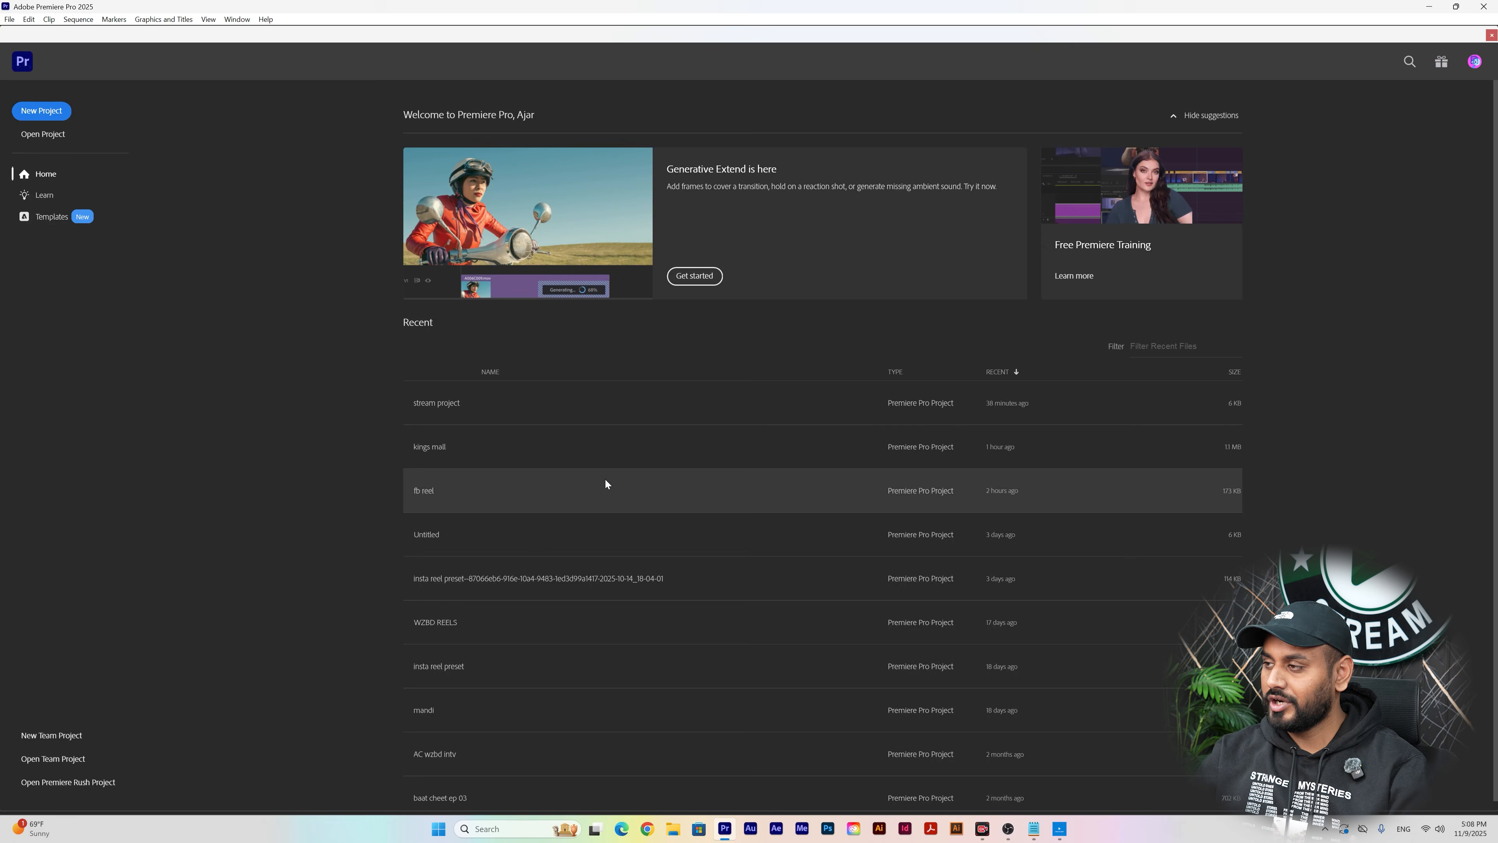
- Start a new project named "stream project" and open the file browser for choosing its save location
{"action": "left_click_drag", "start_coordinate": [858, 33], "coordinate": [876, 21]}
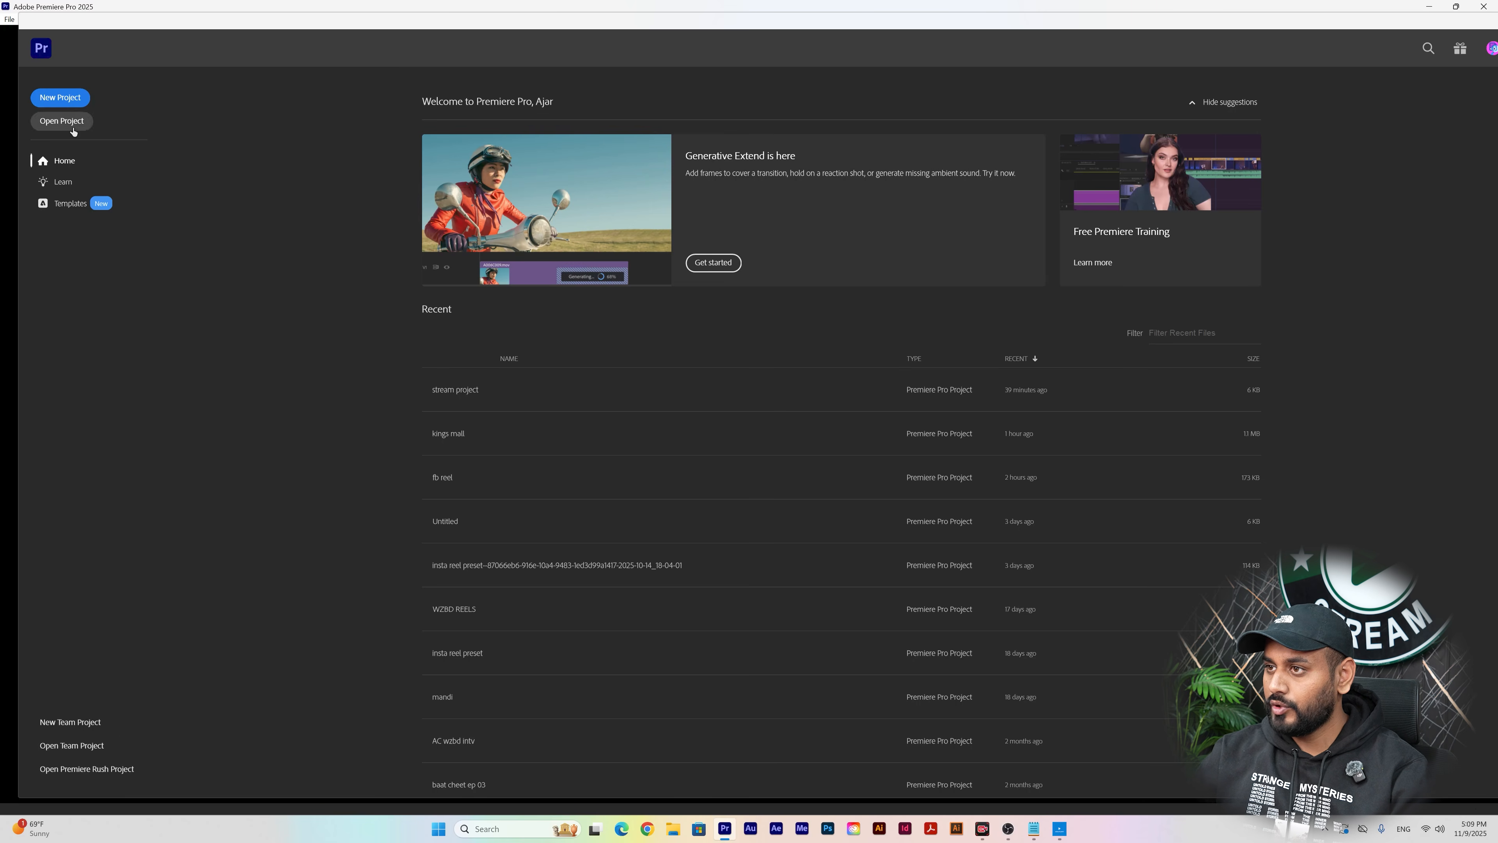
{"action": "left_click", "coordinate": [60, 98]}
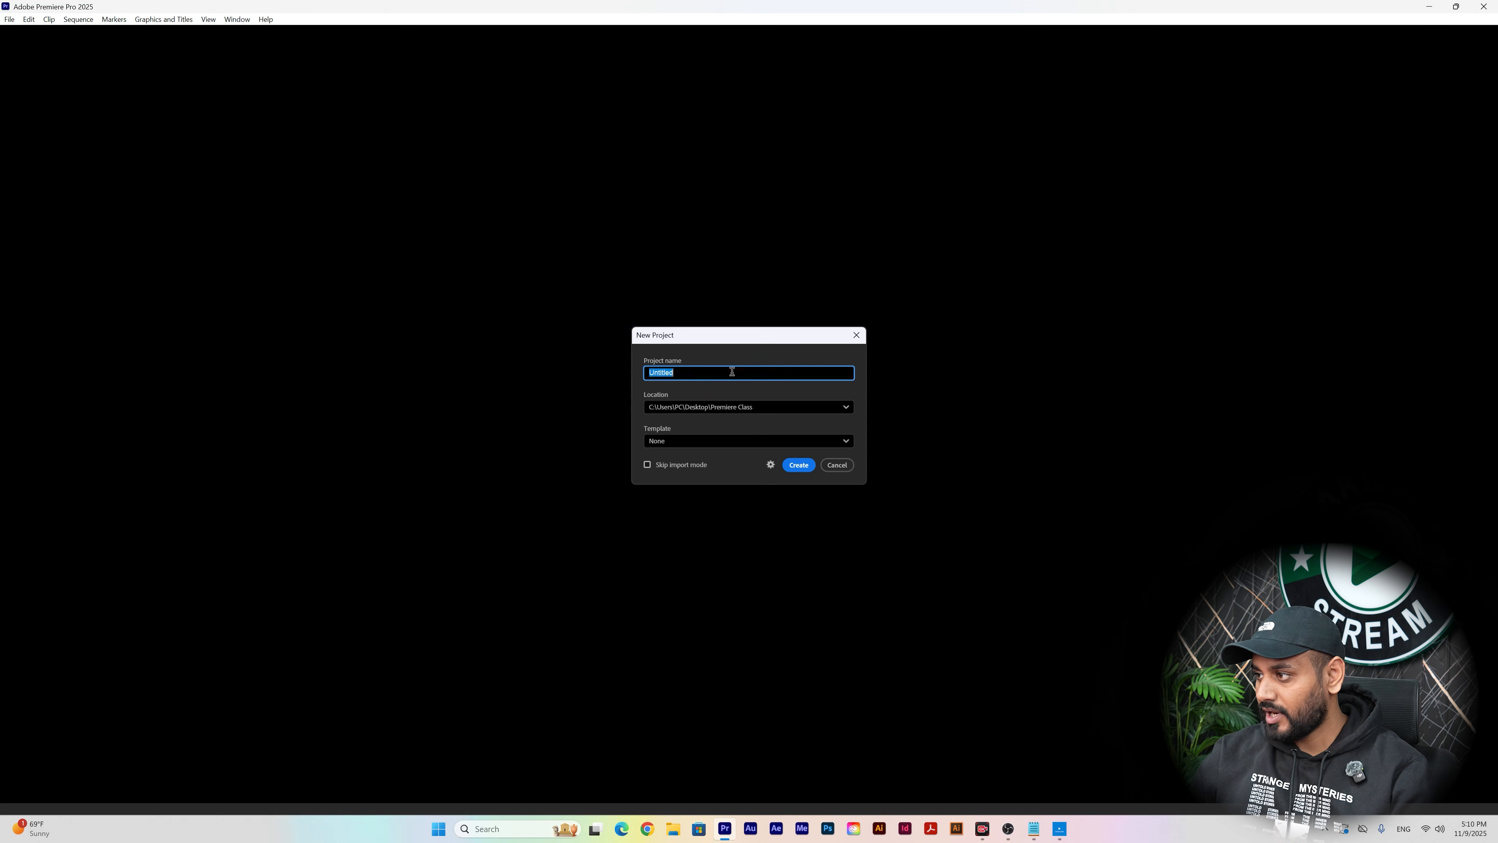
{"action": "type", "text": "s"}
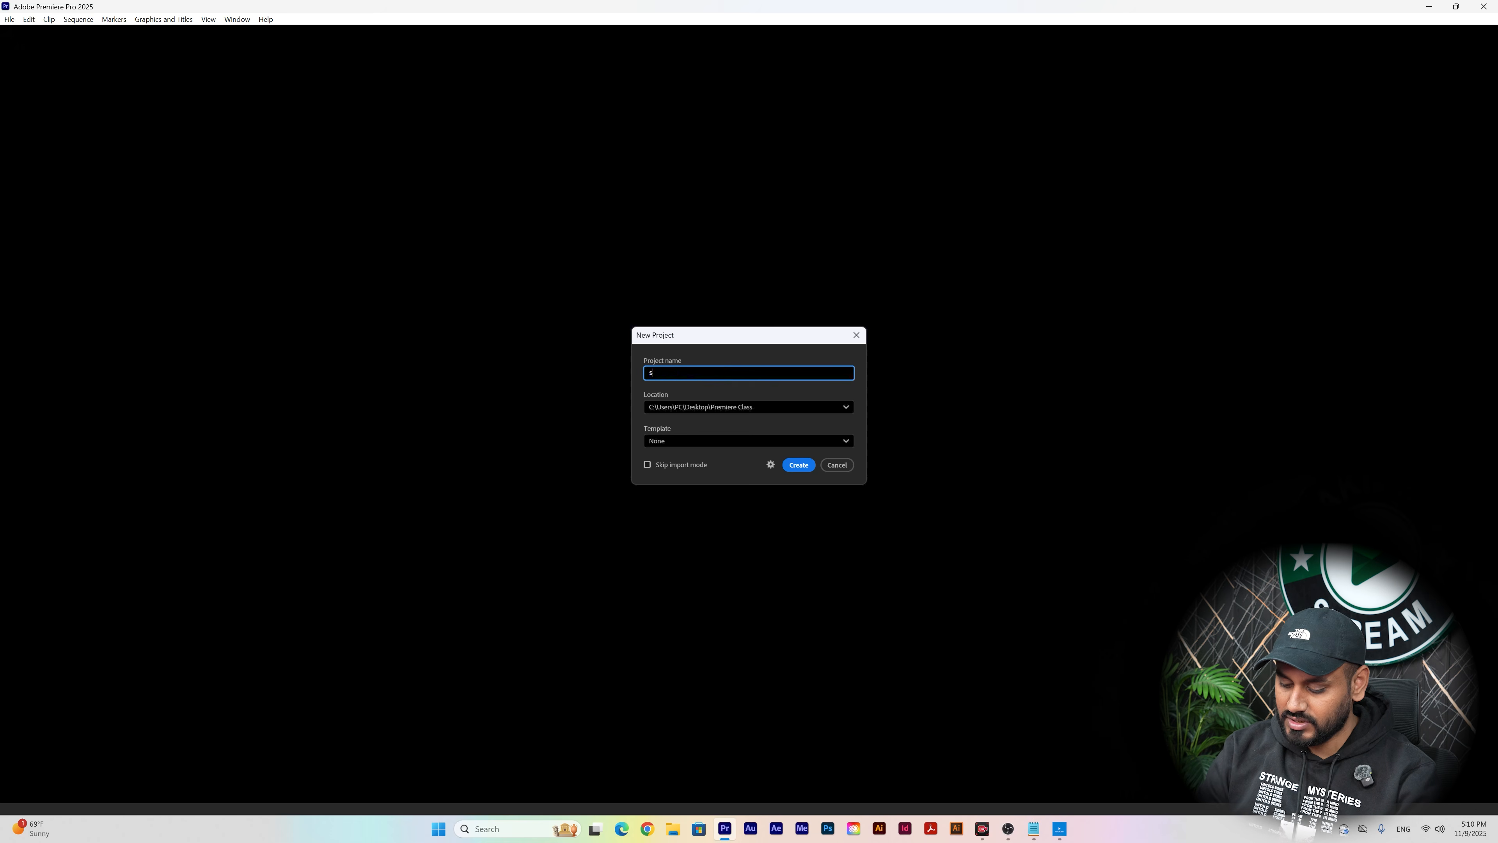
{"action": "type", "text": "tream p"}
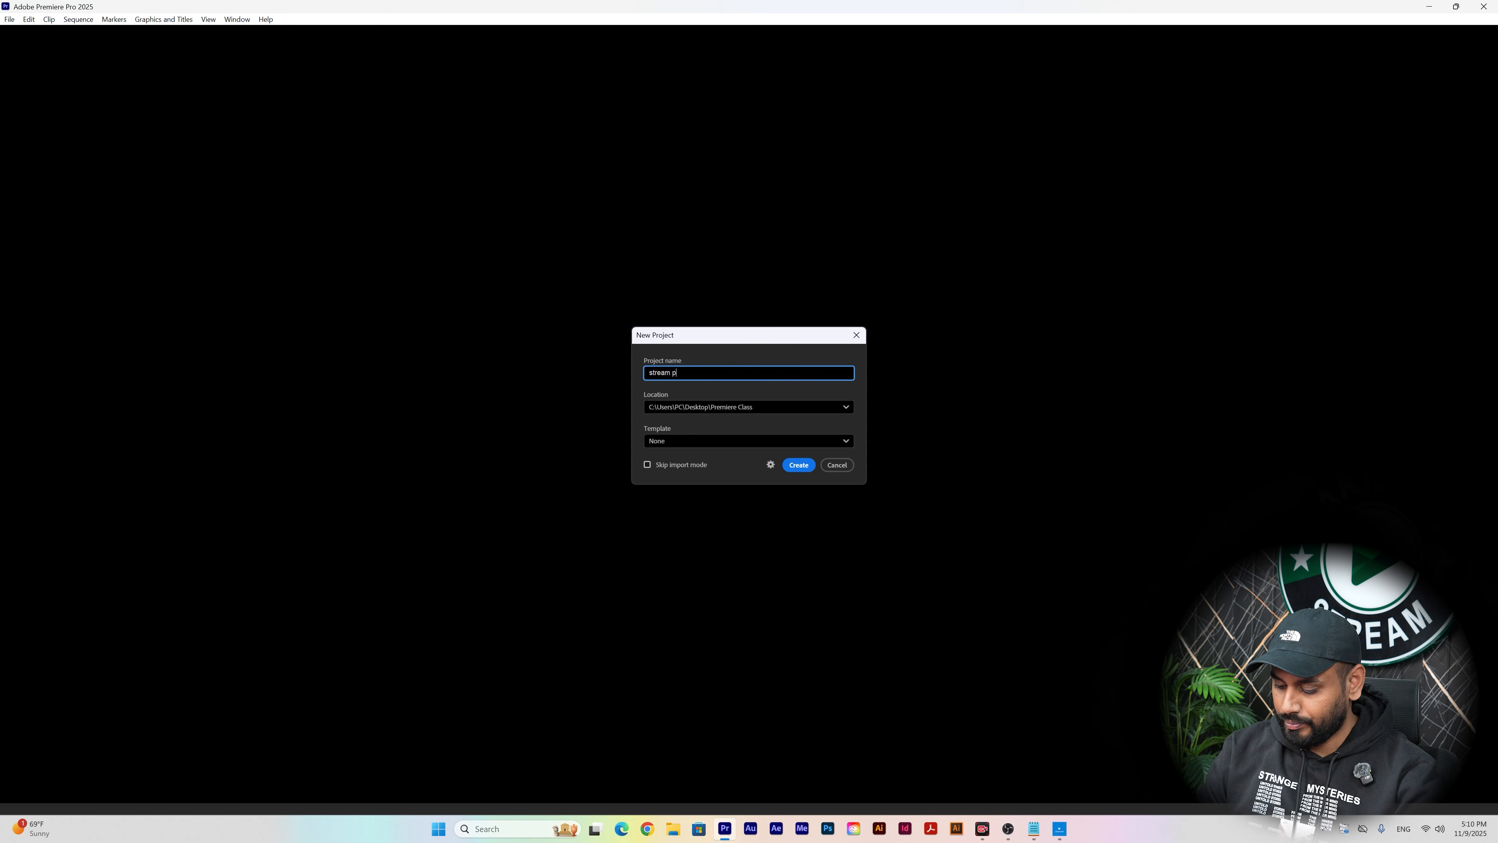
{"action": "type", "text": "roject"}
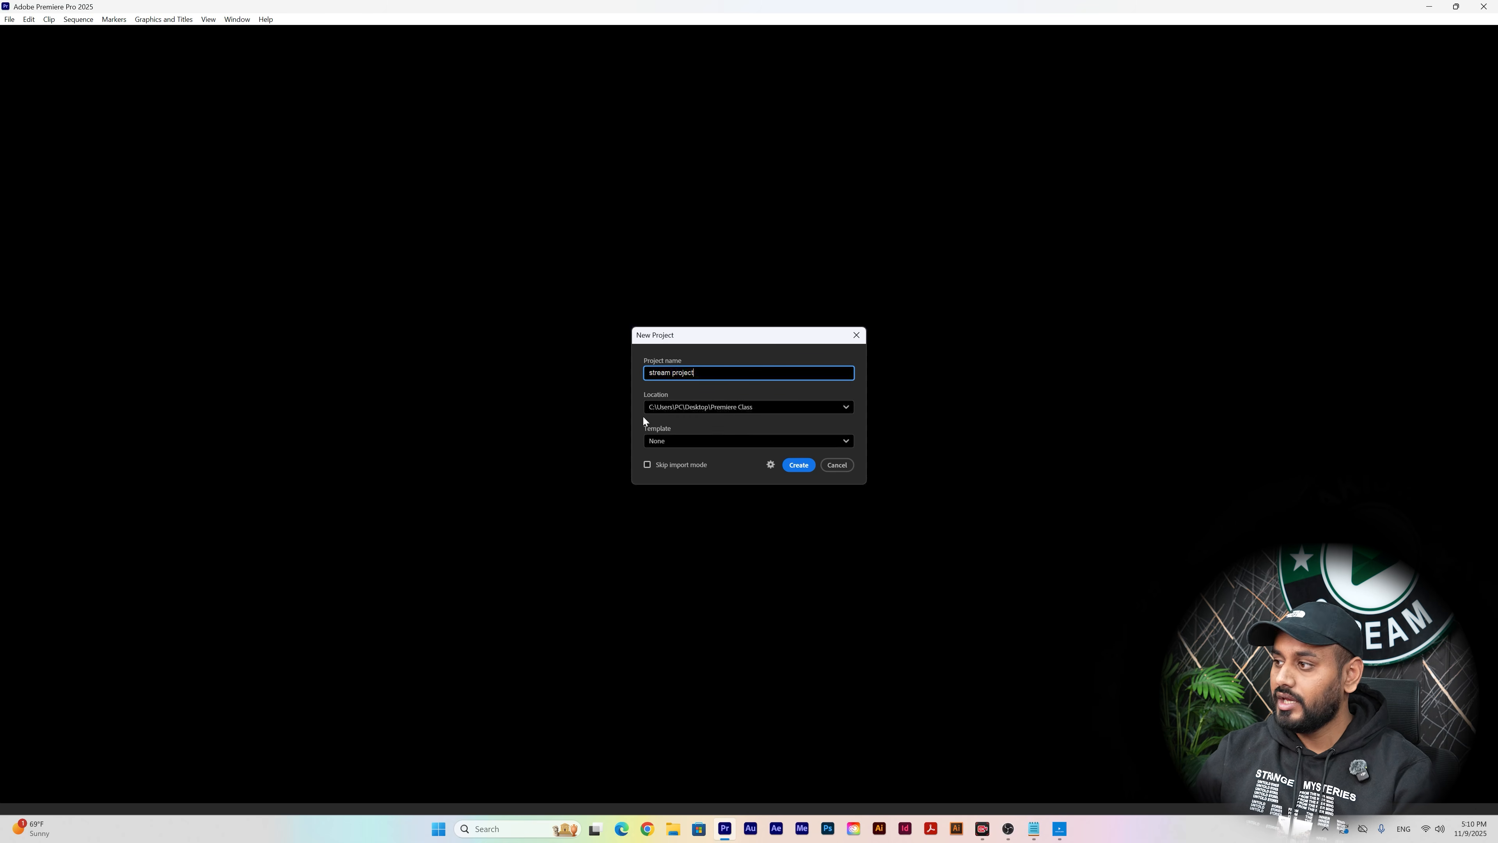
{"action": "left_click", "coordinate": [809, 408]}
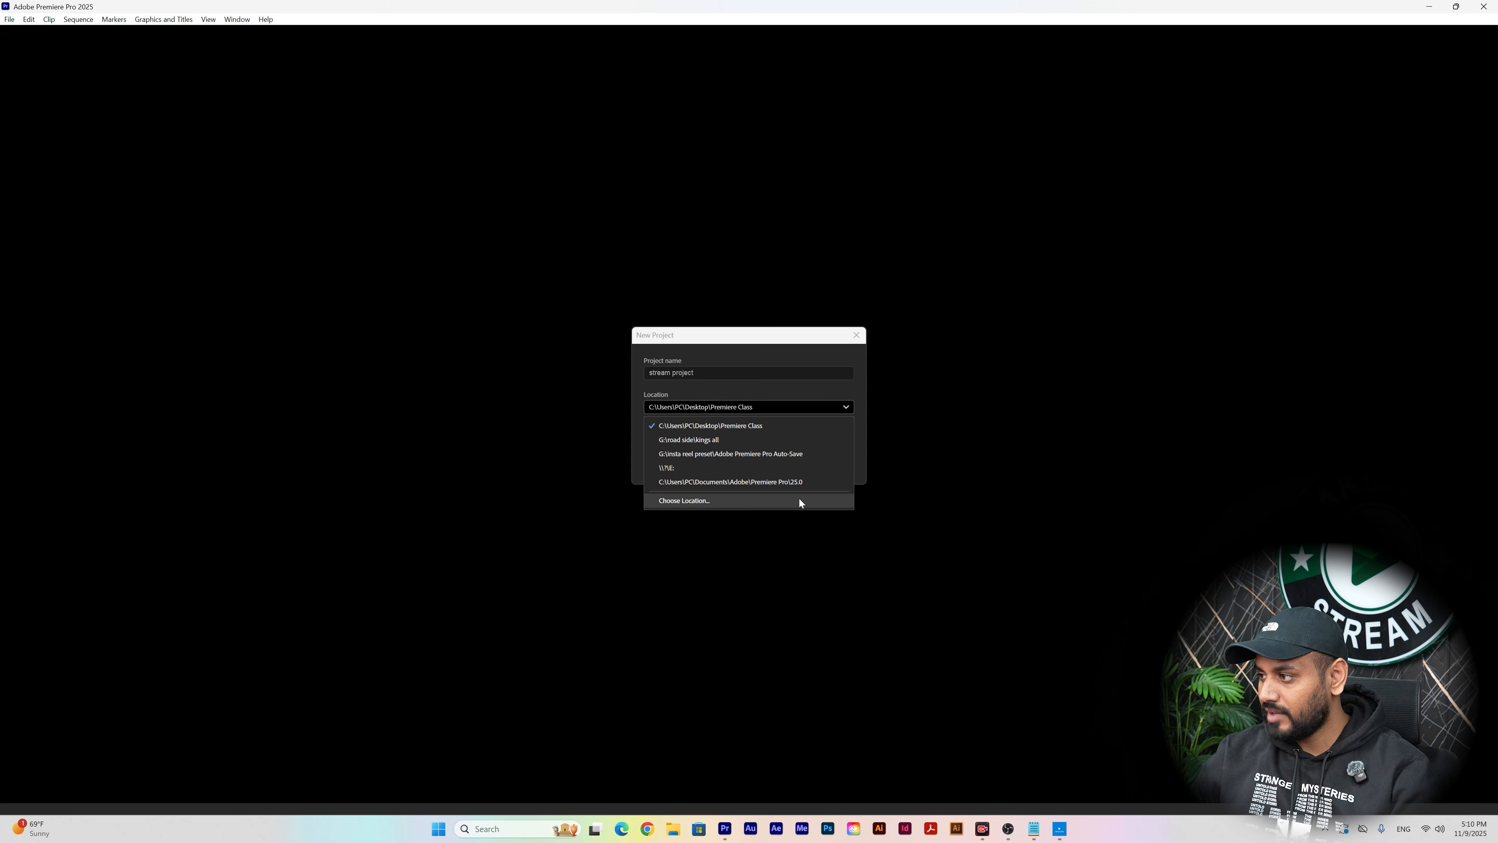
{"action": "left_click", "coordinate": [800, 500]}
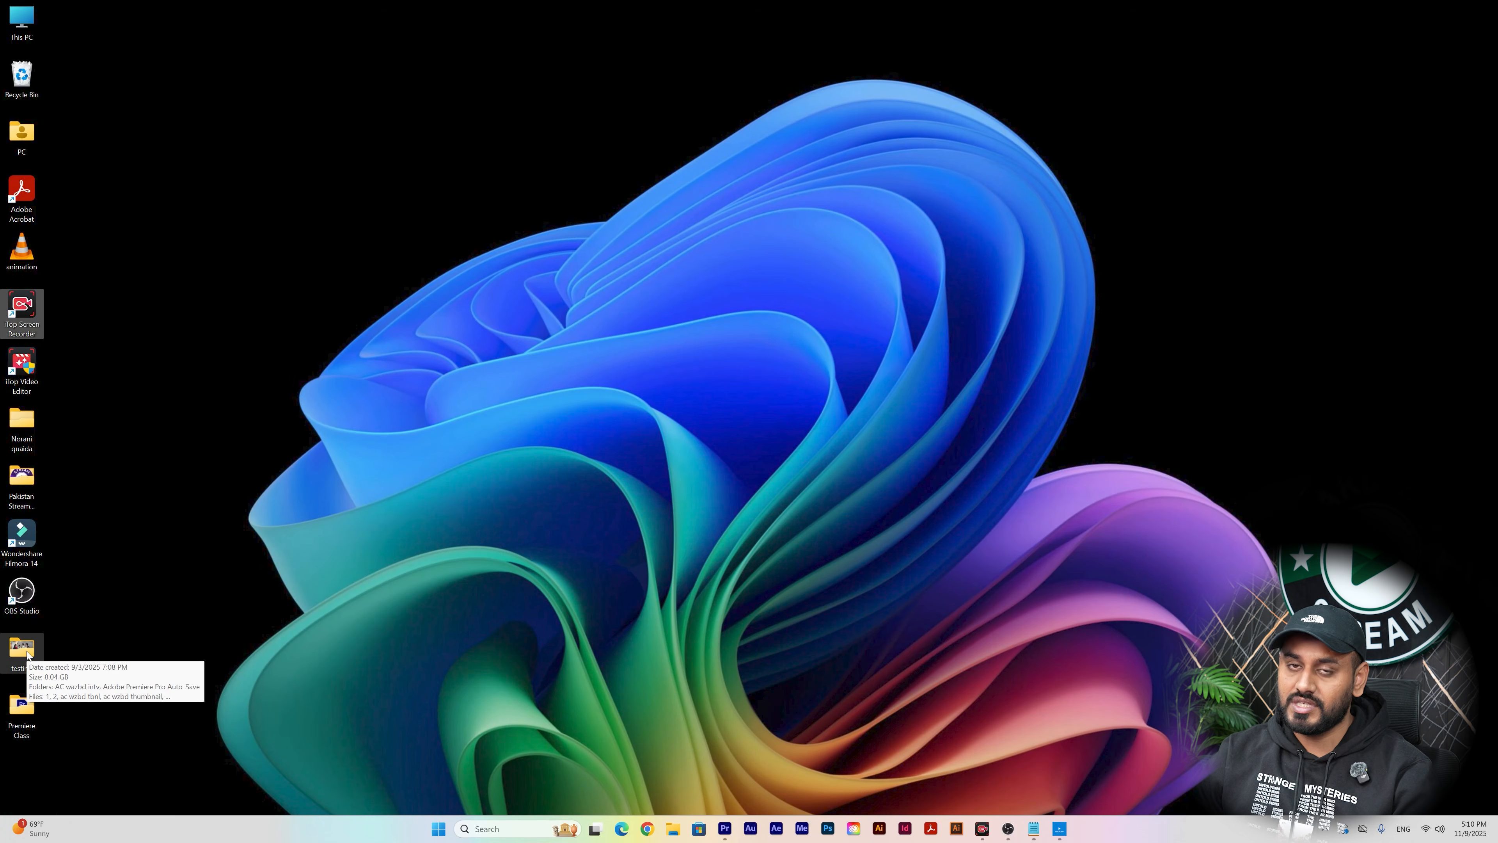
- Switch to the desktop's Premiere Class folder and delete the old stream project file plus the Audio Previews and Auto-Save folders
{"action": "double_click", "coordinate": [35, 713]}
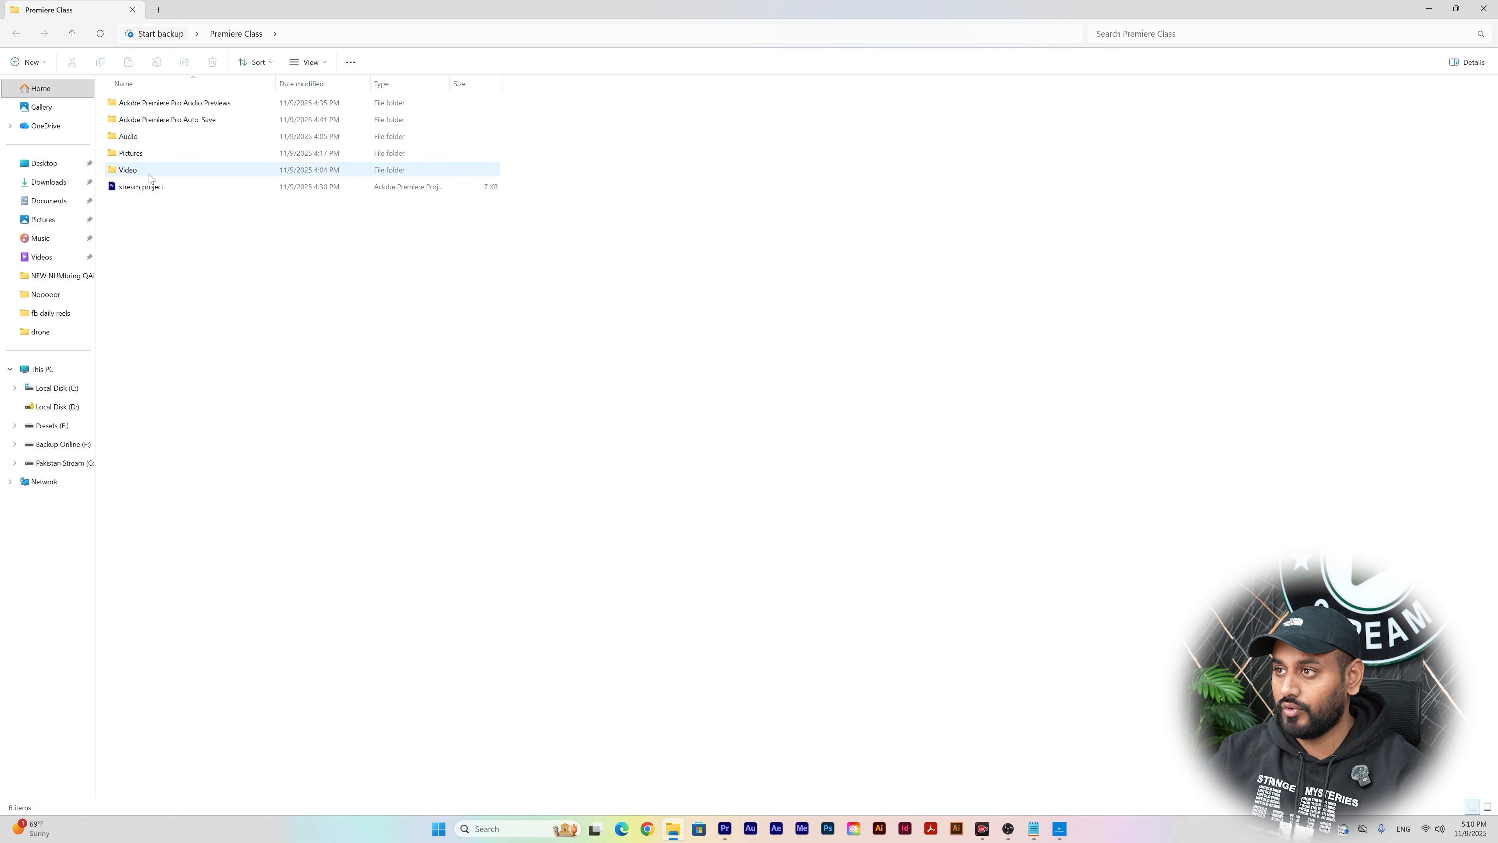
{"action": "left_click", "coordinate": [142, 188]}
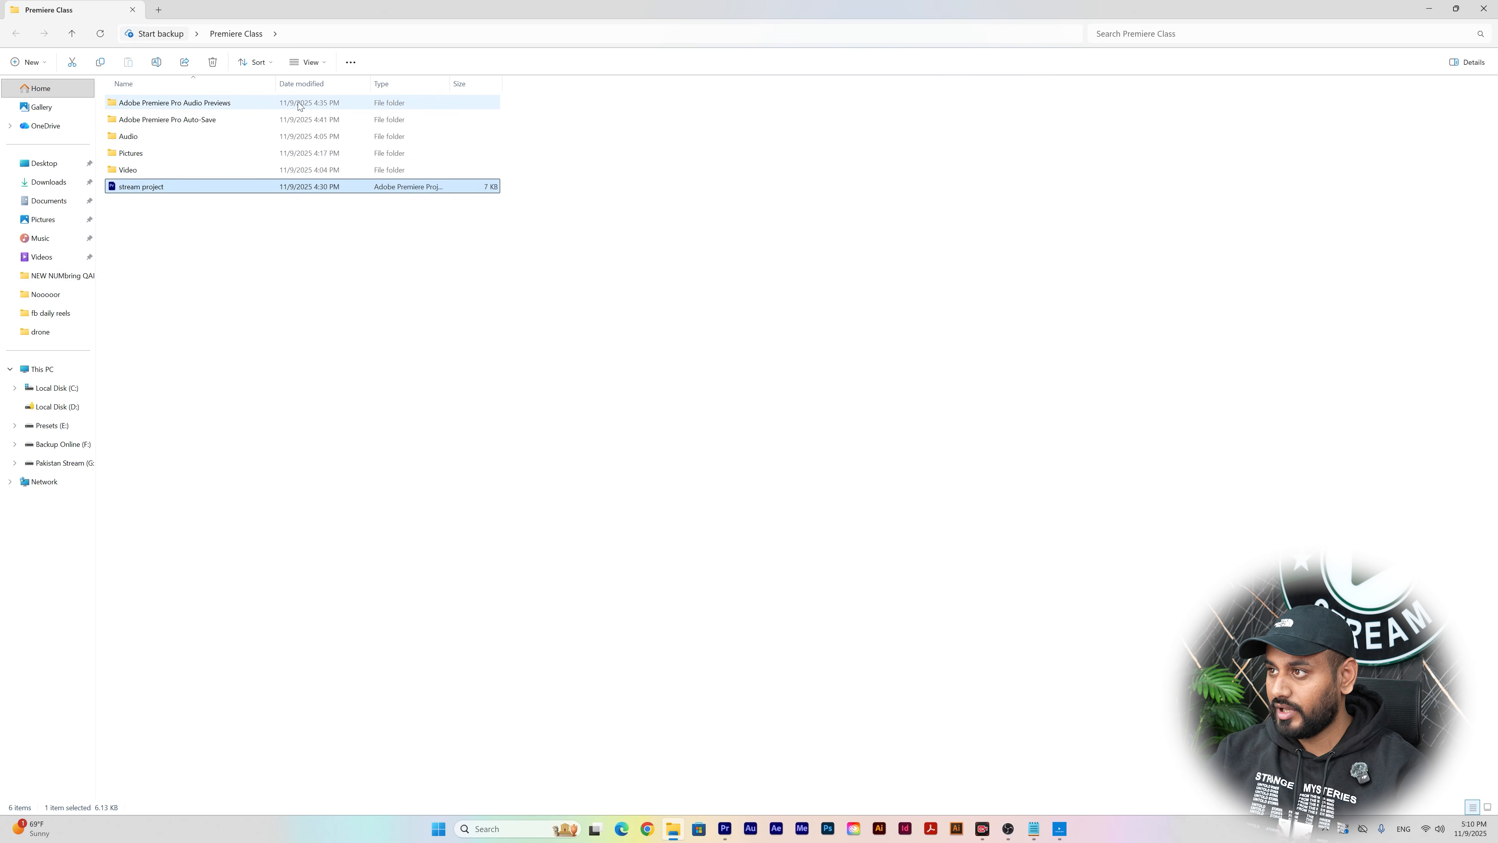
{"action": "left_click_drag", "start_coordinate": [539, 121], "coordinate": [468, 103]}
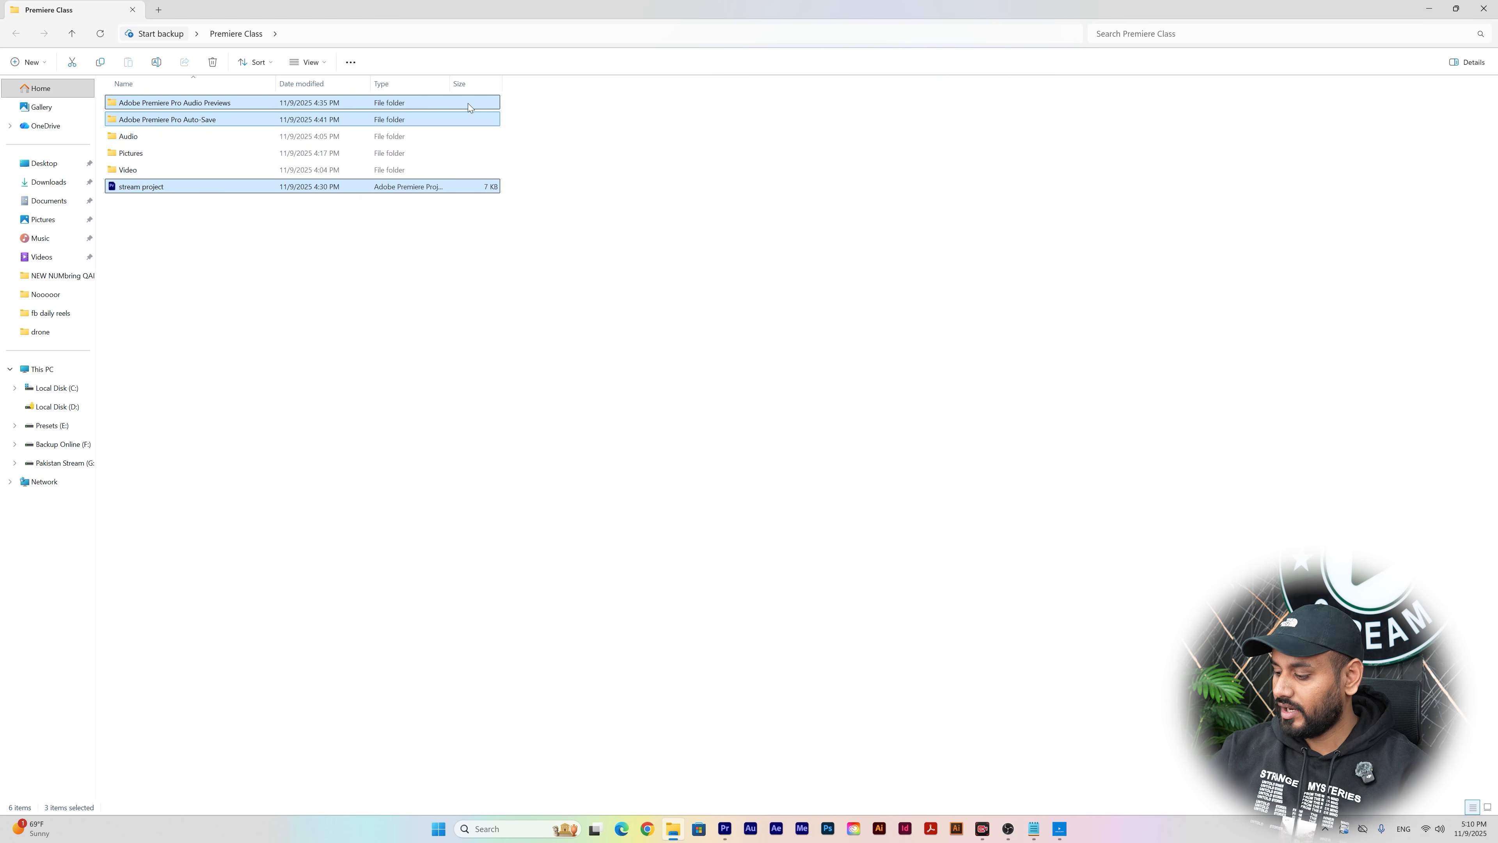
{"action": "key", "text": "Delete"}
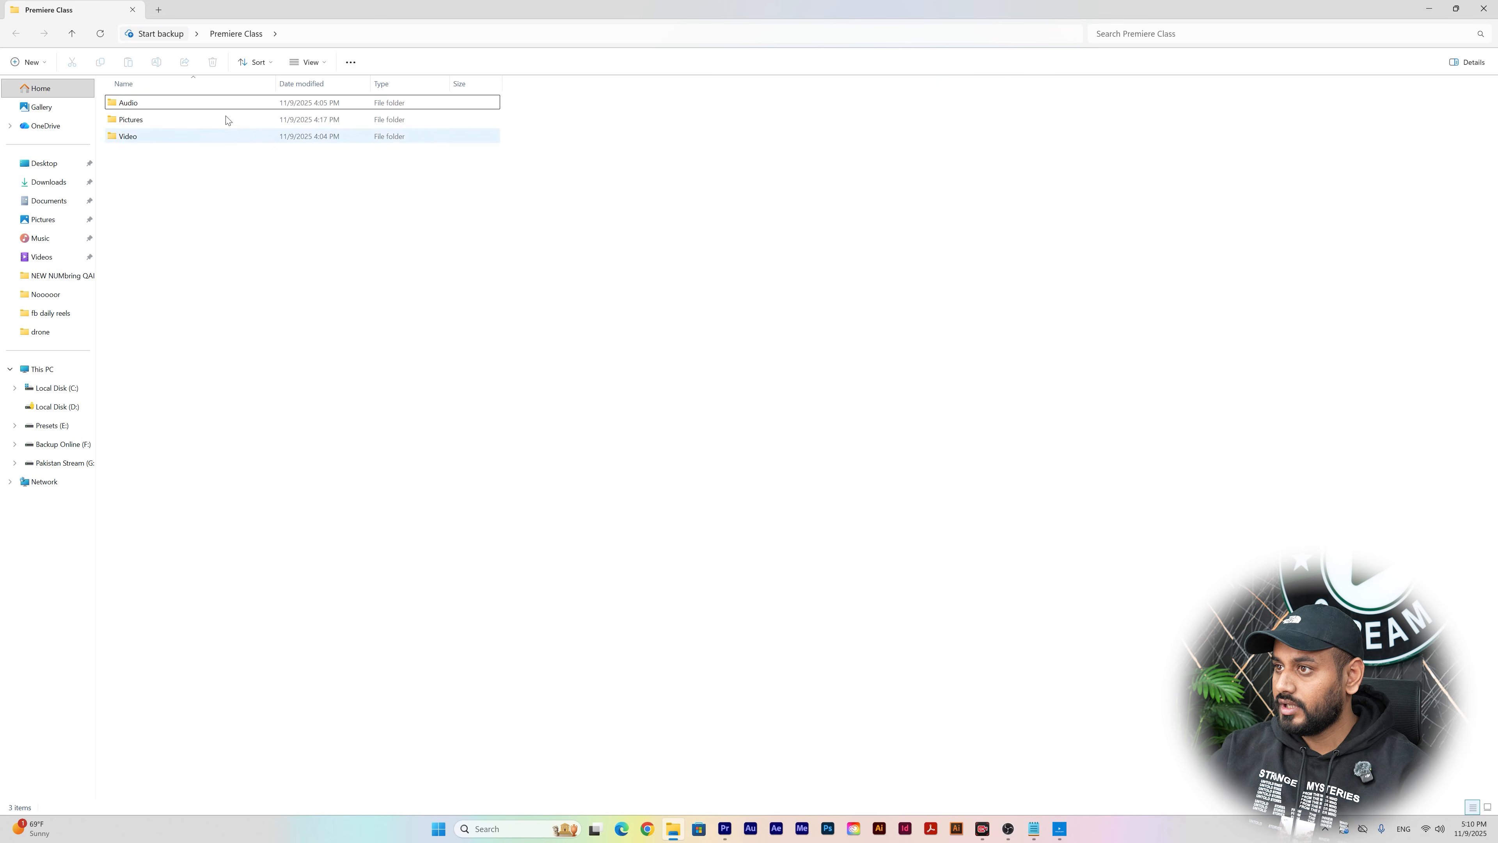
- Switch back to Premiere Pro, set the project location to the desktop's Premiere Class folder, and leave the template at None
{"action": "left_click", "coordinate": [728, 833]}
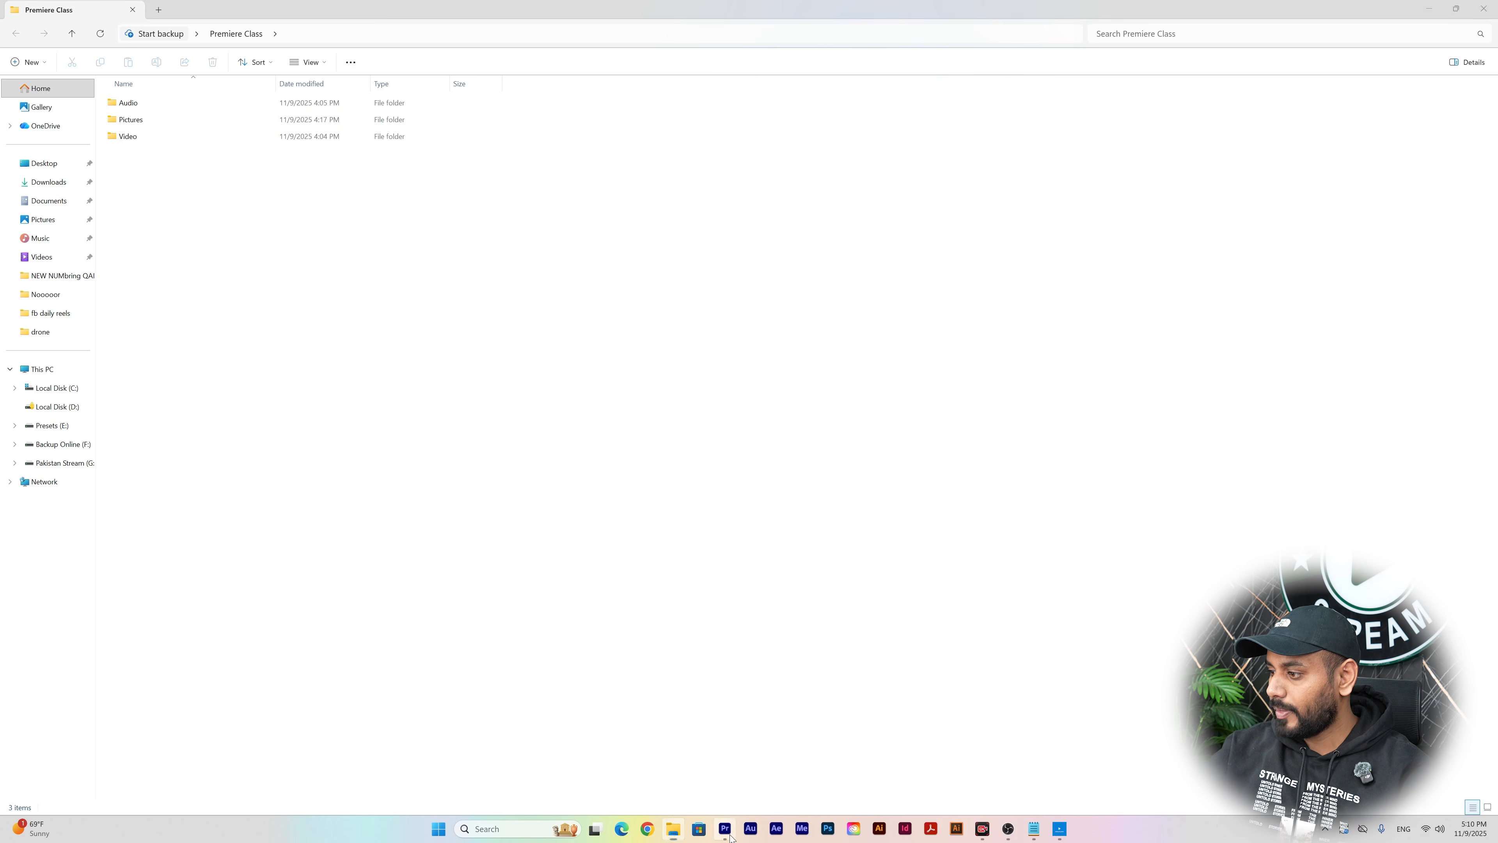
{"action": "left_click", "coordinate": [834, 406]}
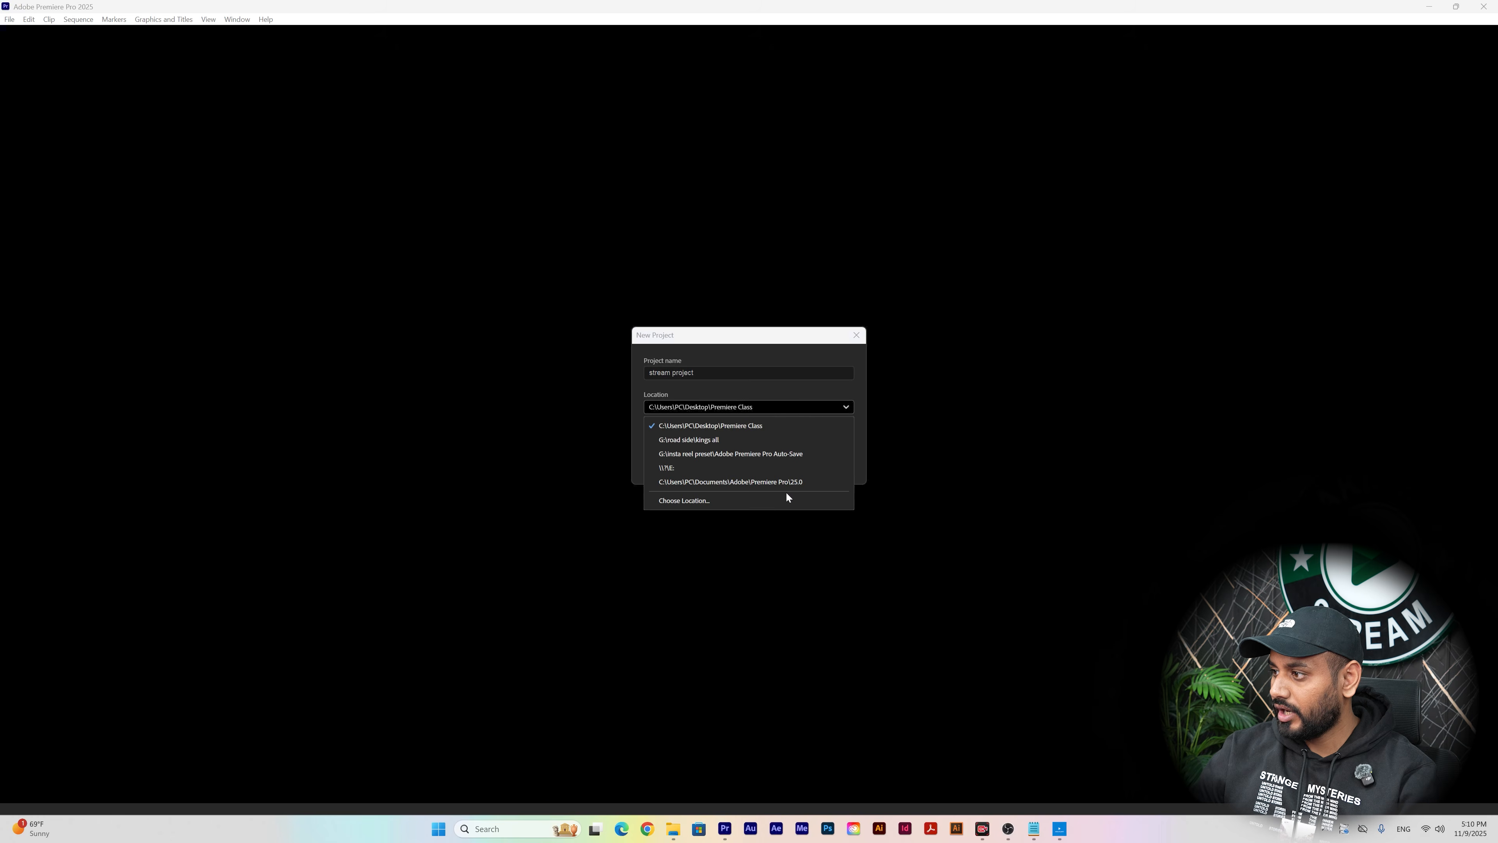
{"action": "left_click", "coordinate": [782, 499]}
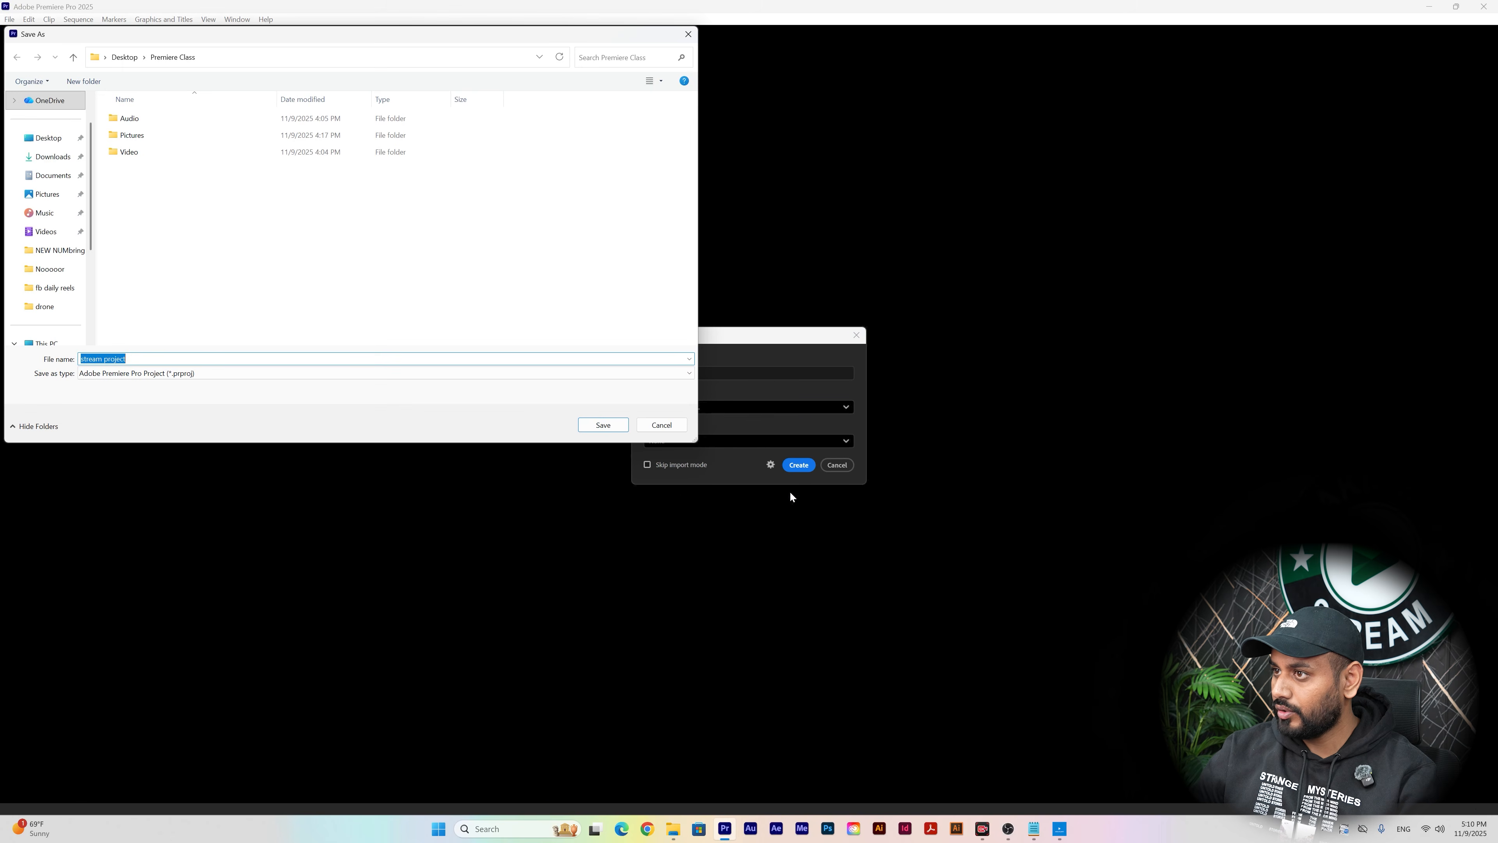
{"action": "left_click", "coordinate": [52, 142]}
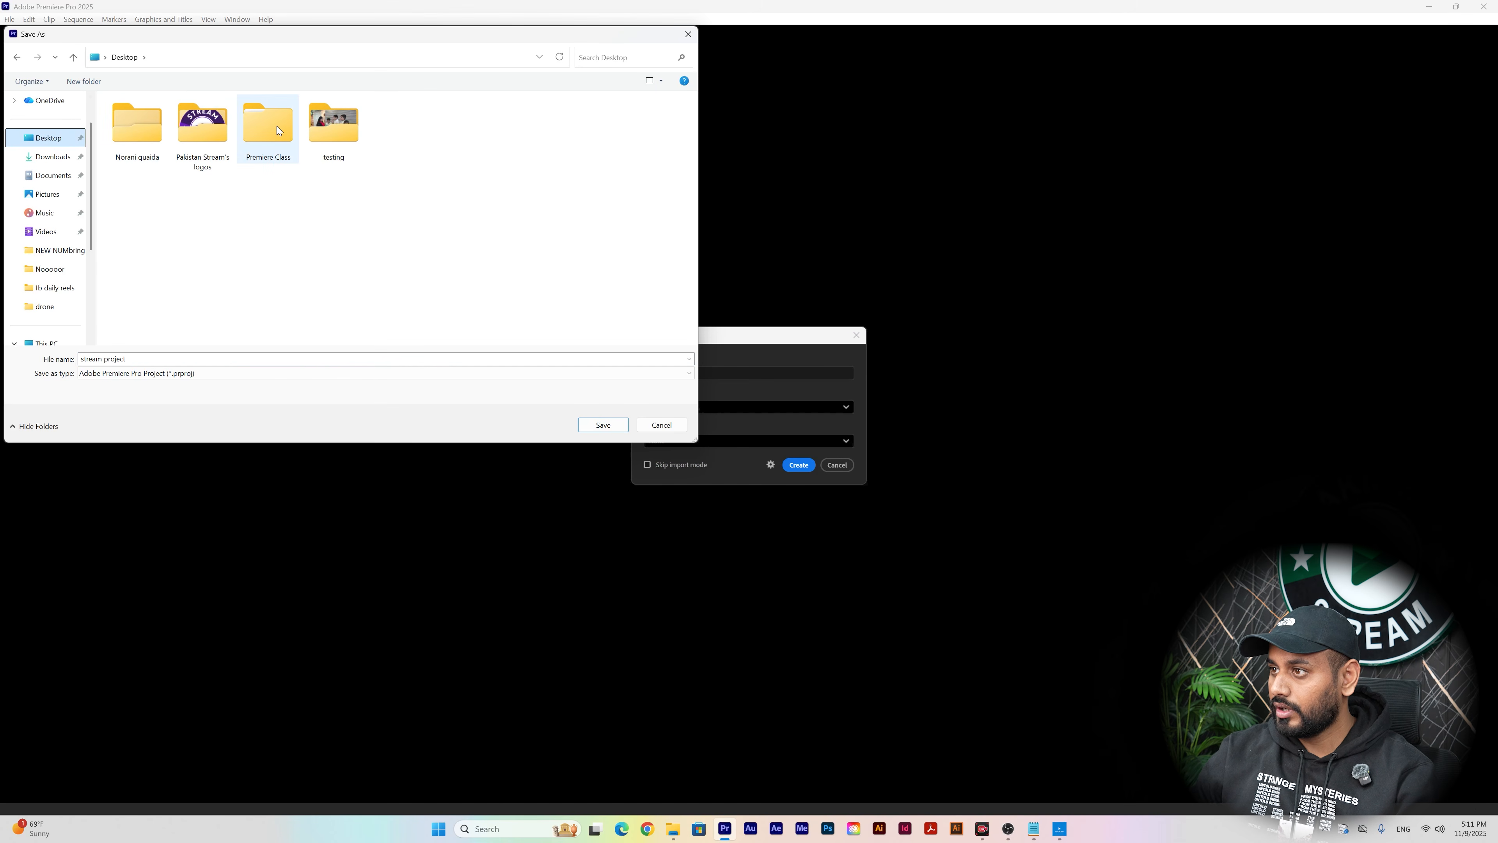
{"action": "double_click", "coordinate": [279, 131]}
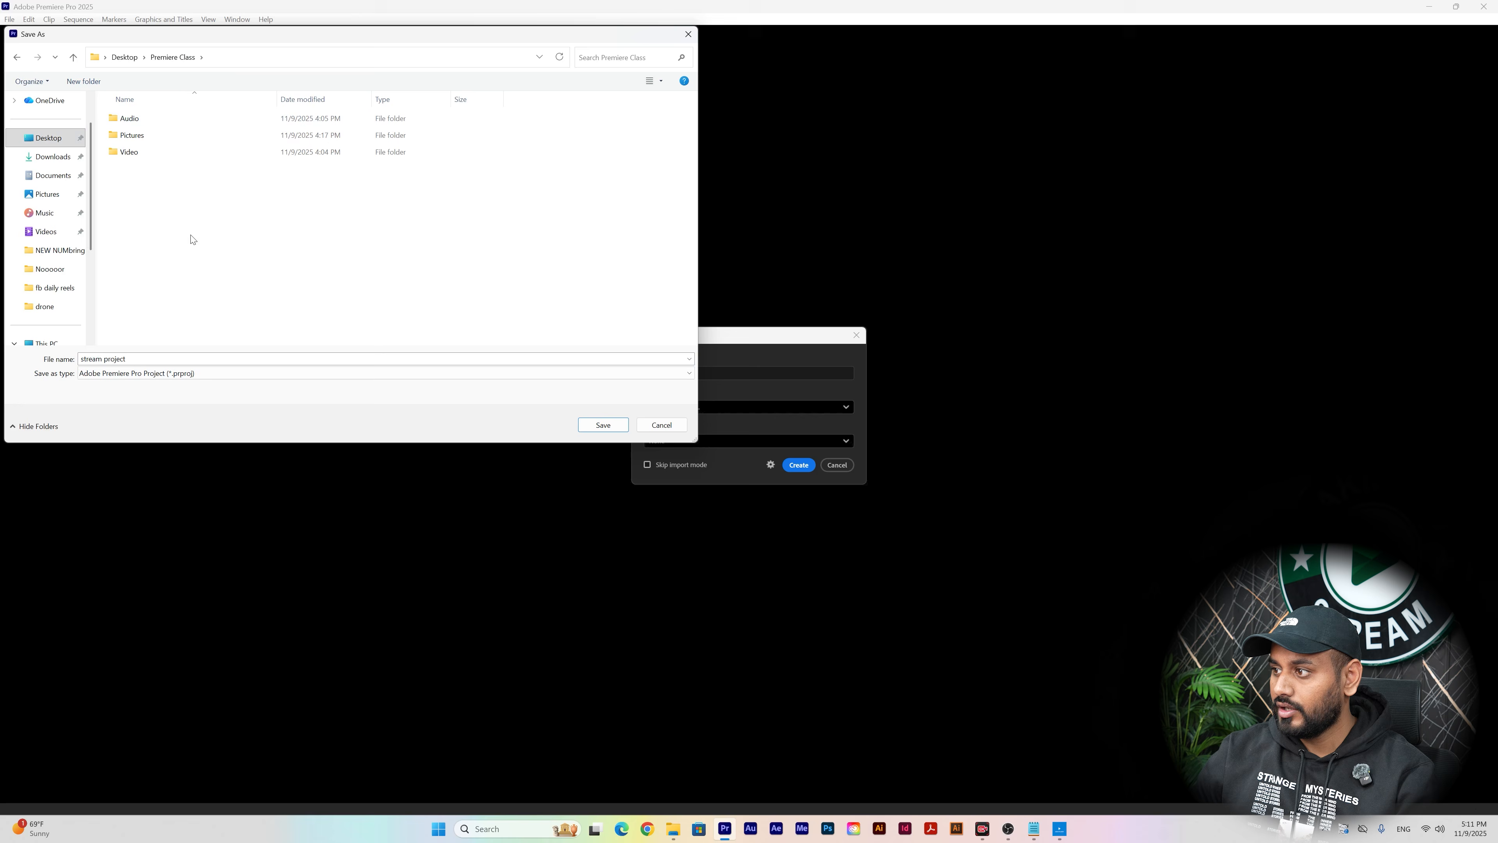
{"action": "left_click", "coordinate": [602, 425]}
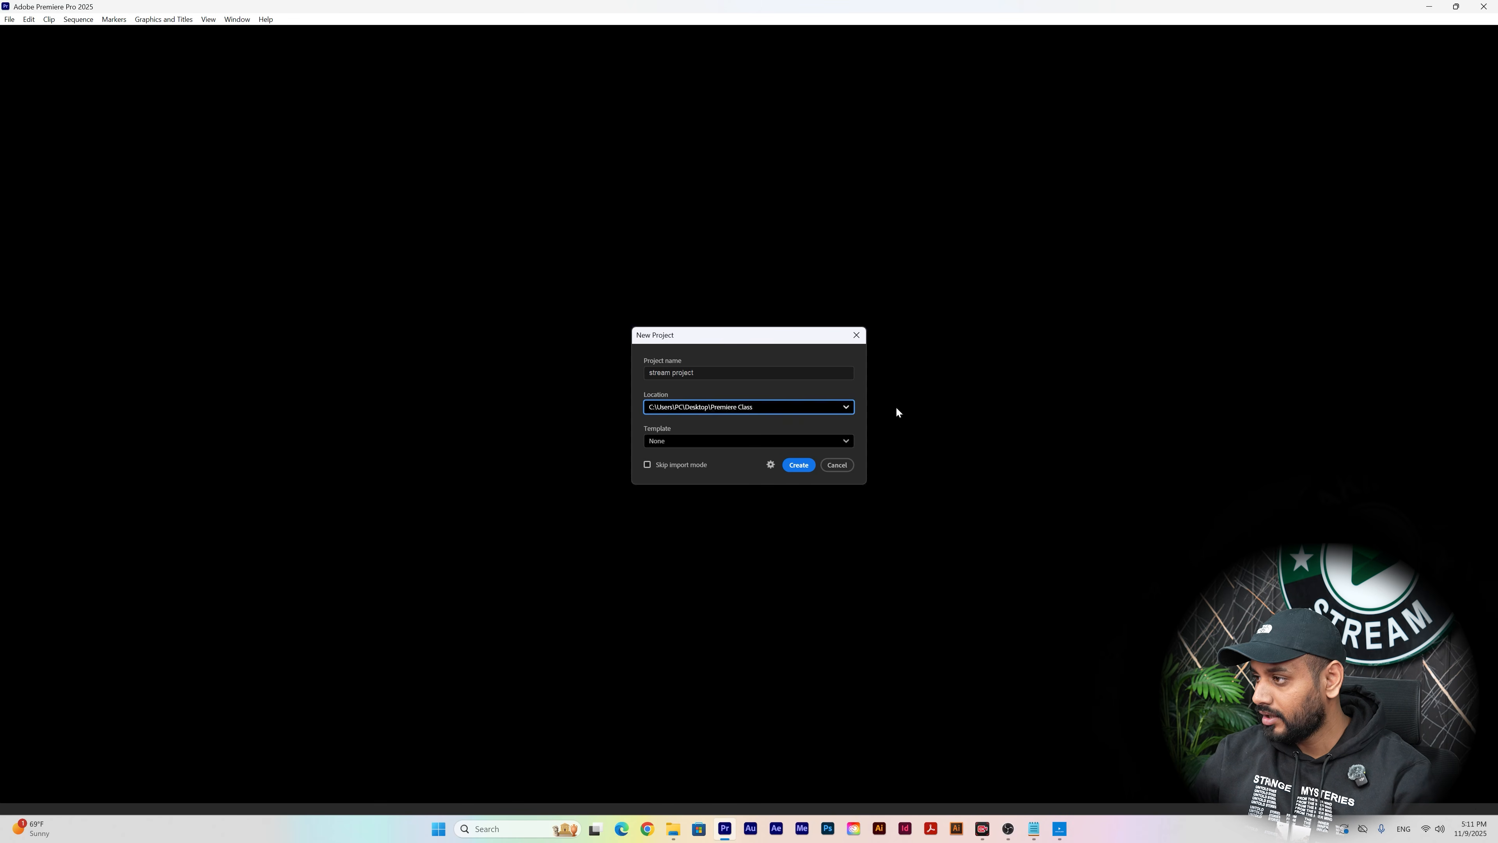
{"action": "left_click", "coordinate": [678, 443]}
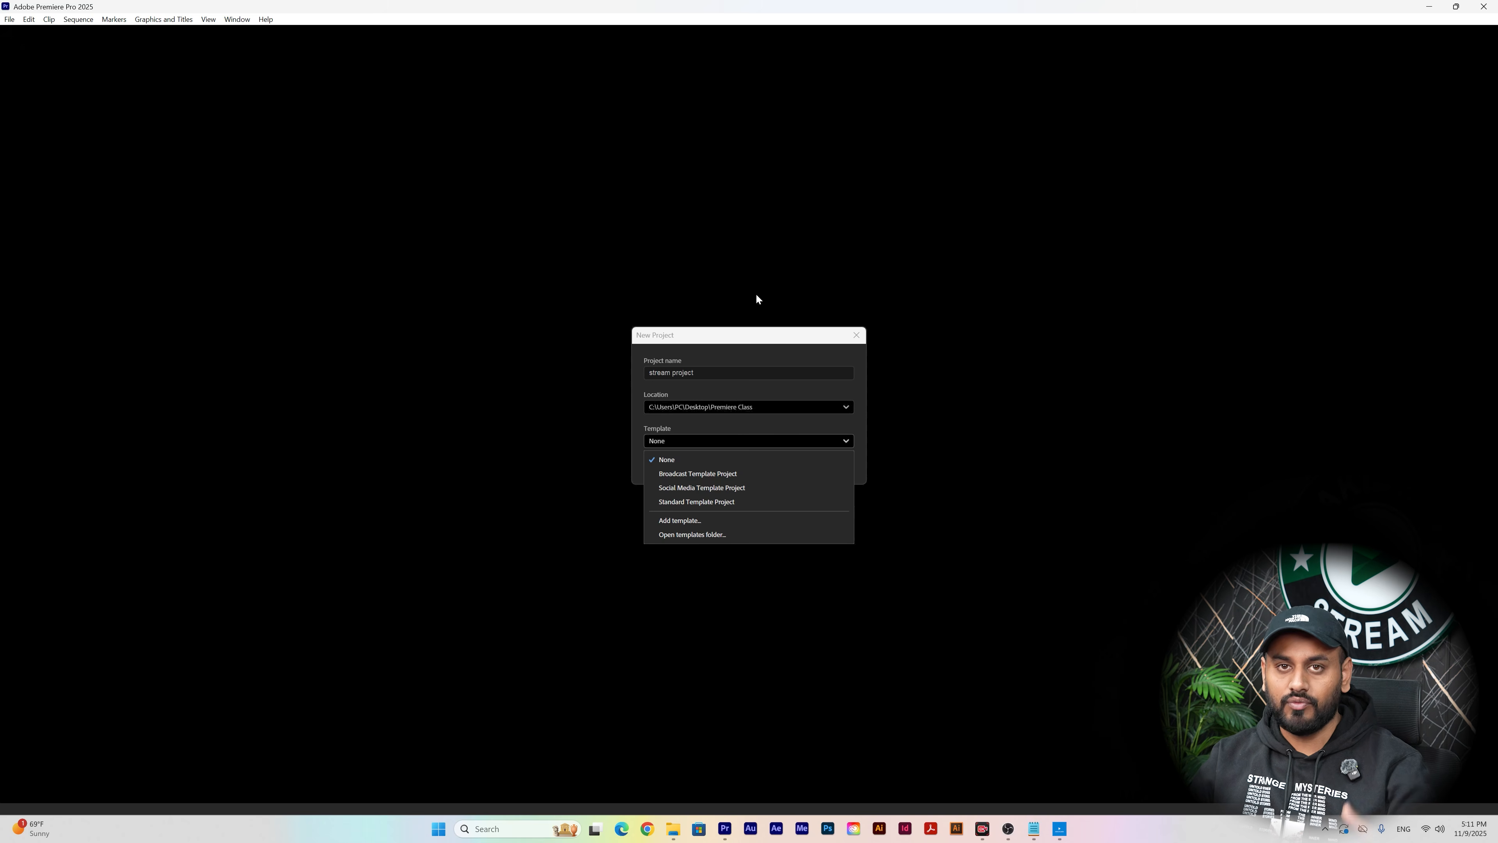
{"action": "left_click", "coordinate": [826, 437]}
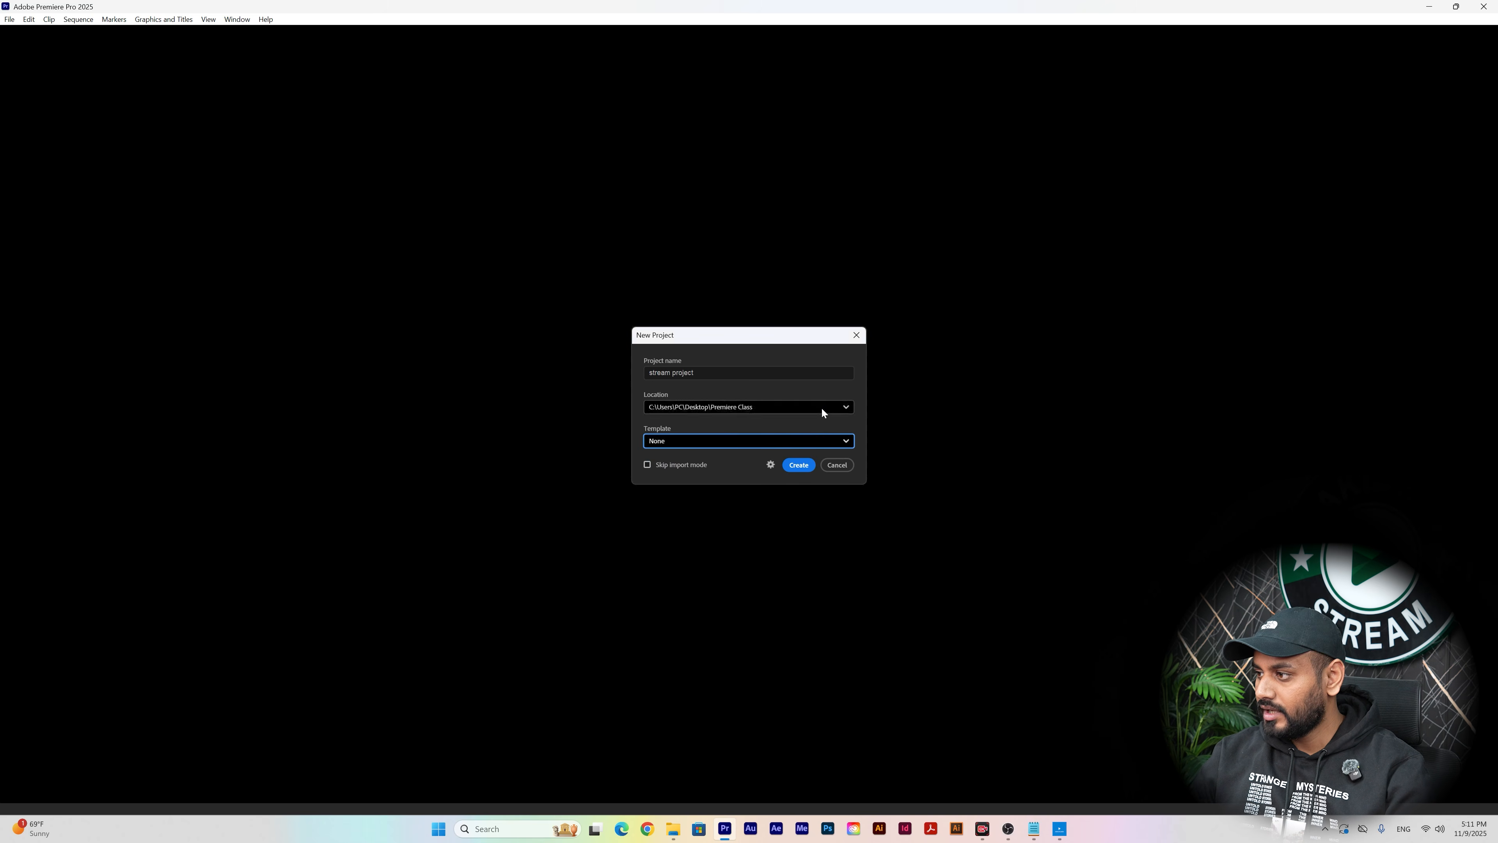
- Try the OpenCL renderer in the project settings and restore Mercury Playback Engine GPU Acceleration (CUDA)
{"action": "left_click", "coordinate": [770, 465]}
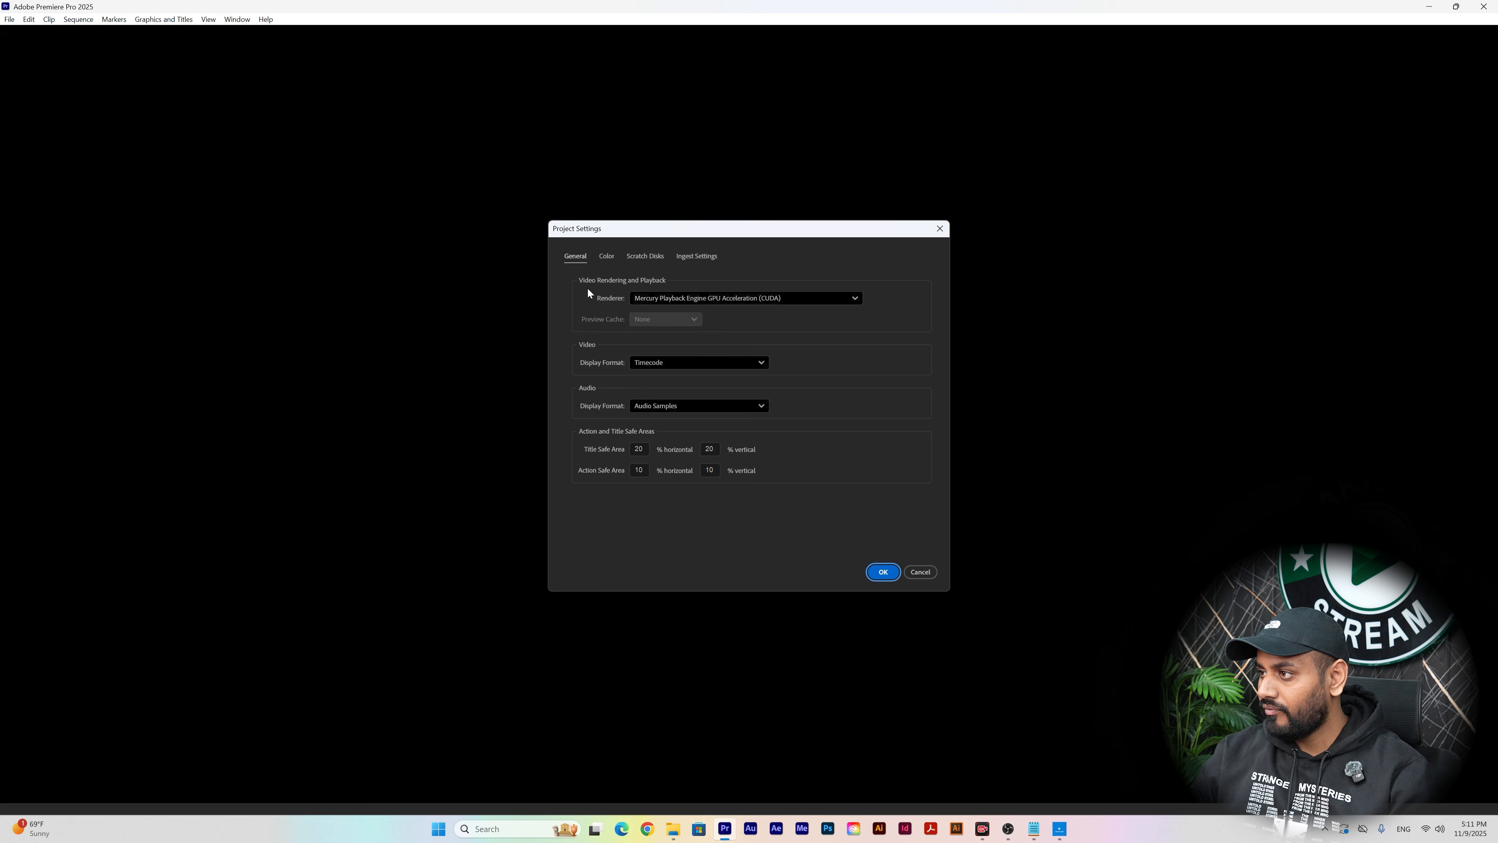
{"action": "left_click", "coordinate": [733, 301]}
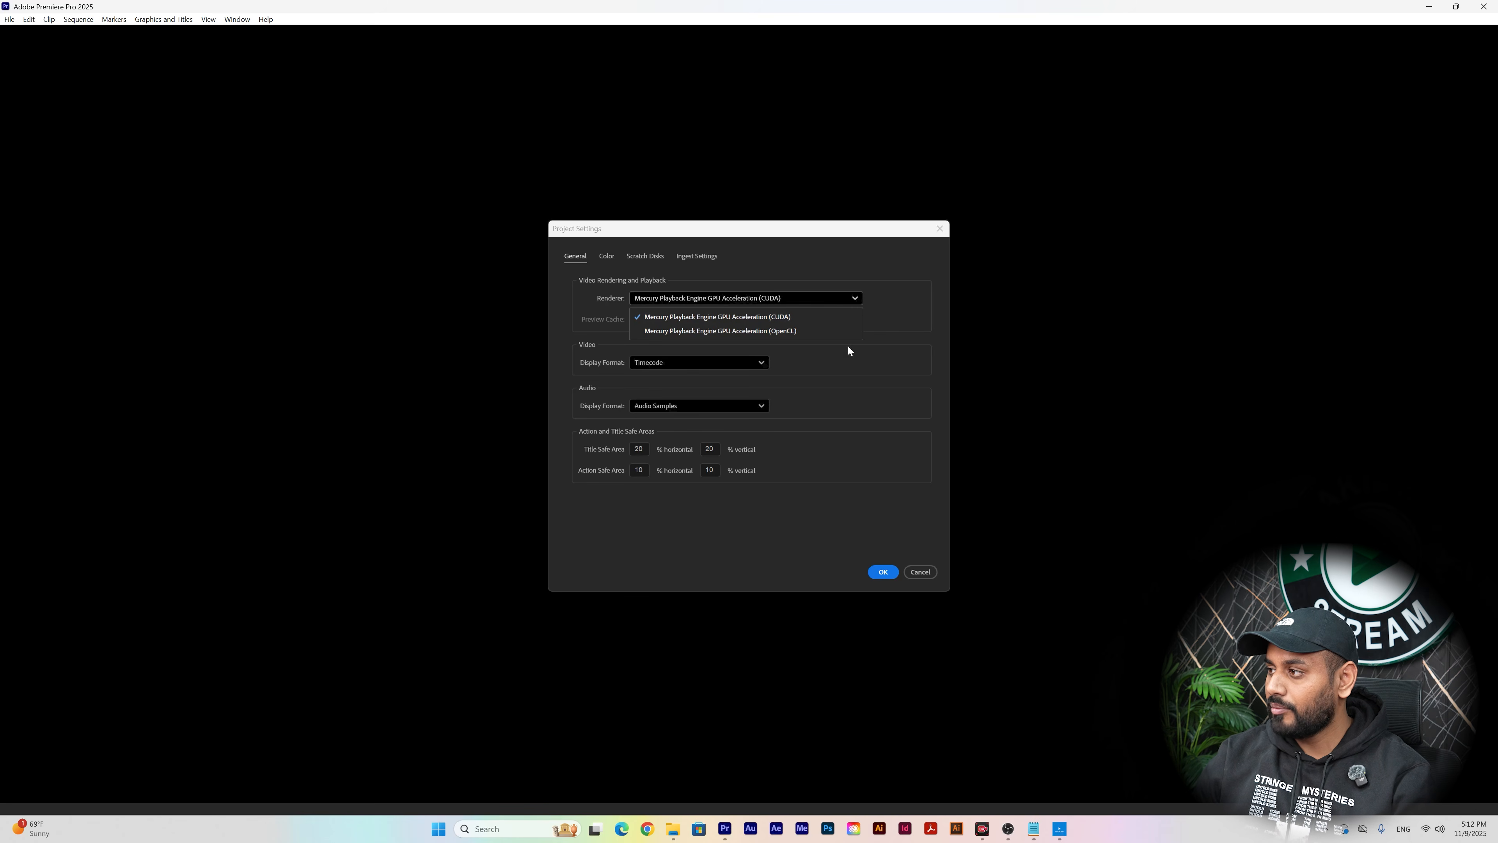
{"action": "left_click", "coordinate": [848, 331]}
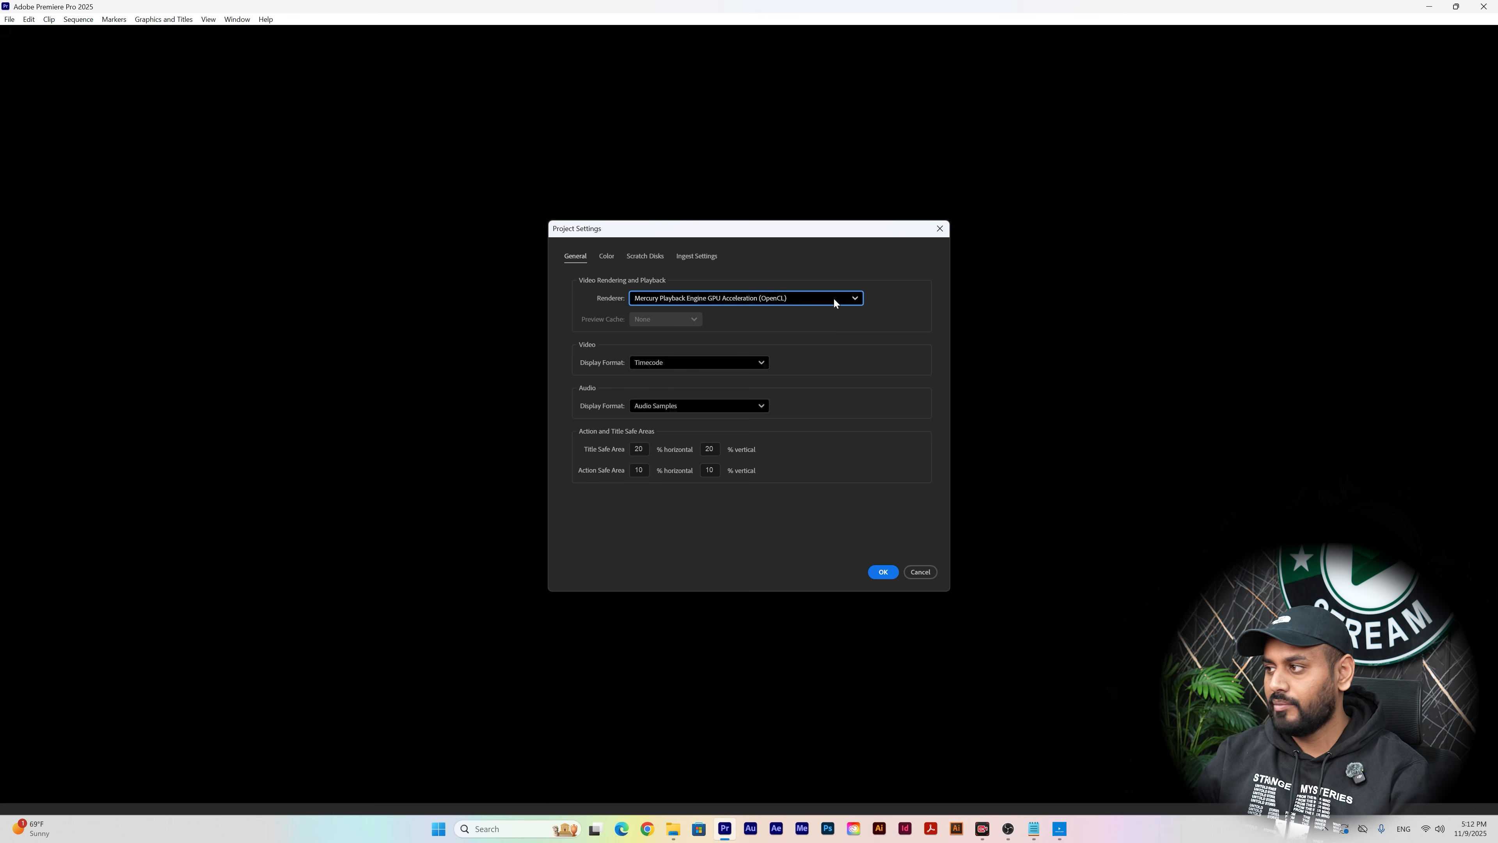
{"action": "left_click", "coordinate": [633, 297]}
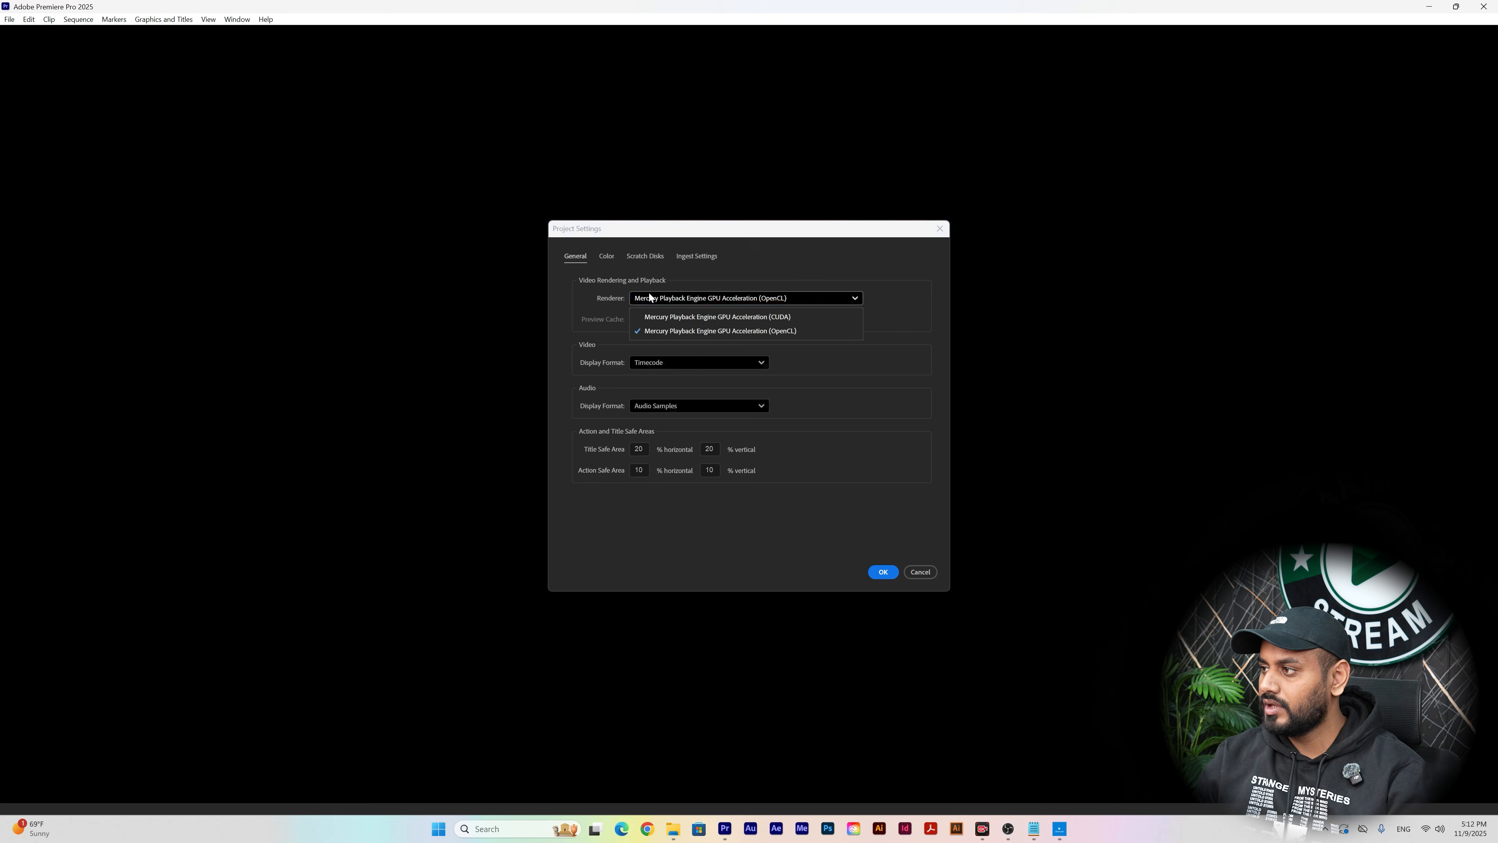
{"action": "left_click", "coordinate": [690, 323]}
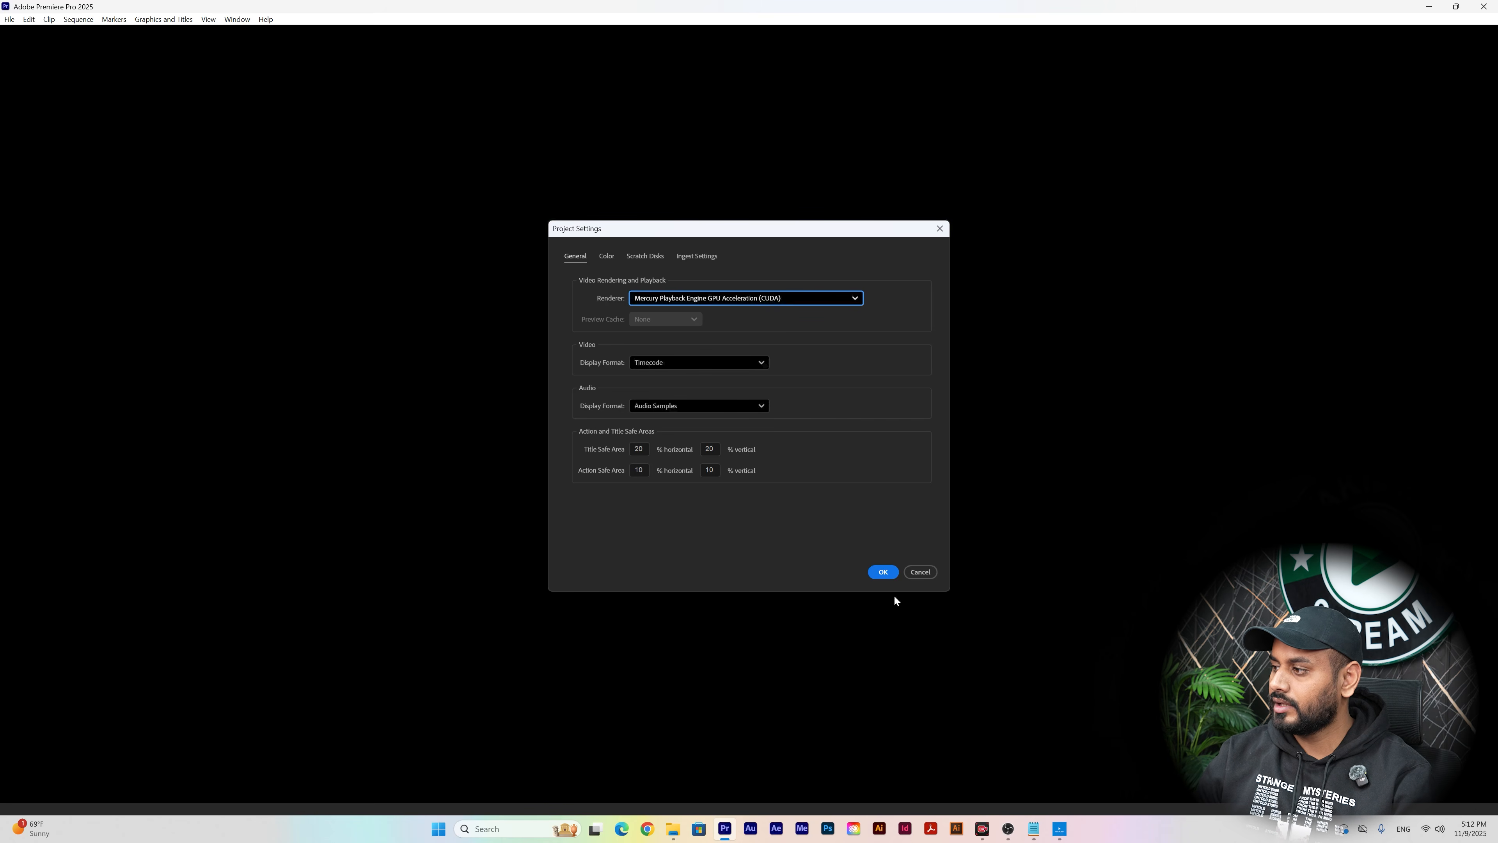
{"action": "left_click", "coordinate": [883, 572]}
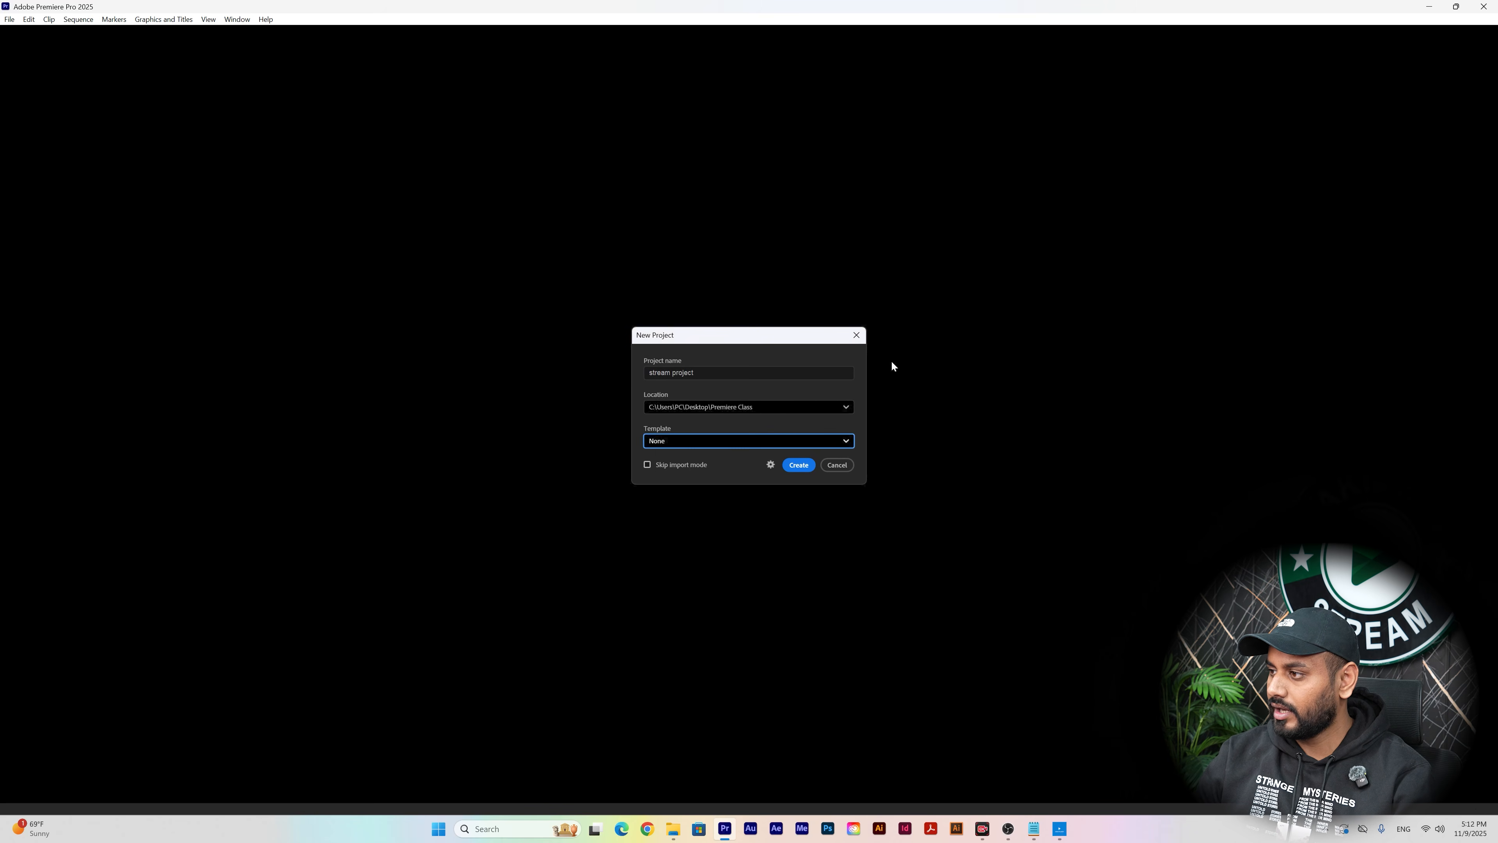
- Create the project and go to the editing workspace without importing any media
{"action": "left_click", "coordinate": [800, 465]}
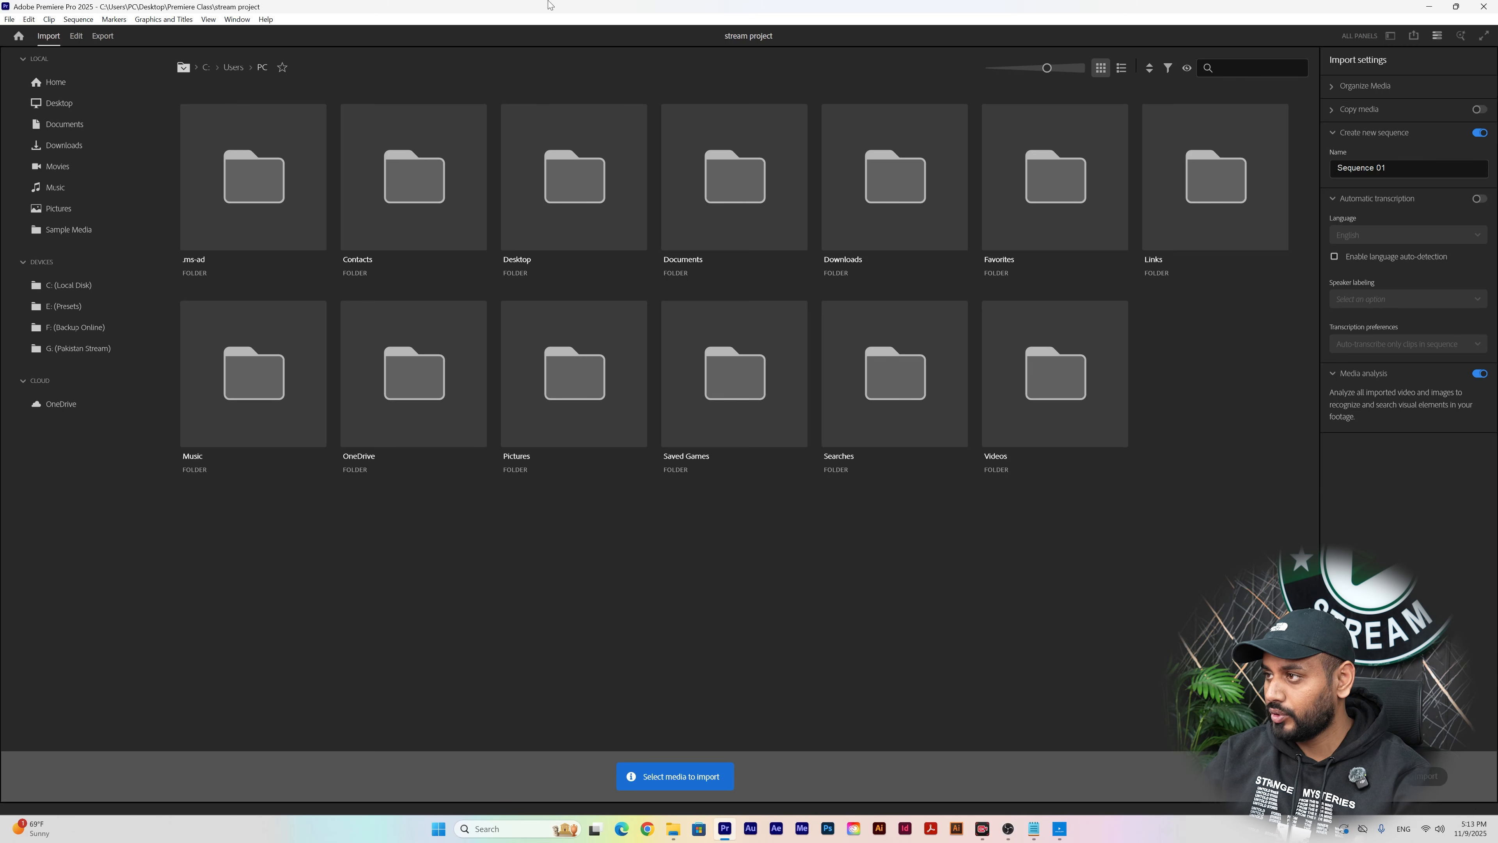
{"action": "left_click", "coordinate": [74, 42]}
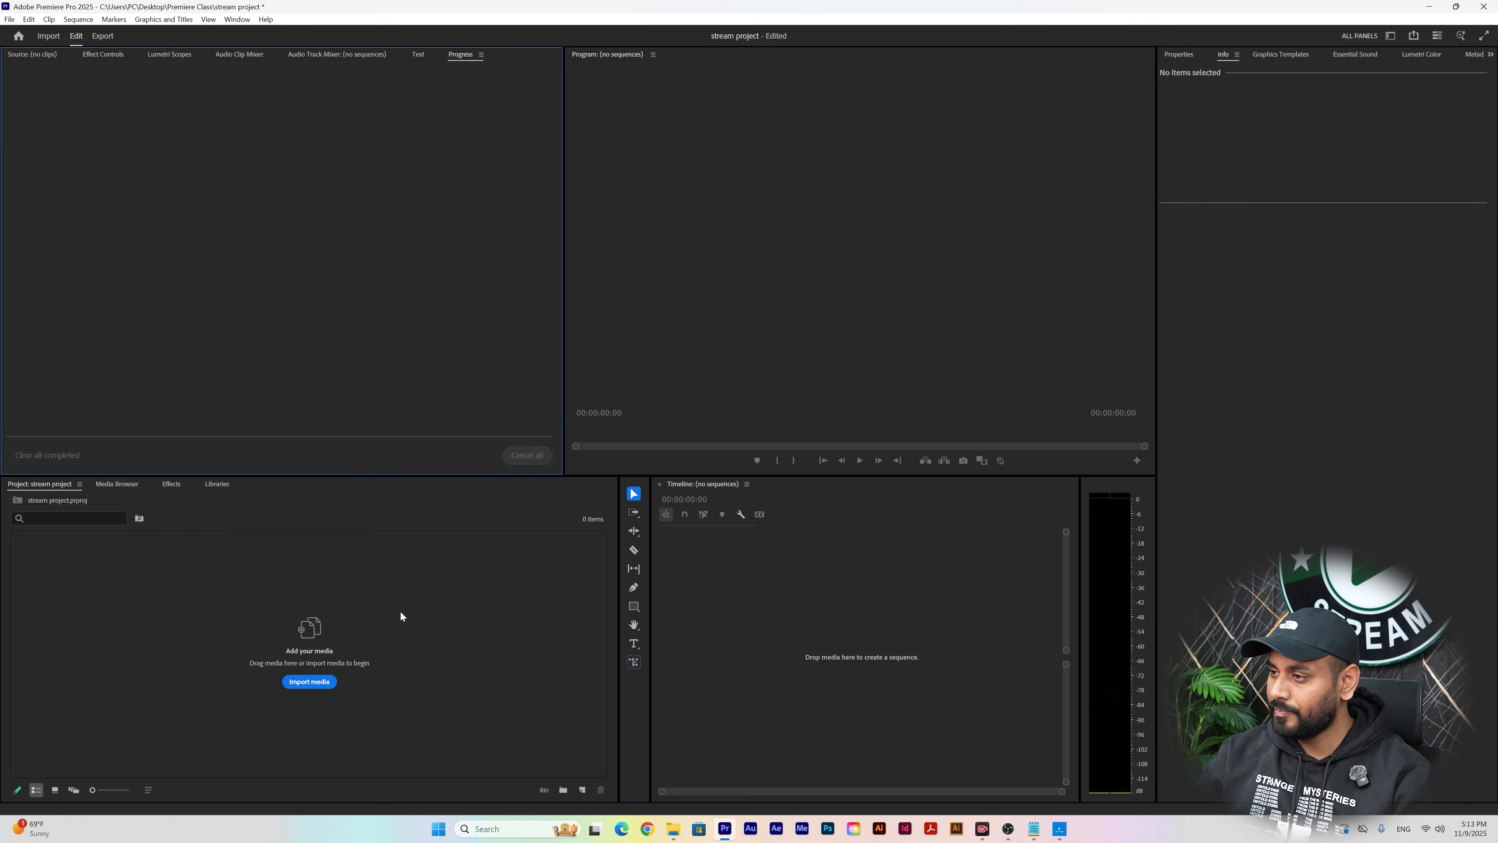
{"action": "left_click", "coordinate": [858, 222]}
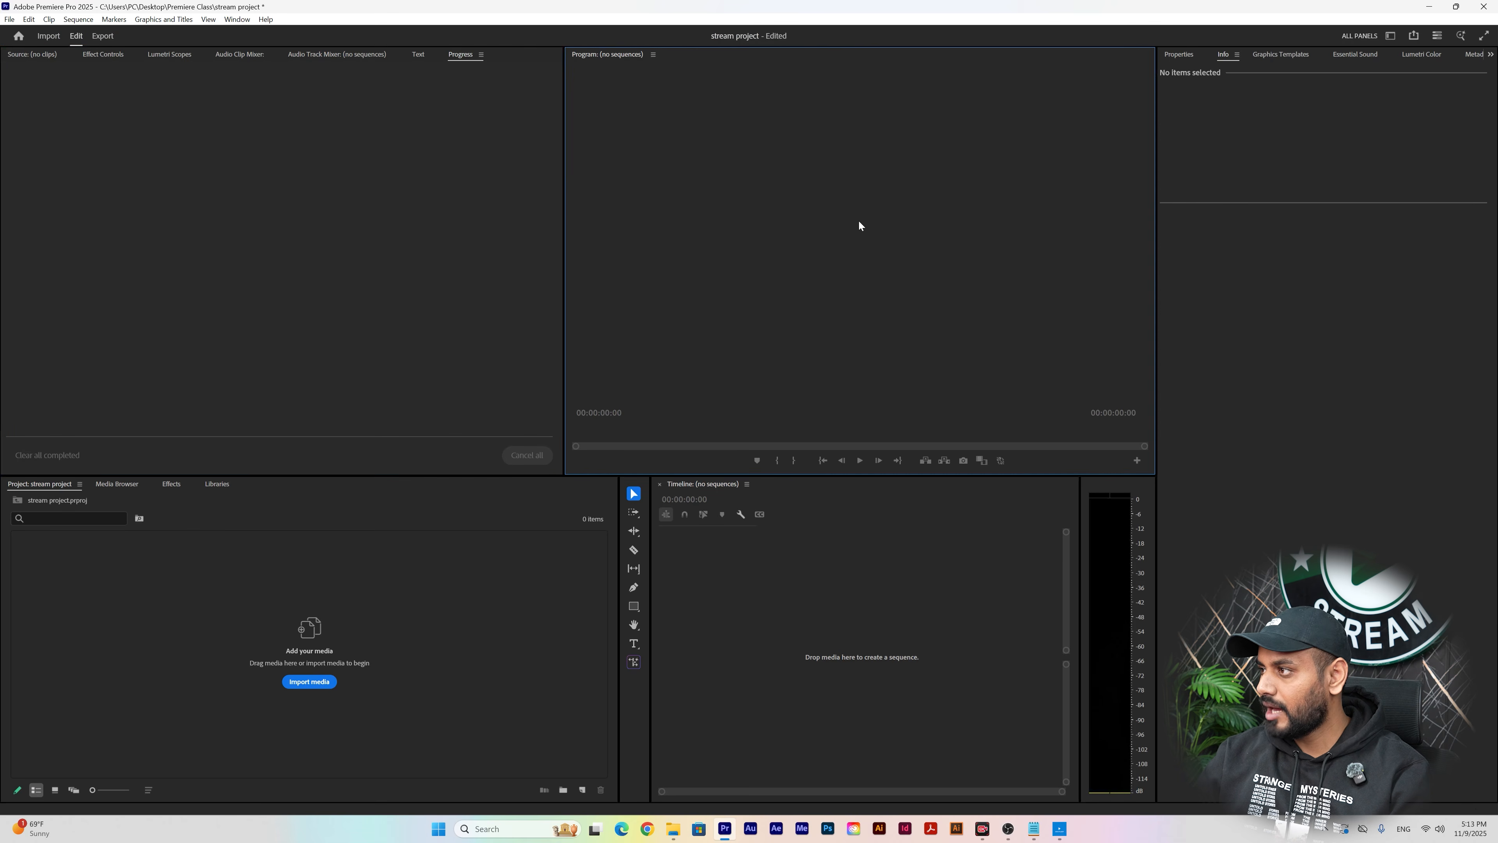
{"action": "left_click", "coordinate": [491, 219]}
{"action": "left_click", "coordinate": [417, 597]}
{"action": "left_click", "coordinate": [852, 633]}
{"action": "left_click", "coordinate": [1351, 395]}
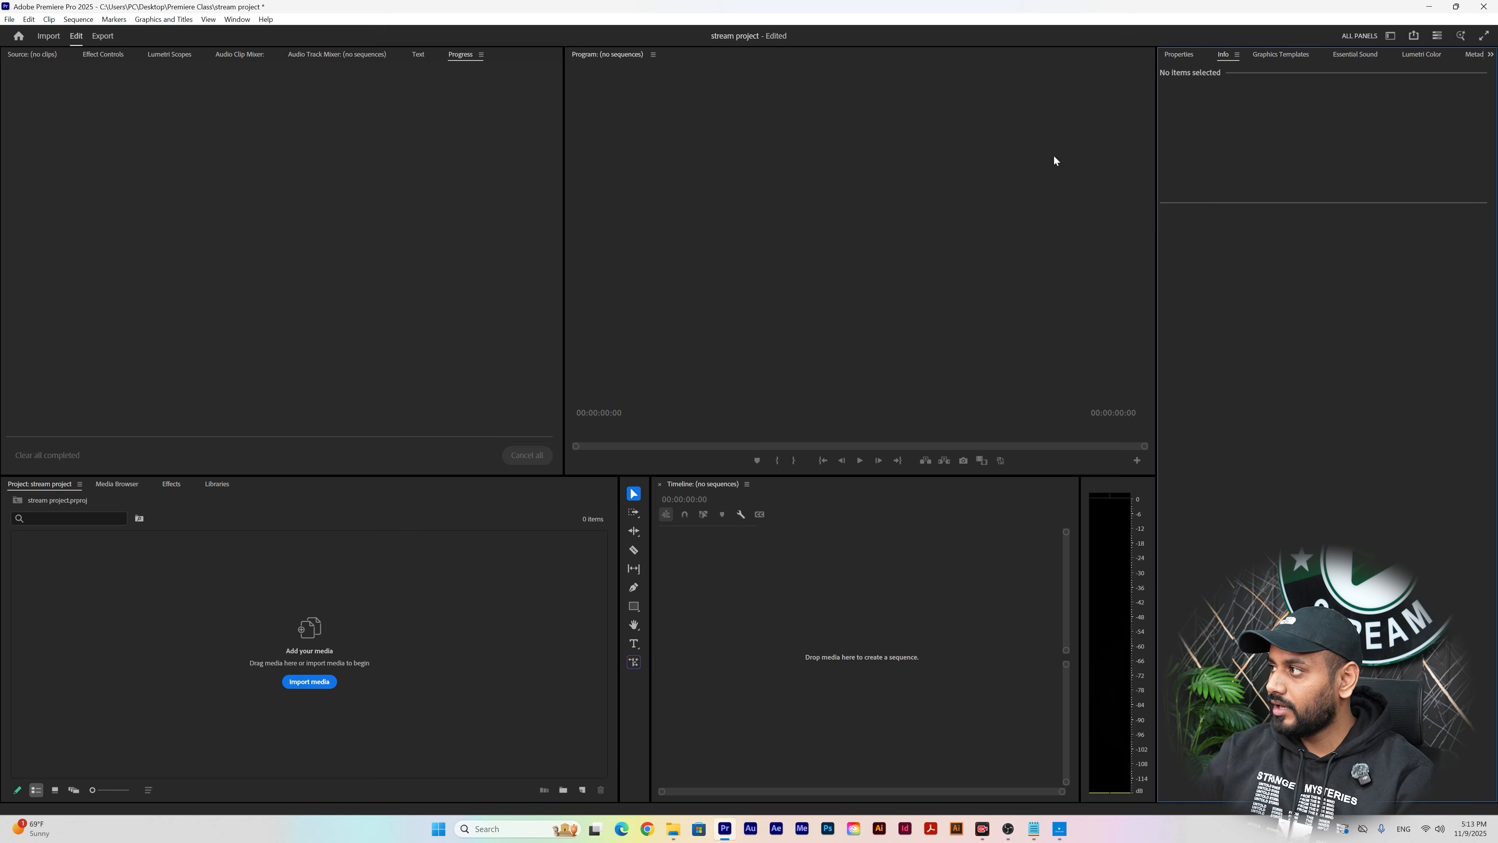
- Move the Graphics Templates panel into the Project panel's group, and reset the All Panels workspace to its saved layout
{"action": "left_click_drag", "start_coordinate": [1264, 56], "coordinate": [303, 503]}
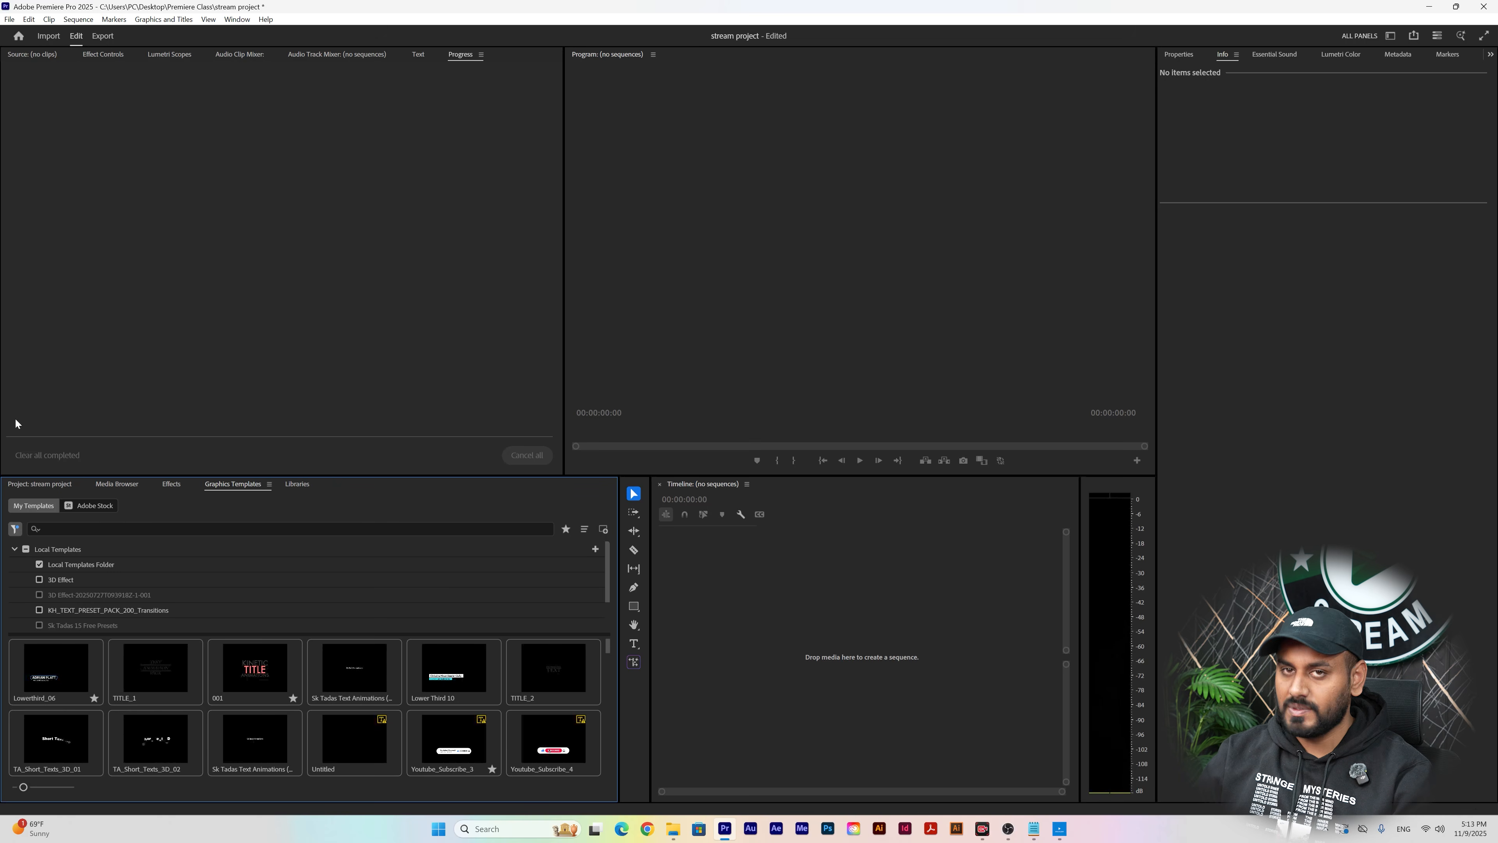
{"action": "left_click", "coordinate": [239, 20]}
{"action": "mouse_move", "coordinate": [265, 20]}
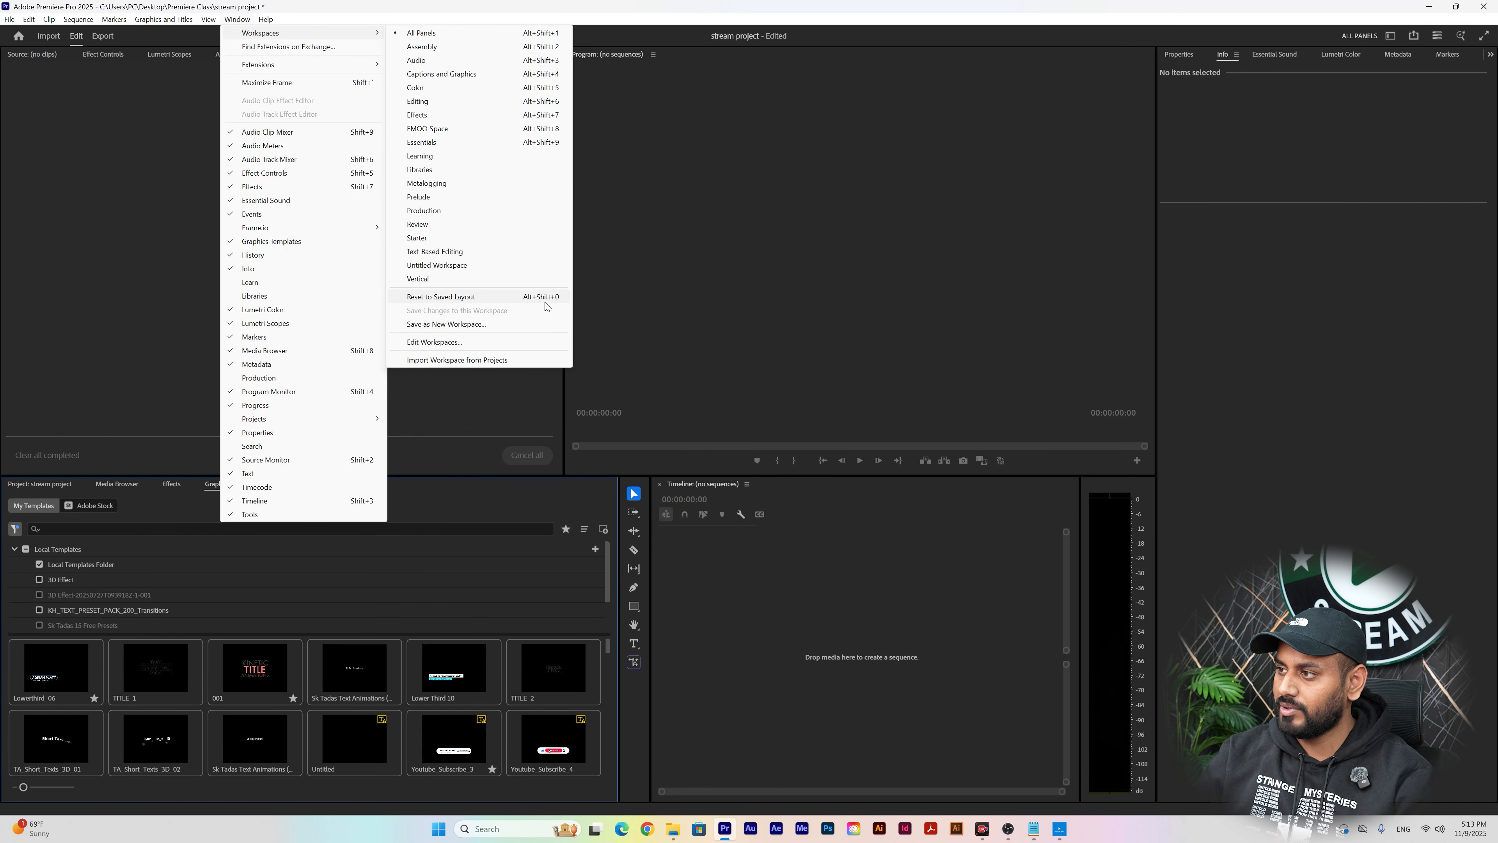
{"action": "left_click", "coordinate": [509, 299]}
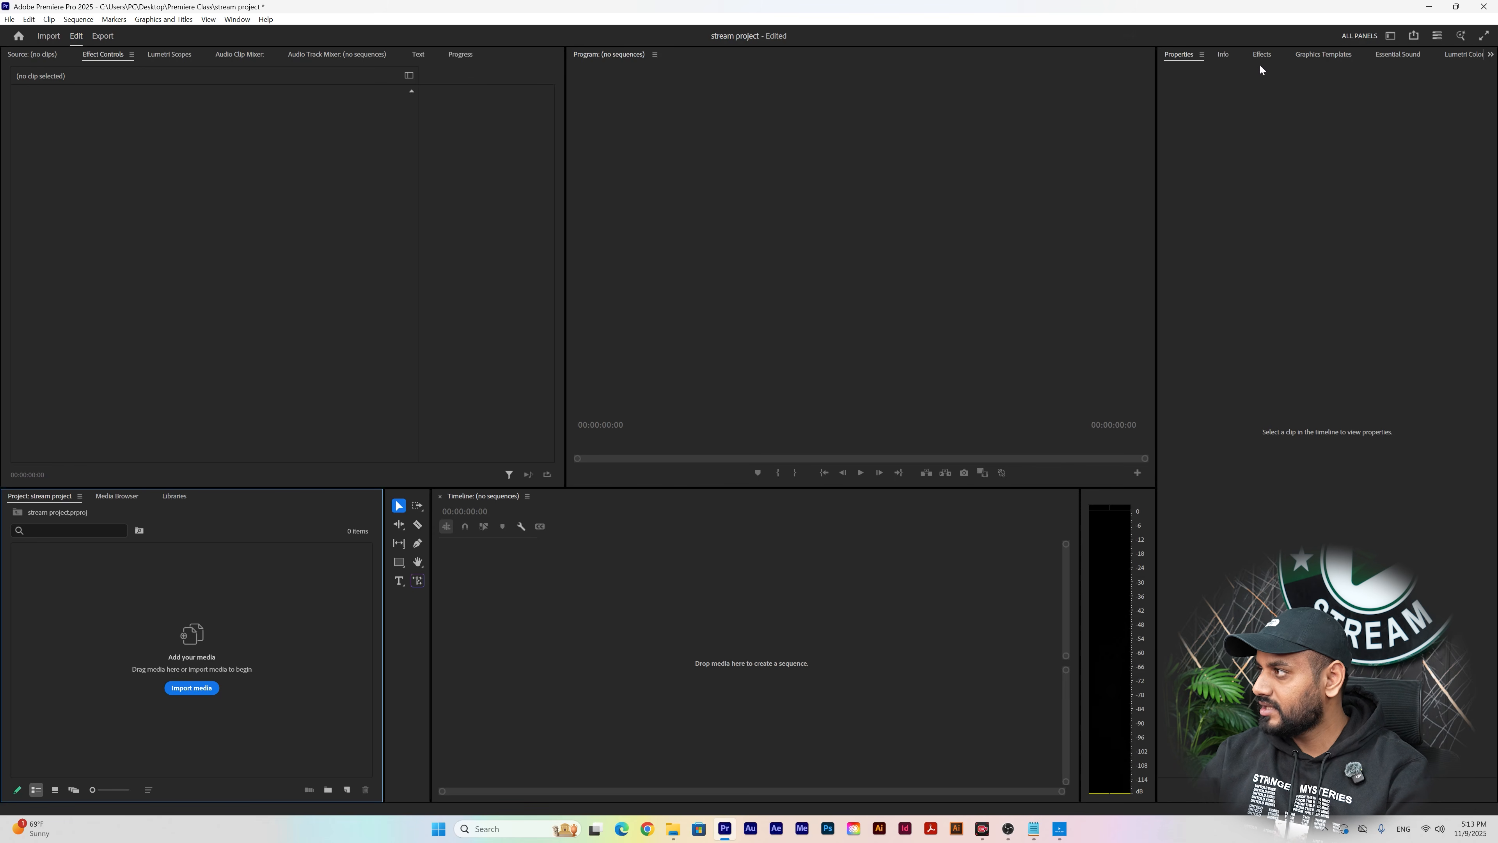
- Dock the Effects panel between Media Browser and Libraries in the Project panel's group and bring the Project panel back to the front
{"action": "left_click_drag", "start_coordinate": [1262, 55], "coordinate": [172, 497]}
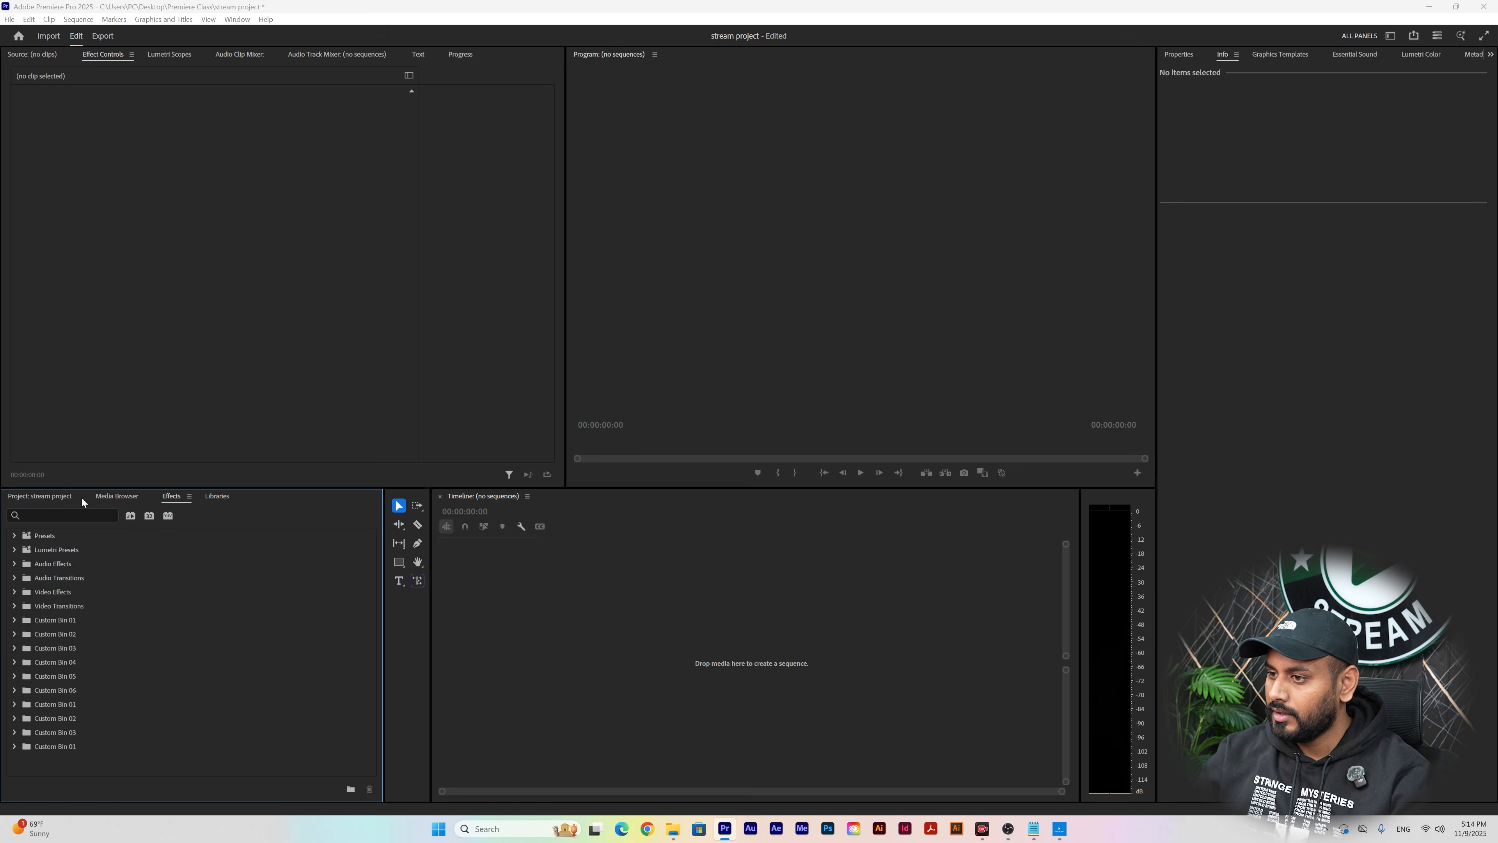
{"action": "left_click", "coordinate": [59, 495]}
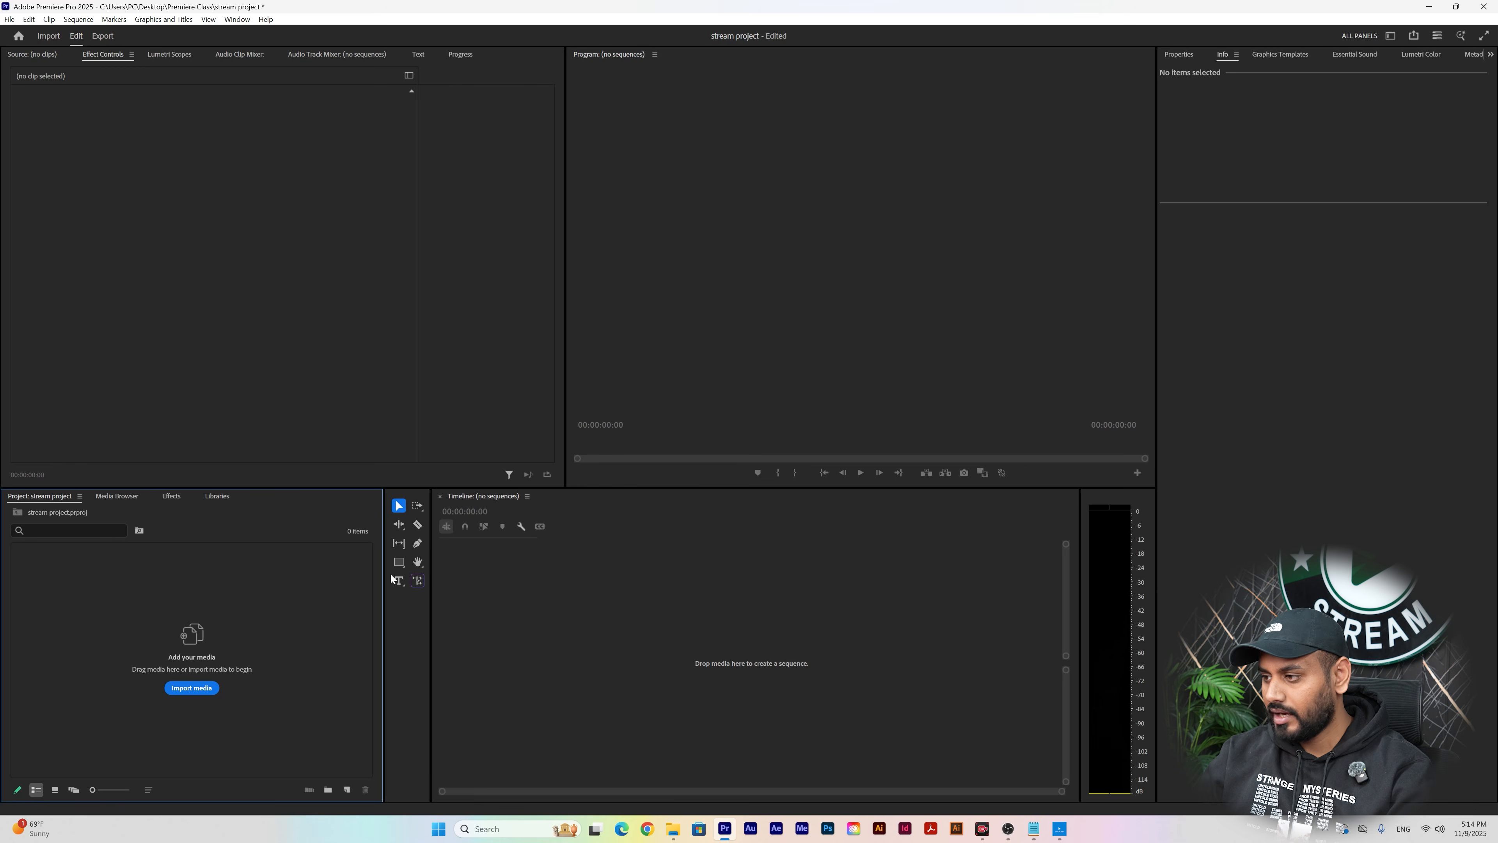
{"action": "left_click", "coordinate": [850, 569]}
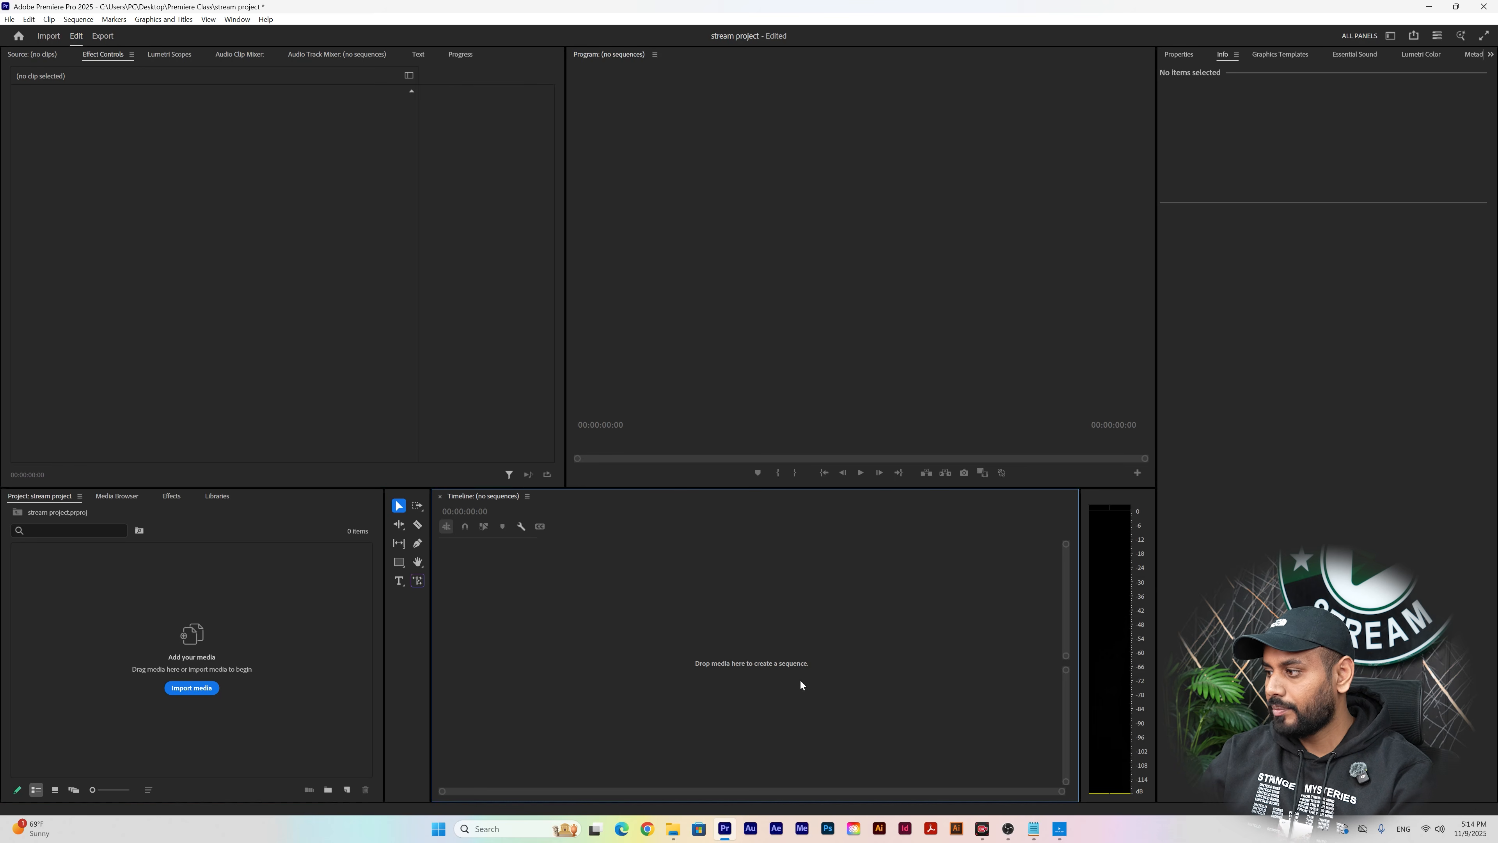
{"action": "left_click", "coordinate": [844, 149]}
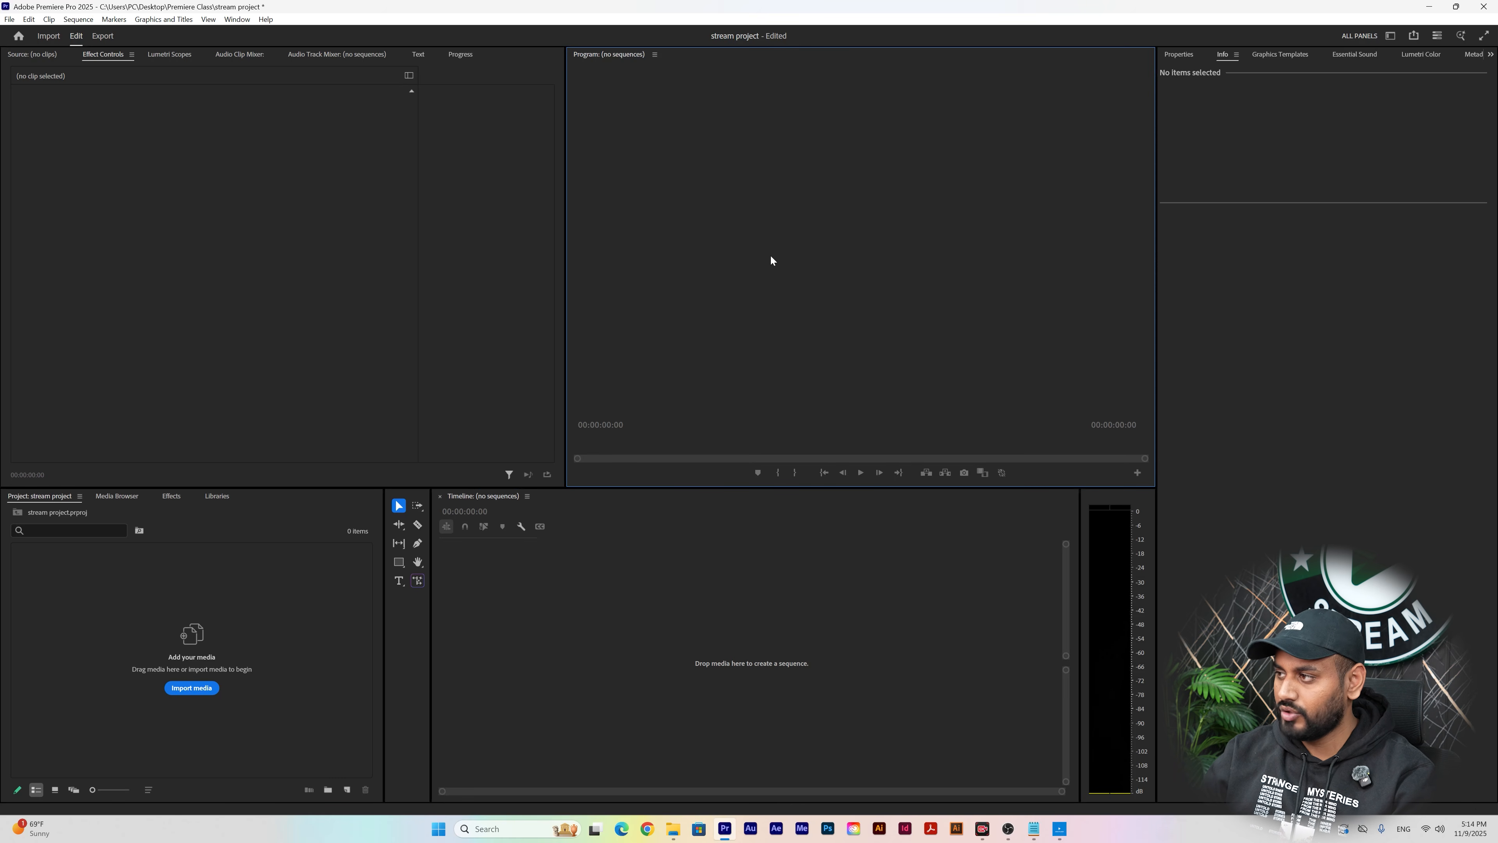
{"action": "left_click", "coordinate": [326, 266]}
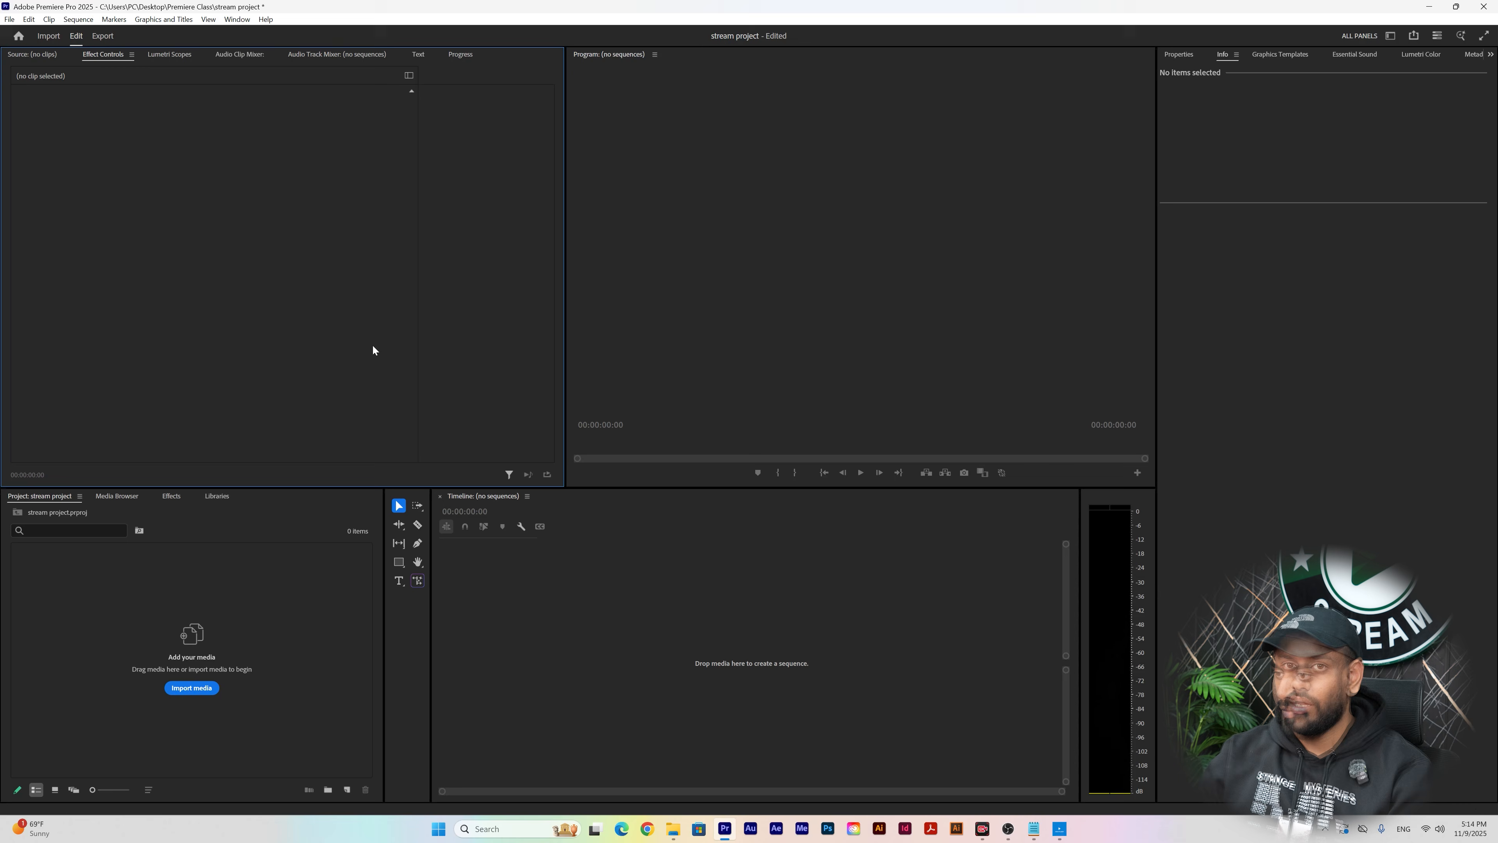
{"action": "left_click", "coordinate": [274, 526]}
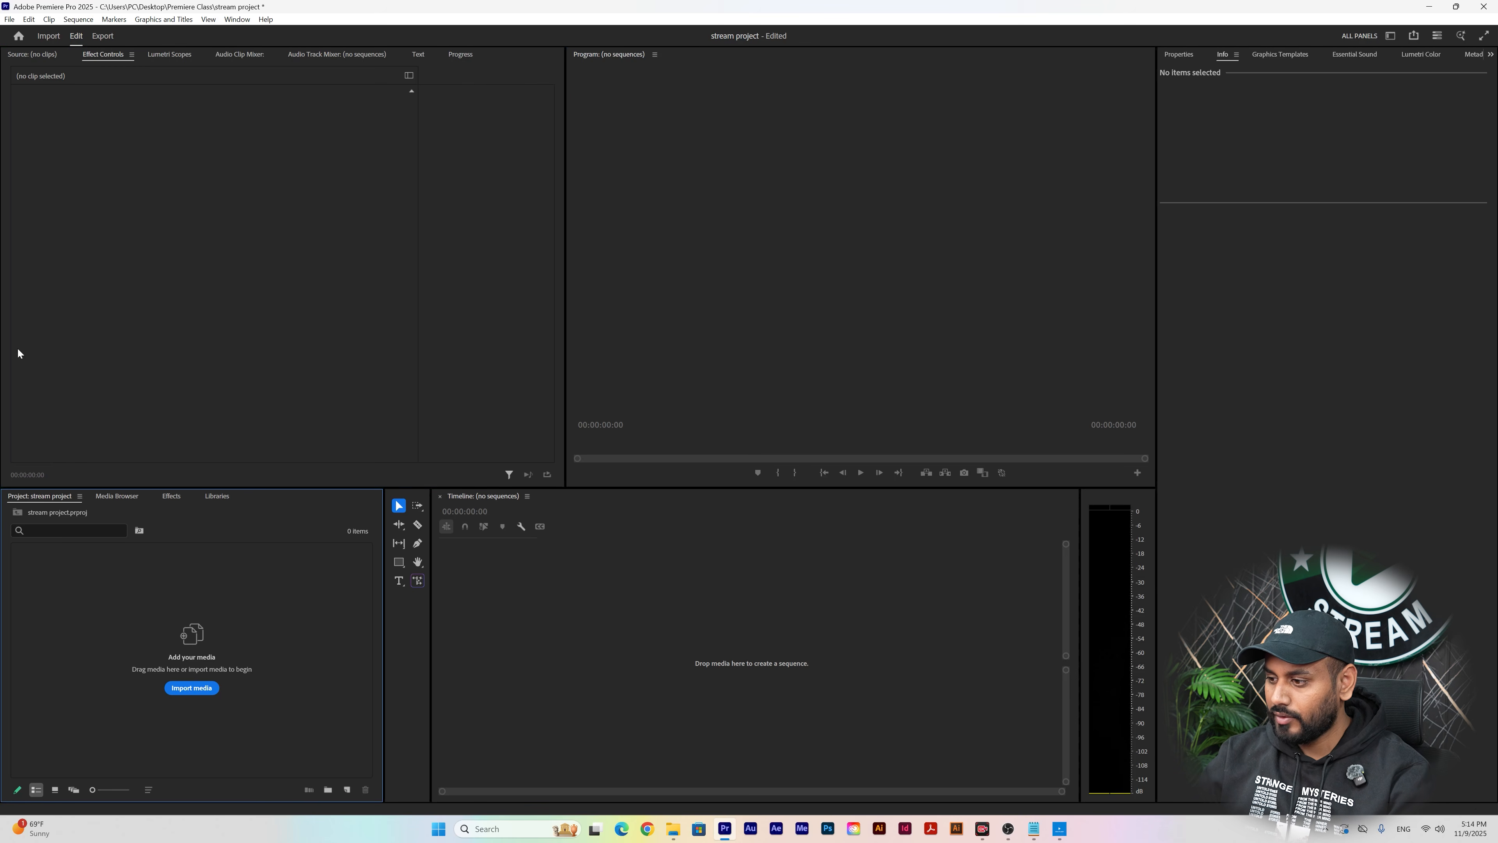
- Create a new bin in the project, import DJI_0752.MP4 into it, and return to the project's root view
{"action": "left_click", "coordinate": [328, 790]}
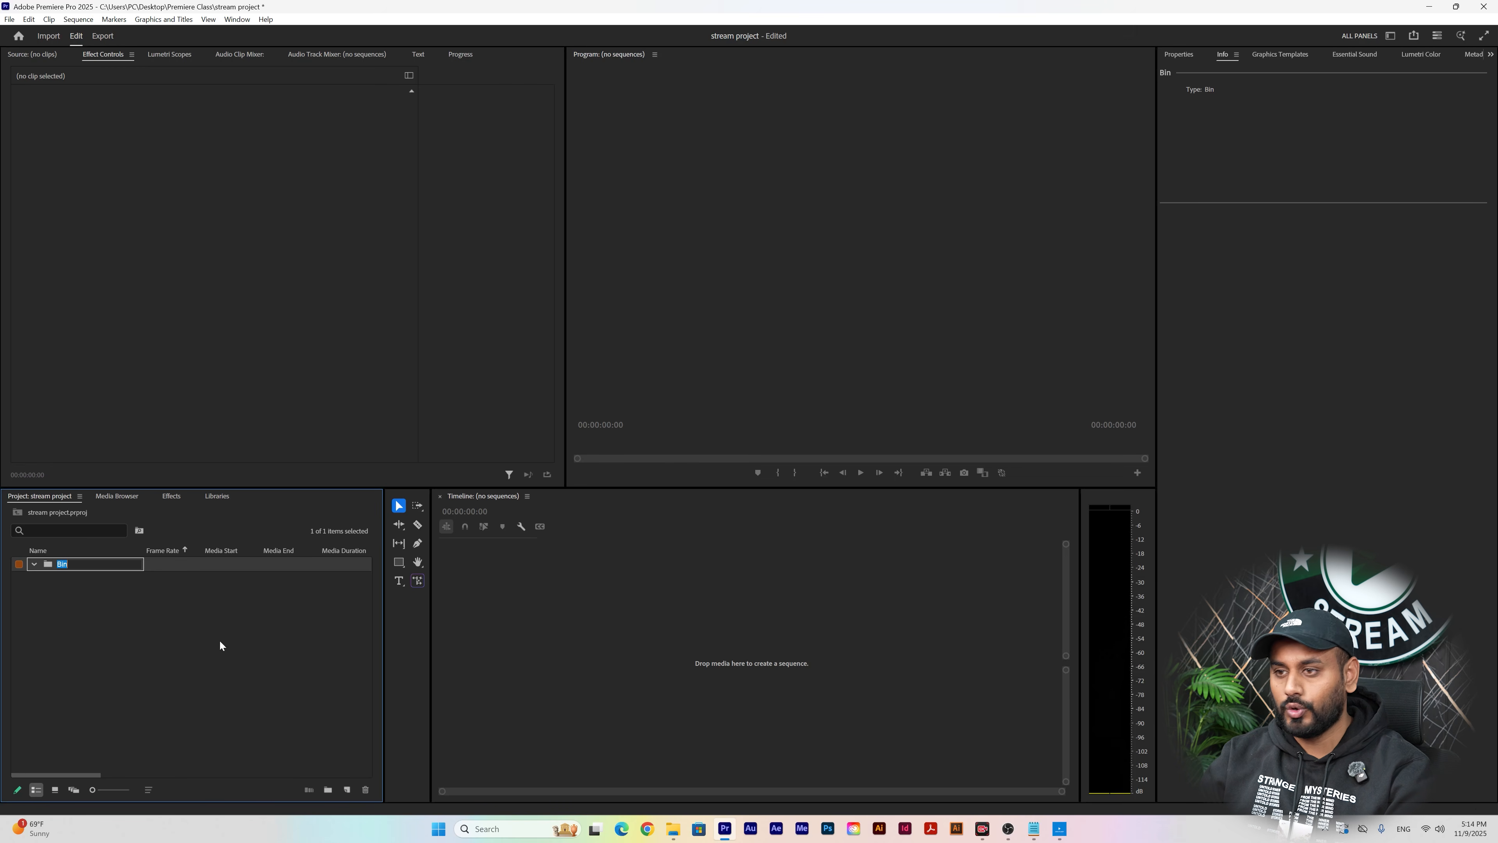
{"action": "left_click", "coordinate": [180, 561]}
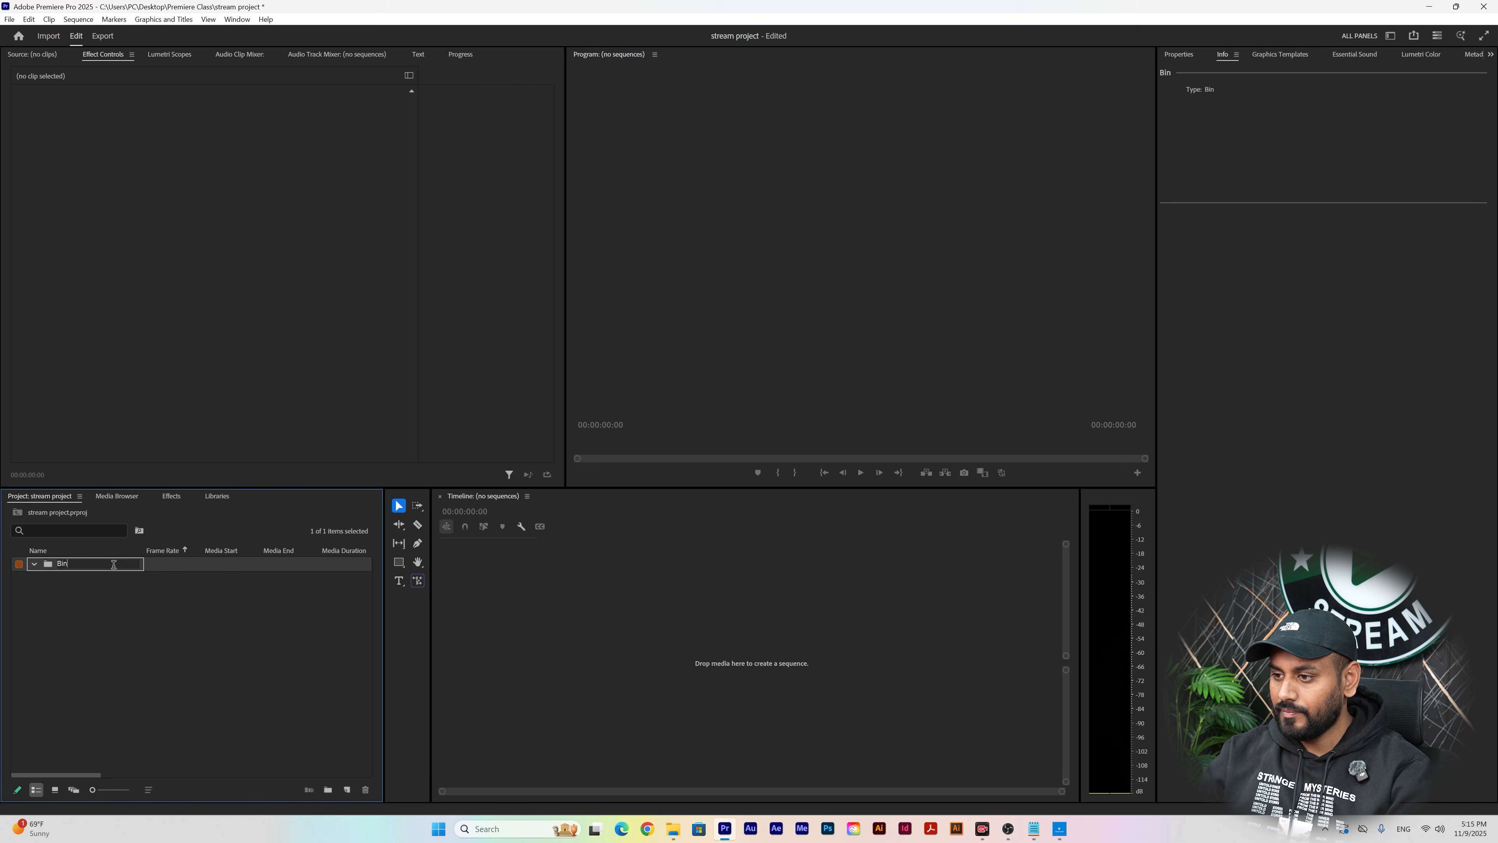
{"action": "double_click", "coordinate": [173, 564]}
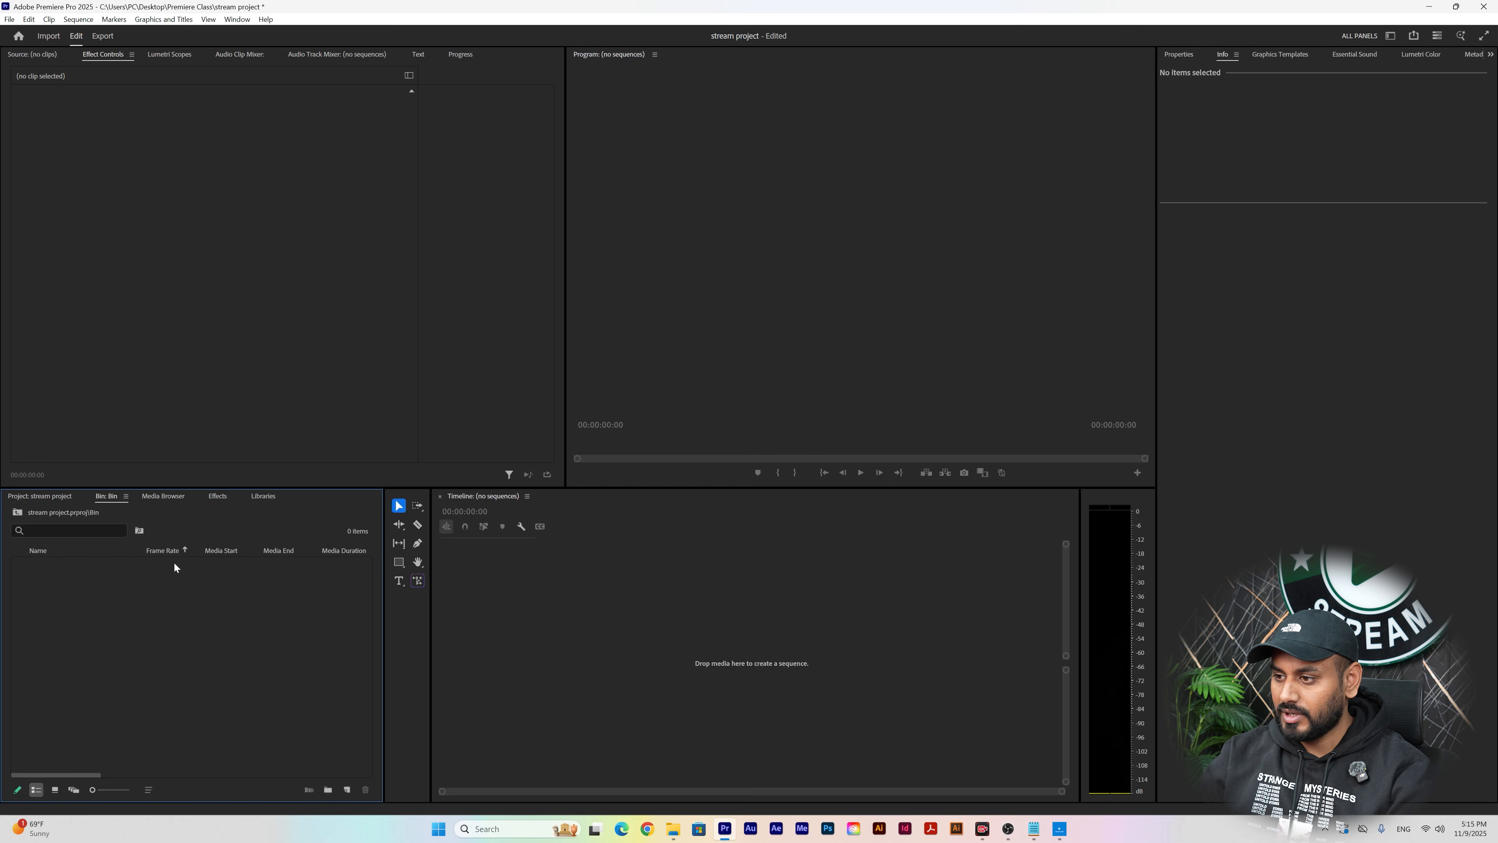
{"action": "right_click", "coordinate": [121, 617]}
{"action": "left_click", "coordinate": [206, 468]}
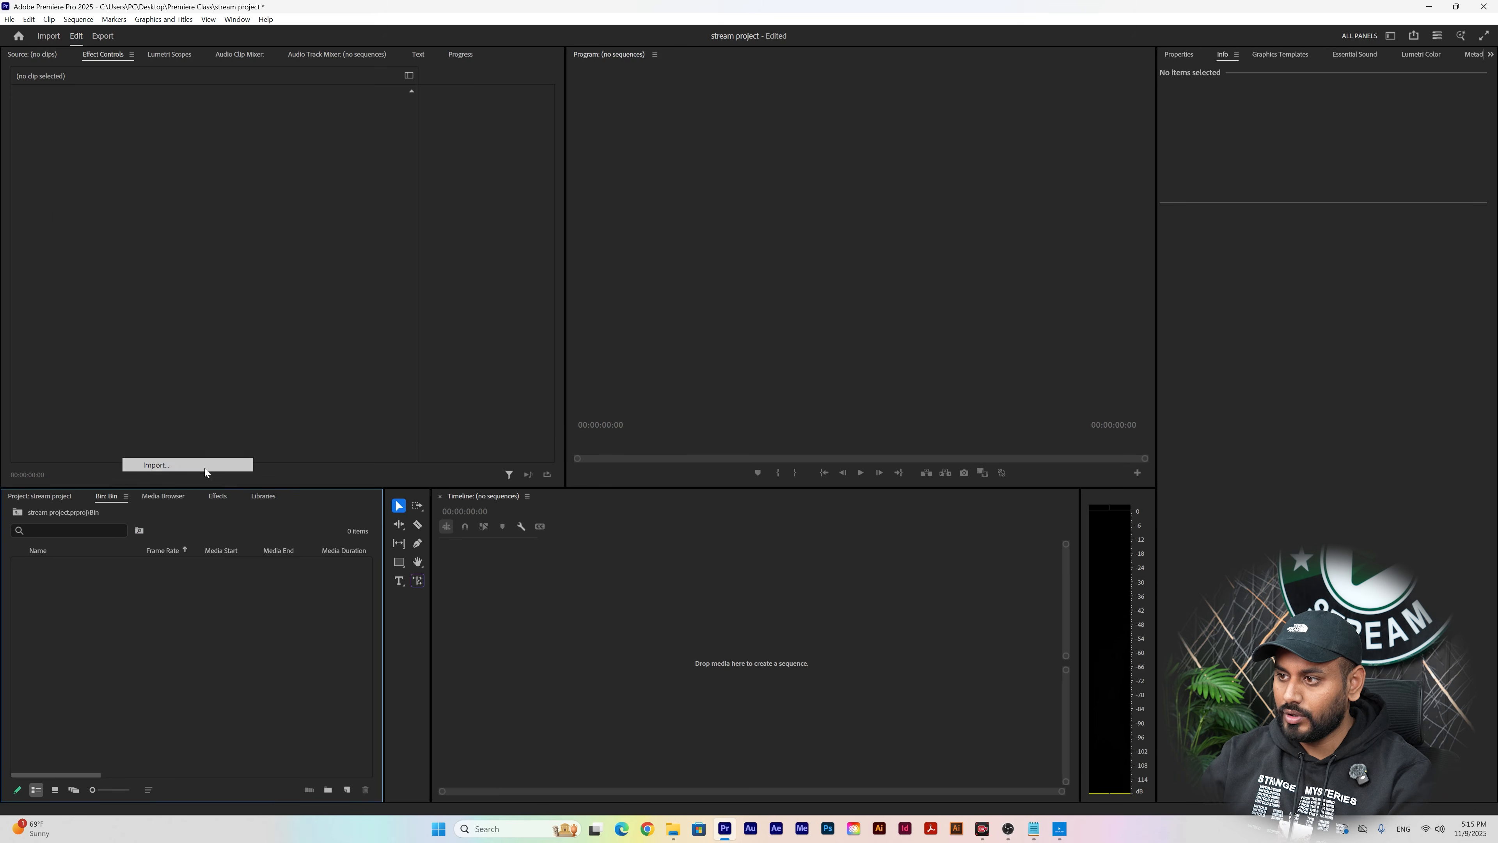
{"action": "double_click", "coordinate": [268, 136]}
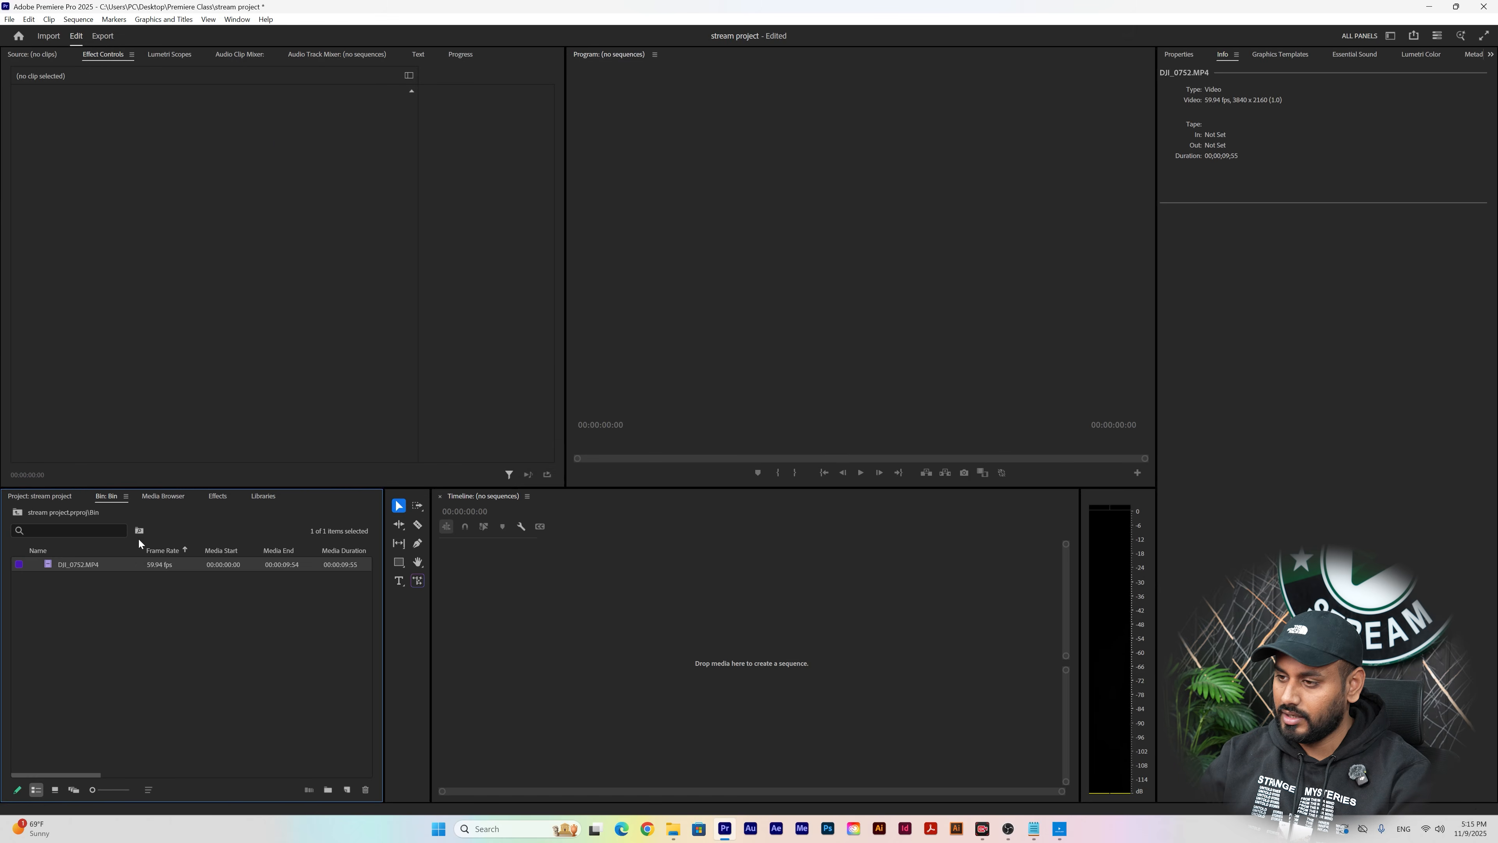
{"action": "left_click", "coordinate": [18, 497]}
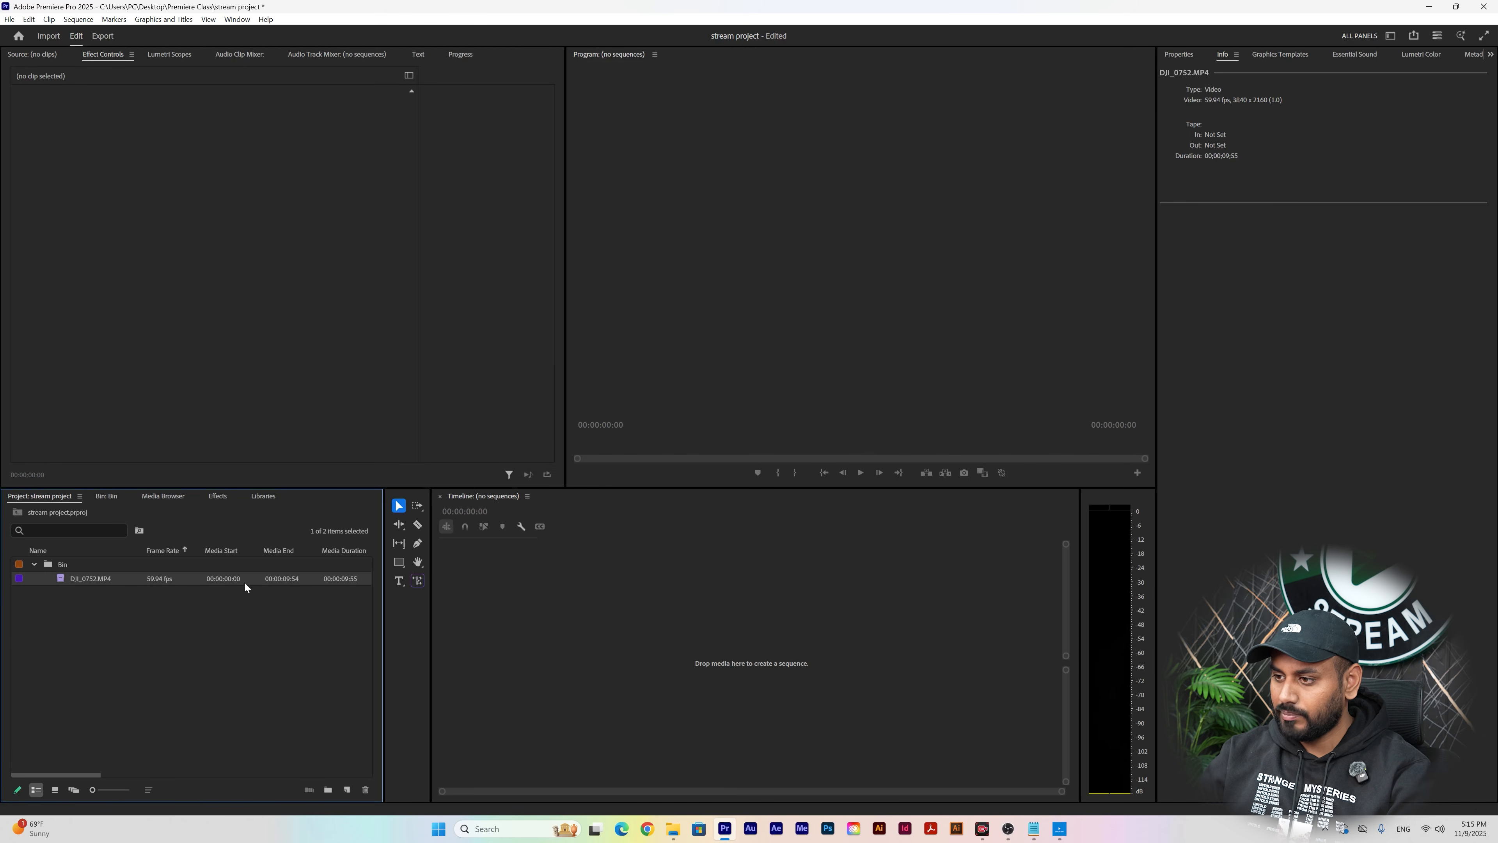
- Import the clips C1464, DJI_0739 and DJI_0752 from the Premiere Class Video folder into the project's root
{"action": "key", "text": "super+d"}
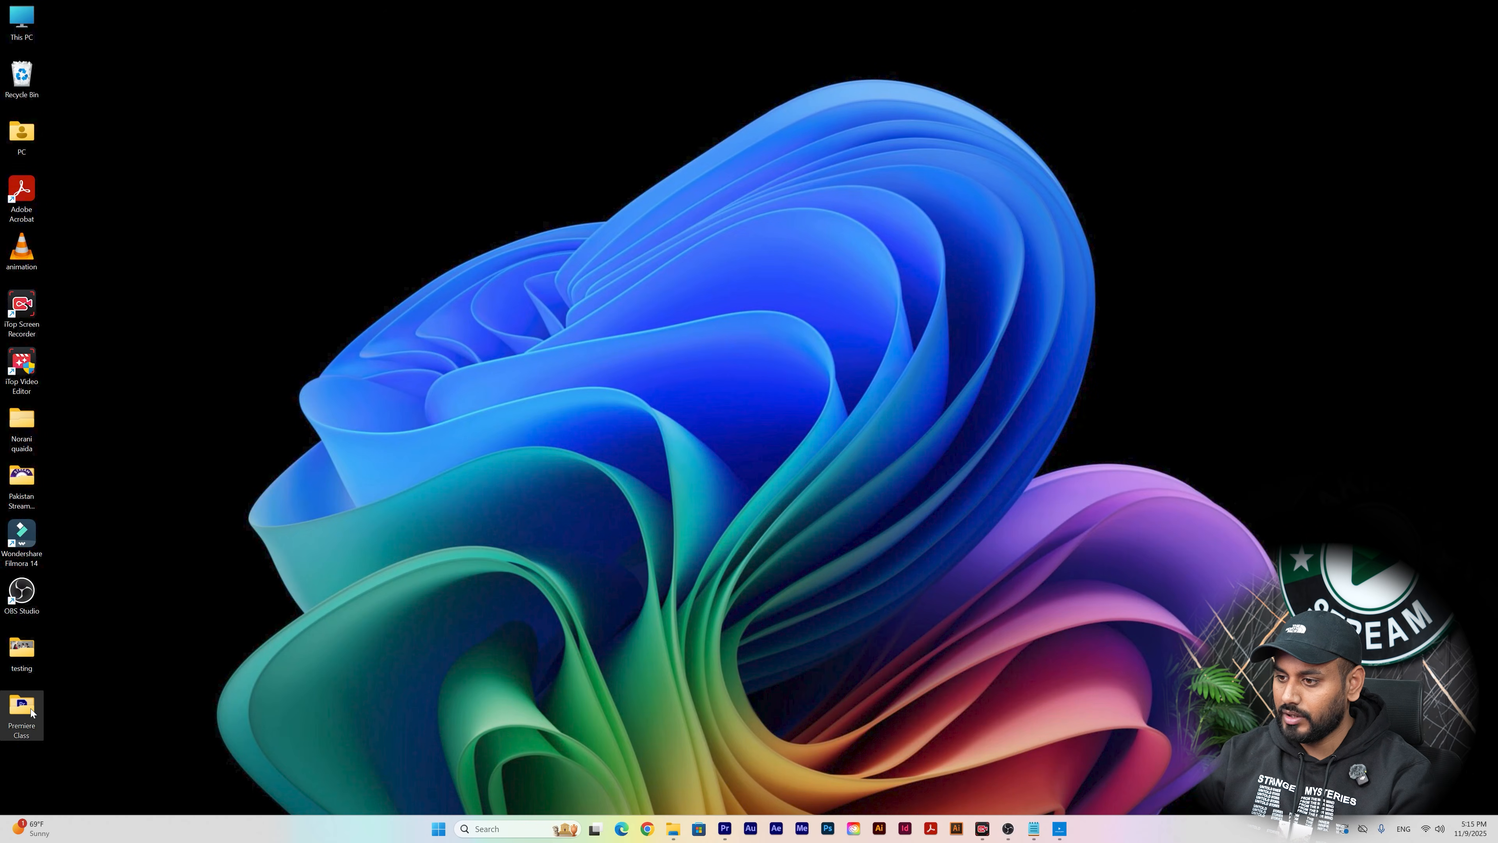
{"action": "left_click", "coordinate": [673, 829]}
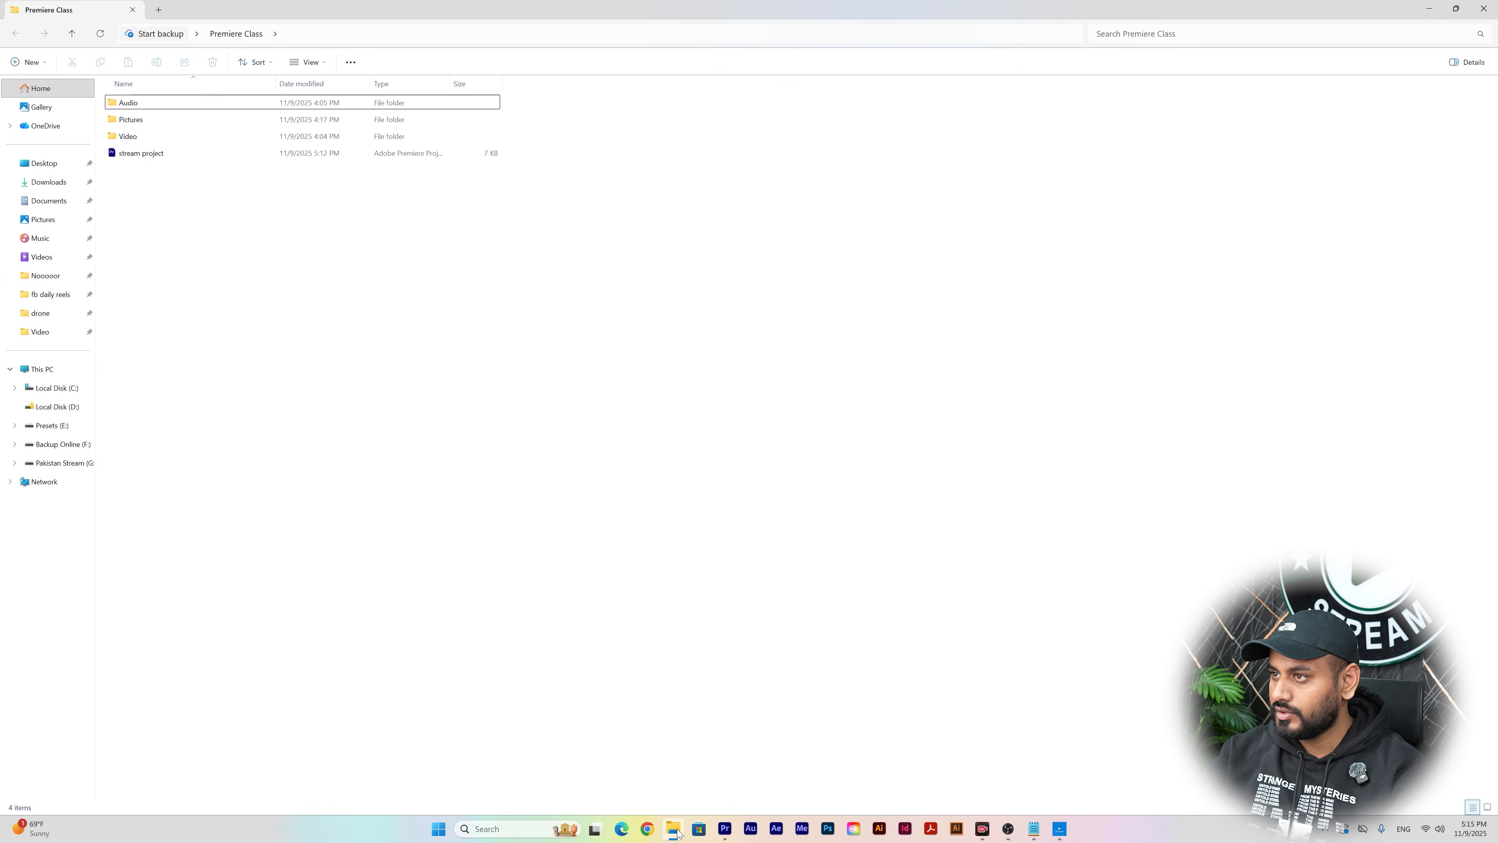
{"action": "double_click", "coordinate": [134, 136]}
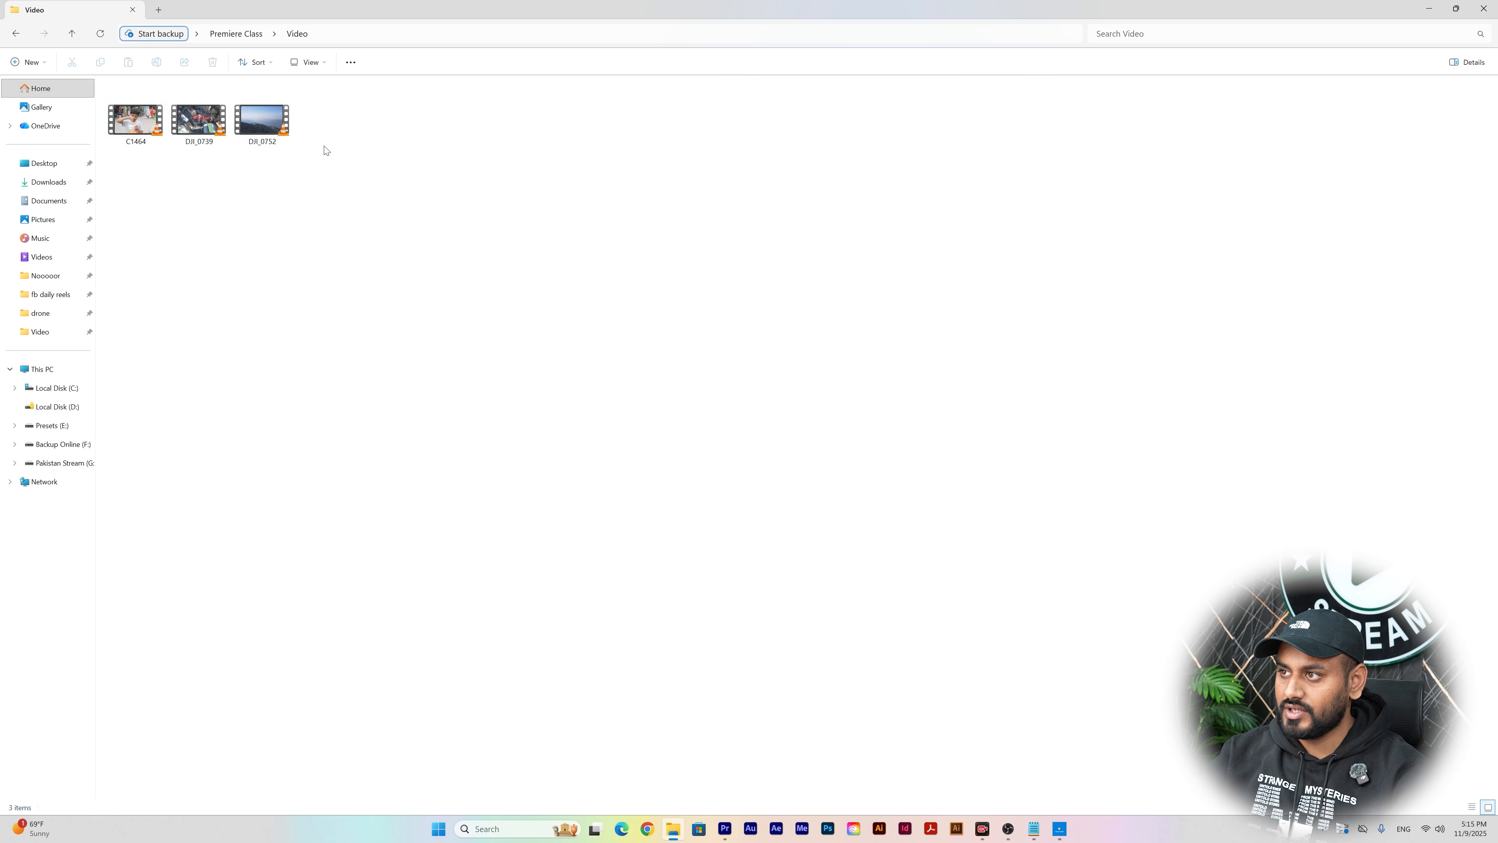
{"action": "left_click_drag", "start_coordinate": [324, 146], "coordinate": [154, 676]}
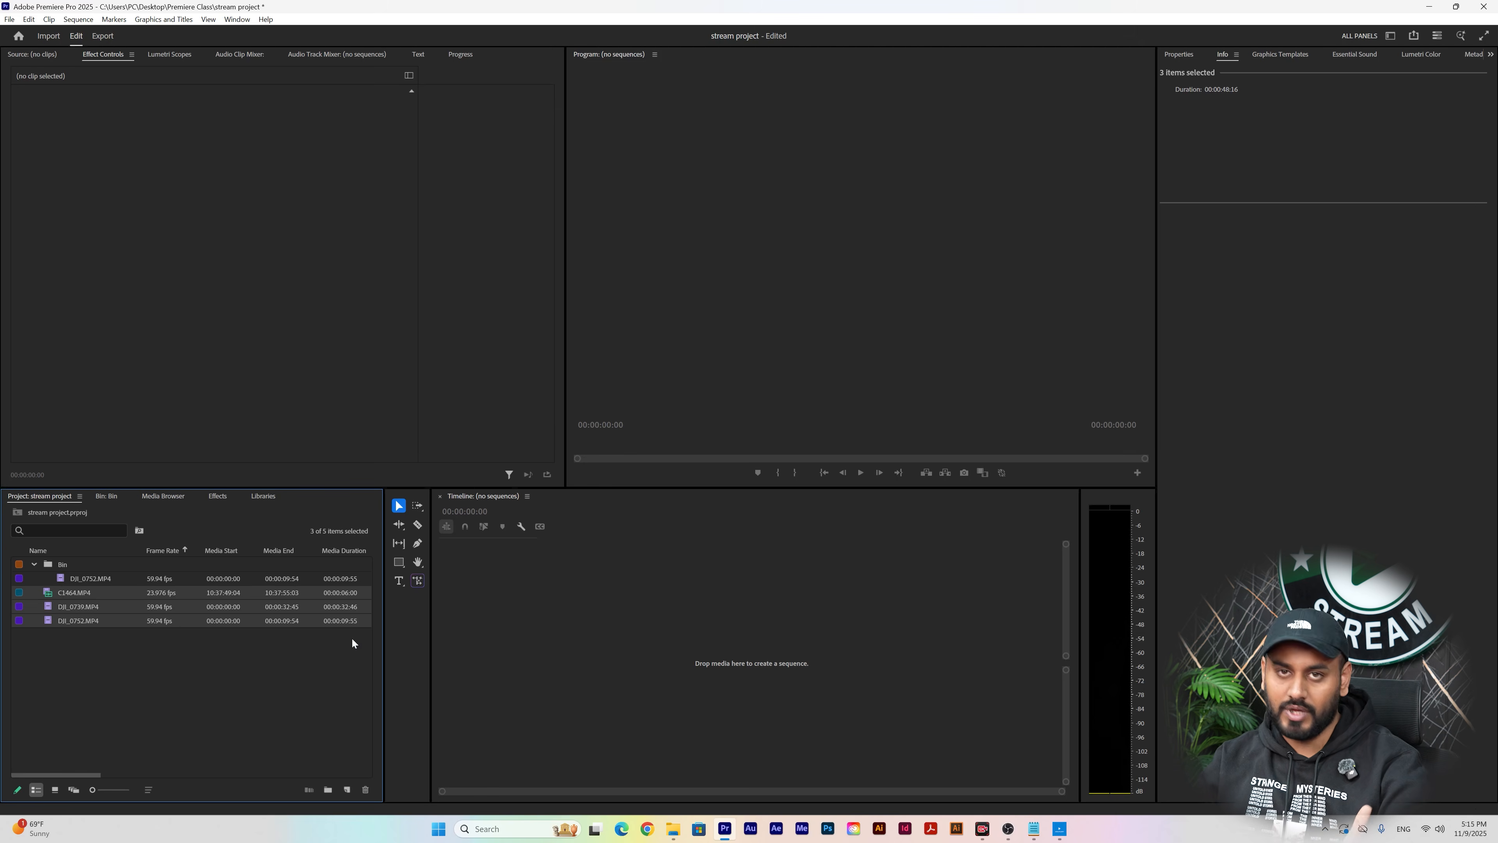
- Collapse the bin in the Project panel and rename it "video files"
{"action": "left_click", "coordinate": [33, 564]}
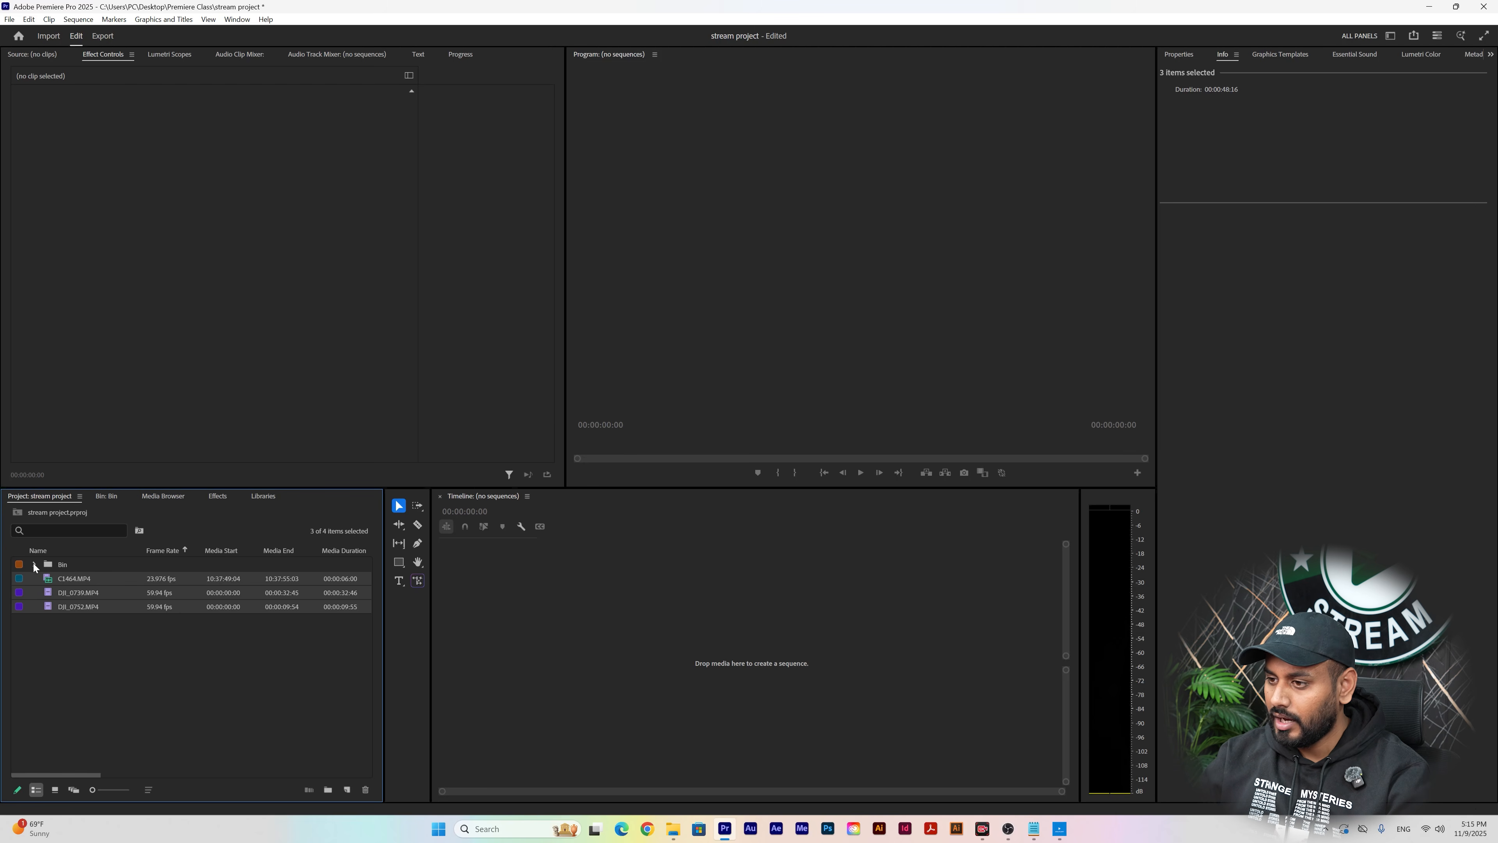
{"action": "left_click", "coordinate": [66, 567]}
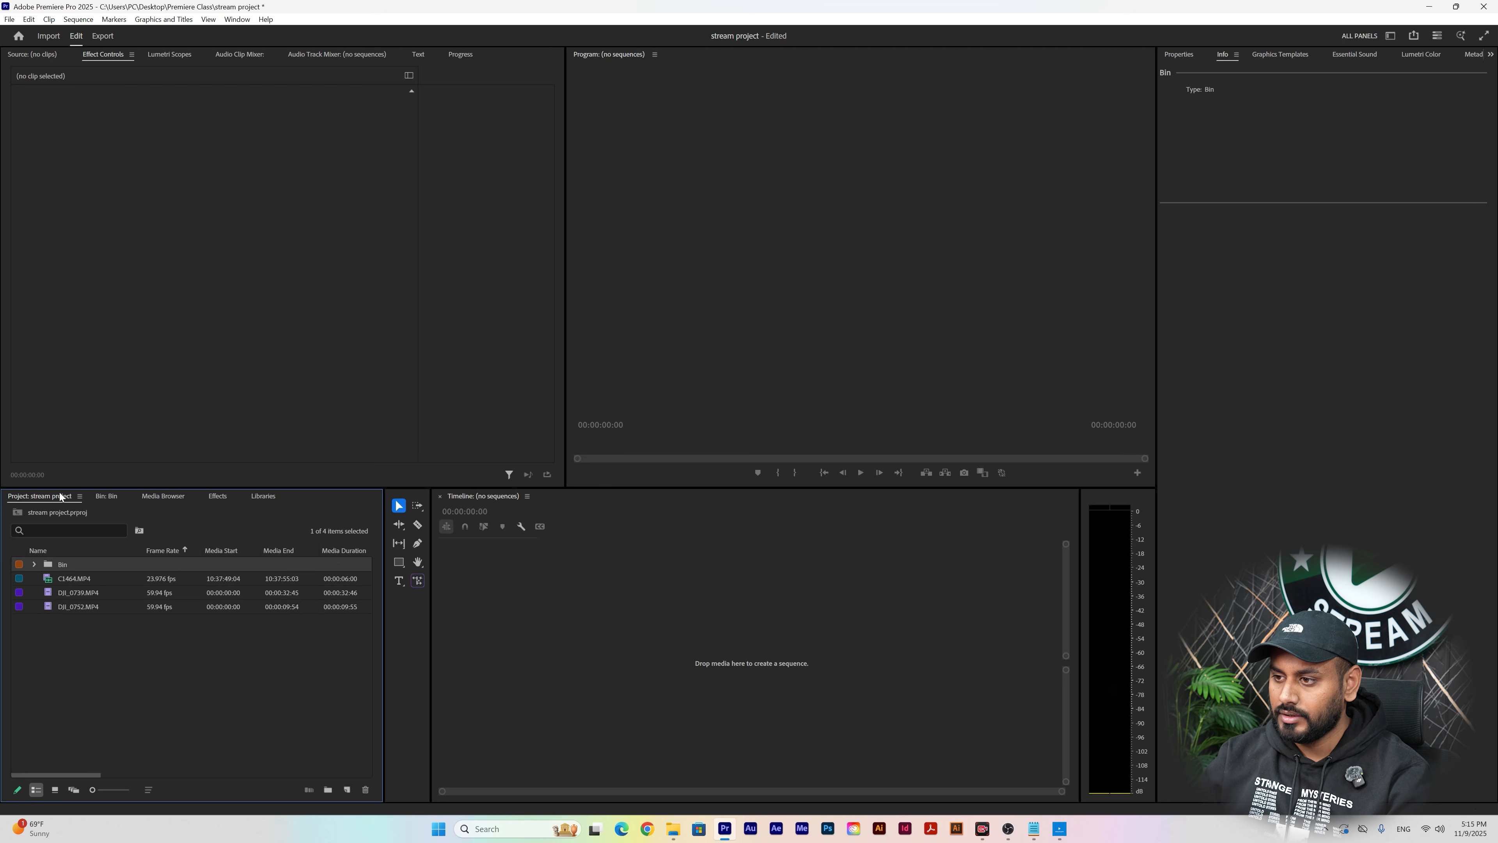
{"action": "right_click", "coordinate": [72, 567]}
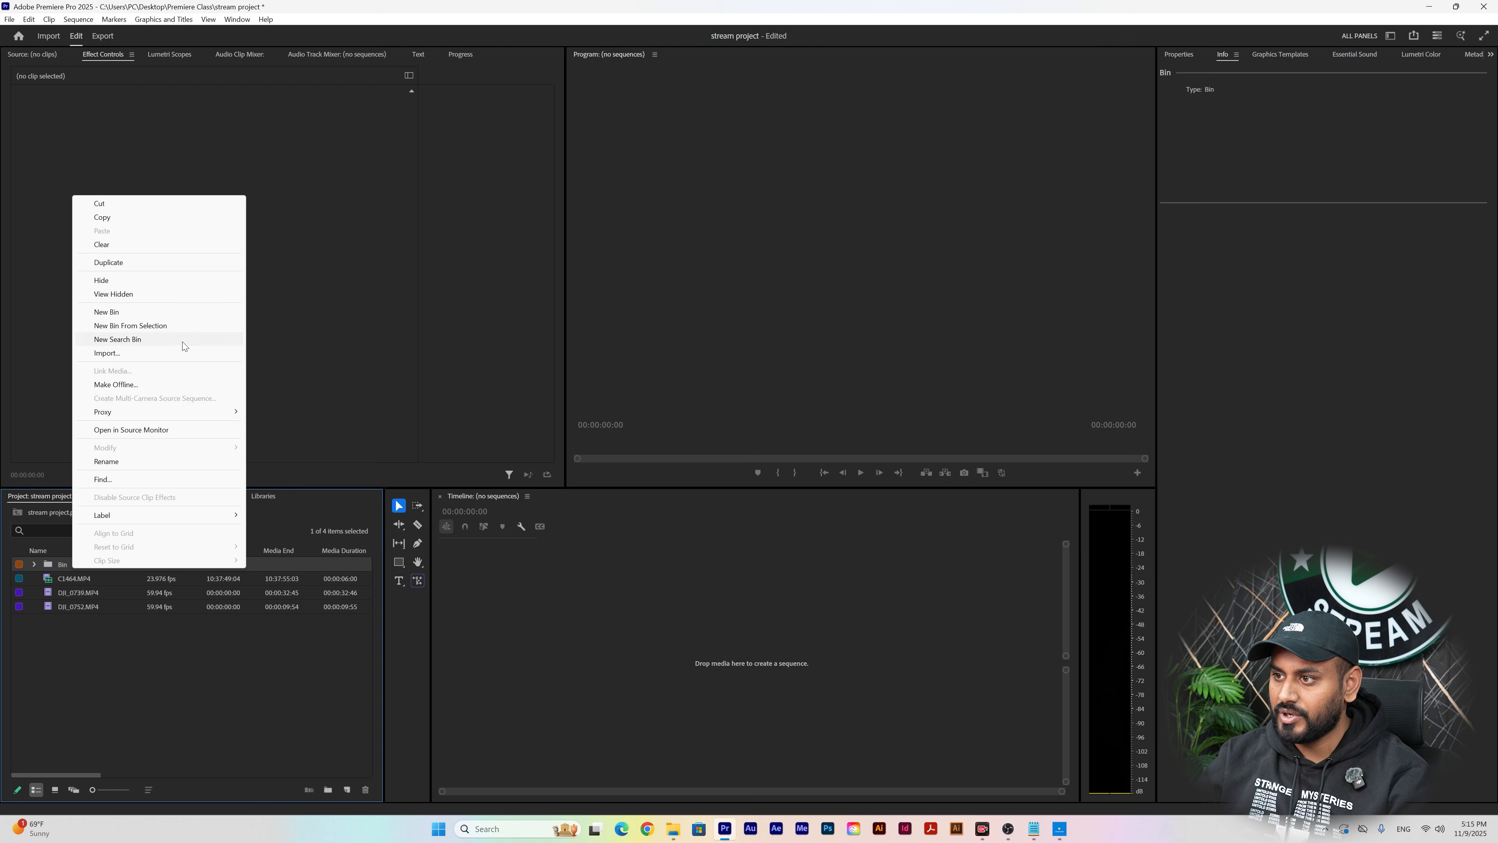
{"action": "left_click", "coordinate": [166, 461]}
{"action": "type", "text": "video fil"}
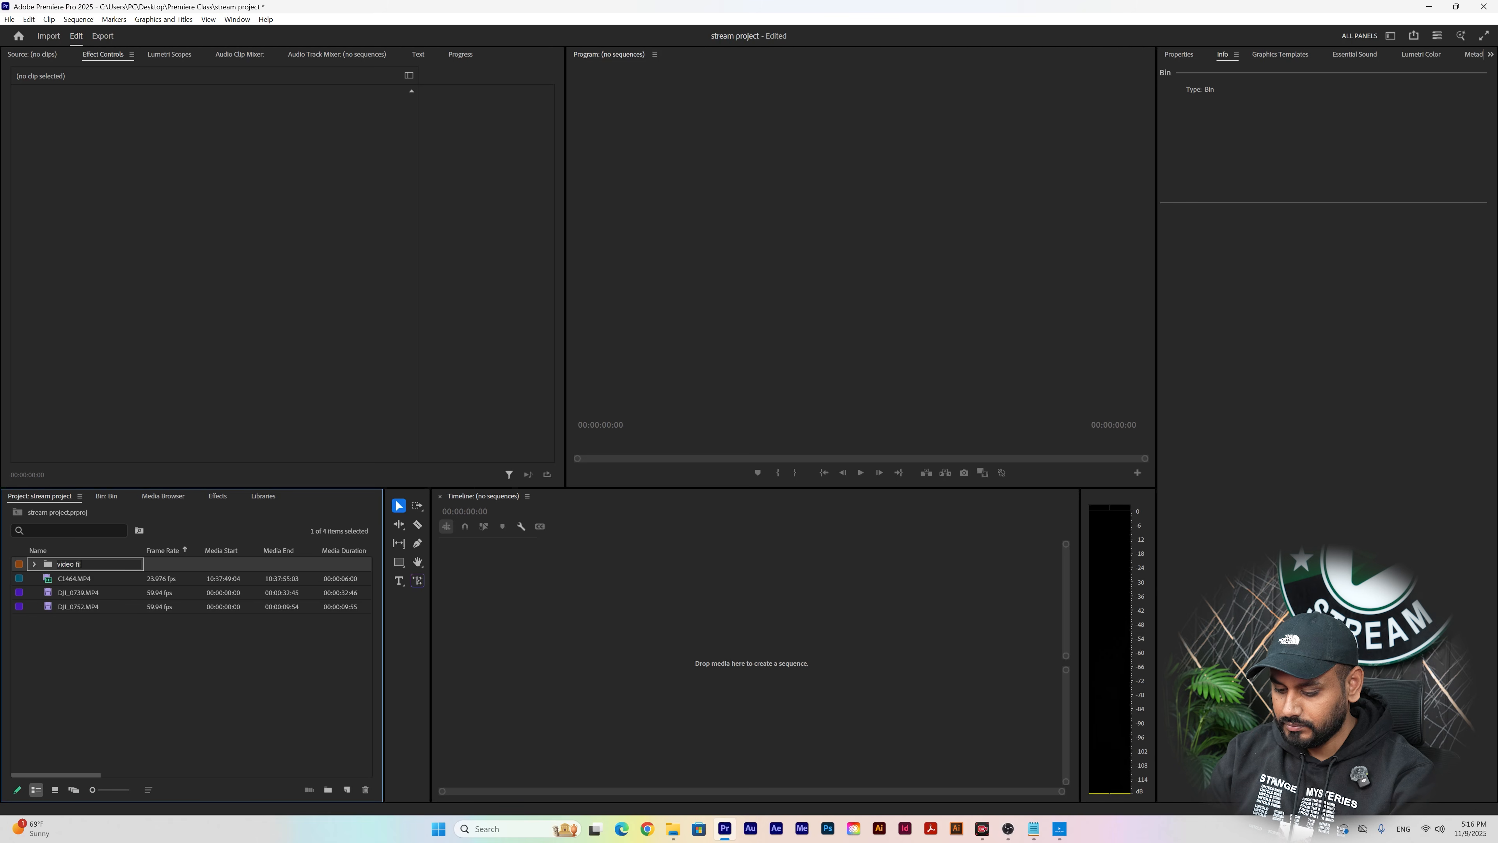
{"action": "type", "text": "es"}
{"action": "key", "text": "Return"}
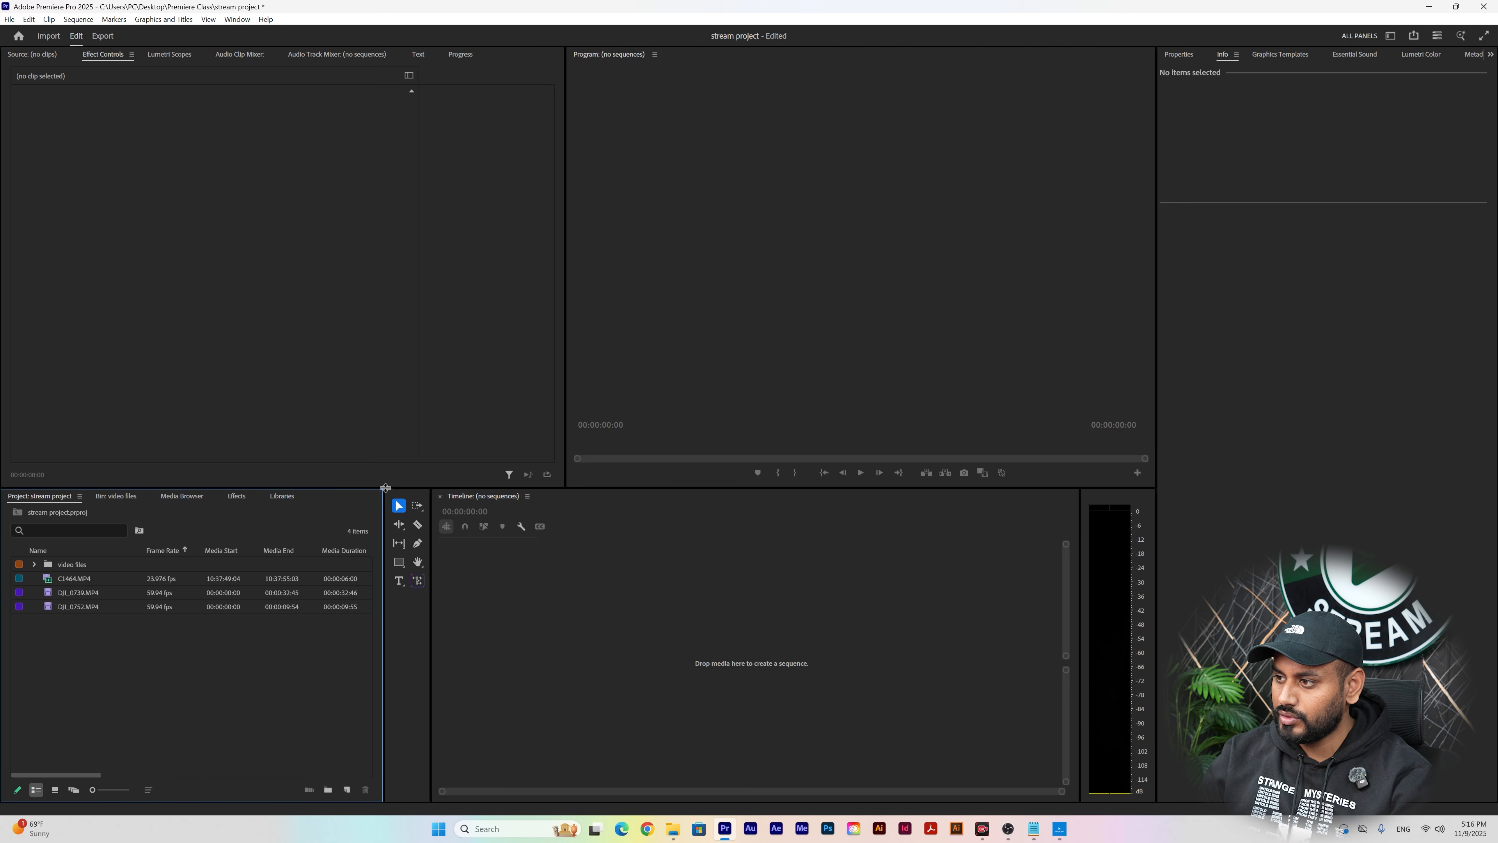
- Enlarge the Project panel and examine the details of the C1464, DJI_0739 and DJI_0752 clips one after another
{"action": "left_click_drag", "start_coordinate": [382, 488], "coordinate": [665, 327]}
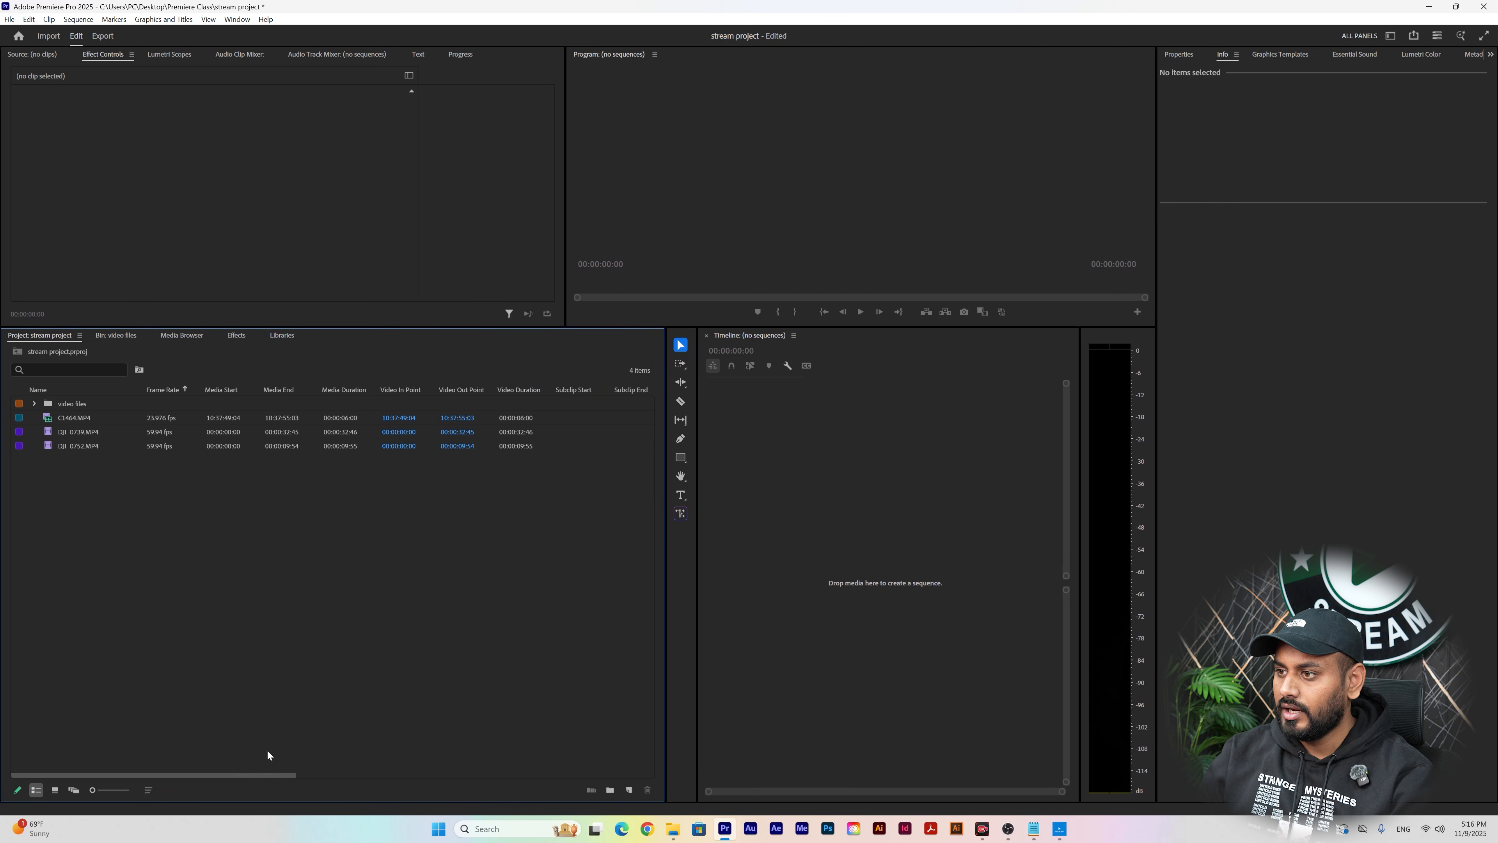
{"action": "left_click", "coordinate": [60, 446]}
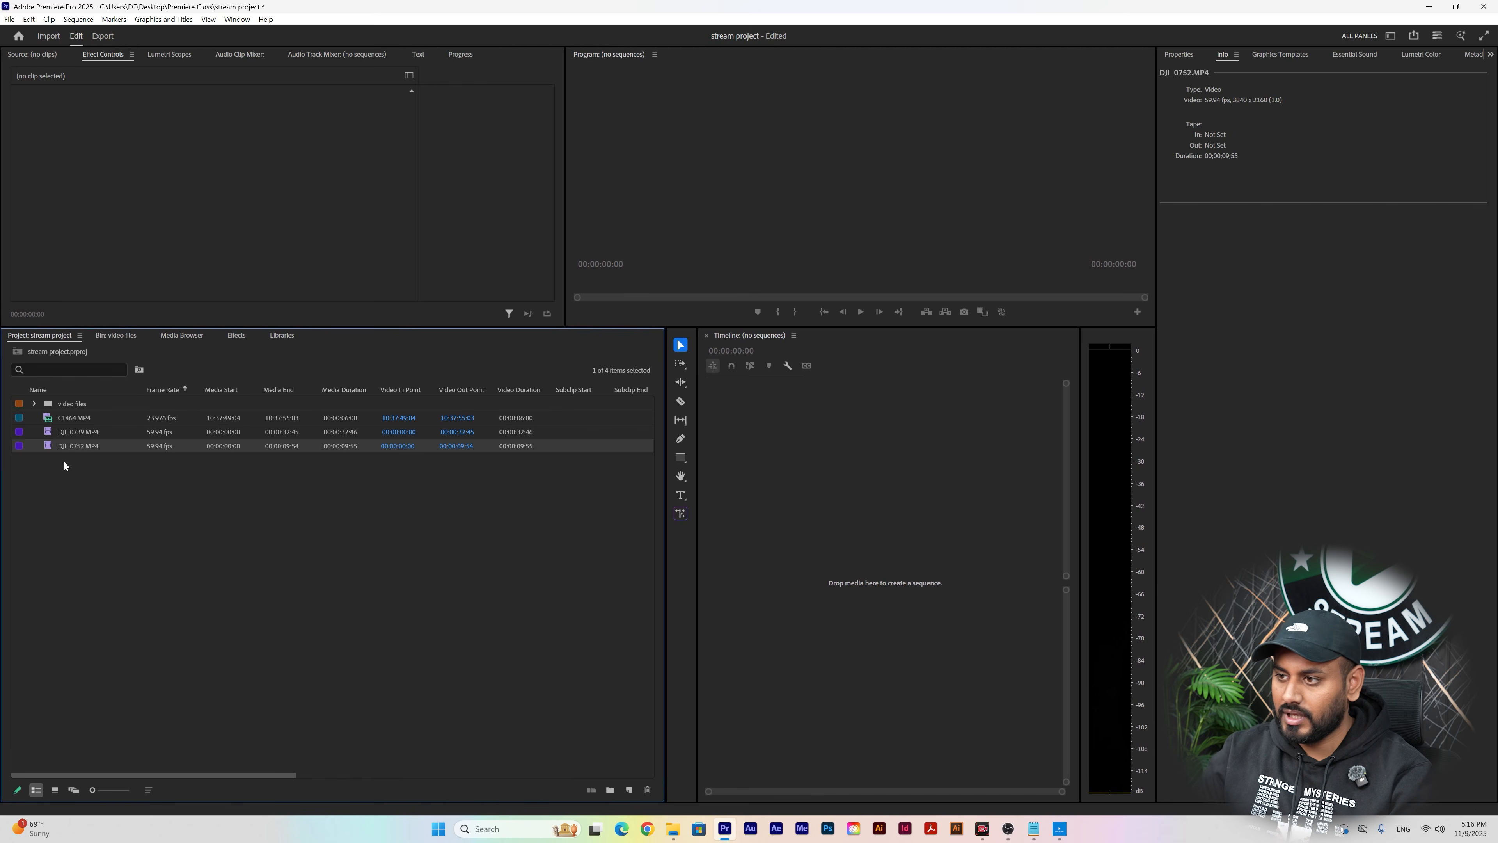
{"action": "left_click", "coordinate": [89, 426]}
{"action": "left_click", "coordinate": [84, 419]}
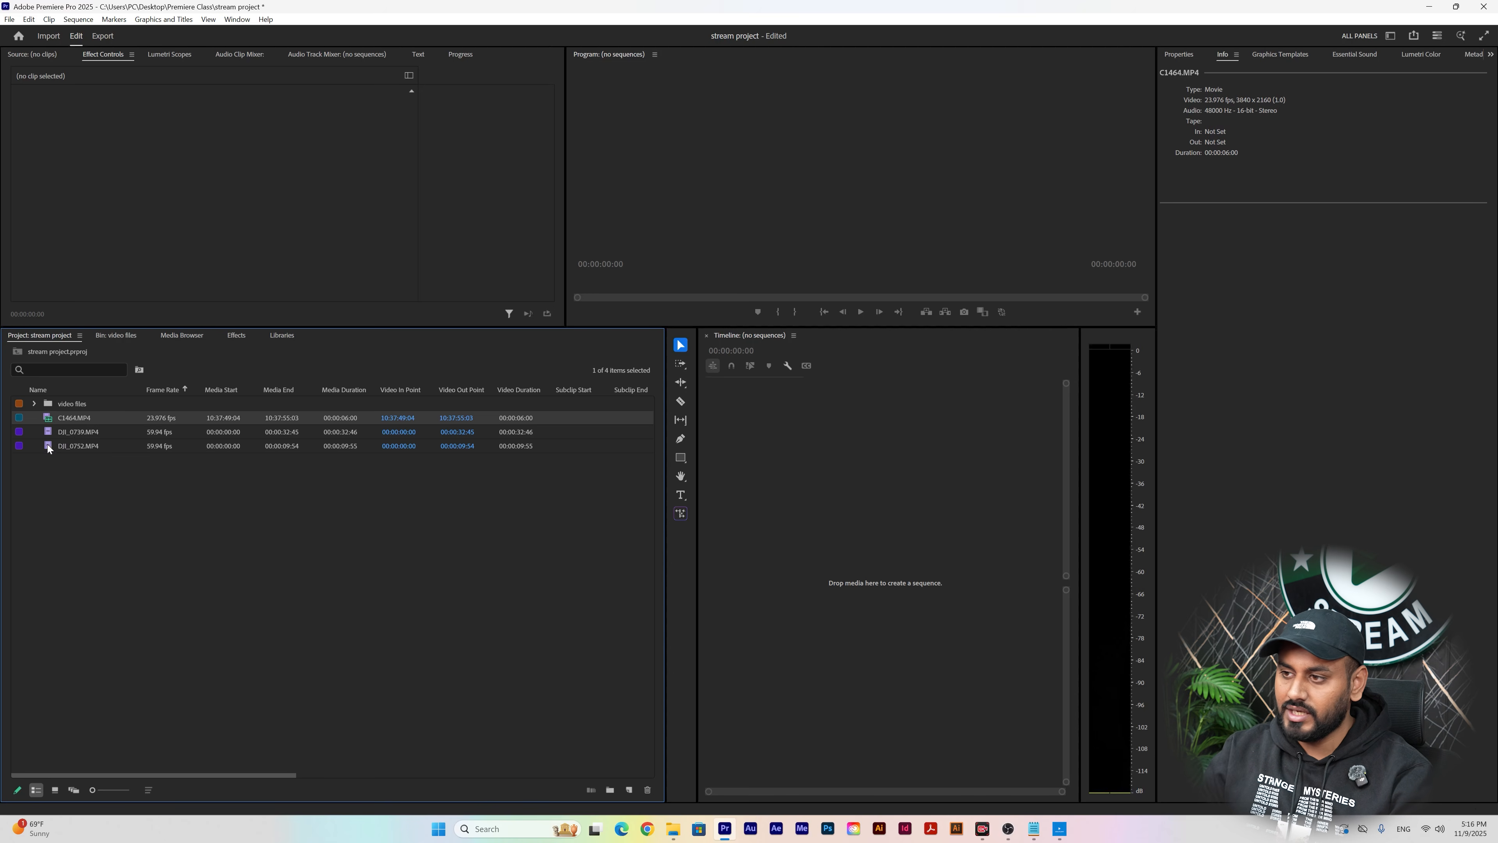
{"action": "left_click", "coordinate": [74, 431]}
{"action": "left_click", "coordinate": [73, 447]}
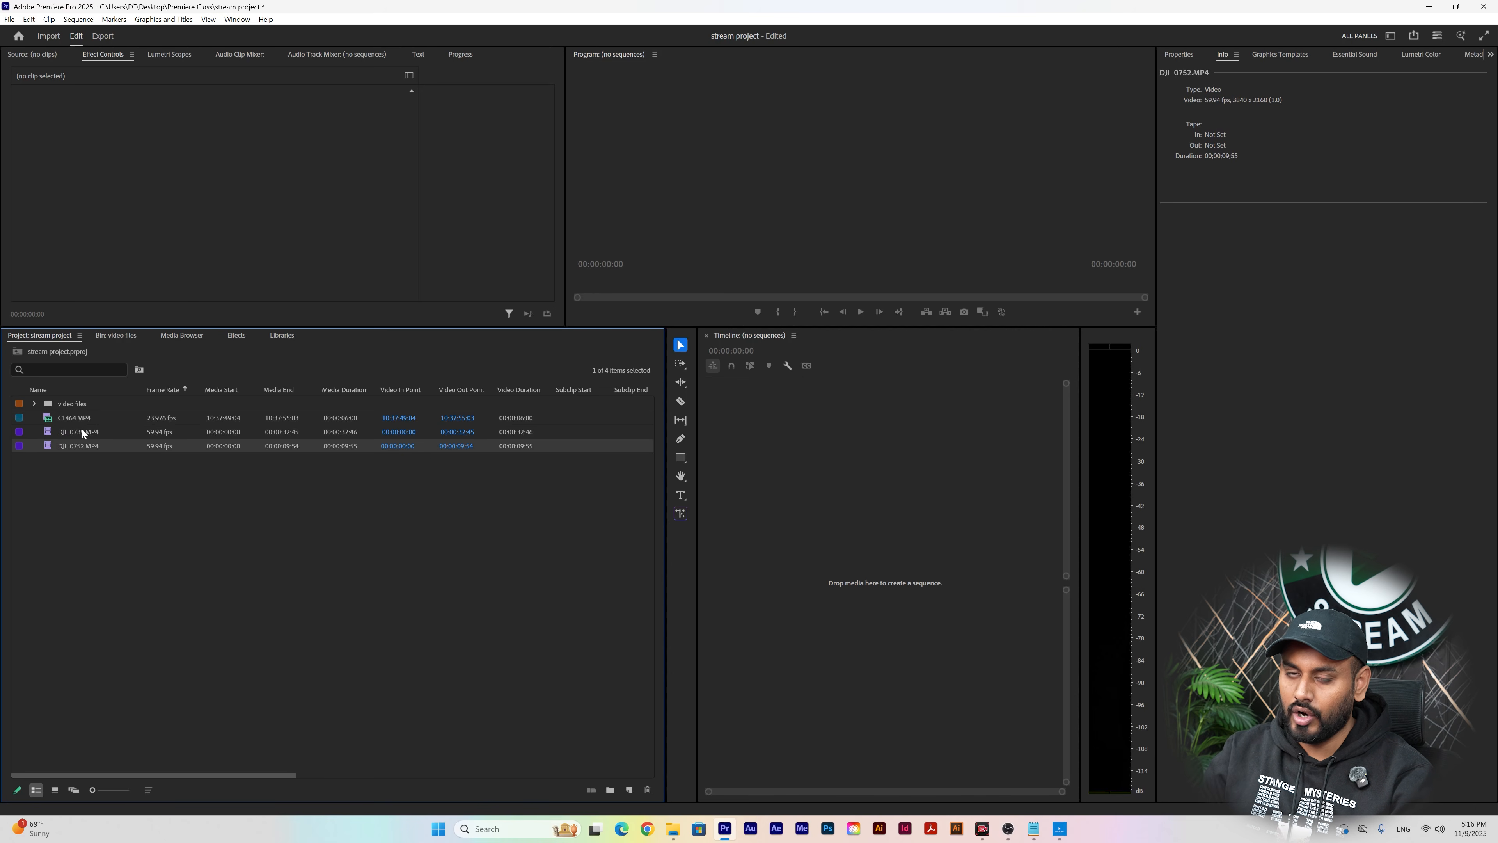
{"action": "left_click", "coordinate": [85, 417]}
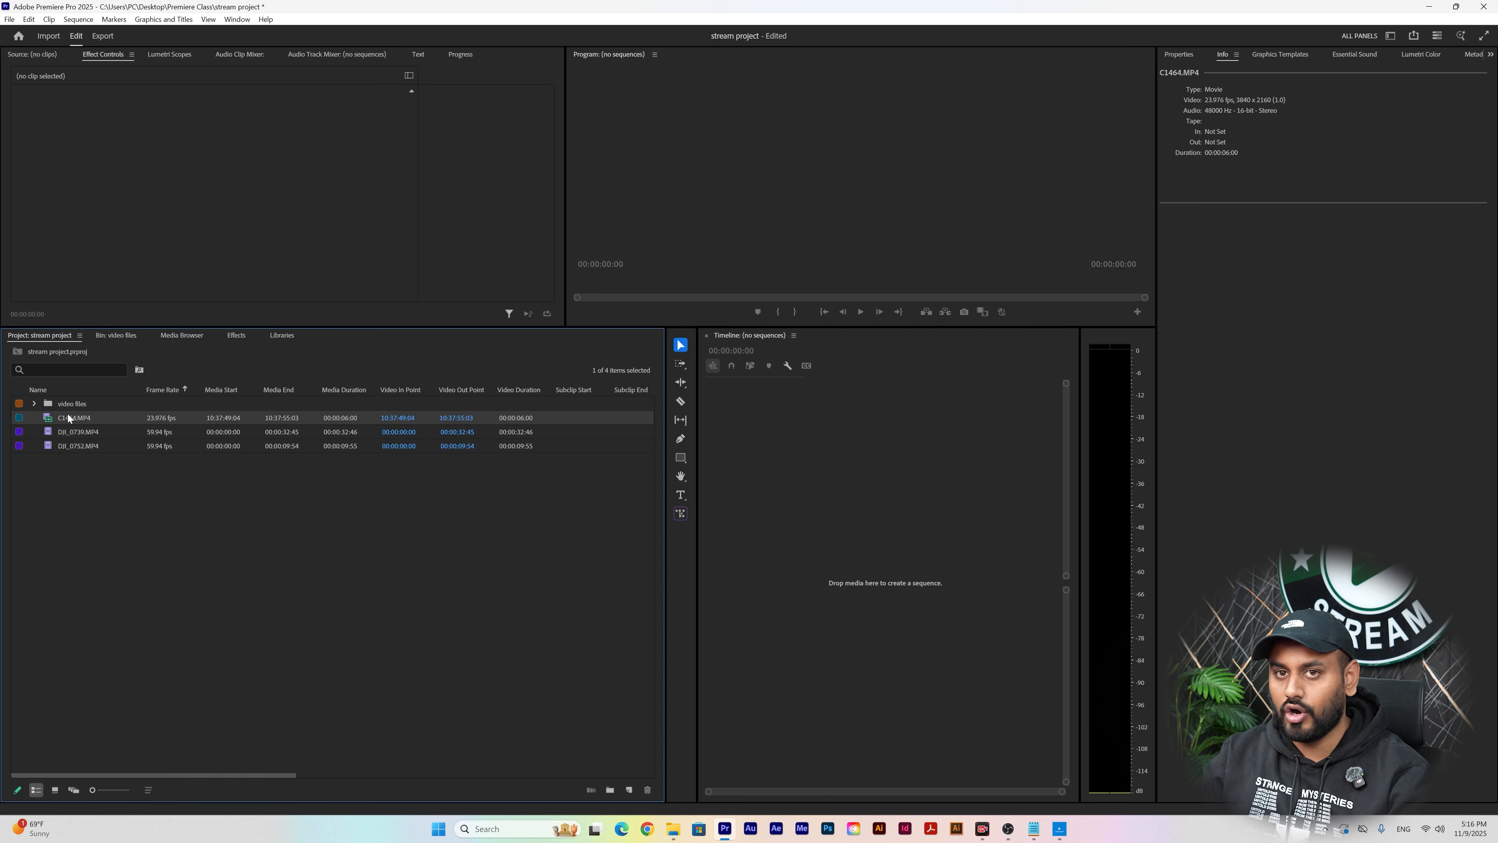
- Import the ES_Ferocious Fire music track from the Premiere Class Audio folder into the project's root
{"action": "left_click", "coordinate": [673, 828]}
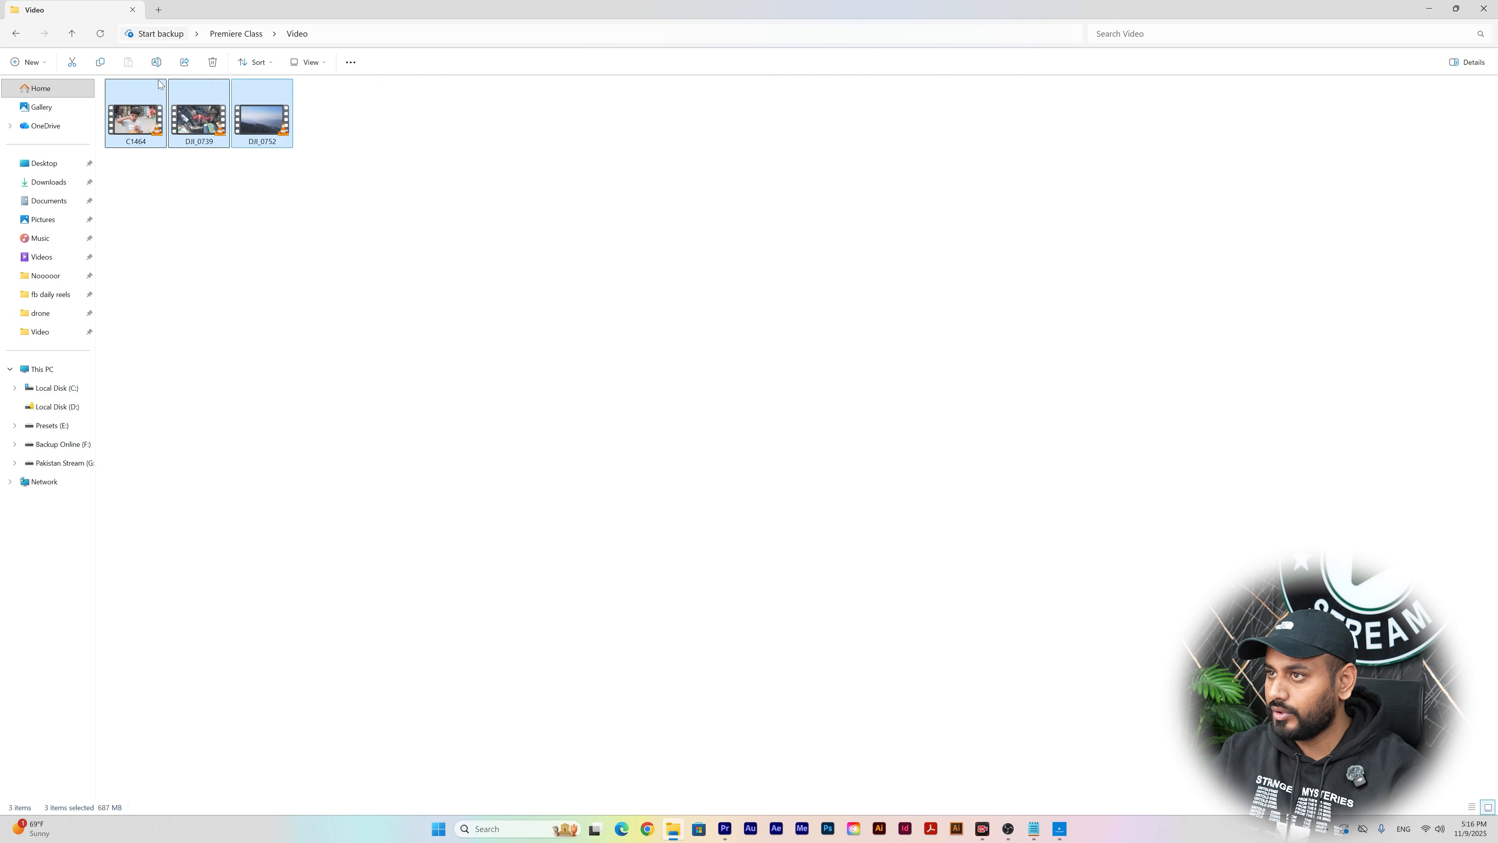
{"action": "left_click", "coordinate": [16, 34]}
{"action": "double_click", "coordinate": [219, 103]}
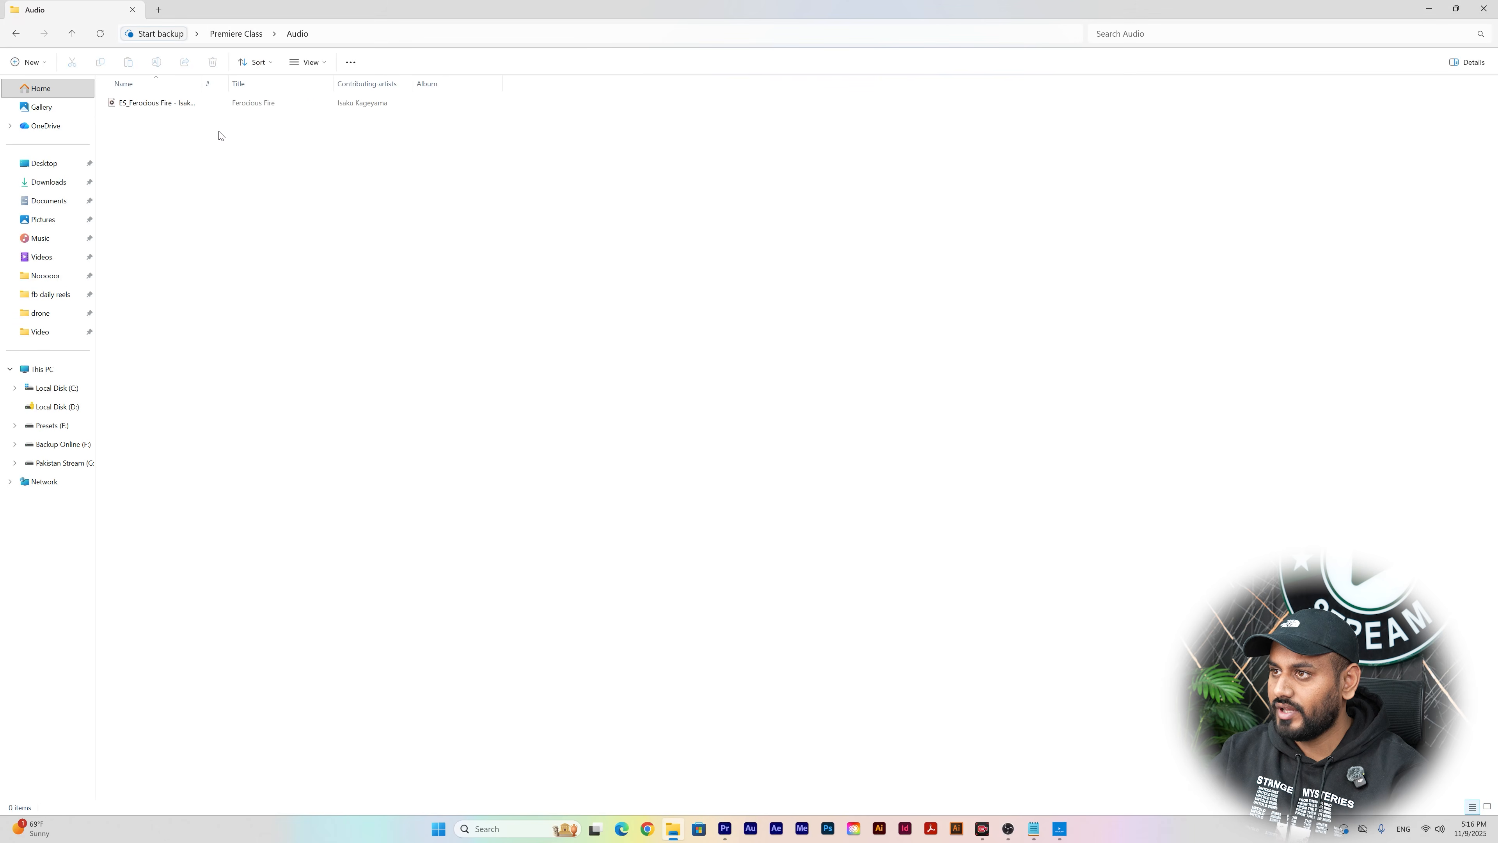
{"action": "left_click", "coordinate": [168, 104]}
{"action": "left_click_drag", "start_coordinate": [168, 104], "coordinate": [259, 660]}
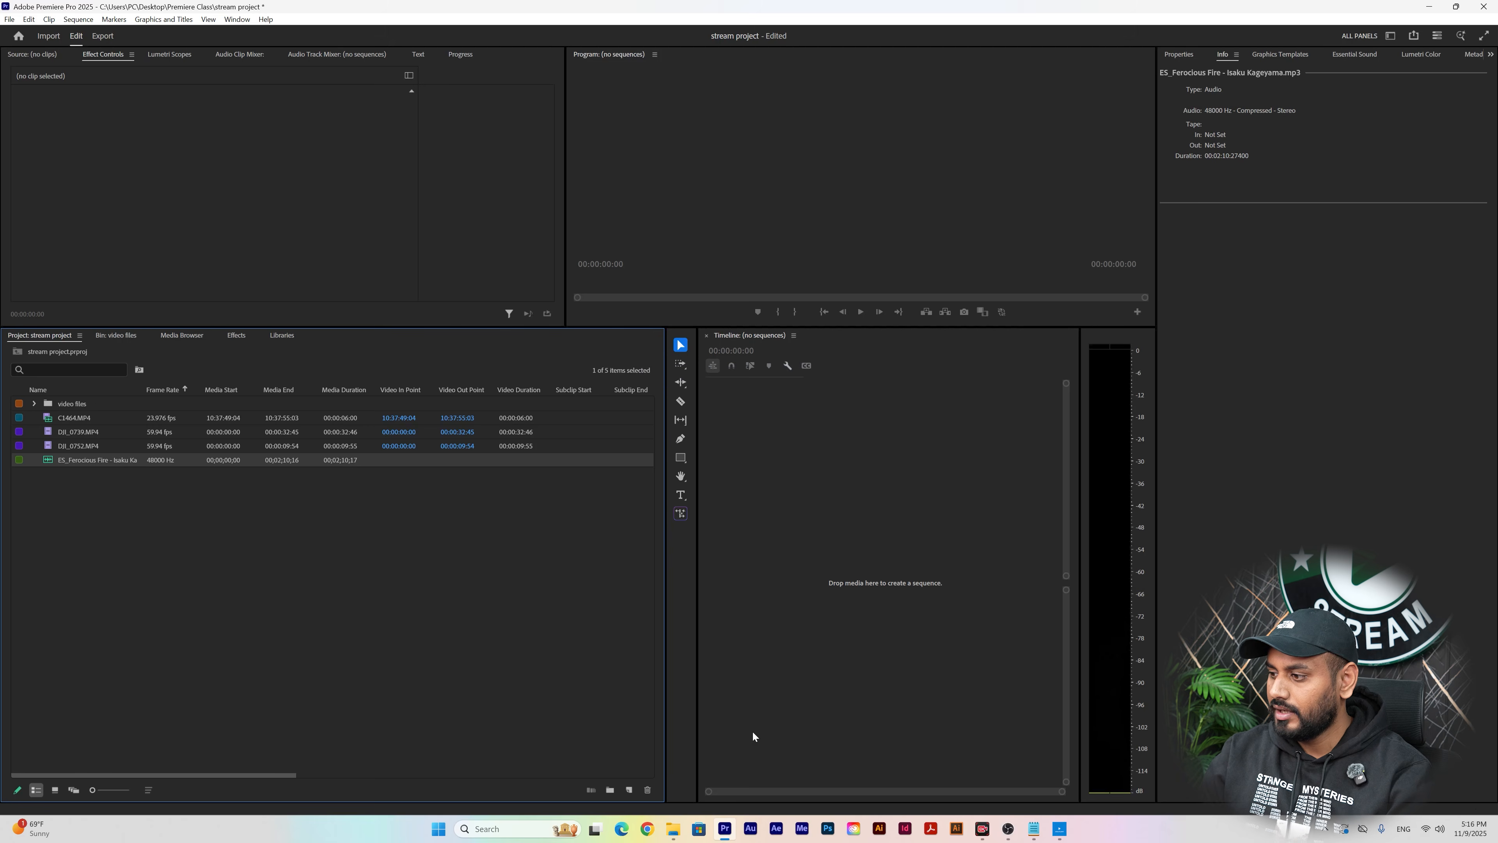
- Import the PS logo image from the Premiere Class Pictures folder into the project's root
{"action": "left_click", "coordinate": [673, 828]}
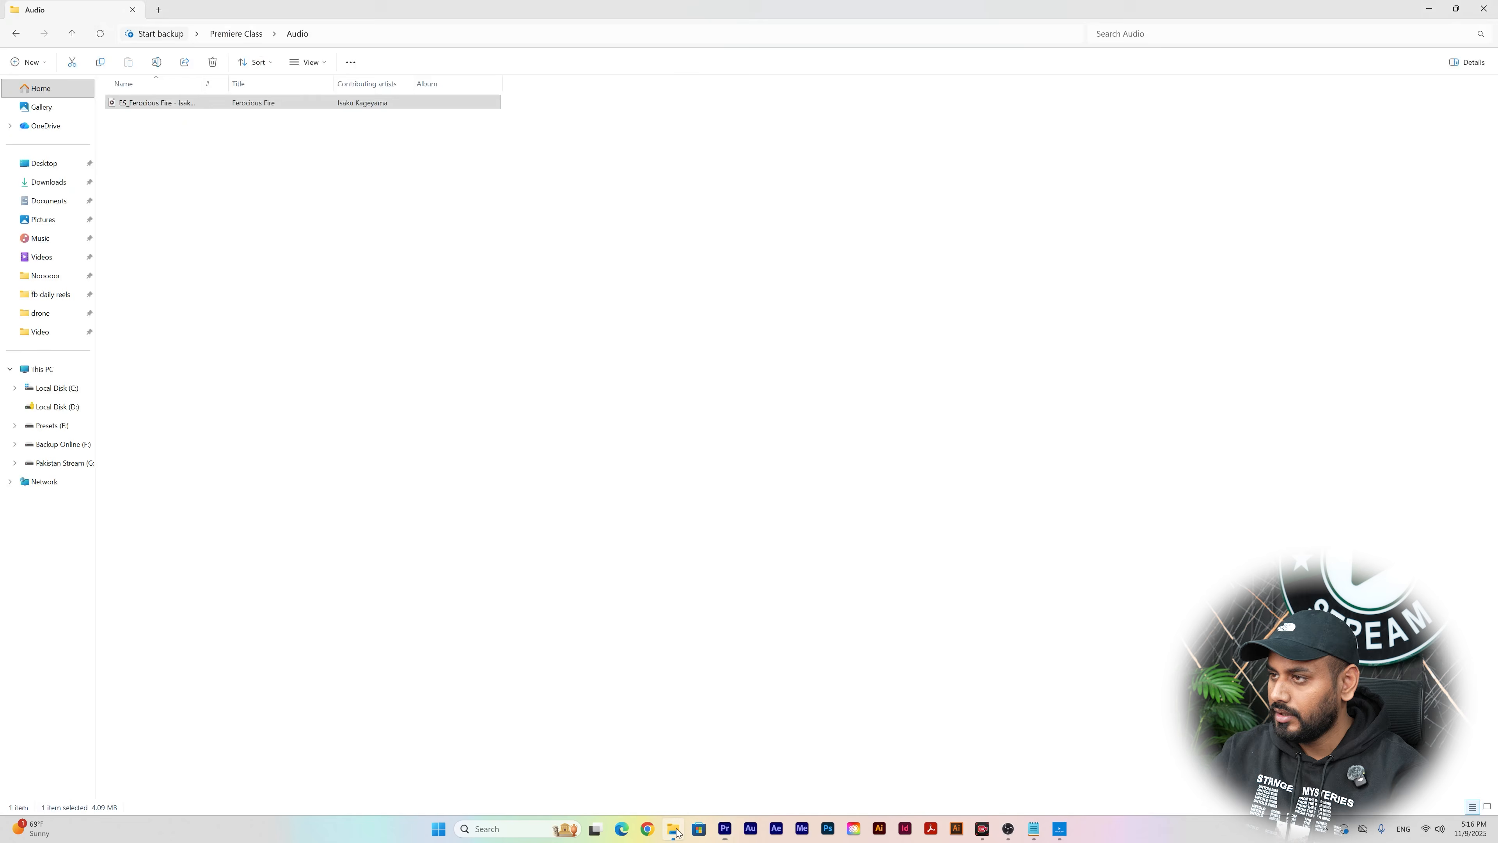
{"action": "left_click", "coordinate": [16, 34]}
{"action": "double_click", "coordinate": [136, 112]}
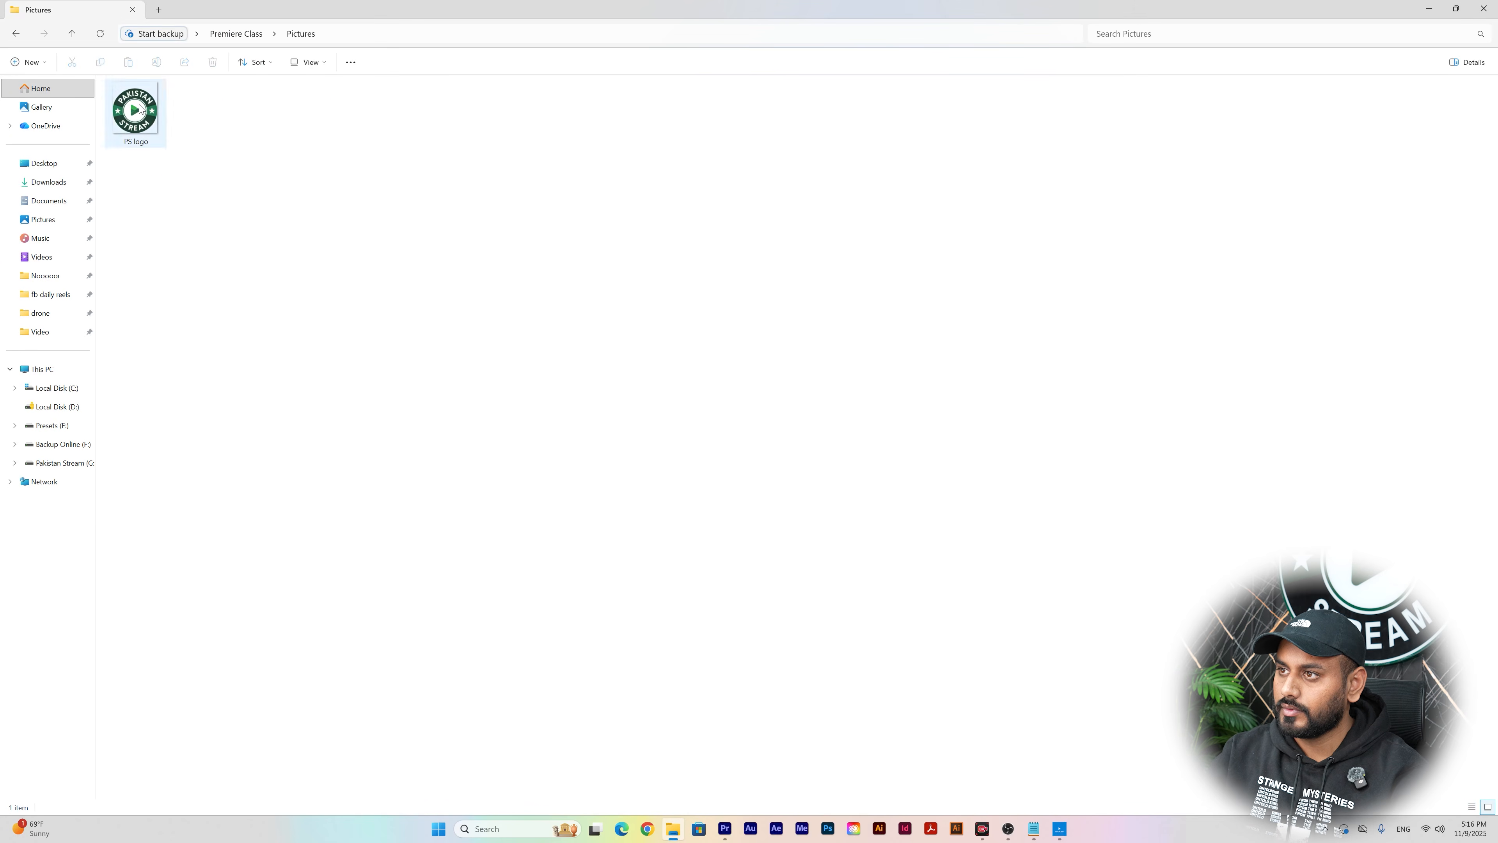
{"action": "left_click_drag", "start_coordinate": [136, 112], "coordinate": [128, 543]}
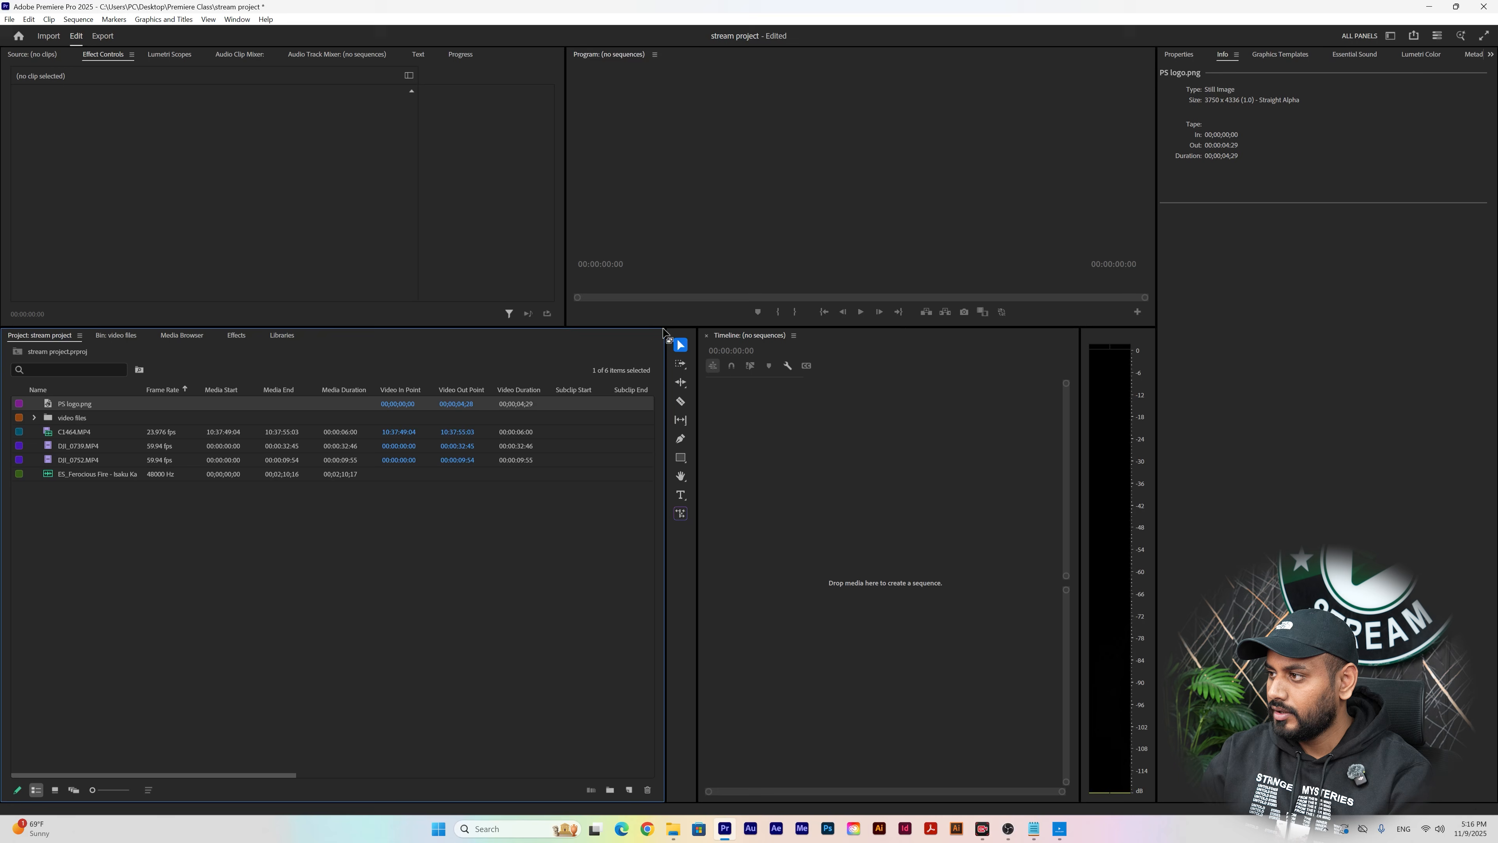
- Reduce the Project panel's size and narrow the Tools panel to a single column so the Timeline widens
{"action": "left_click_drag", "start_coordinate": [666, 327], "coordinate": [586, 484]}
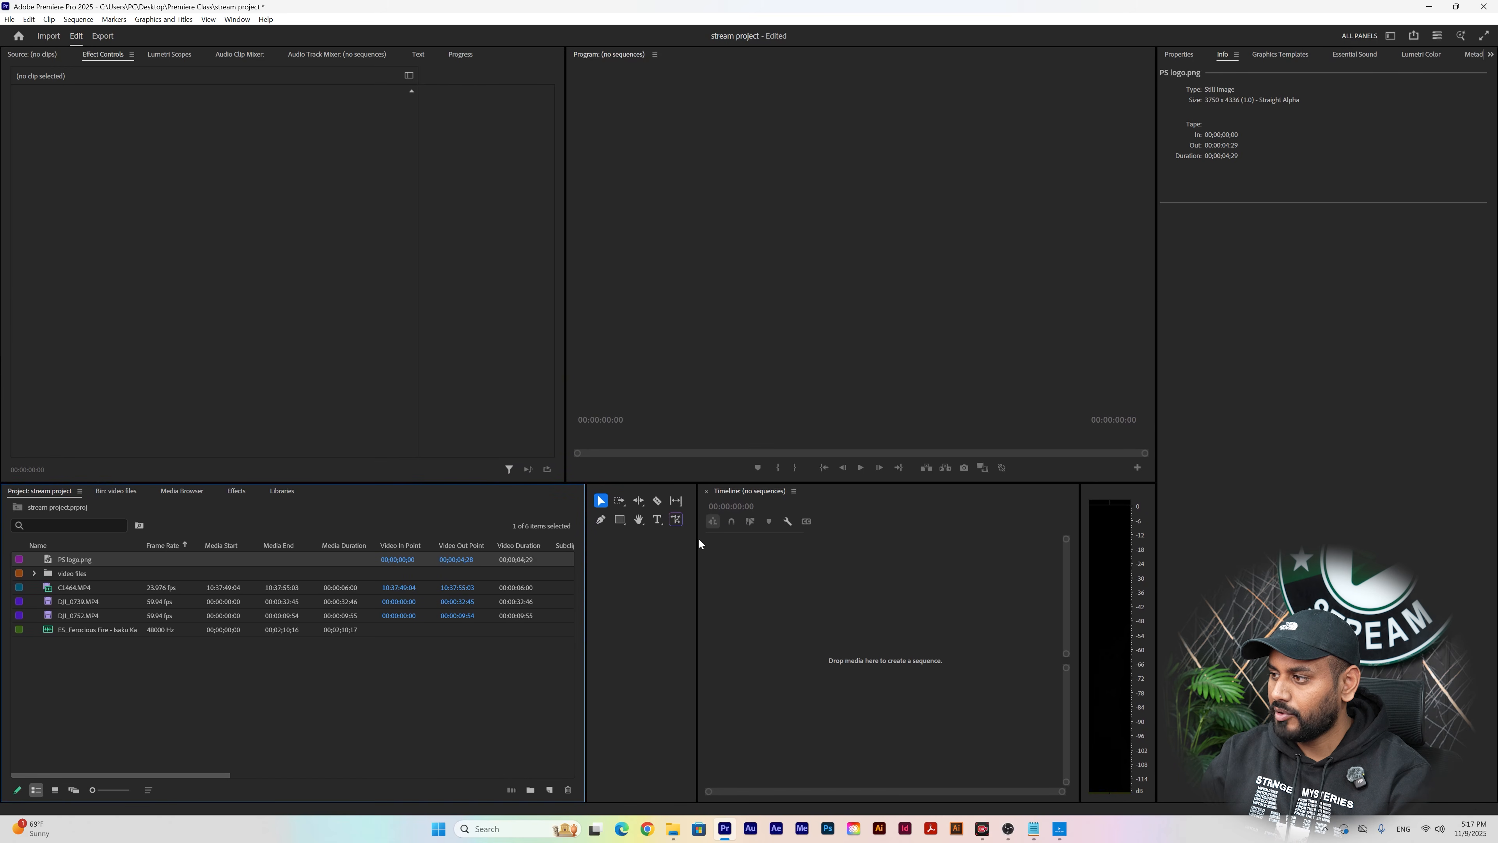
{"action": "left_click_drag", "start_coordinate": [696, 506], "coordinate": [617, 500]}
{"action": "left_click", "coordinate": [347, 247]}
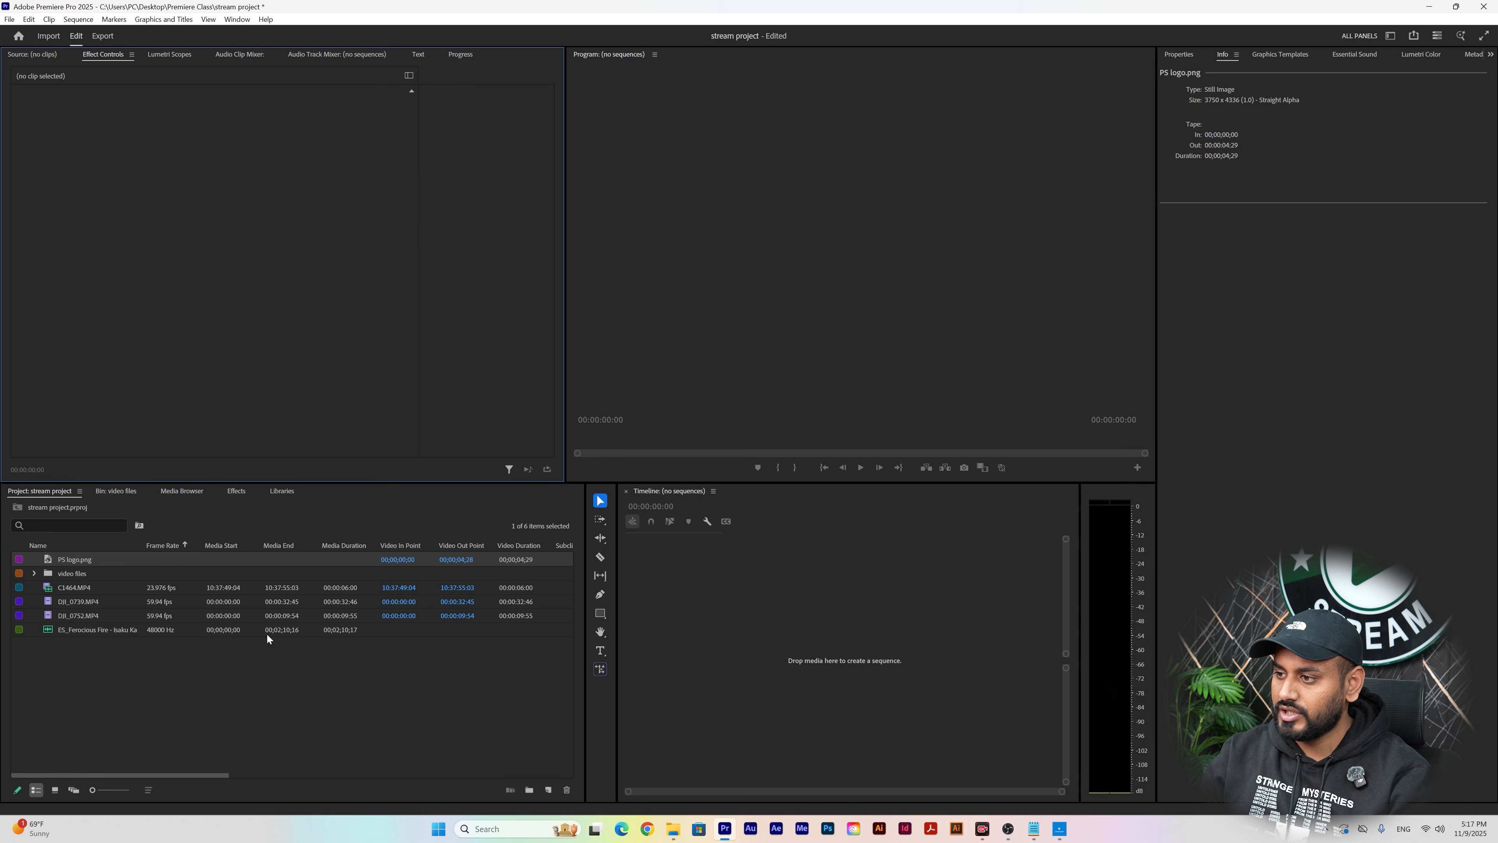
{"action": "left_click", "coordinate": [722, 221]}
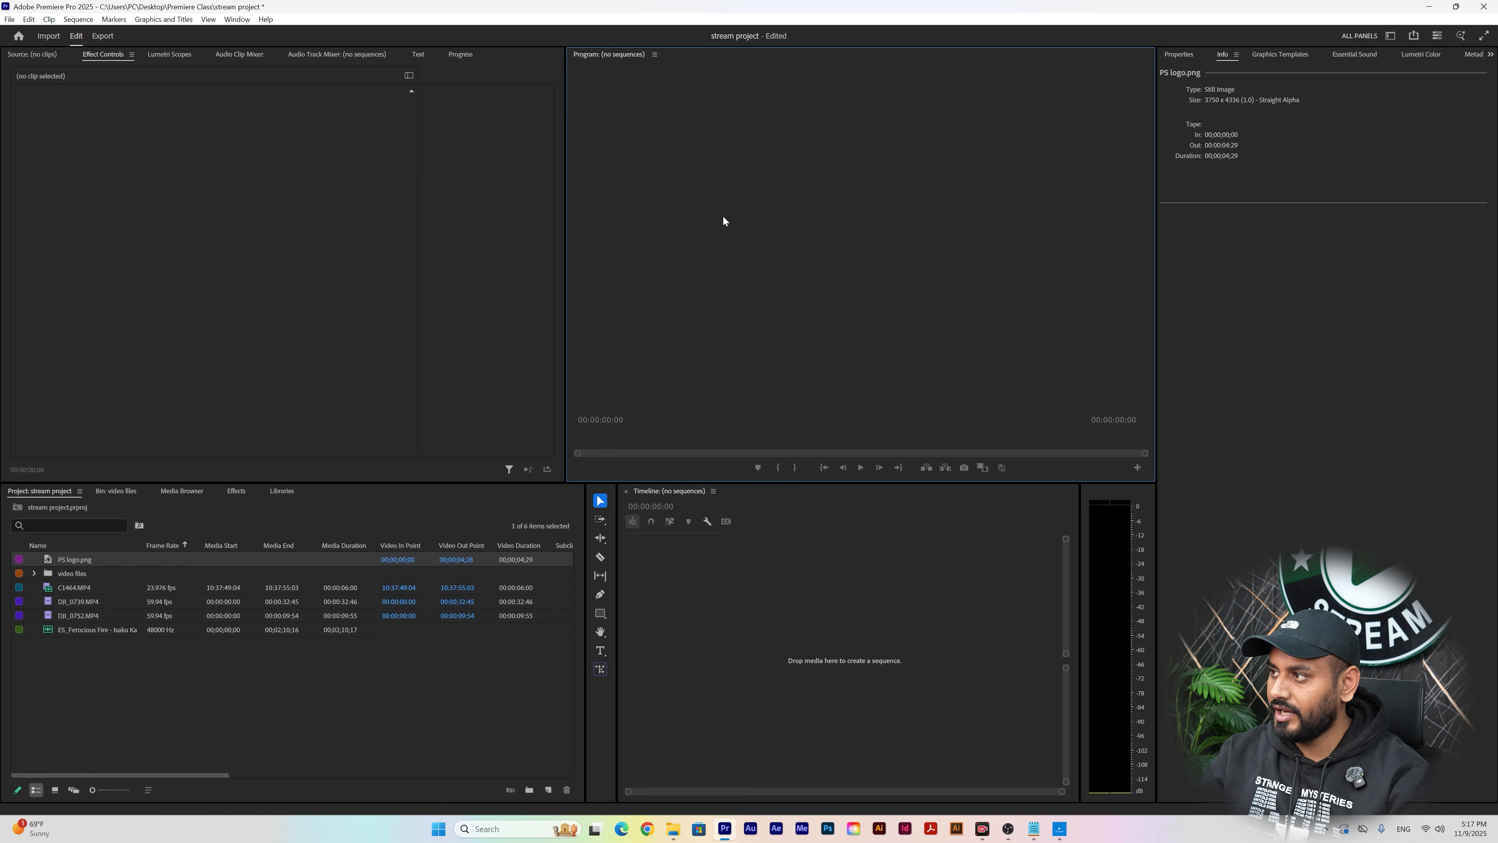
{"action": "left_click", "coordinate": [529, 341]}
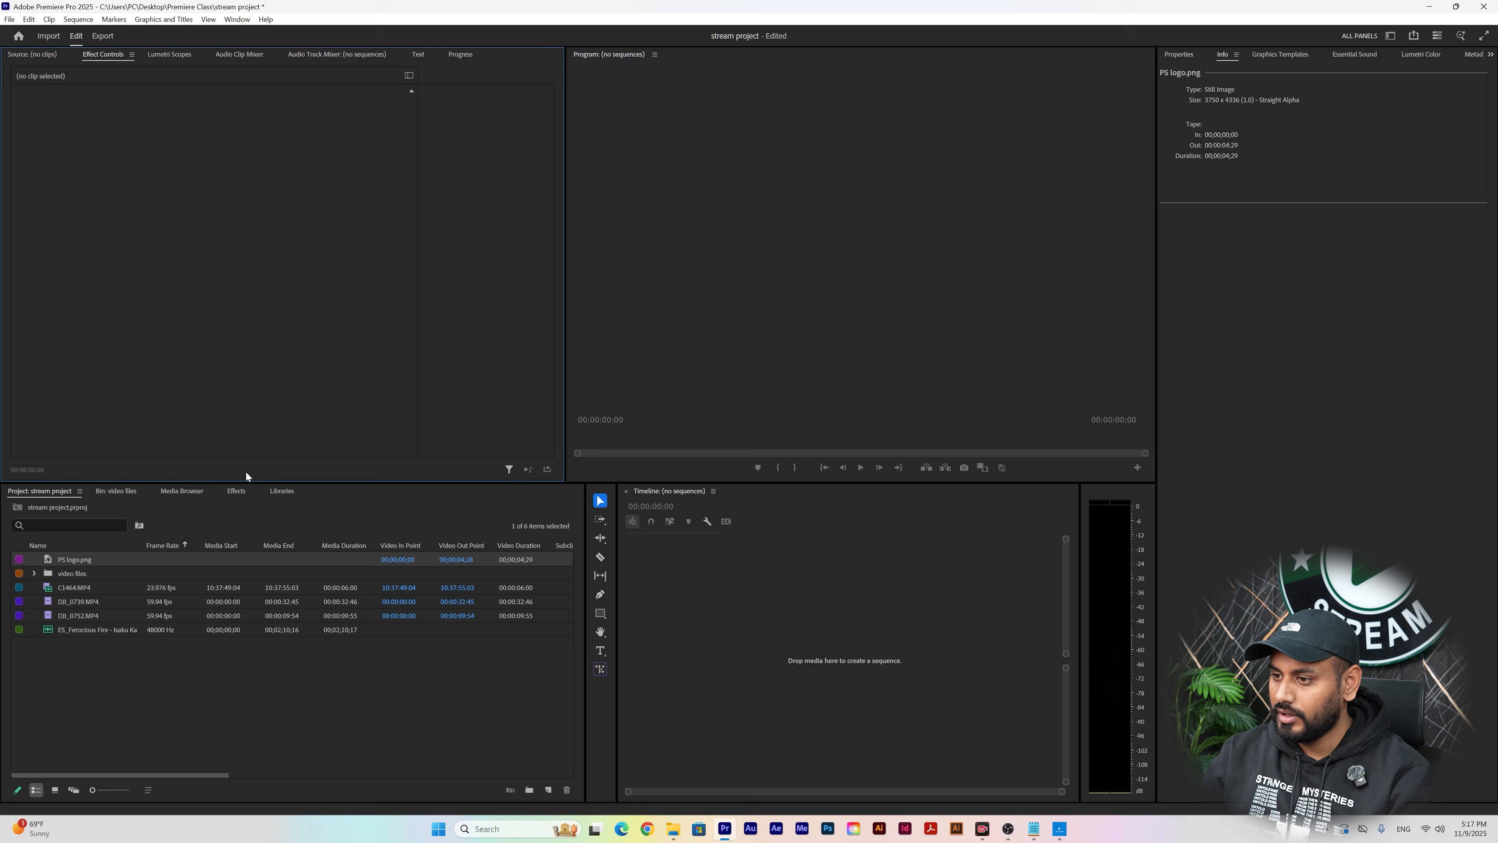
- Load DJI_0752.MP4 in the Source Monitor, then scrub through it and play part of the clip
{"action": "left_click", "coordinate": [74, 616]}
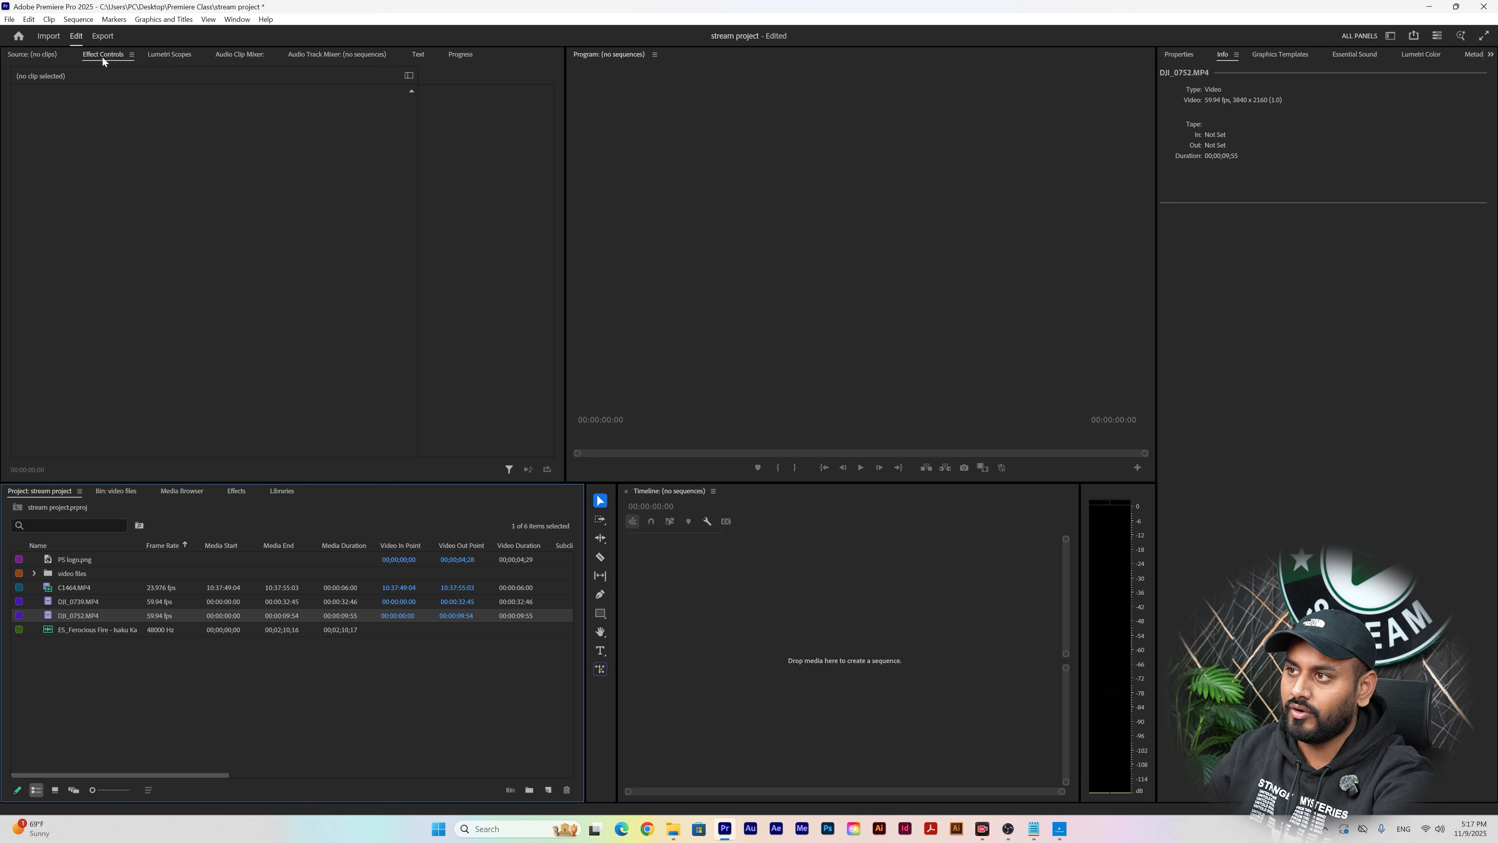
{"action": "left_click", "coordinate": [25, 56]}
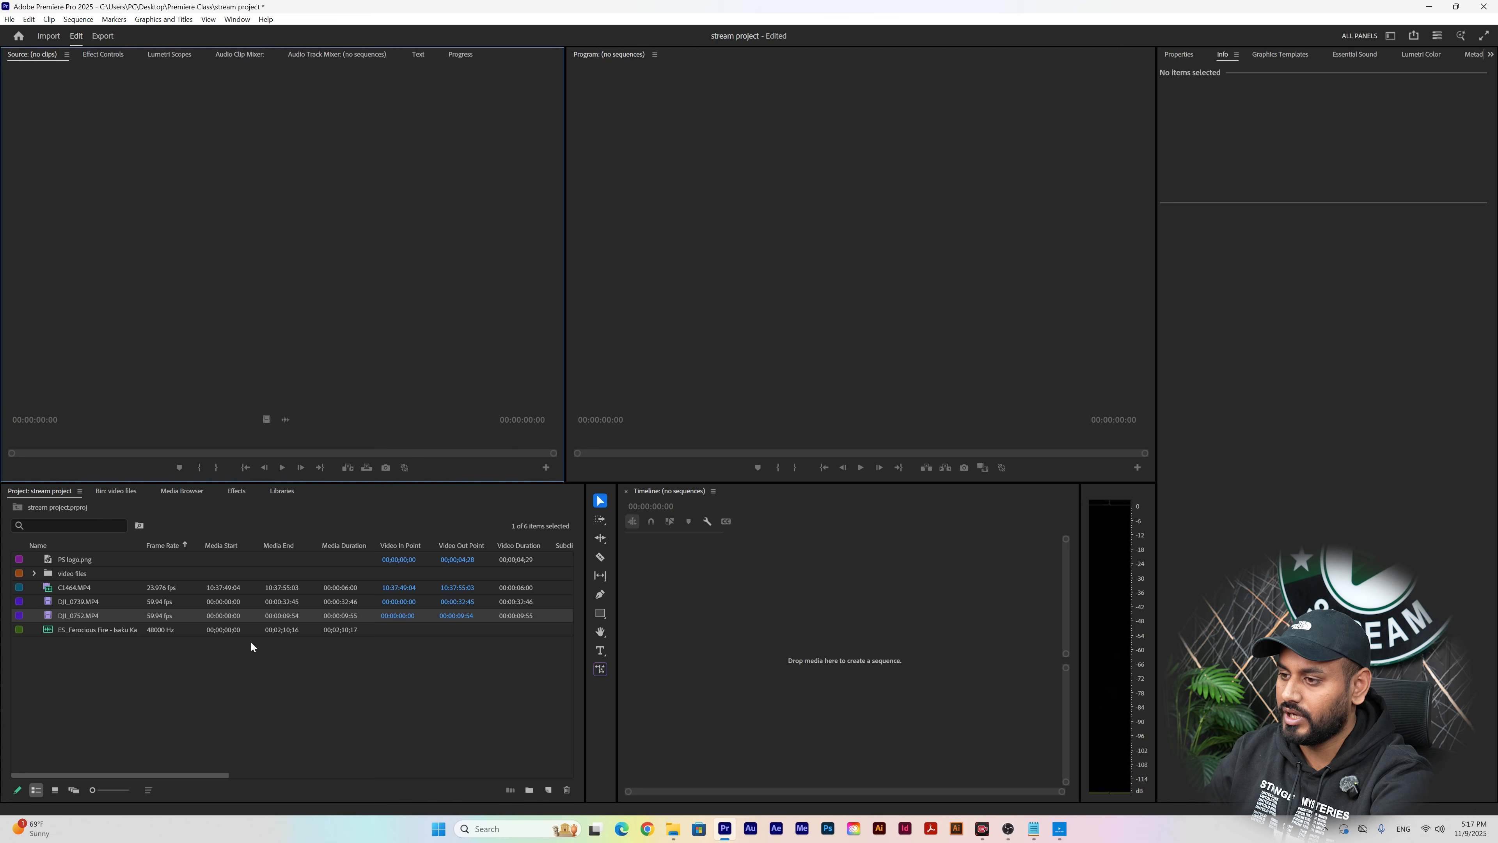
{"action": "double_click", "coordinate": [94, 619]}
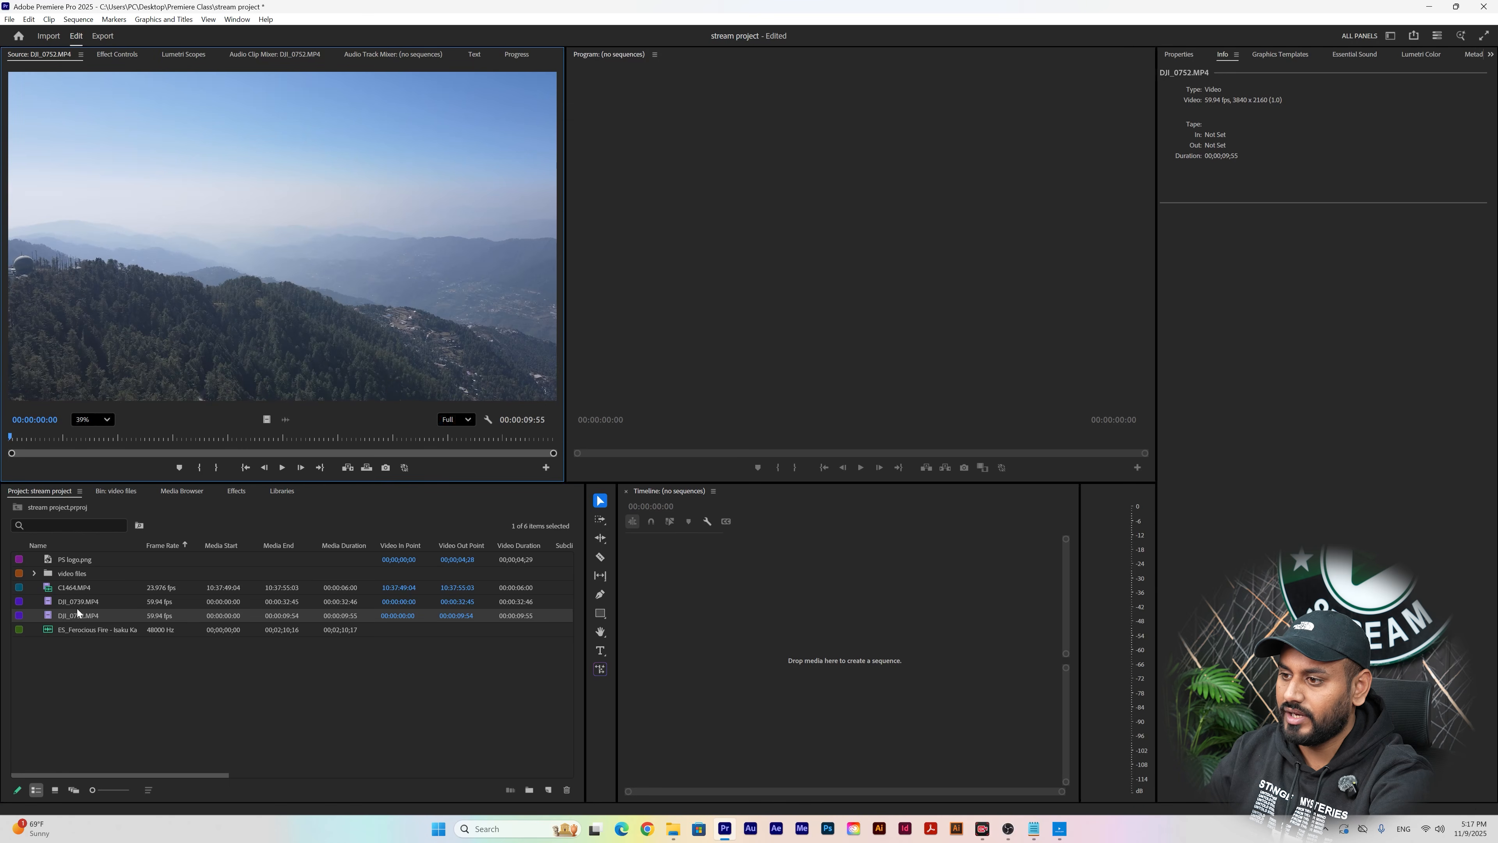
{"action": "left_click_drag", "start_coordinate": [38, 438], "coordinate": [120, 425]}
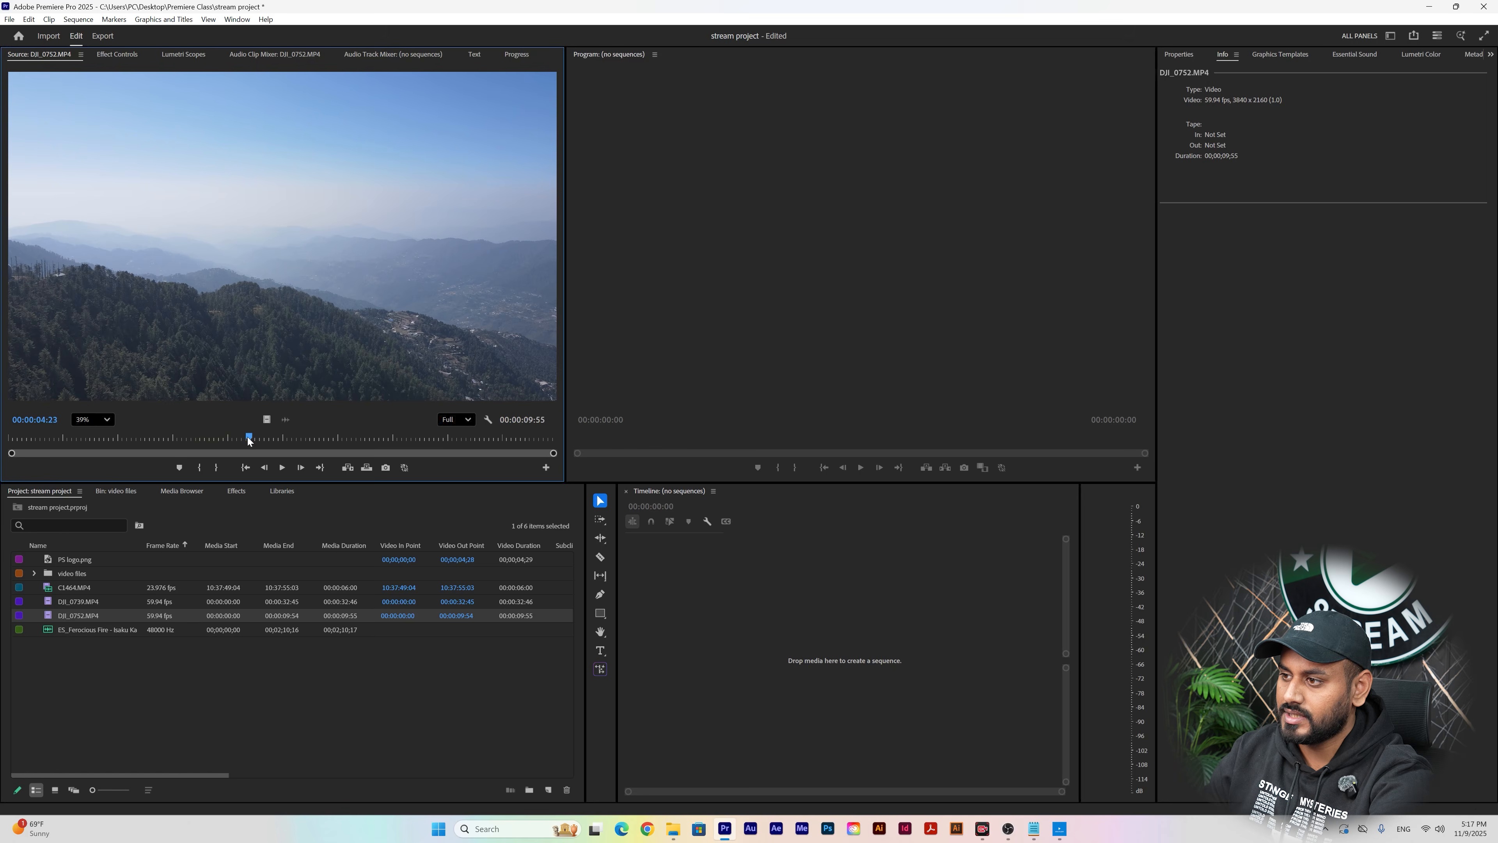
{"action": "left_click_drag", "start_coordinate": [247, 437], "coordinate": [84, 437]}
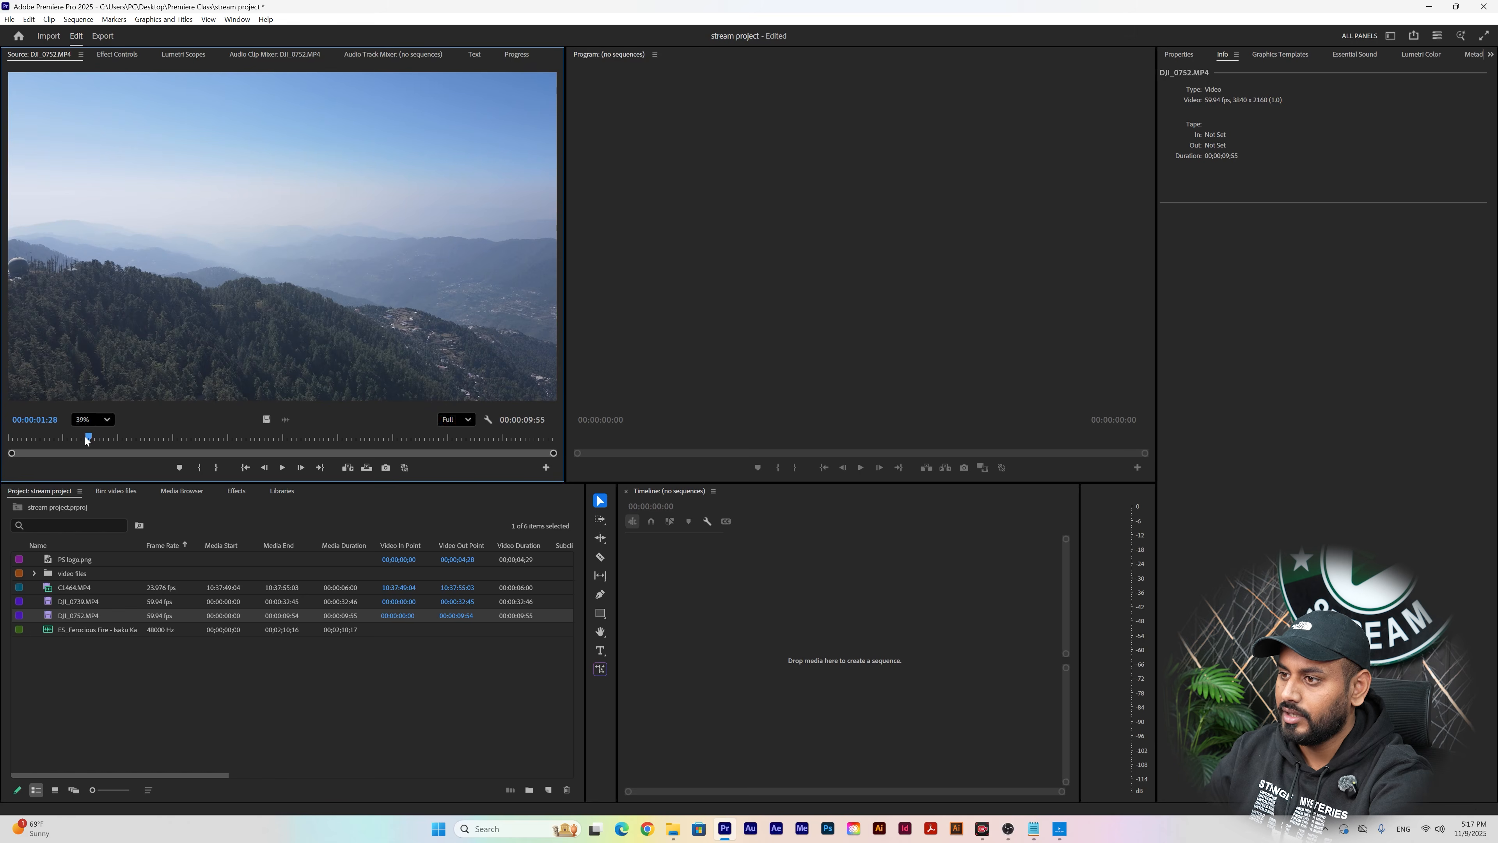
{"action": "left_click", "coordinate": [280, 466]}
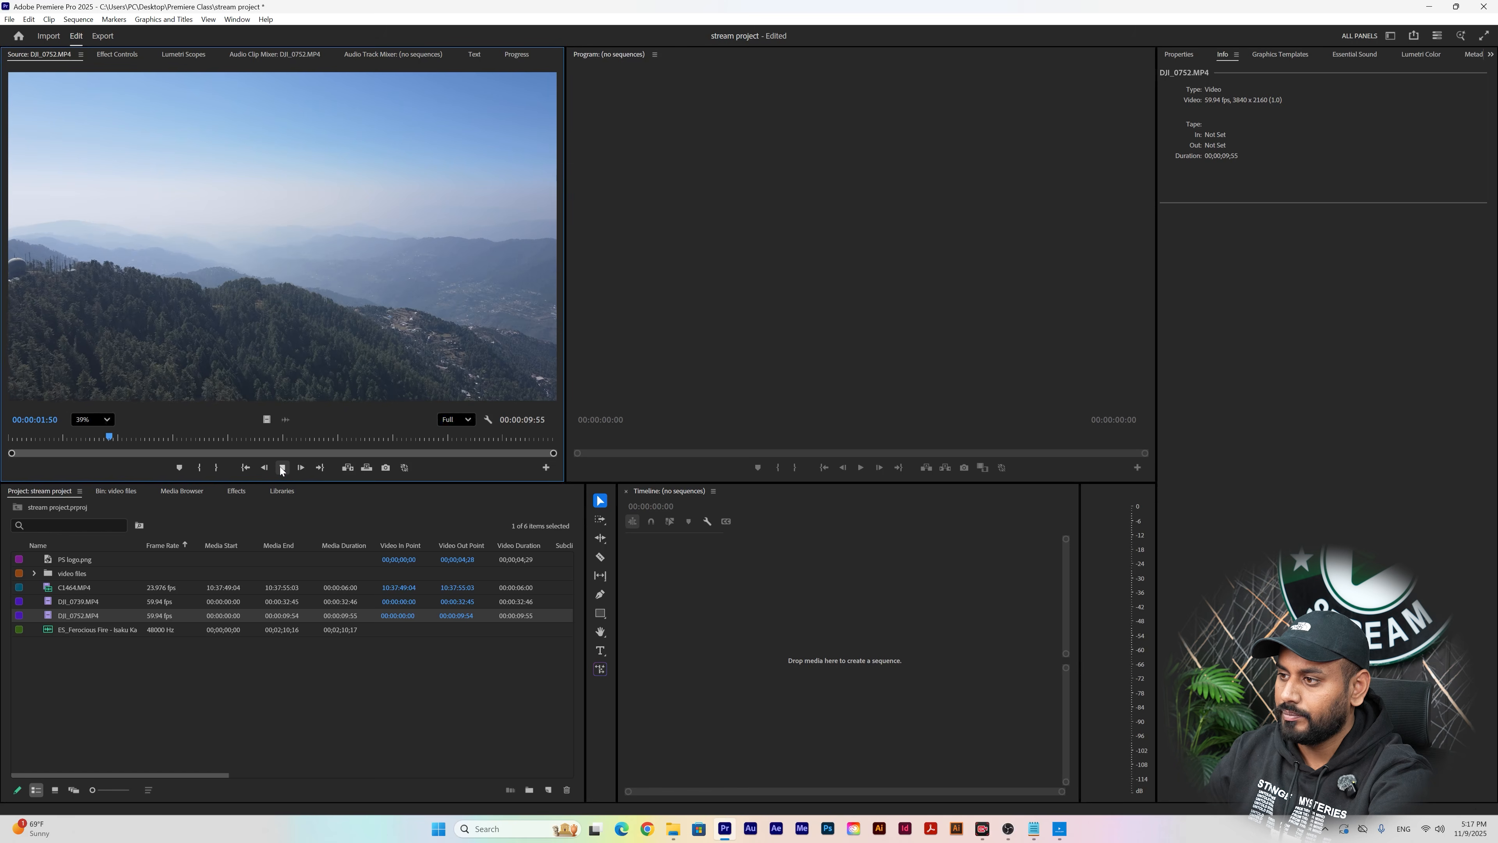
{"action": "left_click", "coordinate": [280, 467]}
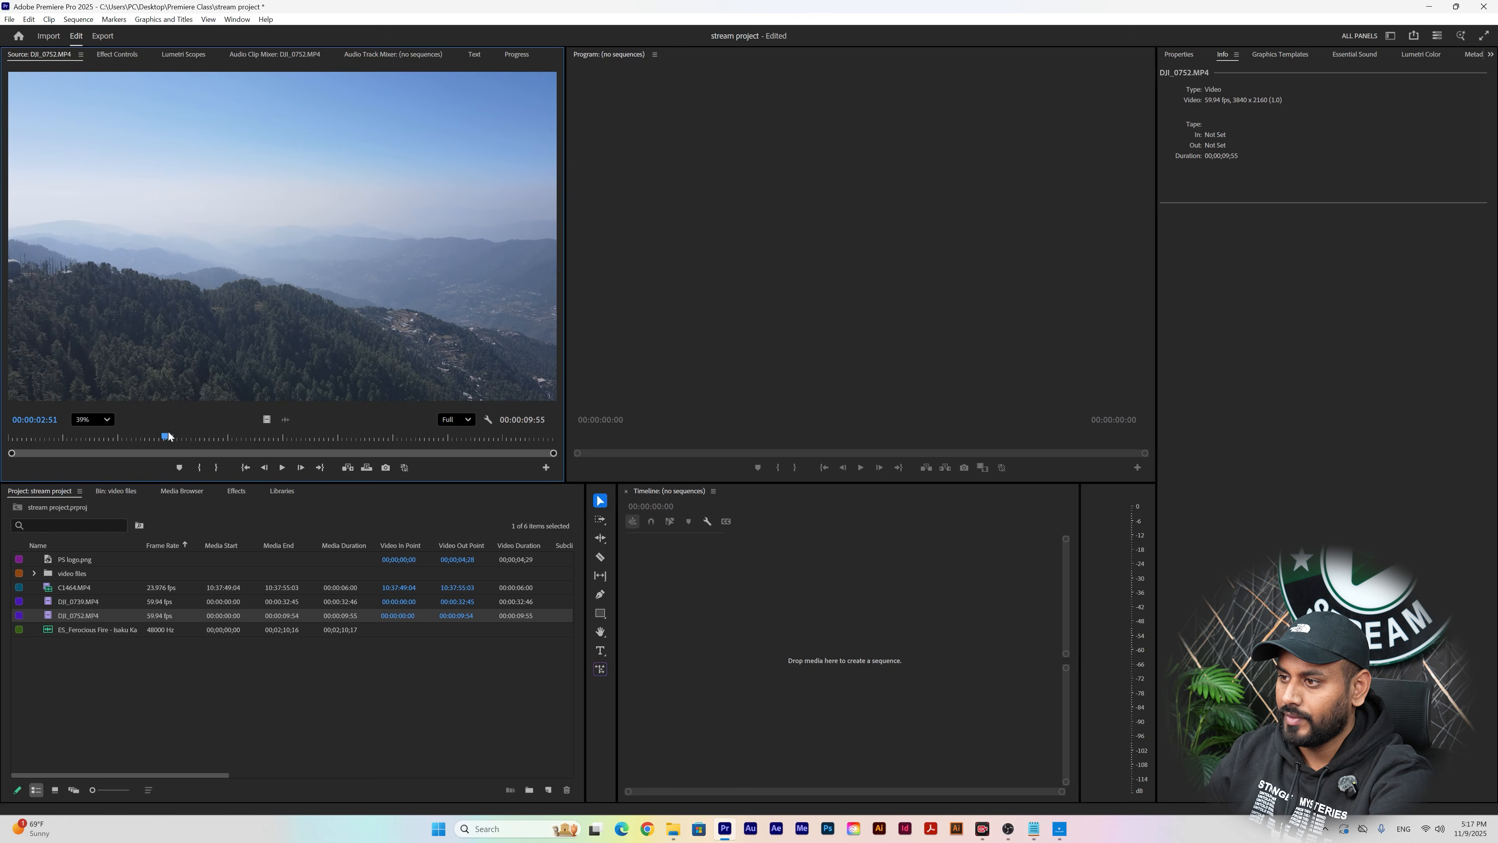
{"action": "left_click_drag", "start_coordinate": [167, 435], "coordinate": [52, 445]}
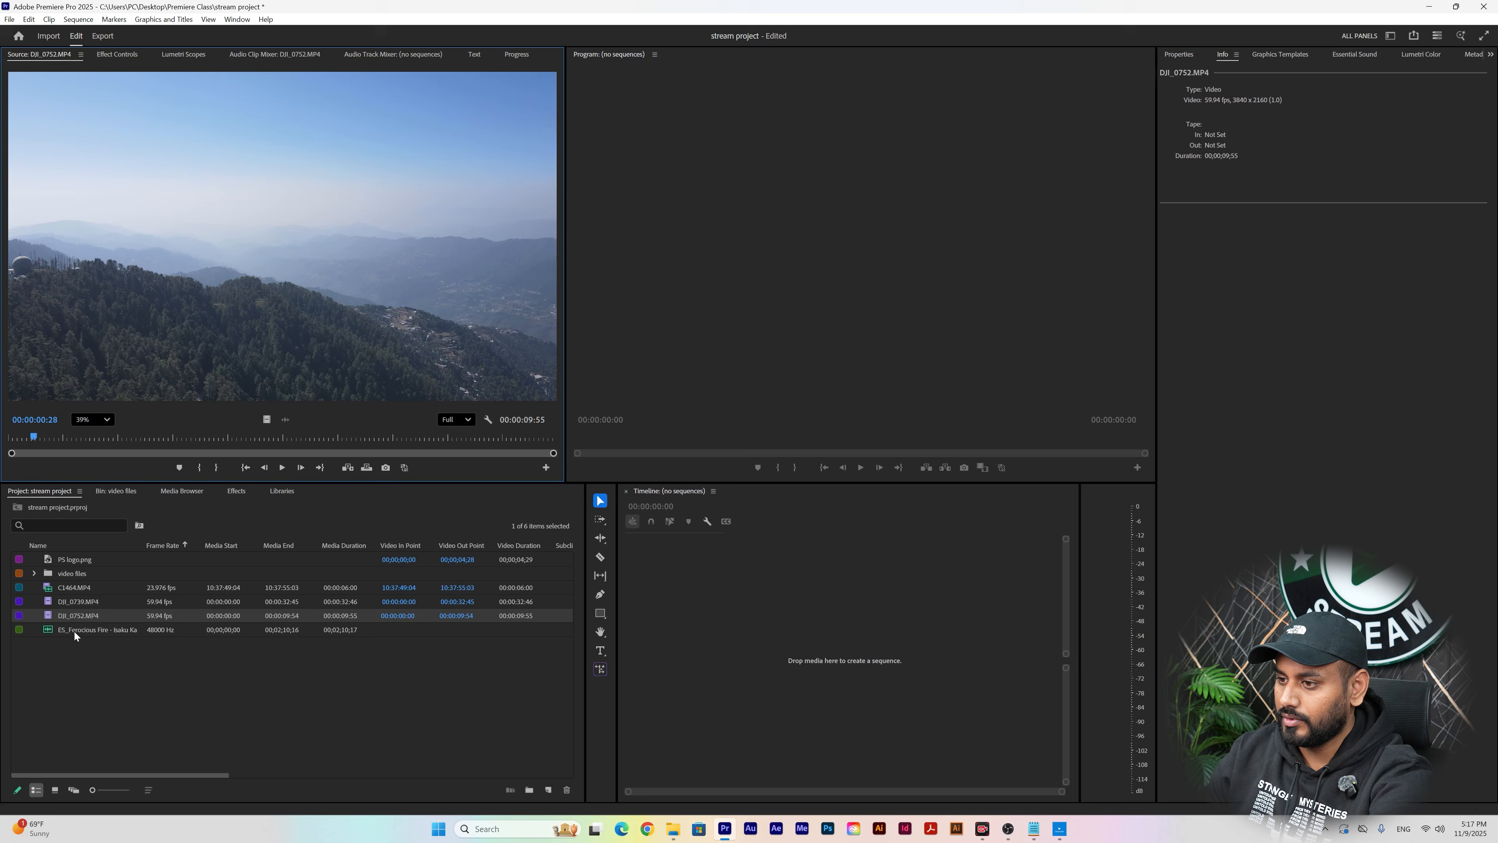
- Load C1464.MP4 in the Source Monitor and play part of it to check its picture and audio levels
{"action": "left_click", "coordinate": [71, 592]}
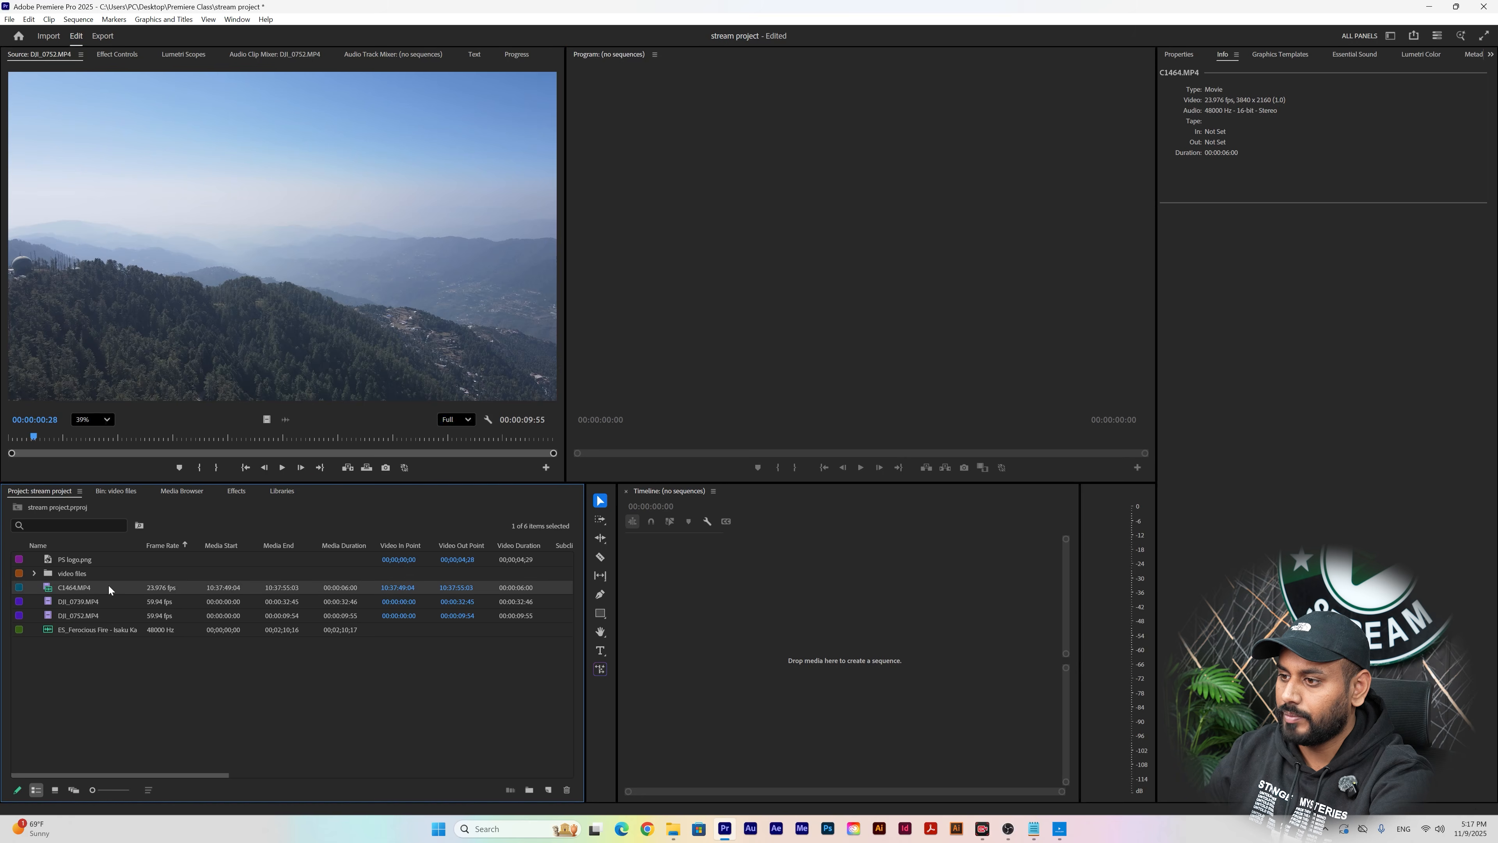
{"action": "left_click_drag", "start_coordinate": [217, 342], "coordinate": [218, 342]}
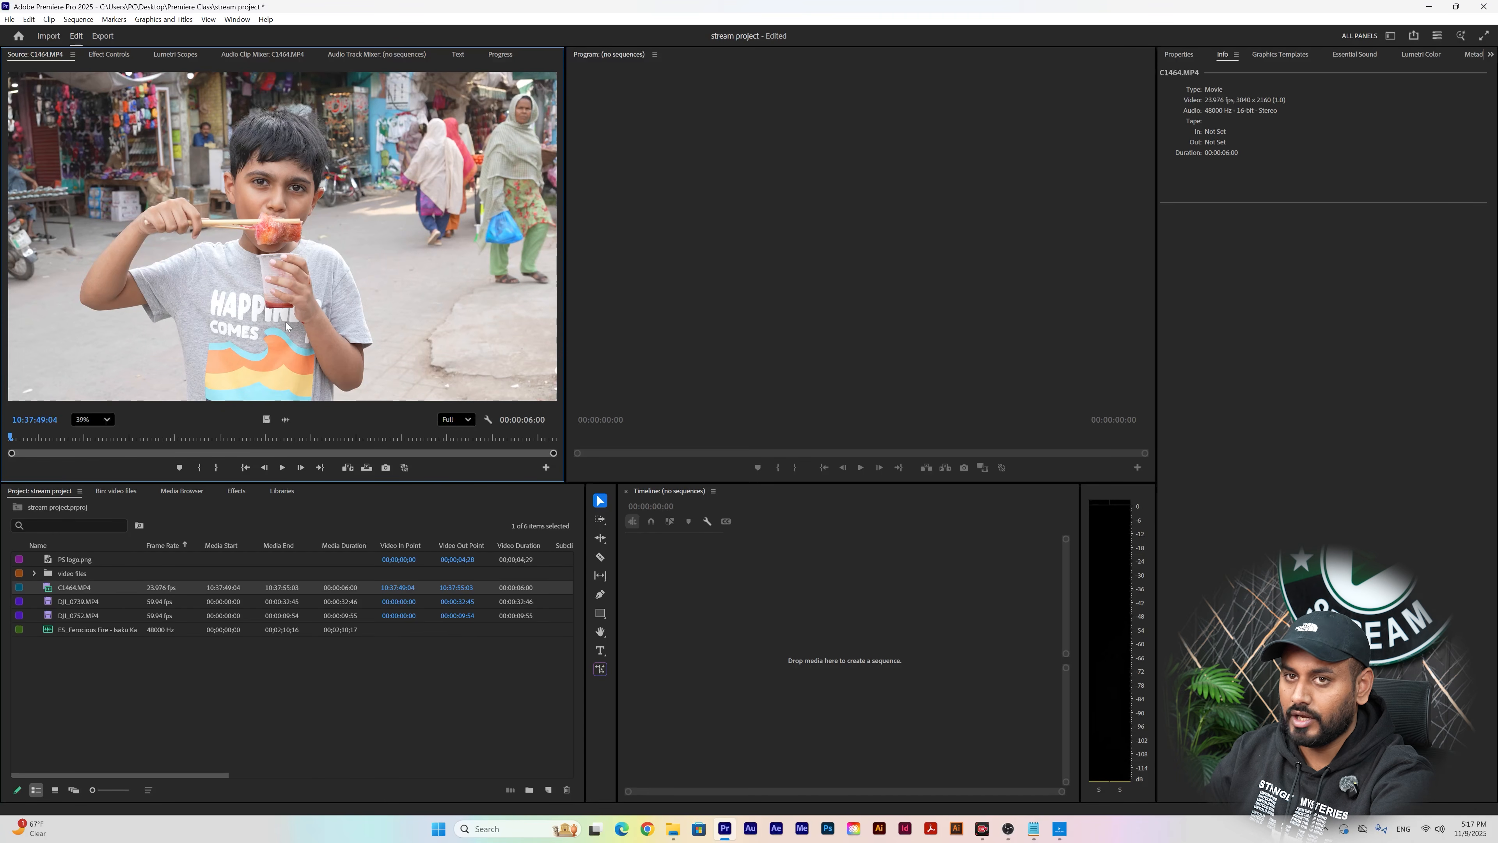
{"action": "left_click", "coordinate": [277, 469]}
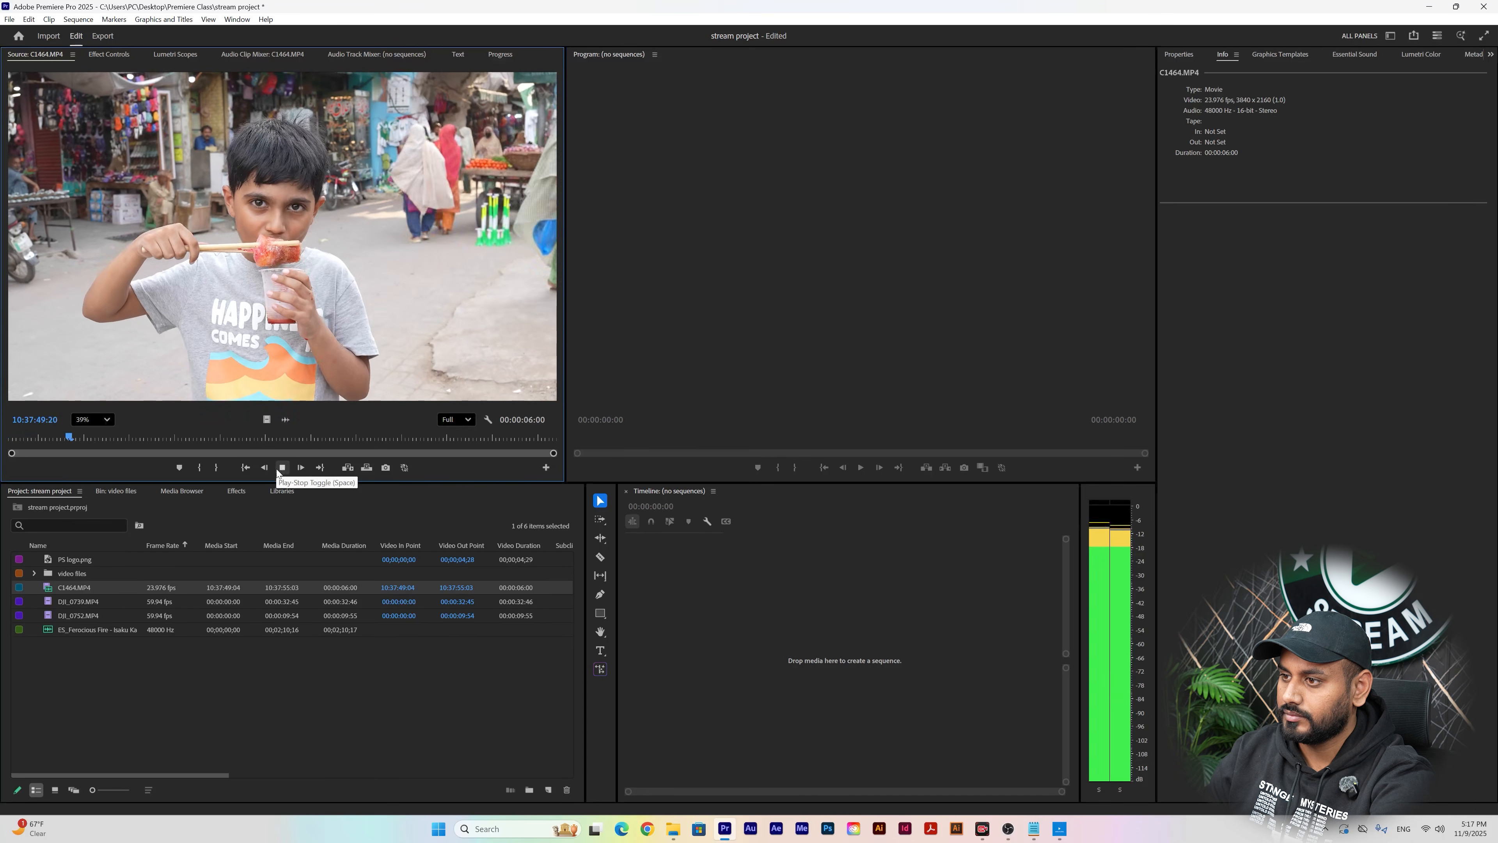
{"action": "left_click", "coordinate": [276, 469]}
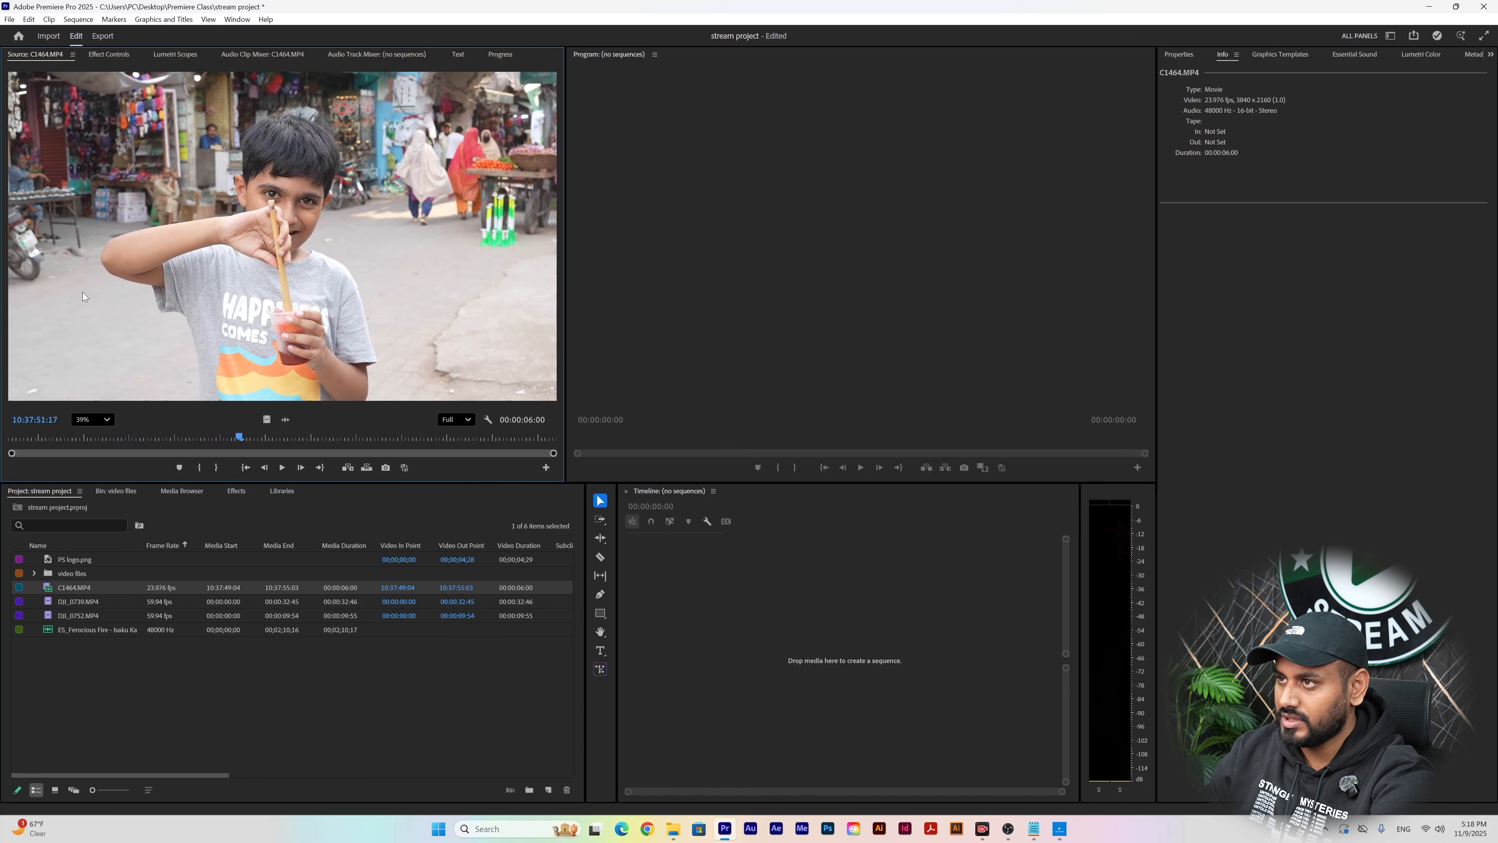
- Try the Source Monitor zoom at 10%, then set it to Fit so the whole frame shows
{"action": "left_click", "coordinate": [95, 418]}
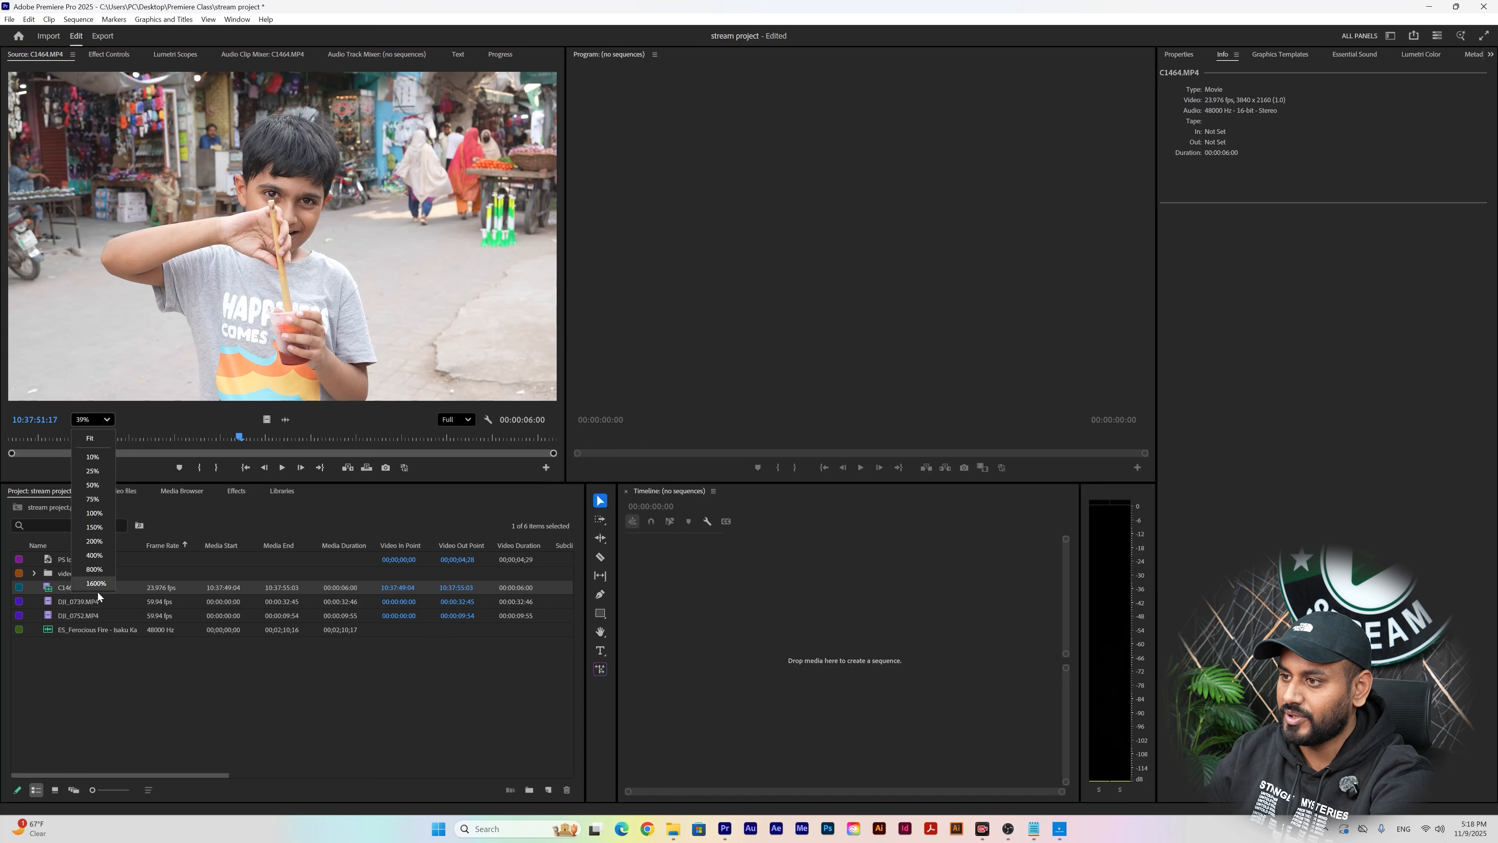
{"action": "left_click", "coordinate": [95, 439]}
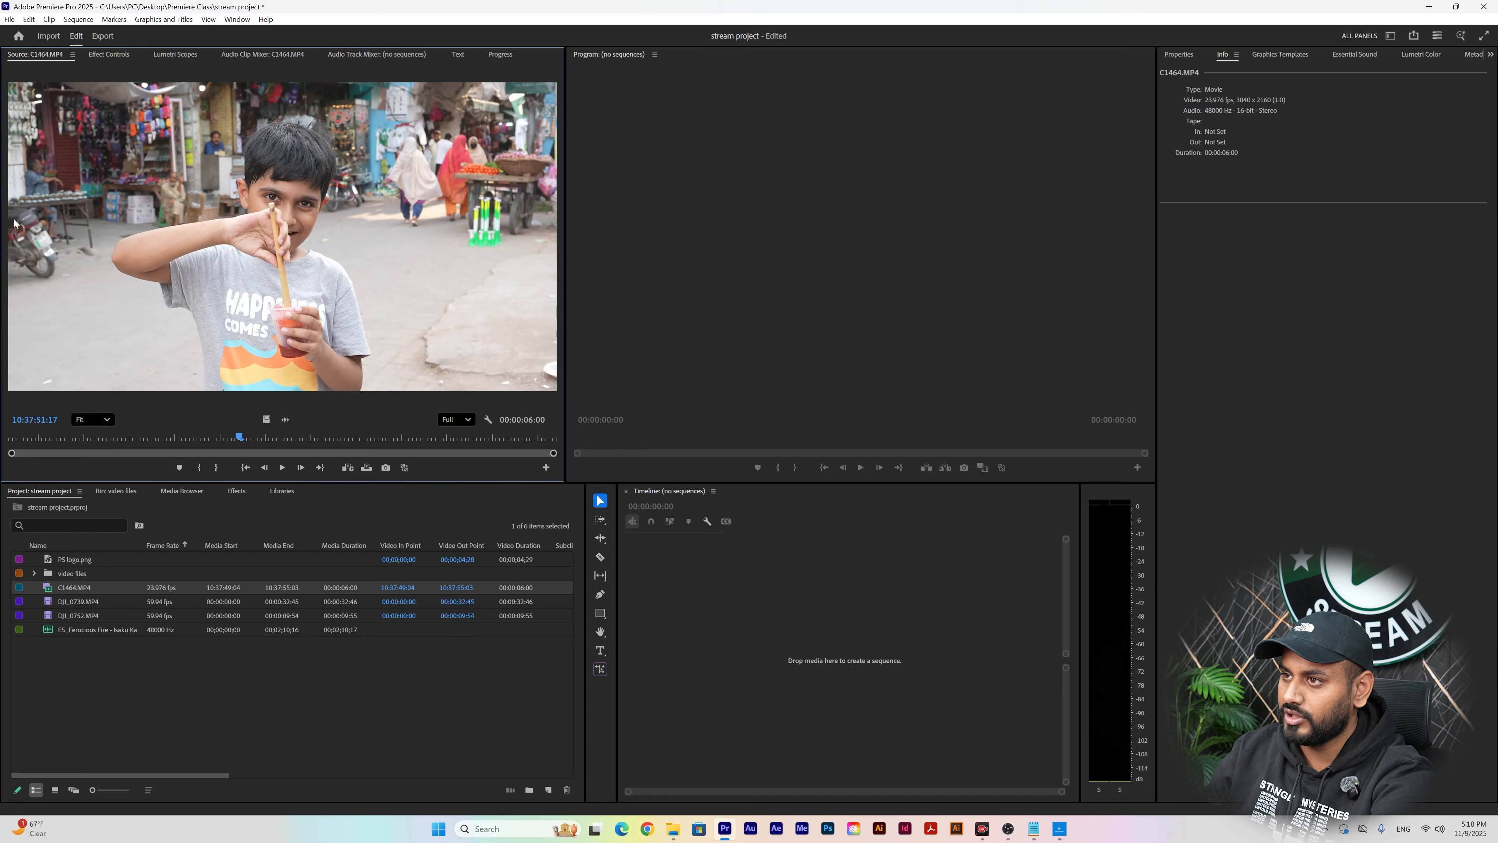
{"action": "left_click", "coordinate": [101, 421]}
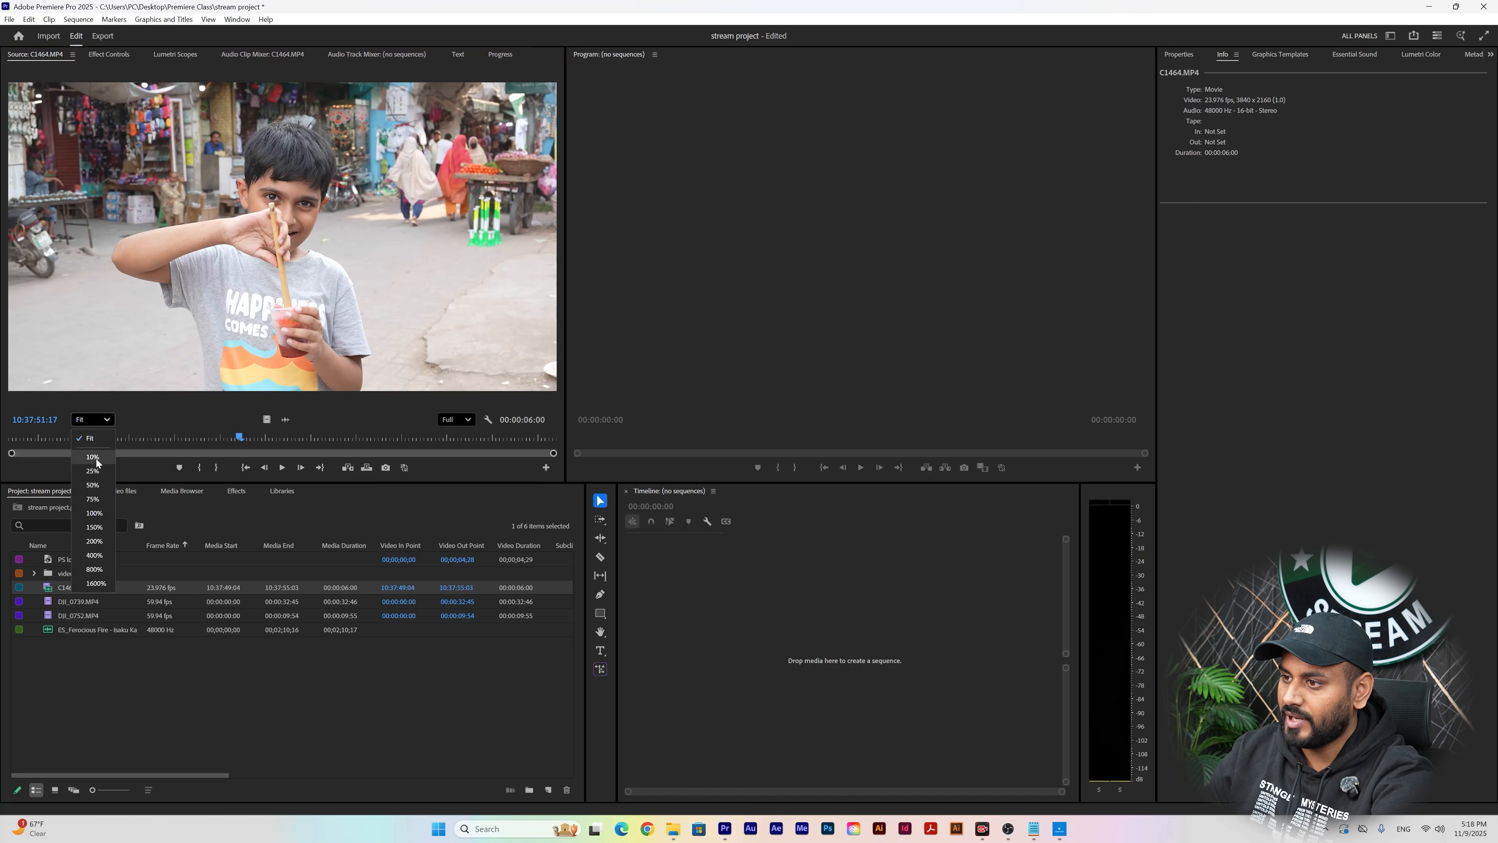
{"action": "left_click", "coordinate": [96, 459]}
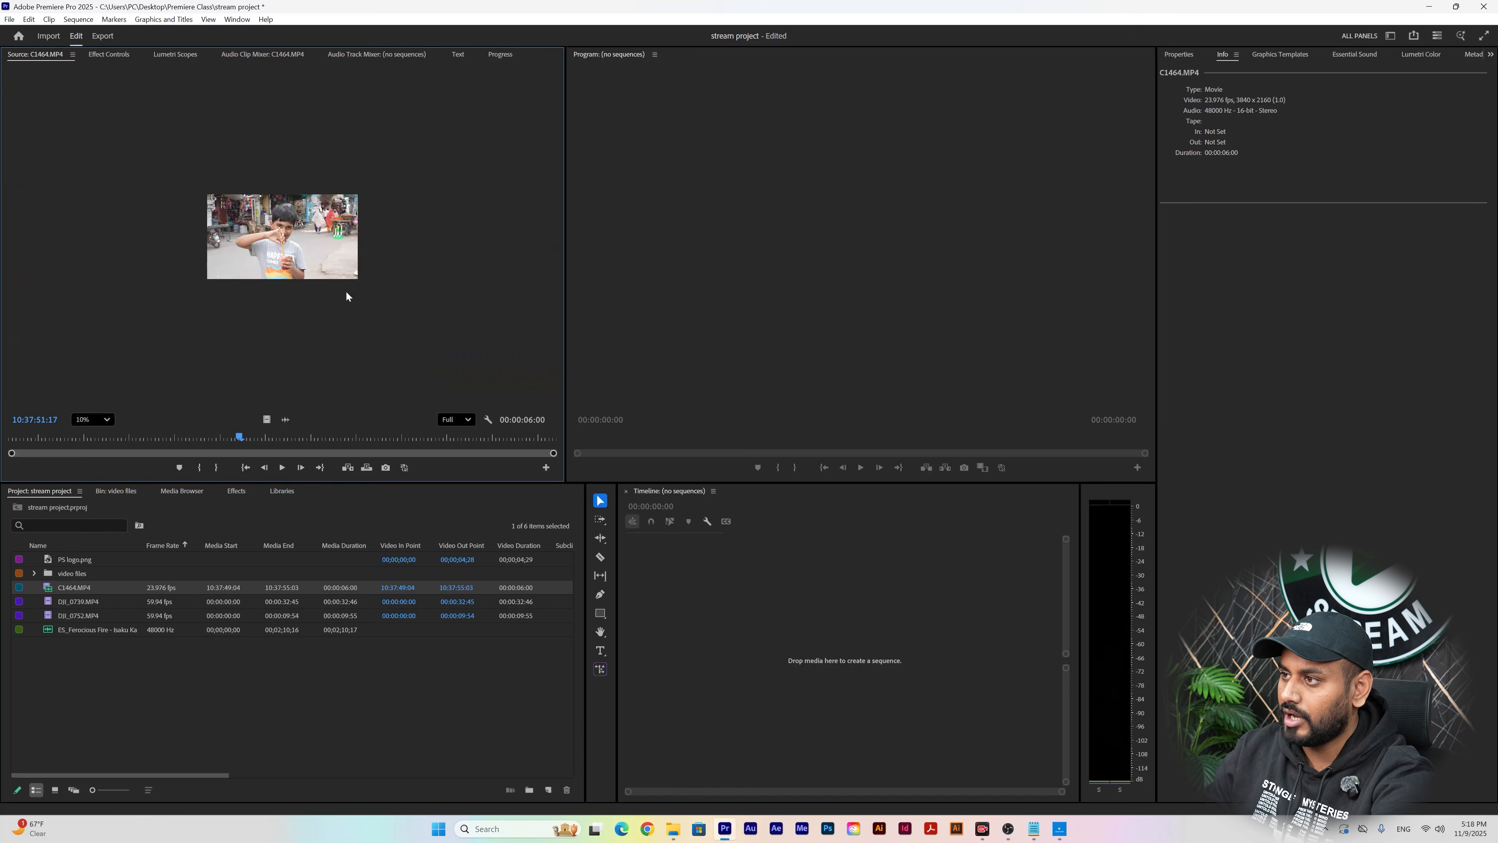
{"action": "left_click", "coordinate": [101, 420]}
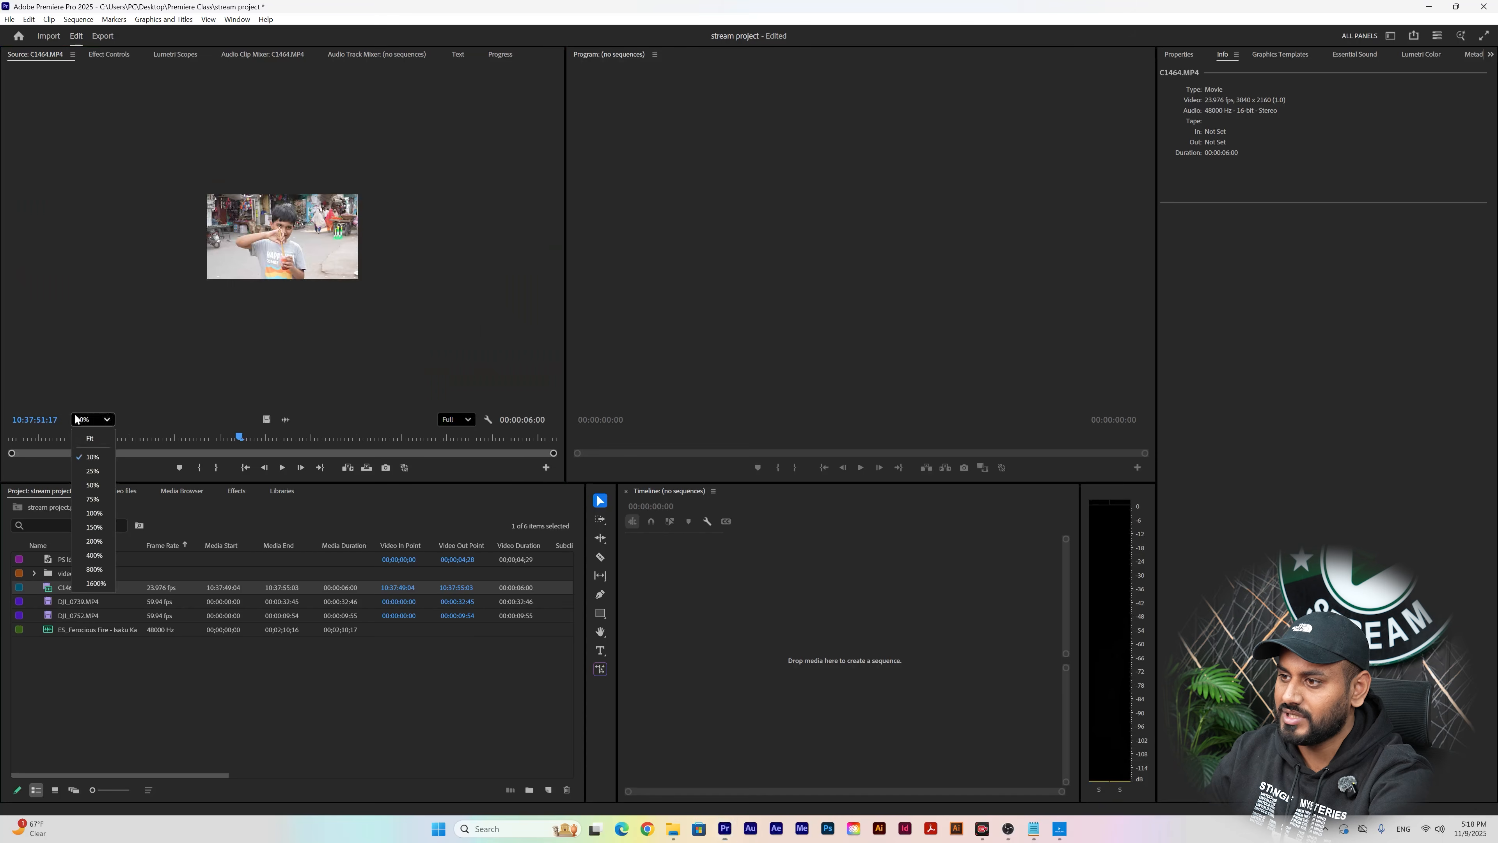
{"action": "left_click", "coordinate": [100, 440]}
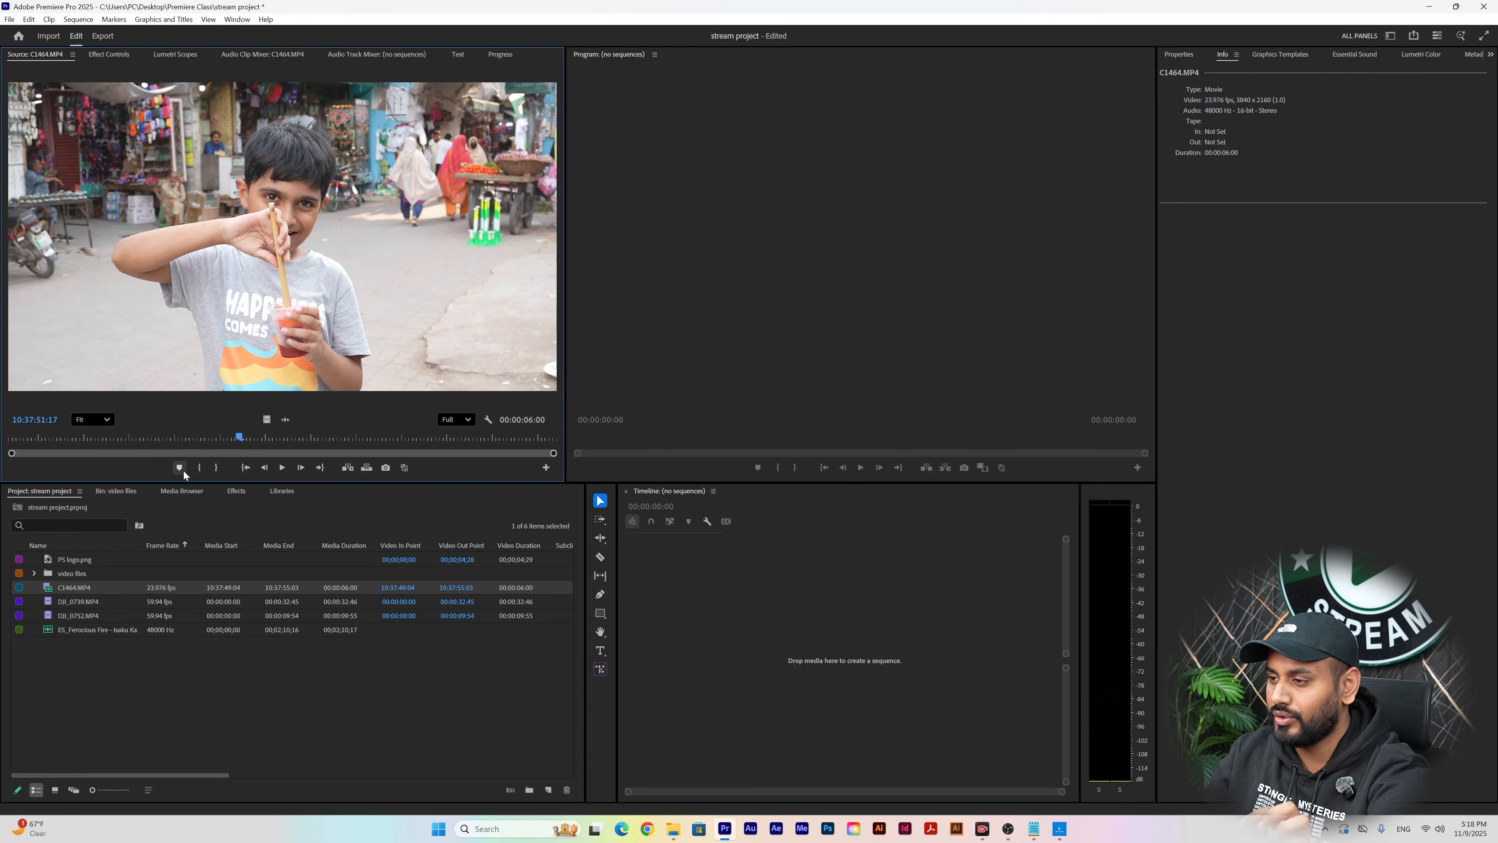
- Add markers to the C1464 source clip at 10:37:53:15 and 10:37:55:00
{"action": "left_click_drag", "start_coordinate": [236, 438], "coordinate": [416, 399]}
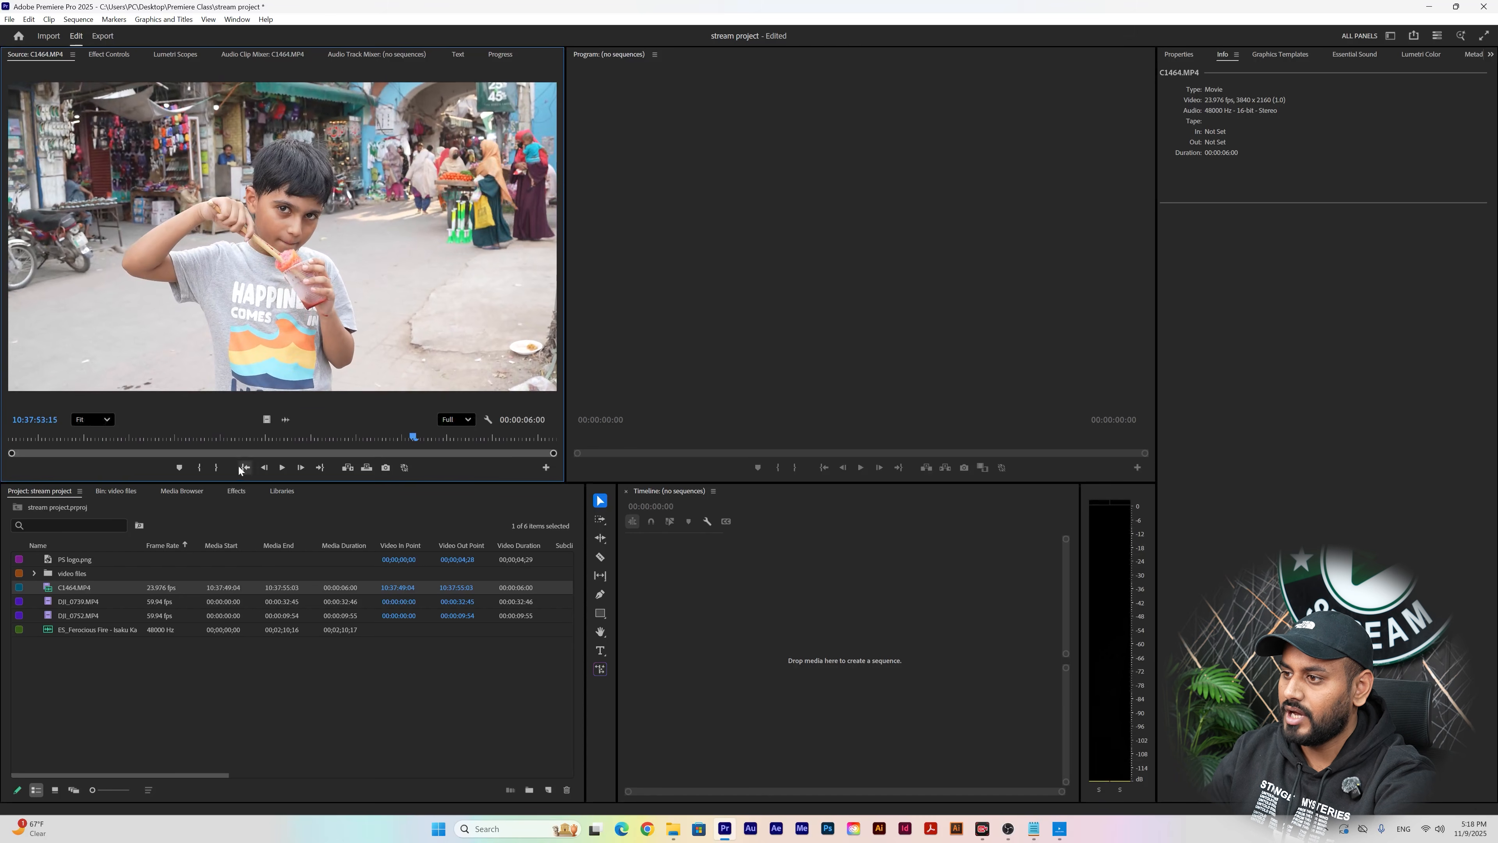
{"action": "left_click", "coordinate": [179, 468]}
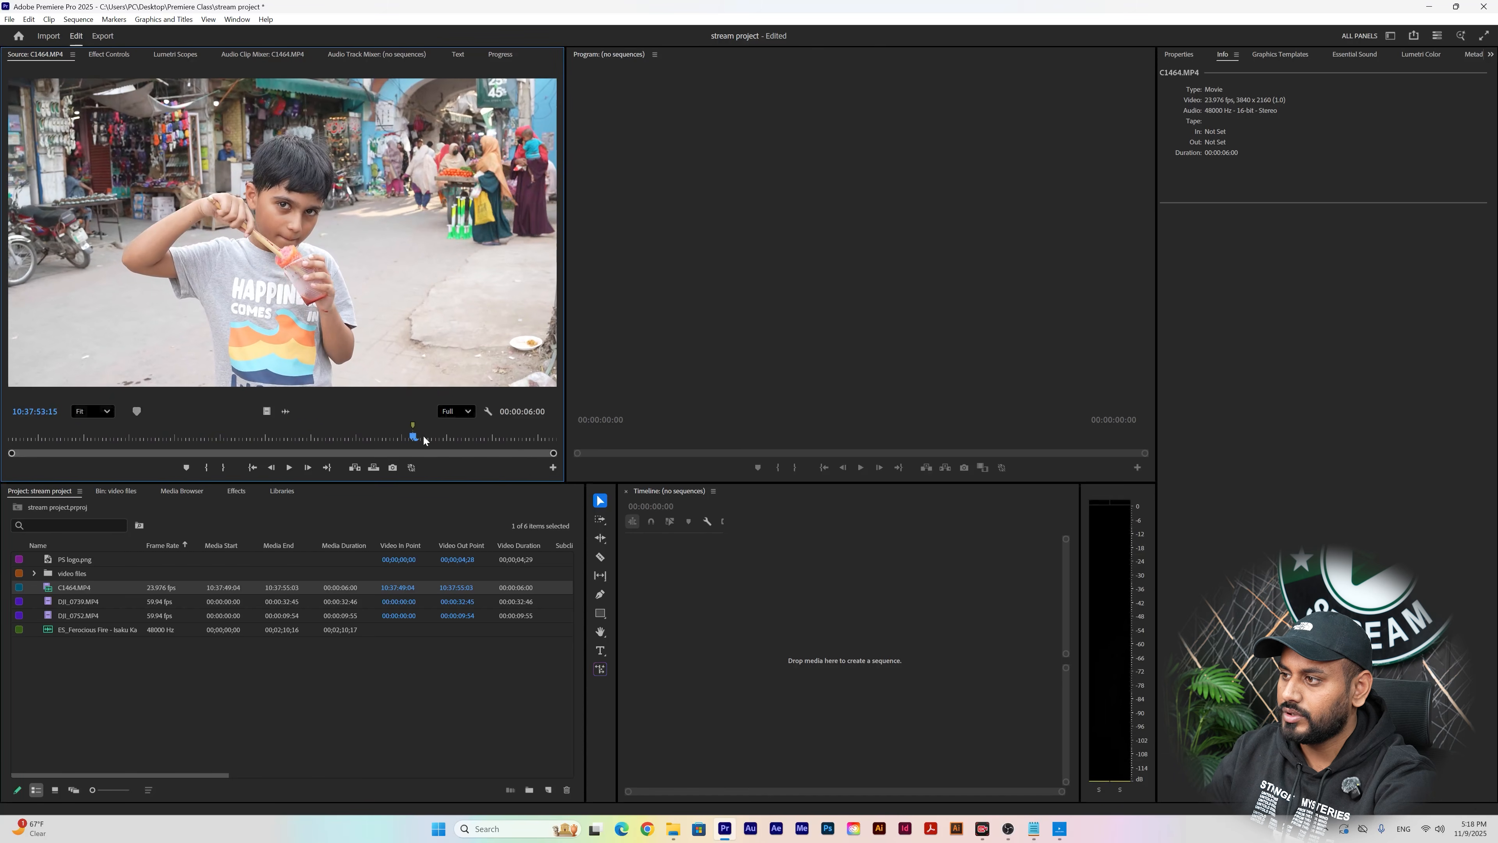
{"action": "left_click", "coordinate": [475, 438]}
{"action": "left_click_drag", "start_coordinate": [479, 437], "coordinate": [539, 451]}
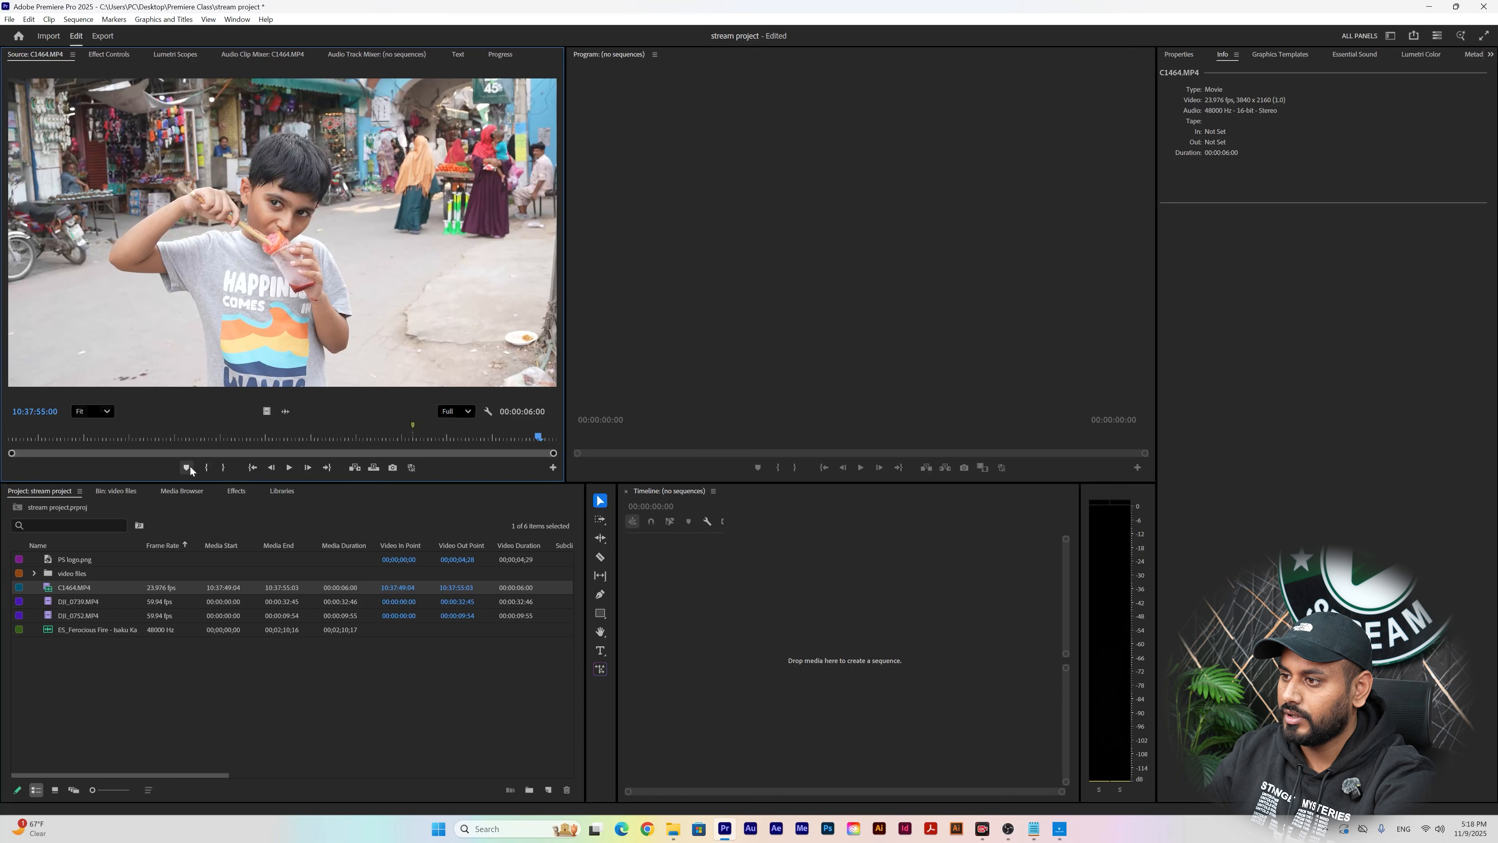
{"action": "left_click", "coordinate": [189, 467]}
{"action": "mouse_move", "coordinate": [526, 438]}
{"action": "left_mouse_down"}
{"action": "mouse_move", "coordinate": [395, 440]}
{"action": "mouse_move", "coordinate": [536, 440]}
{"action": "left_mouse_up"}
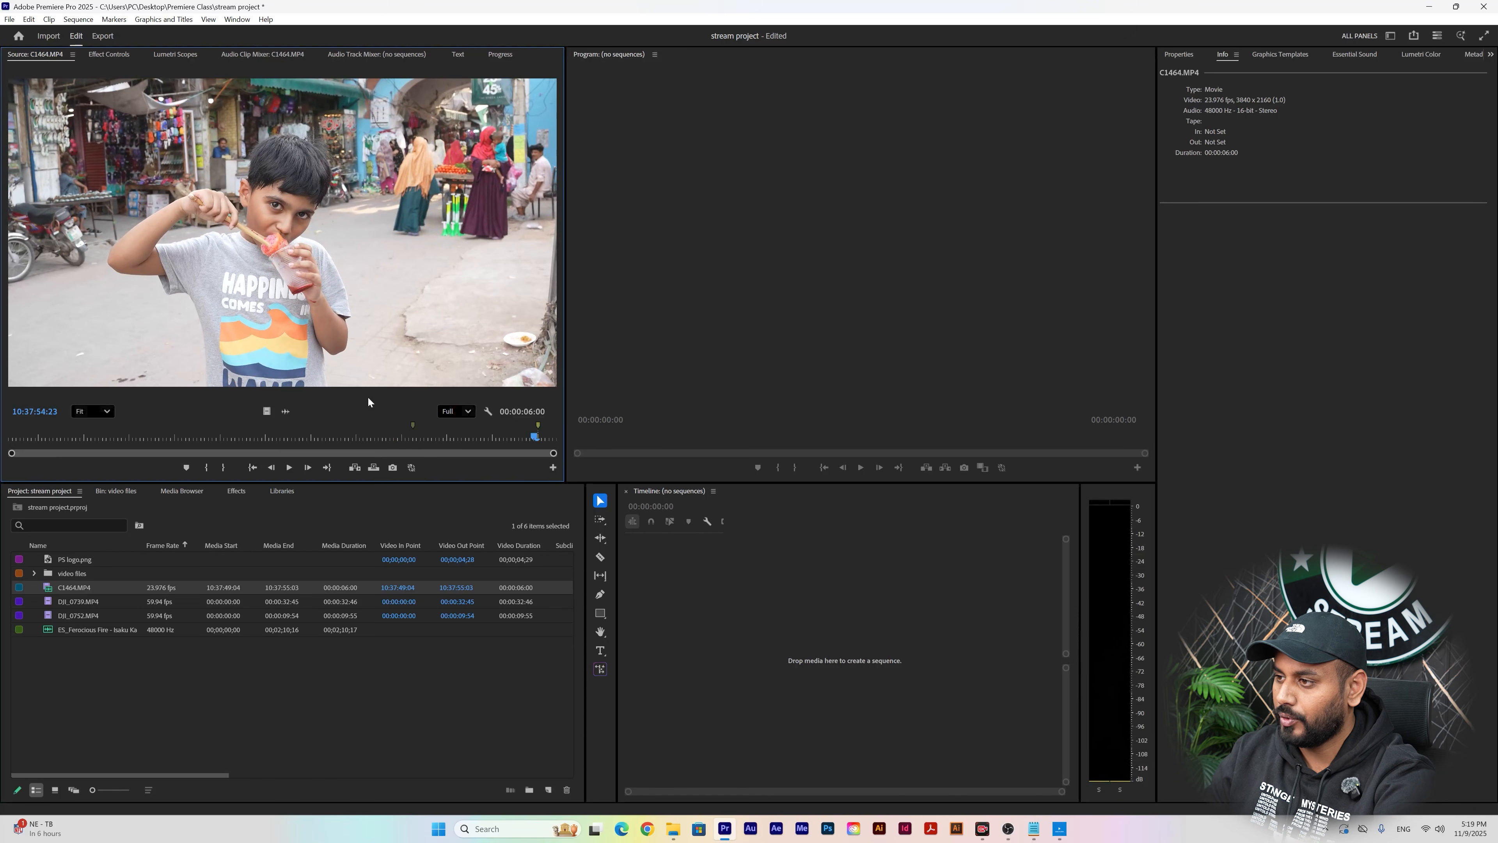
- Mark the C1464 clip's In point at the first marker, 10:37:53:15, and its Out point at the second, 10:37:55:00
{"action": "left_click", "coordinate": [413, 437]}
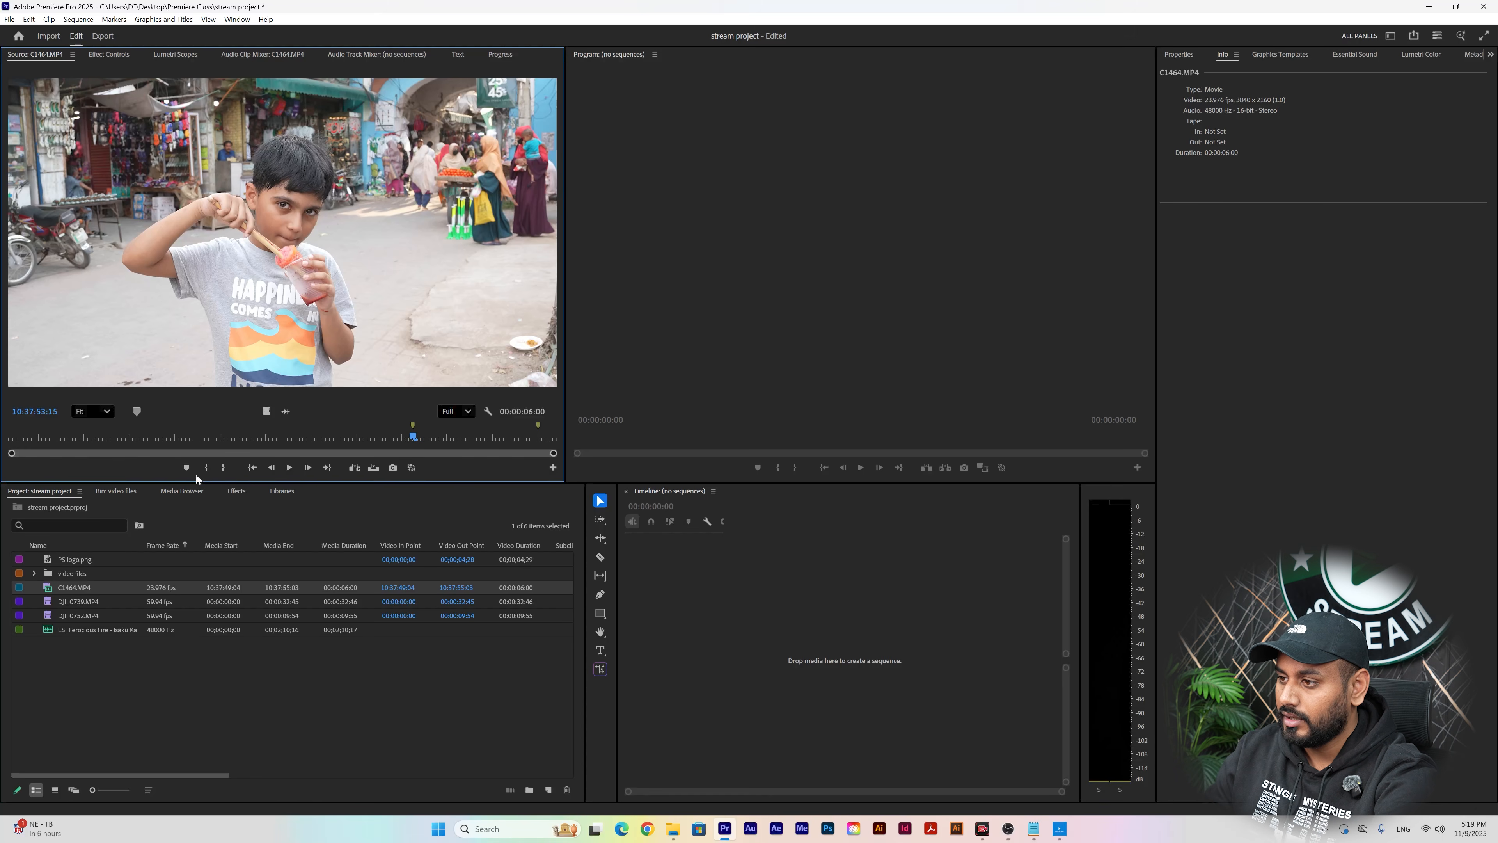
{"action": "left_click", "coordinate": [205, 468]}
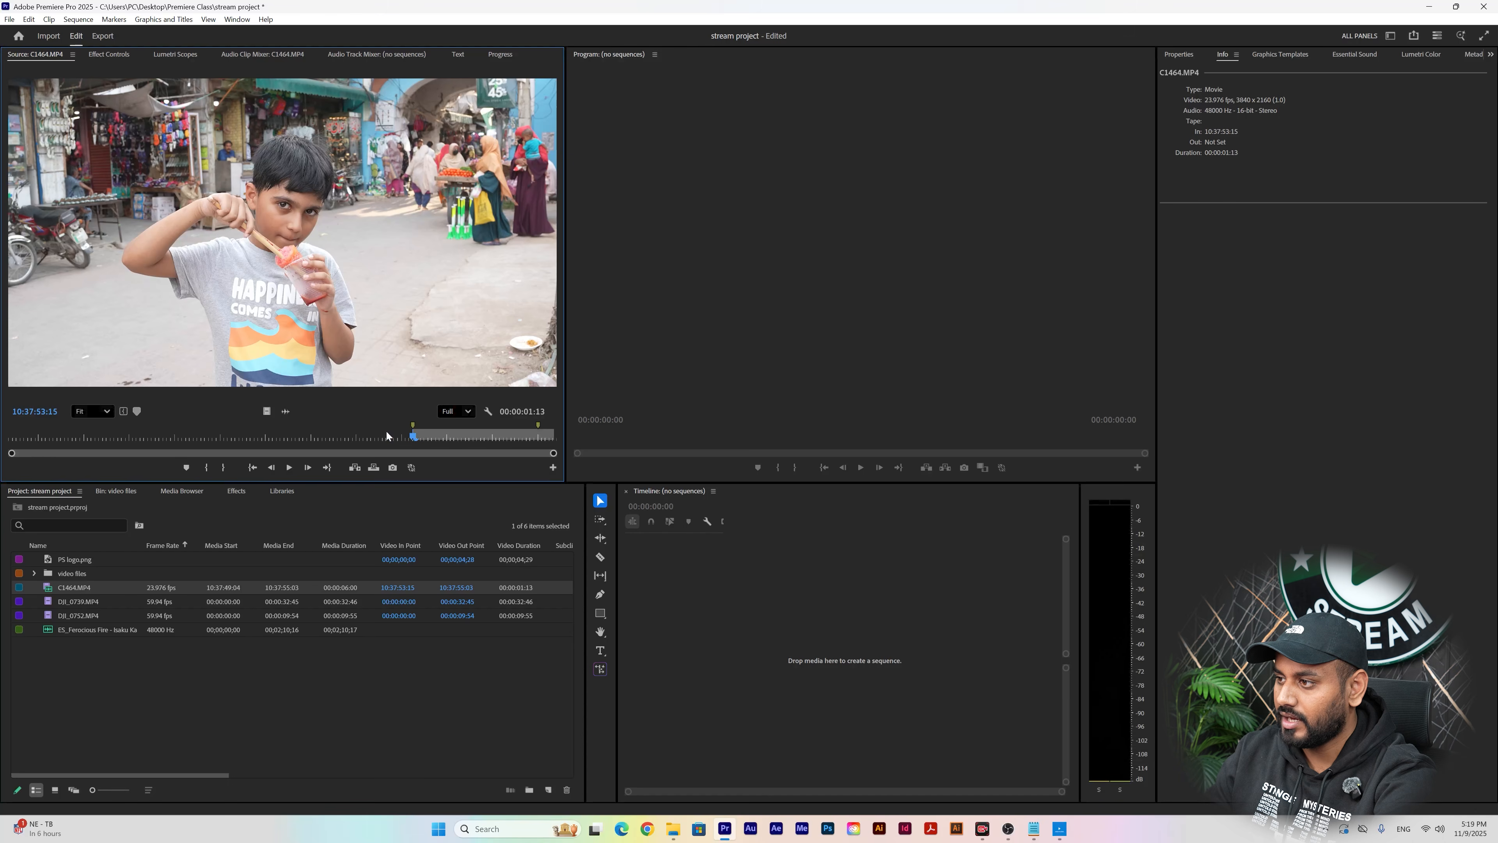
{"action": "left_click", "coordinate": [537, 430]}
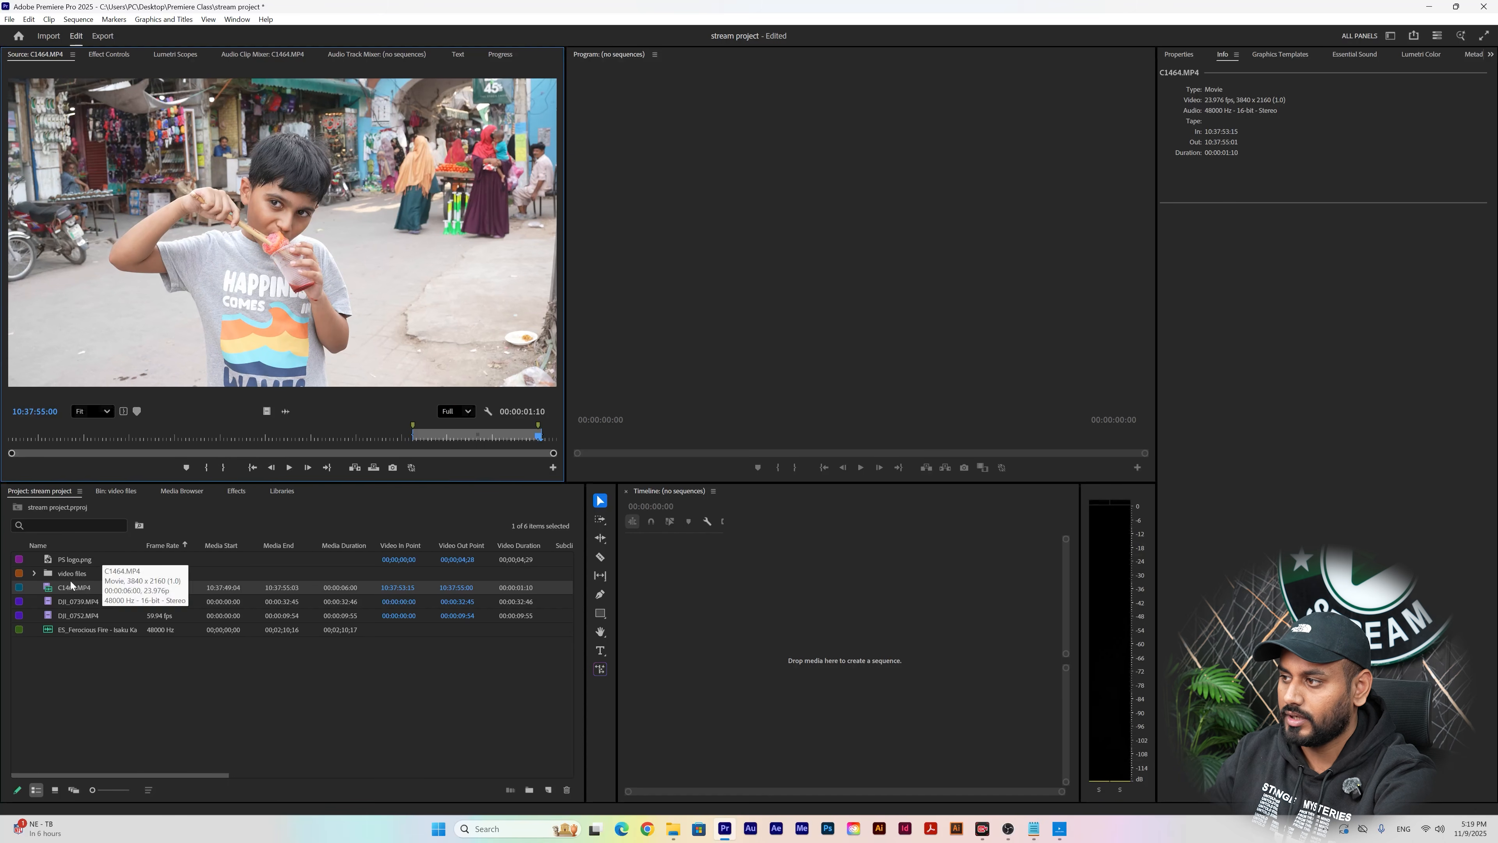
{"action": "left_click", "coordinate": [223, 468]}
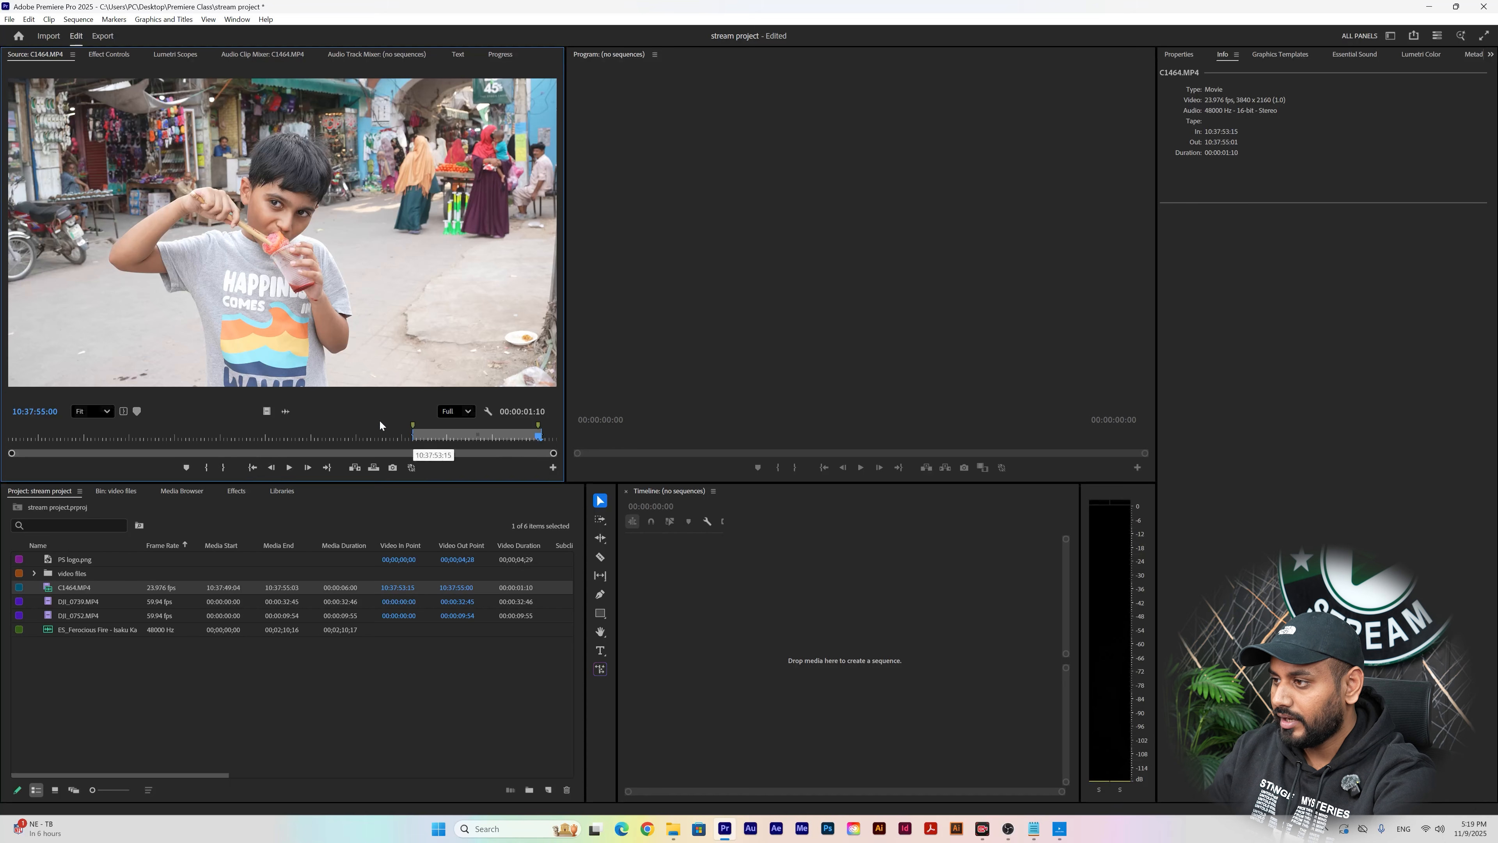
- Clear both the In and Out points from the C1464 source clip
{"action": "left_click", "coordinate": [376, 440]}
{"action": "right_click", "coordinate": [395, 436]}
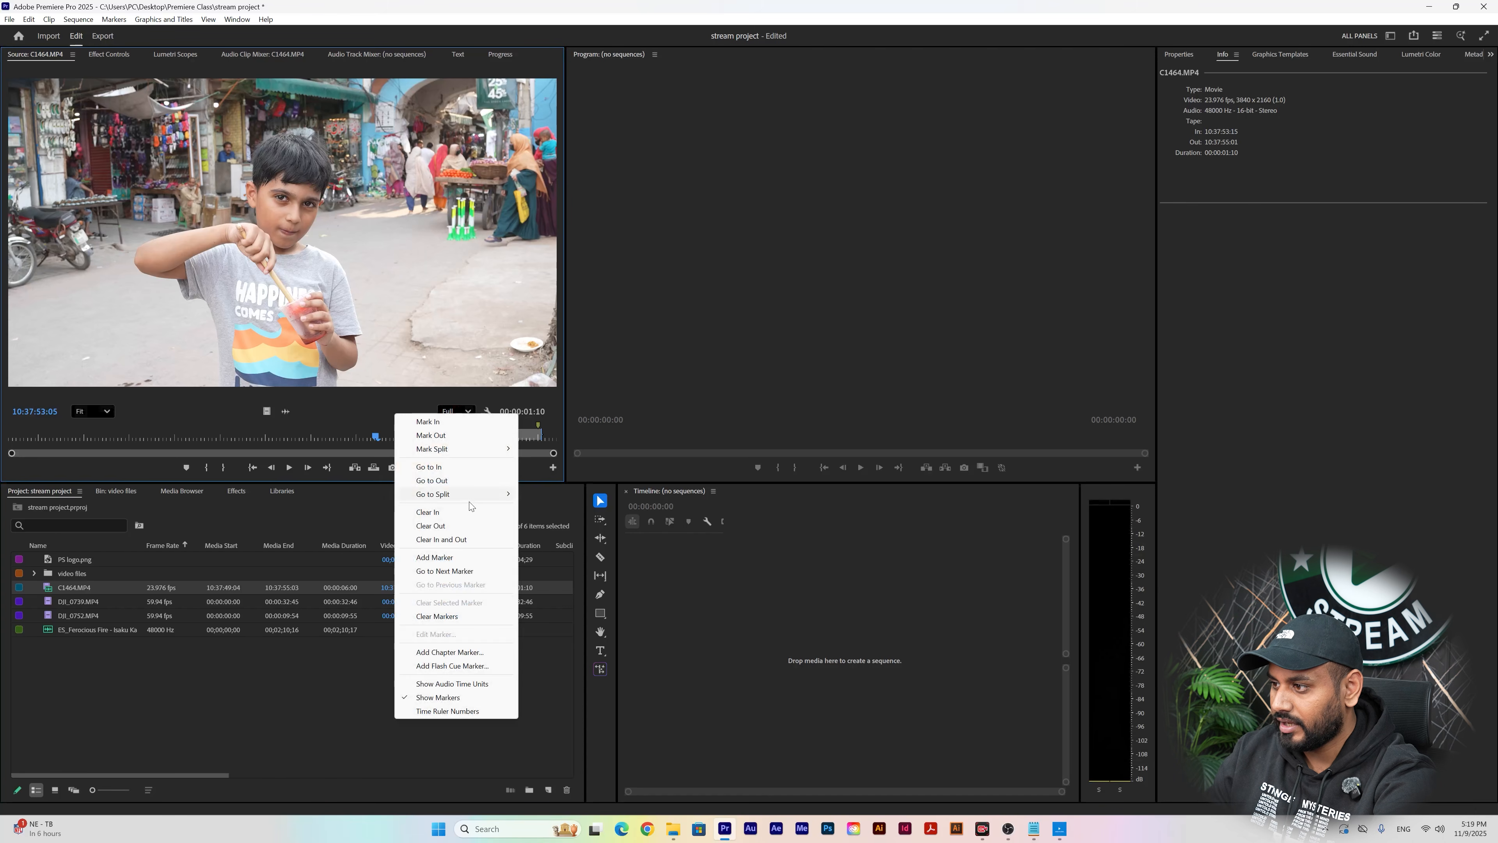
{"action": "left_click", "coordinate": [461, 541]}
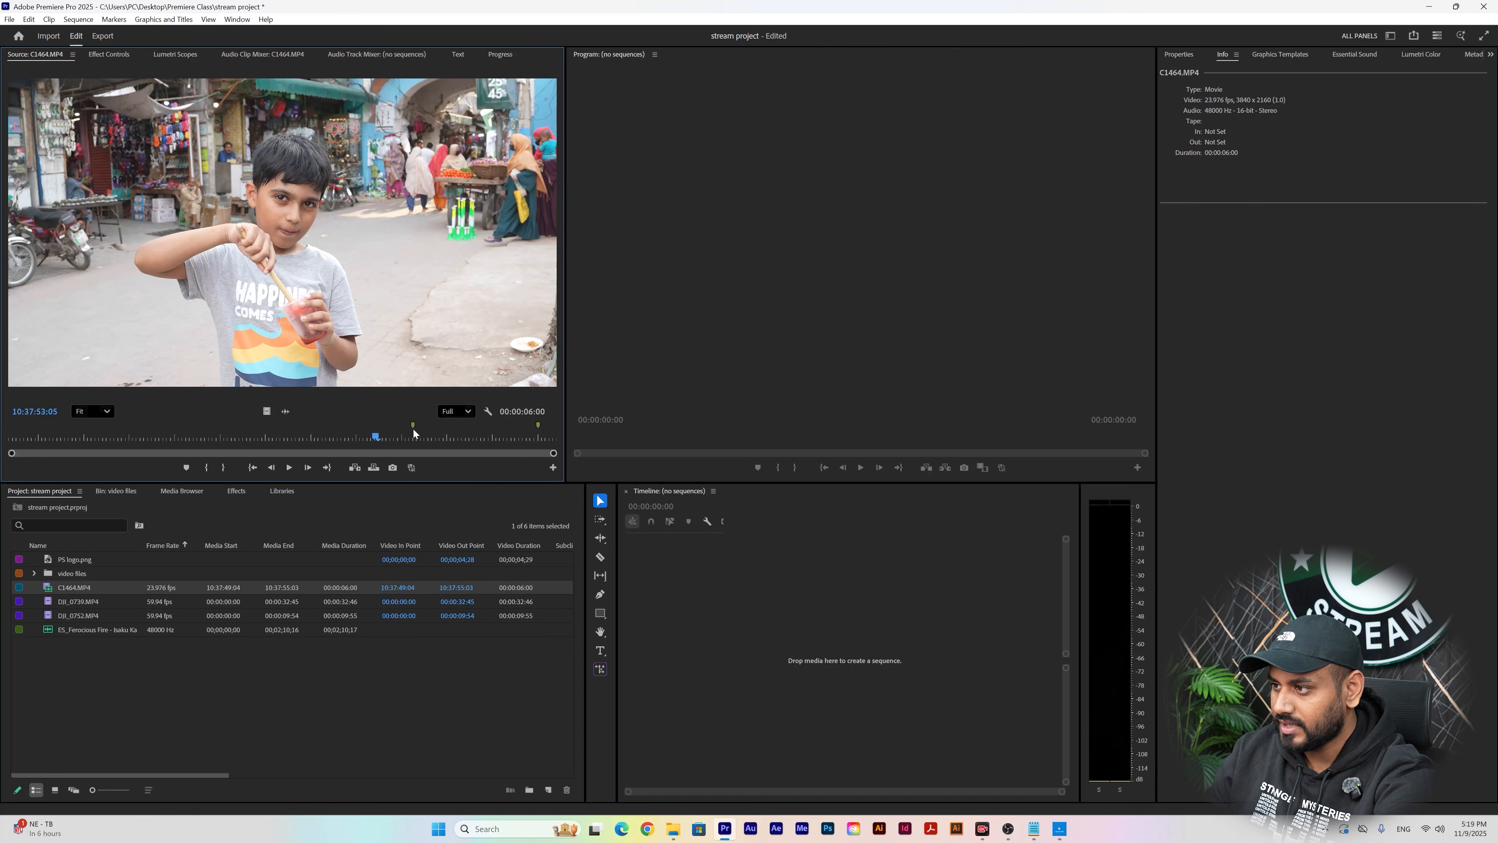
- Move the first marker on the C1464 source clip slightly earlier, to 10:37:53:13
{"action": "left_click_drag", "start_coordinate": [413, 429], "coordinate": [407, 428]}
{"action": "mouse_move", "coordinate": [407, 434]}
{"action": "left_mouse_down"}
{"action": "mouse_move", "coordinate": [378, 435]}
{"action": "mouse_move", "coordinate": [406, 442]}
{"action": "left_mouse_up"}
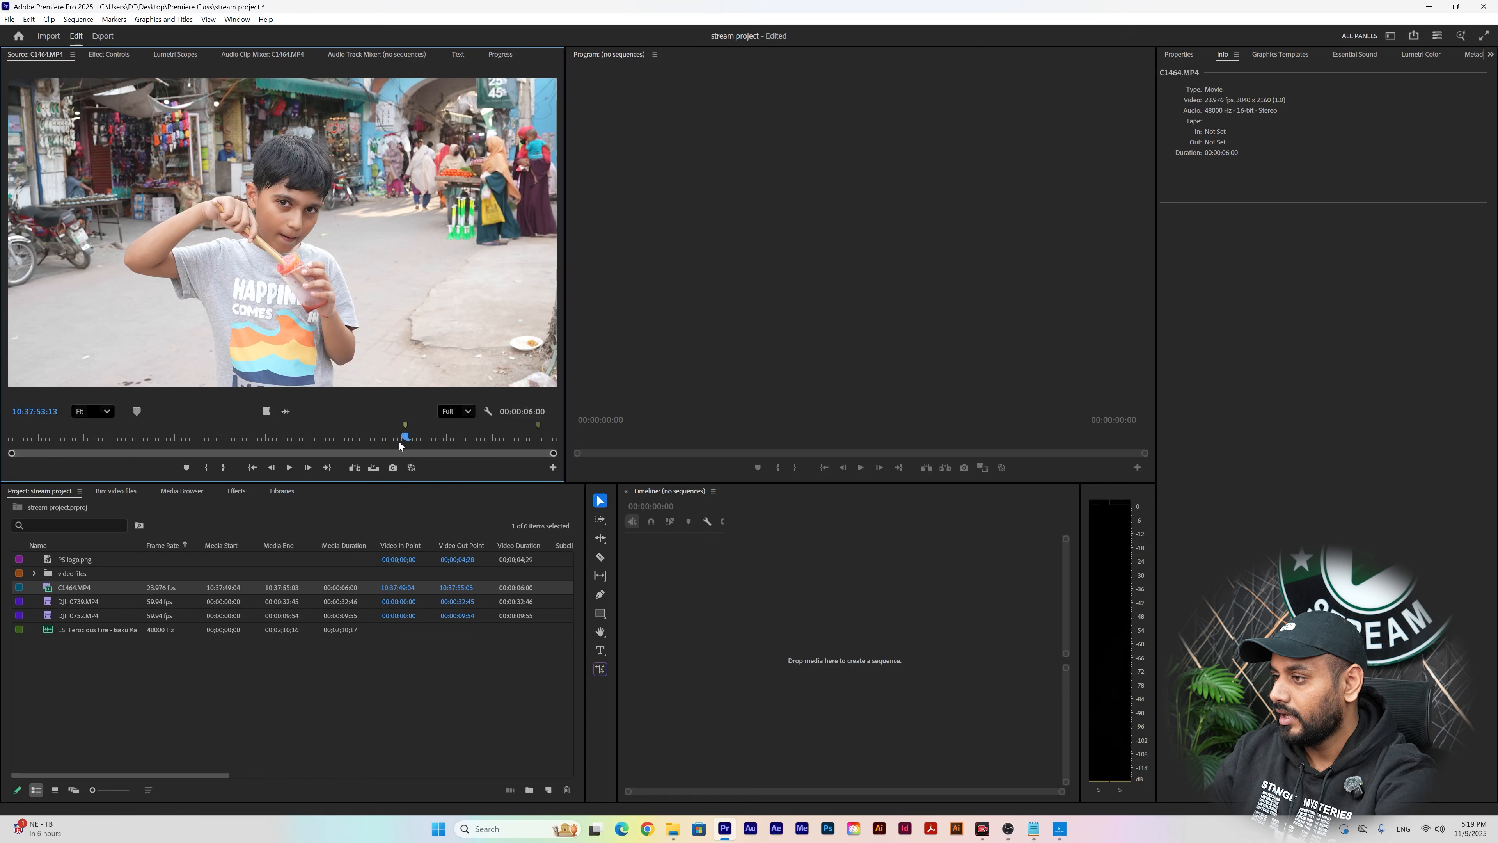
- Step the source playhead frame by frame onto the first marker, then play to the end and step back onto the second marker
{"action": "left_click_drag", "start_coordinate": [367, 439], "coordinate": [393, 442]}
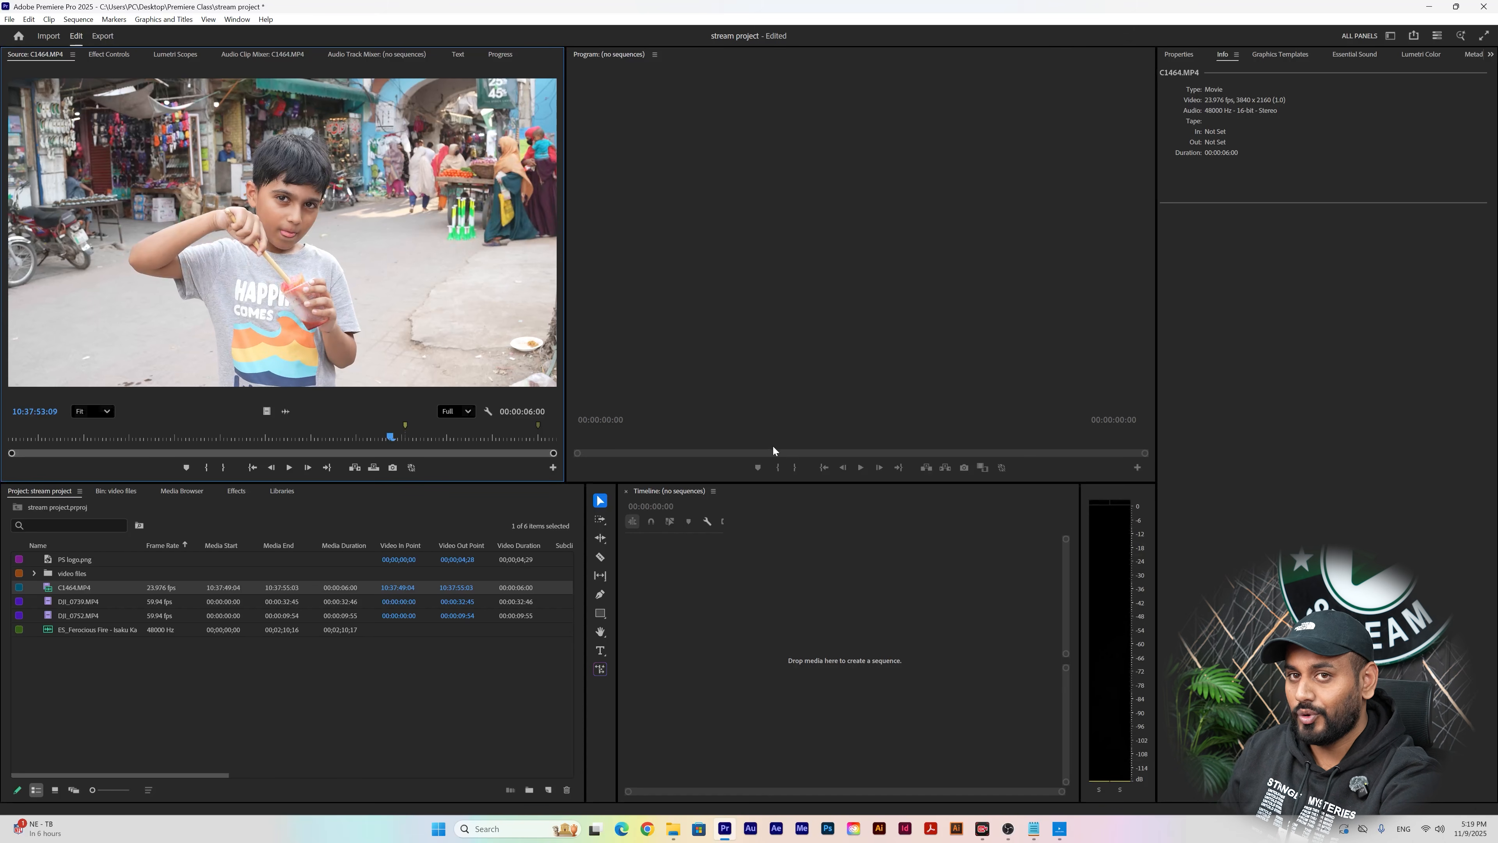
{"action": "key", "text": "Right"}
{"action": "key", "text": "Right"}
{"action": "key", "text": "Right"}
{"action": "key", "text": "Right"}
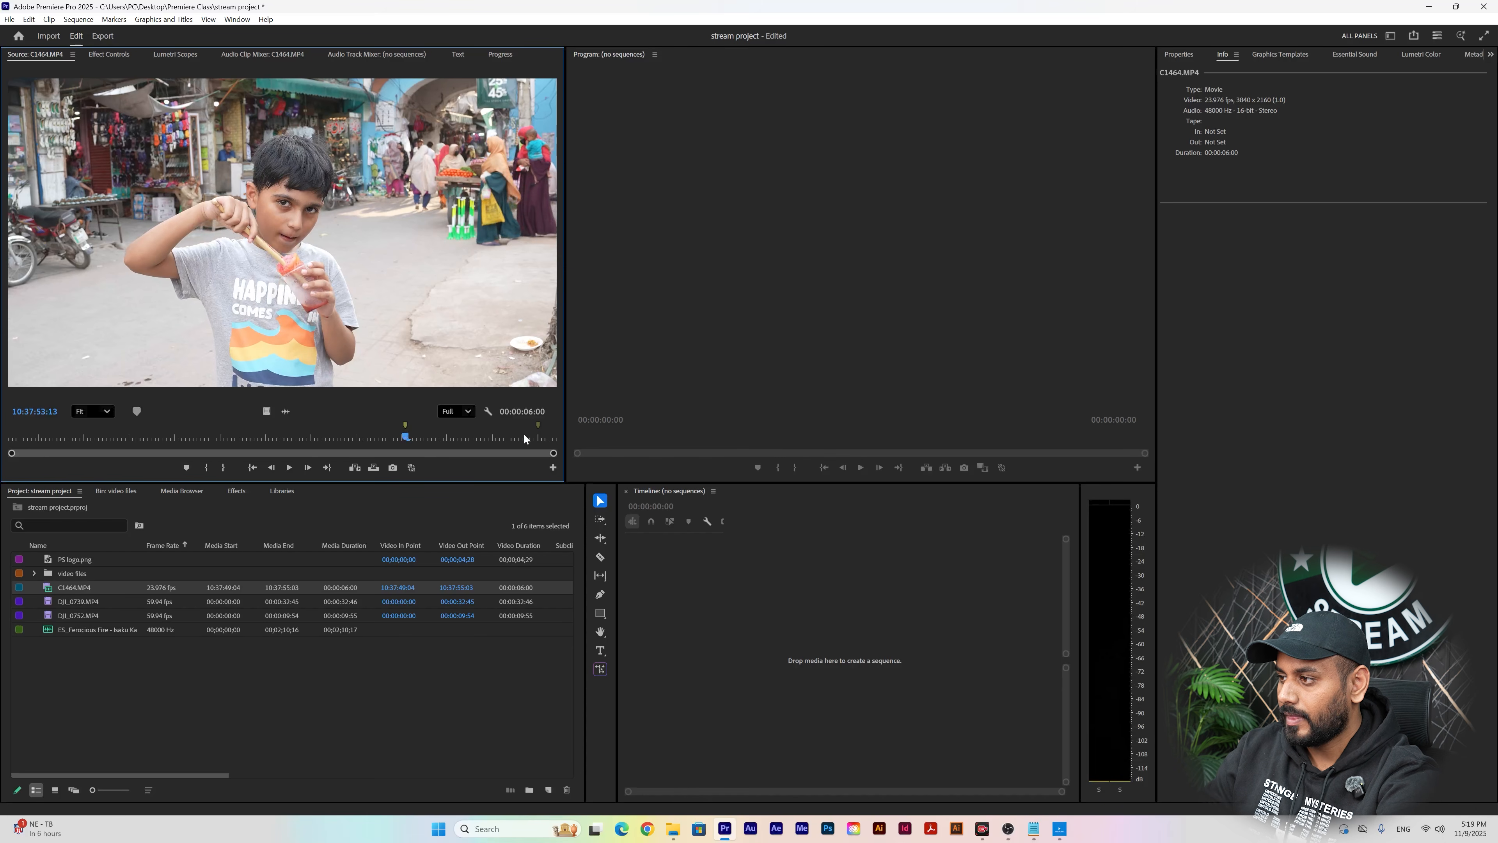
{"action": "key", "text": "space"}
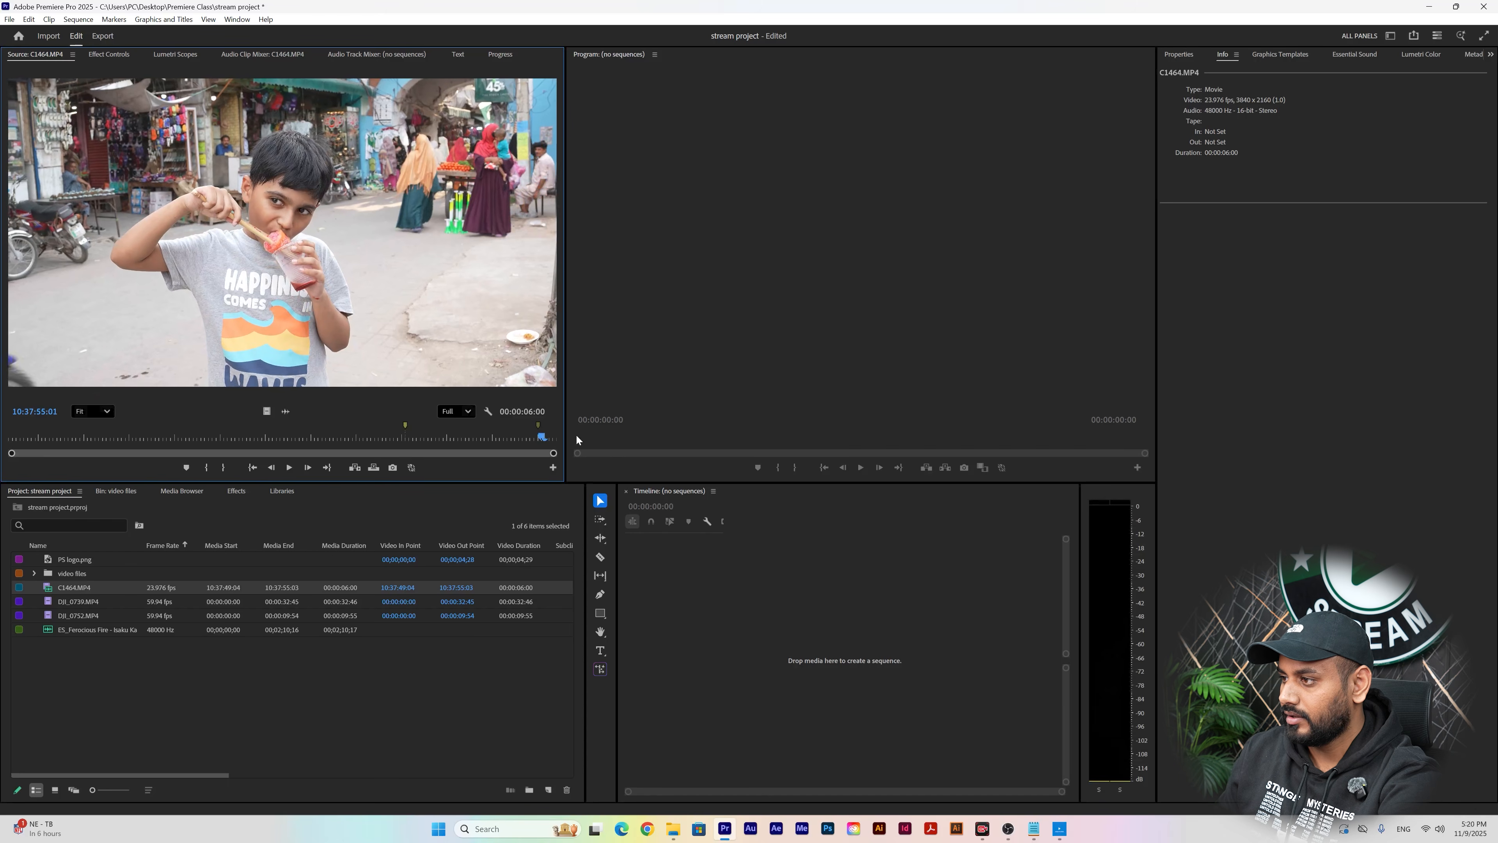
{"action": "key", "text": "Left"}
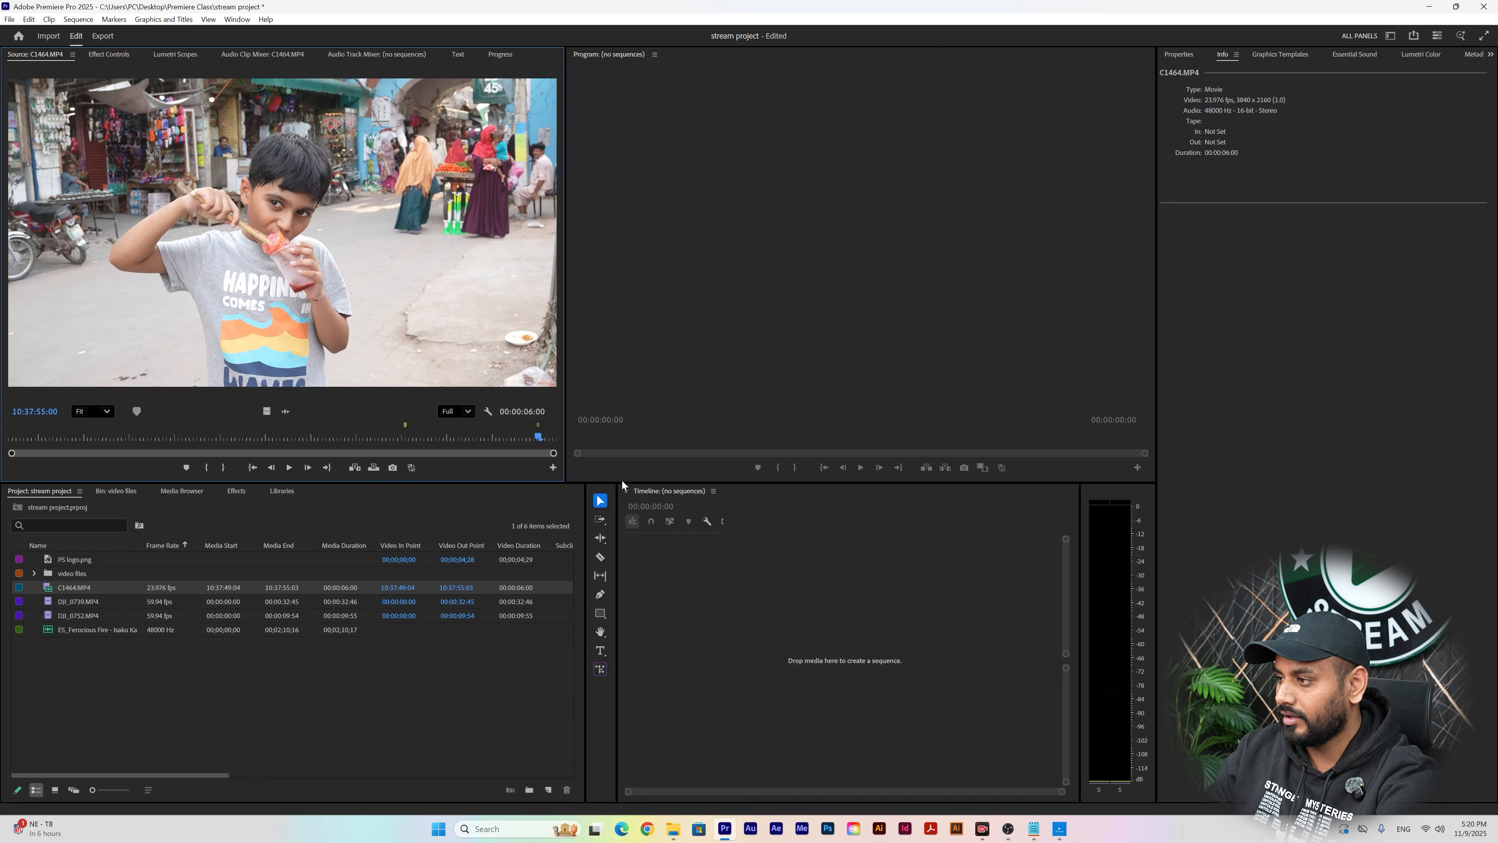
- Shrink the Source Monitor to enlarge the Timeline and Program panels, and create a sequence from C1464.MP4 in the empty Timeline
{"action": "left_click_drag", "start_coordinate": [616, 482], "coordinate": [431, 382]}
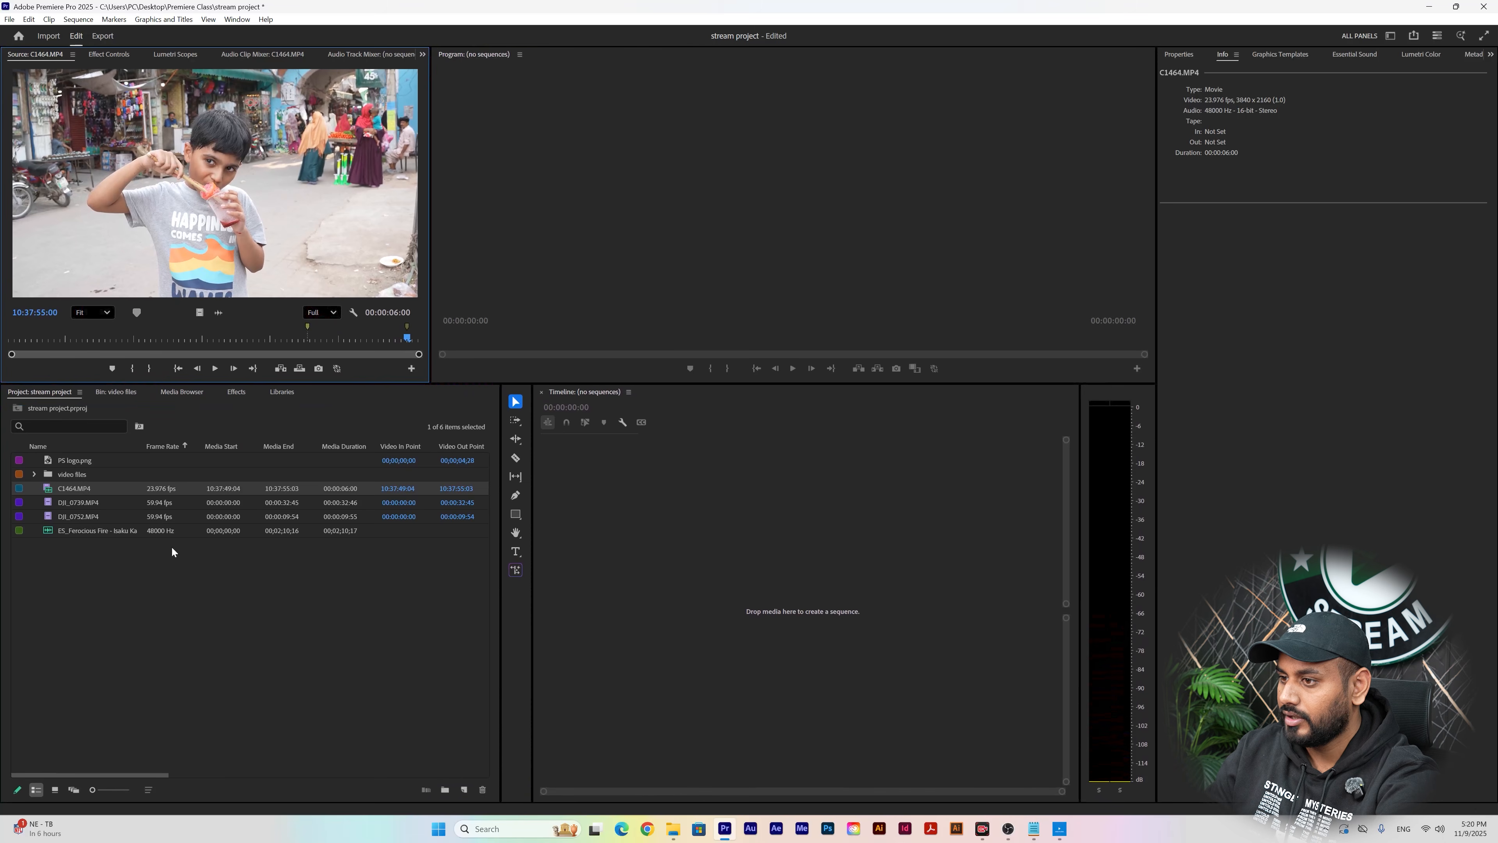
{"action": "left_click", "coordinate": [78, 503]}
{"action": "left_click_drag", "start_coordinate": [81, 488], "coordinate": [806, 592]}
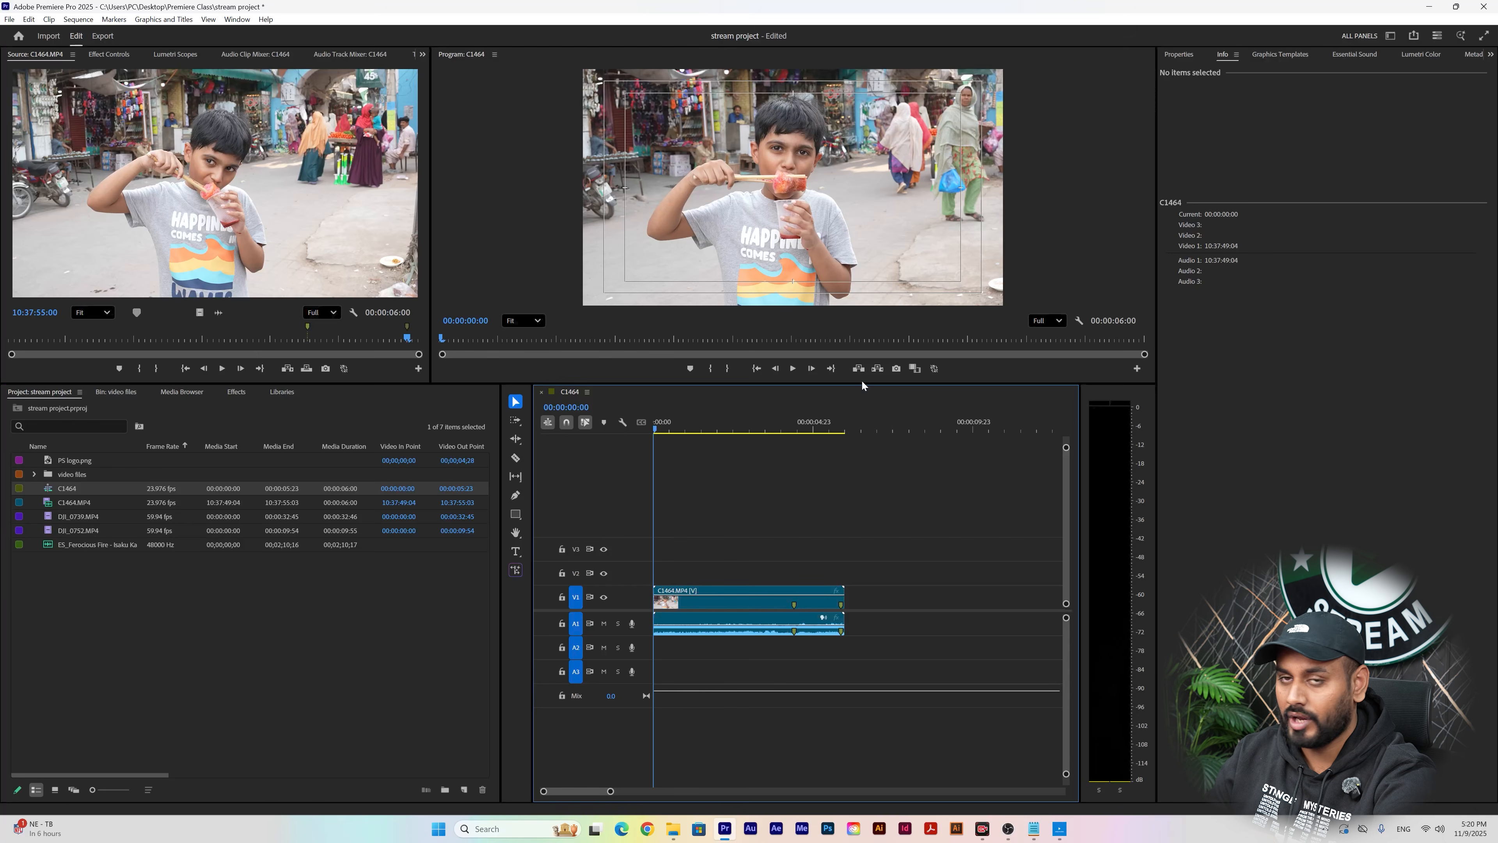
- Delete the C1464.MP4 video and audio clip from the C1464 sequence in the Timeline
{"action": "left_click_drag", "start_coordinate": [833, 529], "coordinate": [695, 702]}
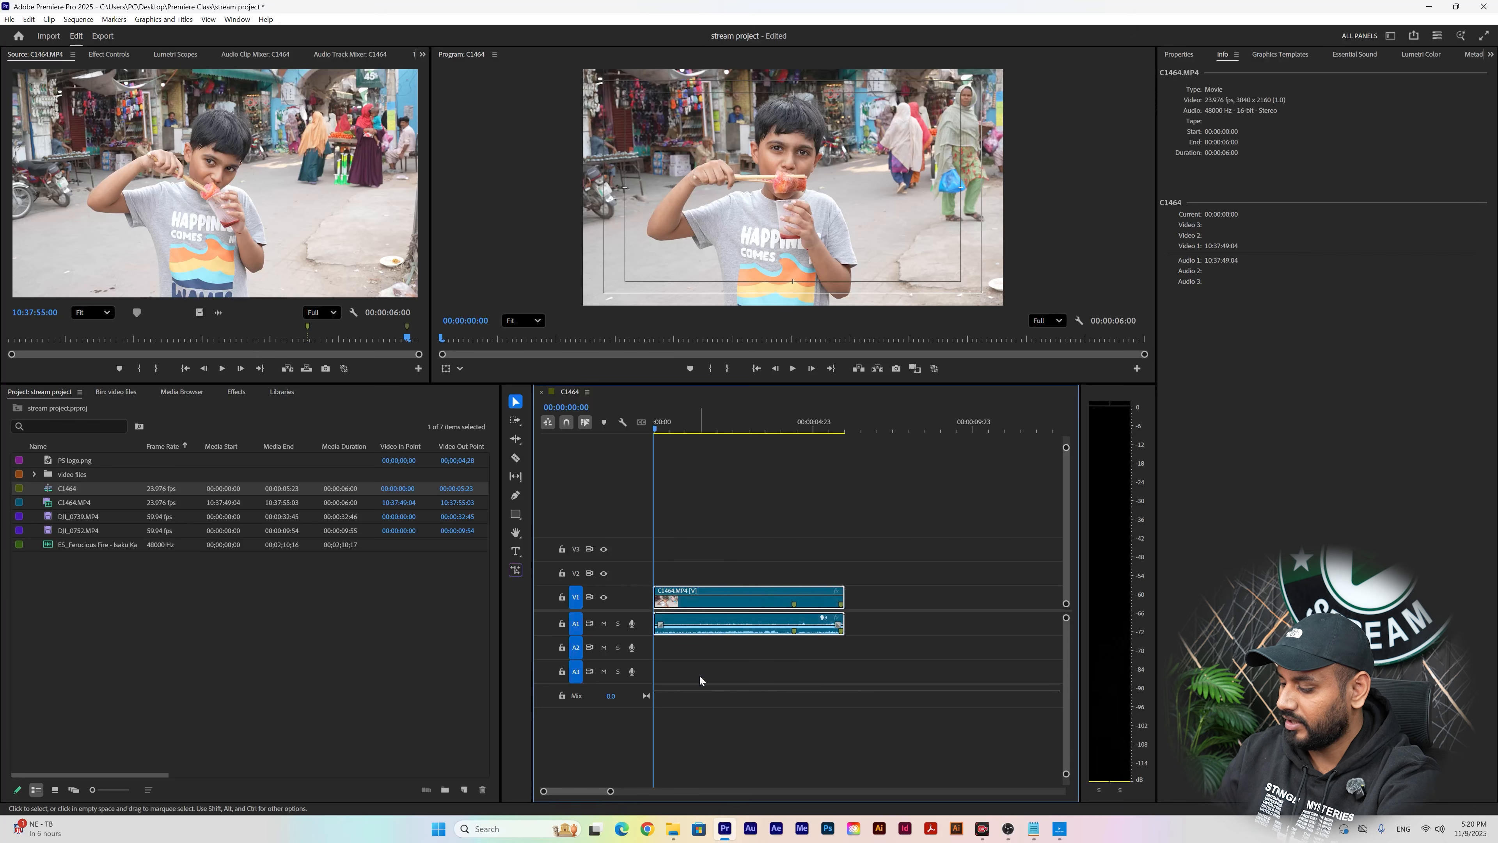
{"action": "key", "text": "Delete"}
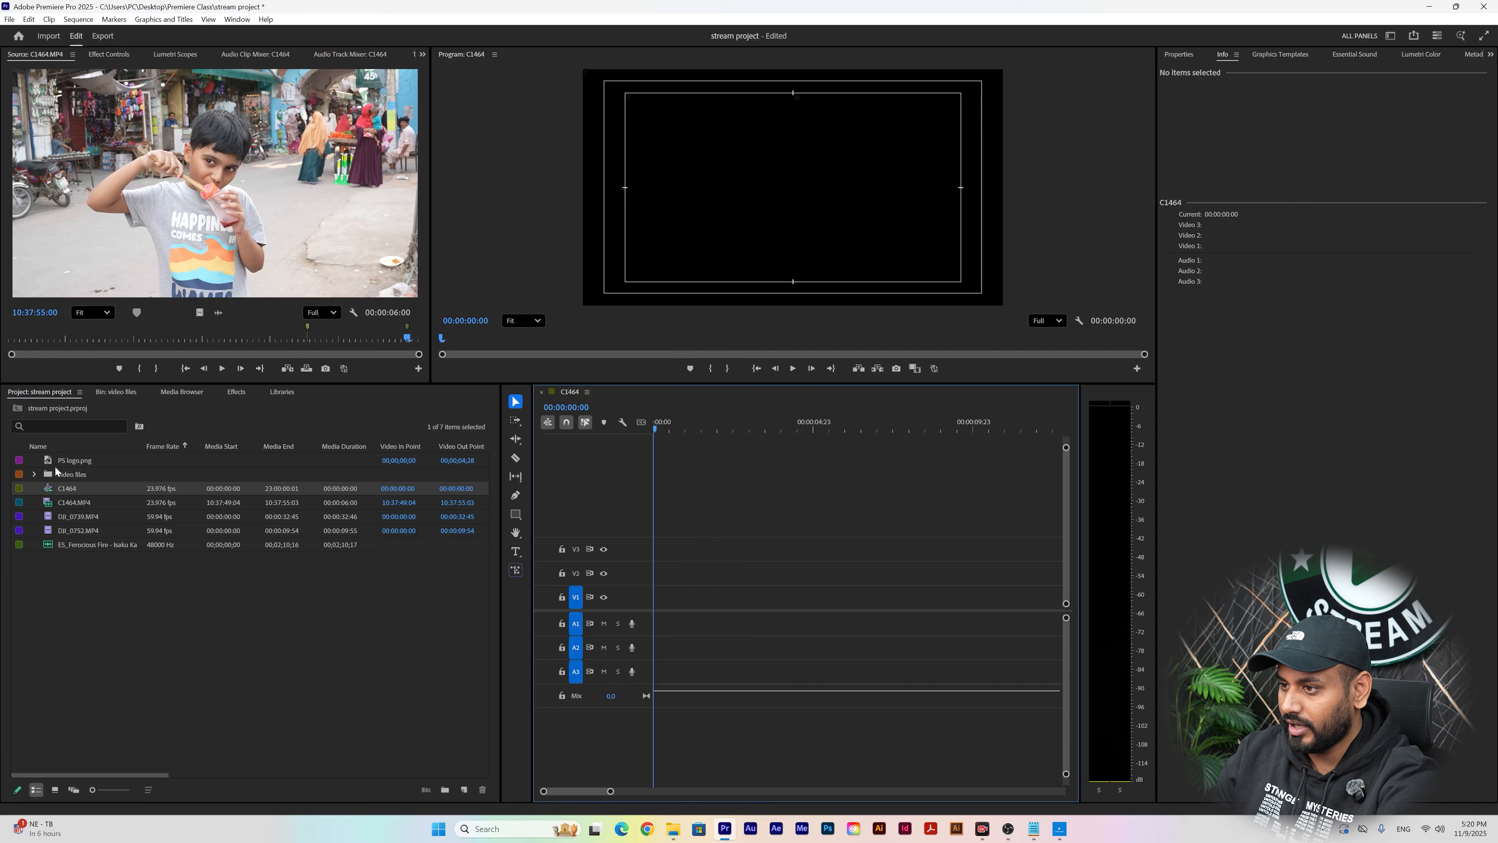
{"action": "left_click", "coordinate": [107, 548]}
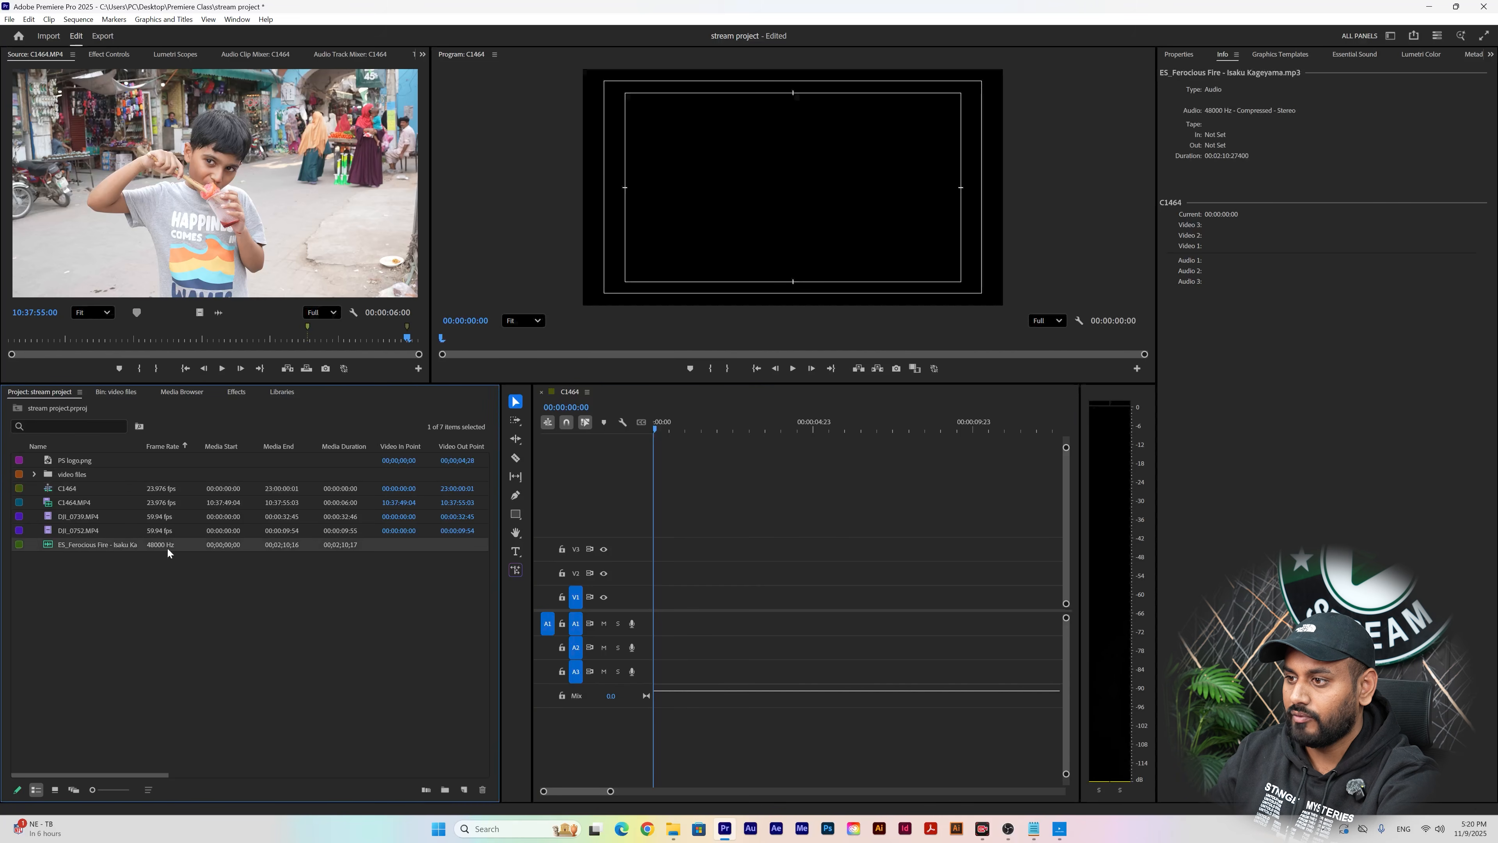
{"action": "key", "text": "Delete"}
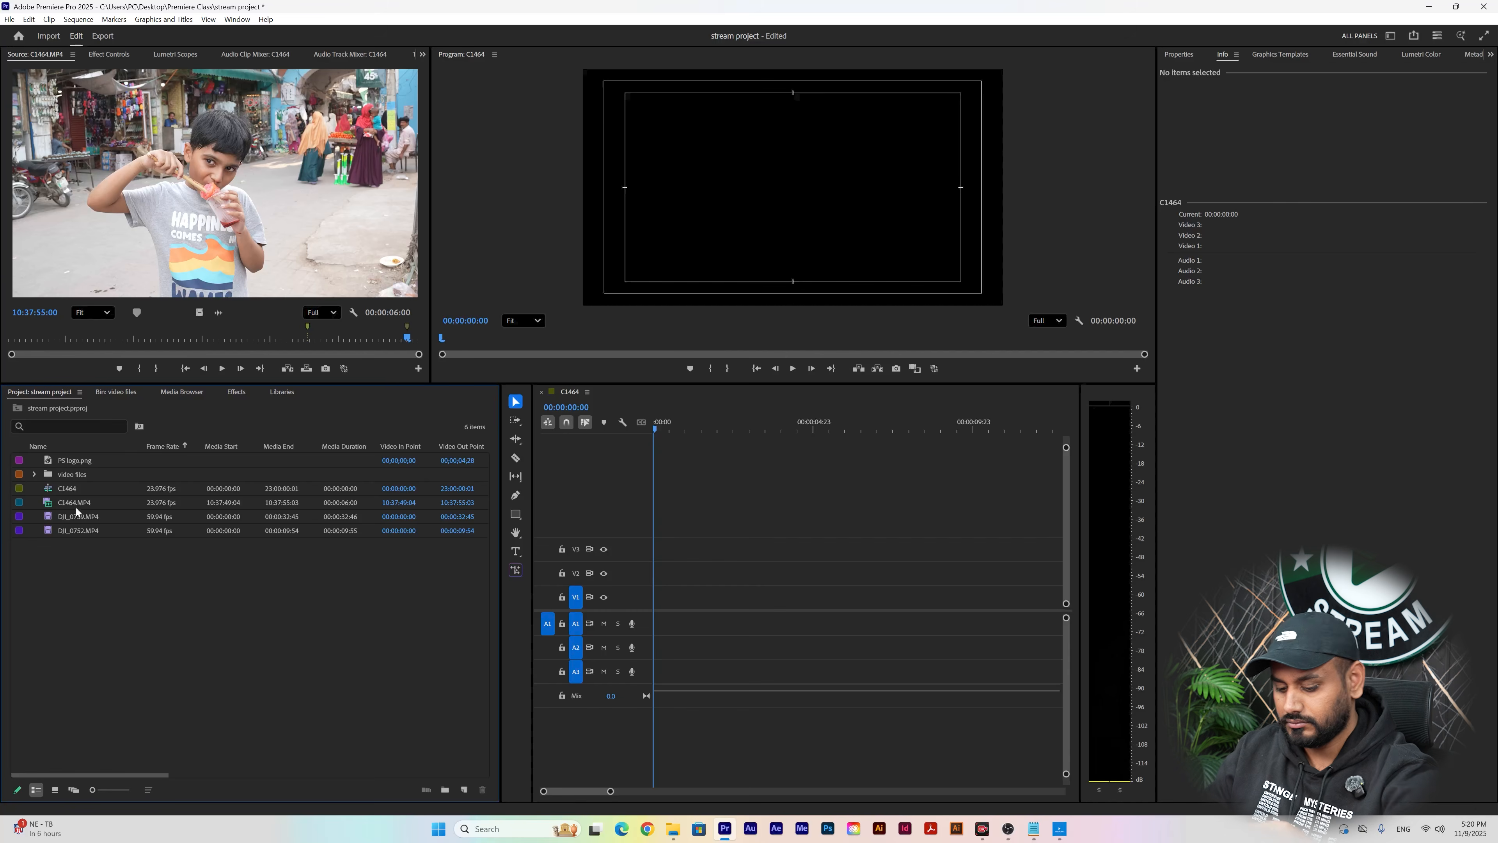
{"action": "key", "text": "ctrl+z"}
{"action": "left_click", "coordinate": [144, 599]}
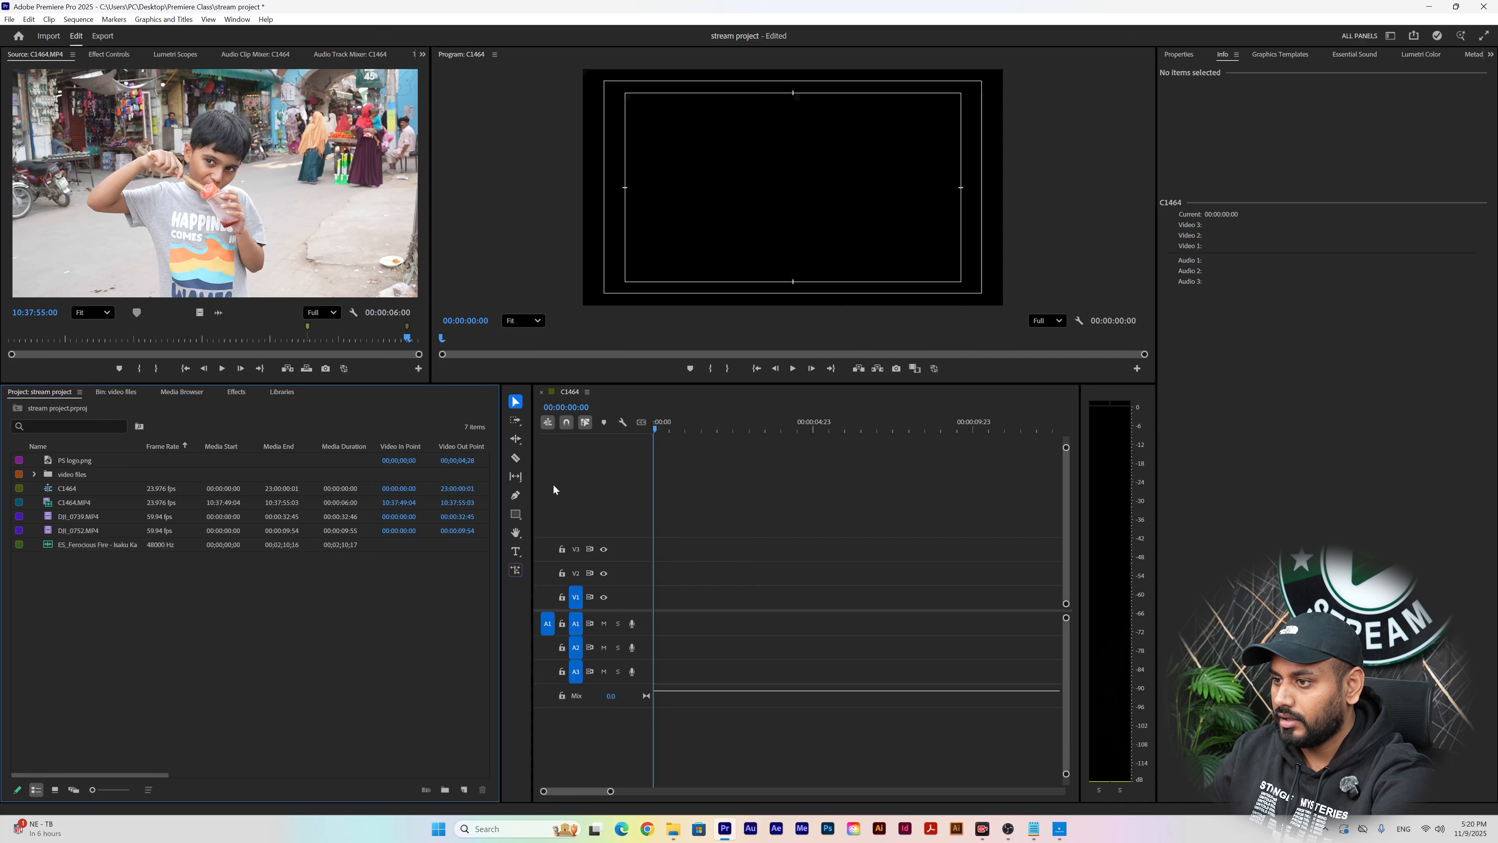
- Delete the C1464 sequence from the stream project
{"action": "left_click", "coordinate": [52, 490]}
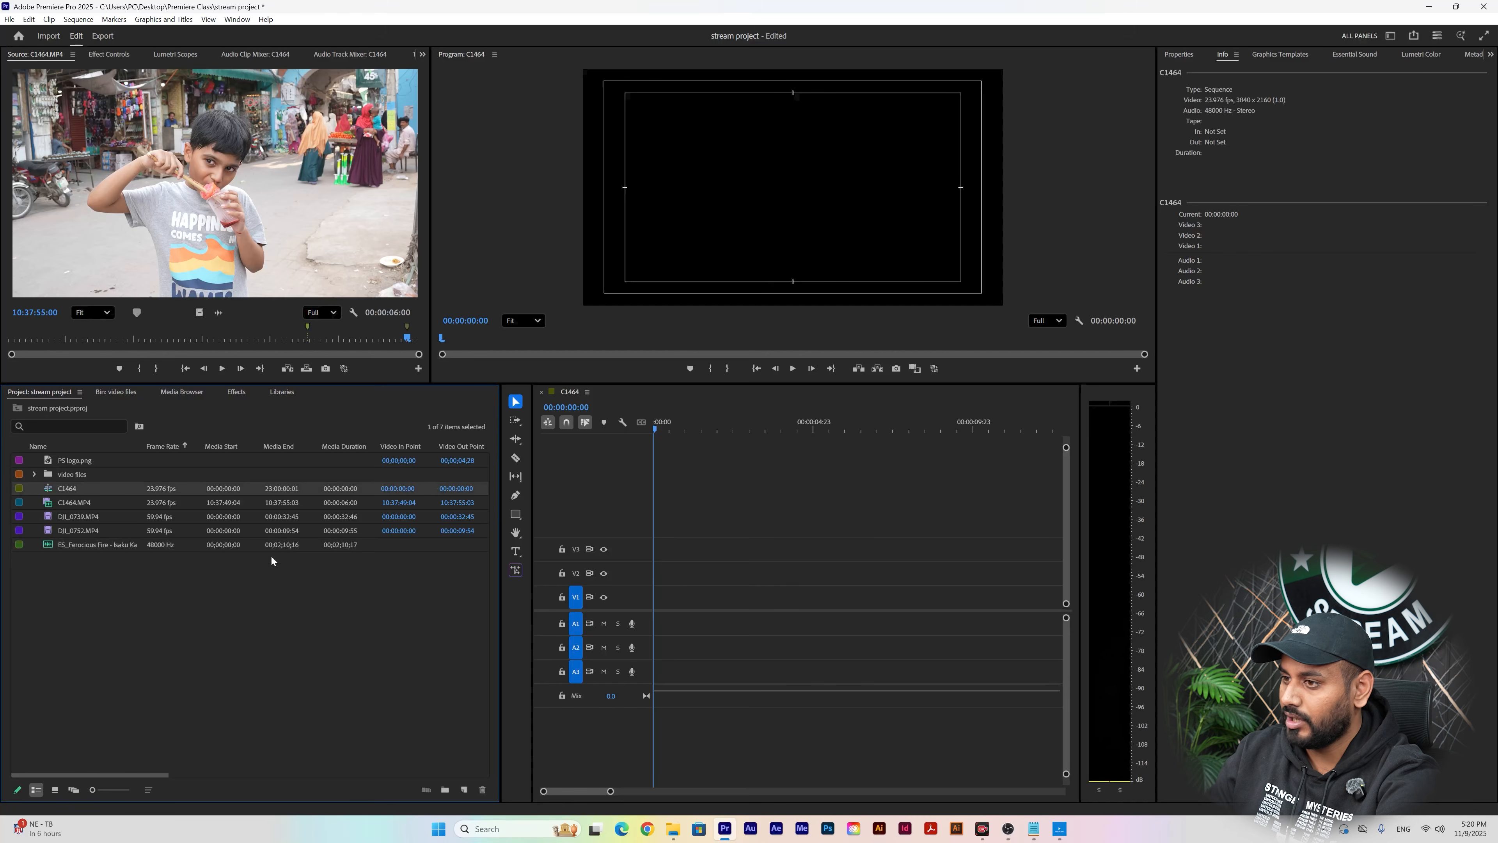
{"action": "key", "text": "Delete"}
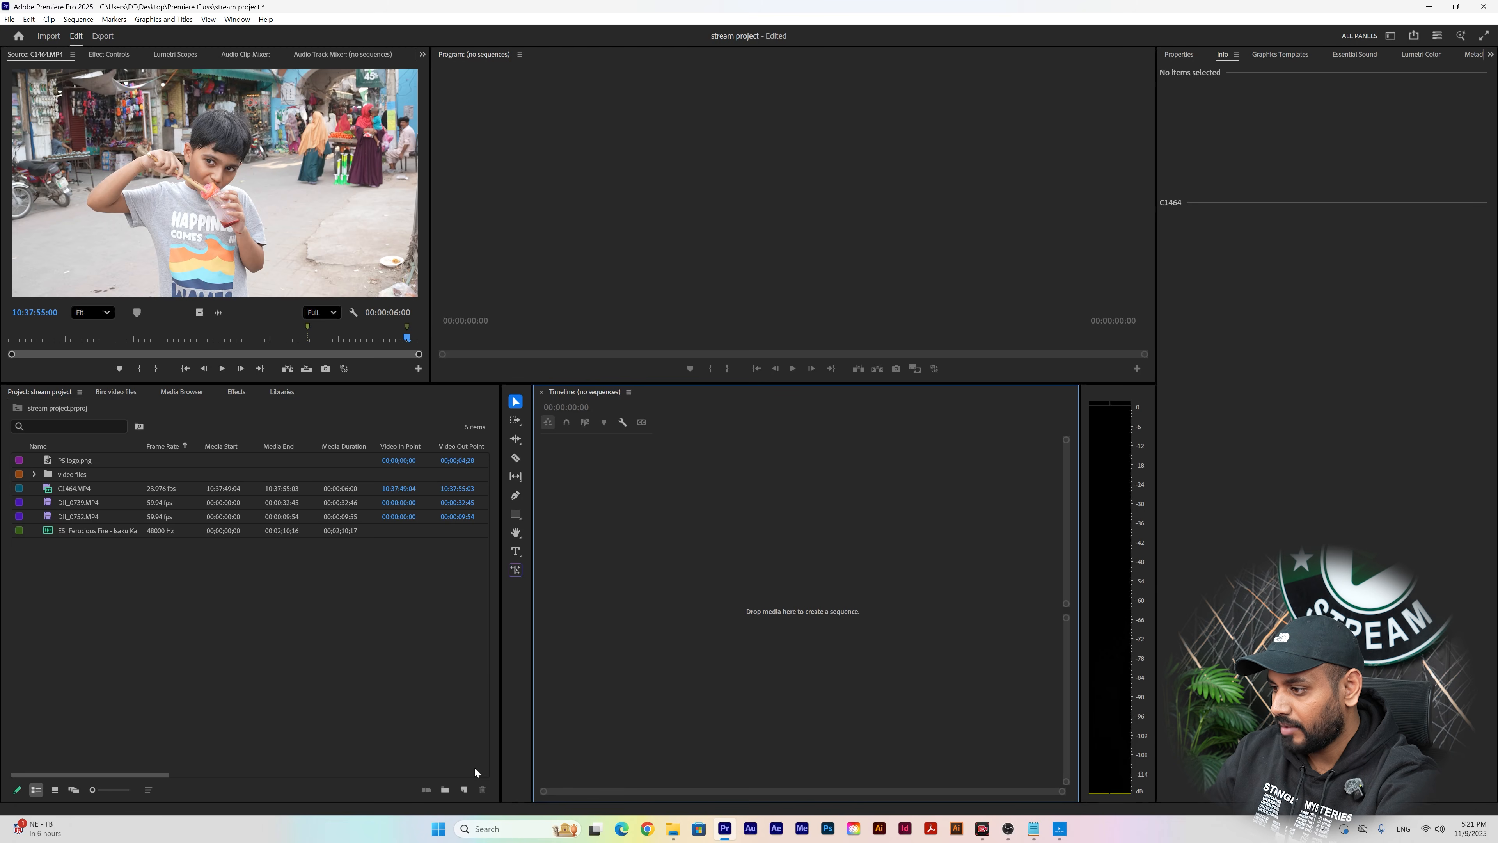
- Look through the sequence presets and settings, and create a new sequence with the default name from the custom preset 1080 INTO 4K
{"action": "left_click", "coordinate": [464, 790]}
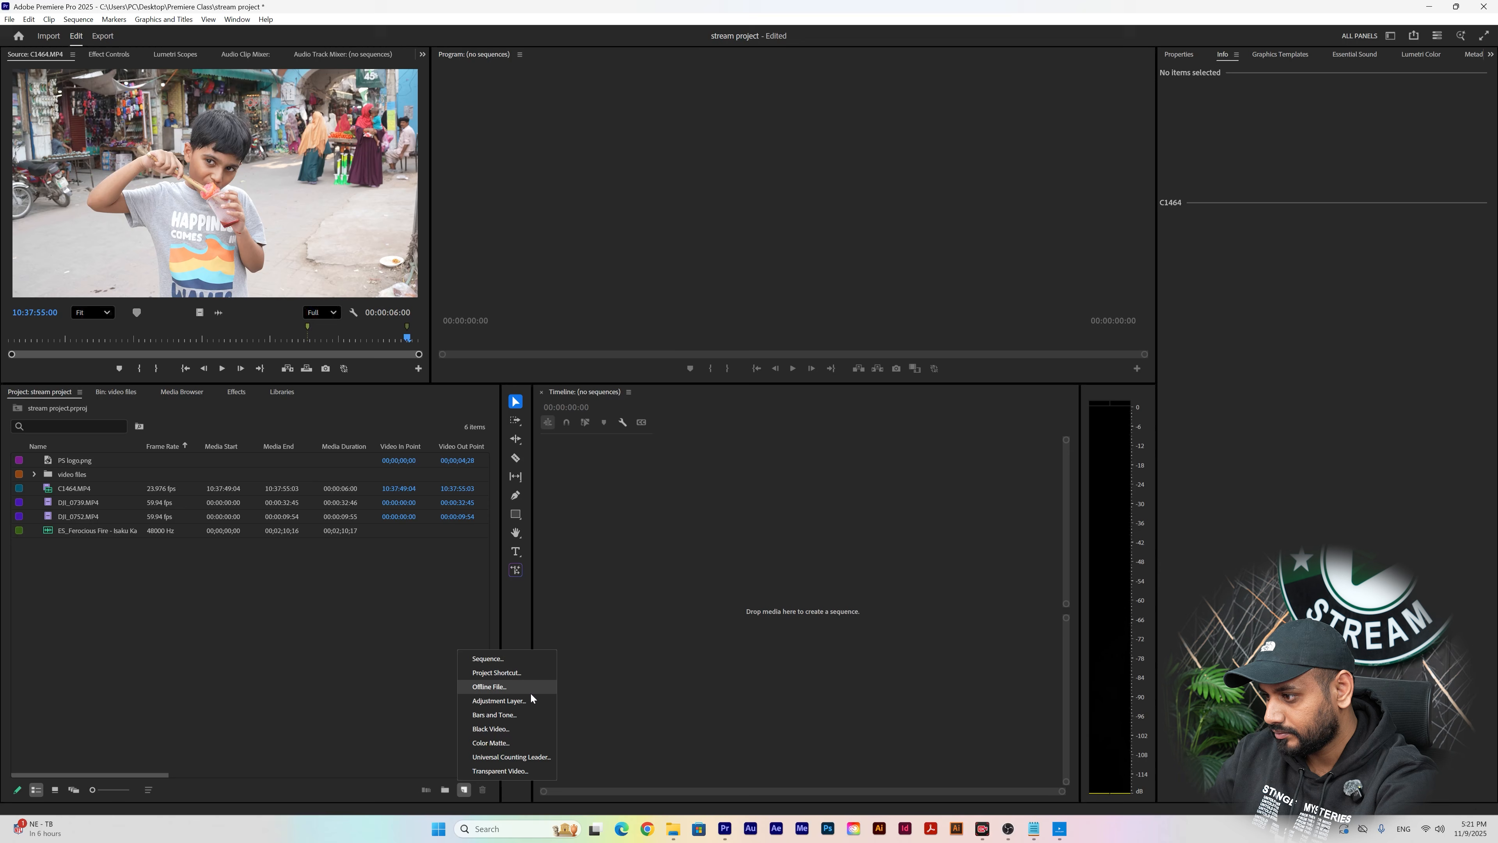
{"action": "left_click", "coordinate": [522, 658]}
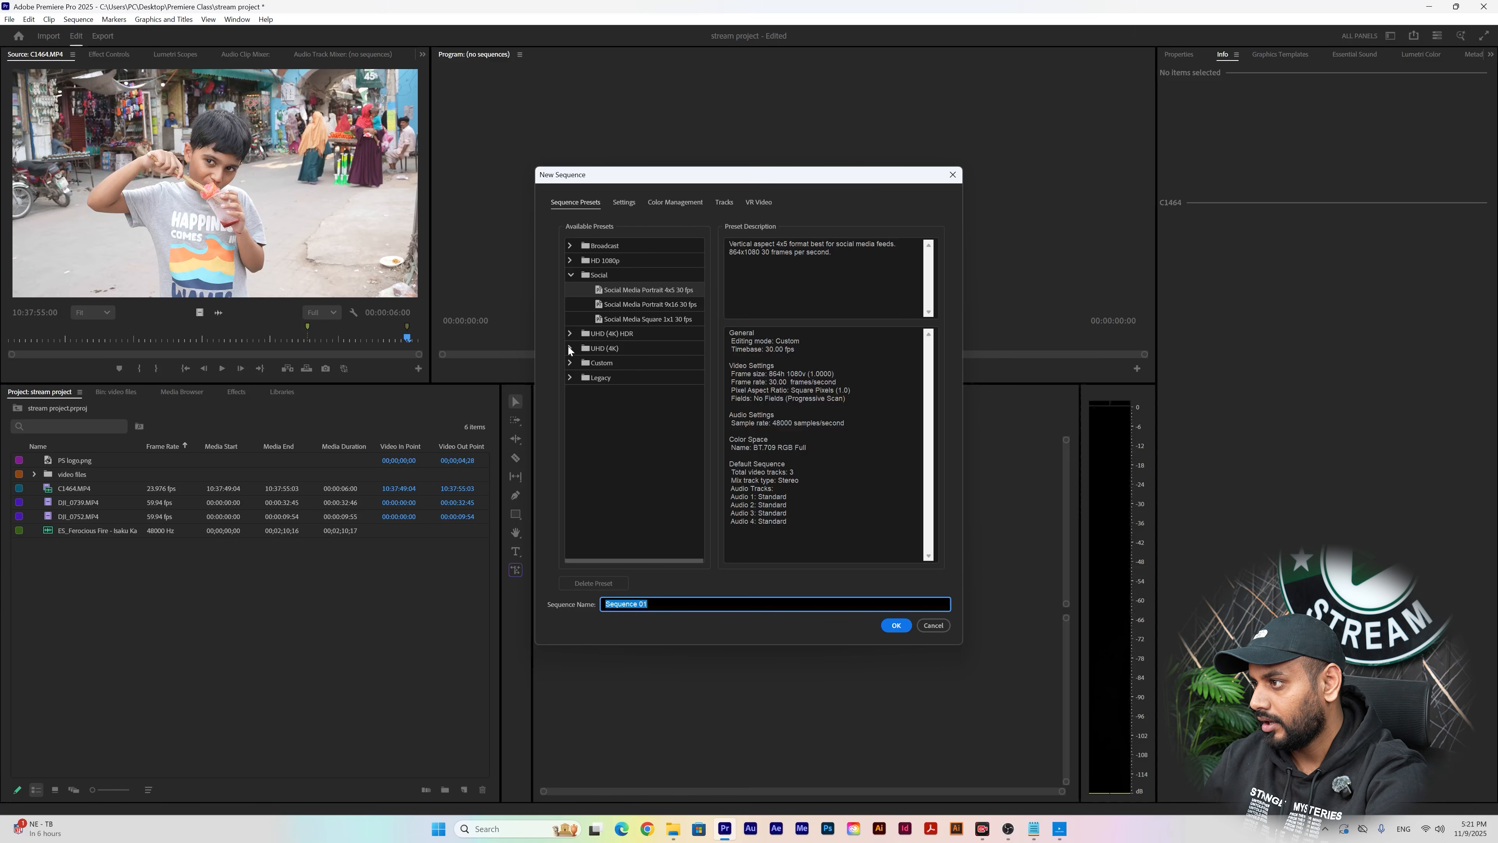
{"action": "left_click", "coordinate": [569, 260]}
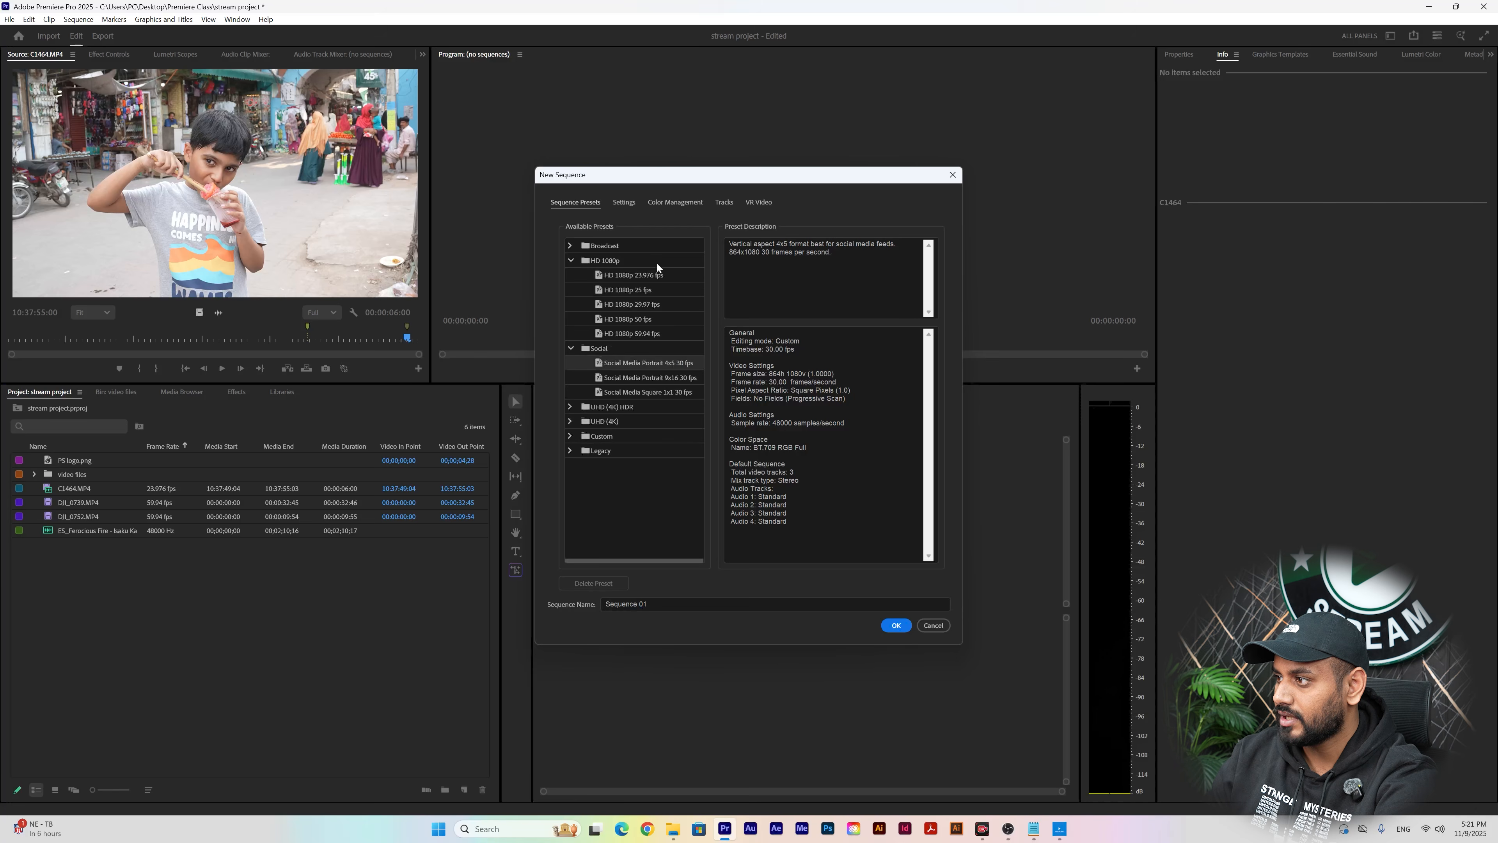
{"action": "left_click", "coordinate": [570, 436]}
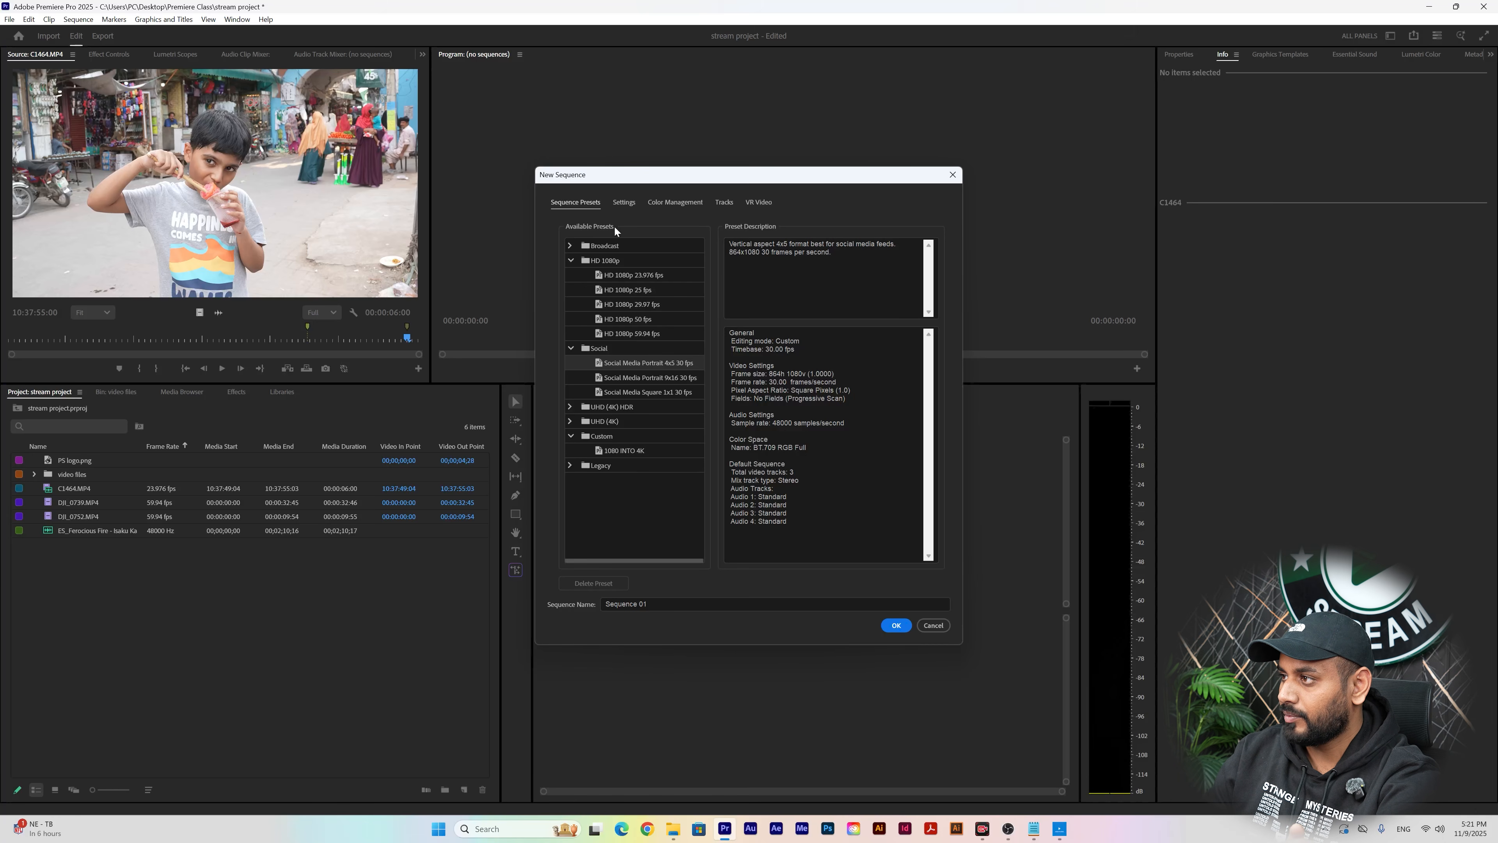
{"action": "left_click", "coordinate": [618, 204]}
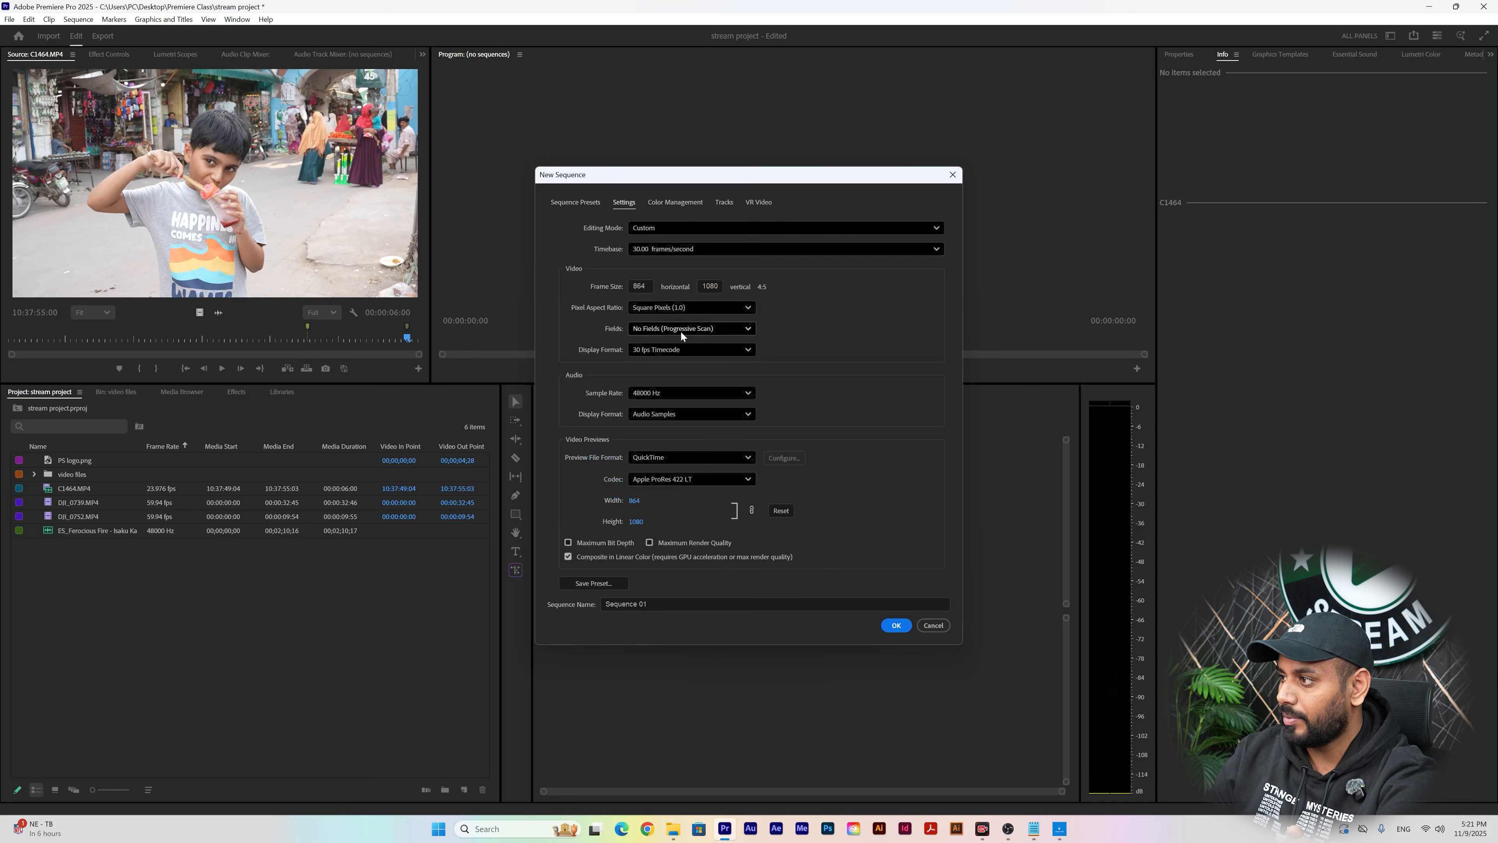
{"action": "left_click", "coordinate": [643, 604]}
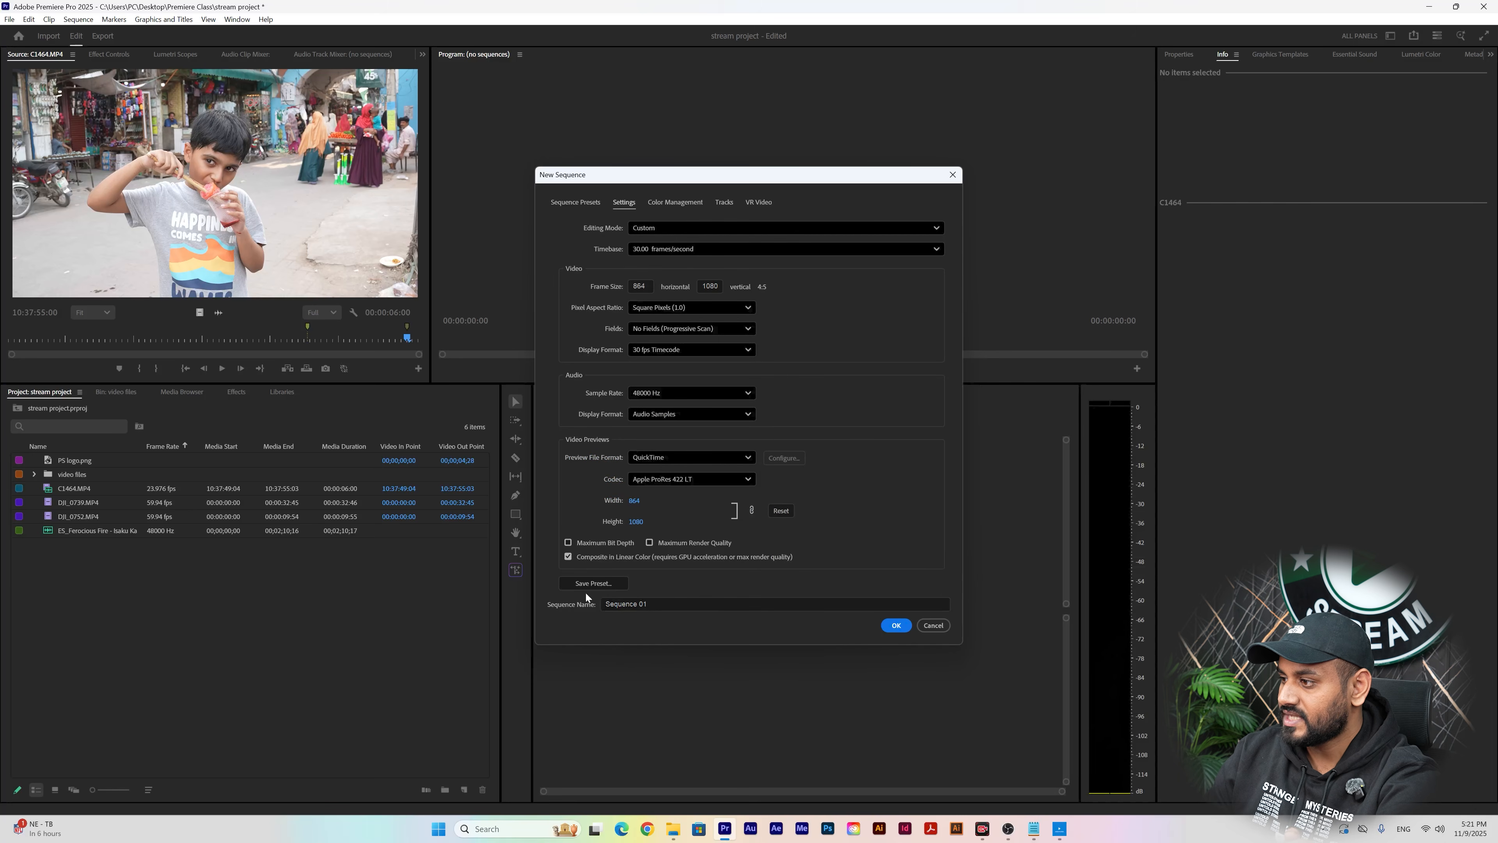
{"action": "left_click", "coordinate": [581, 203]}
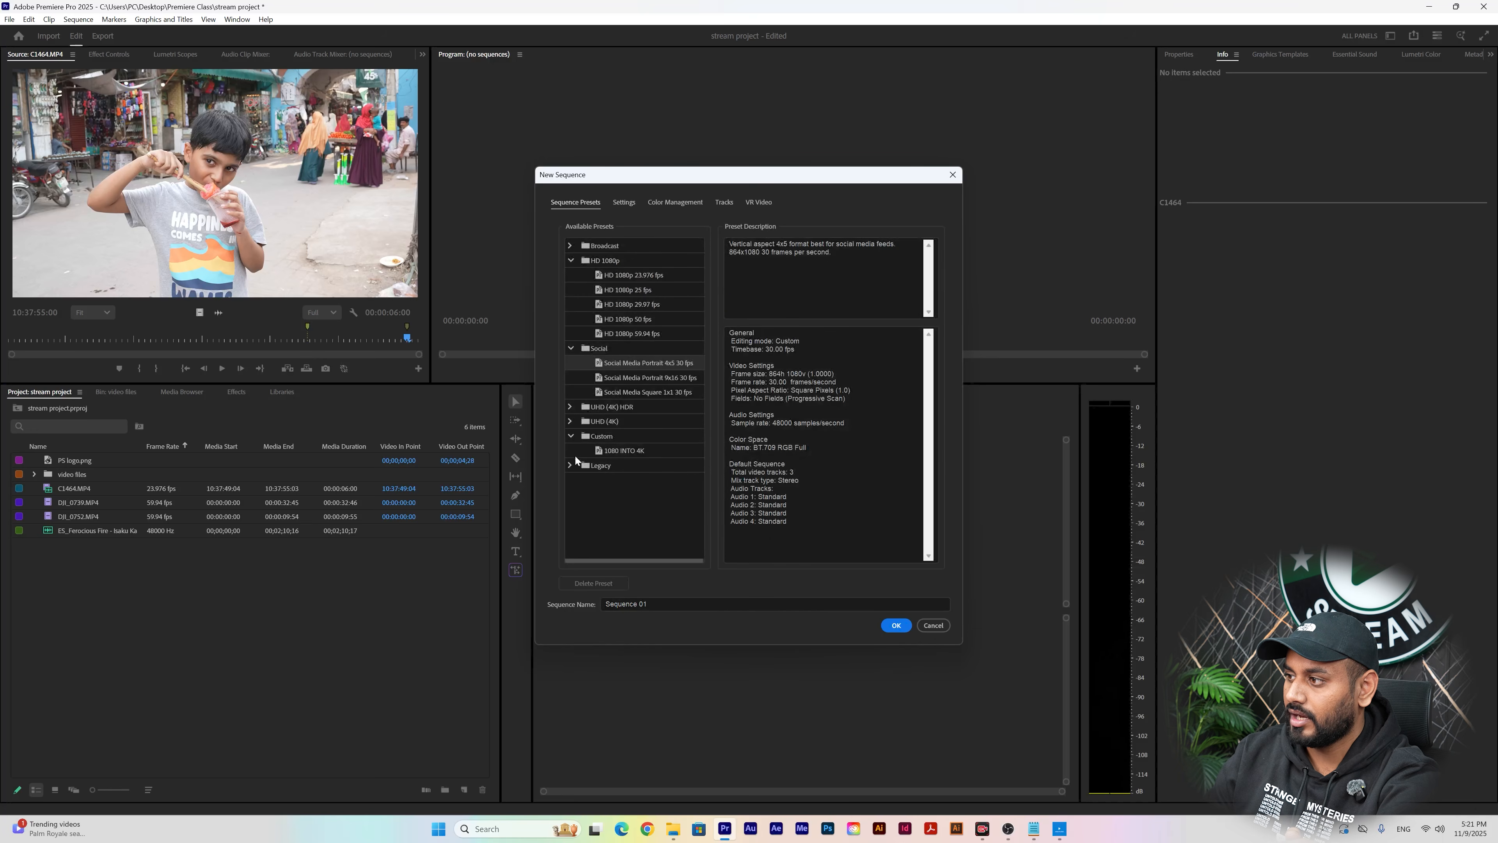
{"action": "left_click", "coordinate": [618, 450]}
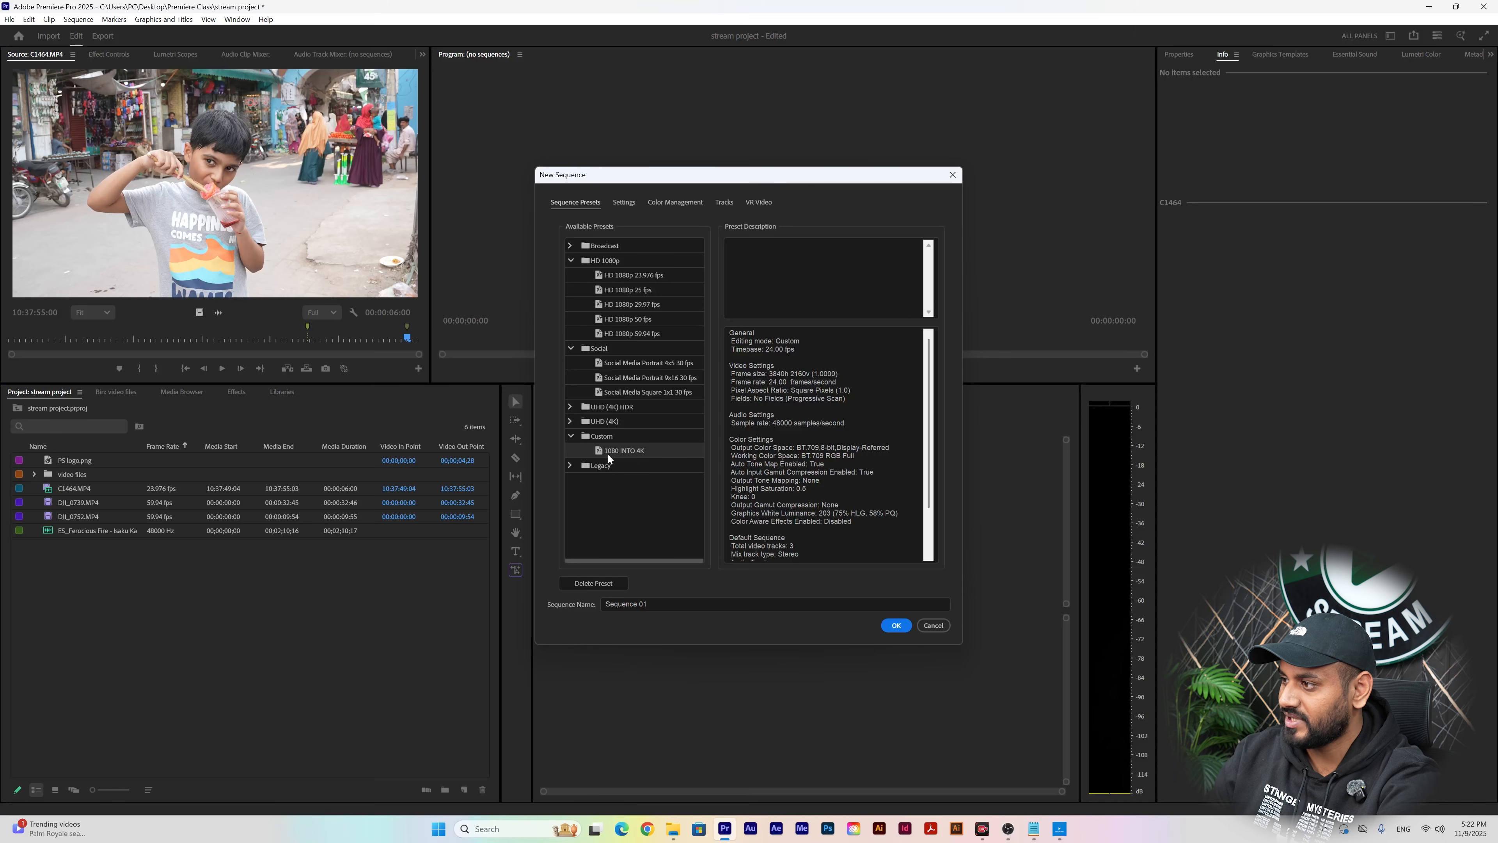
{"action": "left_click", "coordinate": [891, 626]}
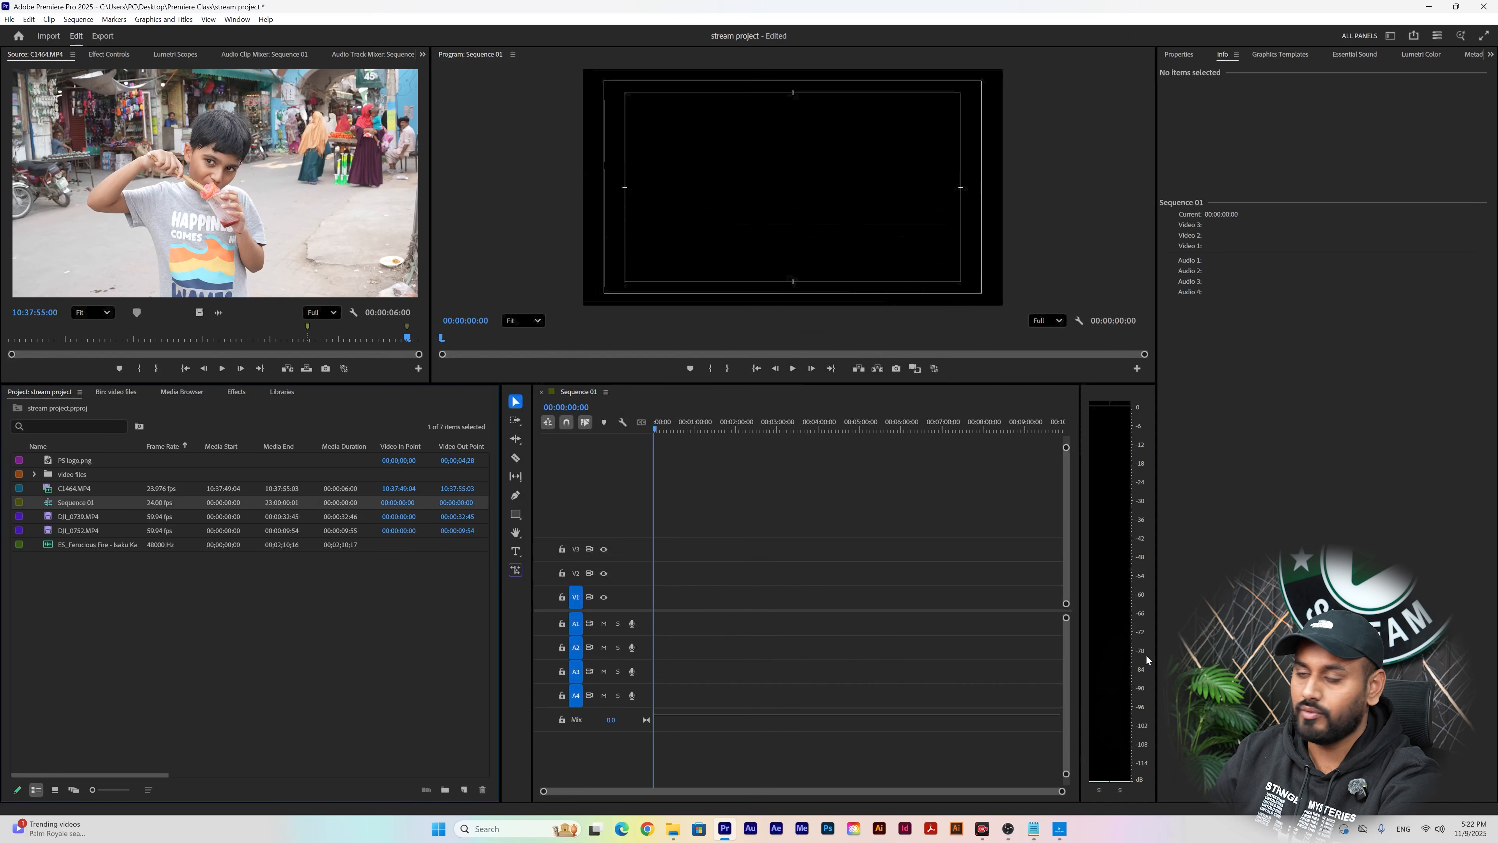
- Widen the Timeline and Program Monitor by narrowing the audio meters and the Info panel, and make the two monitors taller
{"action": "left_click", "coordinate": [752, 792]}
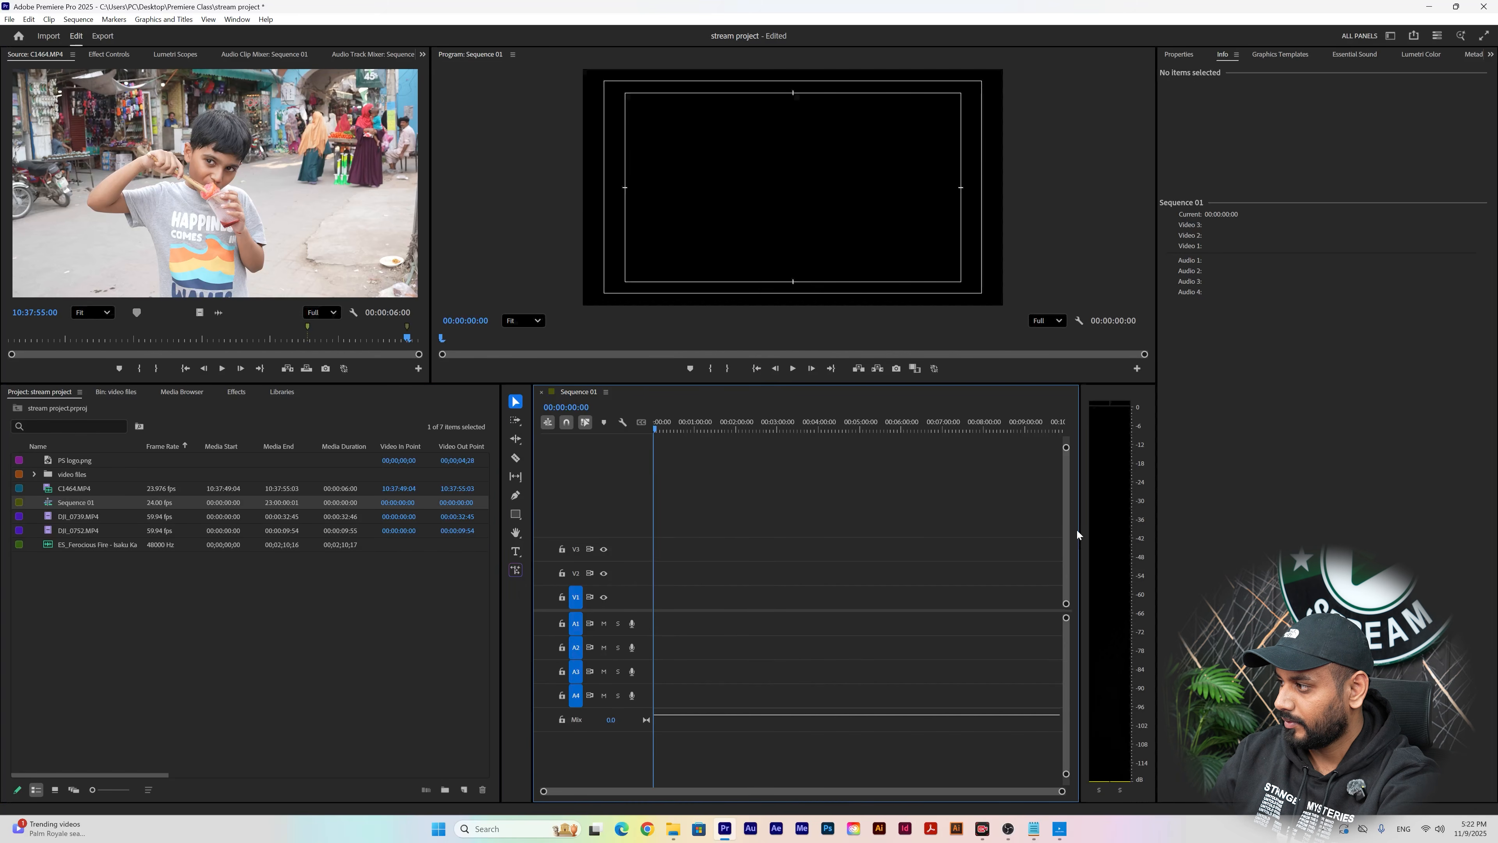
{"action": "left_click_drag", "start_coordinate": [1078, 383], "coordinate": [1086, 373]}
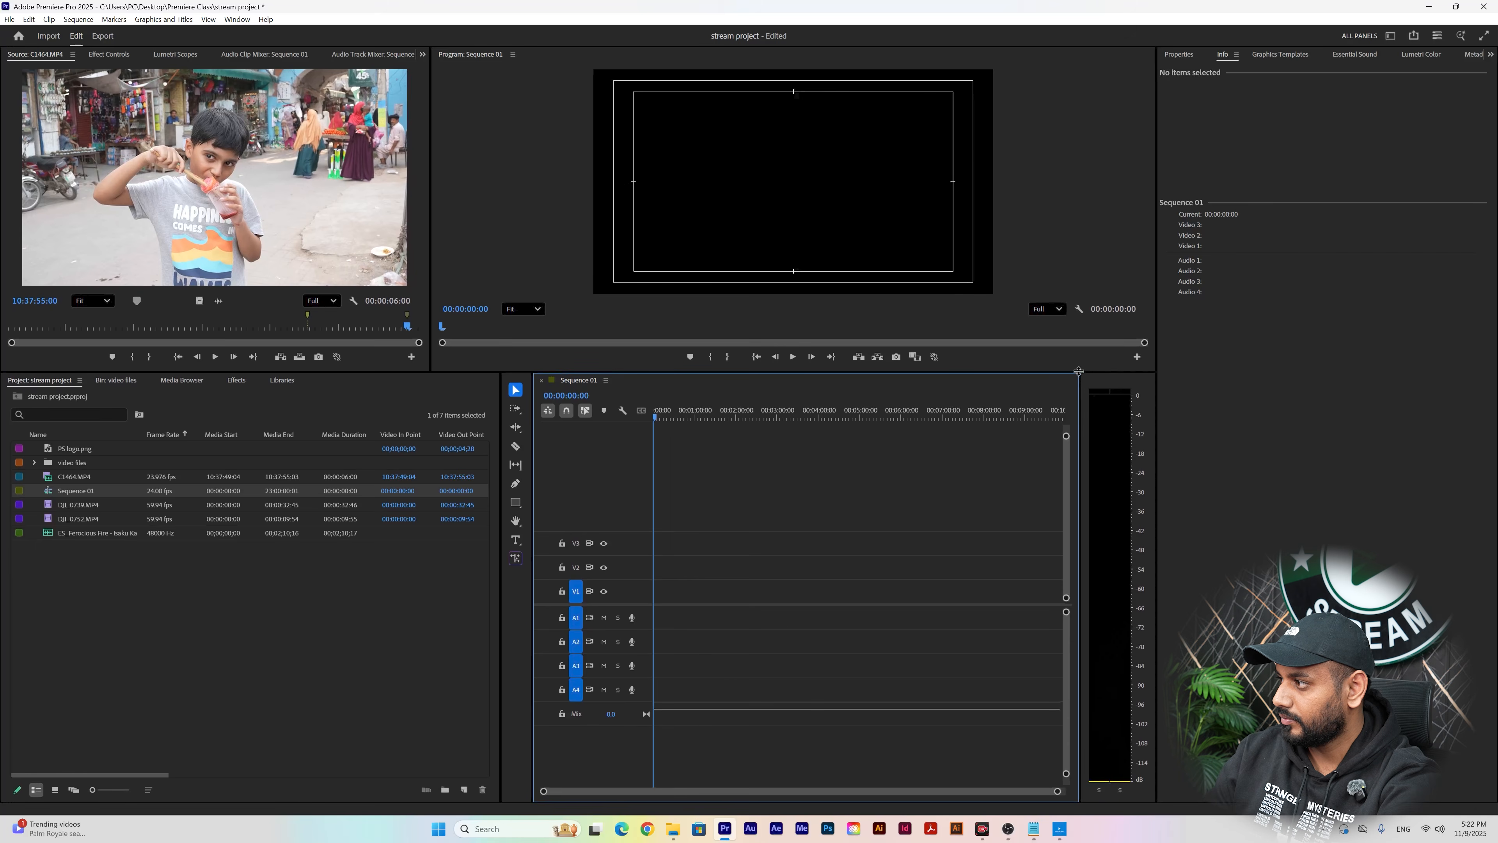
{"action": "left_click_drag", "start_coordinate": [1081, 372], "coordinate": [1342, 384]}
{"action": "left_click_drag", "start_coordinate": [1156, 312], "coordinate": [1396, 310]}
{"action": "left_click_drag", "start_coordinate": [1125, 384], "coordinate": [1351, 502]}
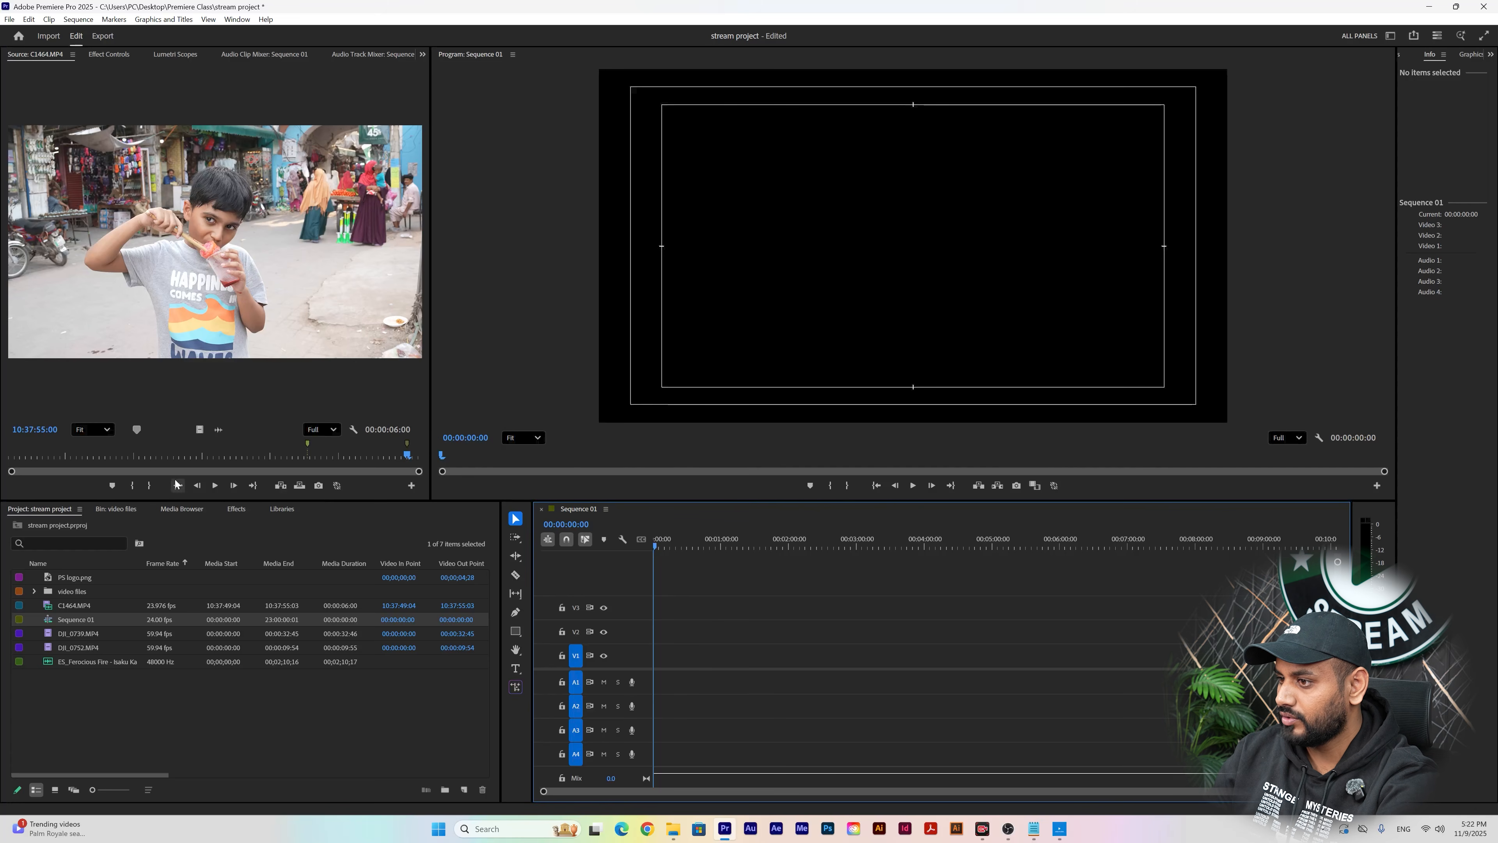
- Play the C1464 source clip and park its playhead at 10:37:51:19
{"action": "left_click", "coordinate": [218, 488]}
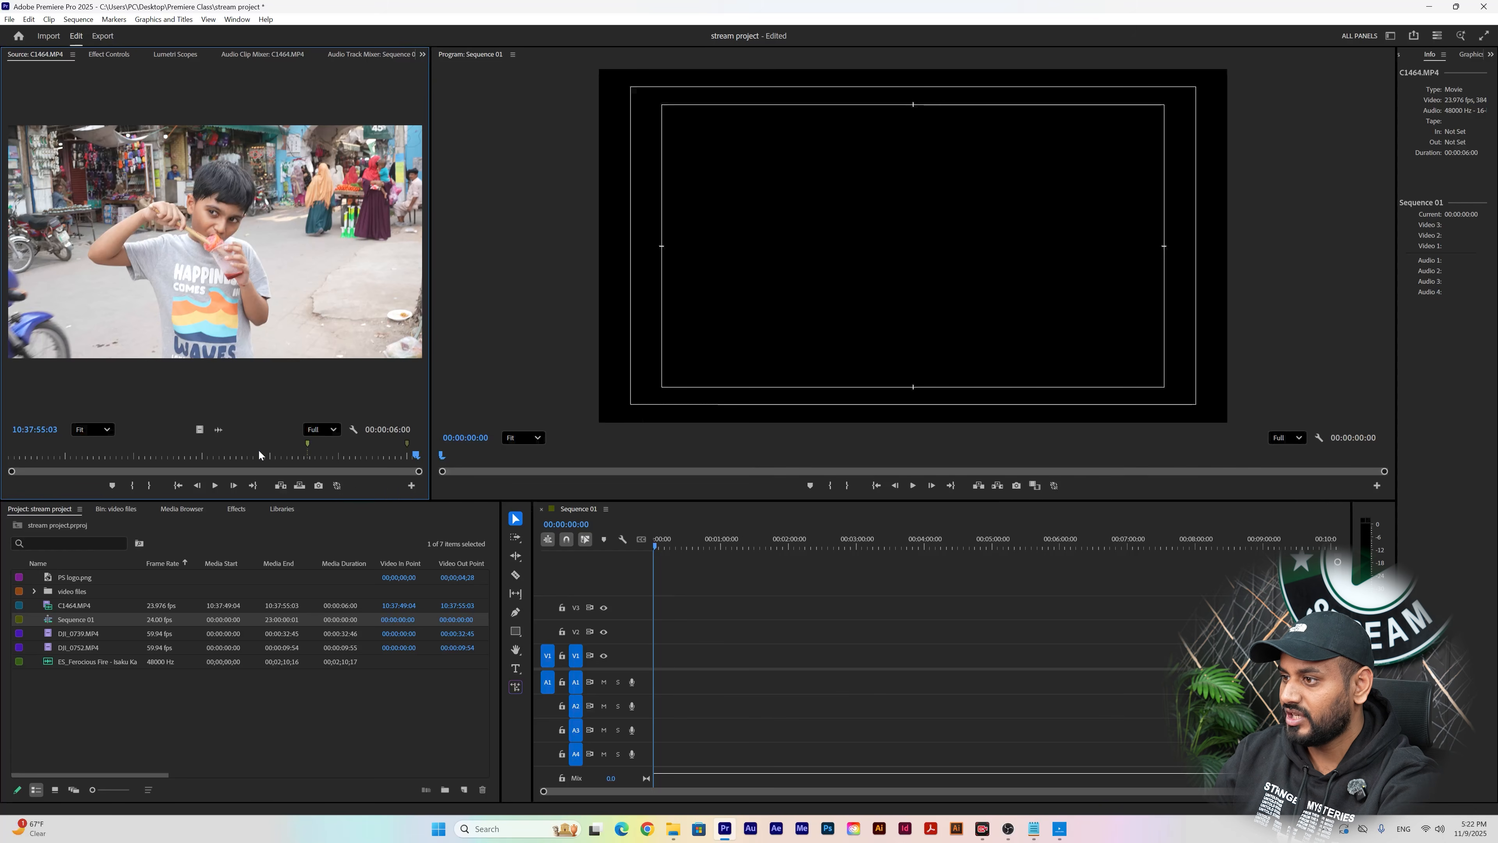
{"action": "left_click", "coordinate": [217, 455]}
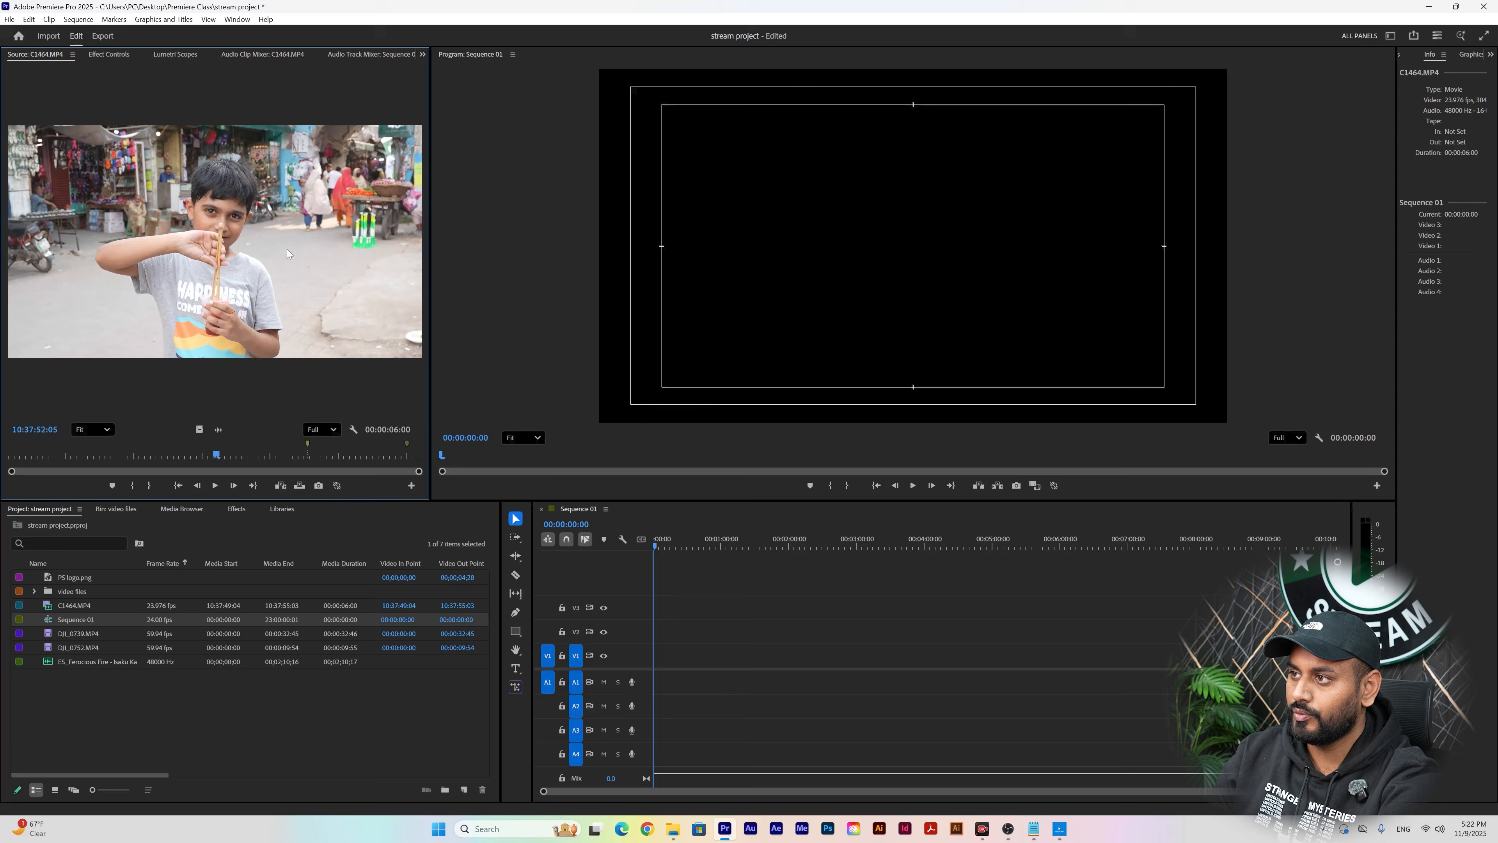
{"action": "mouse_move", "coordinate": [185, 456]}
{"action": "left_mouse_down"}
{"action": "mouse_move", "coordinate": [111, 458]}
{"action": "mouse_move", "coordinate": [190, 466]}
{"action": "left_mouse_up"}
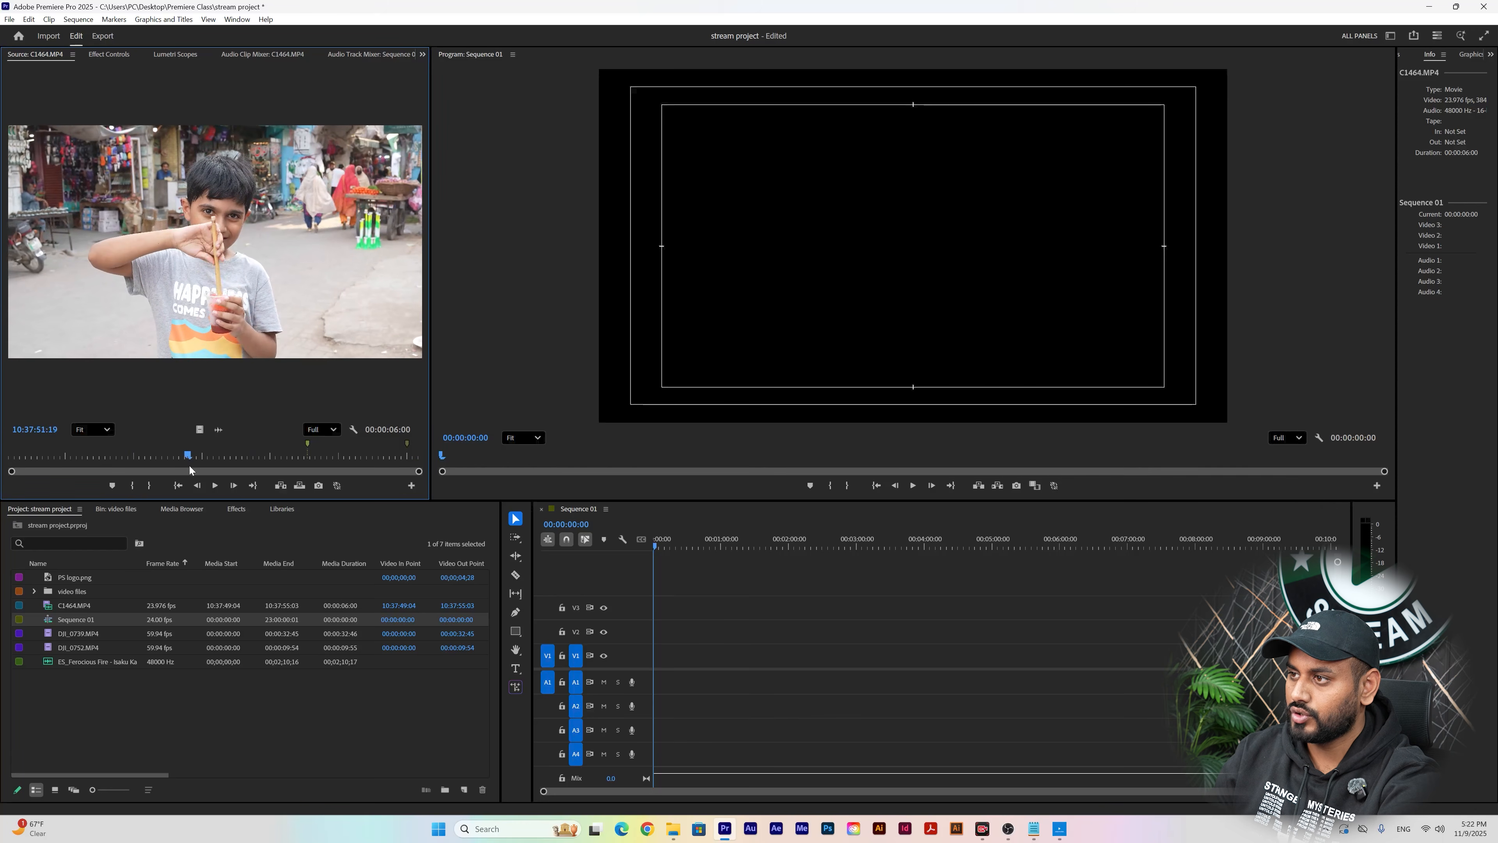
- Start exporting the current source frame with the name "screenshot of this file", review the image formats and keep JPEG
{"action": "left_click", "coordinate": [321, 489]}
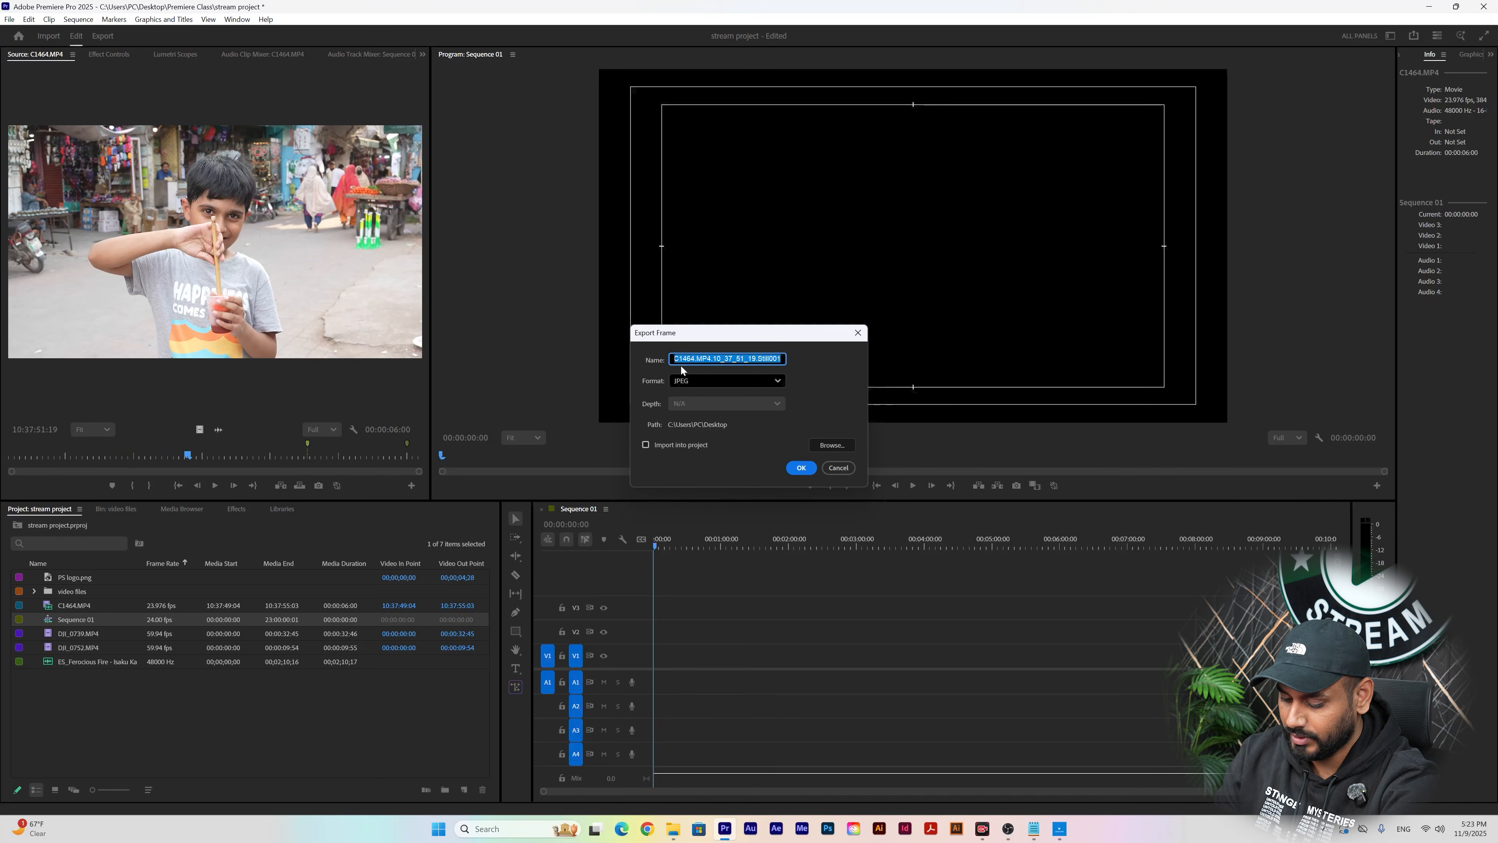
{"action": "type", "text": "screens"}
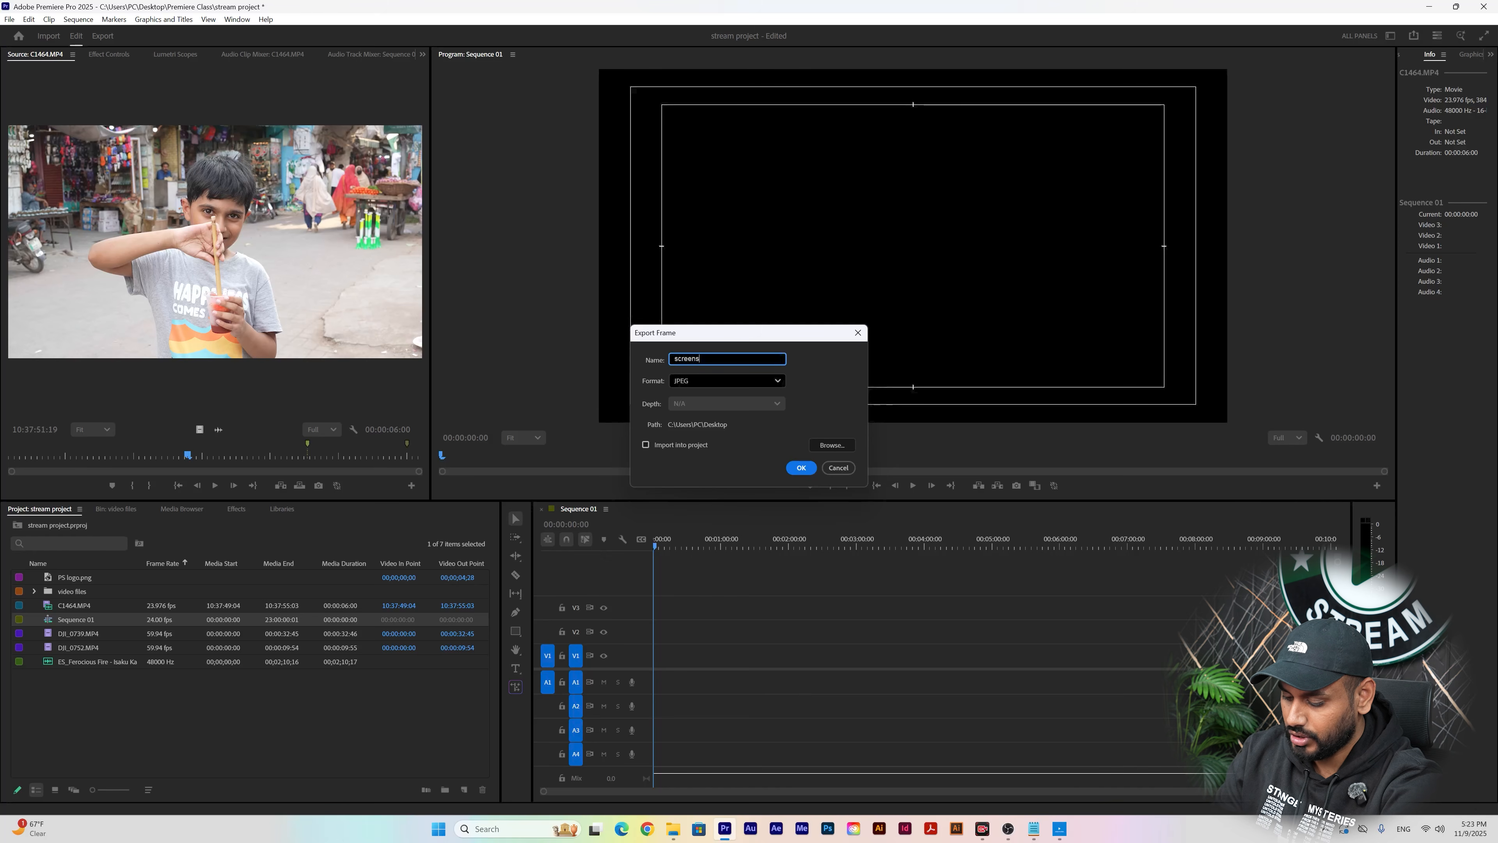
{"action": "type", "text": "hot of this file"}
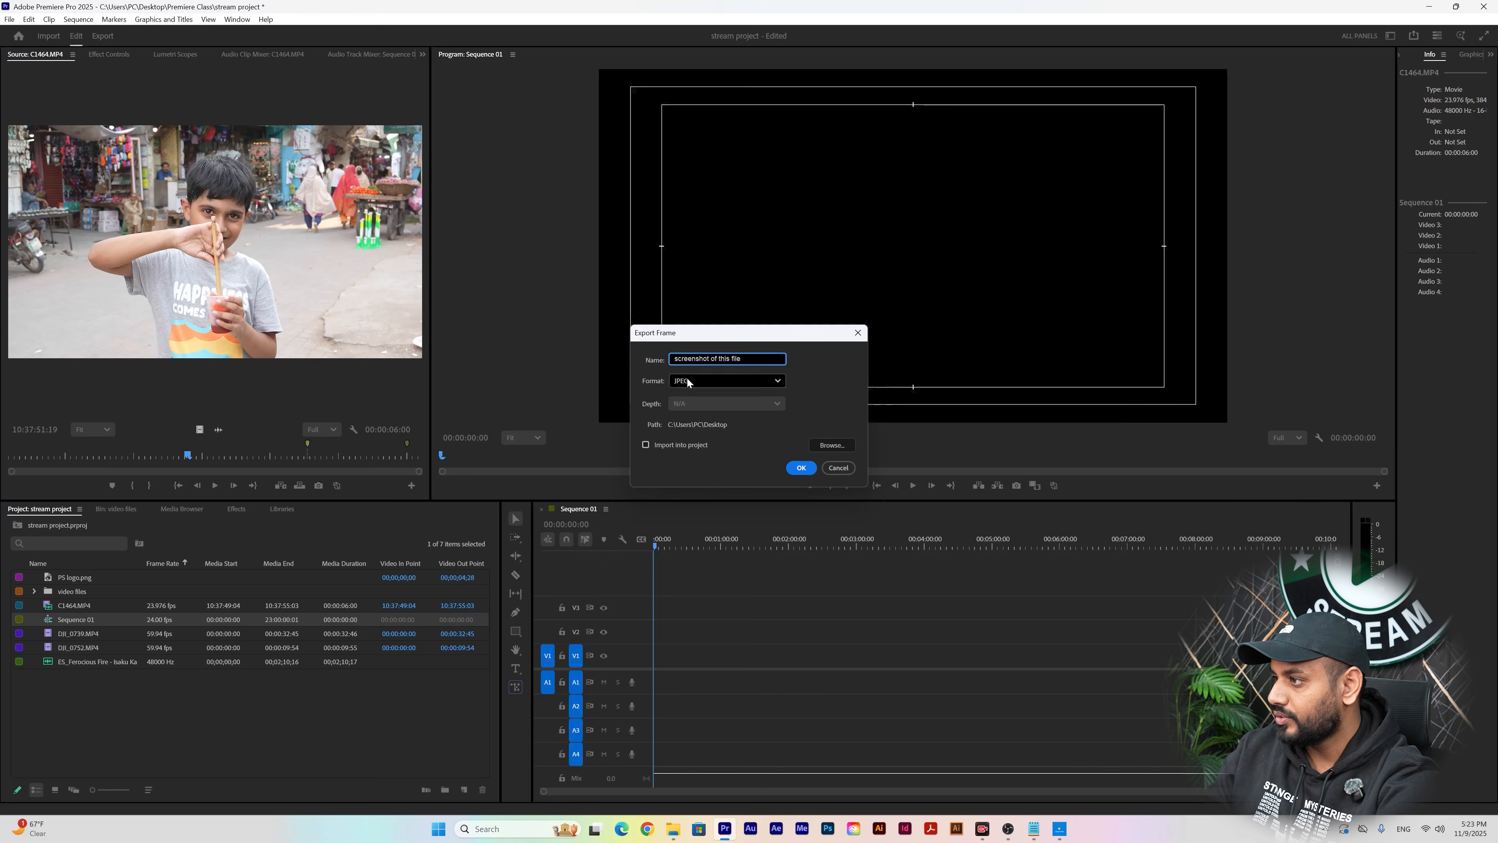
{"action": "left_click", "coordinate": [714, 379]}
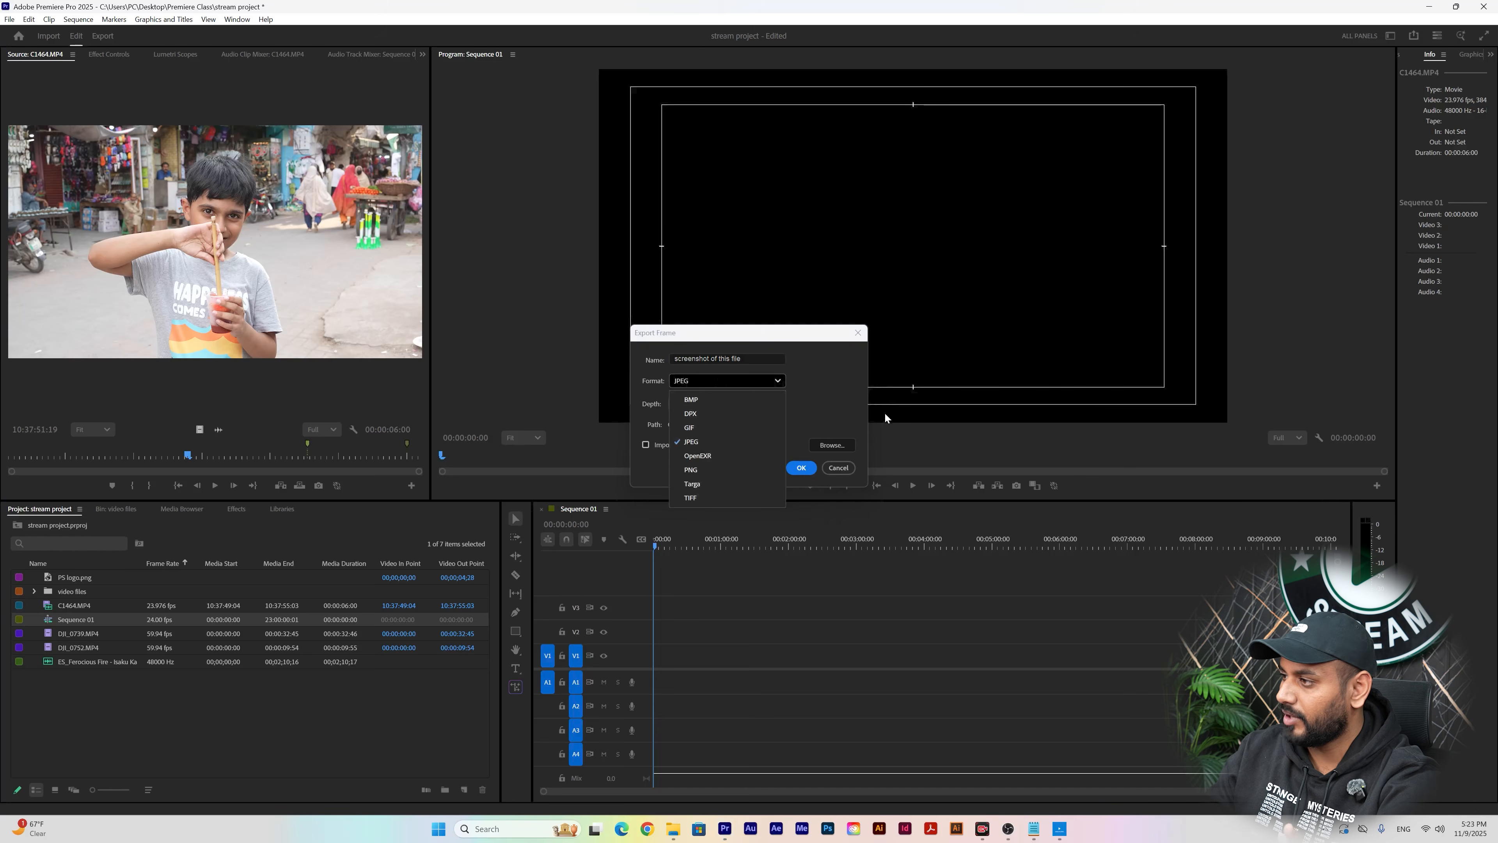
{"action": "left_click", "coordinate": [842, 394]}
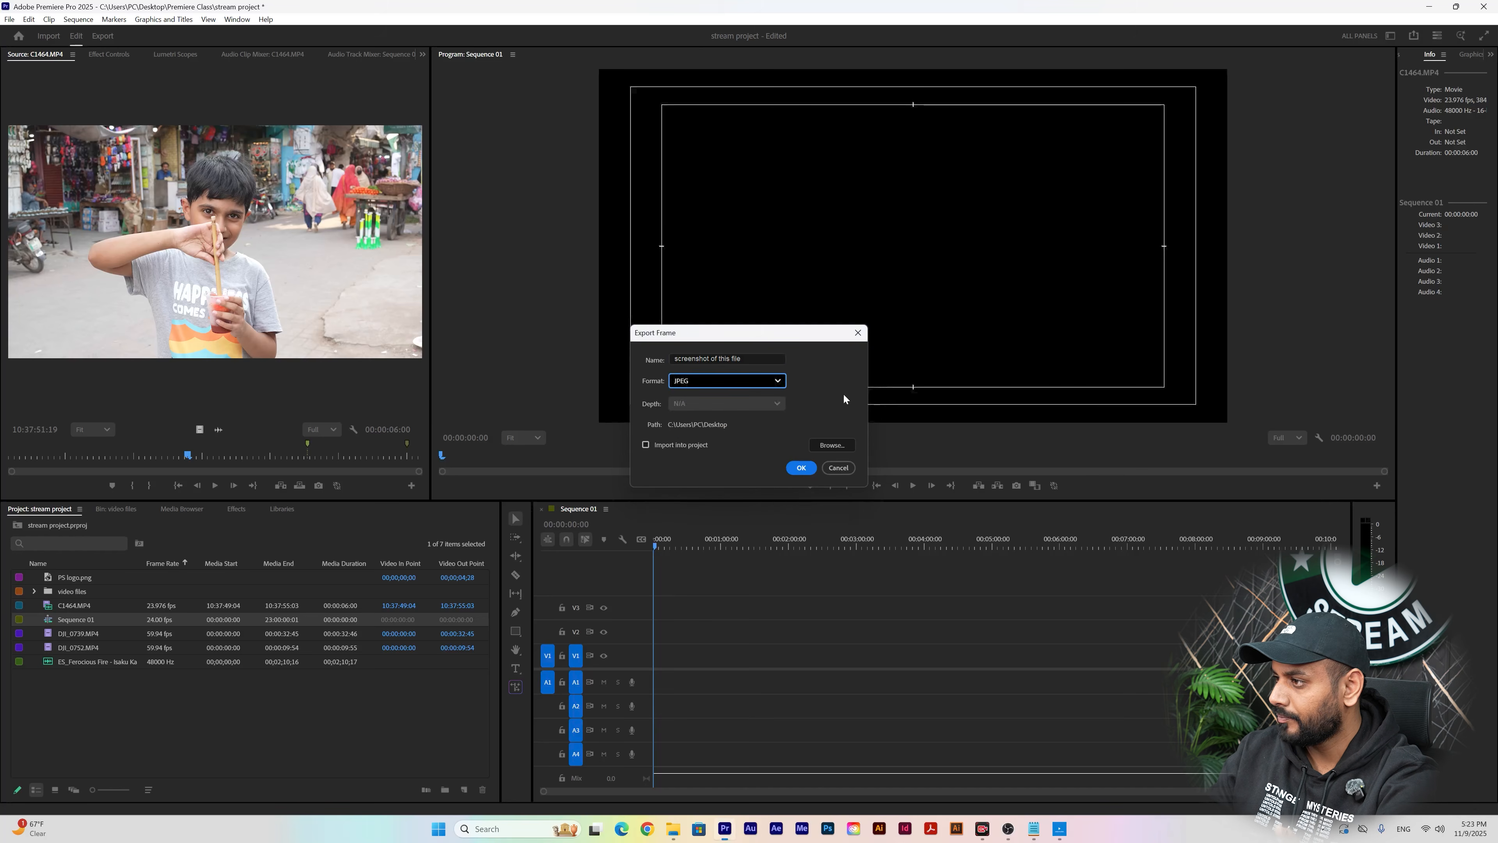
- Set the export path to the Premiere Class folder on the Desktop and export the frame
{"action": "left_click", "coordinate": [832, 447]}
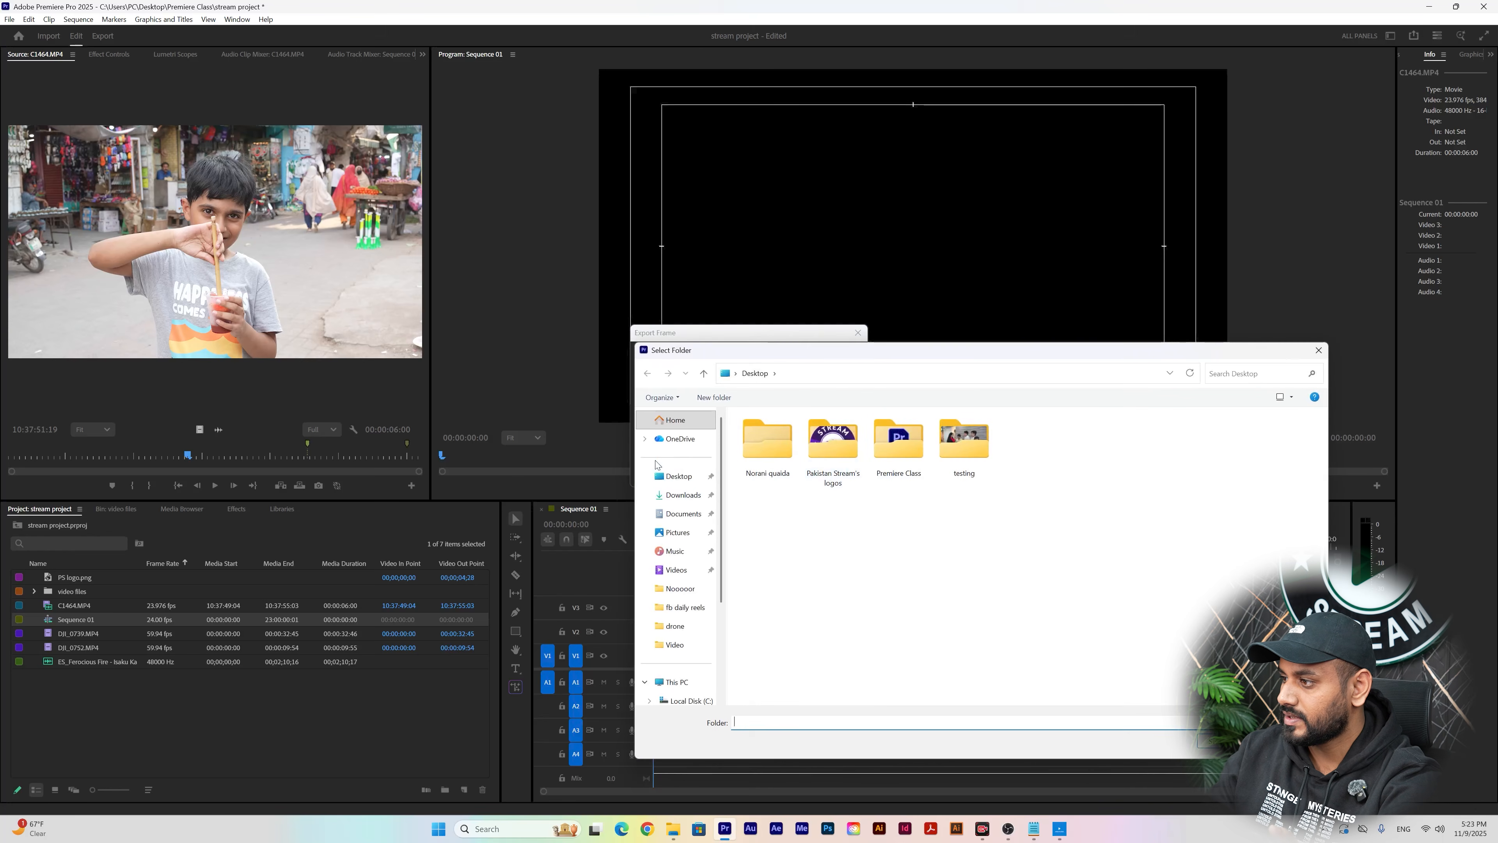
{"action": "left_click", "coordinate": [675, 483]}
{"action": "double_click", "coordinate": [895, 464]}
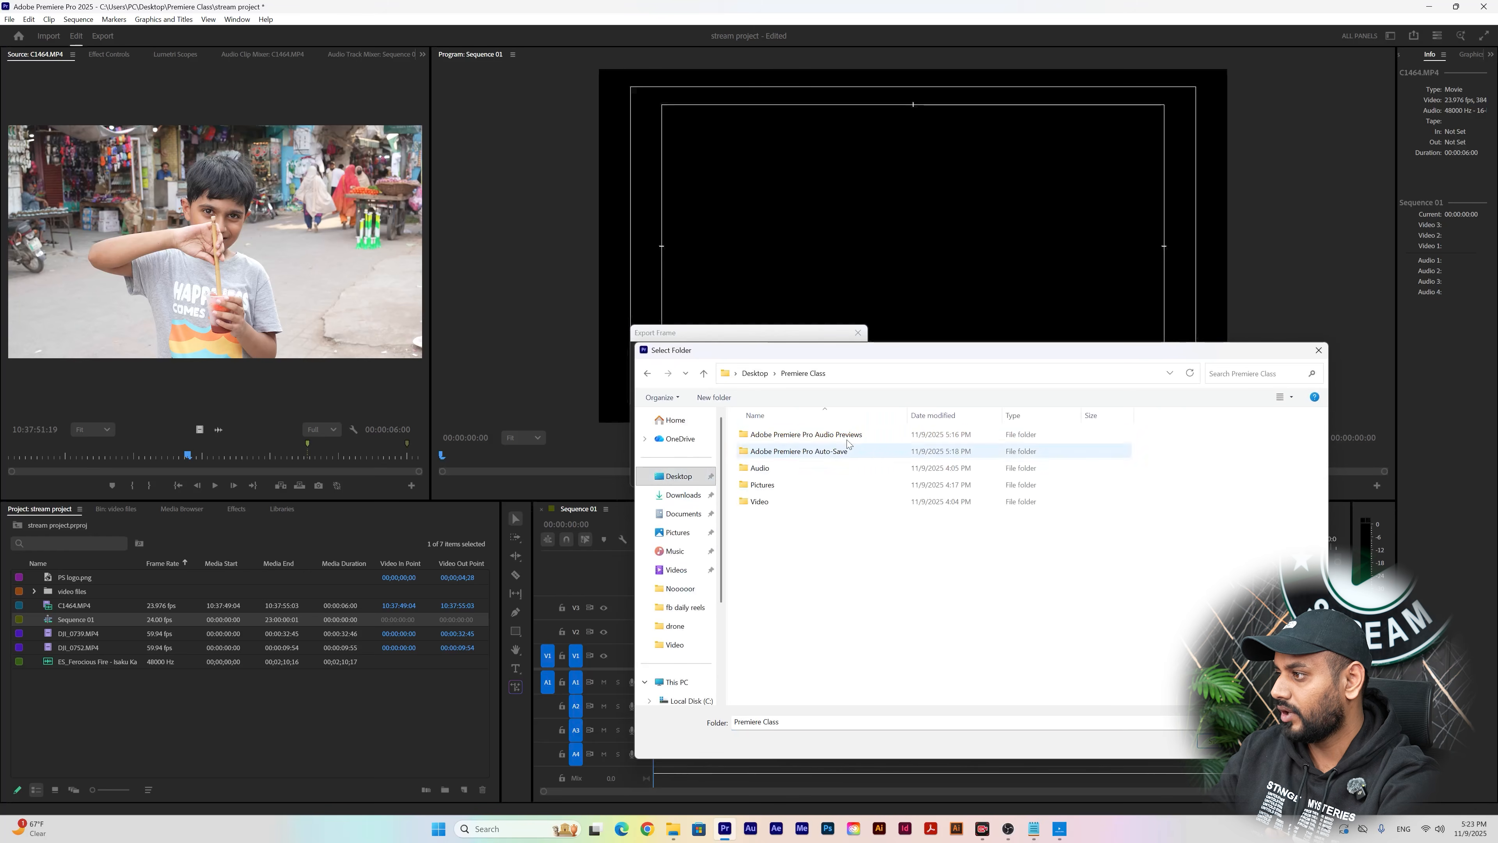
{"action": "left_click", "coordinate": [1238, 740]}
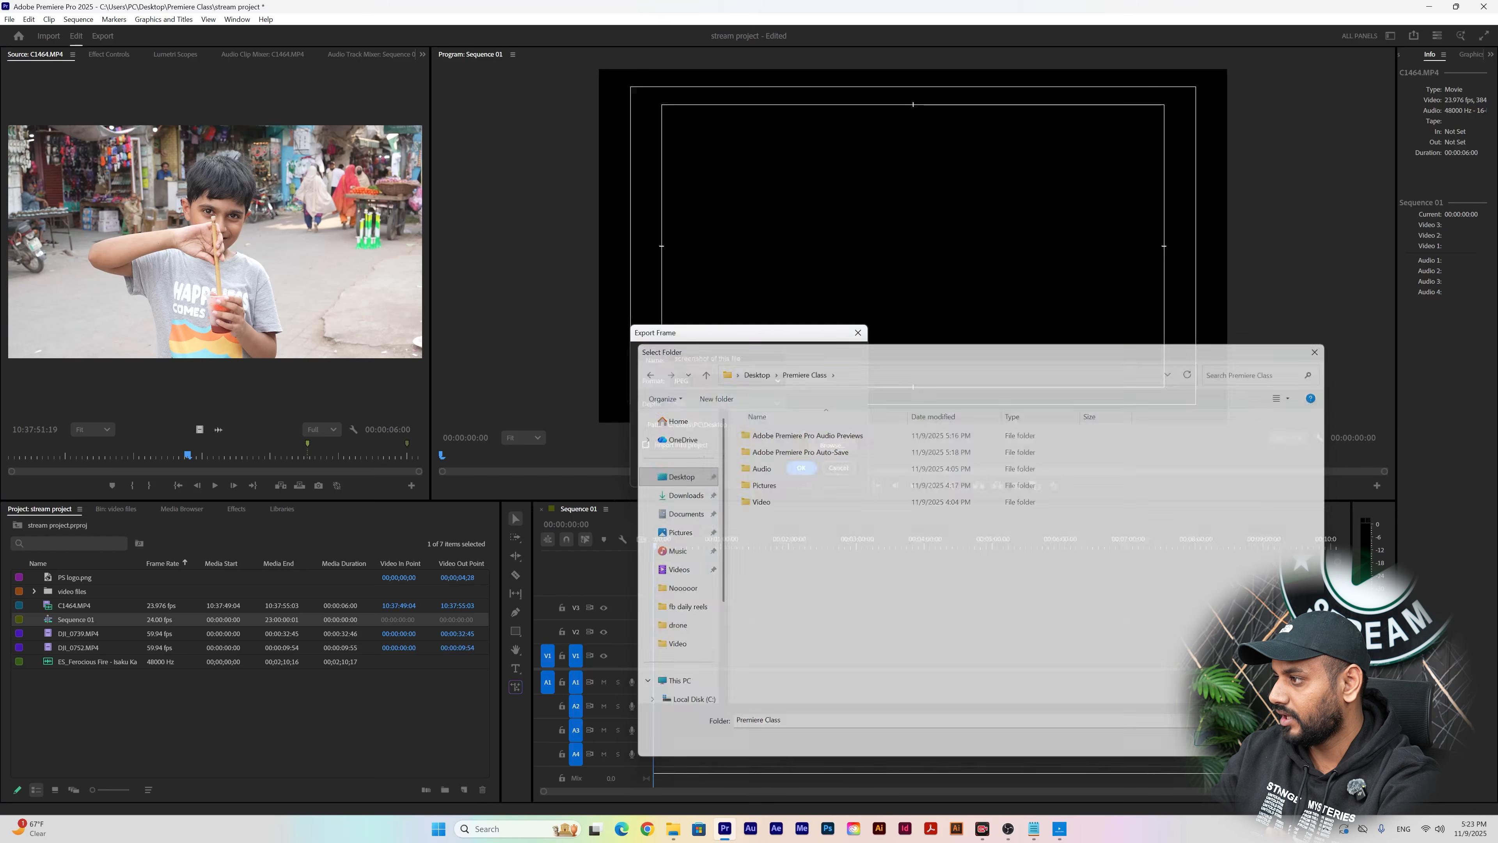
{"action": "left_click", "coordinate": [803, 467]}
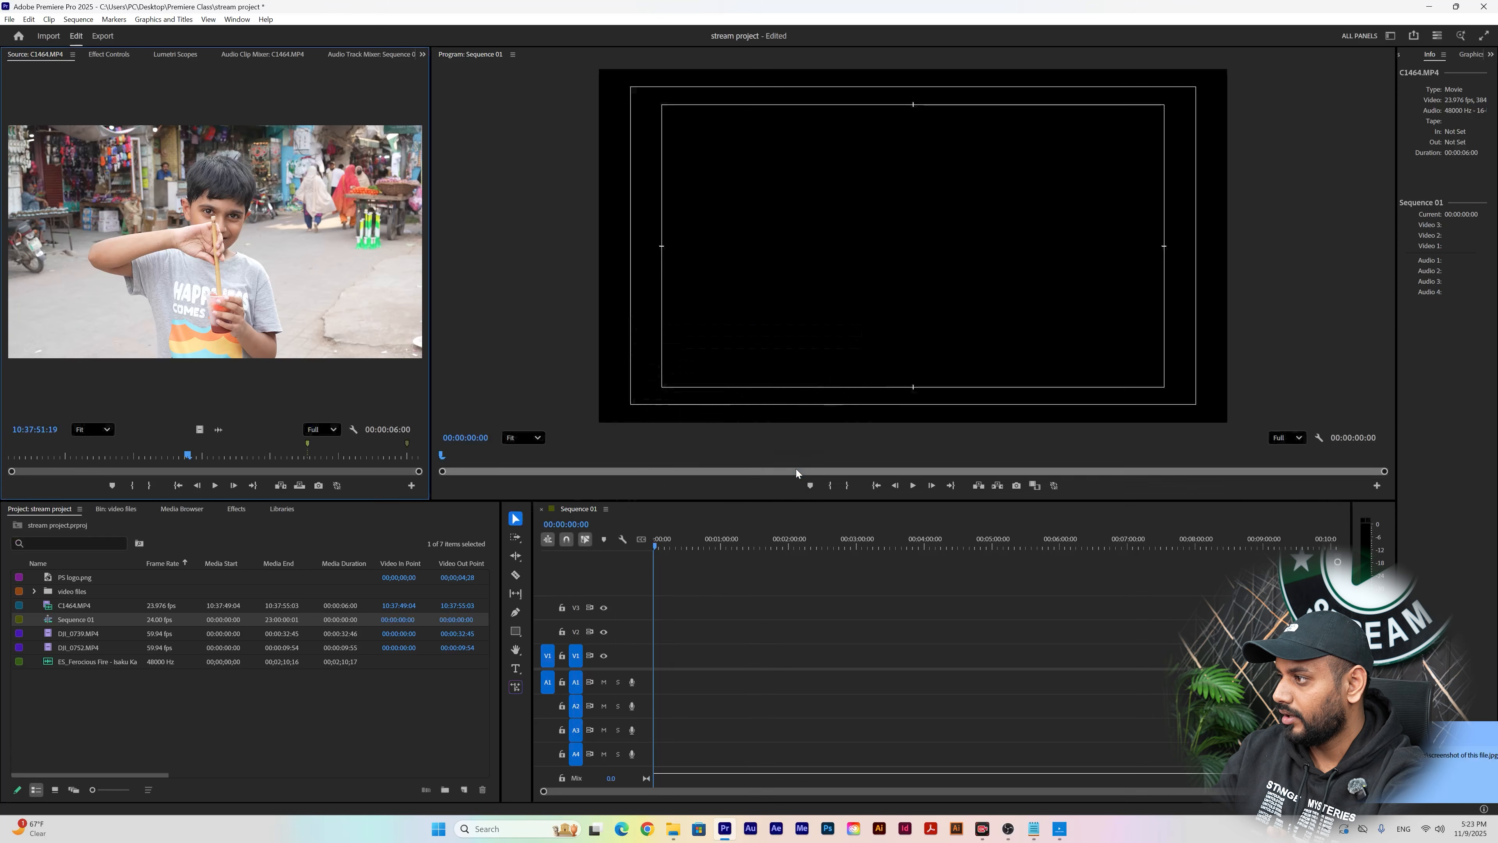
- Switch to File Explorer and view the exported "screenshot of this file" image from the Premiere Class folder in a maximized window
{"action": "left_click", "coordinate": [666, 831]}
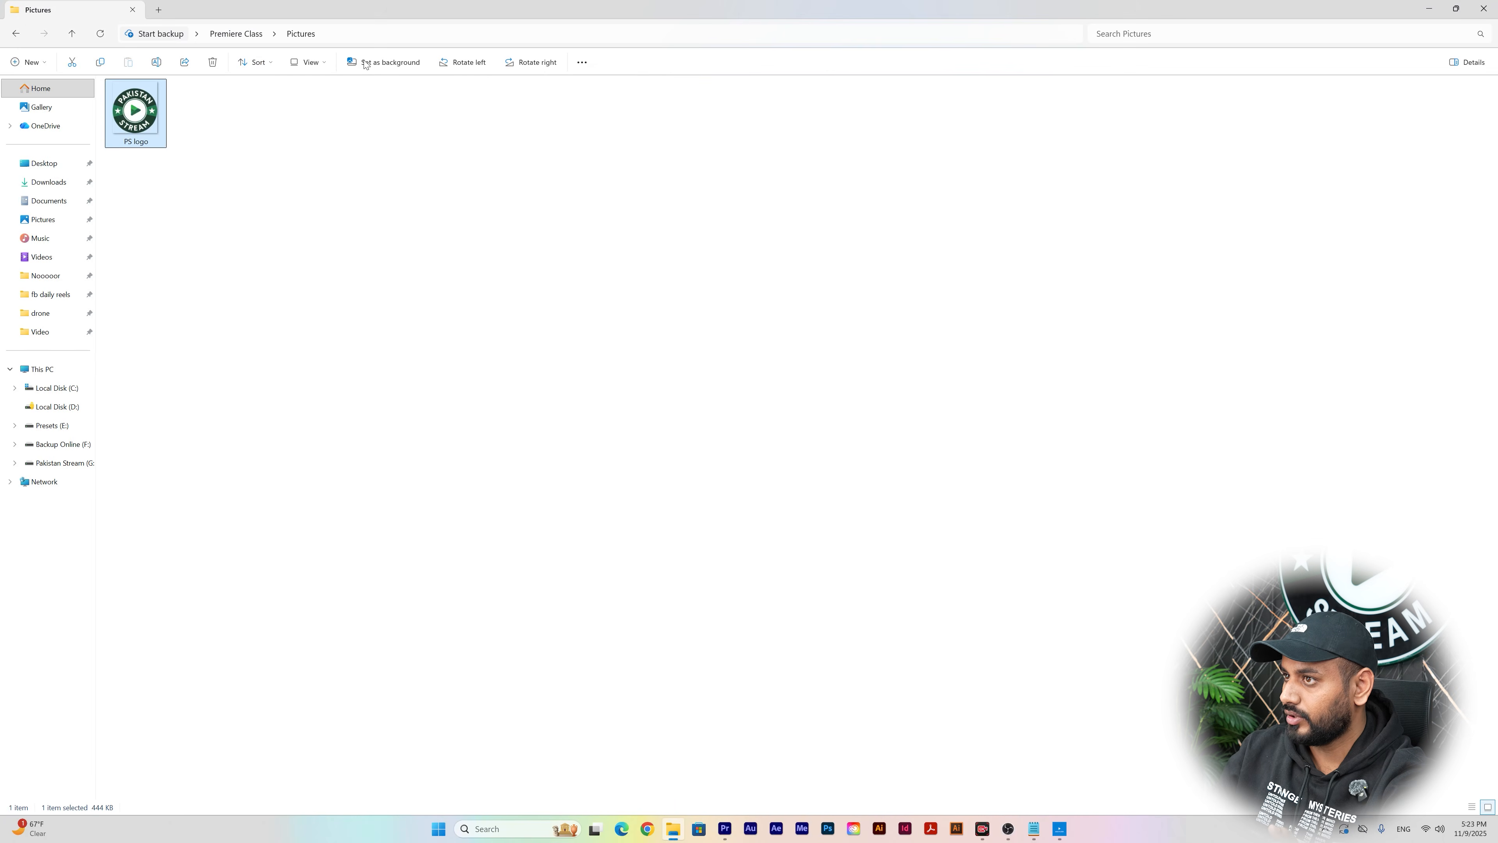
{"action": "left_click", "coordinate": [16, 34]}
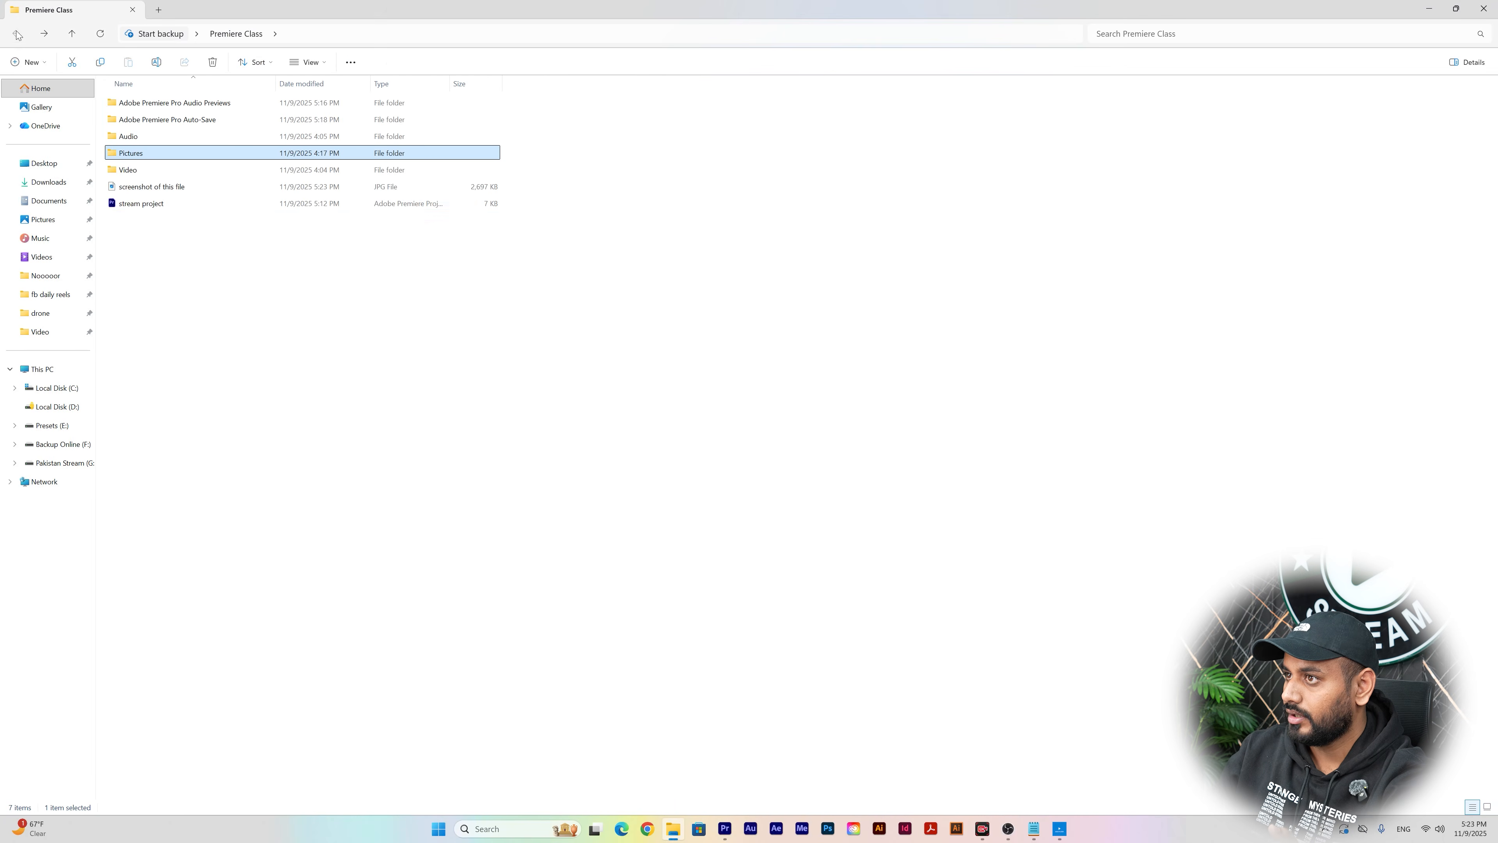
{"action": "double_click", "coordinate": [149, 188]}
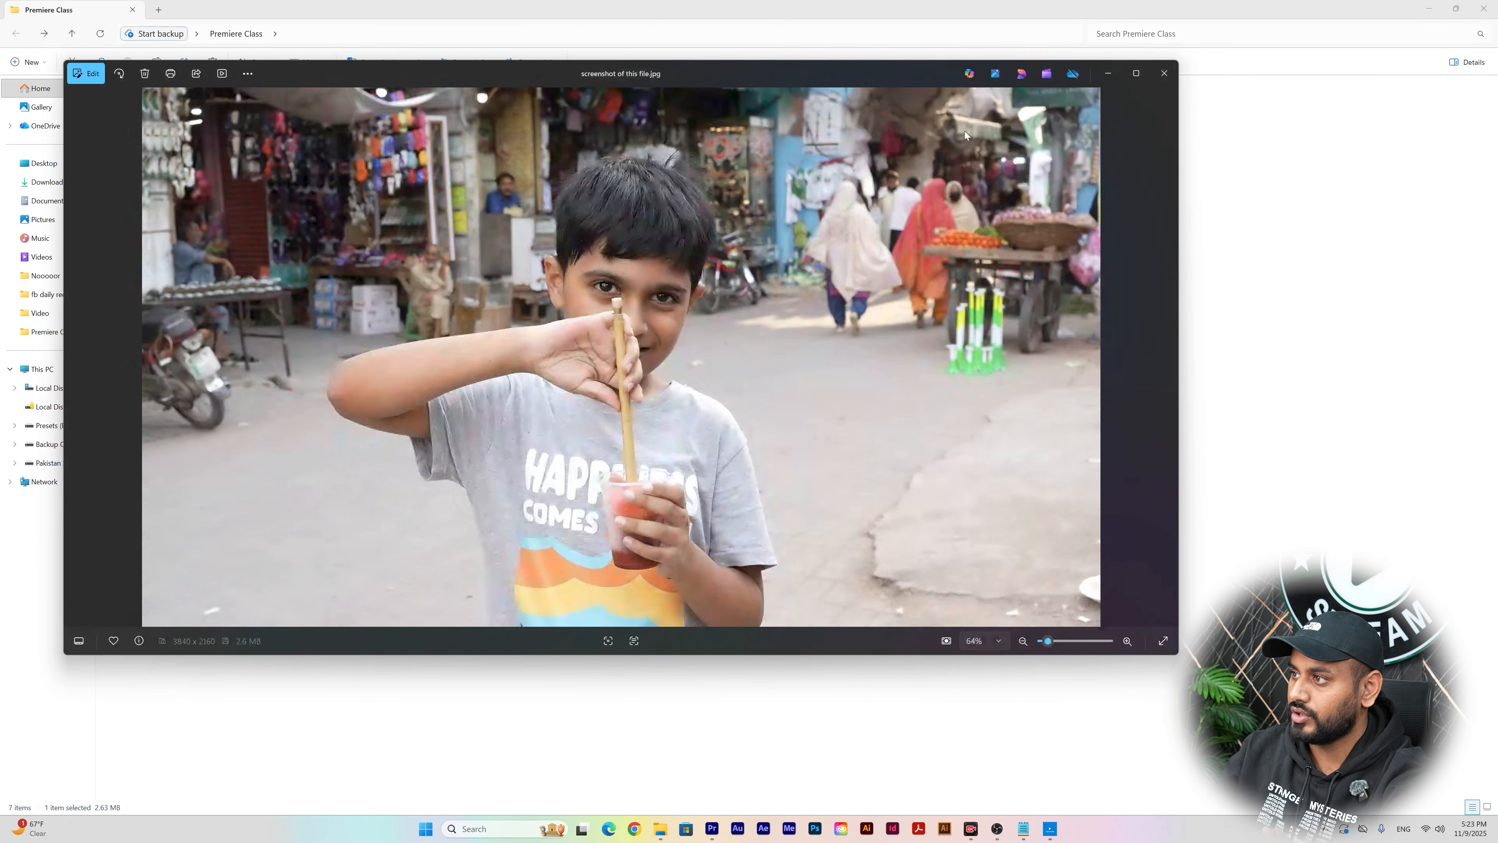
{"action": "left_click", "coordinate": [1133, 76]}
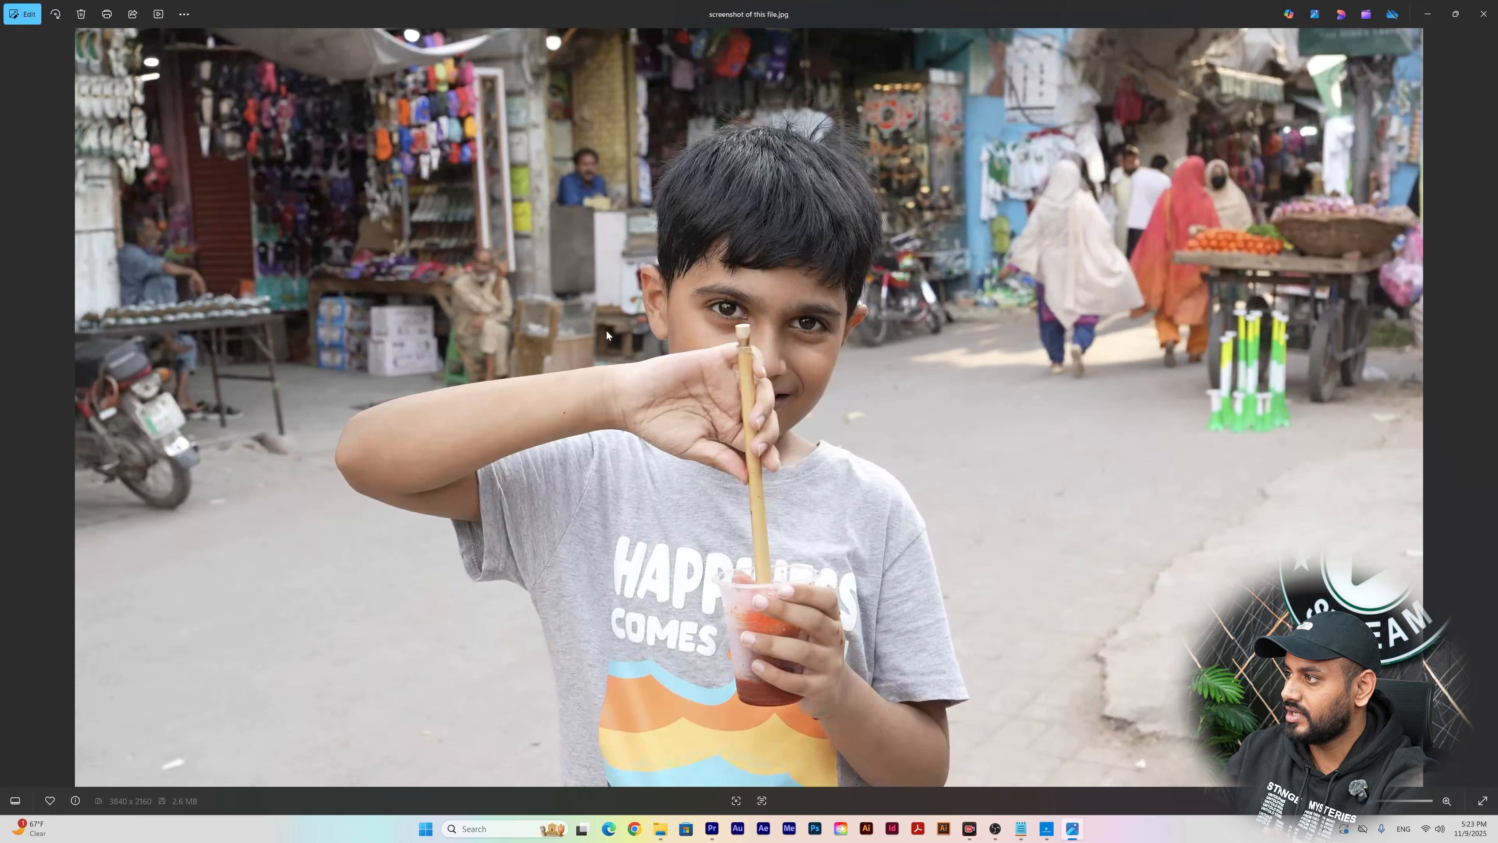
- Inspect the exported "screenshot of this file" image up close, close it and switch back to Premiere Pro
{"action": "scroll", "coordinate": [774, 434], "scroll_direction": "up", "scroll_amount": 6}
{"action": "scroll", "coordinate": [701, 324], "scroll_direction": "down", "scroll_amount": 6}
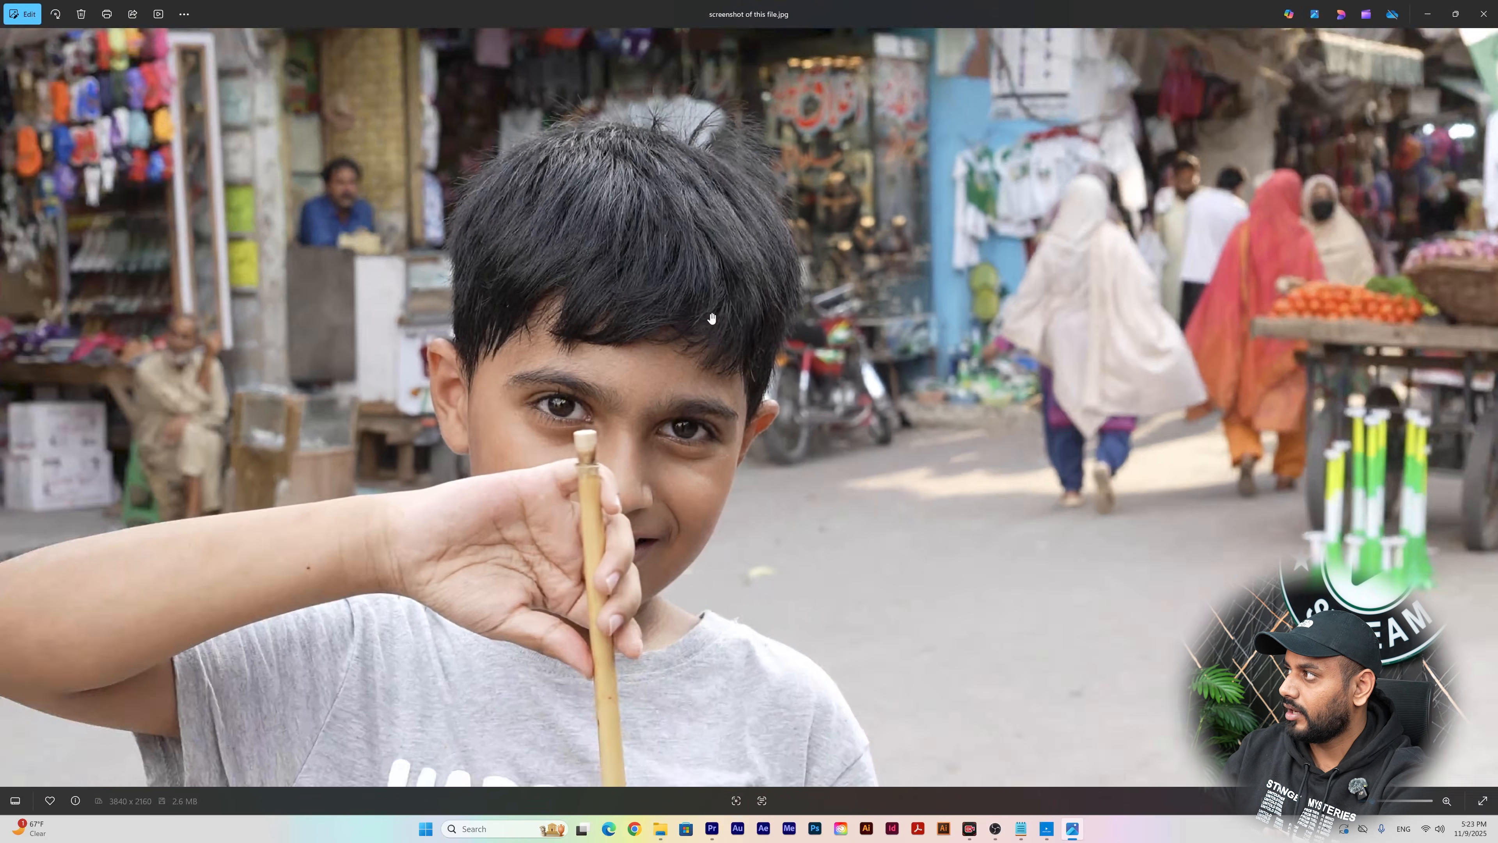
{"action": "left_click", "coordinate": [1484, 13]}
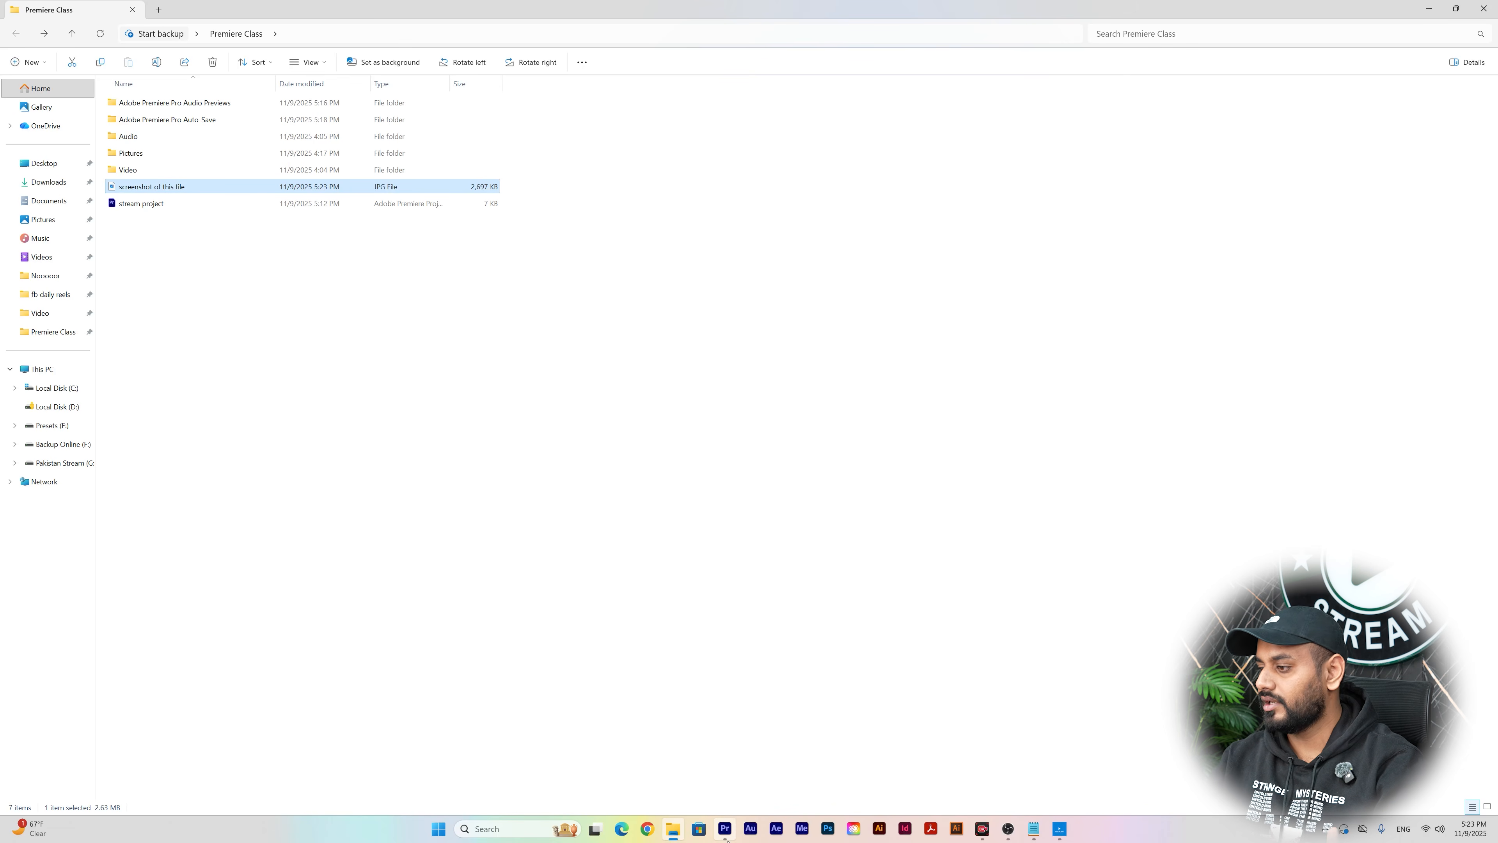
{"action": "left_click", "coordinate": [725, 829]}
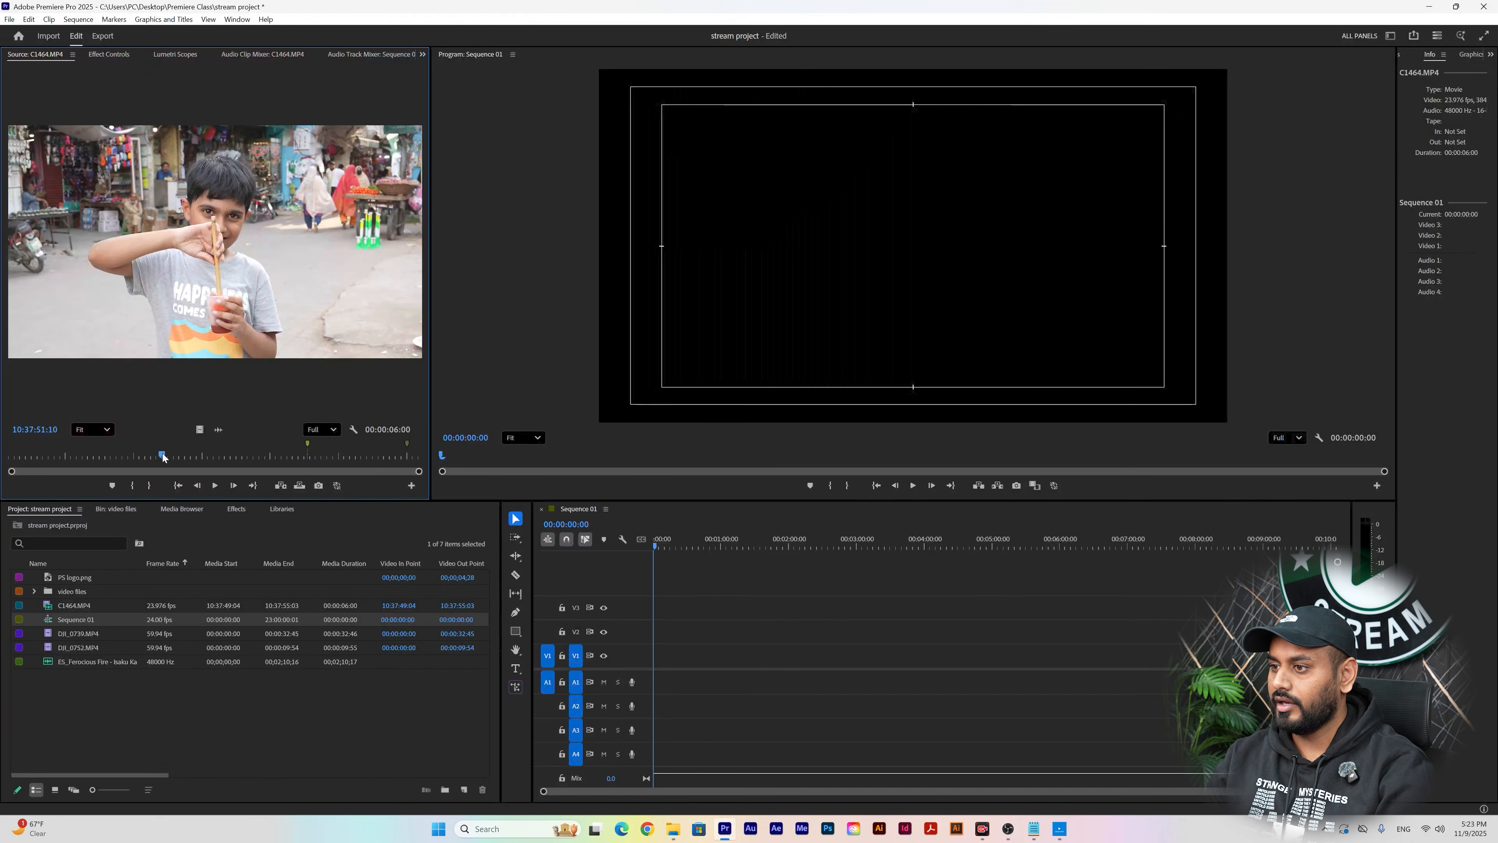
- Park the C1464 source playhead at 10:37:51:00 and enlarge the project and timeline area by shrinking the monitors above
{"action": "left_click_drag", "start_coordinate": [162, 453], "coordinate": [63, 456]}
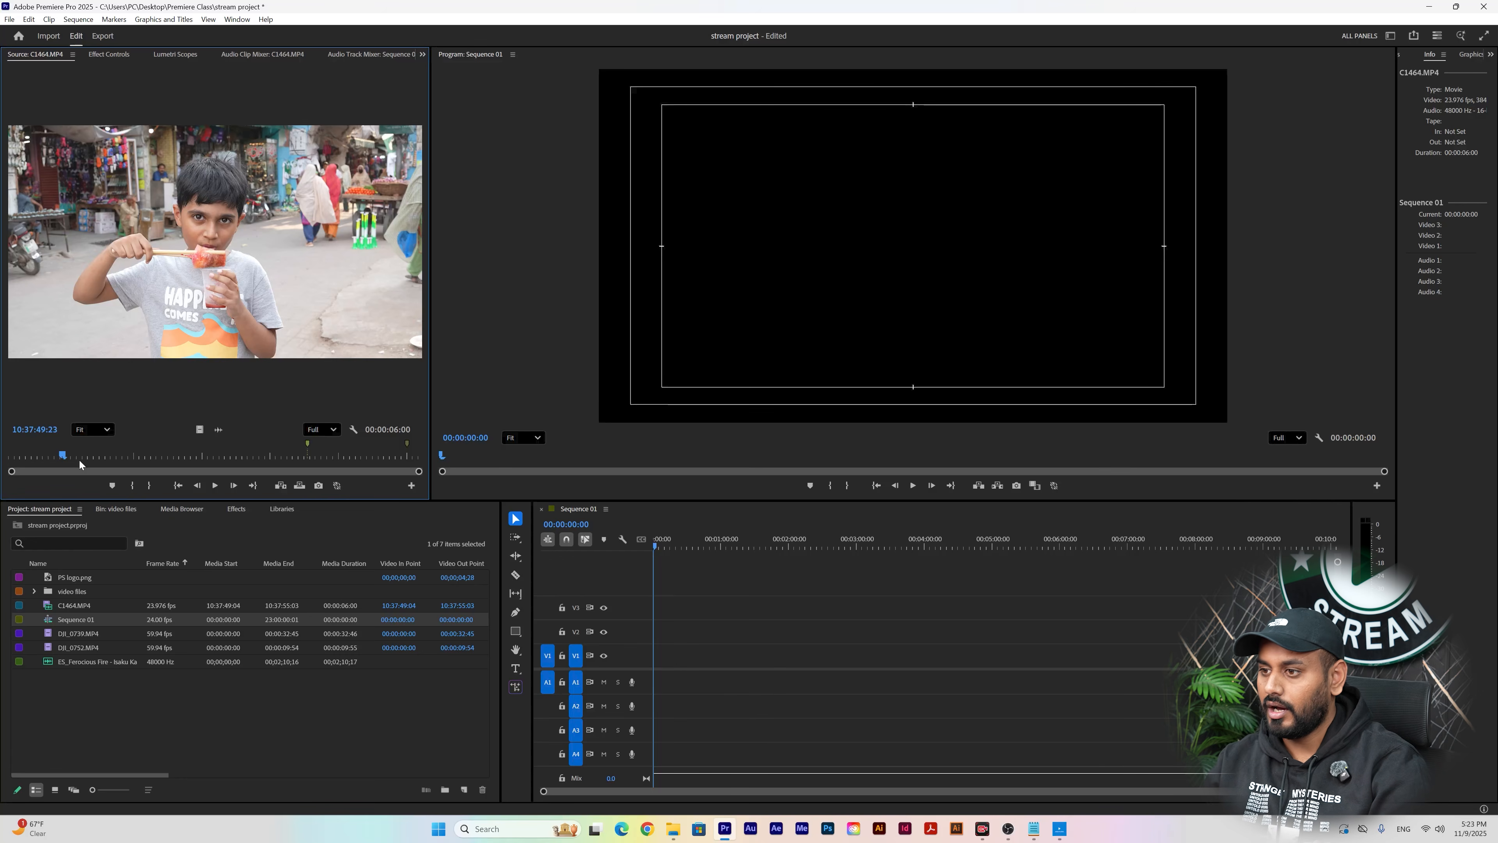
{"action": "left_click_drag", "start_coordinate": [89, 452], "coordinate": [134, 456]}
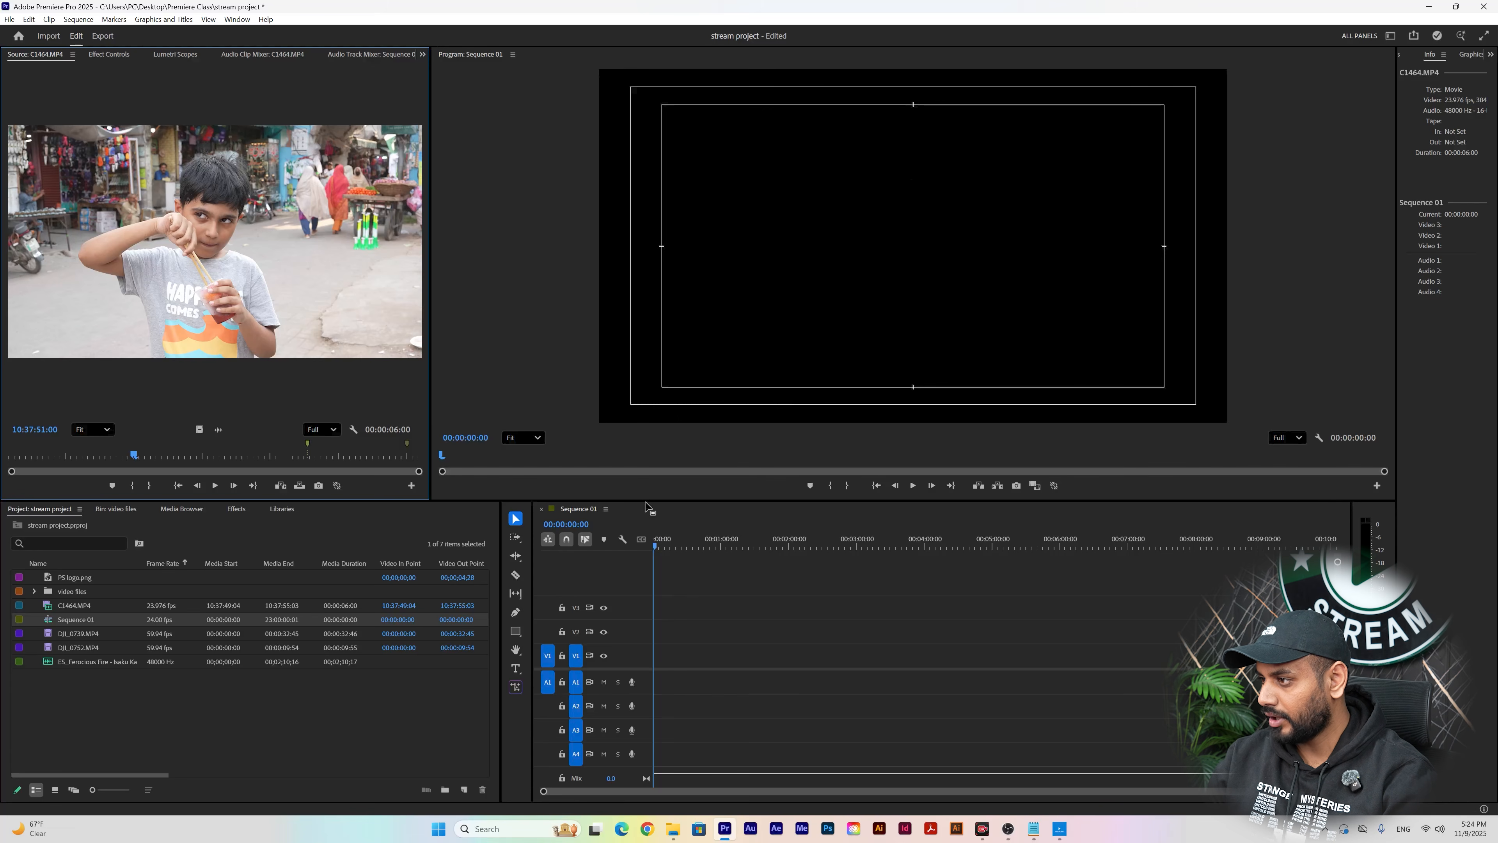
{"action": "left_click_drag", "start_coordinate": [647, 499], "coordinate": [531, 401]}
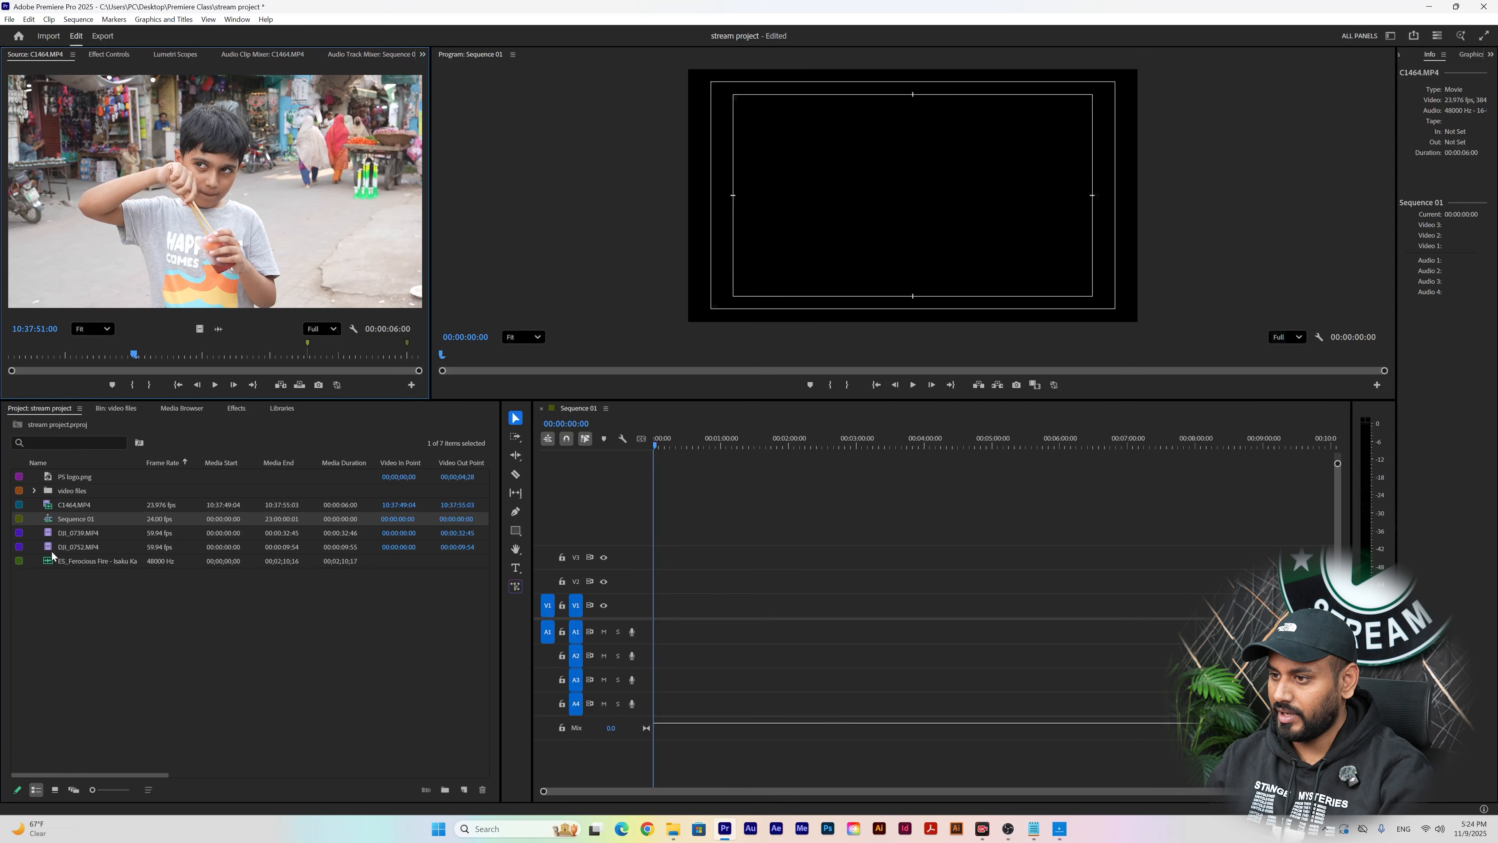
- Place DJI_0739.MP4 at the start of track V1, keeping the existing sequence settings, and add DJI_0752.MP4 directly after it
{"action": "left_click", "coordinate": [75, 533]}
{"action": "left_click_drag", "start_coordinate": [75, 535], "coordinate": [656, 615]}
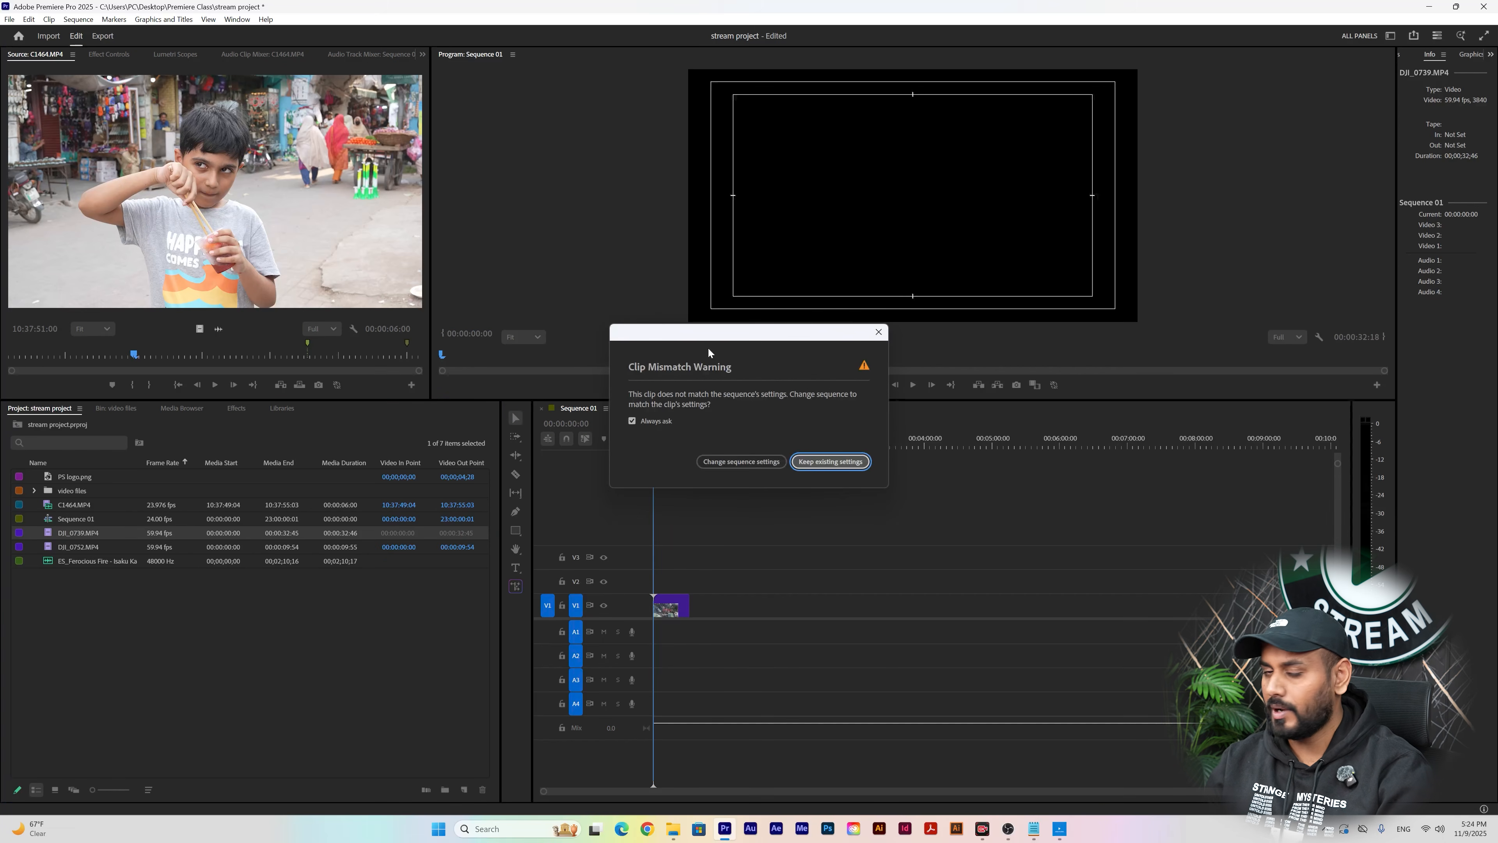
{"action": "left_click_drag", "start_coordinate": [724, 338], "coordinate": [628, 359]}
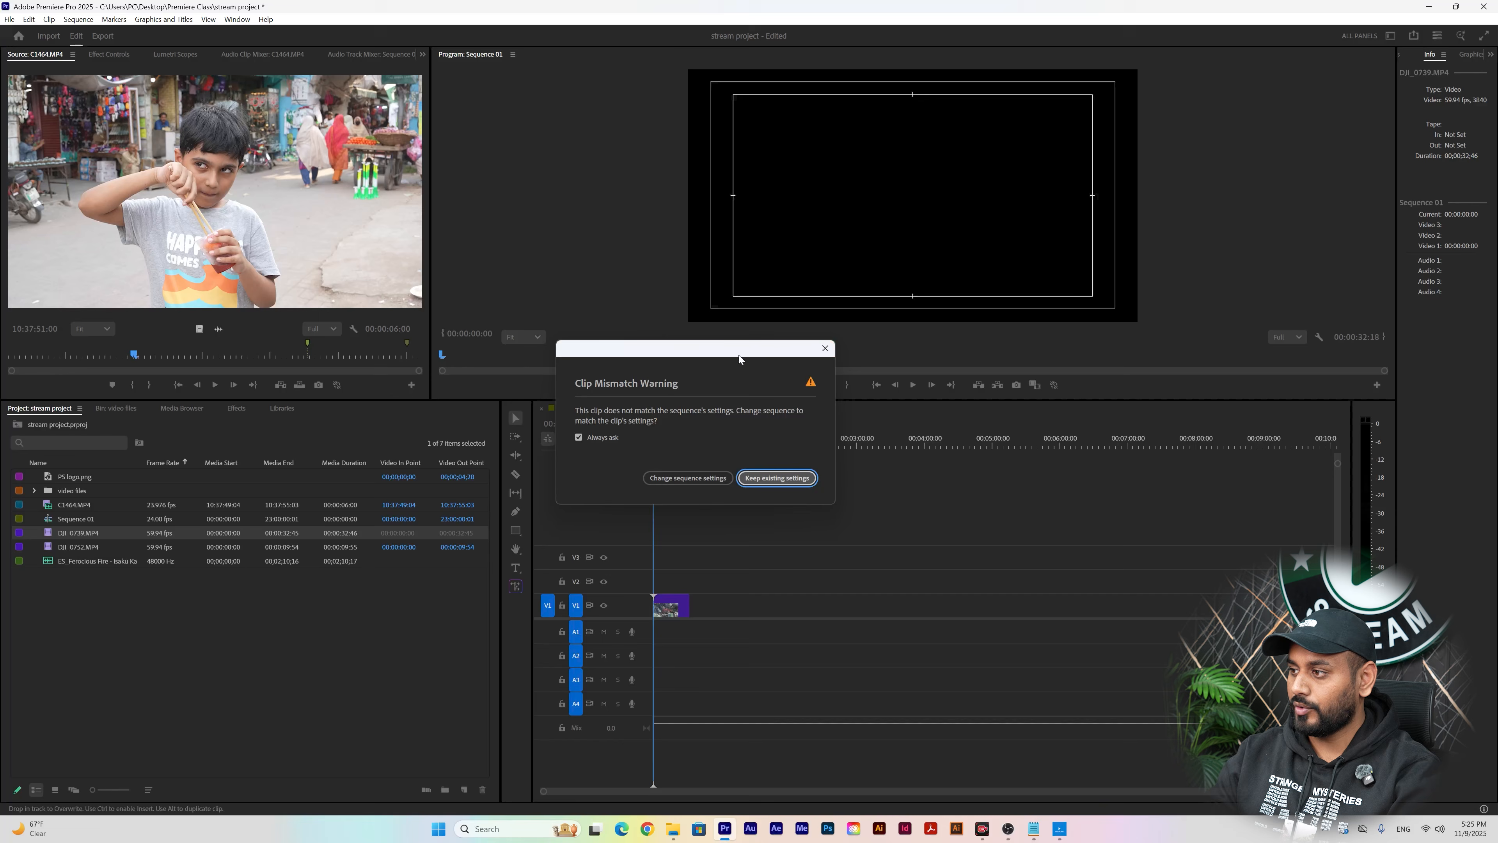
{"action": "left_click_drag", "start_coordinate": [739, 356], "coordinate": [755, 381]}
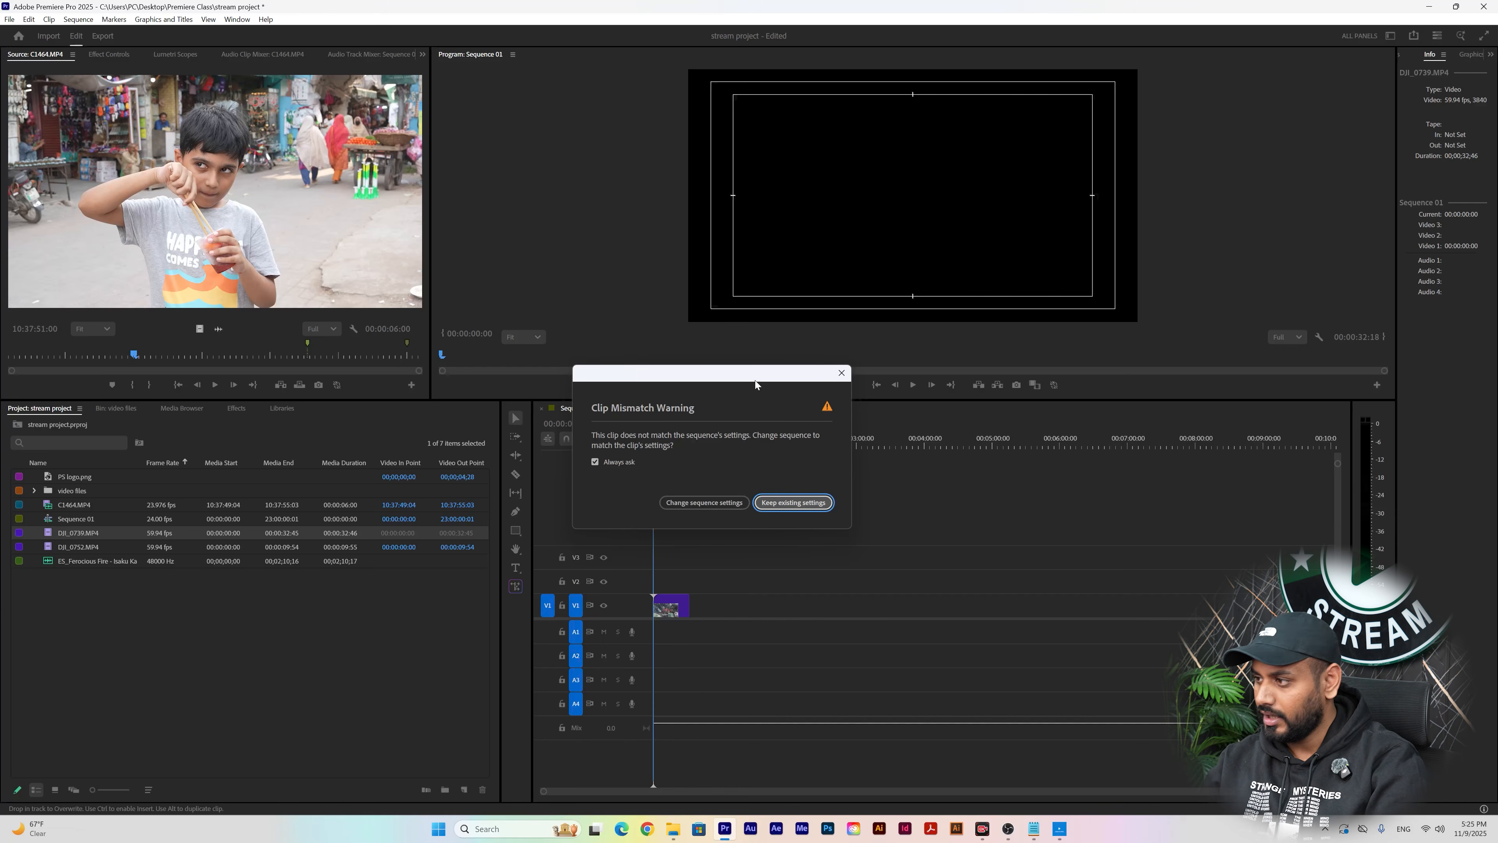
{"action": "left_click", "coordinate": [787, 502]}
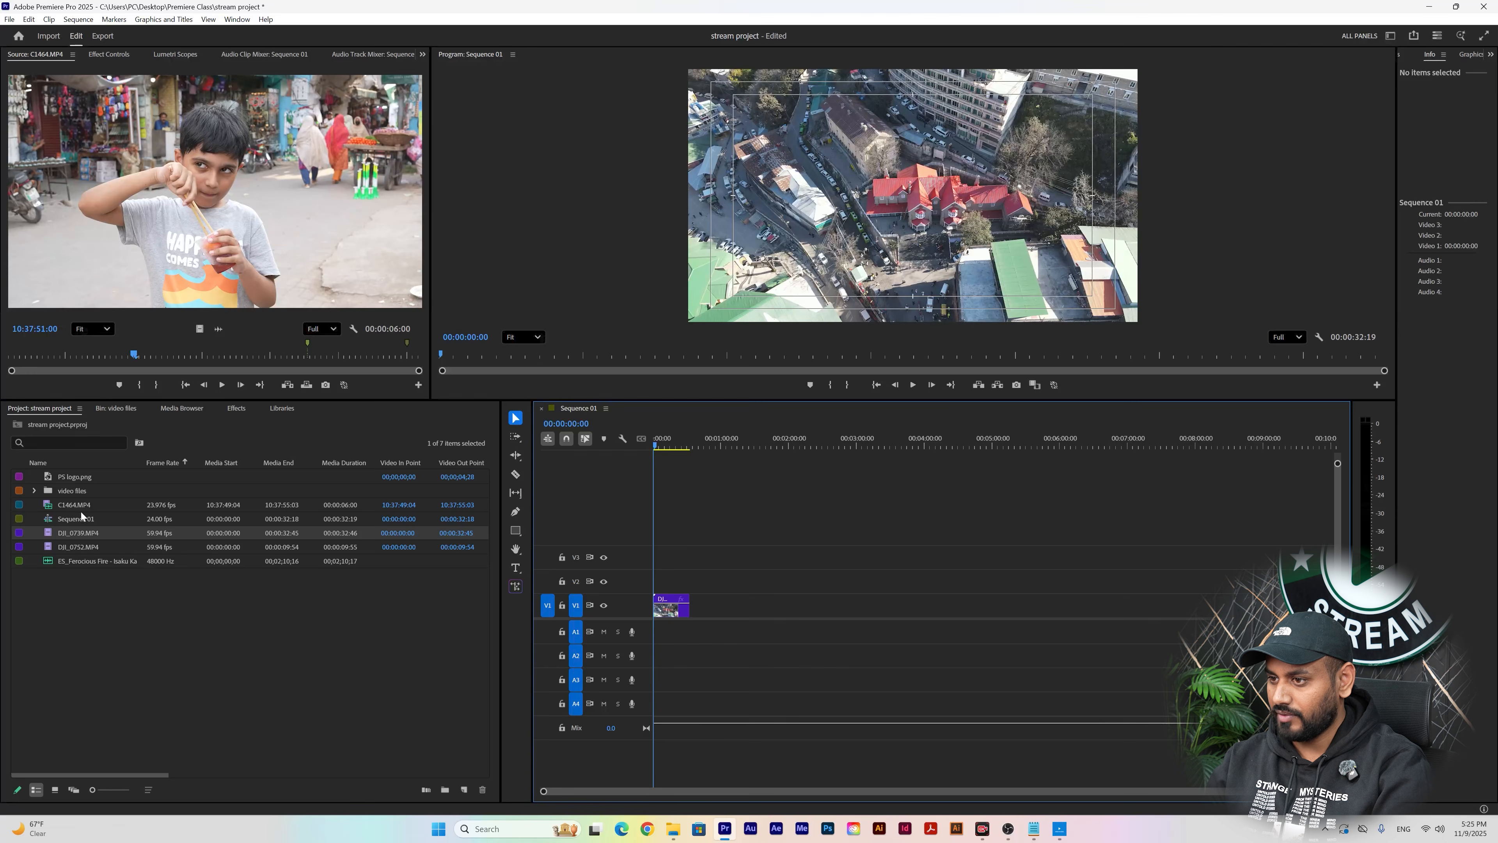
{"action": "left_click_drag", "start_coordinate": [80, 546], "coordinate": [693, 606]}
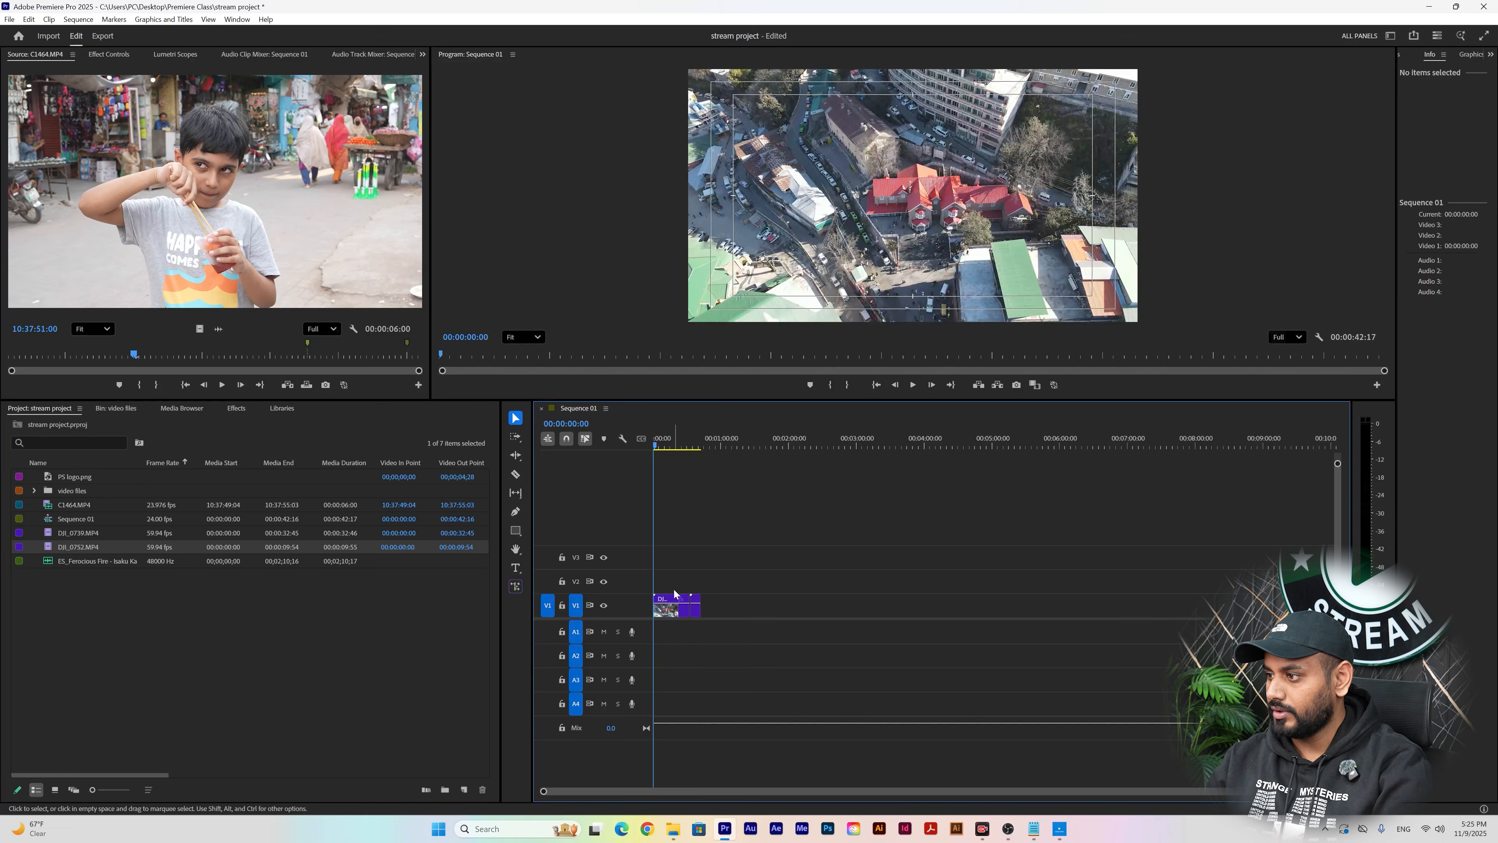
- Scrub through both clips of Sequence 01 and park the playhead at 00:00:02:02
{"action": "mouse_move", "coordinate": [669, 458]}
{"action": "left_mouse_down"}
{"action": "mouse_move", "coordinate": [704, 457]}
{"action": "mouse_move", "coordinate": [667, 456]}
{"action": "left_mouse_up"}
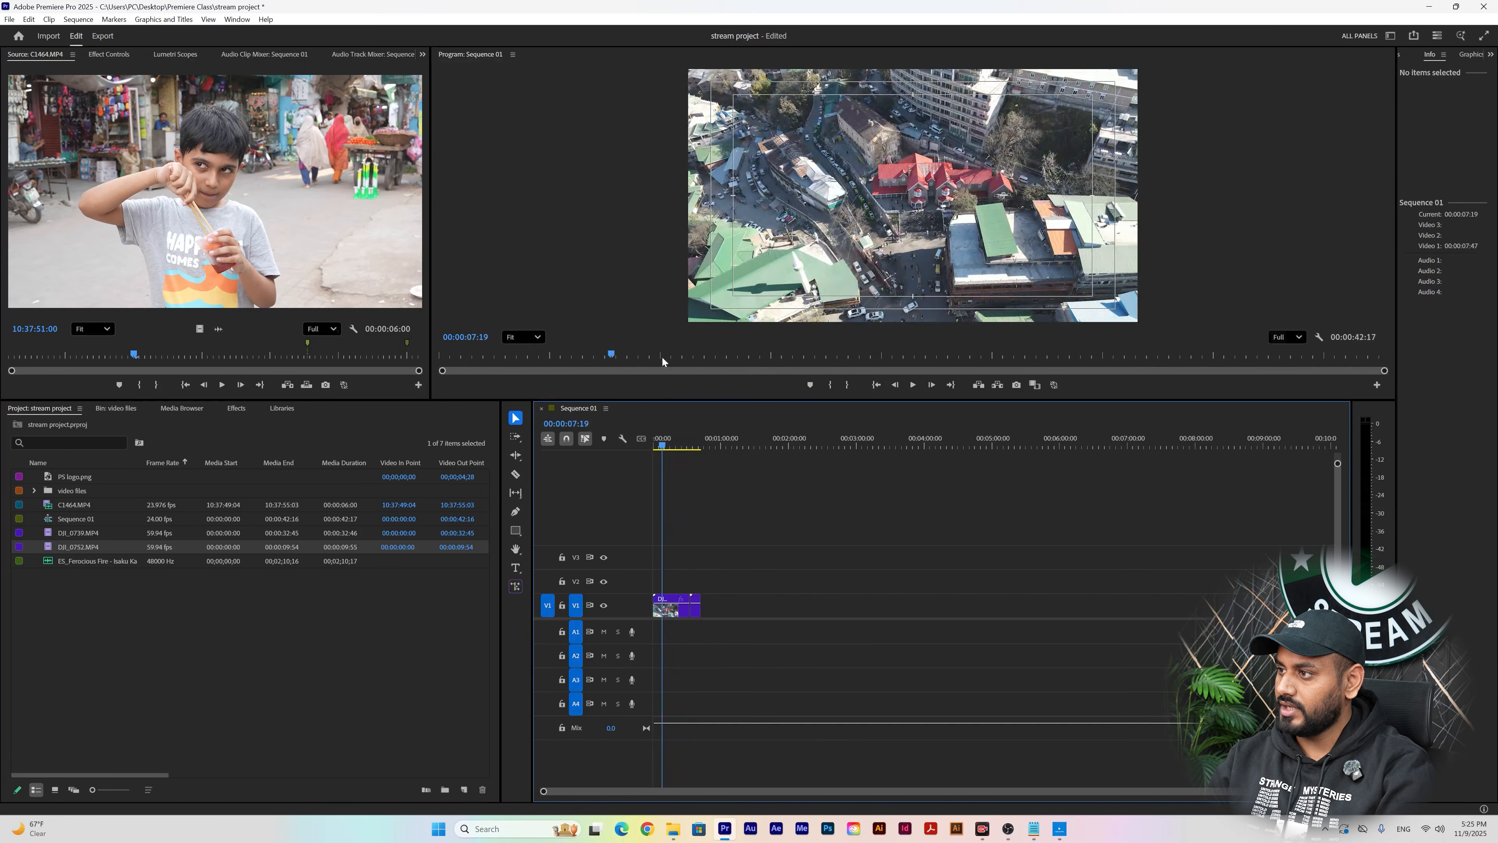
{"action": "left_click_drag", "start_coordinate": [661, 356], "coordinate": [791, 355]}
{"action": "left_click", "coordinate": [680, 446]}
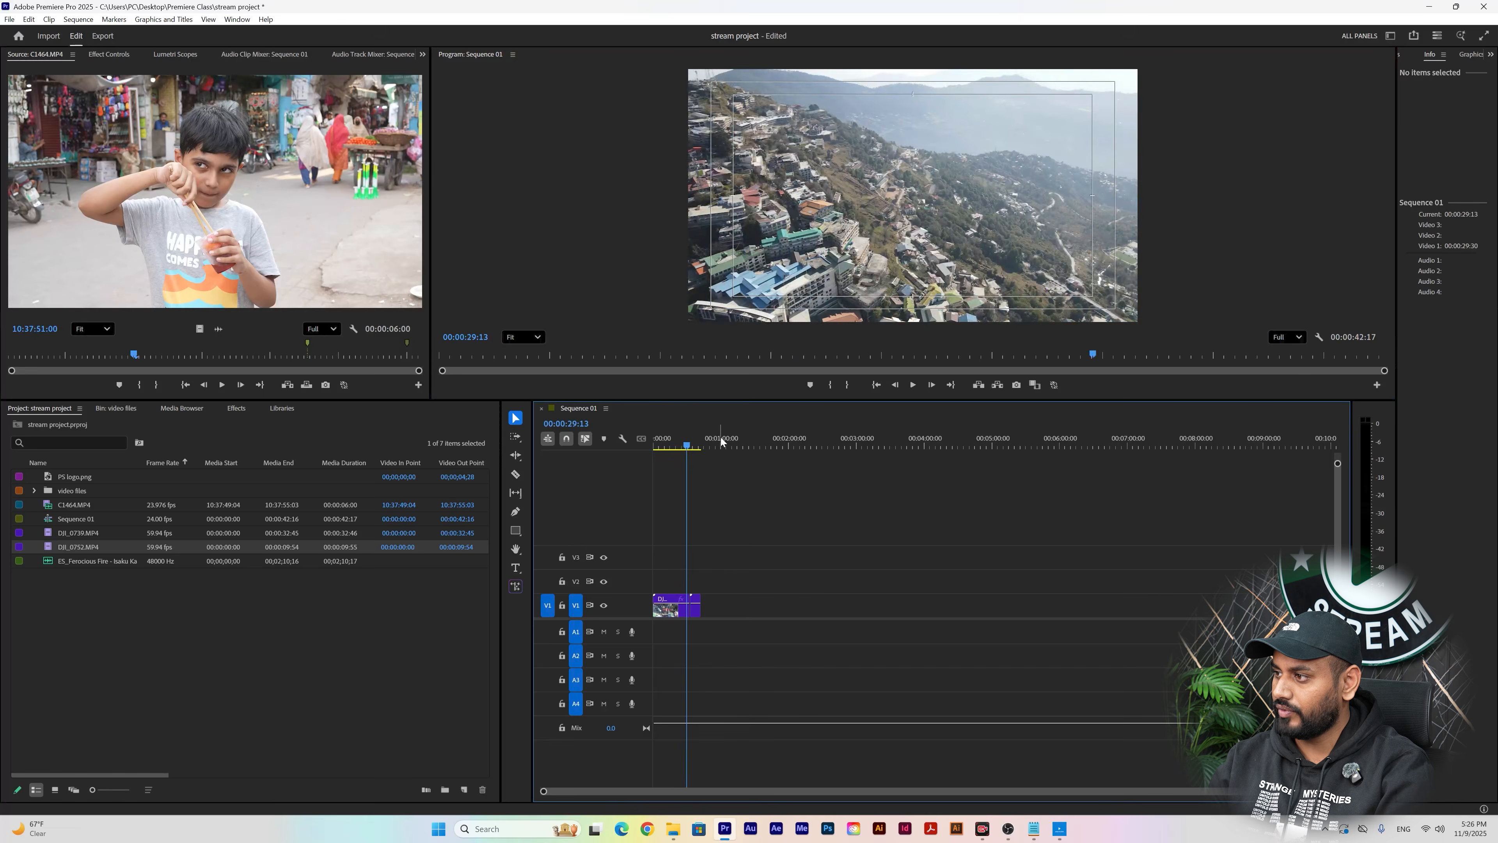
{"action": "left_click", "coordinate": [683, 446]}
{"action": "left_click", "coordinate": [658, 446]}
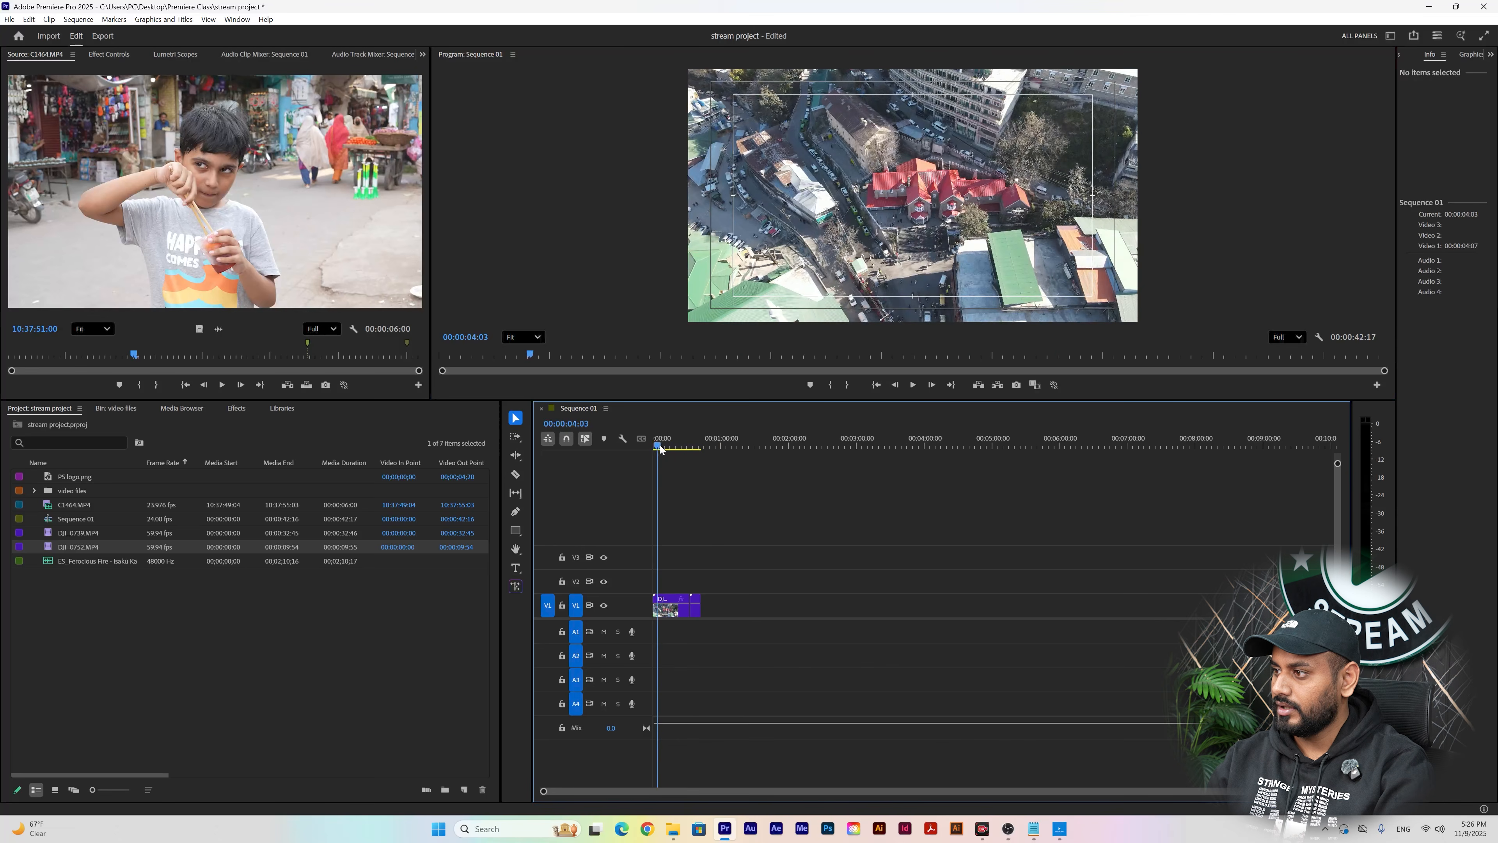
{"action": "mouse_move", "coordinate": [659, 447]}
{"action": "left_mouse_down"}
{"action": "mouse_move", "coordinate": [750, 447]}
{"action": "mouse_move", "coordinate": [657, 463]}
{"action": "left_mouse_up"}
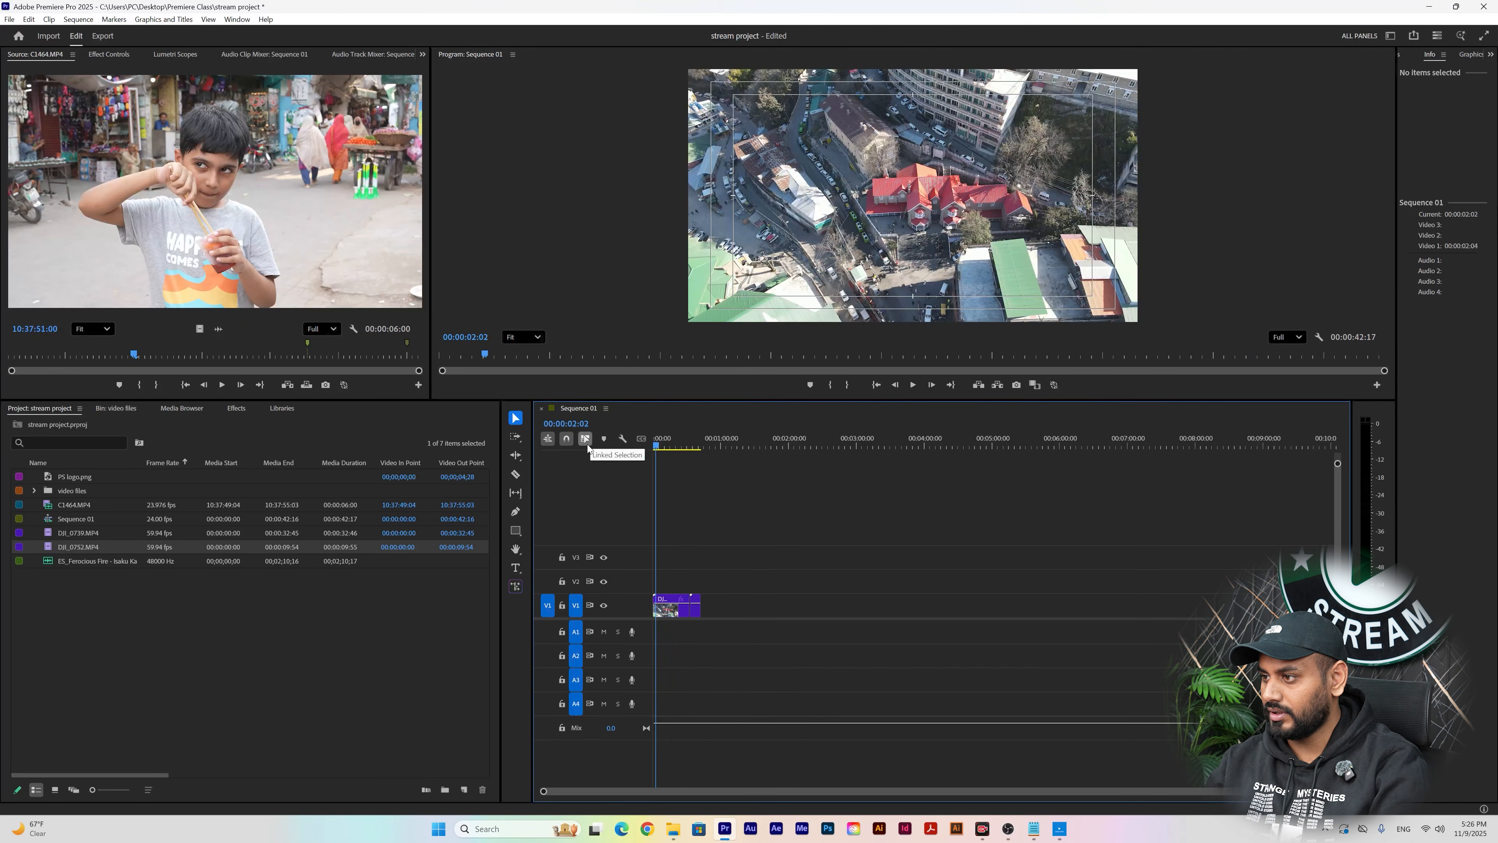
- Split the DJI_0739.MP4 clip on V1 at 00:00:09:02 with the Razor tool and undo the cut
{"action": "left_click", "coordinate": [515, 475]}
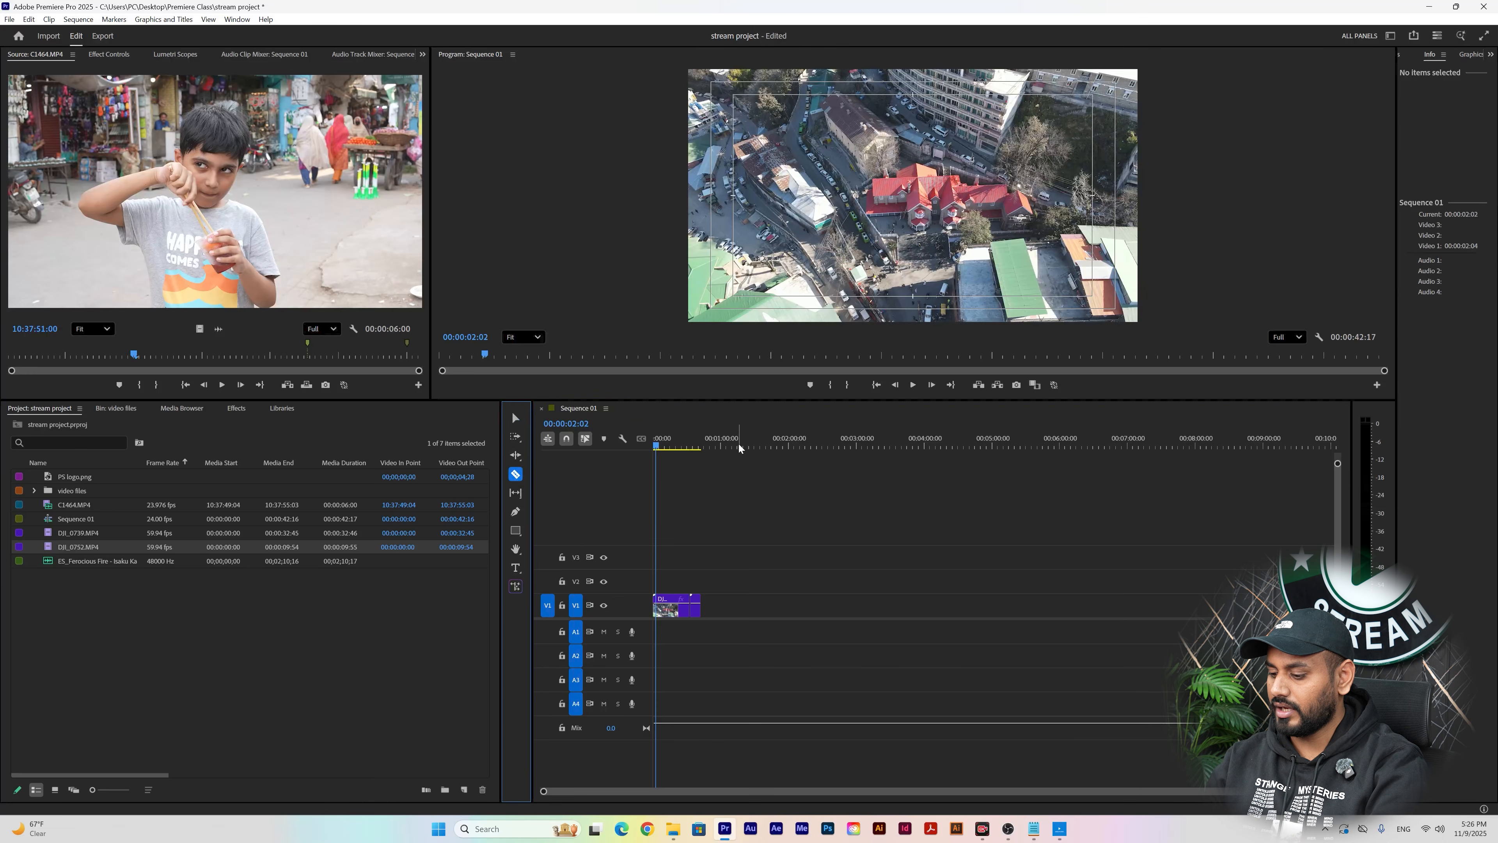
{"action": "key", "text": "equal"}
{"action": "key", "text": "equal"}
{"action": "key", "text": "minus"}
{"action": "left_click", "coordinate": [676, 427]}
{"action": "key", "text": "equal"}
{"action": "key", "text": "equal"}
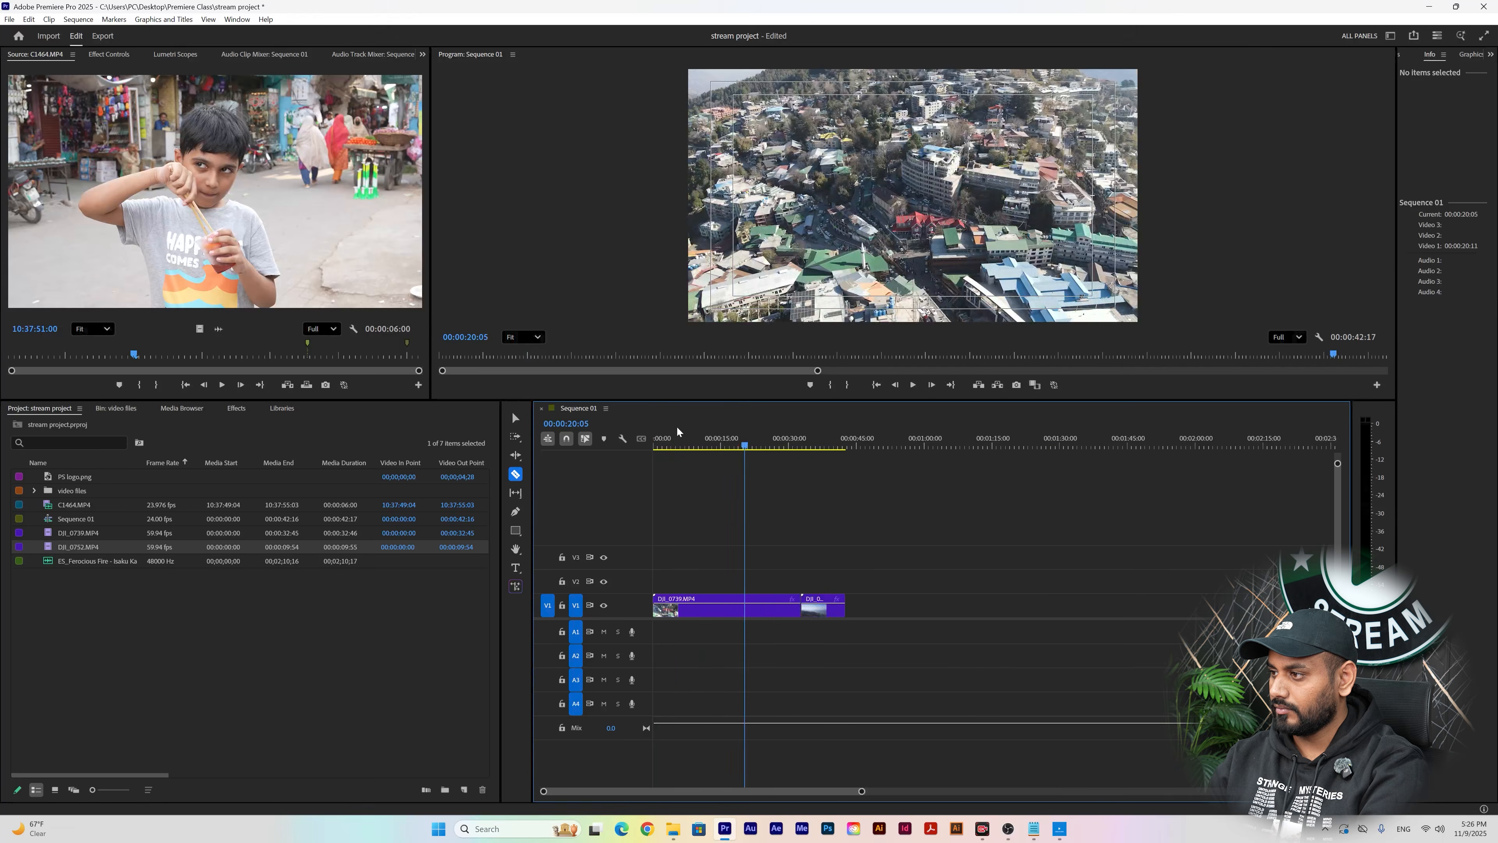
{"action": "key", "text": "equal"}
{"action": "left_click_drag", "start_coordinate": [806, 442], "coordinate": [791, 441]}
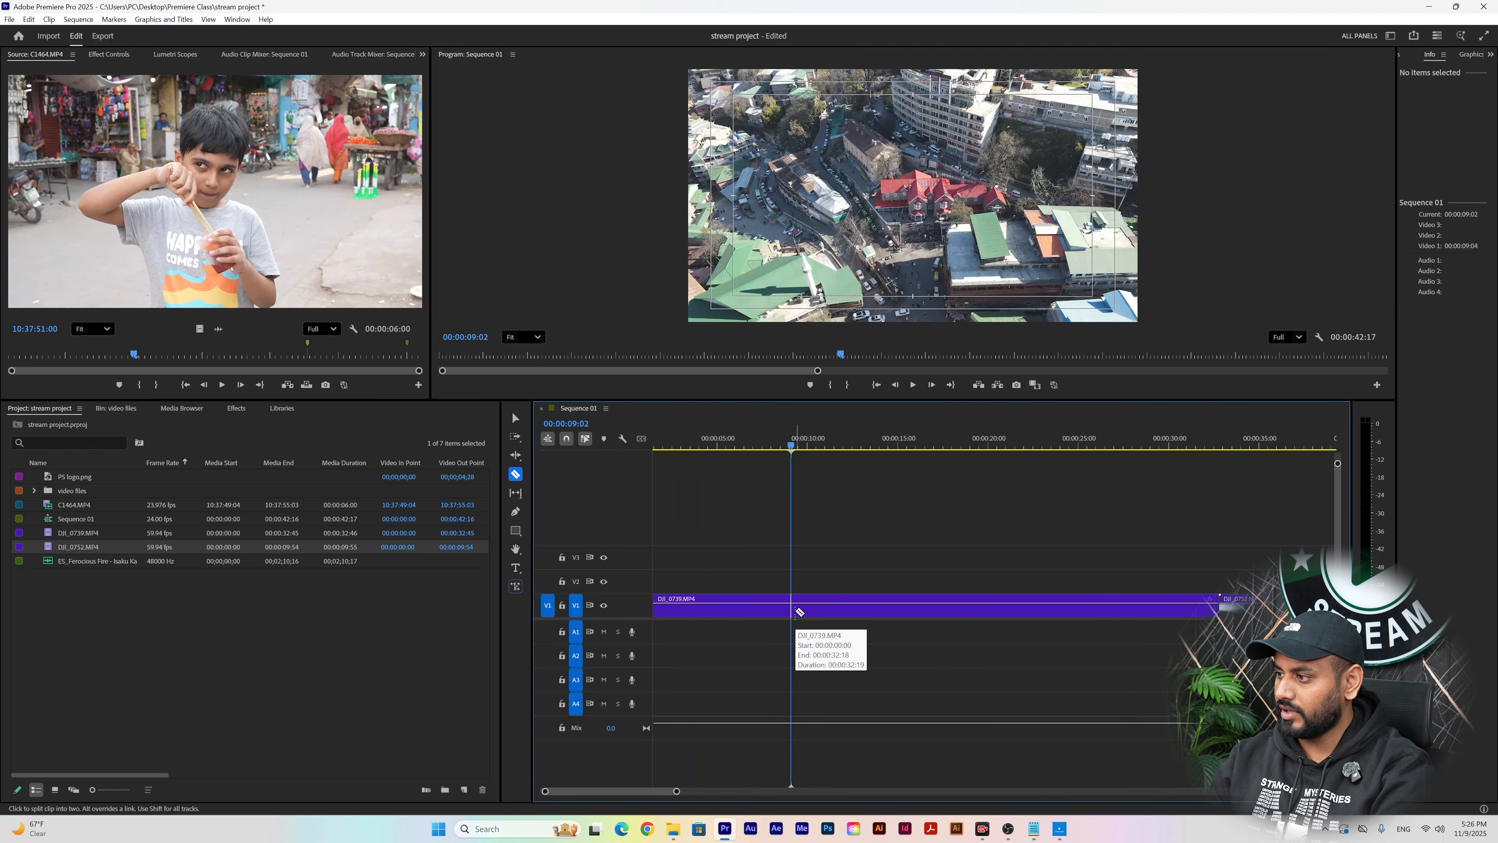
{"action": "left_click", "coordinate": [797, 611]}
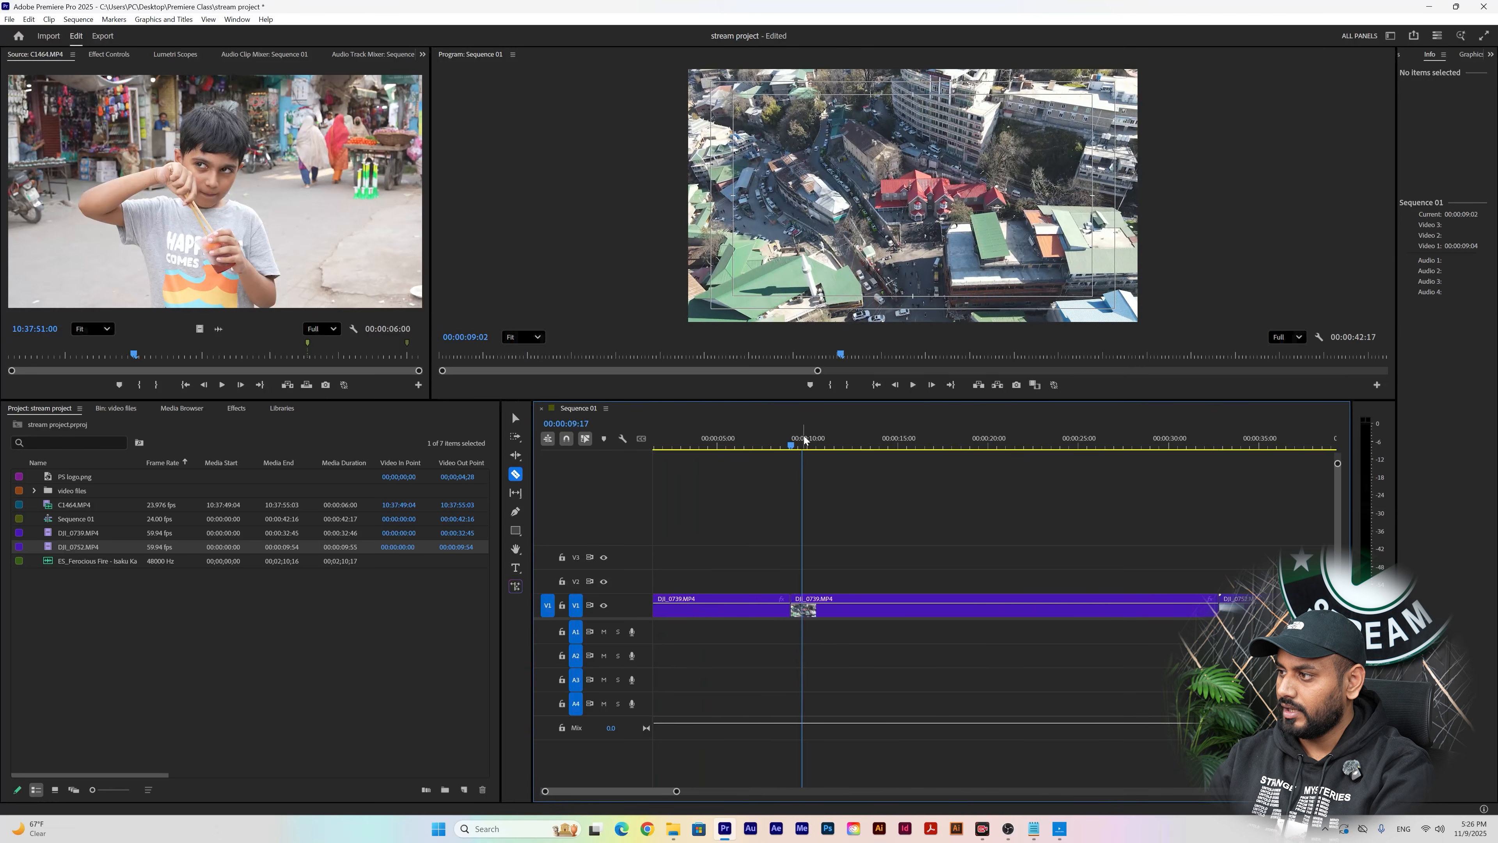
{"action": "left_click", "coordinate": [755, 446]}
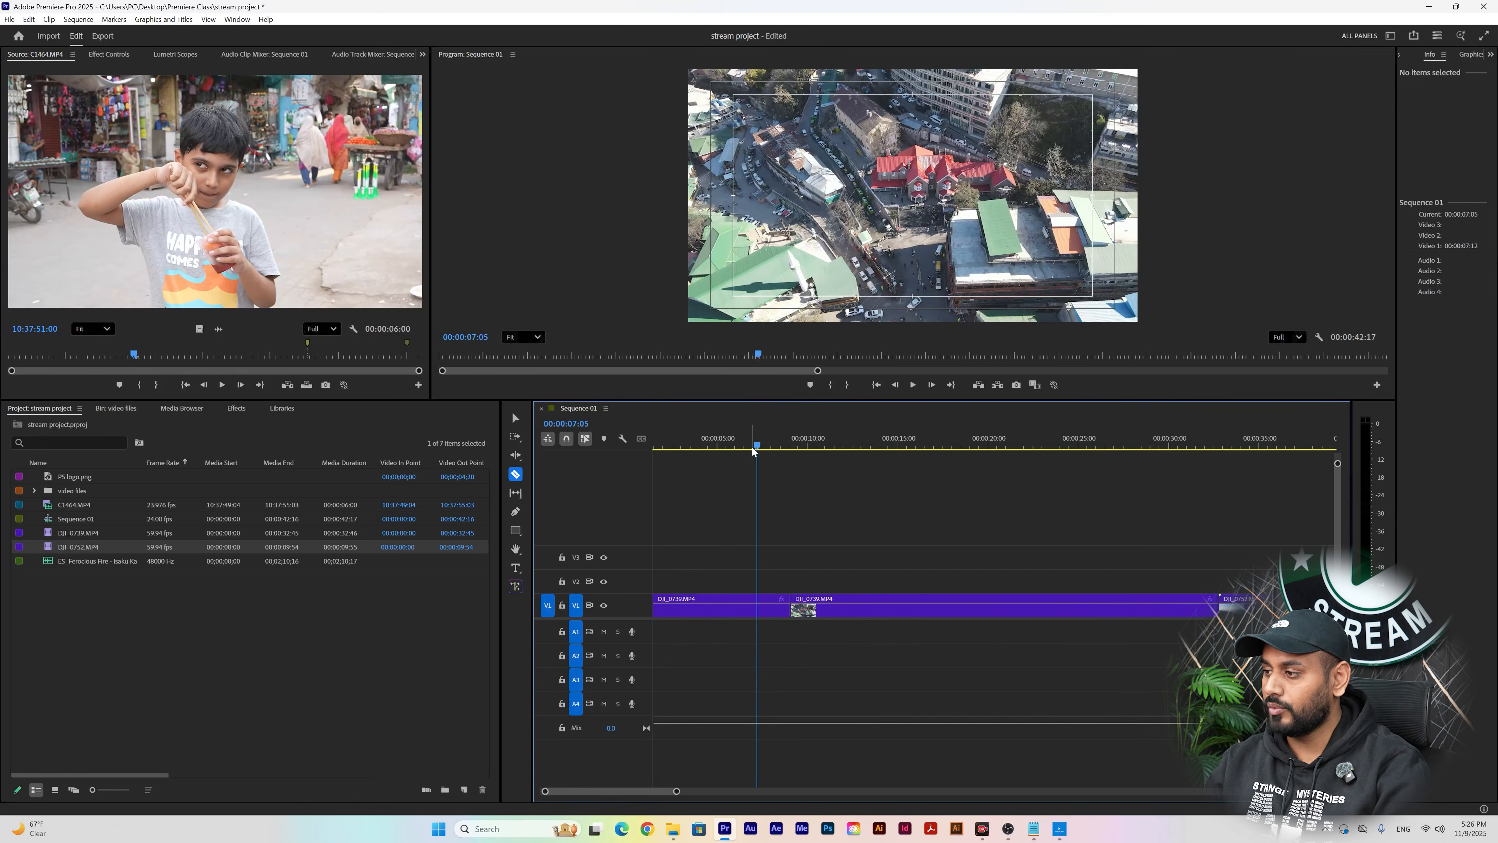
{"action": "key", "text": "ctrl+z"}
- Split the DJI_0739.MP4 clip on V1 with an edit at the playhead position 00:00:10:10
{"action": "left_click", "coordinate": [517, 418]}
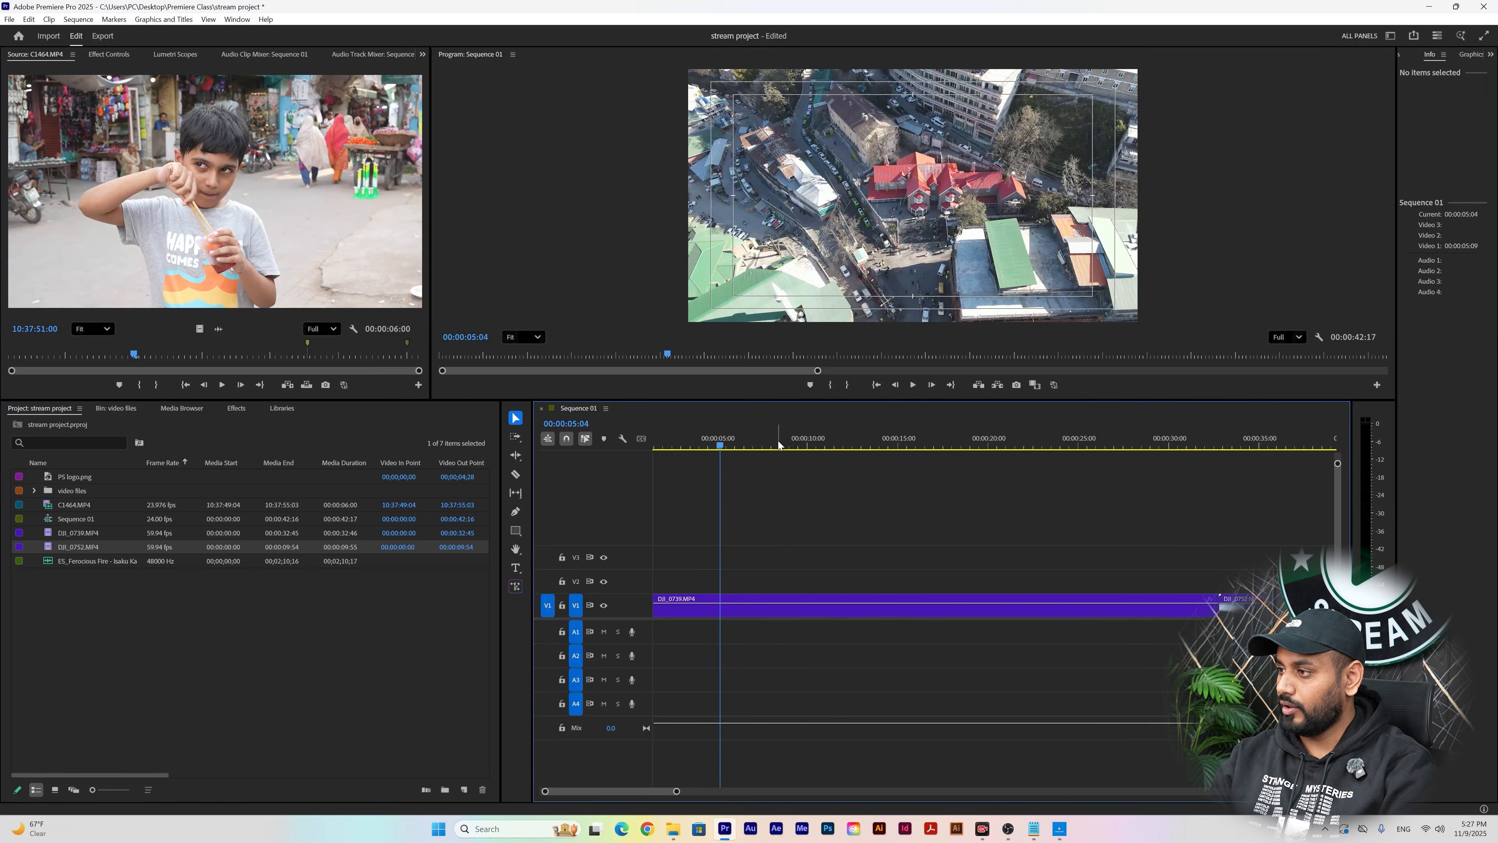
{"action": "left_click_drag", "start_coordinate": [720, 446], "coordinate": [817, 447]}
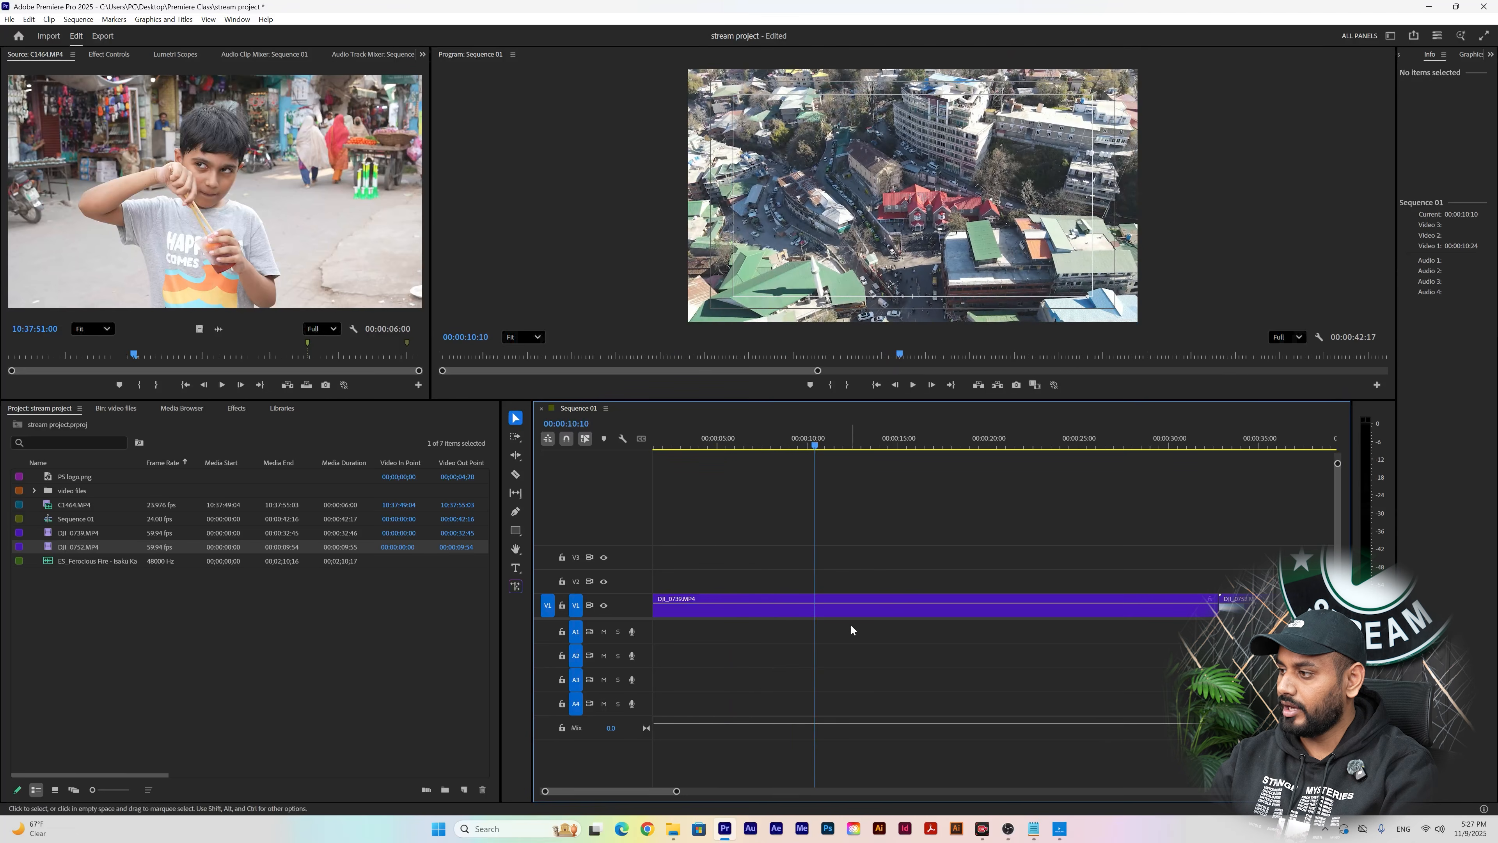
{"action": "left_click", "coordinate": [815, 614]}
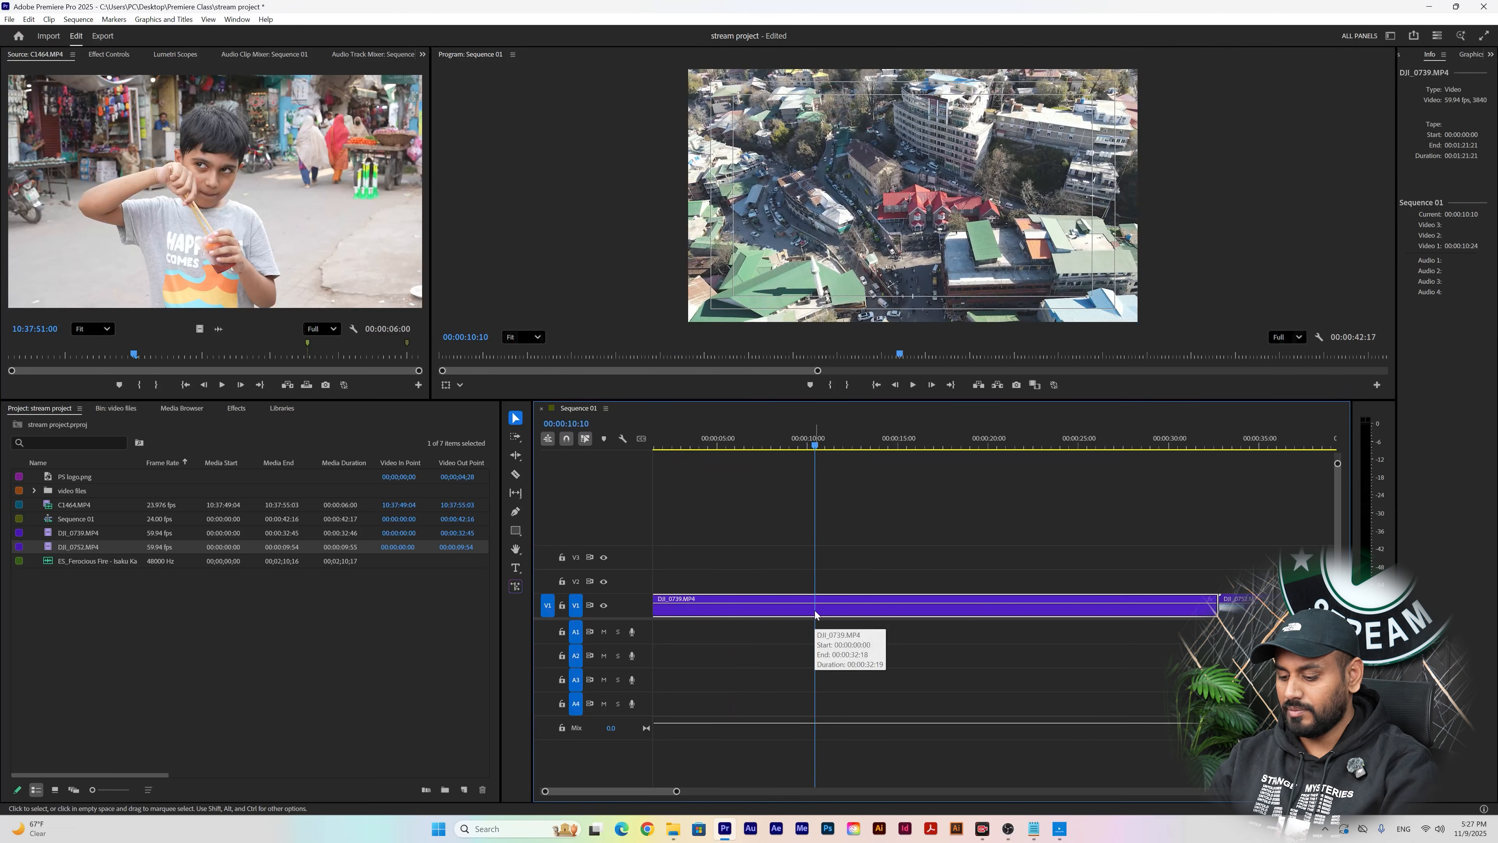
{"action": "key", "text": "ctrl+k"}
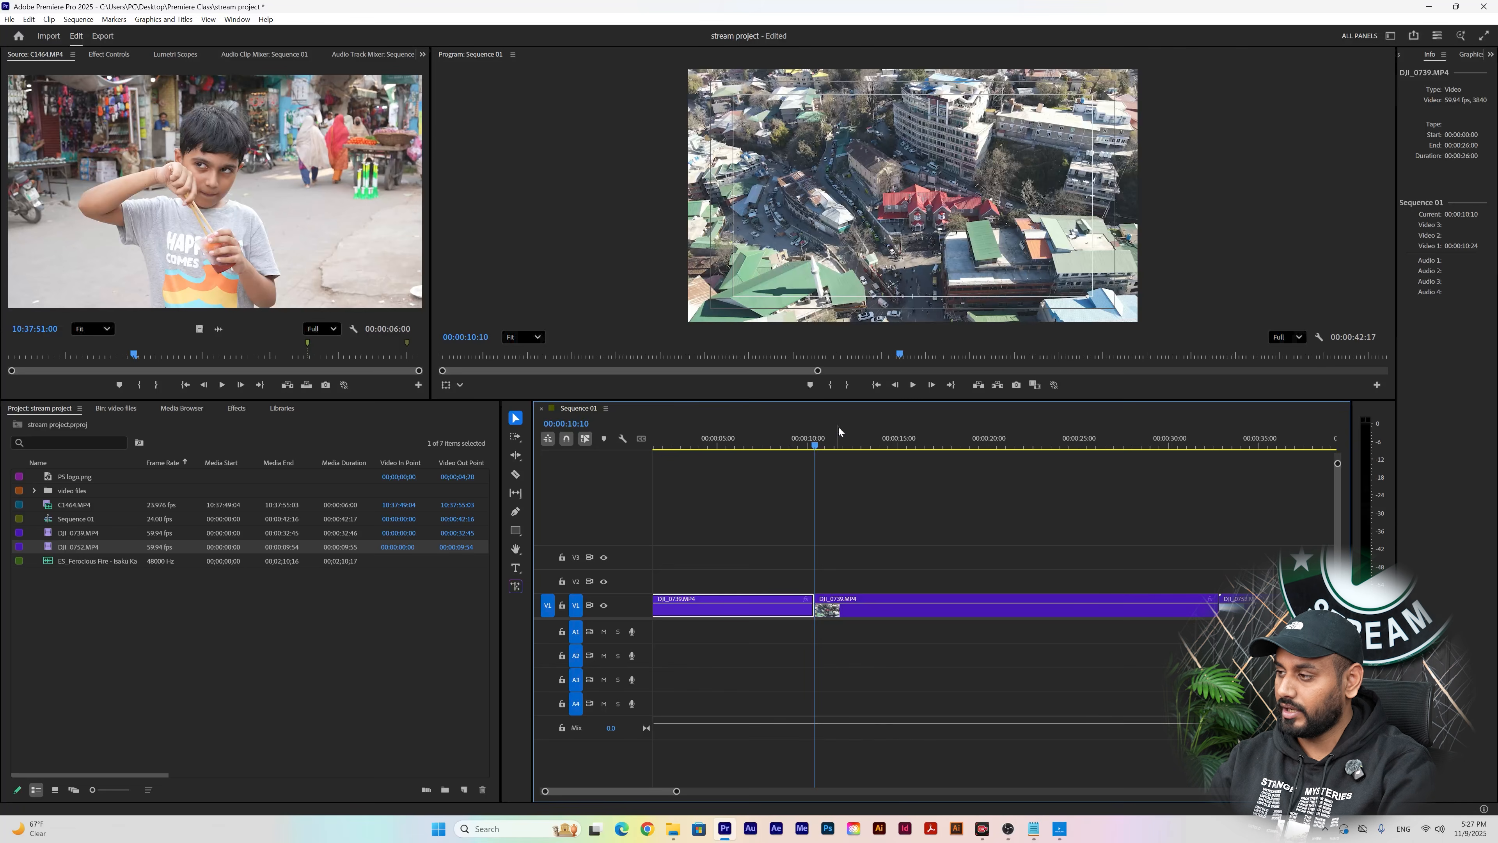
{"action": "left_click_drag", "start_coordinate": [822, 444], "coordinate": [797, 443]}
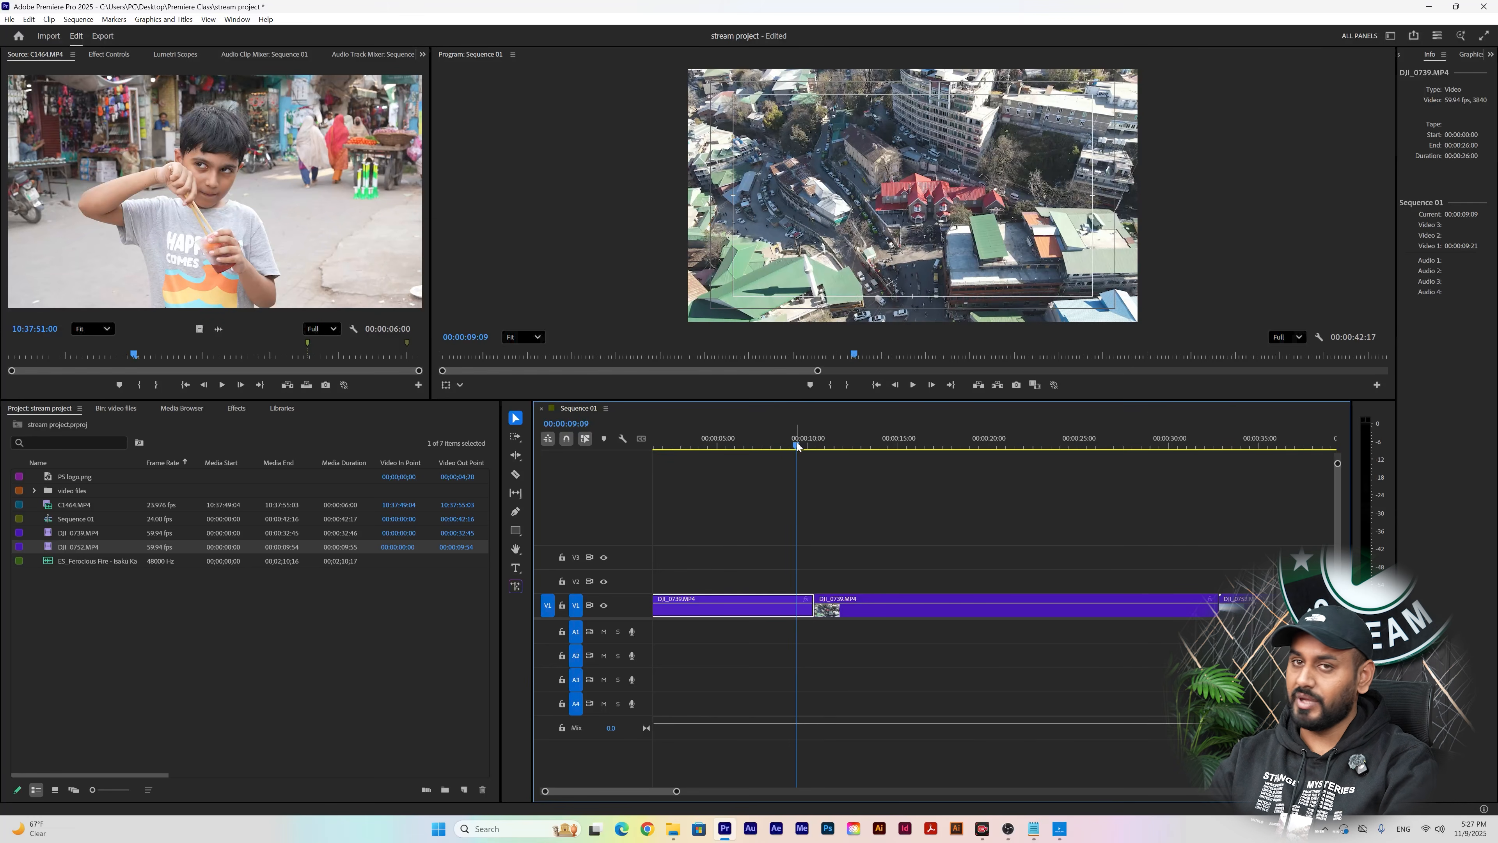
{"action": "left_click_drag", "start_coordinate": [801, 445], "coordinate": [785, 447]}
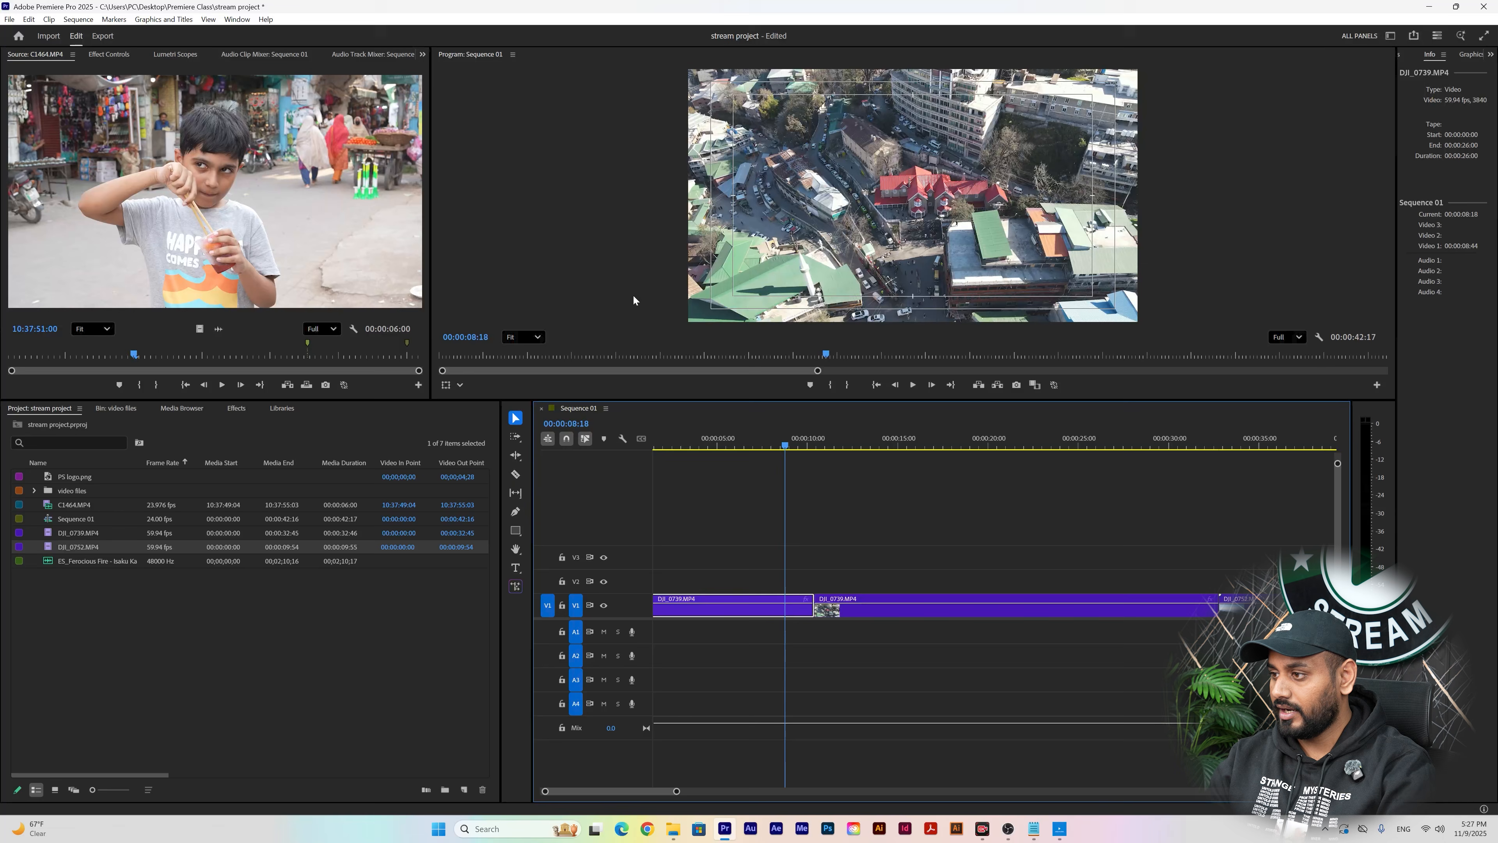
{"action": "left_click", "coordinate": [515, 511]}
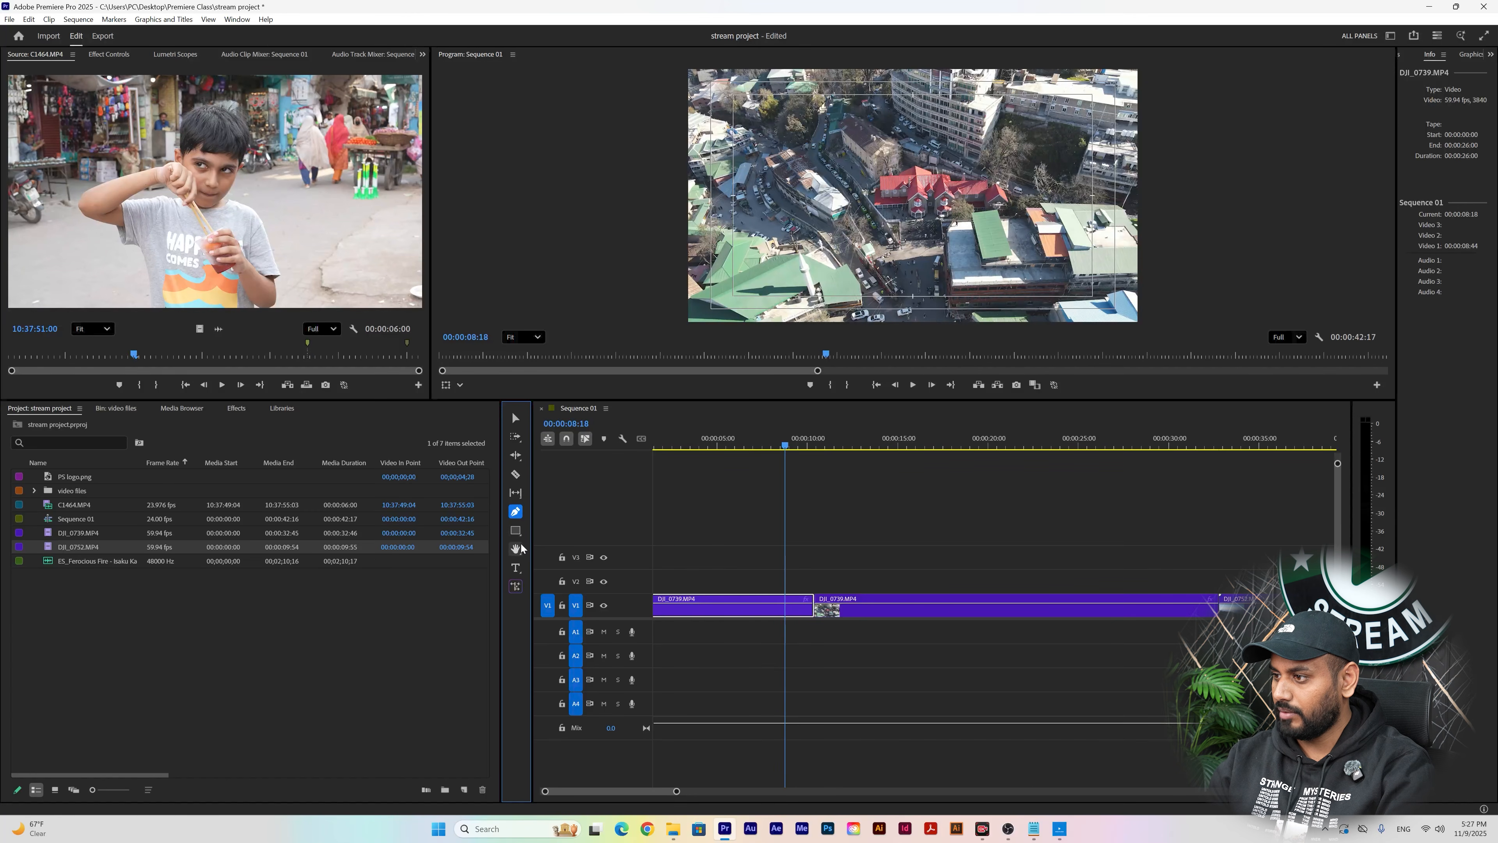
{"action": "left_click", "coordinate": [521, 569]}
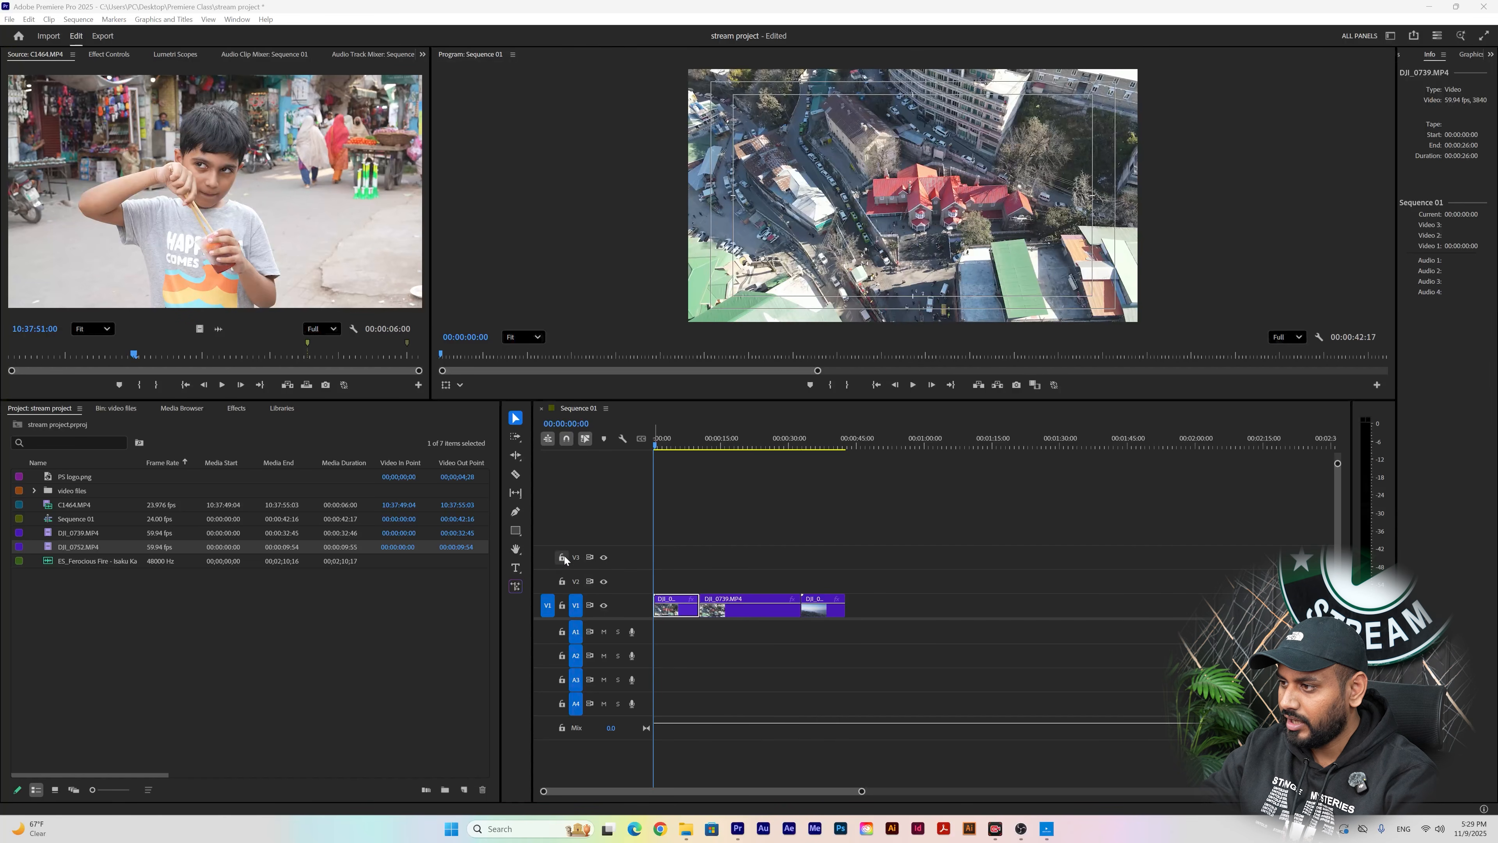
- Lock video track V1, move the playhead to 00:00:10:06, and unlock the track again
{"action": "left_click", "coordinate": [562, 604]}
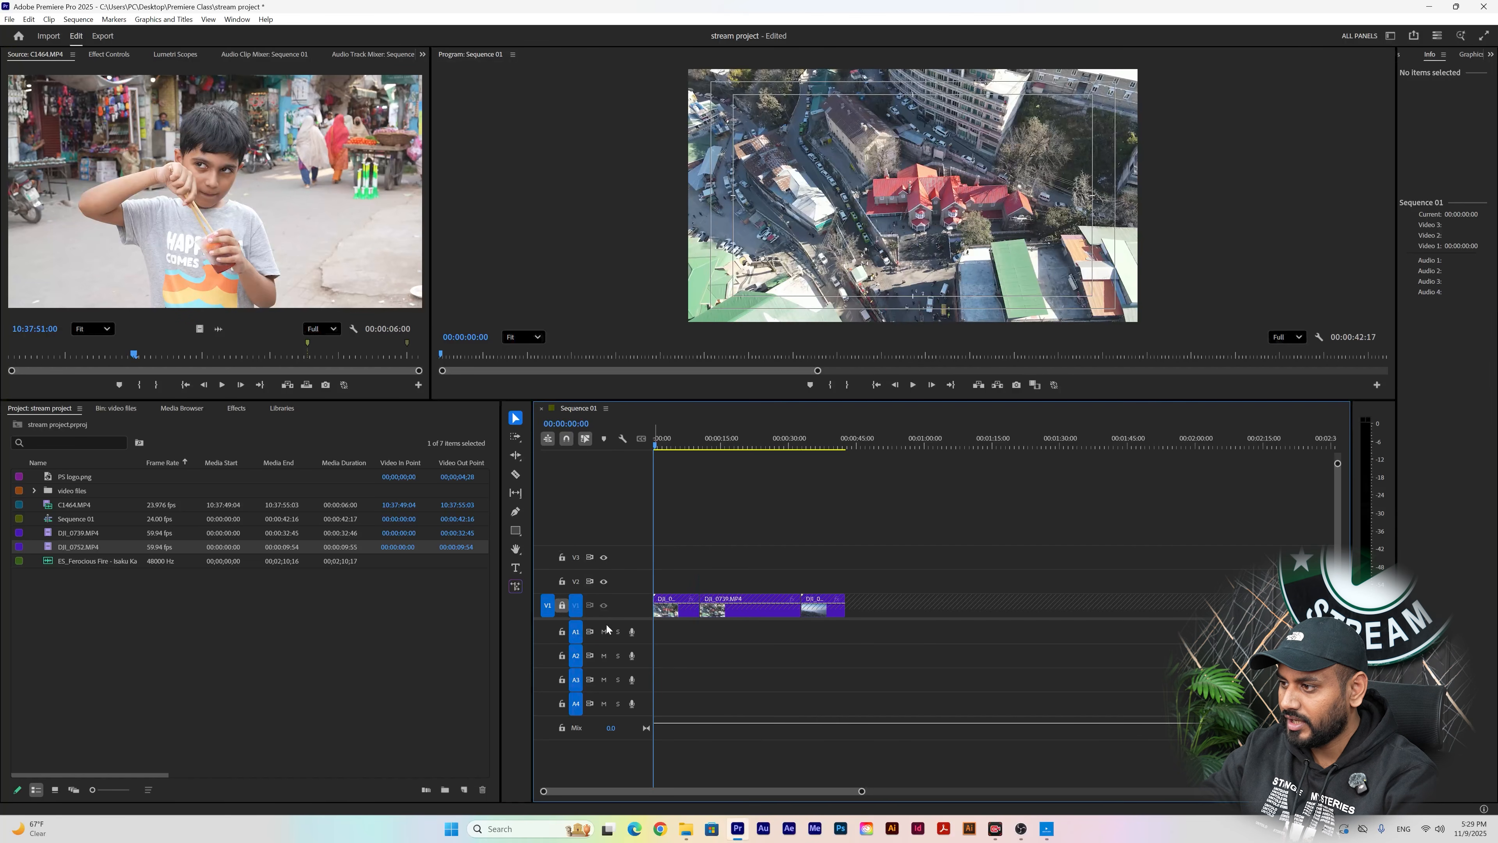
{"action": "key", "text": "Down"}
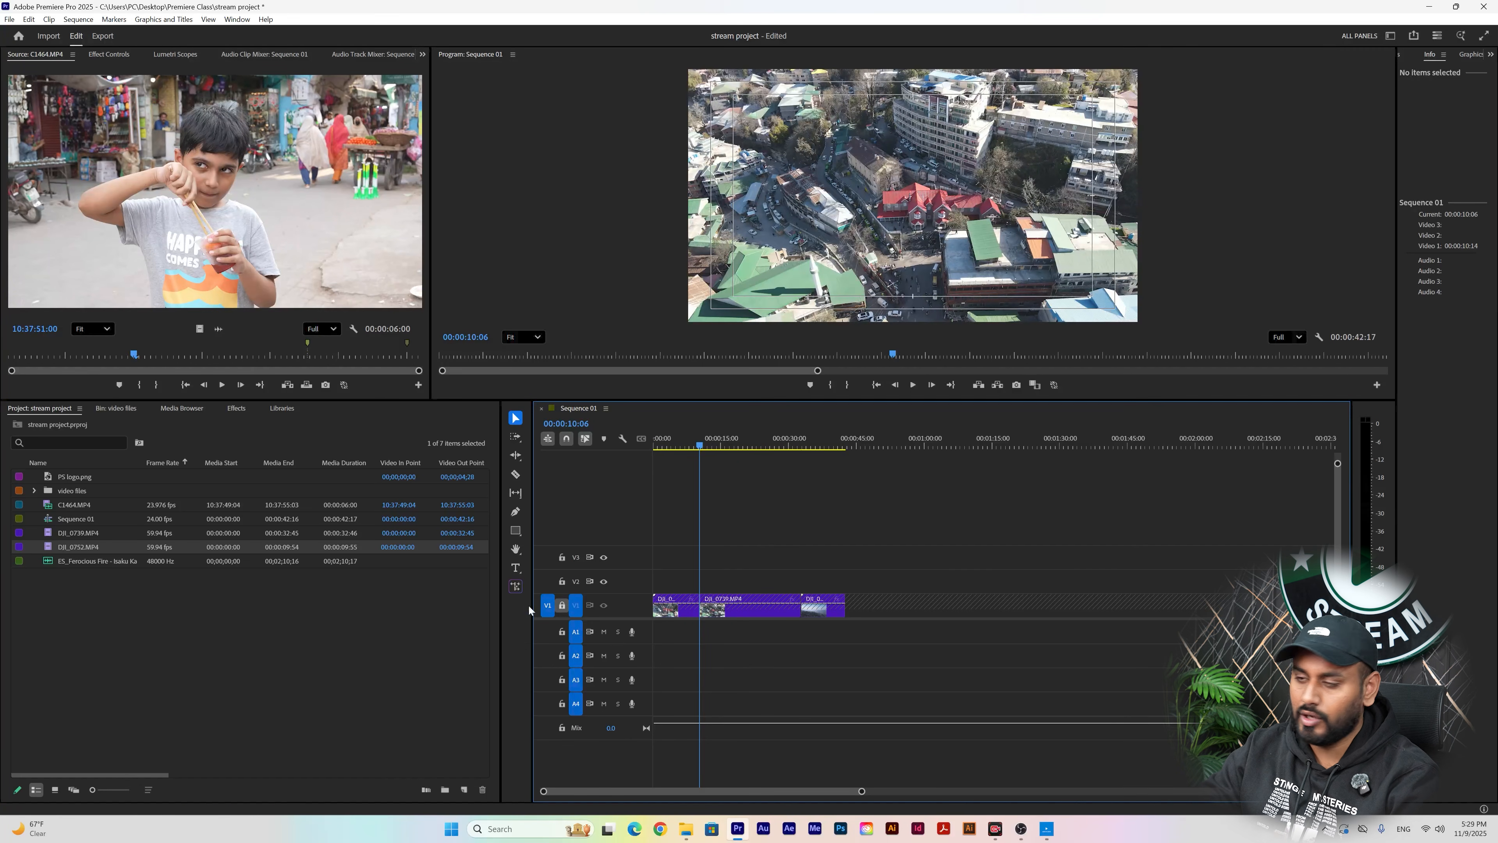
{"action": "left_click", "coordinate": [561, 605]}
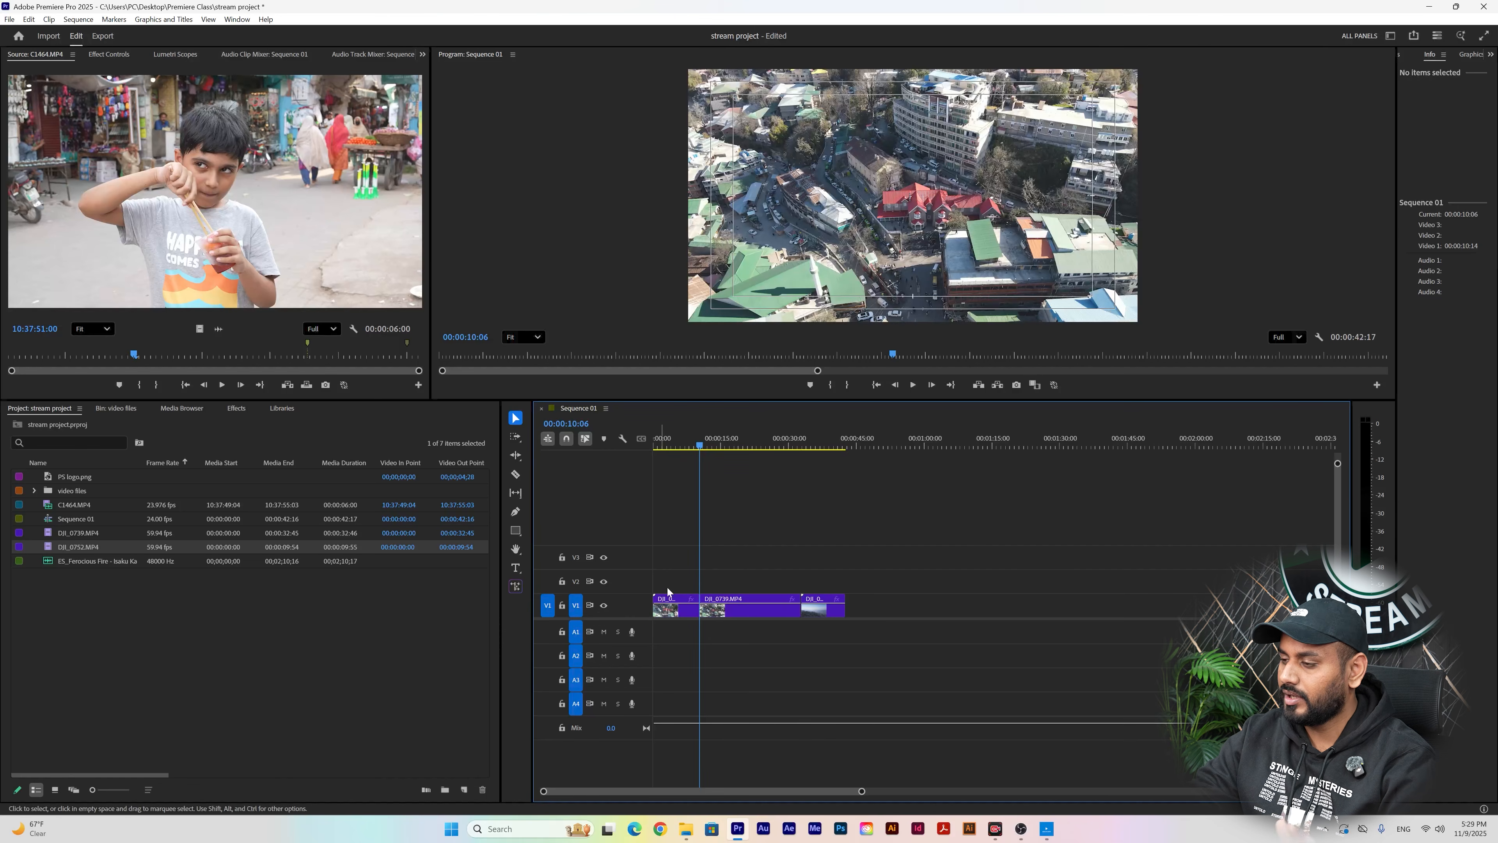
- Hide the output of track V1, scrub the sequence to 00:00:07:22, and show the track again
{"action": "left_click", "coordinate": [604, 605]}
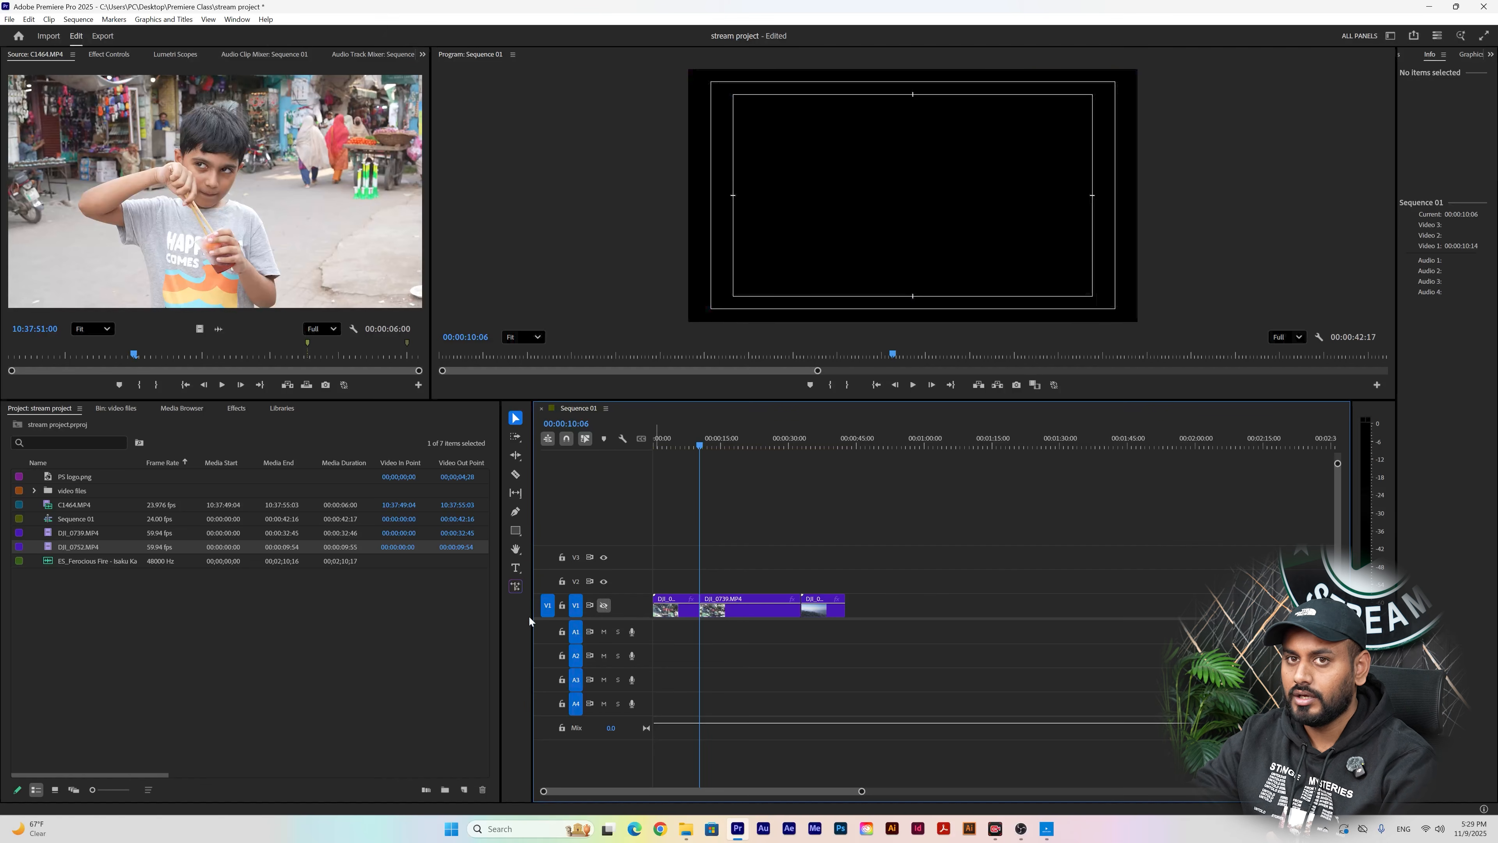
{"action": "left_click", "coordinate": [791, 443]}
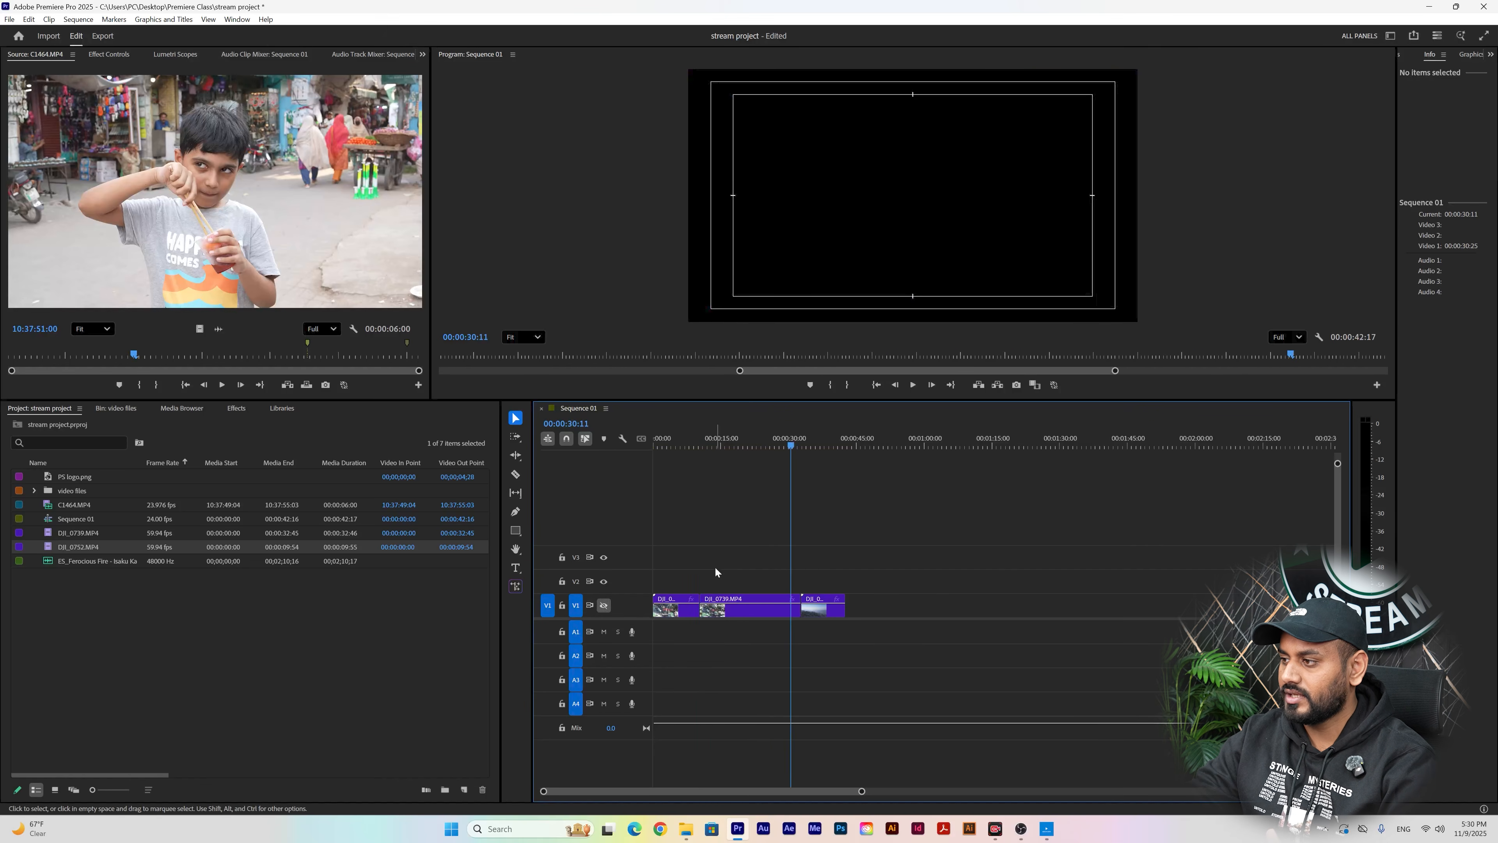
{"action": "left_click_drag", "start_coordinate": [744, 442], "coordinate": [689, 444]}
{"action": "left_click", "coordinate": [603, 605]}
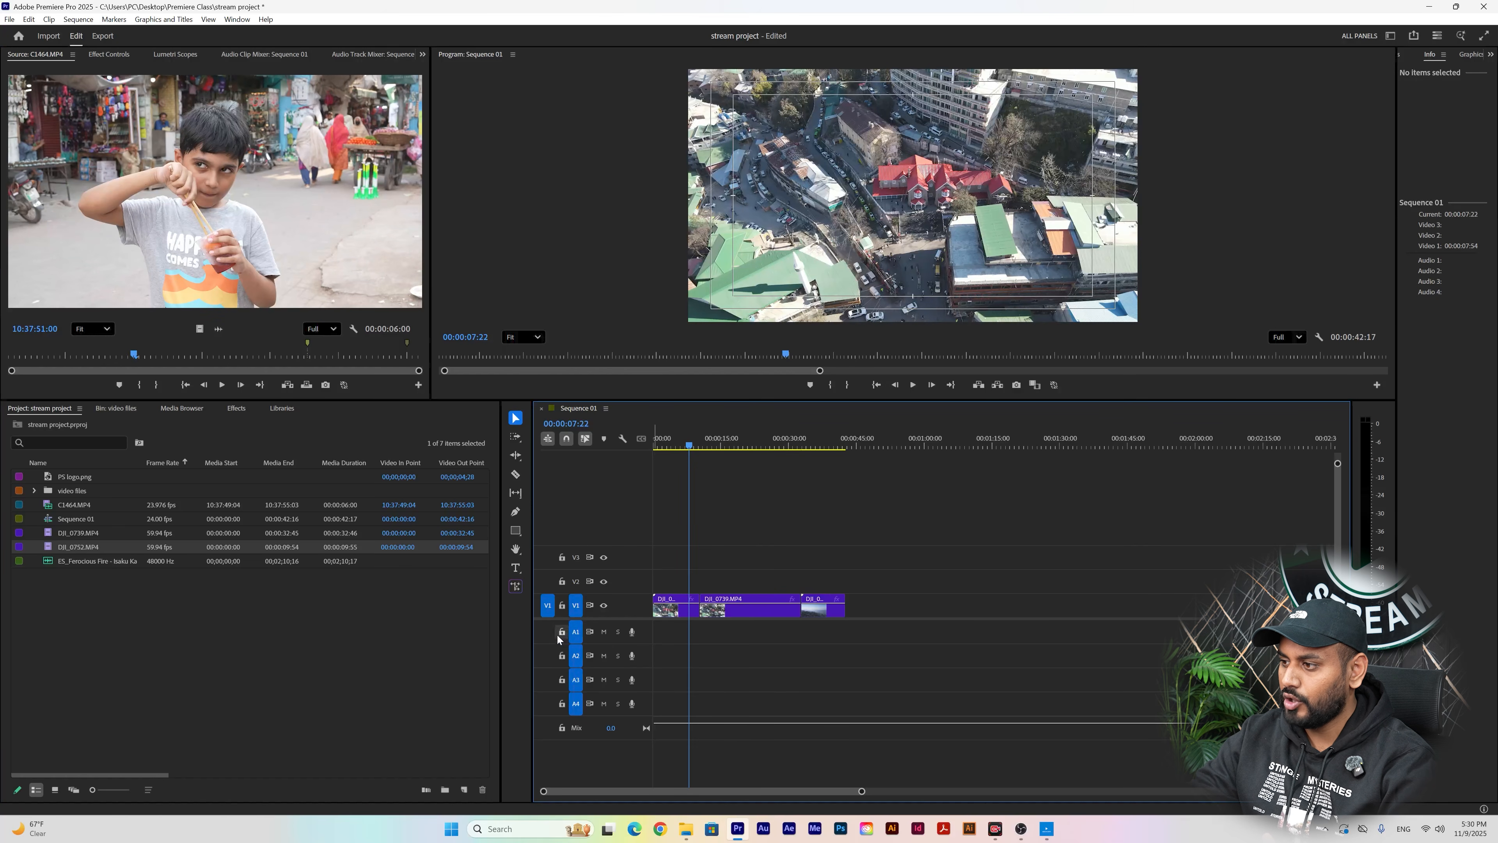
- Mute audio track A1 of Sequence 01
{"action": "left_click", "coordinate": [604, 633]}
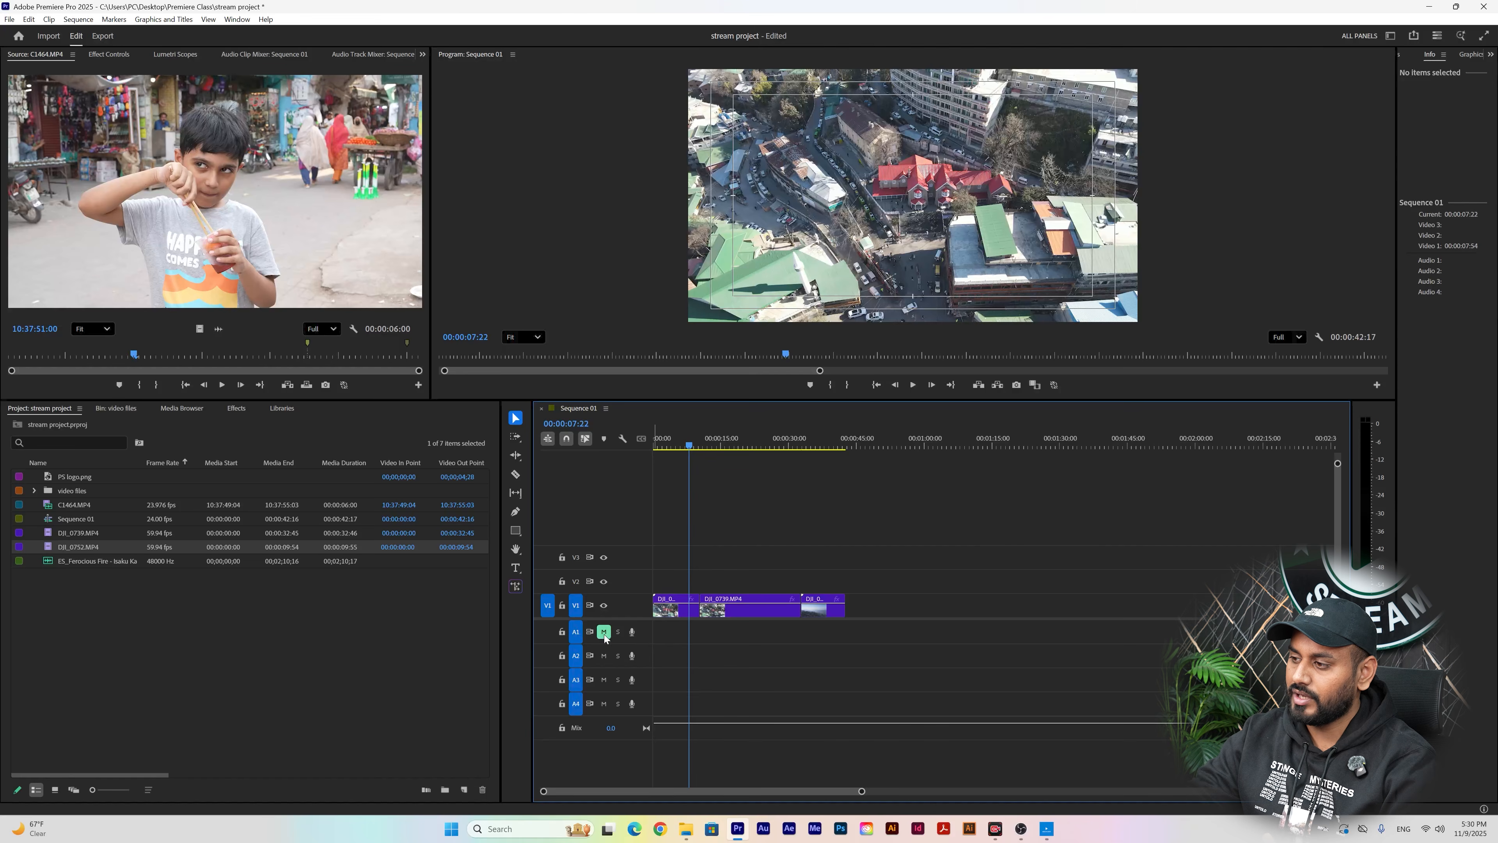
- Unmute audio track A1 and place the ES_Ferocious Fire music file at the start of that track
{"action": "left_click", "coordinate": [604, 631]}
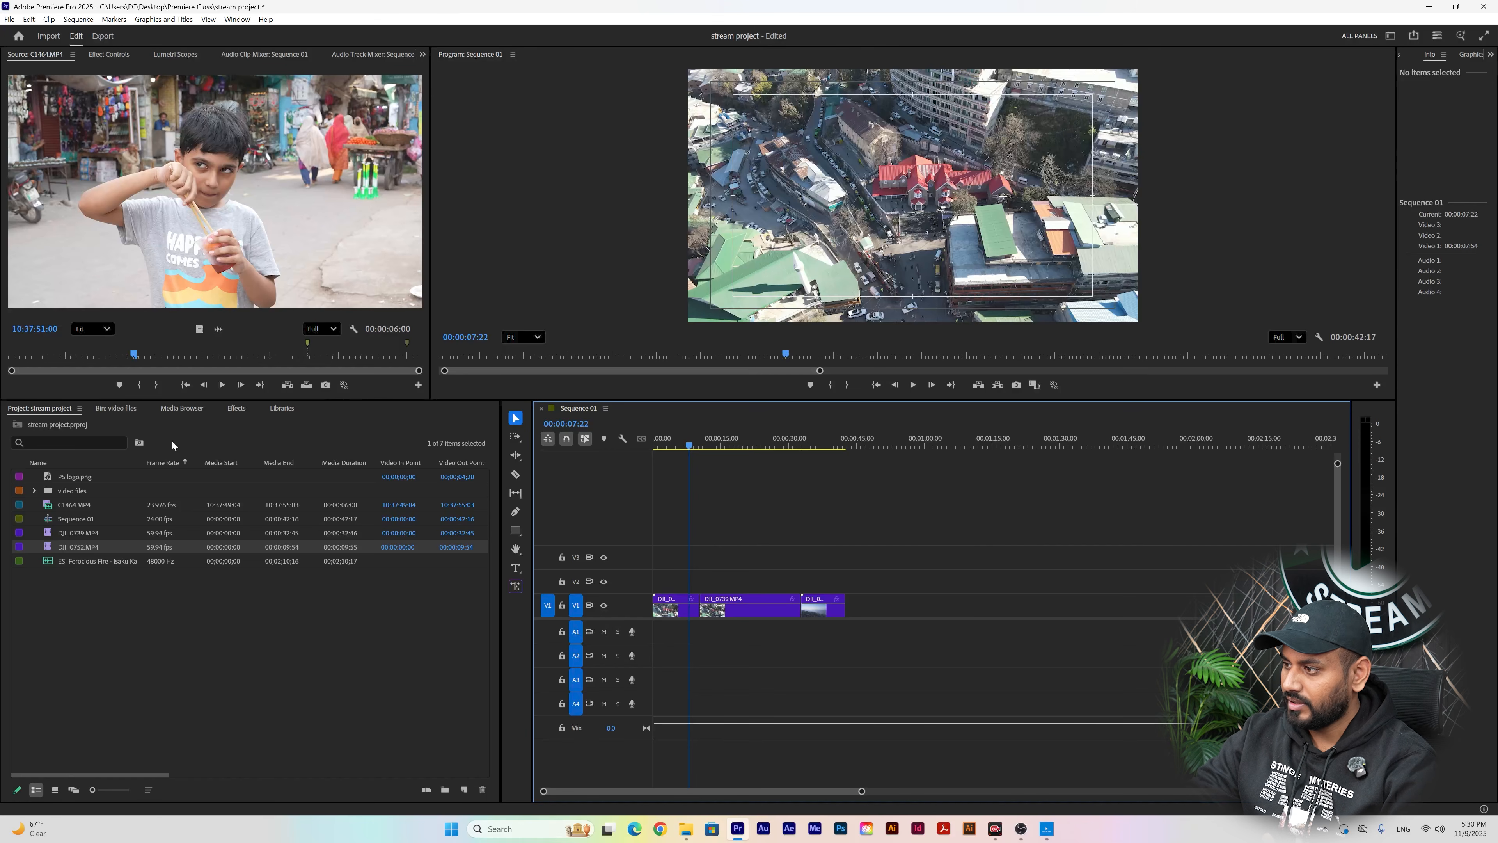
{"action": "left_click_drag", "start_coordinate": [85, 563], "coordinate": [650, 630]}
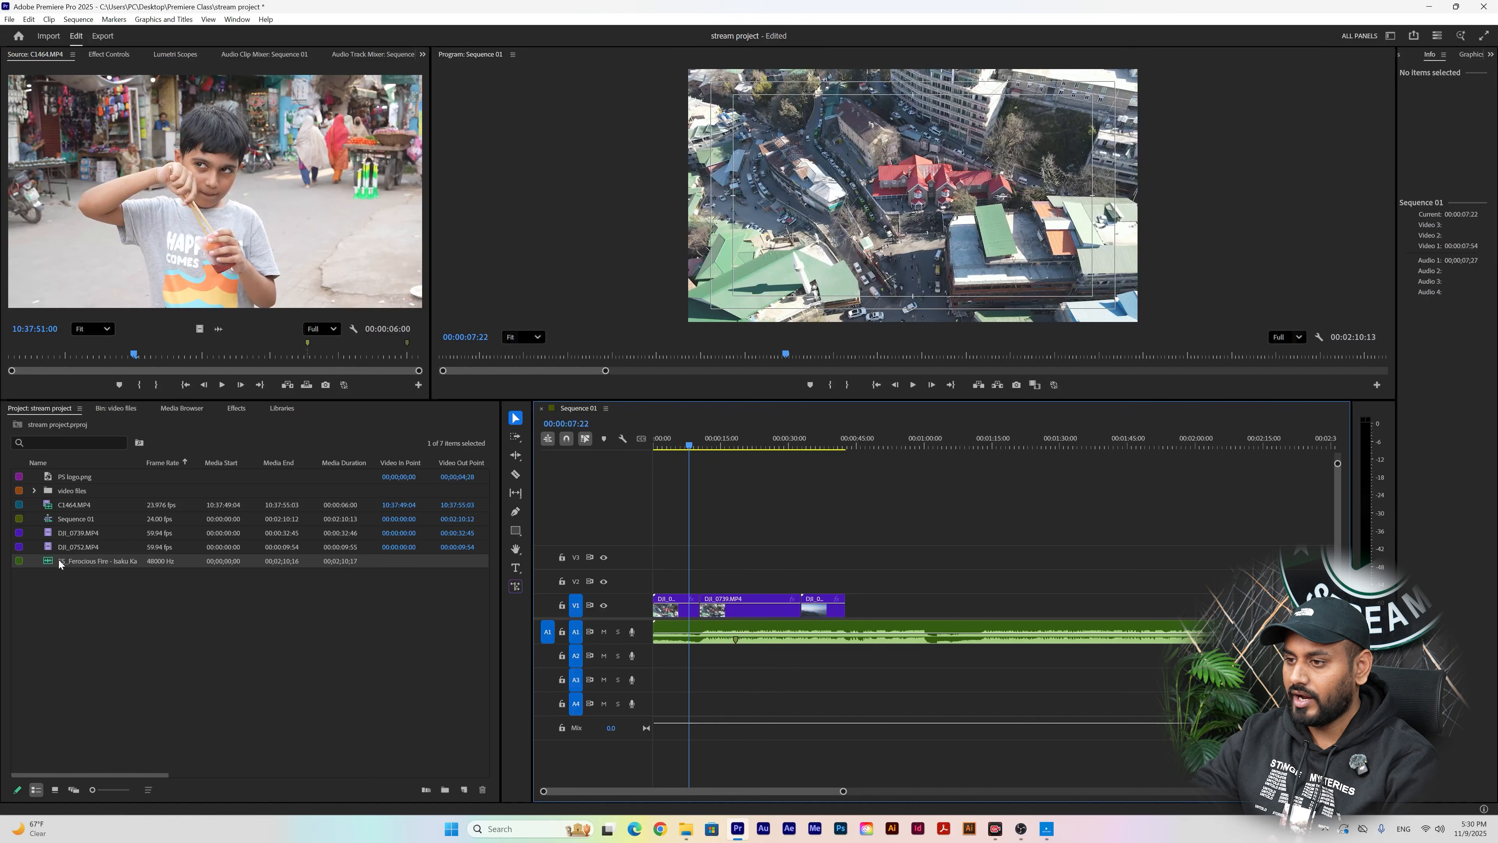
- Try stacking a second copy of the ES_Ferocious Fire music on track A2, removing it after each placement
{"action": "left_click_drag", "start_coordinate": [69, 566], "coordinate": [653, 656]}
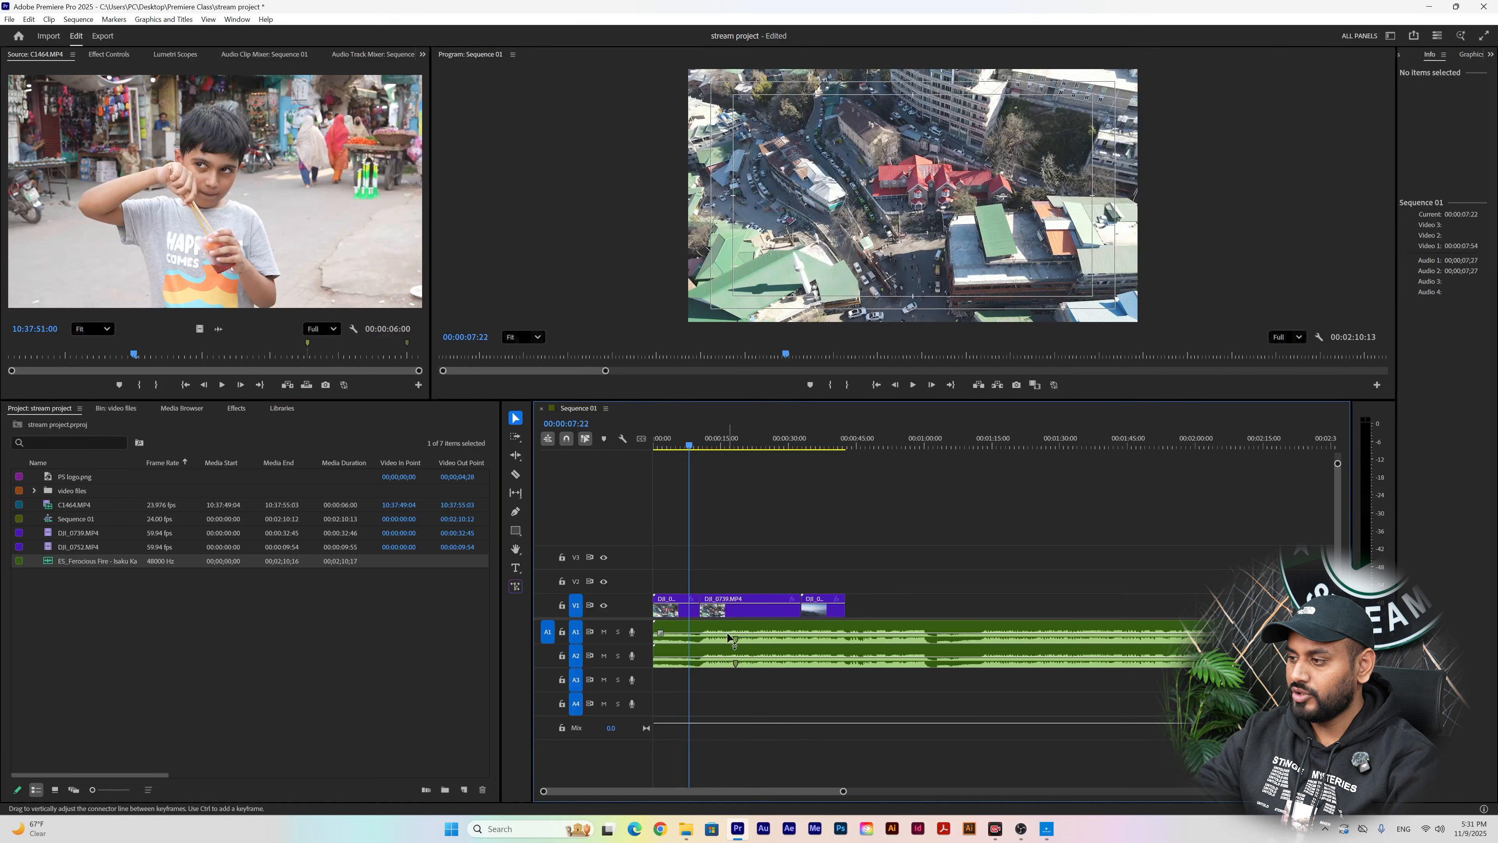
{"action": "left_click", "coordinate": [764, 651]}
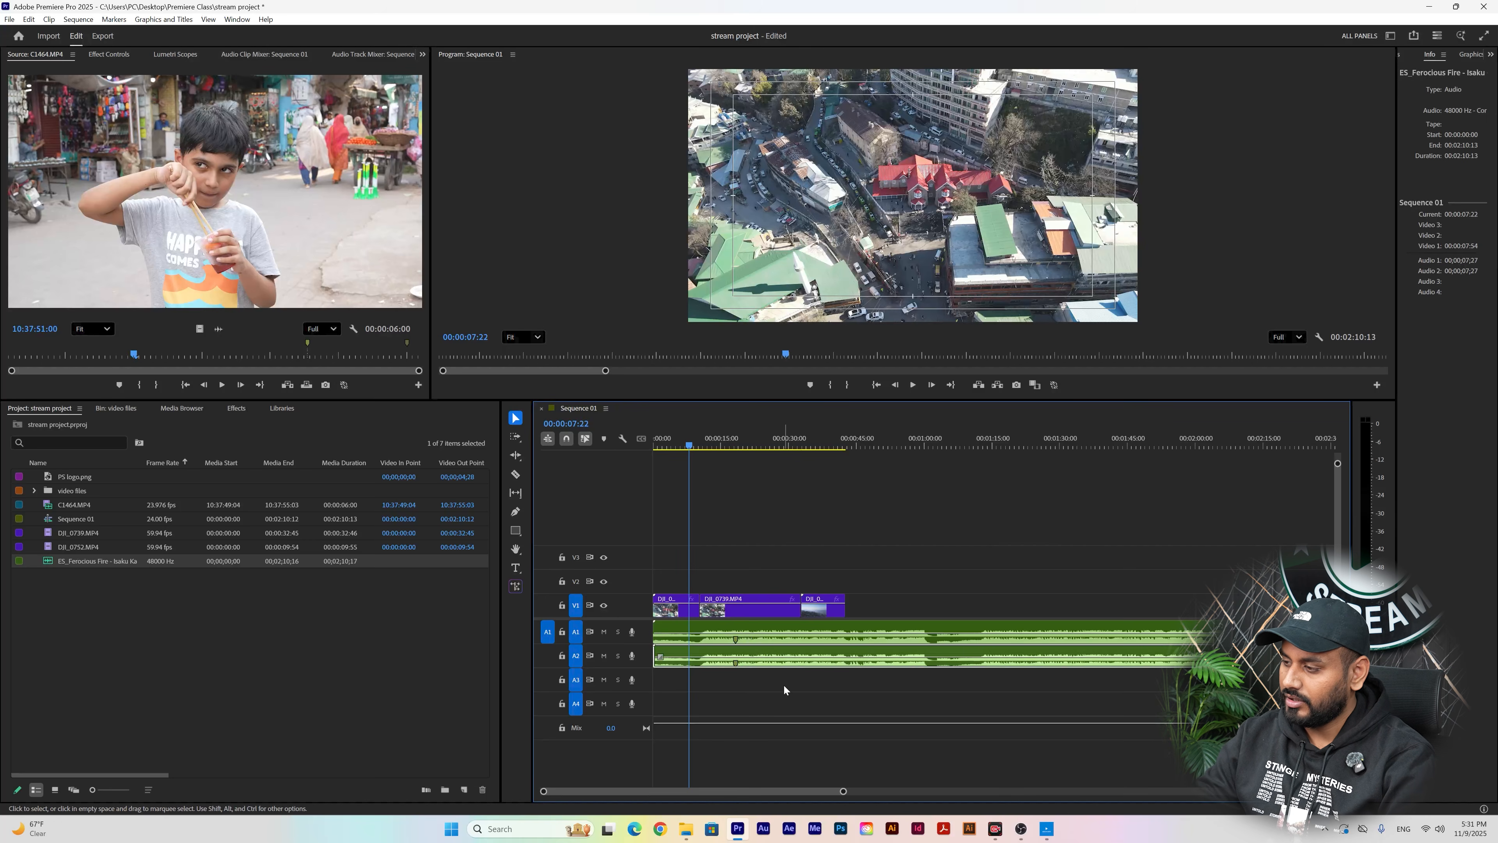
{"action": "key", "text": "Delete"}
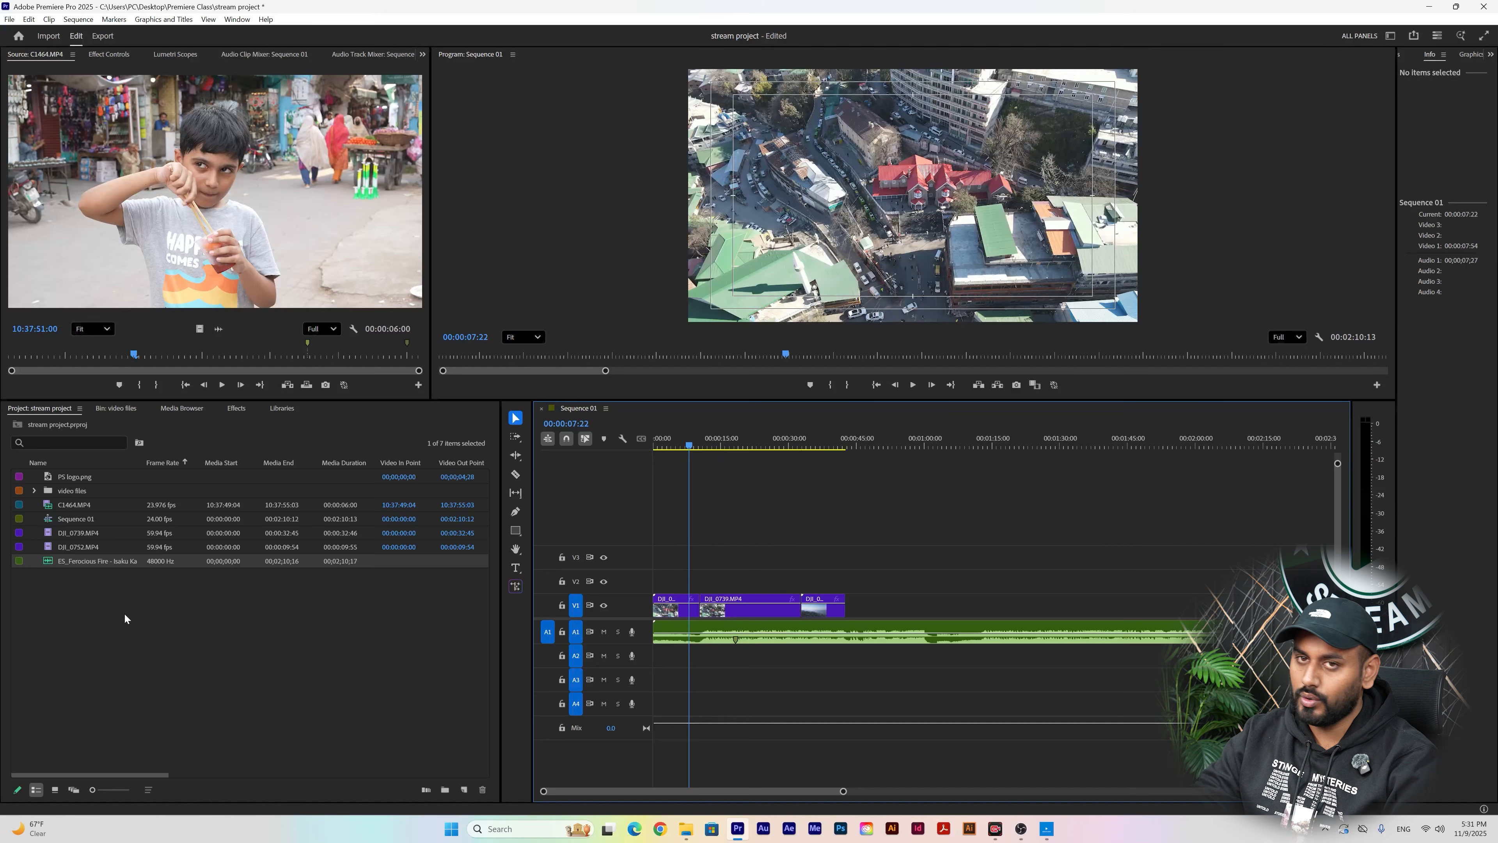
{"action": "left_click", "coordinate": [220, 564]}
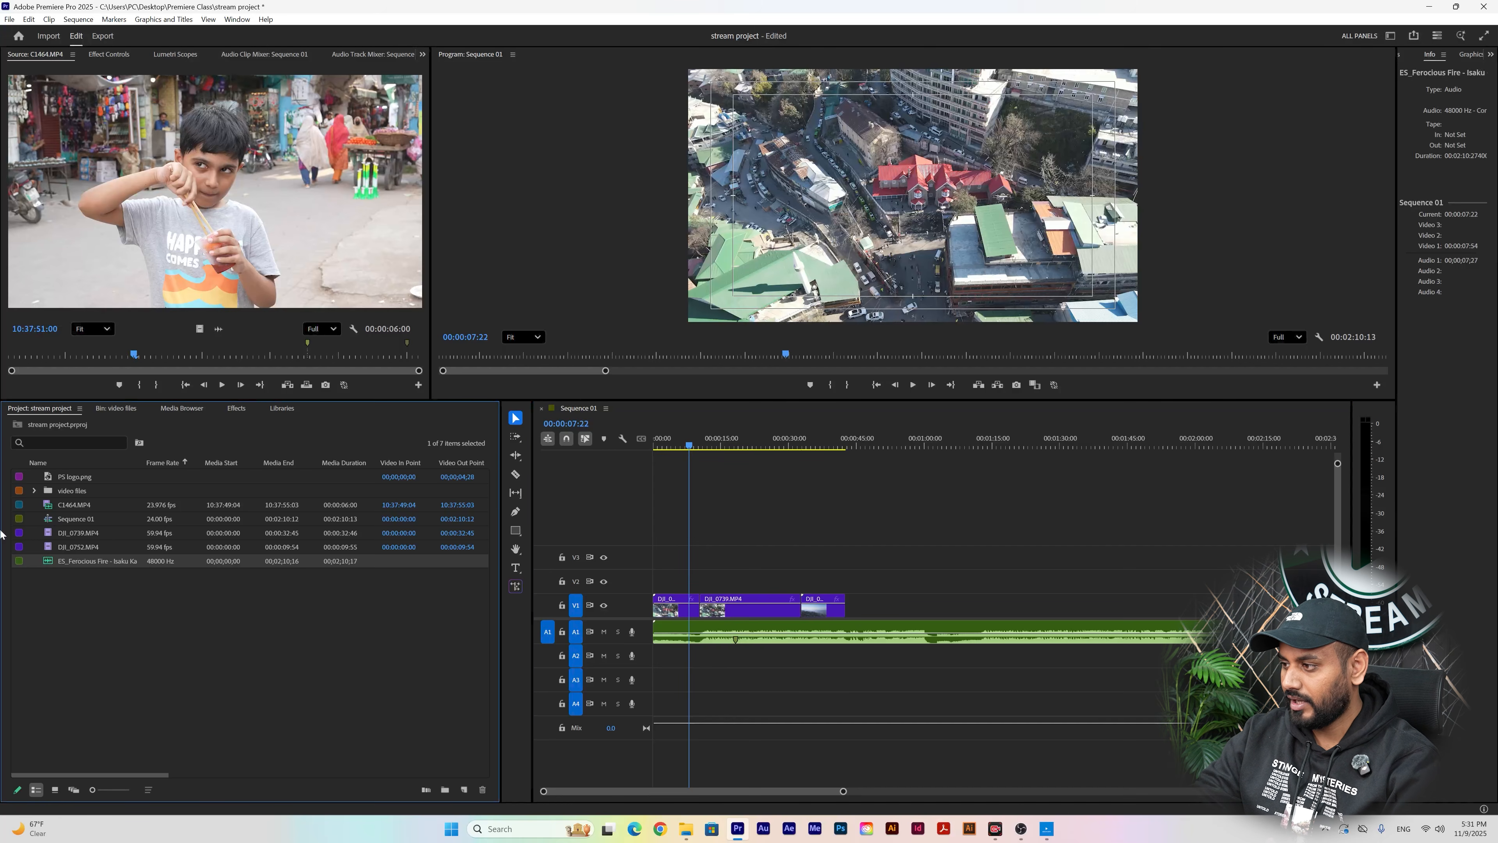
{"action": "left_click_drag", "start_coordinate": [47, 564], "coordinate": [728, 633]}
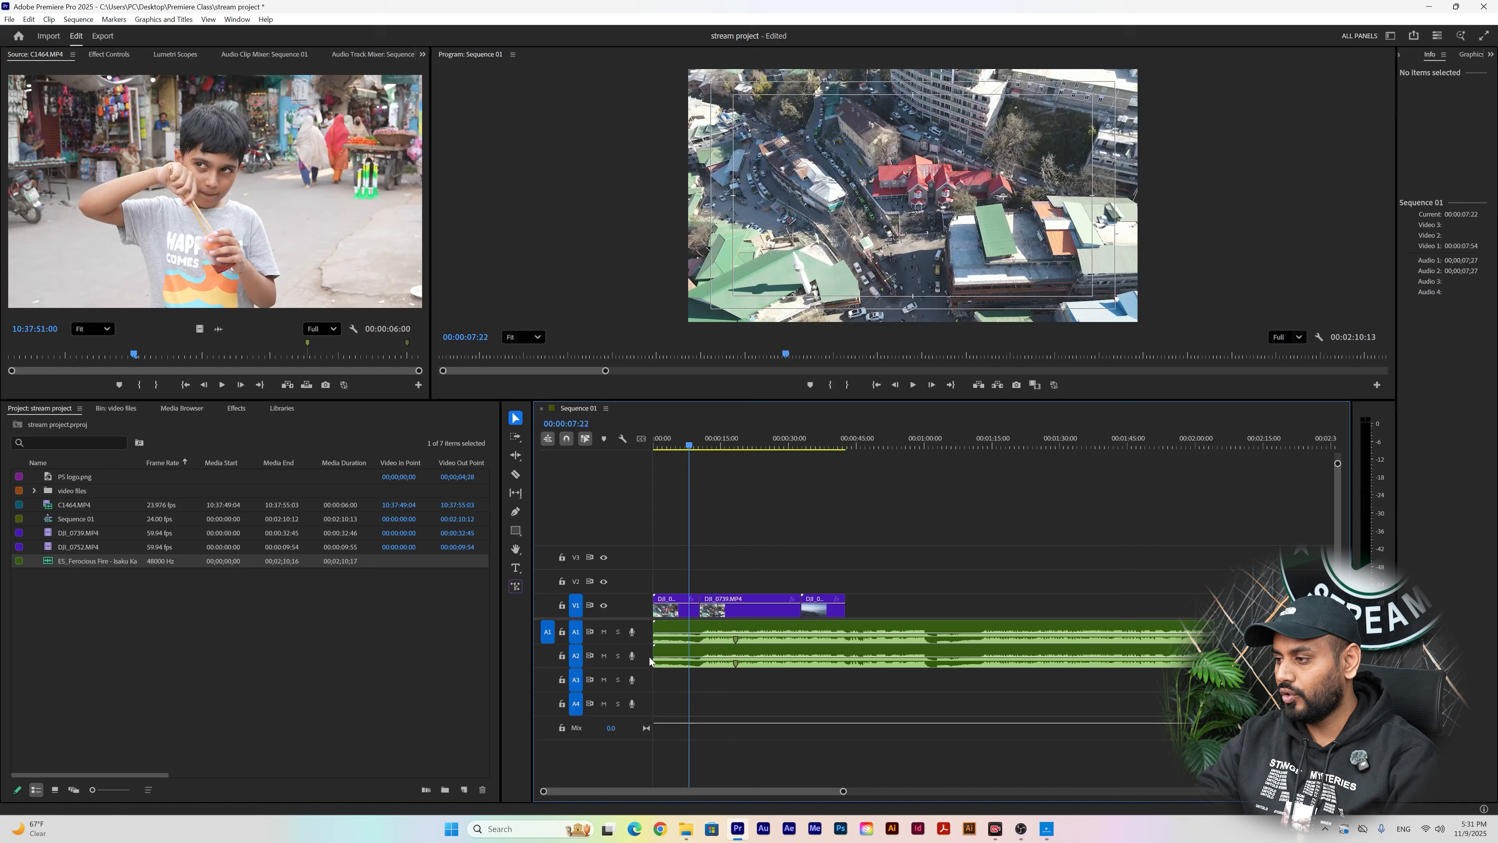
{"action": "key", "text": "ctrl+z"}
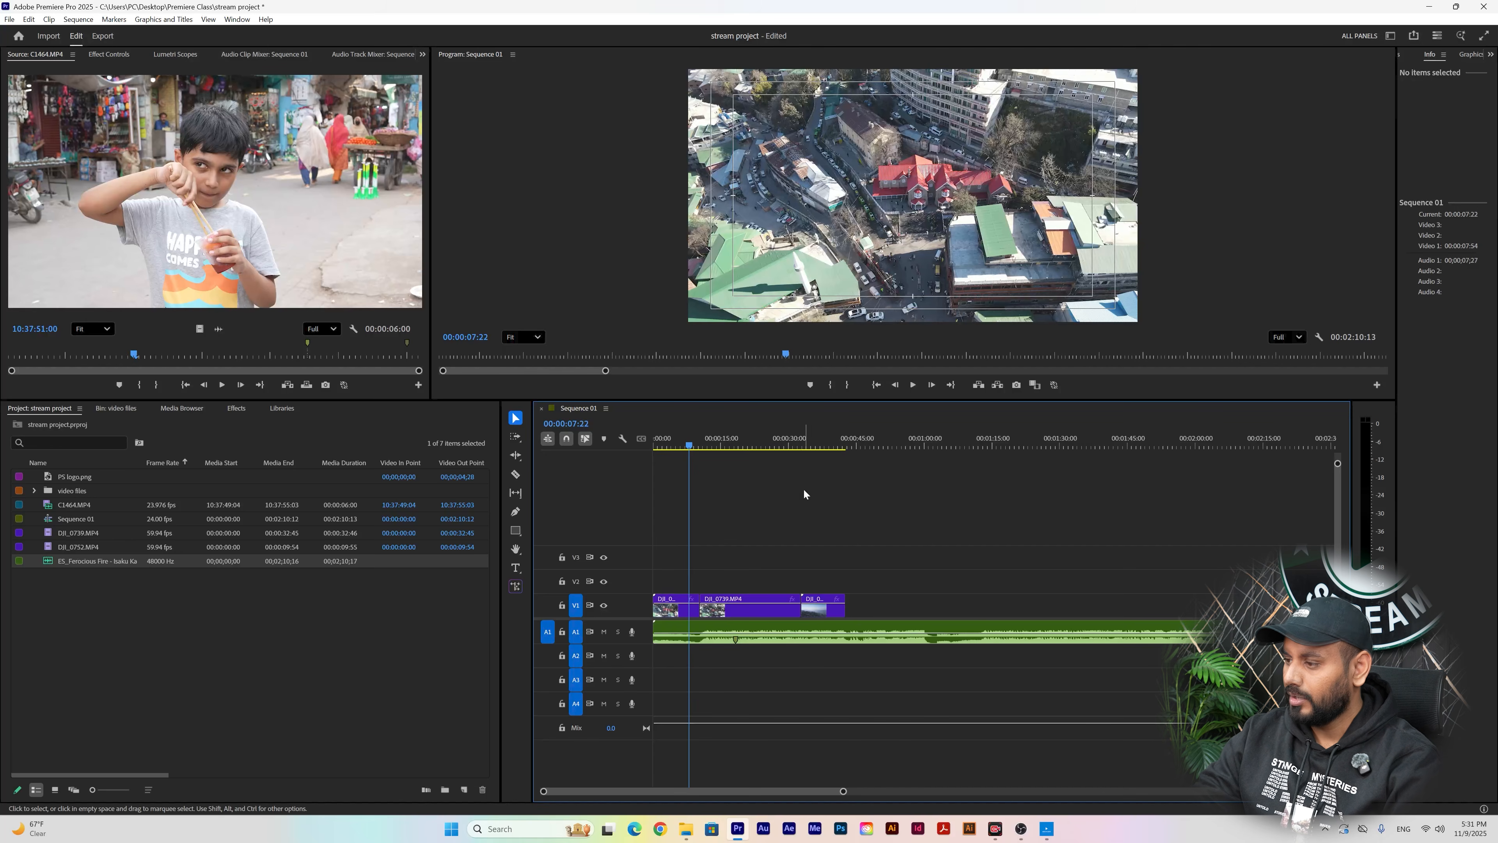
- Play Sequence 01 from the beginning to 00:00:03:13 to hear the music under the video
{"action": "key", "text": "Home"}
{"action": "left_click_drag", "start_coordinate": [669, 441], "coordinate": [647, 474]}
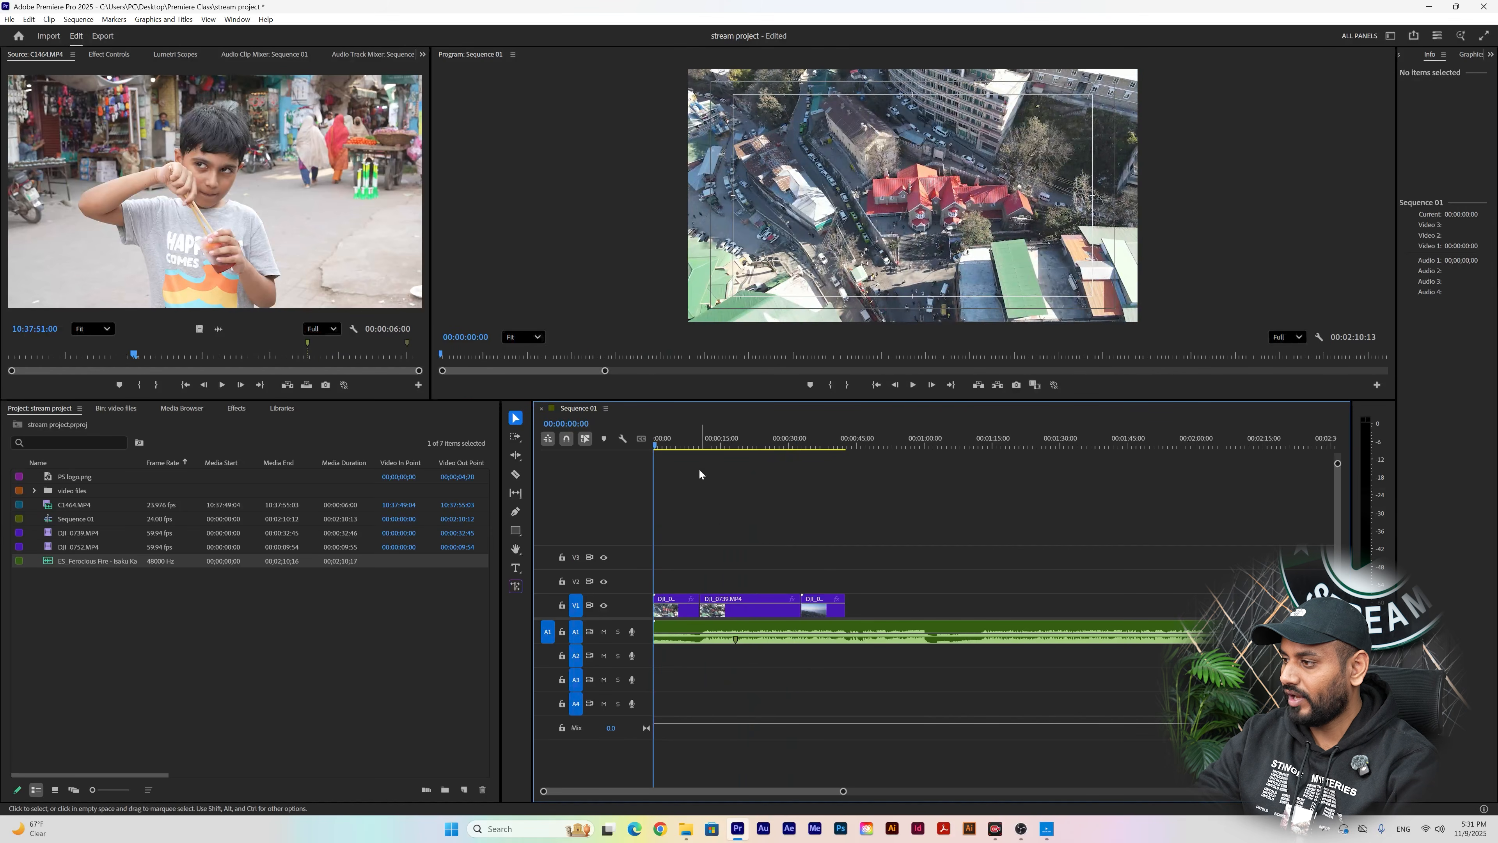
{"action": "key", "text": "space"}
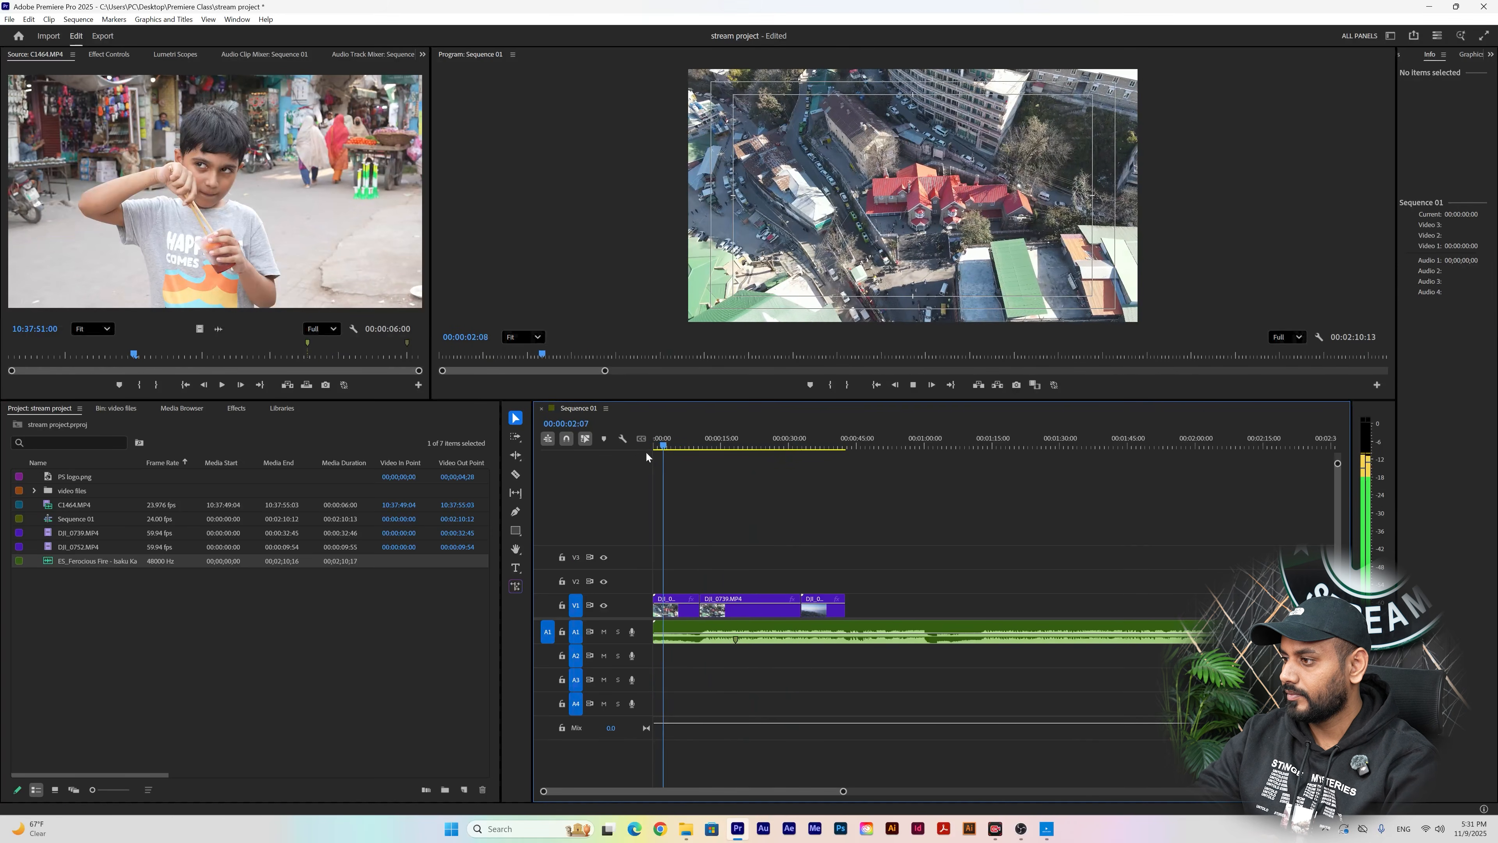
{"action": "key", "text": "space"}
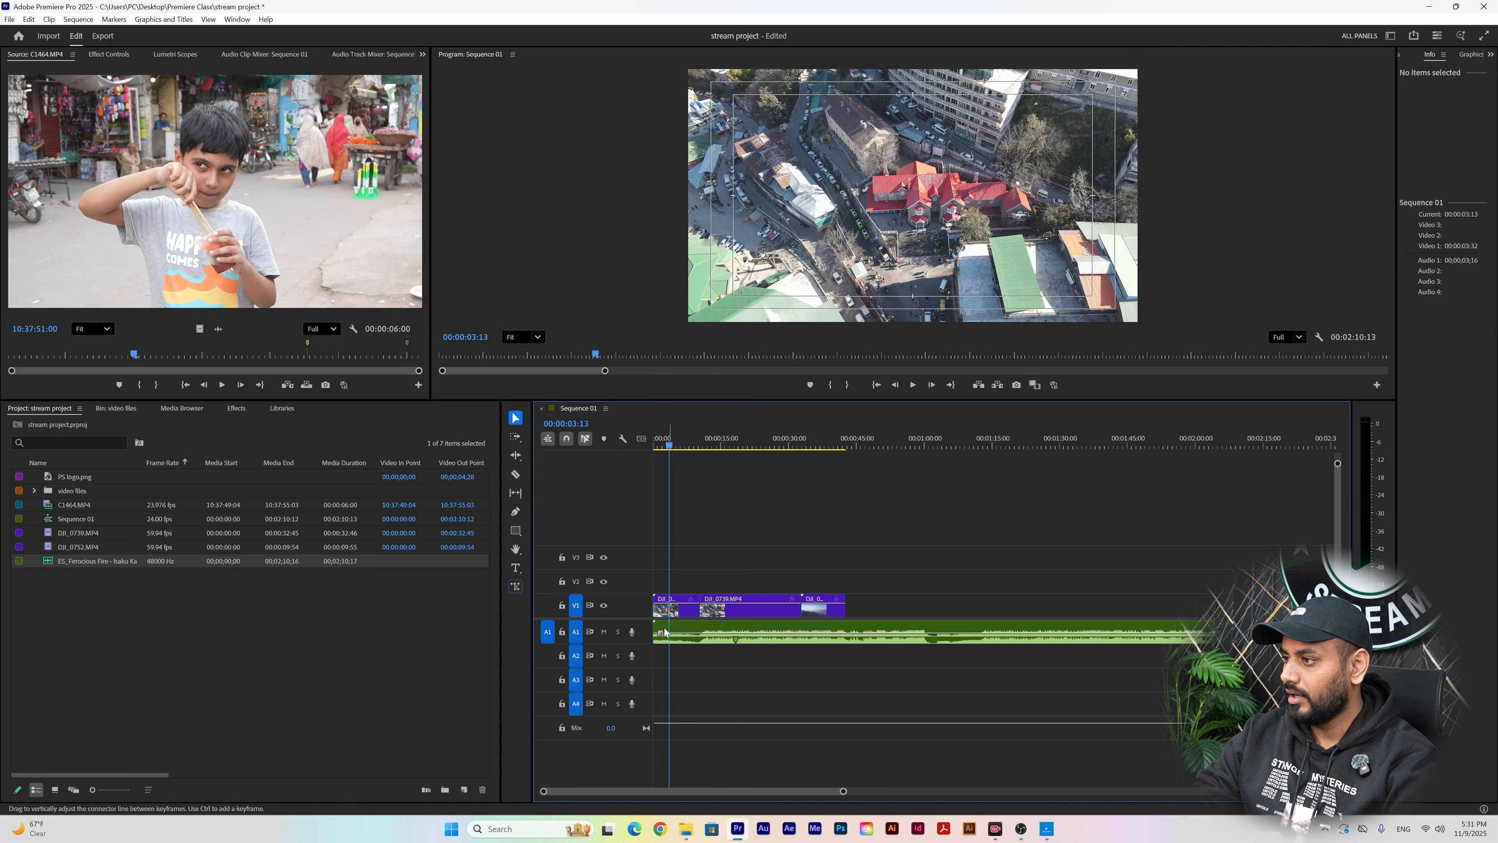
- Increase the height of tracks A1 and V1 to show the audio waveform and the video thumbnails
{"action": "left_click_drag", "start_coordinate": [643, 646], "coordinate": [644, 674]}
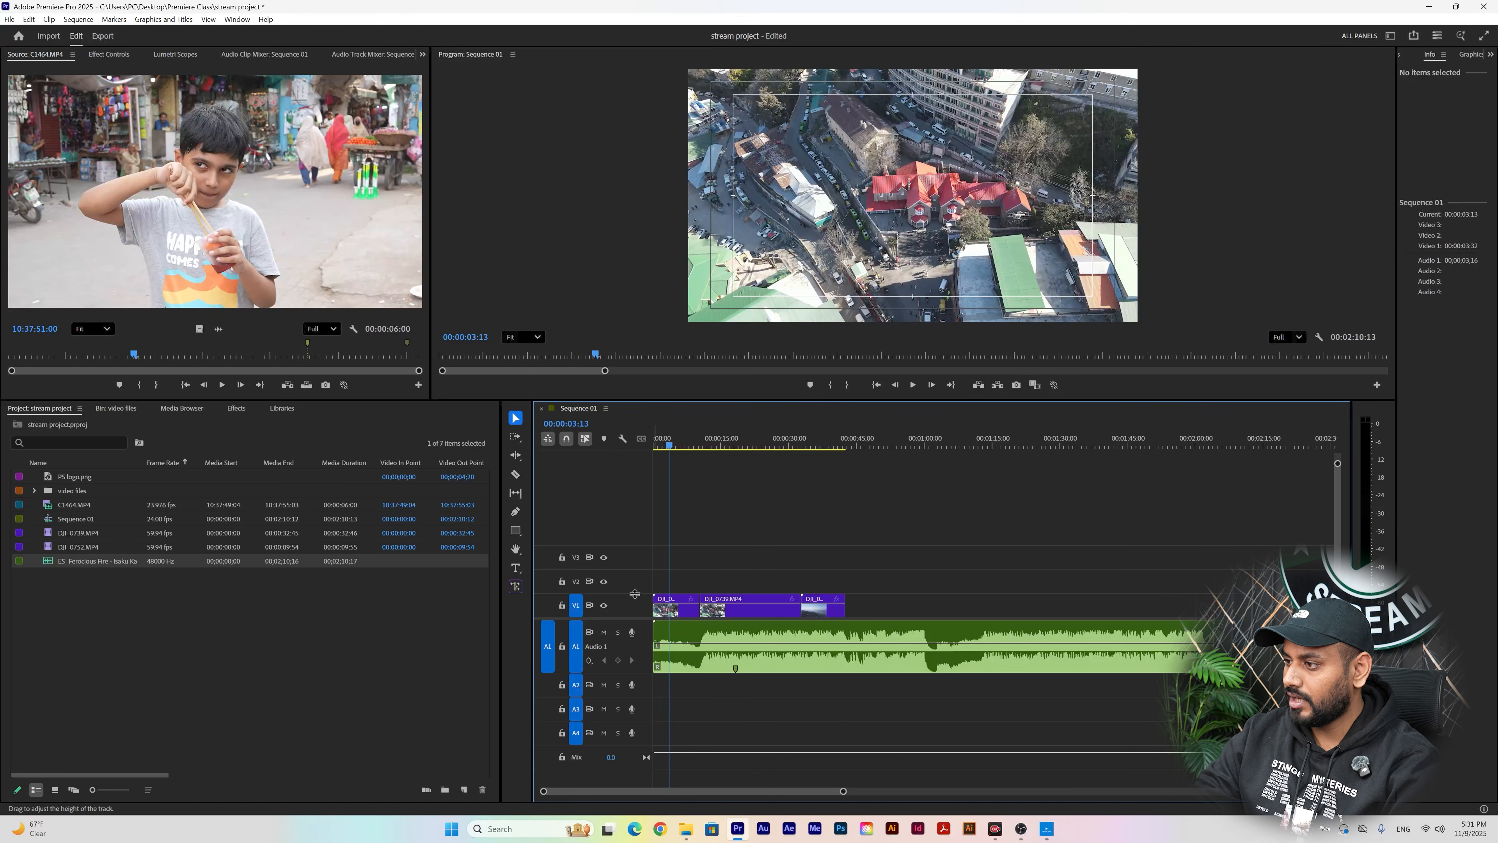
{"action": "left_click_drag", "start_coordinate": [635, 594], "coordinate": [633, 564]}
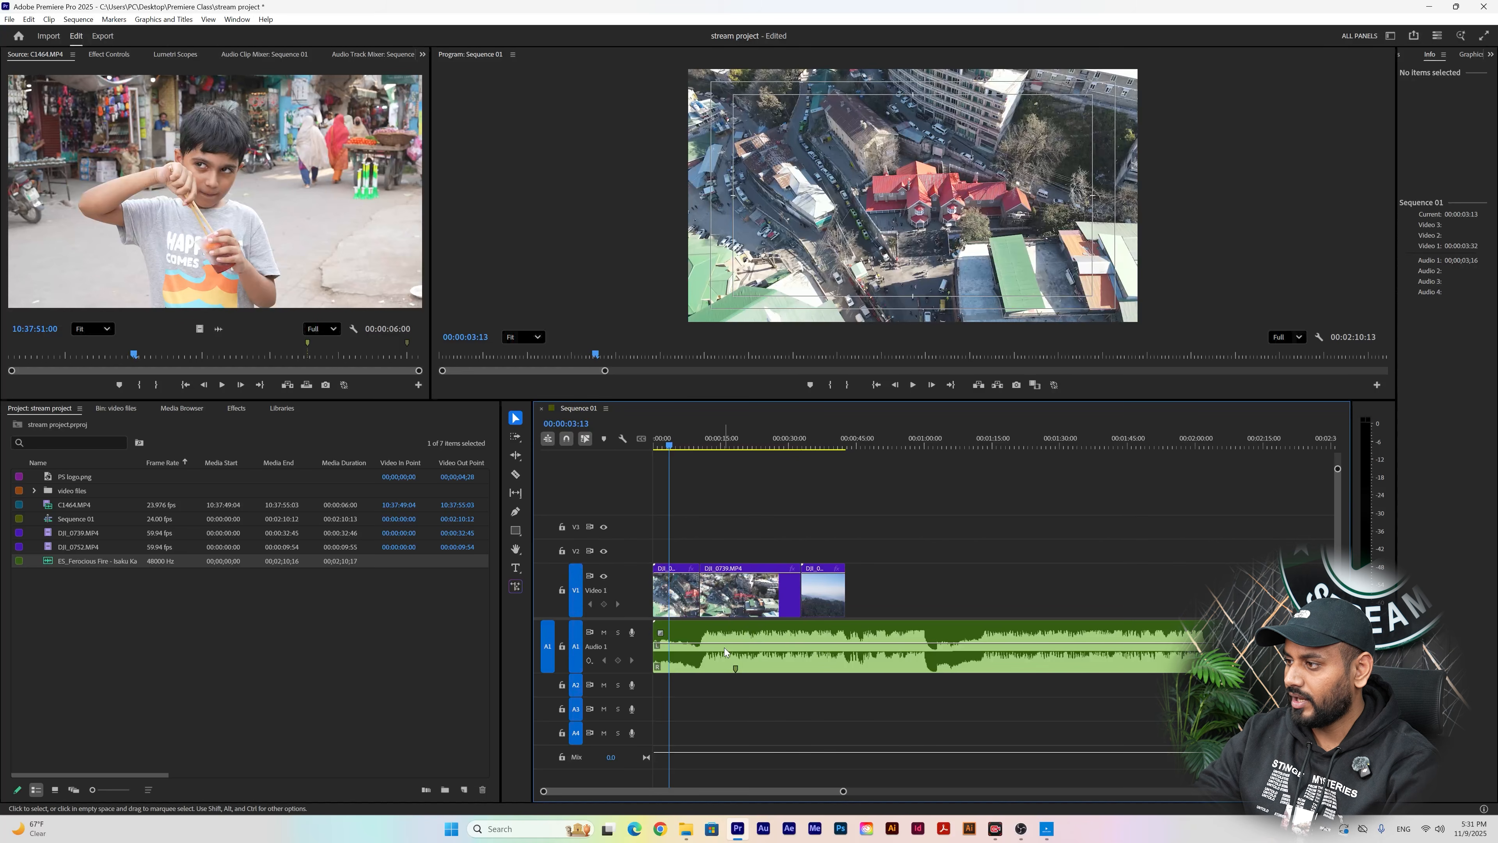
- Scrub the sequence to 00:00:28:09 and zoom the timeline in and out around the playhead to examine the clips
{"action": "left_click_drag", "start_coordinate": [706, 447], "coordinate": [772, 451]}
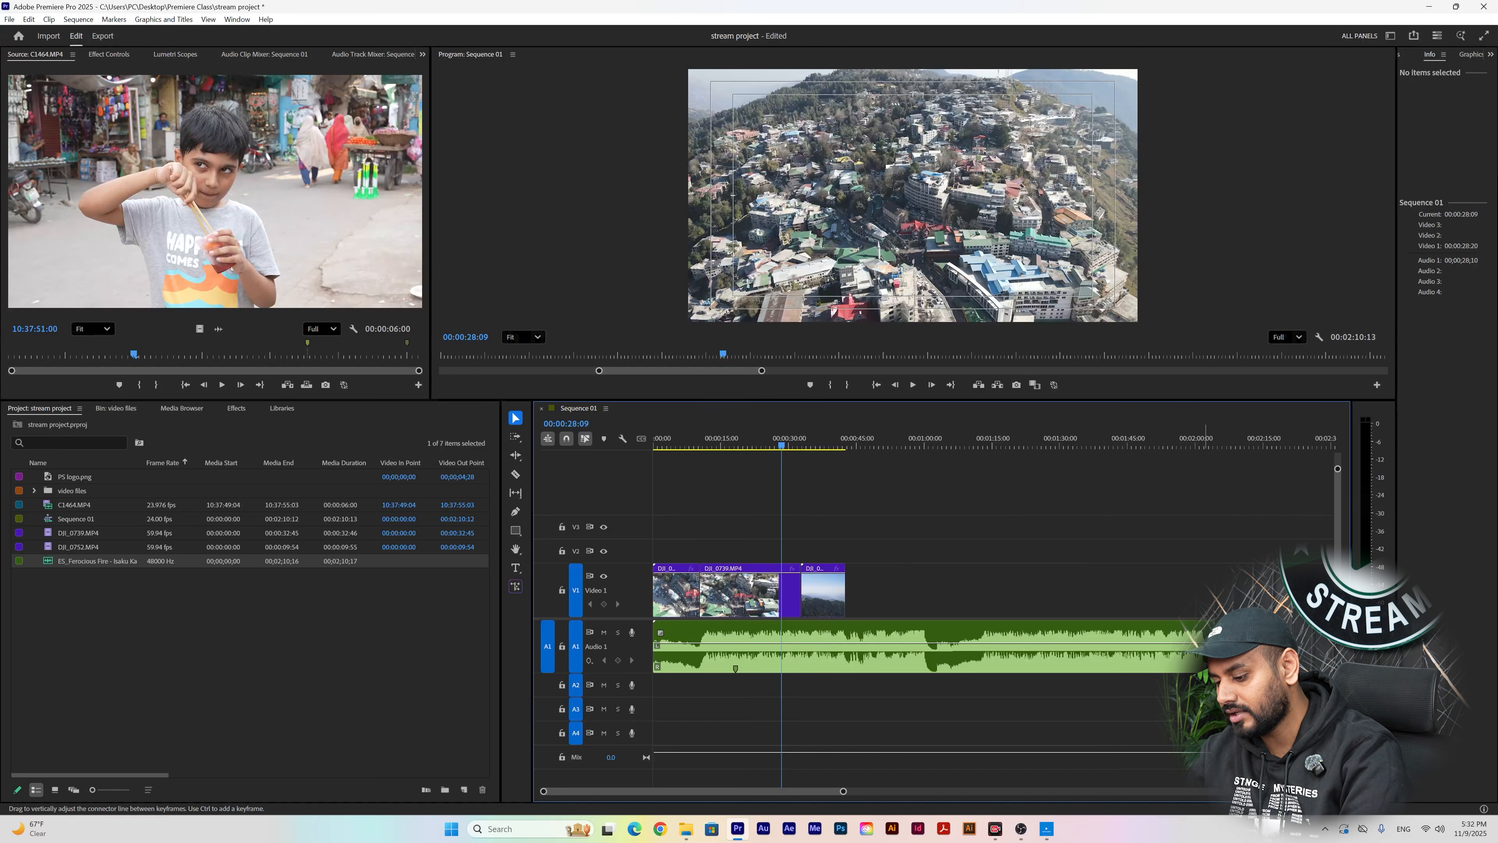
{"action": "key", "text": "equal"}
{"action": "key", "text": "equal"}
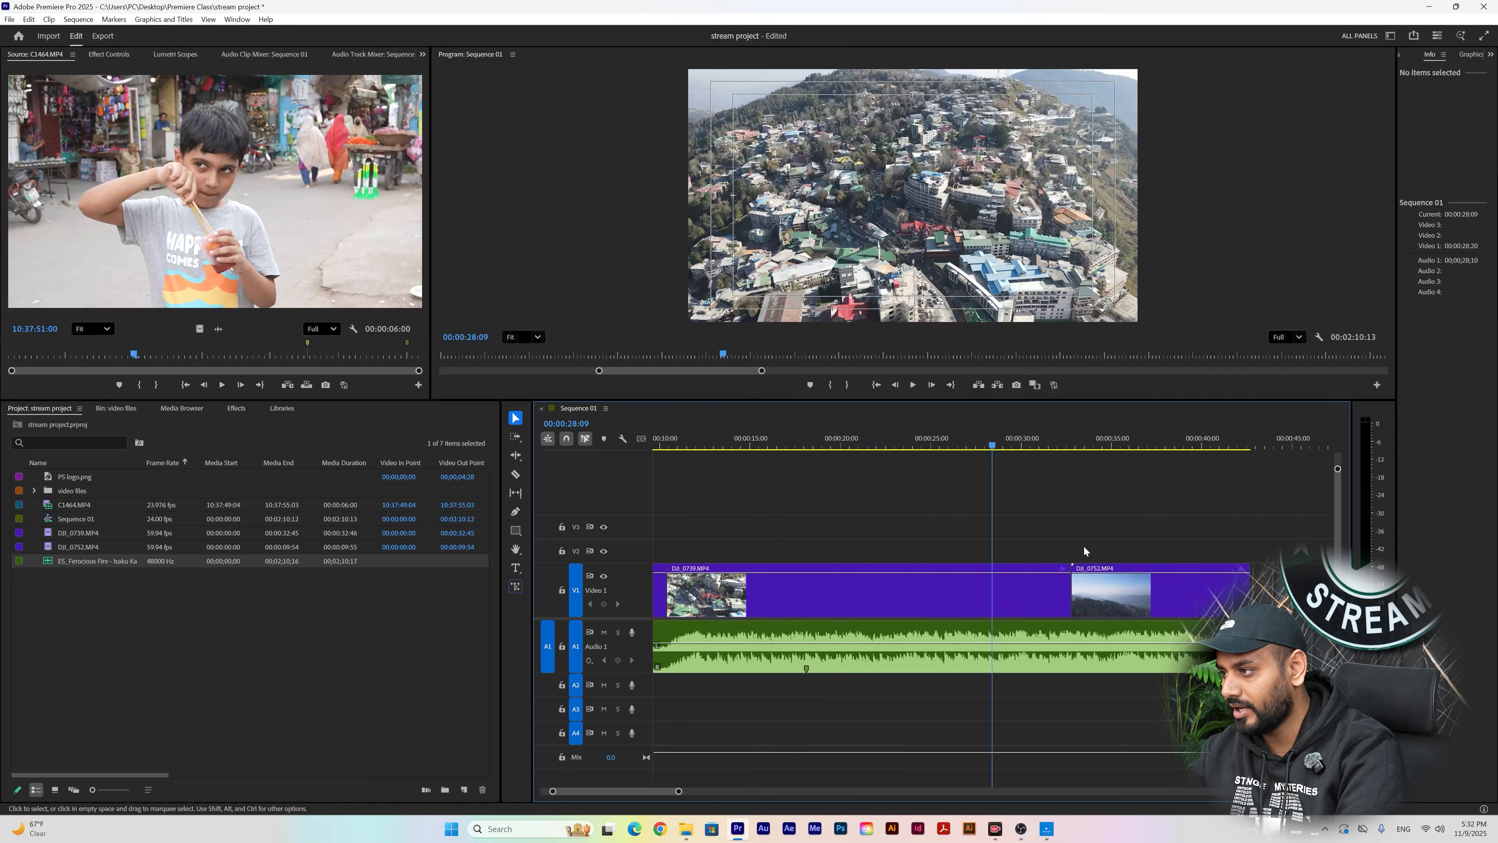
{"action": "key", "text": "equal"}
{"action": "key", "text": "equal"}
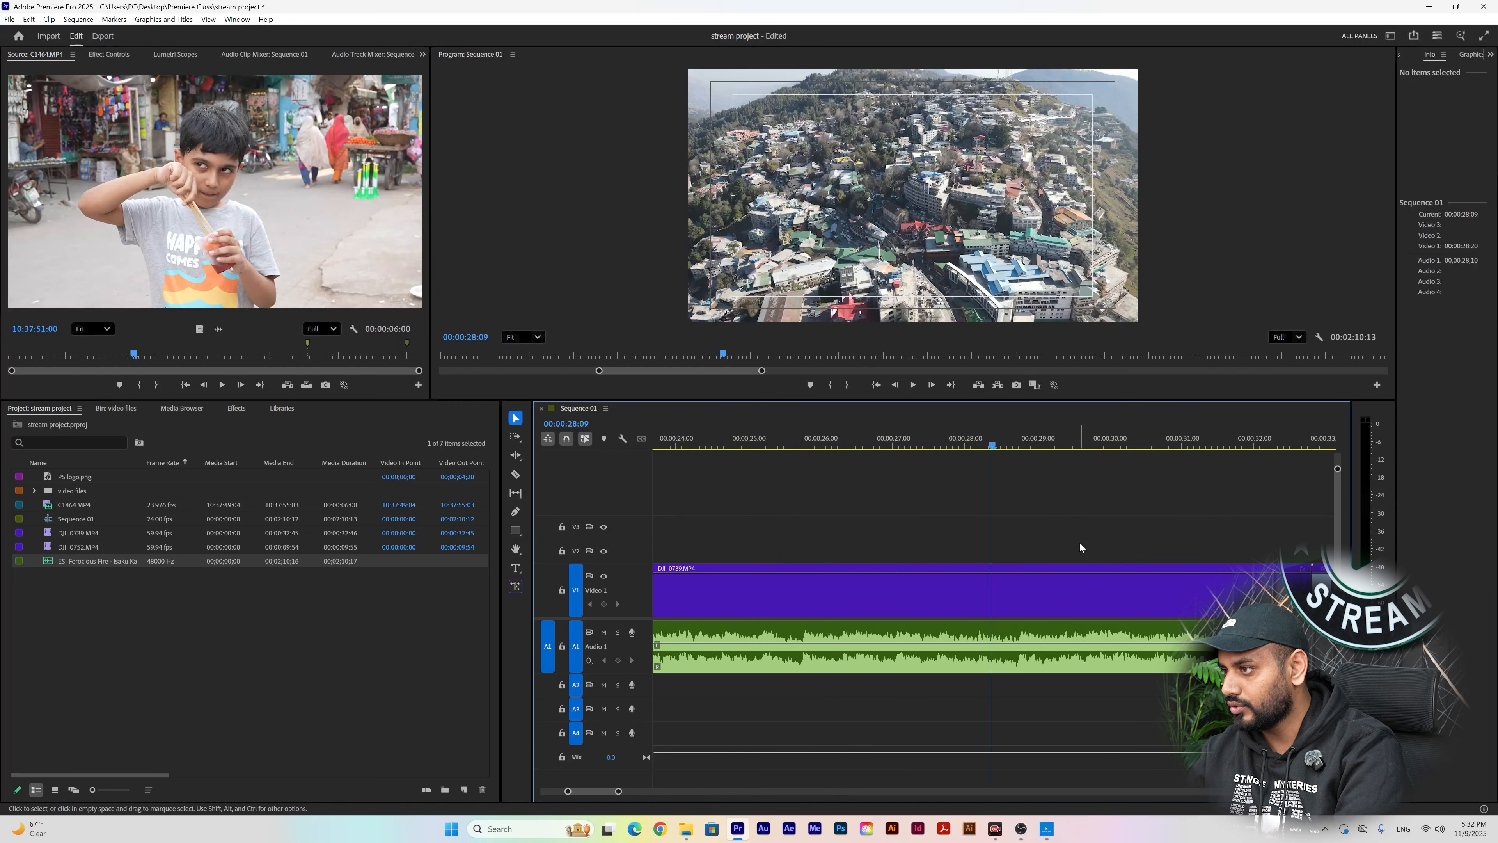
{"action": "key", "text": "minus"}
{"action": "key", "text": "minus"}
{"action": "key", "text": "minus"}
{"action": "key", "text": "minus"}
{"action": "key", "text": "minus"}
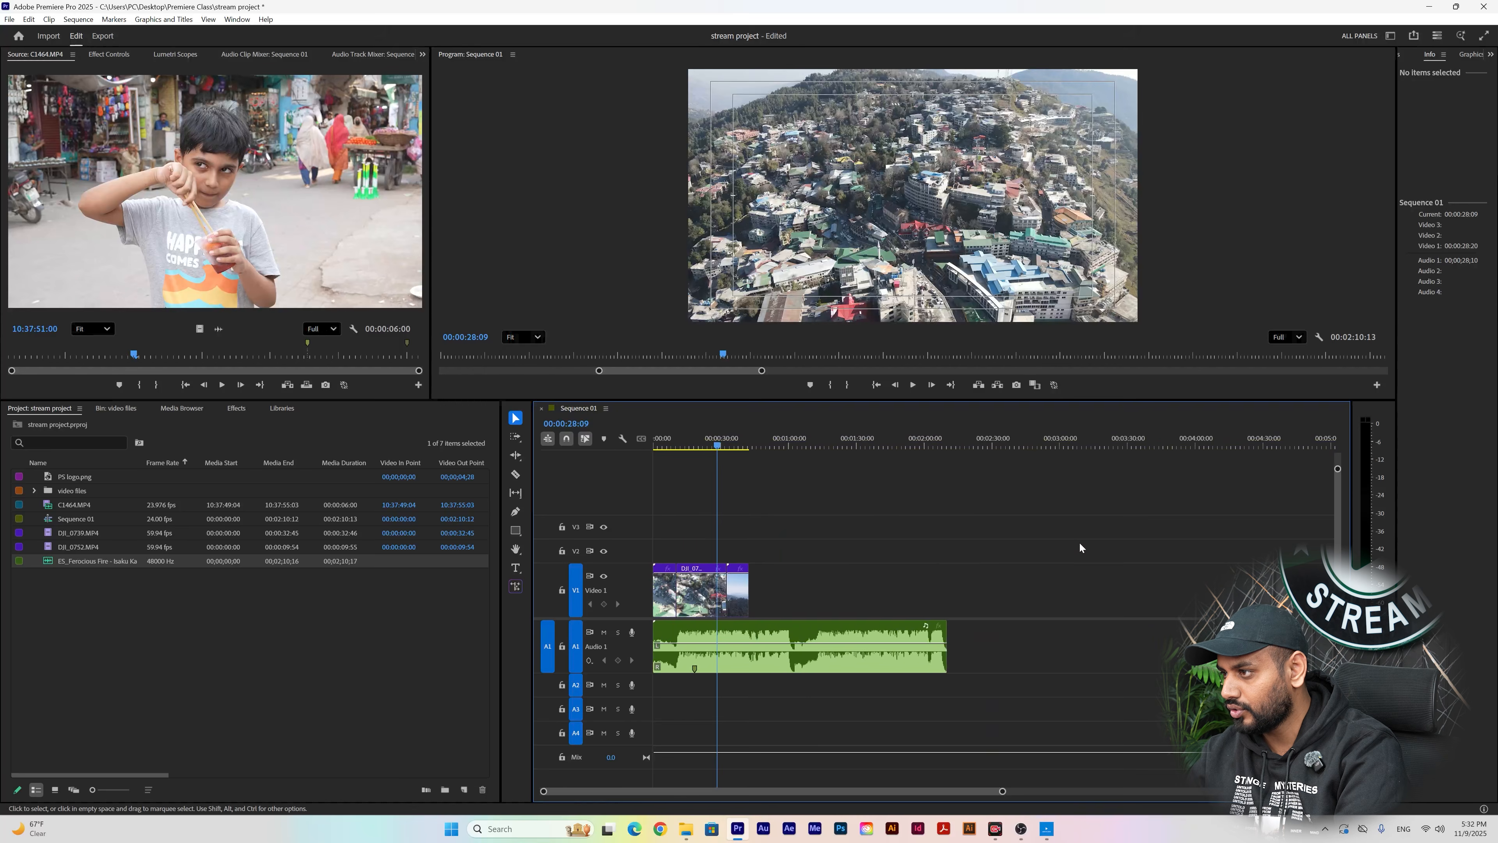
{"action": "key", "text": "equal"}
{"action": "key", "text": "equal"}
{"action": "key", "text": "equal"}
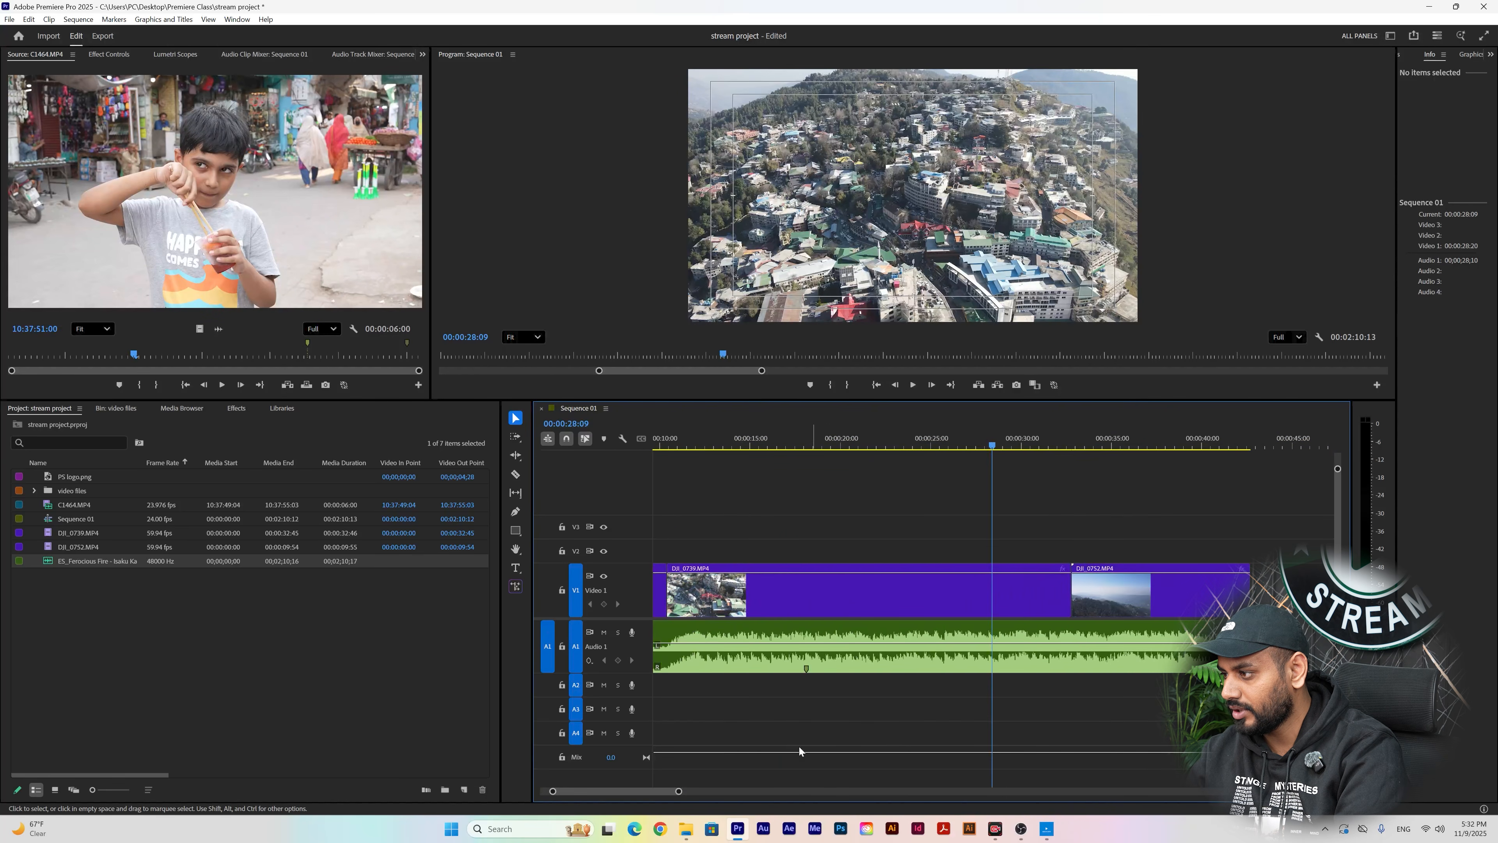
- Scroll the timeline back to the sequence start and enlarge the Timeline area by shrinking the Project area
{"action": "mouse_move", "coordinate": [667, 792]}
{"action": "left_mouse_down"}
{"action": "mouse_move", "coordinate": [956, 795]}
{"action": "mouse_move", "coordinate": [652, 795]}
{"action": "left_mouse_up"}
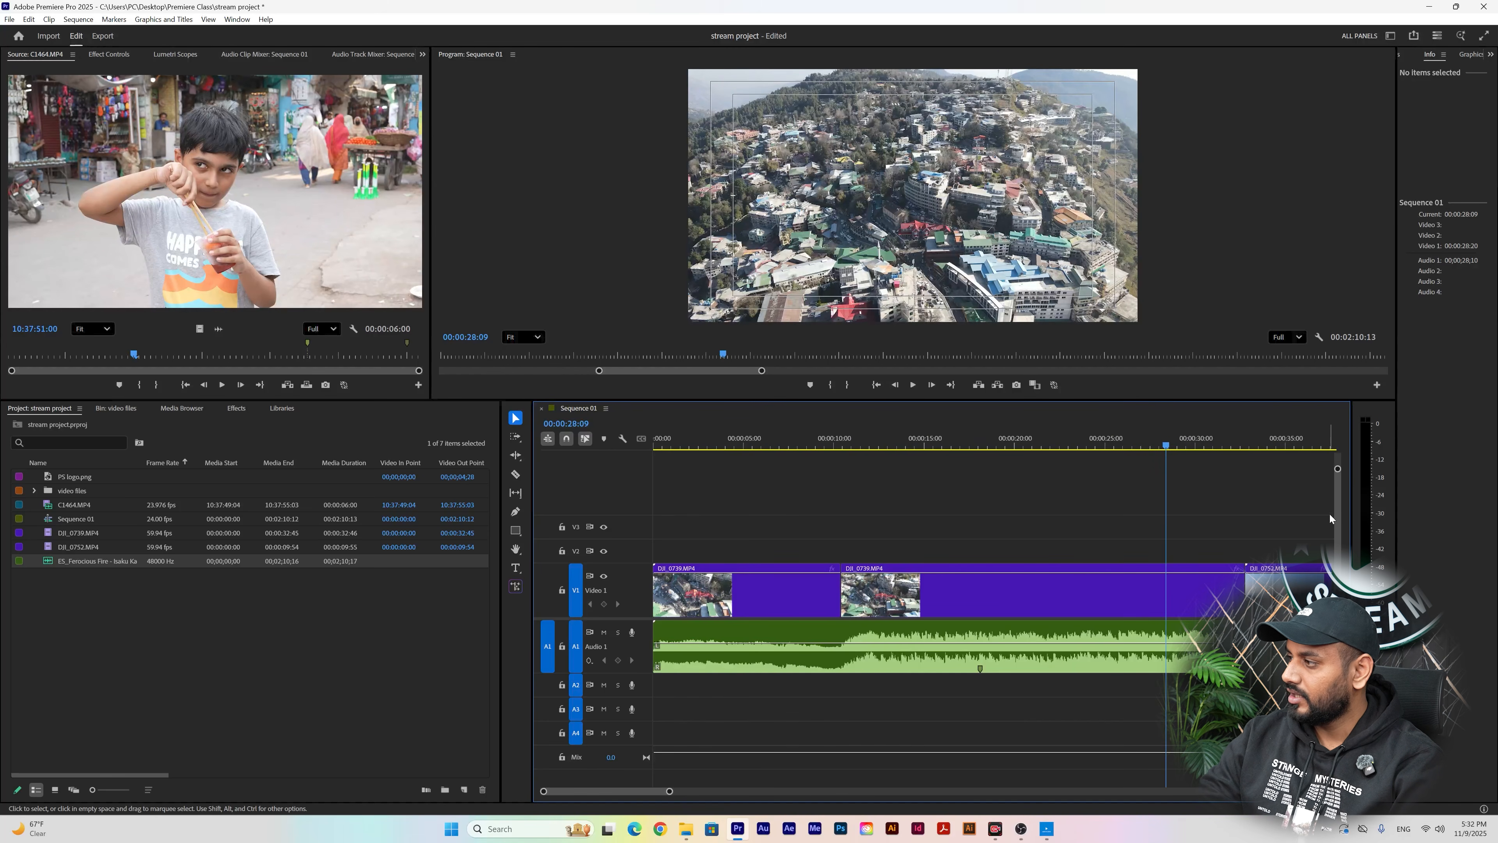
{"action": "mouse_move", "coordinate": [1337, 505]}
{"action": "left_mouse_down"}
{"action": "mouse_move", "coordinate": [1340, 474]}
{"action": "mouse_move", "coordinate": [1341, 533]}
{"action": "mouse_move", "coordinate": [1340, 473]}
{"action": "mouse_move", "coordinate": [1340, 487]}
{"action": "left_mouse_up"}
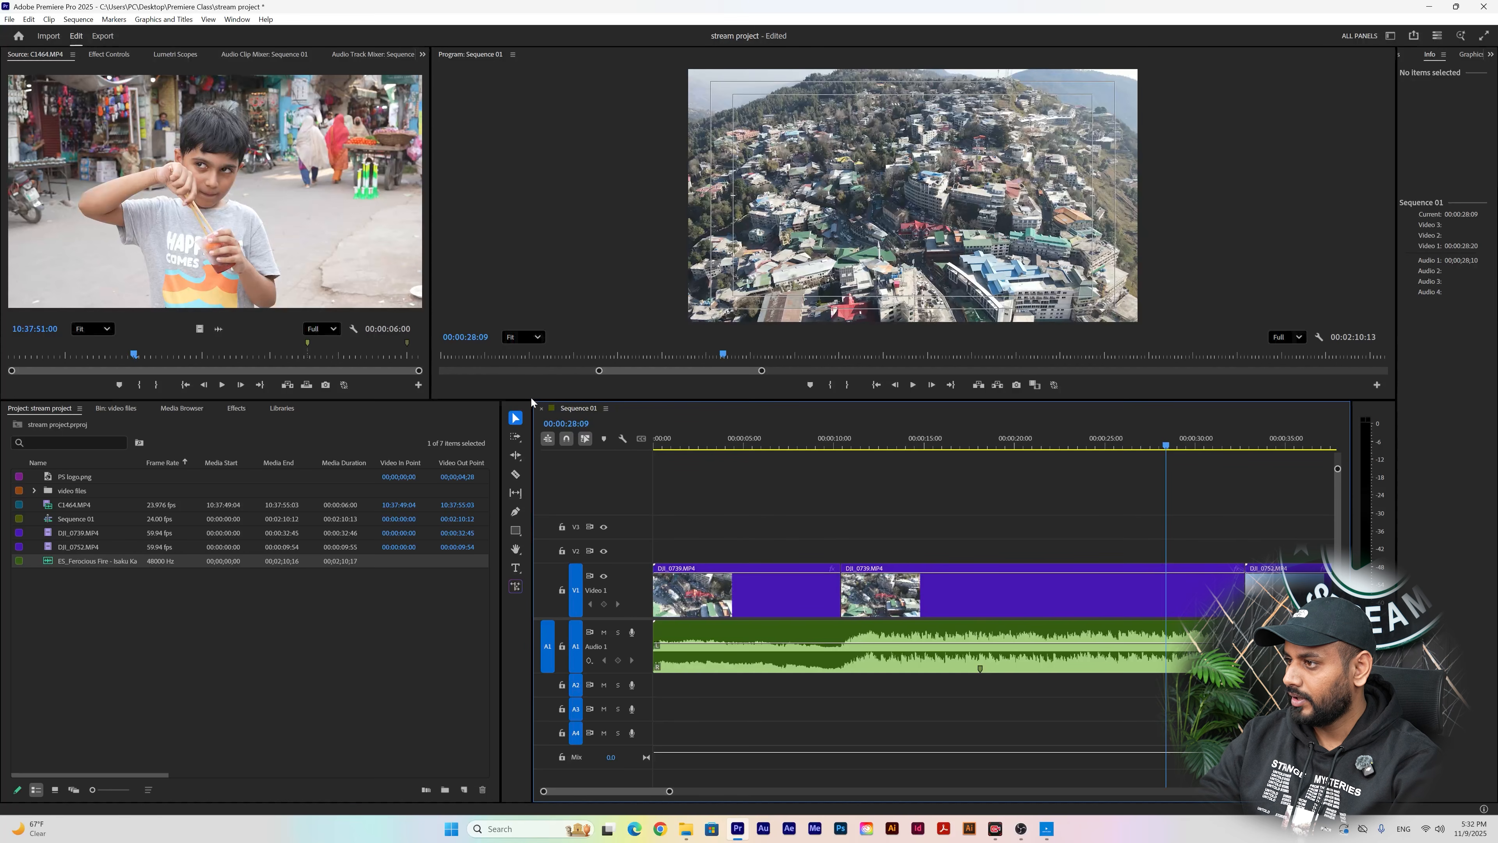
{"action": "left_click_drag", "start_coordinate": [532, 399], "coordinate": [203, 432]}
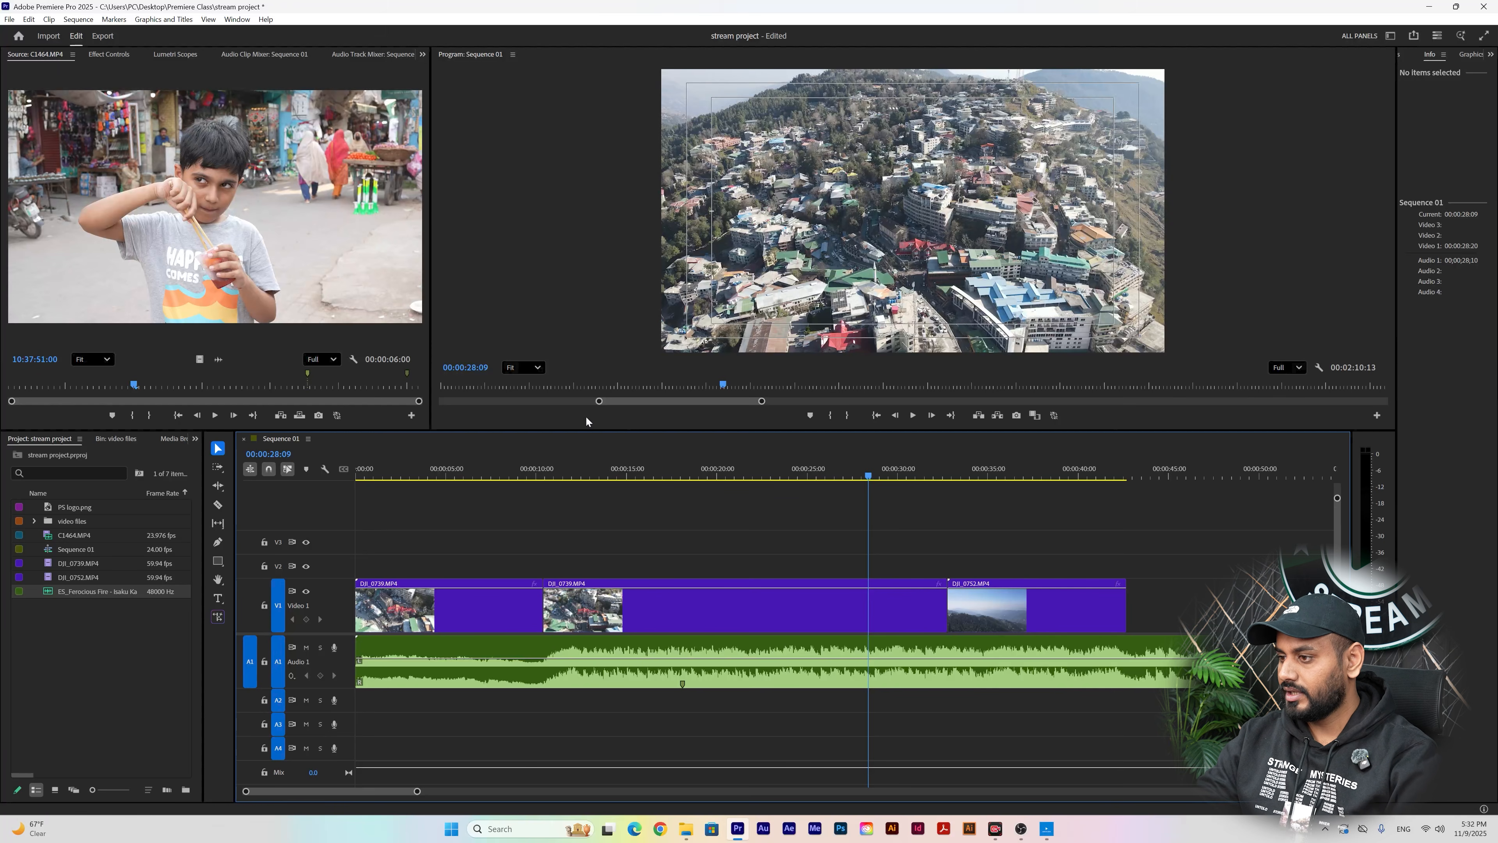
- Play the opening frames of Sequence 01 and return the playhead to 00:00:00:00
{"action": "key", "text": "Home"}
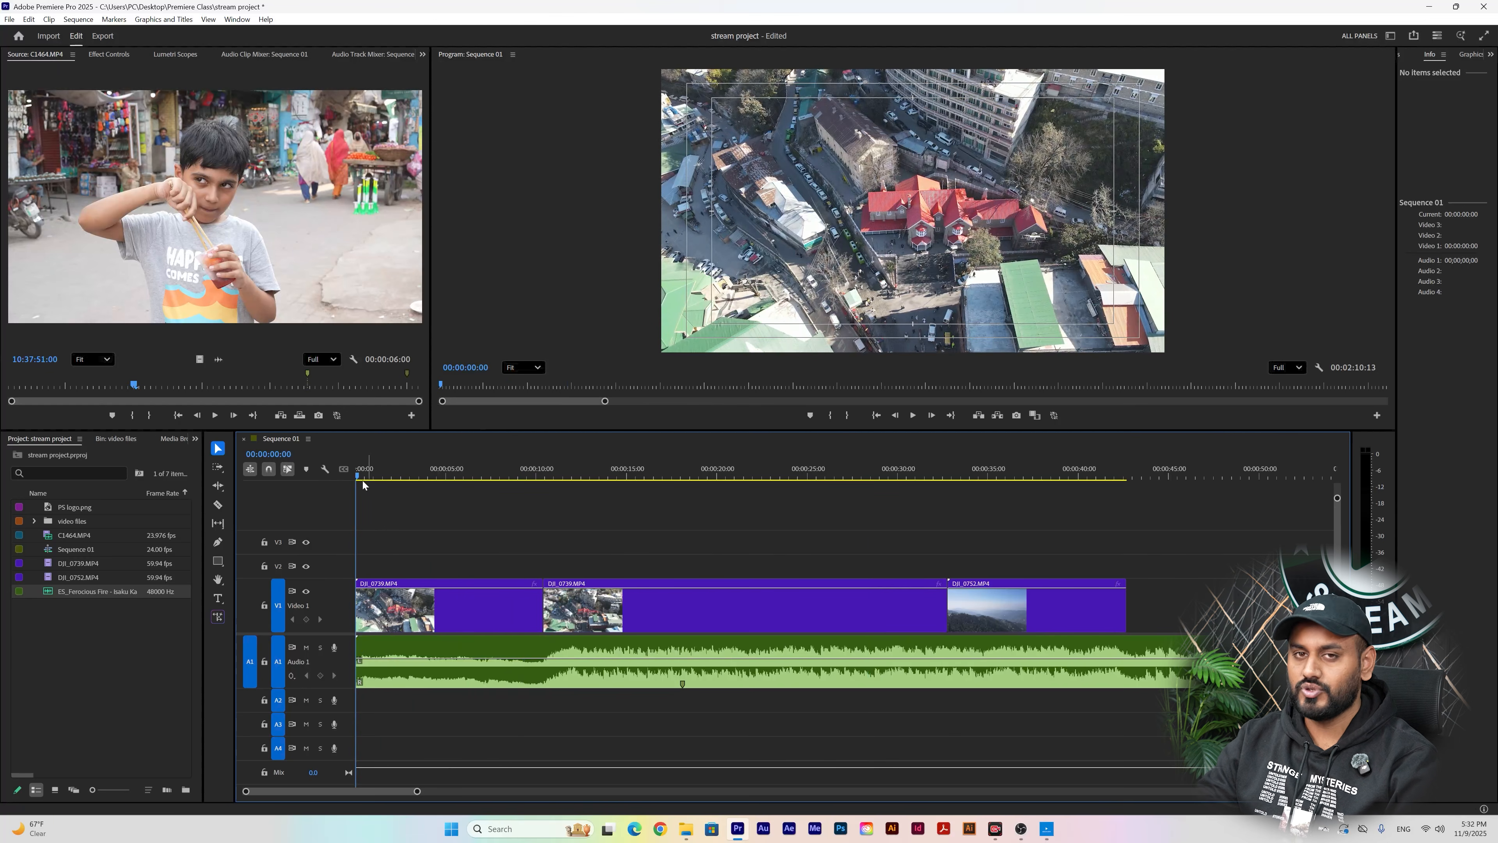
{"action": "key", "text": "space"}
{"action": "key", "text": "space"}
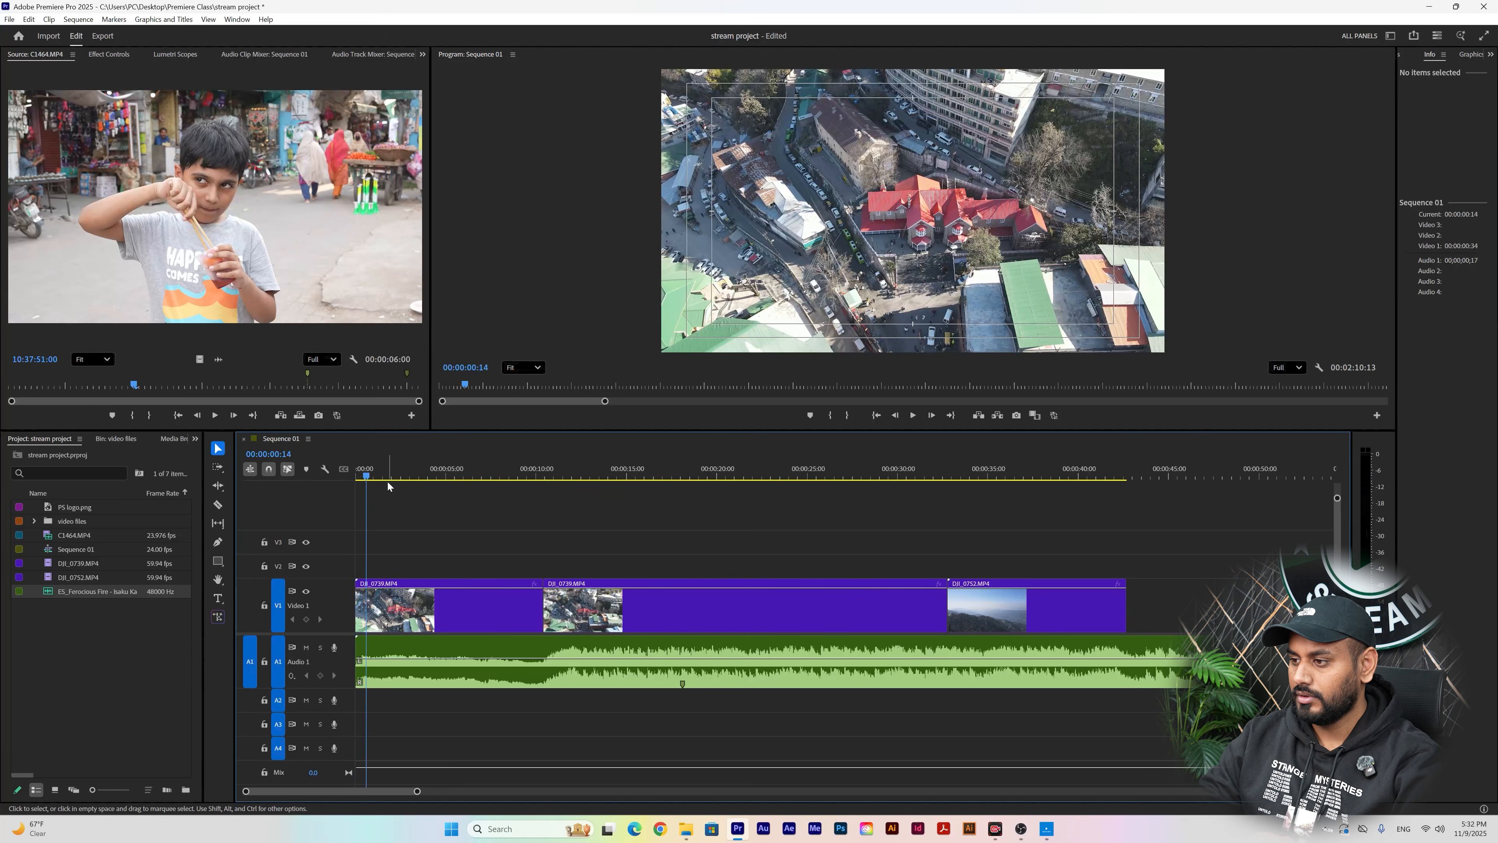
{"action": "left_click_drag", "start_coordinate": [364, 476], "coordinate": [339, 481]}
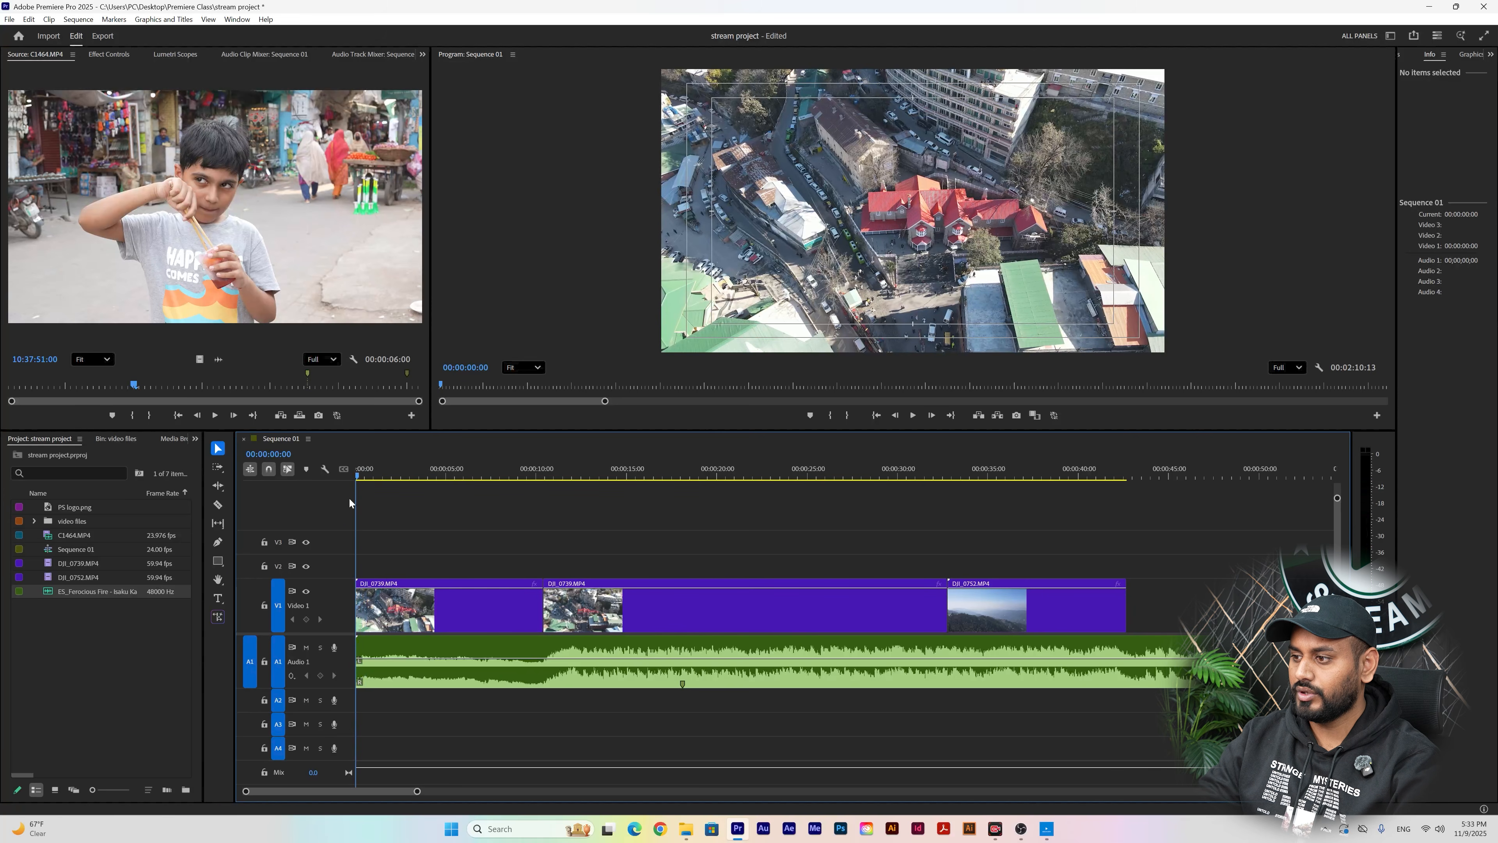
- Add a volume keyframe at about 00:00:03:08 to the A1 music clip with the Pen tool, lower it to silence, and preview the sound
{"action": "left_click", "coordinate": [219, 543]}
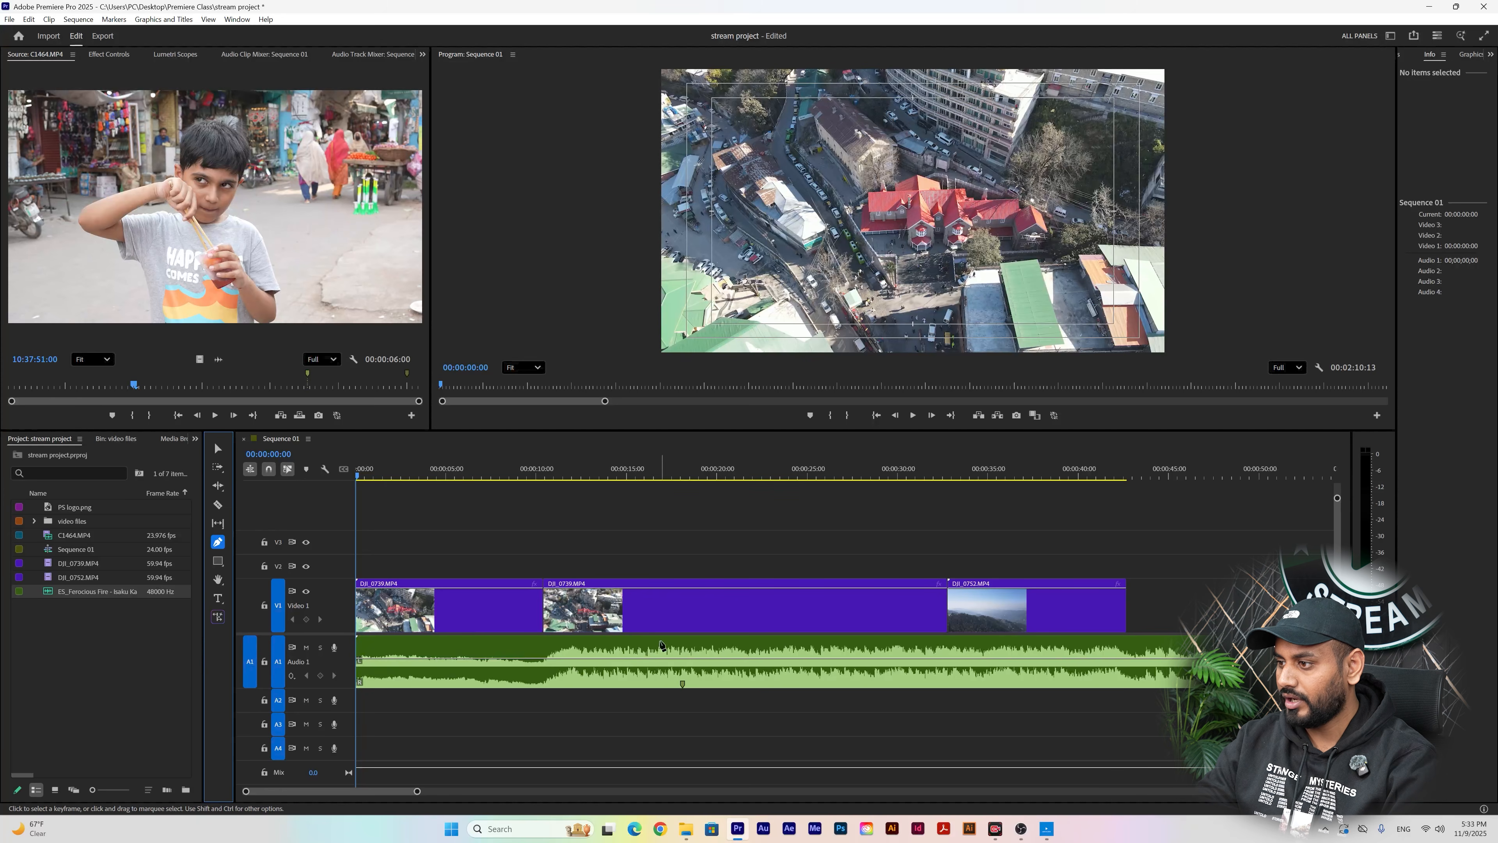
{"action": "left_click", "coordinate": [418, 660]}
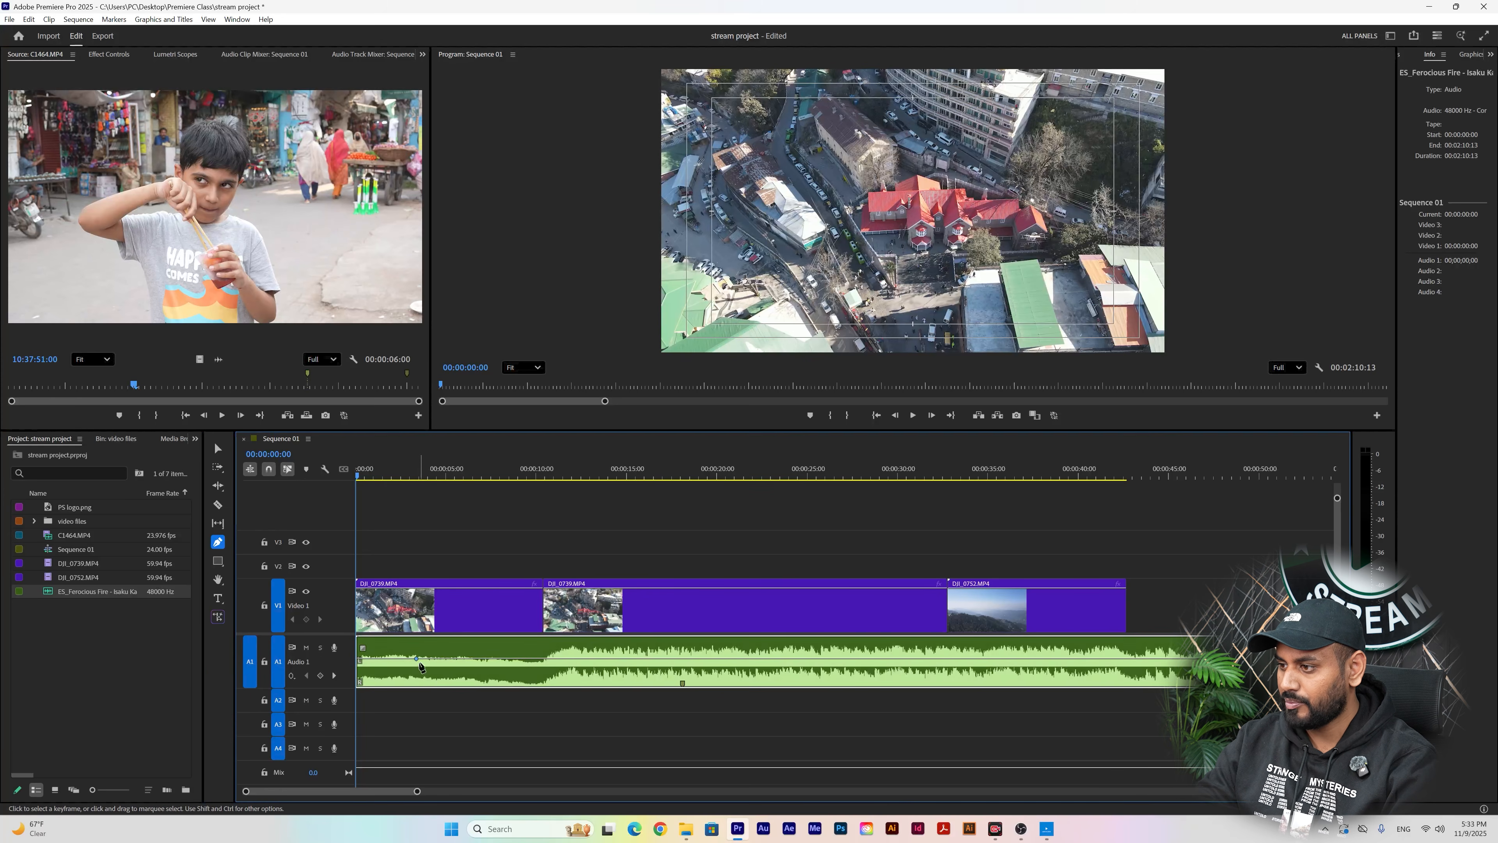
{"action": "left_click_drag", "start_coordinate": [416, 659], "coordinate": [416, 683]}
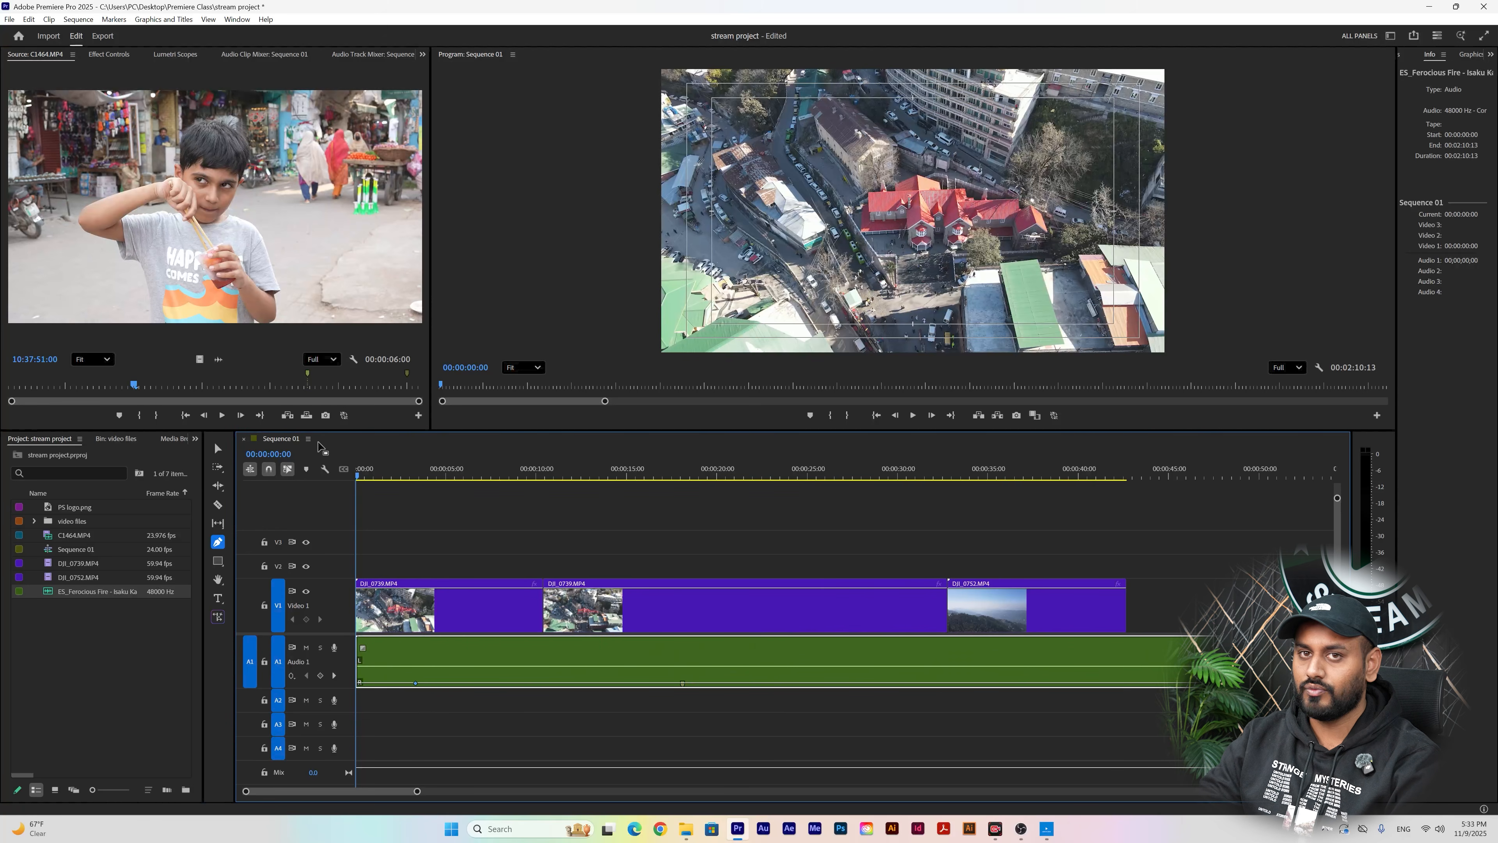
{"action": "key", "text": "space"}
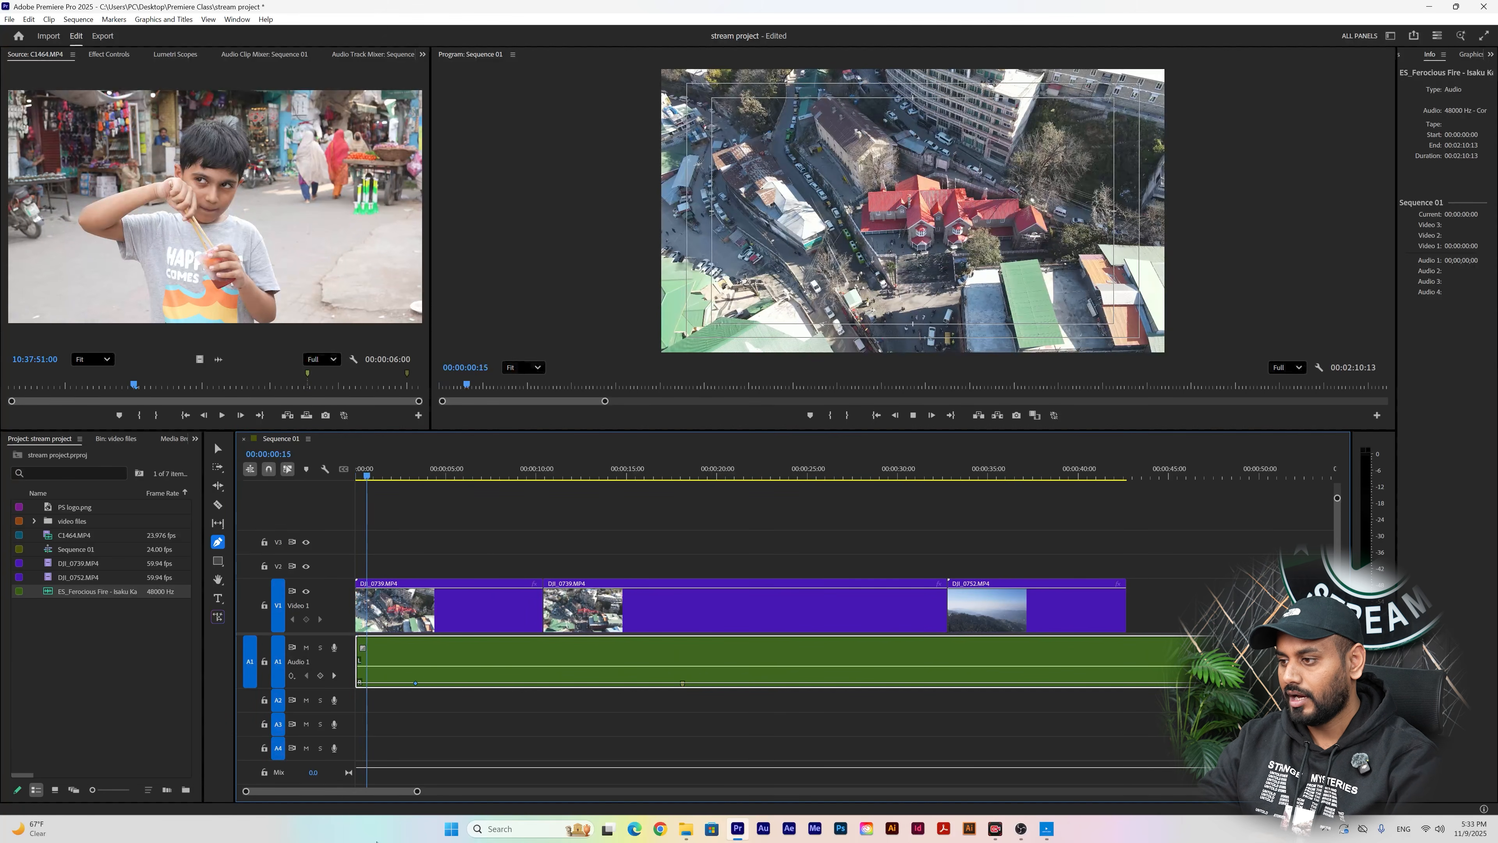
{"action": "key", "text": "space"}
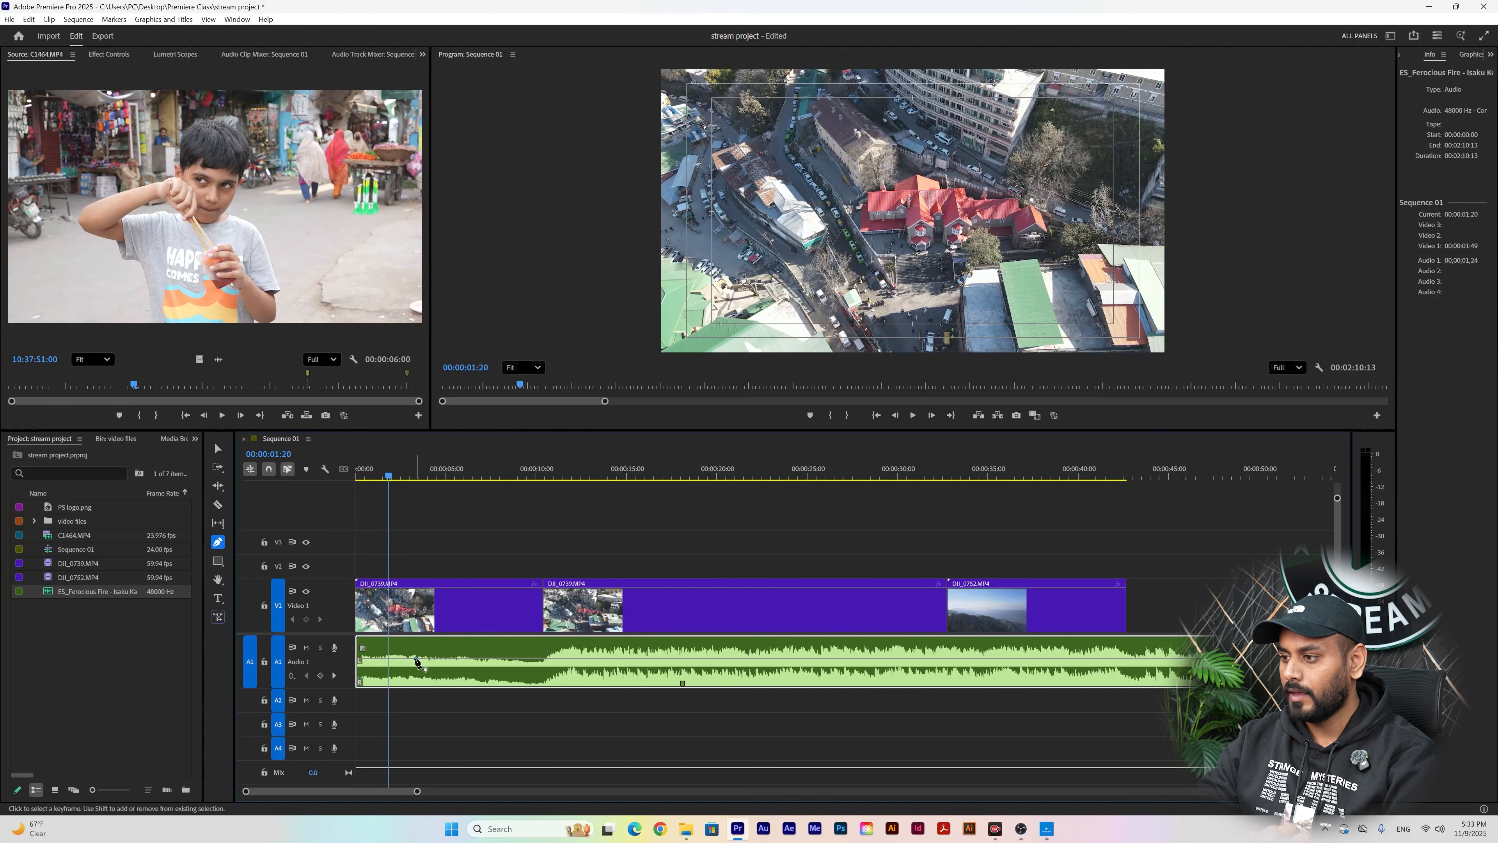
- Try keyframe volumes between about -6.8 dB and 9.1 dB on the A1 music, preview the sound, restore the original level, and return to 00:00:00:00
{"action": "left_click_drag", "start_coordinate": [417, 661], "coordinate": [418, 644]}
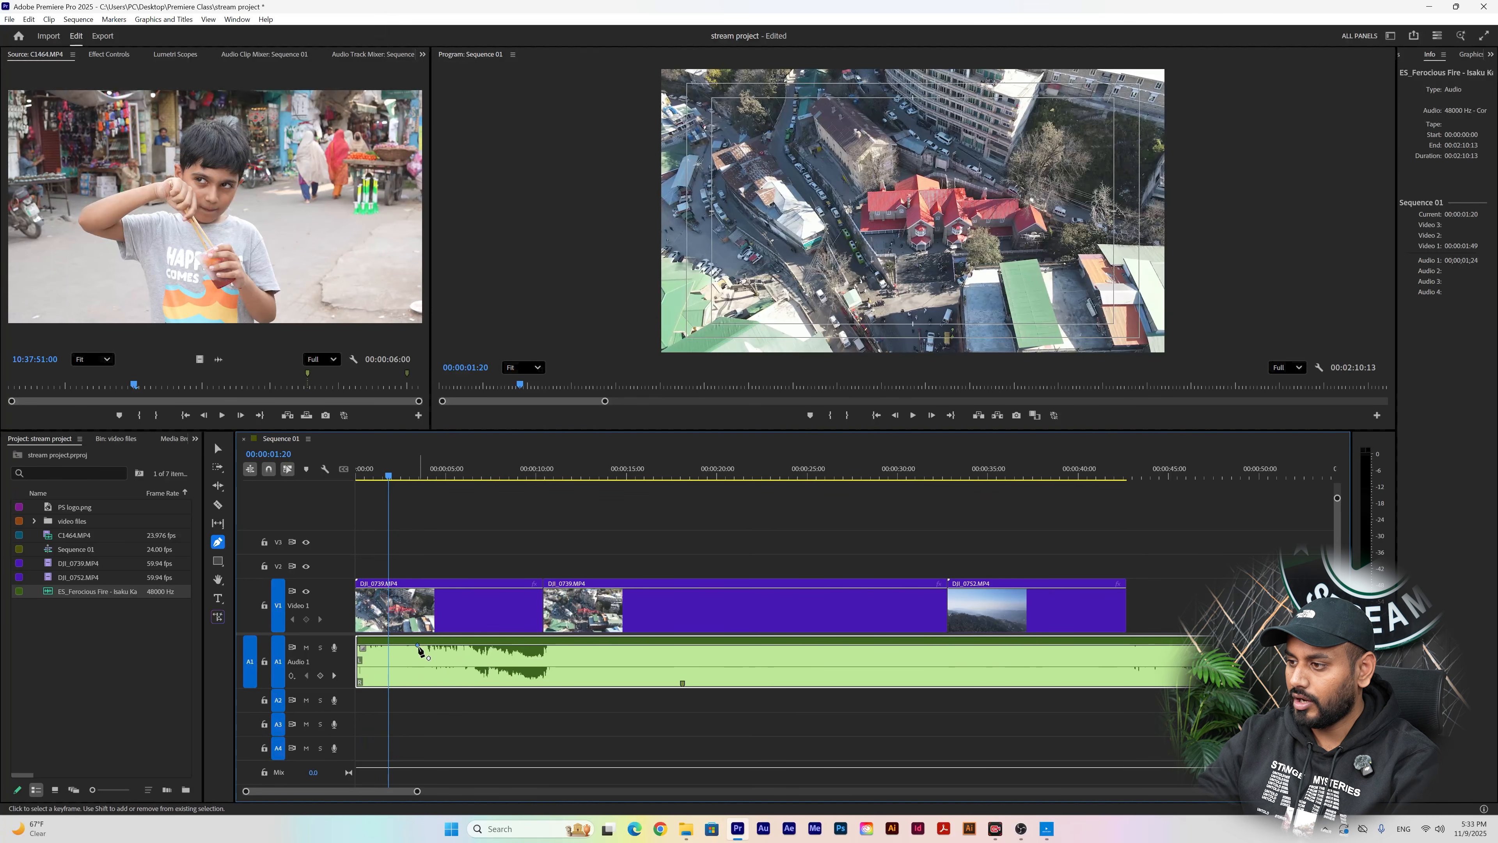
{"action": "left_click_drag", "start_coordinate": [418, 645], "coordinate": [416, 666]}
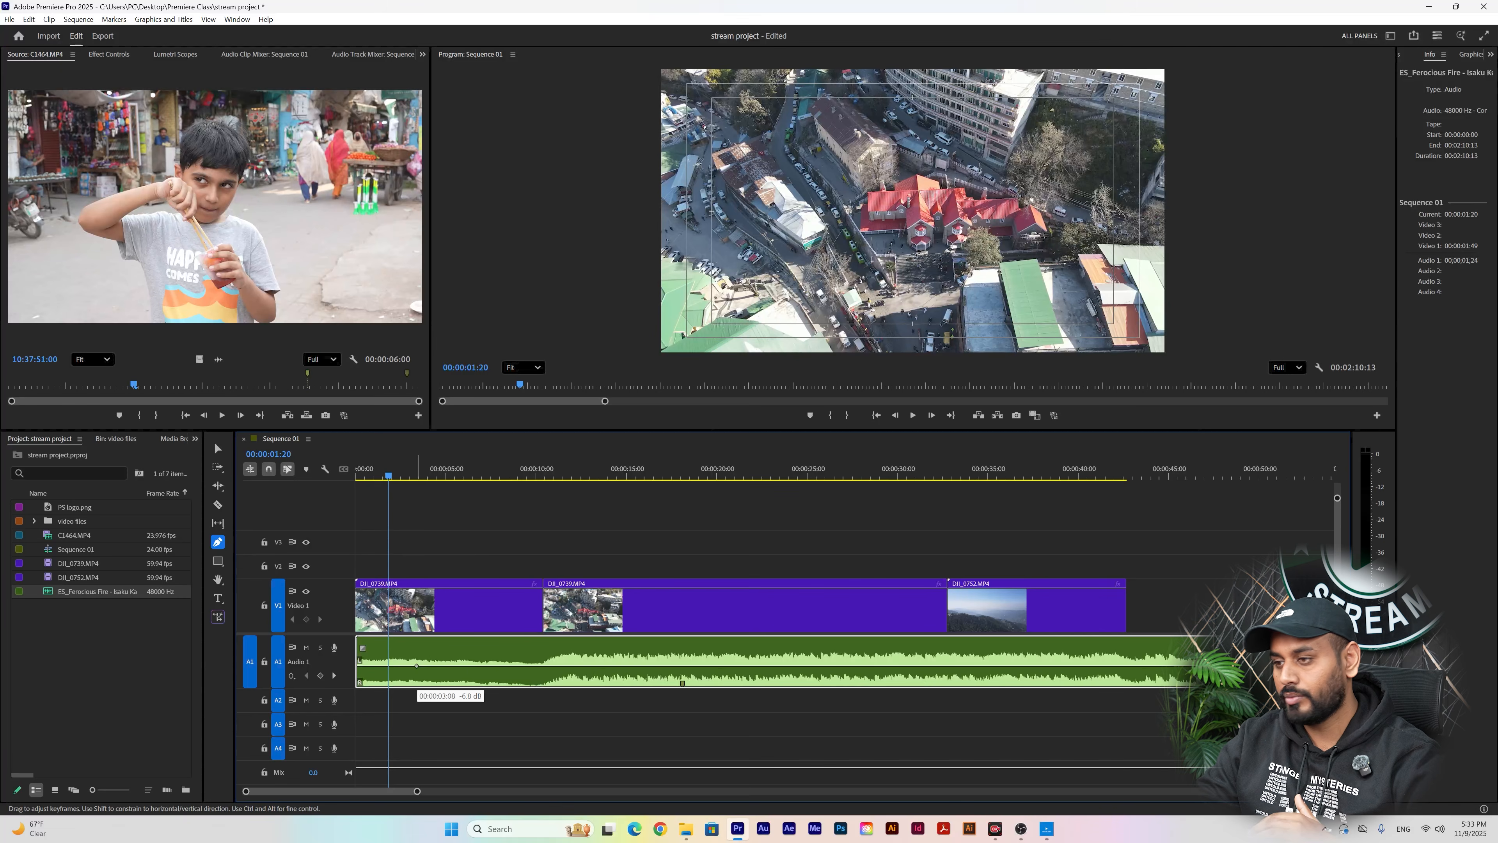
{"action": "left_click_drag", "start_coordinate": [417, 666], "coordinate": [416, 648]}
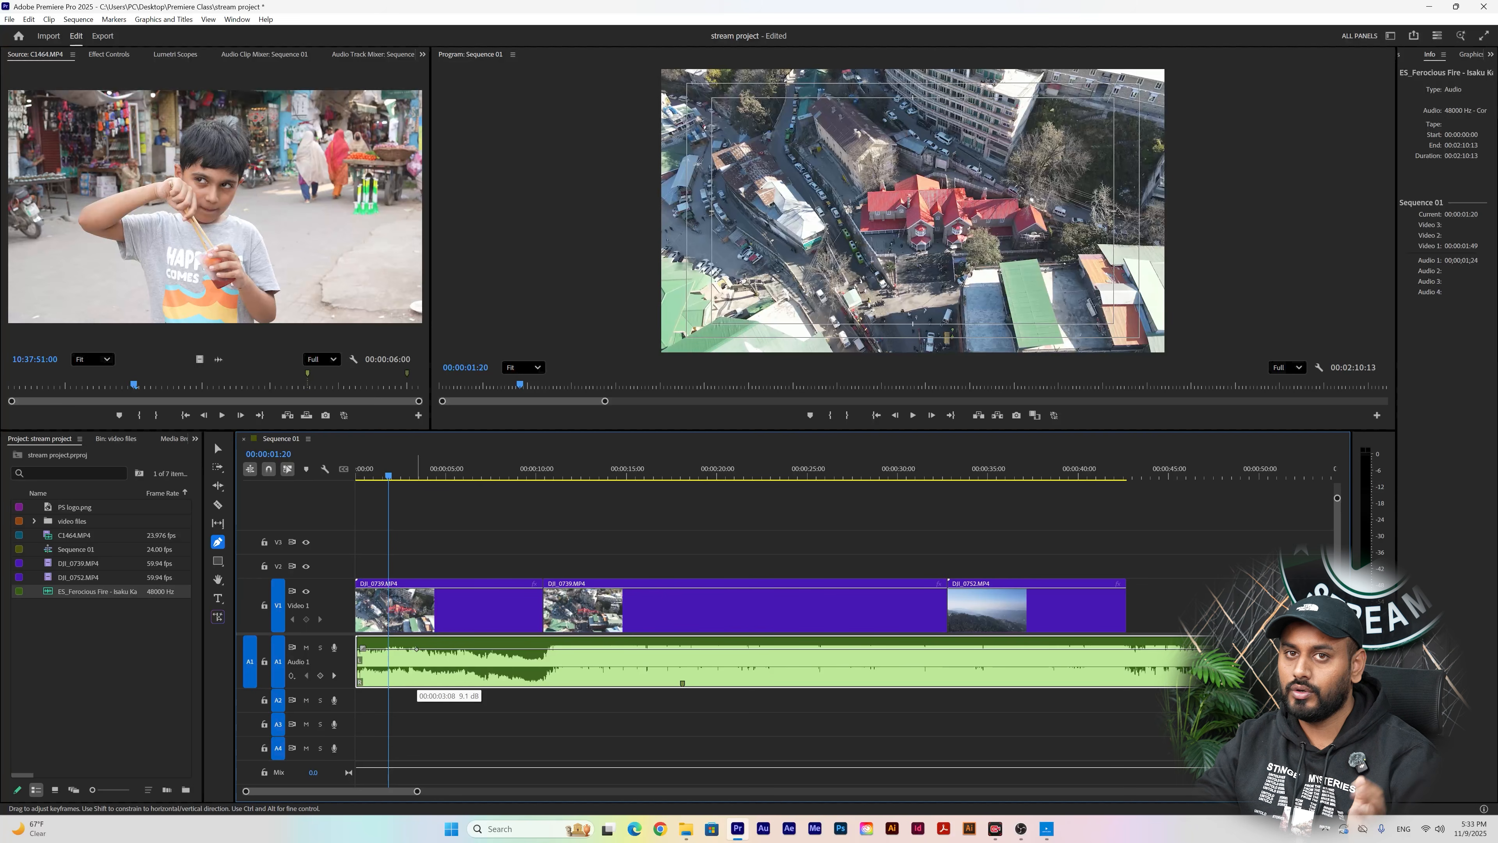
{"action": "left_click_drag", "start_coordinate": [416, 648], "coordinate": [417, 648]}
{"action": "key", "text": "space"}
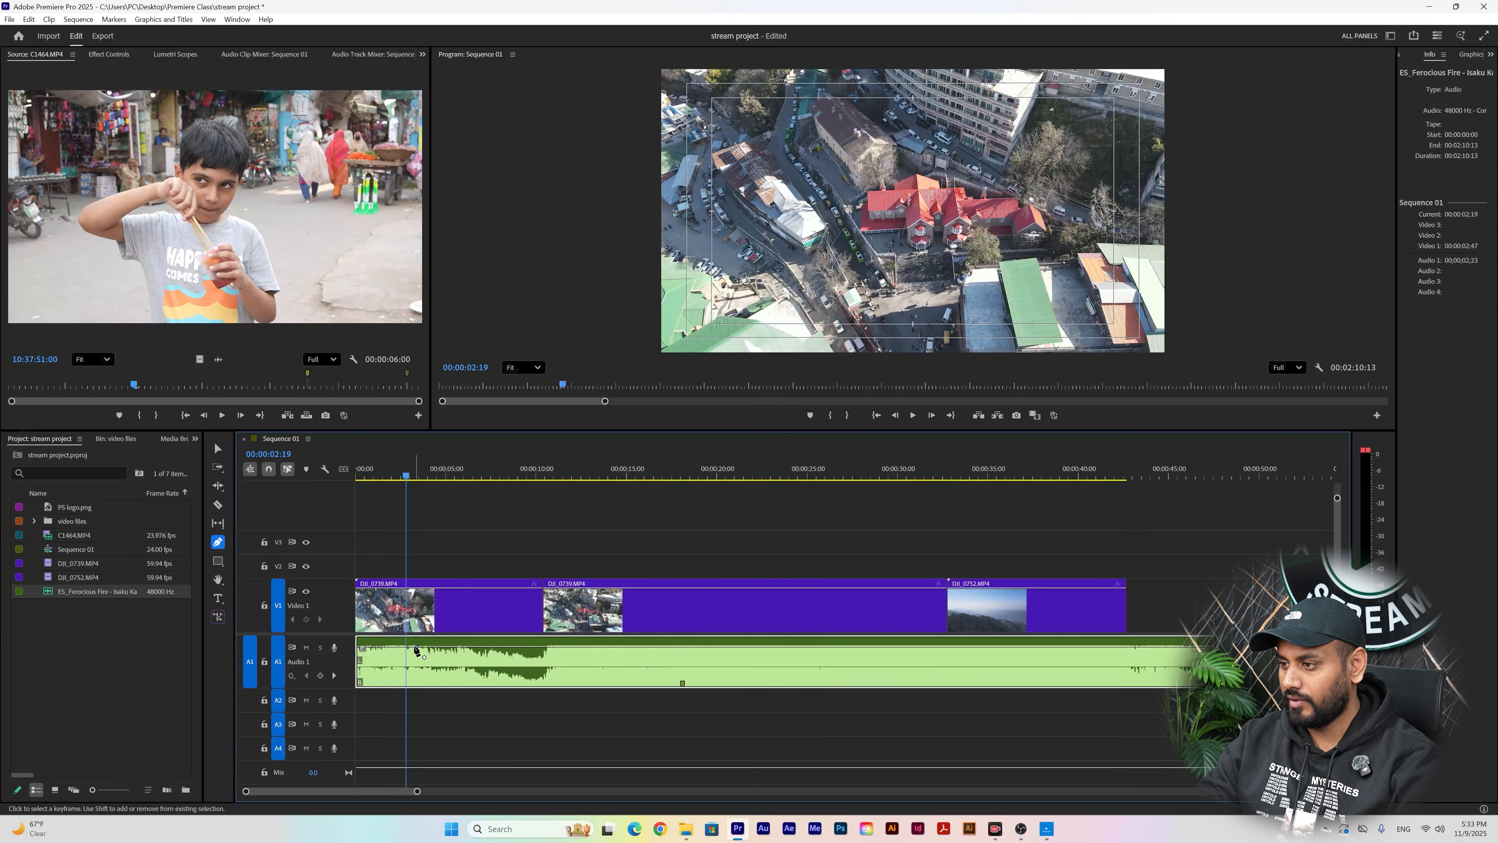
{"action": "left_click_drag", "start_coordinate": [416, 649], "coordinate": [433, 662]}
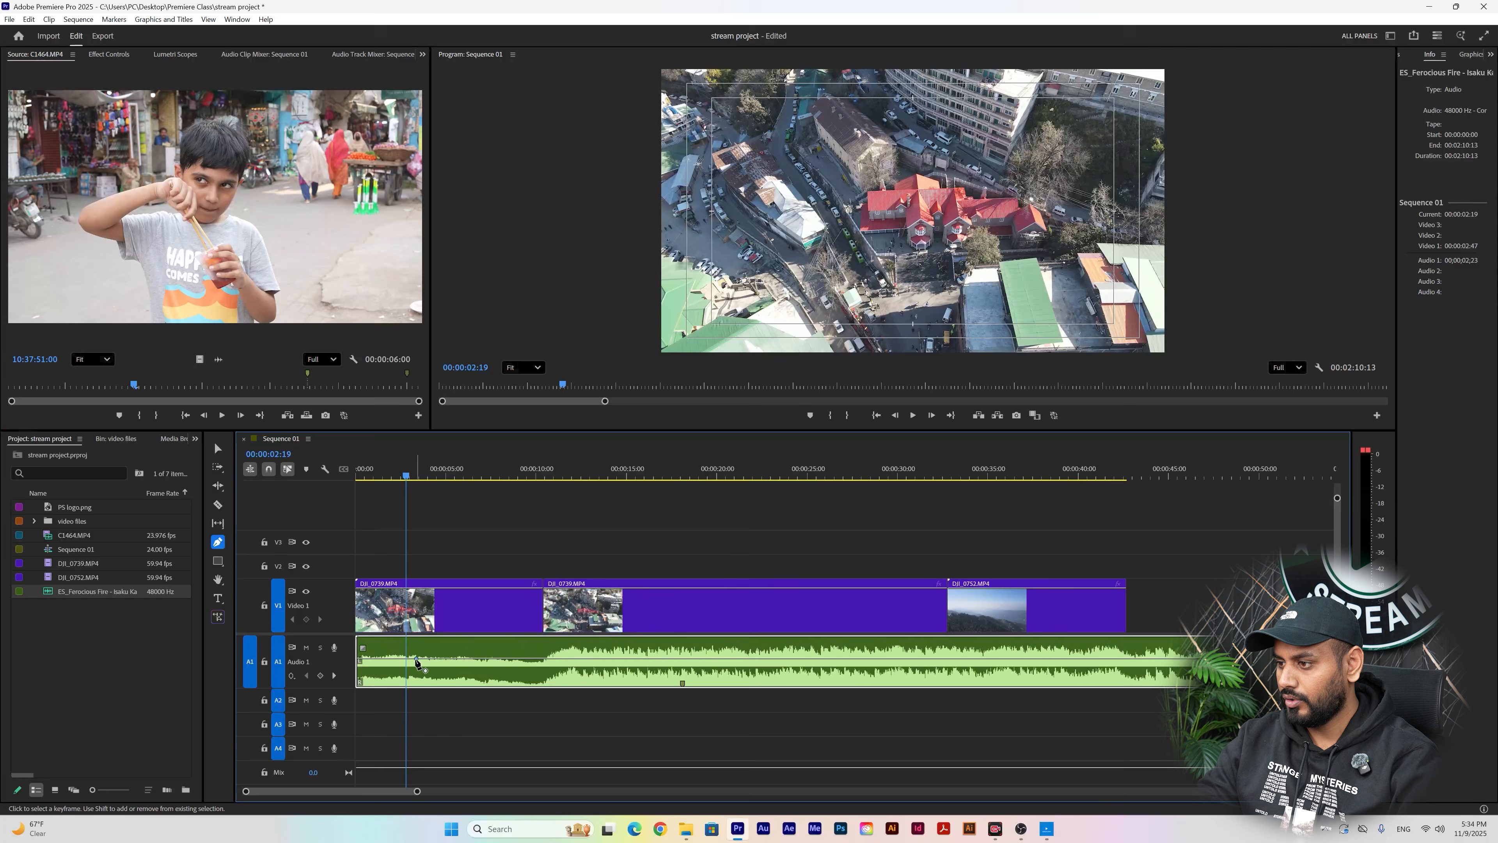
{"action": "left_click_drag", "start_coordinate": [394, 472], "coordinate": [355, 479]}
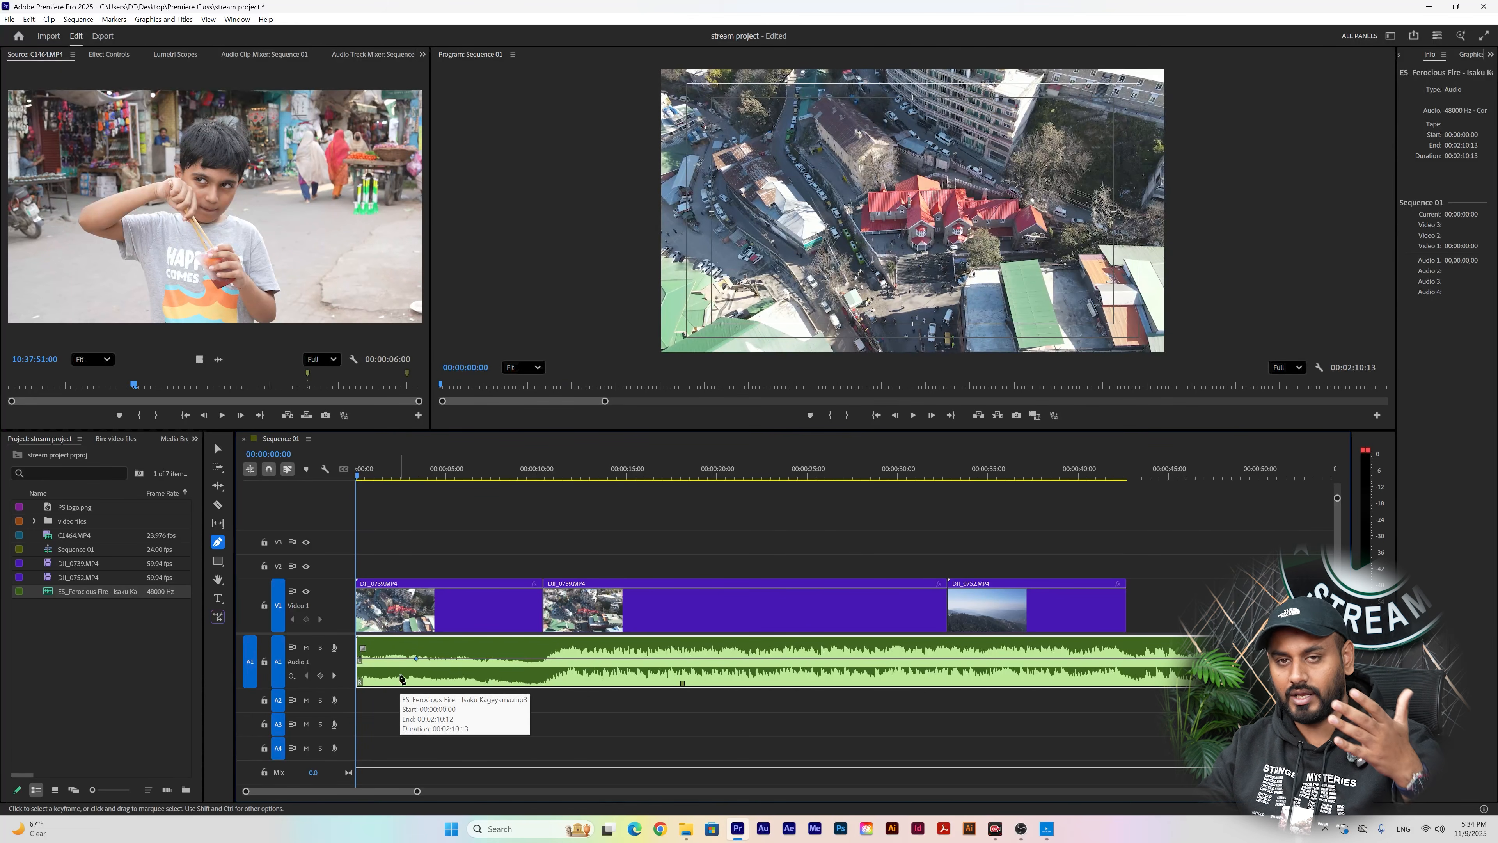
- Fade in the A1 music from silence at the clip start to the keyframe at about 00:00:03:08, preview it, and return to 00:00:00:00
{"action": "left_click", "coordinate": [370, 659]}
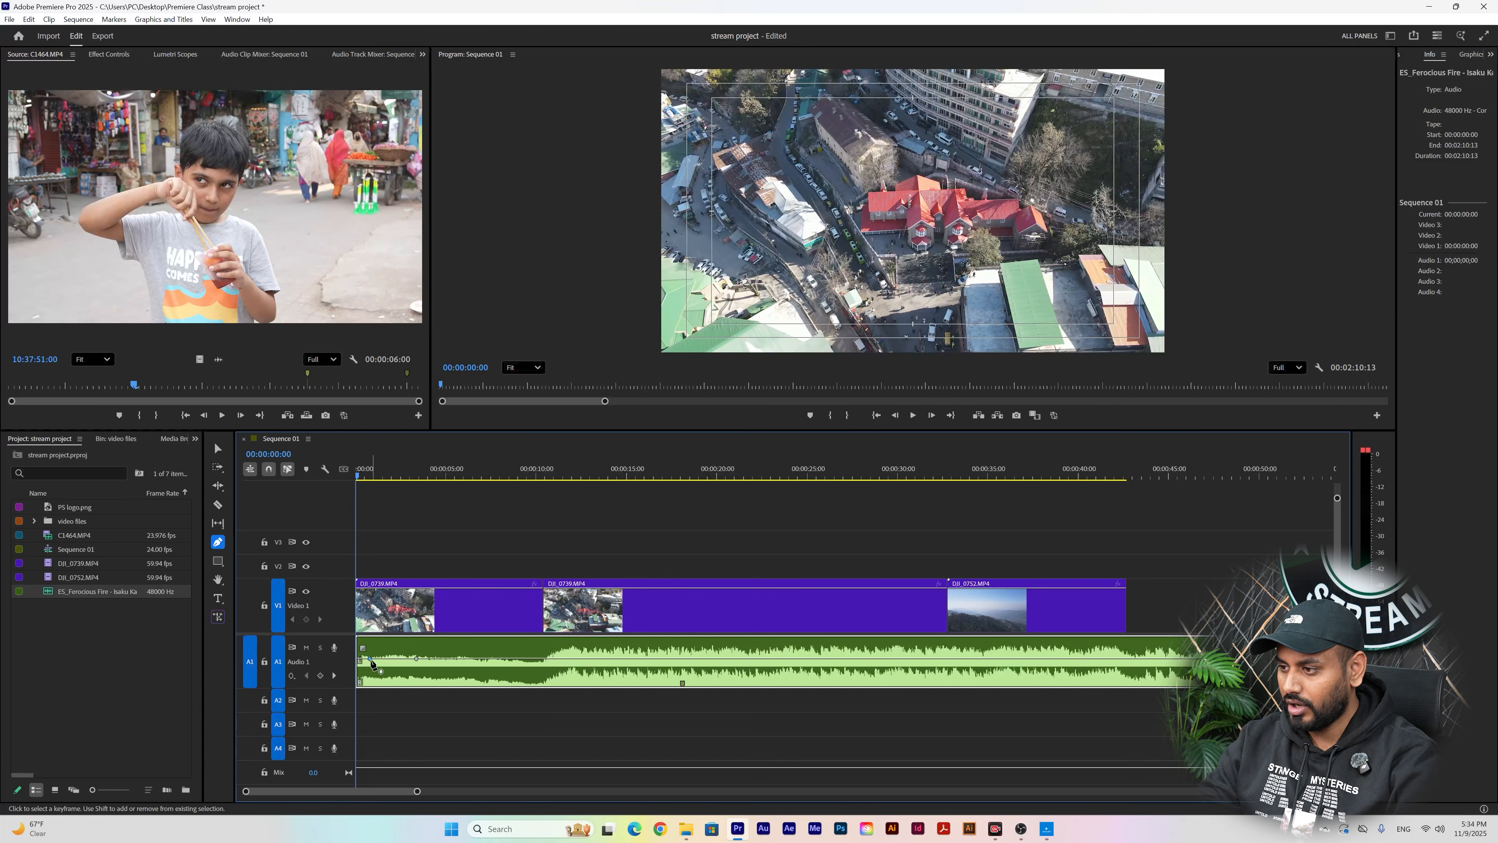
{"action": "mouse_move", "coordinate": [372, 661]}
{"action": "left_mouse_down"}
{"action": "mouse_move", "coordinate": [377, 683]}
{"action": "mouse_move", "coordinate": [359, 682]}
{"action": "left_mouse_up"}
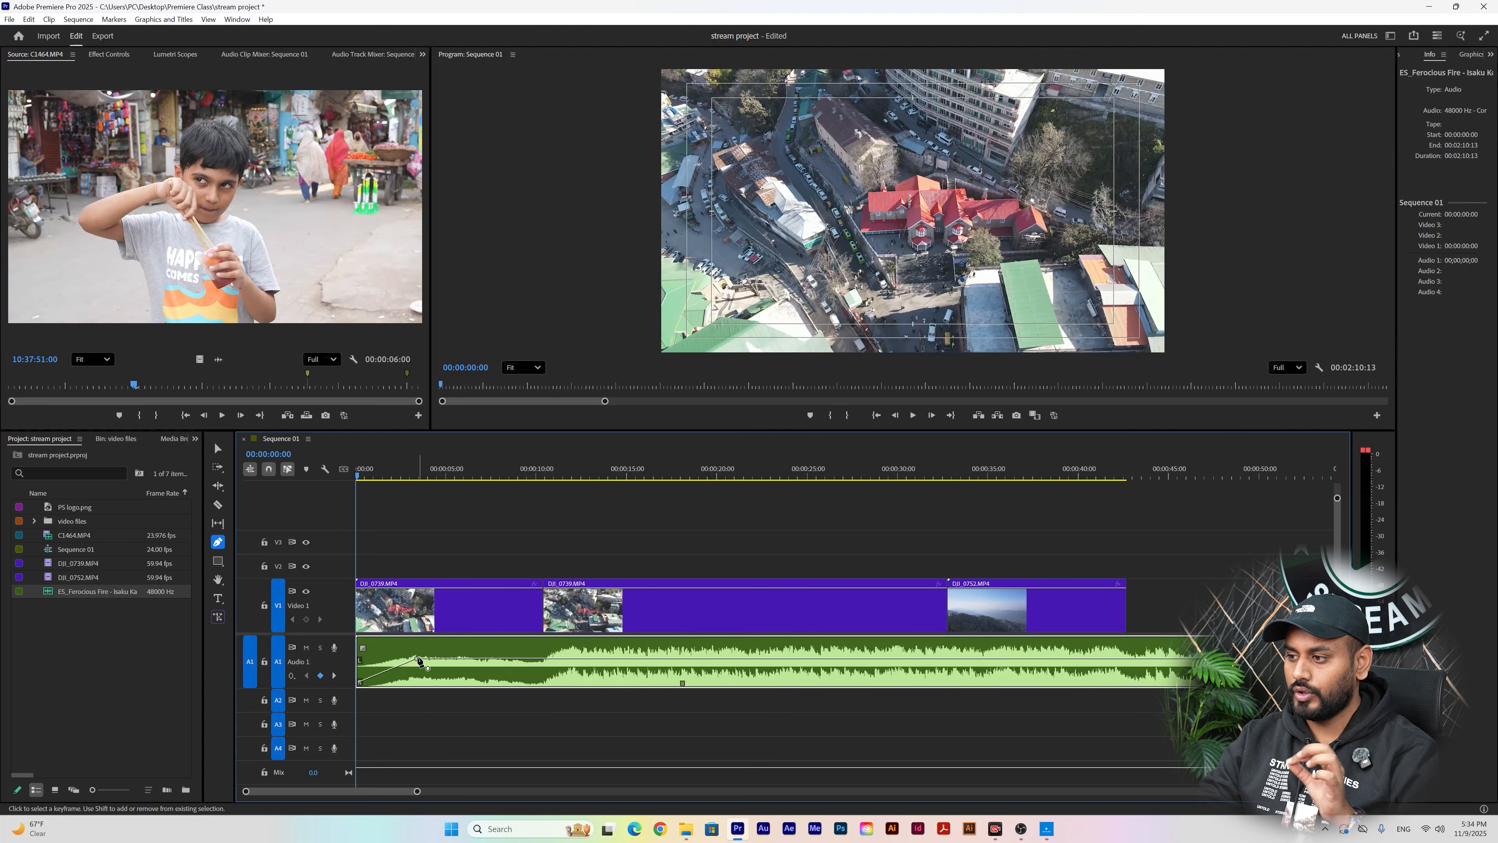
{"action": "mouse_move", "coordinate": [420, 660]}
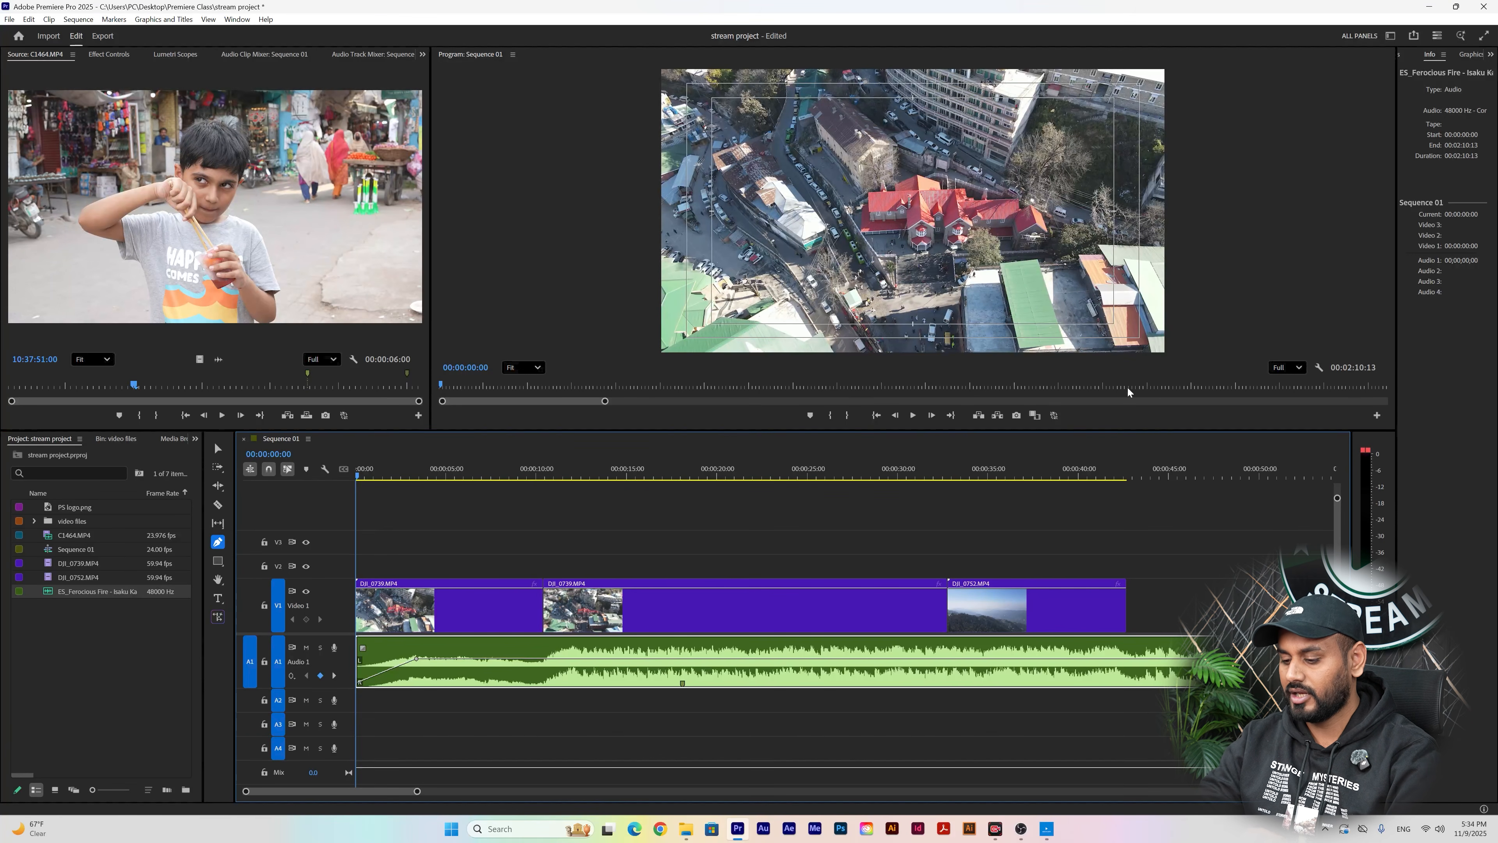
{"action": "key", "text": "space"}
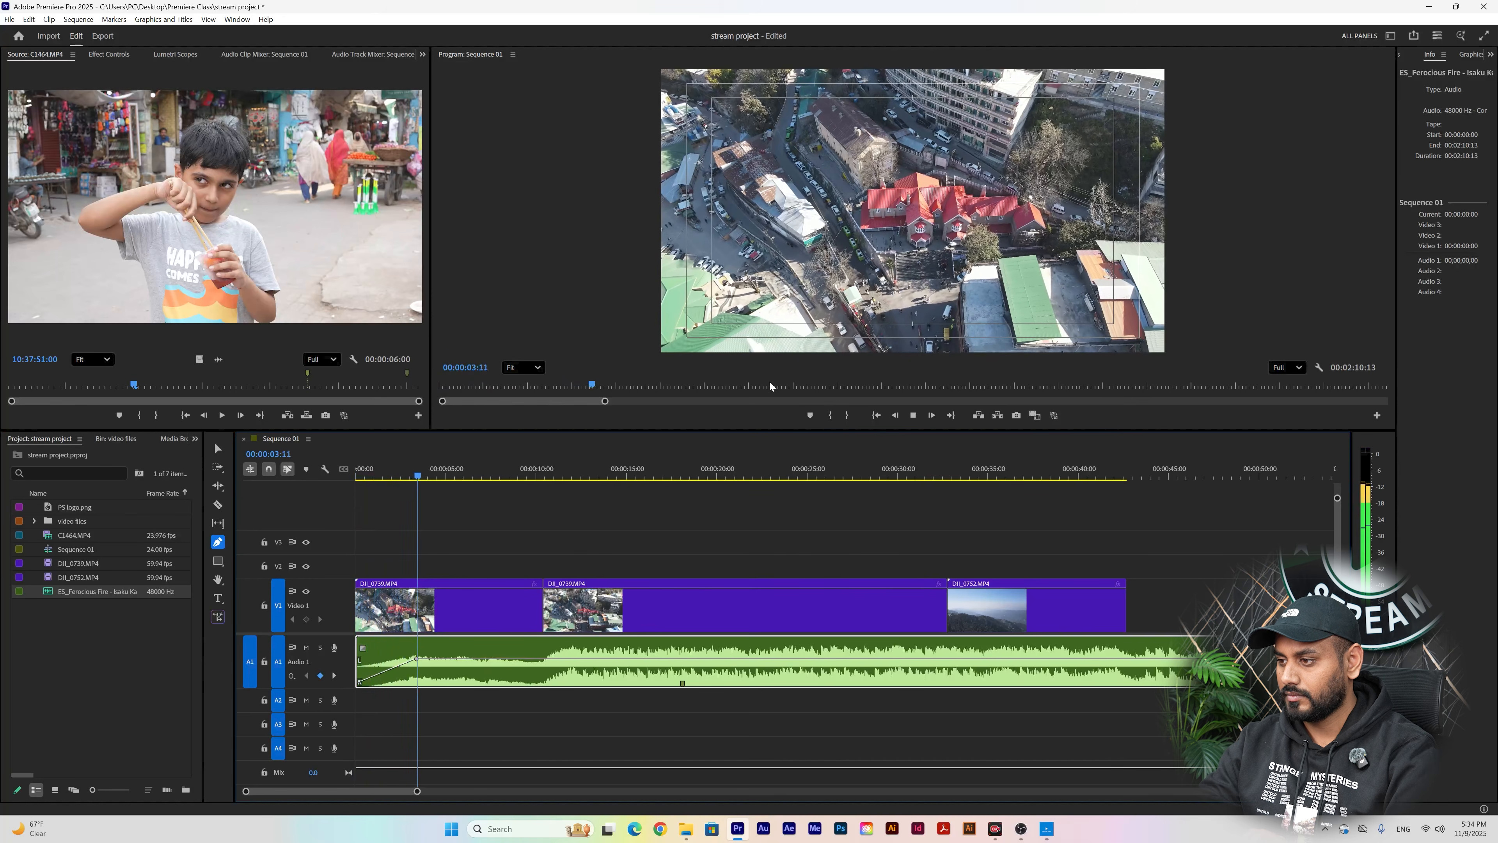
{"action": "key", "text": "space"}
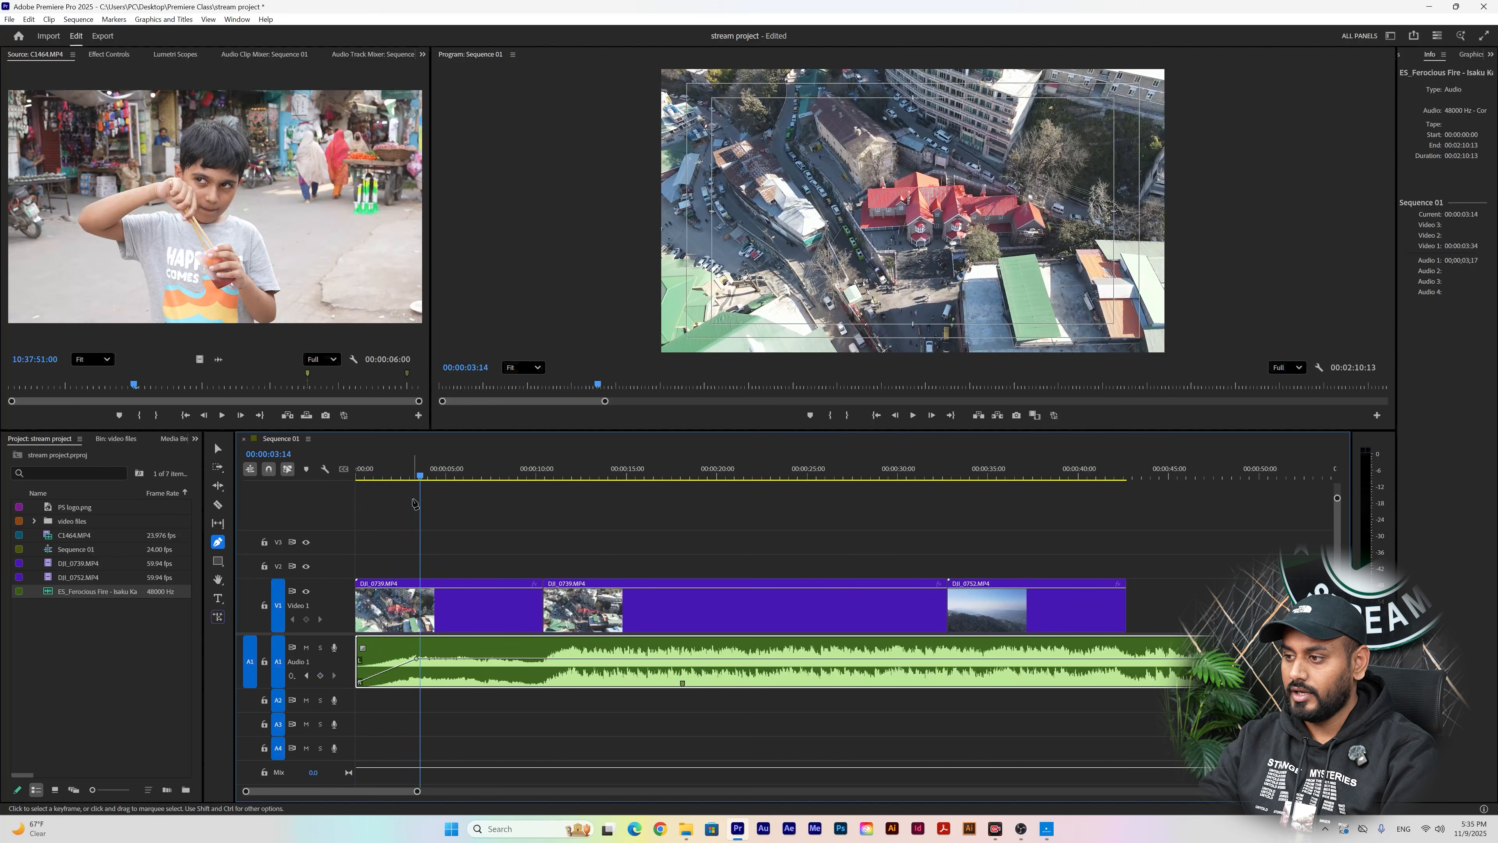
{"action": "key", "text": "Home"}
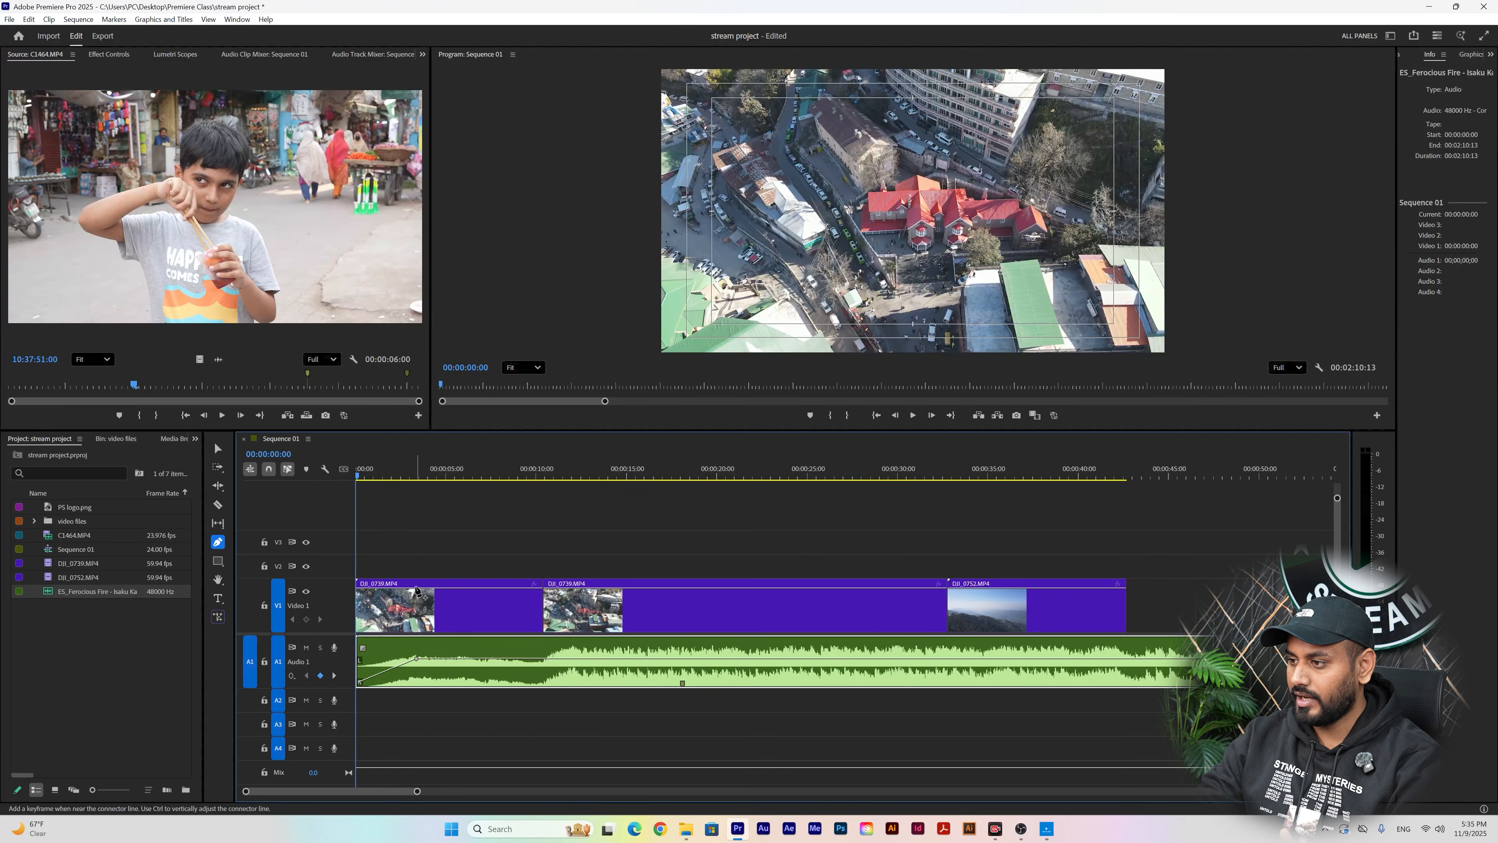
- Fade the first DJI_0739.MP4 clip in from black with opacity keyframes at the clip start and about 00:00:03:08, and preview it
{"action": "left_click", "coordinate": [415, 593]}
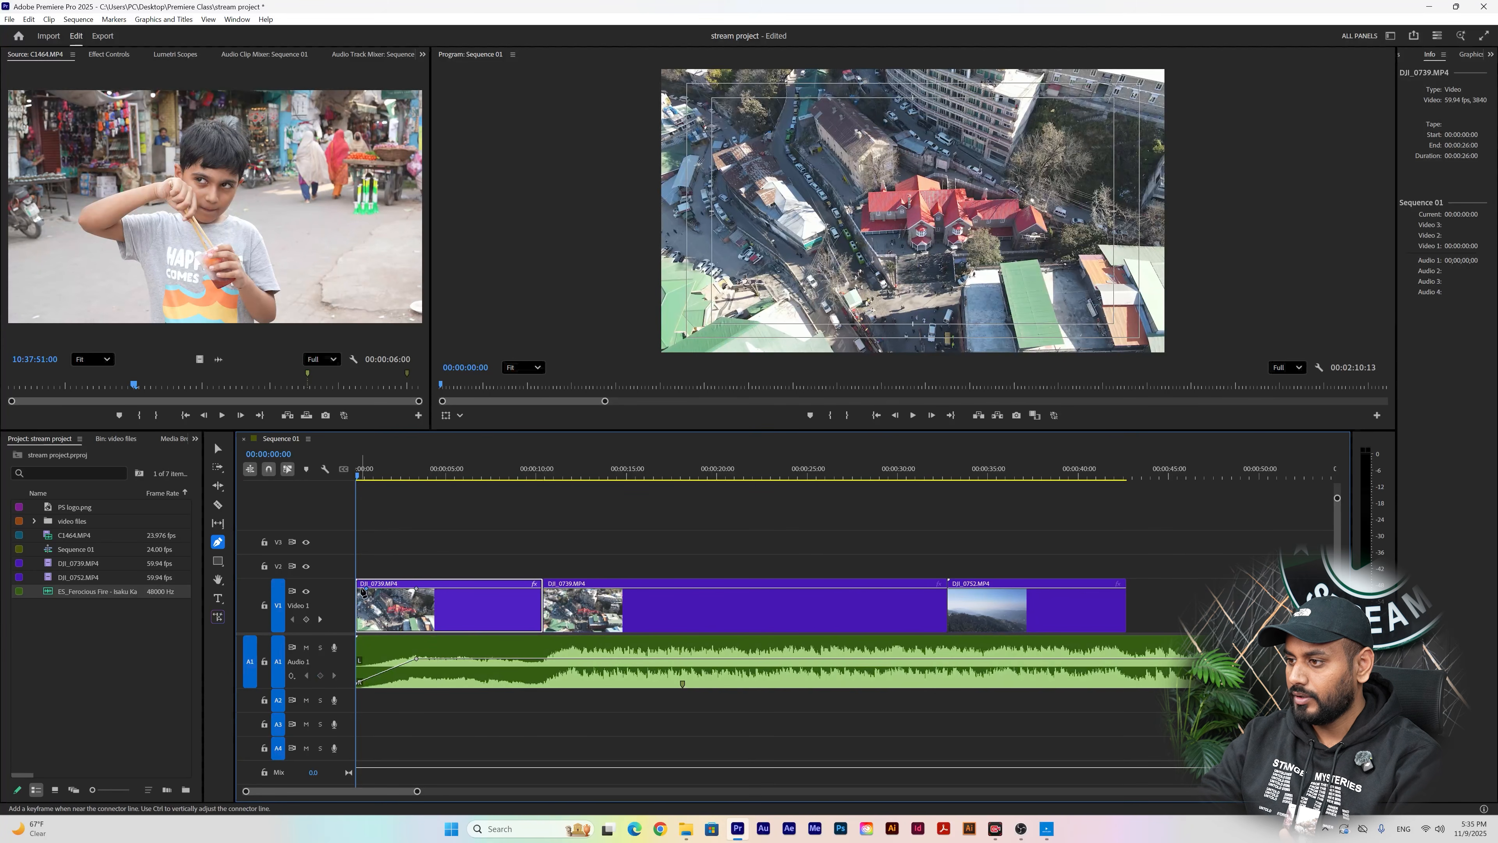
{"action": "left_click_drag", "start_coordinate": [366, 588], "coordinate": [394, 629]}
{"action": "left_click_drag", "start_coordinate": [366, 472], "coordinate": [409, 481]}
{"action": "left_click_drag", "start_coordinate": [396, 629], "coordinate": [341, 650]}
{"action": "left_click_drag", "start_coordinate": [394, 470], "coordinate": [317, 490]}
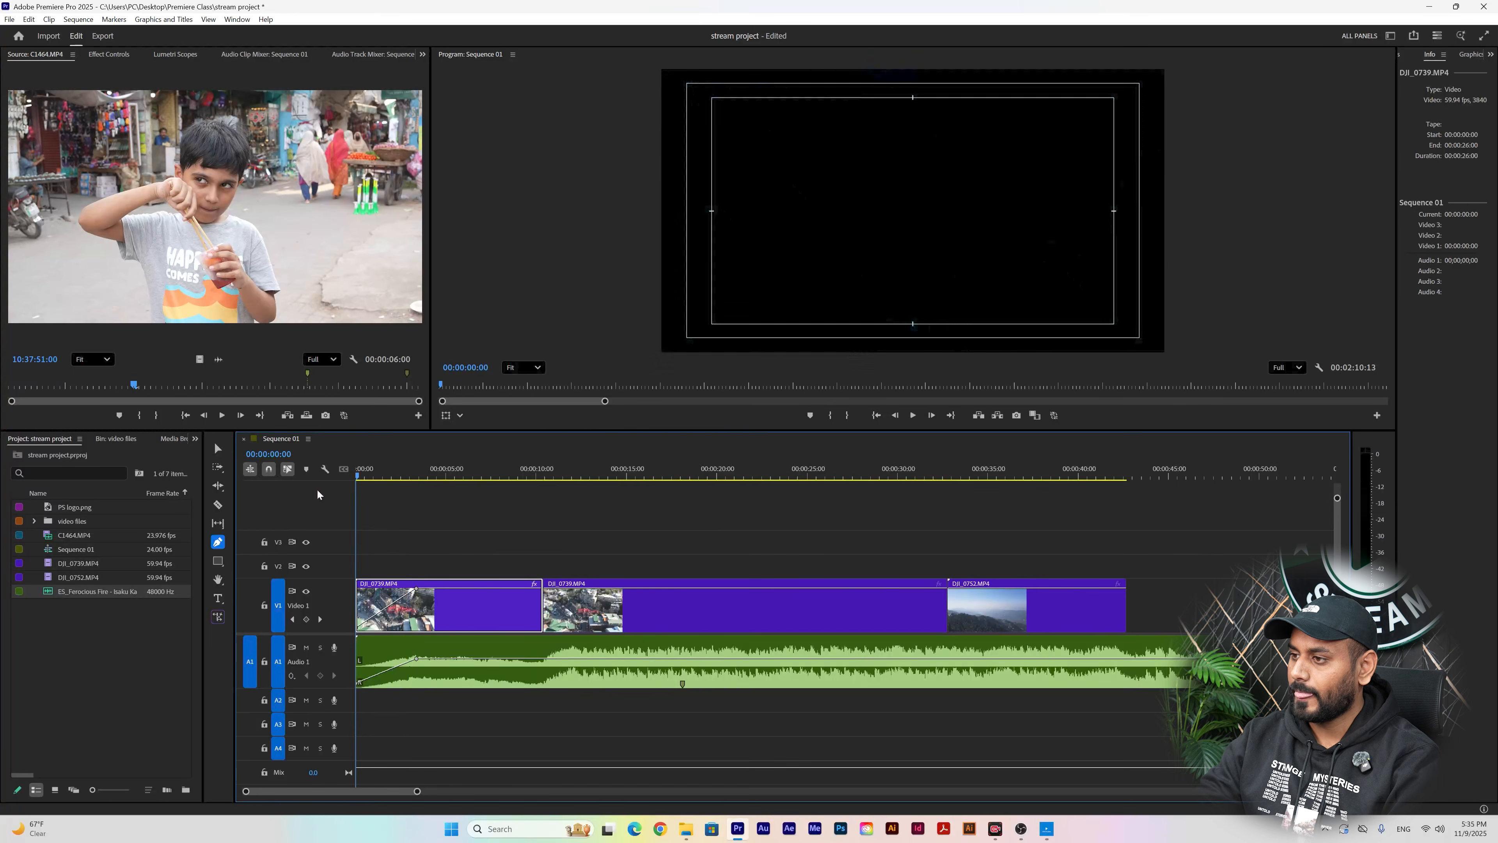
{"action": "key", "text": "space"}
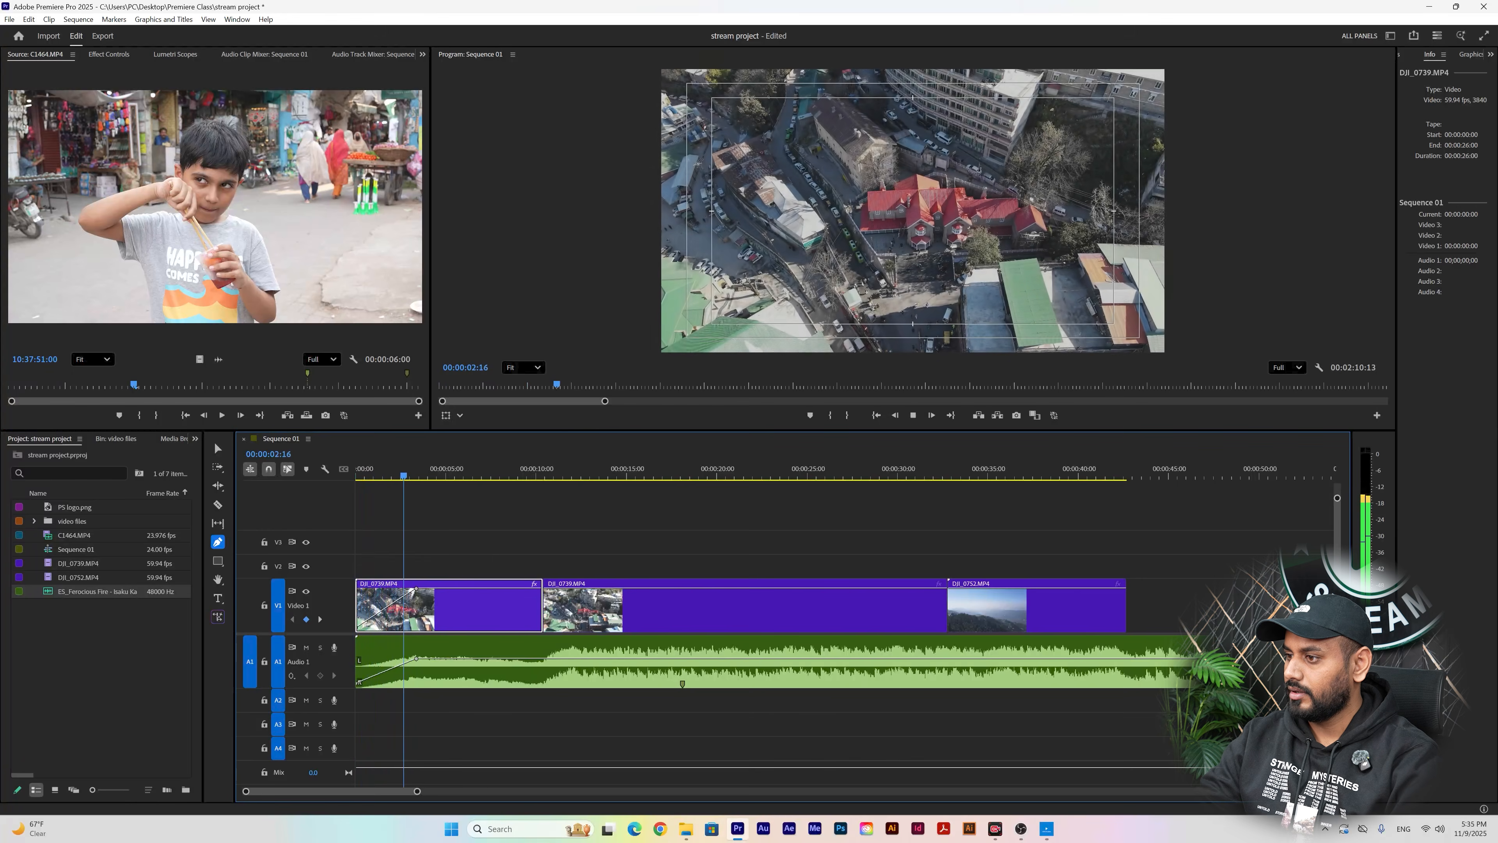
{"action": "key", "text": "space"}
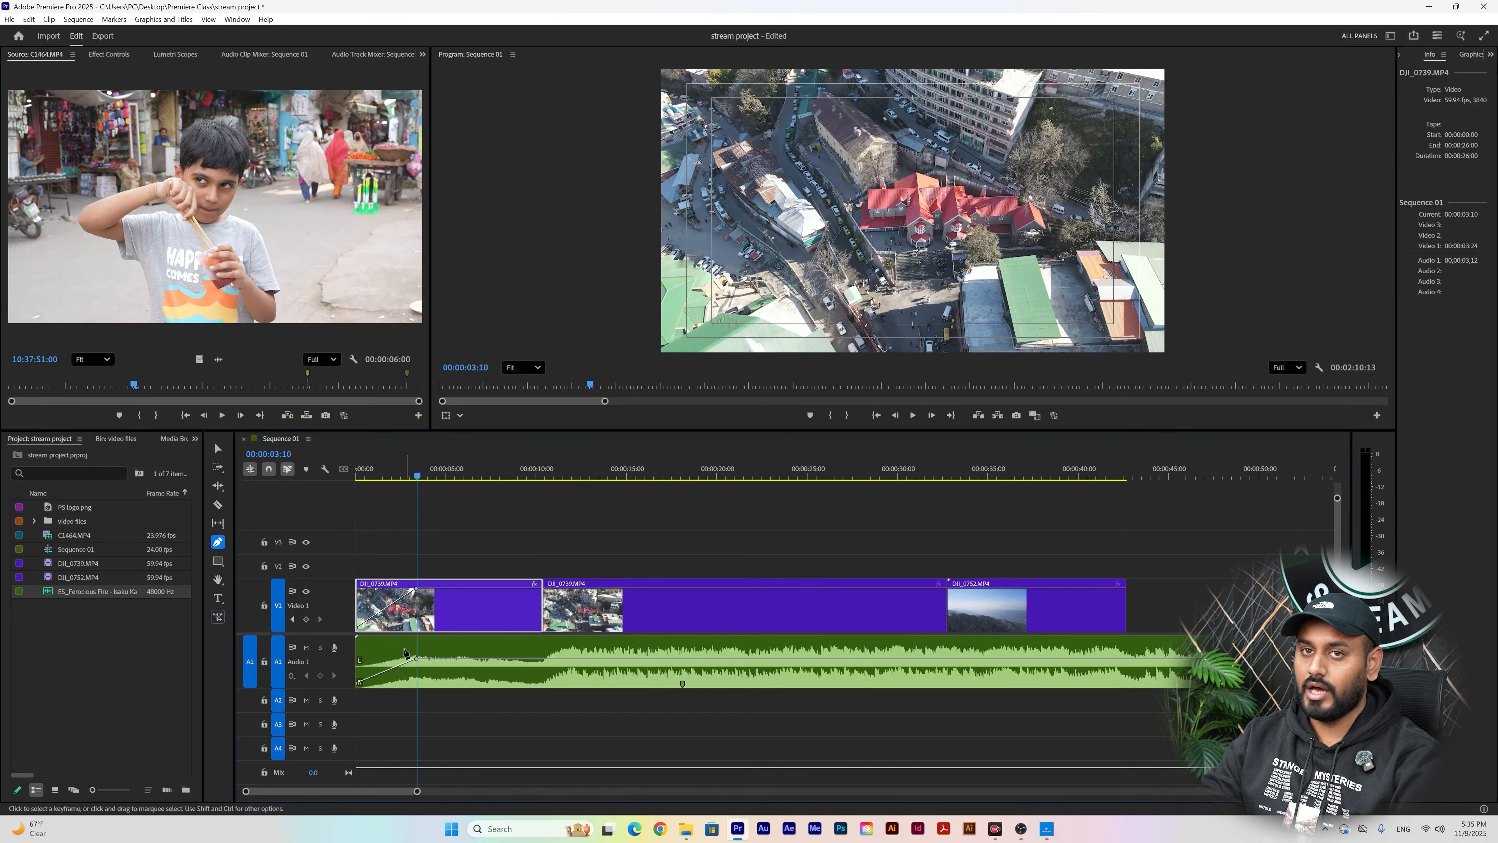
- Fade the DJI_0752.MP4 clip out to black with opacity keyframes from about 00:00:40:15 to the clip's end, and preview it
{"action": "left_click_drag", "start_coordinate": [413, 476], "coordinate": [1082, 511]}
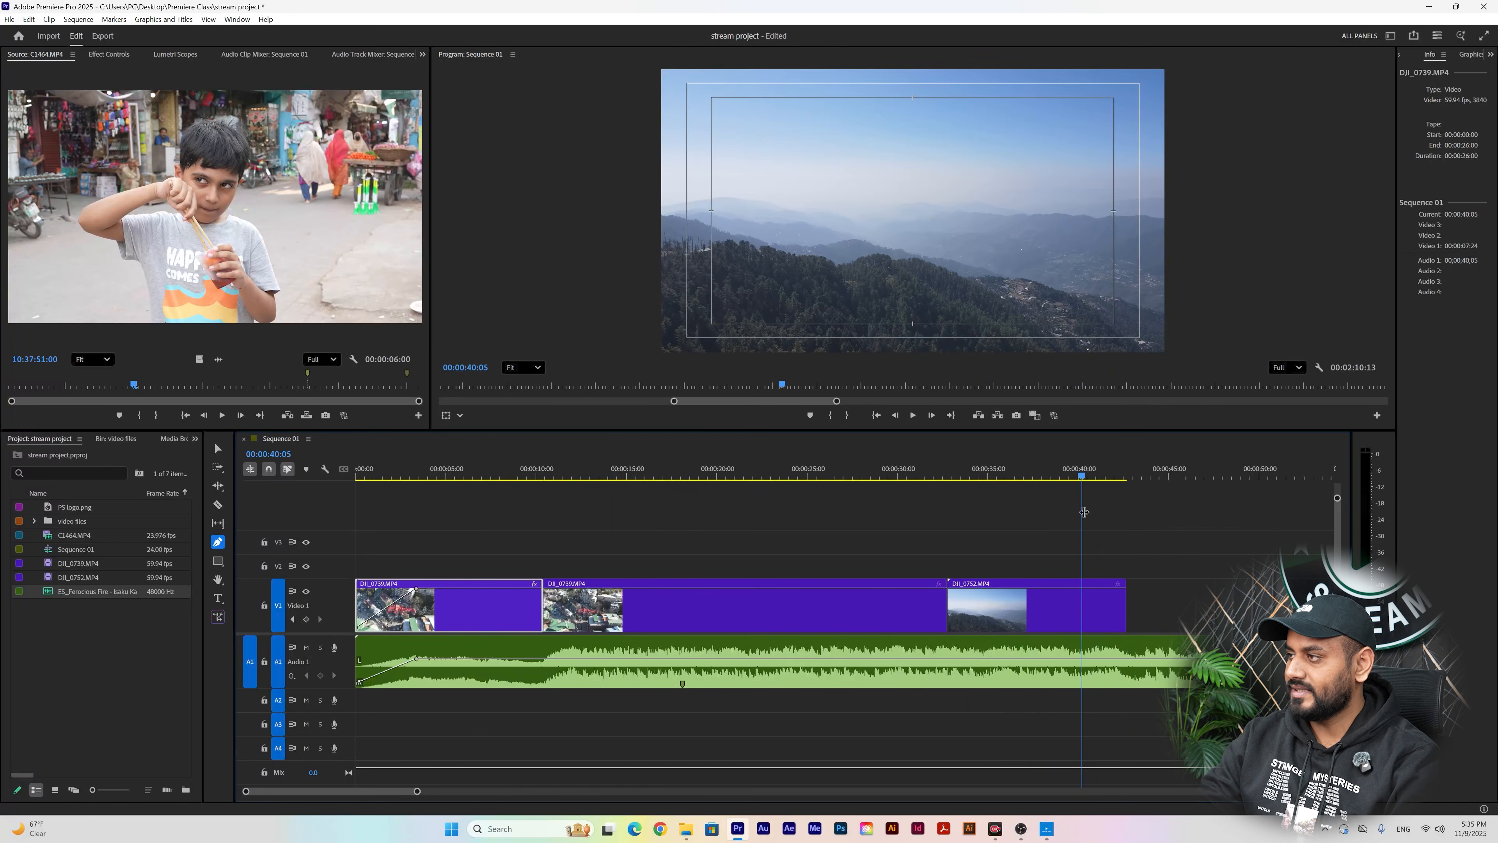
{"action": "left_click", "coordinate": [1090, 589]}
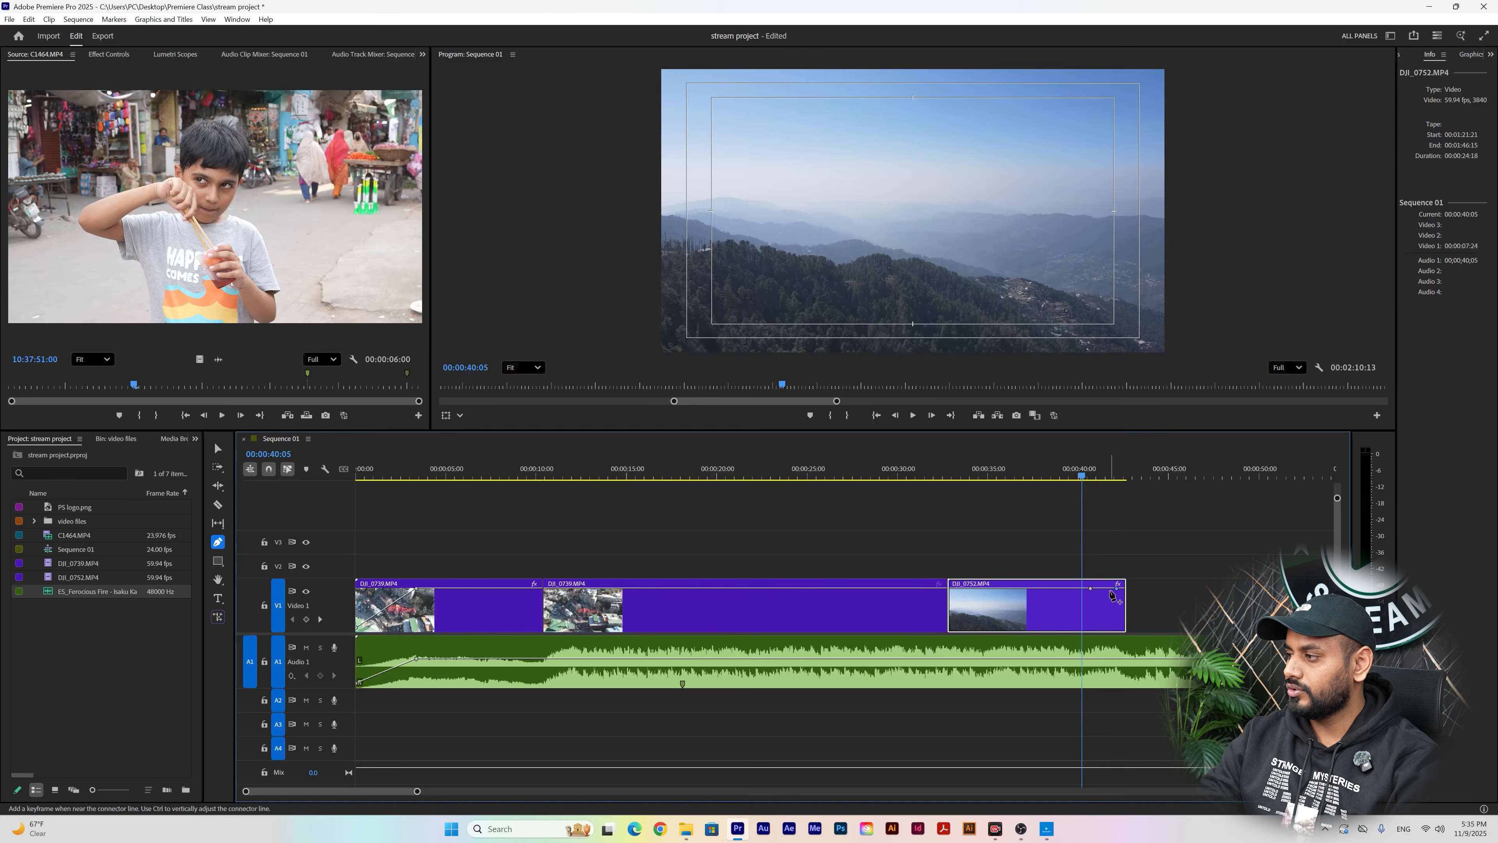
{"action": "left_click_drag", "start_coordinate": [1120, 592], "coordinate": [1124, 630]}
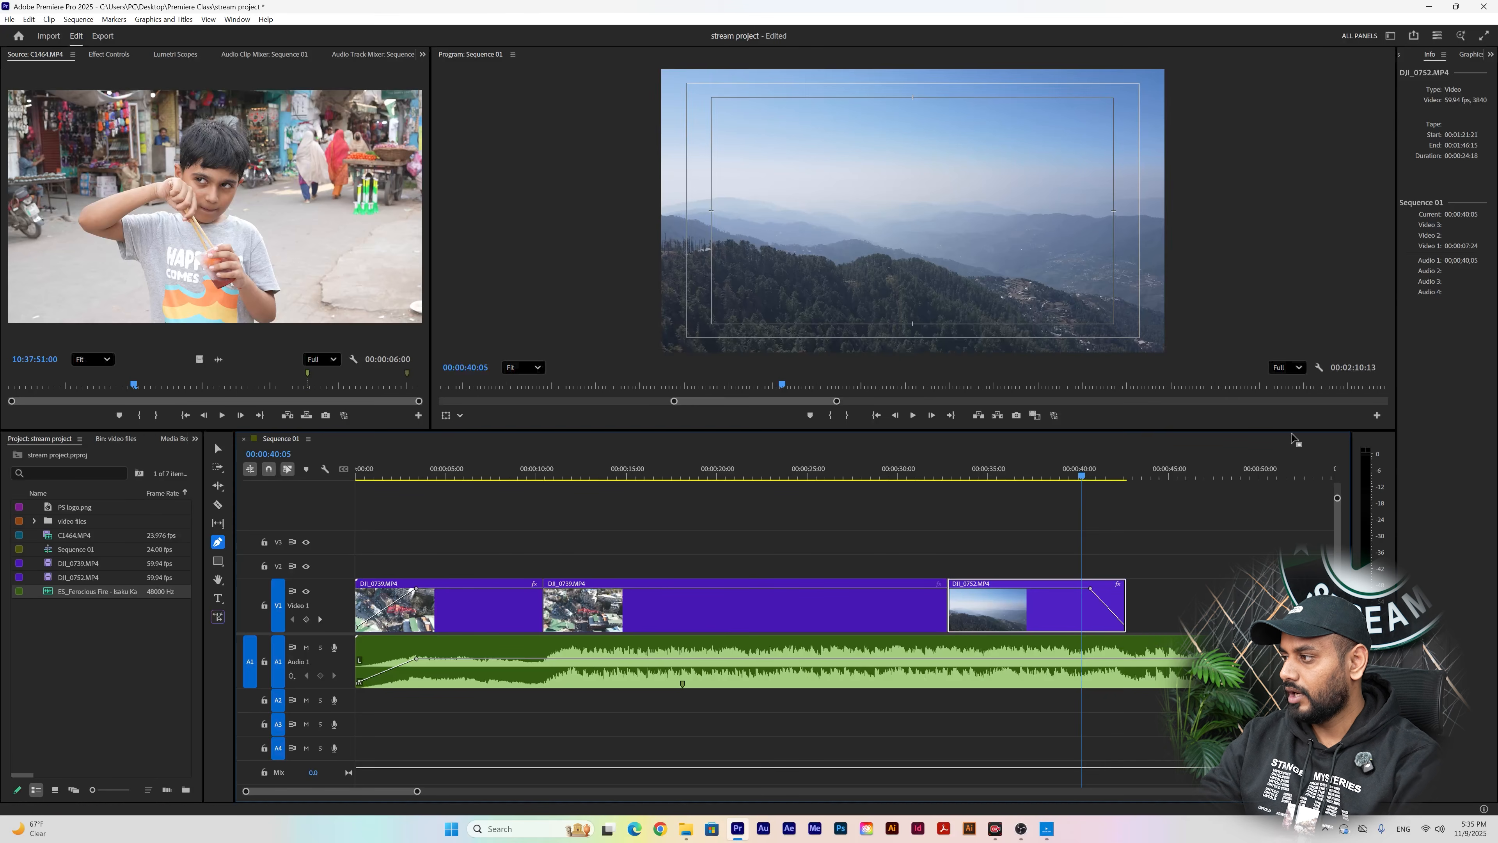
{"action": "key", "text": "space"}
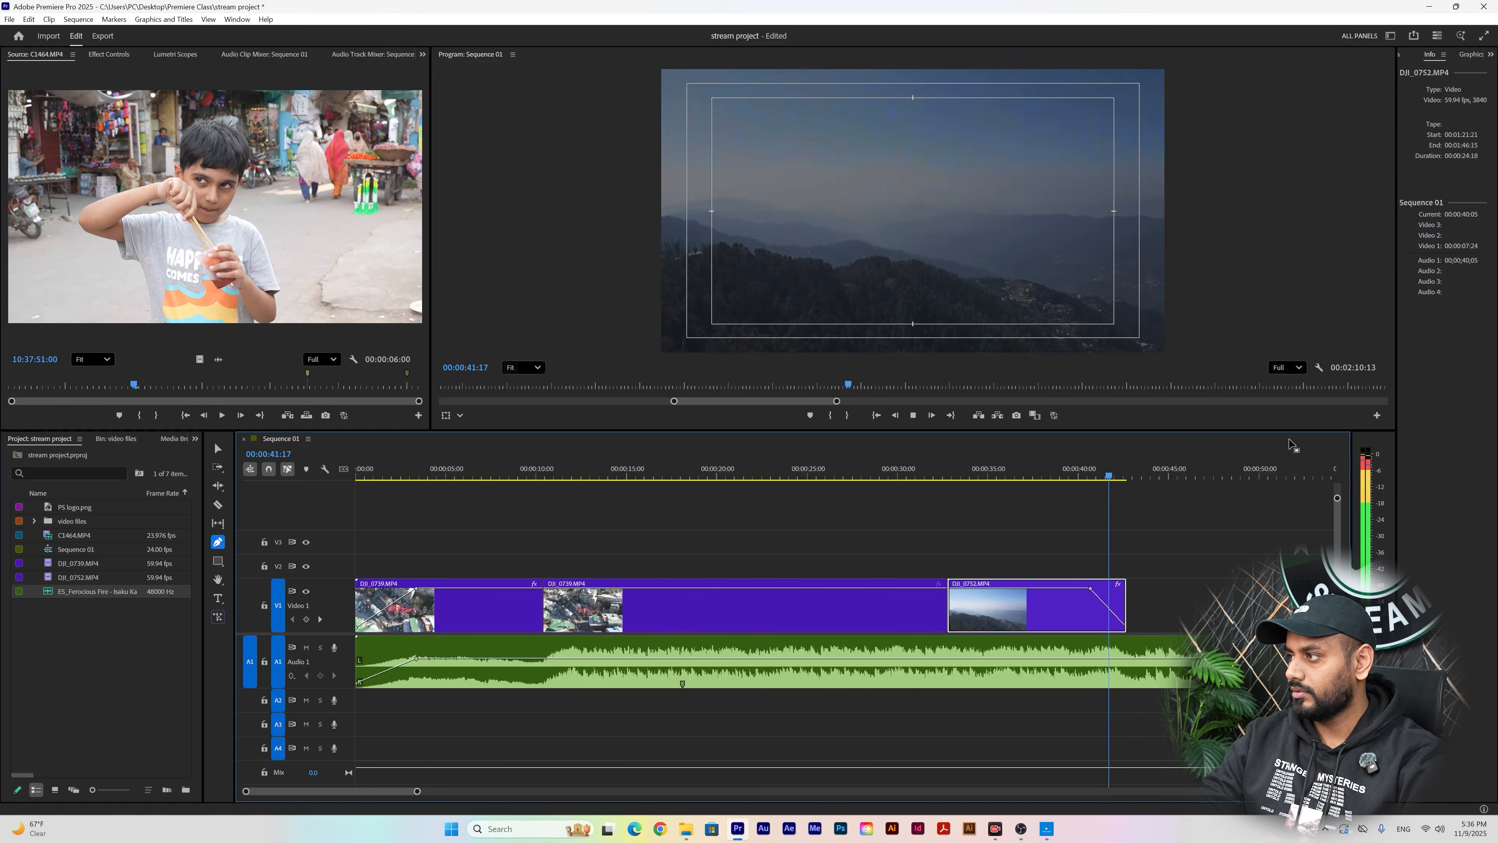
{"action": "key", "text": "space"}
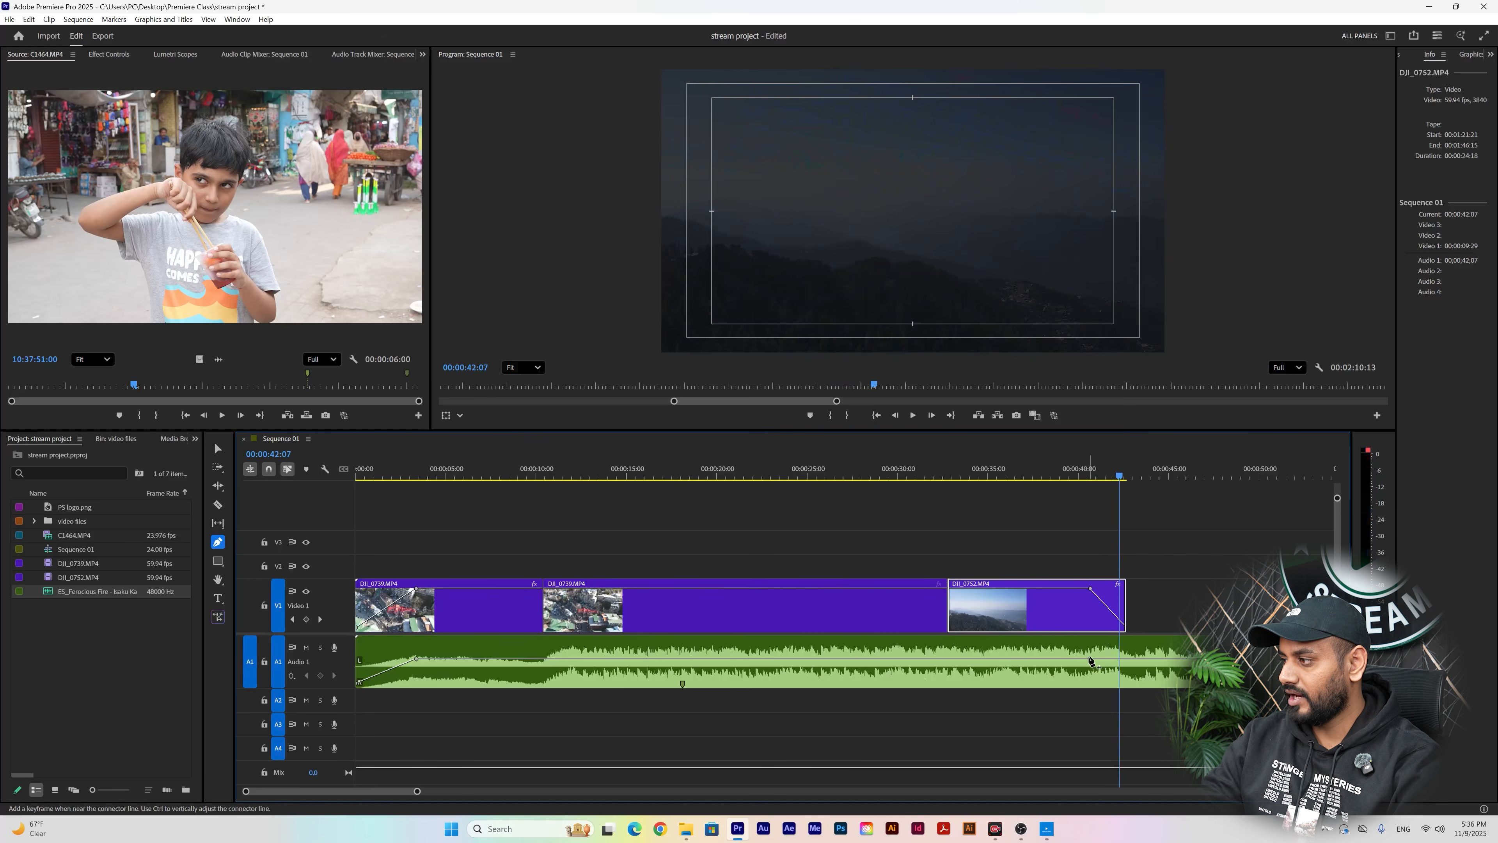
- Fade the A1 music out to silence with volume keyframes from about 00:00:40:15 to 00:00:42:21, and preview the ending
{"action": "left_click", "coordinate": [1089, 658]}
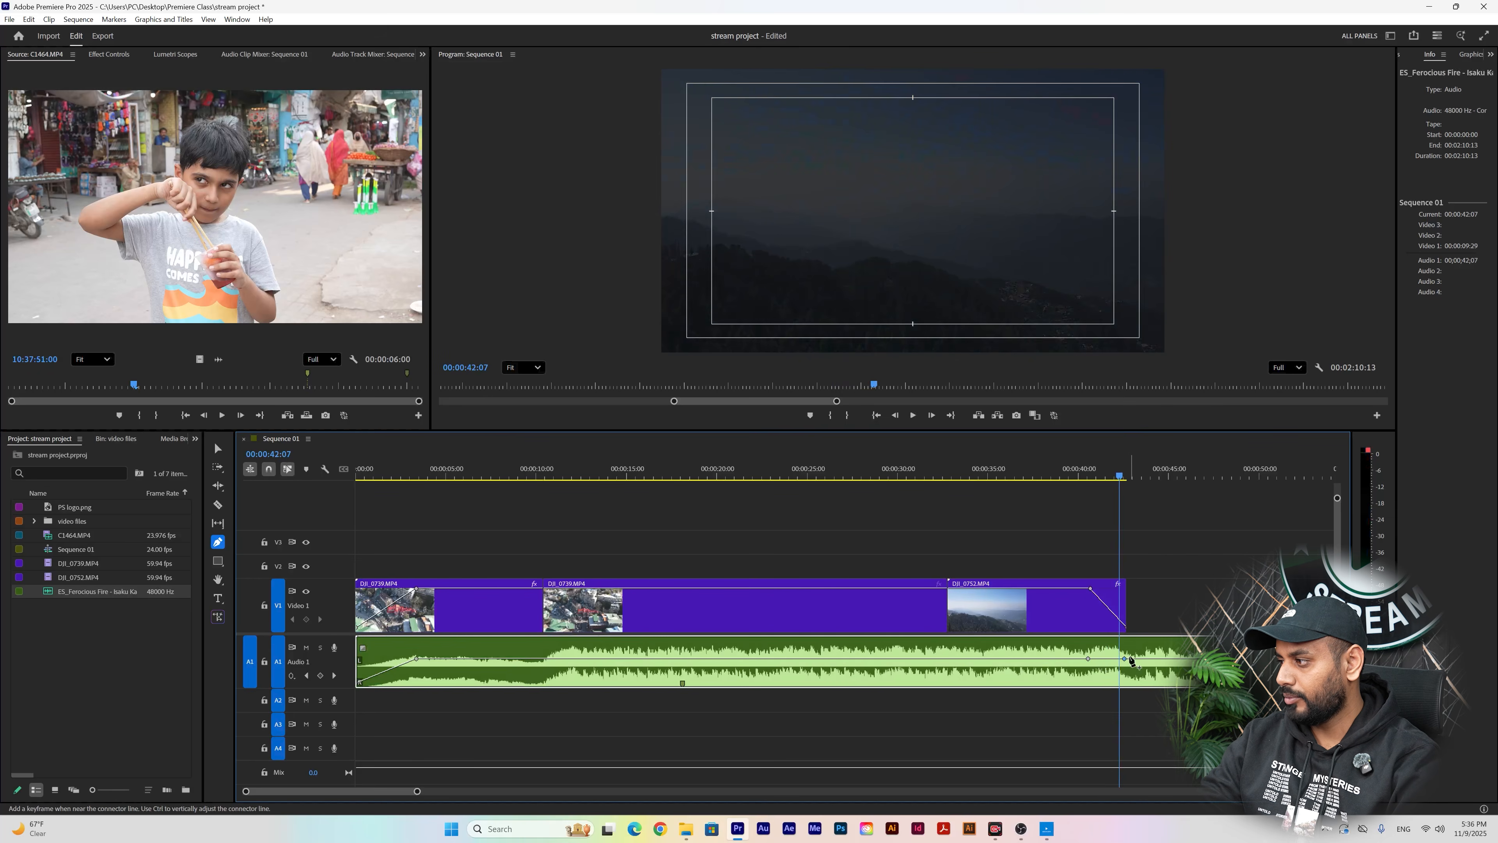
{"action": "left_click_drag", "start_coordinate": [1125, 659], "coordinate": [1128, 681]}
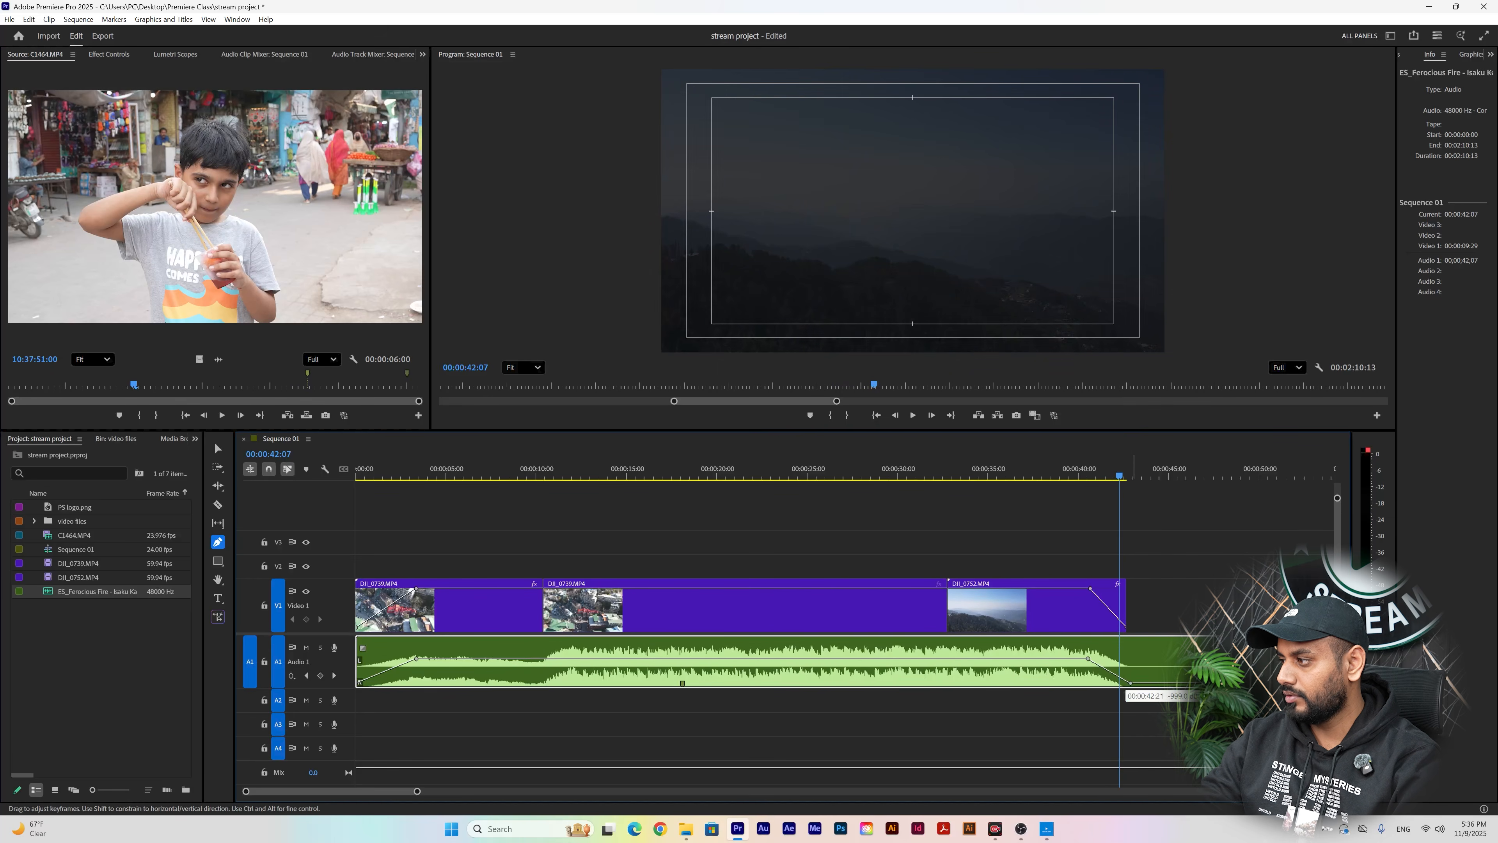
{"action": "left_click", "coordinate": [1071, 478]}
{"action": "key", "text": "space"}
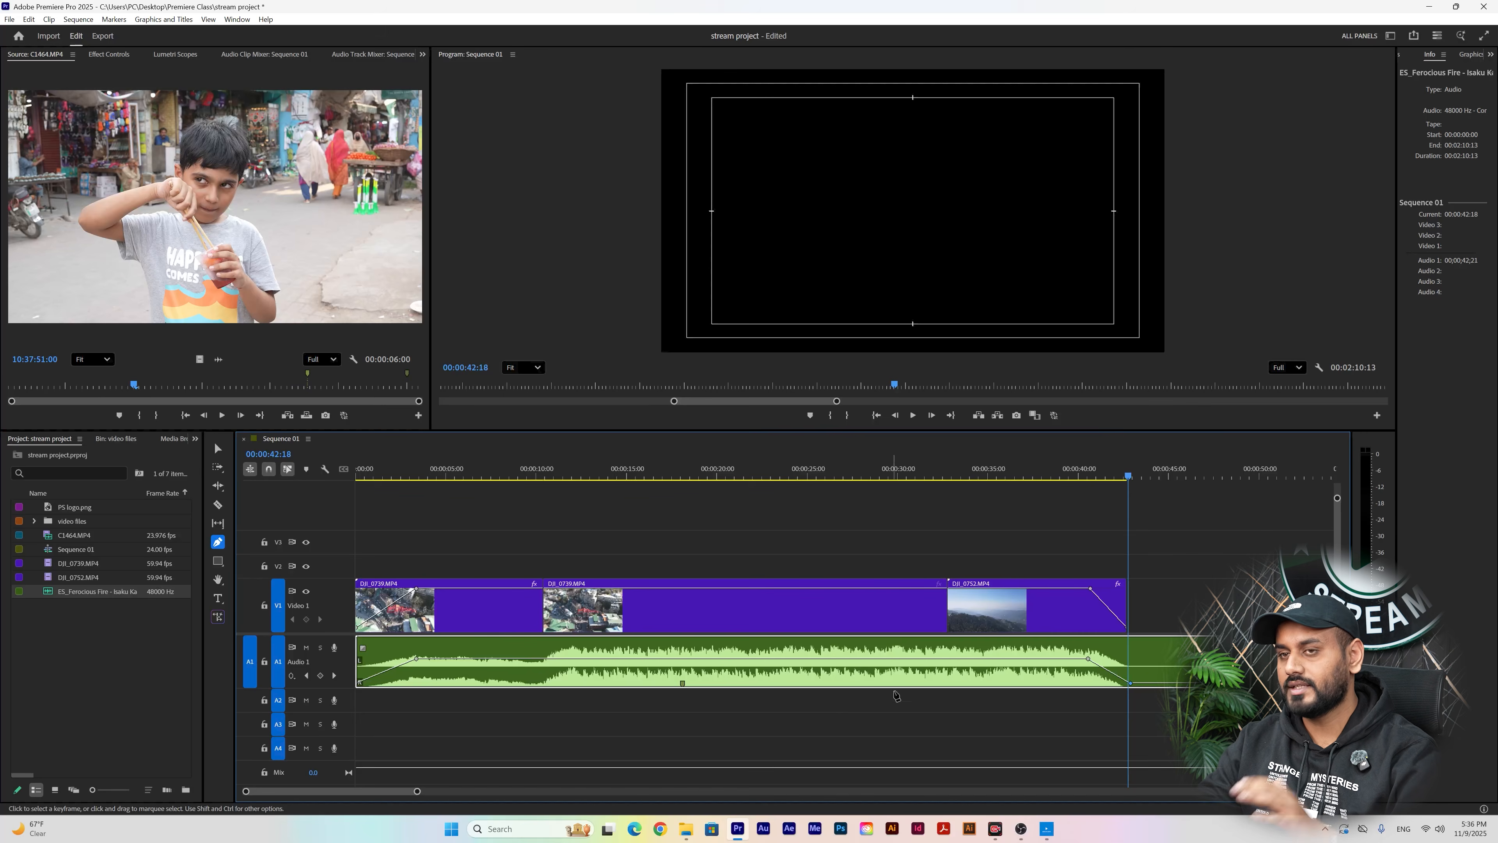
- Split the A1 music at 00:00:42:17, where the video ends, and delete the remaining part after the cut
{"action": "left_click_drag", "start_coordinate": [401, 798], "coordinate": [425, 798]}
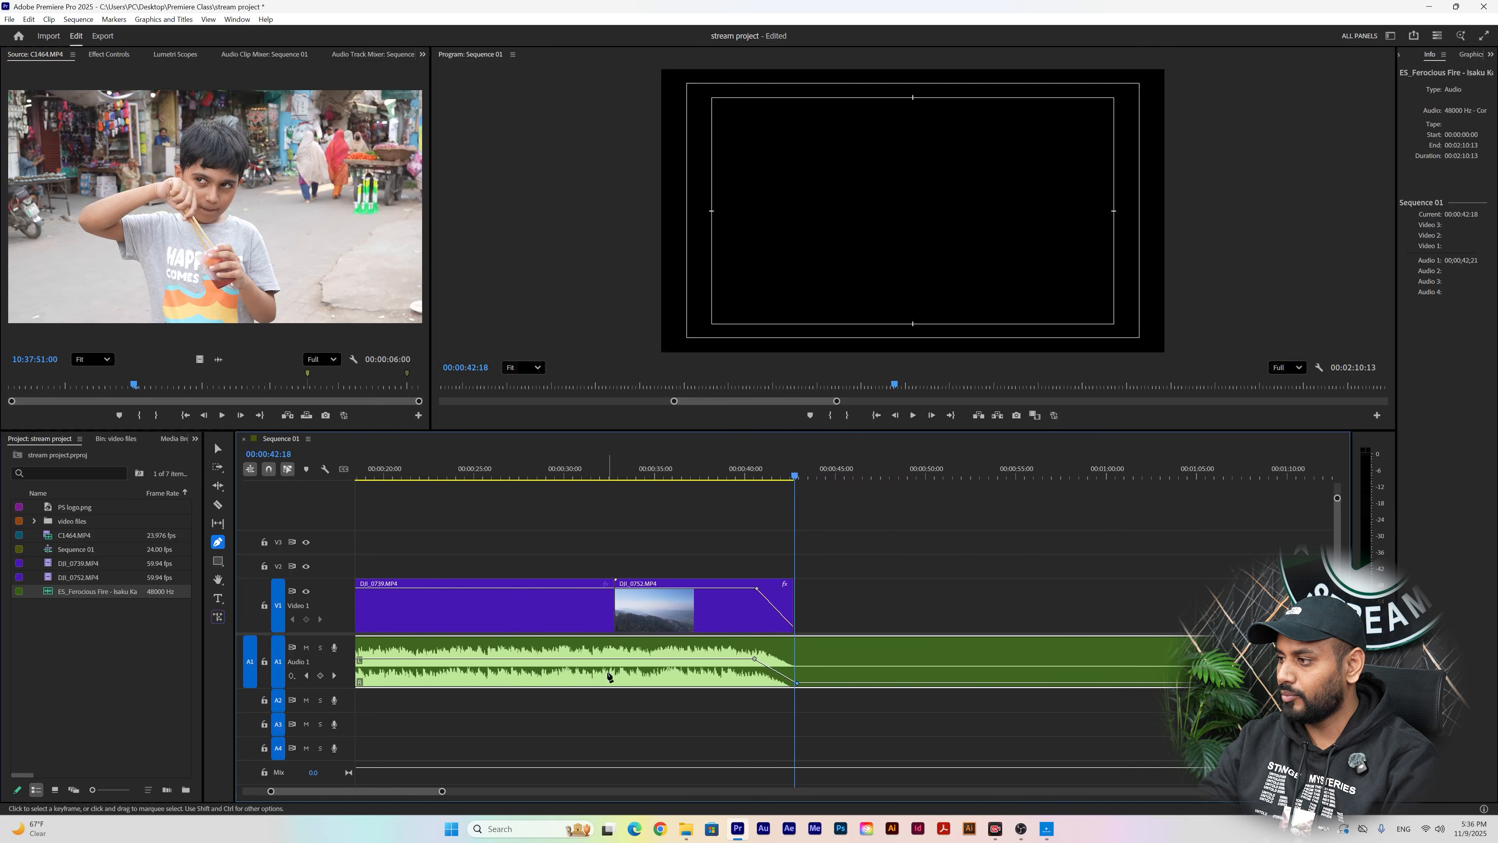
{"action": "mouse_move", "coordinate": [791, 481]}
{"action": "left_mouse_down"}
{"action": "mouse_move", "coordinate": [773, 481]}
{"action": "mouse_move", "coordinate": [794, 483]}
{"action": "left_mouse_up"}
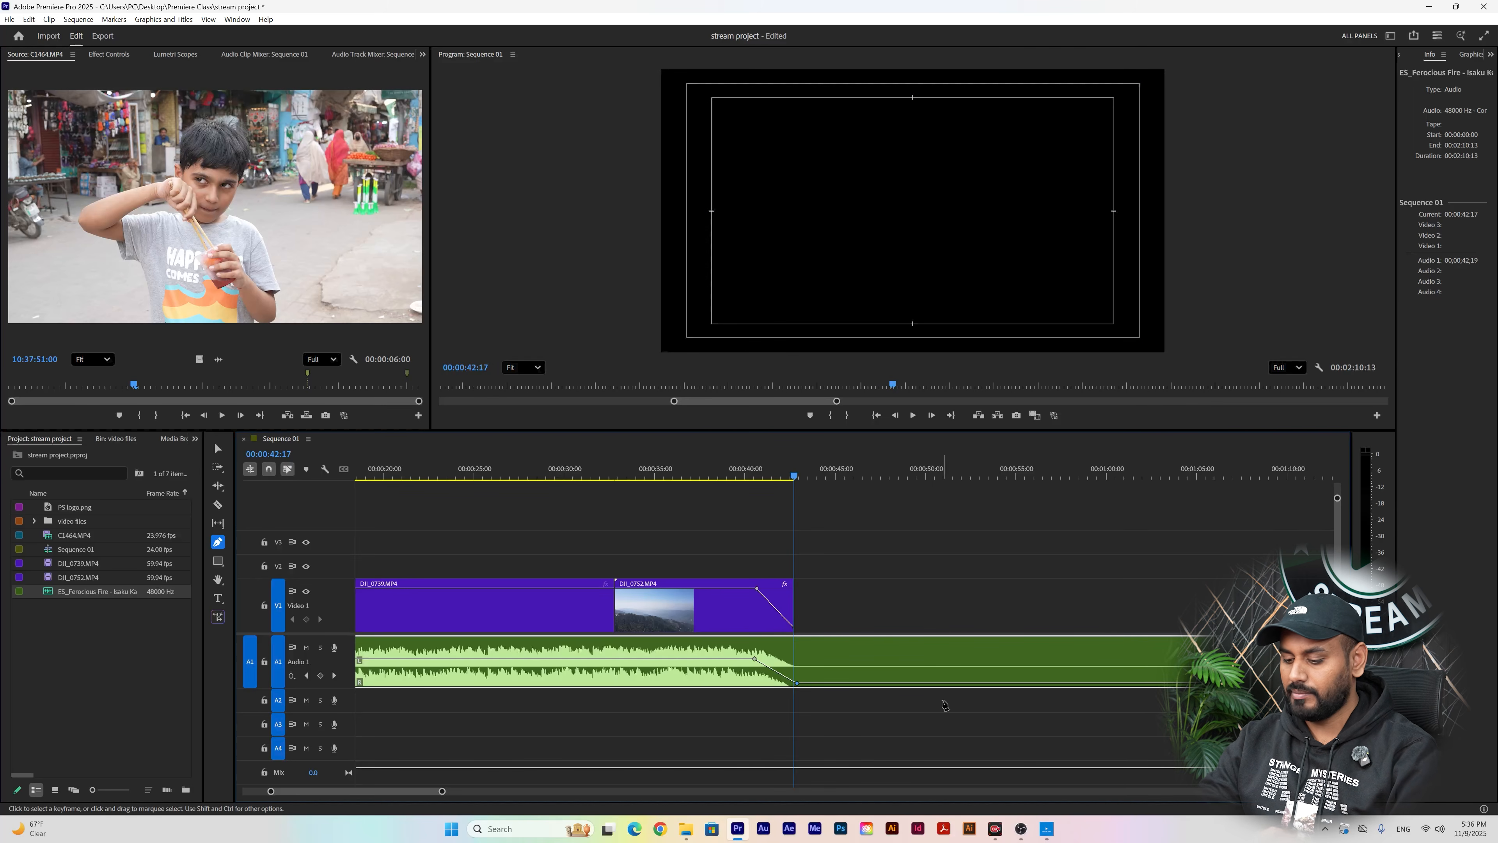
{"action": "key", "text": "ctrl+k"}
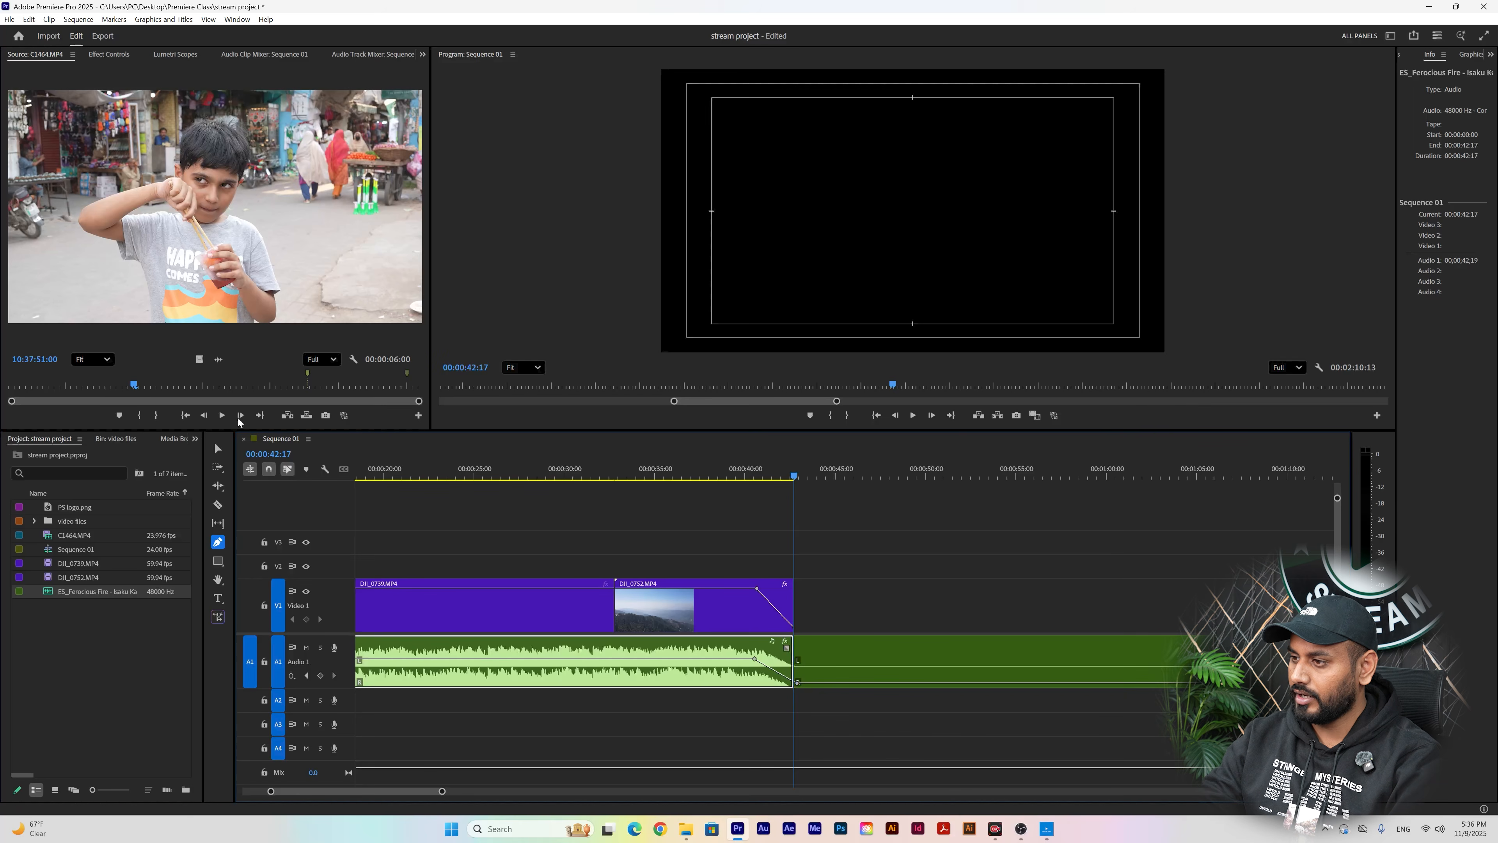
{"action": "left_click", "coordinate": [218, 448]}
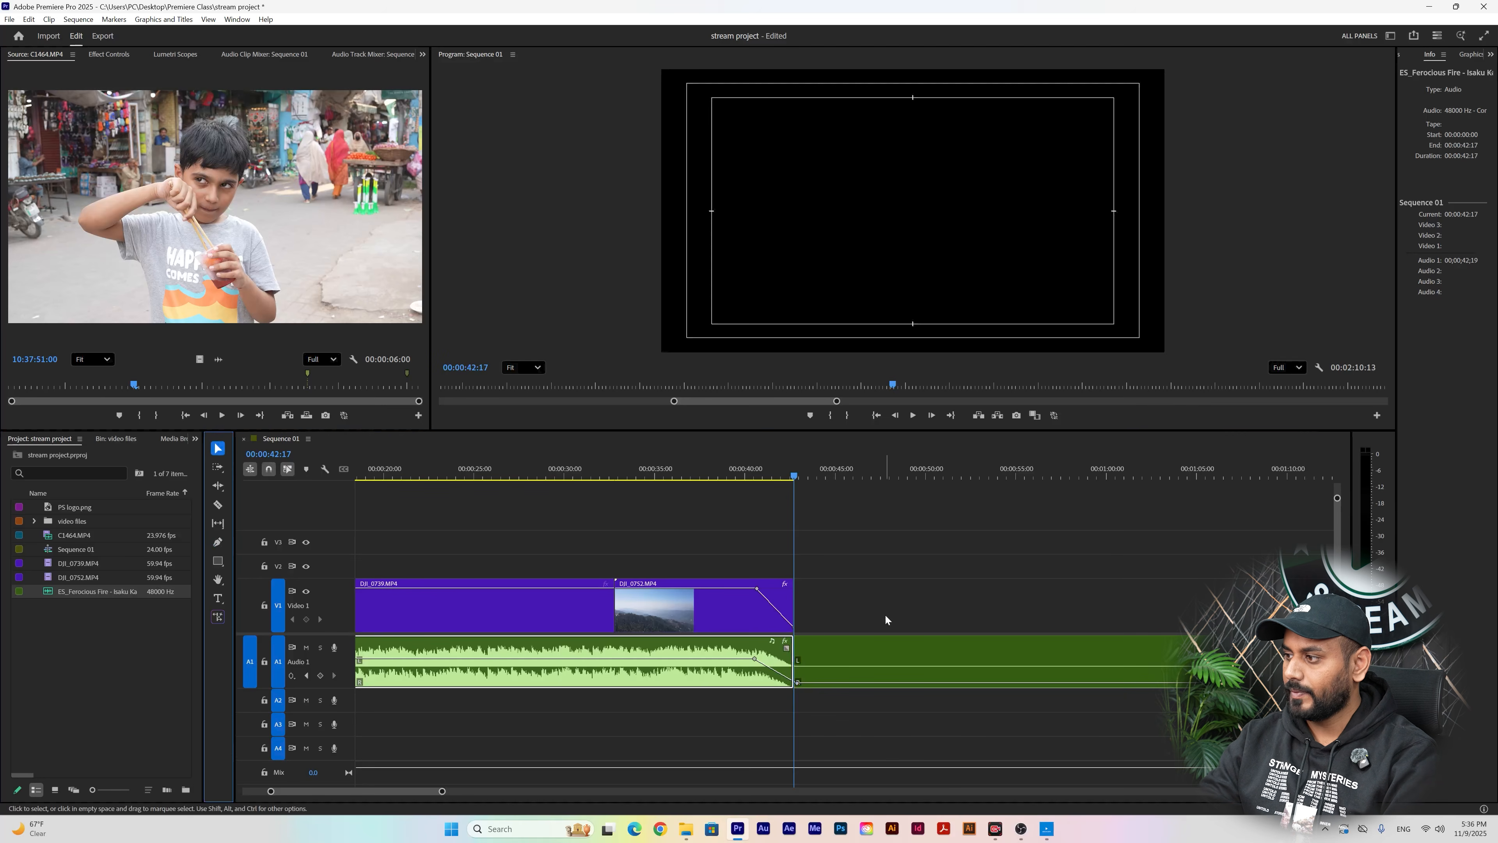
{"action": "left_click", "coordinate": [838, 653]}
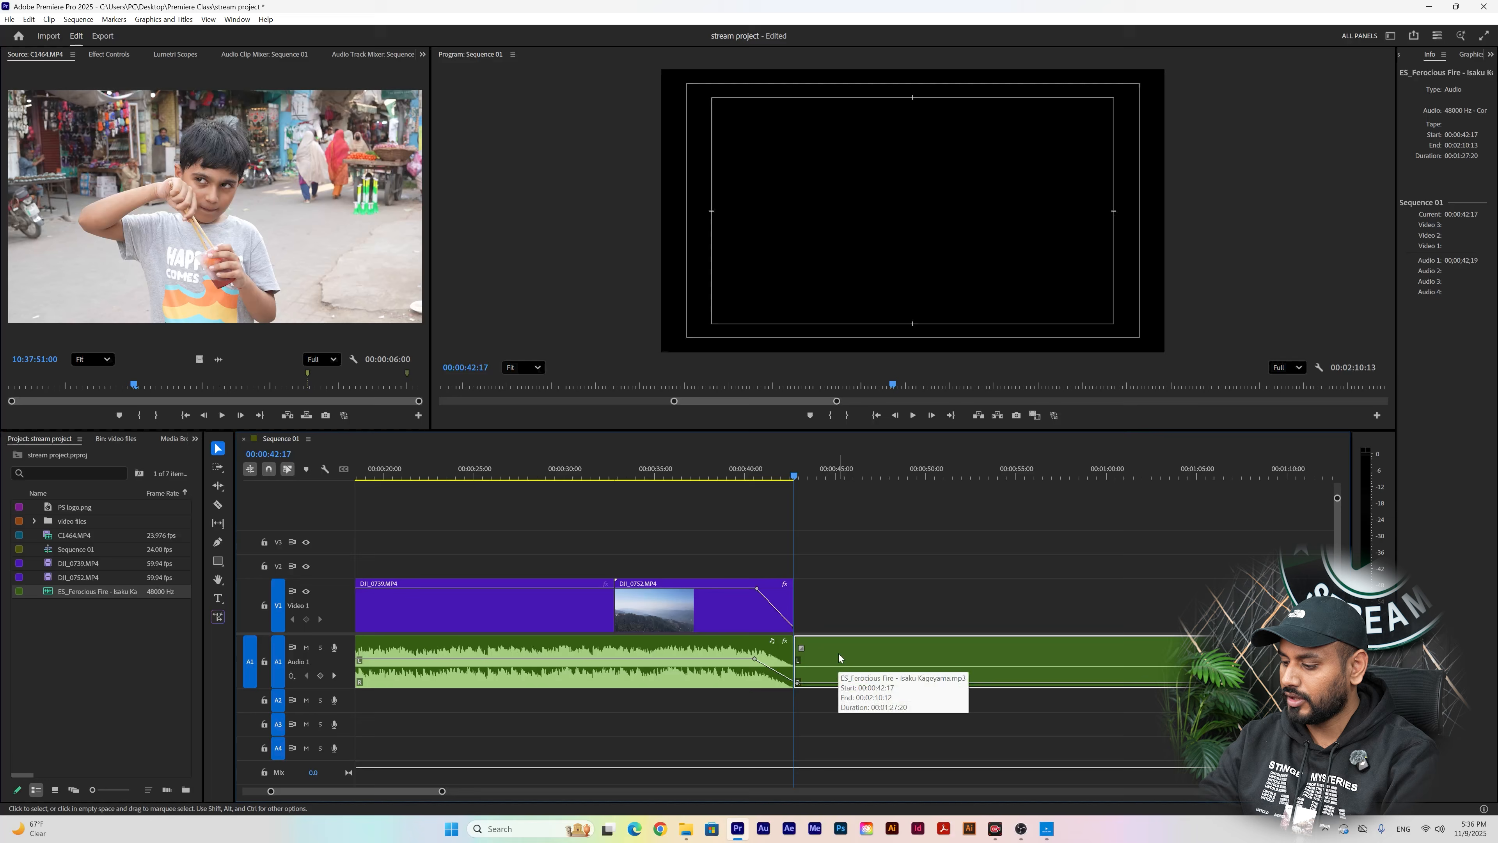
{"action": "key", "text": "Delete"}
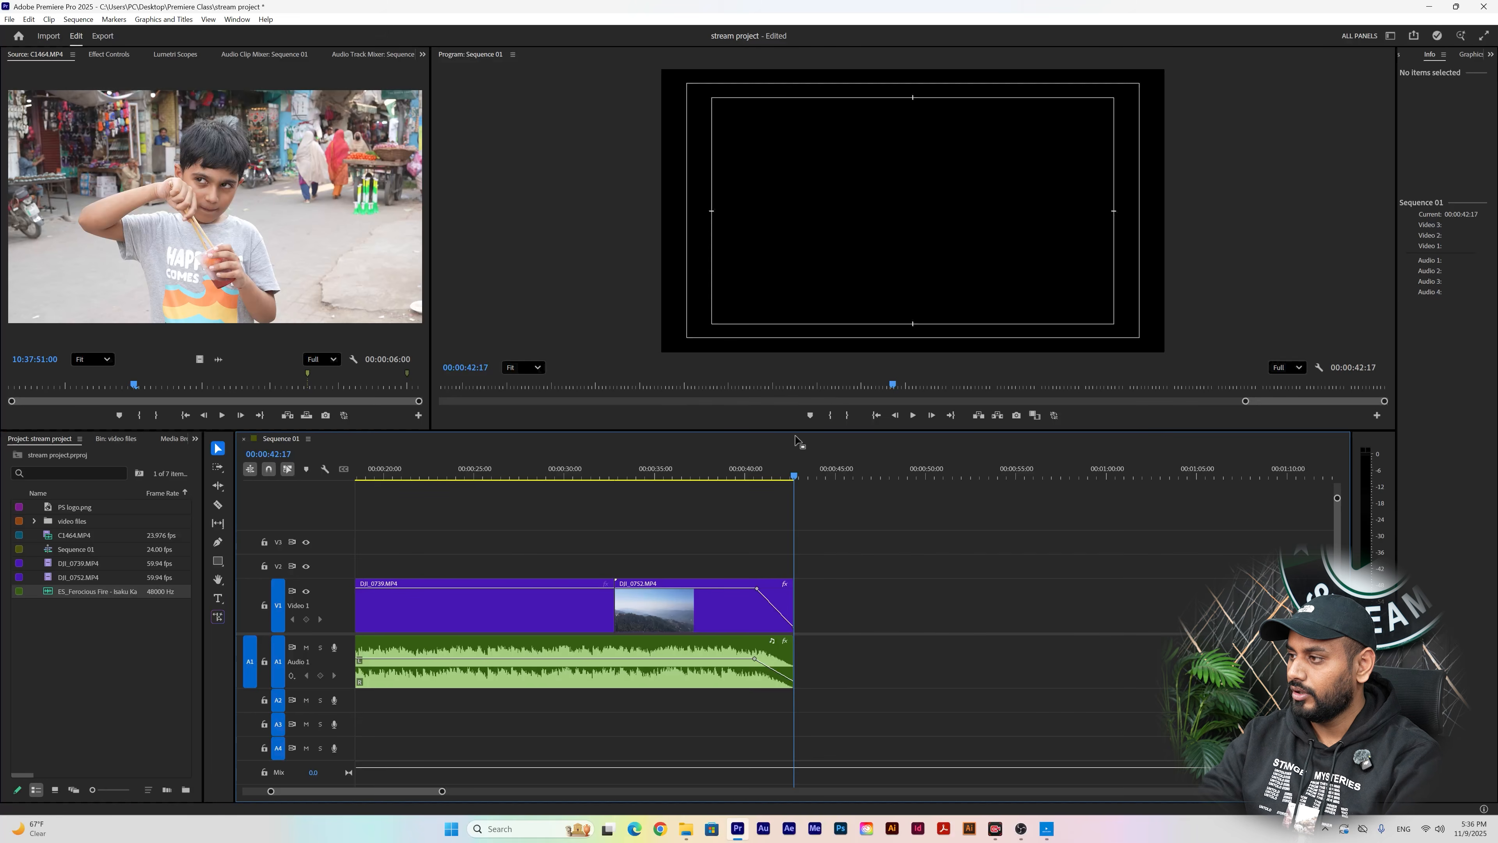
- Review the trimmed sequence by scrubbing from its end back to 00:00:00:00 and over to the closing fade at 00:00:41:21
{"action": "mouse_move", "coordinate": [789, 463]}
{"action": "left_mouse_down"}
{"action": "mouse_move", "coordinate": [745, 468]}
{"action": "mouse_move", "coordinate": [797, 478]}
{"action": "left_mouse_up"}
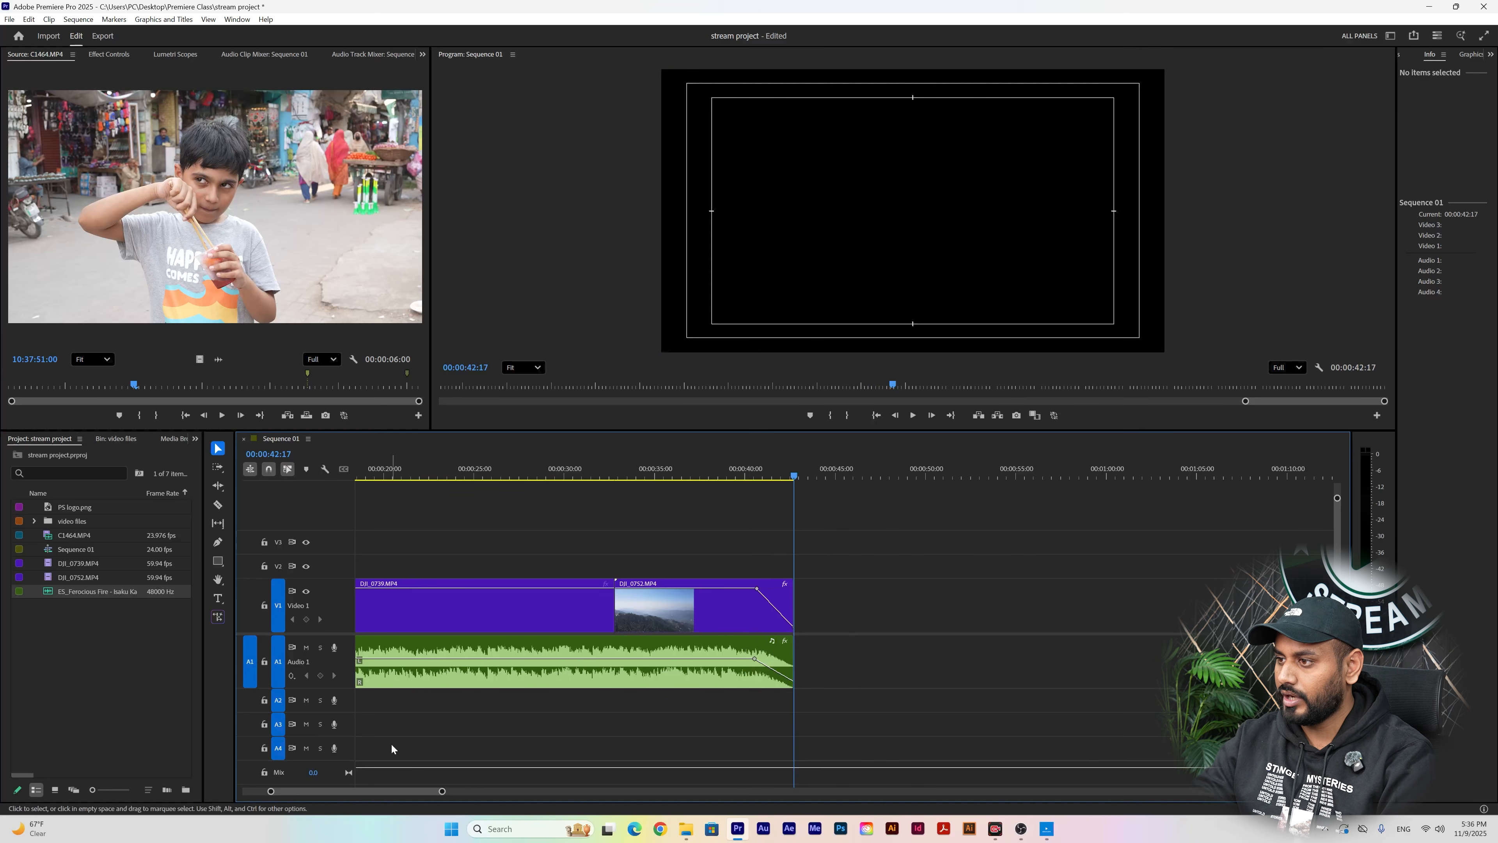
{"action": "left_click_drag", "start_coordinate": [405, 793], "coordinate": [361, 801]}
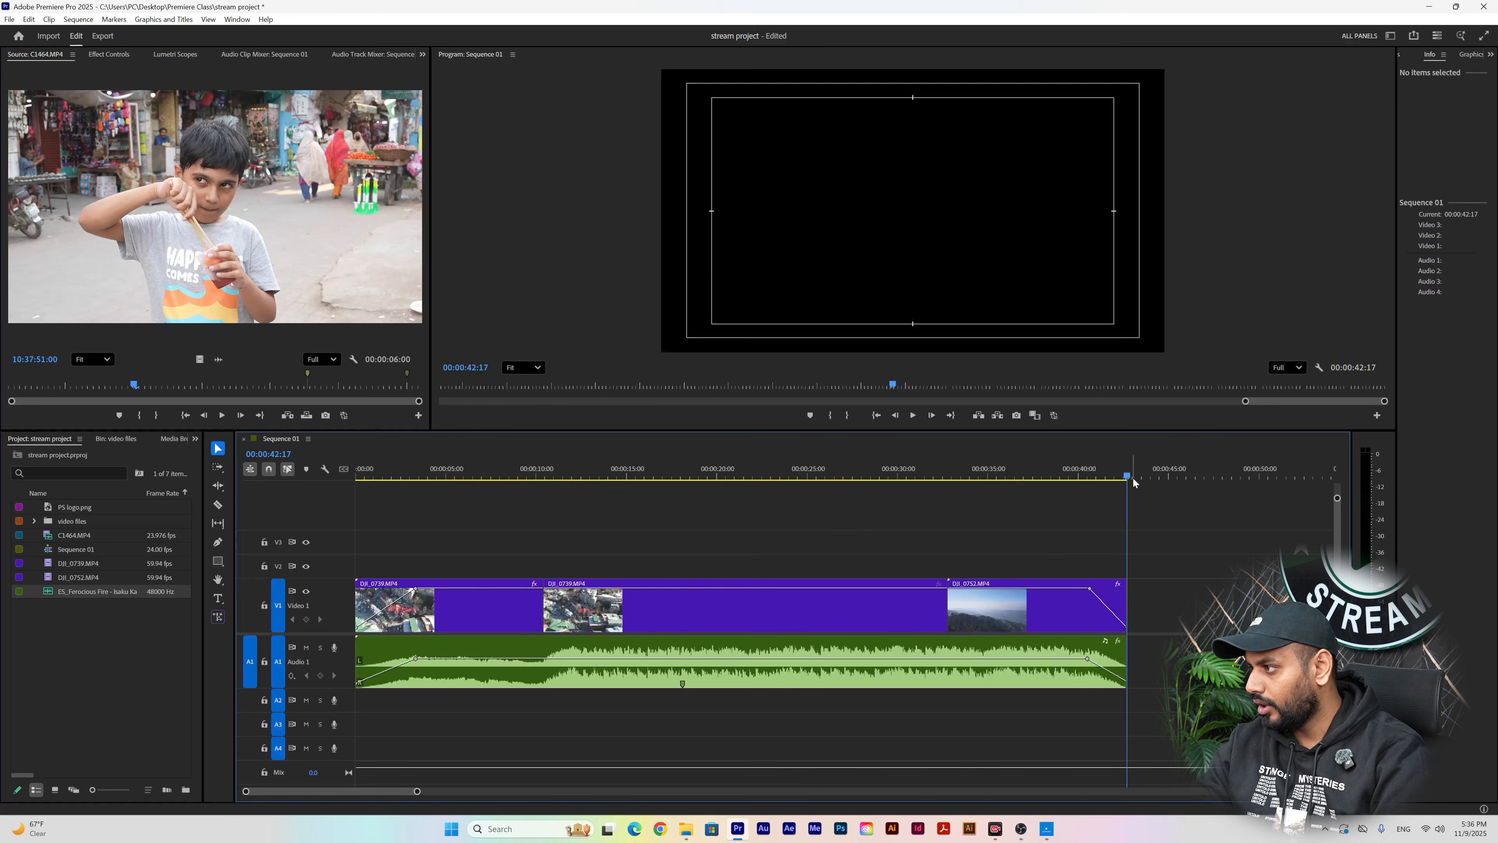
{"action": "left_click_drag", "start_coordinate": [1129, 477], "coordinate": [72, 516]}
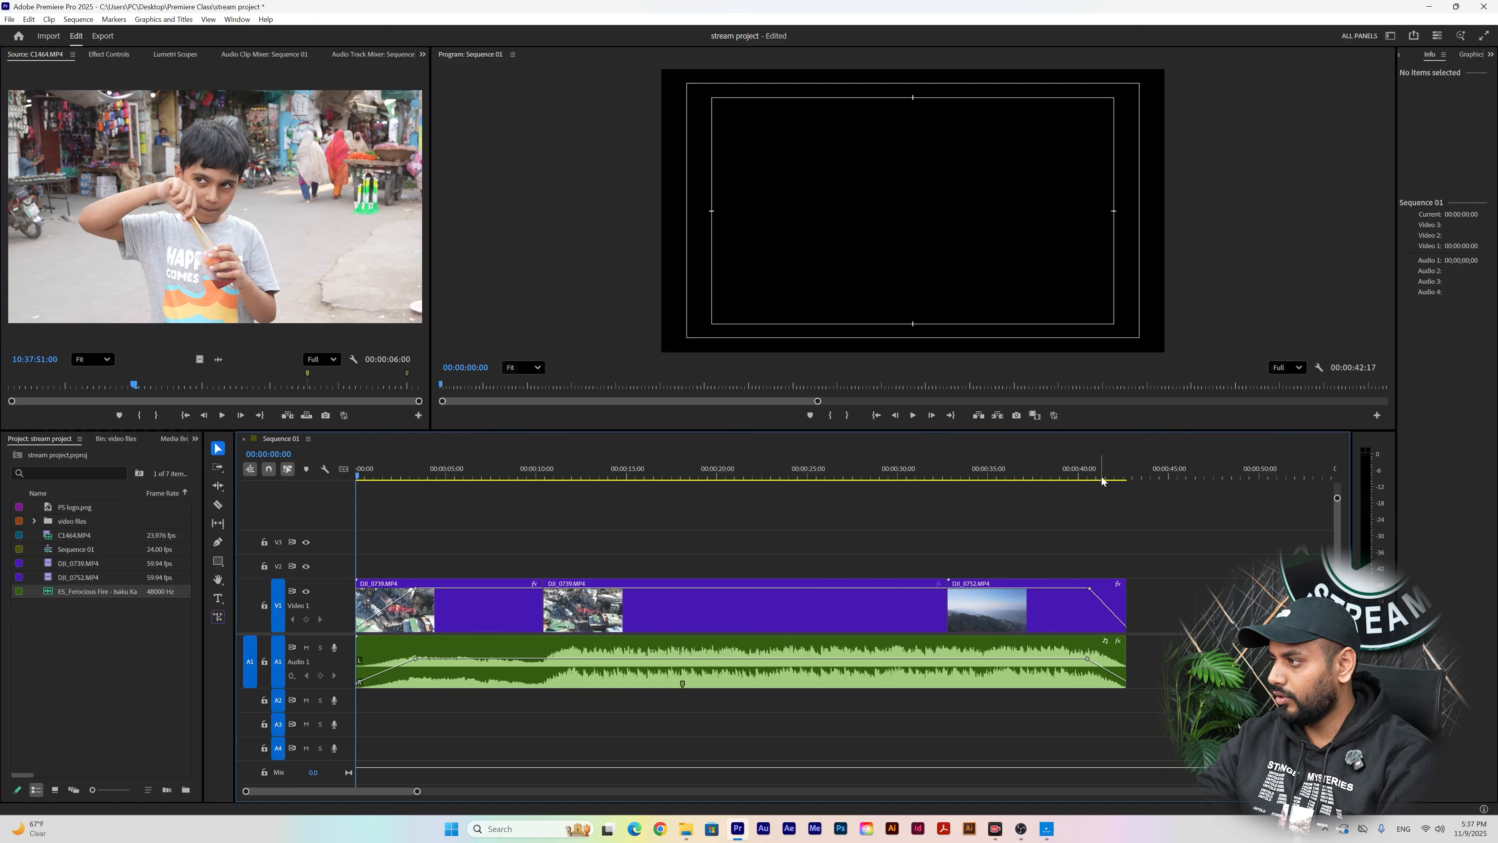
{"action": "left_click_drag", "start_coordinate": [1108, 472], "coordinate": [1115, 516]}
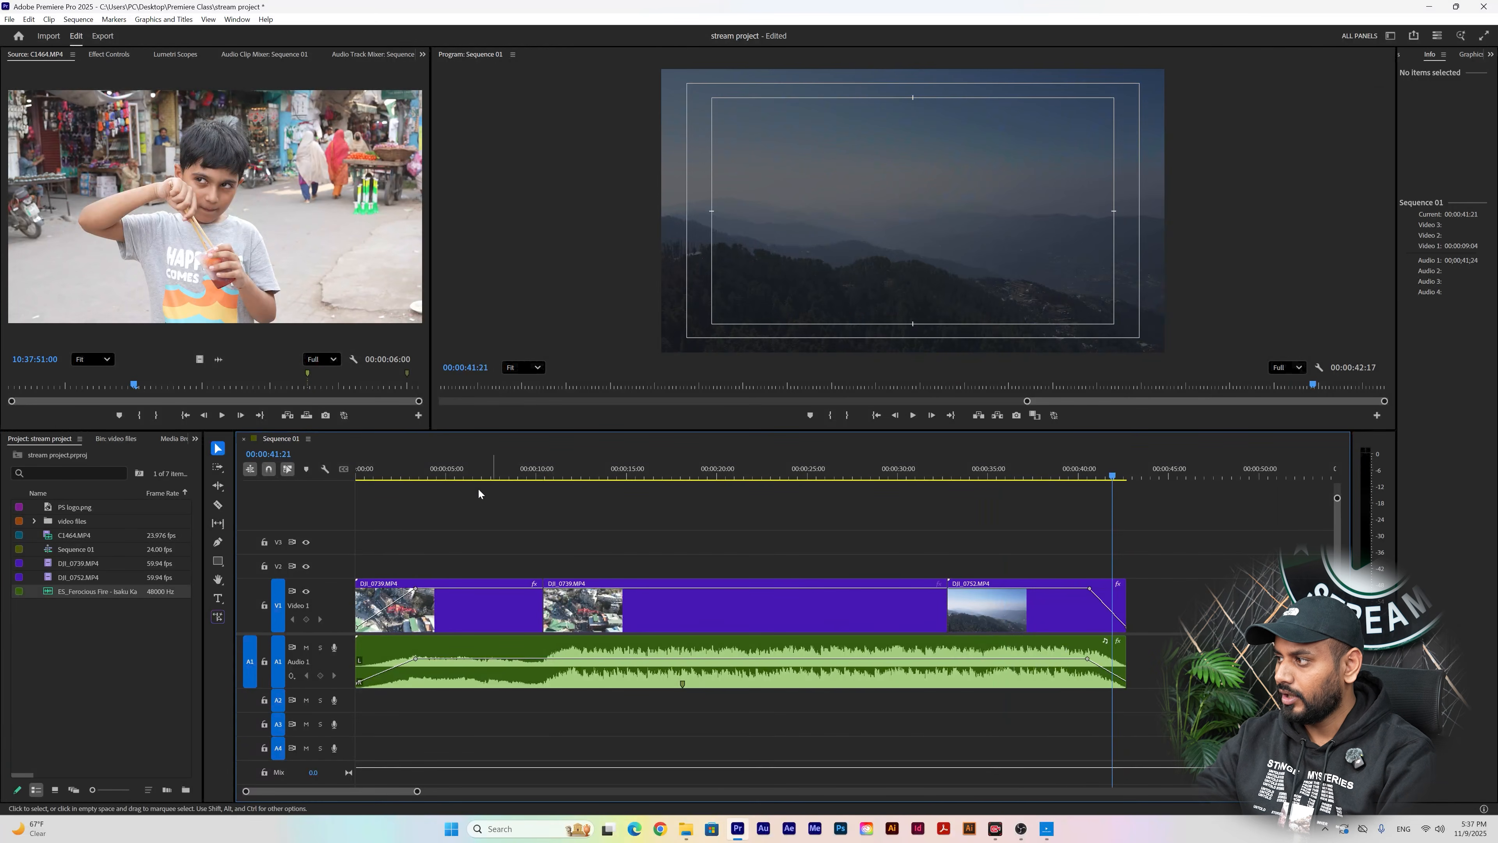
- Try a sequence marker at 00:01:05:07, undo it, and place one at 00:01:04:18 in the empty area past the clips instead
{"action": "key", "text": "minus"}
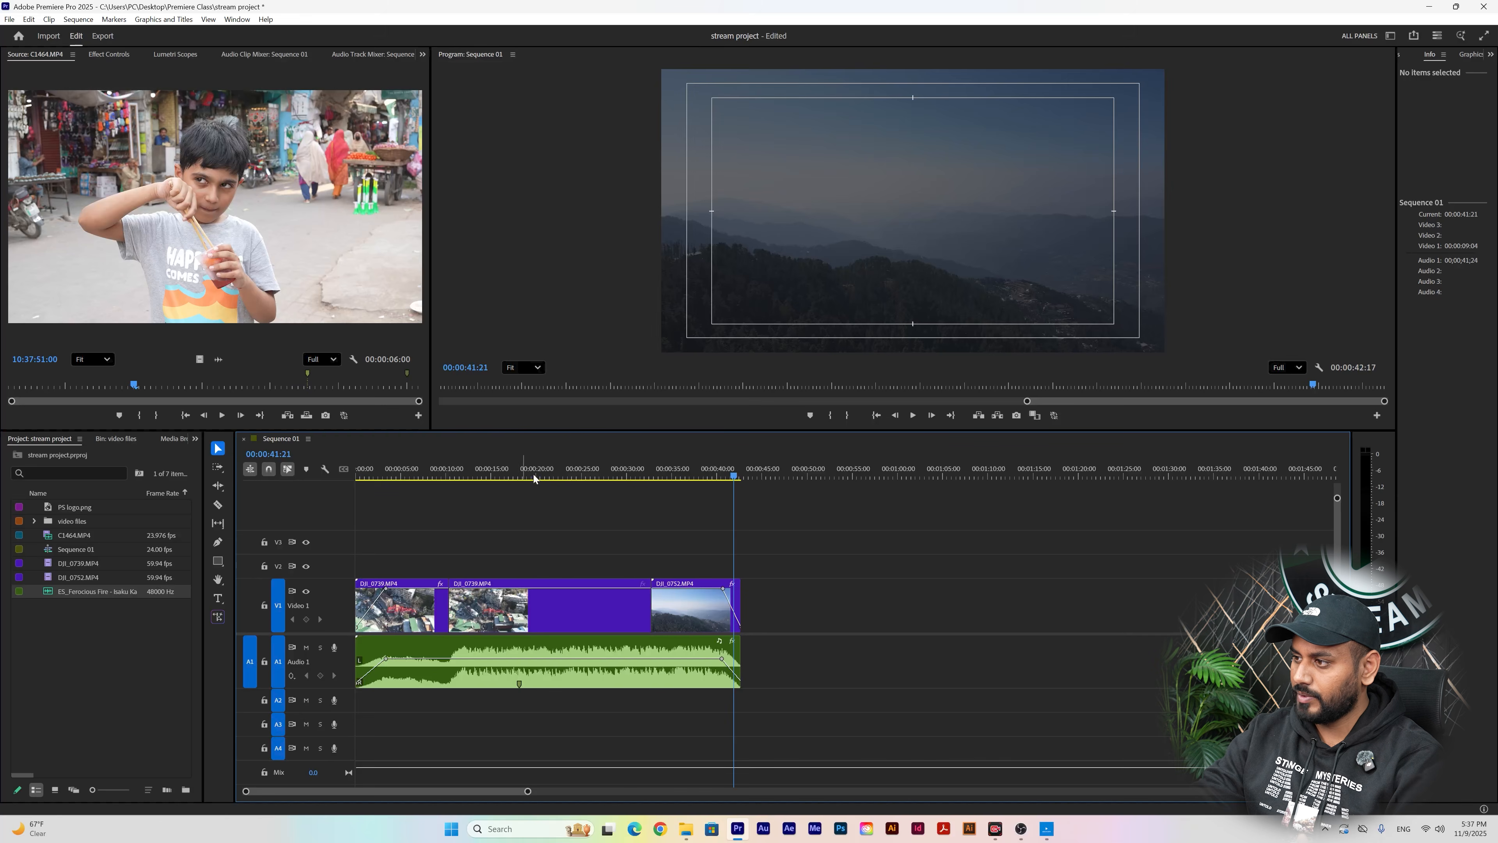
{"action": "left_click_drag", "start_coordinate": [758, 471], "coordinate": [945, 471]}
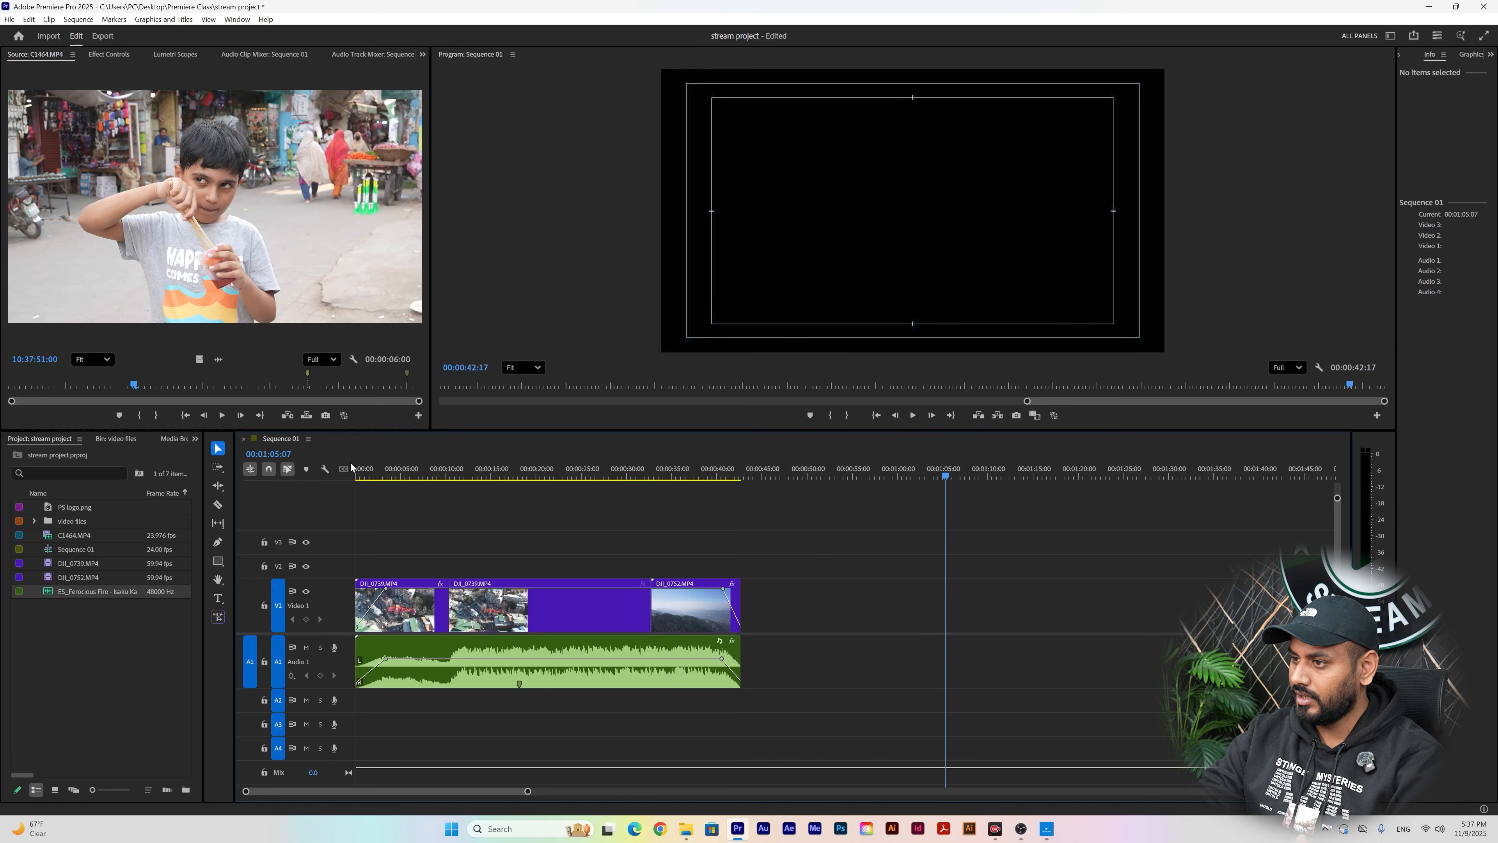
{"action": "left_click", "coordinate": [306, 469]}
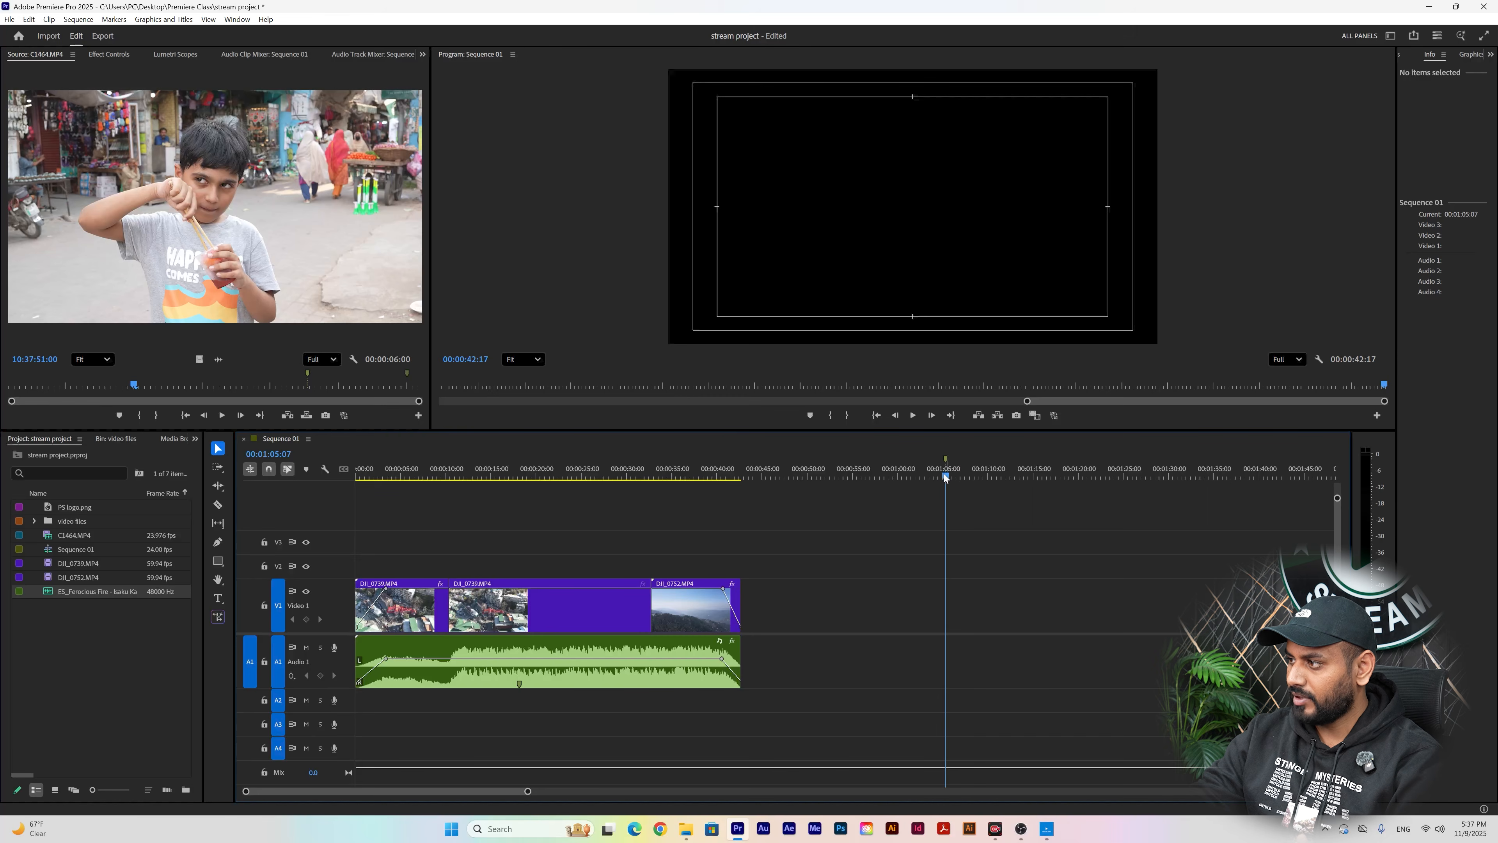
{"action": "left_click_drag", "start_coordinate": [943, 475], "coordinate": [939, 475]}
{"action": "key", "text": "ctrl+z"}
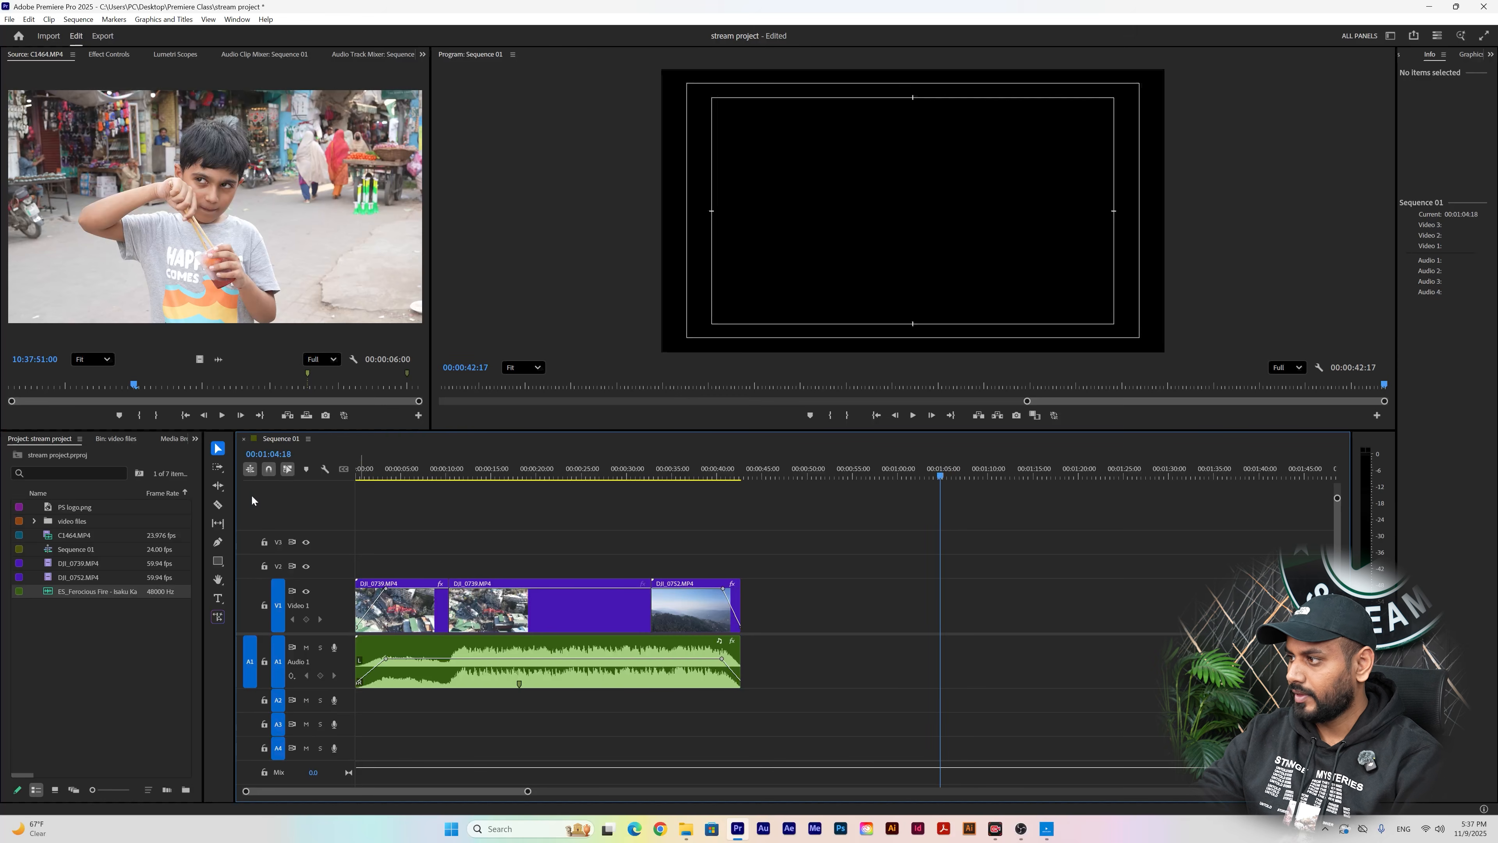
{"action": "left_click", "coordinate": [306, 469]}
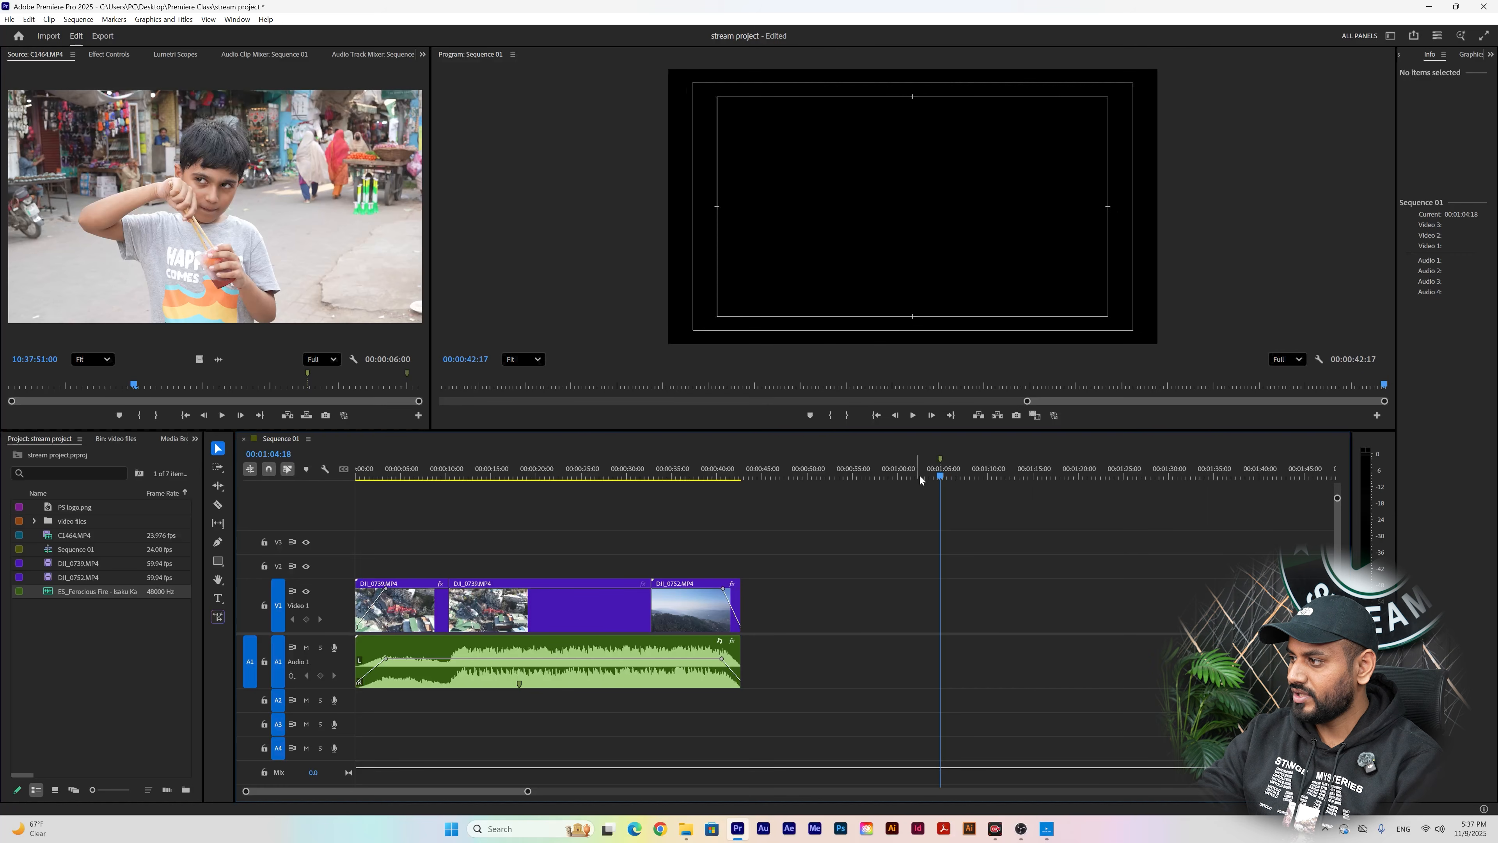
{"action": "left_click_drag", "start_coordinate": [940, 472], "coordinate": [993, 464]}
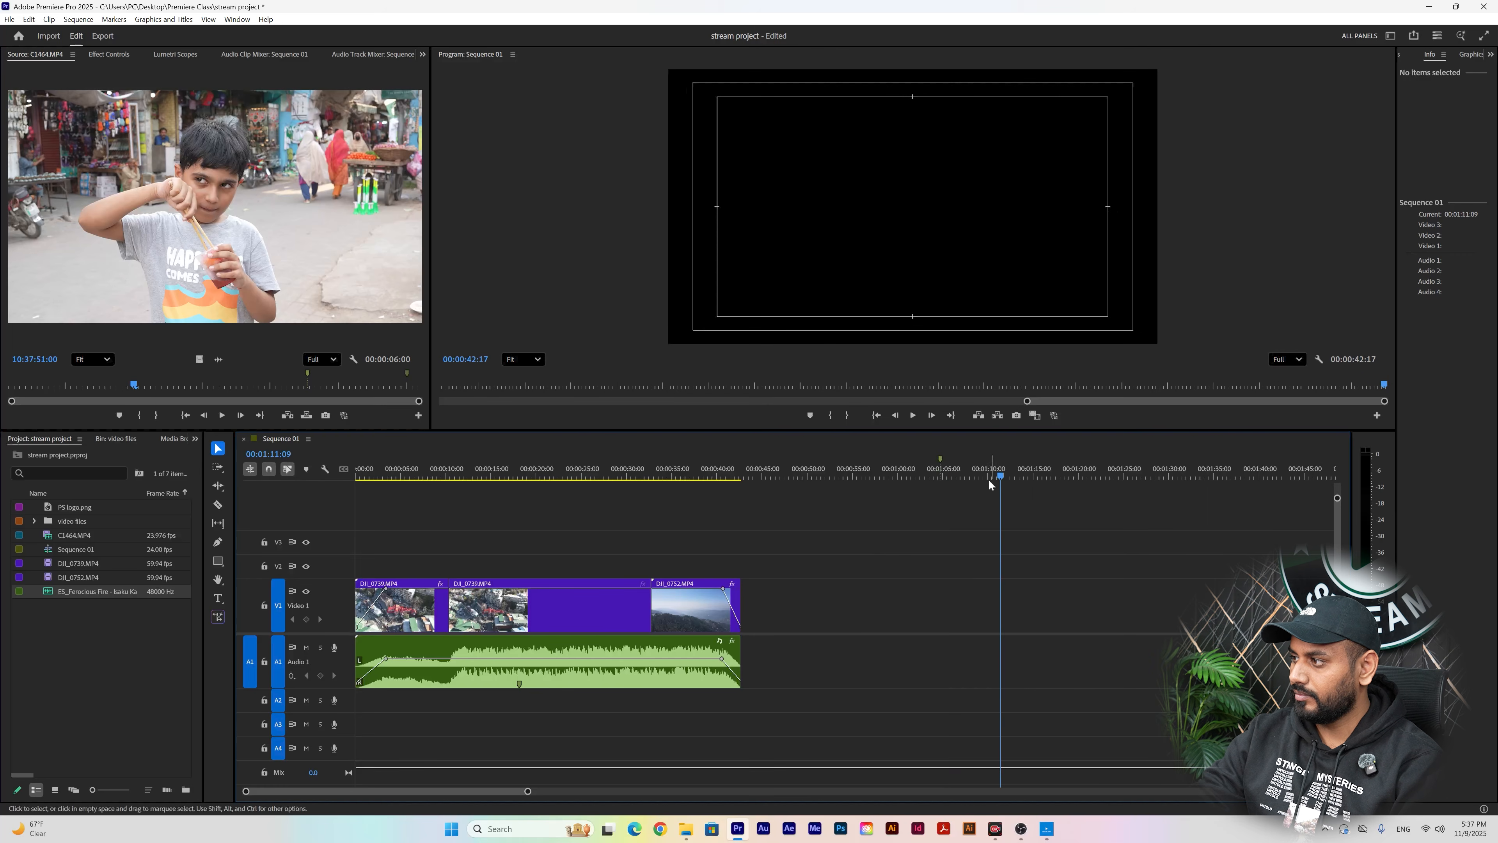
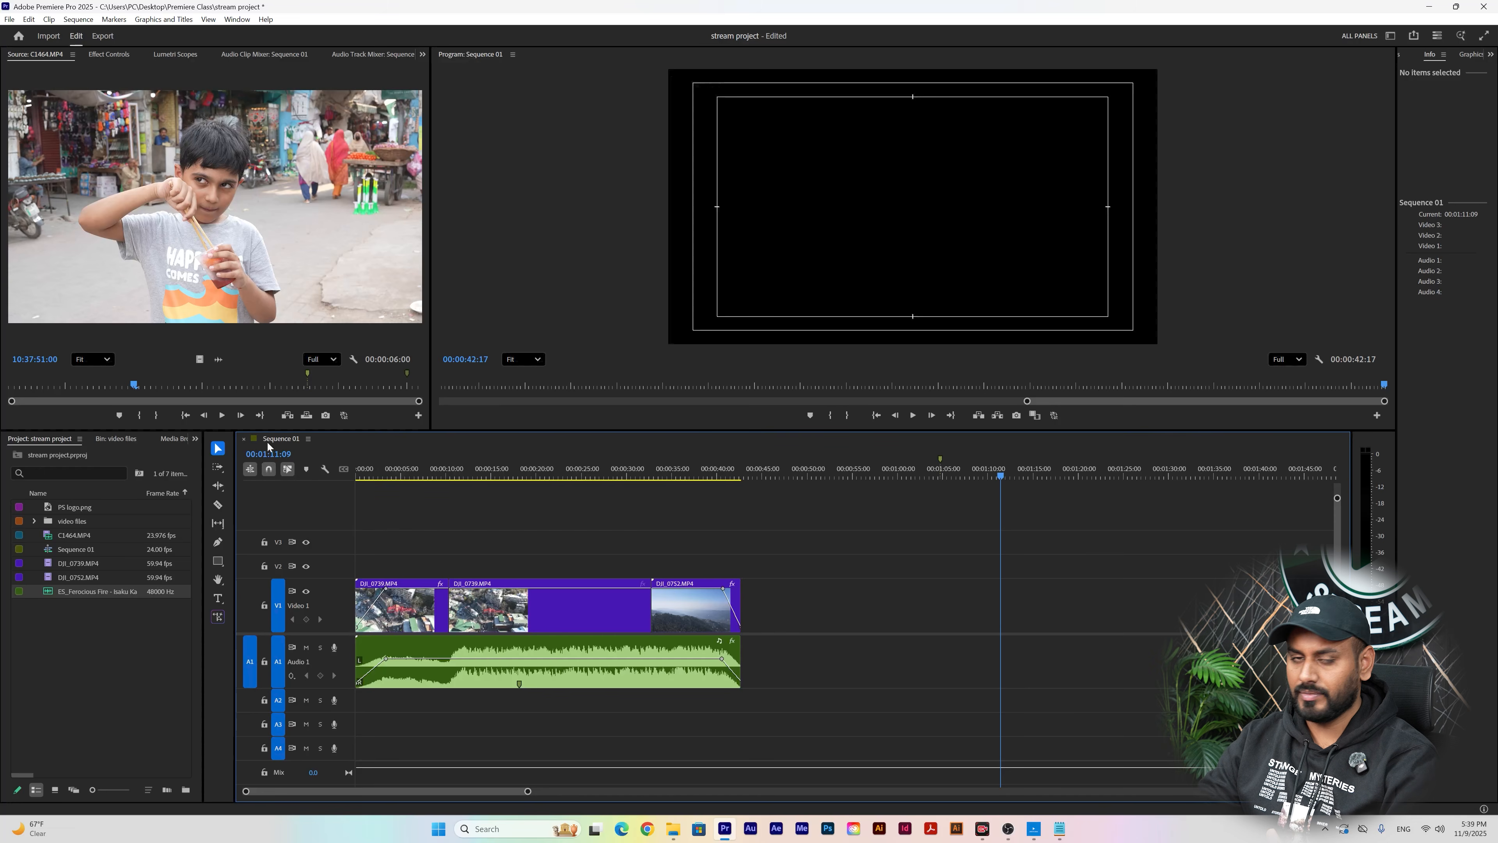
- Compare moving the DJI_0752.MP4 clip on V1 with snapping off and on, finishing with it snapped to the end of the second DJI_0739.MP4 clip
{"action": "mouse_move", "coordinate": [698, 617]}
{"action": "left_mouse_down"}
{"action": "mouse_move", "coordinate": [983, 617]}
{"action": "mouse_move", "coordinate": [707, 611]}
{"action": "left_mouse_up"}
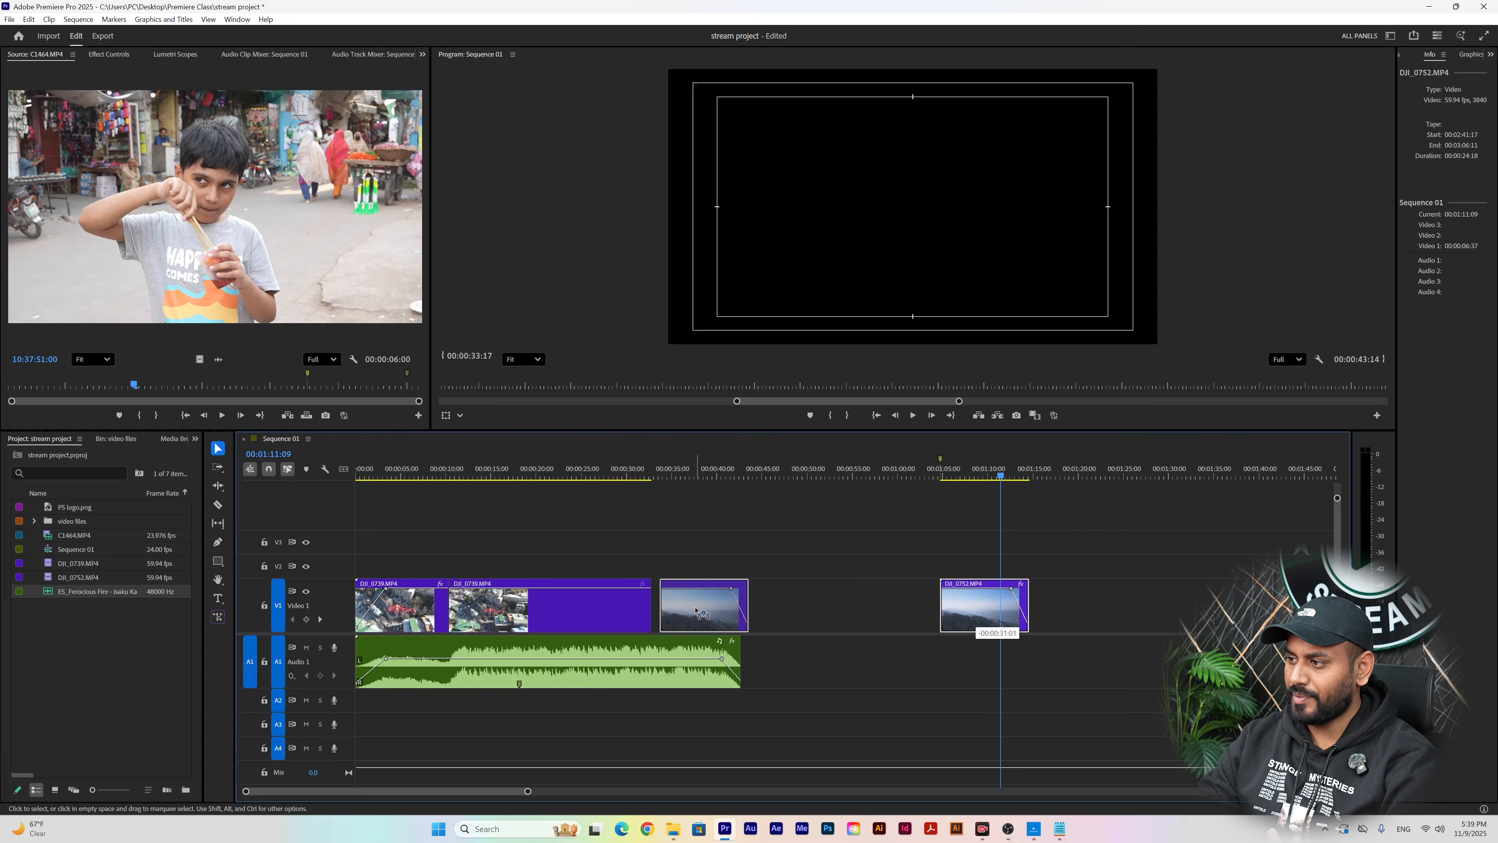
{"action": "left_click_drag", "start_coordinate": [693, 607], "coordinate": [659, 620]}
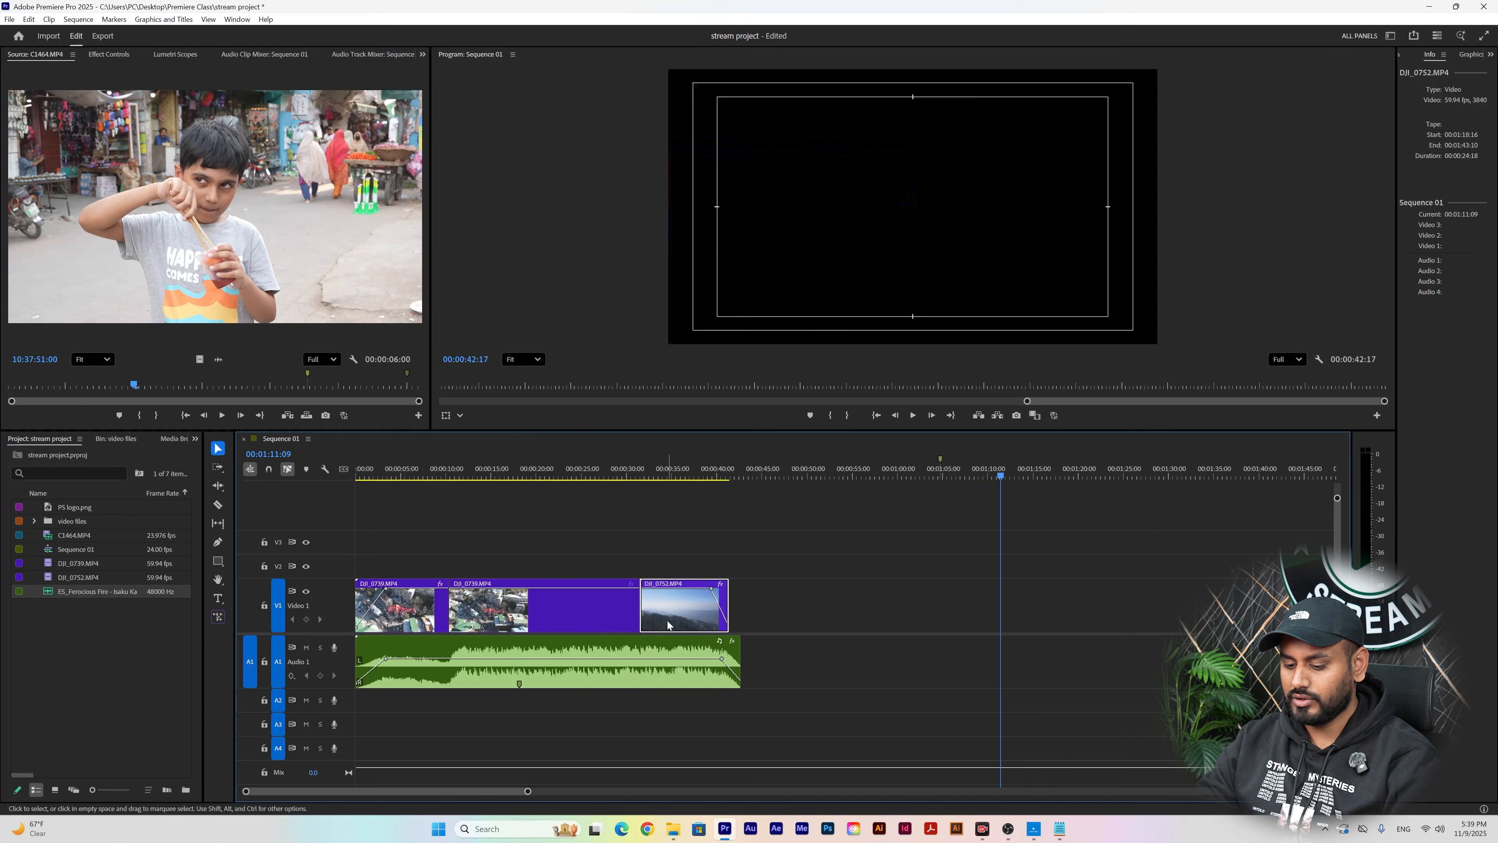
{"action": "key", "text": "ctrl+z"}
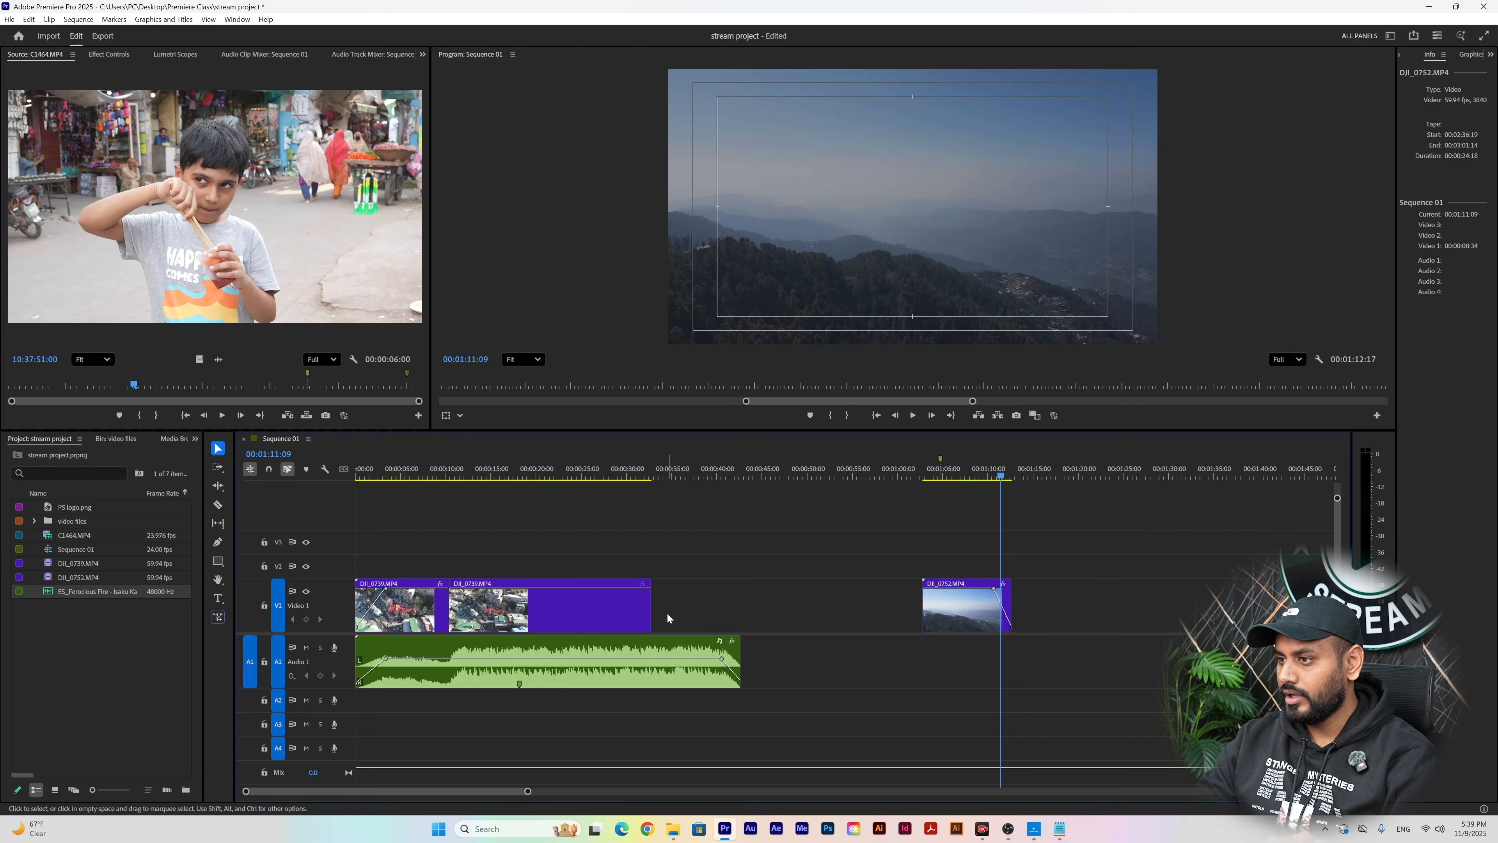
{"action": "left_click", "coordinate": [268, 470]}
{"action": "left_click_drag", "start_coordinate": [963, 612], "coordinate": [697, 614]}
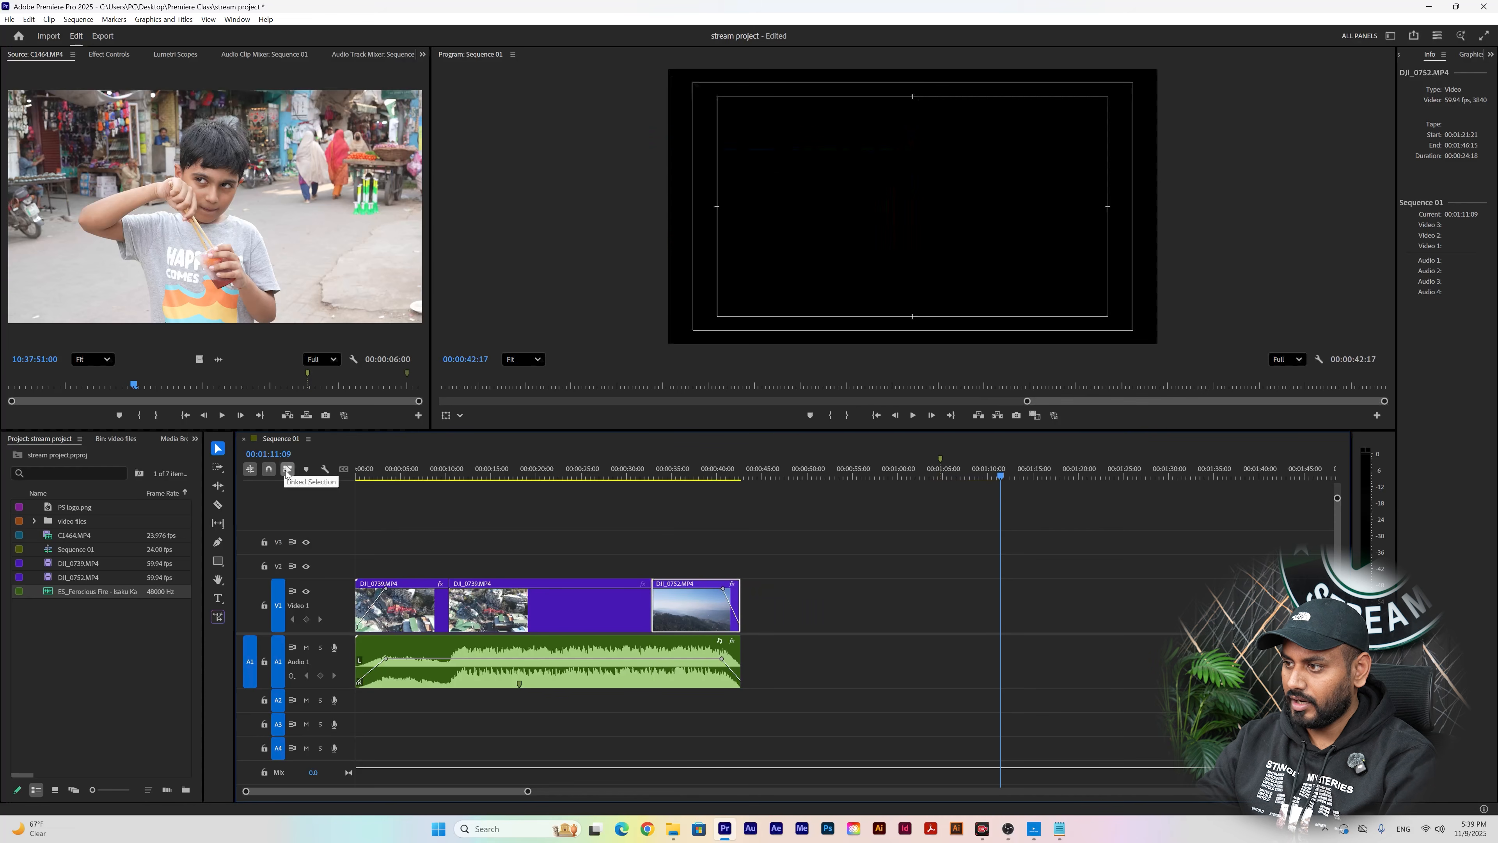
{"action": "left_click", "coordinate": [516, 571]}
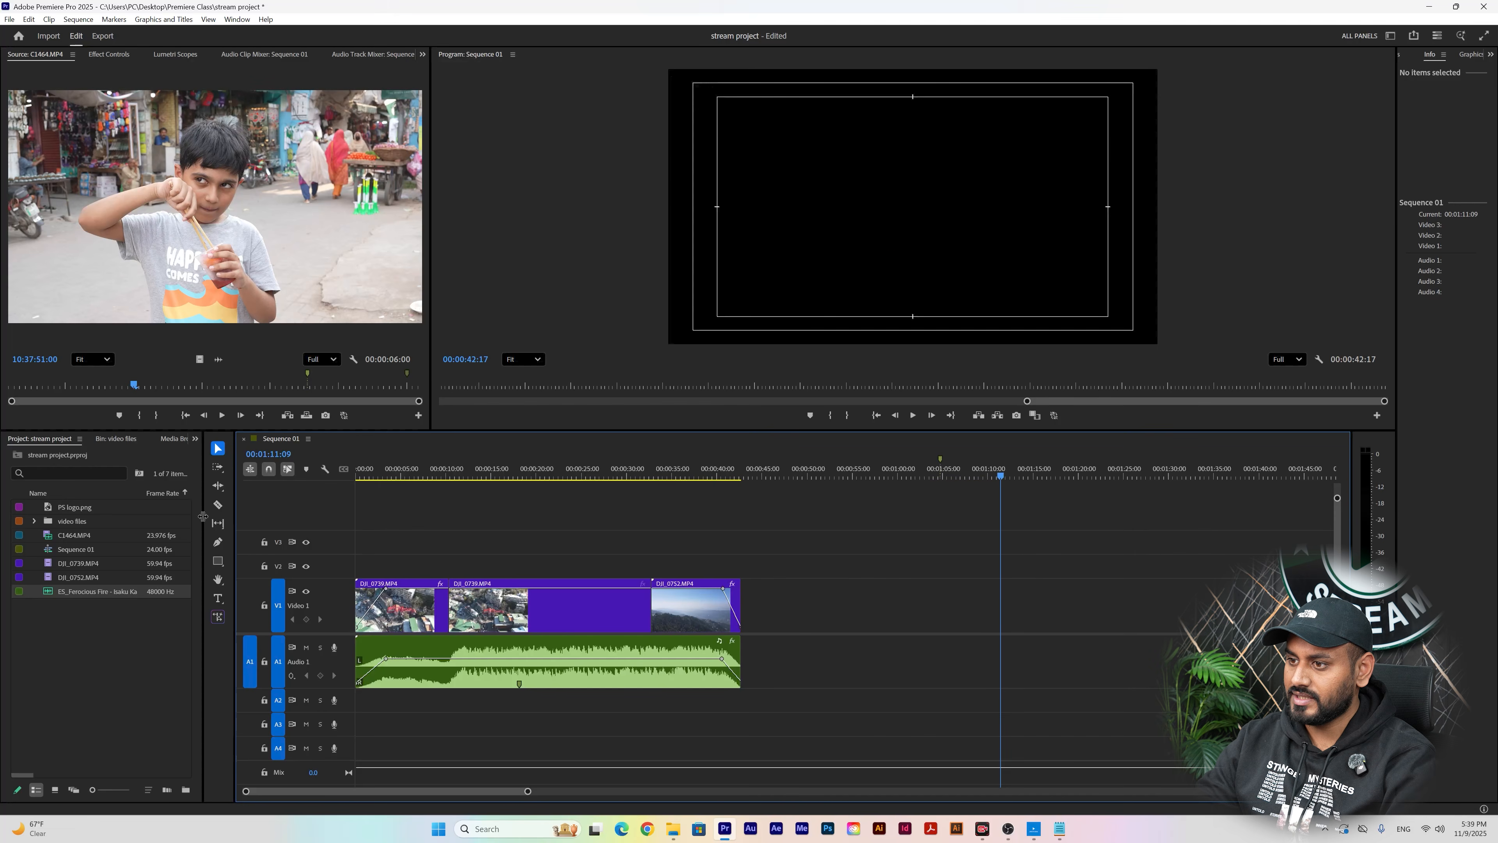
- Add C1464.MP4 to V1 and A1 at about 00:00:55:00, and move the linked pair back to about 00:00:49:00
{"action": "left_click_drag", "start_coordinate": [64, 541], "coordinate": [855, 604]}
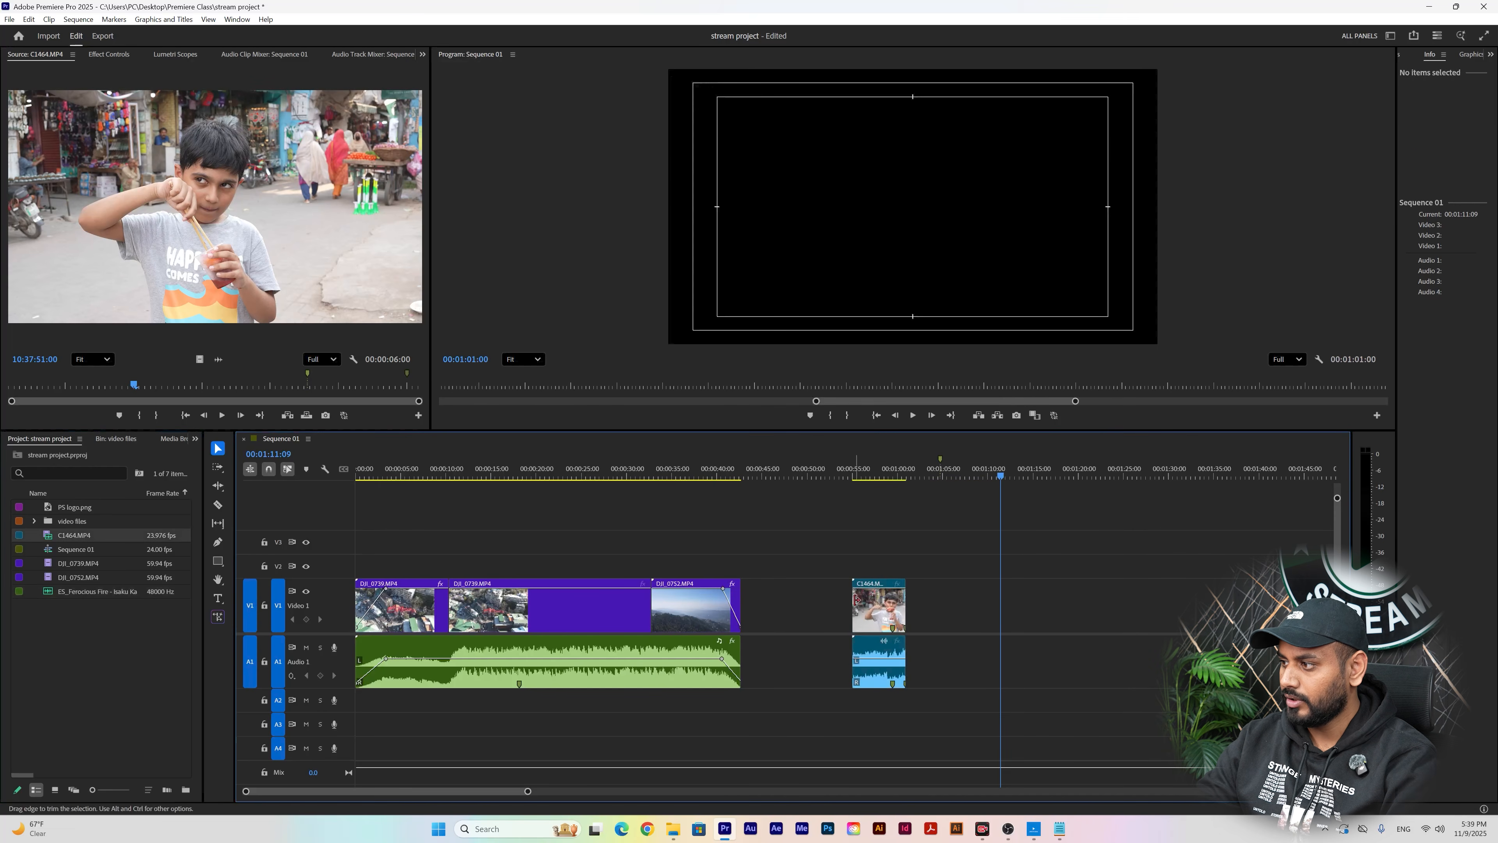
{"action": "left_click", "coordinate": [860, 475]}
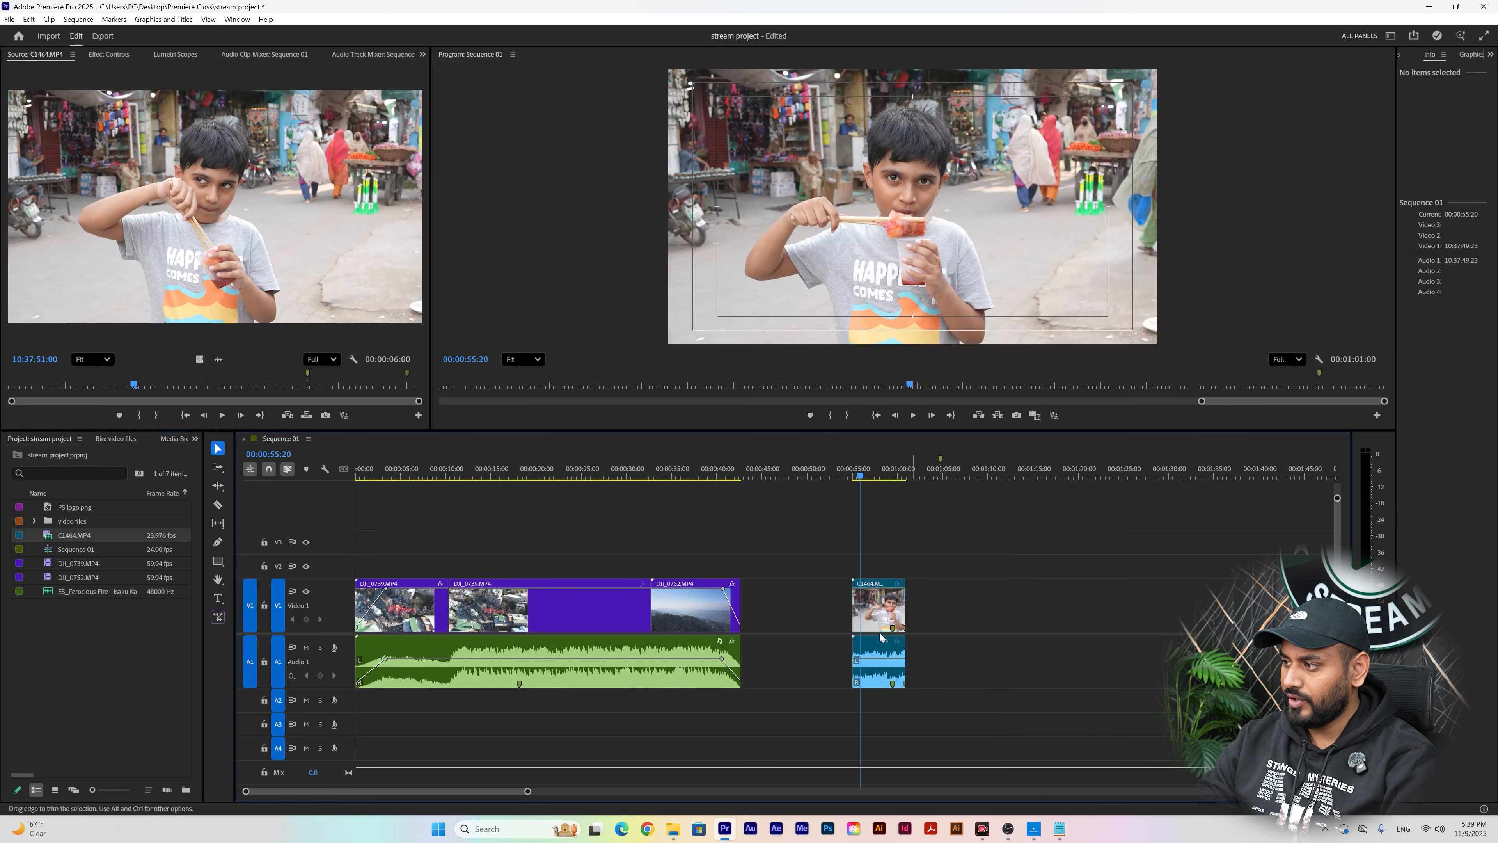
{"action": "left_click_drag", "start_coordinate": [876, 612], "coordinate": [831, 602]}
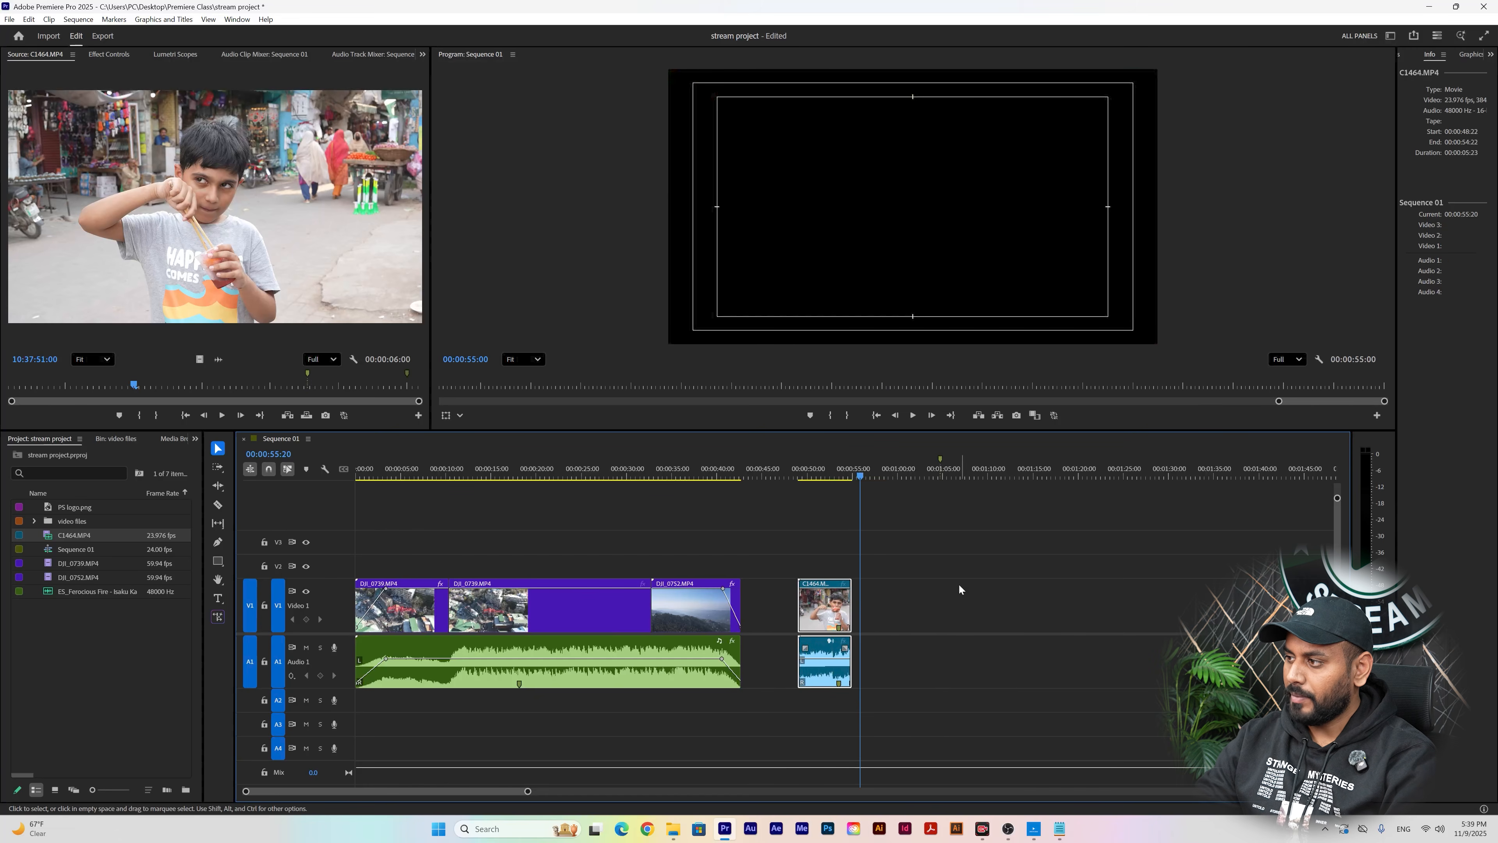
{"action": "left_click", "coordinate": [880, 547]}
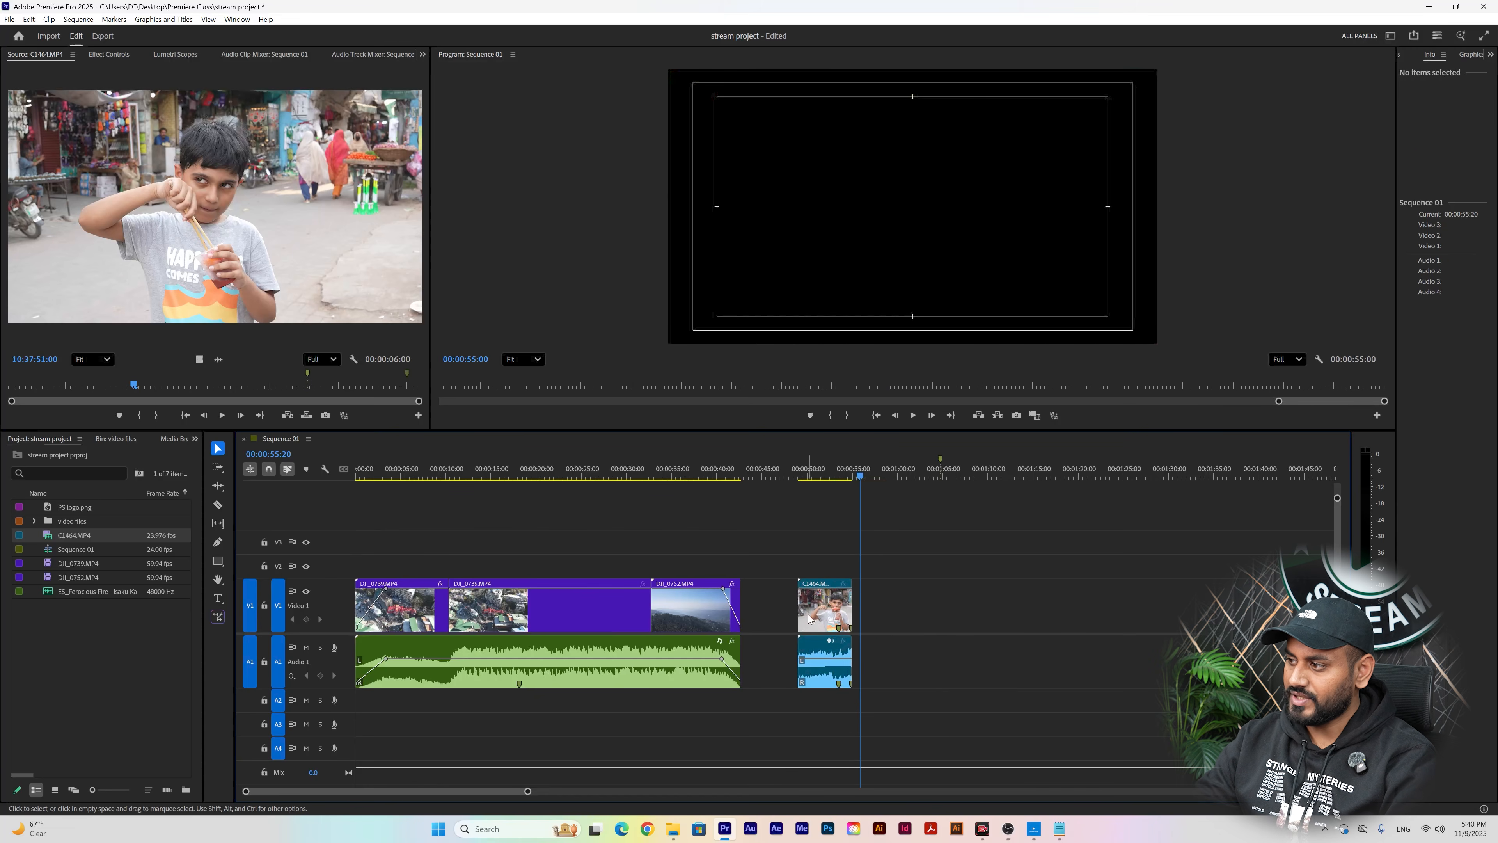
- Turn off Linked Selection and move C1464.MP4's video to about 00:01:13 and its audio separately to about 00:01:24, then back to about 00:01:15
{"action": "left_click", "coordinate": [288, 473]}
{"action": "left_click", "coordinate": [810, 611]}
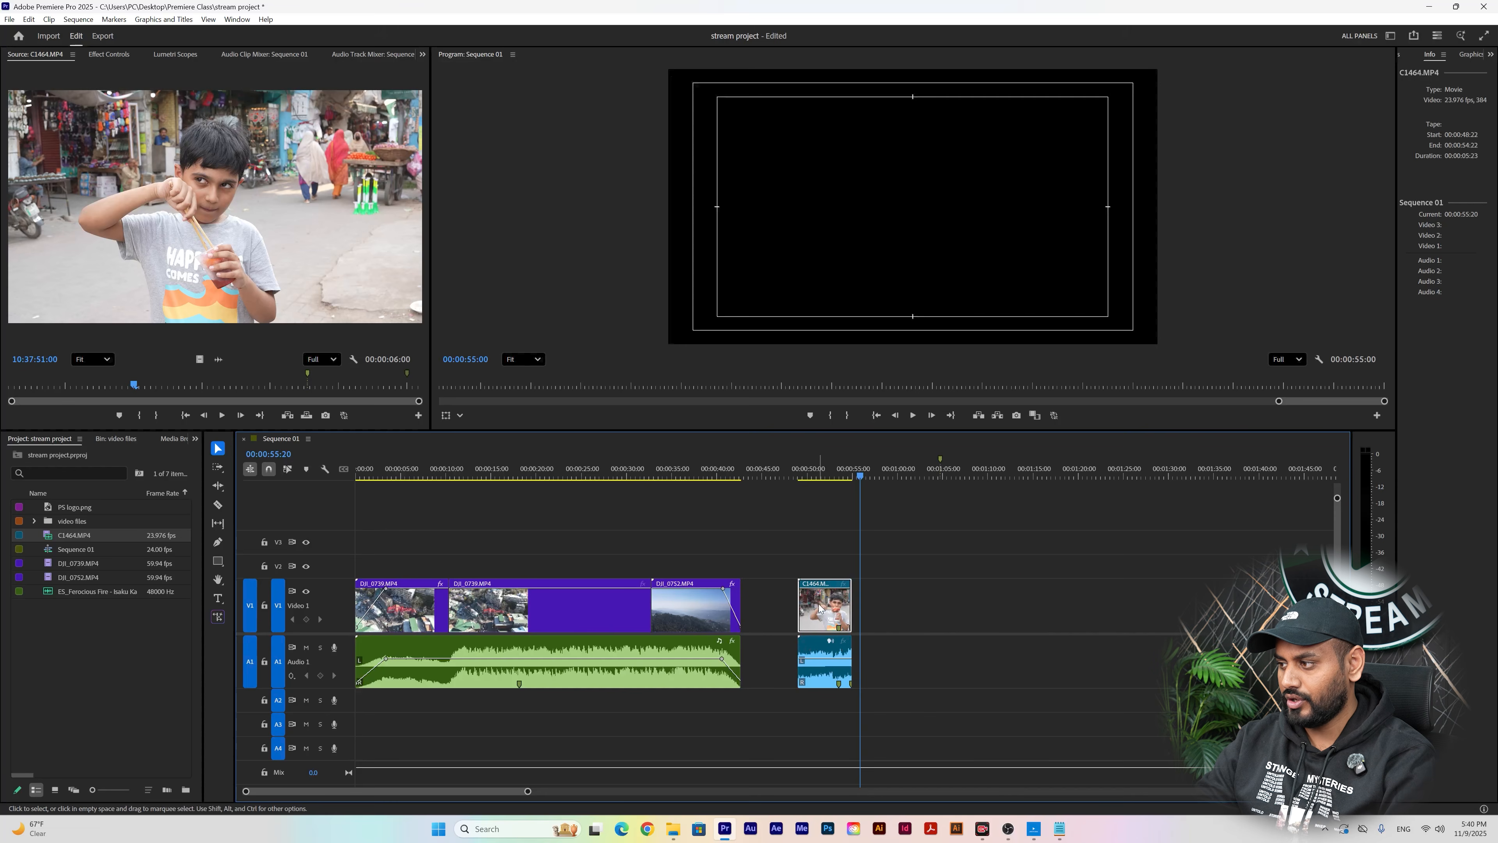
{"action": "left_click_drag", "start_coordinate": [819, 607], "coordinate": [1040, 608]}
{"action": "left_click_drag", "start_coordinate": [845, 680], "coordinate": [1165, 679]}
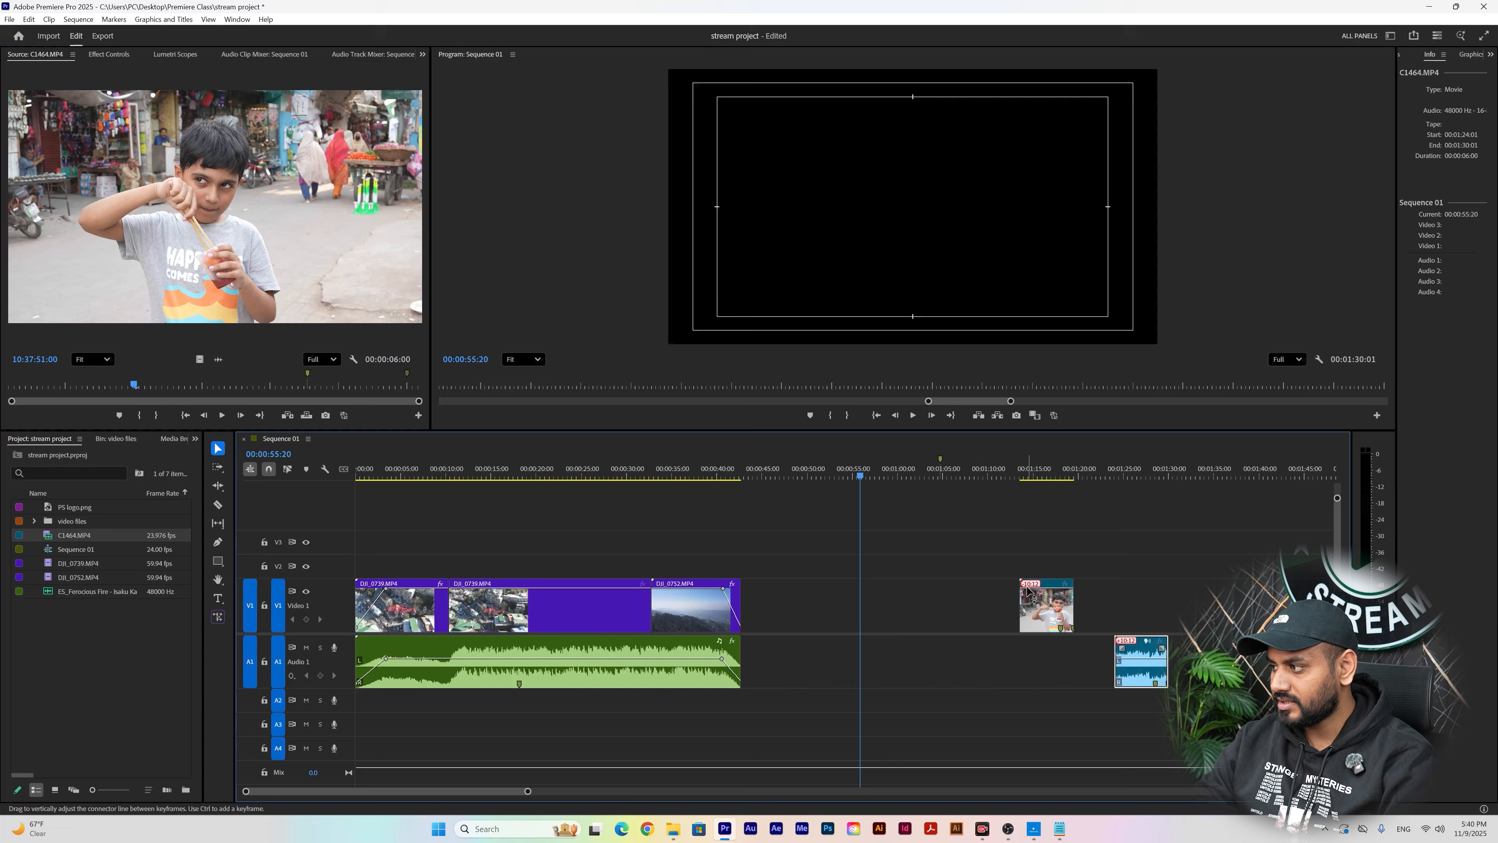
{"action": "left_click", "coordinate": [1024, 496]}
{"action": "left_click", "coordinate": [1025, 478]}
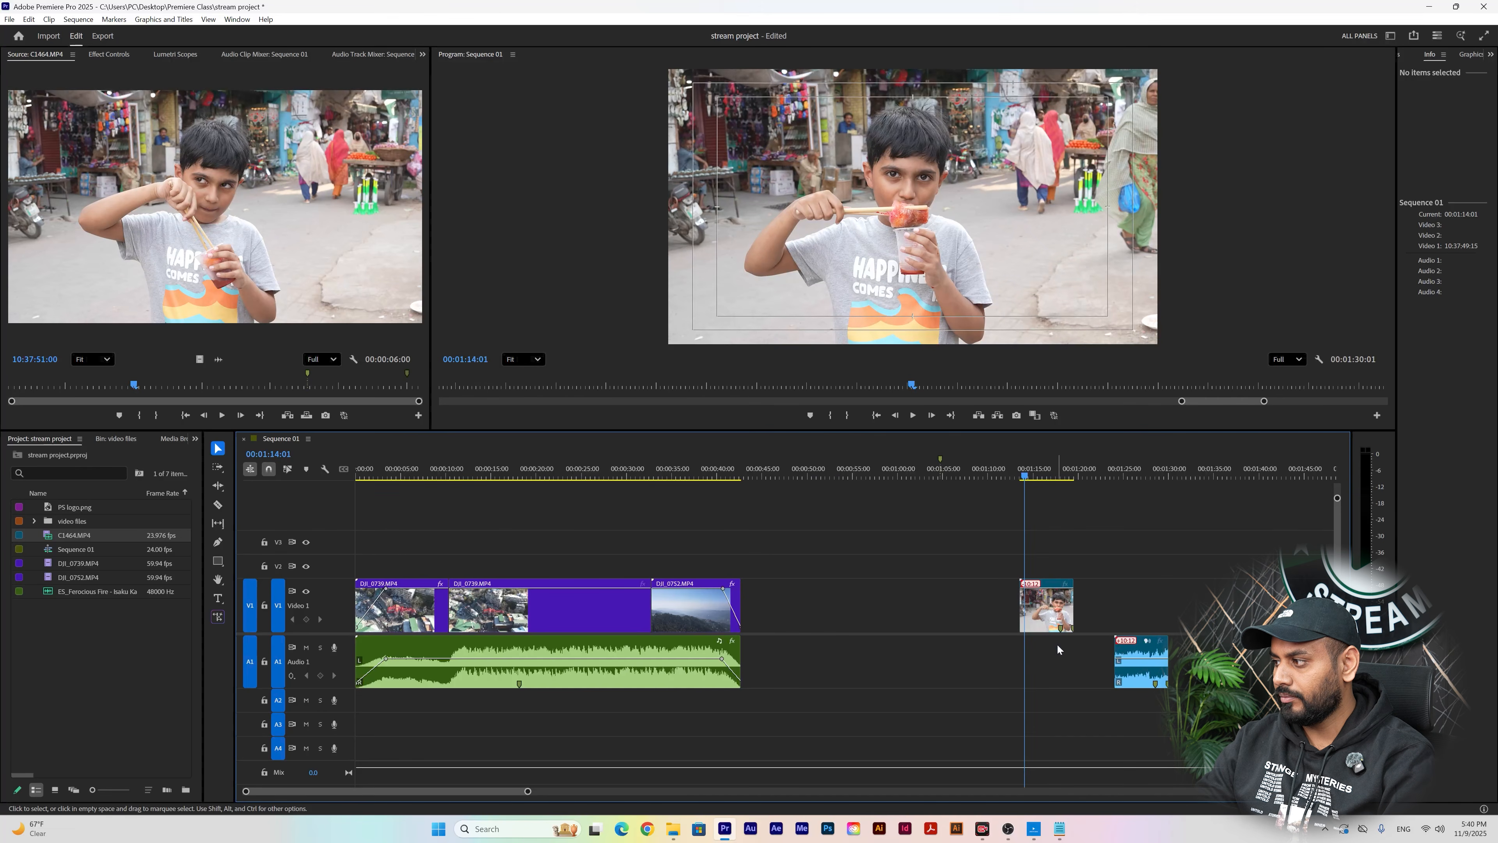
{"action": "left_click", "coordinate": [1060, 607]}
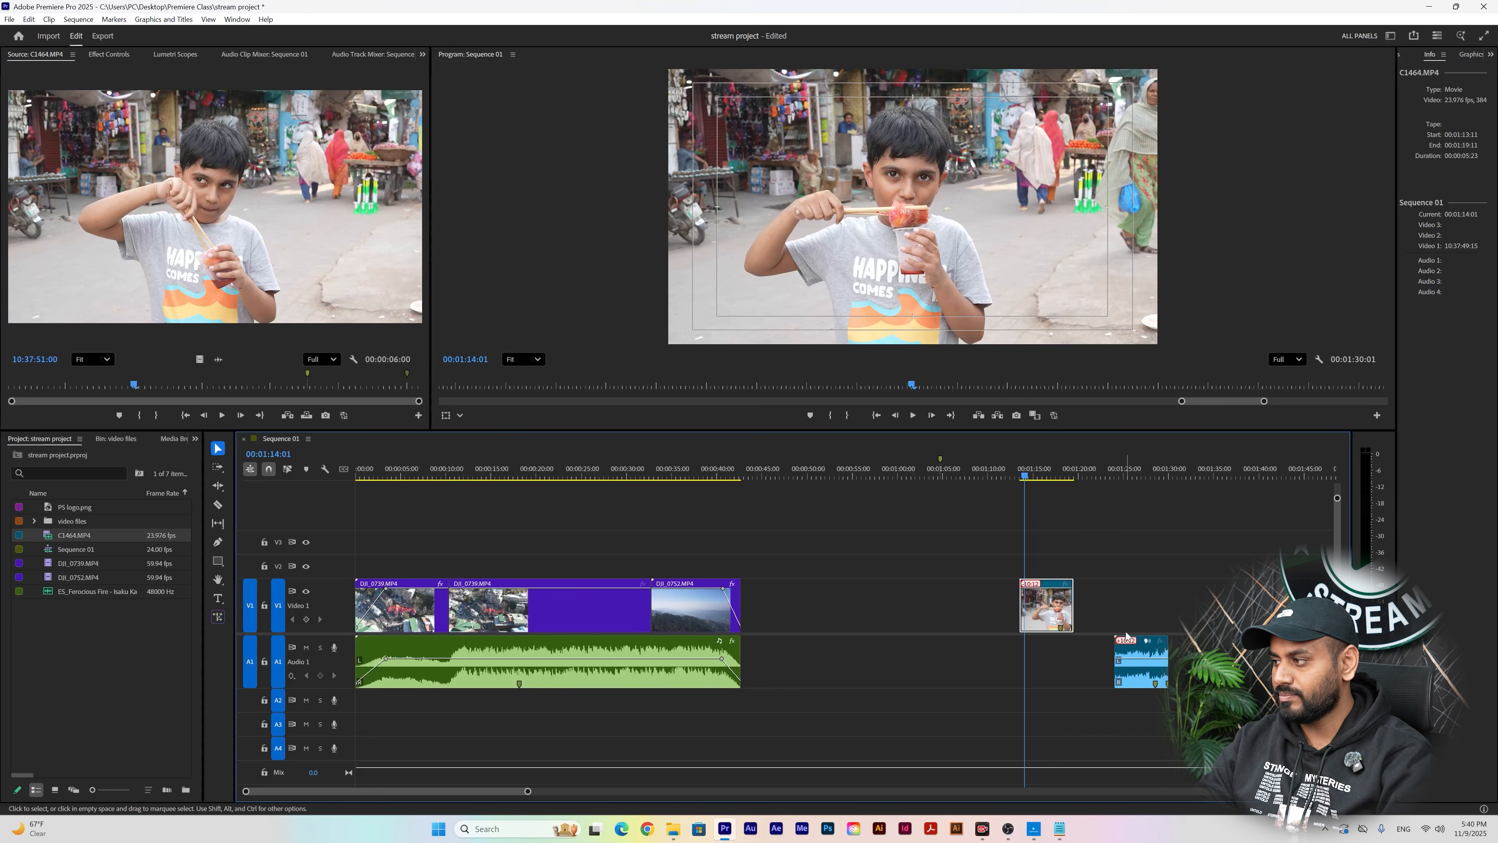
{"action": "left_click_drag", "start_coordinate": [1136, 652], "coordinate": [1057, 654]}
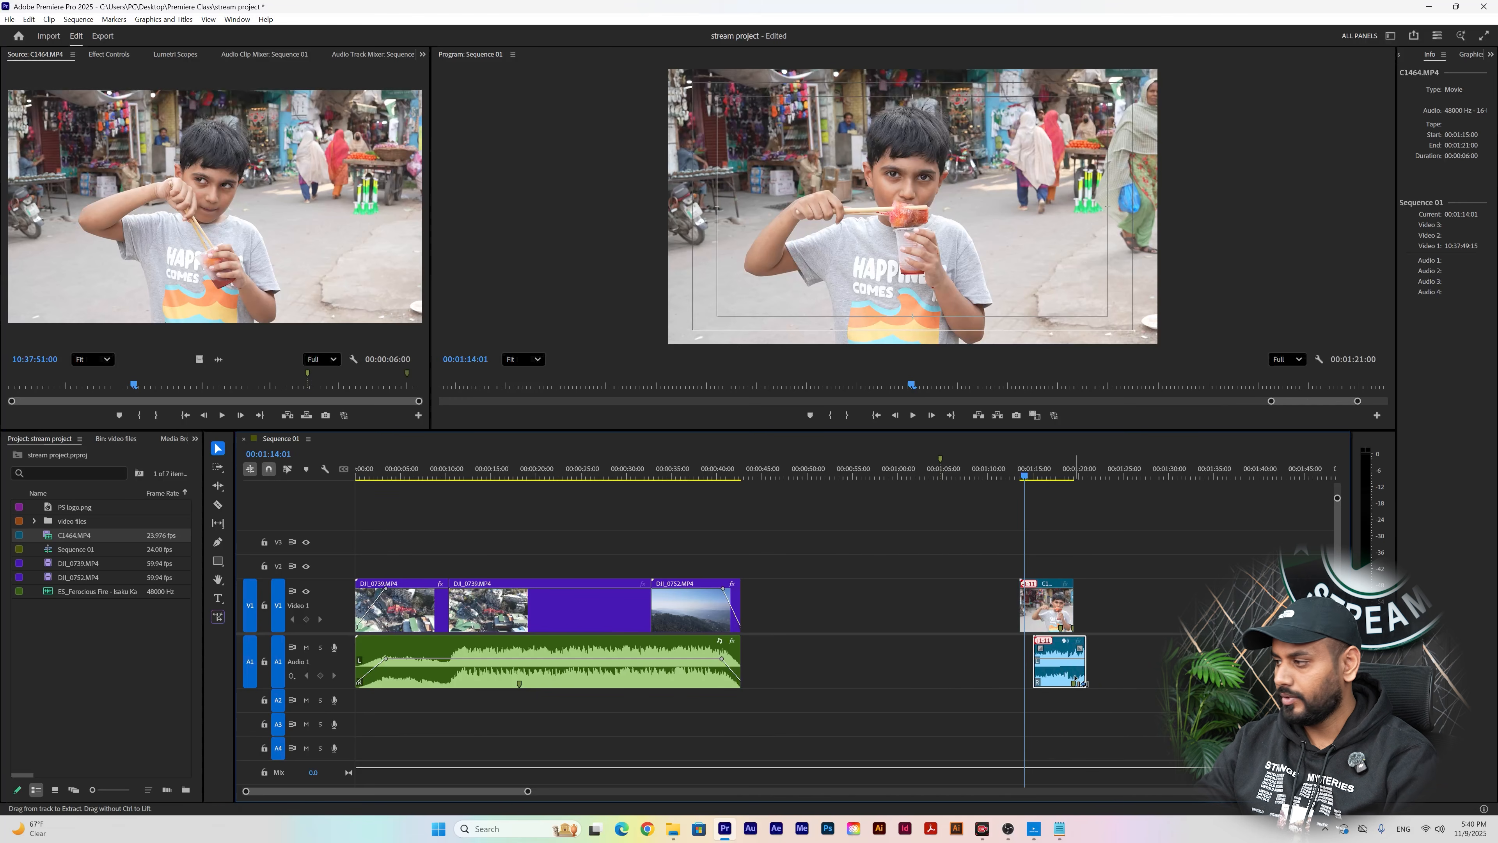
- Undo the separate moves of C1464.MP4, turn Linked Selection back on, and delete the clip with its audio from the sequence
{"action": "key", "text": "ctrl+z"}
{"action": "key", "text": "ctrl+z"}
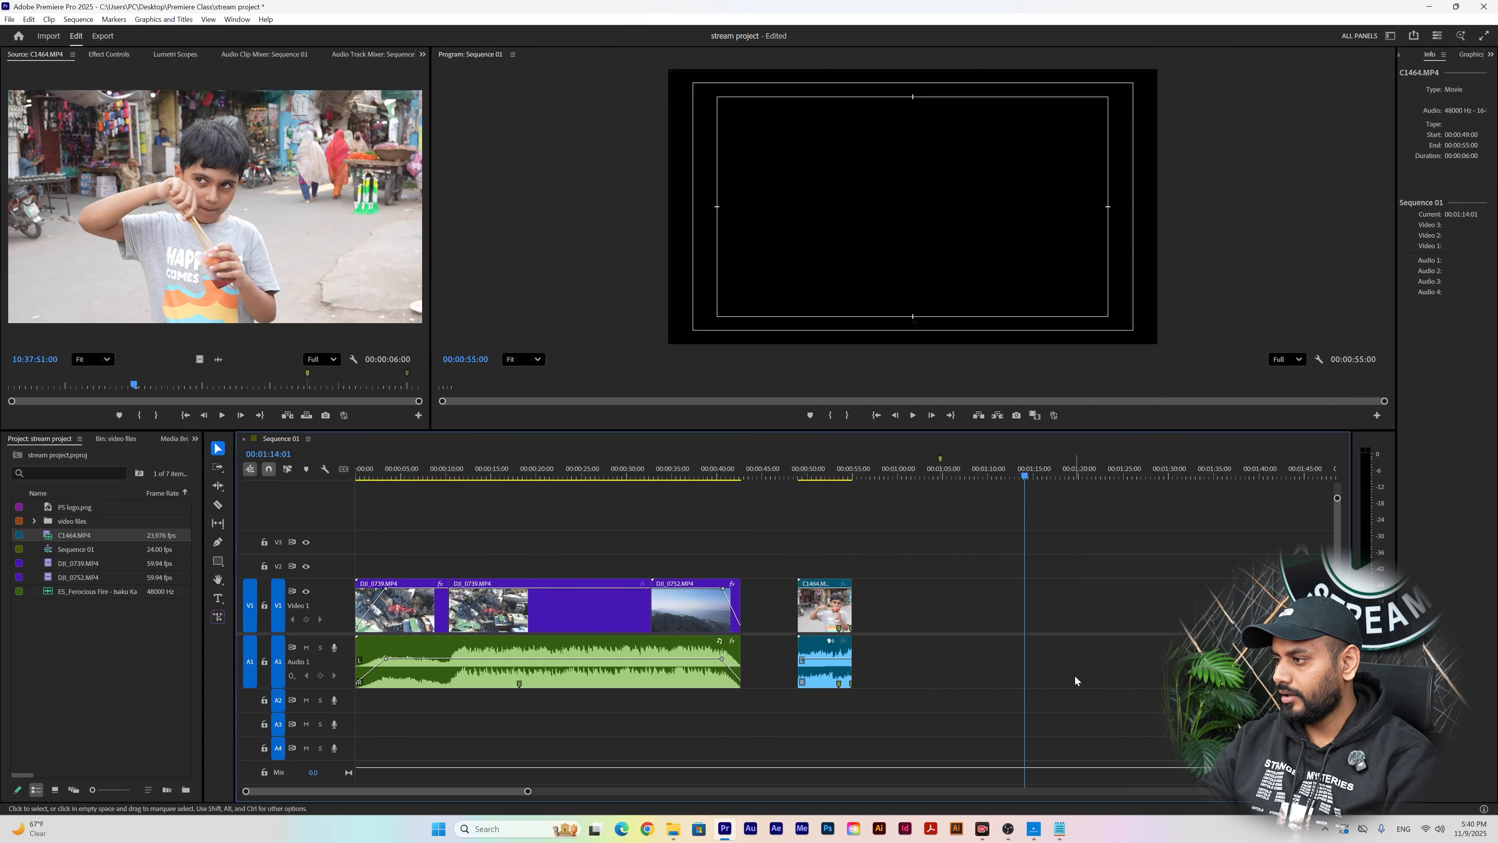
{"action": "left_click", "coordinate": [288, 470]}
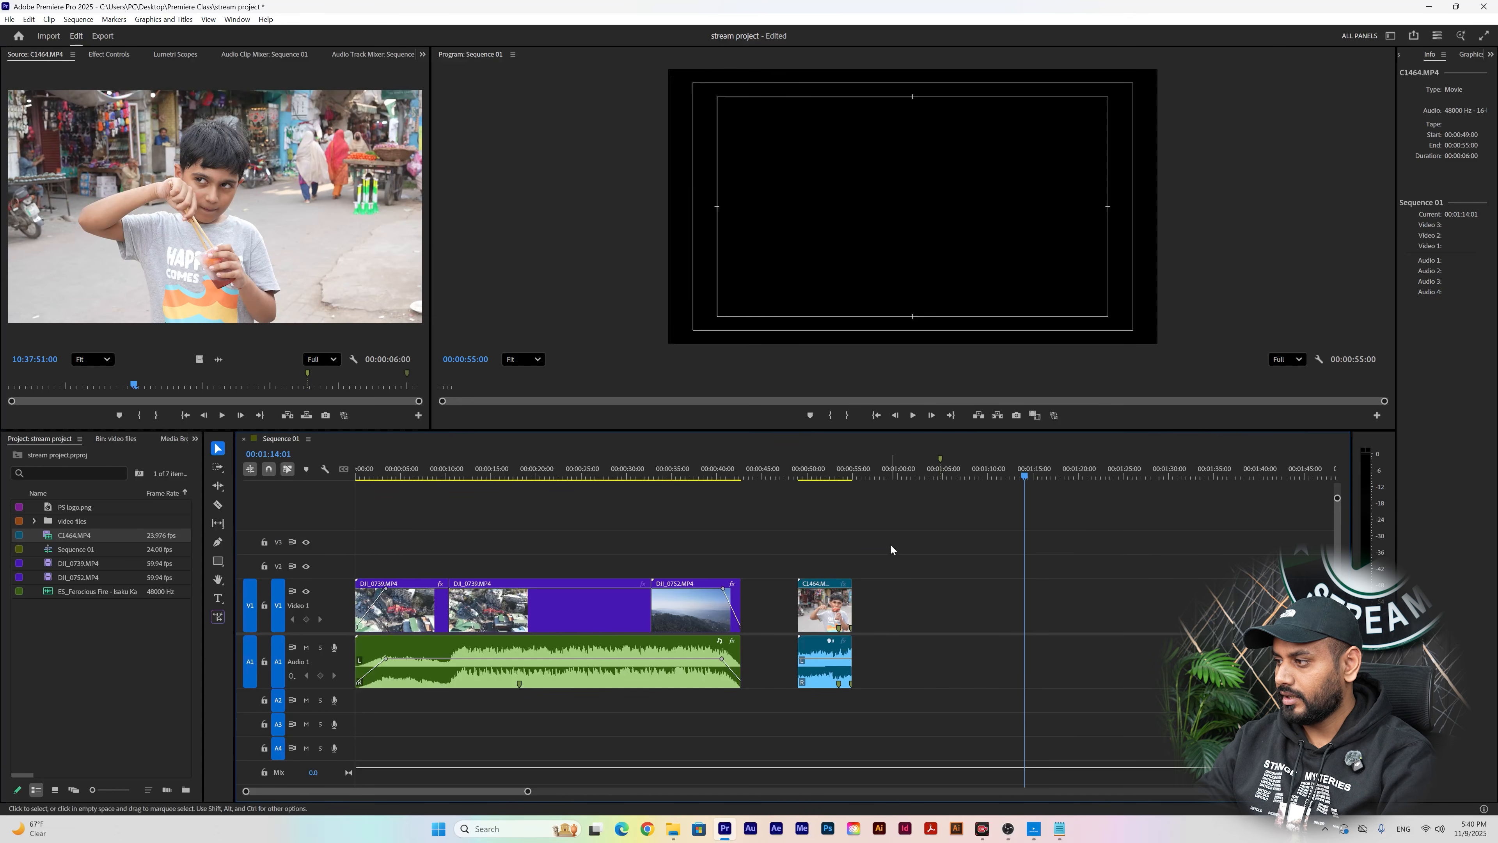
{"action": "left_click_drag", "start_coordinate": [826, 608], "coordinate": [767, 603]}
{"action": "key", "text": "Delete"}
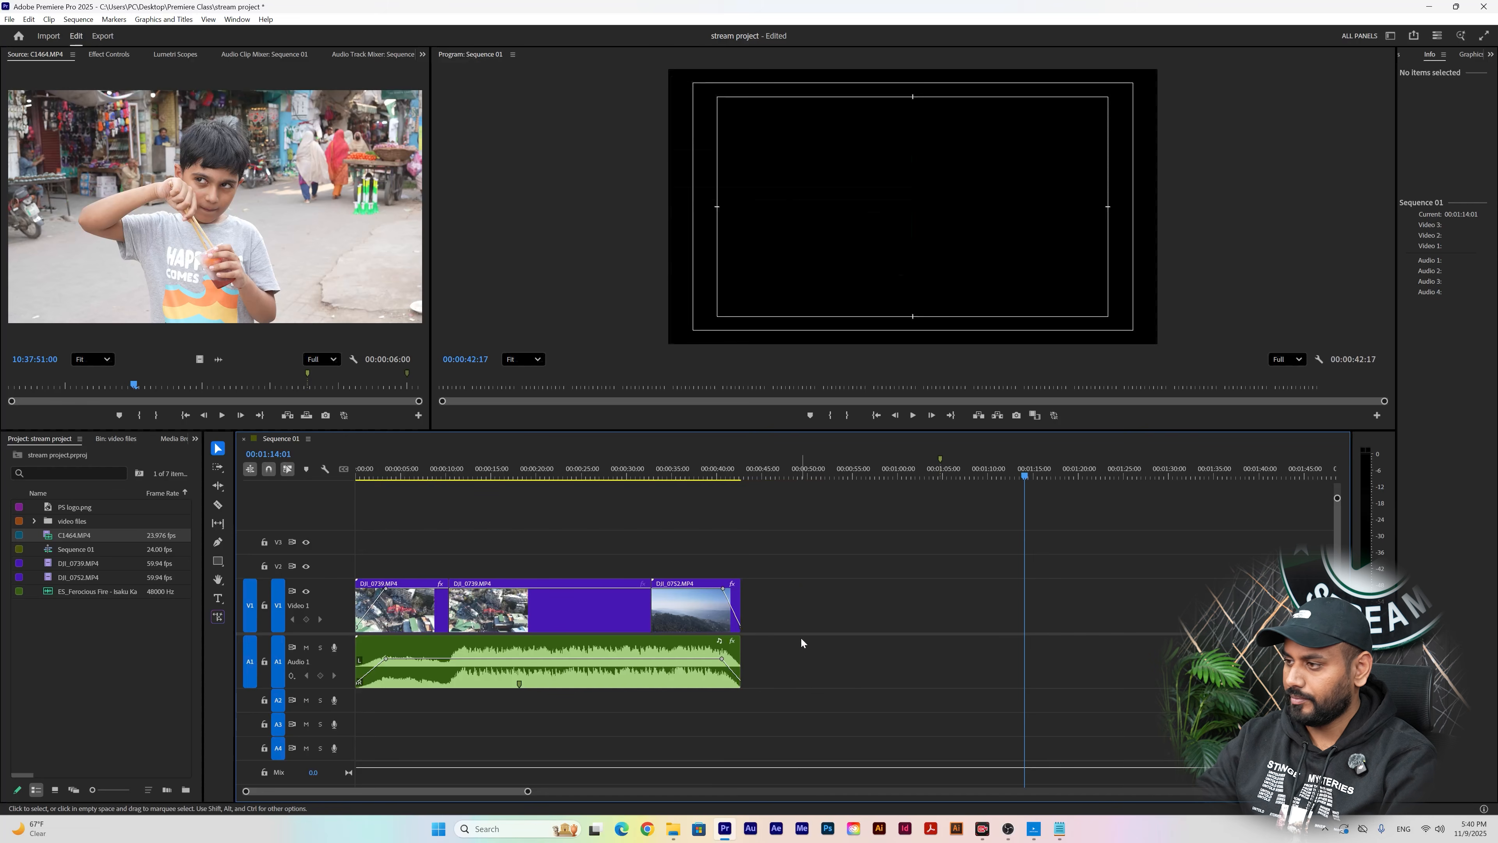
- Look through the available effects, examining the Presets and Video Effects groups
{"action": "left_click", "coordinate": [525, 462]}
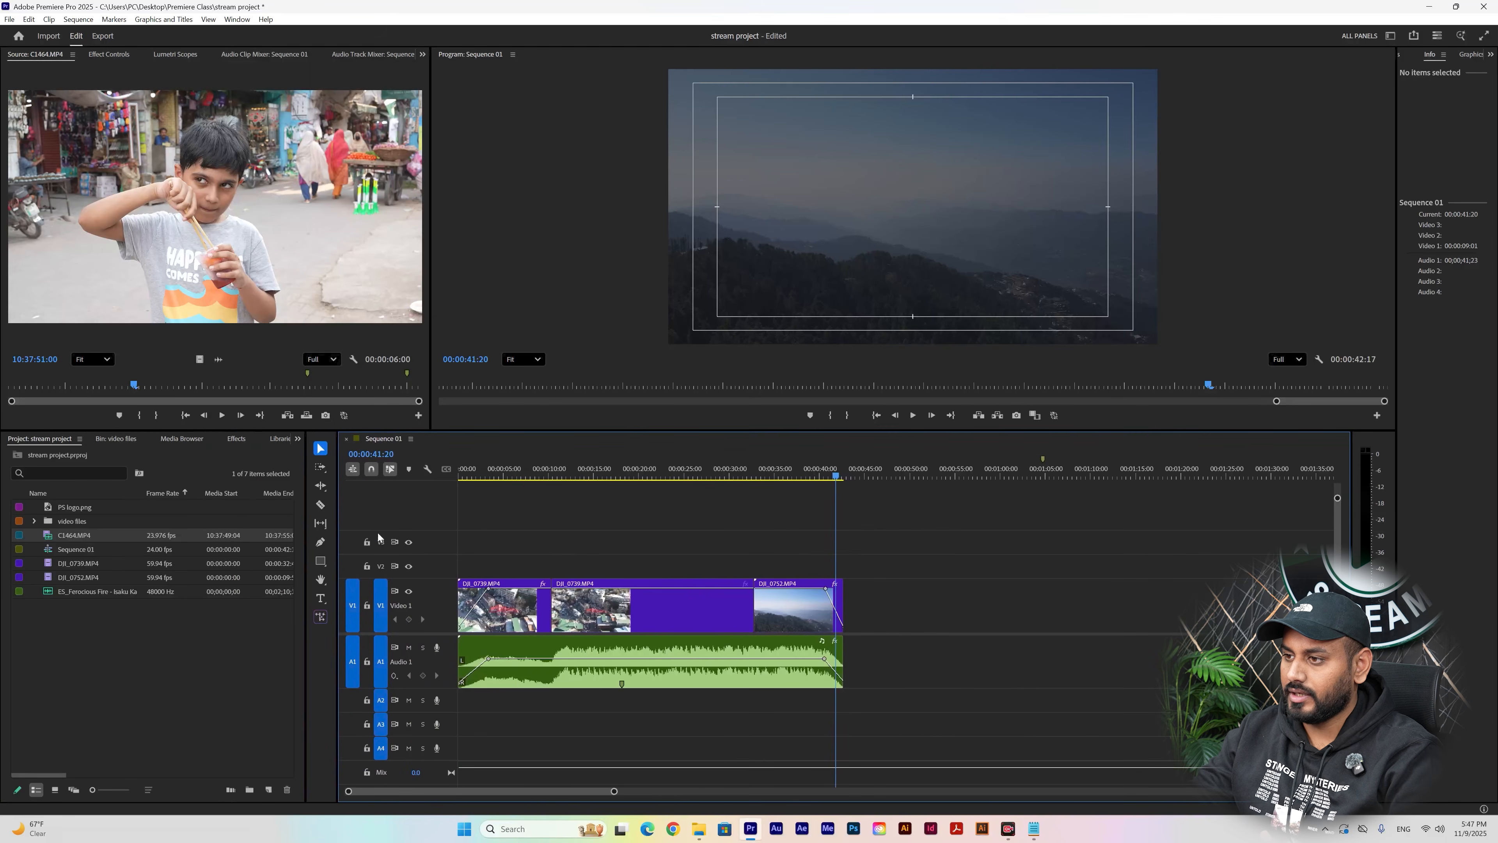
{"action": "left_click", "coordinate": [235, 438]}
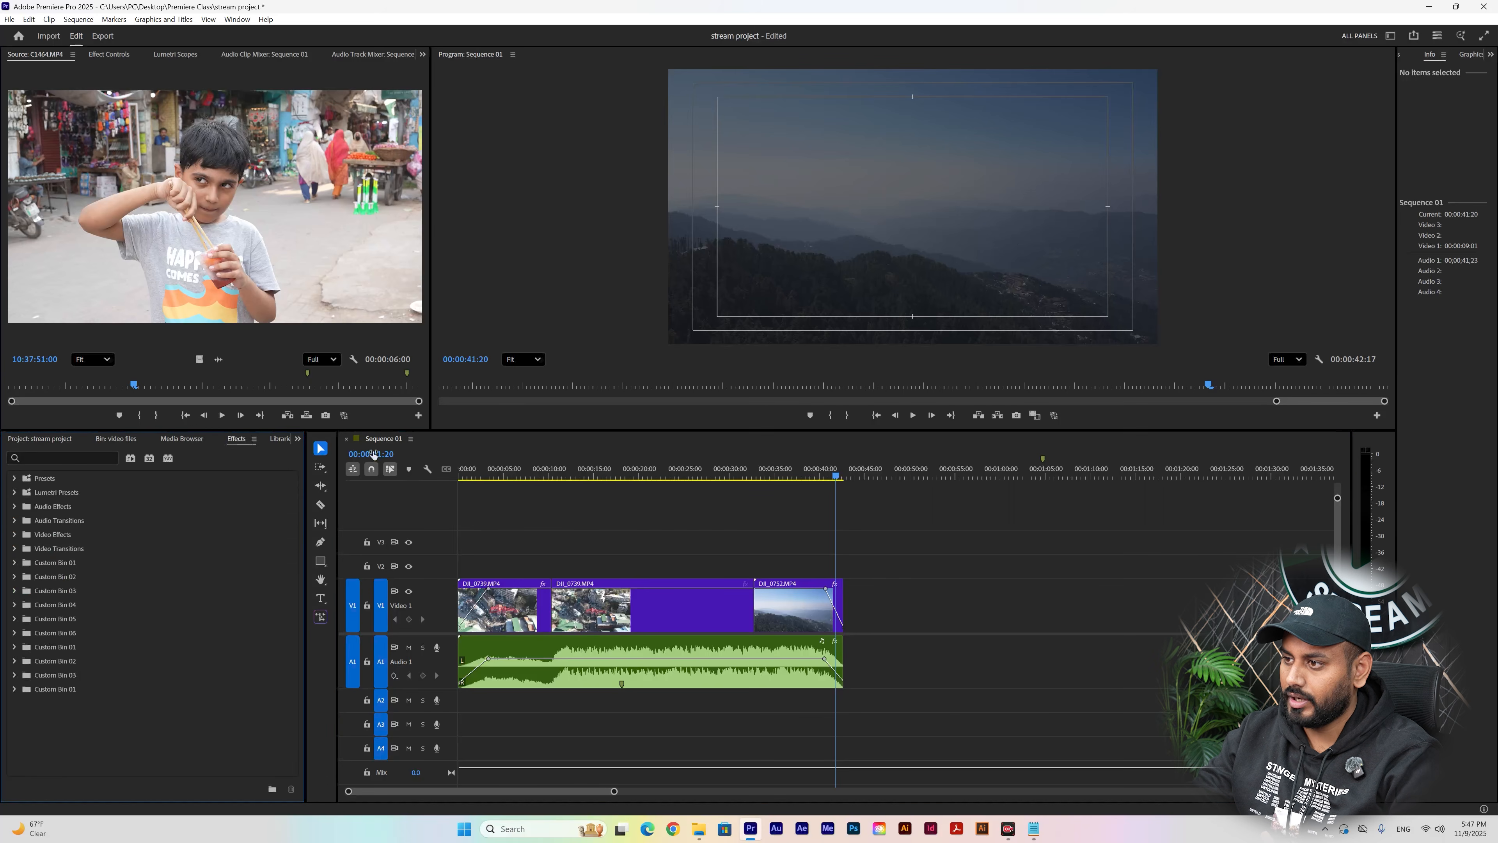
{"action": "left_click", "coordinate": [14, 479]}
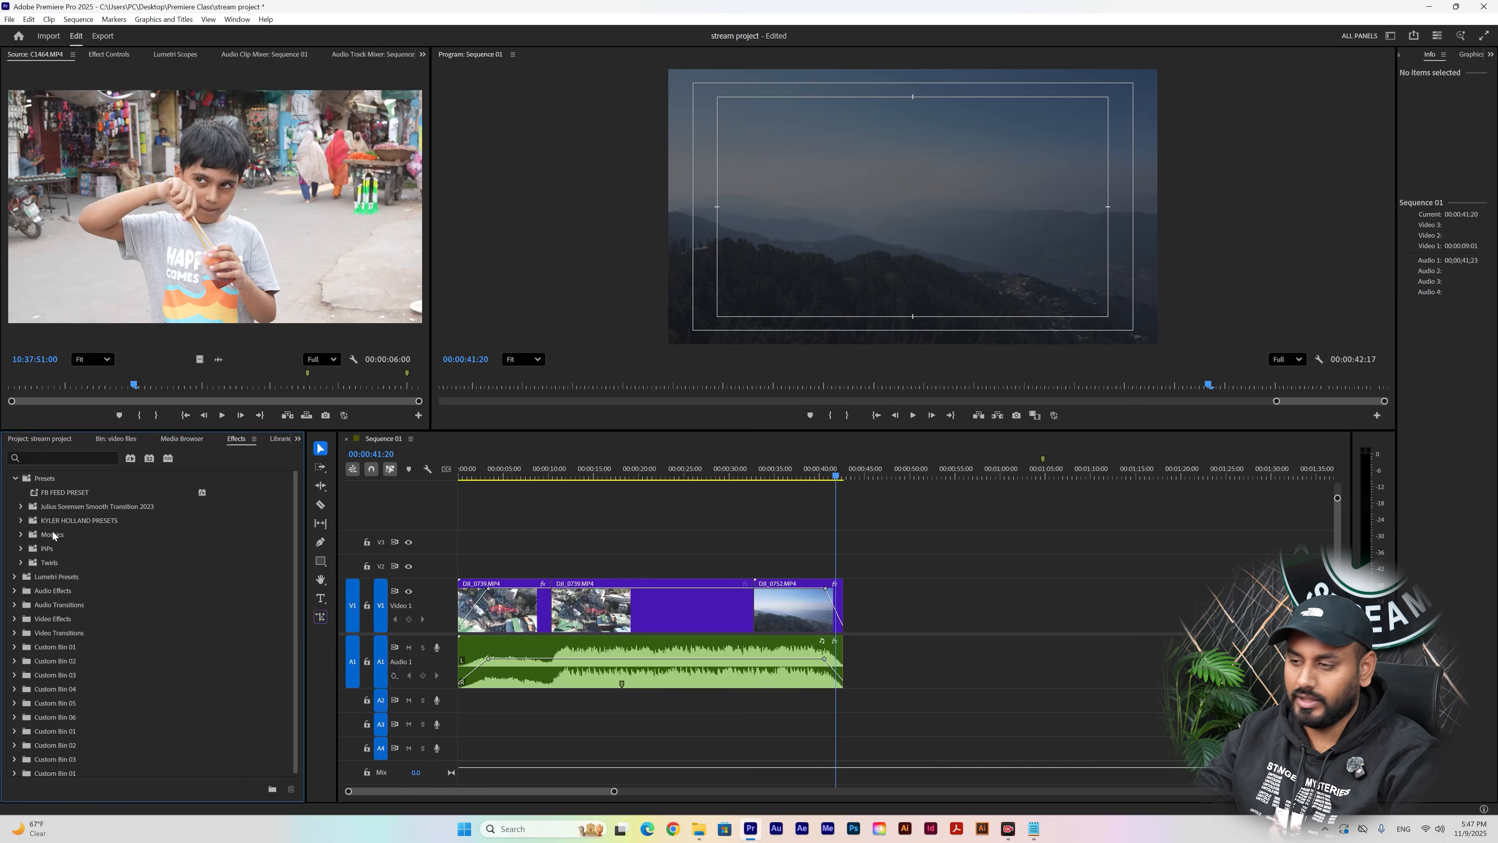
{"action": "left_click", "coordinate": [14, 479]}
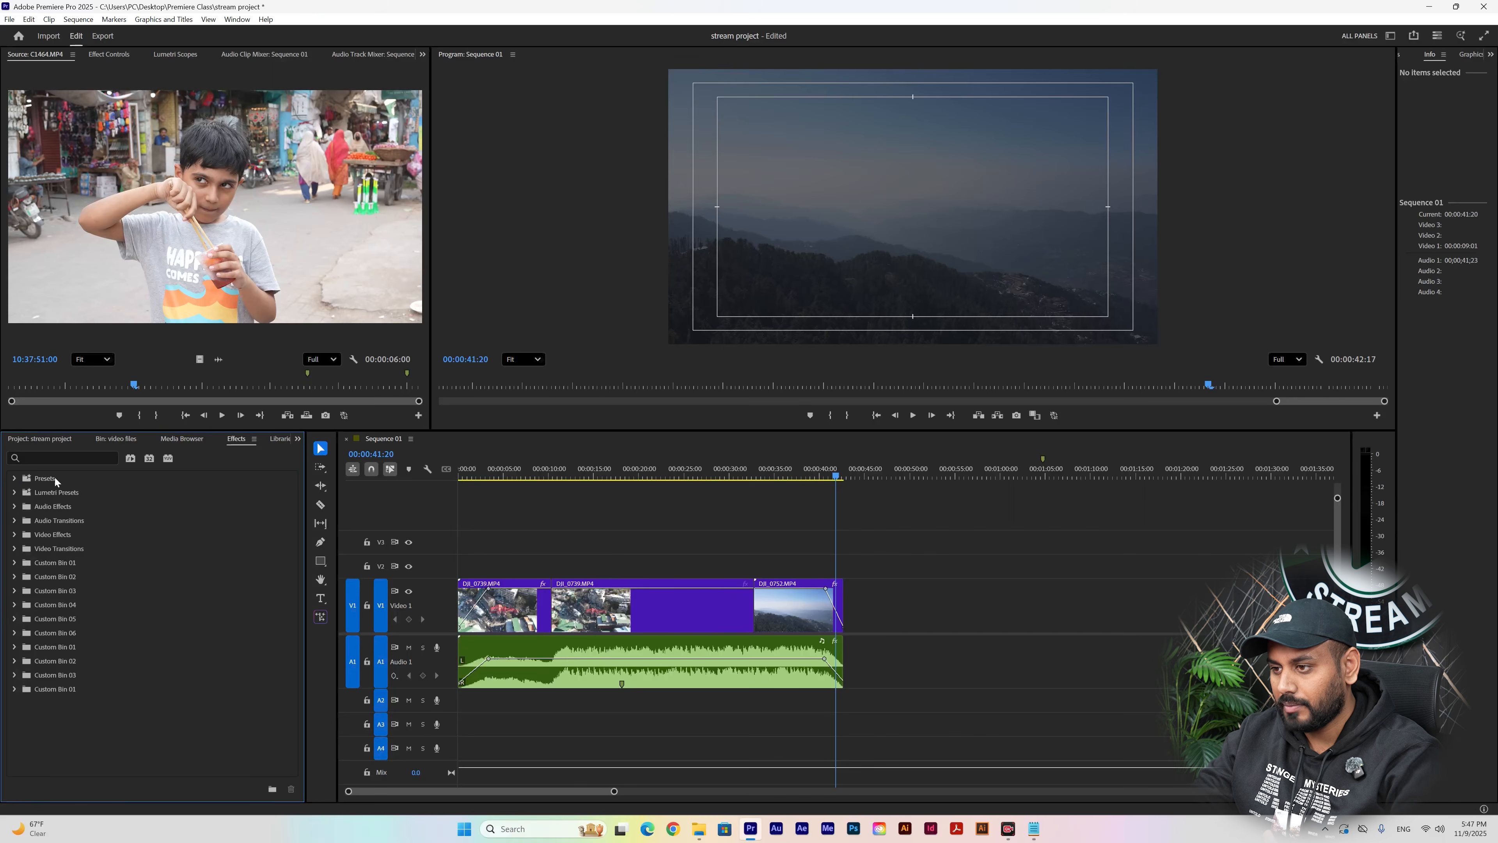
{"action": "left_click", "coordinate": [14, 534]}
{"action": "left_click", "coordinate": [15, 534]}
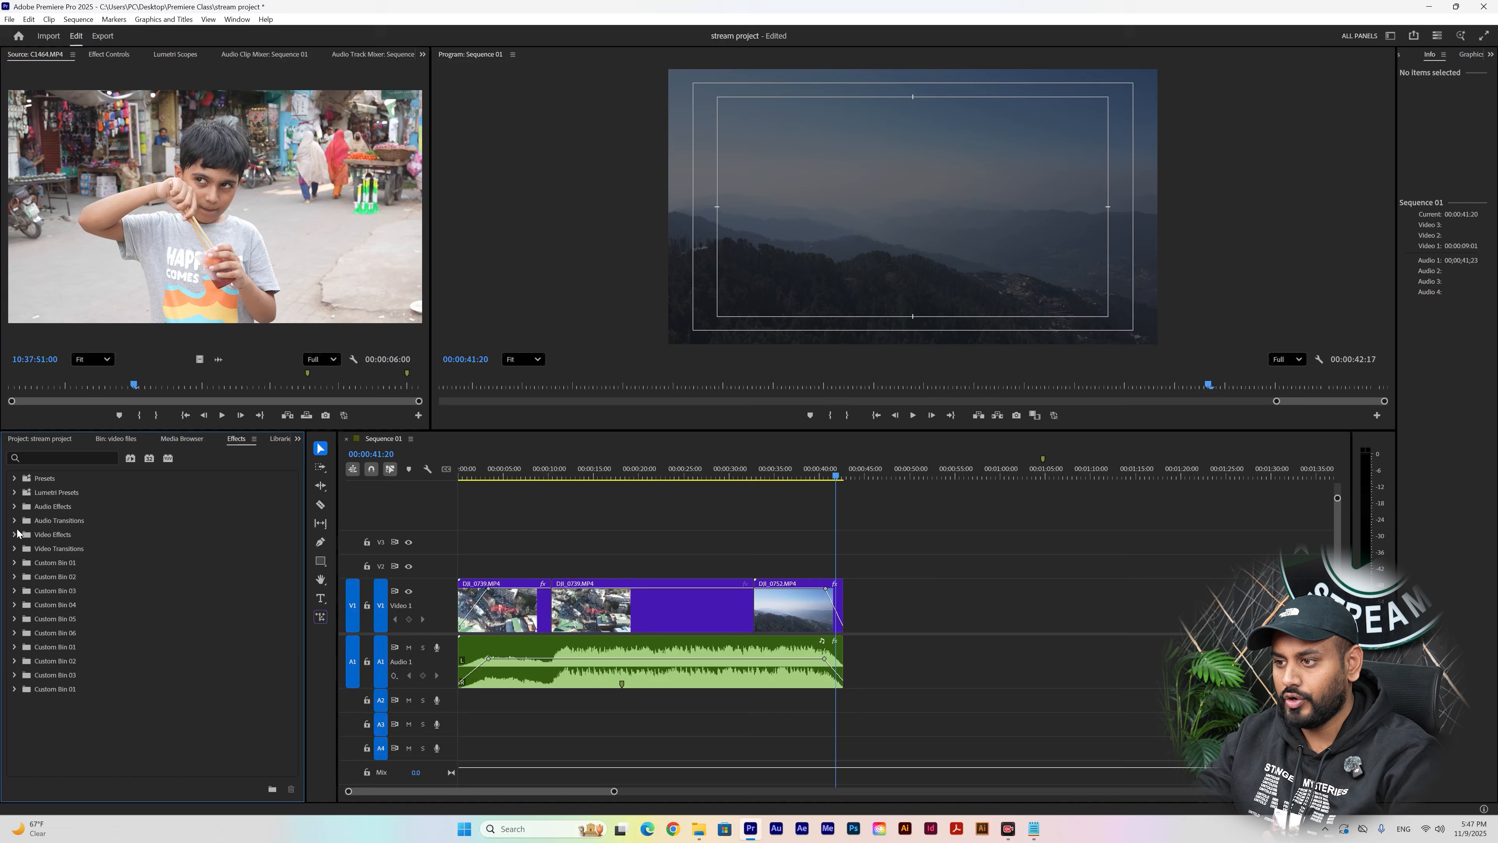
- Play the cut between the two DJI_0739.MP4 clips from 00:00:08:13, and return the playhead to 00:00:08:18
{"action": "mouse_move", "coordinate": [525, 479]}
{"action": "left_mouse_down"}
{"action": "mouse_move", "coordinate": [509, 478]}
{"action": "mouse_move", "coordinate": [569, 490]}
{"action": "mouse_move", "coordinate": [535, 479]}
{"action": "left_mouse_up"}
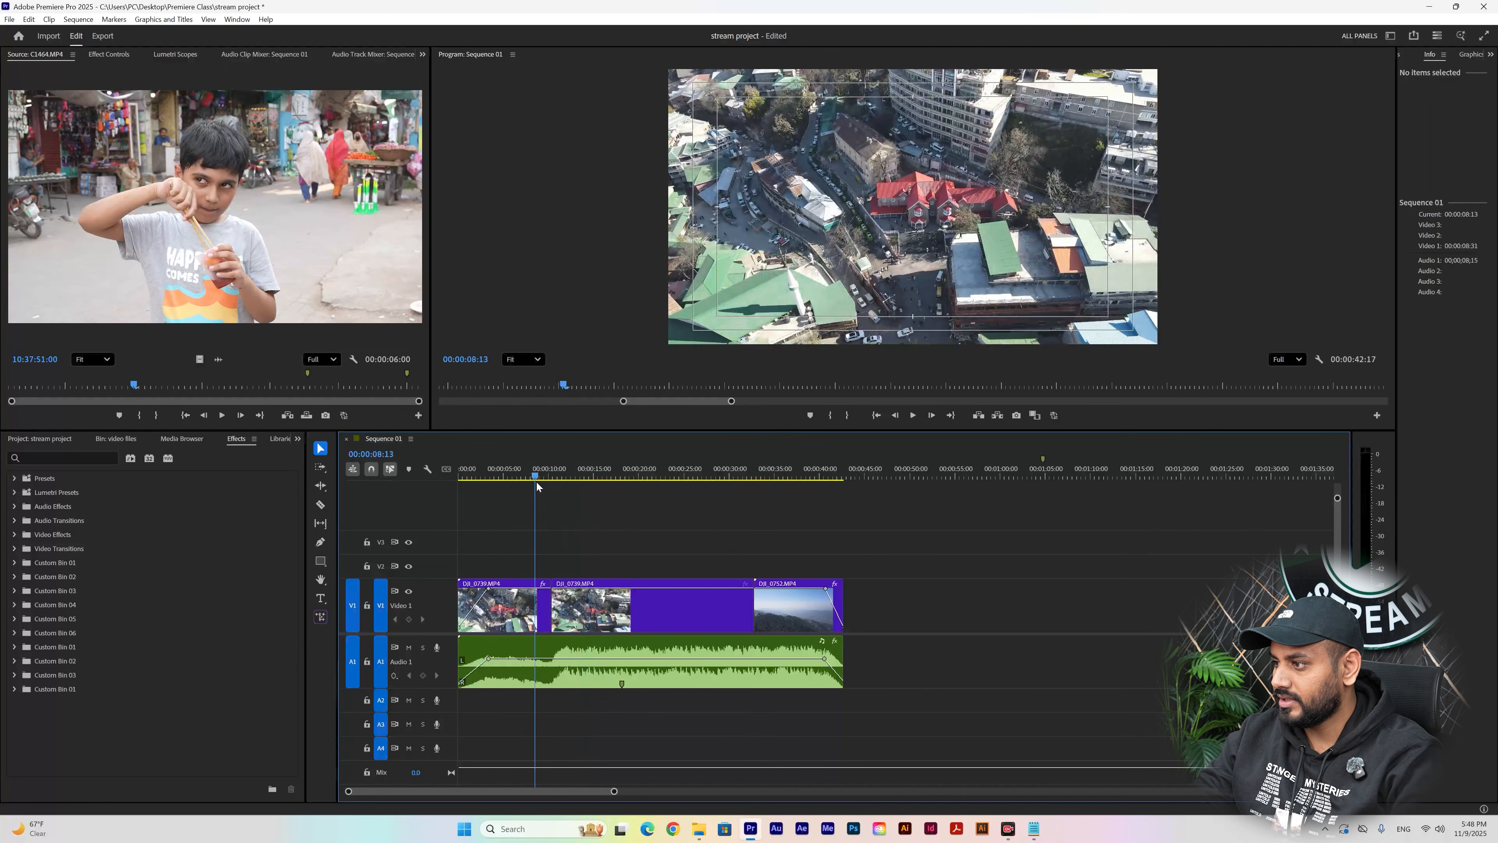
{"action": "key", "text": "space"}
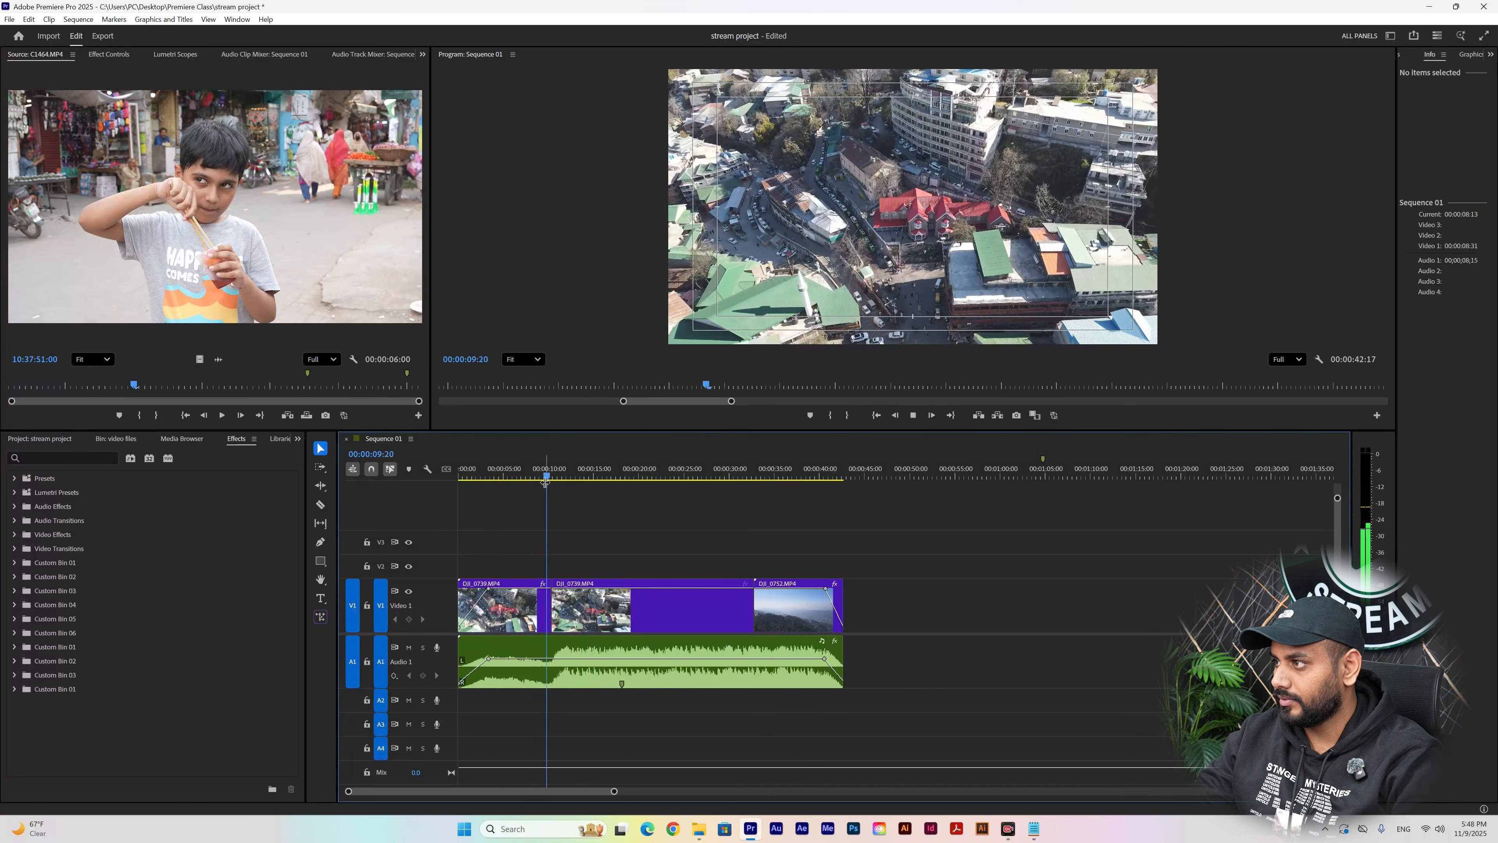
{"action": "key", "text": "space"}
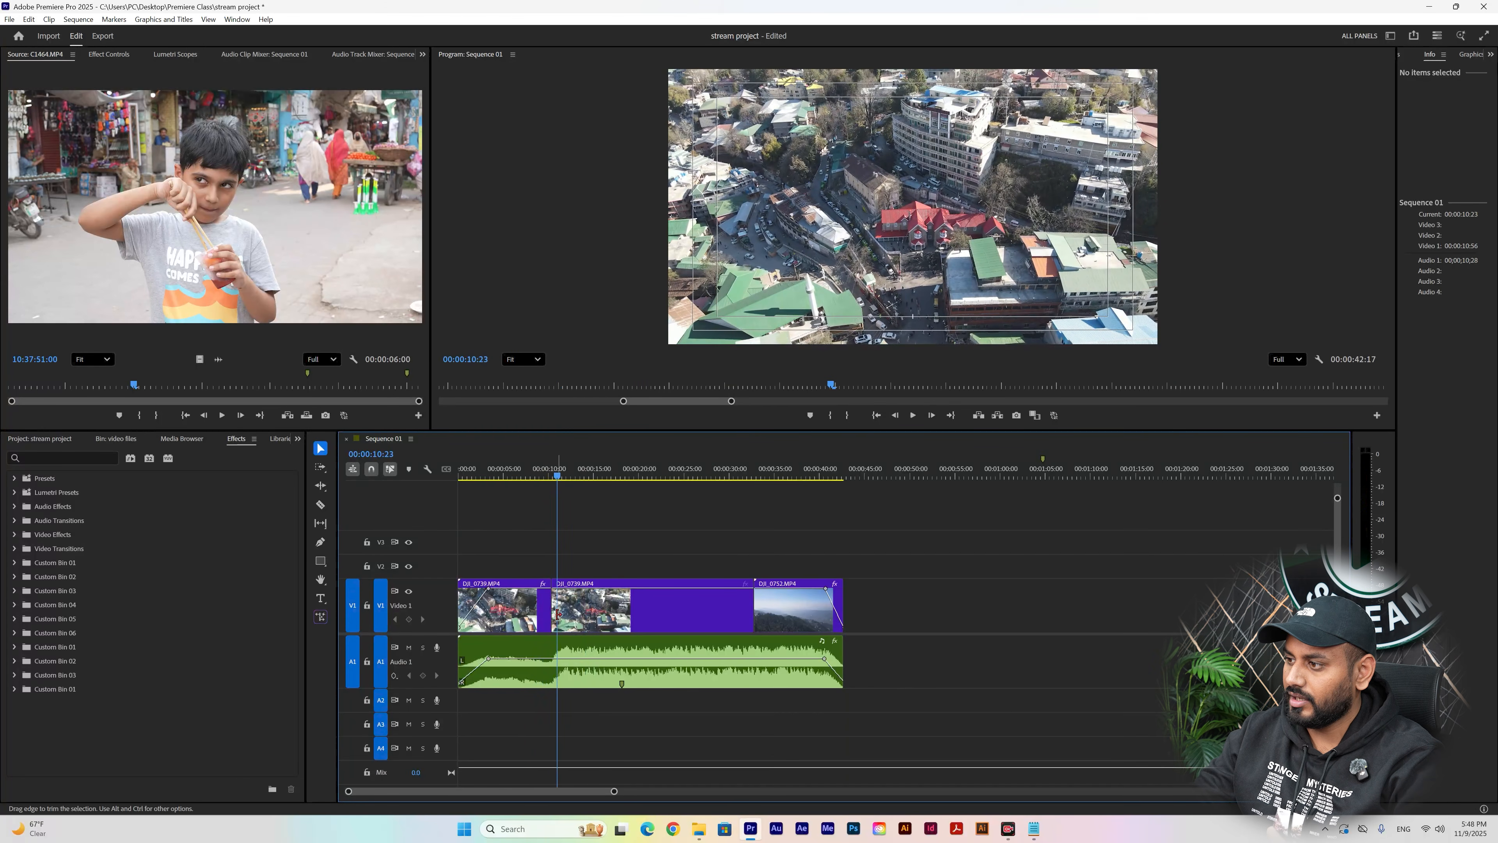
{"action": "left_click_drag", "start_coordinate": [555, 472], "coordinate": [547, 476]}
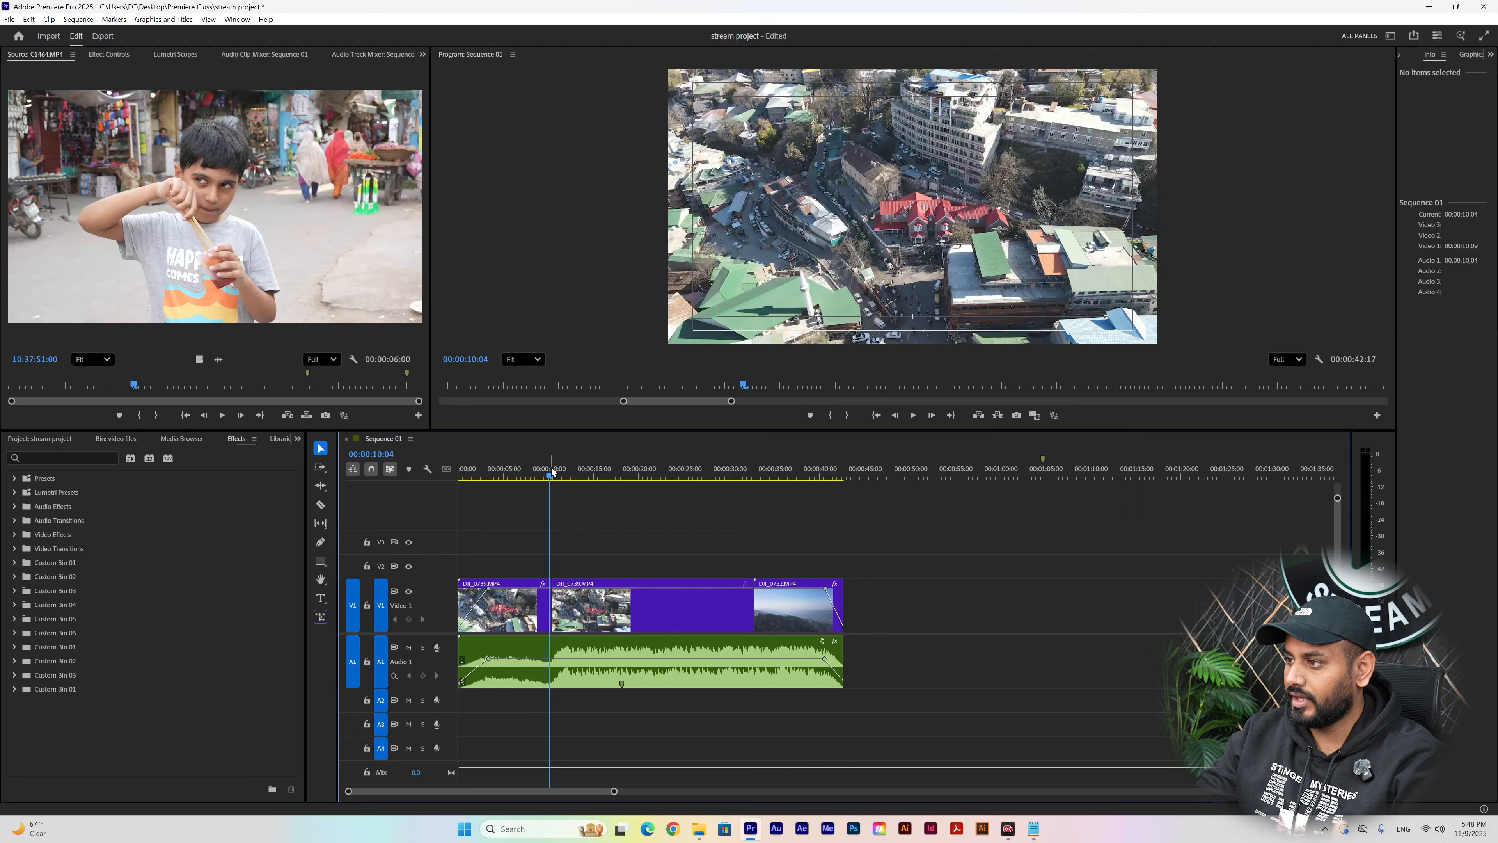
{"action": "left_click", "coordinate": [537, 466]}
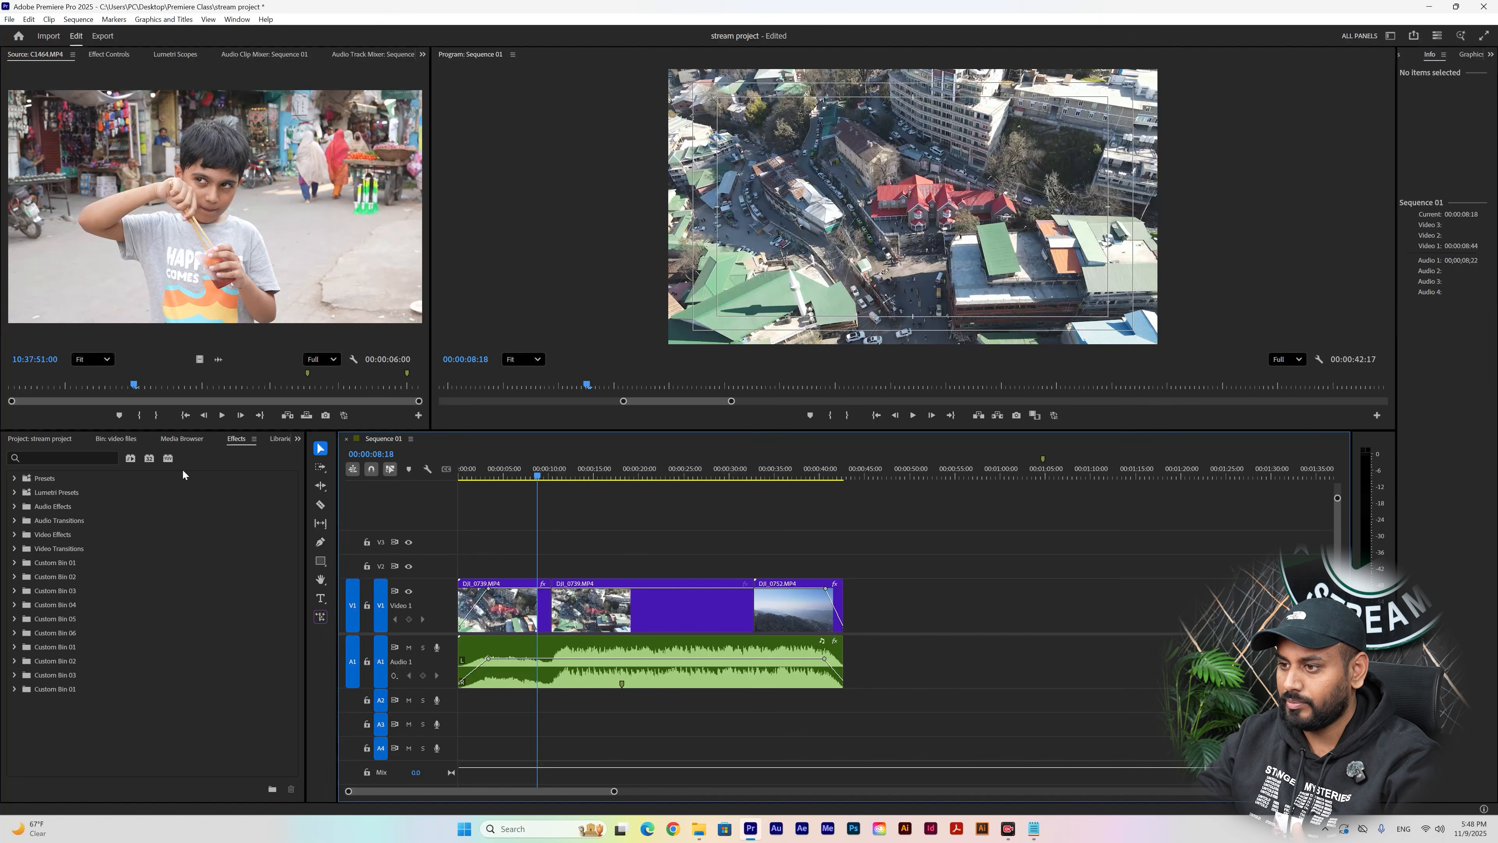
- Apply the Additive Dissolve video transition to the cut between the two DJI_0739.MP4 clips and preview it
{"action": "left_click", "coordinate": [14, 549]}
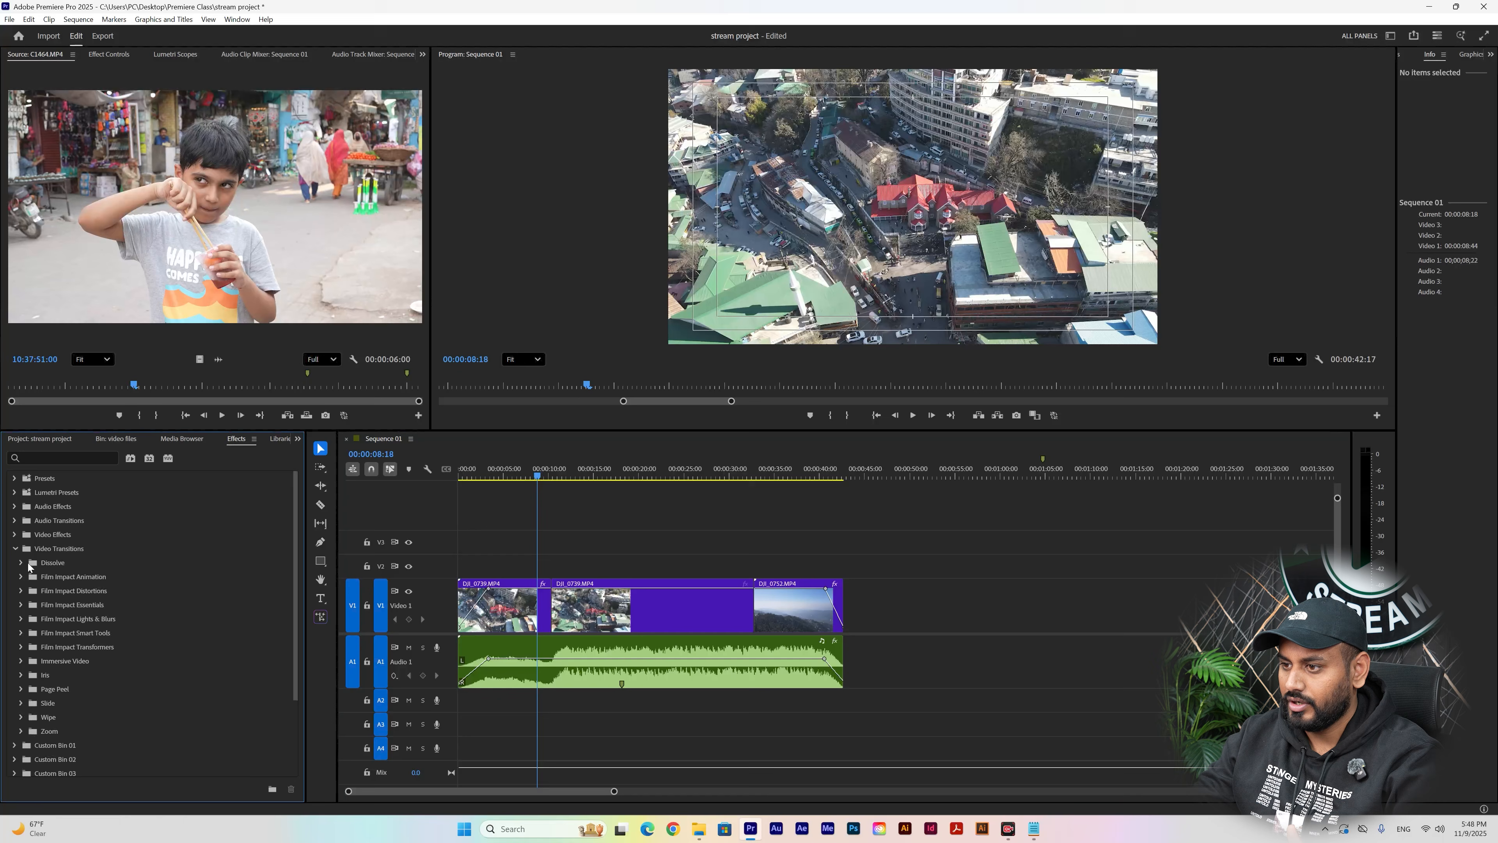
{"action": "left_click", "coordinate": [21, 563]}
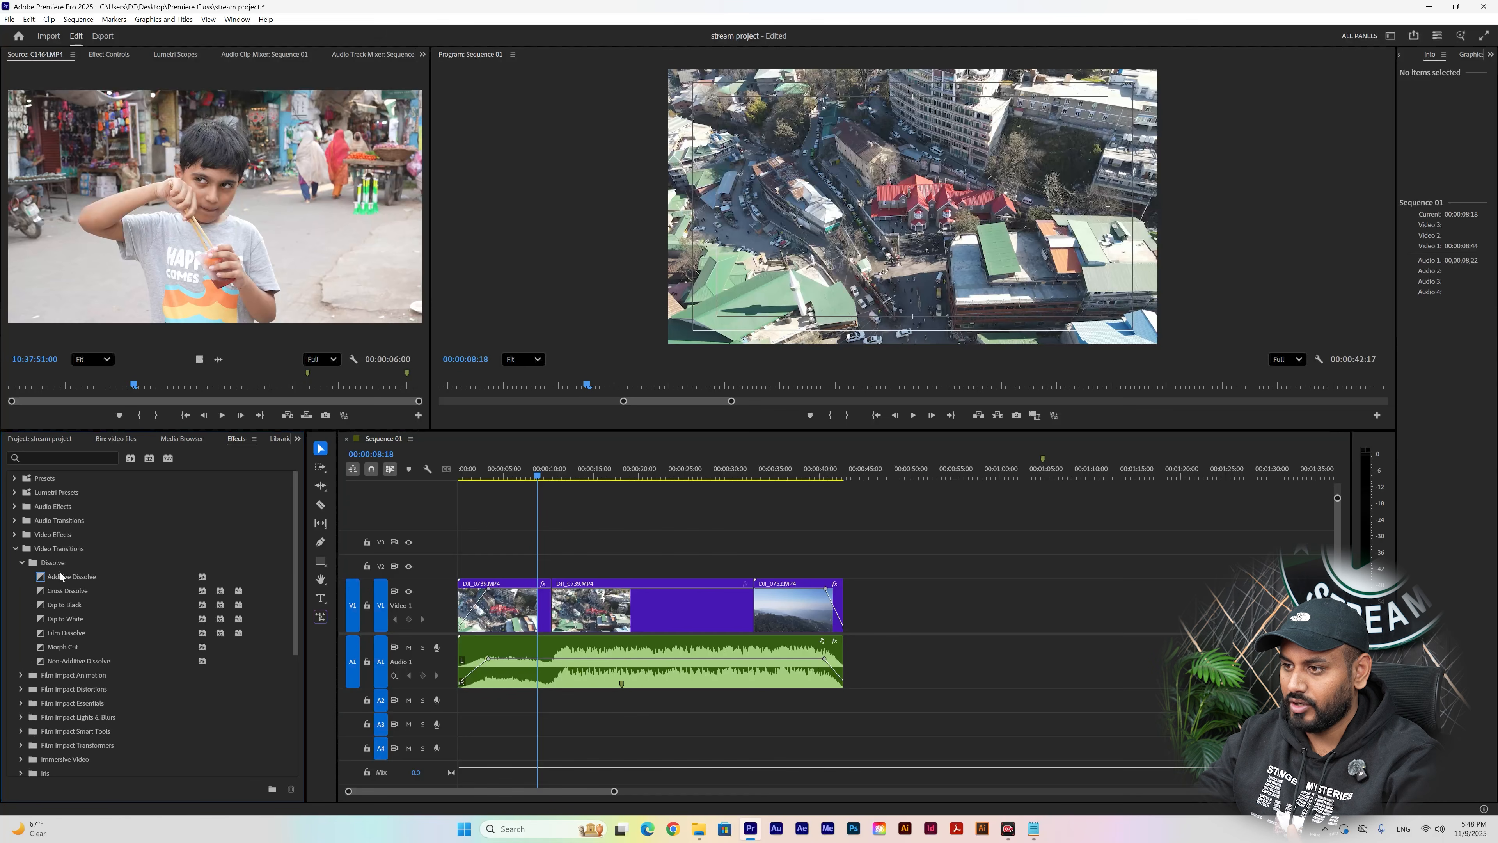
{"action": "left_click_drag", "start_coordinate": [61, 576], "coordinate": [555, 609]}
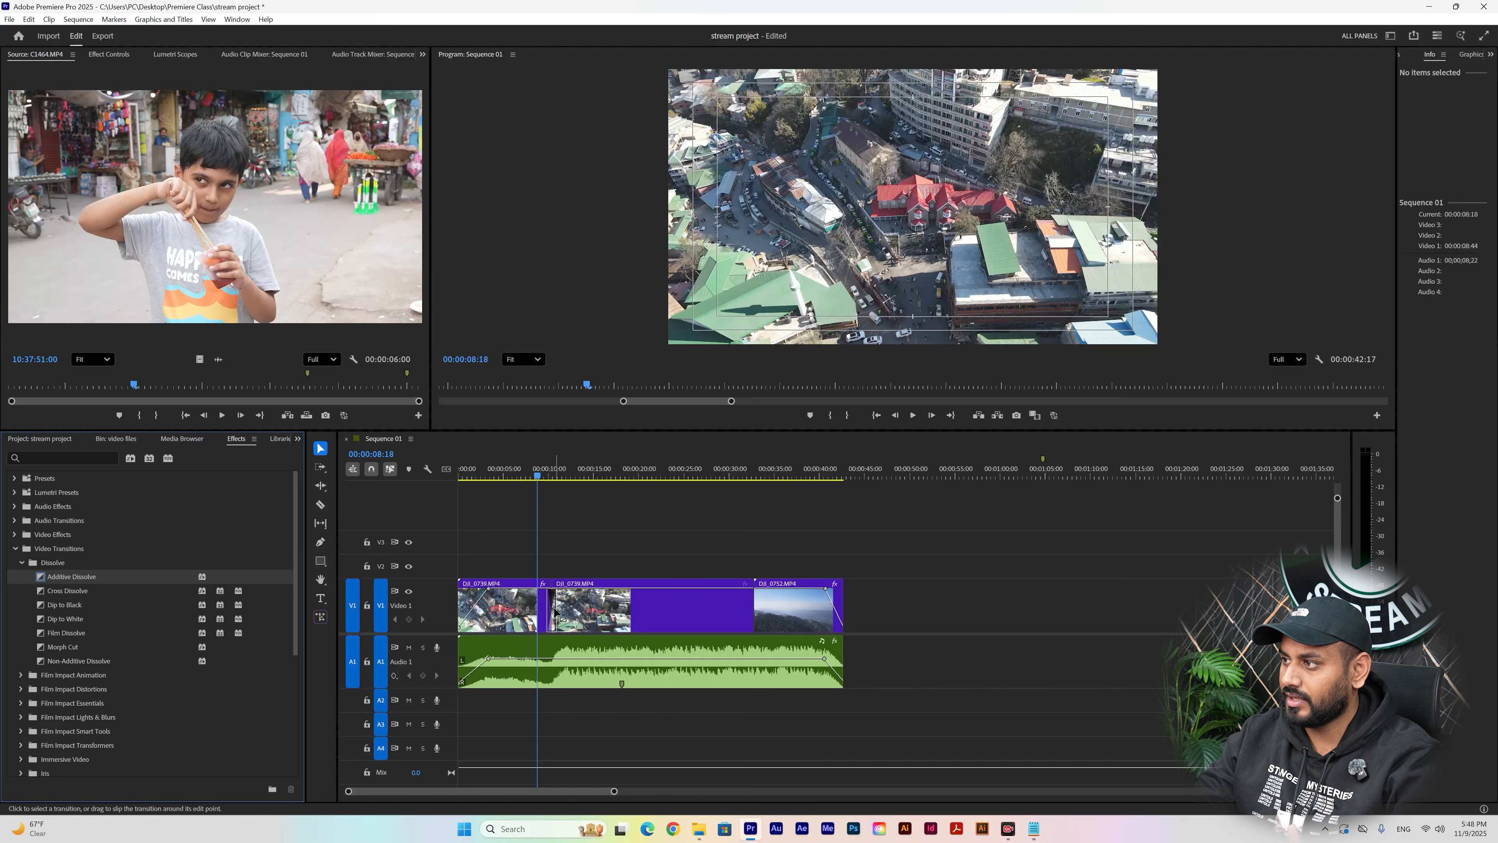
{"action": "left_click", "coordinate": [541, 475]}
{"action": "key", "text": "space"}
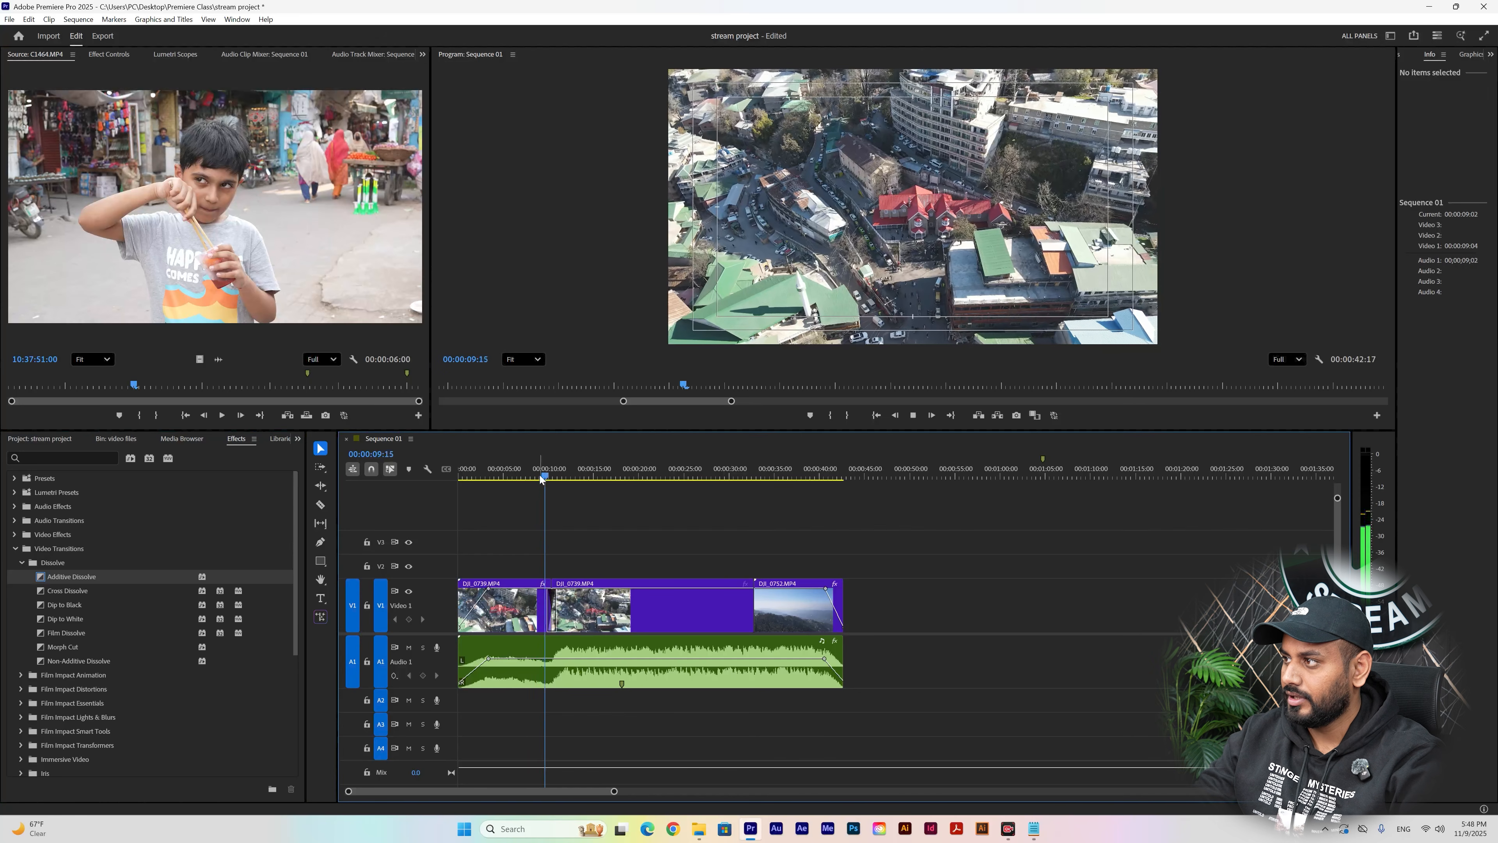
{"action": "key", "text": "space"}
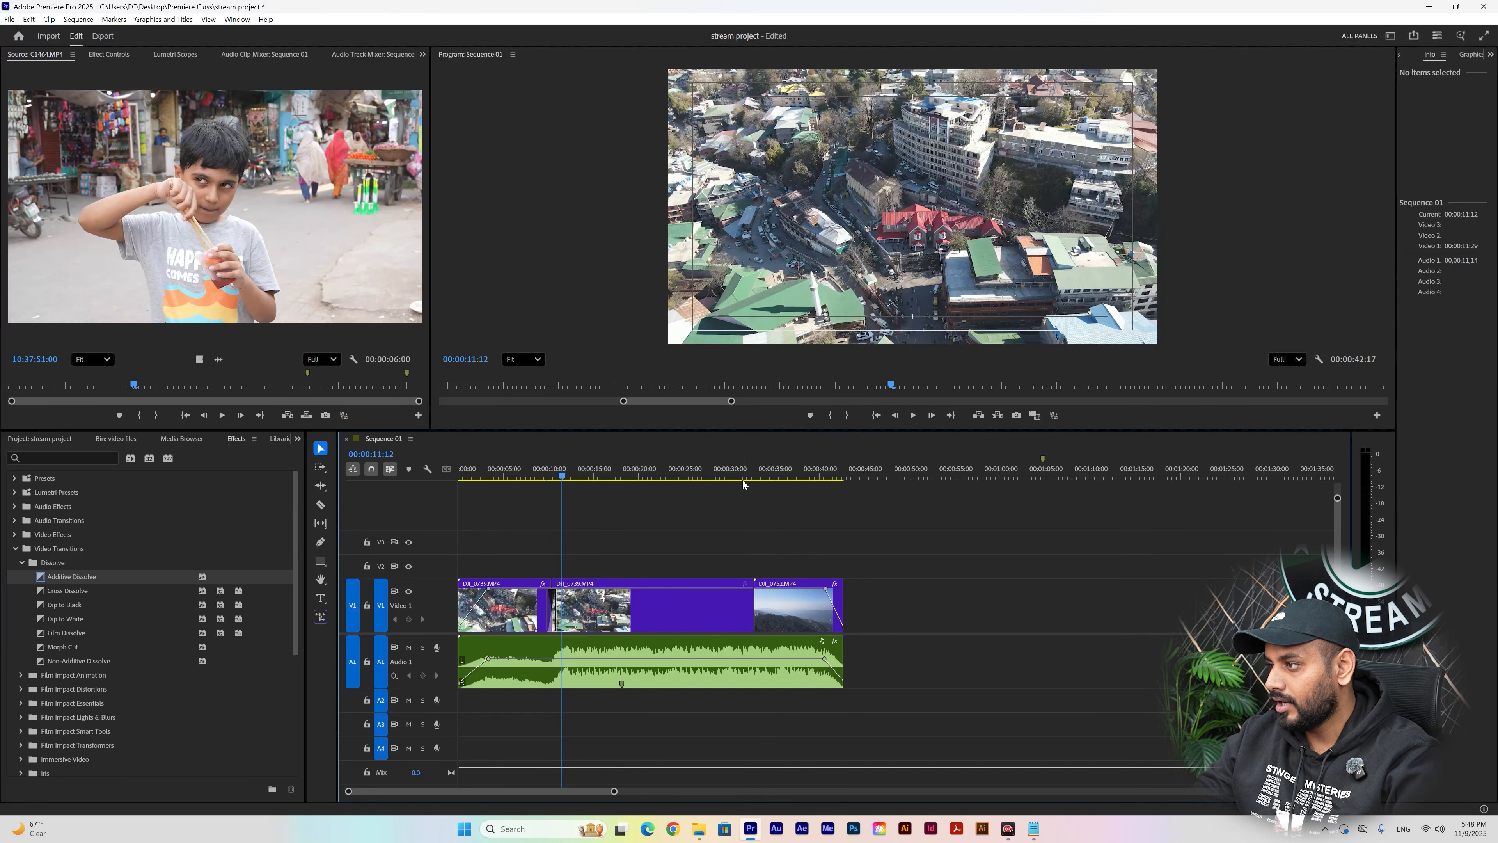
- Apply the Additive Dissolve video transition to the cut between the second DJI_0739.MP4 clip and DJI_0752.MP4, accepting repeated frames
{"action": "mouse_move", "coordinate": [742, 483]}
{"action": "left_mouse_down"}
{"action": "mouse_move", "coordinate": [761, 479]}
{"action": "mouse_move", "coordinate": [746, 479]}
{"action": "left_mouse_up"}
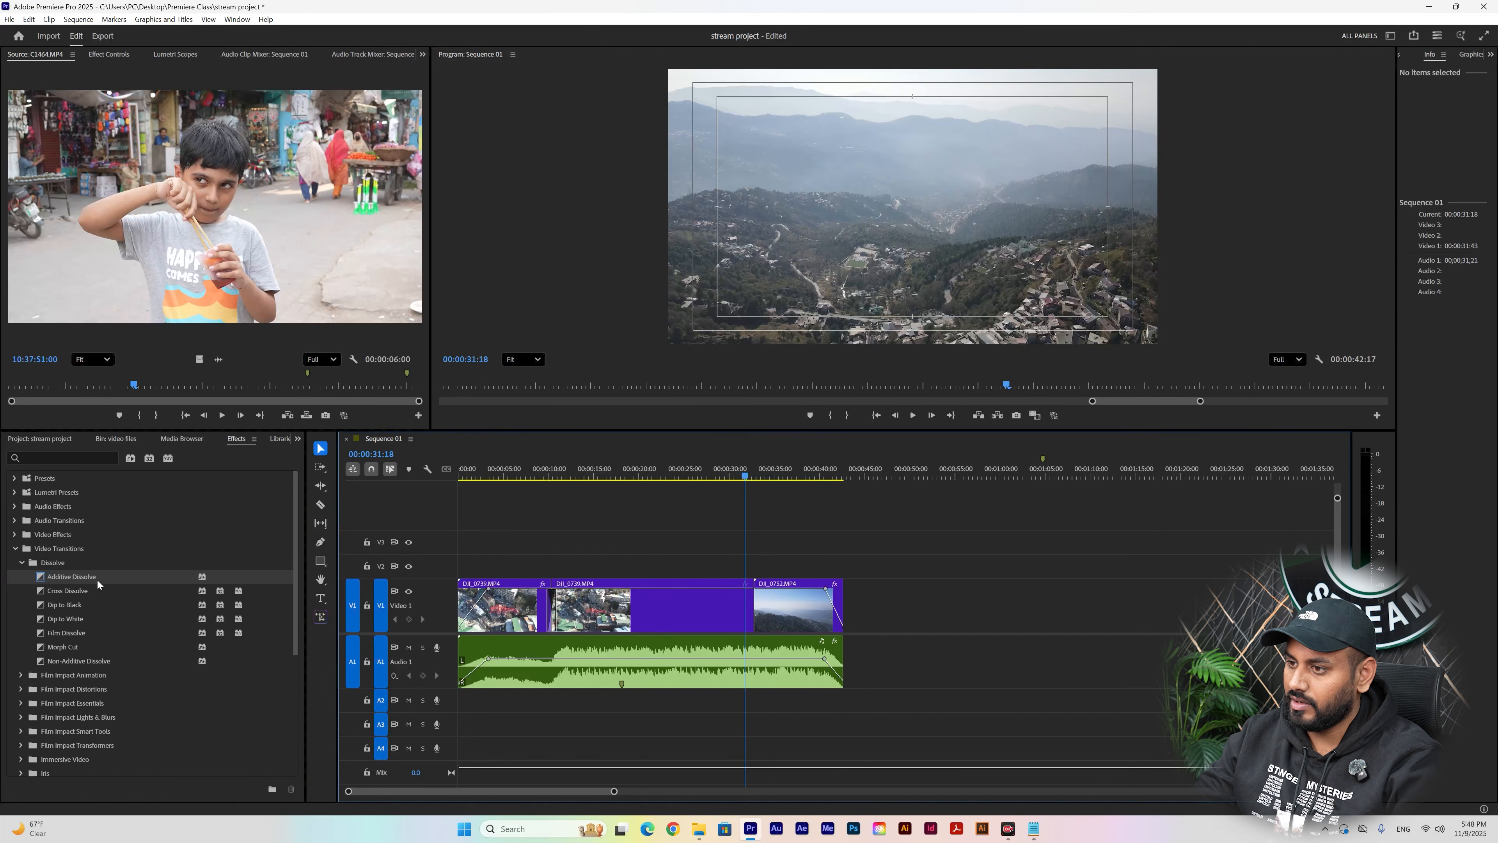
{"action": "left_click_drag", "start_coordinate": [97, 583], "coordinate": [419, 551]}
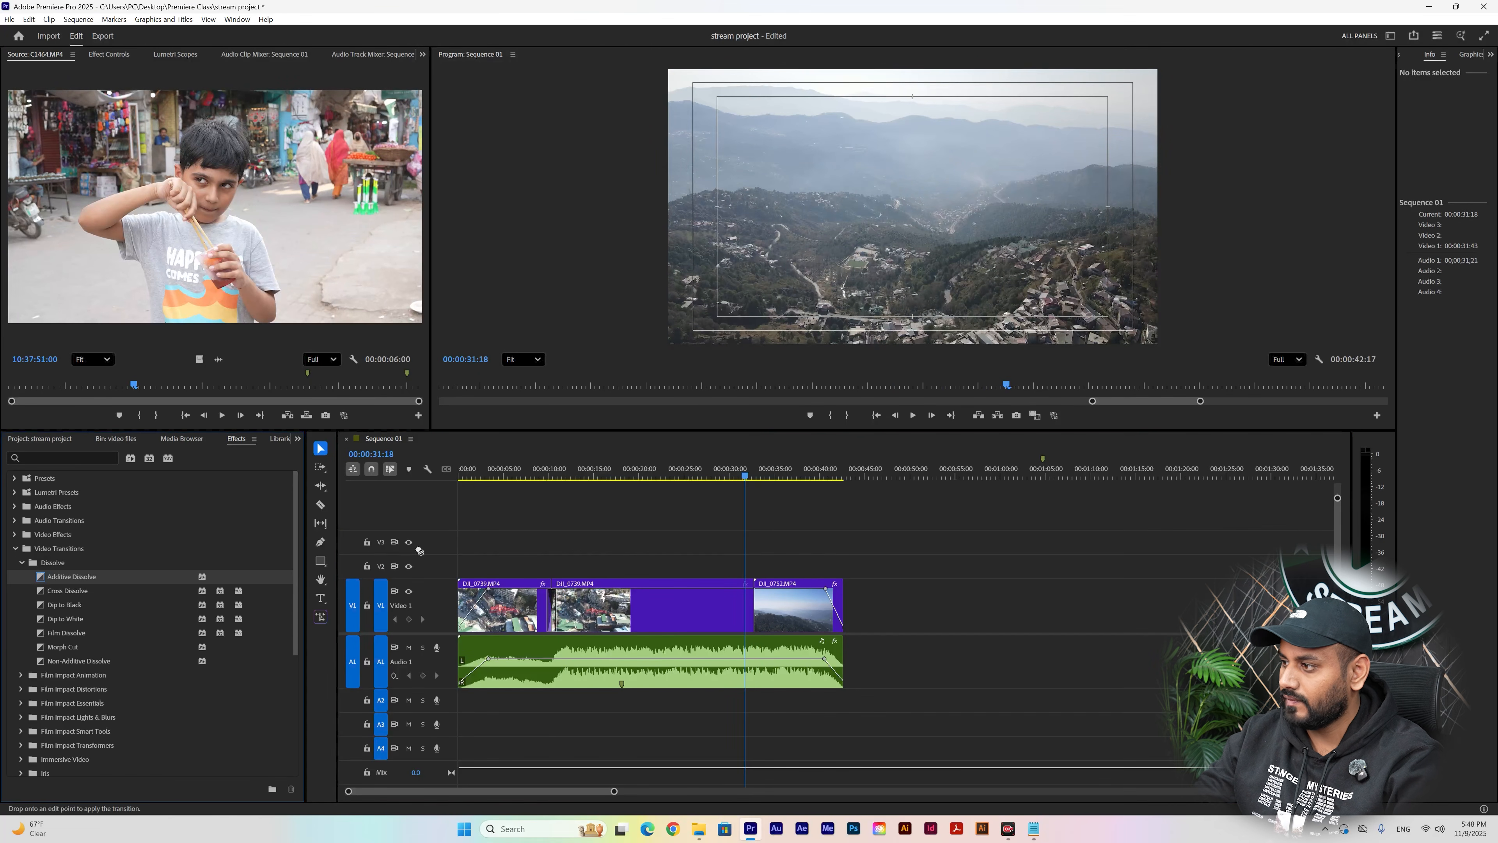
{"action": "left_click_drag", "start_coordinate": [781, 586], "coordinate": [757, 608]}
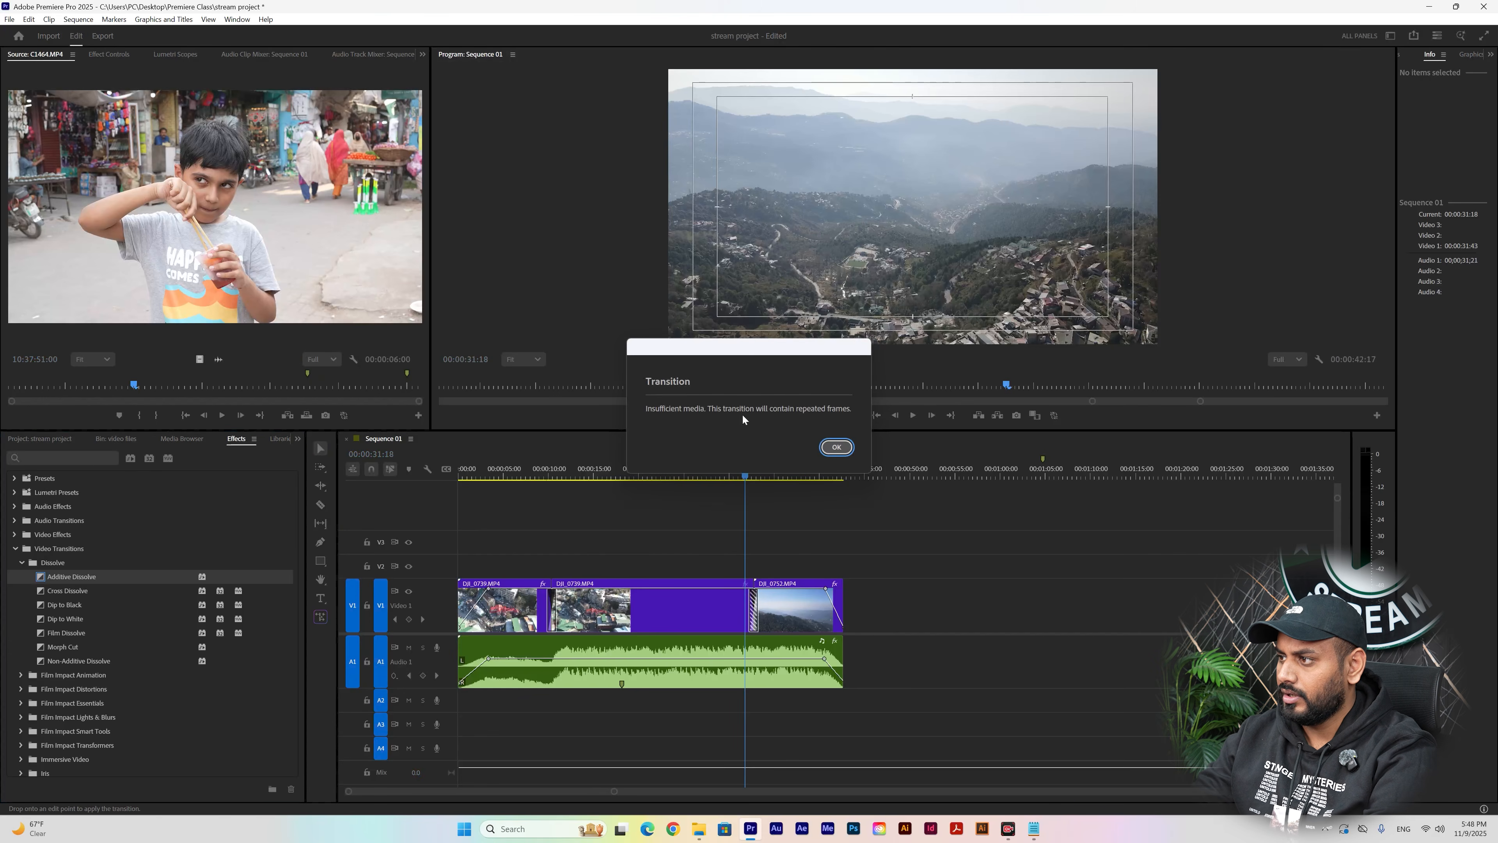
{"action": "left_click", "coordinate": [837, 447]}
- Lengthen the Additive Dissolve before DJI_0752.MP4 to about 3 seconds and play the sequence across it from 00:00:30:08
{"action": "left_click", "coordinate": [755, 472]}
{"action": "key", "text": "equal"}
{"action": "key", "text": "equal"}
{"action": "key", "text": "equal"}
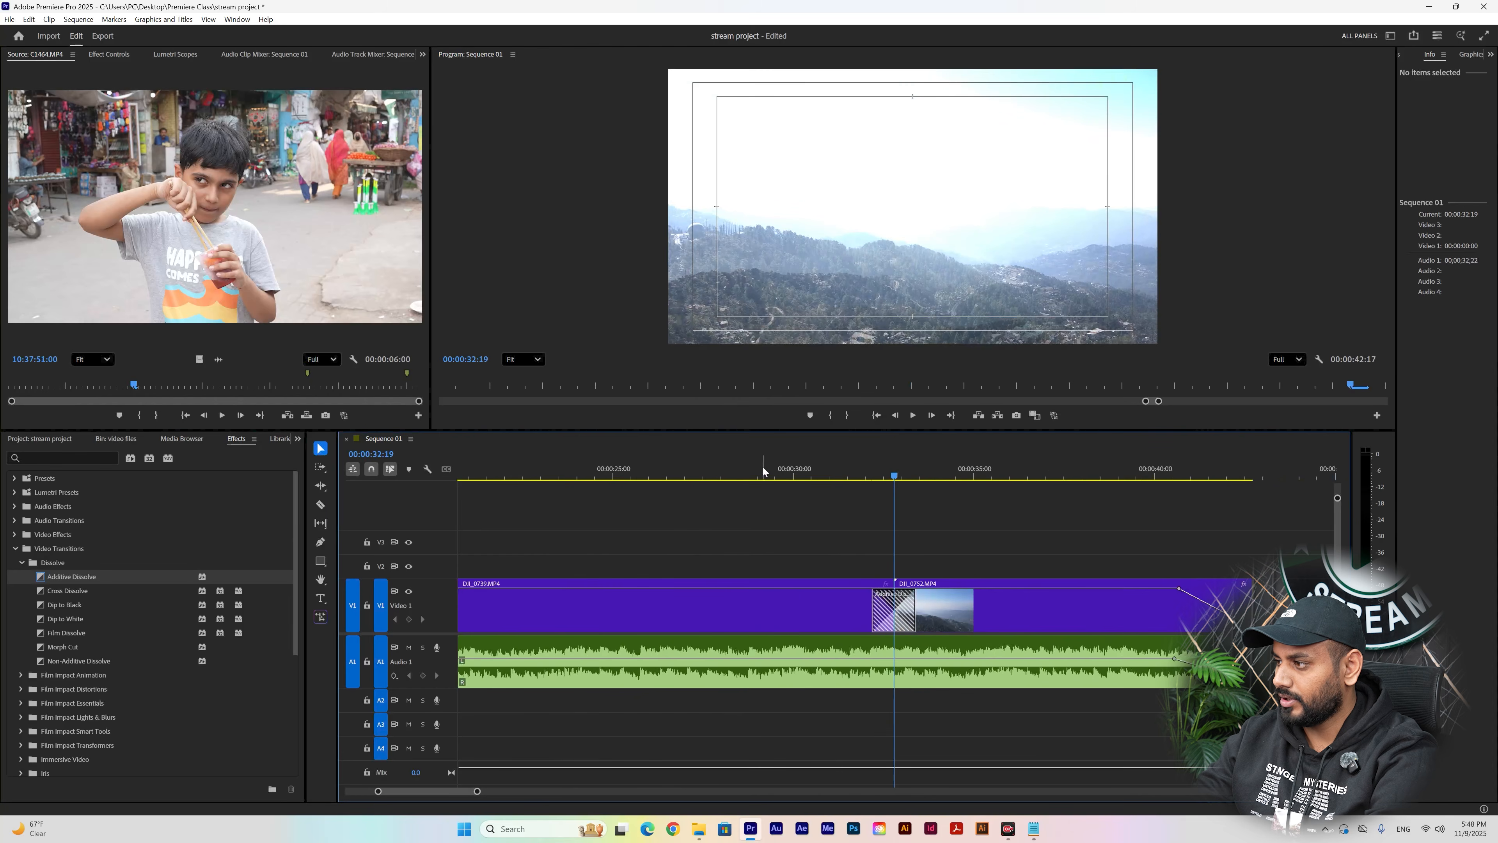
{"action": "key", "text": "minus"}
{"action": "key", "text": "minus"}
{"action": "key", "text": "equal"}
{"action": "key", "text": "equal"}
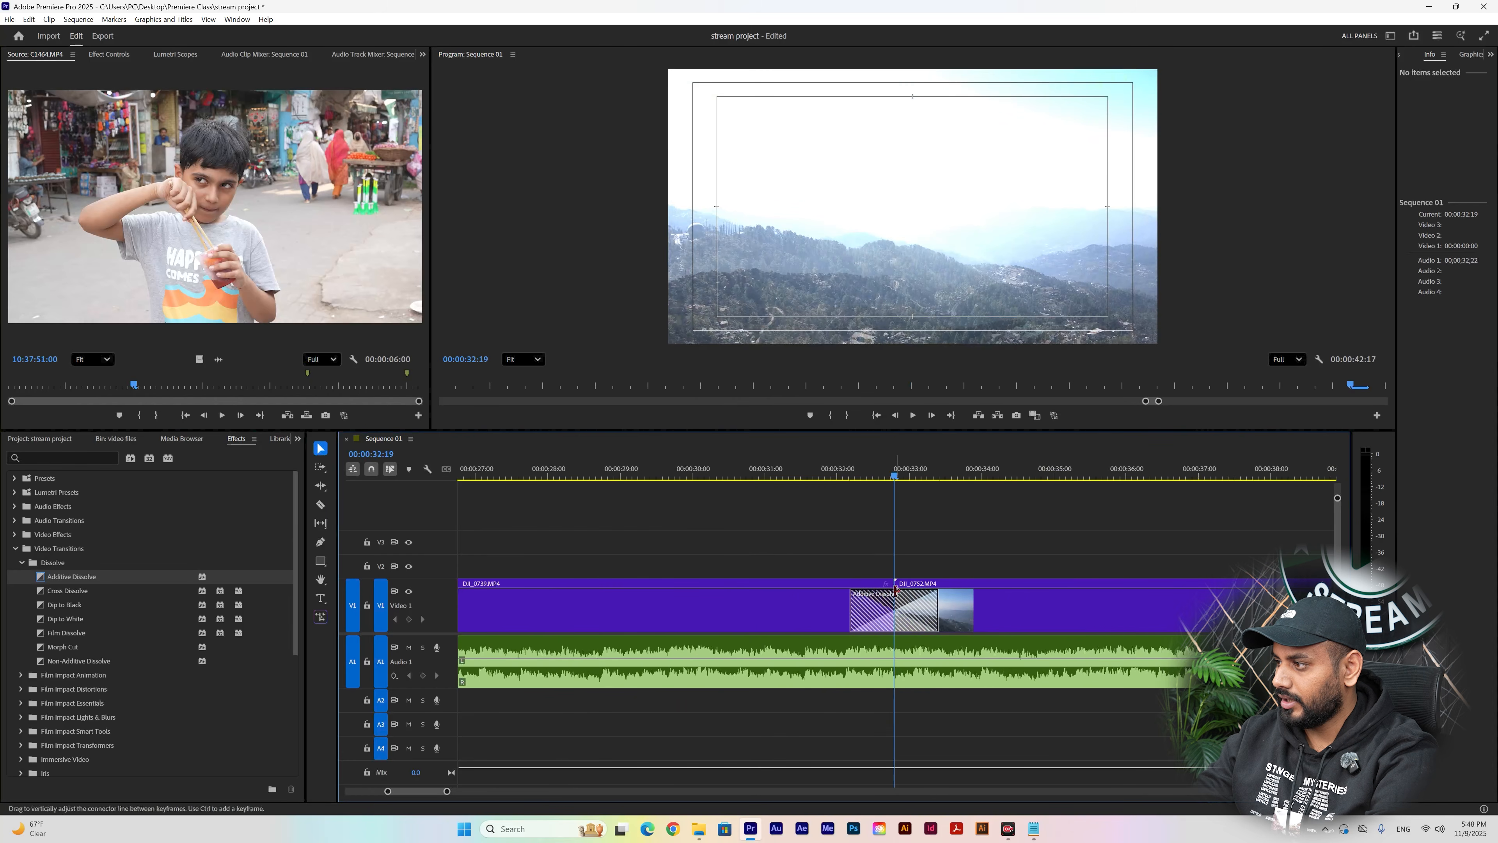
{"action": "left_click", "coordinate": [859, 476]}
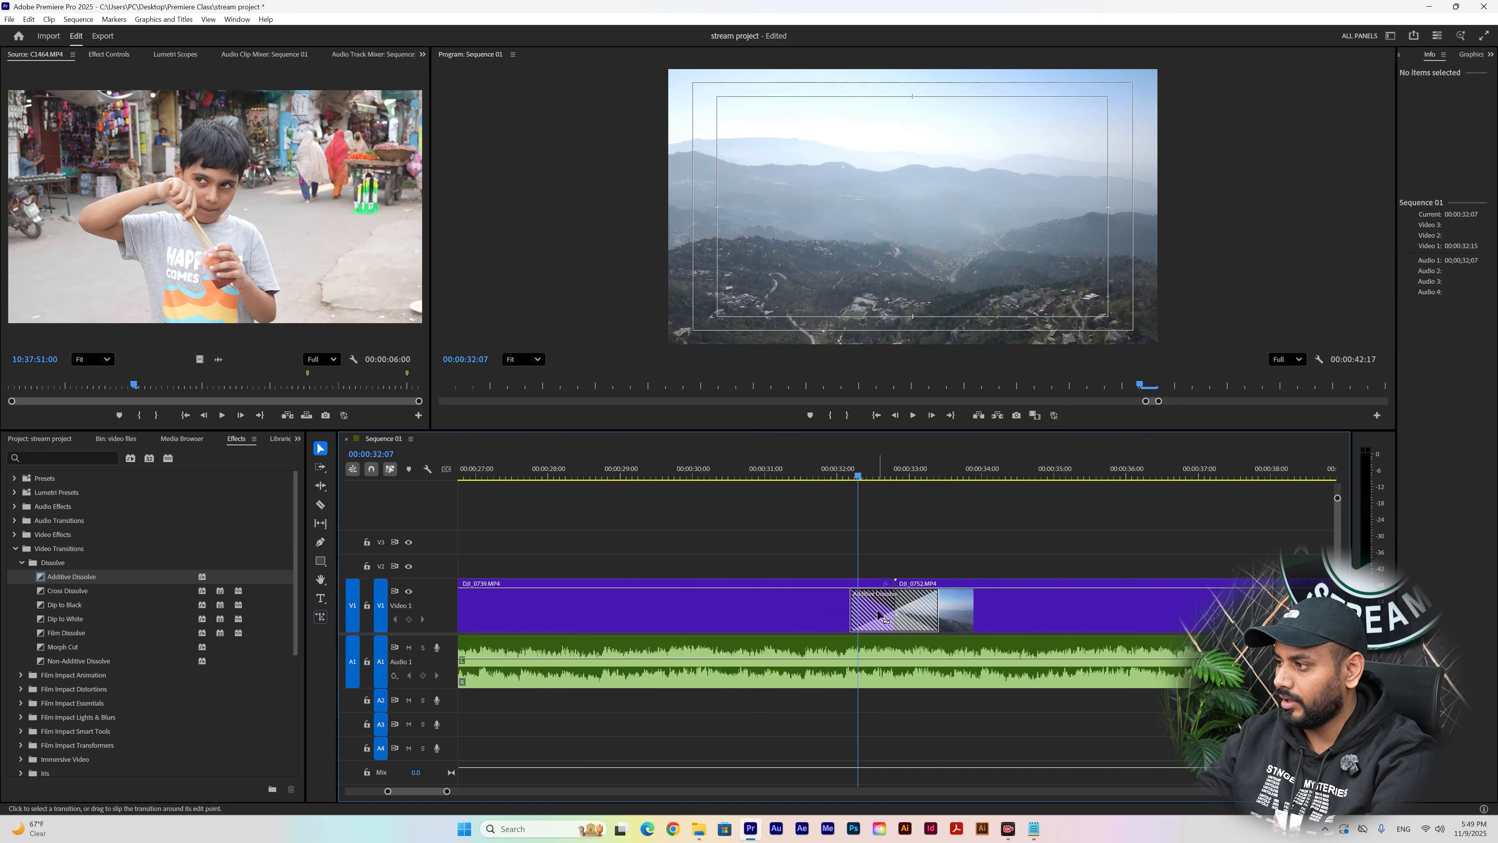
{"action": "left_click_drag", "start_coordinate": [851, 614], "coordinate": [974, 617]}
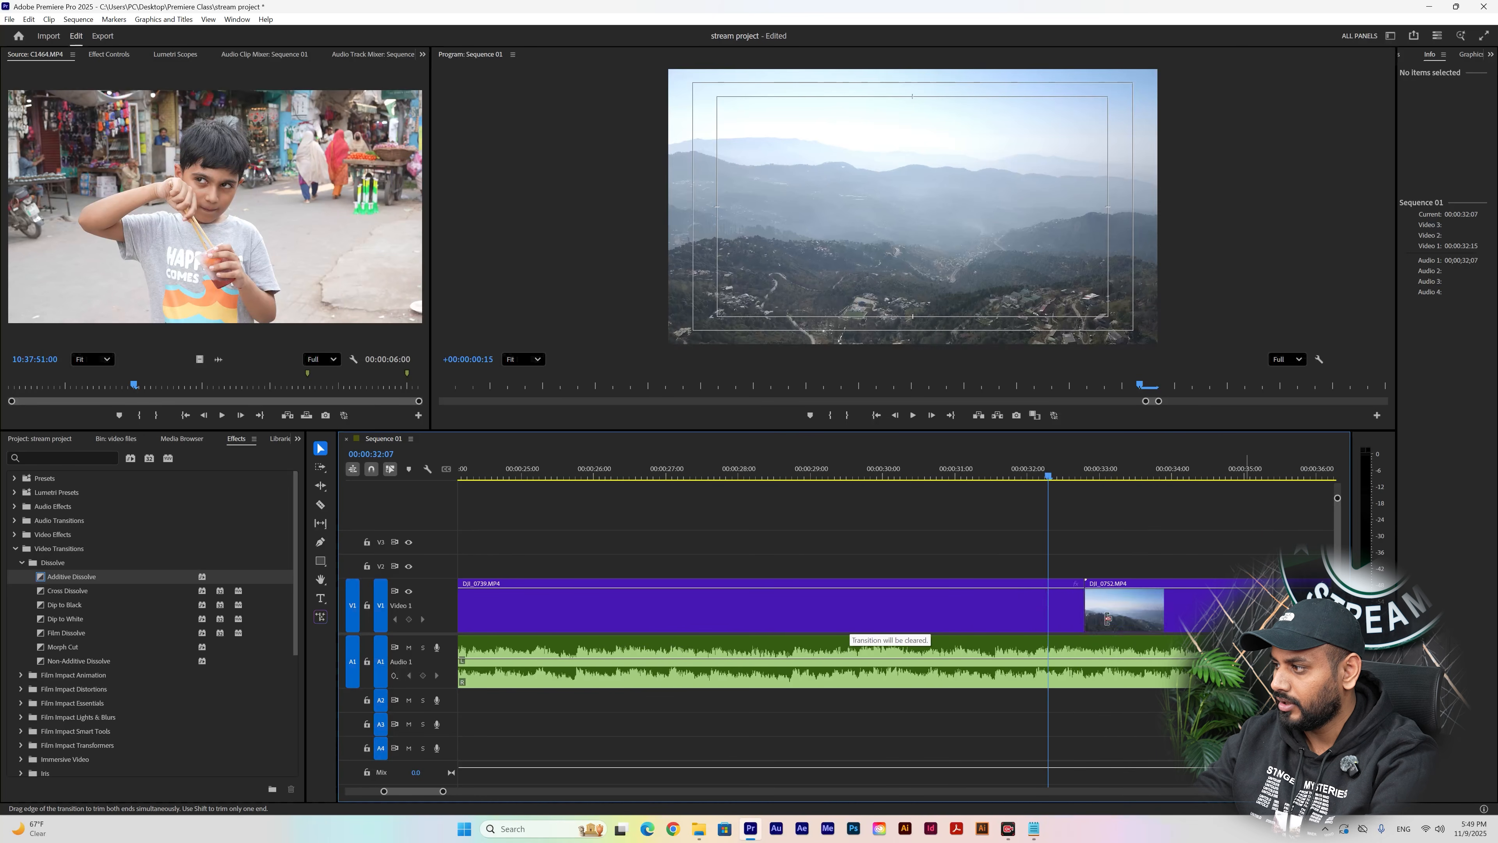
{"action": "left_click", "coordinate": [973, 479]}
{"action": "left_click", "coordinate": [908, 479]}
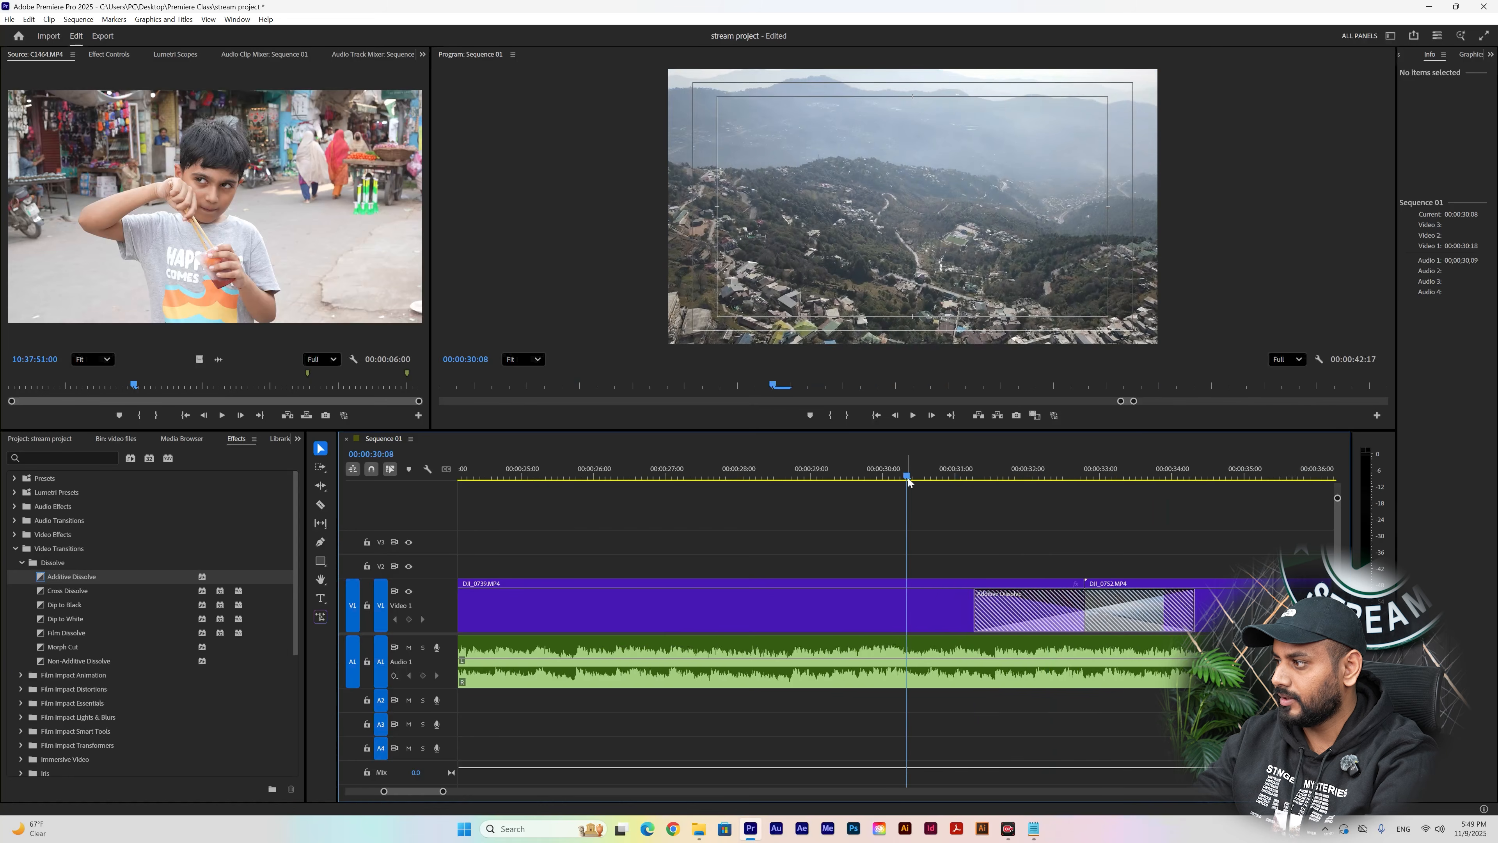
{"action": "key", "text": "space"}
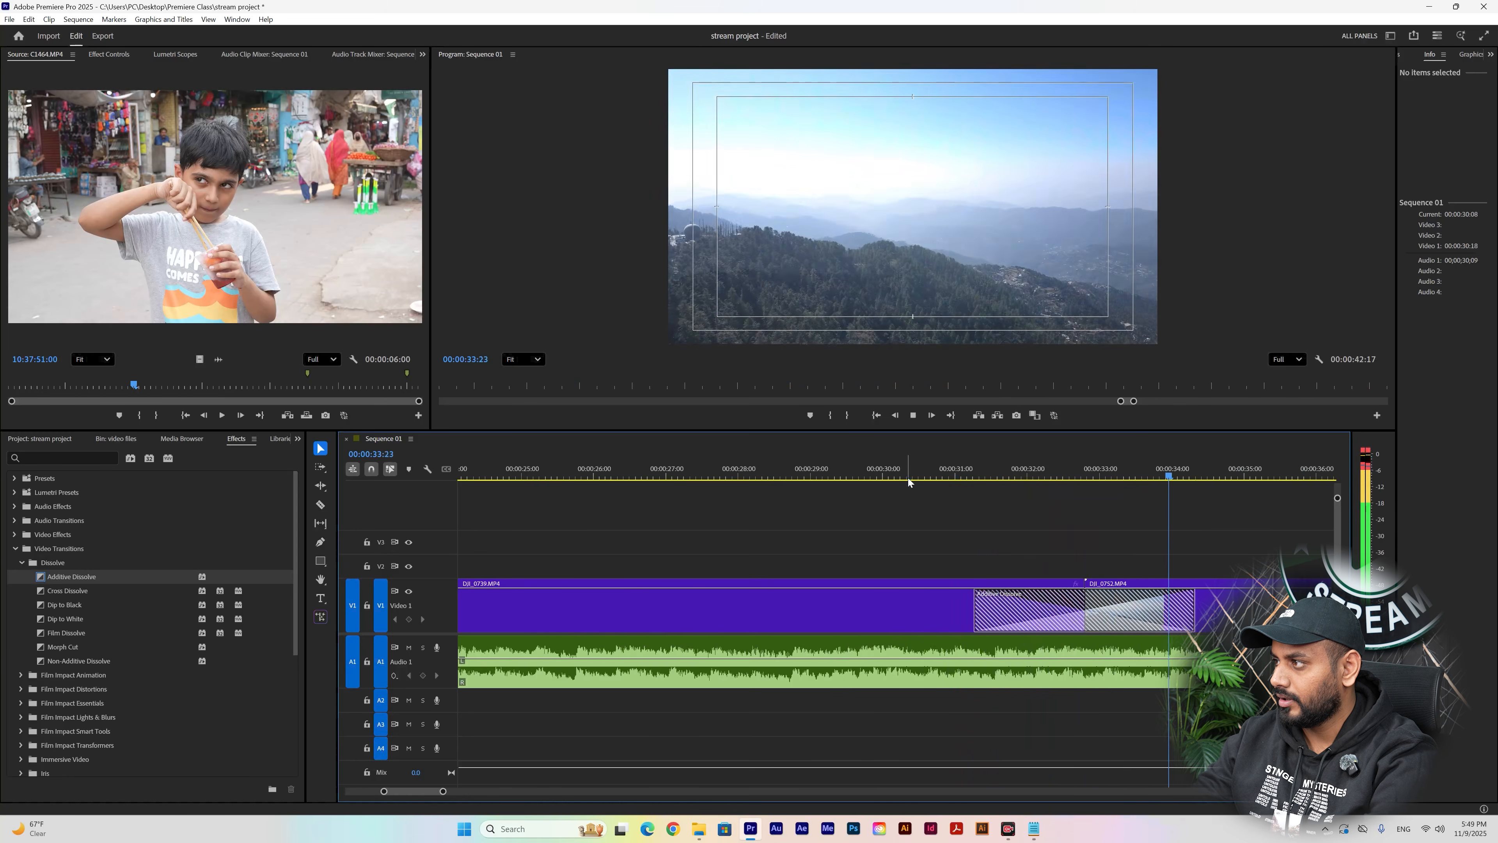
{"action": "key", "text": "space"}
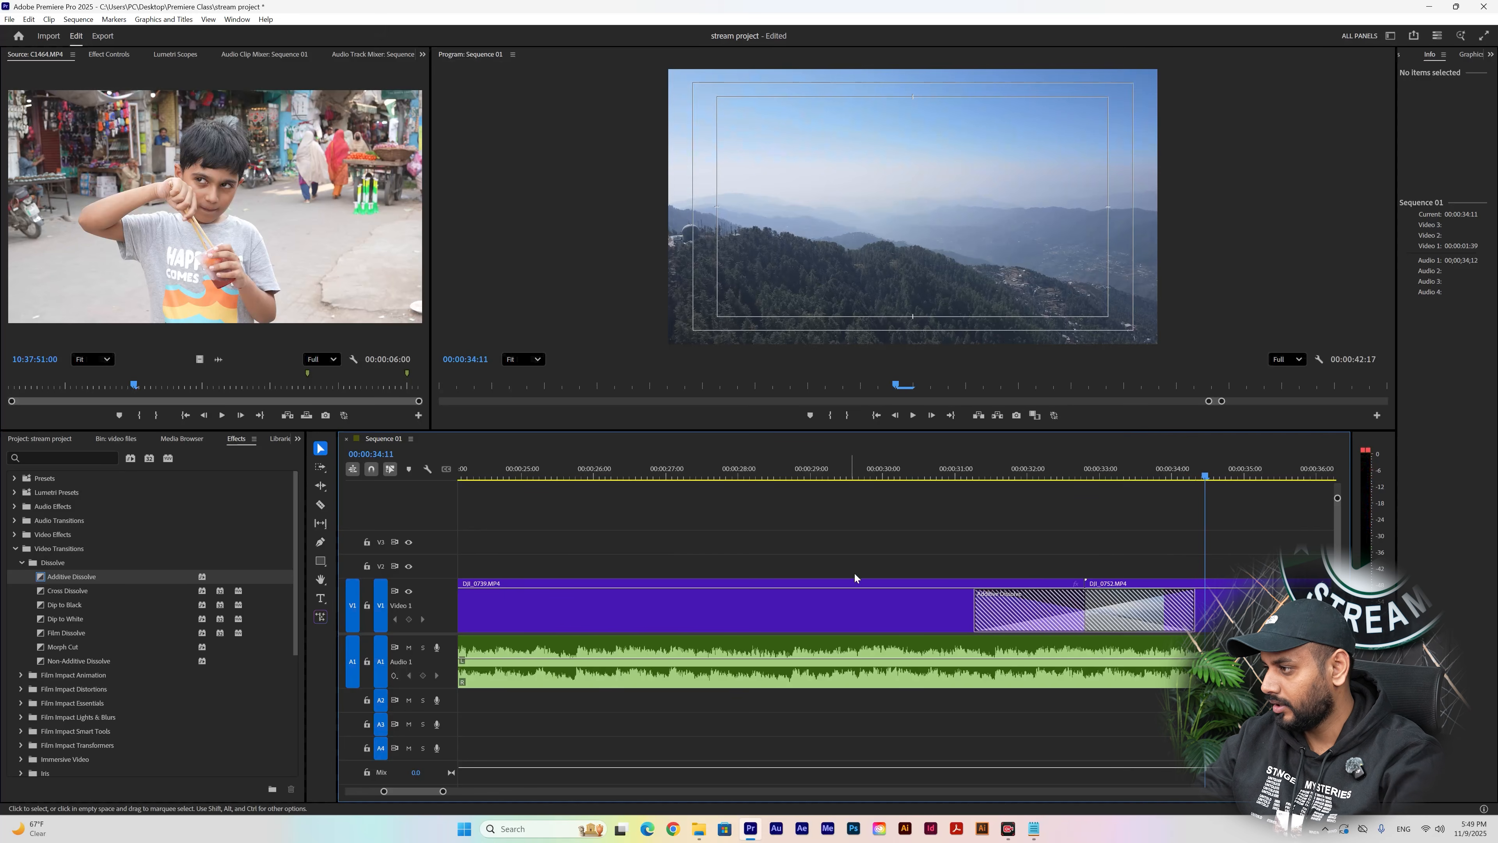
- Shorten the Additive Dissolve before DJI_0752.MP4 to about 1 second and play the sequence across it from 00:00:31:08
{"action": "left_click_drag", "start_coordinate": [980, 608], "coordinate": [1042, 608]}
{"action": "left_click", "coordinate": [981, 476]}
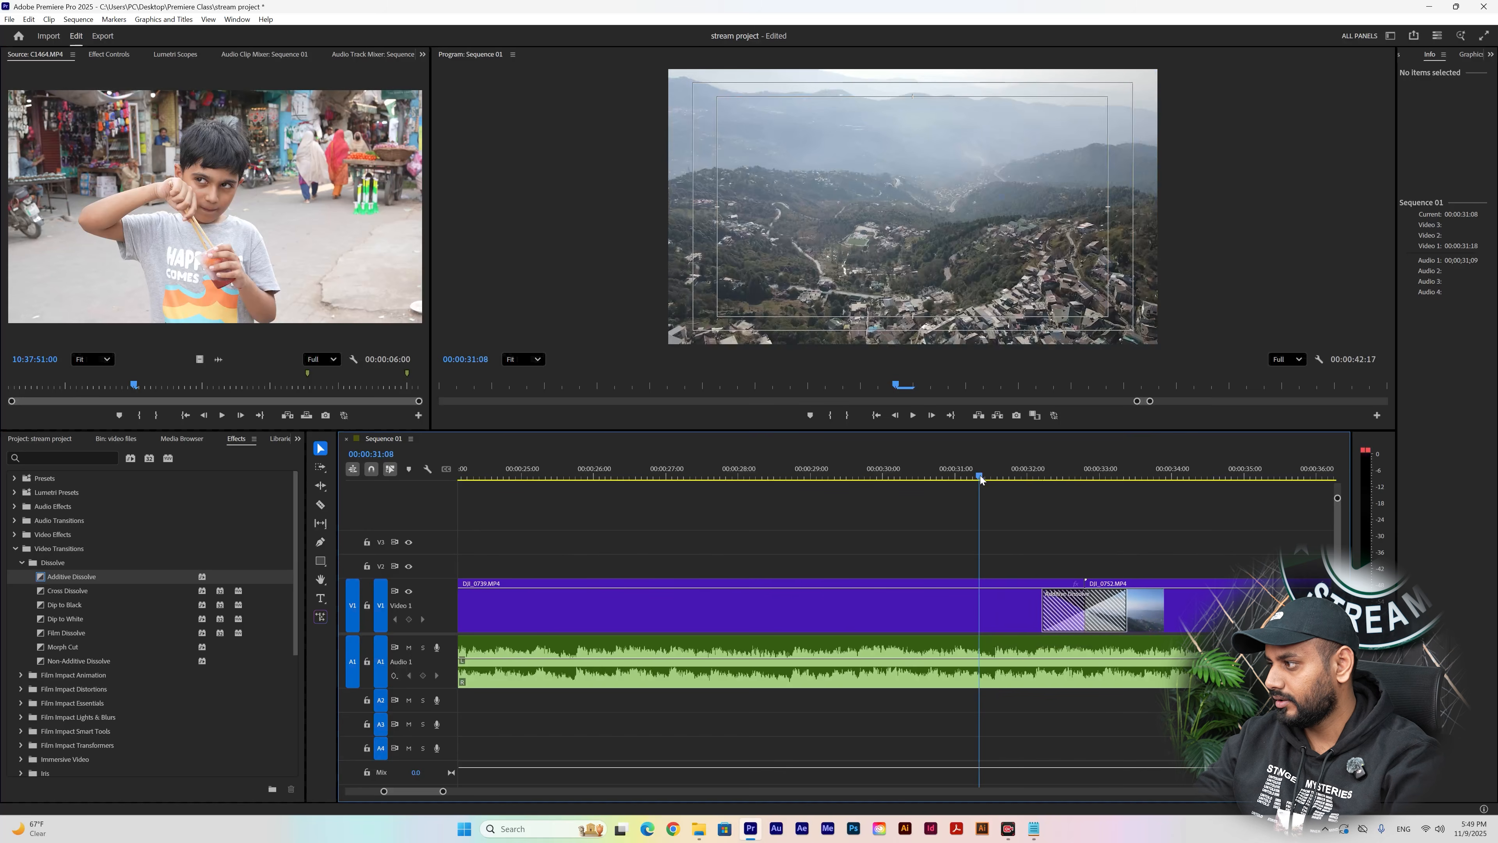
{"action": "key", "text": "space"}
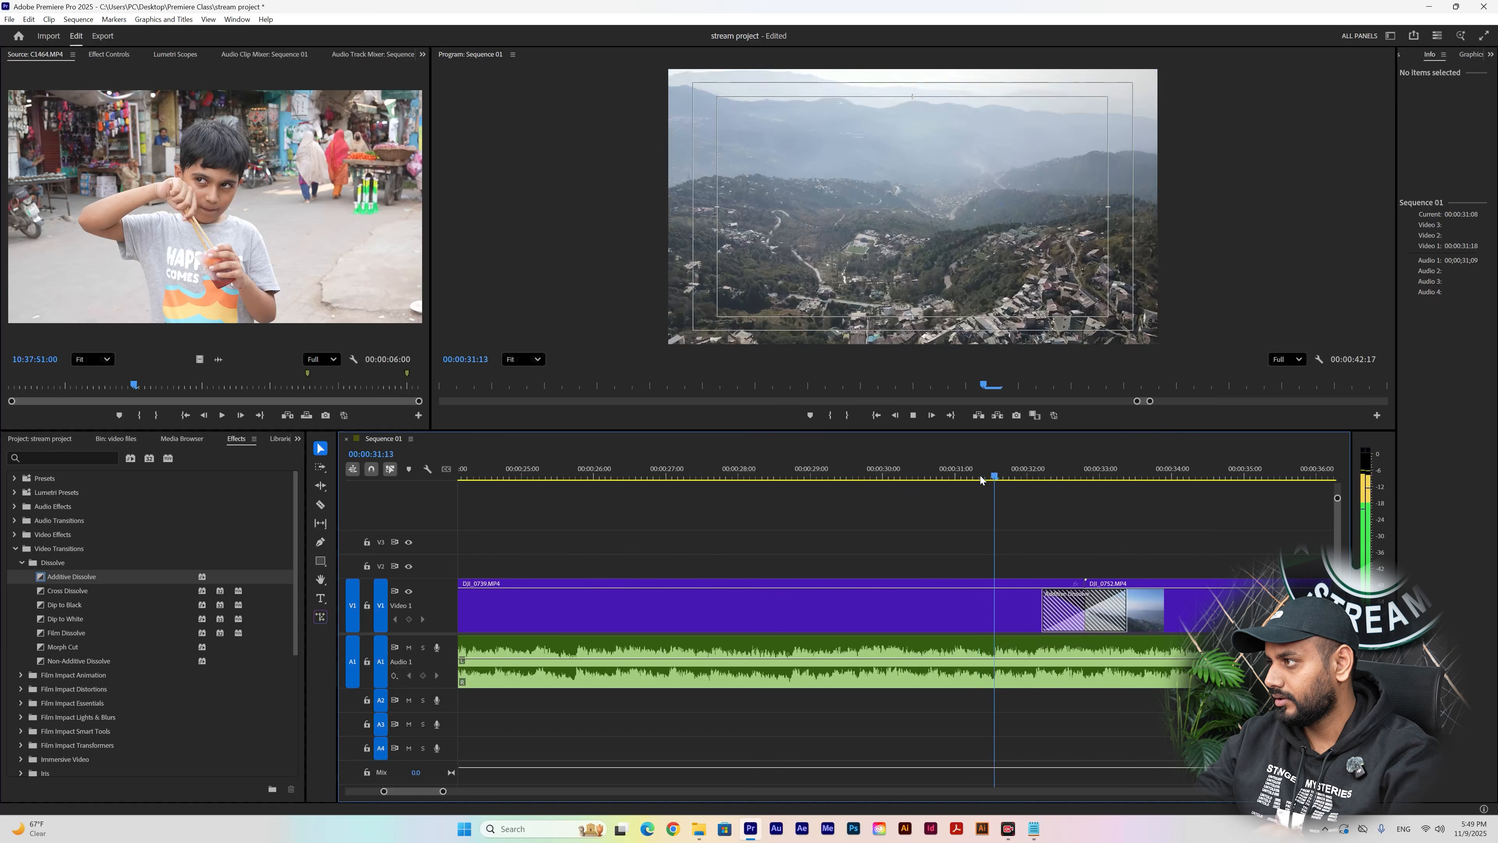
{"action": "key", "text": "space"}
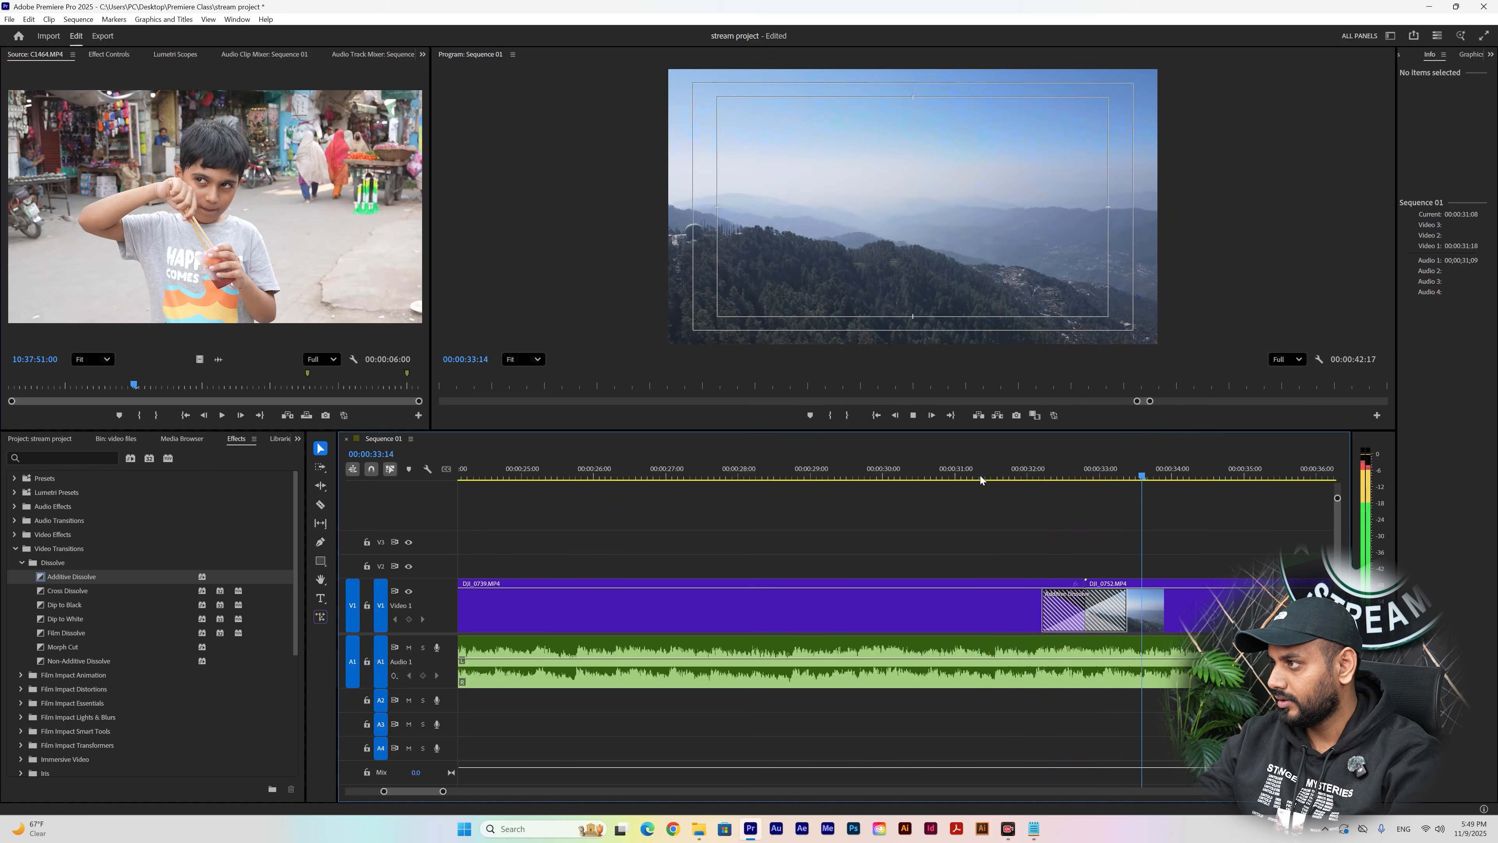
- Replace the Additive Dissolve before DJI_0752.MP4 with a Cross Dissolve, accepting repeated frames, and preview it from 00:00:31:17
{"action": "left_click", "coordinate": [1072, 597]}
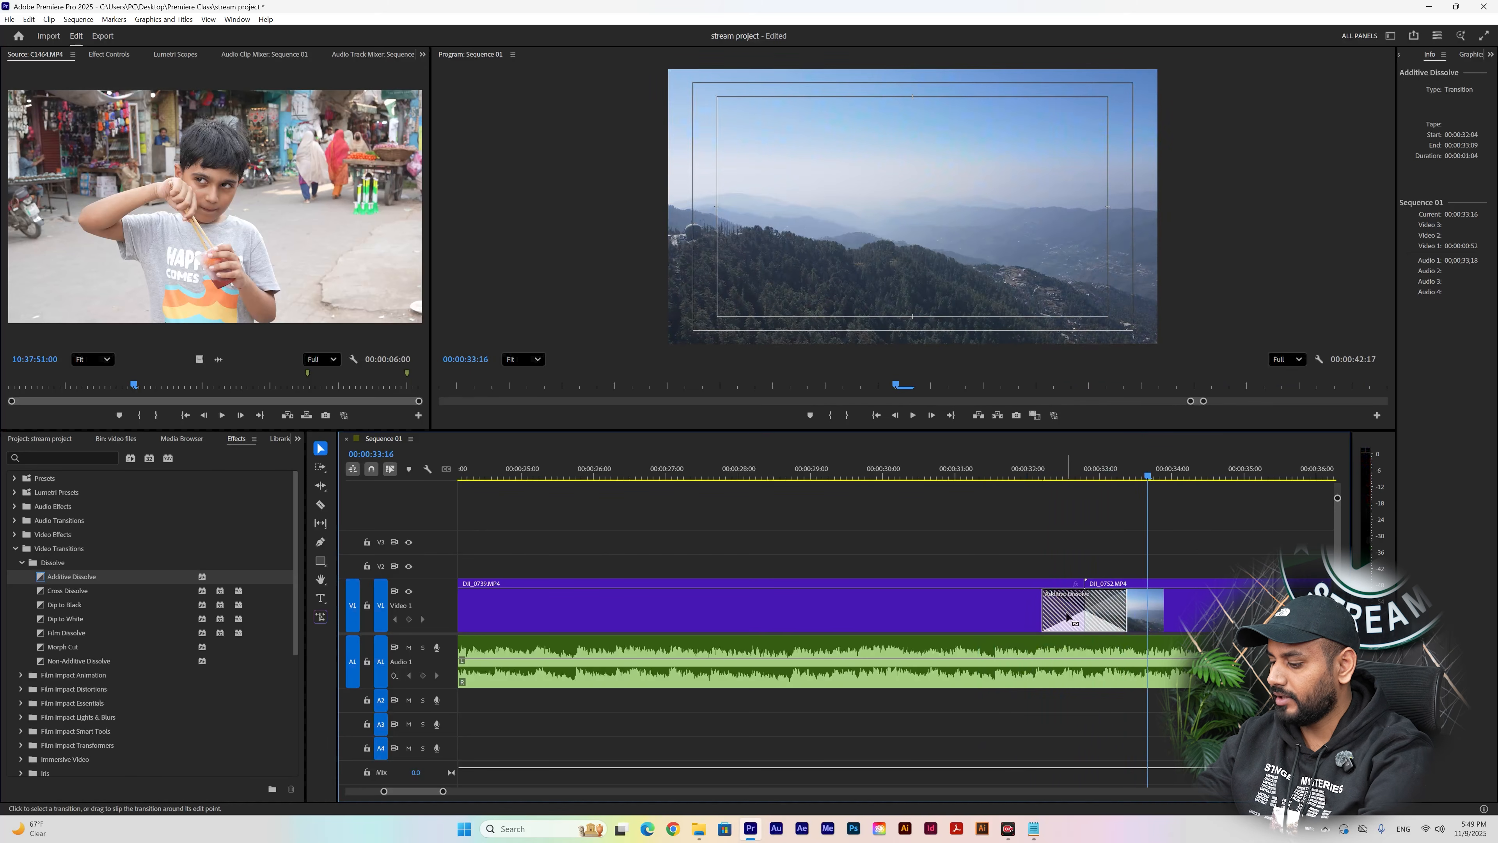
{"action": "key", "text": "Delete"}
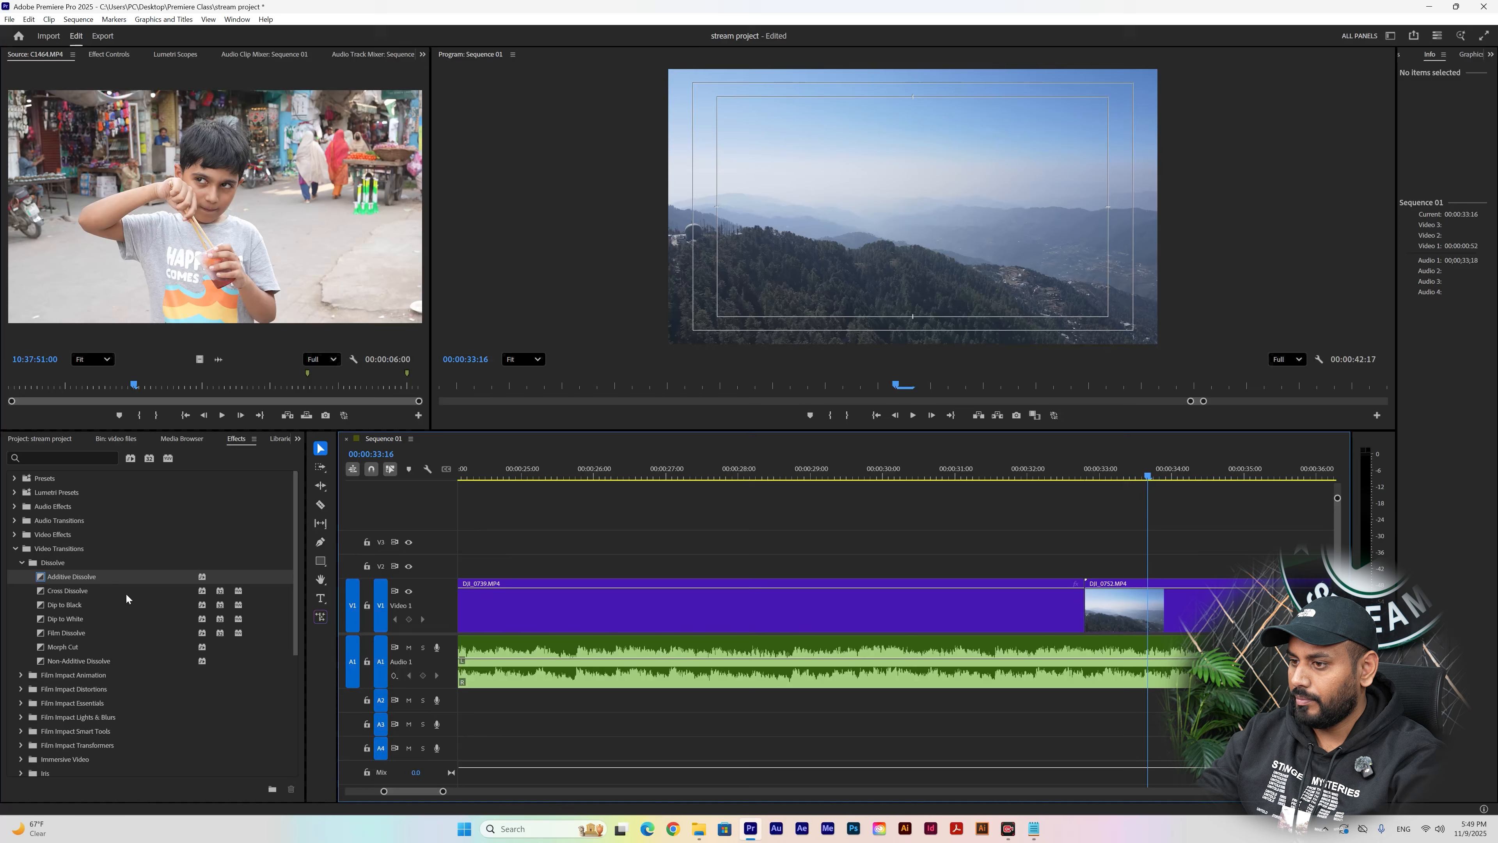
{"action": "left_click", "coordinate": [68, 595]}
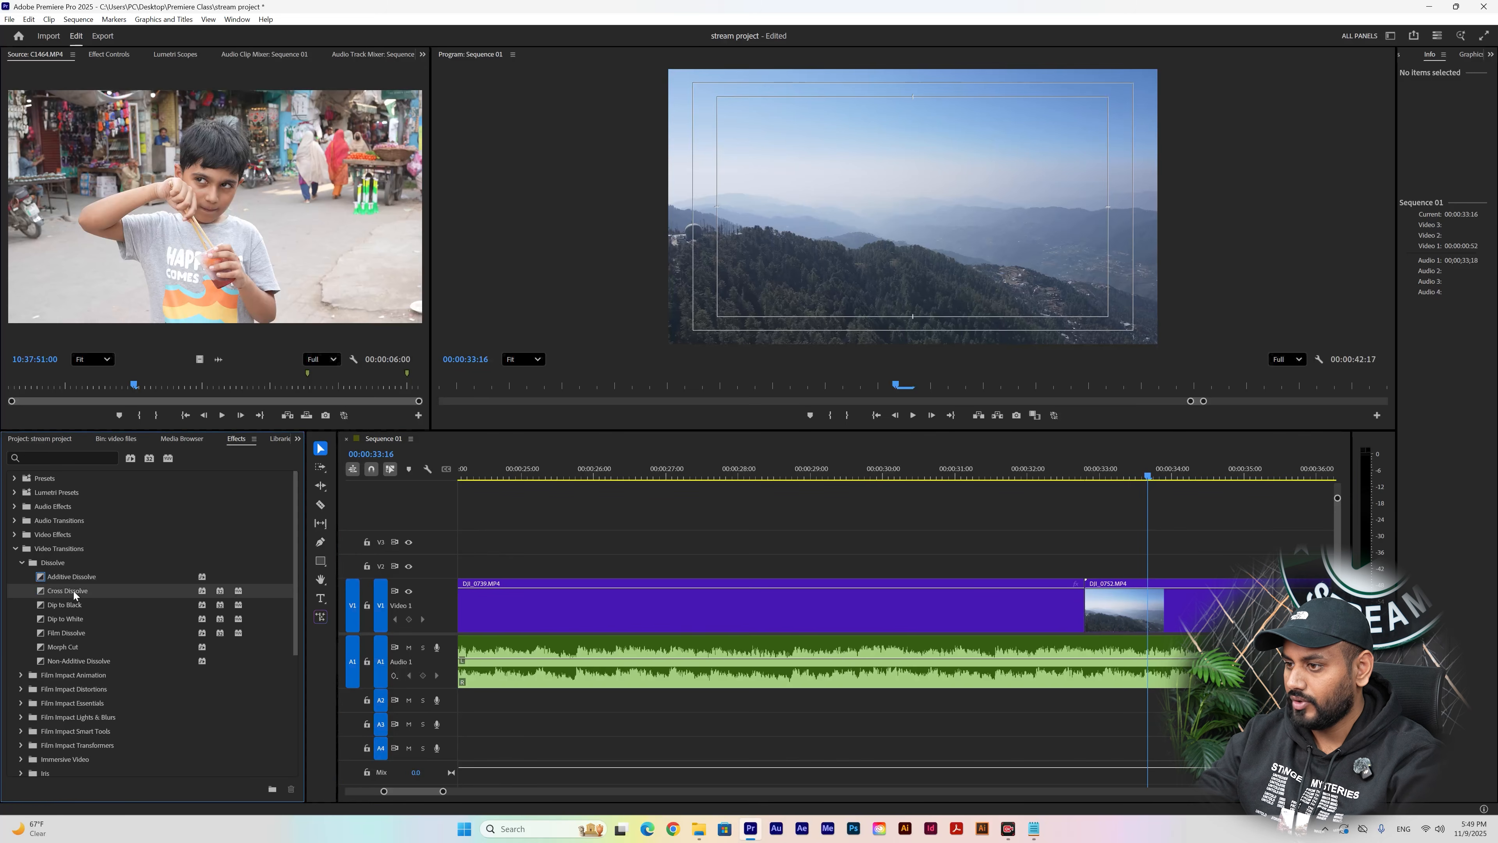
{"action": "left_click_drag", "start_coordinate": [562, 414], "coordinate": [1092, 618]}
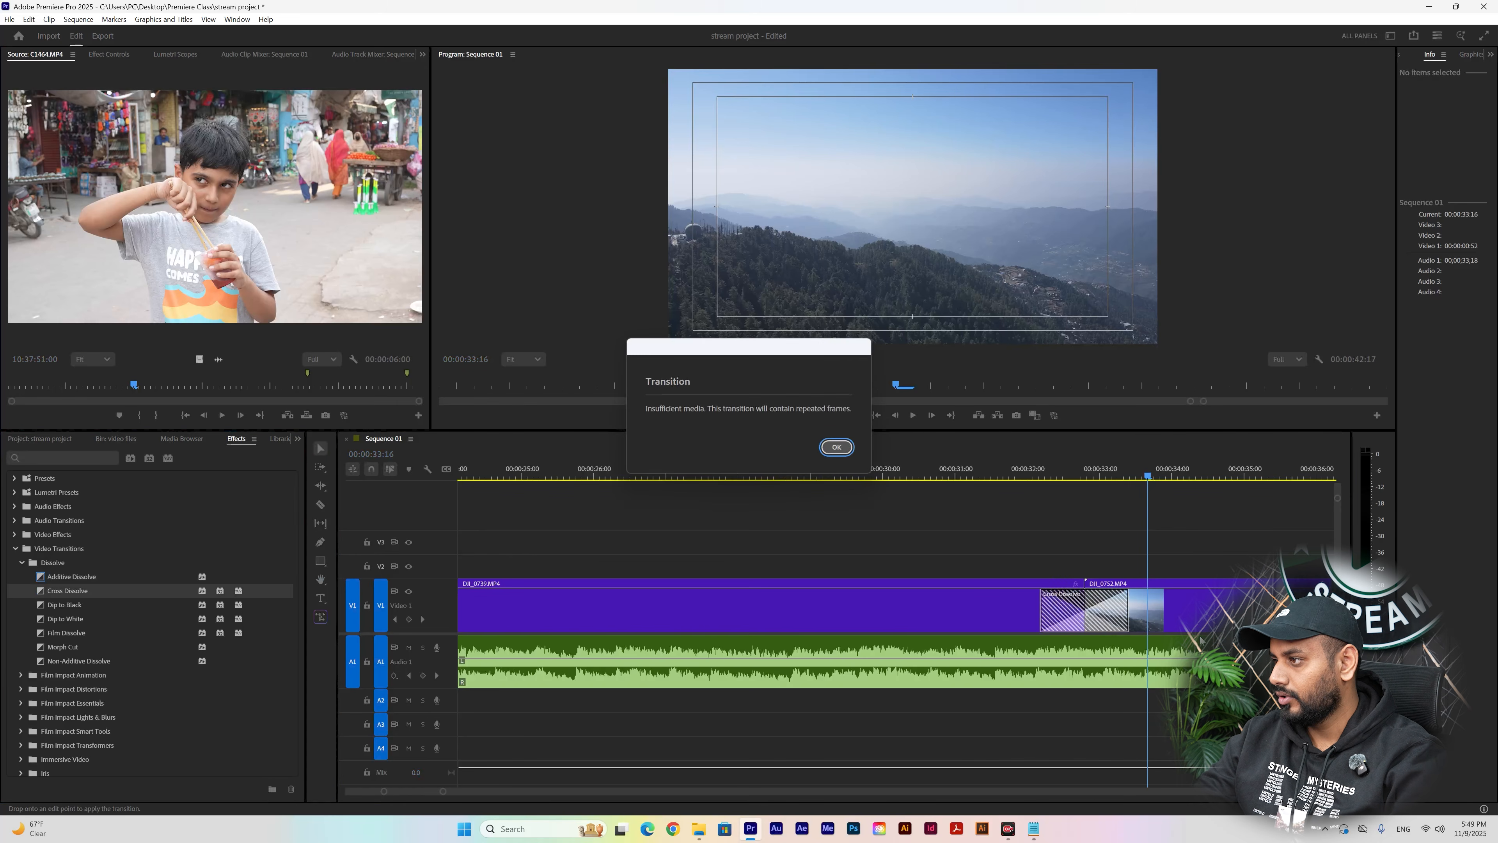
{"action": "left_click", "coordinate": [835, 449]}
{"action": "left_click", "coordinate": [1007, 477]}
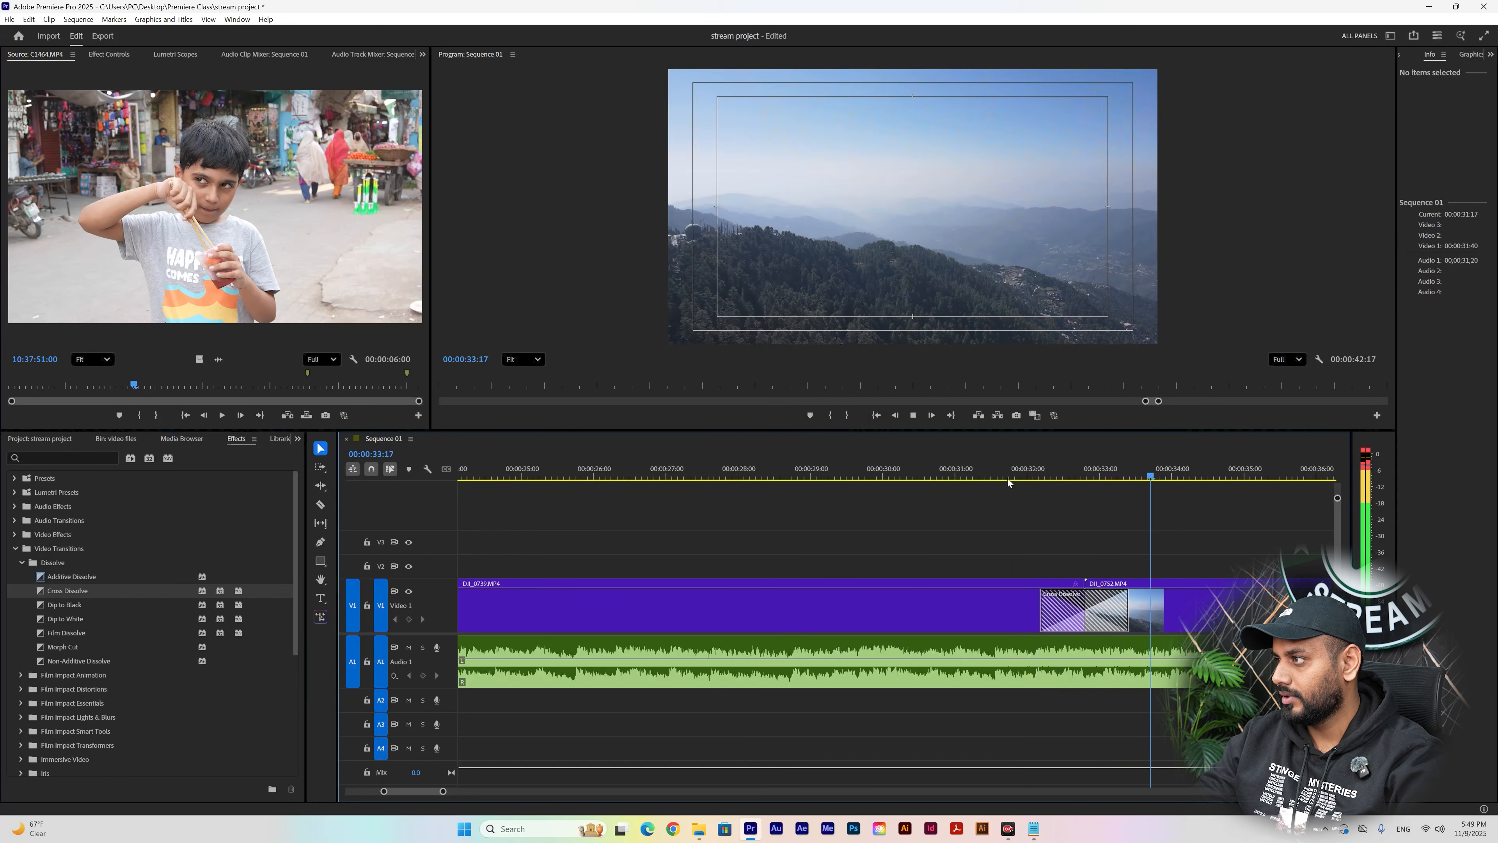
{"action": "key", "text": "space"}
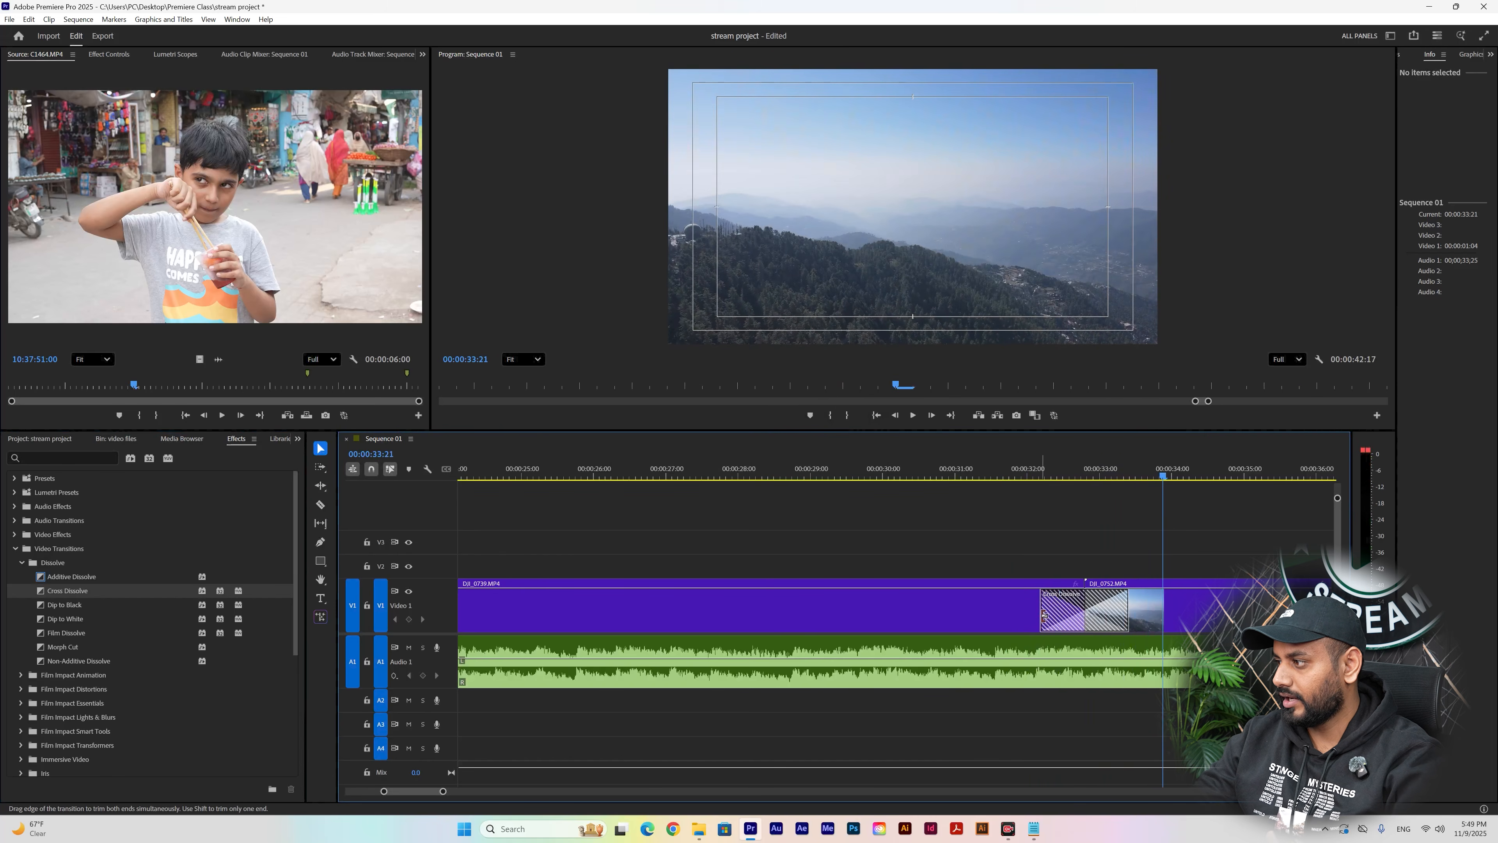
- Lengthen the Cross Dissolve before DJI_0752.MP4 to about 9 seconds and play the sequence across it from 00:00:24:22
{"action": "left_click_drag", "start_coordinate": [1041, 614], "coordinate": [761, 625]}
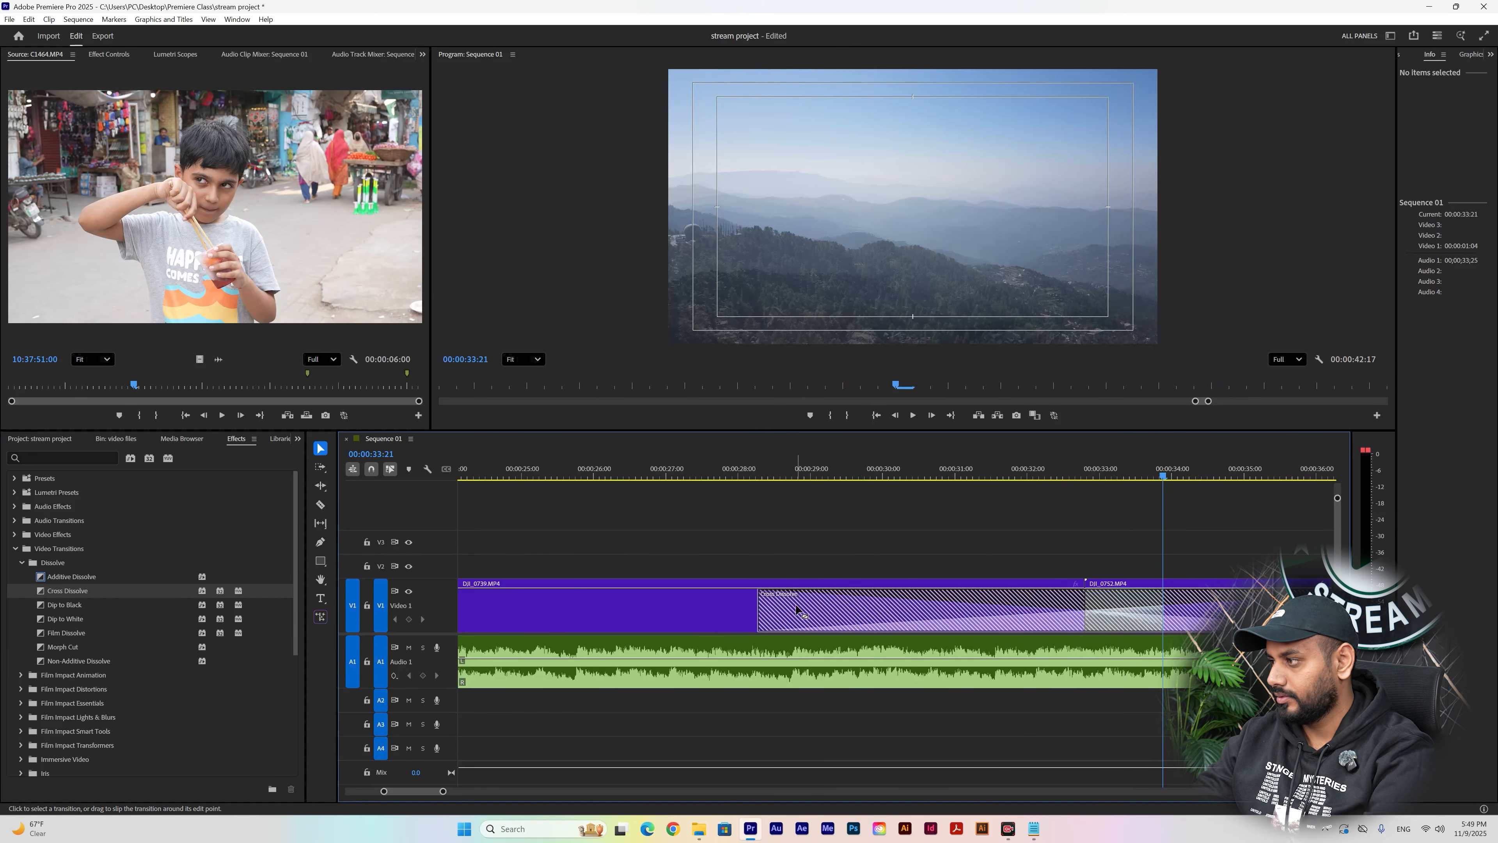
{"action": "key", "text": "minus"}
{"action": "key", "text": "minus"}
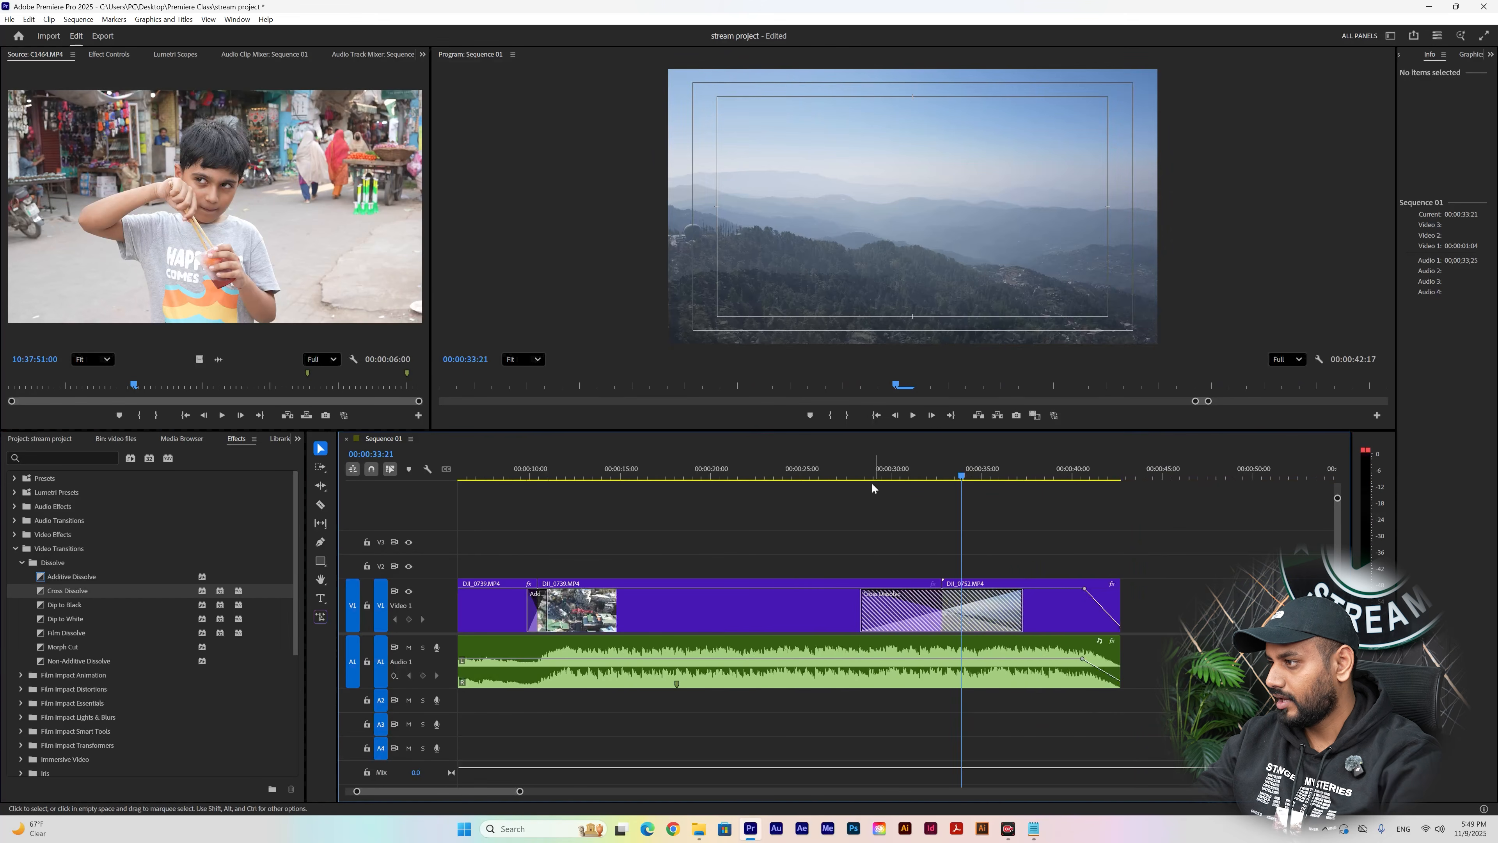
{"action": "left_click", "coordinate": [805, 466]}
{"action": "key", "text": "space"}
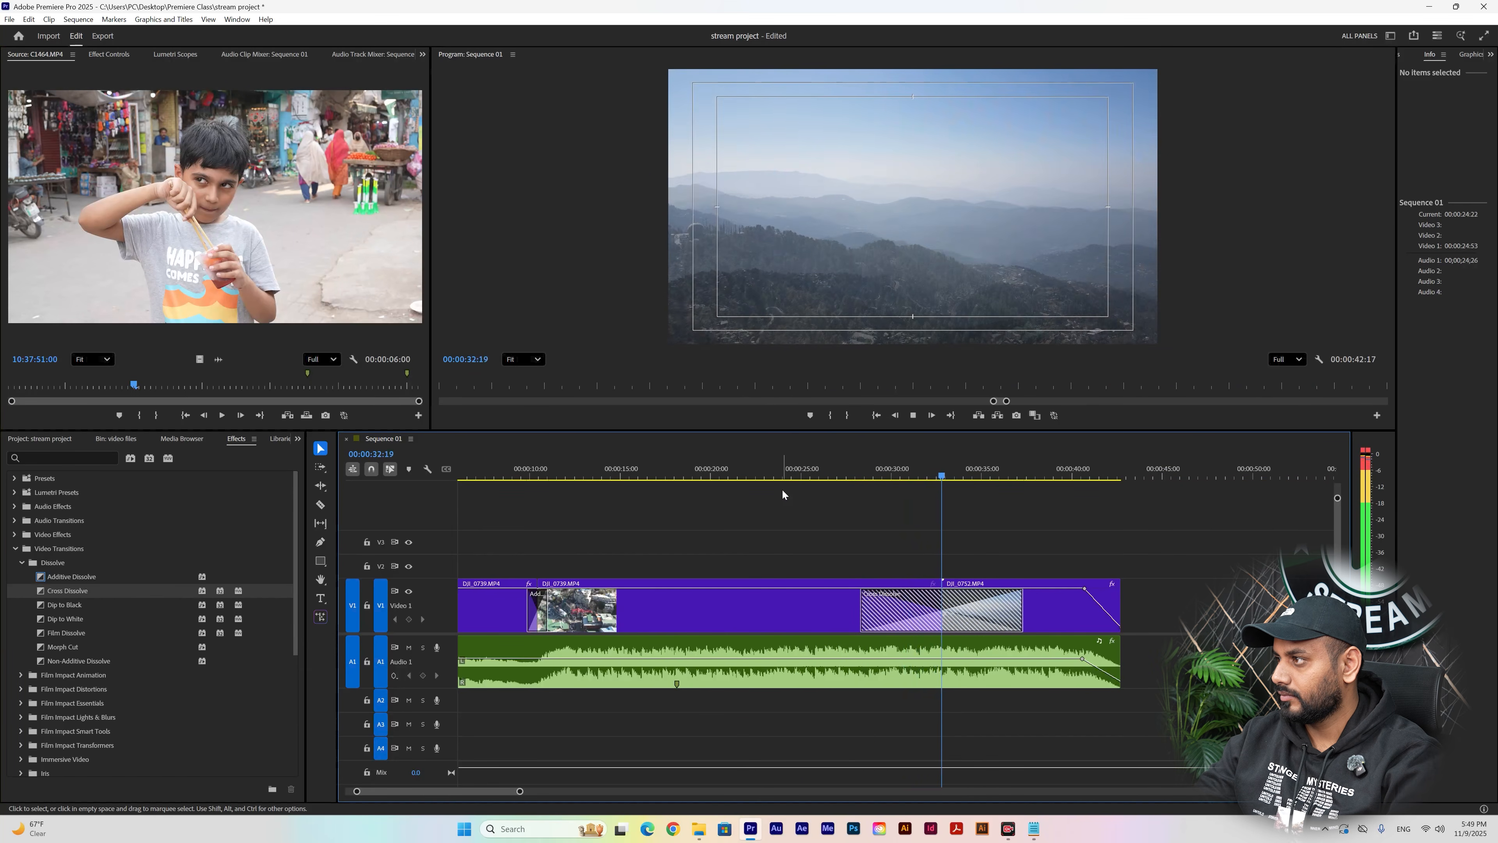
{"action": "key", "text": "space"}
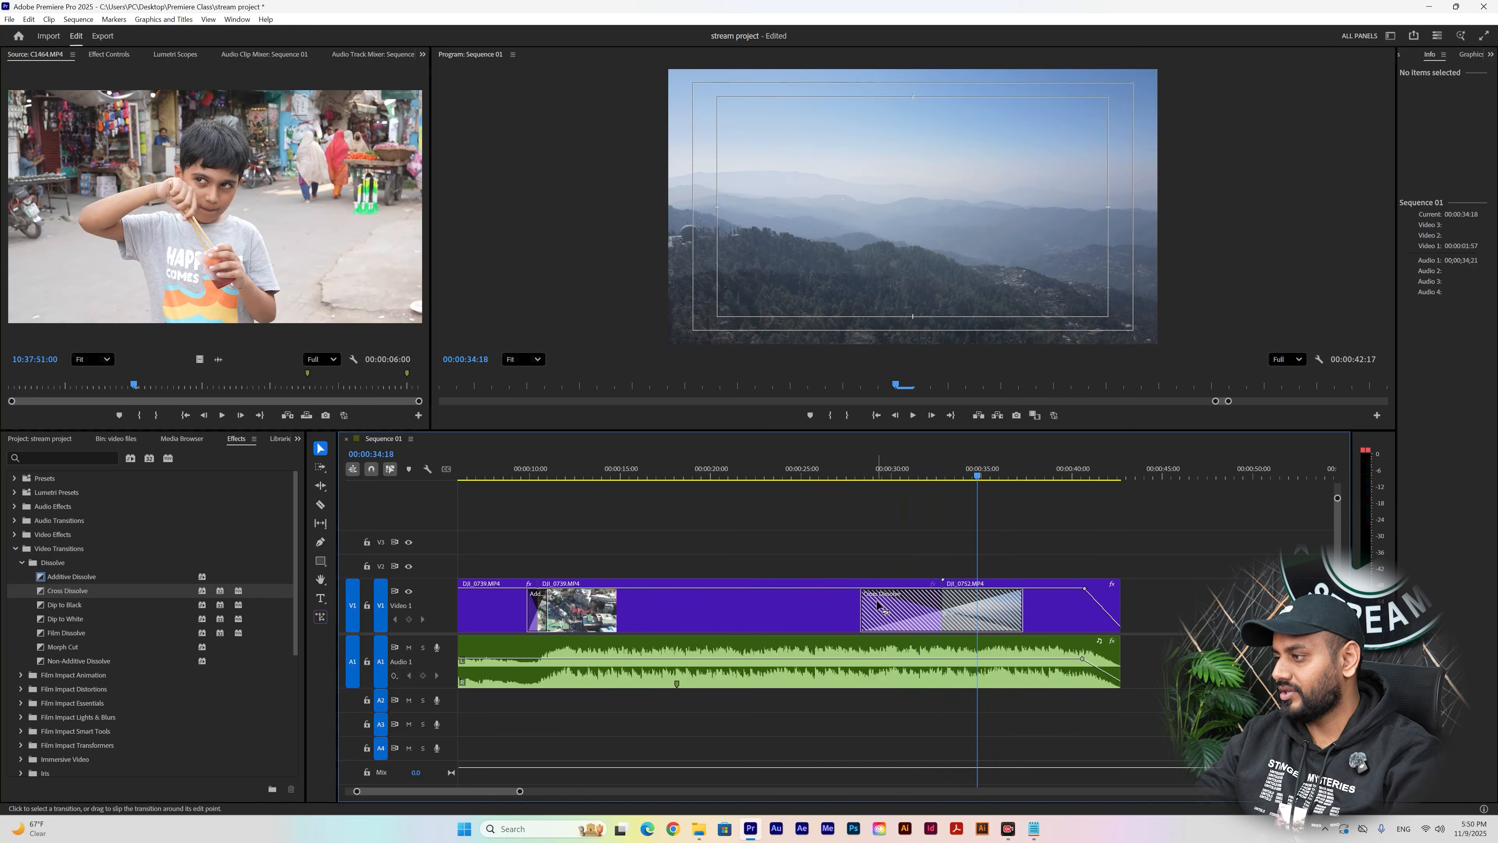
- Shorten the Cross Dissolve before DJI_0752.MP4 to about 2.5 seconds, and delete the transition from the cut
{"action": "left_click_drag", "start_coordinate": [865, 604], "coordinate": [920, 605]}
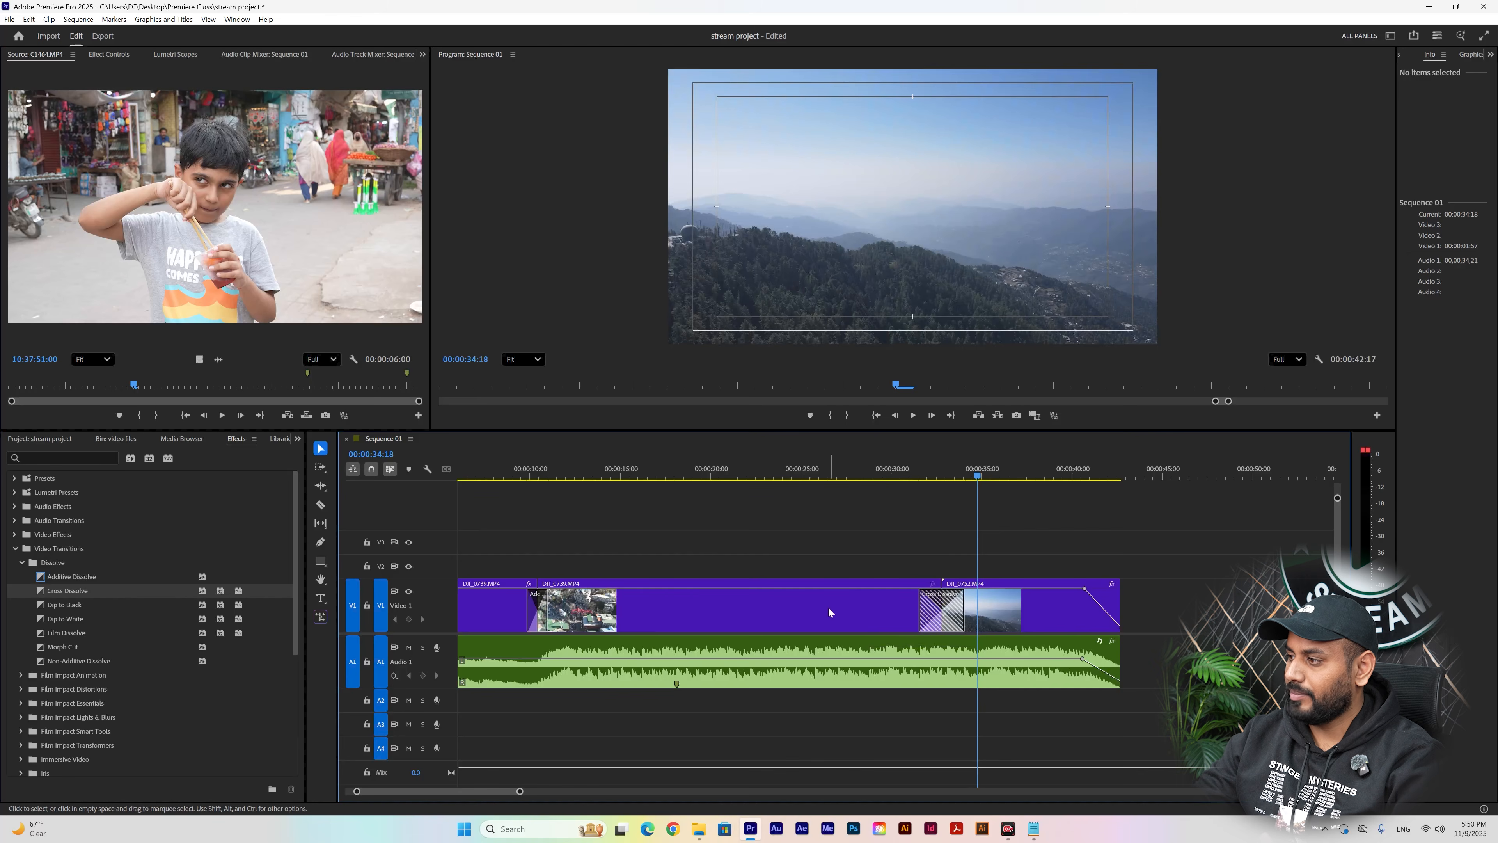
{"action": "left_click_drag", "start_coordinate": [957, 475], "coordinate": [907, 475]}
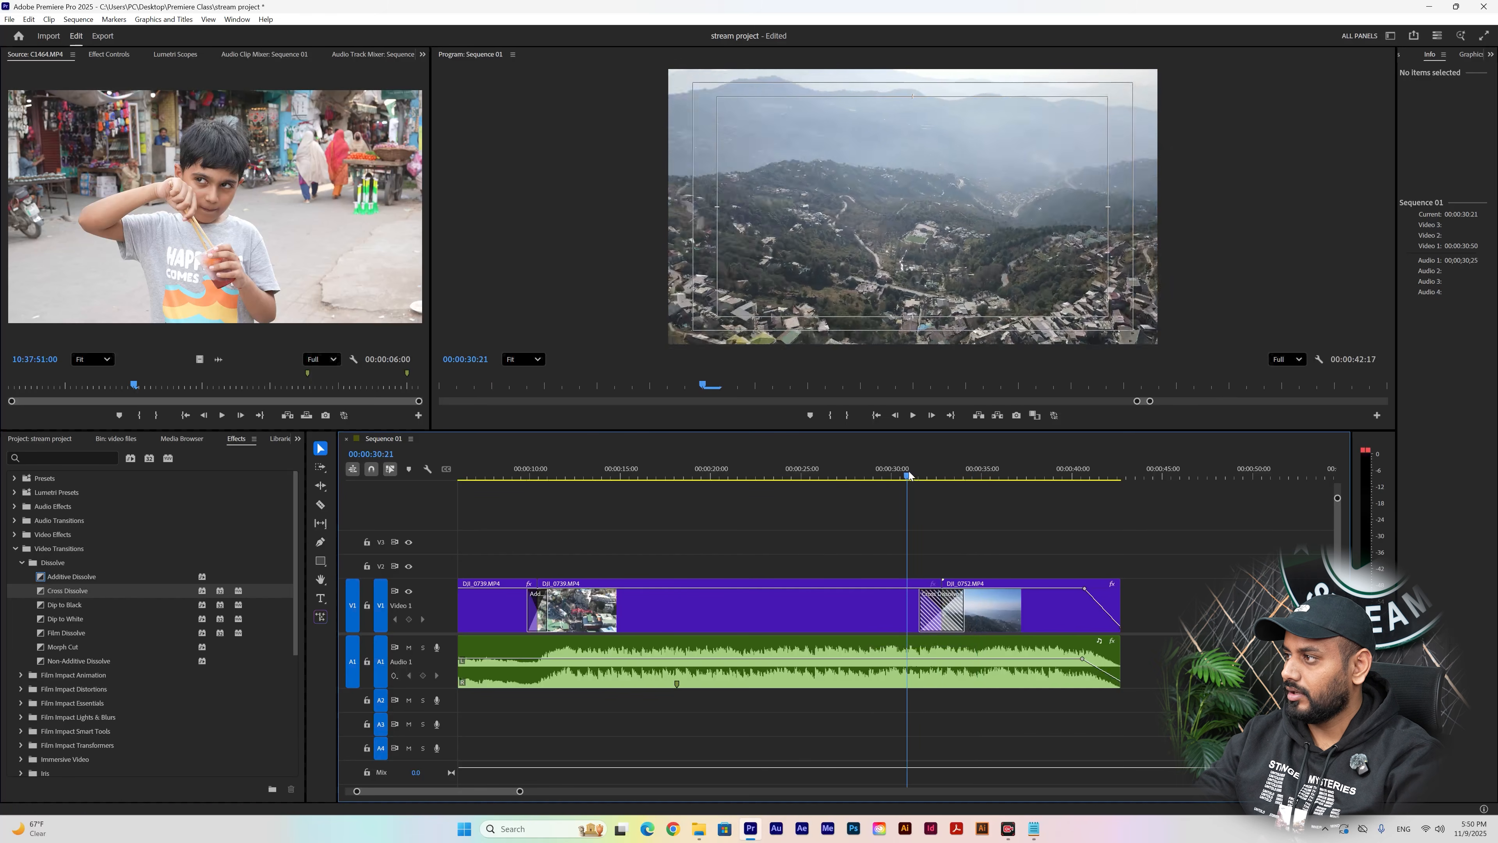
{"action": "left_click", "coordinate": [936, 611]}
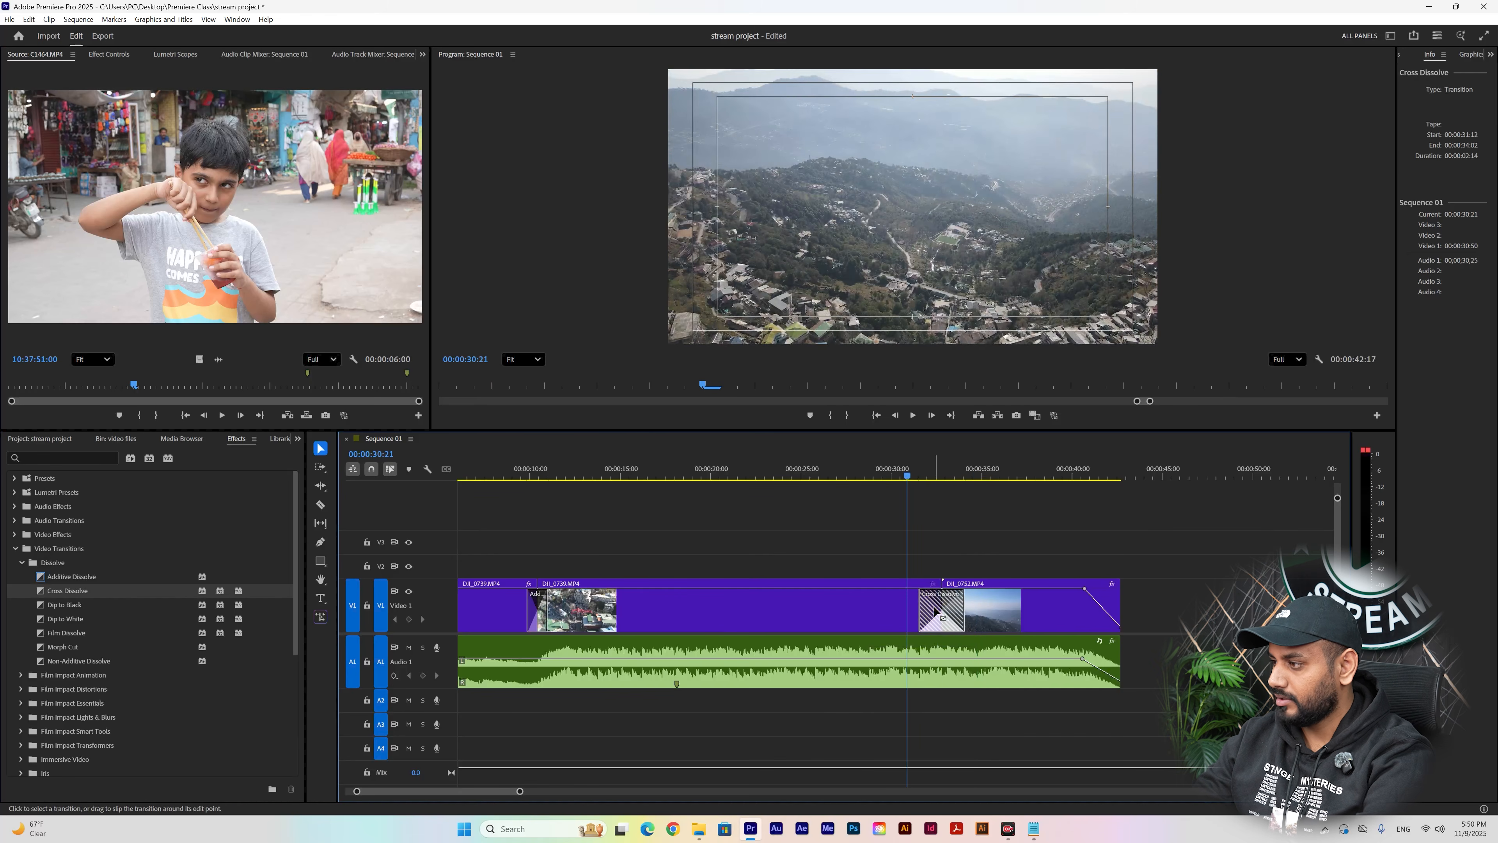
{"action": "key", "text": "Delete"}
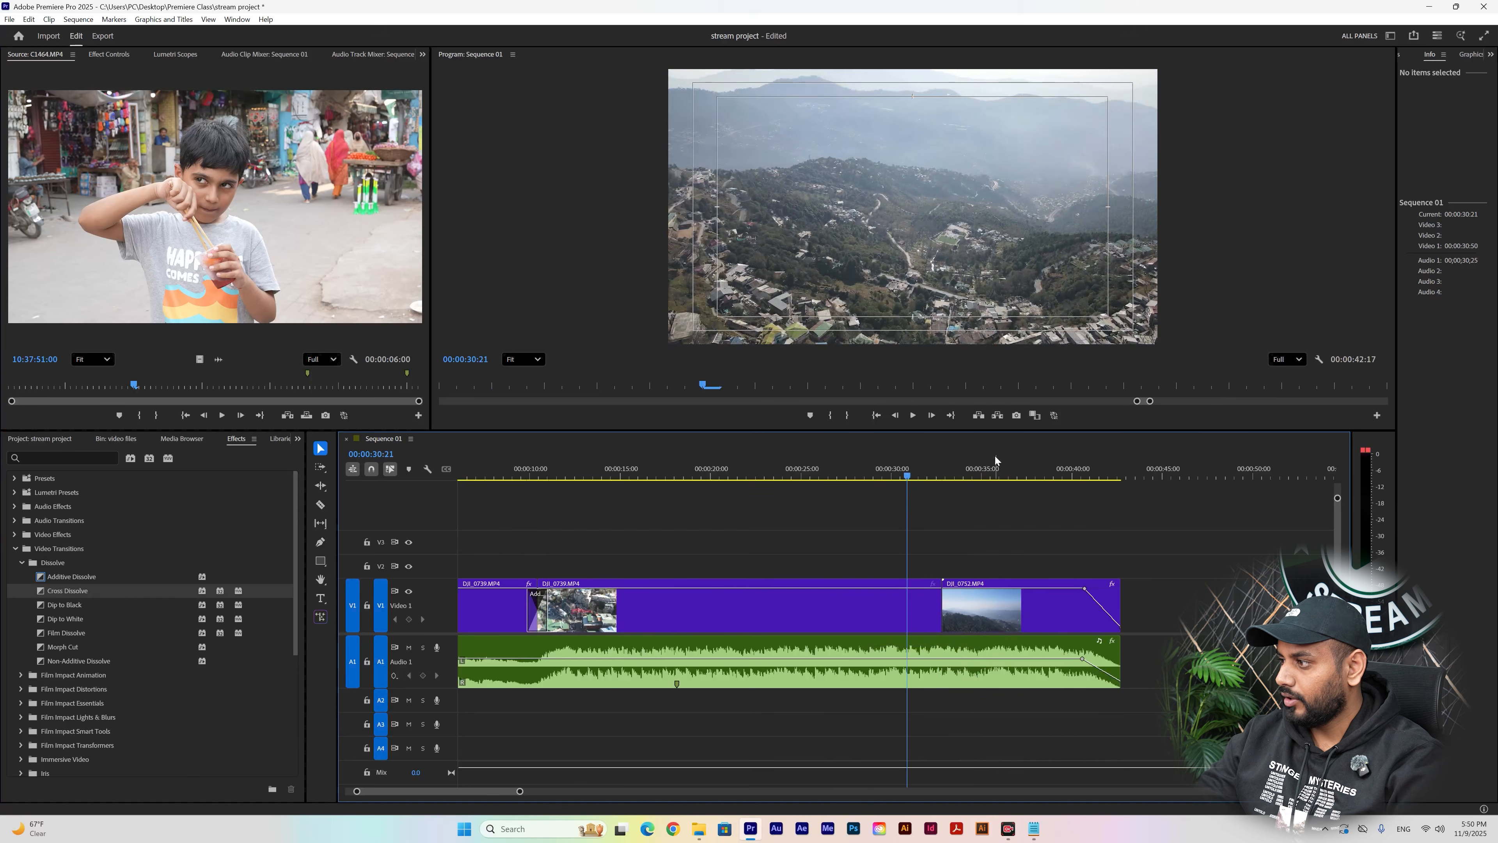
- Fade out the end of the second DJI_0739.MP4 and fade in DJI_0752.MP4 with Pen tool opacity keyframes, and preview from 00:00:30:01
{"action": "left_click", "coordinate": [320, 542]}
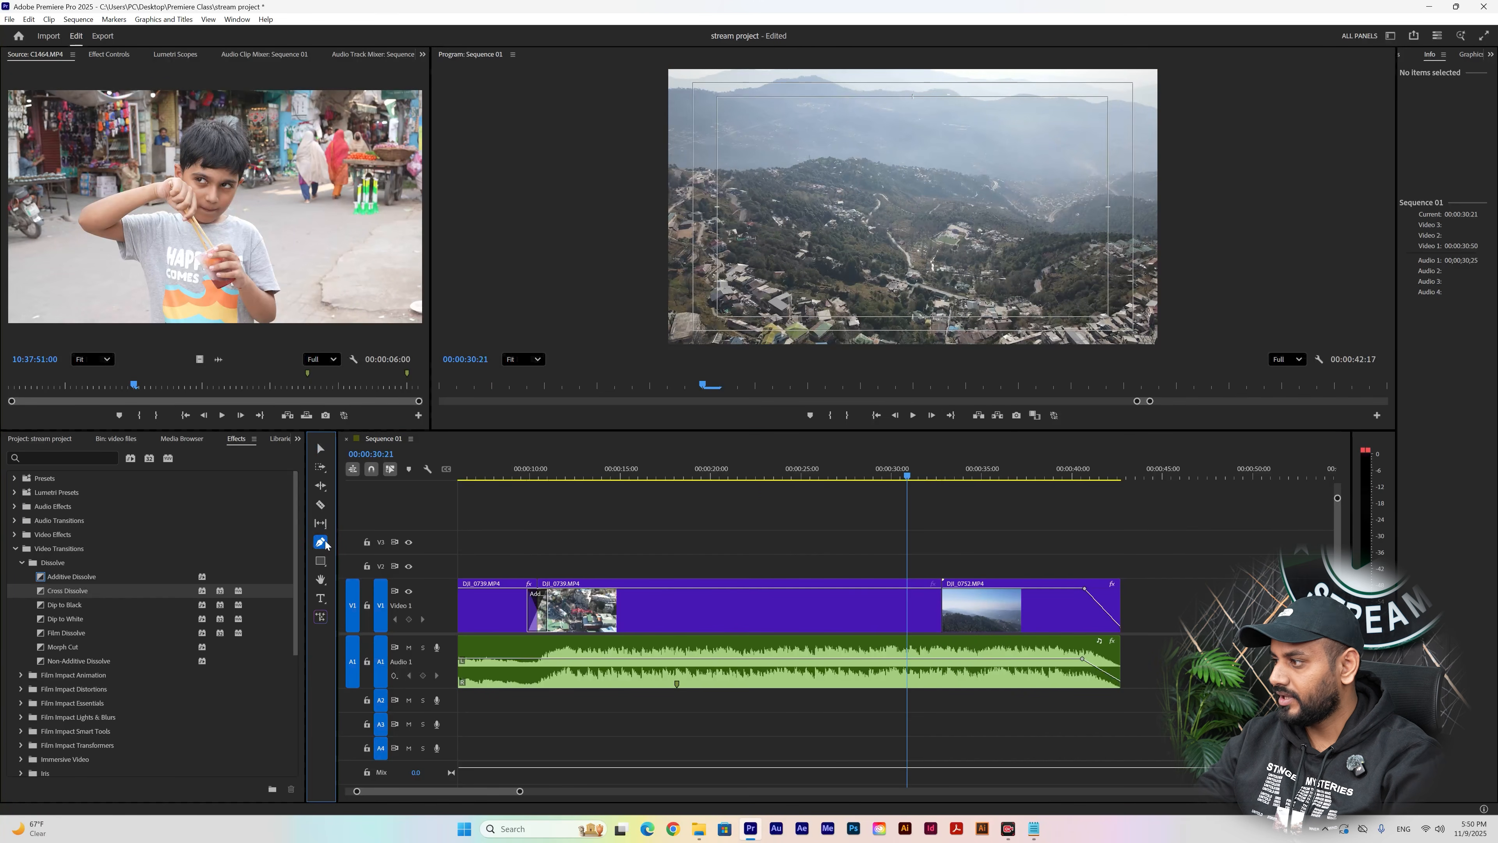
{"action": "left_click", "coordinate": [932, 589]}
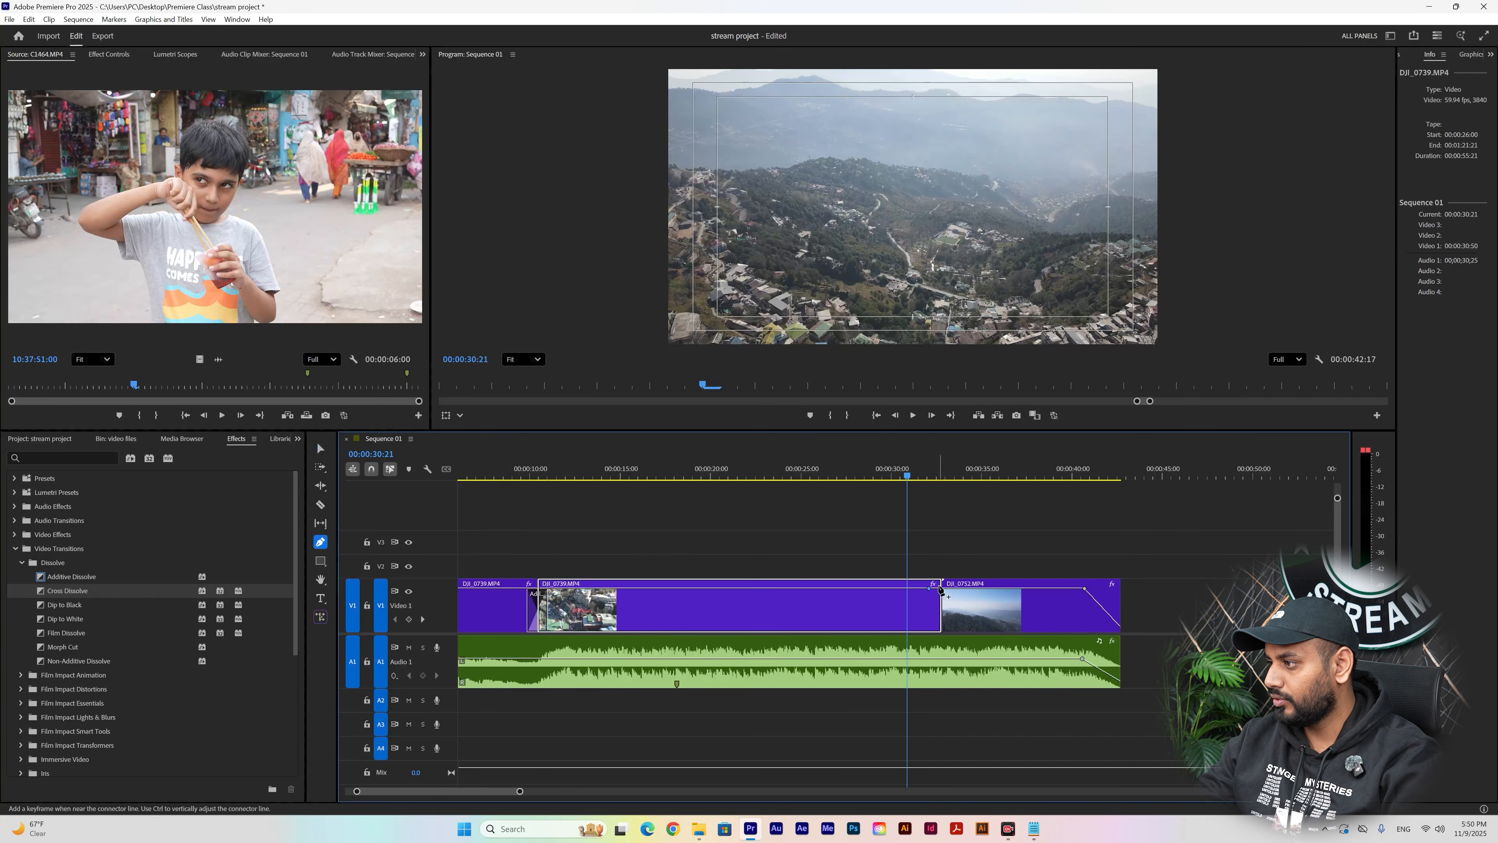
{"action": "left_click_drag", "start_coordinate": [940, 589], "coordinate": [941, 630]}
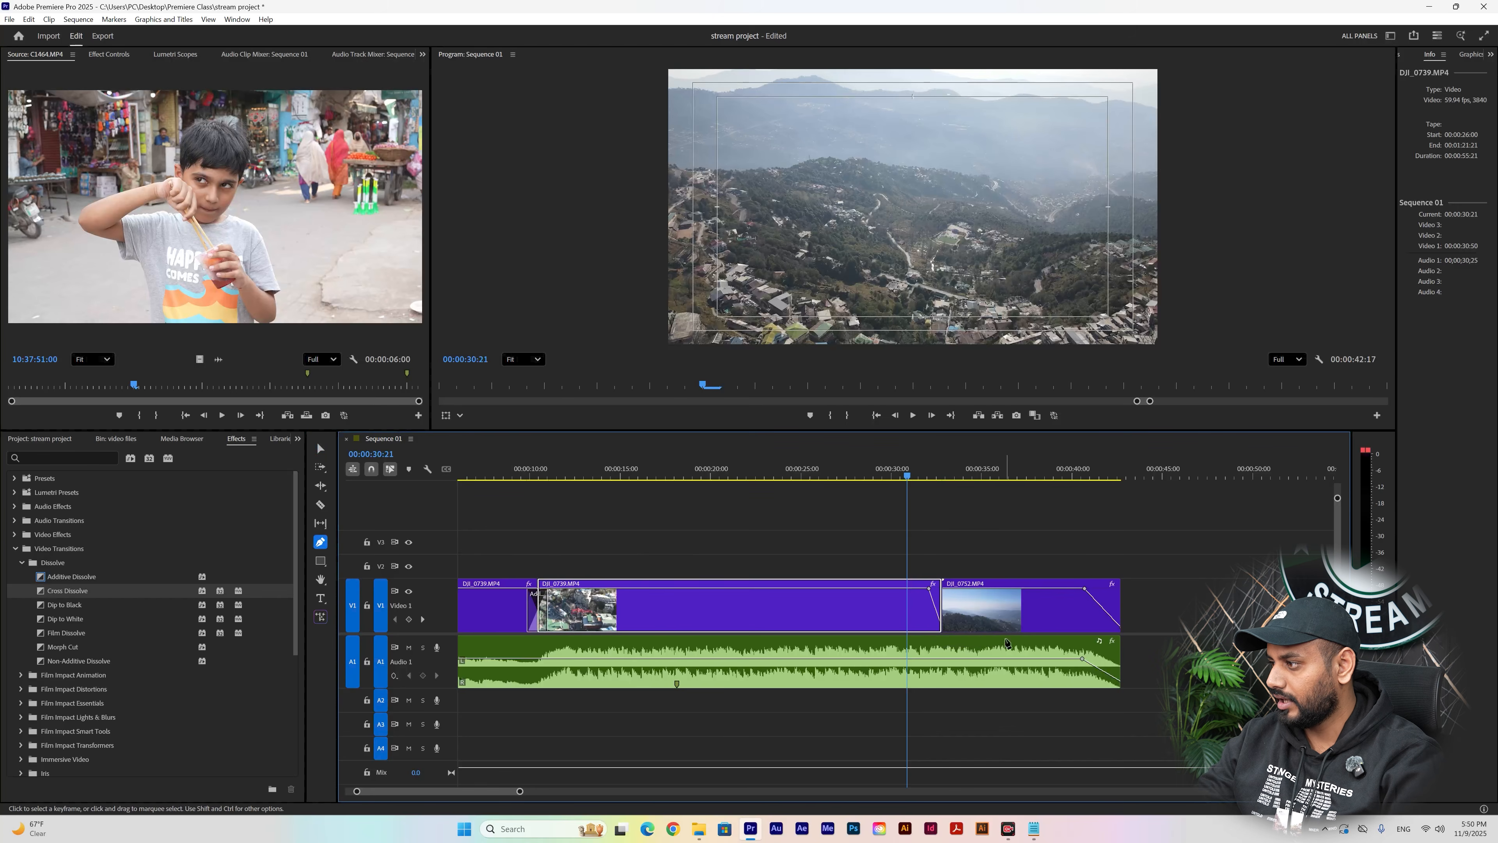
{"action": "left_click", "coordinate": [958, 596]}
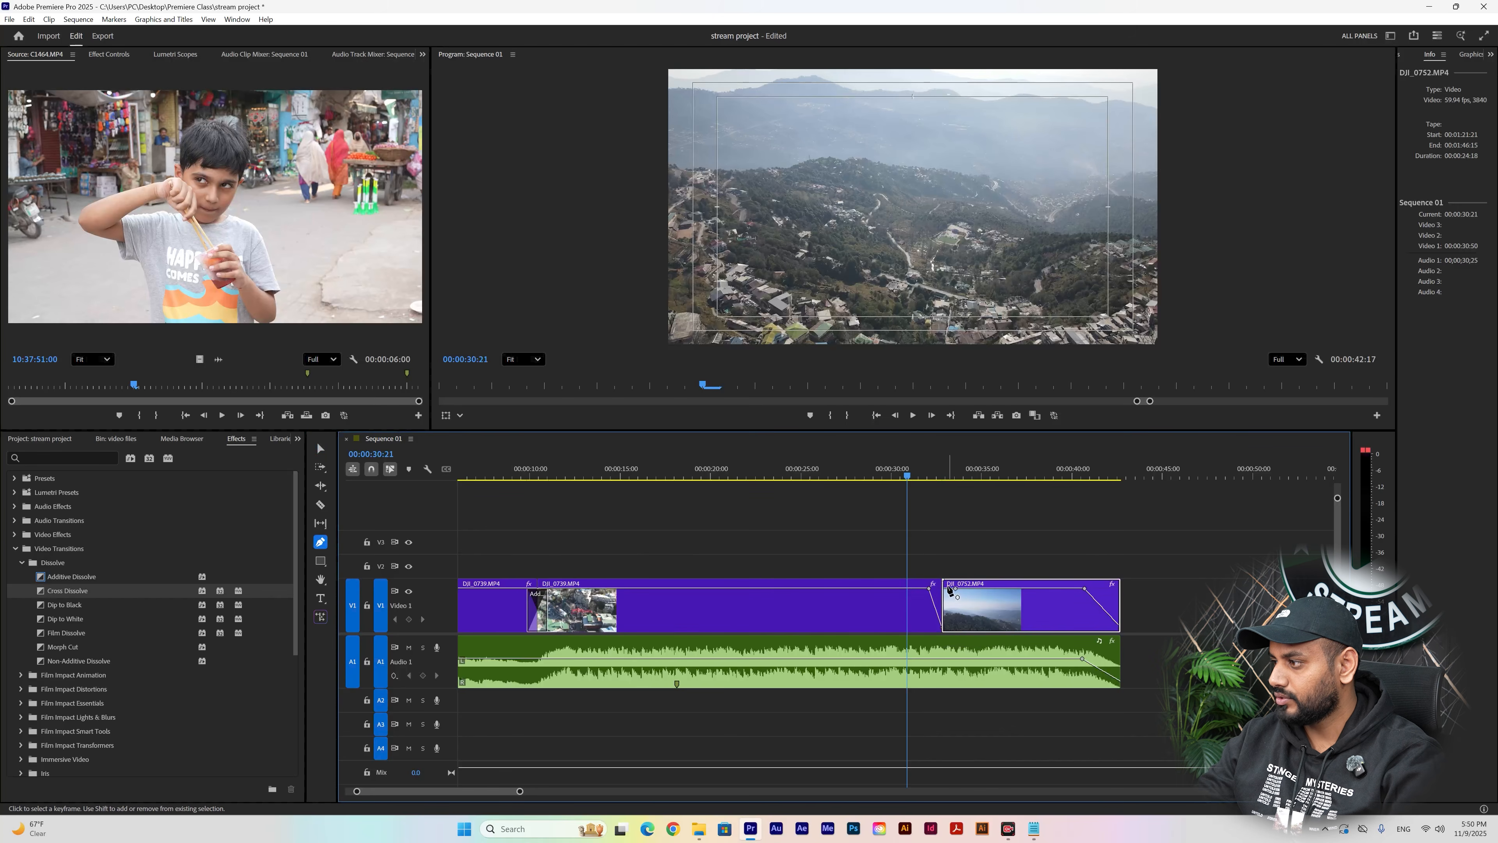
{"action": "left_click_drag", "start_coordinate": [911, 477], "coordinate": [894, 479]}
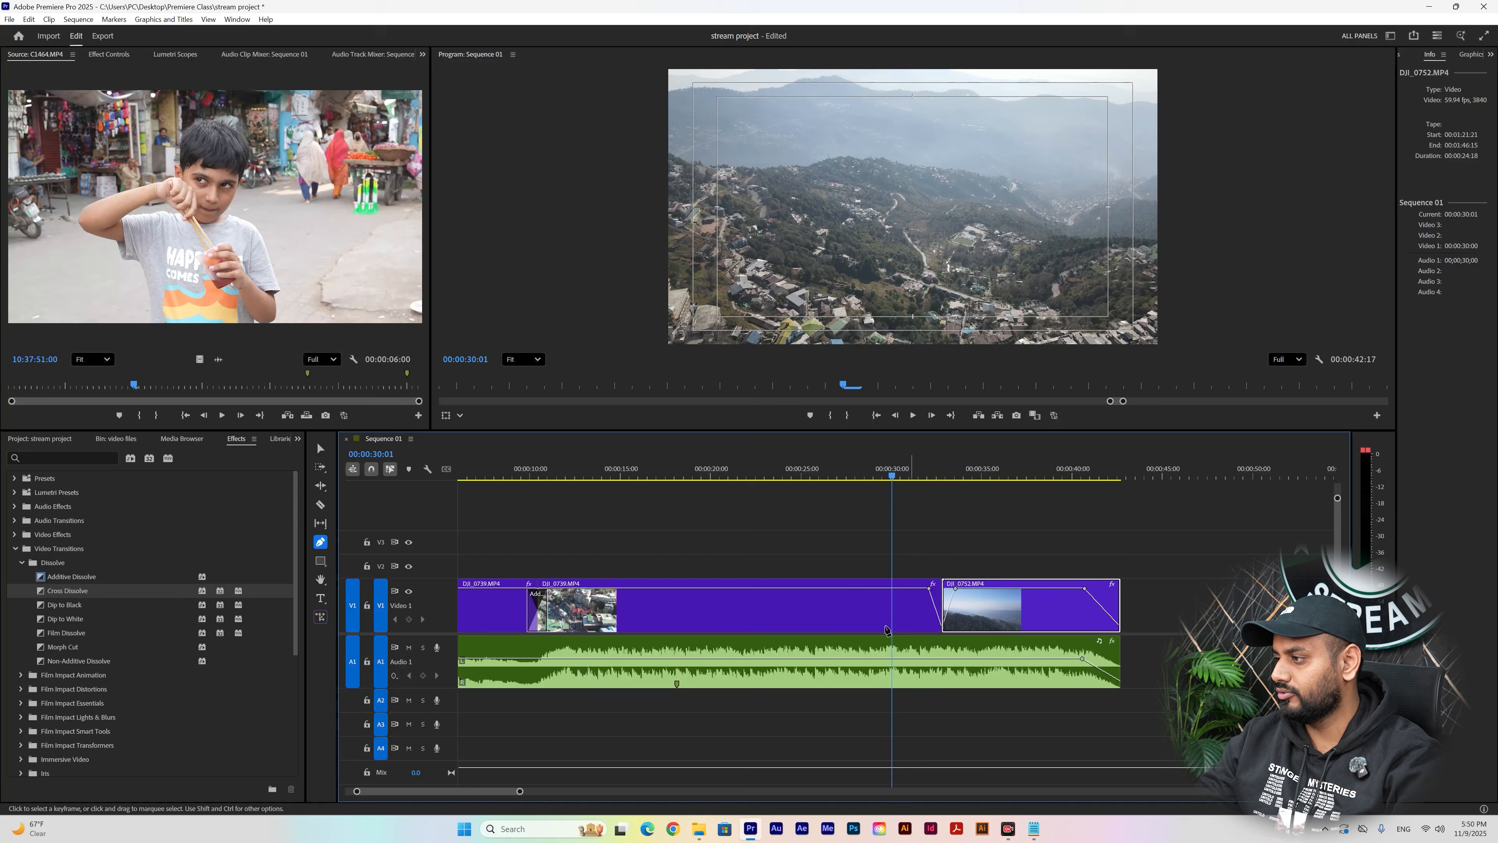
{"action": "key", "text": "space"}
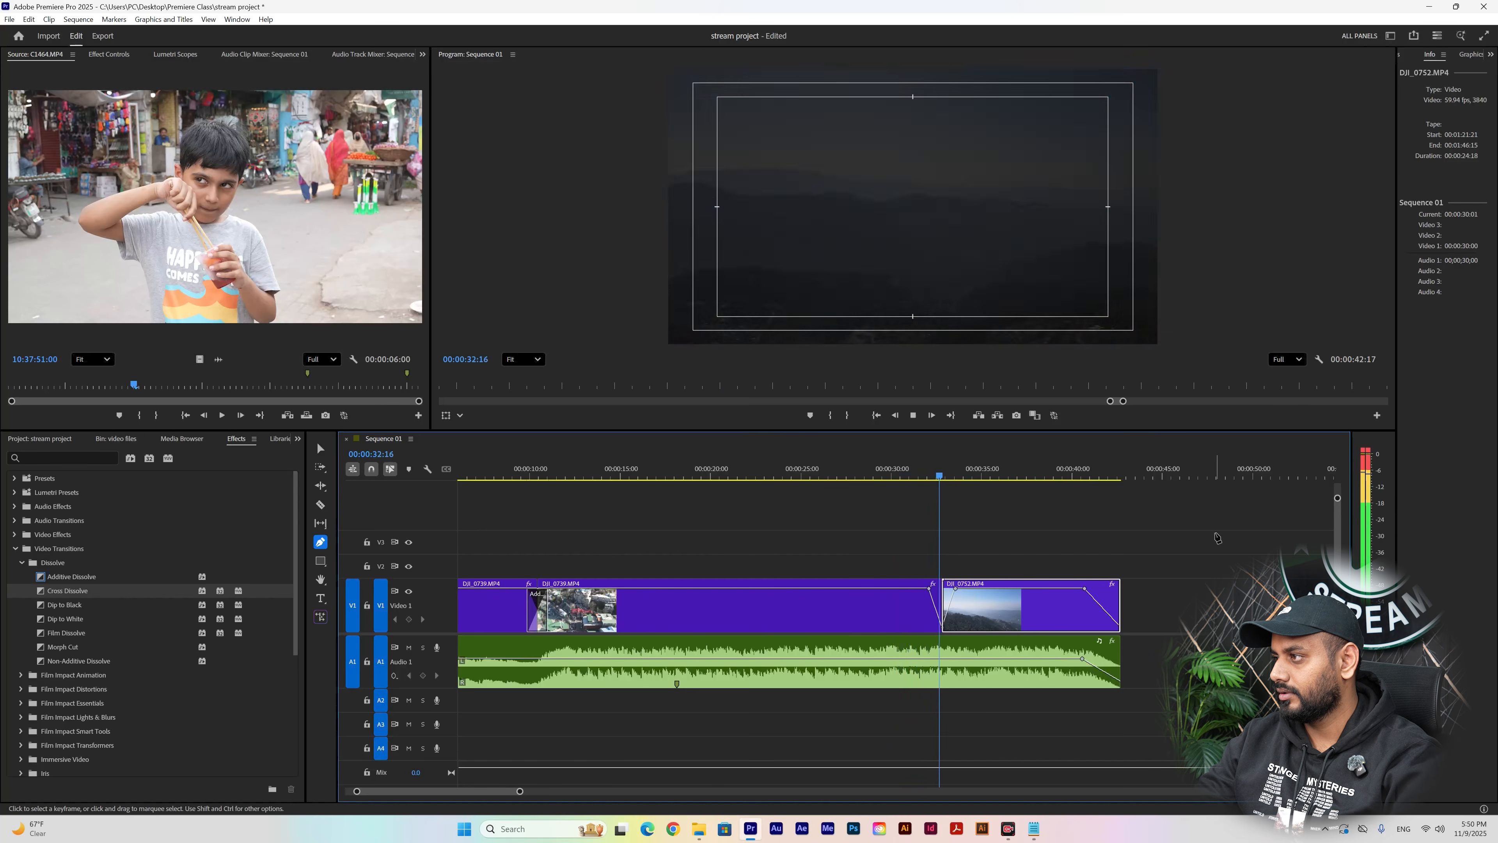
{"action": "key", "text": "space"}
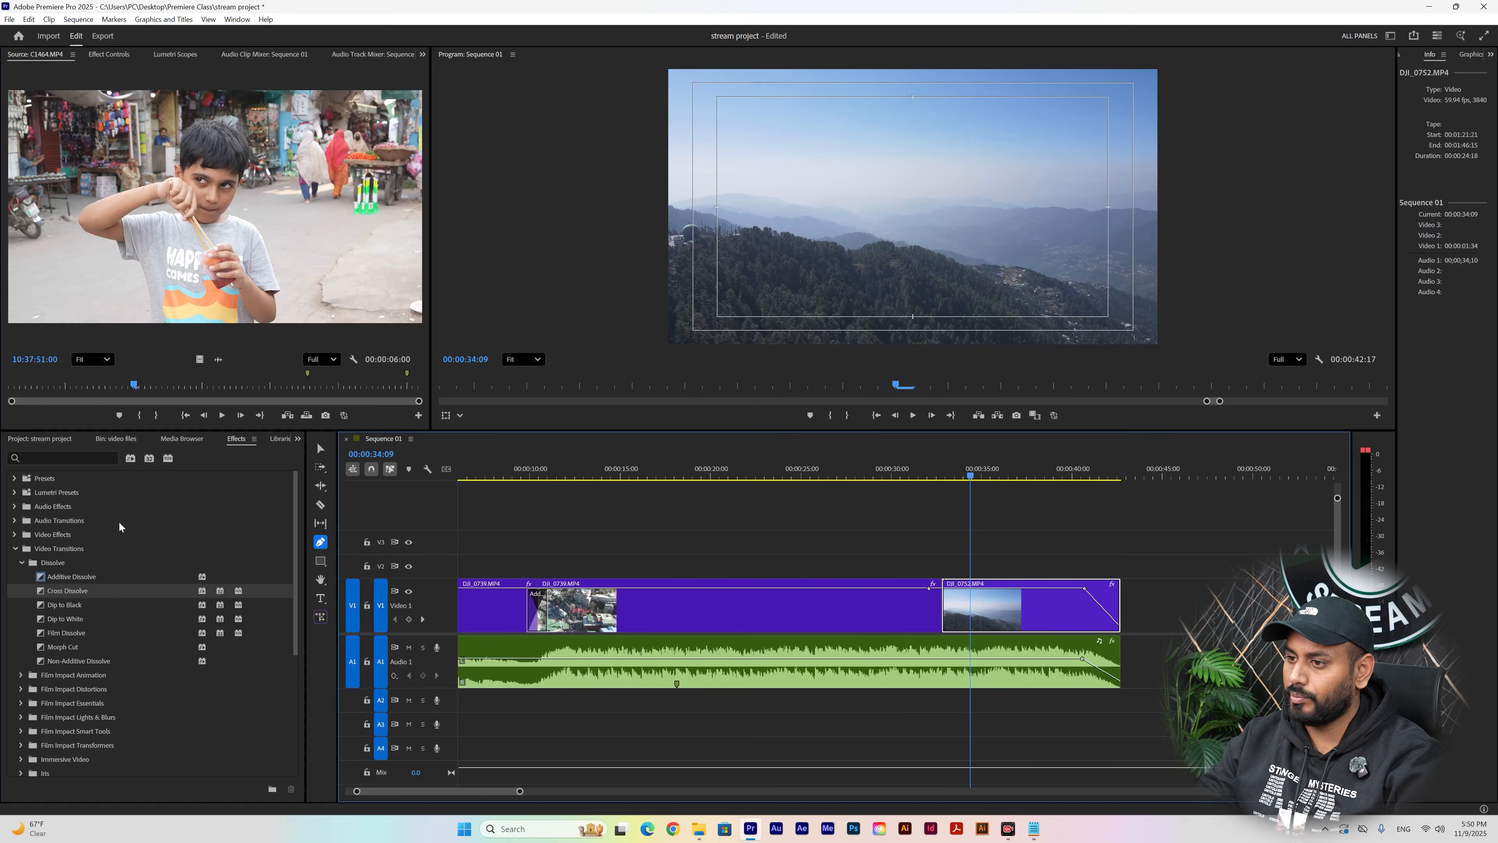
- Try a Cross Zoom transition on the cut before DJI_0752.MP4, accepting repeated frames, and preview it from 00:00:31:11
{"action": "left_click", "coordinate": [20, 564]}
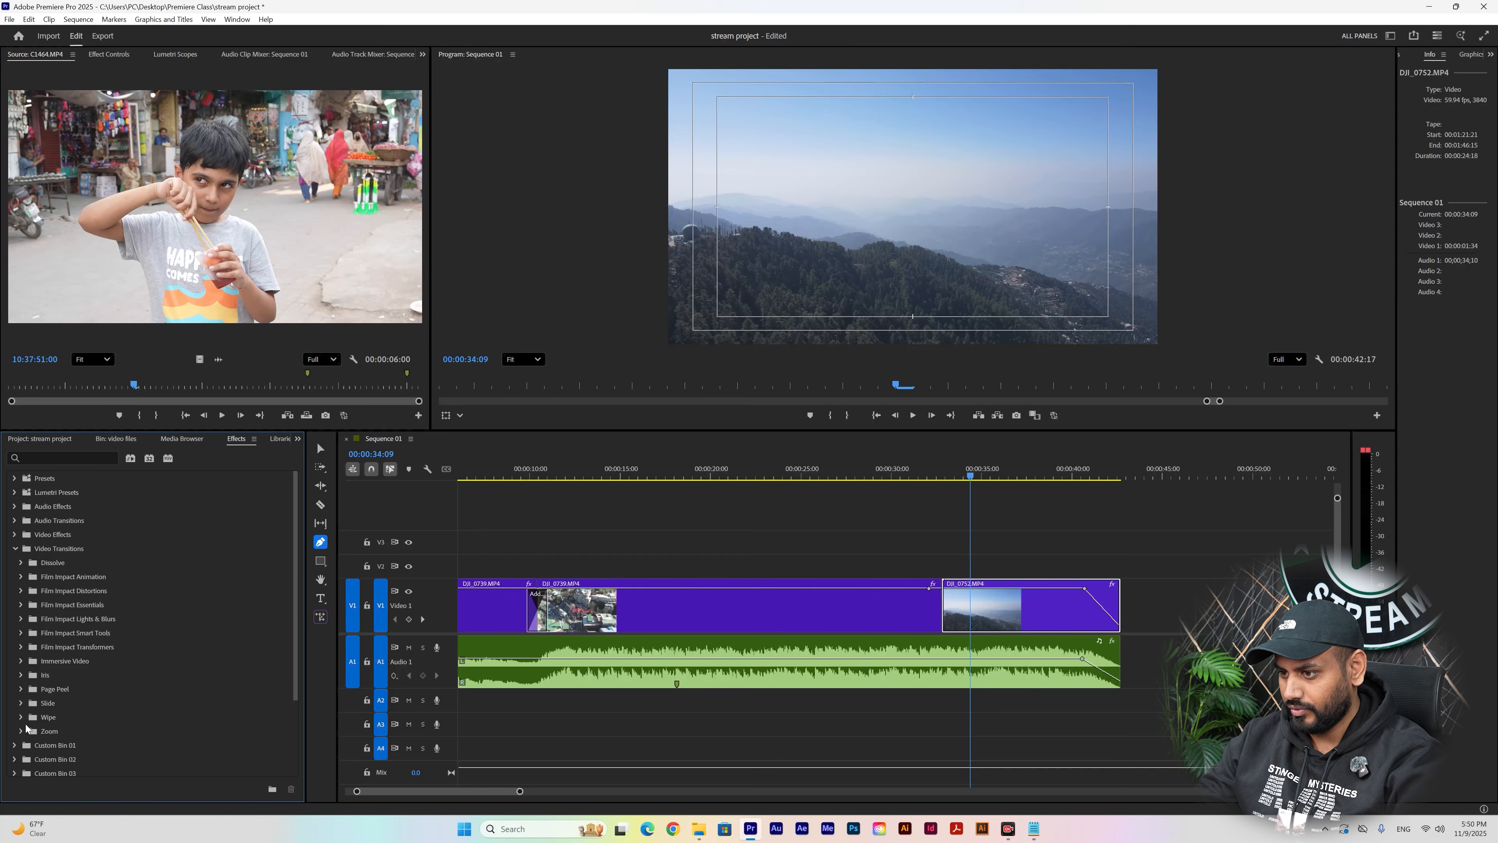
{"action": "left_click_drag", "start_coordinate": [75, 742], "coordinate": [1089, 593]}
{"action": "left_click_drag", "start_coordinate": [924, 610], "coordinate": [927, 610]}
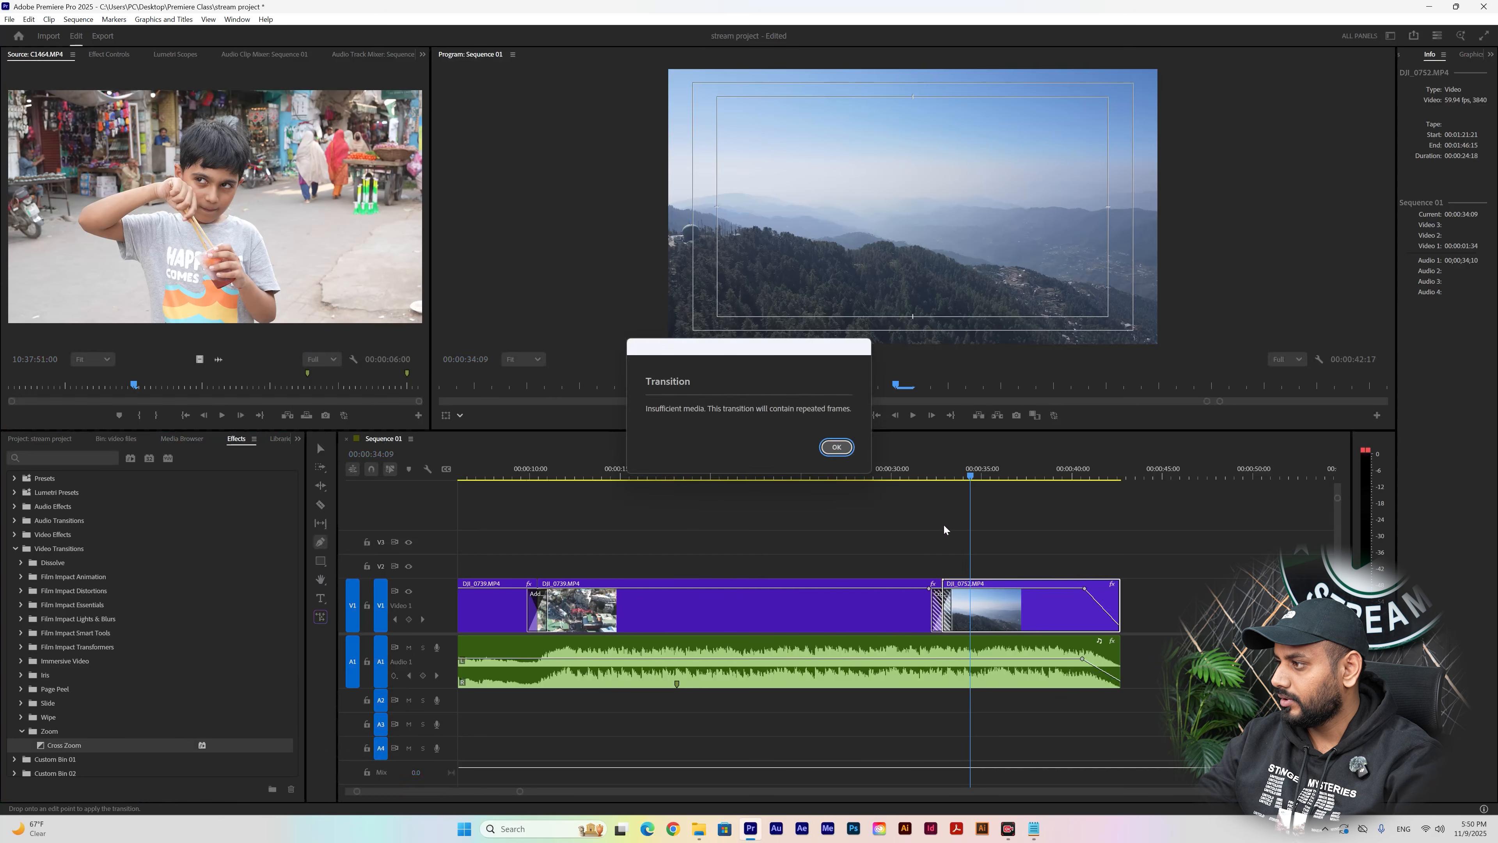
{"action": "left_click", "coordinate": [835, 448]}
{"action": "left_click", "coordinate": [918, 477]}
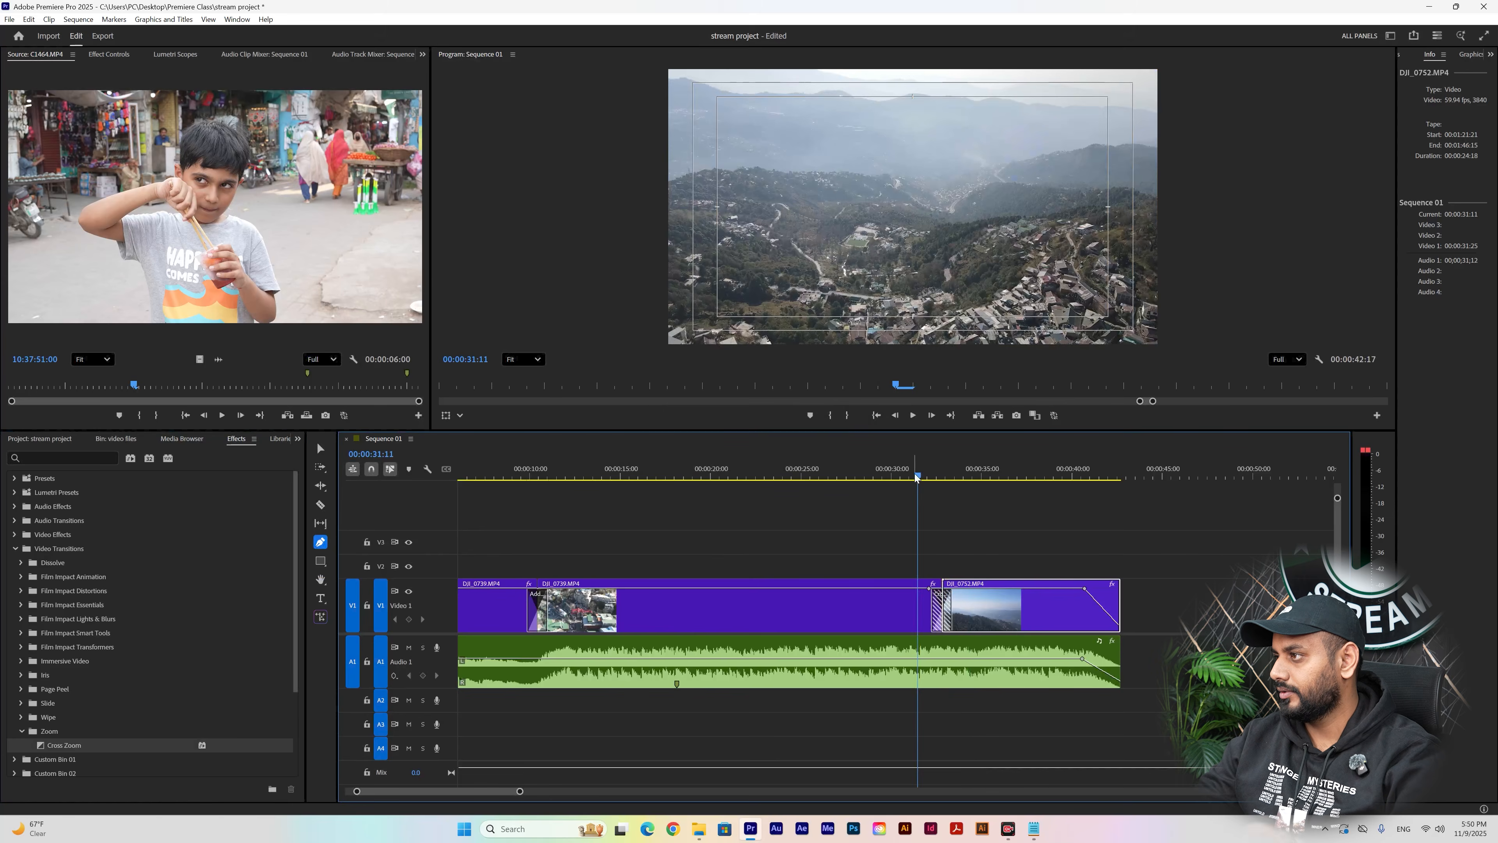
{"action": "key", "text": "space"}
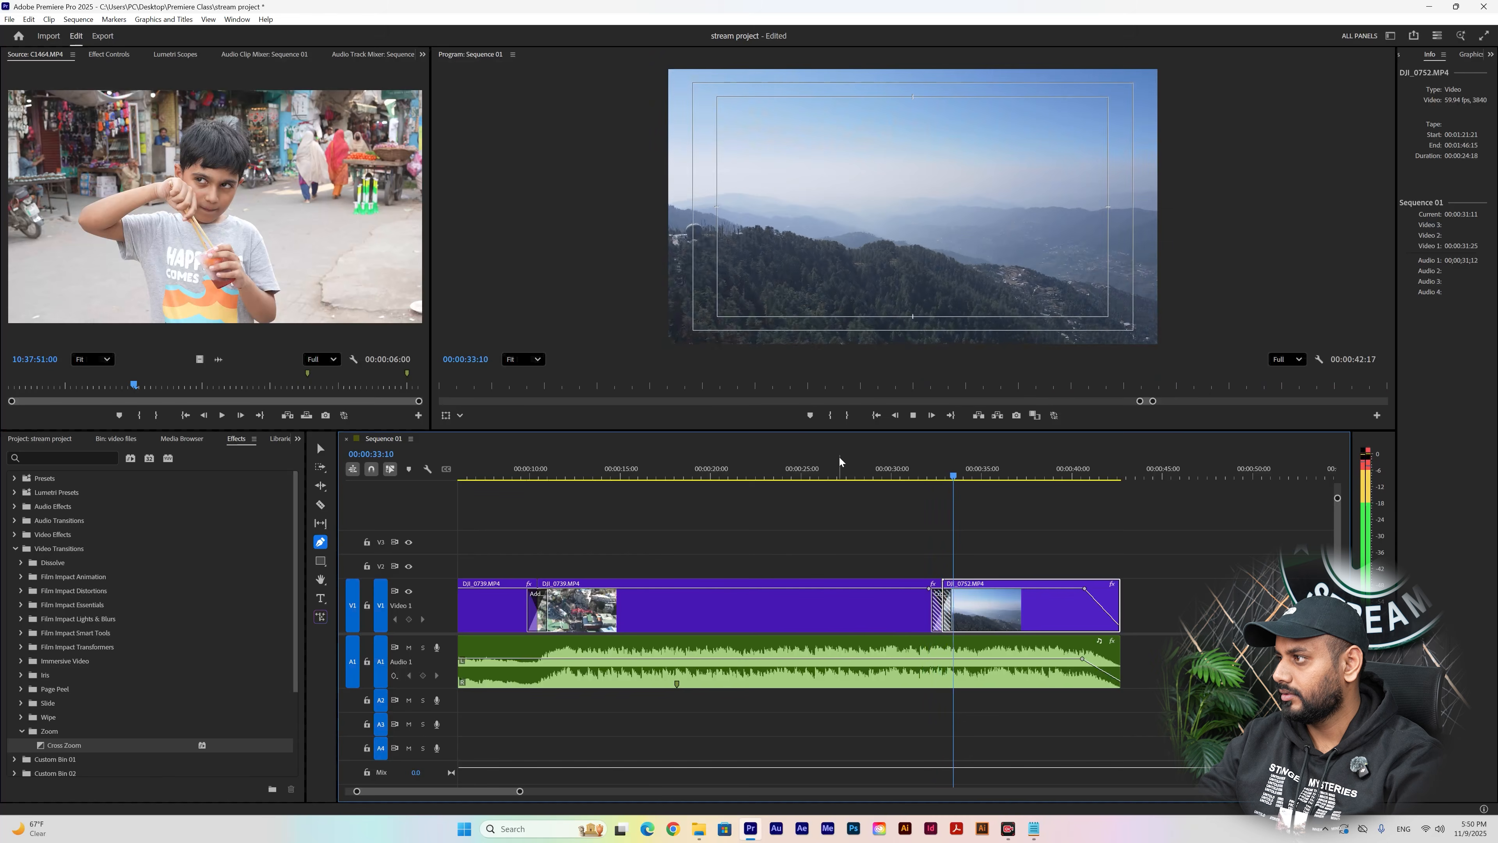
{"action": "key", "text": "space"}
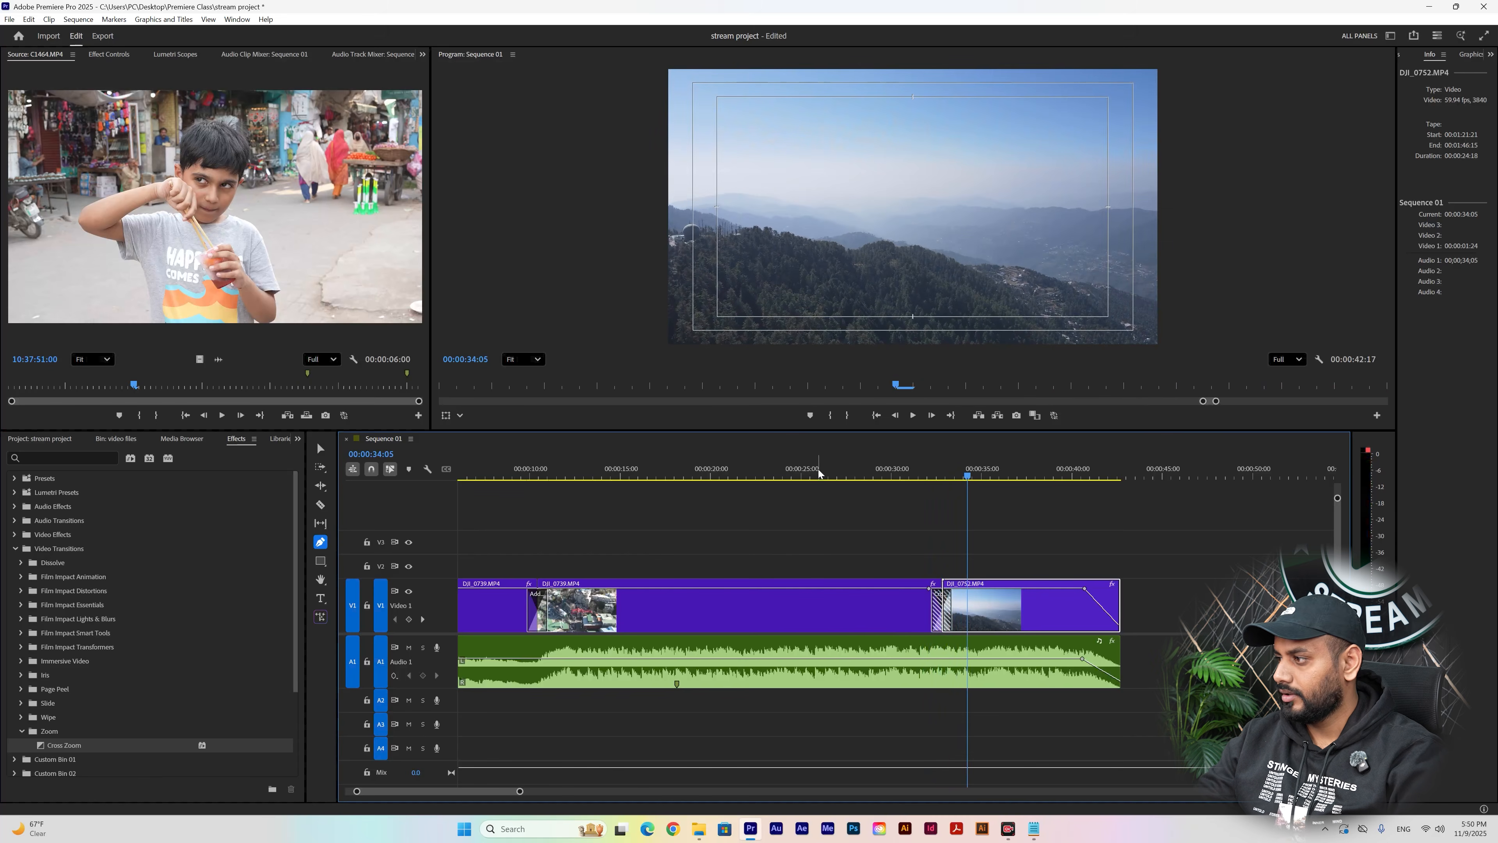
{"action": "key", "text": "ctrl+z"}
{"action": "left_click", "coordinate": [15, 549]}
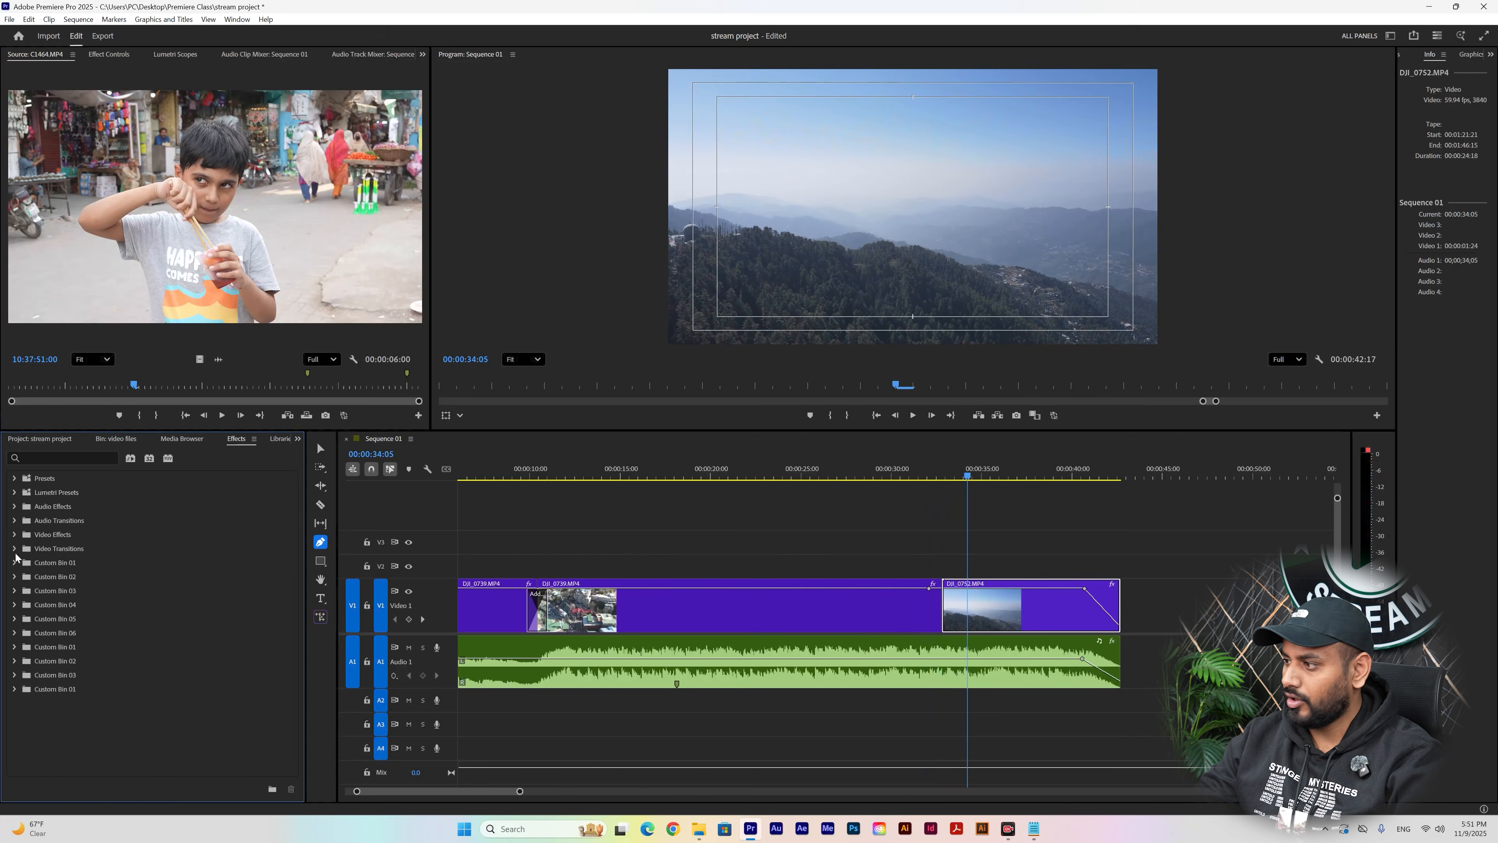
- Cut the music clip on A1 at 00:00:15:07 and 00:00:22:20, and delete the section between the cuts
{"action": "left_click_drag", "start_coordinate": [915, 467], "coordinate": [627, 475]}
{"action": "left_click", "coordinate": [645, 652]}
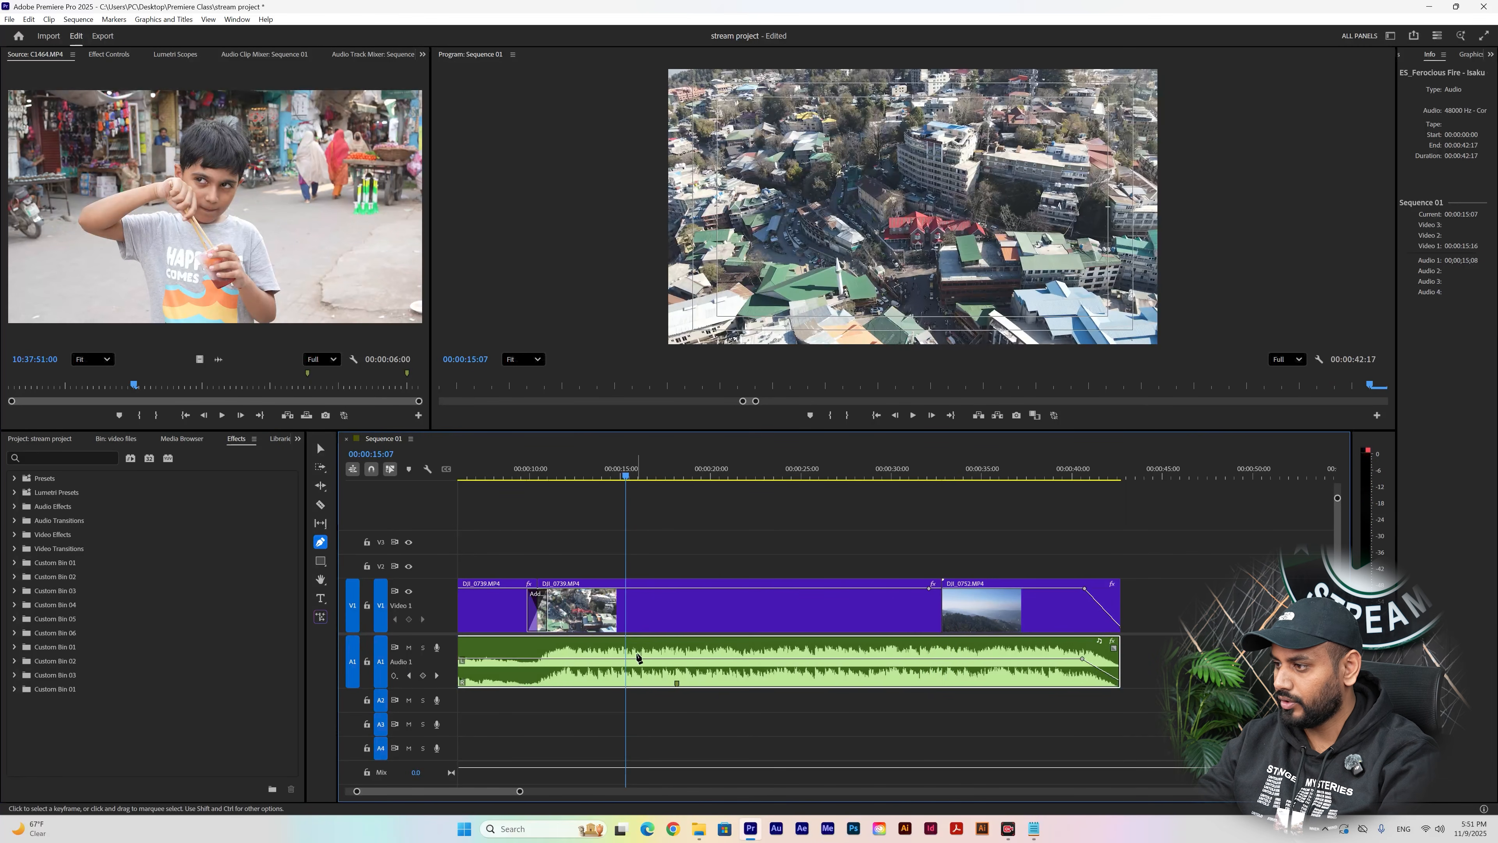
{"action": "key", "text": "ctrl+k"}
{"action": "left_click_drag", "start_coordinate": [734, 477], "coordinate": [762, 478]}
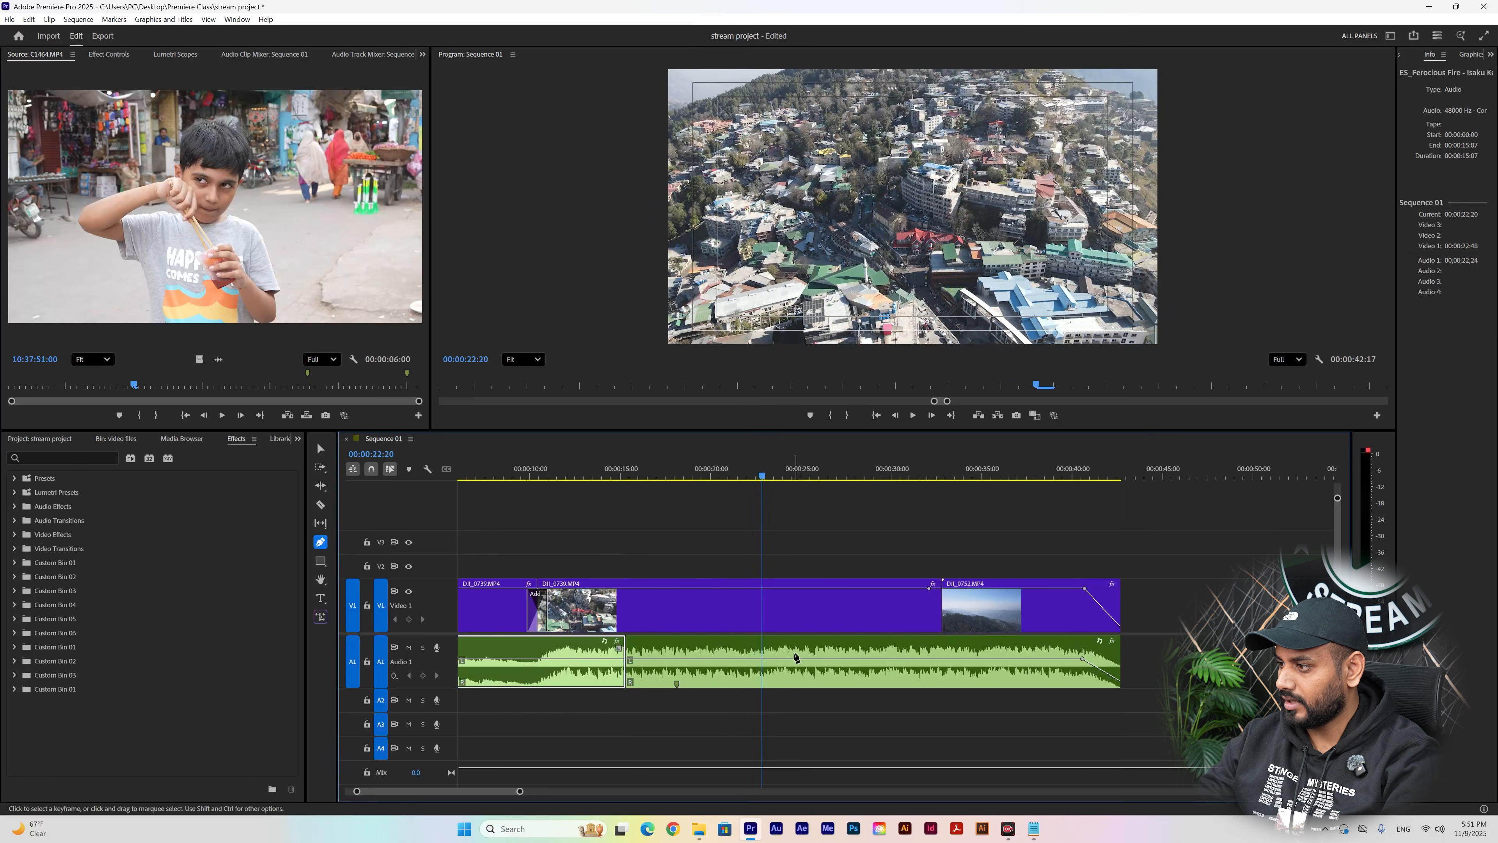
{"action": "key", "text": "ctrl+k"}
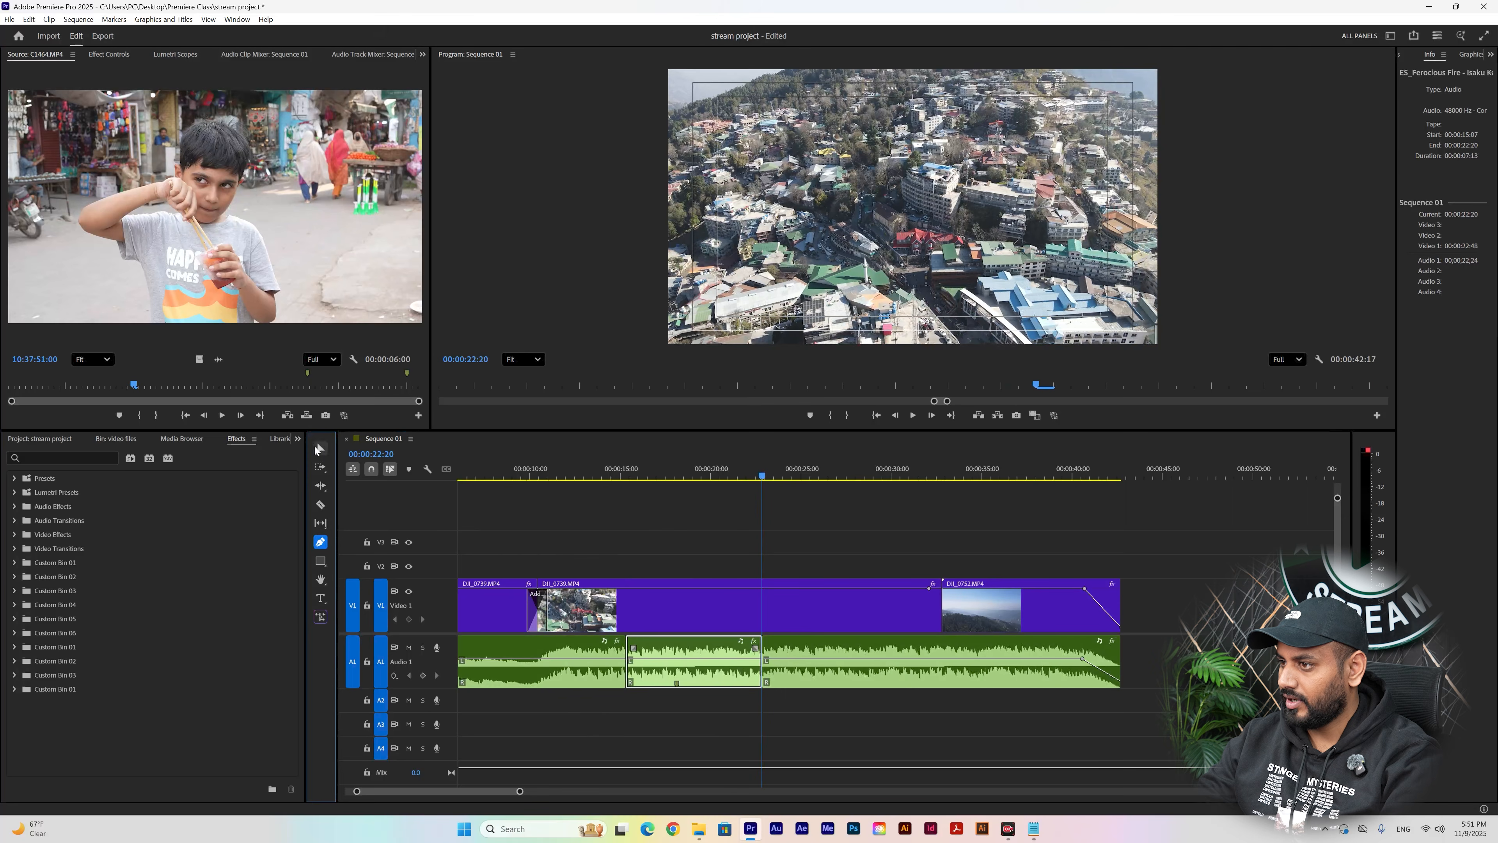
{"action": "left_click", "coordinate": [683, 654]}
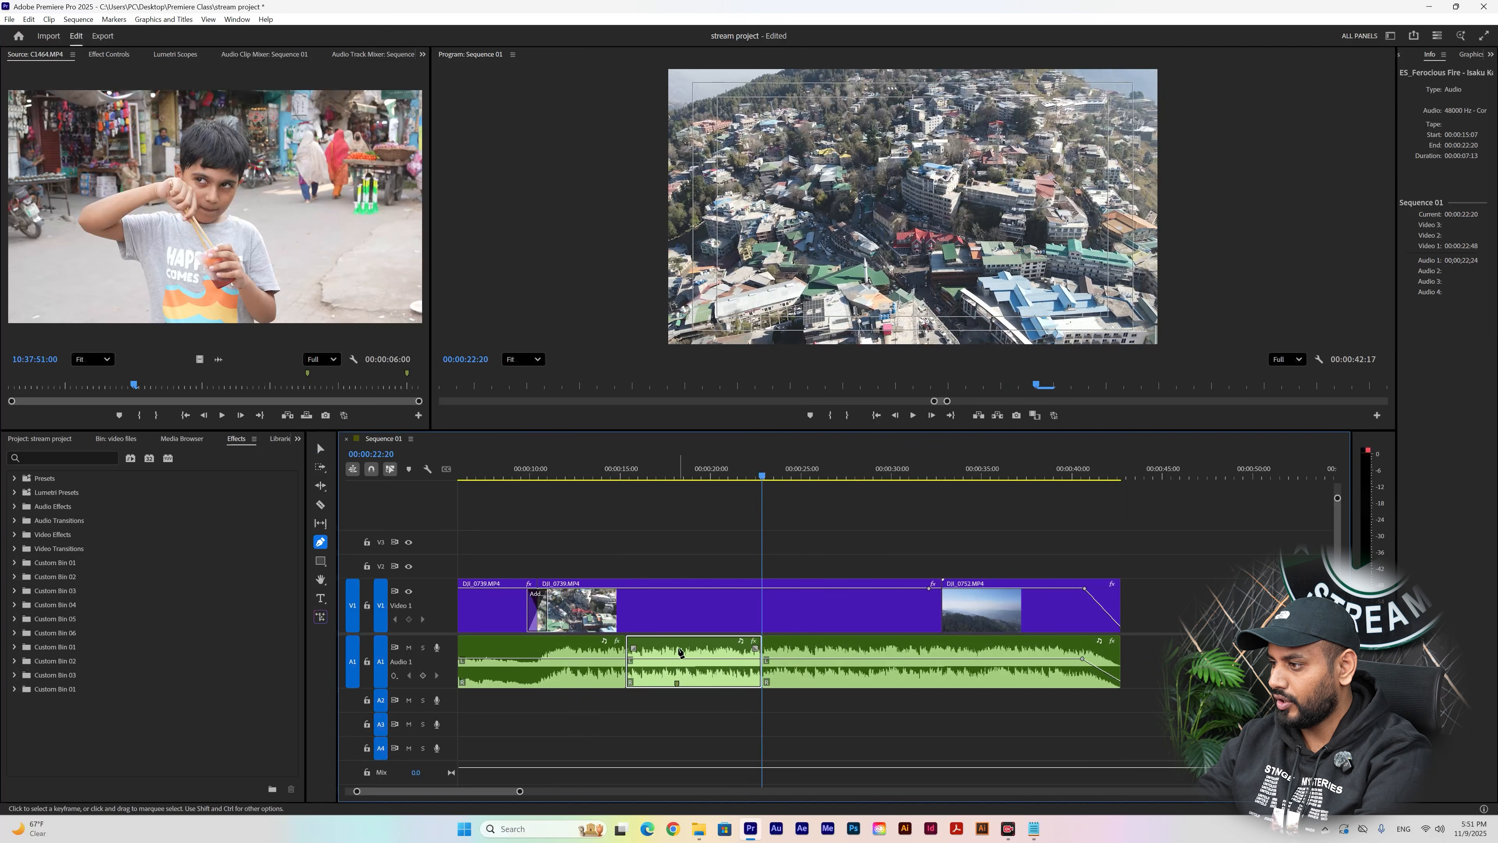
{"action": "key", "text": "Delete"}
- Move the remaining music clip back against the first one at 00:00:15:07, and play across the join from 00:00:14:07
{"action": "key", "text": "v"}
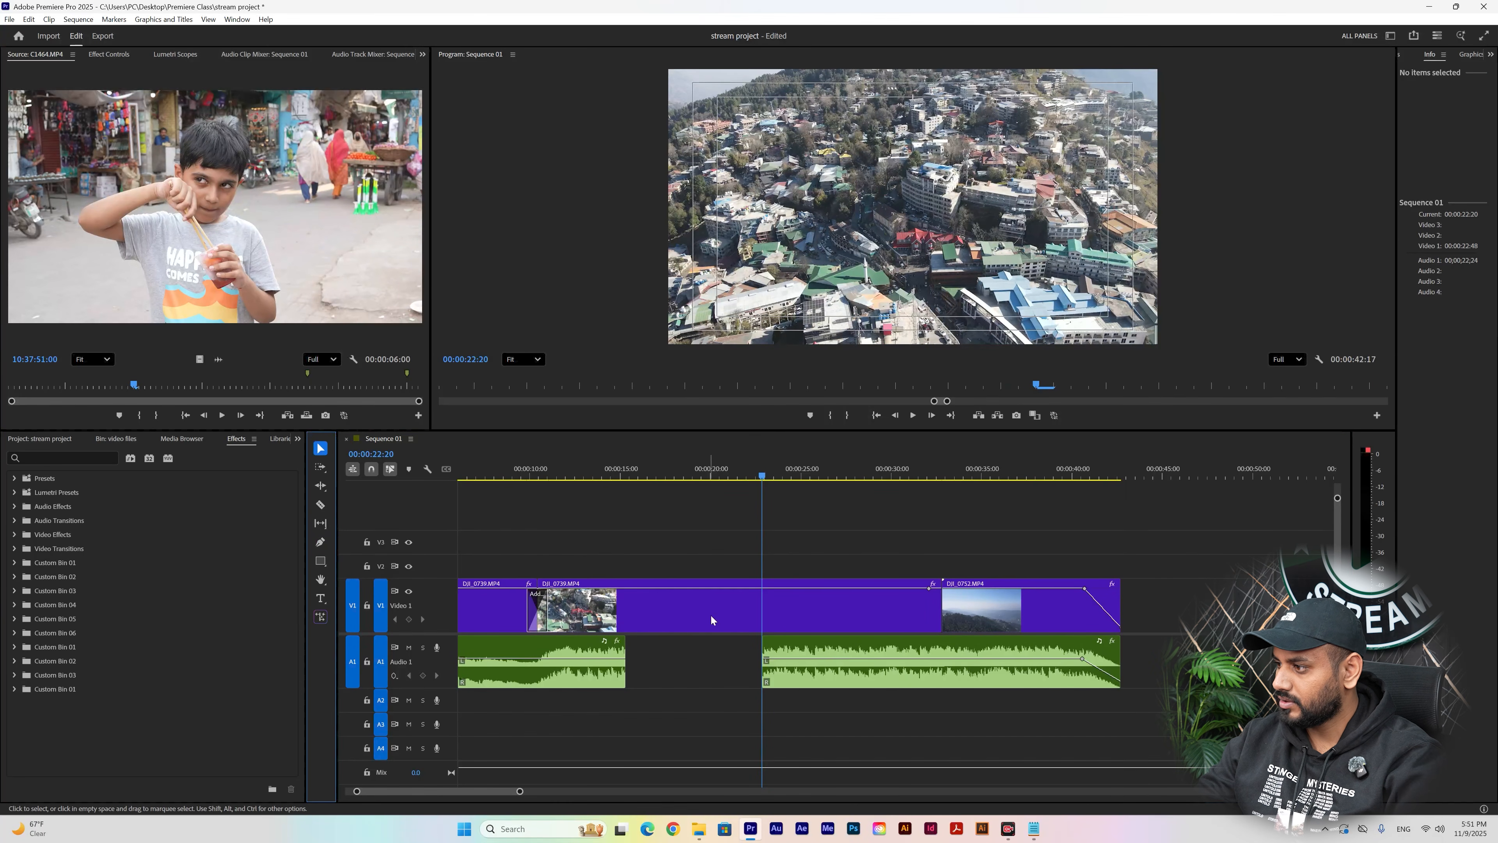
{"action": "left_click_drag", "start_coordinate": [797, 648], "coordinate": [661, 645]}
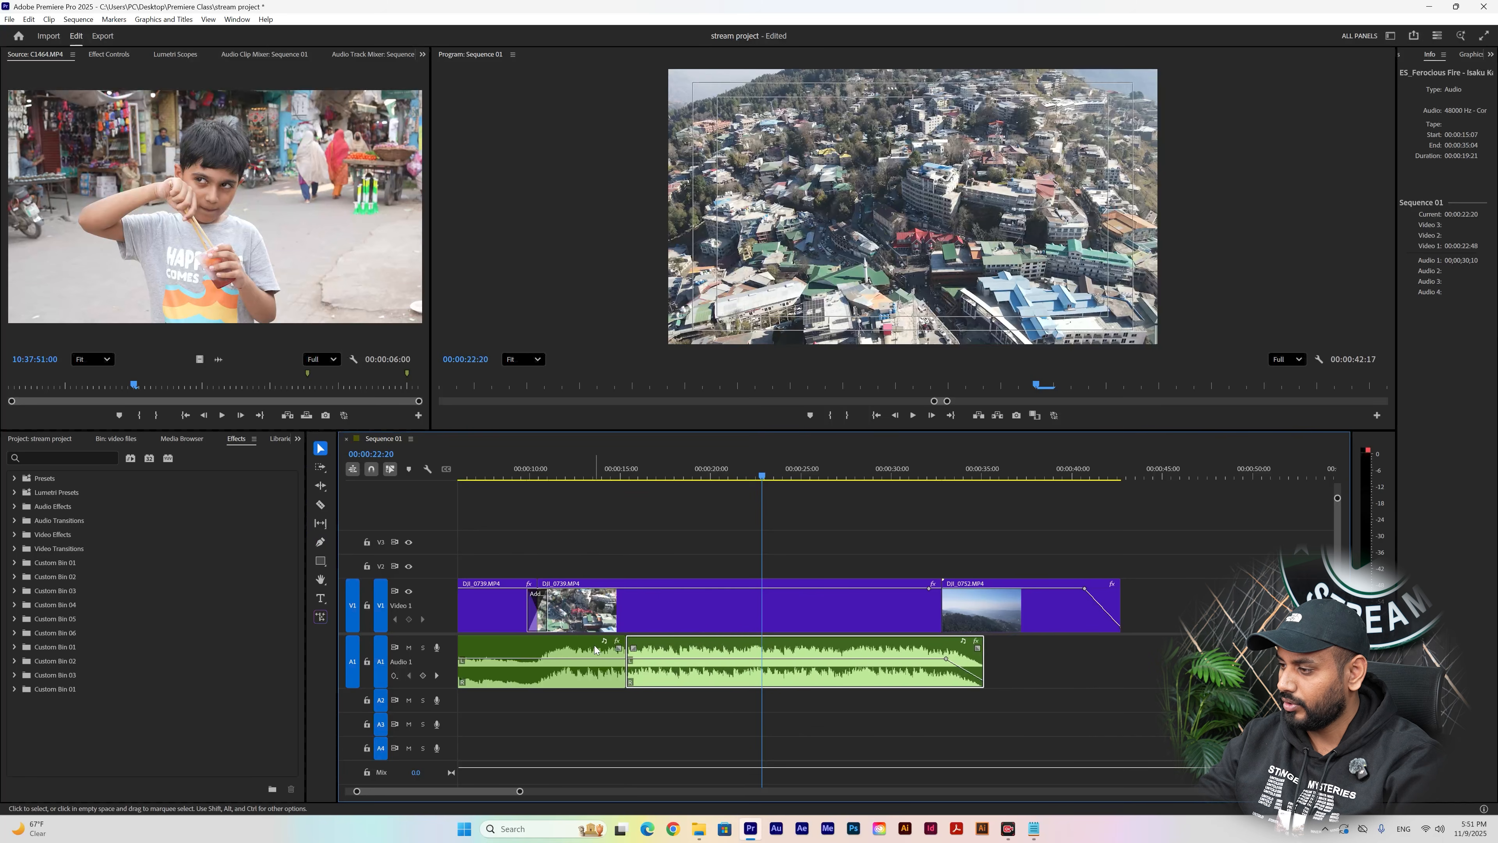
{"action": "mouse_move", "coordinate": [620, 474]}
{"action": "left_mouse_down"}
{"action": "mouse_move", "coordinate": [640, 487]}
{"action": "mouse_move", "coordinate": [609, 489]}
{"action": "left_mouse_up"}
{"action": "key", "text": "space"}
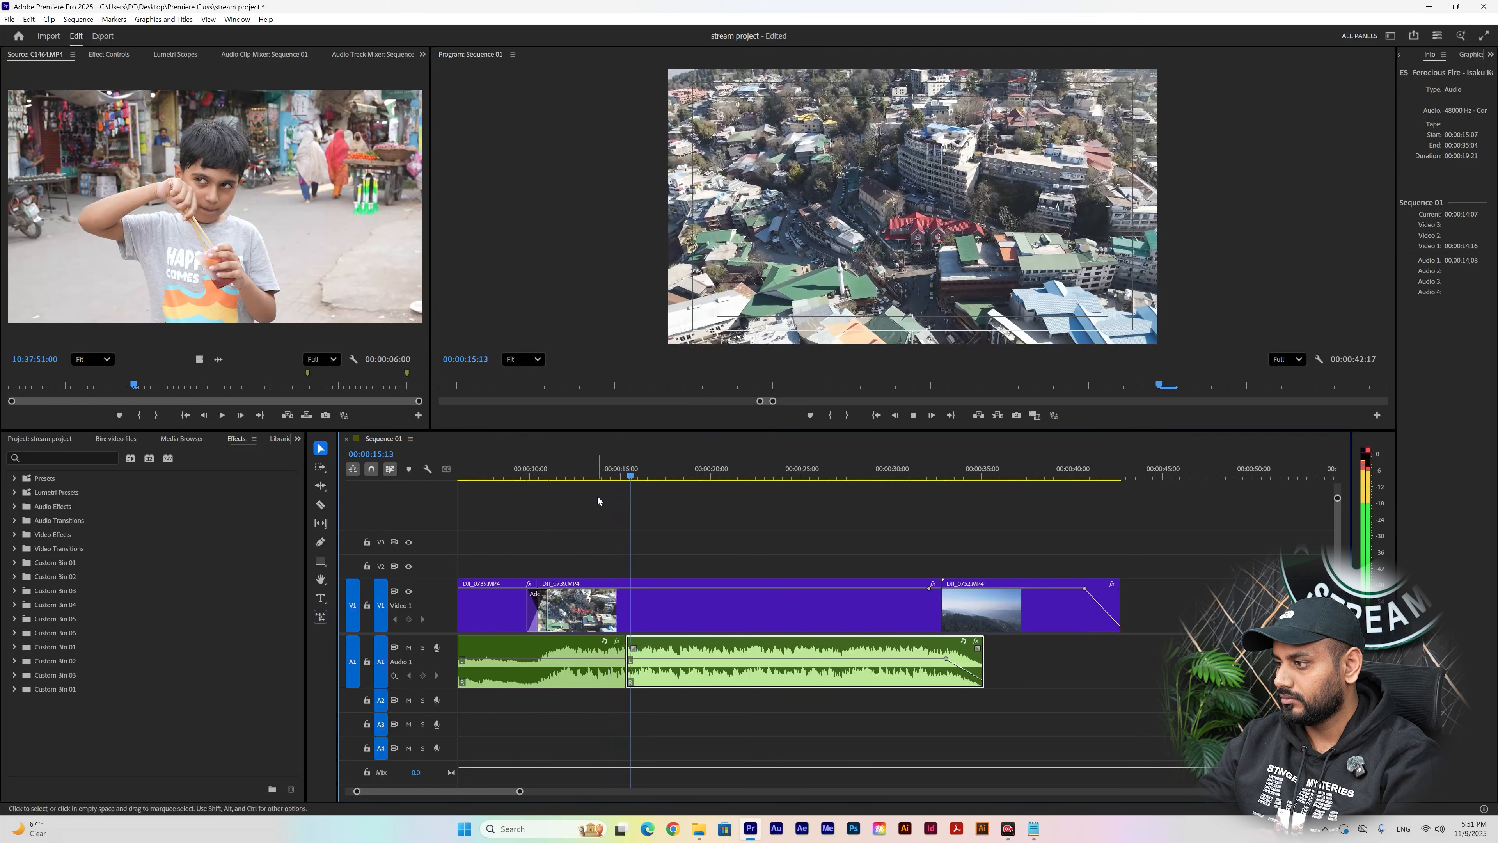
{"action": "key", "text": "space"}
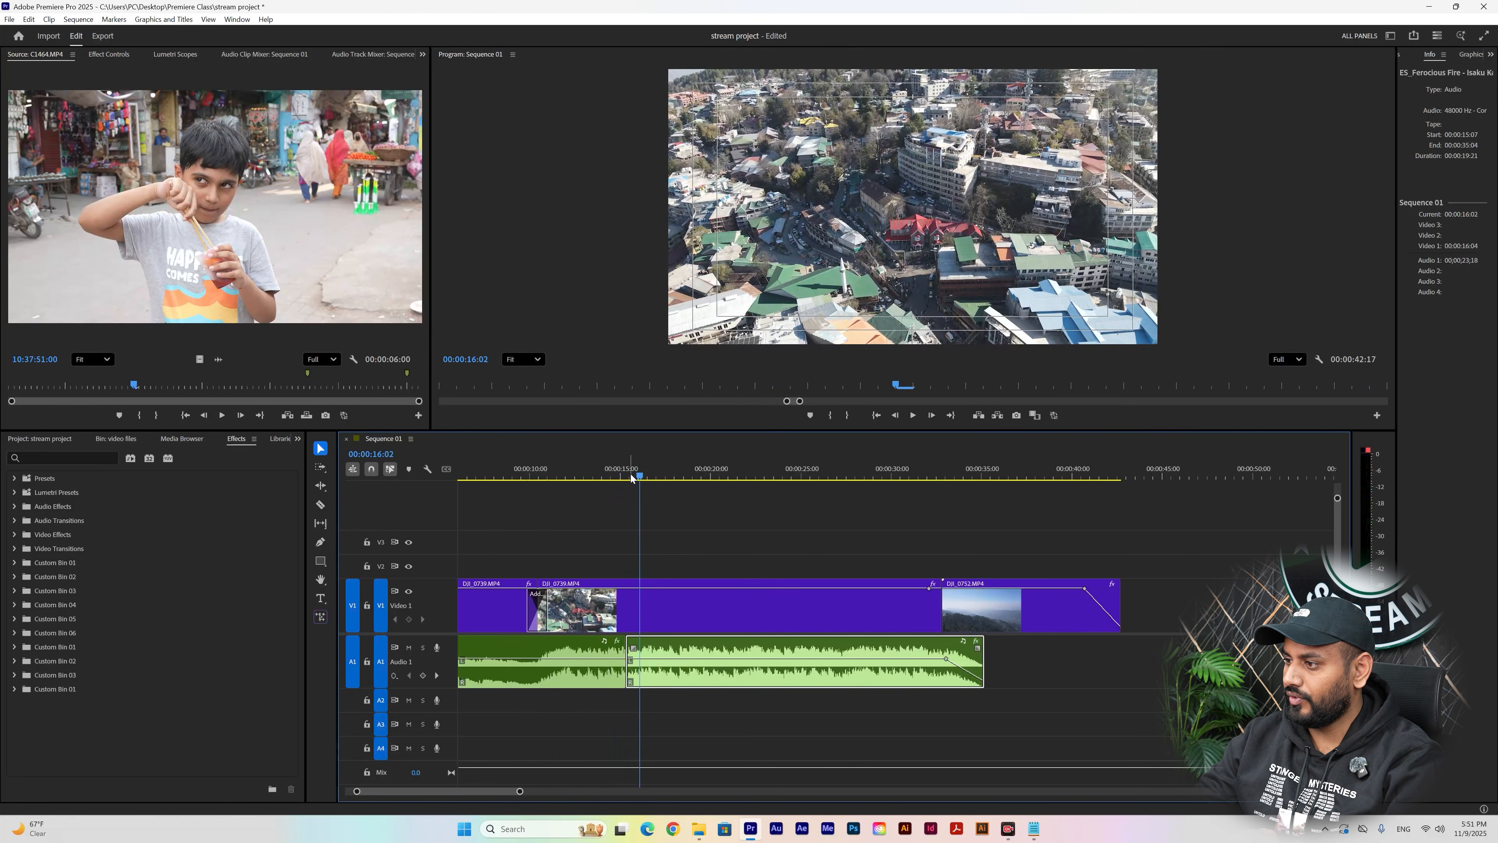
- Cut the first music clip at 00:00:08:15 and delete its part after the cut
{"action": "left_click", "coordinate": [504, 475]}
{"action": "left_click", "coordinate": [538, 650]}
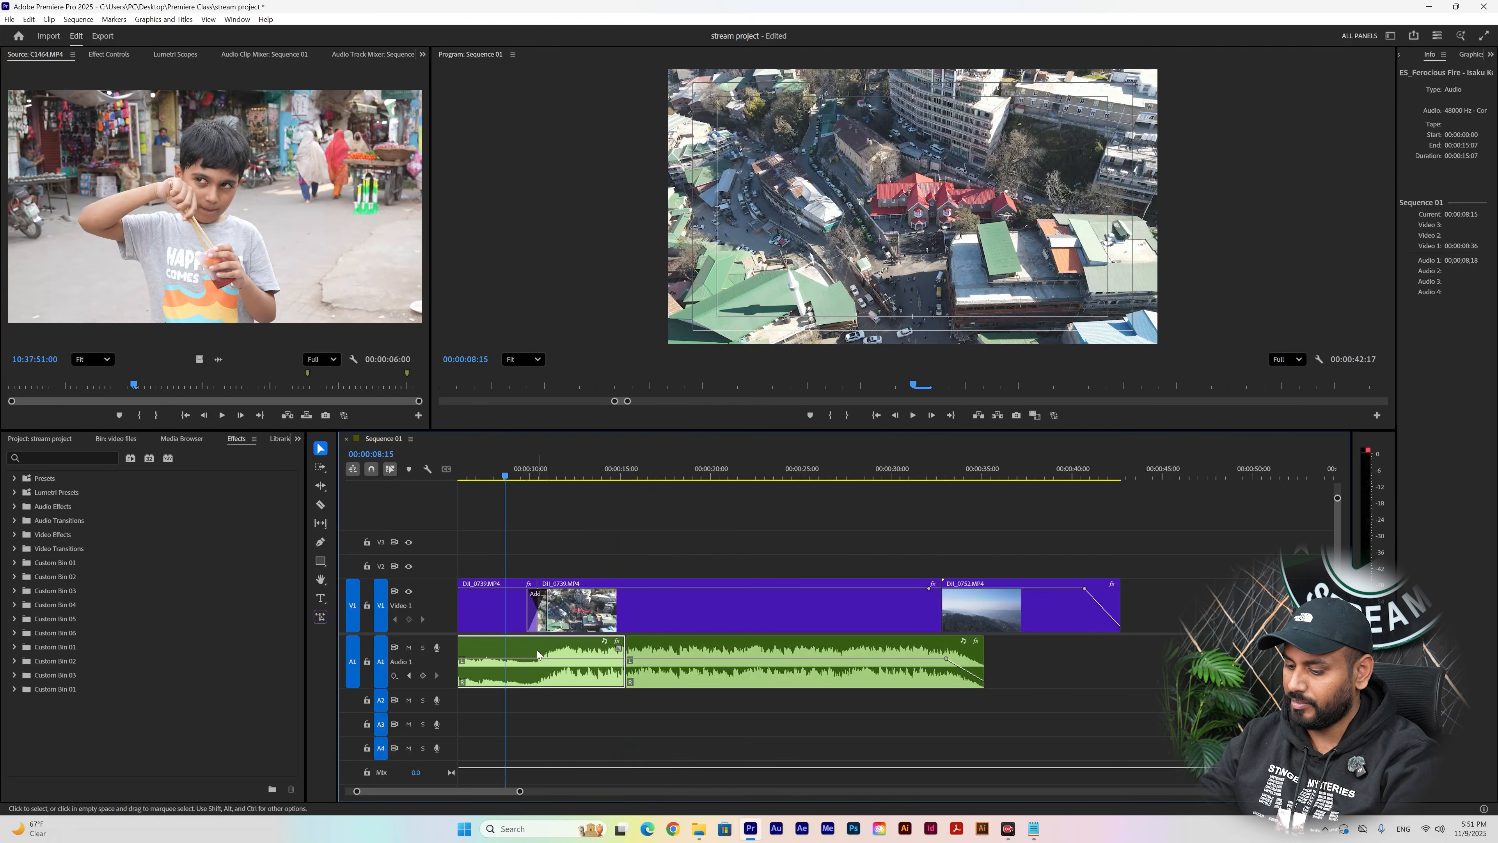
{"action": "key", "text": "ctrl+k"}
{"action": "key", "text": "Delete"}
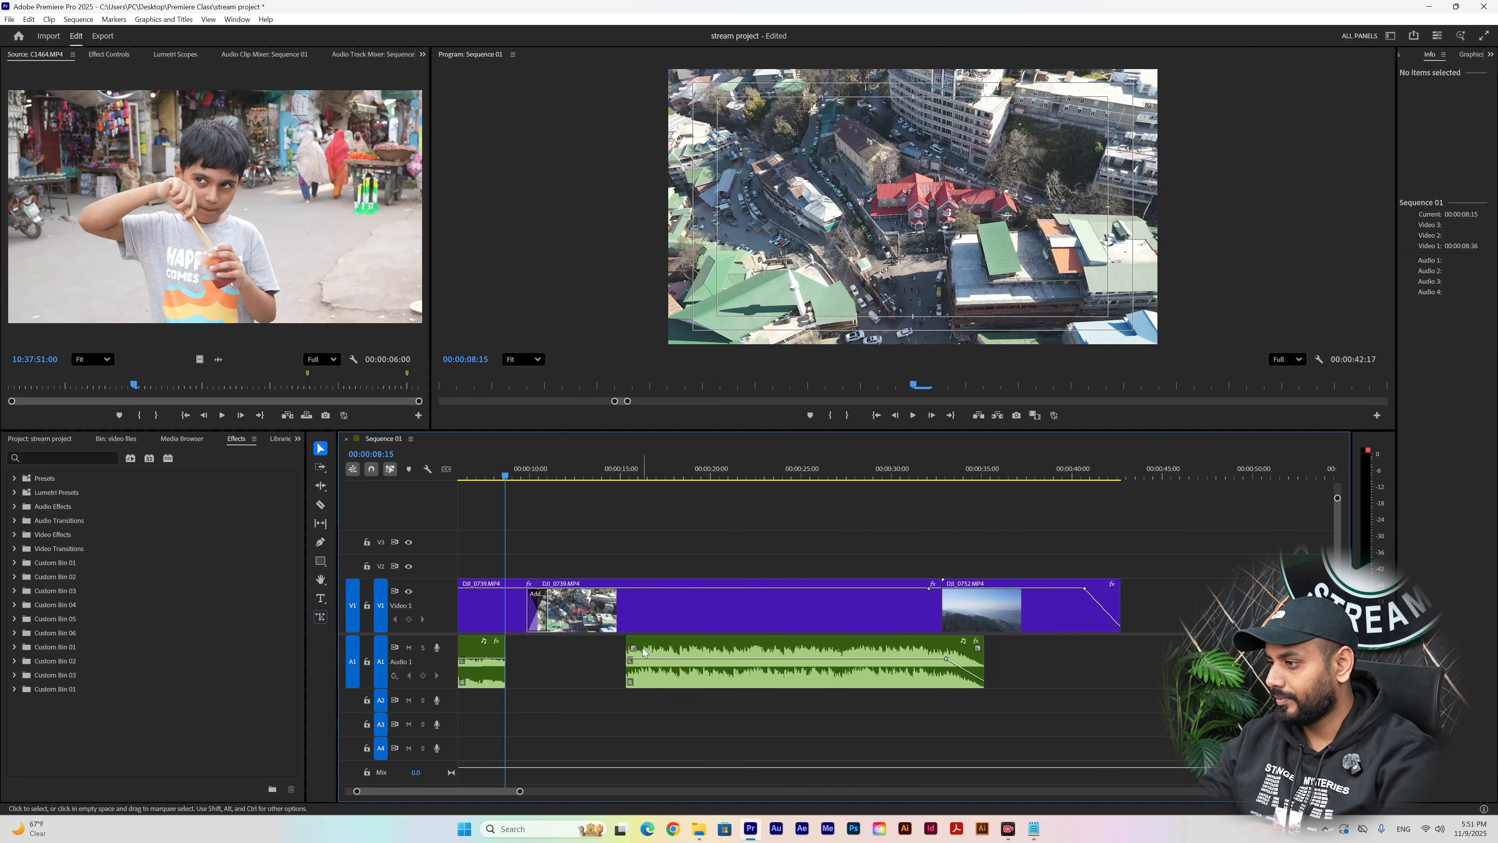
- Move the second music clip back to 00:00:08:15 to close the gap, and play across the join from 00:00:06:21
{"action": "left_click_drag", "start_coordinate": [642, 648], "coordinate": [549, 659]}
{"action": "left_click", "coordinate": [475, 465]}
{"action": "key", "text": "space"}
{"action": "scroll", "coordinate": [475, 463], "scroll_direction": "up", "scroll_amount": 2}
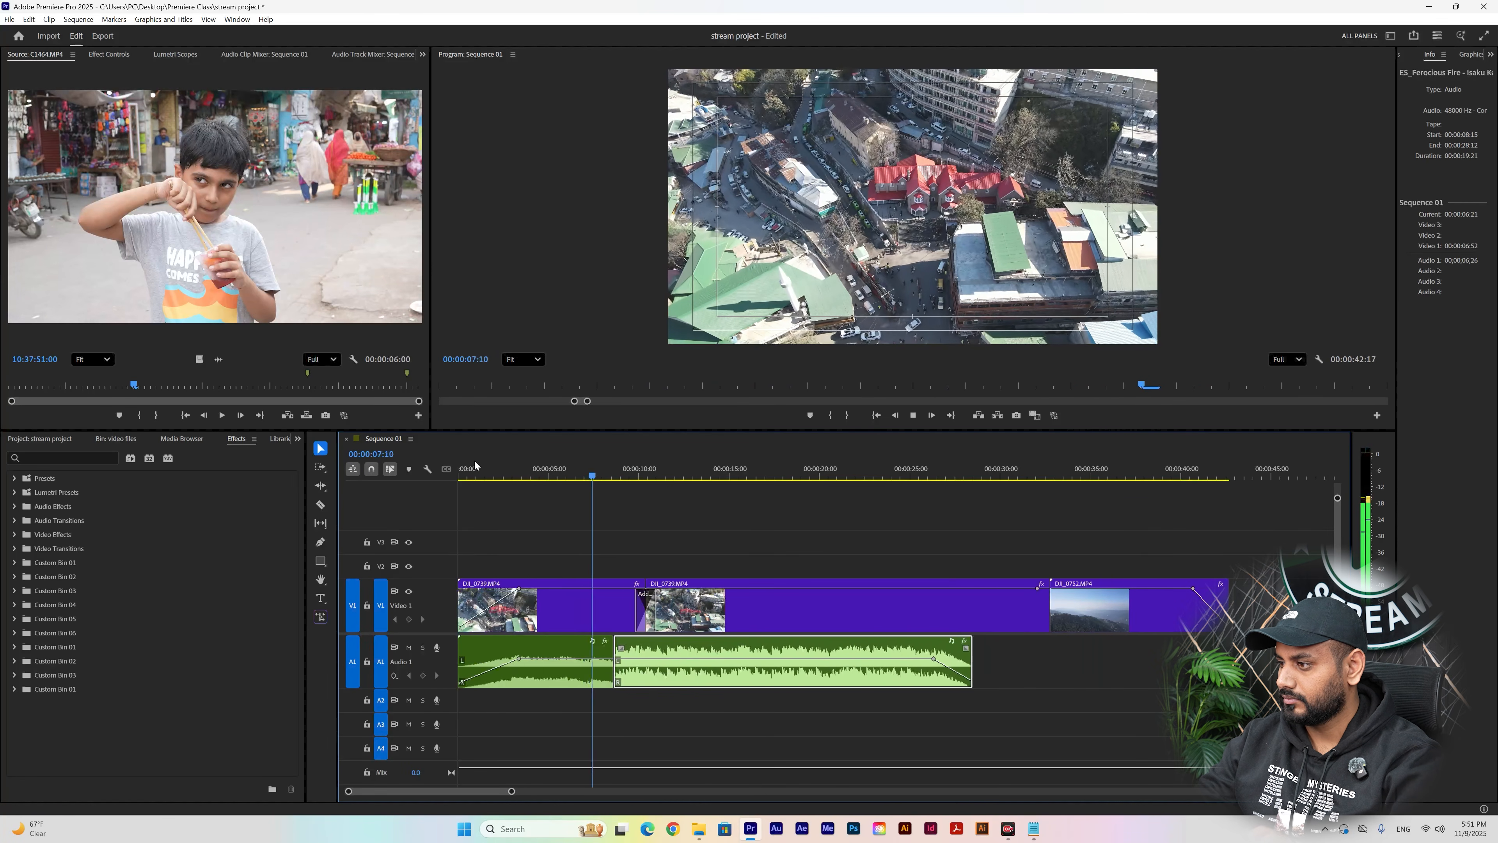
{"action": "key", "text": "space"}
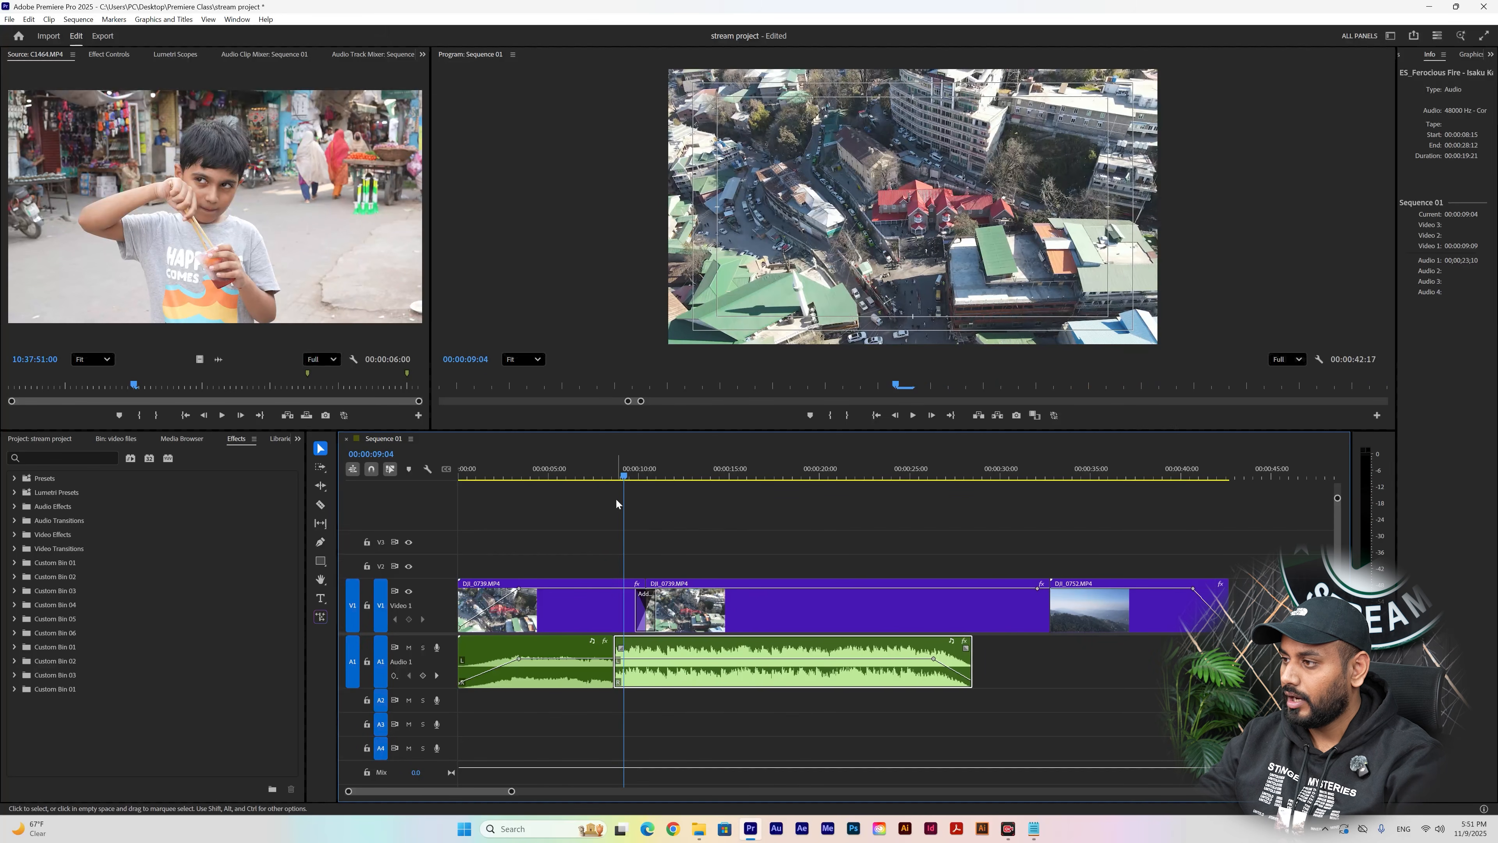
- Apply a Constant Gain crossfade to the music cut at 00:00:08:15 and preview it from 00:00:07:07
{"action": "left_click", "coordinate": [592, 472]}
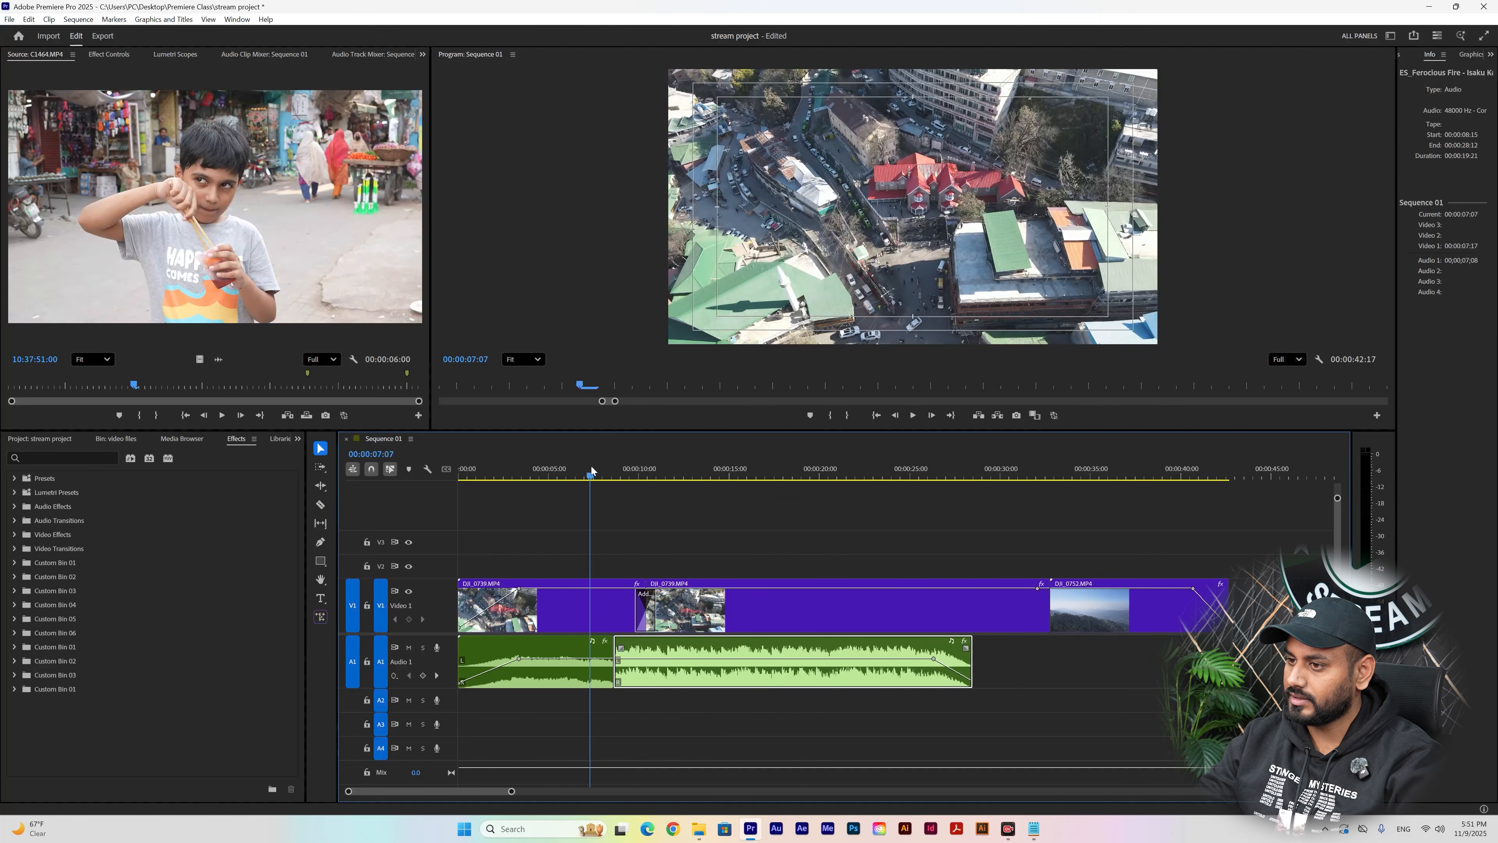
{"action": "left_click", "coordinate": [15, 520]}
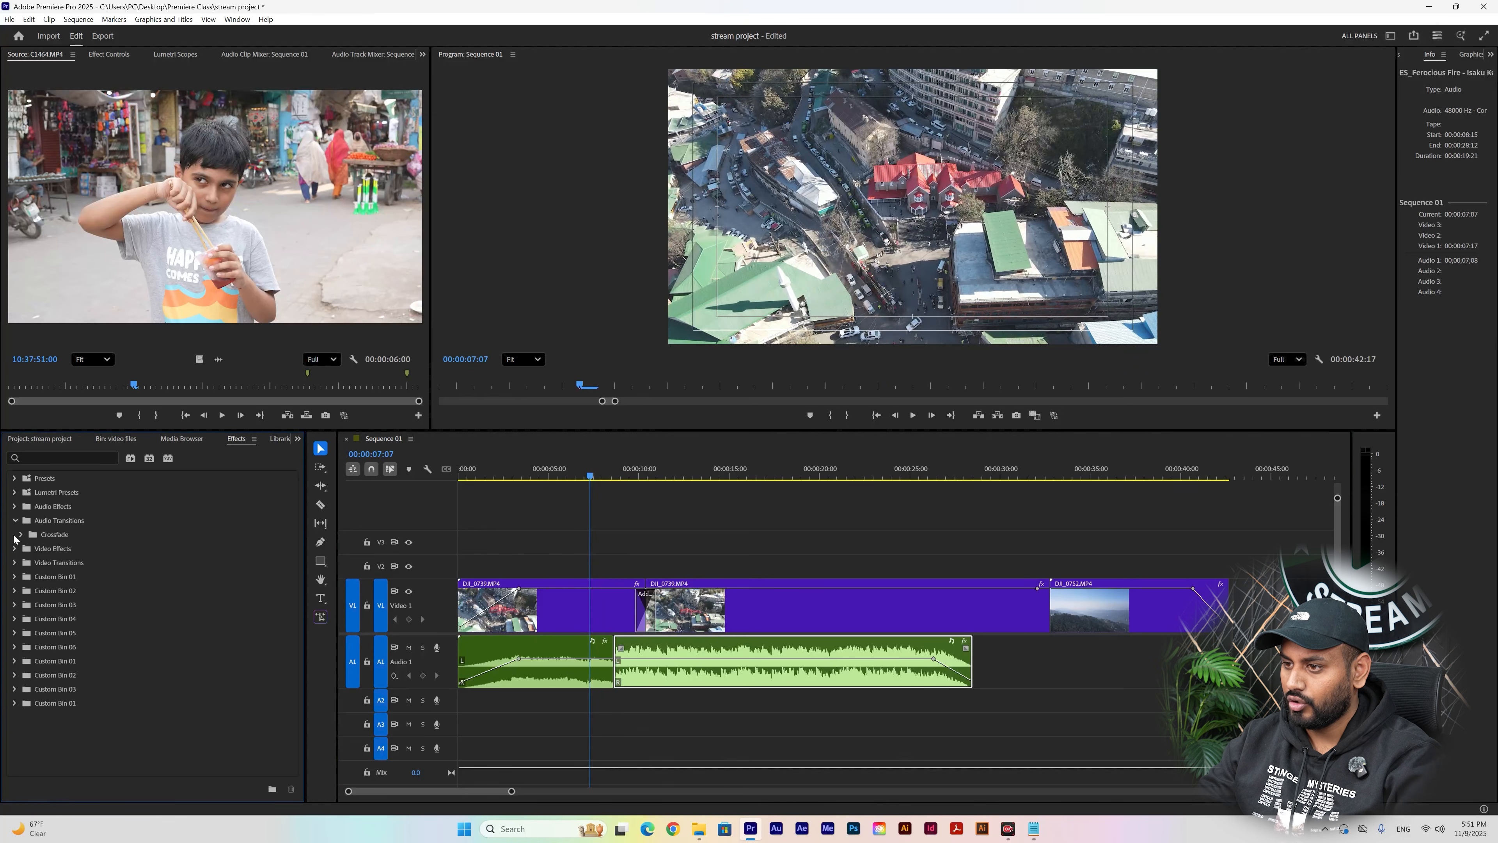
{"action": "left_click", "coordinate": [20, 535]}
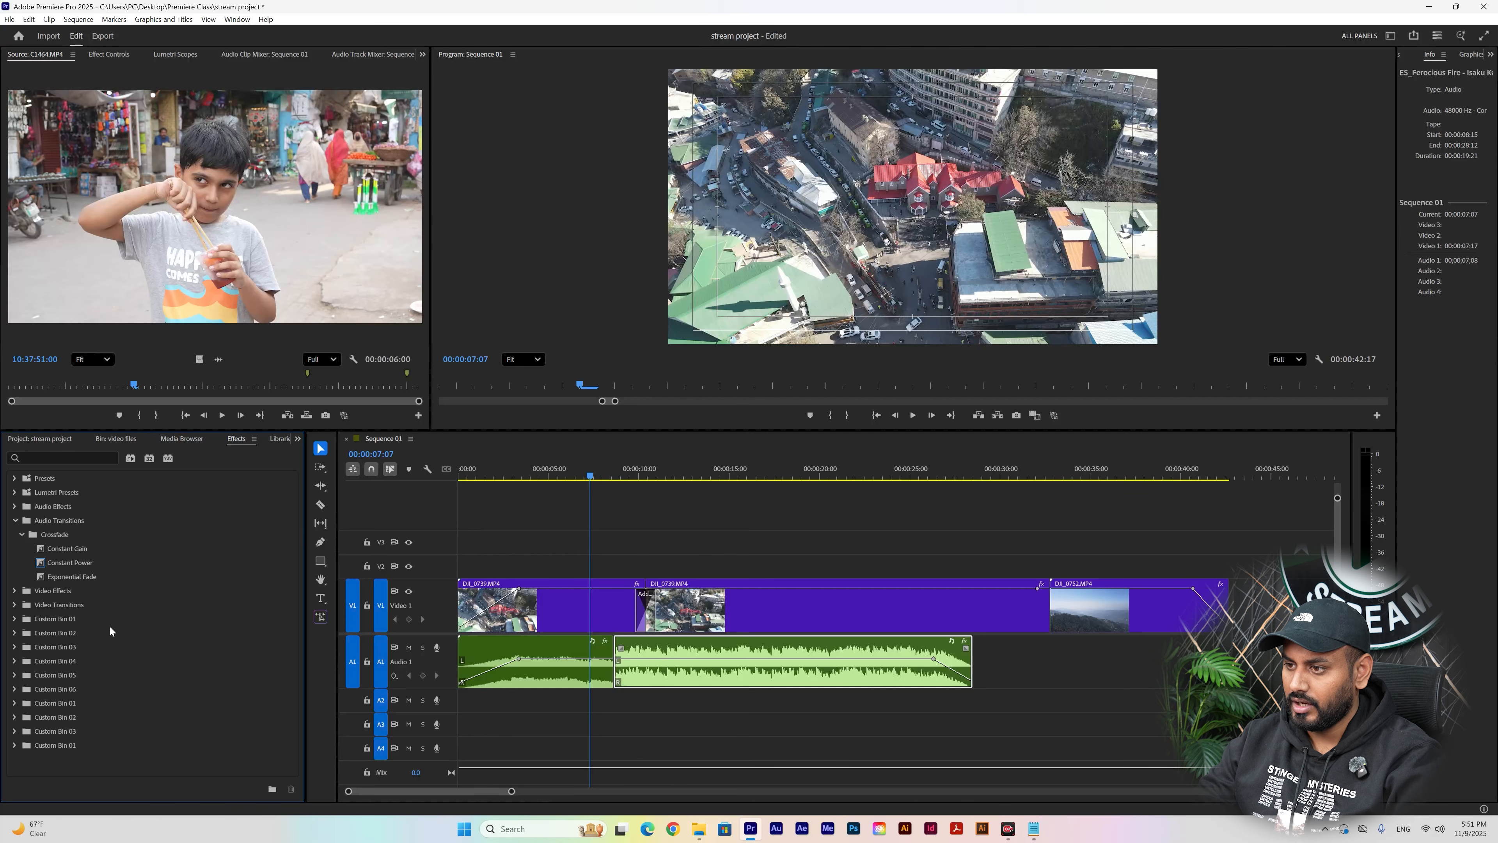
{"action": "left_click_drag", "start_coordinate": [68, 551], "coordinate": [480, 601]}
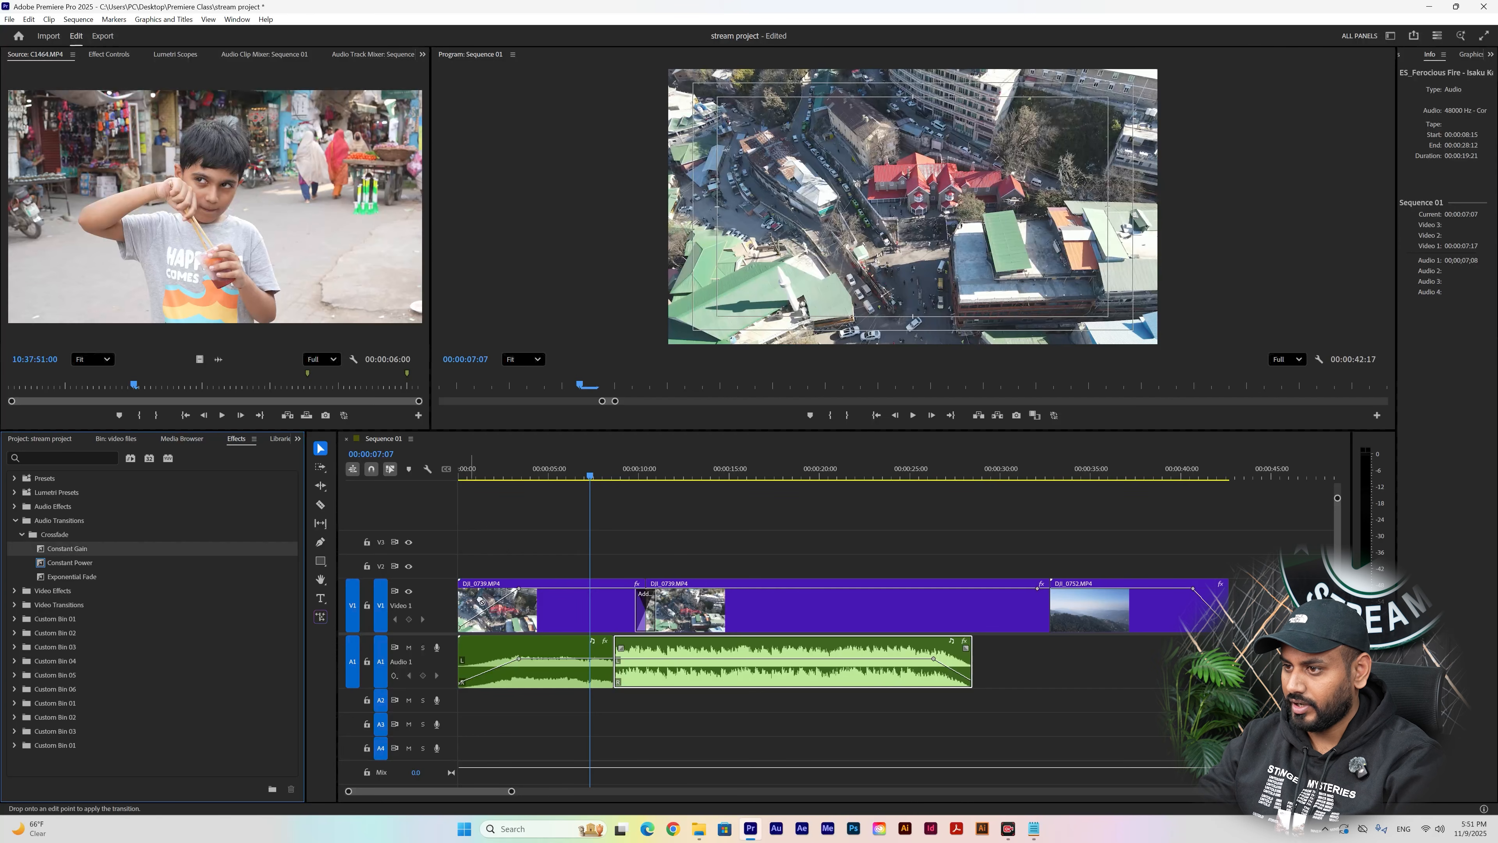
{"action": "left_click_drag", "start_coordinate": [626, 656], "coordinate": [624, 657]}
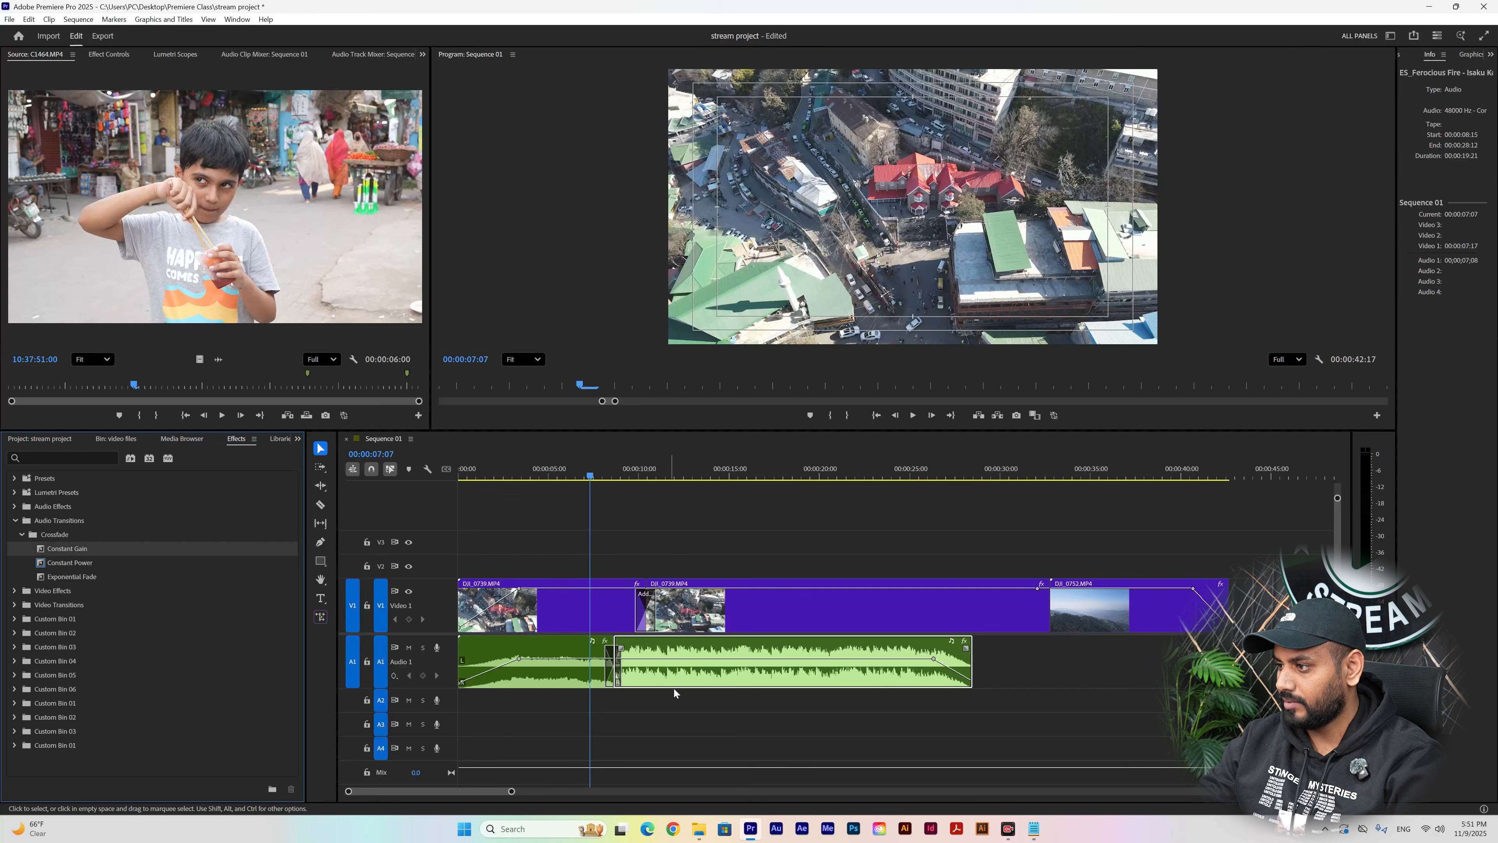
{"action": "key", "text": "space"}
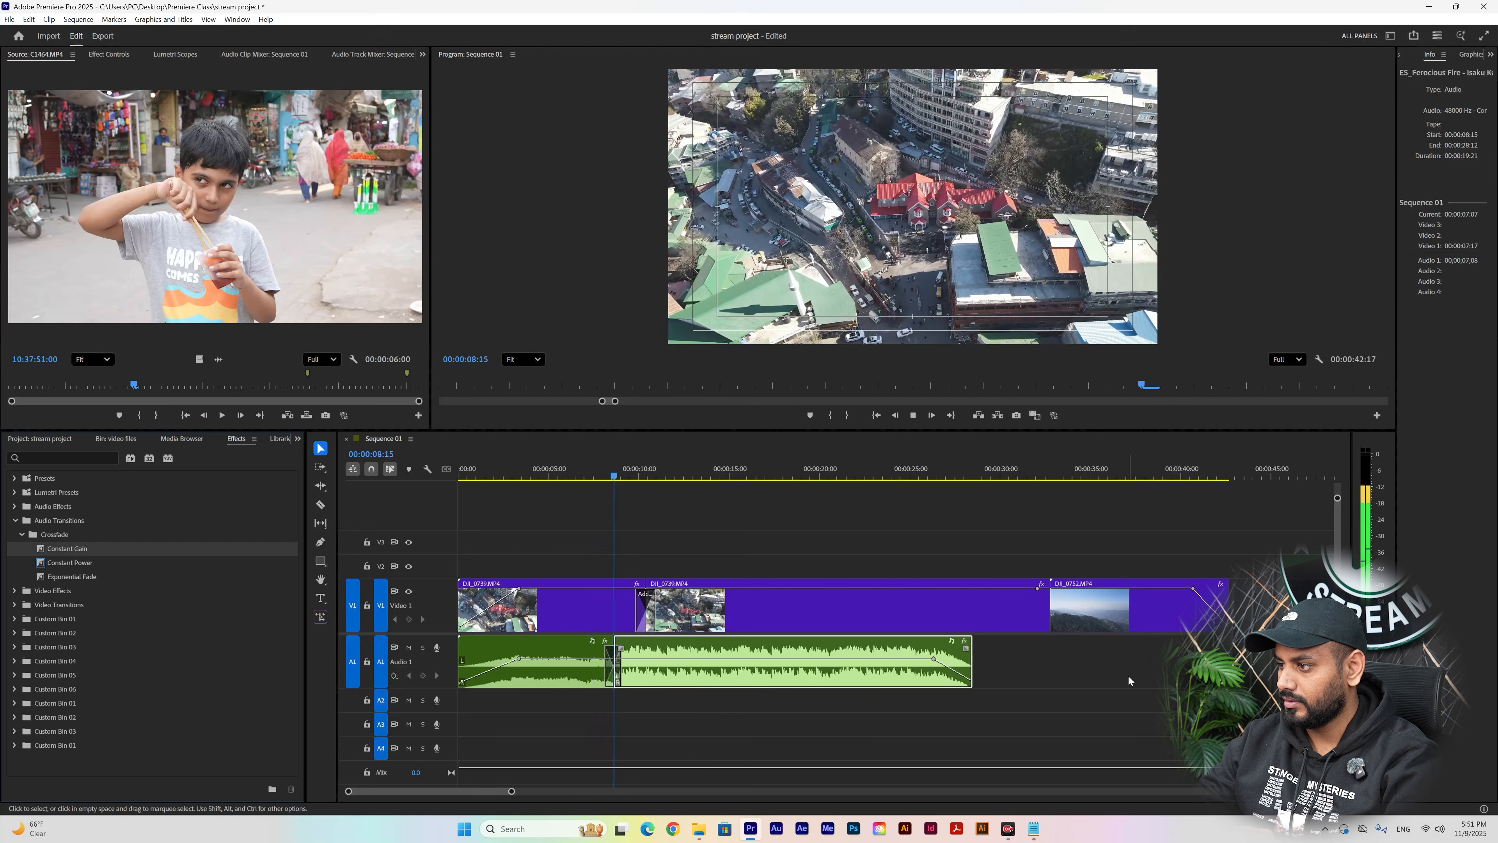
{"action": "key", "text": "space"}
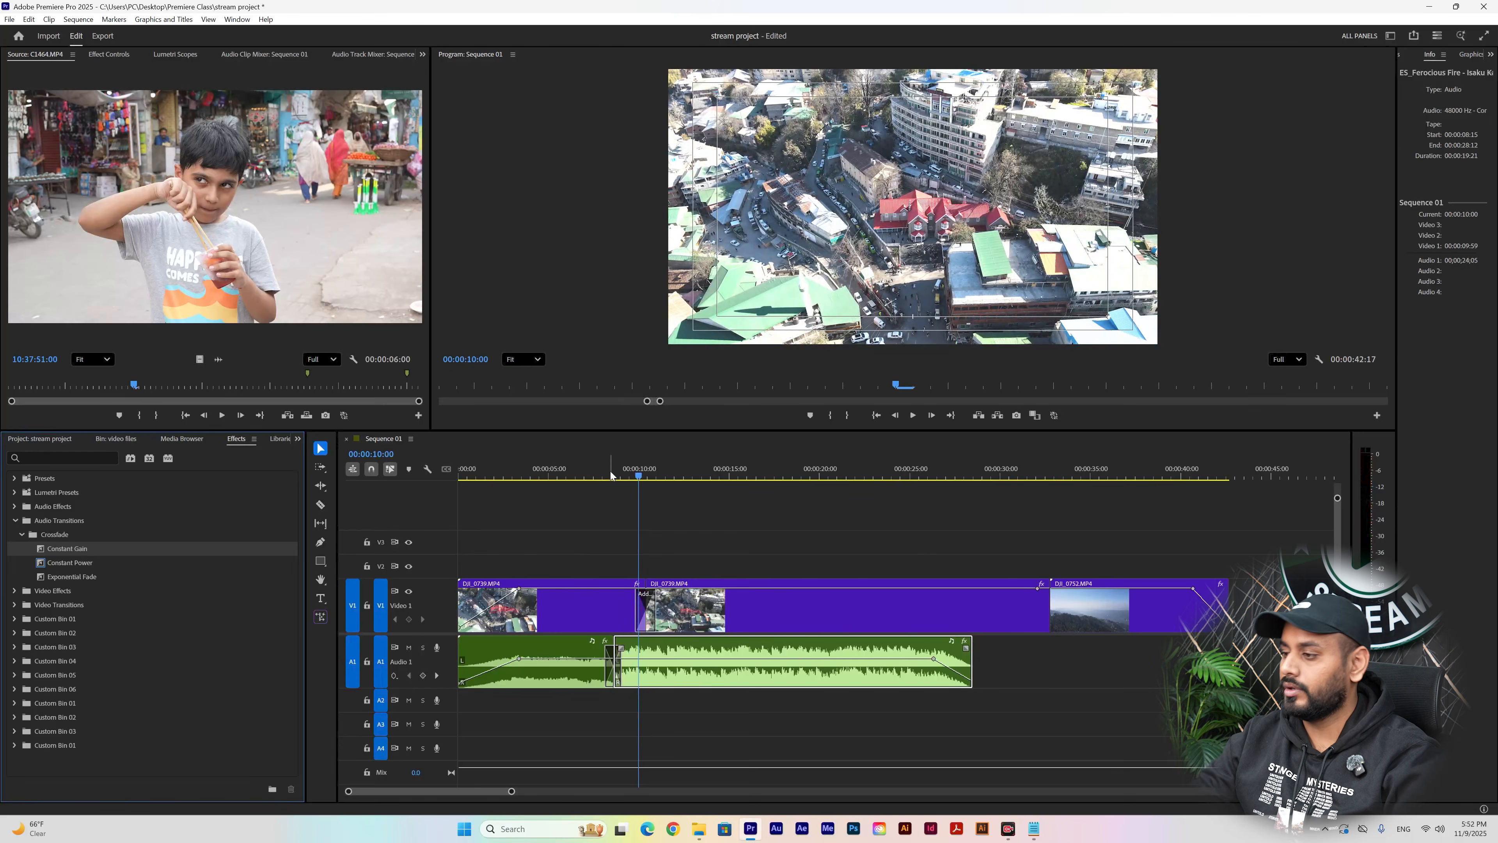
- Preview and delete the Constant Gain crossfade between the two music clips on Audio 1, and expand the effect Presets folder
{"action": "left_click_drag", "start_coordinate": [621, 474], "coordinate": [593, 471]}
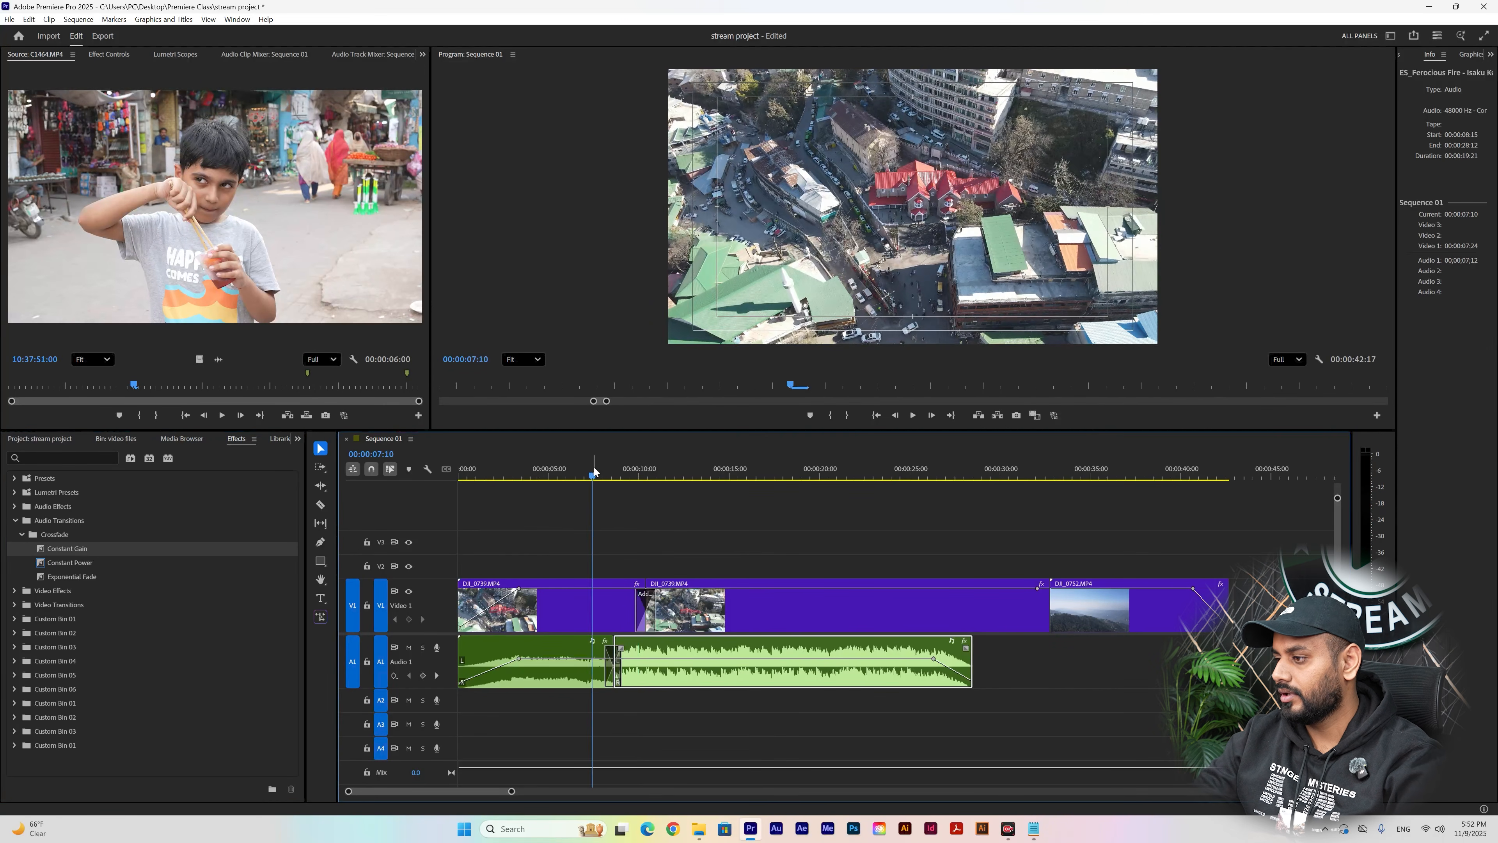
{"action": "key", "text": "space"}
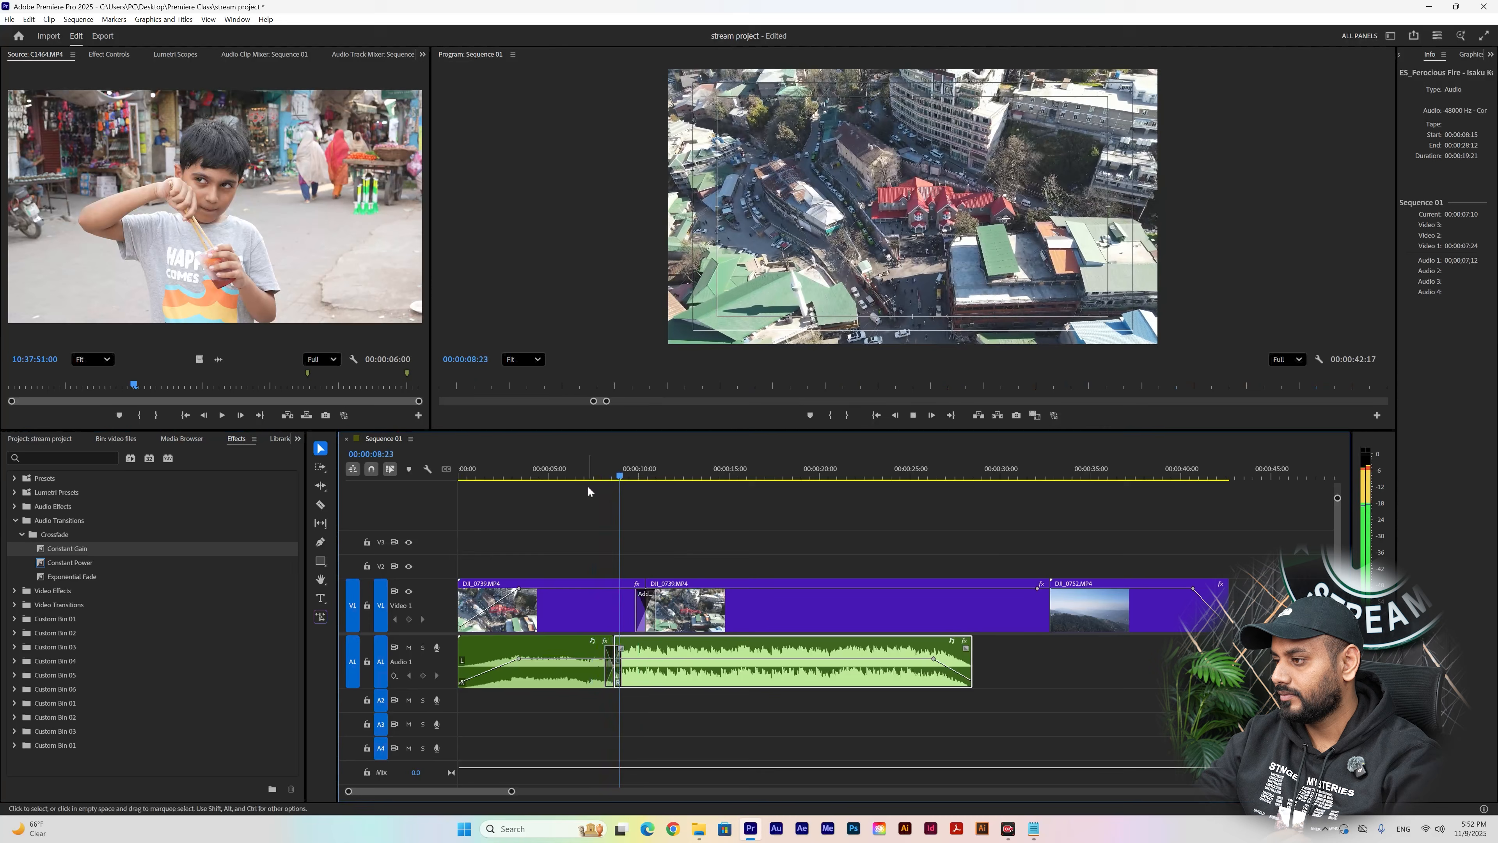
{"action": "key", "text": "space"}
{"action": "left_click", "coordinate": [611, 670]}
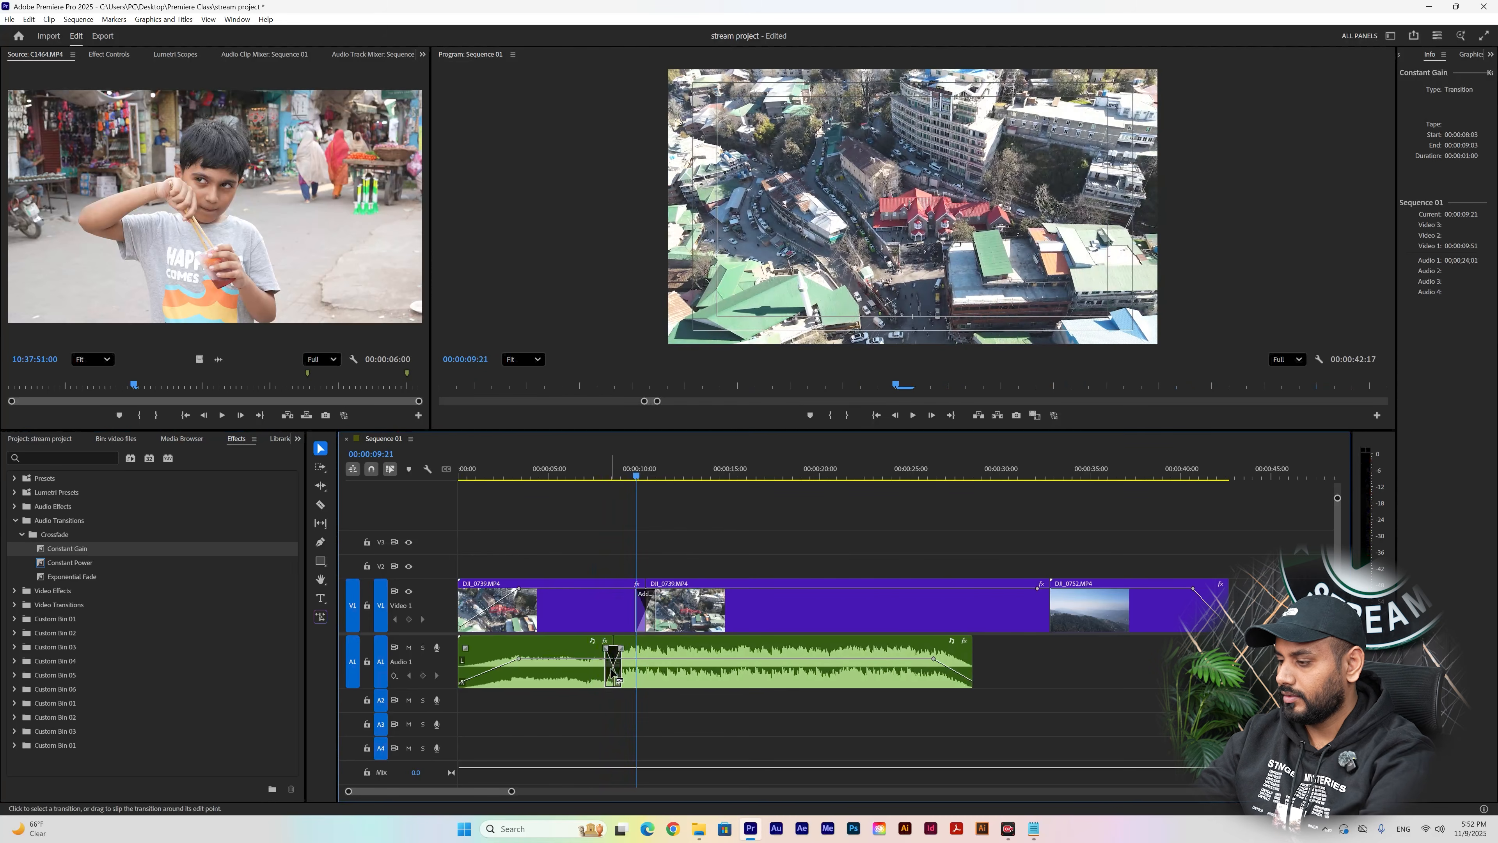
{"action": "key", "text": "Delete"}
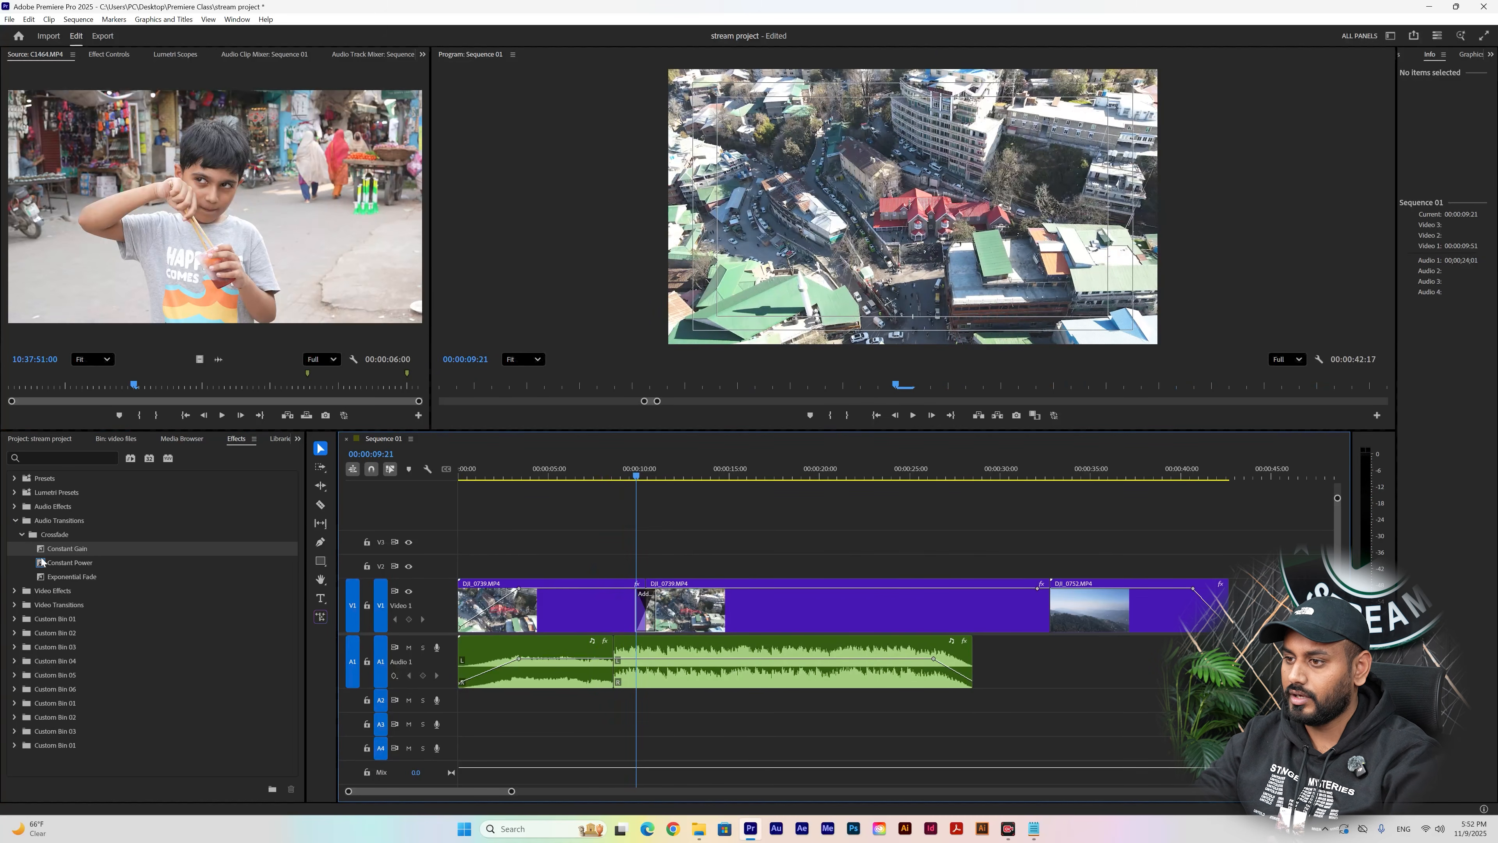
{"action": "left_click", "coordinate": [16, 520]}
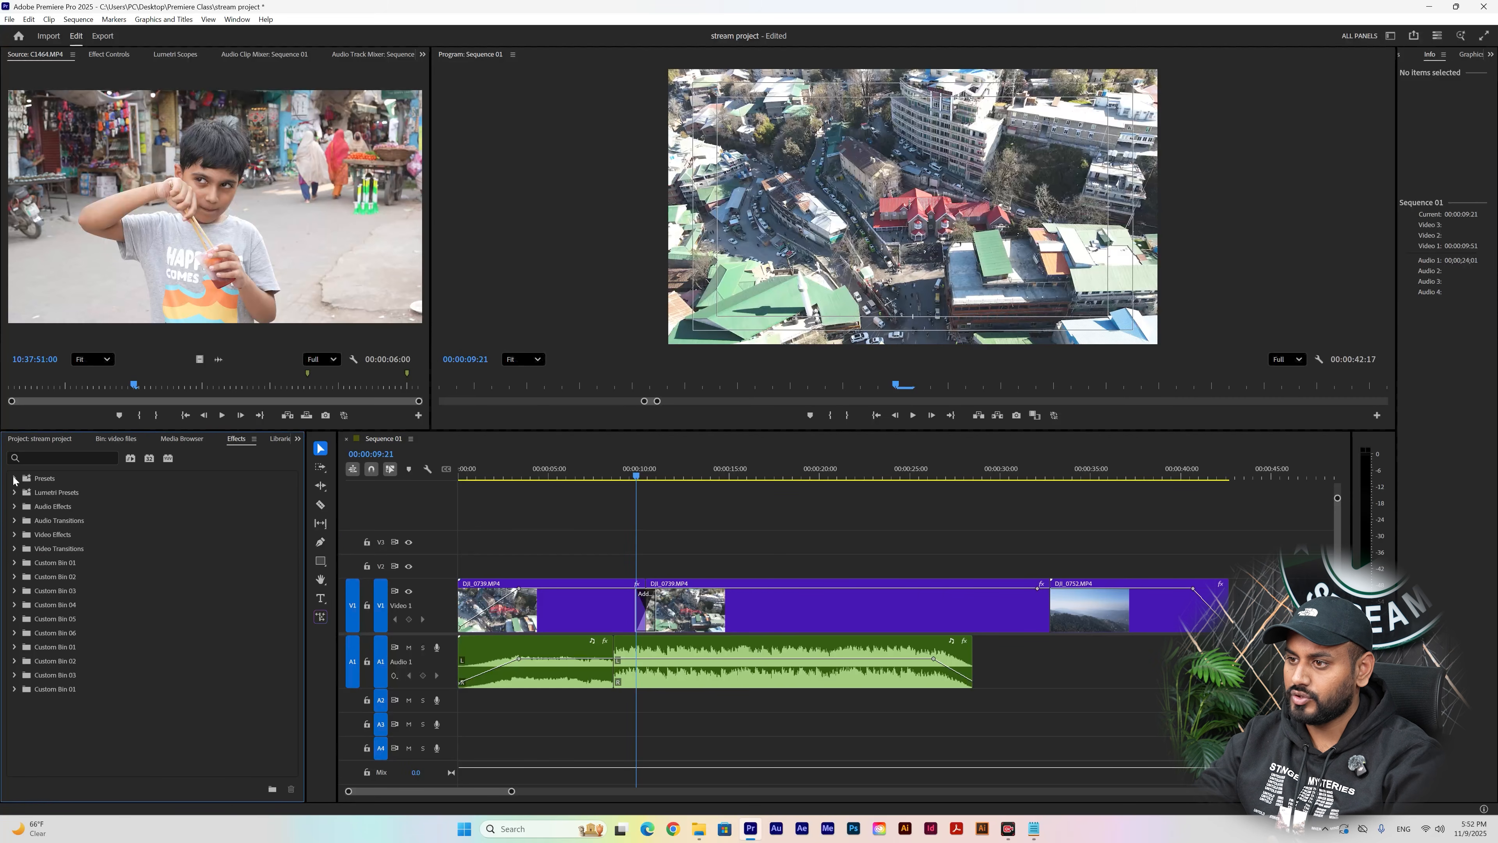
{"action": "left_click", "coordinate": [15, 479]}
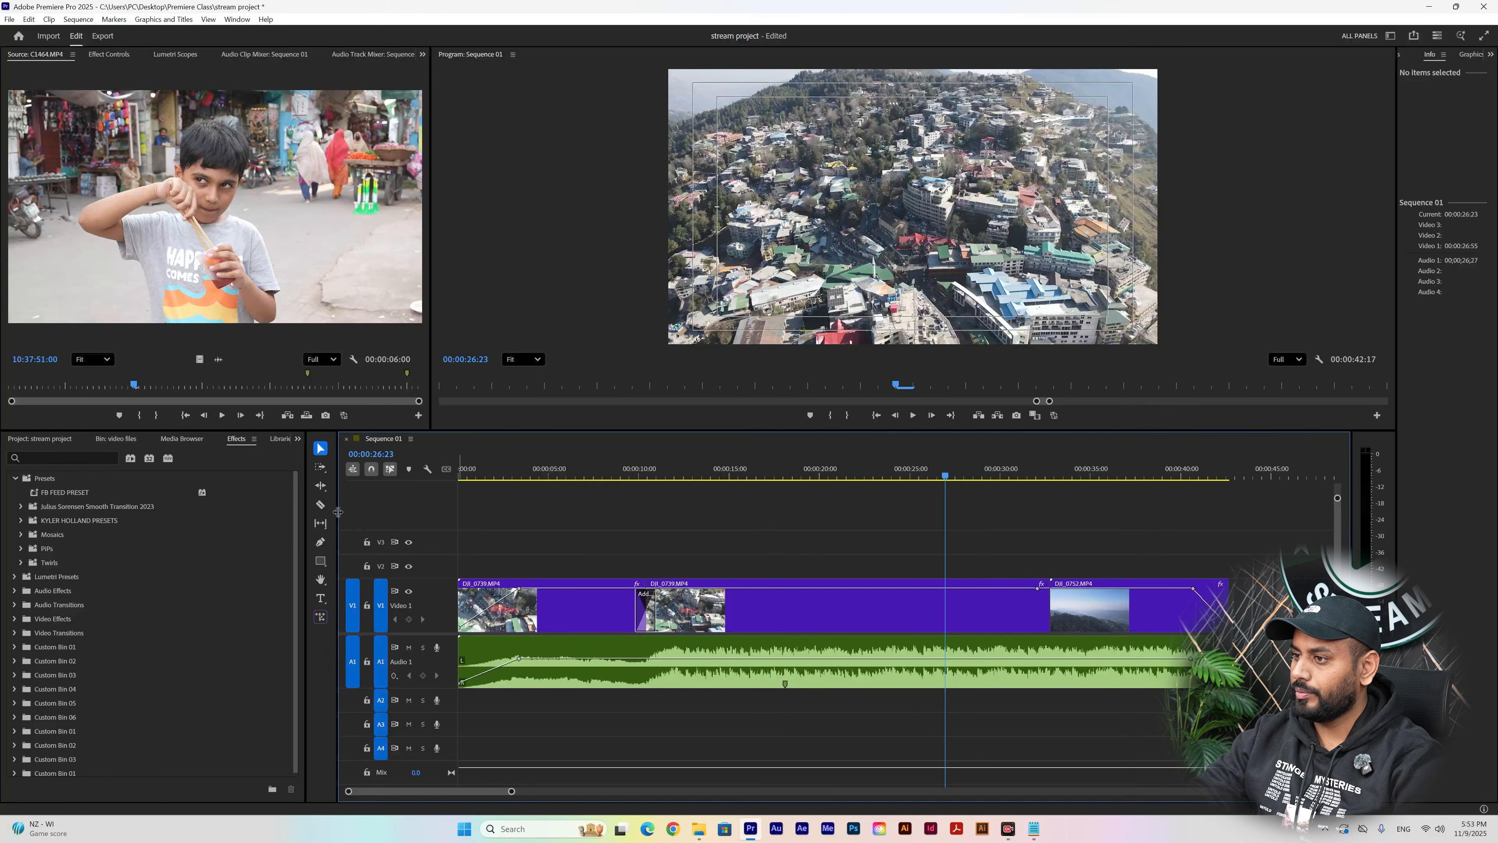
- Place PS logo.png on track V2 starting at about 00:00:02:18 and set the playhead to 00:00:03:05 over it
{"action": "left_click", "coordinate": [39, 438]}
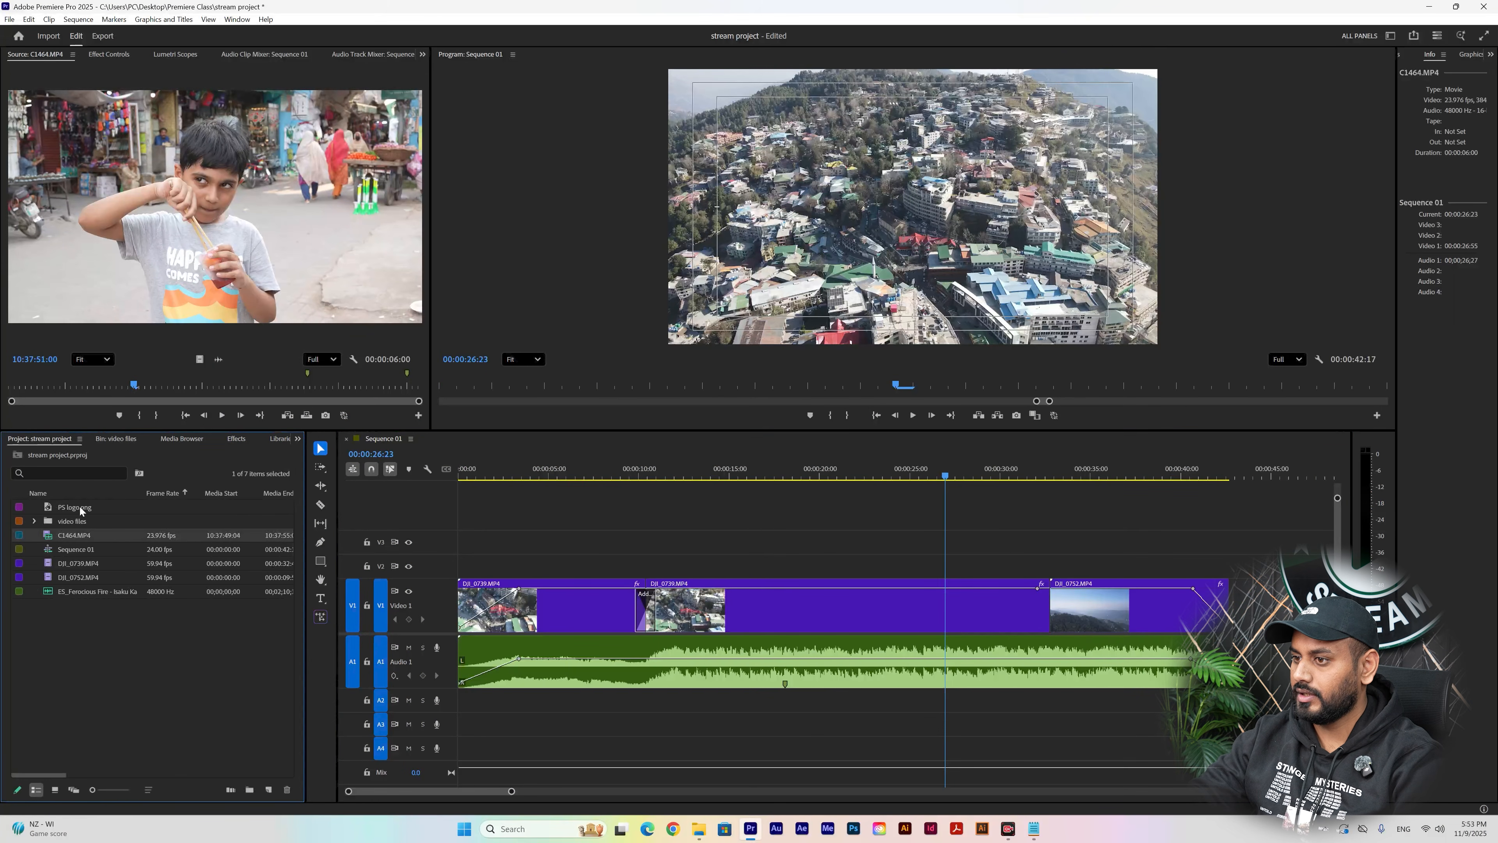
{"action": "left_click_drag", "start_coordinate": [79, 507], "coordinate": [498, 568]}
{"action": "left_click_drag", "start_coordinate": [503, 467], "coordinate": [518, 467]}
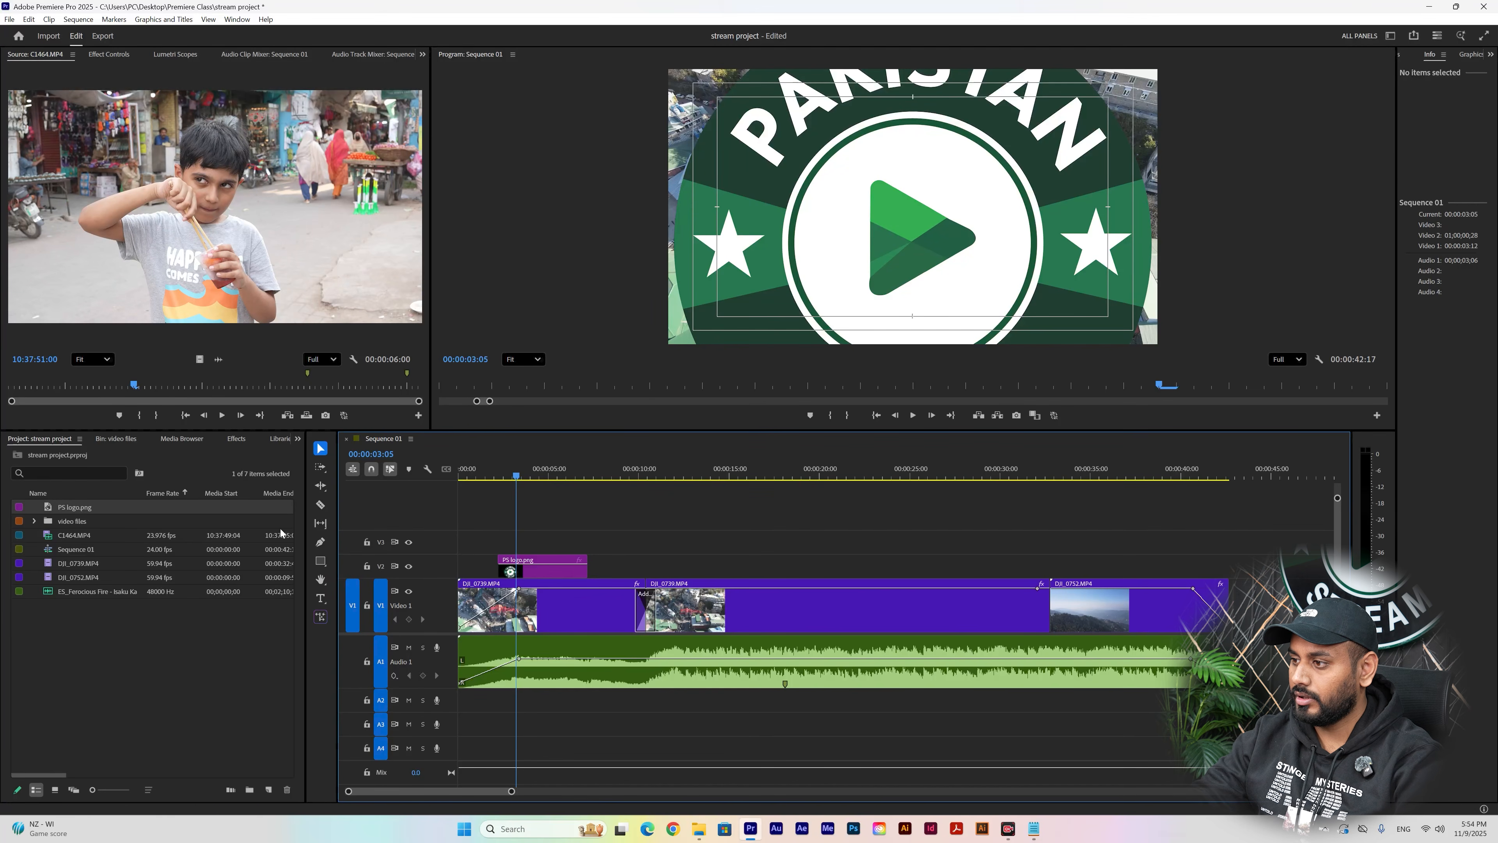
- Open the effect controls of the PS logo.png clip and set its position to 1767, 1273
{"action": "left_click", "coordinate": [553, 609]}
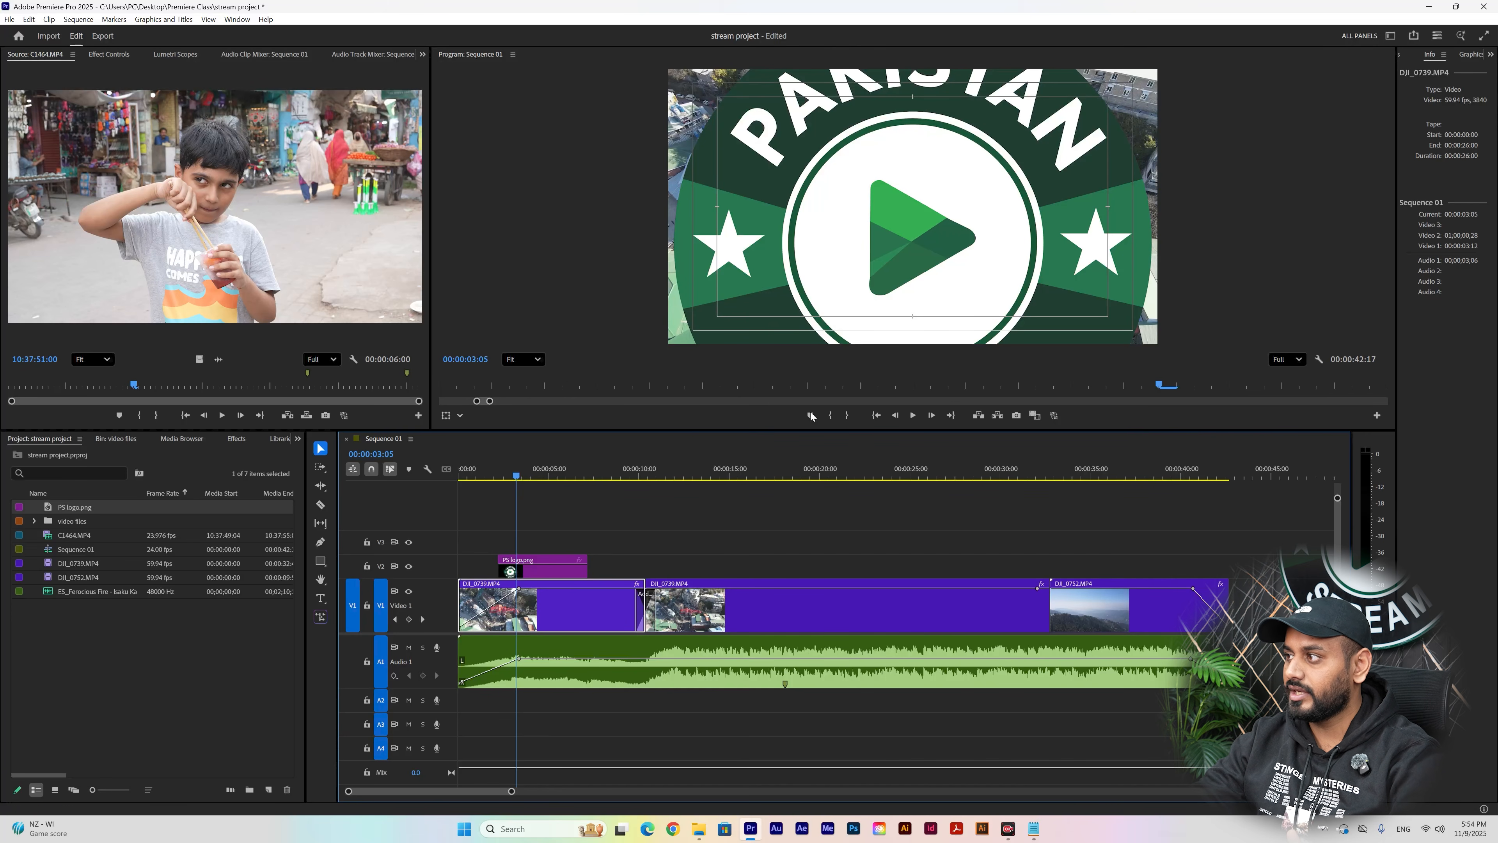
{"action": "left_click", "coordinate": [534, 575]}
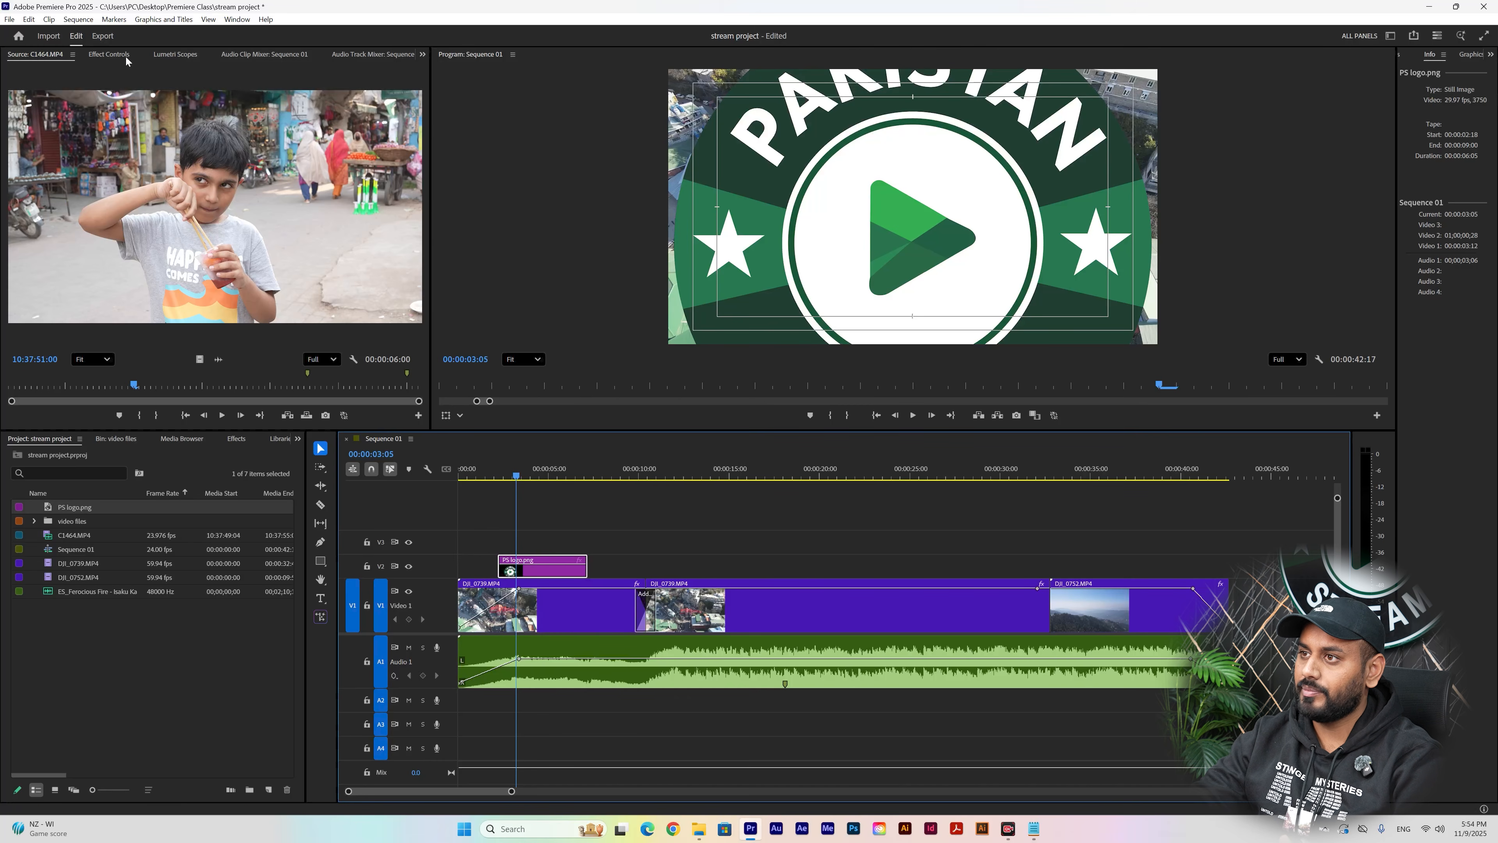
{"action": "left_click", "coordinate": [99, 56]}
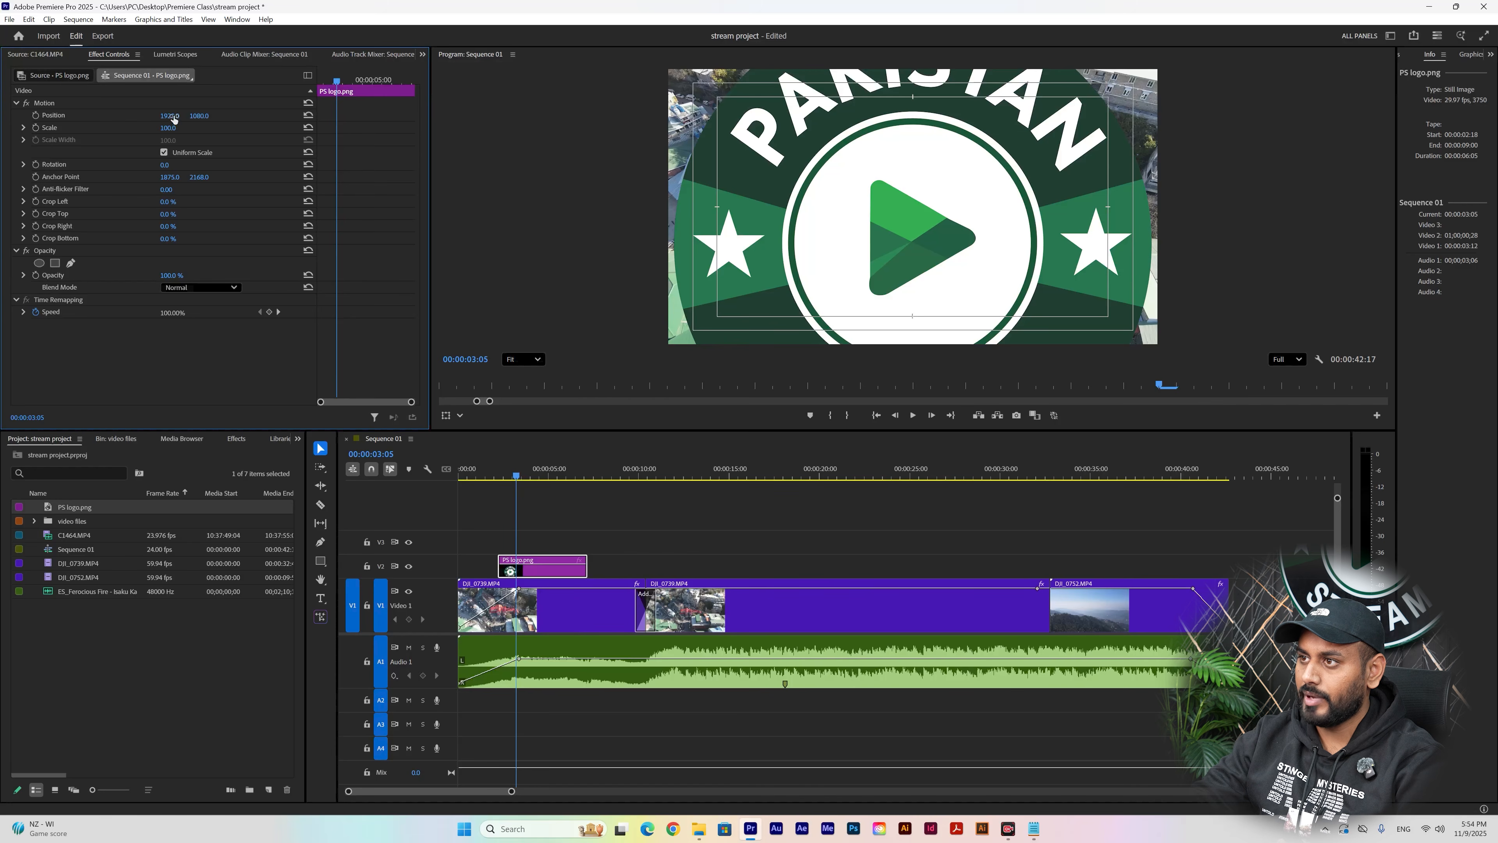
{"action": "mouse_move", "coordinate": [173, 119]}
{"action": "left_mouse_down"}
{"action": "mouse_move", "coordinate": [65, 118]}
{"action": "mouse_move", "coordinate": [245, 119]}
{"action": "mouse_move", "coordinate": [173, 116]}
{"action": "left_mouse_up"}
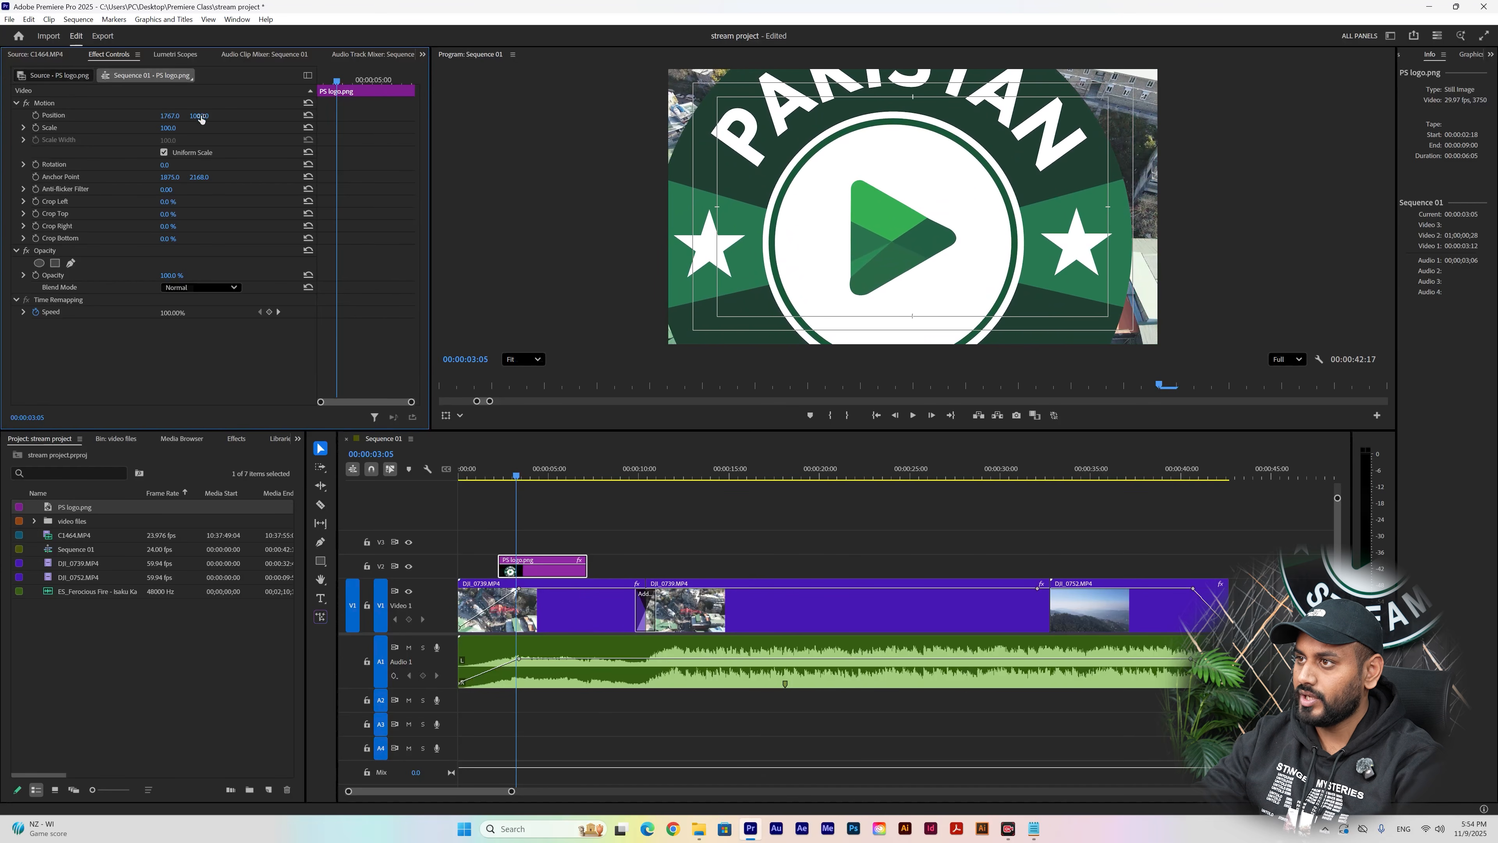
{"action": "mouse_move", "coordinate": [201, 116]}
{"action": "left_mouse_down"}
{"action": "mouse_move", "coordinate": [214, 117]}
{"action": "mouse_move", "coordinate": [142, 116]}
{"action": "mouse_move", "coordinate": [271, 116]}
{"action": "mouse_move", "coordinate": [202, 116]}
{"action": "left_mouse_up"}
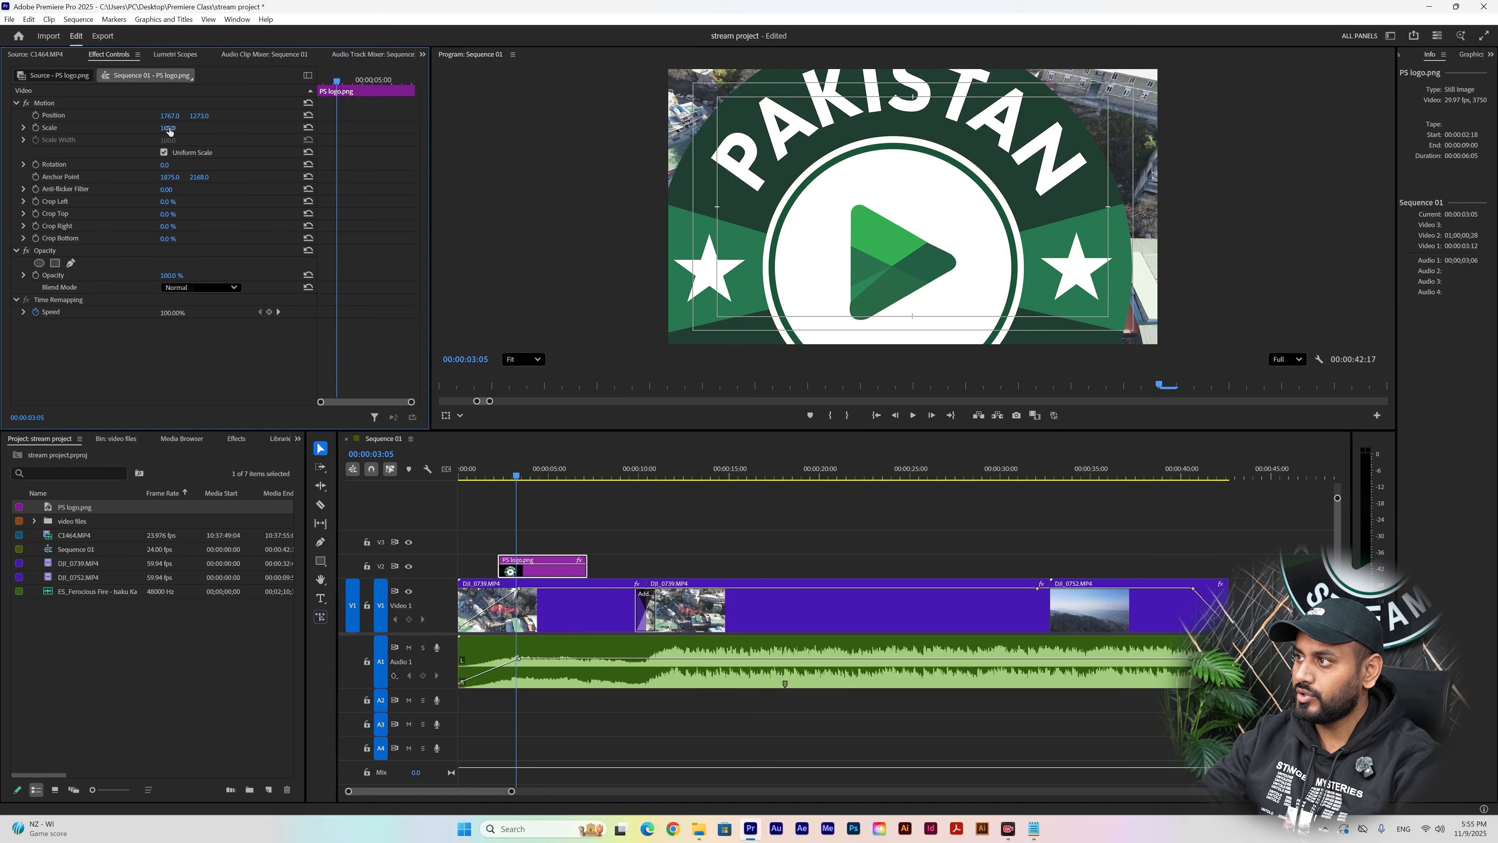
- Scale the PS logo to 13 and move it to the upper-left corner of the frame at position 433, 260
{"action": "left_click_drag", "start_coordinate": [169, 130], "coordinate": [118, 129]}
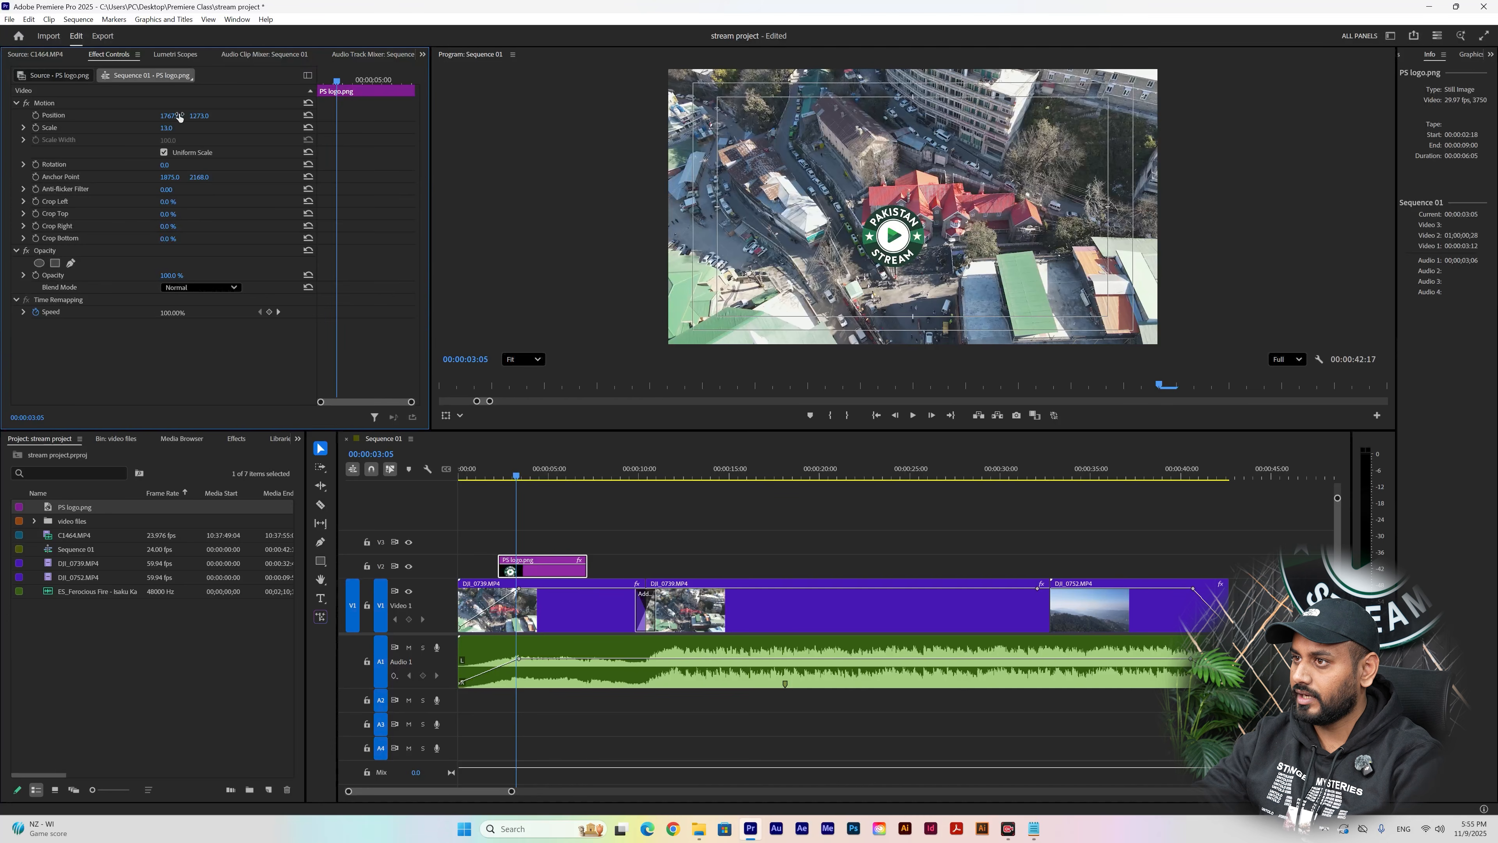
{"action": "left_click_drag", "start_coordinate": [169, 115], "coordinate": [113, 115]}
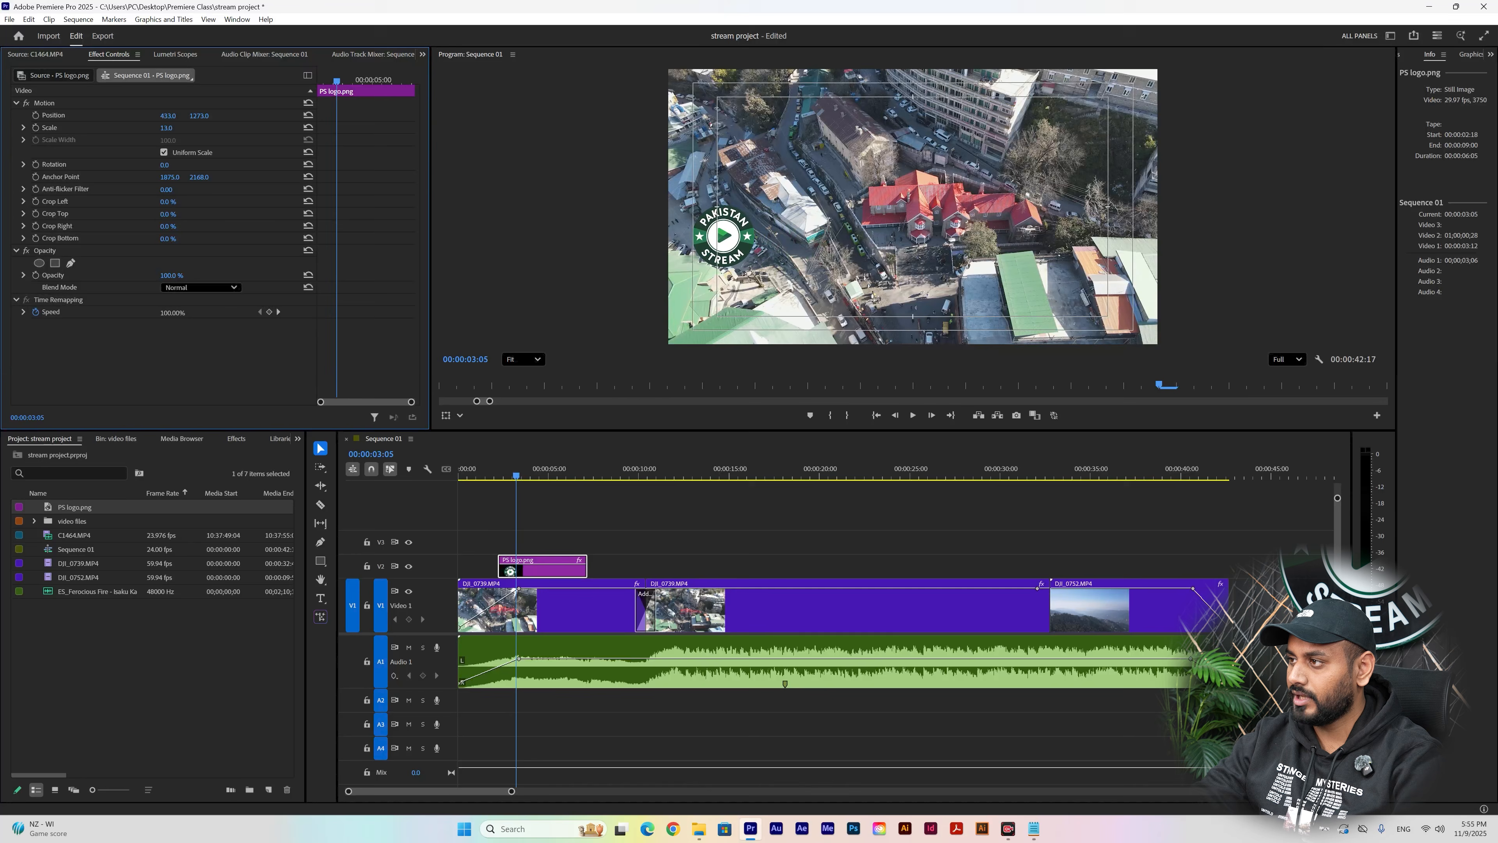
{"action": "left_click_drag", "start_coordinate": [199, 115], "coordinate": [194, 115]}
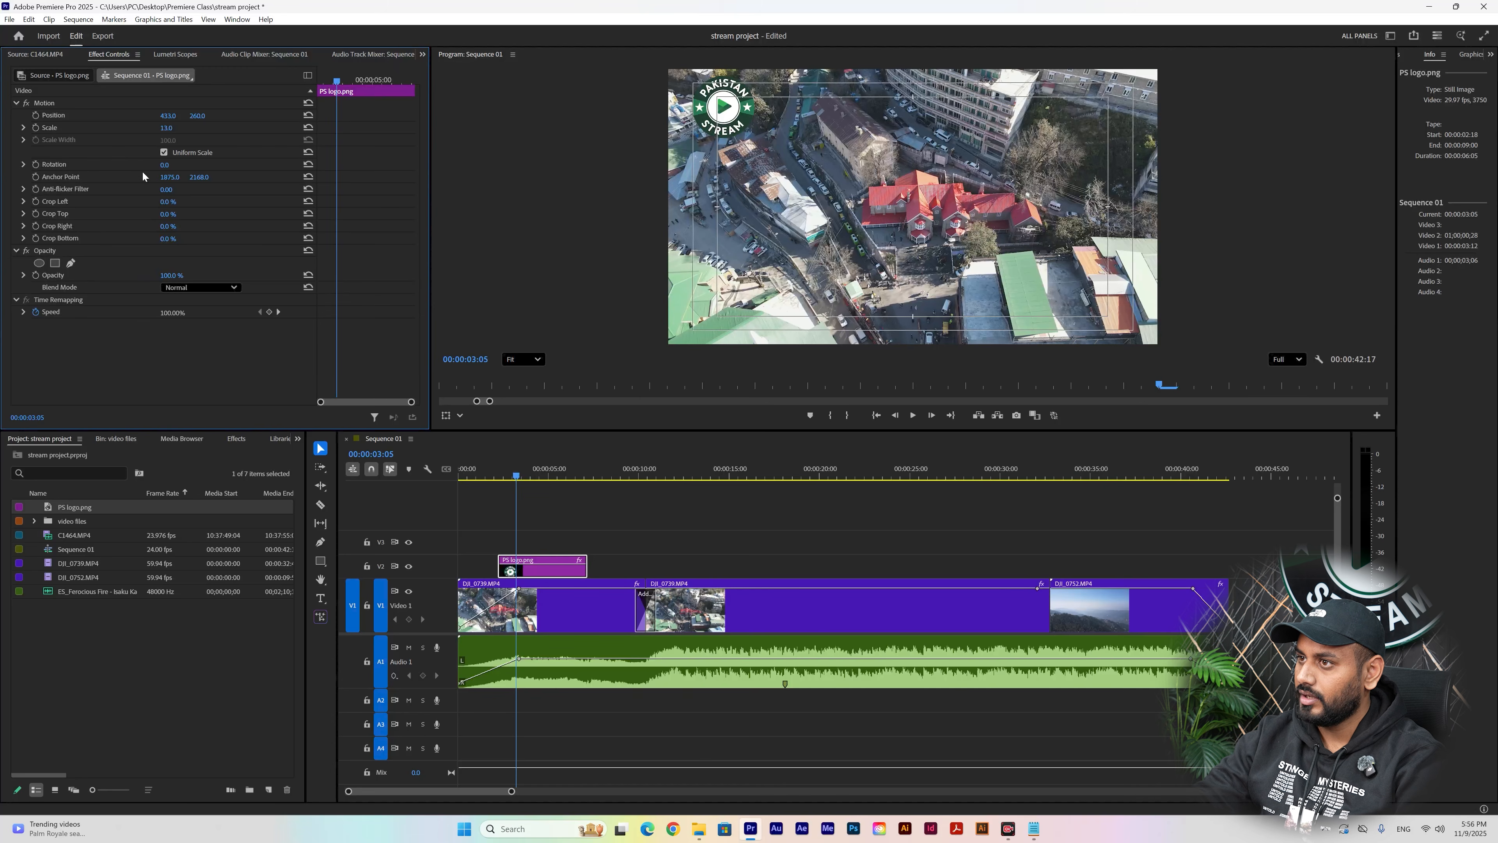
- Try out the rotation, anchor point and crop settings on the PS logo, undoing each change
{"action": "left_click_drag", "start_coordinate": [165, 167], "coordinate": [429, 167]}
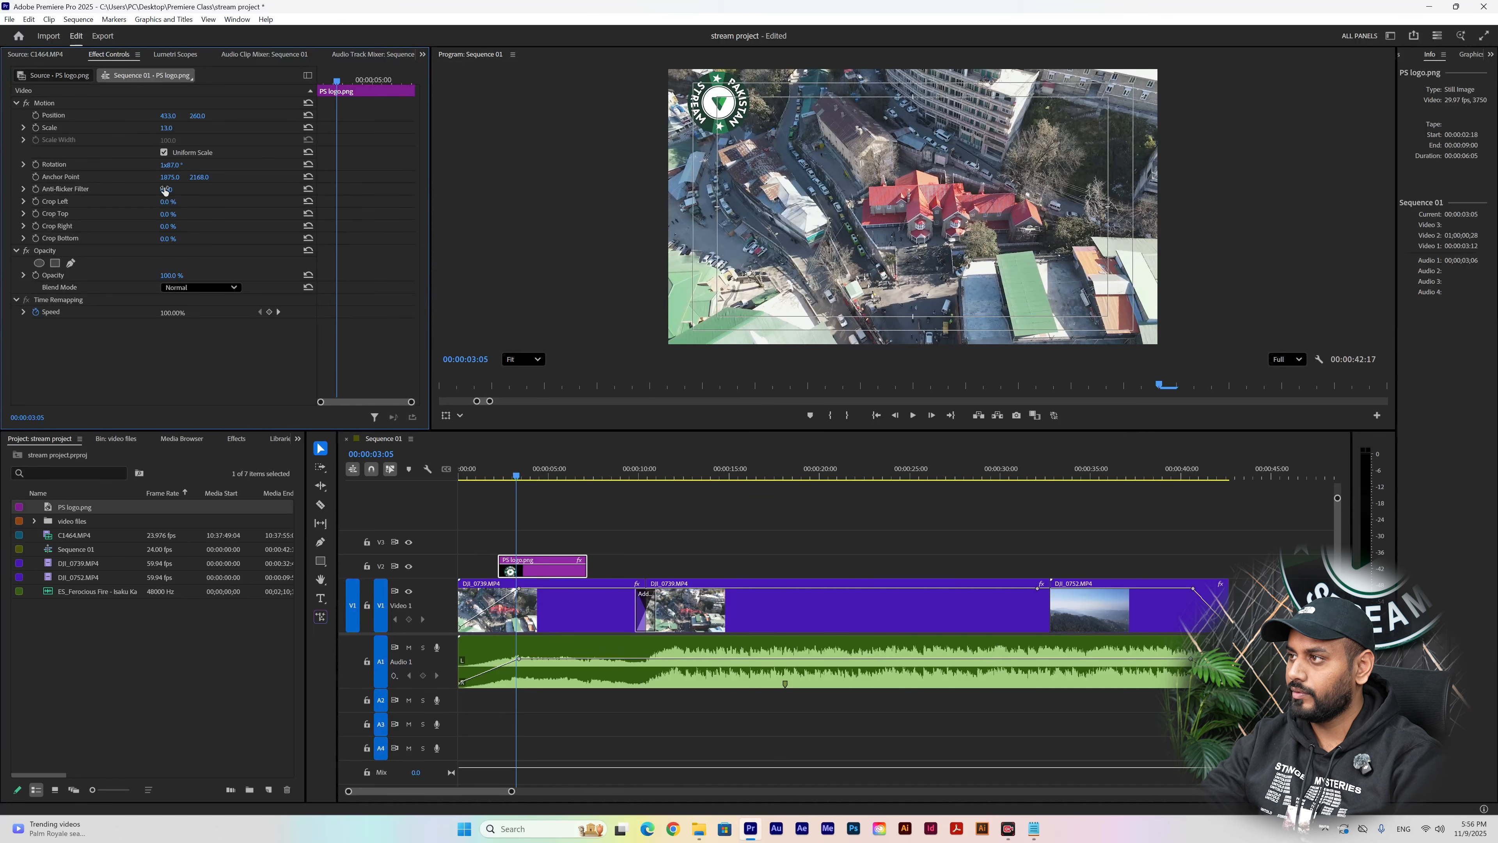
{"action": "key", "text": "ctrl+z"}
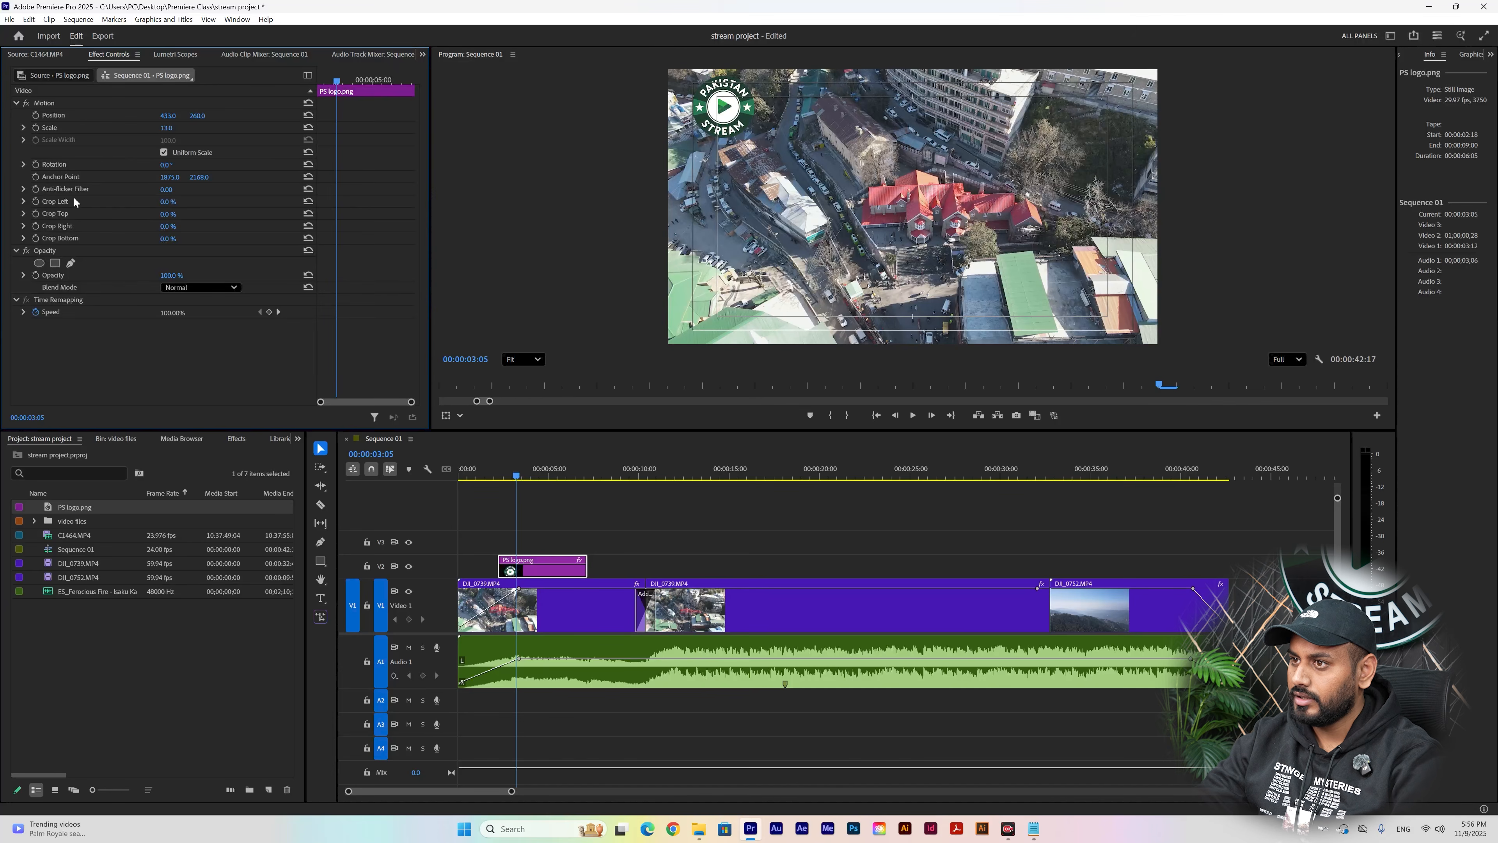
{"action": "left_click_drag", "start_coordinate": [170, 176], "coordinate": [86, 176]}
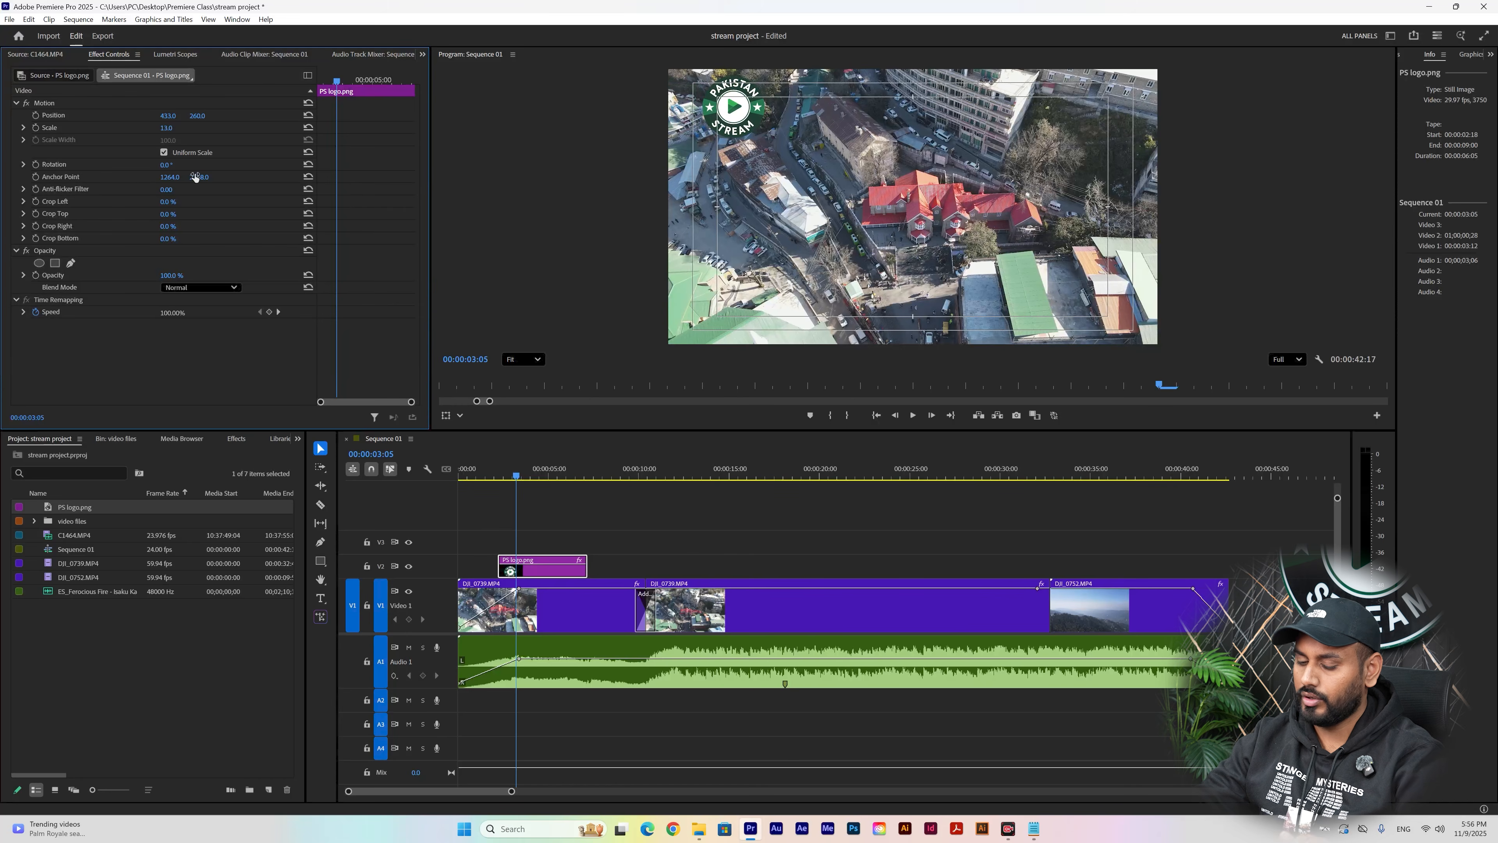
{"action": "key", "text": "ctrl+z"}
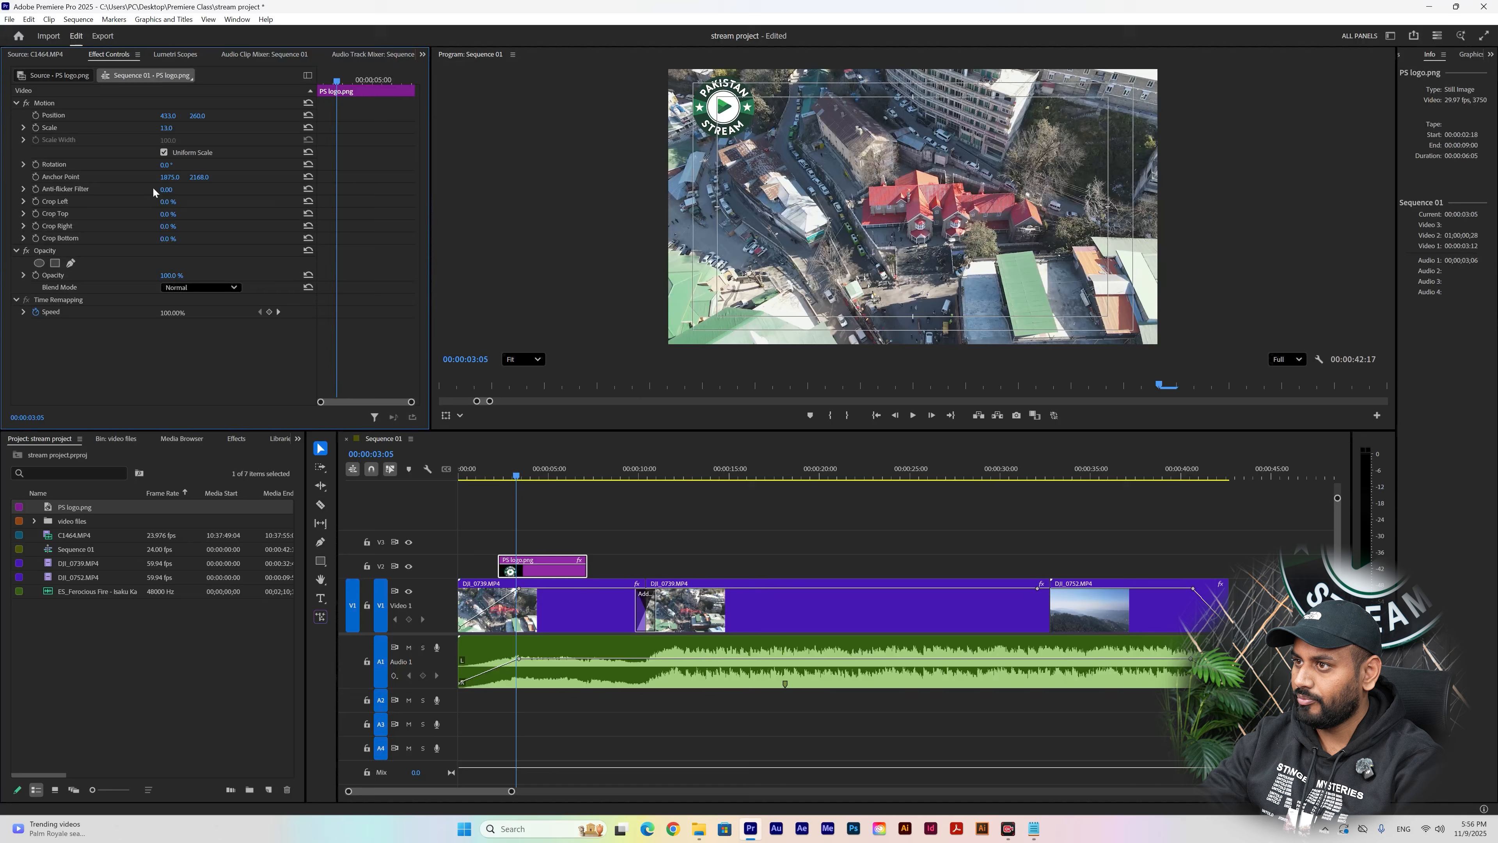
{"action": "mouse_move", "coordinate": [168, 203]}
{"action": "left_mouse_down"}
{"action": "mouse_move", "coordinate": [225, 204]}
{"action": "mouse_move", "coordinate": [176, 215]}
{"action": "left_mouse_up"}
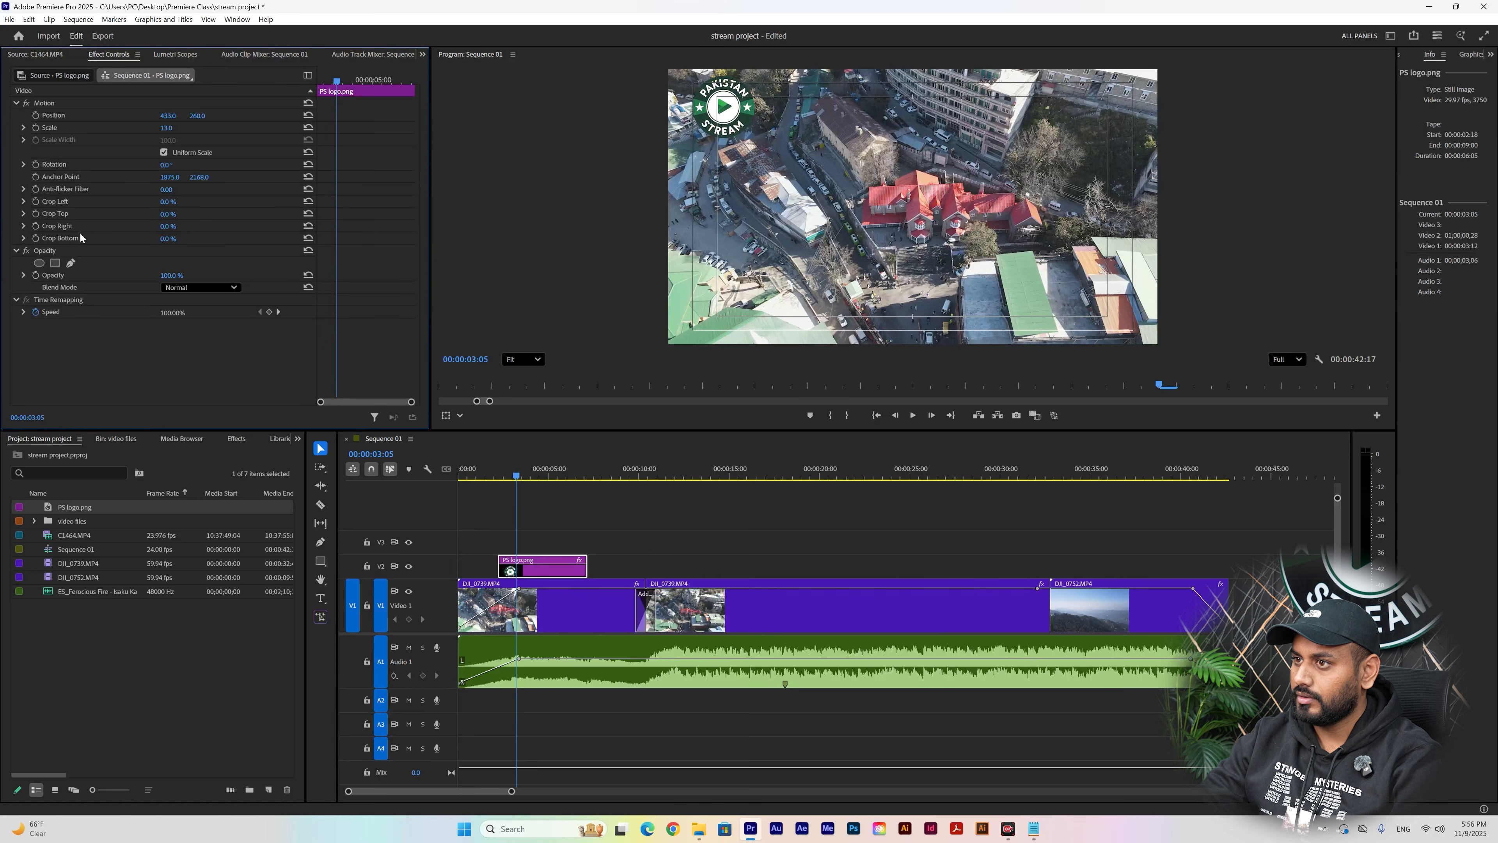
{"action": "mouse_move", "coordinate": [167, 226]}
{"action": "left_mouse_down"}
{"action": "mouse_move", "coordinate": [231, 239]}
{"action": "mouse_move", "coordinate": [177, 240]}
{"action": "left_mouse_up"}
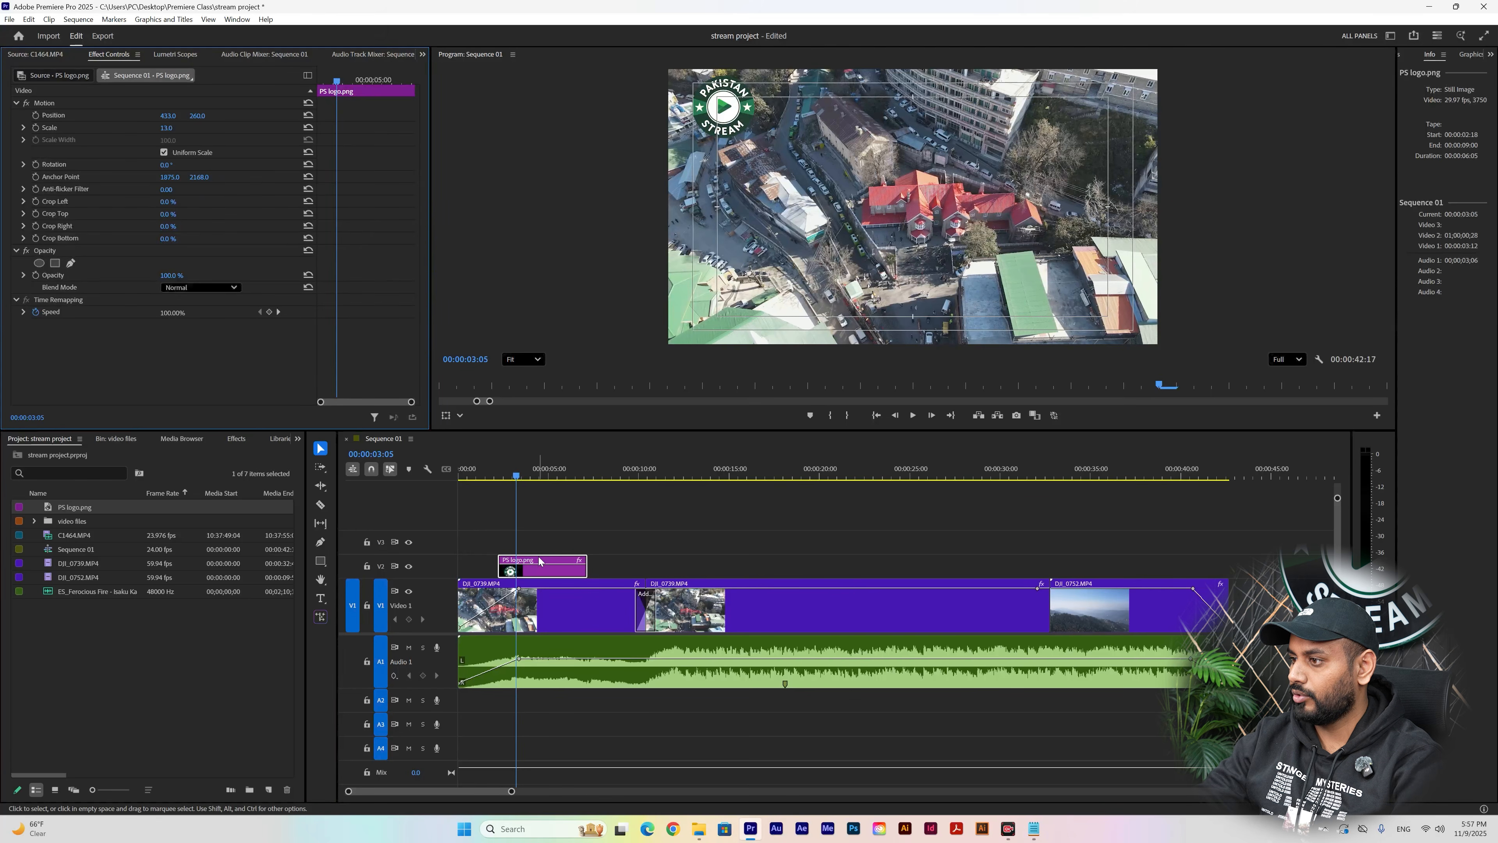
- Move the logo clip up to V3 and place DJI_0752.MP4 beneath it on V2 at the sequence start, scrubbing to 00:00:02:11
{"action": "left_click_drag", "start_coordinate": [526, 559], "coordinate": [543, 547]}
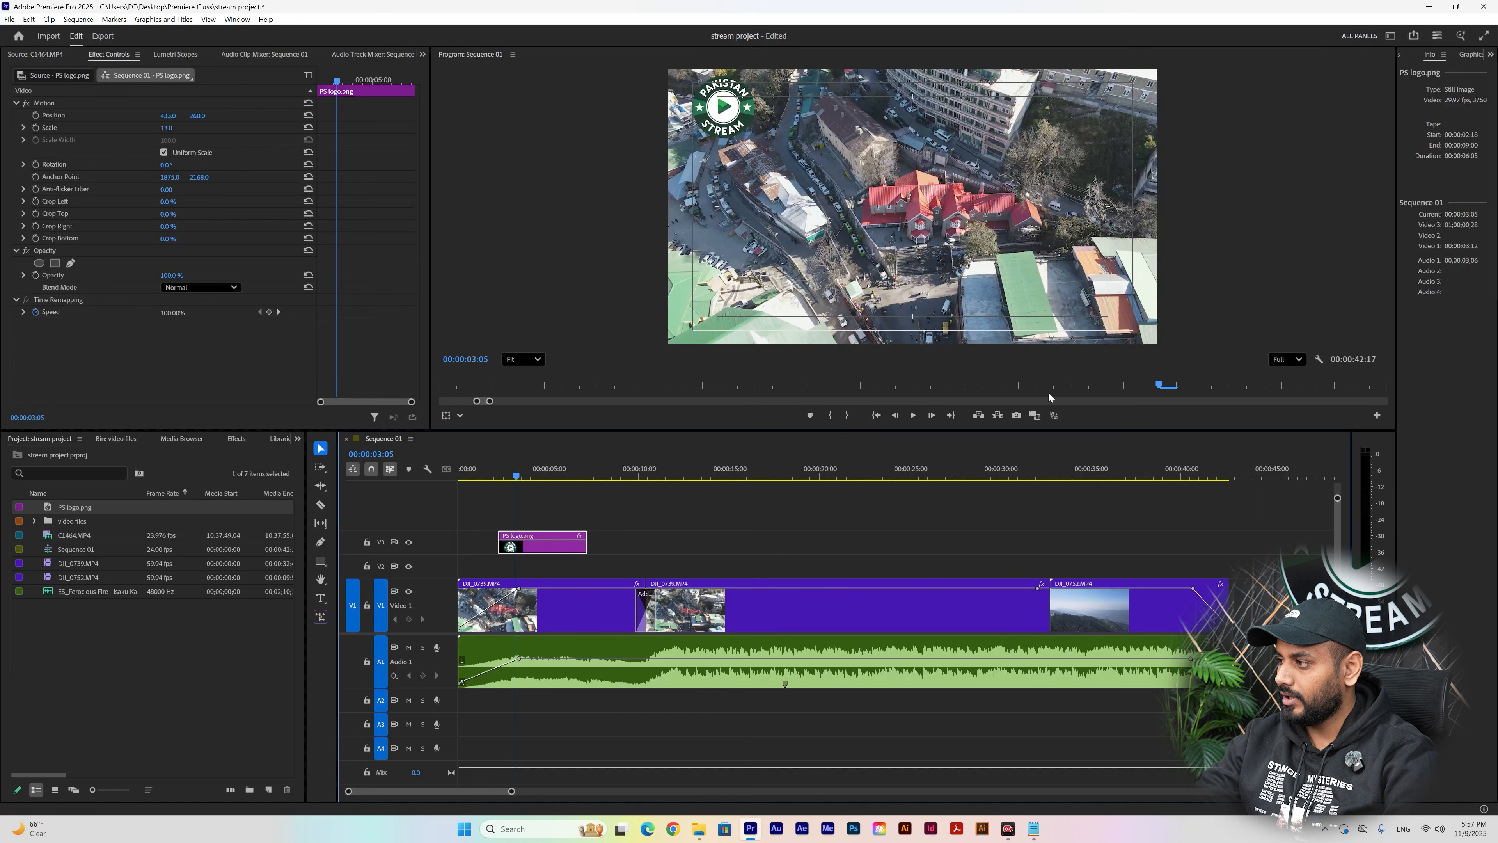
{"action": "left_click", "coordinate": [1141, 619]}
{"action": "left_click_drag", "start_coordinate": [1134, 623], "coordinate": [516, 580]}
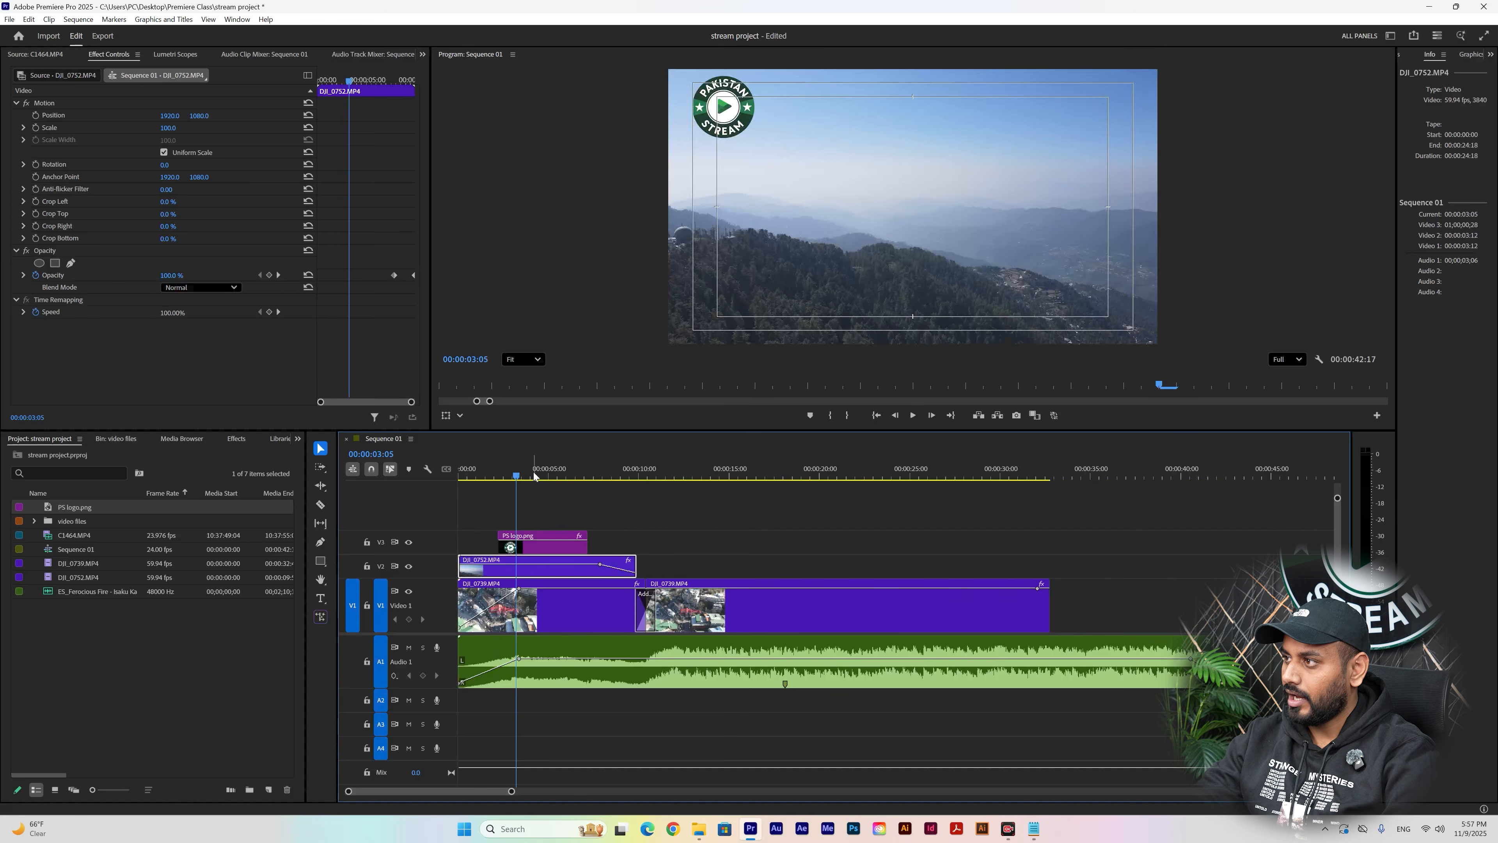
{"action": "left_click_drag", "start_coordinate": [519, 475], "coordinate": [502, 476]}
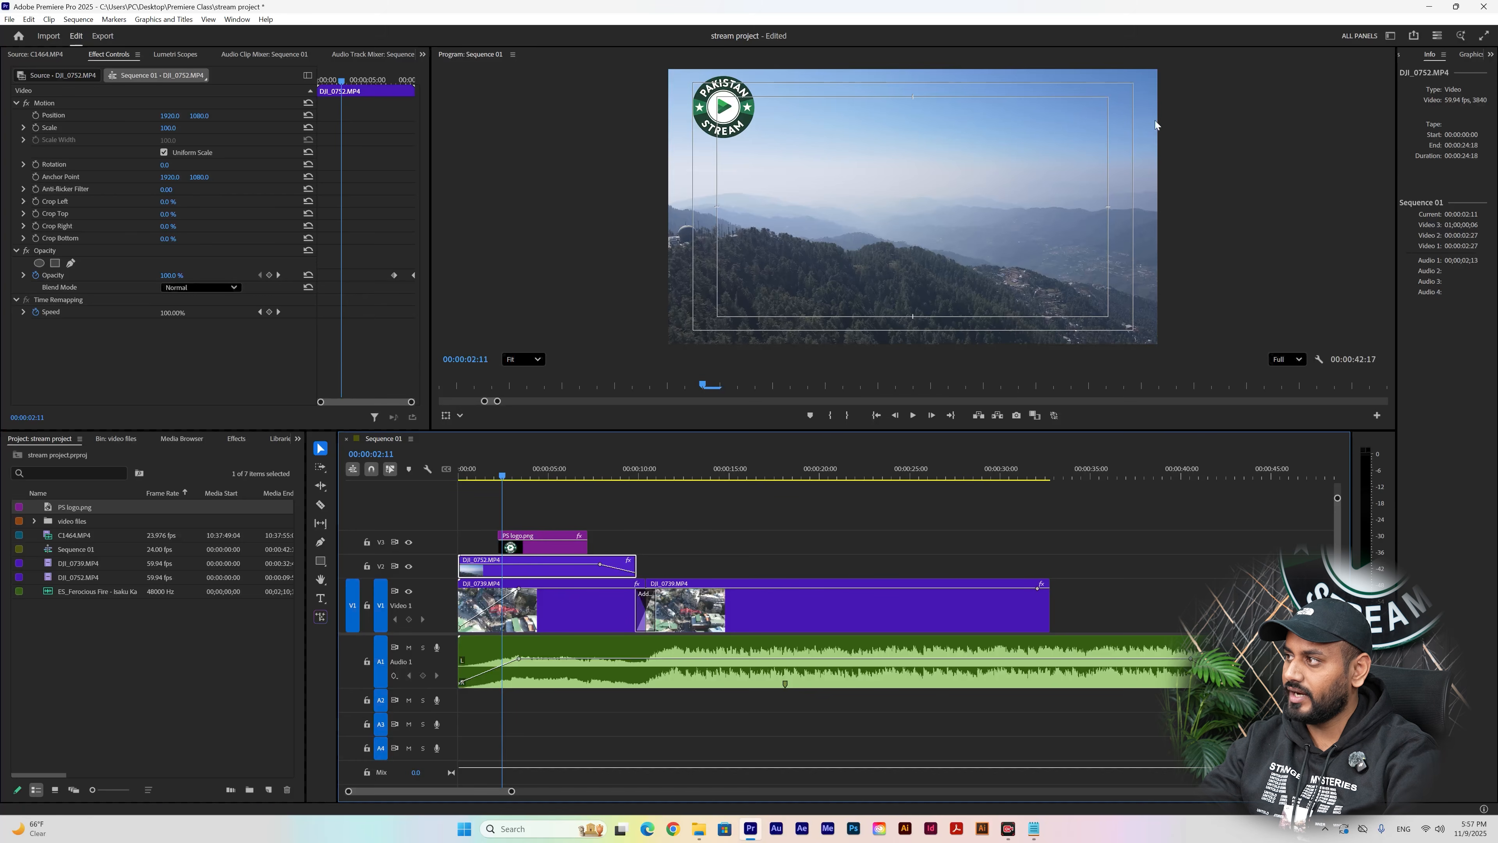
- Crop the DJI_0752.MP4 clip on V2 by 50% from the left to form a split screen
{"action": "left_click", "coordinate": [607, 609]}
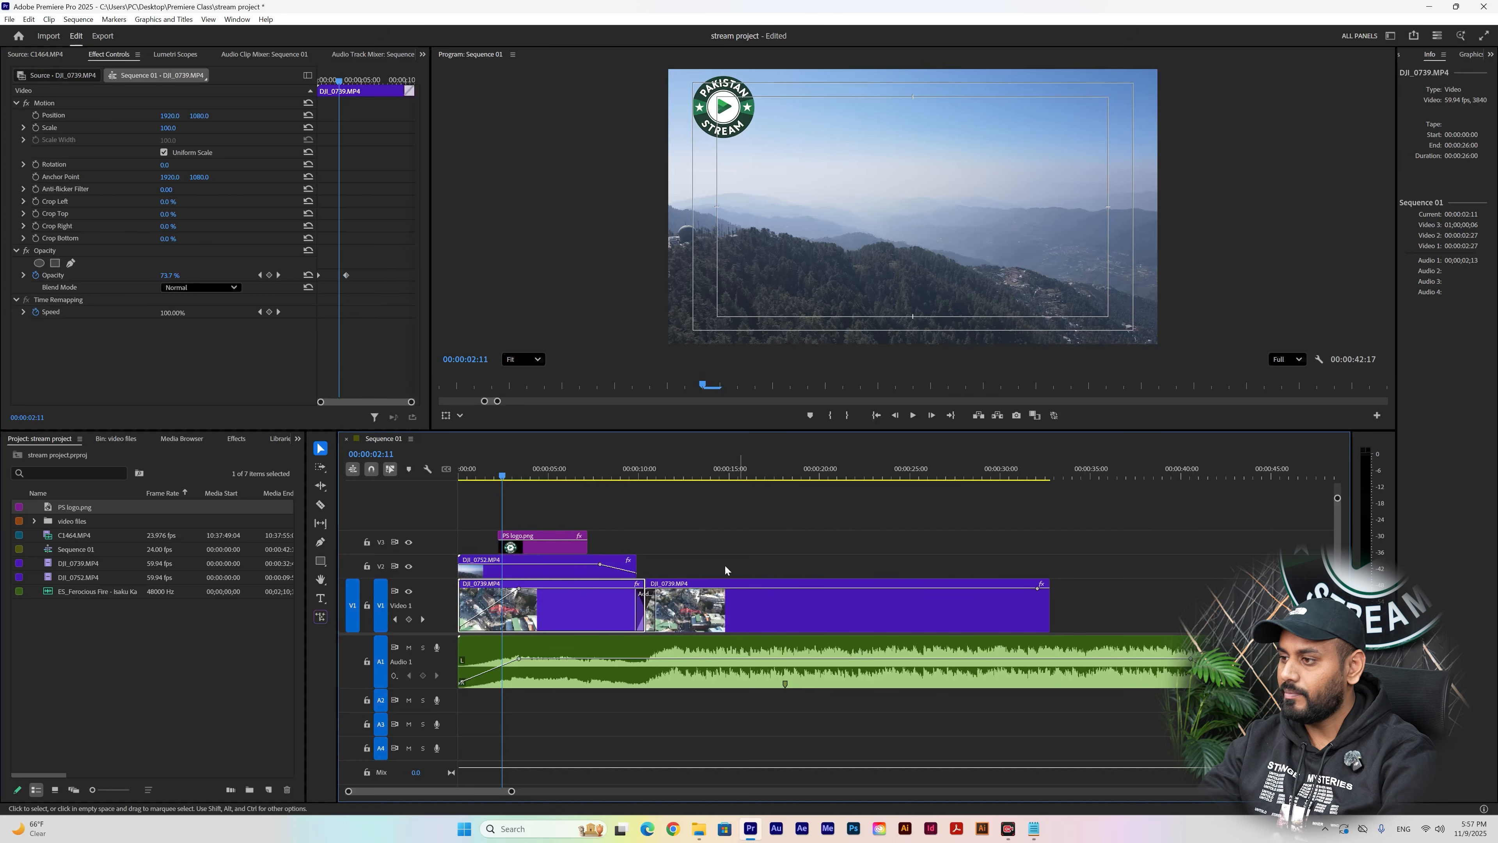
{"action": "left_click", "coordinate": [579, 570]}
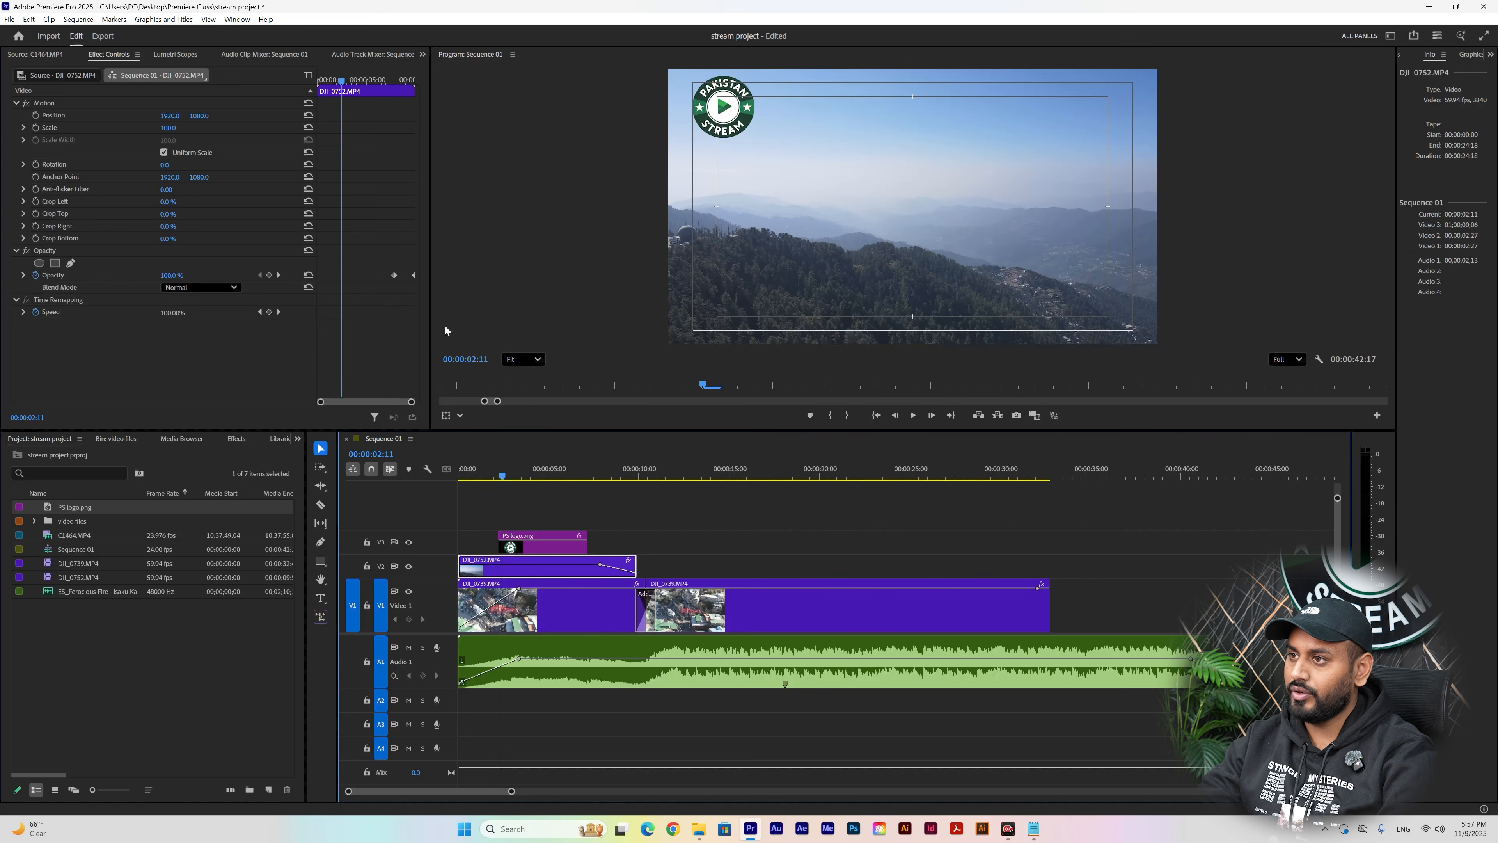
{"action": "left_click", "coordinate": [517, 548]}
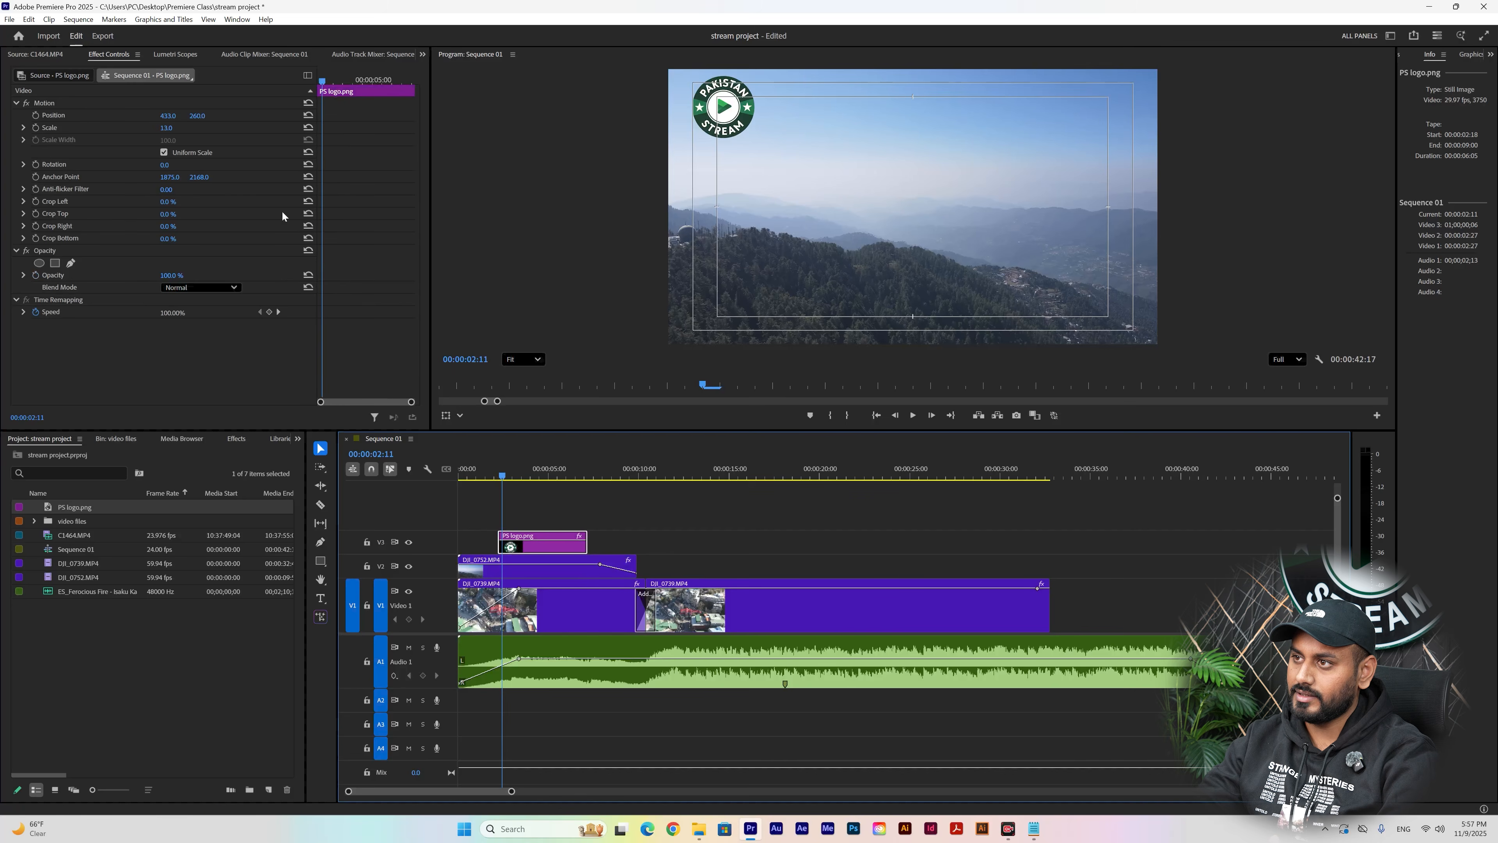
{"action": "left_click", "coordinate": [526, 571]}
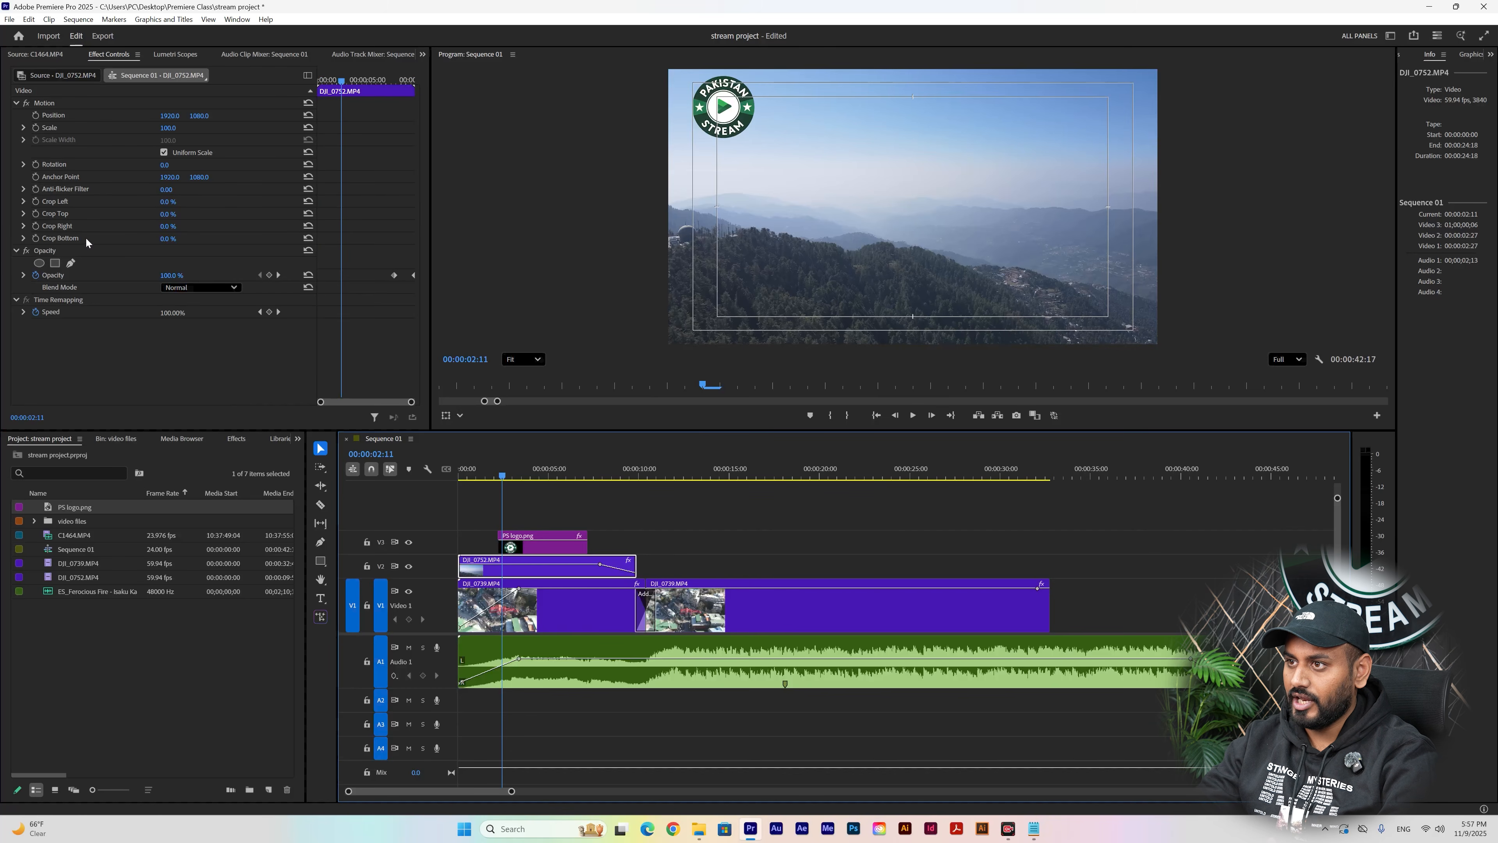
{"action": "left_click_drag", "start_coordinate": [167, 201], "coordinate": [230, 202]}
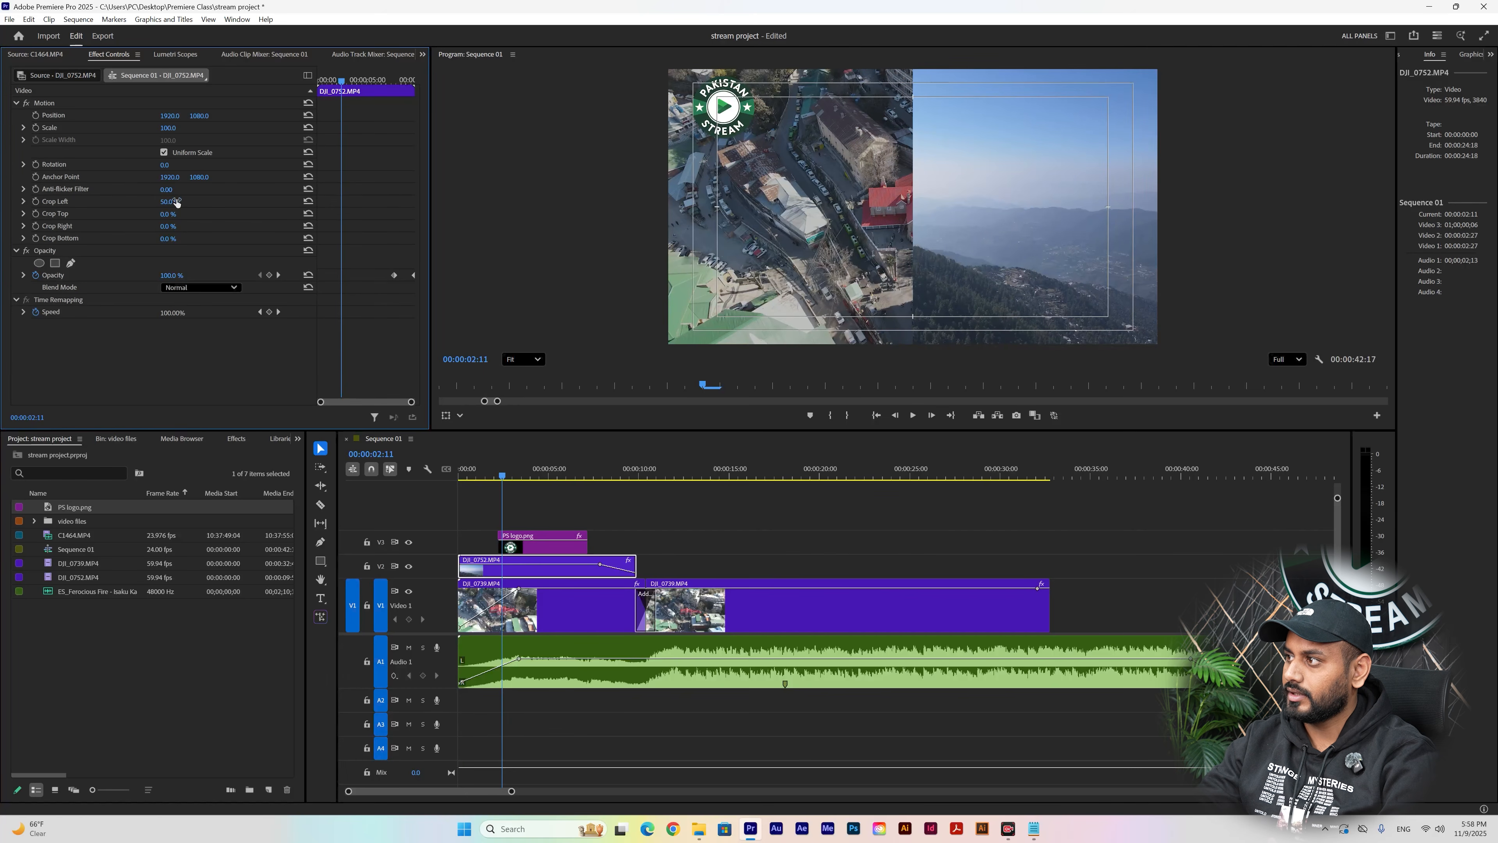
- Set the horizontal position of the first DJI_0739.MP4 clip on V1 to 683
{"action": "left_click", "coordinate": [566, 624]}
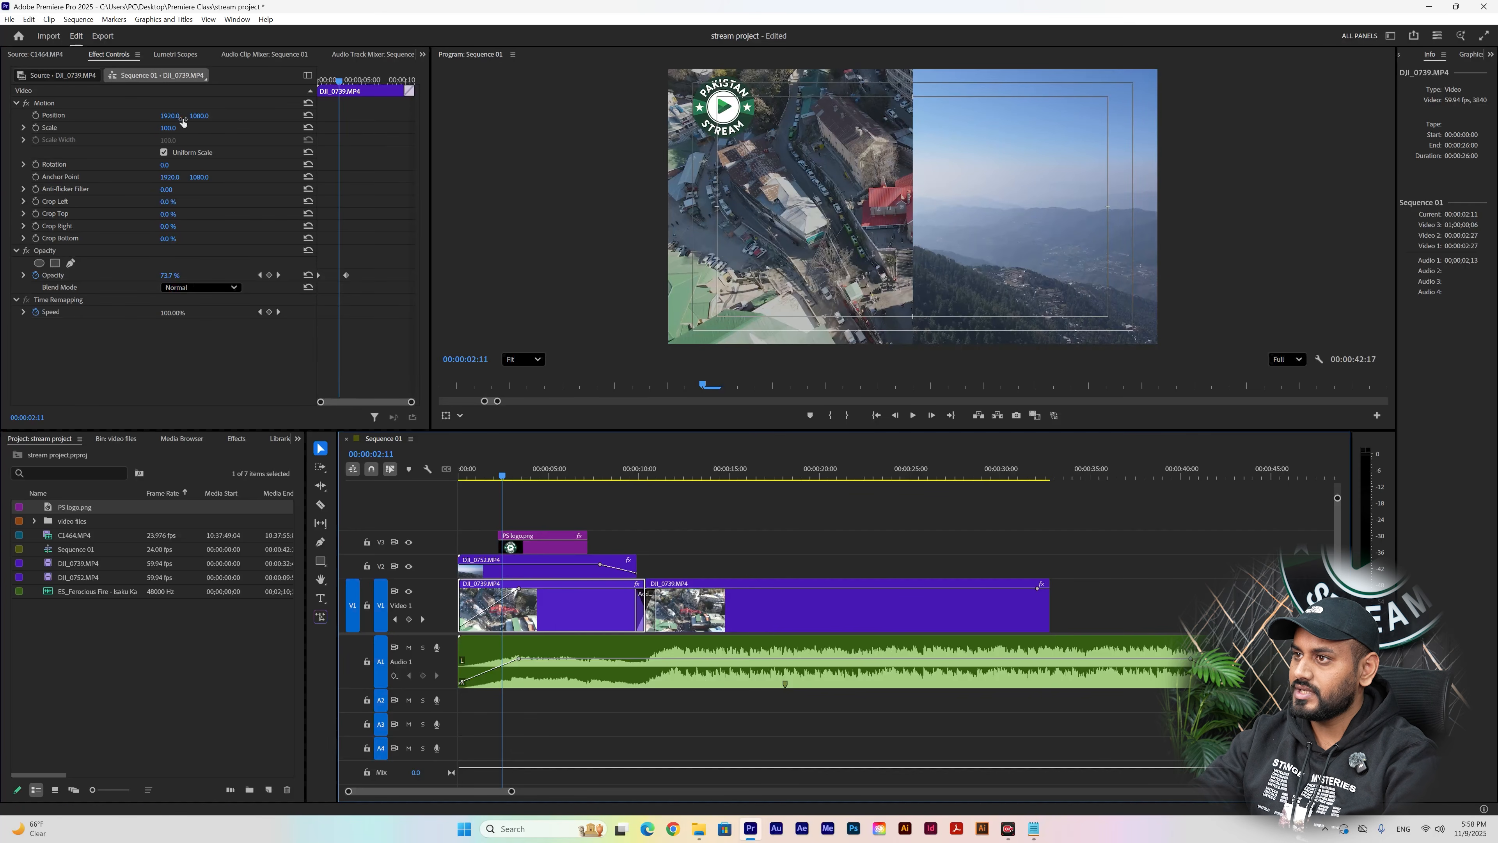
{"action": "left_click_drag", "start_coordinate": [171, 116], "coordinate": [35, 116]}
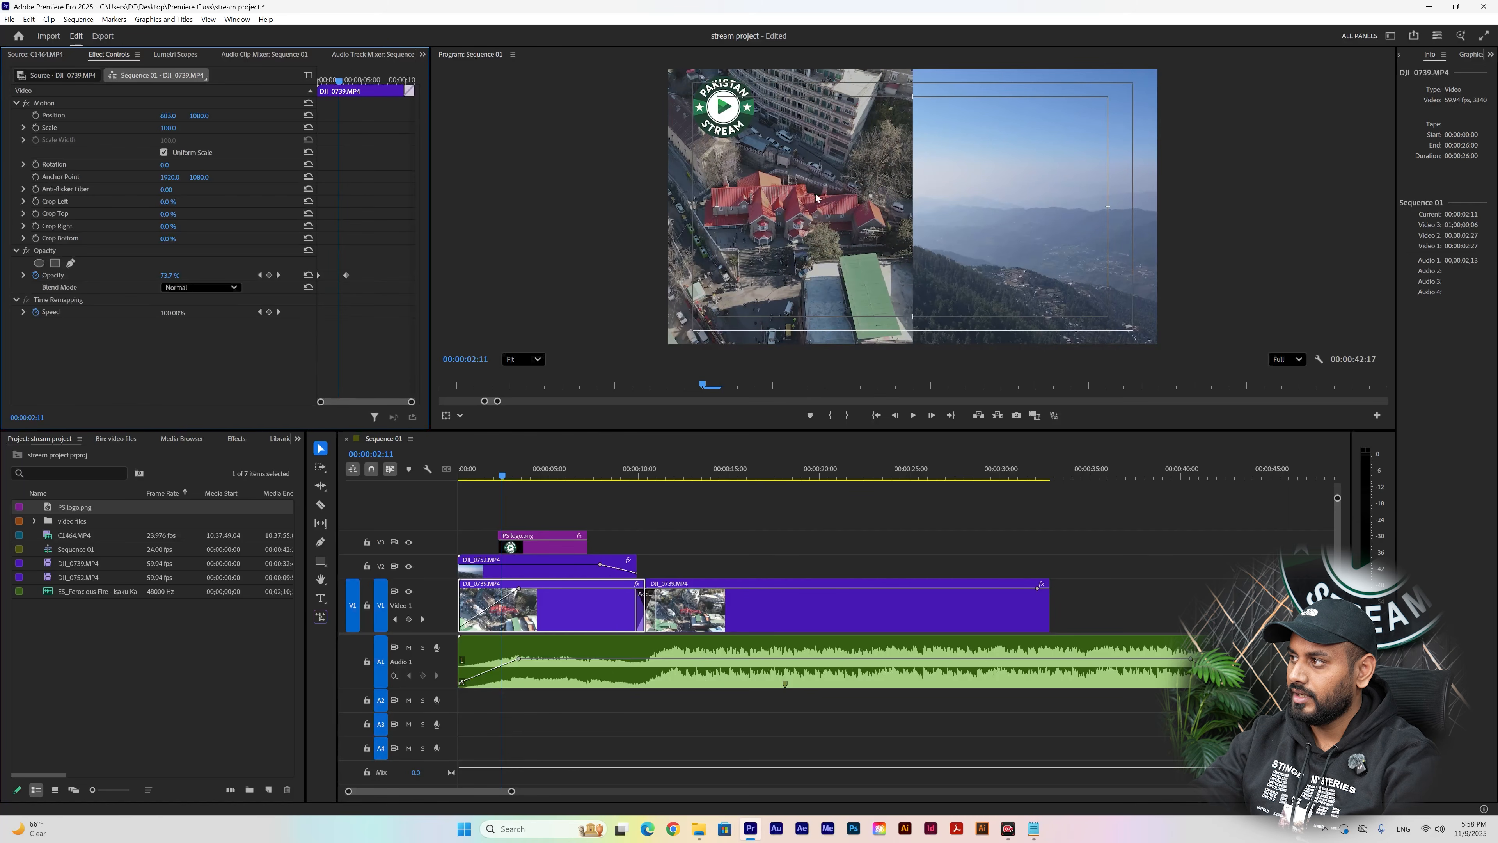
- Try shifting the DJI_0752.MP4 clip on V2 horizontally, undo the shift, and reselect the clip
{"action": "left_click", "coordinate": [559, 573]}
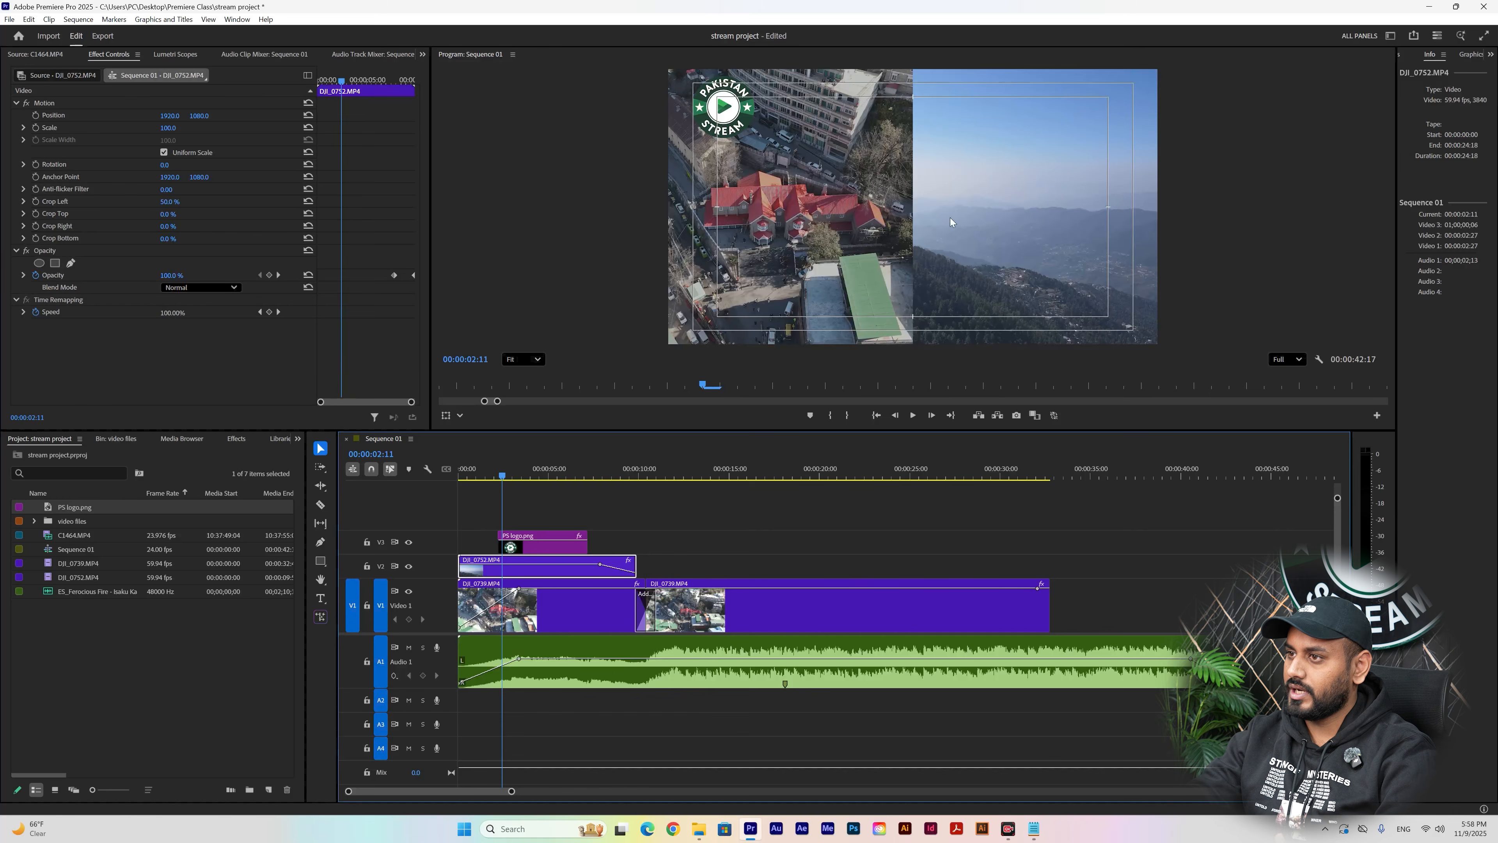
{"action": "left_click_drag", "start_coordinate": [169, 116], "coordinate": [257, 115]}
{"action": "key", "text": "ctrl+z"}
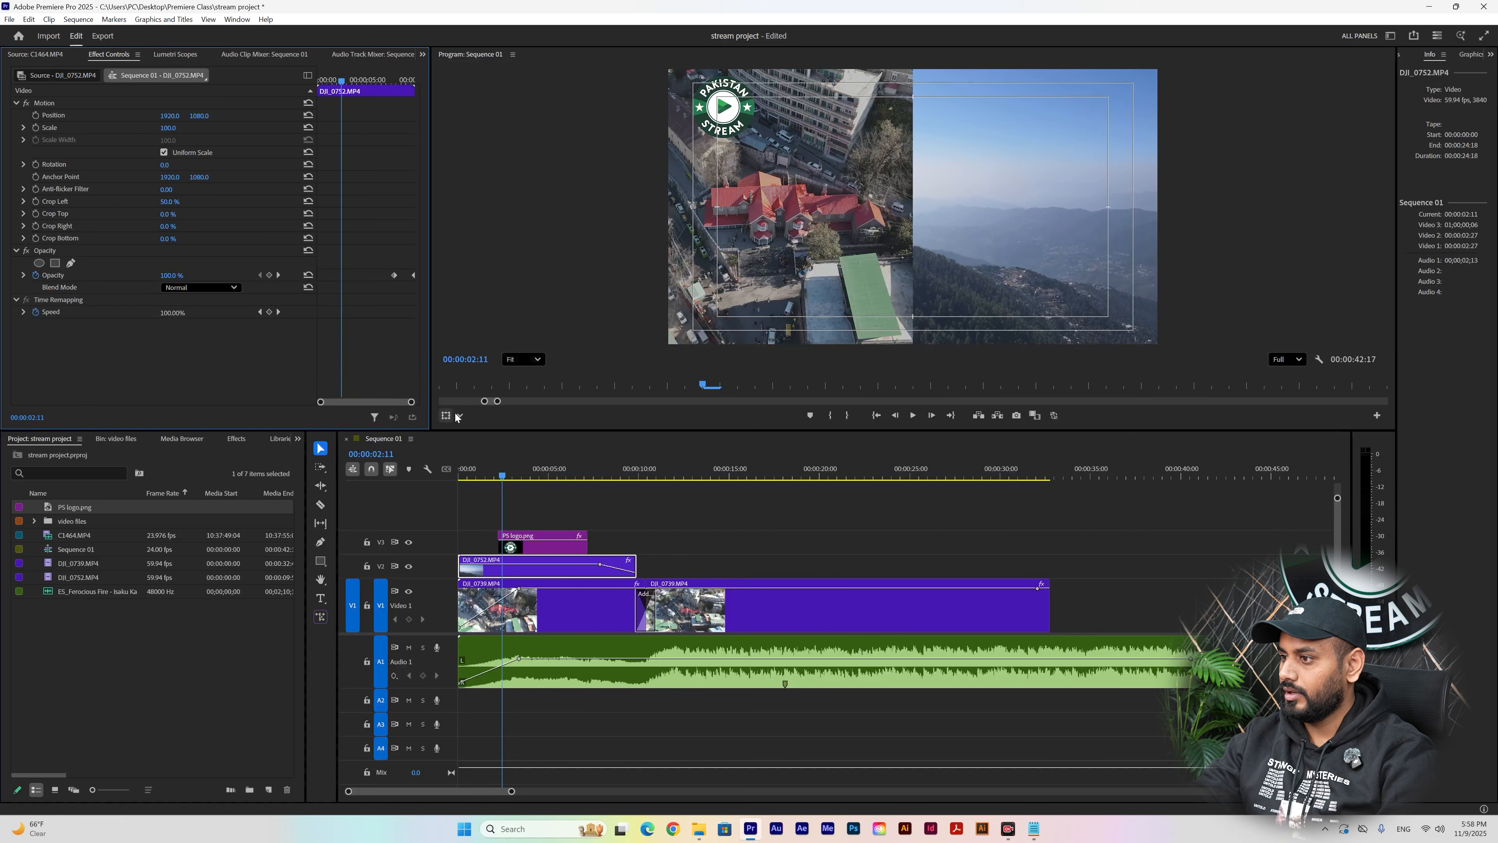
{"action": "left_click", "coordinate": [526, 570]}
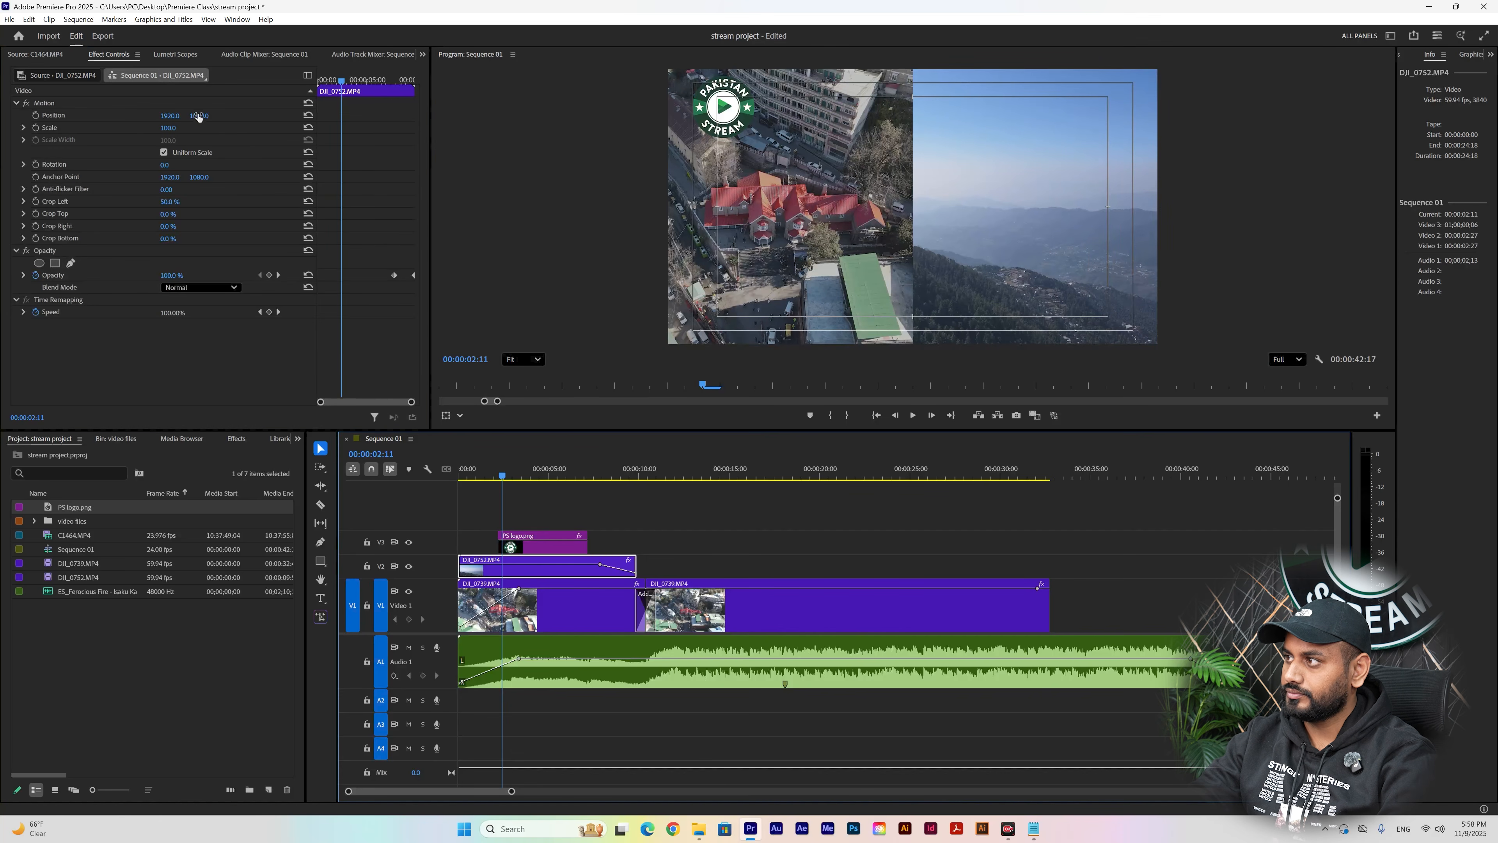
- Try shifting the positions of the DJI_0752.MP4 clip on V2 and the first DJI_0739.MP4 clip on V1, and undo the shifts
{"action": "left_click_drag", "start_coordinate": [198, 115], "coordinate": [186, 115]}
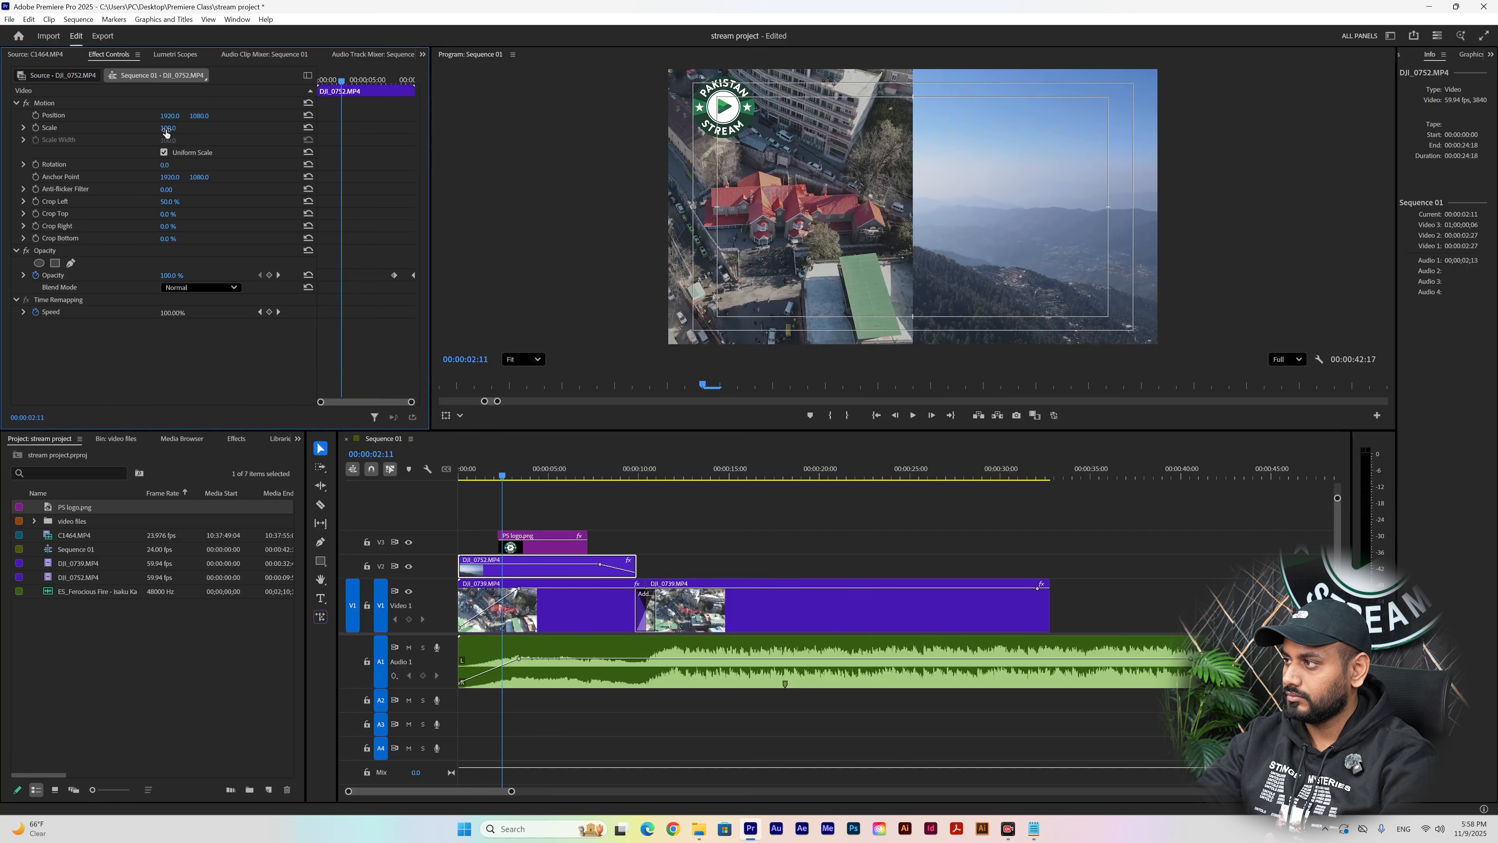
{"action": "mouse_move", "coordinate": [170, 115]}
{"action": "left_mouse_down"}
{"action": "mouse_move", "coordinate": [36, 115]}
{"action": "mouse_move", "coordinate": [262, 115]}
{"action": "mouse_move", "coordinate": [174, 116]}
{"action": "left_mouse_up"}
{"action": "key", "text": "ctrl+z"}
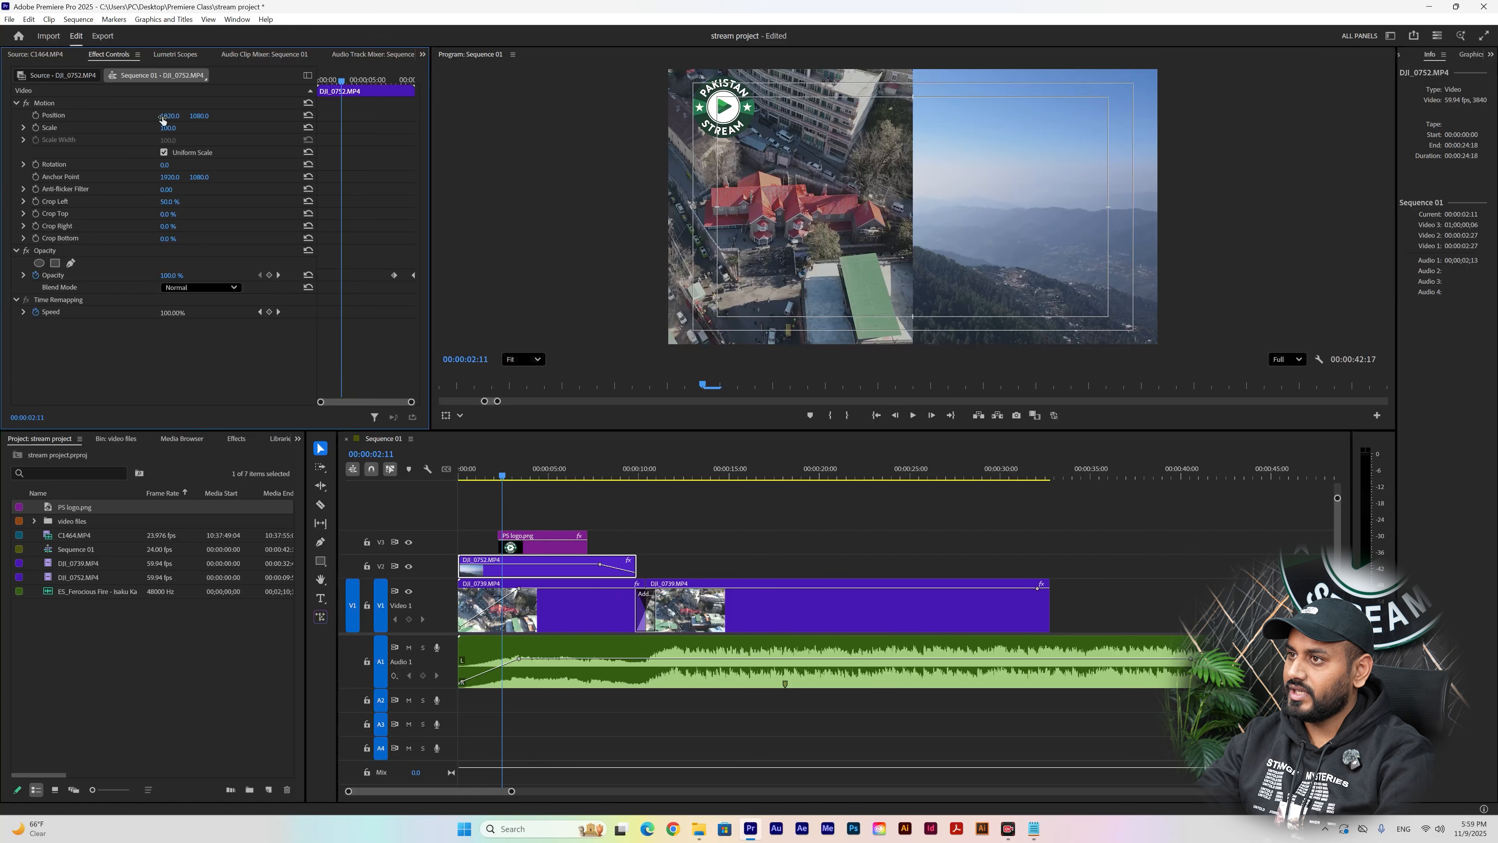
{"action": "mouse_move", "coordinate": [163, 120]}
{"action": "left_mouse_down"}
{"action": "mouse_move", "coordinate": [189, 114]}
{"action": "mouse_move", "coordinate": [141, 114]}
{"action": "left_mouse_up"}
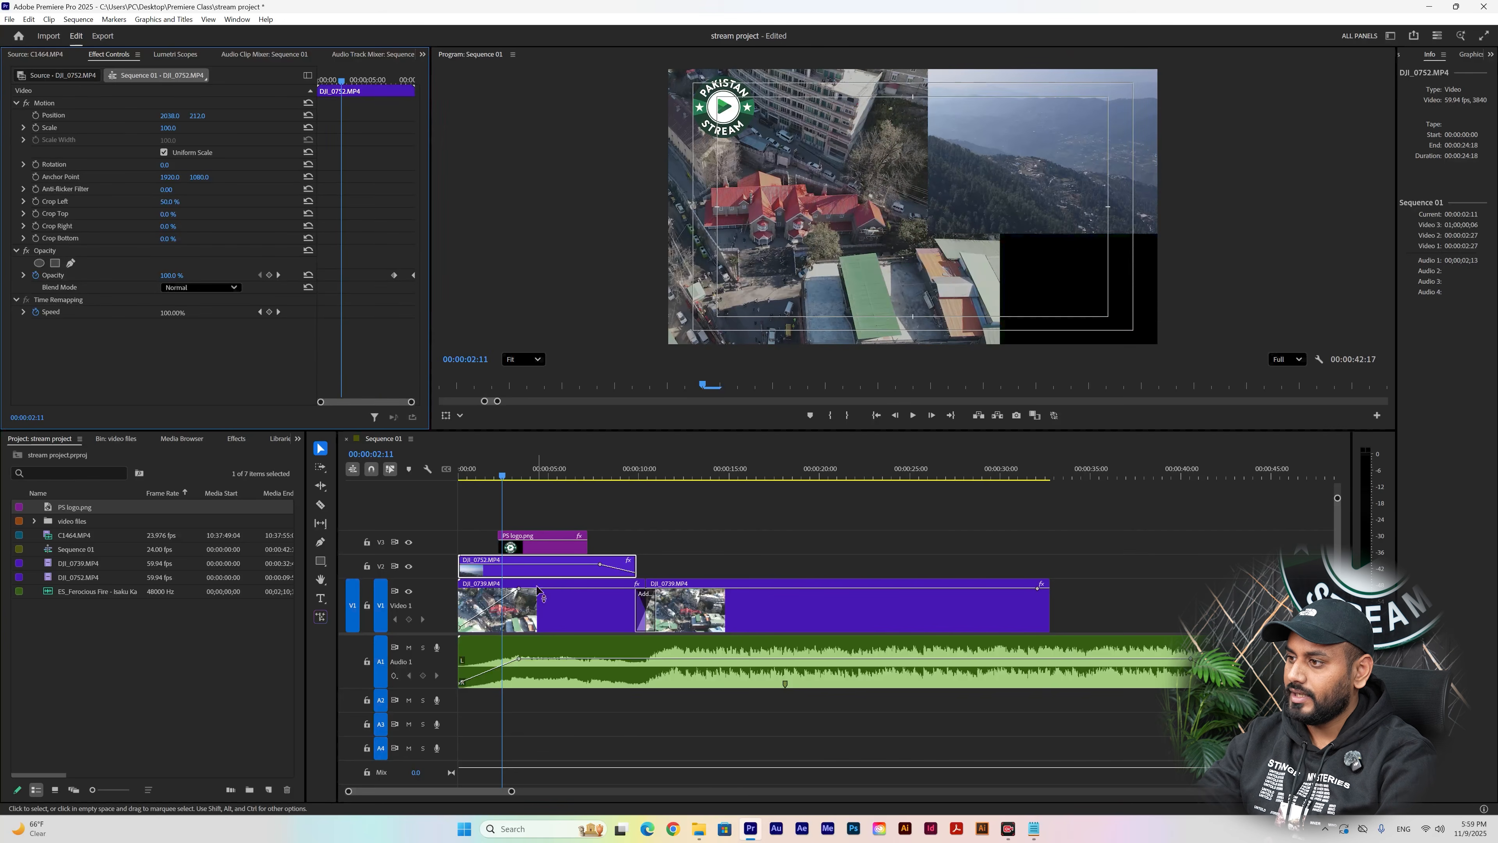
{"action": "left_click", "coordinate": [543, 596]}
{"action": "left_click_drag", "start_coordinate": [174, 120], "coordinate": [210, 120]}
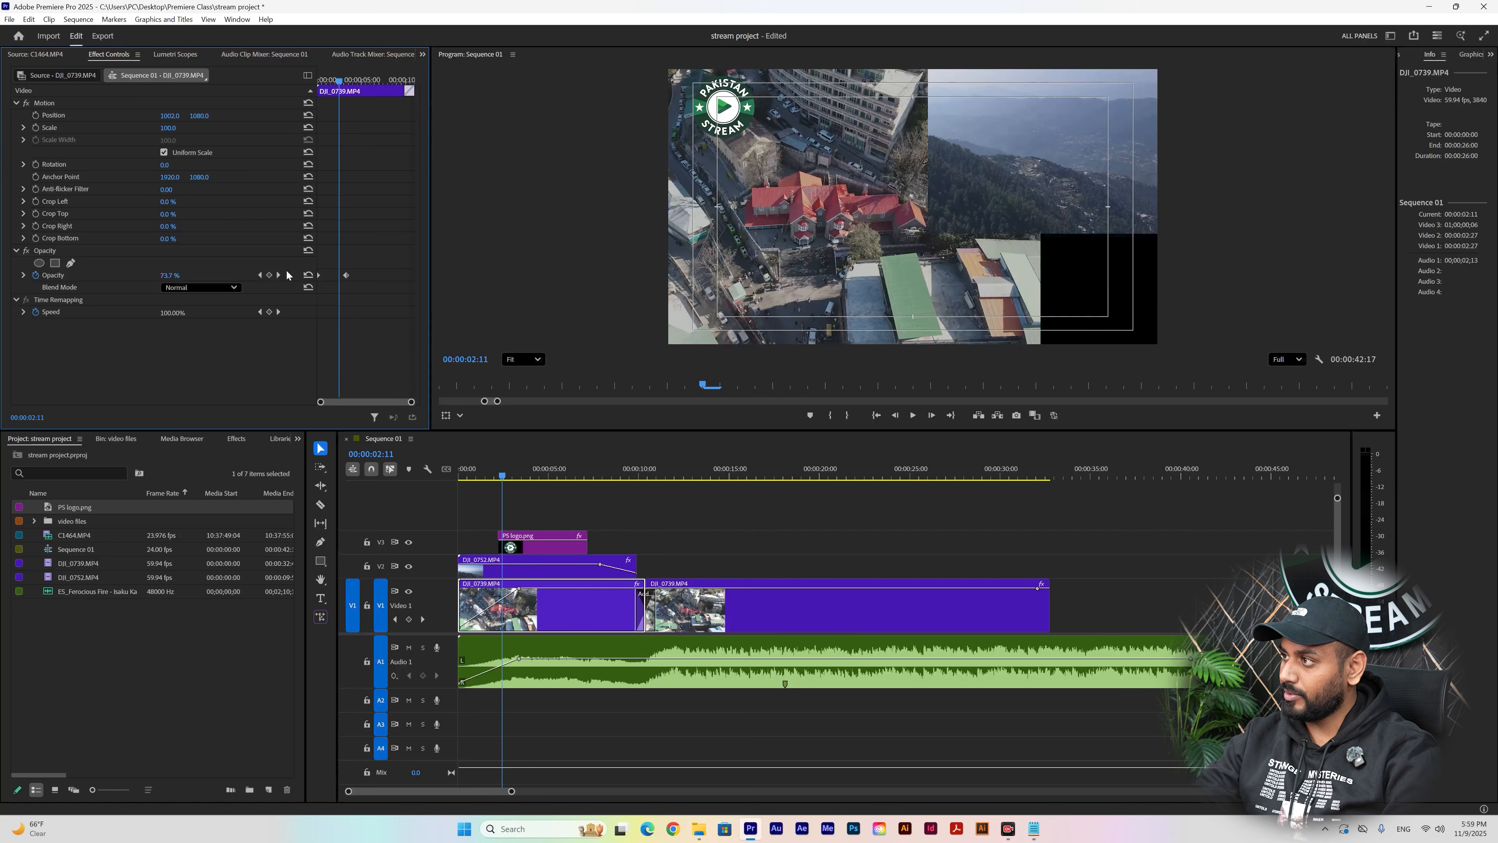
{"action": "key", "text": "ctrl+z"}
{"action": "key", "text": "ctrl+z"}
{"action": "key", "text": "ctrl+z"}
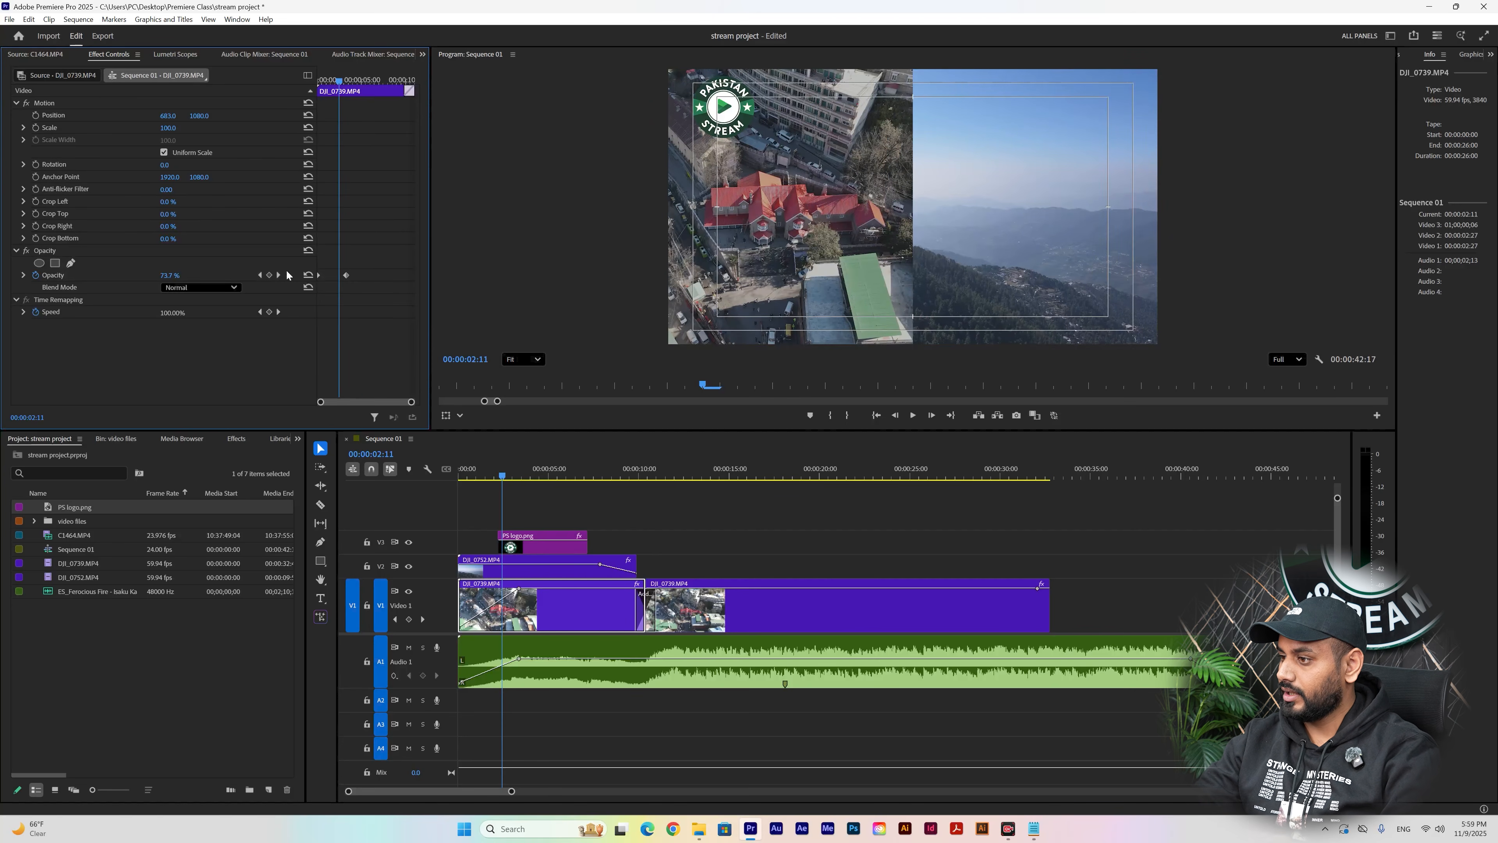
- Raise the first DJI_0739.MP4 clip's opening opacity keyframe to 100% and play the split screen from the sequence start
{"action": "left_click_drag", "start_coordinate": [503, 477], "coordinate": [442, 479]}
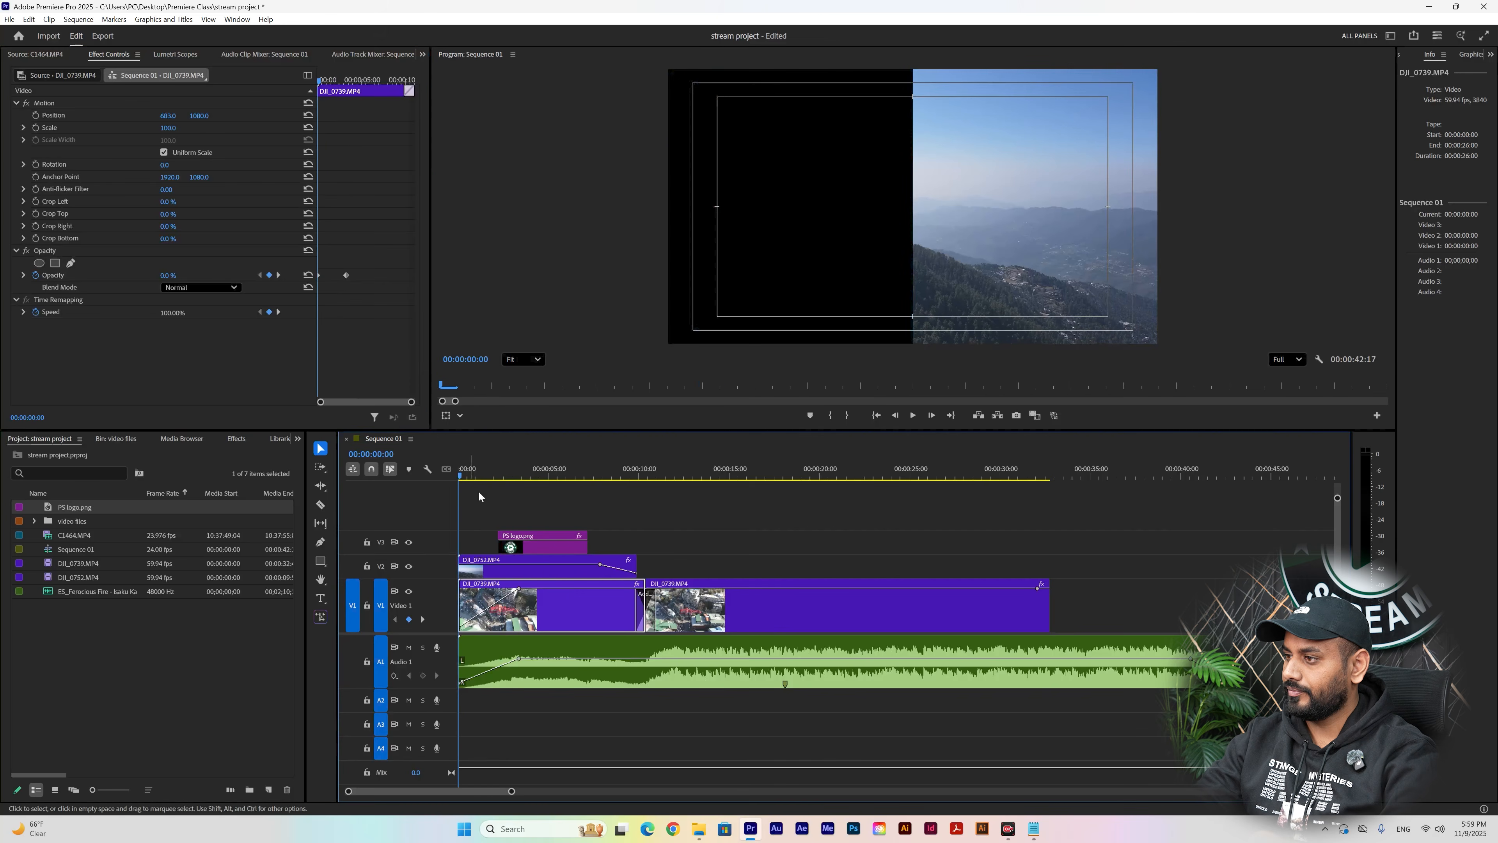
{"action": "key", "text": "space"}
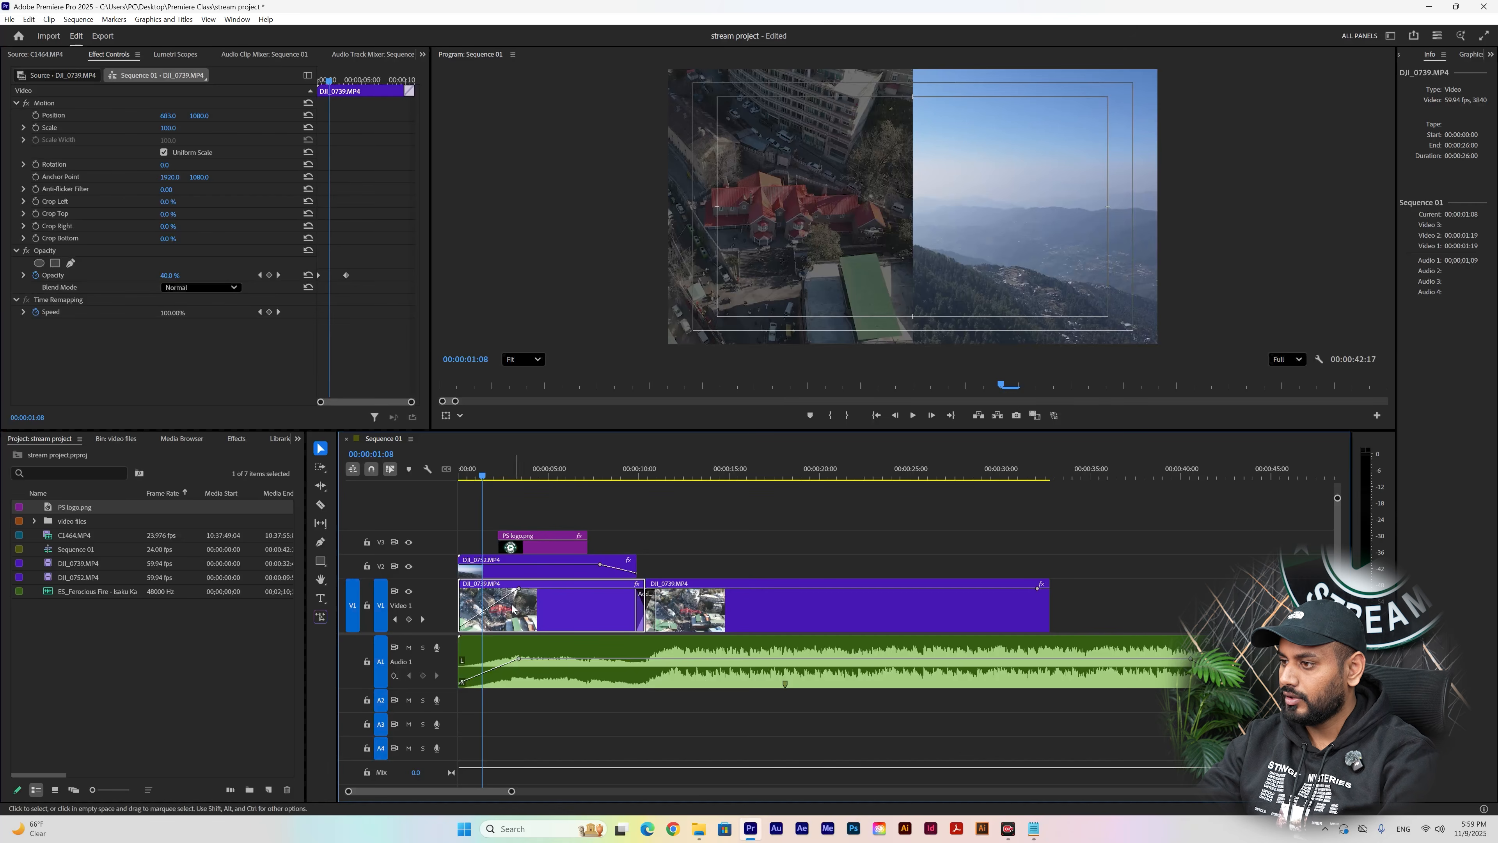
{"action": "left_click_drag", "start_coordinate": [462, 630], "coordinate": [462, 587]}
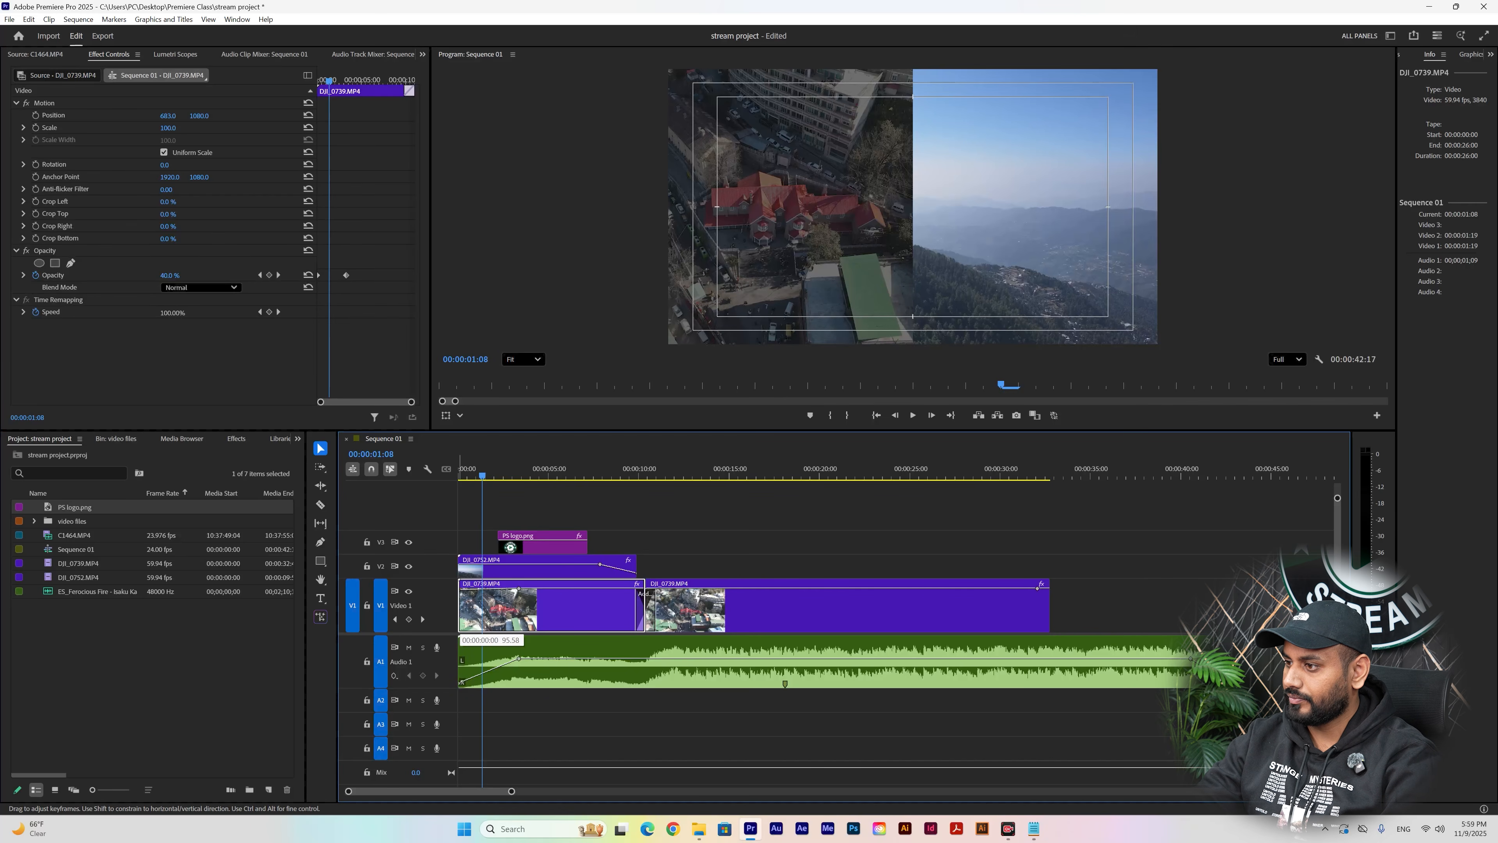
{"action": "left_click_drag", "start_coordinate": [462, 587], "coordinate": [461, 585]}
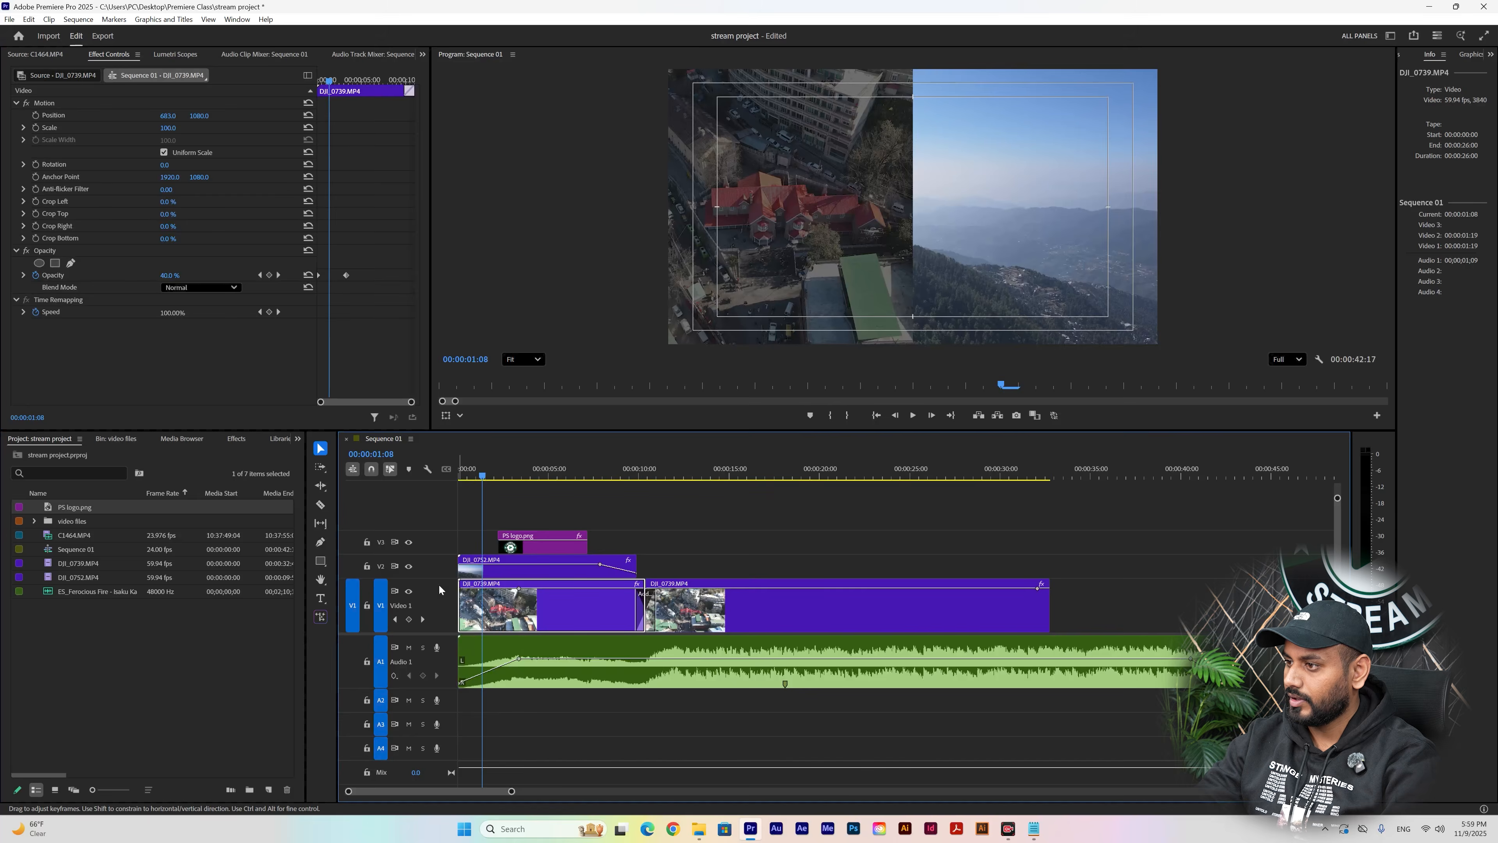
{"action": "left_click_drag", "start_coordinate": [483, 476], "coordinate": [386, 485]}
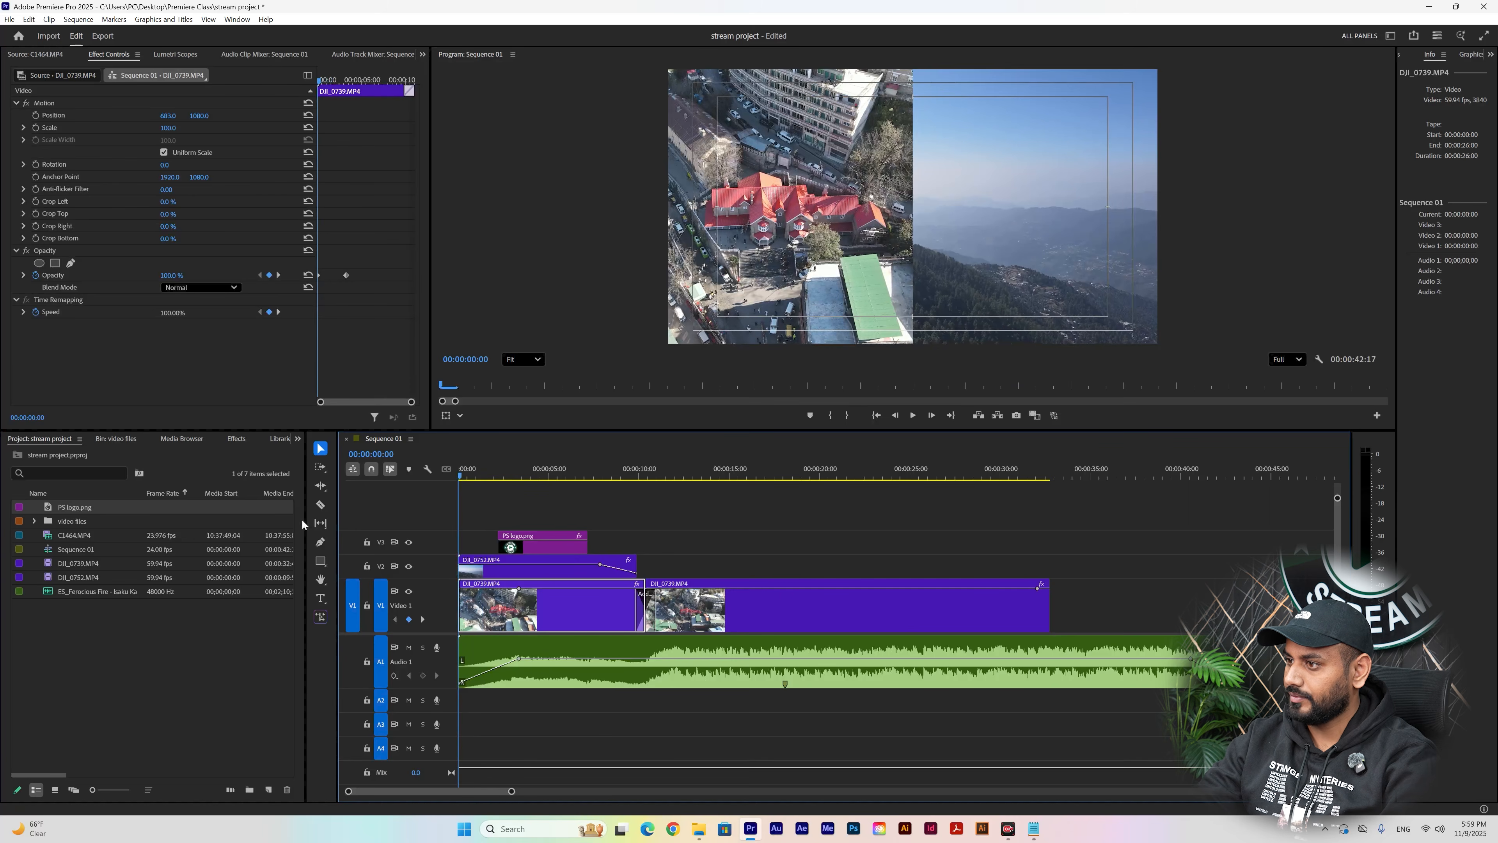
{"action": "key", "text": "space"}
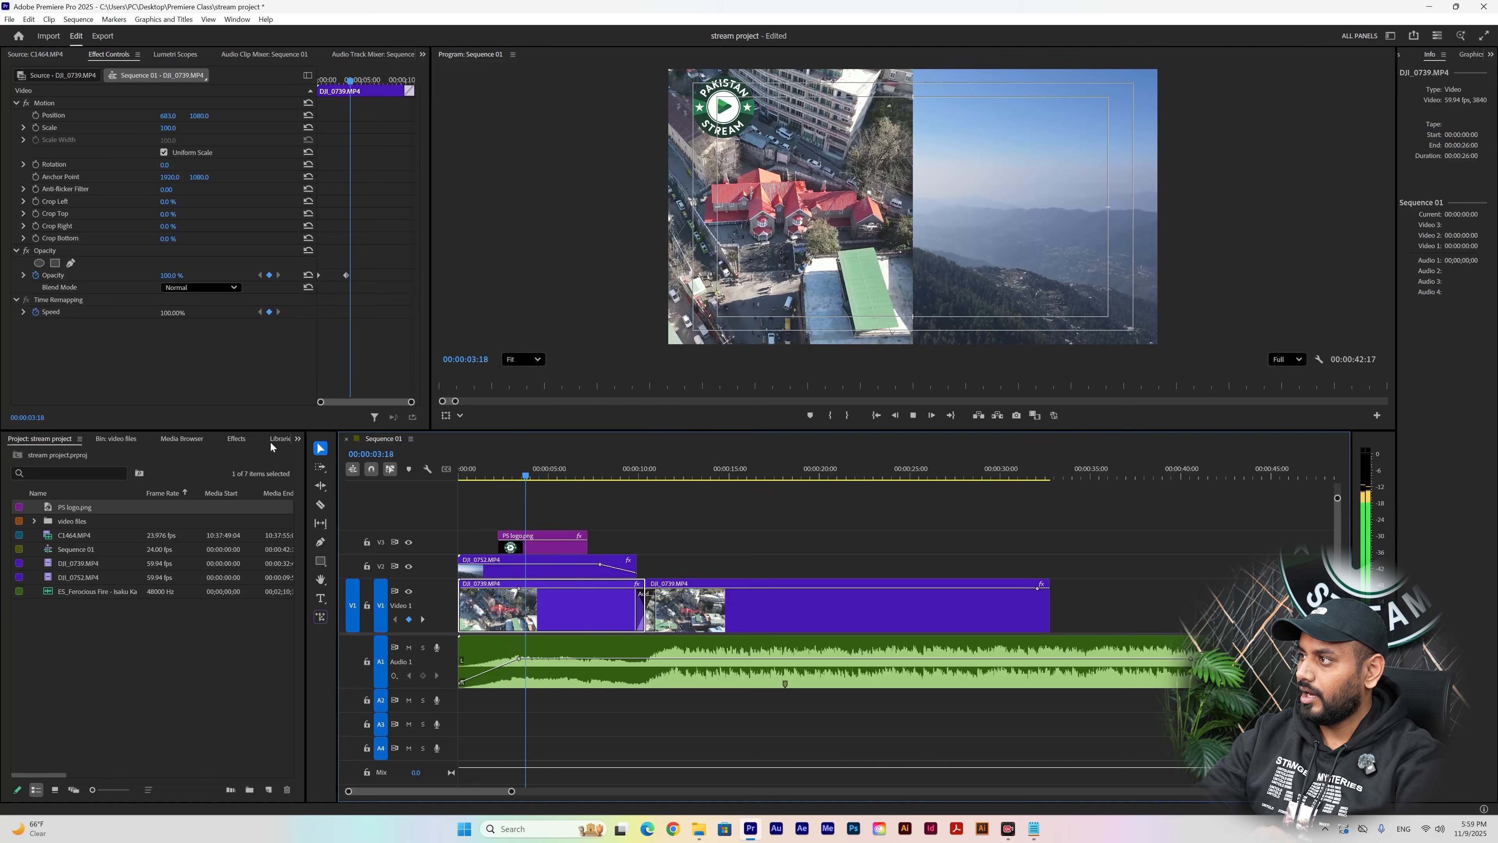
{"action": "key", "text": "space"}
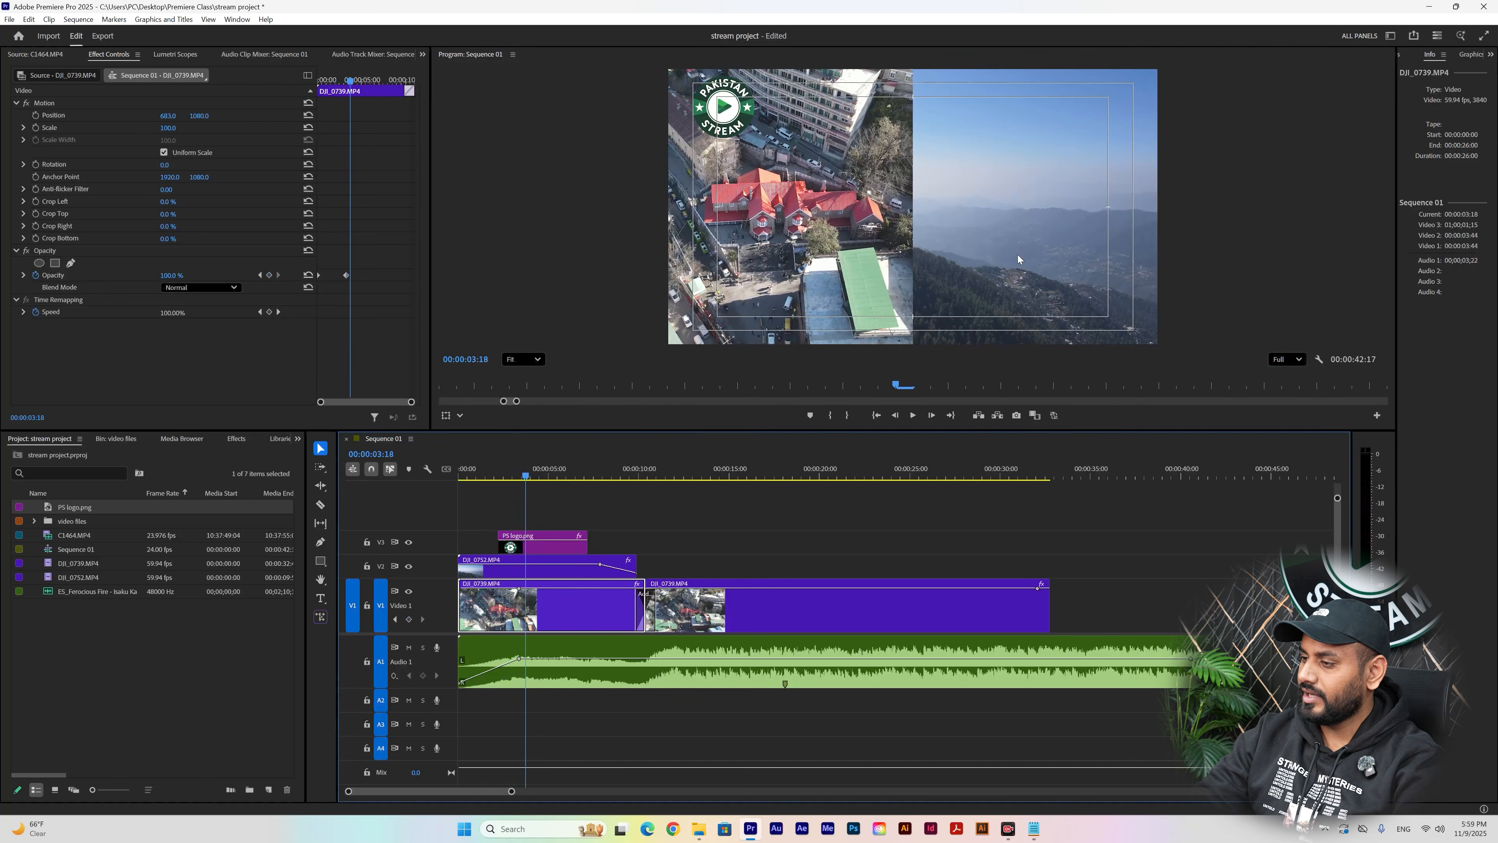
- Move the start of the PS logo.png clip on V3 slightly earlier and trim its end to 00:00:05:23
{"action": "left_click", "coordinate": [542, 549]}
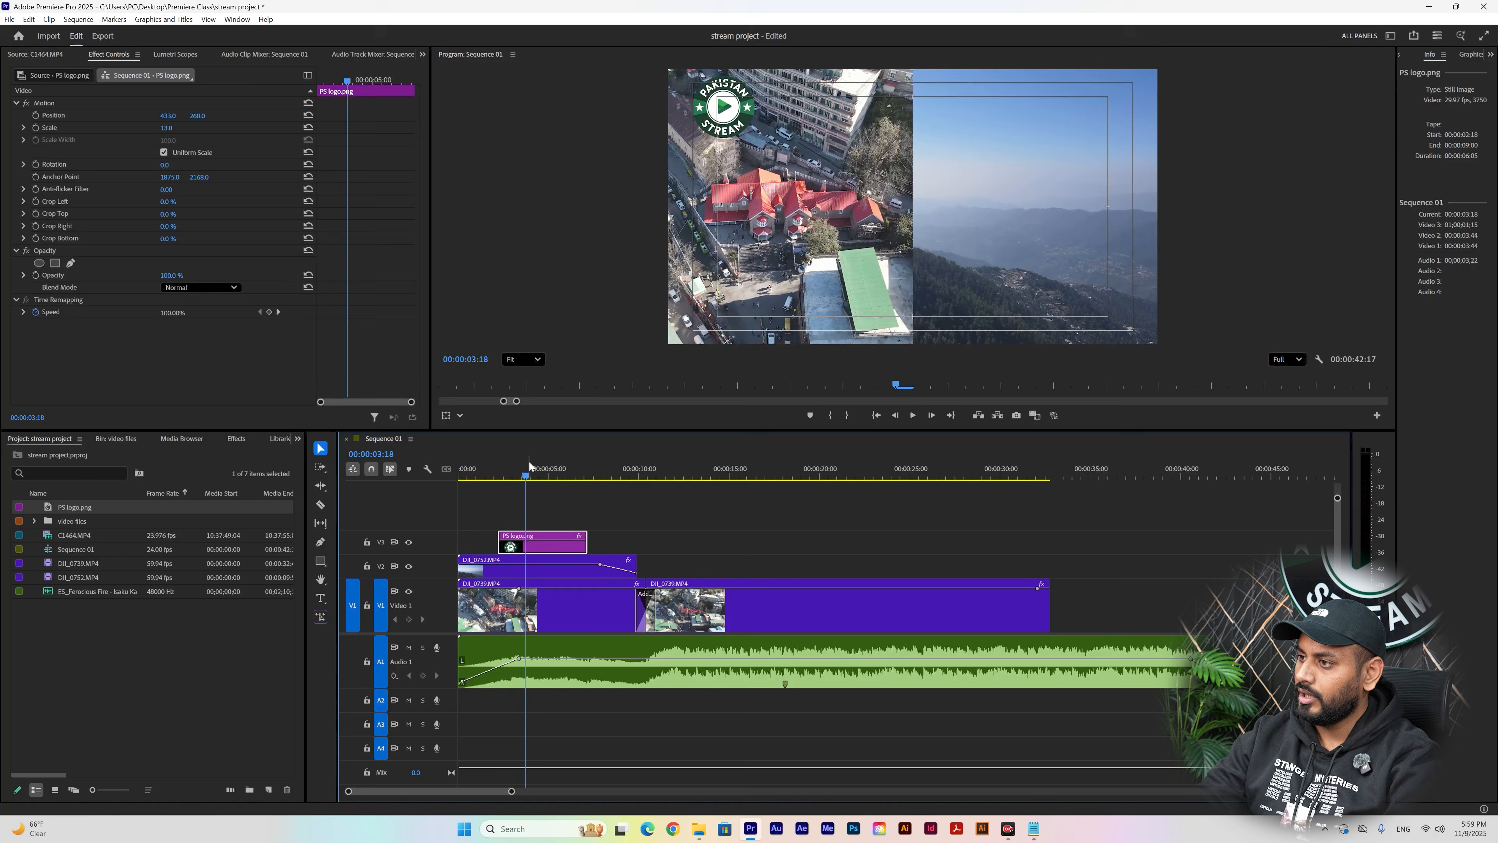
{"action": "left_click_drag", "start_coordinate": [526, 472], "coordinate": [414, 481]}
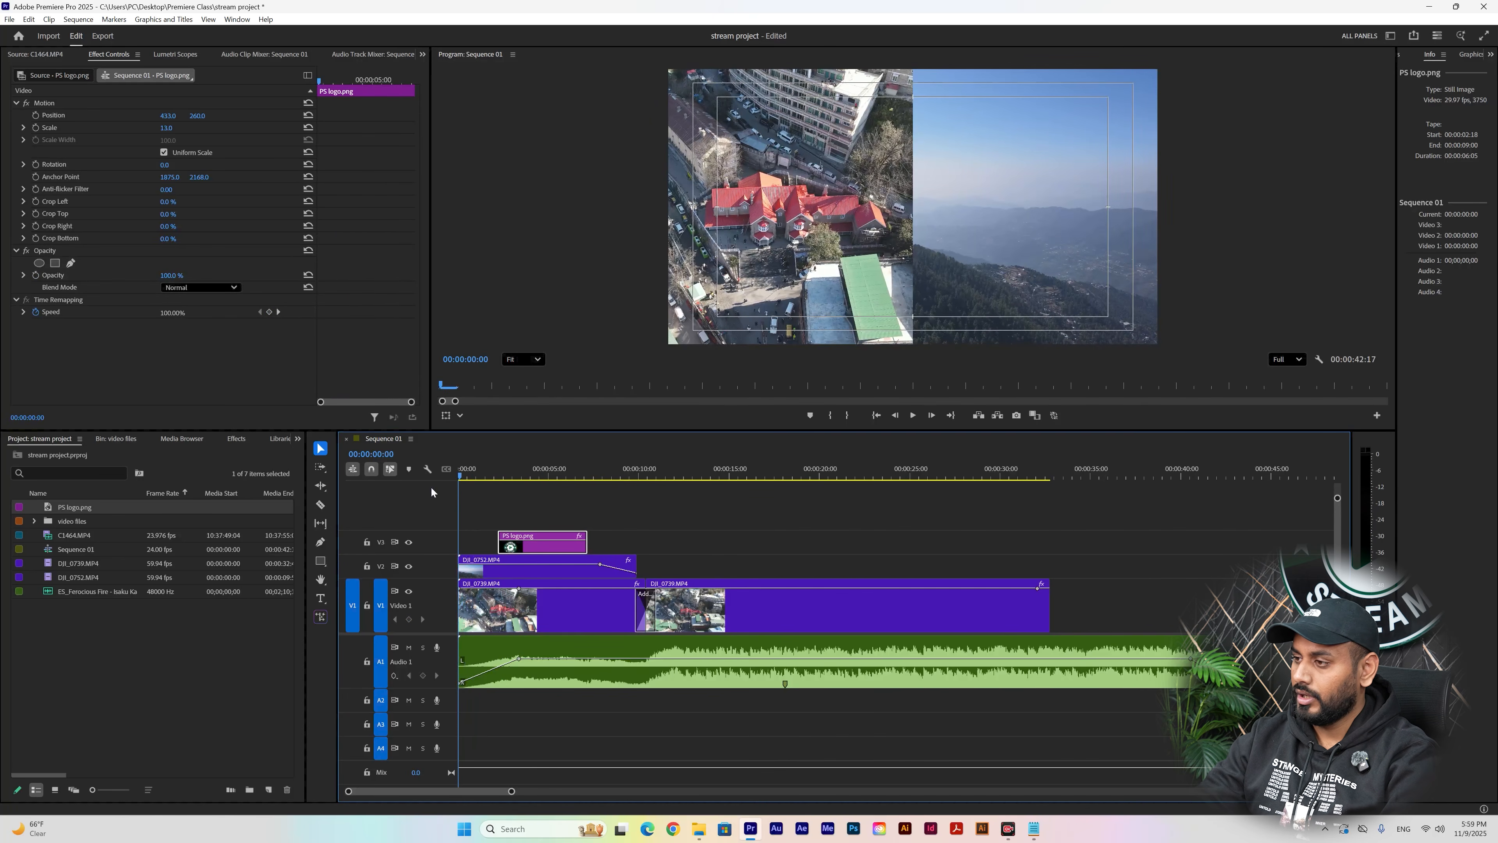
{"action": "left_click", "coordinate": [565, 476]}
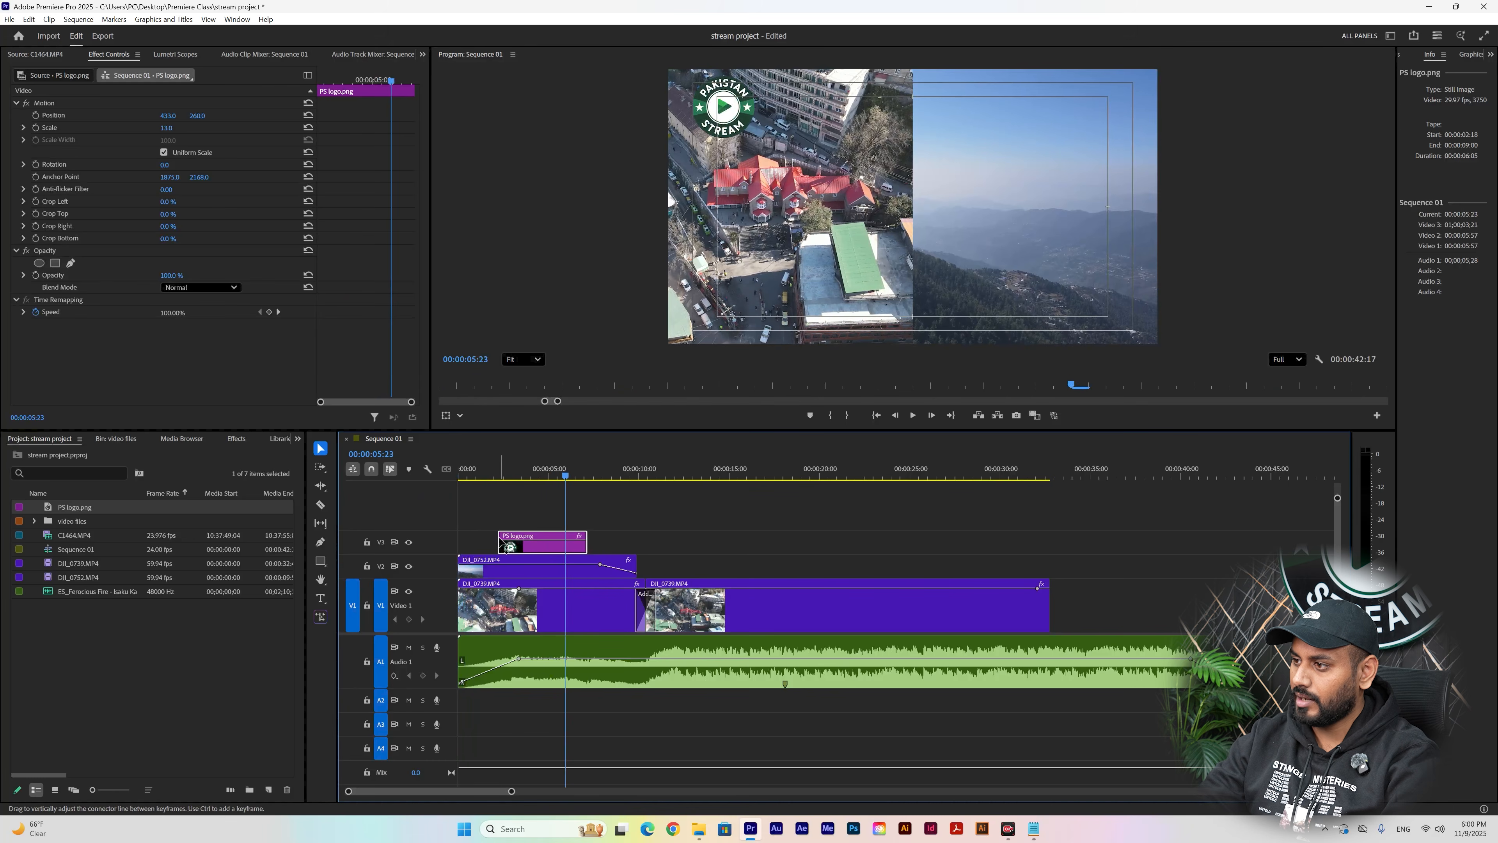
{"action": "mouse_move", "coordinate": [493, 538]}
{"action": "left_mouse_down"}
{"action": "mouse_move", "coordinate": [460, 538]}
{"action": "mouse_move", "coordinate": [492, 538]}
{"action": "left_mouse_up"}
{"action": "mouse_move", "coordinate": [585, 538]}
{"action": "left_mouse_down"}
{"action": "mouse_move", "coordinate": [1087, 538]}
{"action": "mouse_move", "coordinate": [570, 539]}
{"action": "left_mouse_up"}
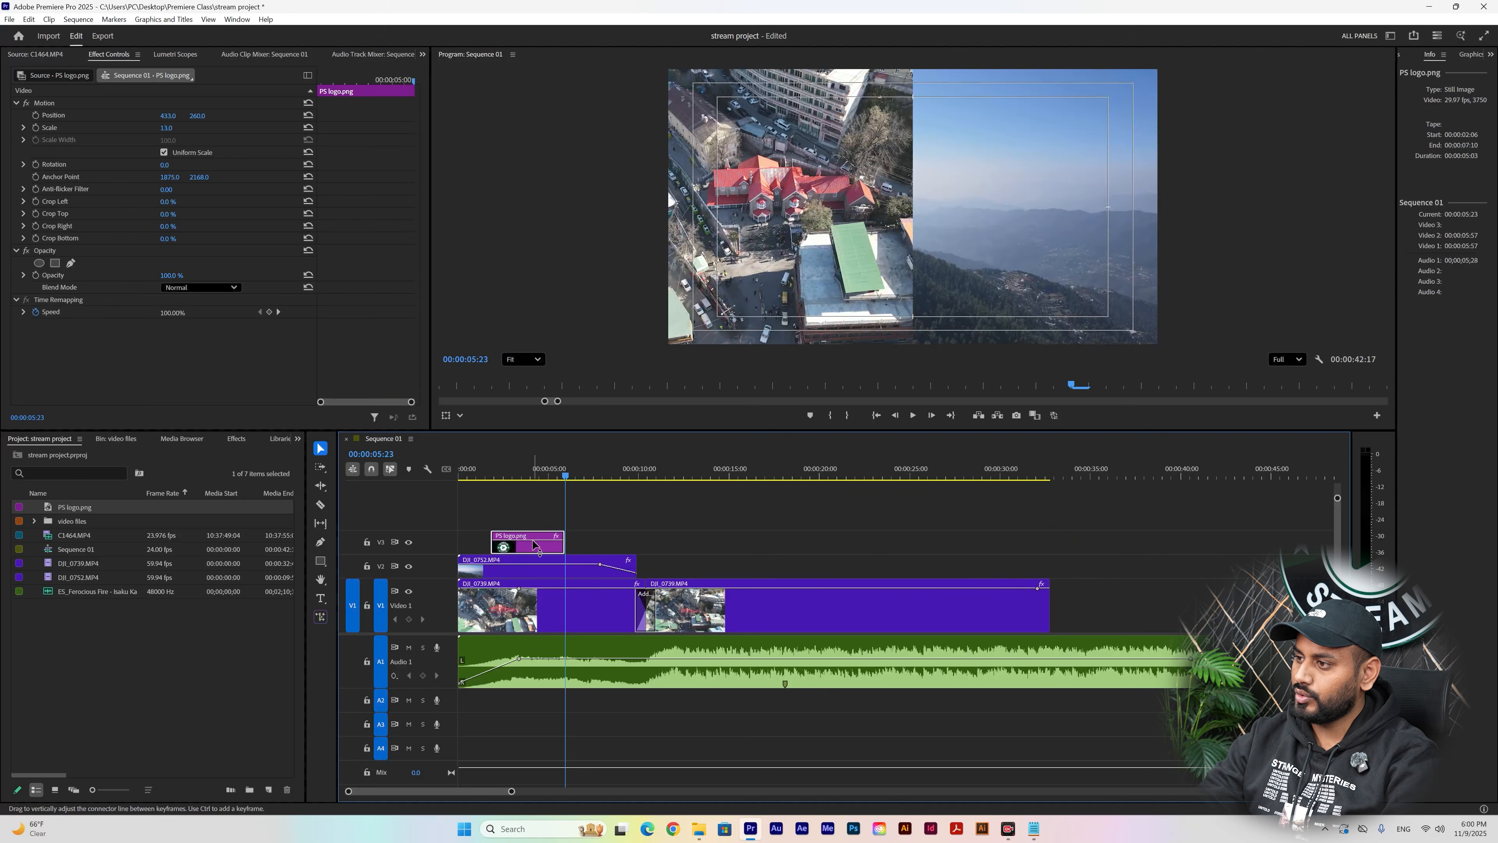
- Extend the PS logo.png clip on V3 to run from the sequence start to the end of the second DJI_0739.MP4 clip
{"action": "left_click", "coordinate": [531, 472]}
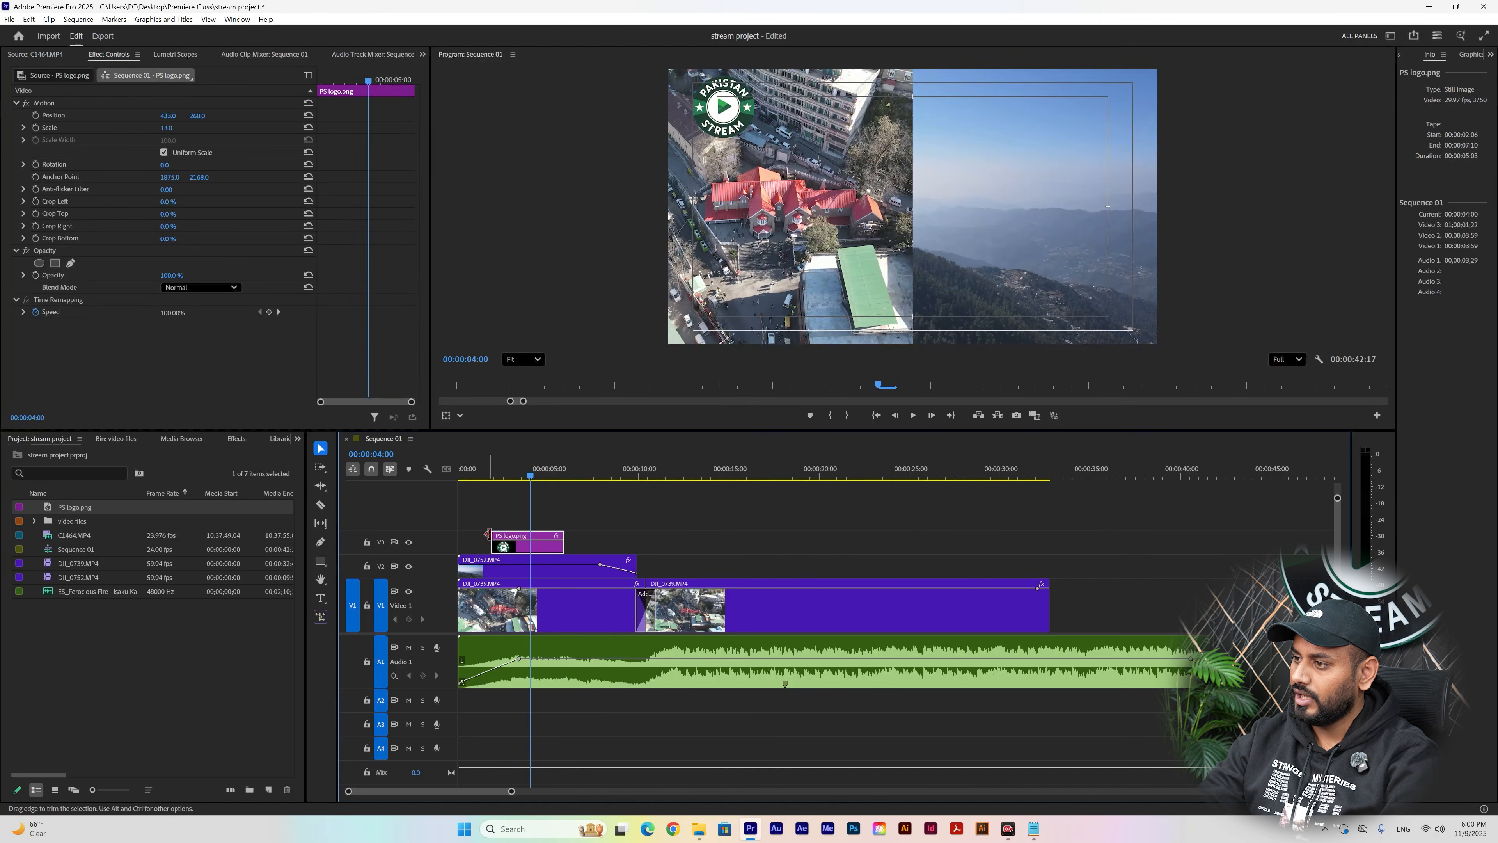
{"action": "left_click_drag", "start_coordinate": [493, 534], "coordinate": [459, 537]}
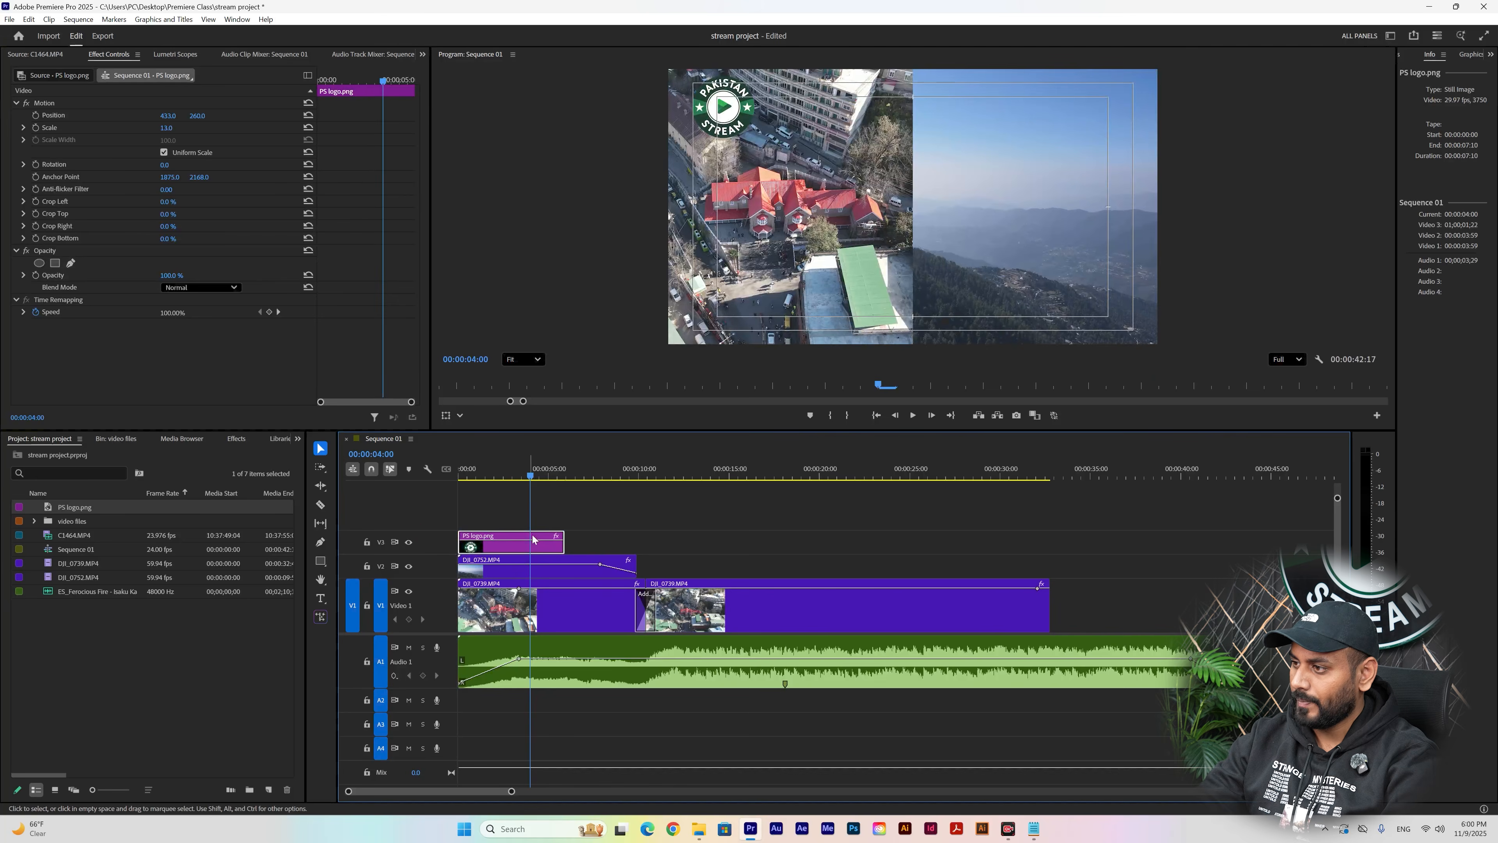
{"action": "left_click_drag", "start_coordinate": [564, 539], "coordinate": [1053, 525]}
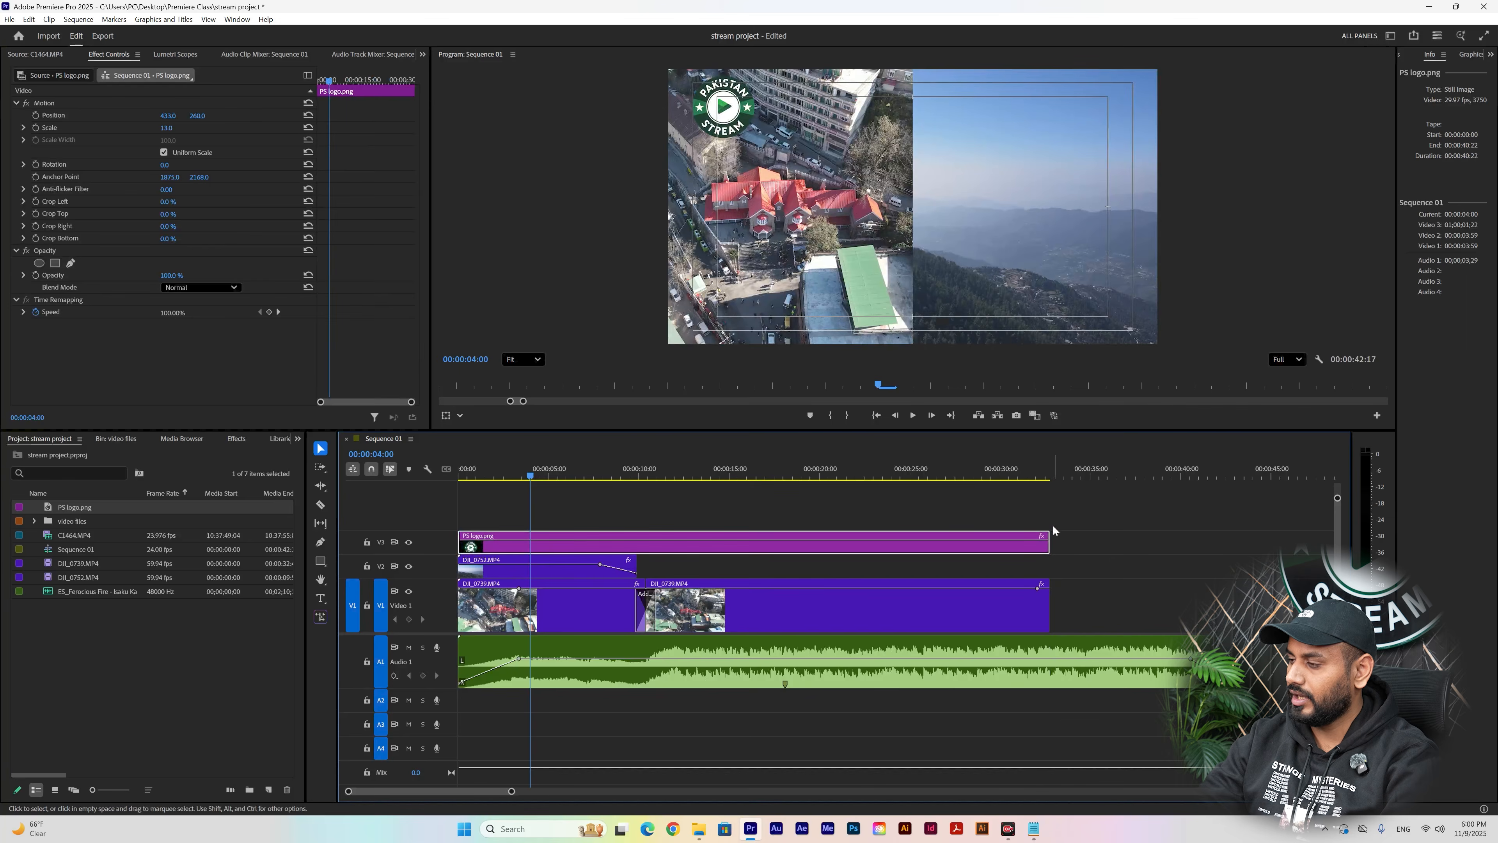
- Cut the second DJI_0739.MP4 clip on V1 at 00:00:26:13 and delete the part after the cut
{"action": "left_click_drag", "start_coordinate": [533, 475], "coordinate": [816, 476]}
{"action": "left_click_drag", "start_coordinate": [1020, 475], "coordinate": [939, 544]}
{"action": "left_click", "coordinate": [924, 621]}
{"action": "key", "text": "ctrl+k"}
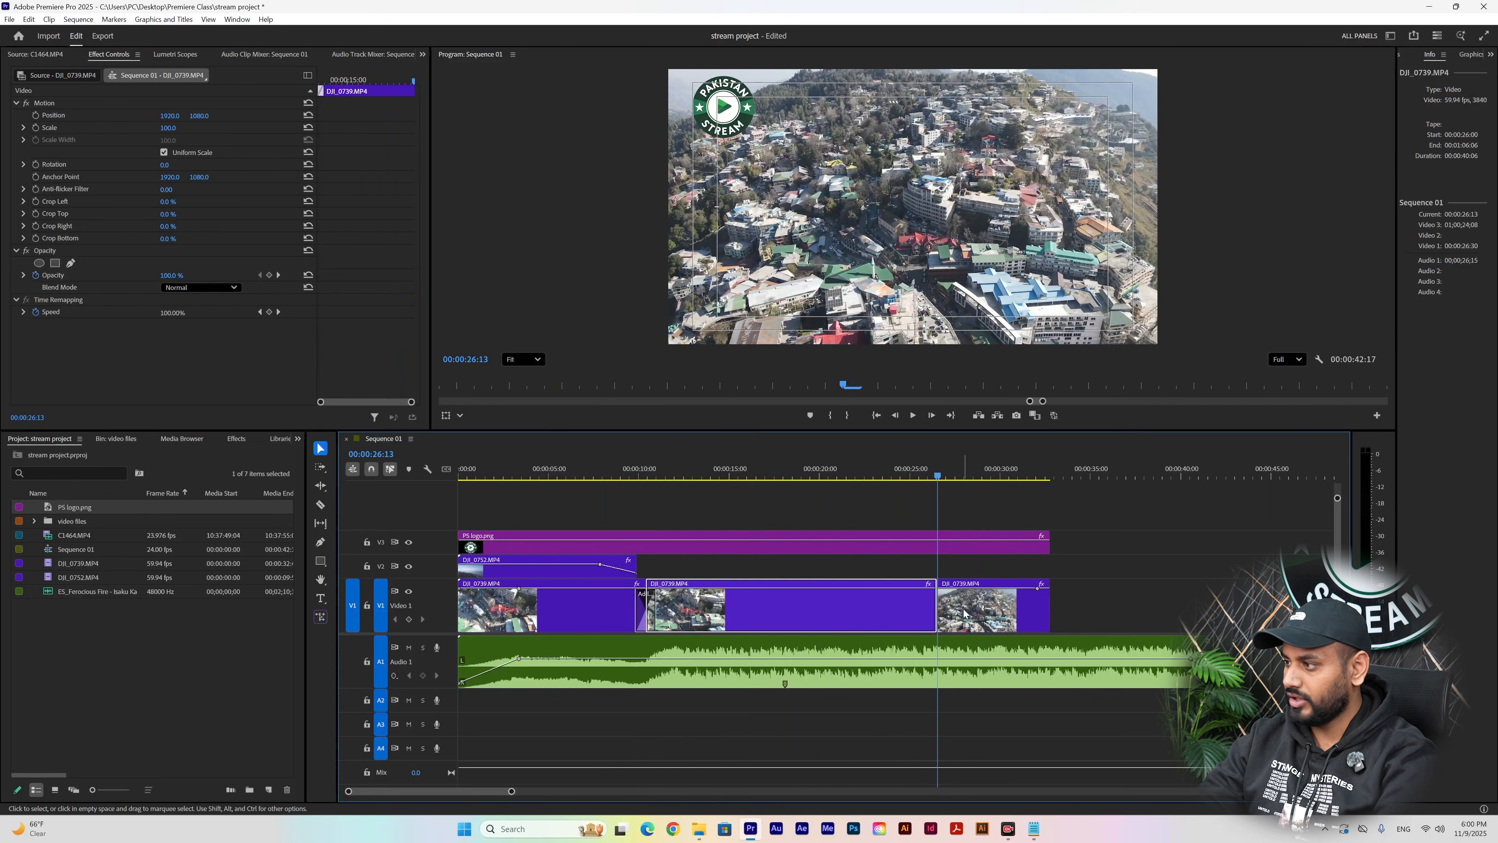
{"action": "left_click", "coordinate": [963, 611]}
{"action": "key", "text": "Delete"}
- Extend the end of the second DJI_0739.MP4 clip on V1 to line up with the logo clip's end
{"action": "left_click_drag", "start_coordinate": [932, 499], "coordinate": [1047, 511]}
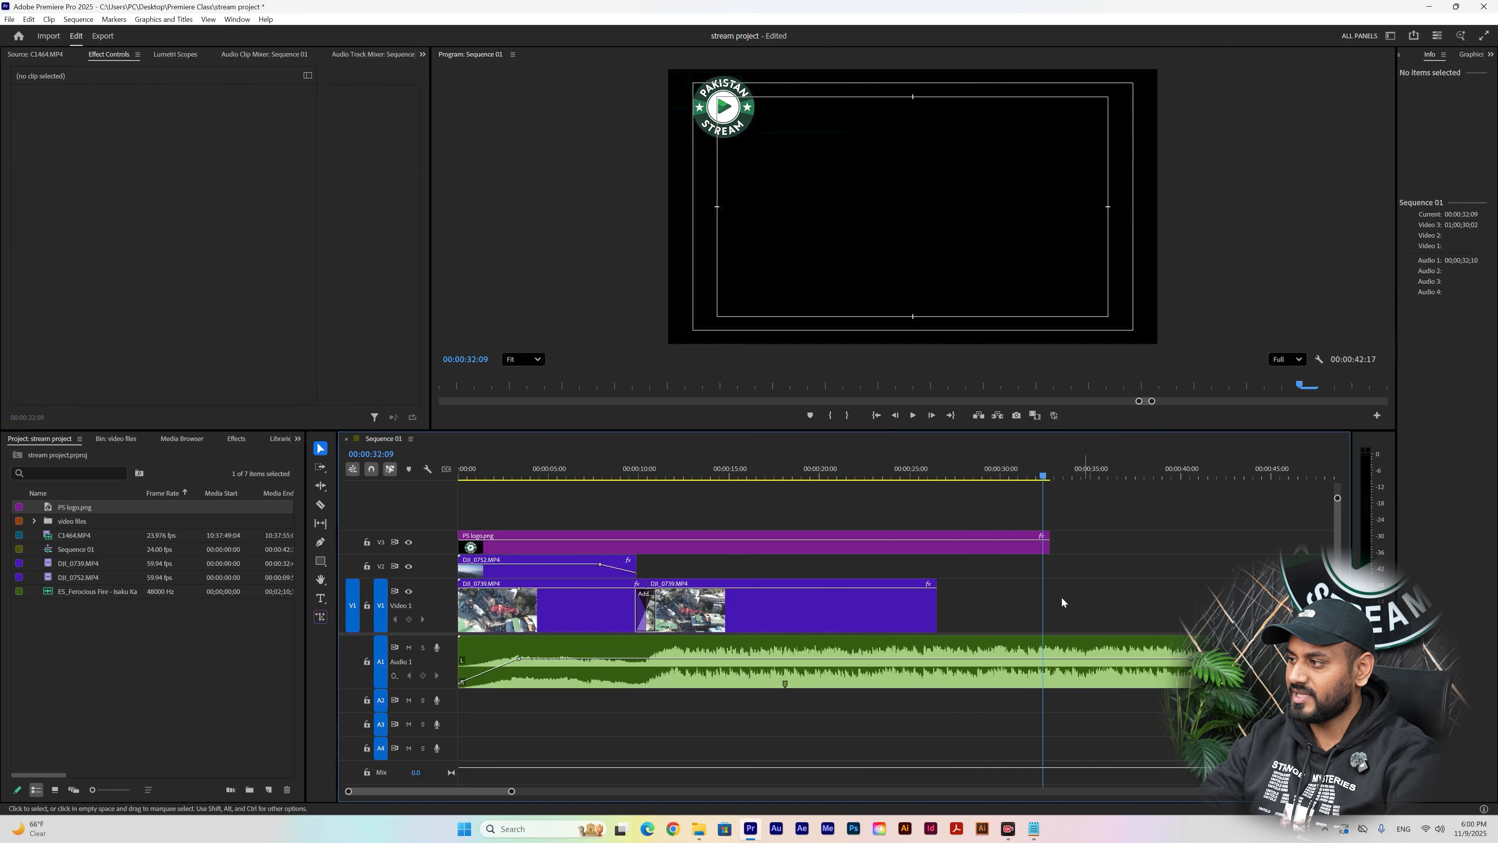
{"action": "left_click", "coordinate": [848, 598]}
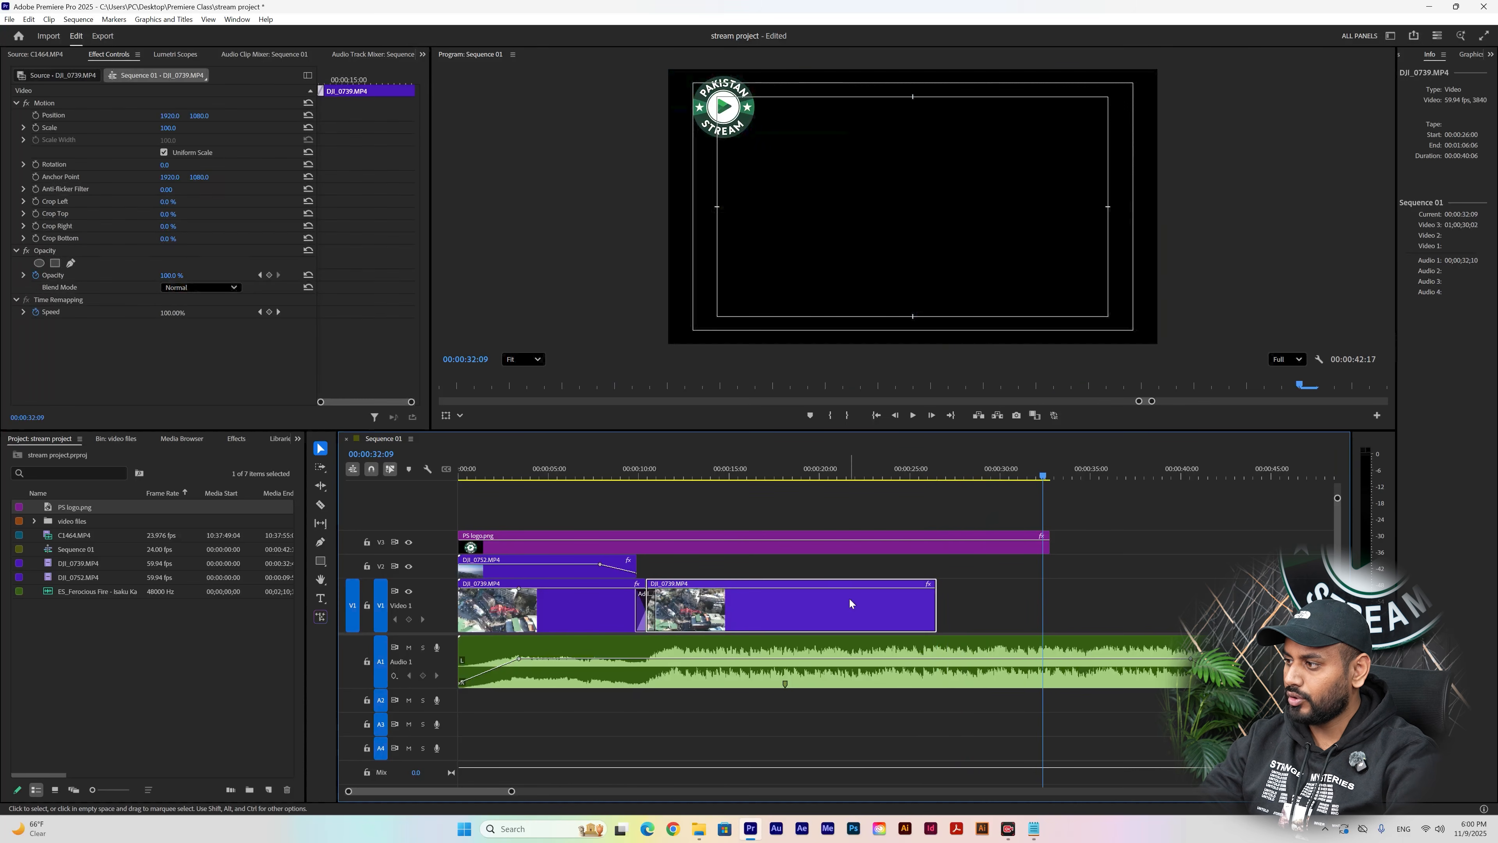
{"action": "left_click_drag", "start_coordinate": [936, 606], "coordinate": [1049, 608]}
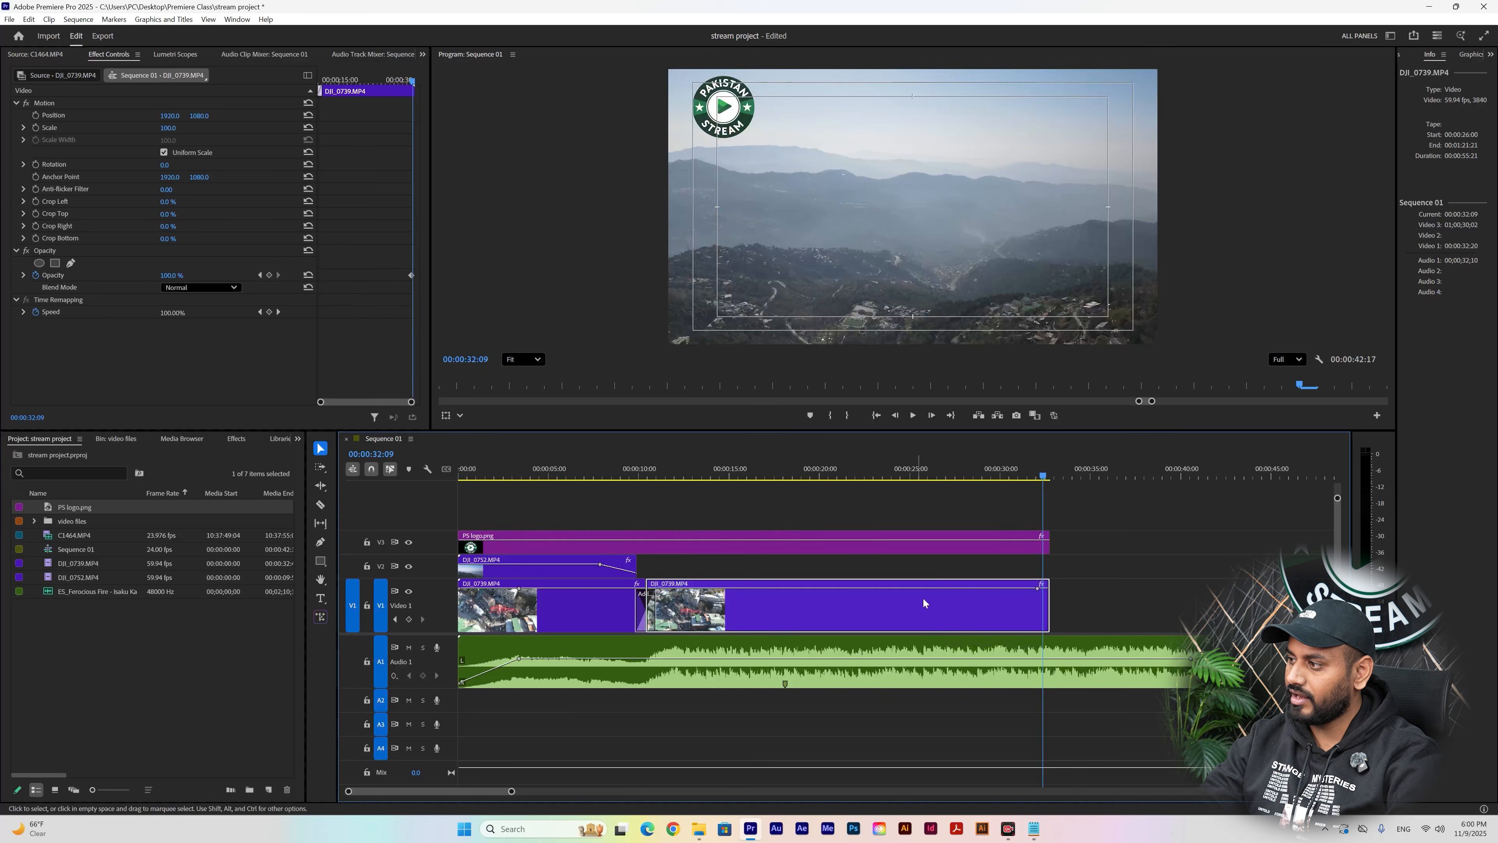
- Move the second DJI_0739.MP4 clip later on V1, then cut it at 00:00:23:08 and delete the part before the cut
{"action": "left_click", "coordinate": [980, 477]}
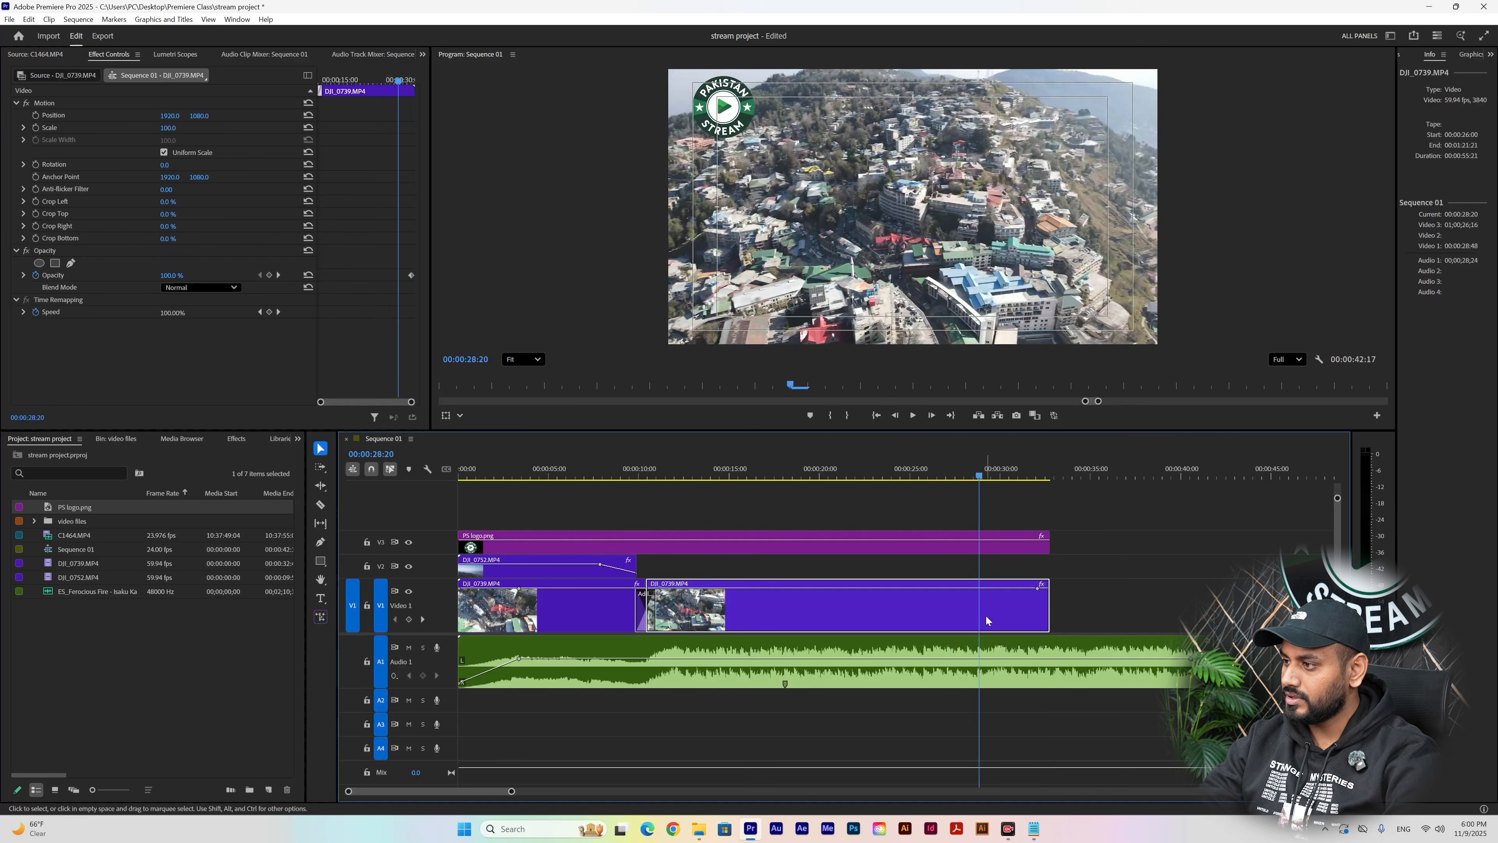
{"action": "left_click_drag", "start_coordinate": [986, 615], "coordinate": [1092, 613]}
{"action": "left_click", "coordinate": [880, 476]}
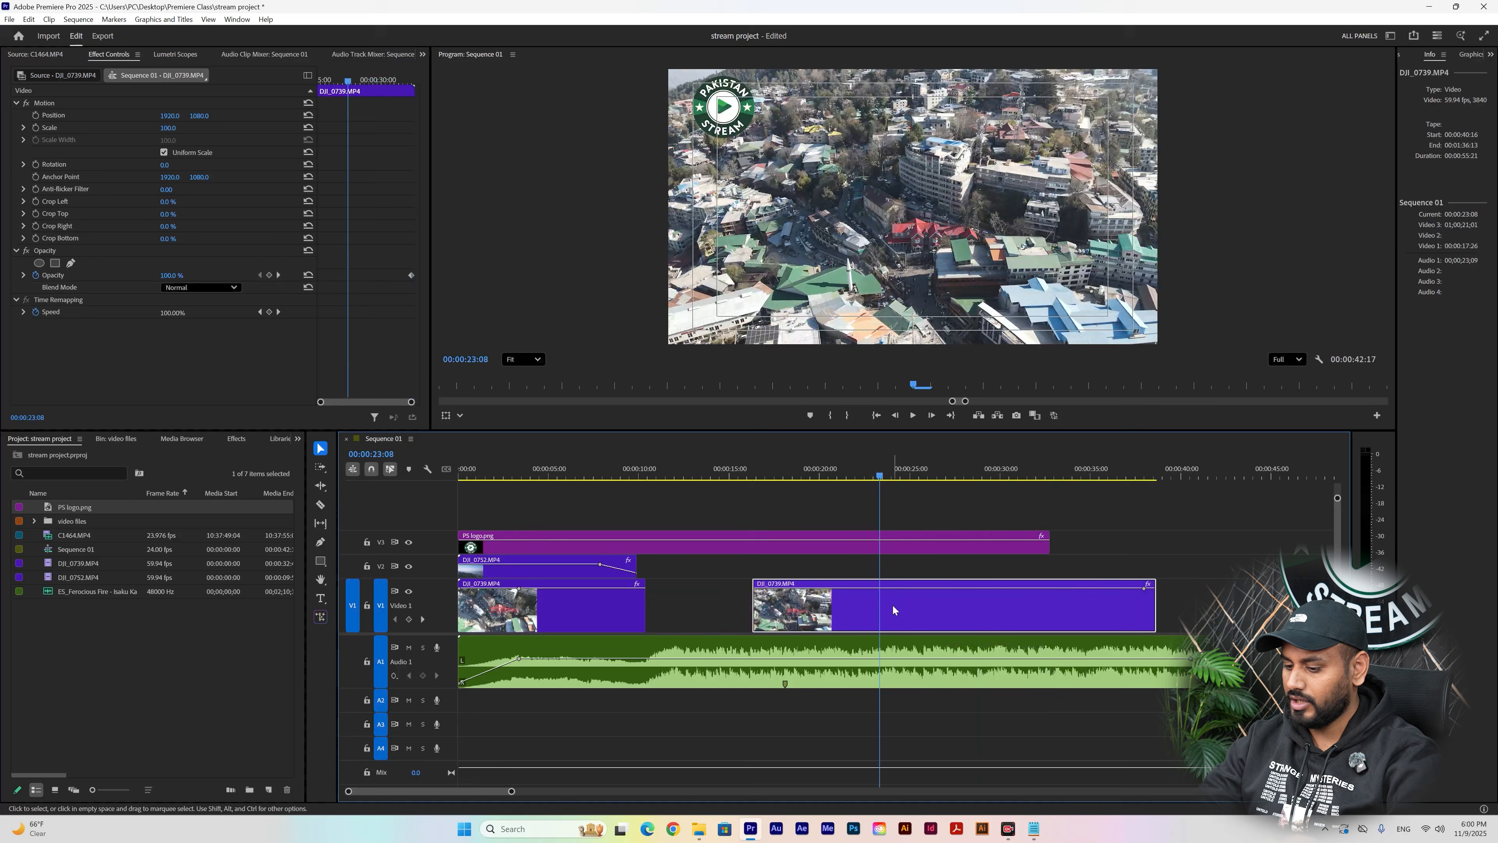
{"action": "key", "text": "ctrl+k"}
{"action": "key", "text": "Delete"}
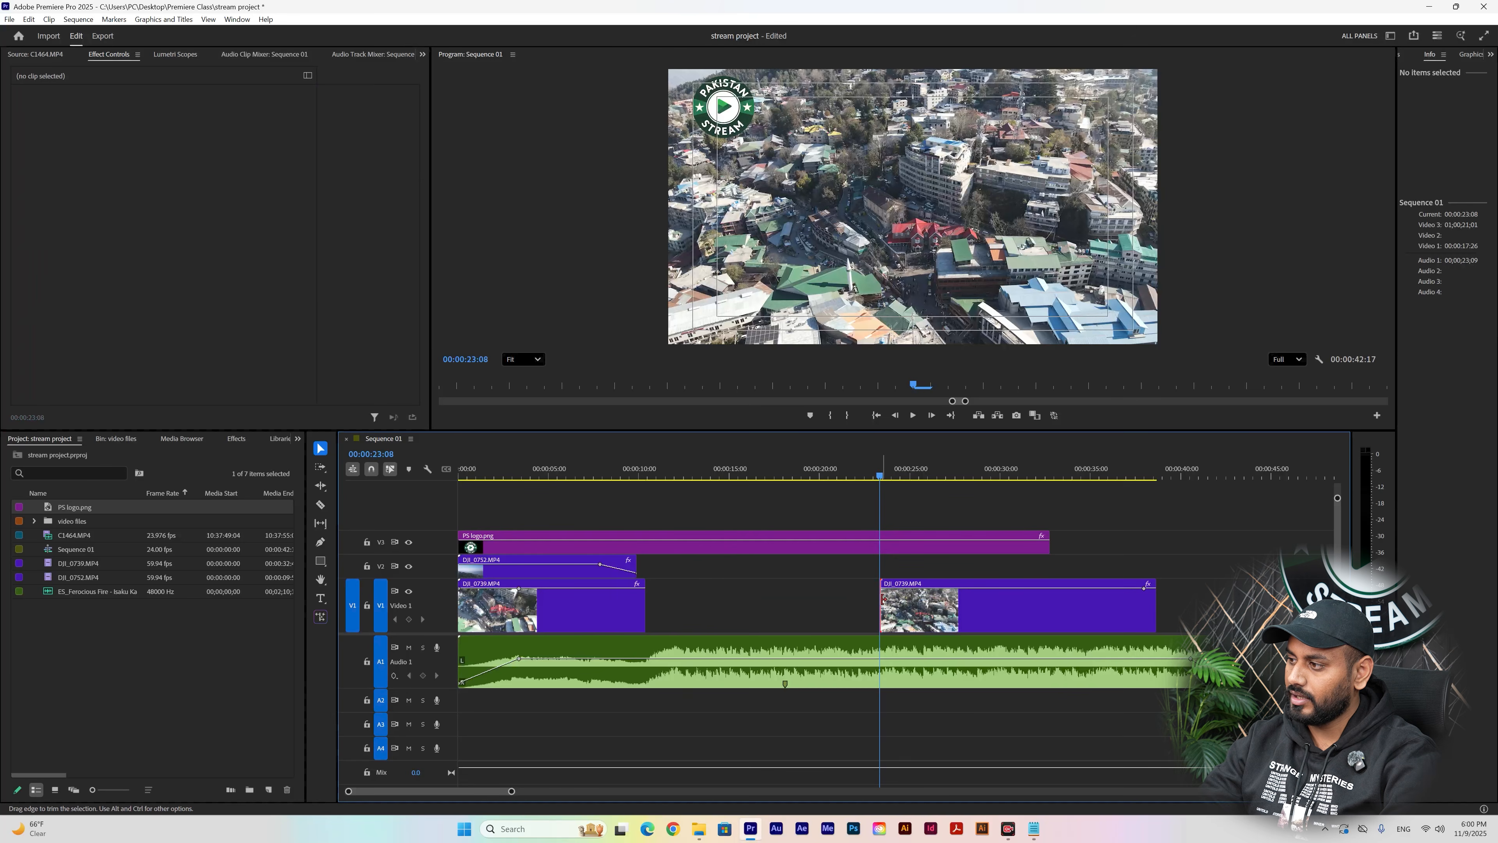
- Extend the start of the remaining second DJI_0739.MP4 clip back to the end of the first clip on V1
{"action": "left_click_drag", "start_coordinate": [883, 599], "coordinate": [654, 600]}
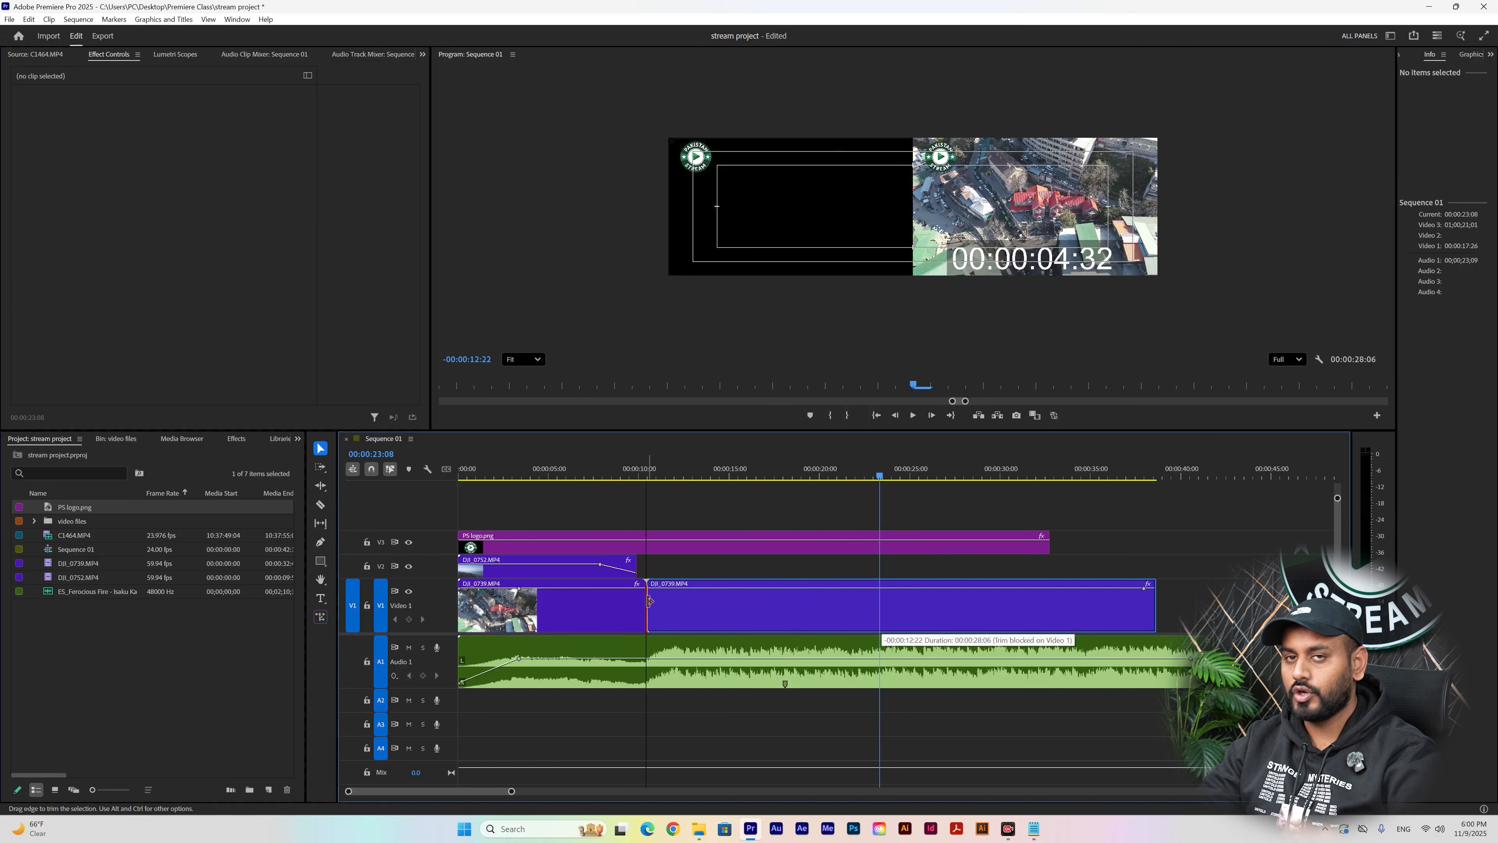
{"action": "left_click_drag", "start_coordinate": [649, 600], "coordinate": [498, 603]}
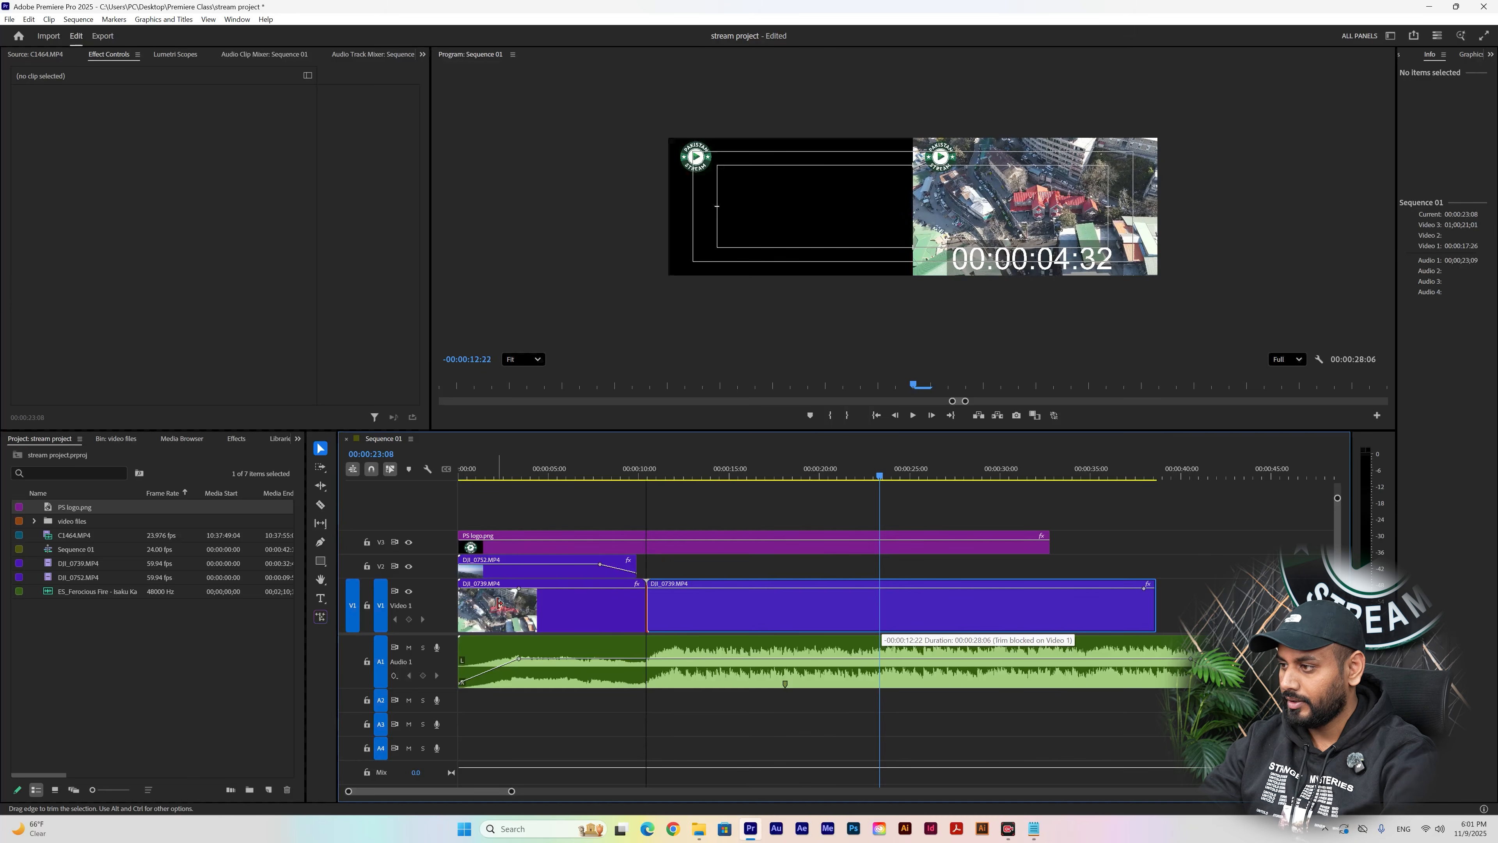
{"action": "left_click_drag", "start_coordinate": [498, 604], "coordinate": [498, 604]}
- Play the sequence from its start and move the DJI_0752.MP4 clip's fade-out opacity keyframe to the end of the clip
{"action": "left_click_drag", "start_coordinate": [711, 472], "coordinate": [449, 512]}
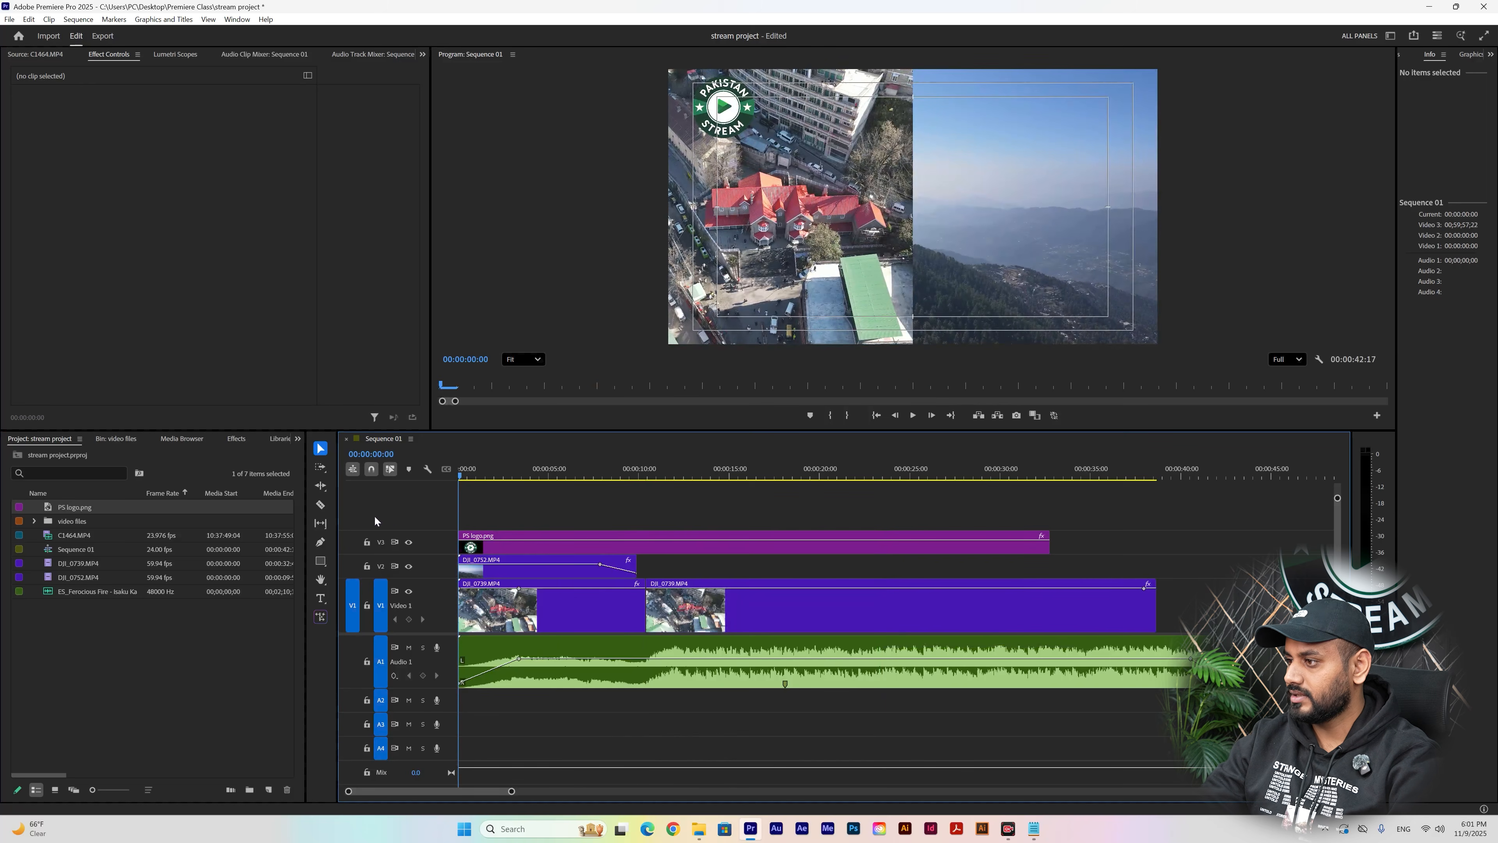
{"action": "key", "text": "space"}
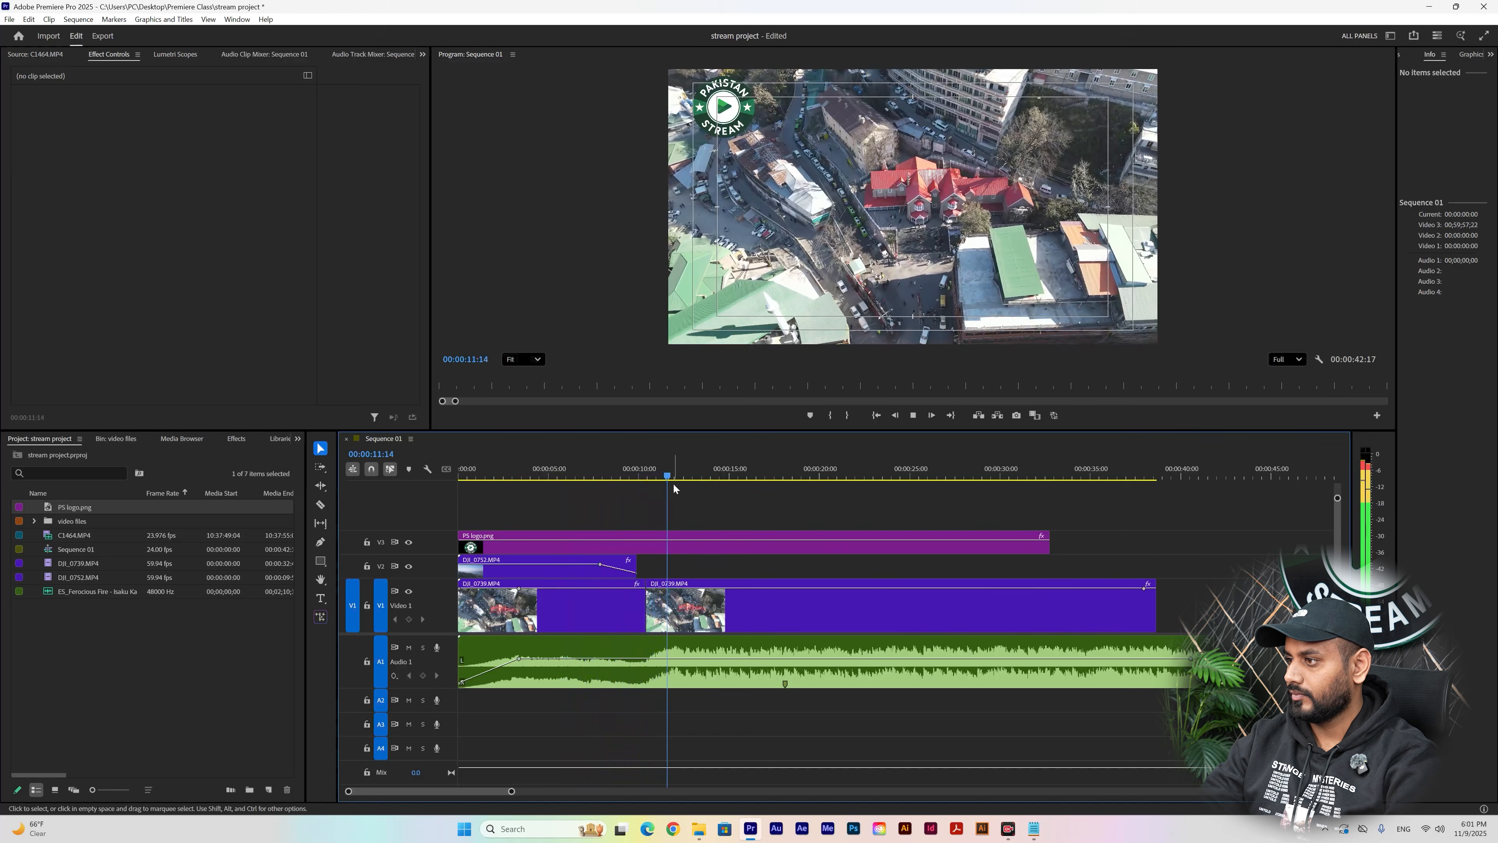
{"action": "left_click_drag", "start_coordinate": [673, 483], "coordinate": [619, 482]}
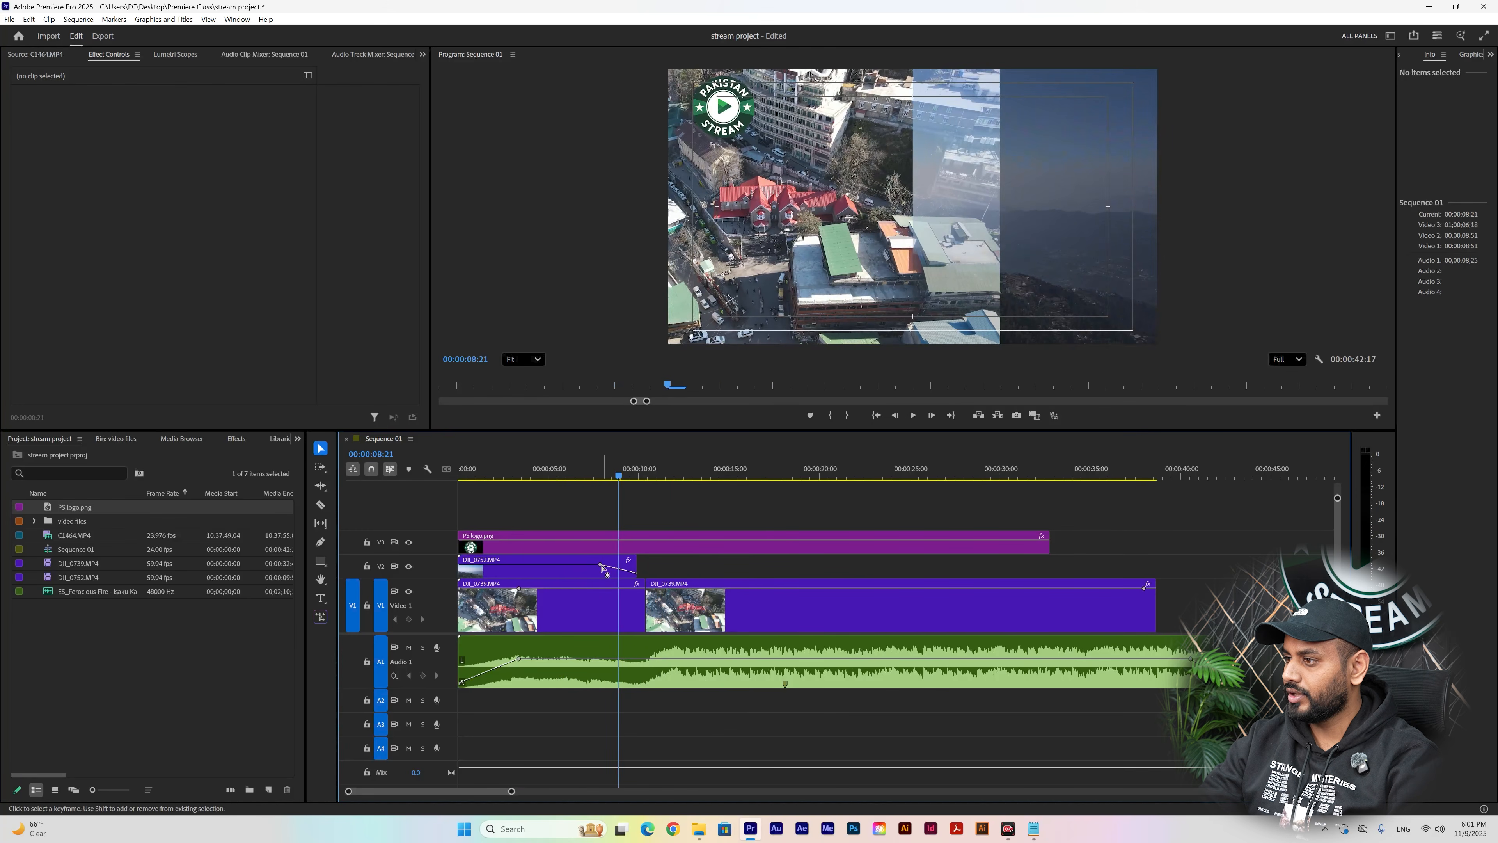
{"action": "left_click_drag", "start_coordinate": [601, 566], "coordinate": [671, 565]}
{"action": "mouse_move", "coordinate": [618, 476]}
{"action": "left_mouse_down"}
{"action": "mouse_move", "coordinate": [590, 475]}
{"action": "mouse_move", "coordinate": [643, 480]}
{"action": "left_mouse_up"}
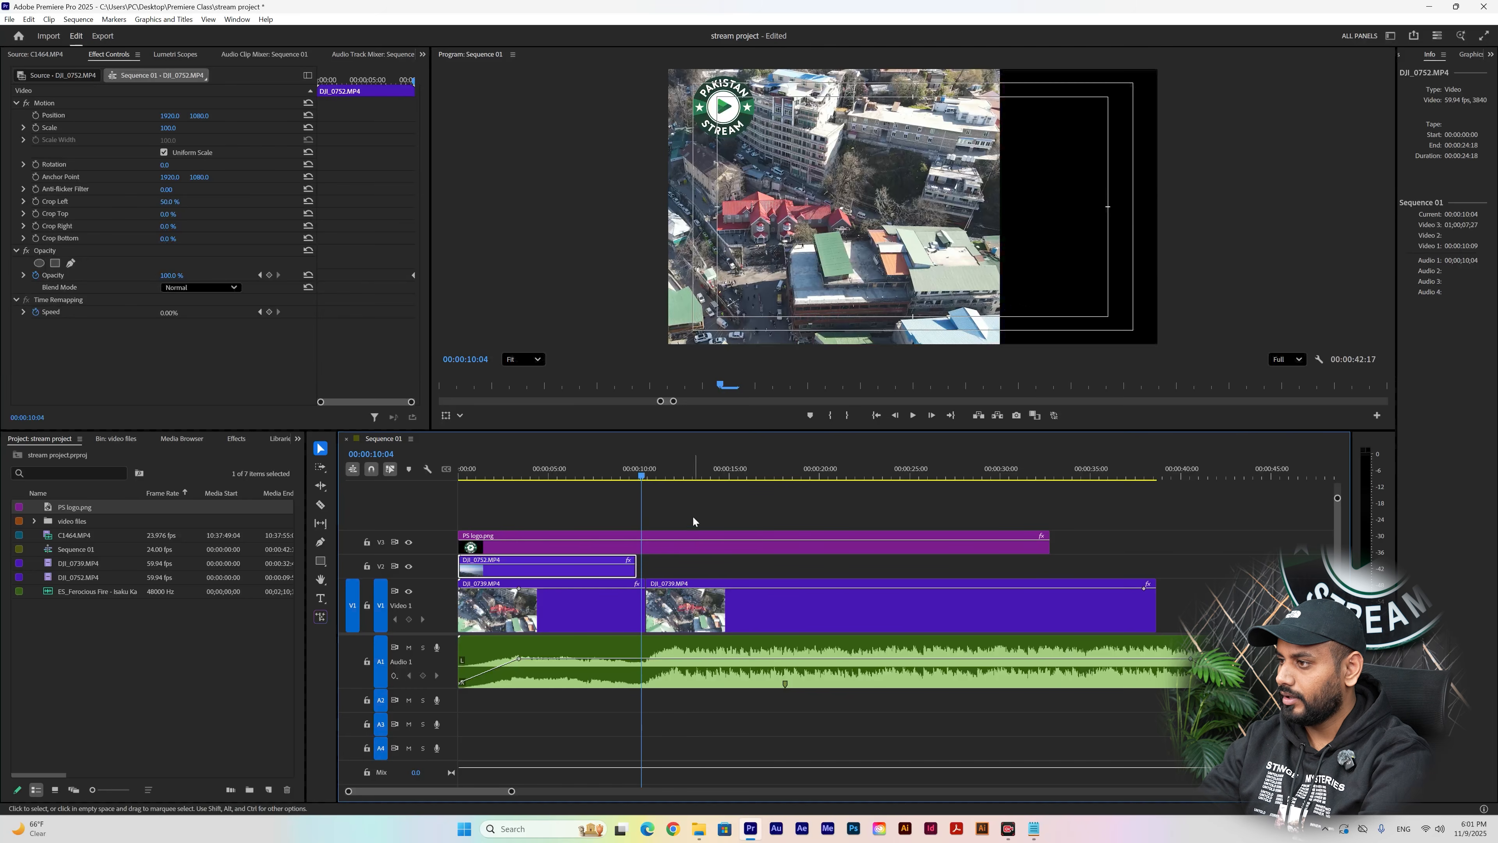
- Try to extend the end of the DJI_0752.MP4 clip on V2 to the cut between the two DJI_0739.MP4 clips
{"action": "key", "text": "equal"}
{"action": "key", "text": "equal"}
{"action": "key", "text": "equal"}
{"action": "key", "text": "minus"}
{"action": "key", "text": "minus"}
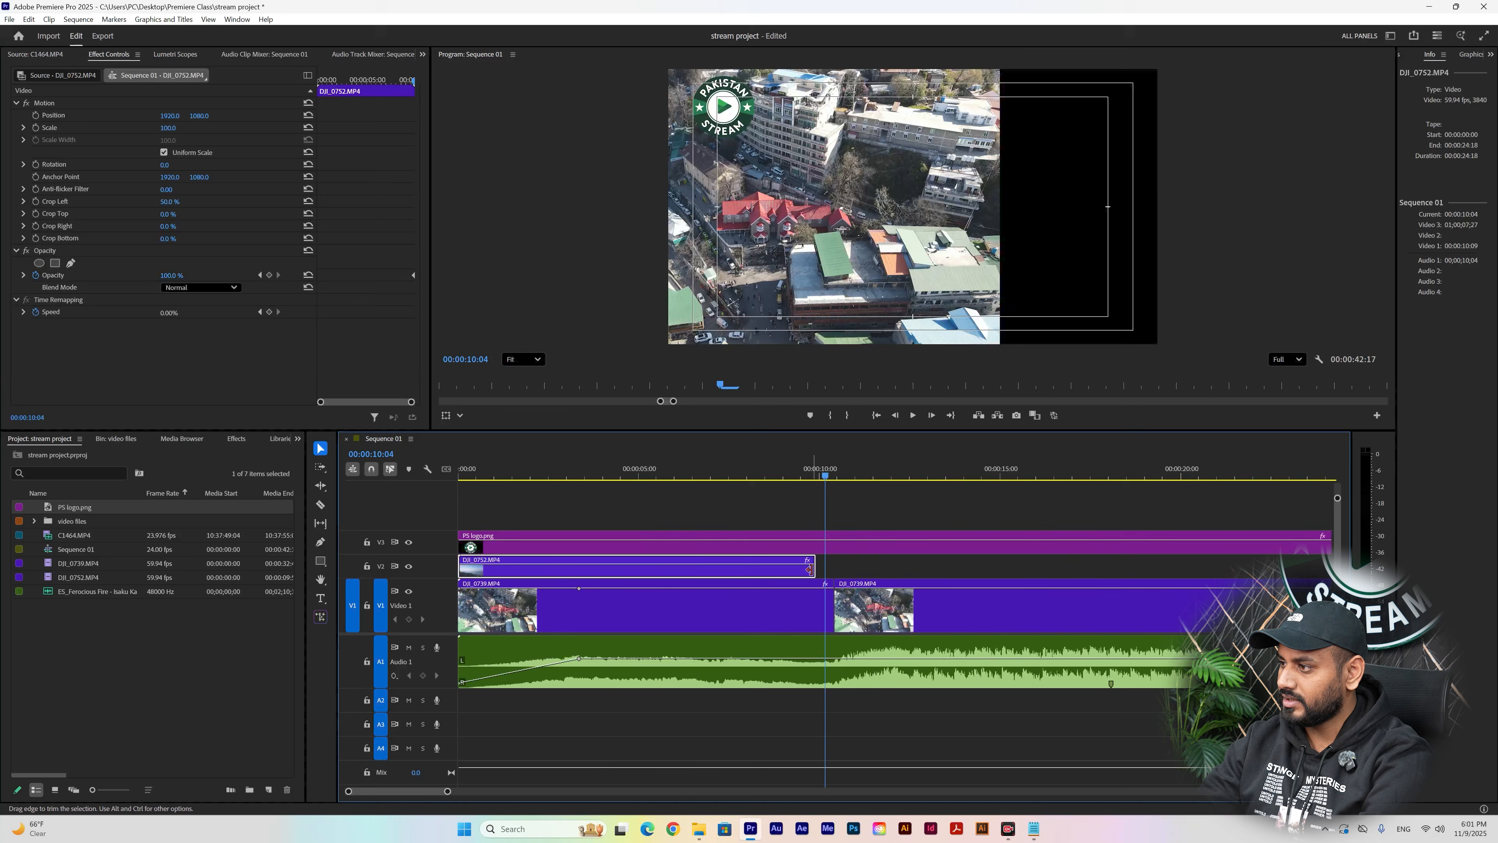
{"action": "key", "text": "equal"}
{"action": "key", "text": "equal"}
{"action": "key", "text": "equal"}
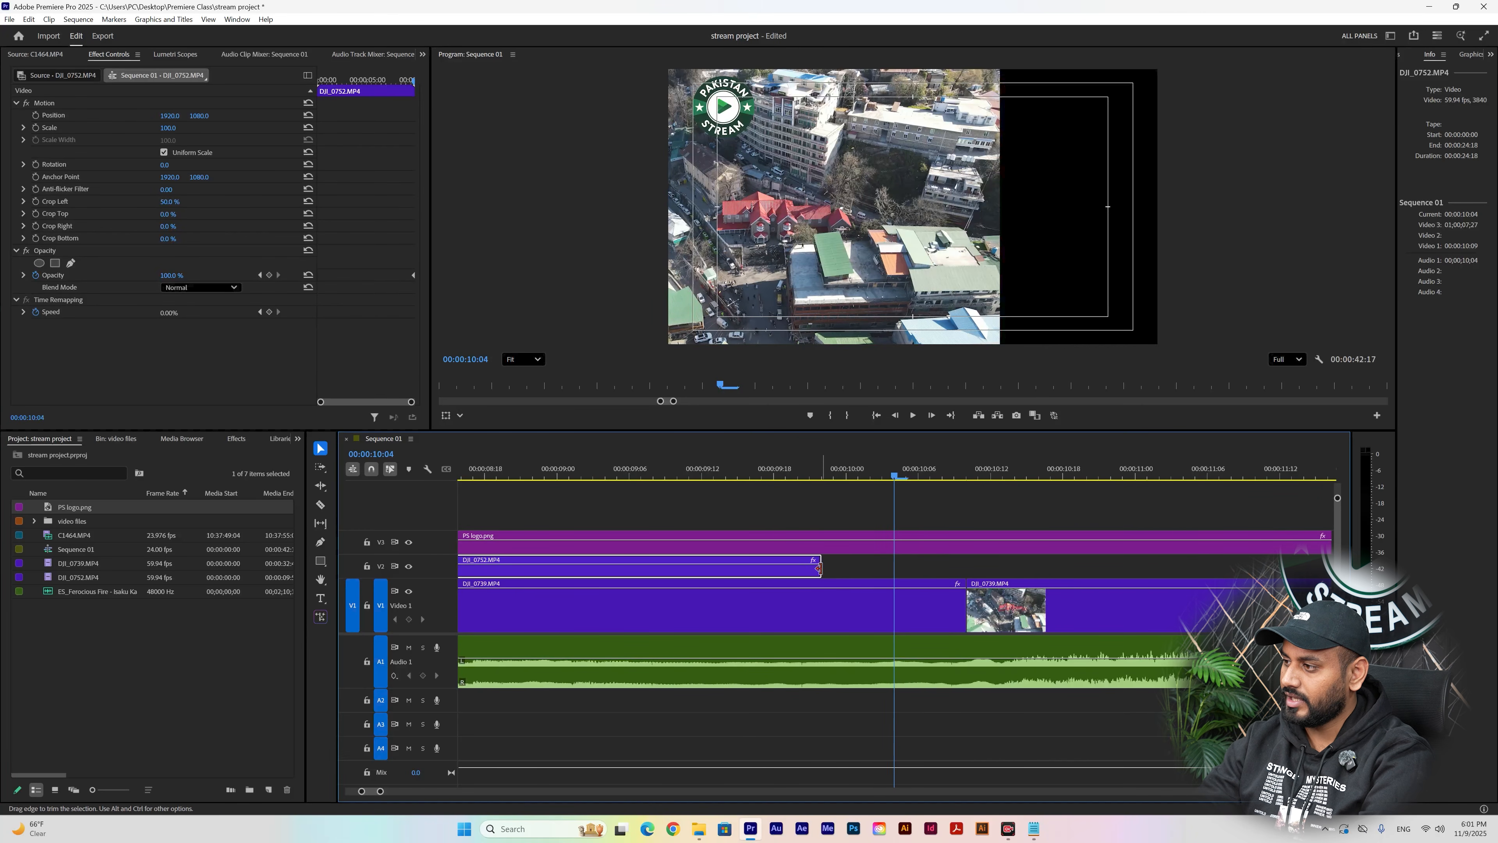
{"action": "left_click_drag", "start_coordinate": [818, 569], "coordinate": [947, 572]}
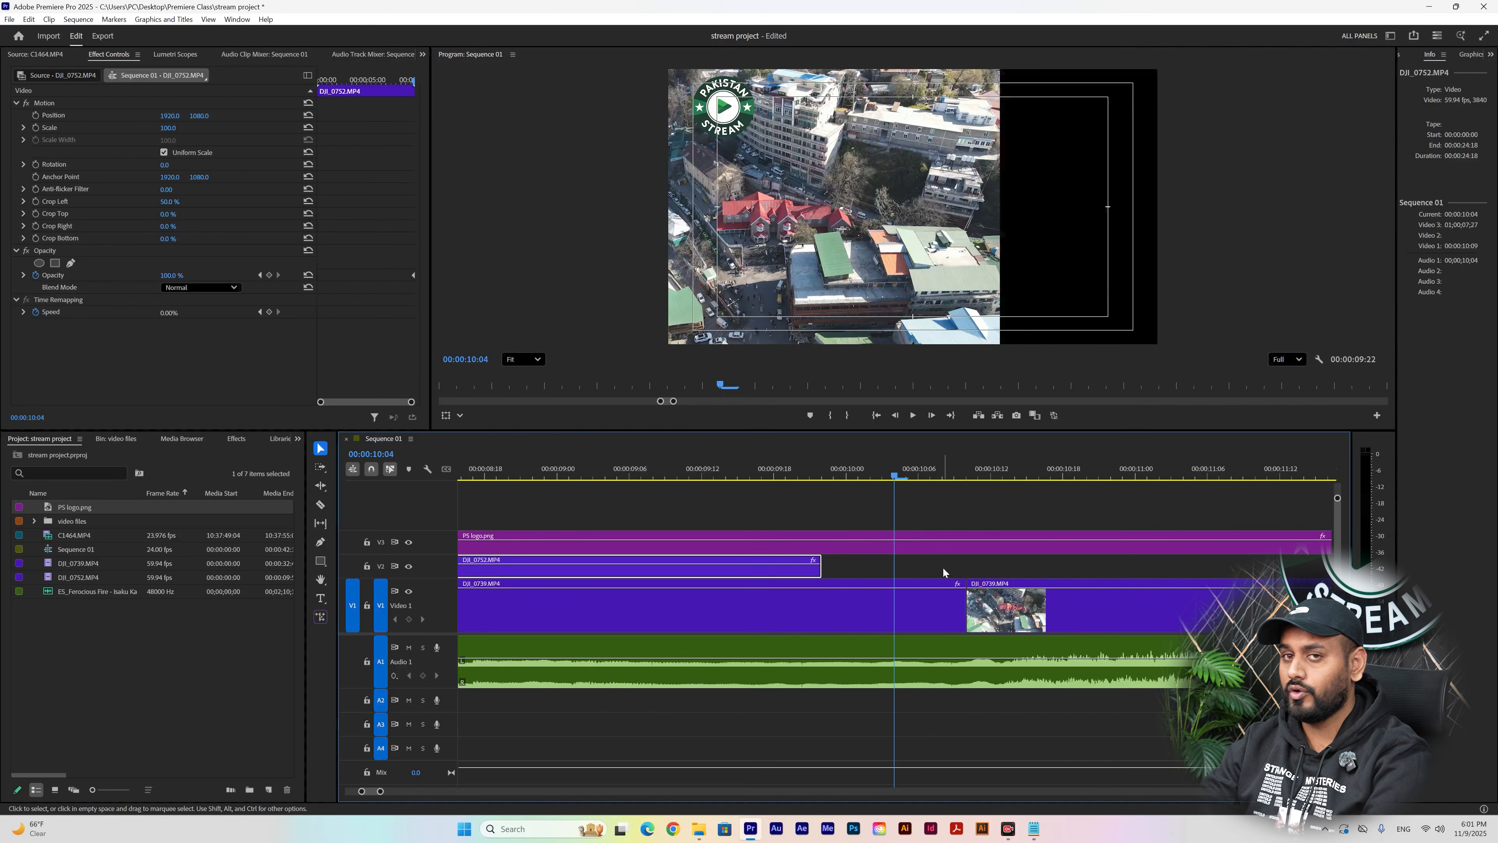
- Move the DJI_0752.MP4 clip on V2 to end at the V1 cut, then try to extend its start back to the sequence start
{"action": "key", "text": "minus"}
{"action": "key", "text": "minus"}
{"action": "key", "text": "minus"}
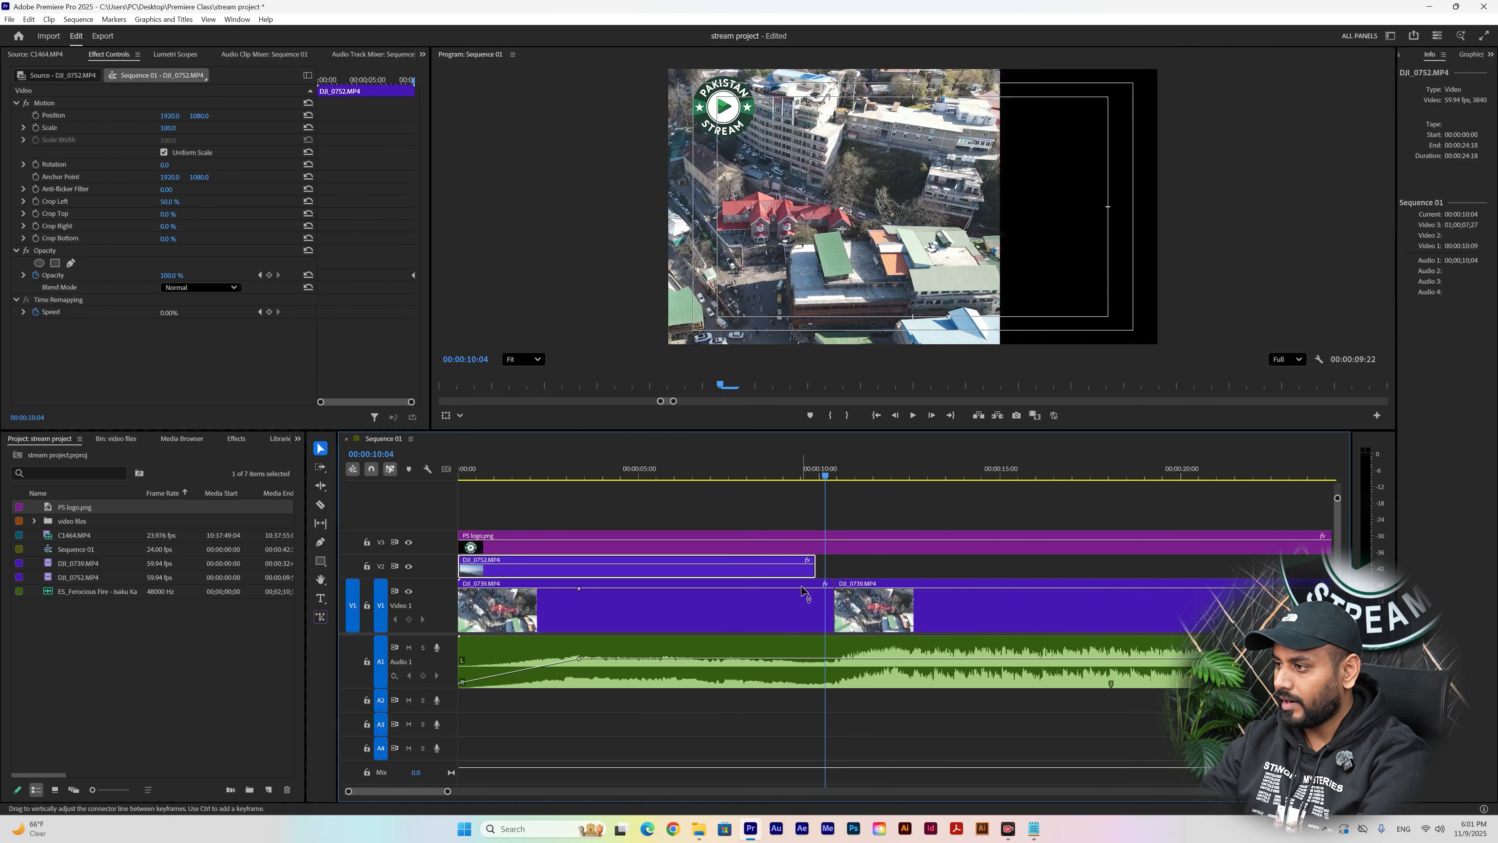
{"action": "left_click_drag", "start_coordinate": [696, 573], "coordinate": [717, 577]}
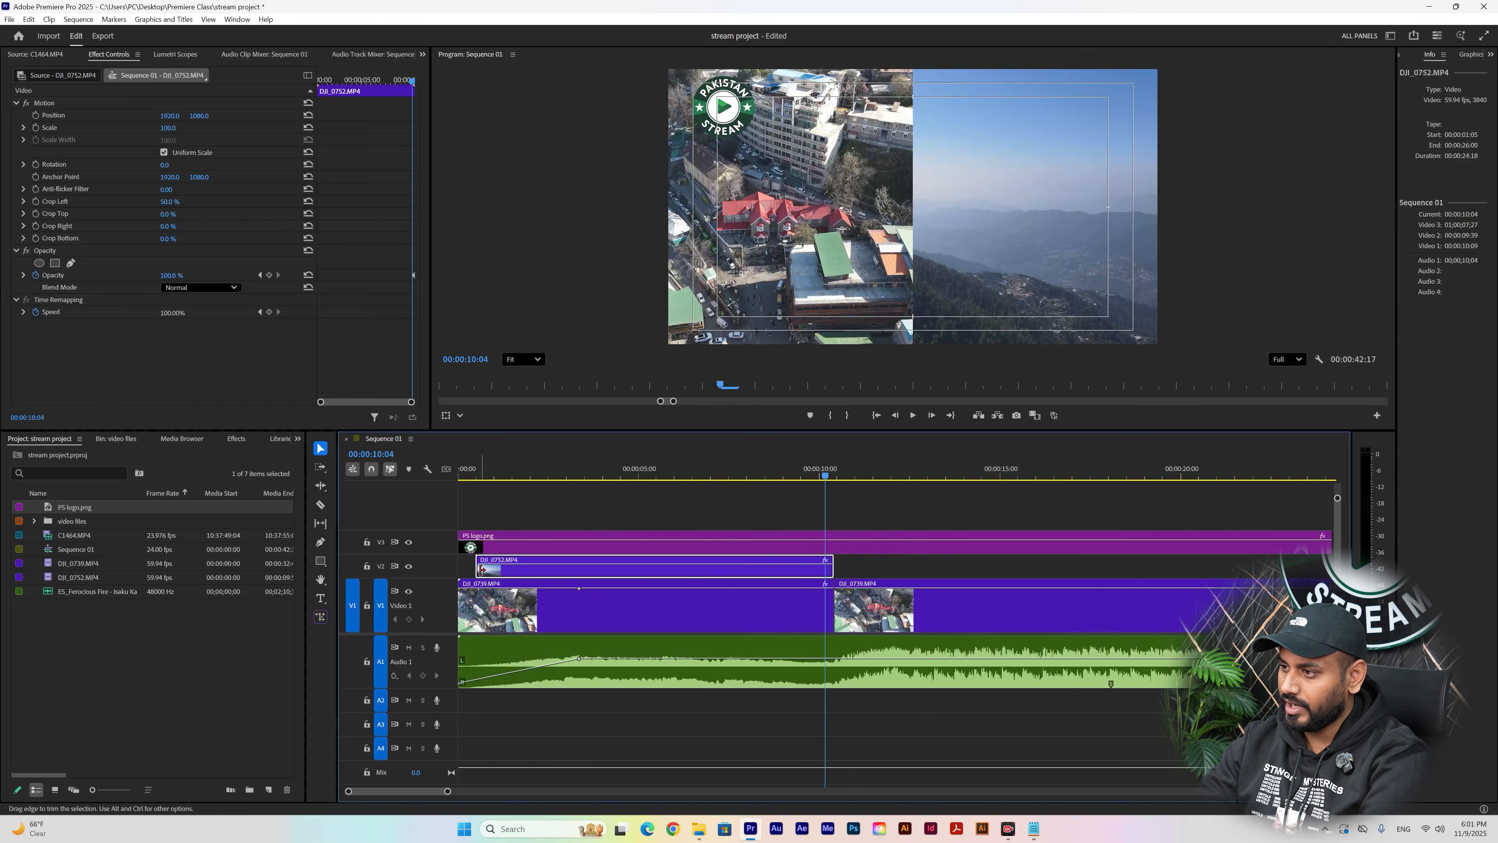
{"action": "left_click_drag", "start_coordinate": [479, 568], "coordinate": [366, 578]}
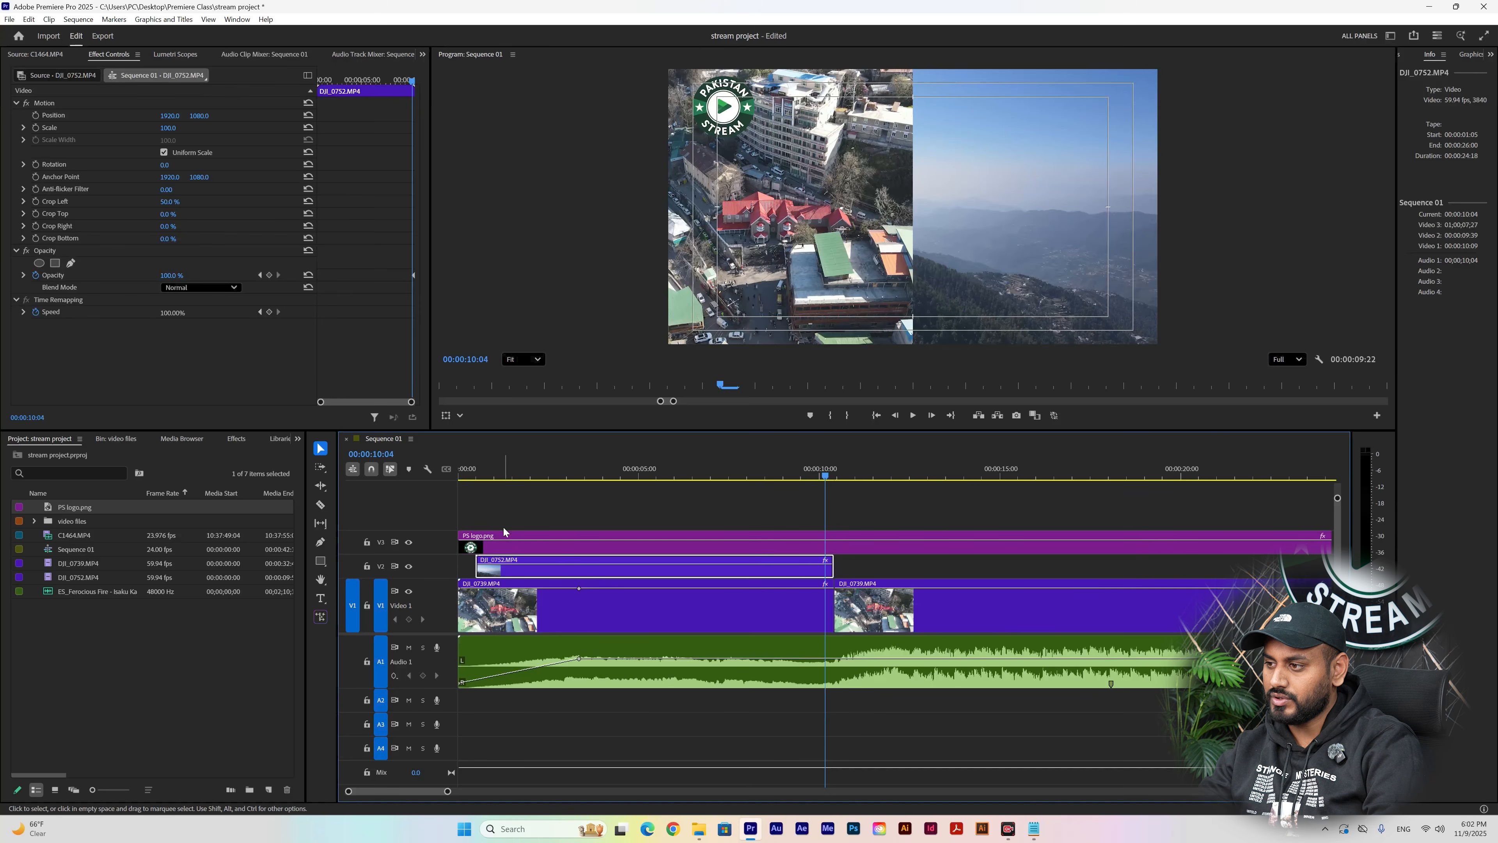
- Set the DJI_0752.MP4 clip's playback speed to 90% in its speed and duration settings
{"action": "right_click", "coordinate": [512, 577]}
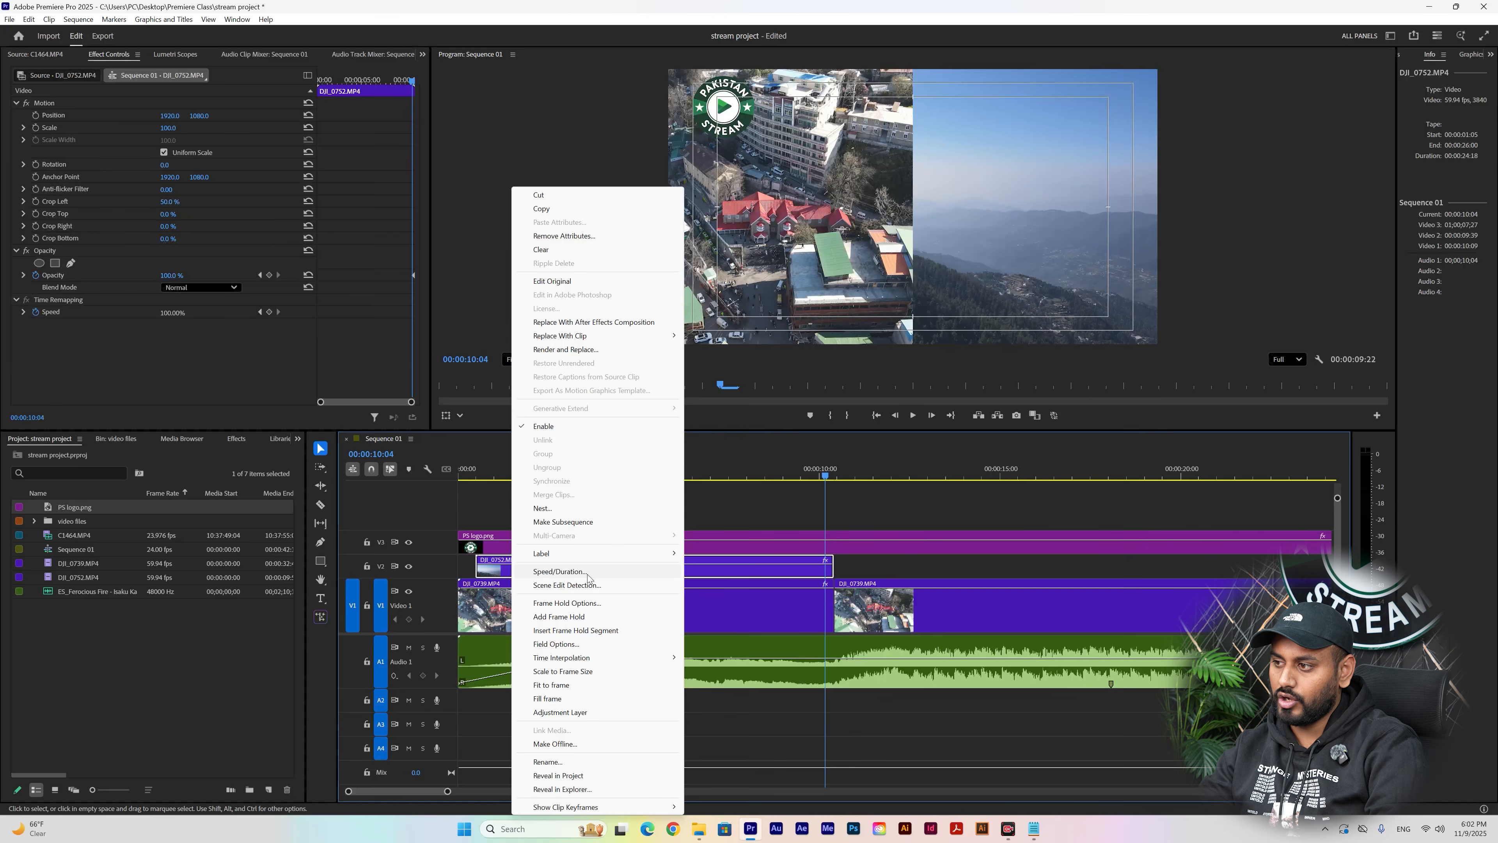
{"action": "left_click", "coordinate": [549, 571]}
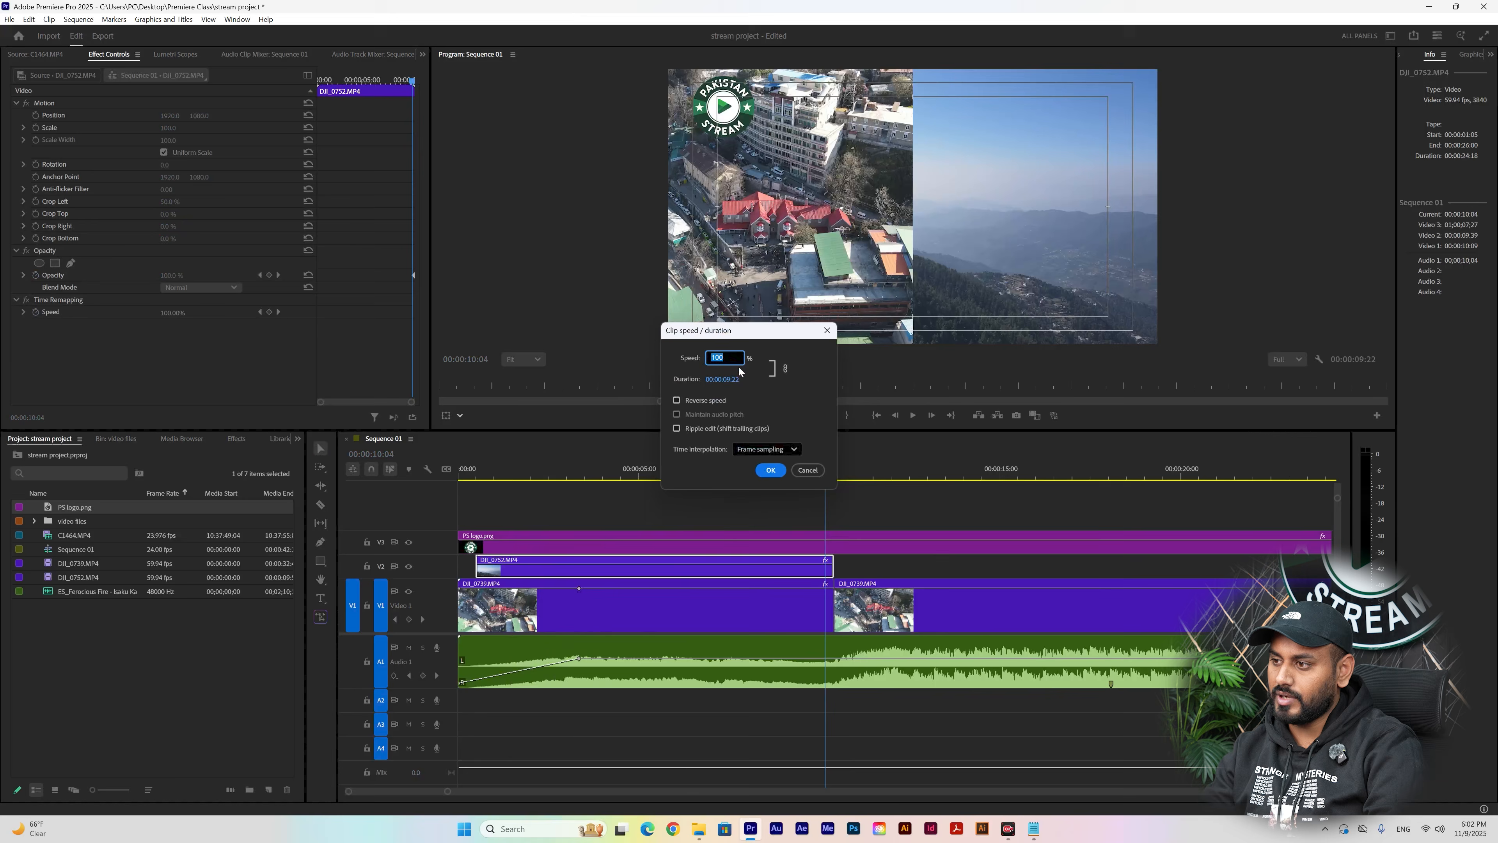
{"action": "type", "text": "90"}
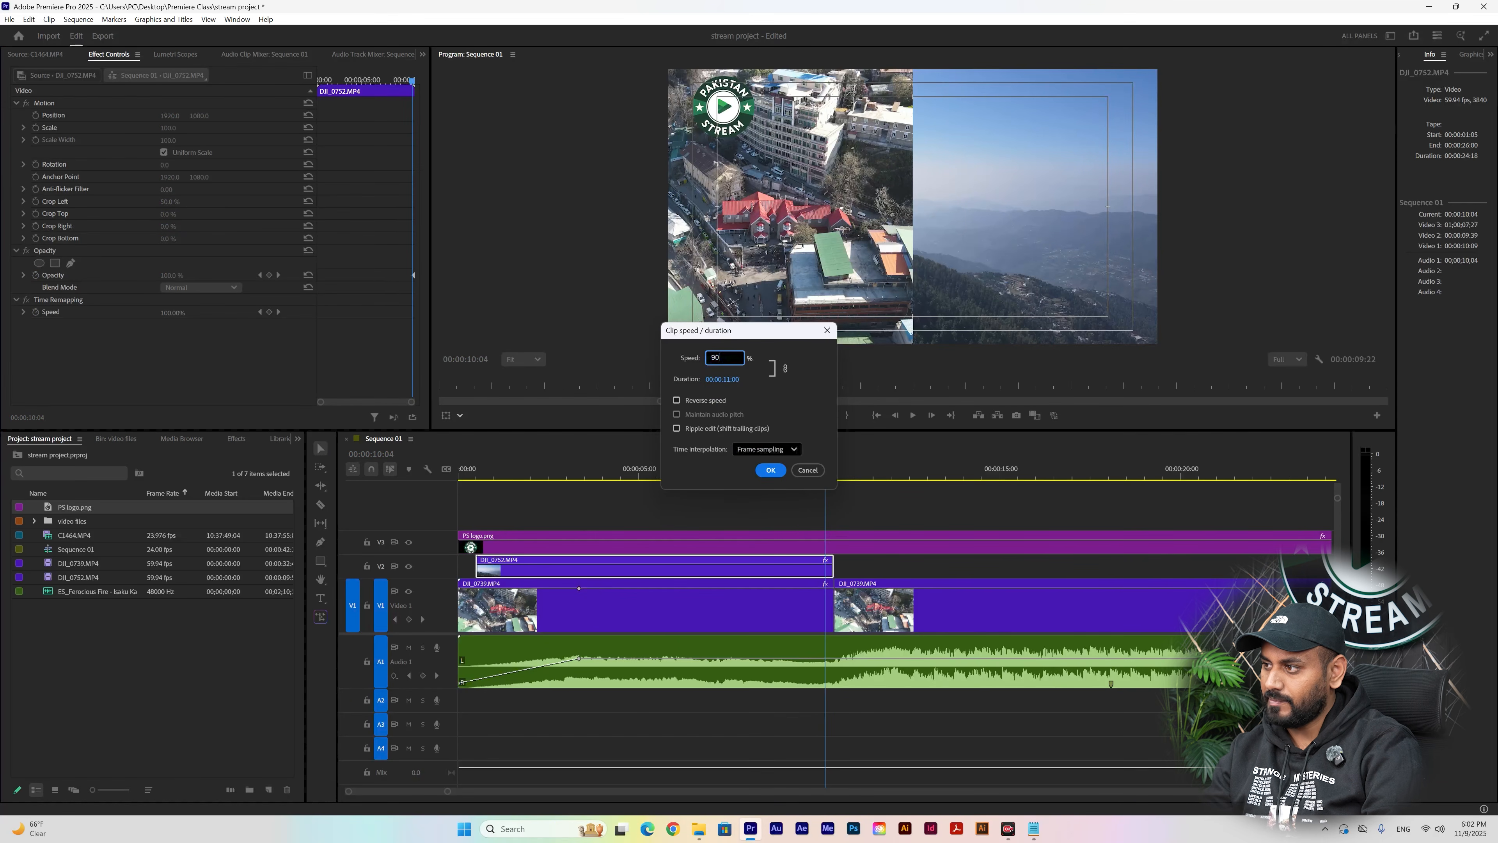
{"action": "key", "text": "Return"}
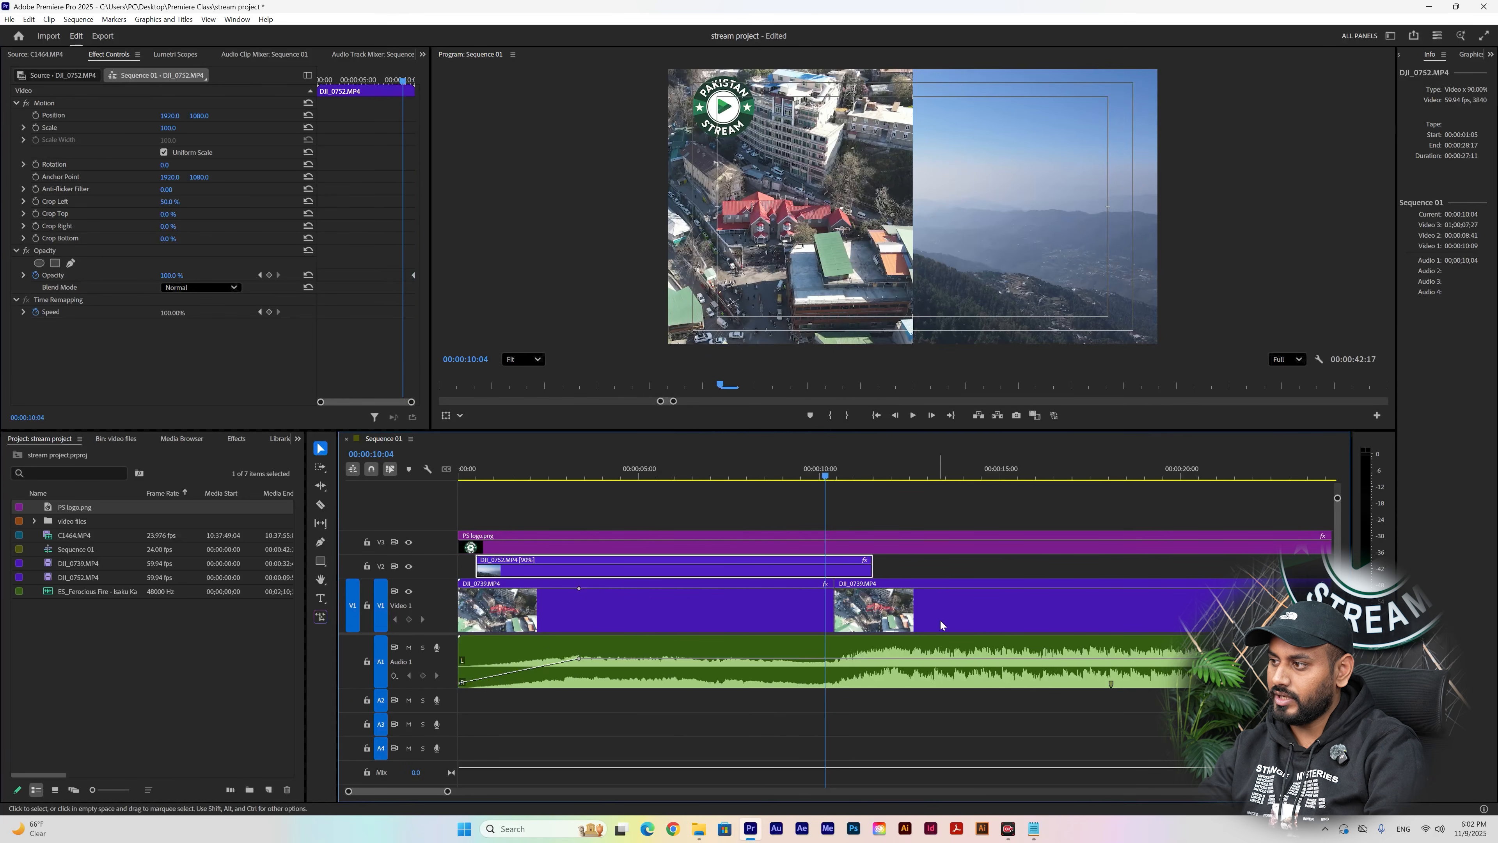
- Move the DJI_0752.MP4 clip to the sequence start and trim its end to the cut between the two DJI_0739.MP4 clips
{"action": "left_click_drag", "start_coordinate": [817, 574], "coordinate": [734, 563]}
{"action": "left_click_drag", "start_coordinate": [853, 561], "coordinate": [831, 556]}
{"action": "mouse_move", "coordinate": [803, 475]}
{"action": "left_mouse_down"}
{"action": "mouse_move", "coordinate": [842, 479]}
{"action": "mouse_move", "coordinate": [810, 475]}
{"action": "left_mouse_up"}
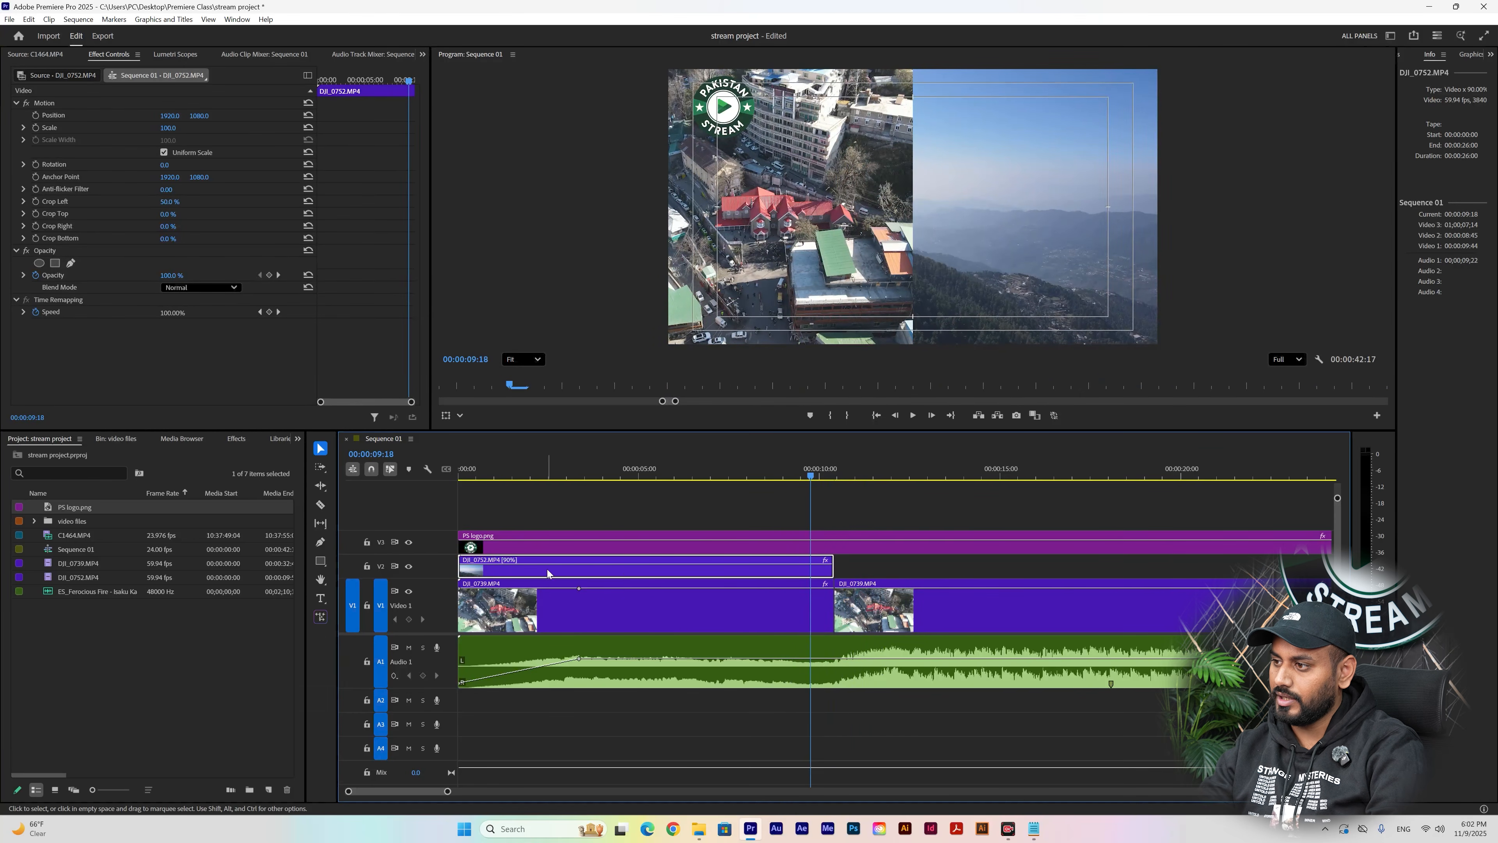
- Set the DJI_0752.MP4 clip's playback speed to 150% and preview the sequence from its start
{"action": "right_click", "coordinate": [624, 575]}
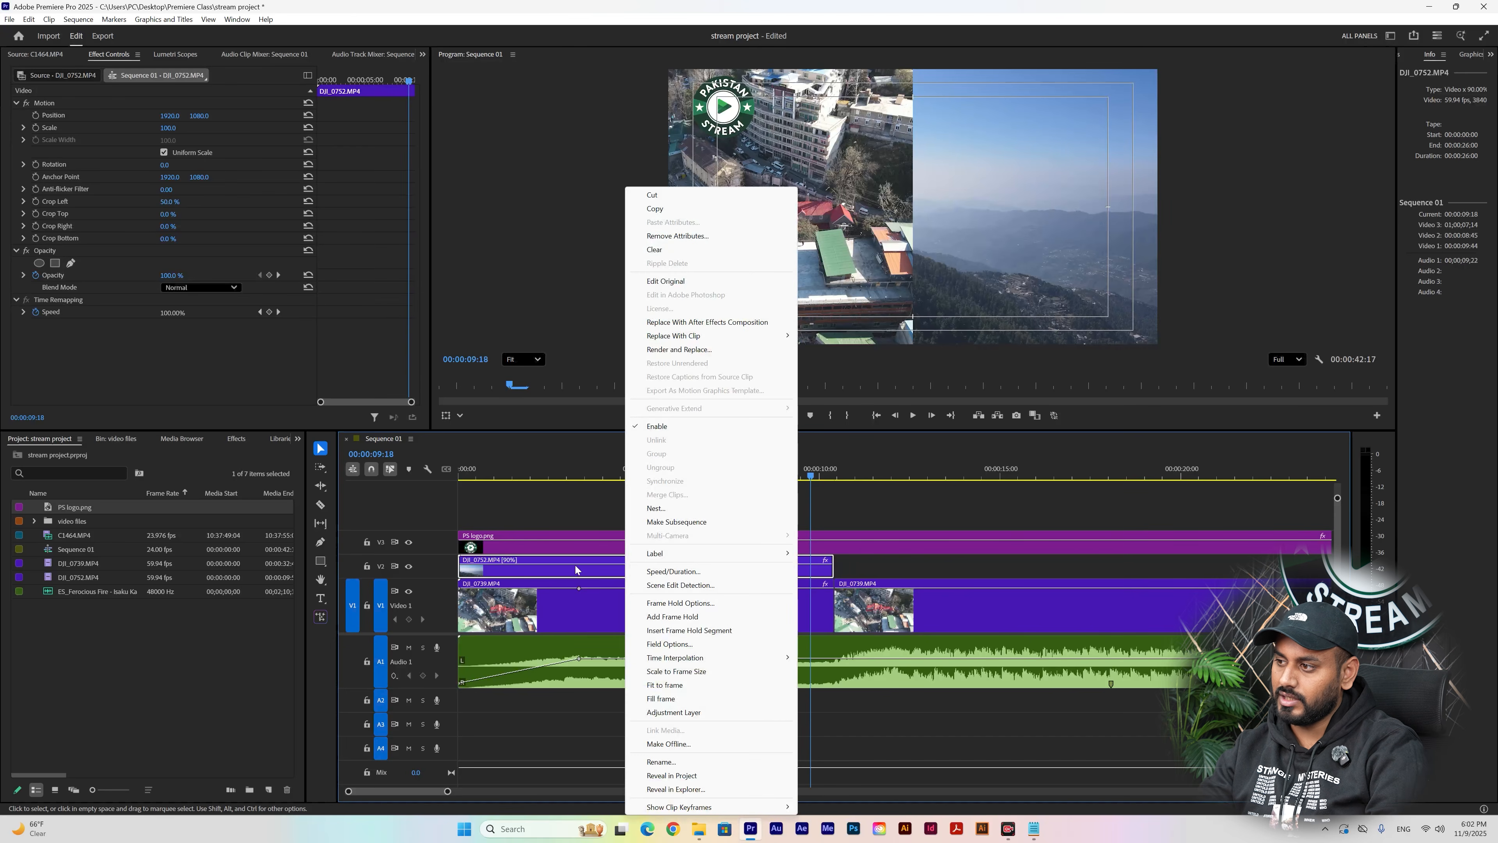
{"action": "left_click", "coordinate": [701, 573]}
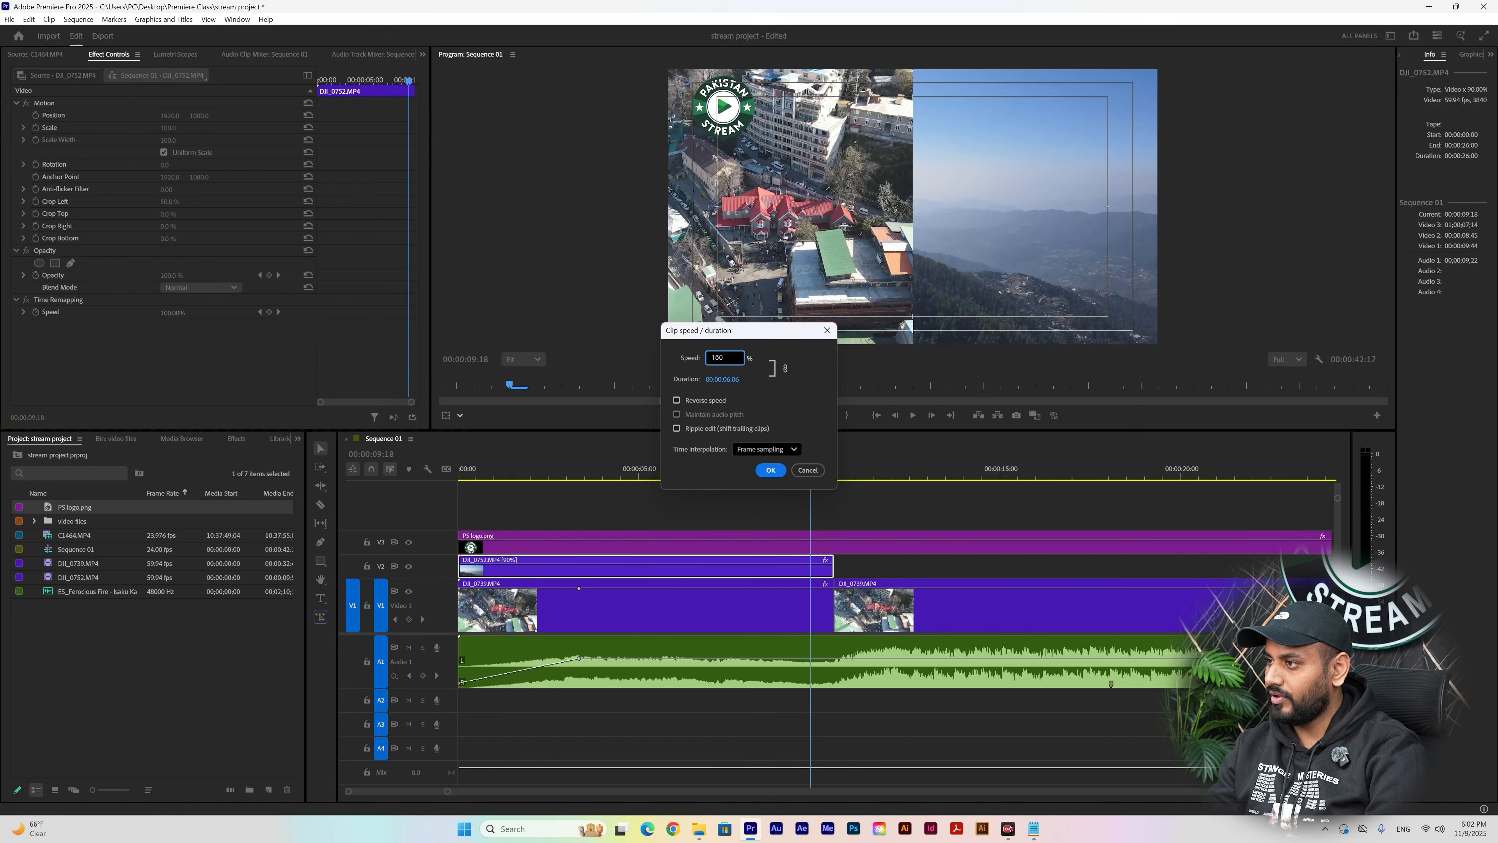
{"action": "key", "text": "Return"}
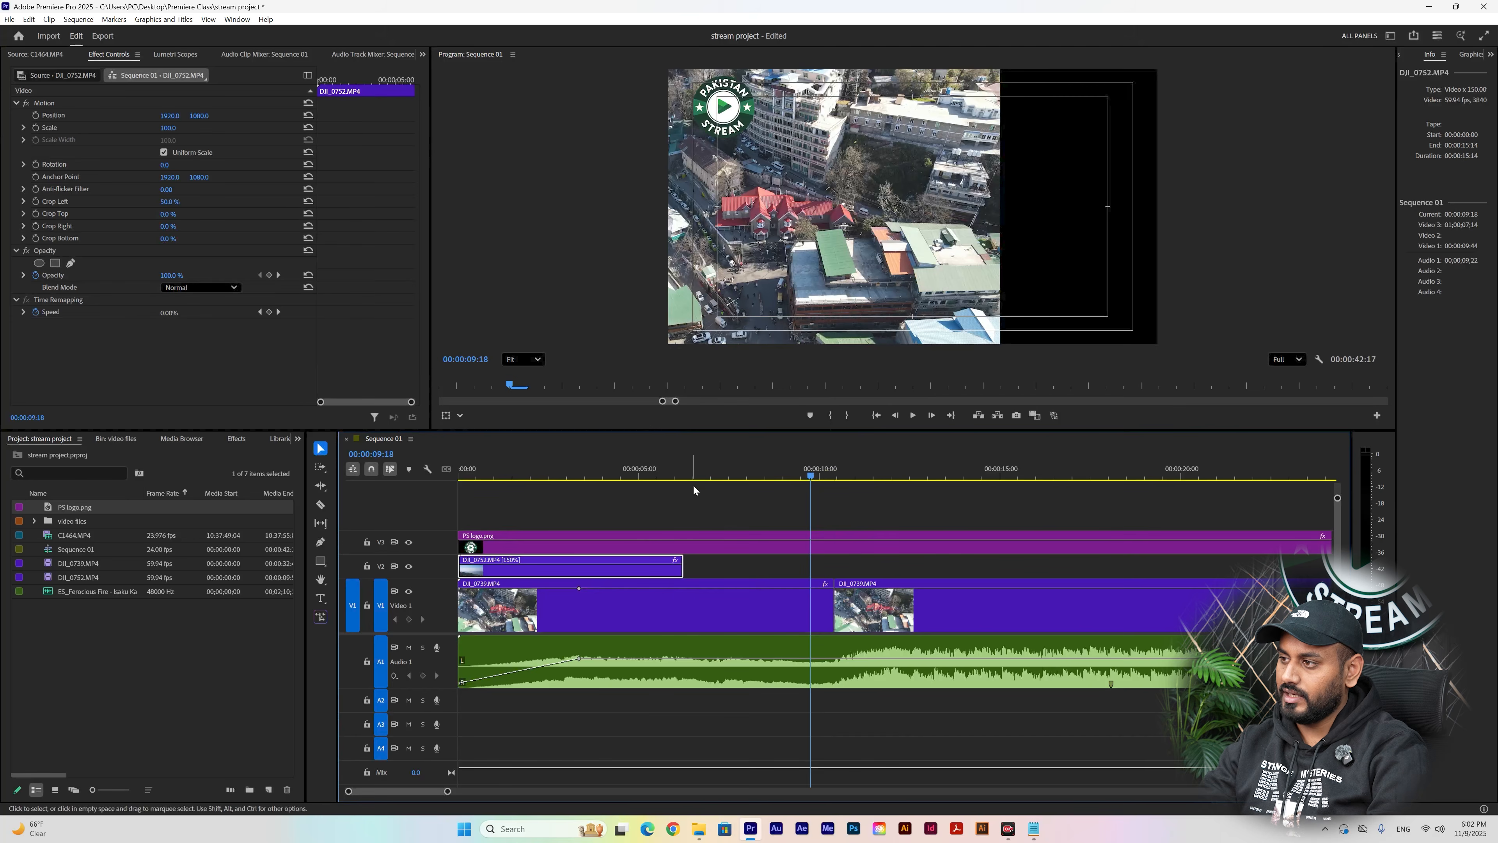
{"action": "left_click_drag", "start_coordinate": [695, 486], "coordinate": [424, 491]}
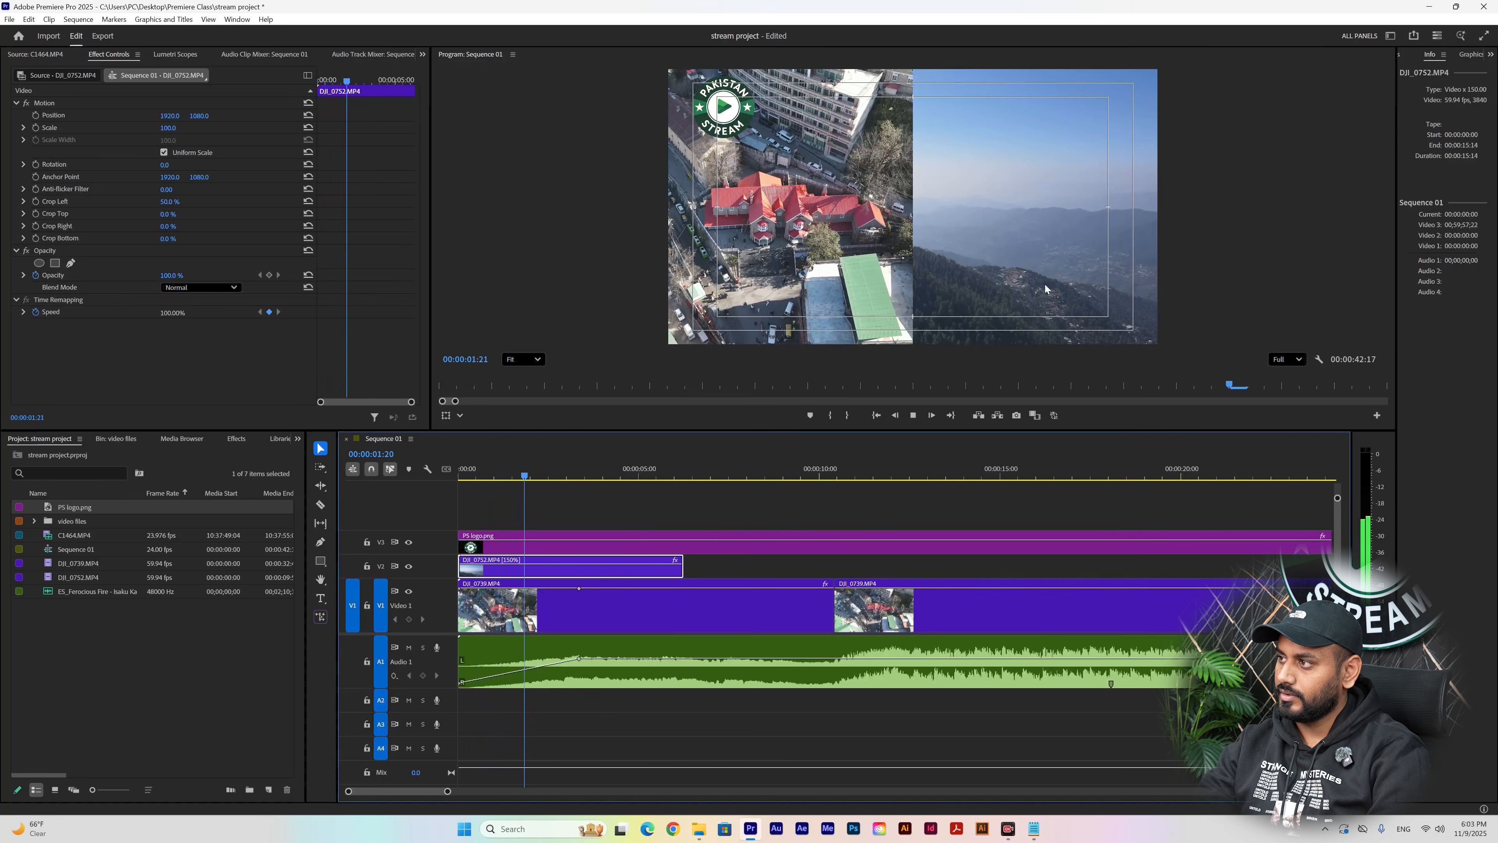
{"action": "left_click_drag", "start_coordinate": [575, 485], "coordinate": [633, 487]}
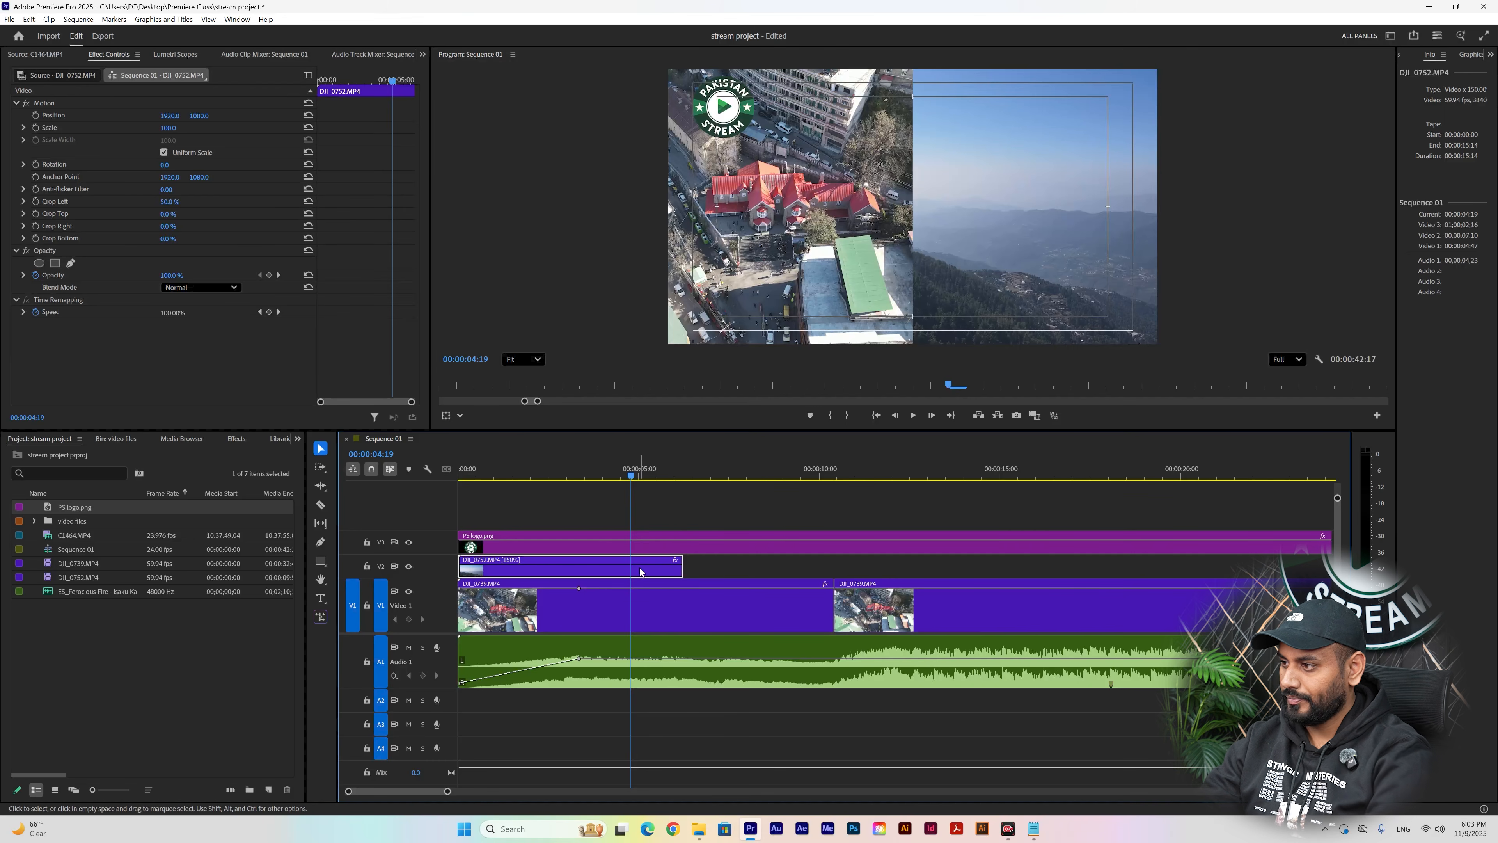
- Delete the DJI_0752.MP4 clip from V2 and extend the PS logo.png clip on V3 to the end of the V1 footage
{"action": "key", "text": "Delete"}
{"action": "key", "text": "minus"}
{"action": "key", "text": "minus"}
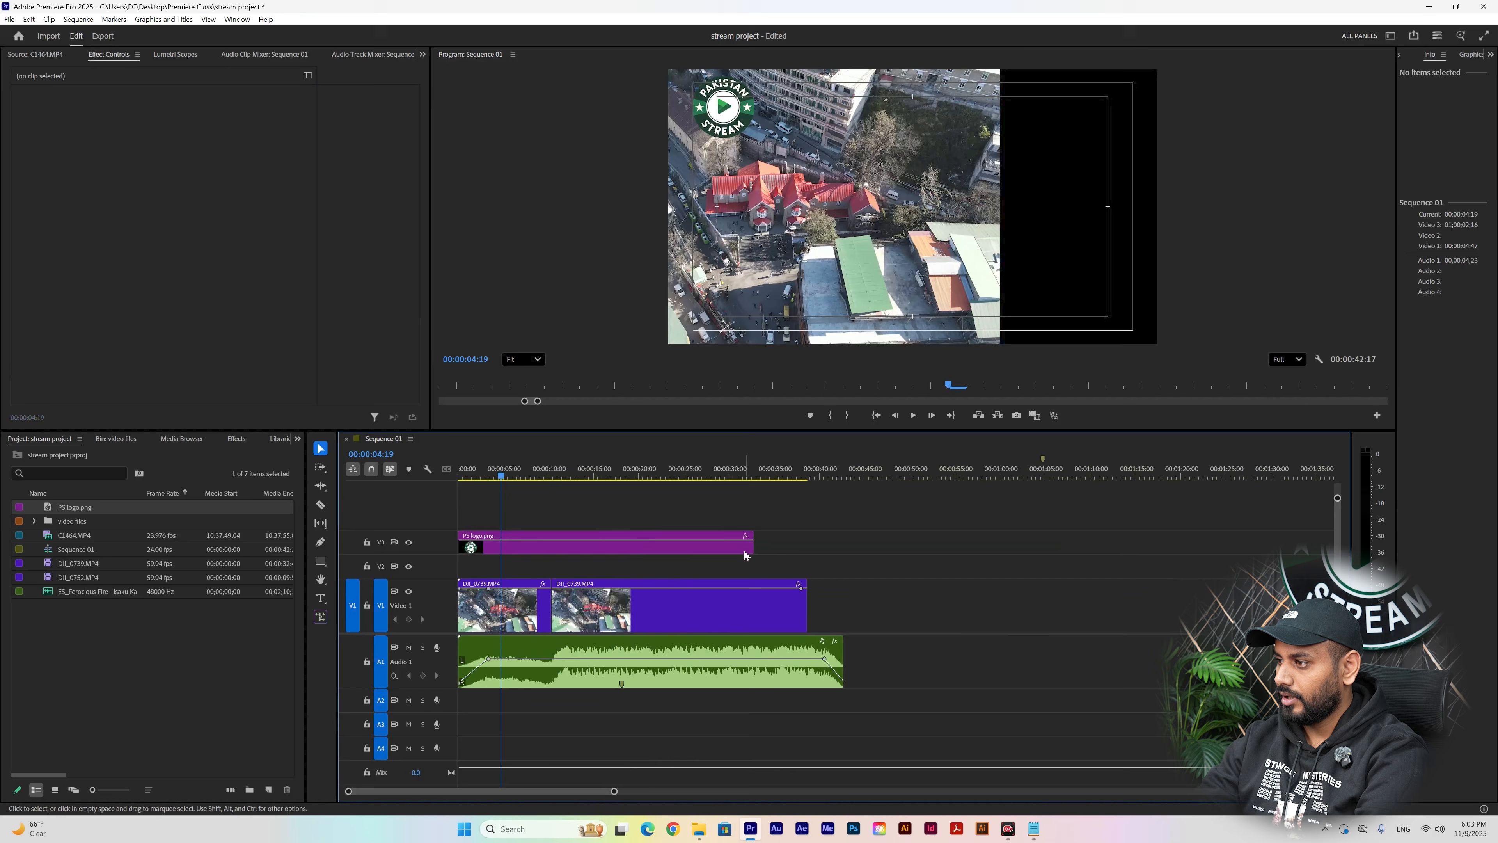
{"action": "left_click", "coordinate": [799, 472]}
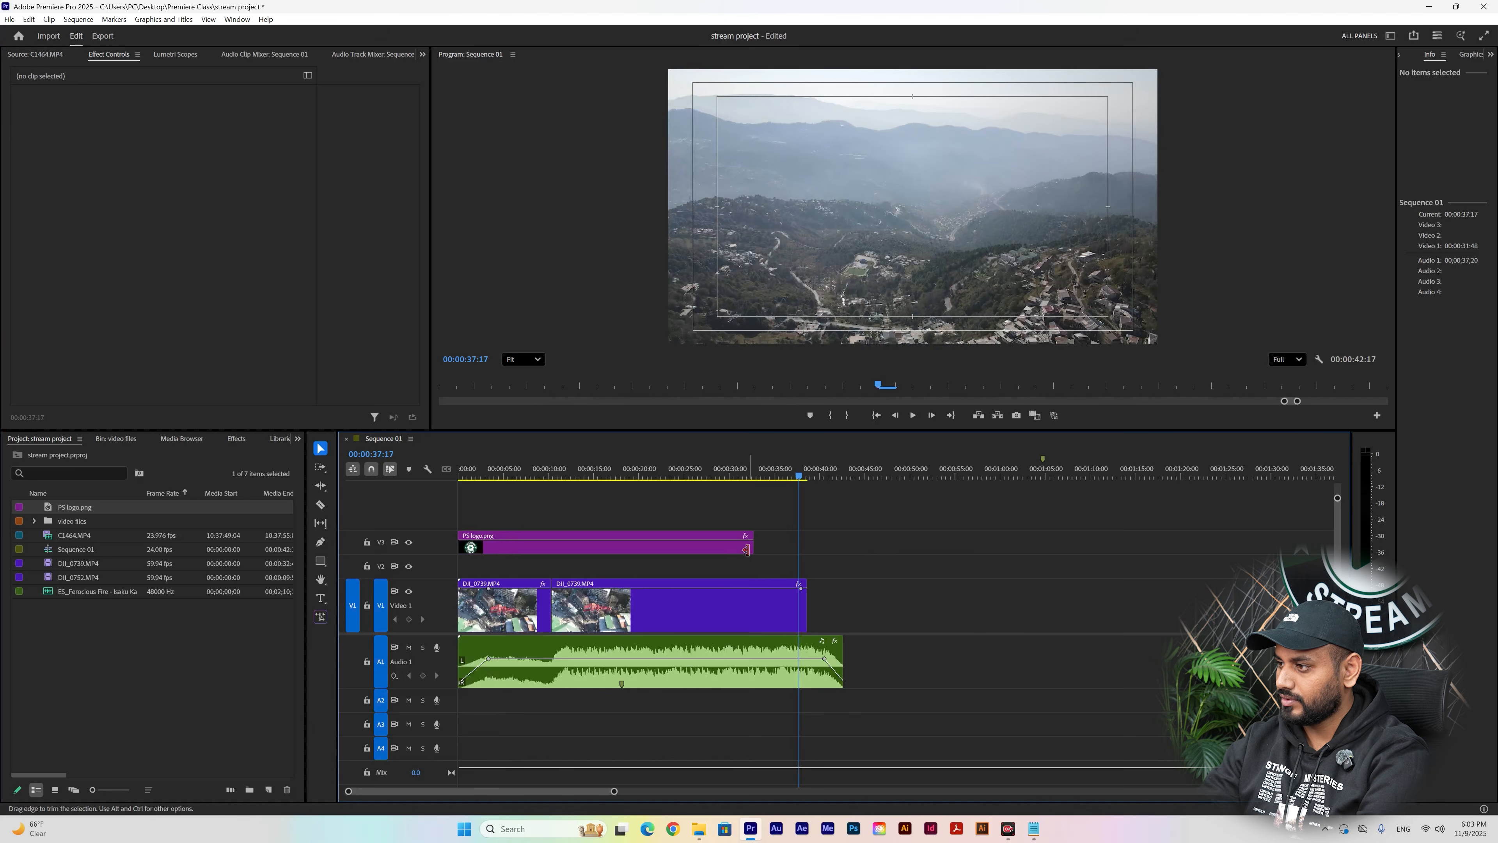
{"action": "left_click_drag", "start_coordinate": [753, 543], "coordinate": [806, 540]}
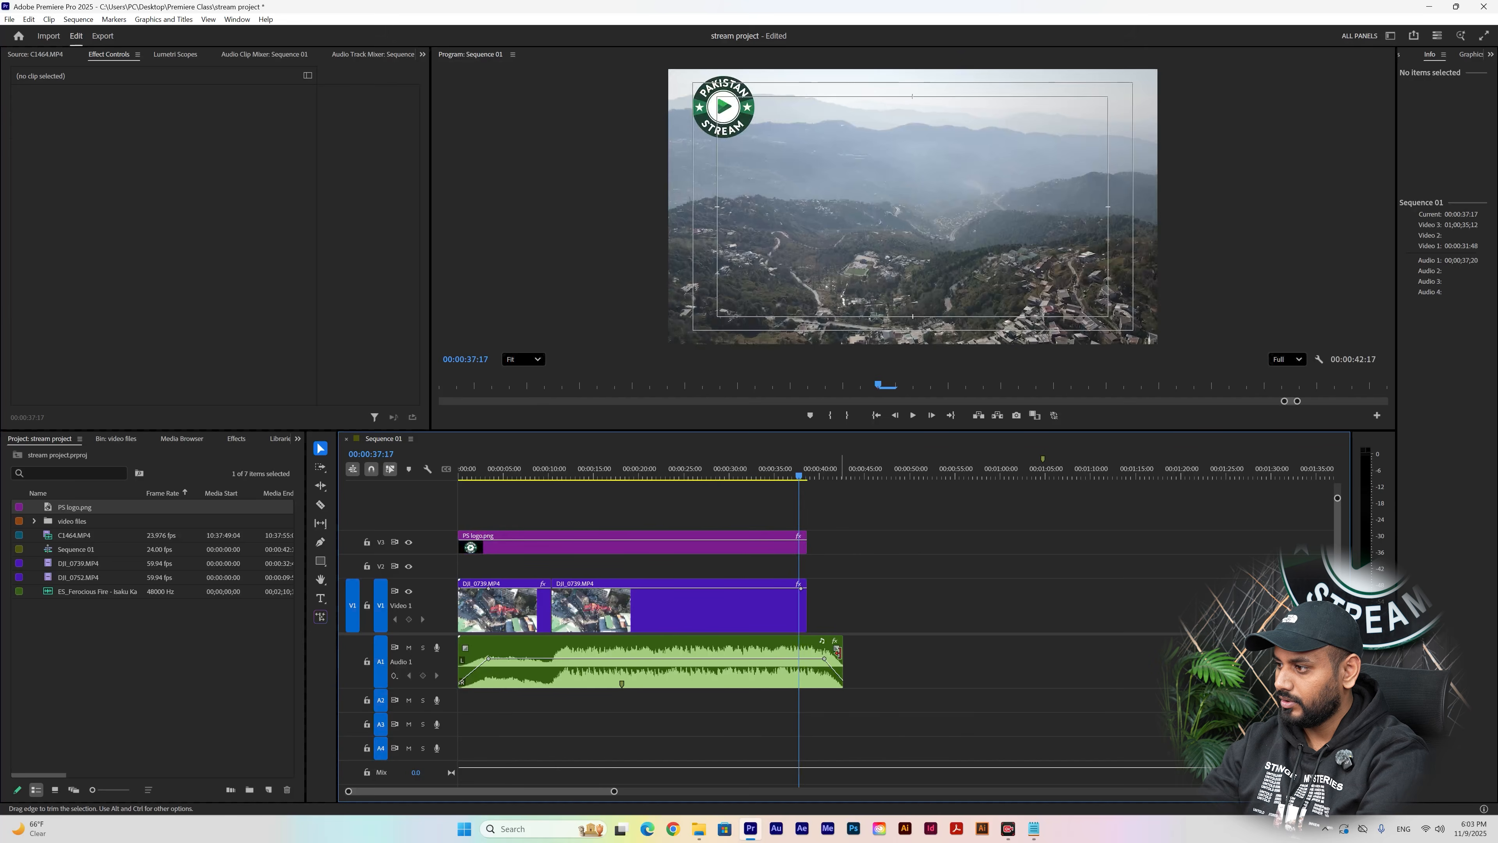
- Trim the music clip on A1 to the end of the V1 footage and set its fade-out volume keyframe shortly before the end
{"action": "left_click_drag", "start_coordinate": [842, 640], "coordinate": [803, 686]}
{"action": "left_click", "coordinate": [321, 543]}
{"action": "left_click", "coordinate": [789, 658]}
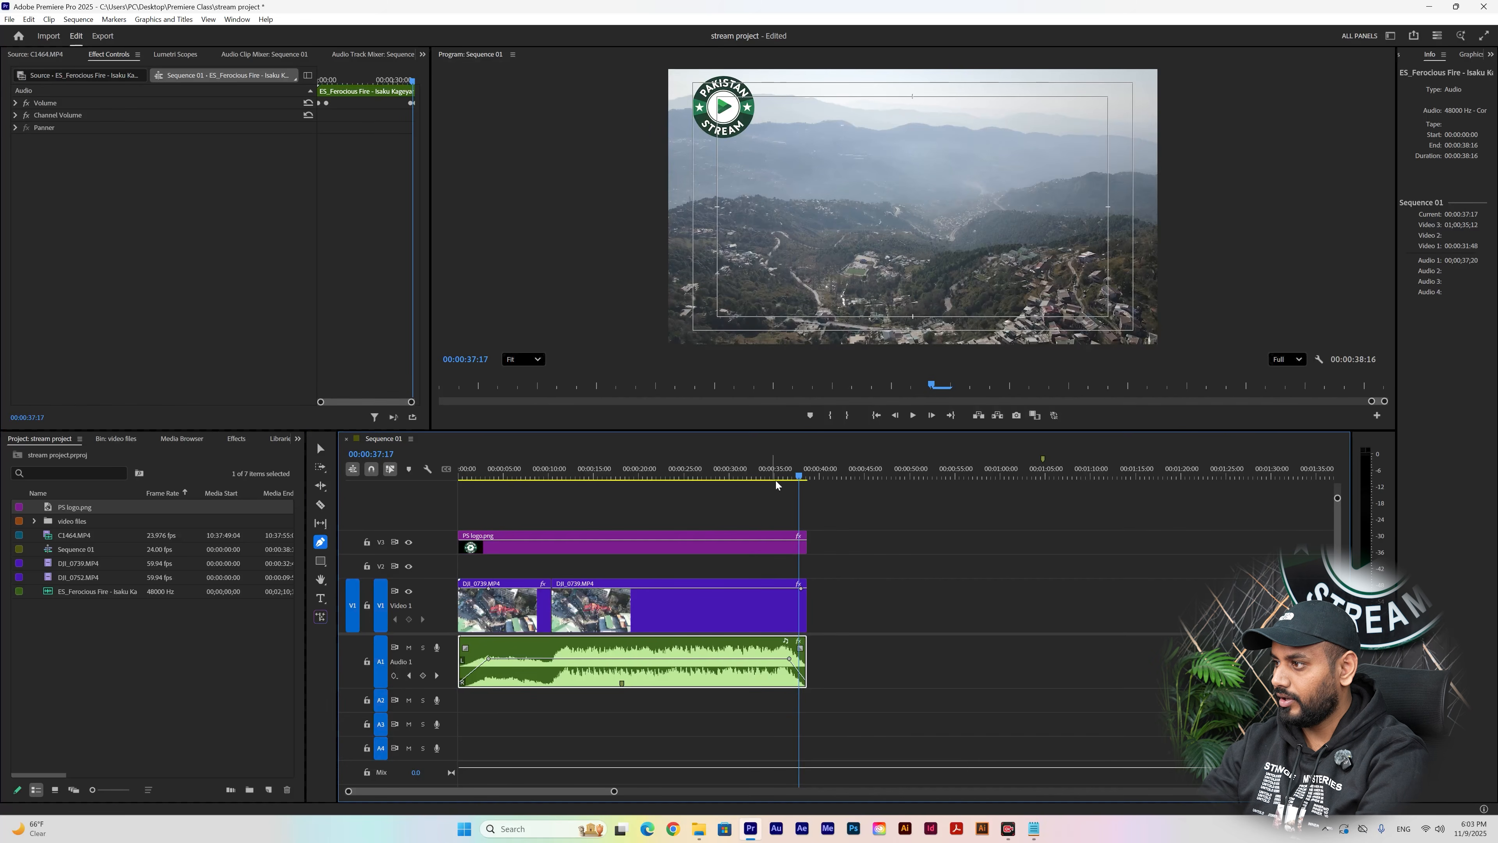
- Move the playhead to 00:00:05:23 and reset the Position of the first DJI_0739.MP4 clip on V1
{"action": "left_click", "coordinate": [789, 477]}
{"action": "left_click_drag", "start_coordinate": [794, 482], "coordinate": [513, 536]}
{"action": "left_click", "coordinate": [519, 608]}
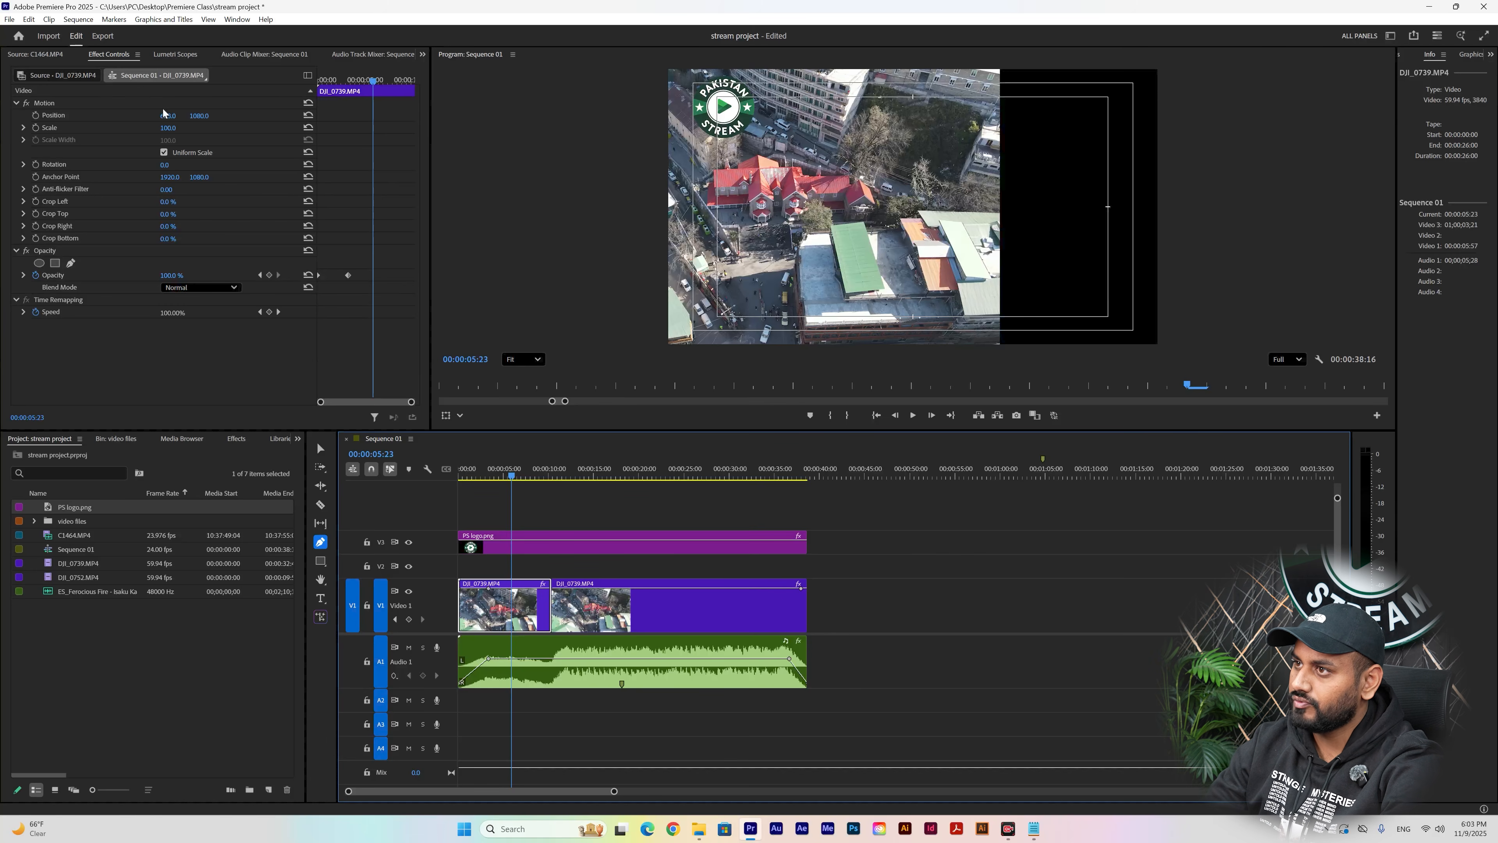
{"action": "left_click", "coordinate": [309, 116]}
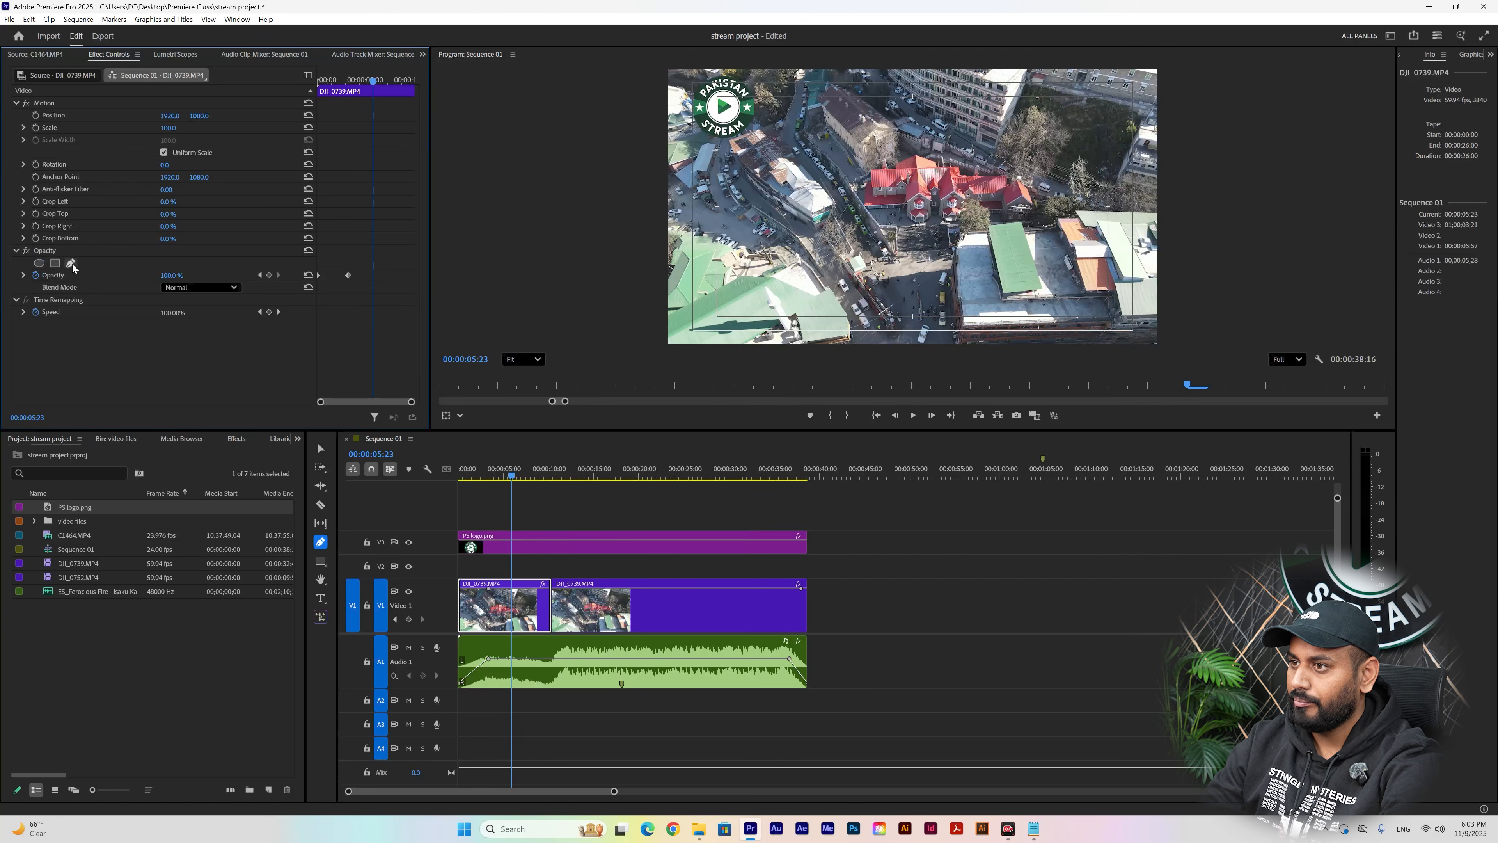
- Add an ellipse opacity mask to the first DJI_0739.MP4 clip, then enlarge it into a big circle around the red-roofed building
{"action": "left_click", "coordinate": [39, 264]}
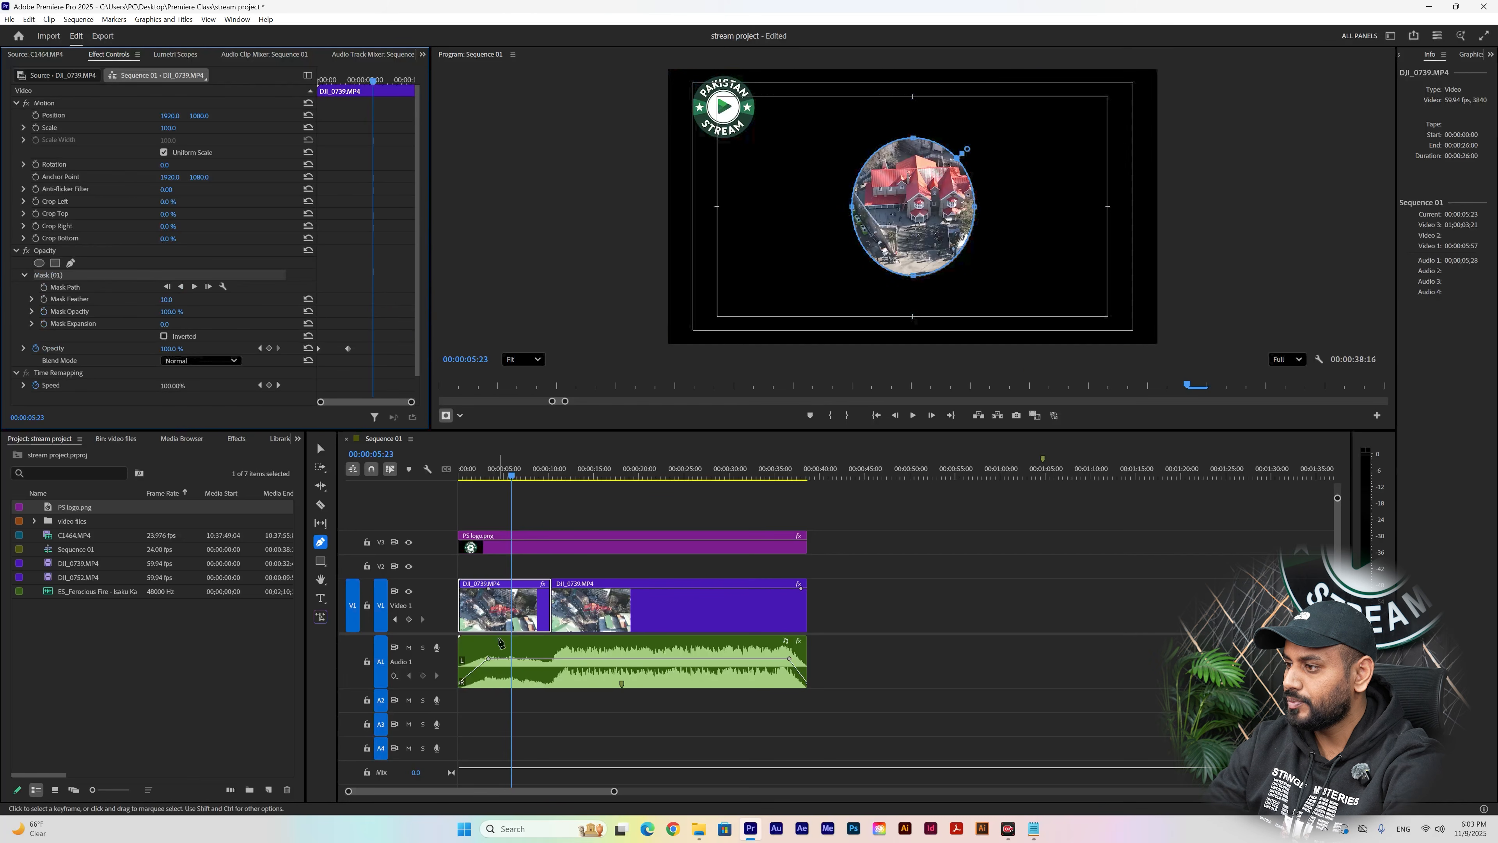
{"action": "left_click", "coordinate": [506, 475]}
{"action": "mouse_move", "coordinate": [506, 475]}
{"action": "left_mouse_down"}
{"action": "mouse_move", "coordinate": [478, 476]}
{"action": "mouse_move", "coordinate": [535, 476]}
{"action": "left_mouse_up"}
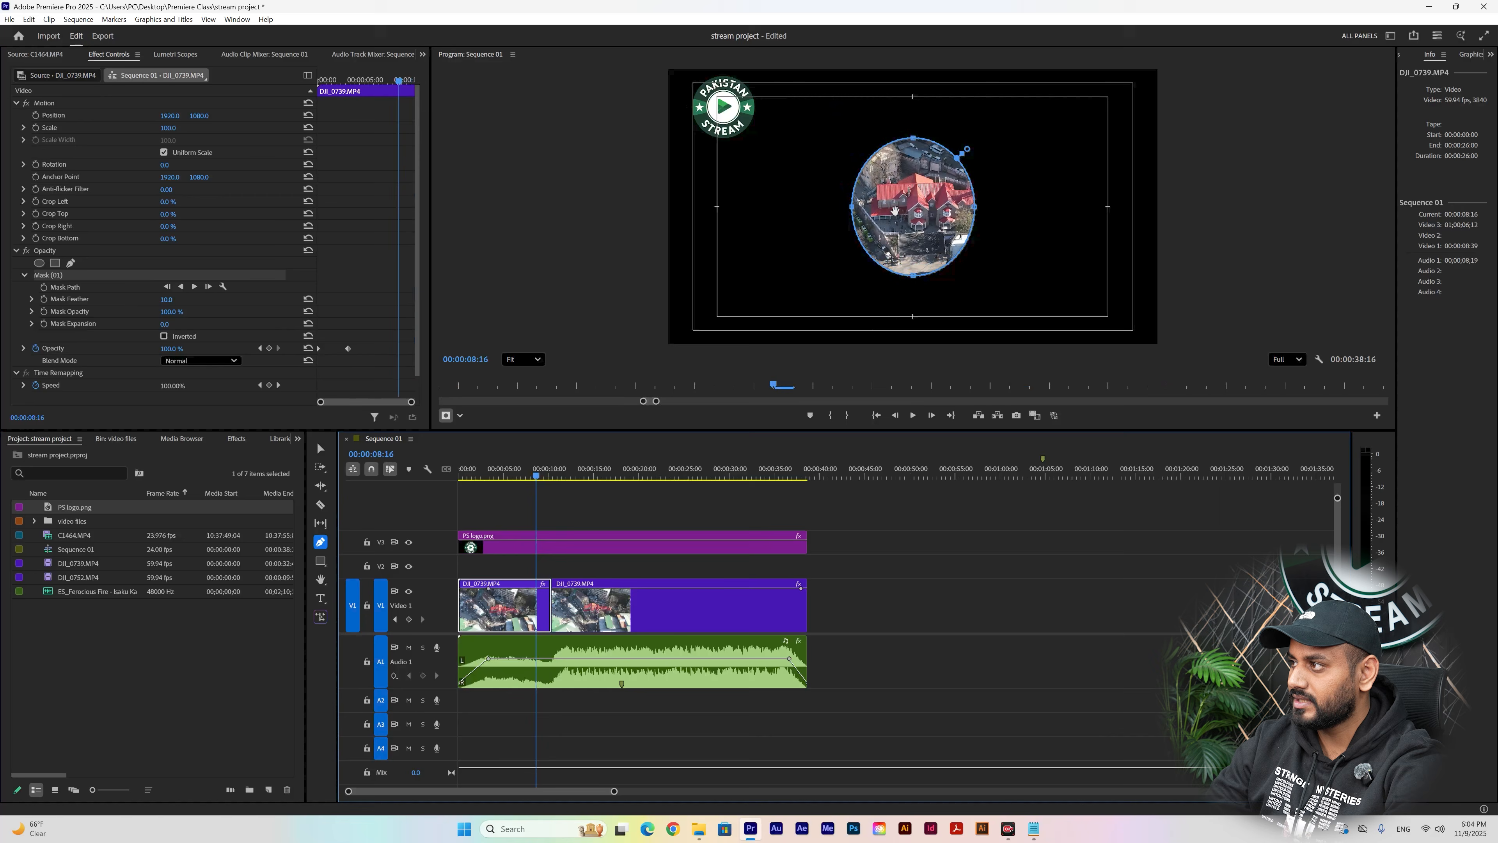
{"action": "left_click_drag", "start_coordinate": [894, 206], "coordinate": [943, 239]}
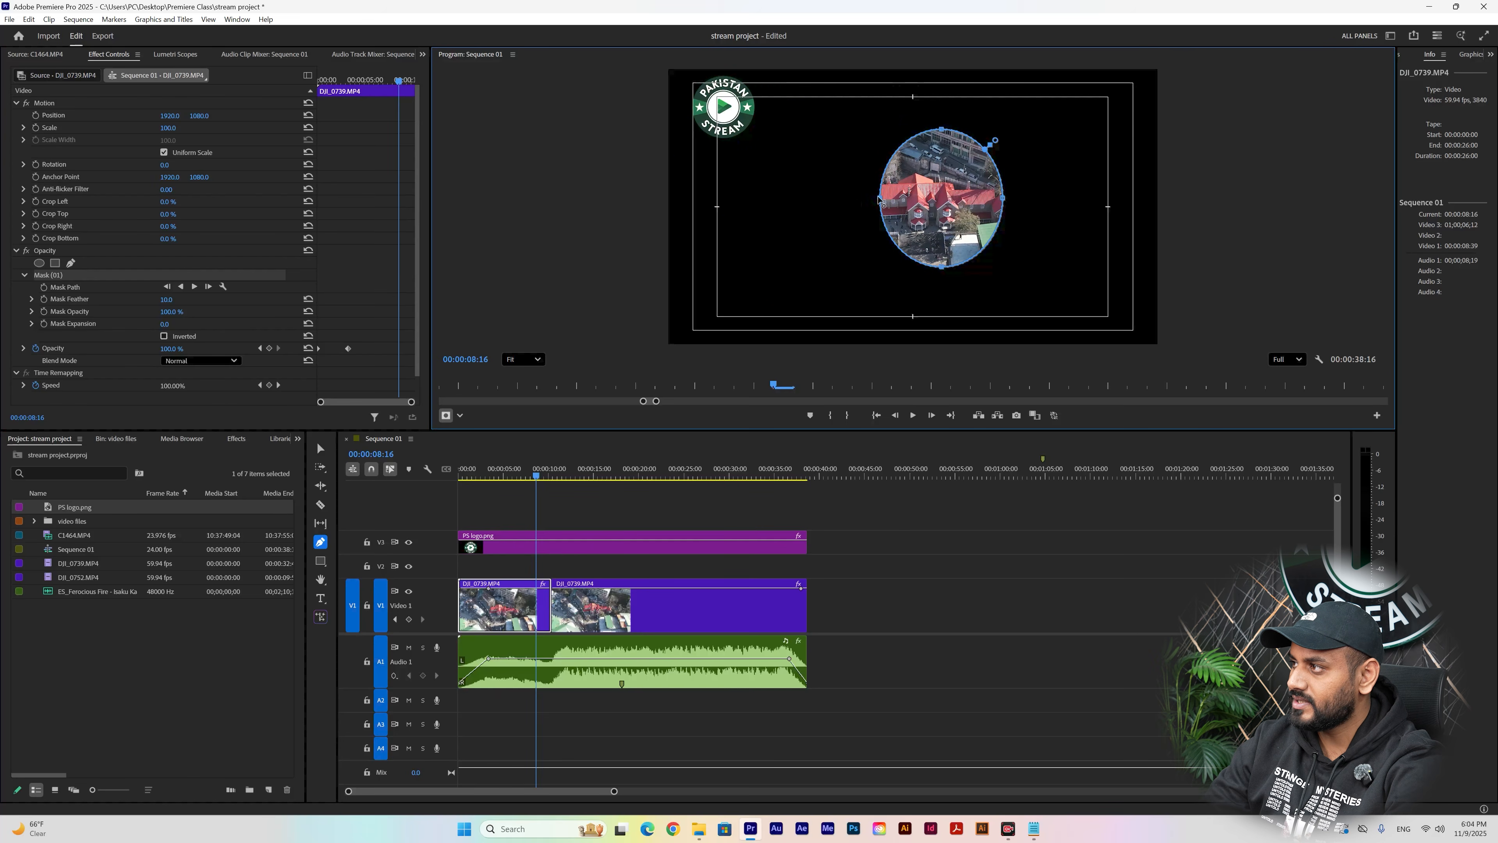
{"action": "left_click_drag", "start_coordinate": [945, 128], "coordinate": [946, 93]}
{"action": "left_click_drag", "start_coordinate": [880, 180], "coordinate": [794, 183]}
{"action": "left_click_drag", "start_coordinate": [898, 271], "coordinate": [898, 308]}
{"action": "left_click_drag", "start_coordinate": [920, 181], "coordinate": [967, 181]}
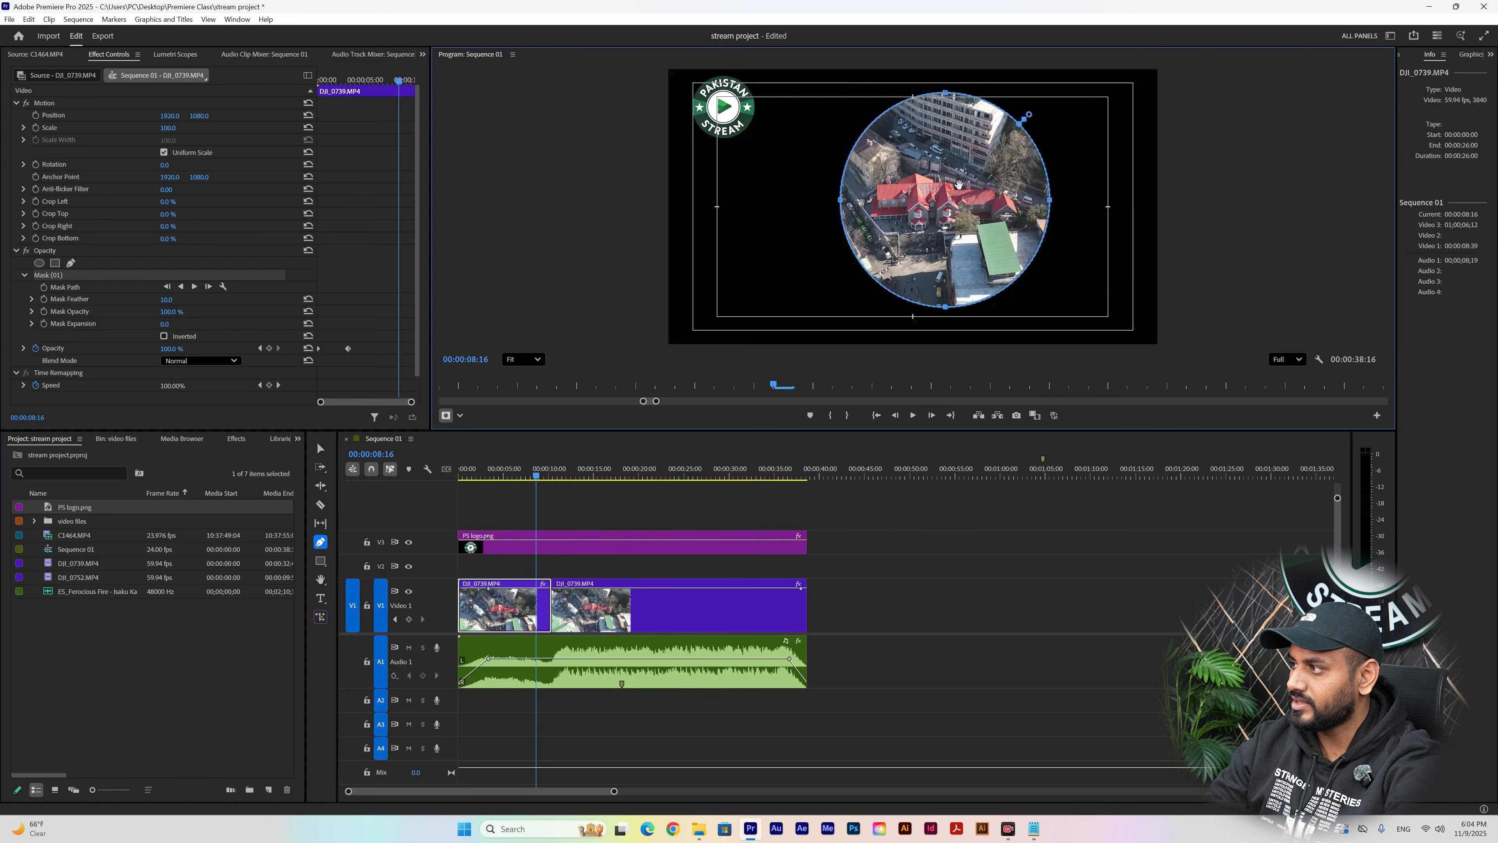
- Return to the sequence start and undo the ellipse mask's reshaping and the mask itself
{"action": "left_click", "coordinate": [499, 475]}
{"action": "left_click_drag", "start_coordinate": [499, 476], "coordinate": [436, 501]}
{"action": "key", "text": "ctrl+z"}
{"action": "key", "text": "ctrl+z"}
{"action": "key", "text": "ctrl+z"}
{"action": "key", "text": "ctrl+z"}
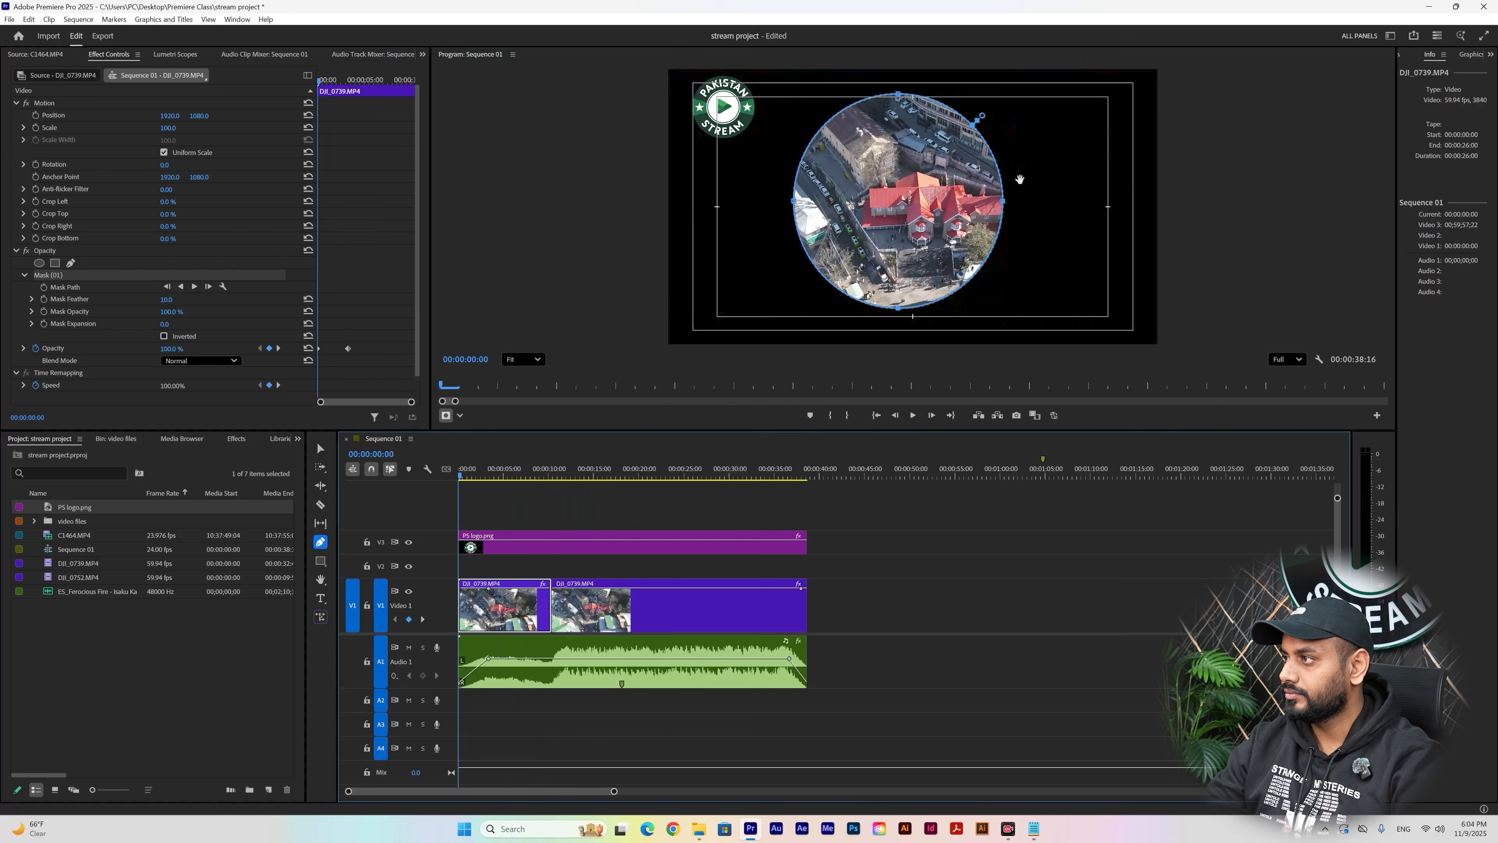
{"action": "key", "text": "ctrl+z"}
{"action": "key", "text": "ctrl+z"}
{"action": "key", "text": "ctrl+z"}
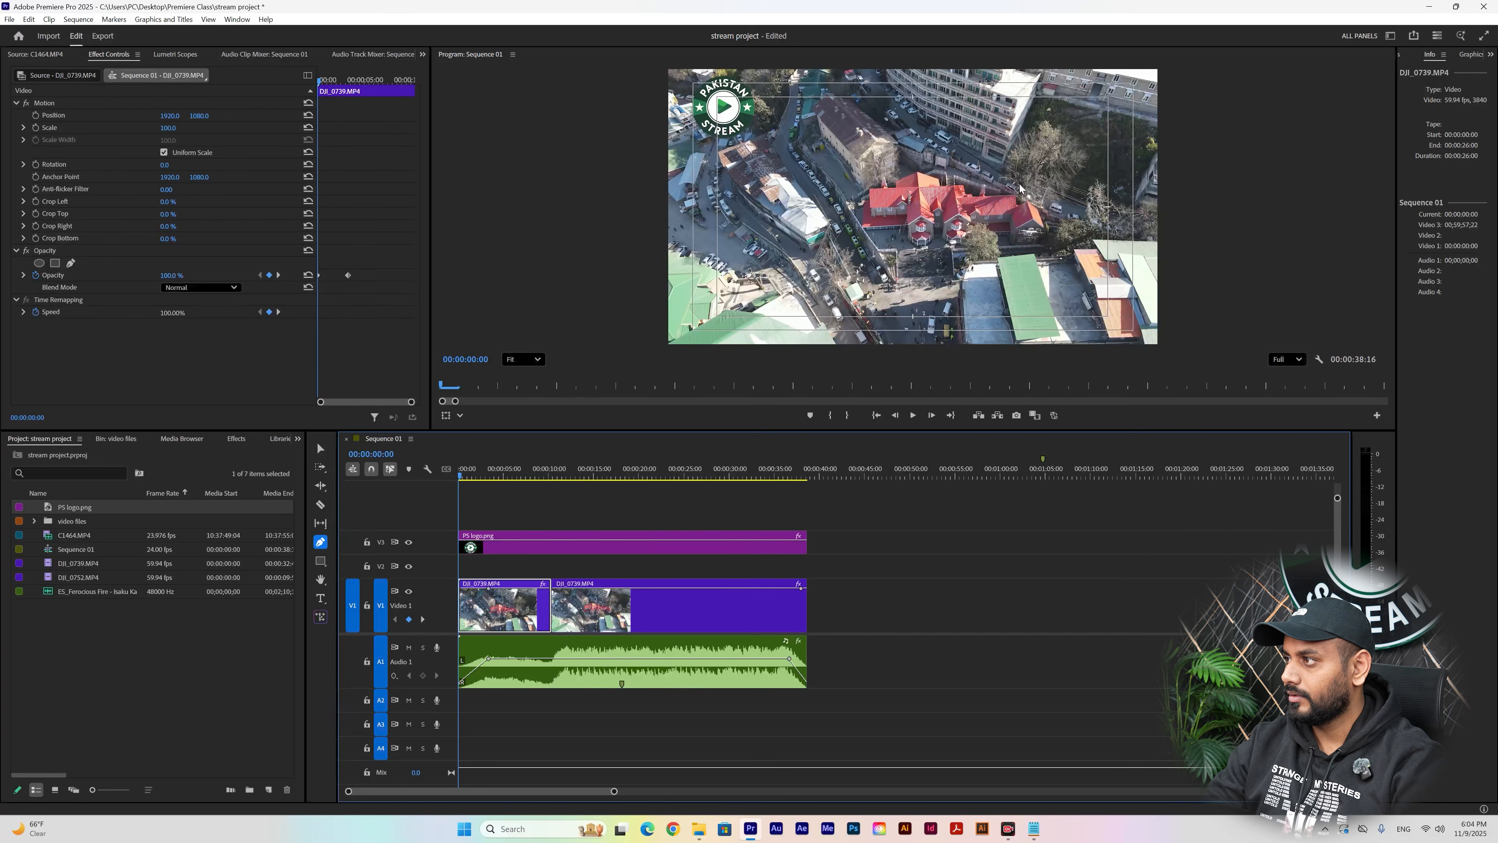
- Add a four-point opacity mask to the first DJI_0739.MP4 clip and stretch its corners past the frame's upper and lower edges as a slanted strip
{"action": "left_click", "coordinate": [55, 263]}
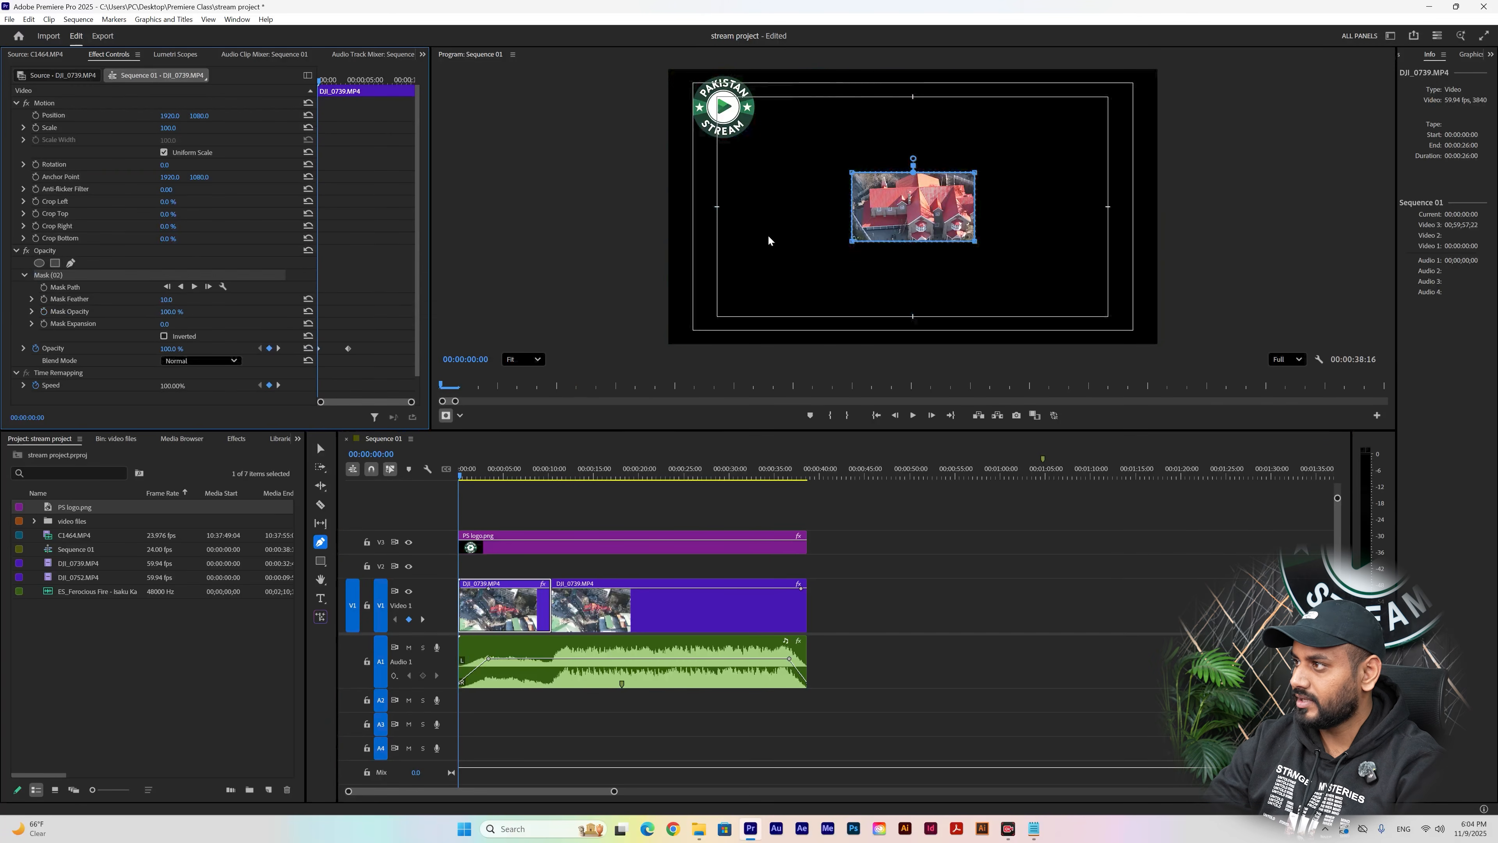
{"action": "left_click_drag", "start_coordinate": [851, 173], "coordinate": [806, 55]}
{"action": "left_click_drag", "start_coordinate": [847, 244], "coordinate": [846, 384]}
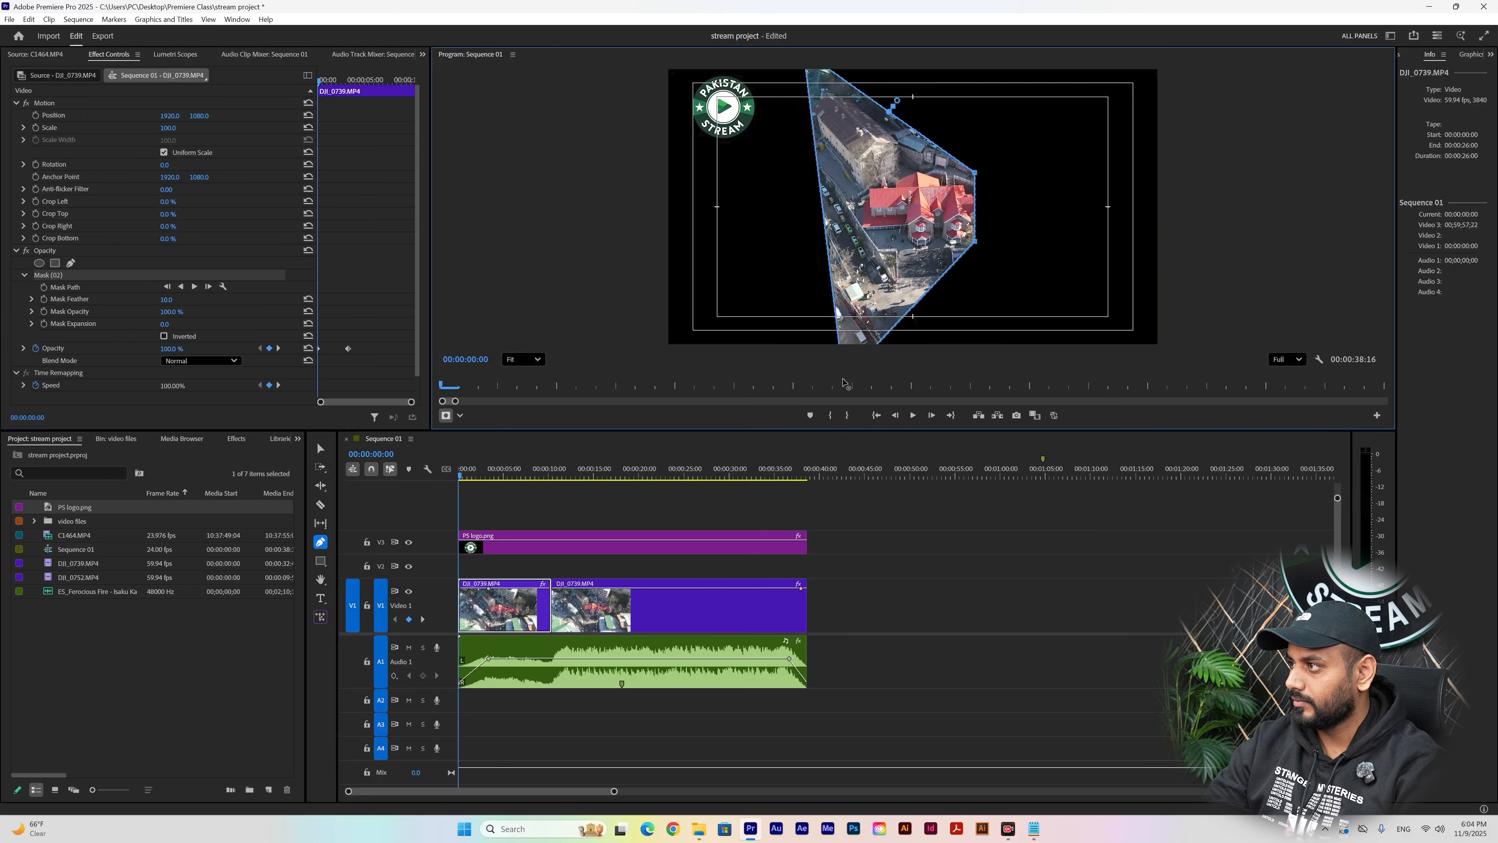
{"action": "left_click_drag", "start_coordinate": [977, 238], "coordinate": [1004, 356]}
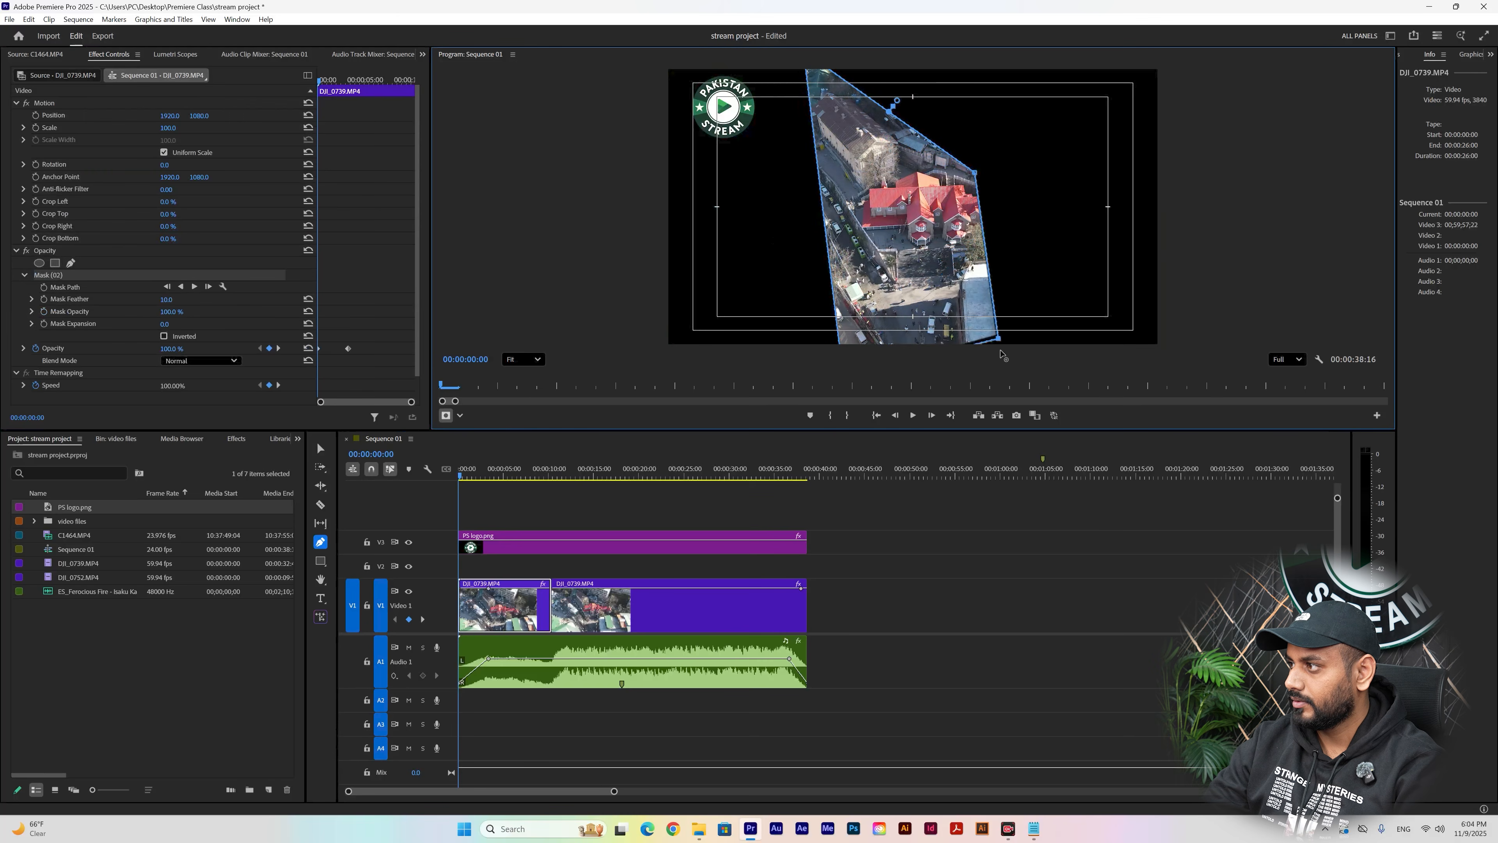
{"action": "left_click_drag", "start_coordinate": [976, 175], "coordinate": [979, 56]}
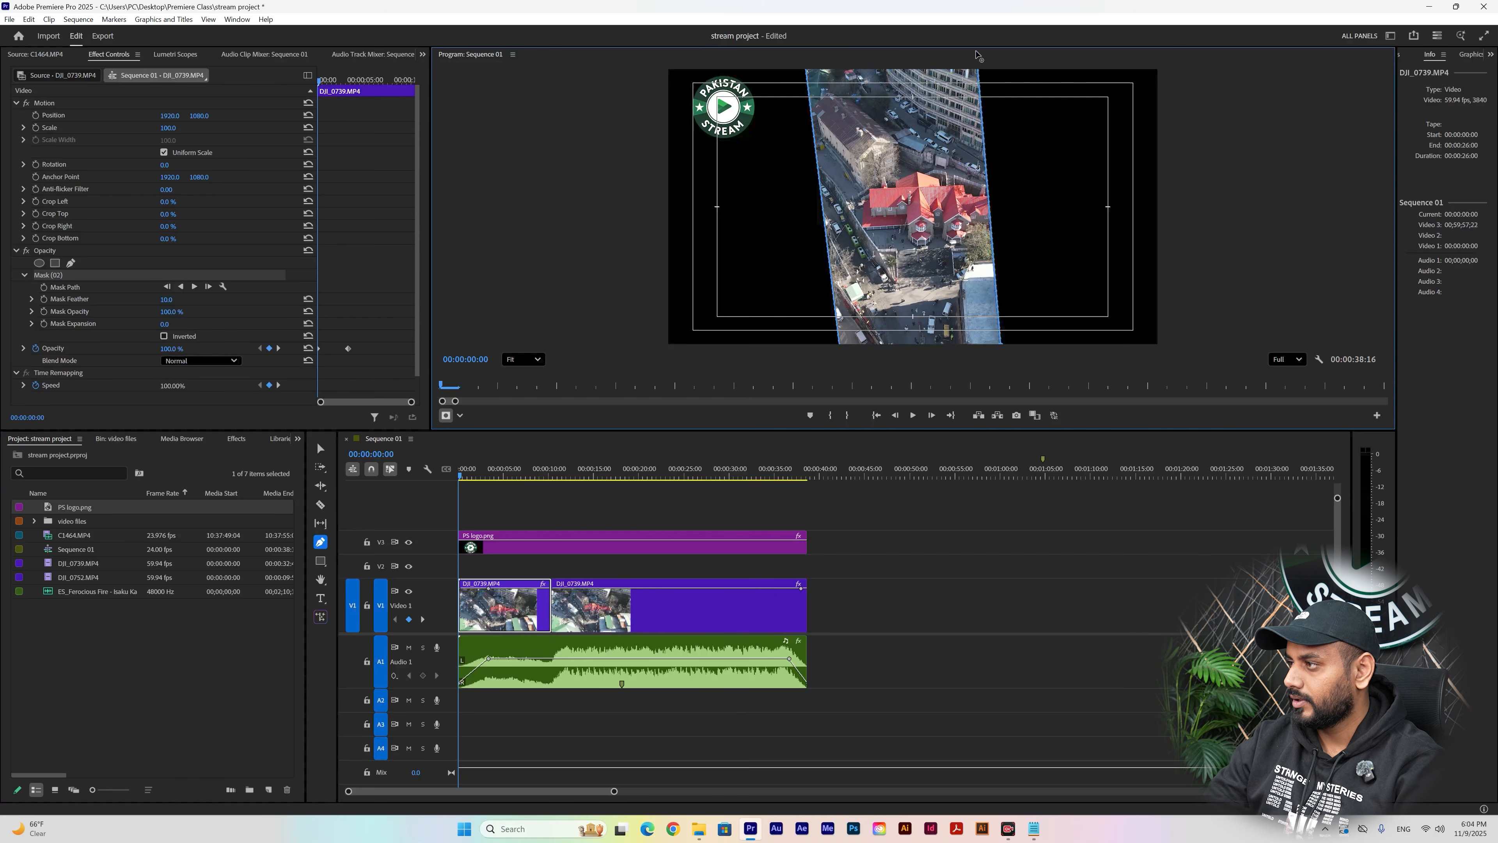
- Play the masked clip from the sequence start and set its Mask Feather to 763
{"action": "left_click_drag", "start_coordinate": [479, 475], "coordinate": [408, 483]}
{"action": "key", "text": "space"}
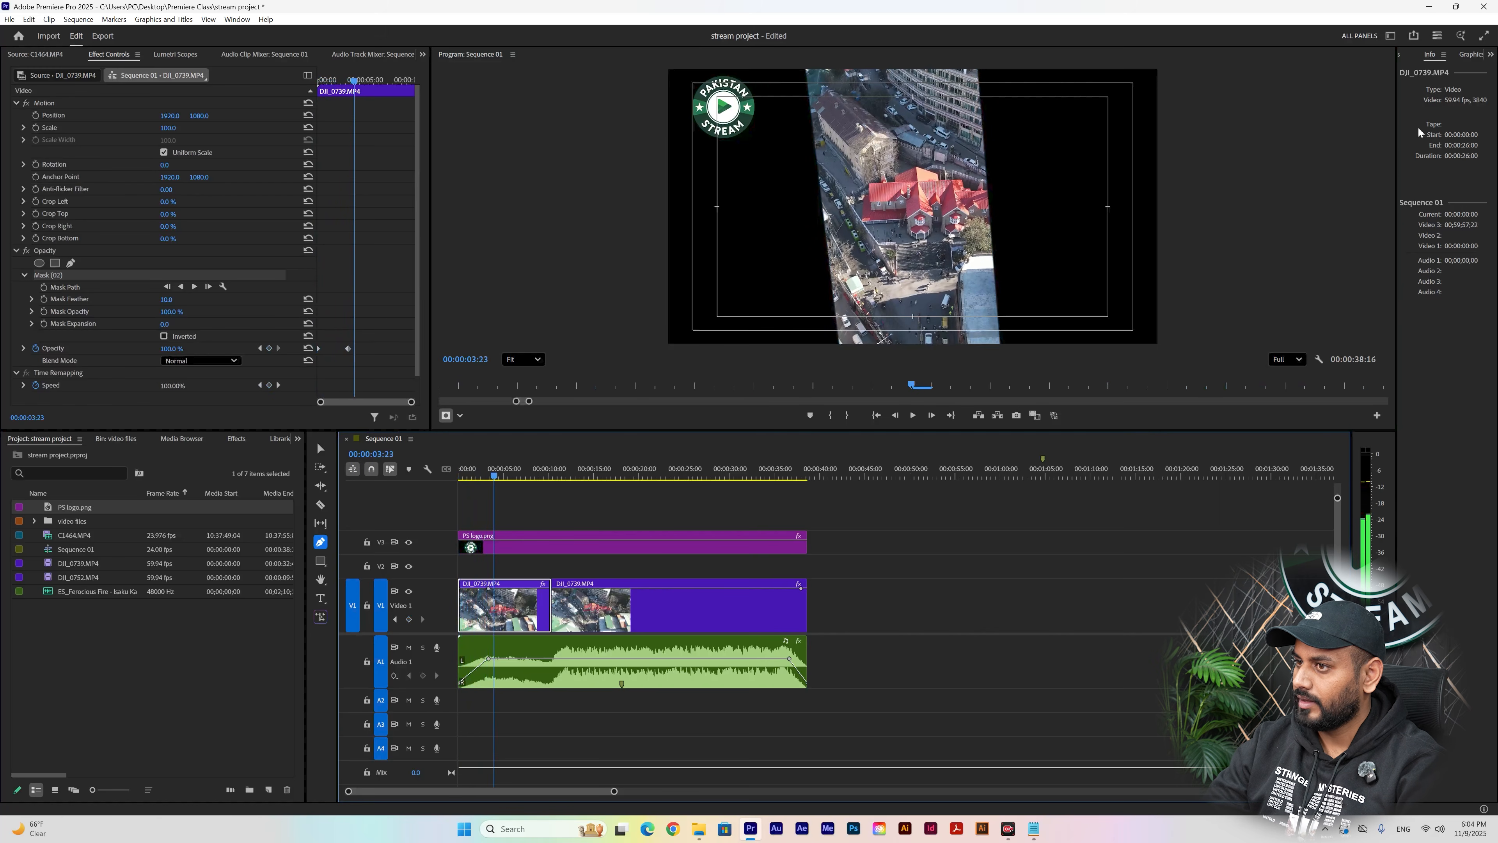
{"action": "key", "text": "space"}
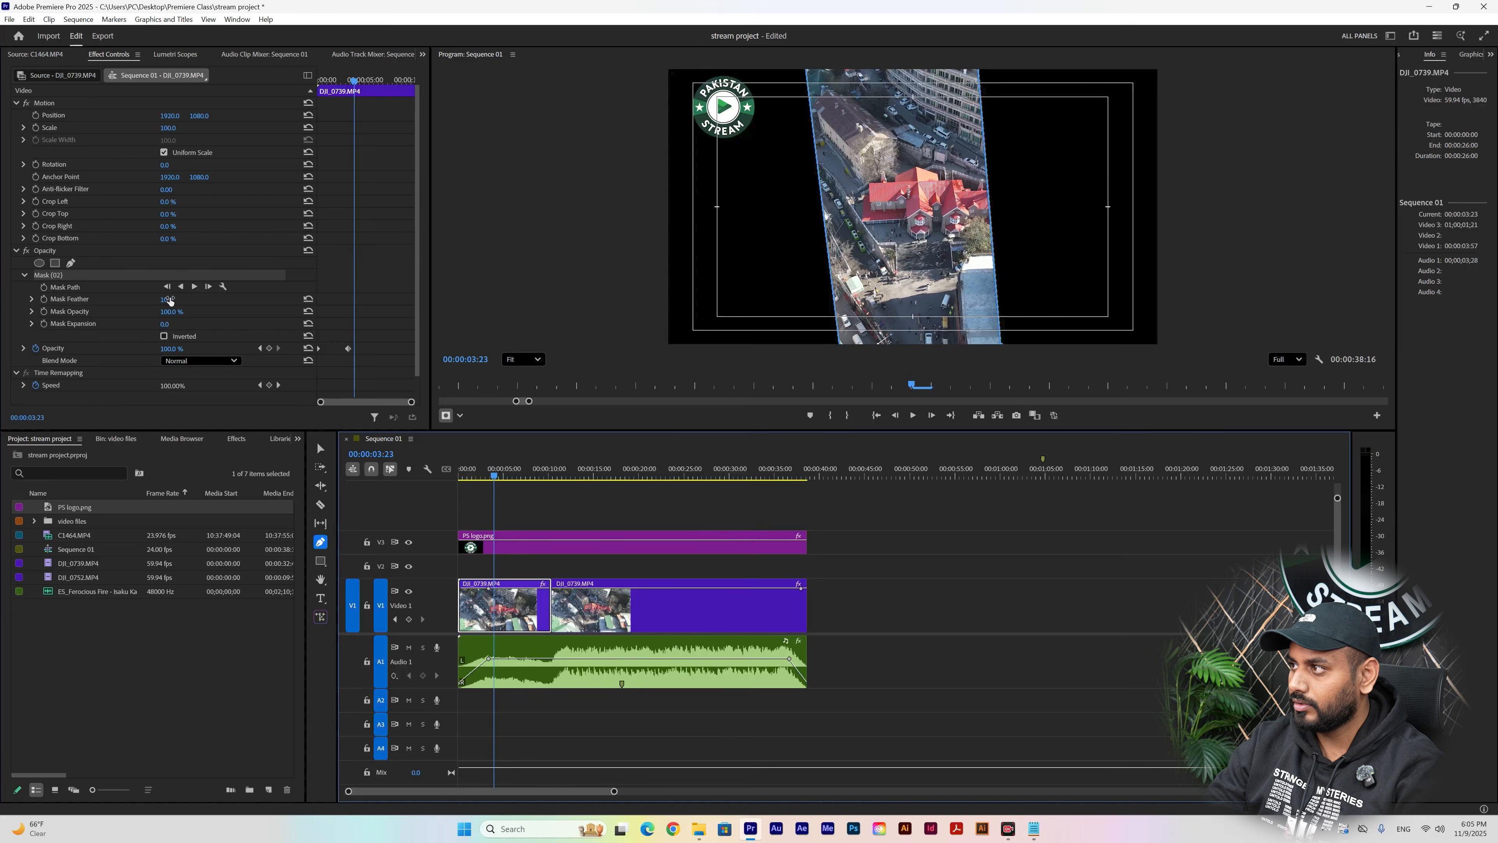
{"action": "left_click_drag", "start_coordinate": [169, 299], "coordinate": [211, 299]}
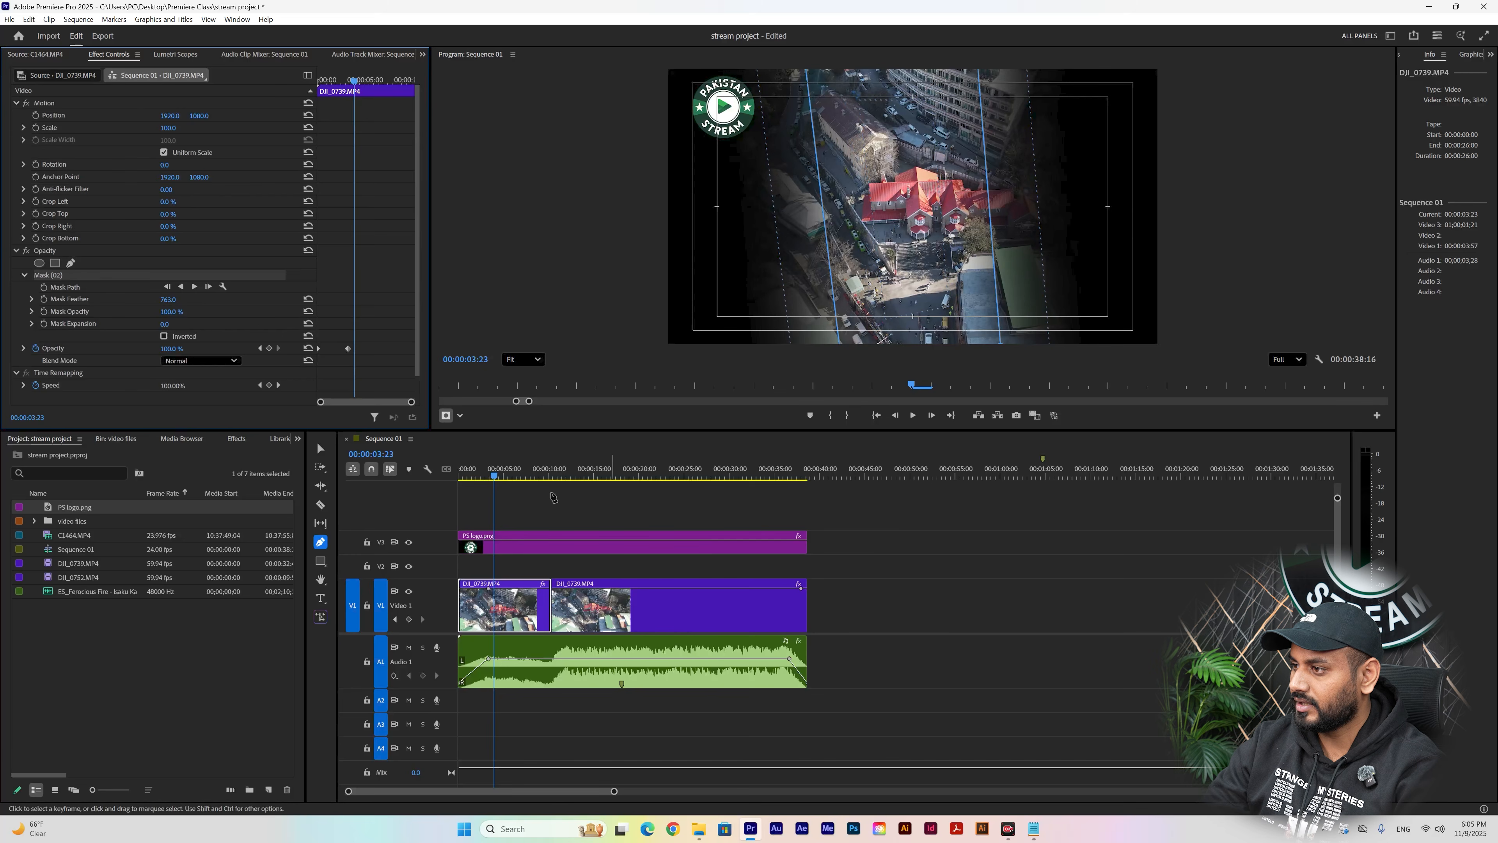
- At the sequence start, set the masked clip's horizontal Position to 810 and try adjusting its Mask Opacity
{"action": "left_click_drag", "start_coordinate": [494, 476], "coordinate": [442, 478]}
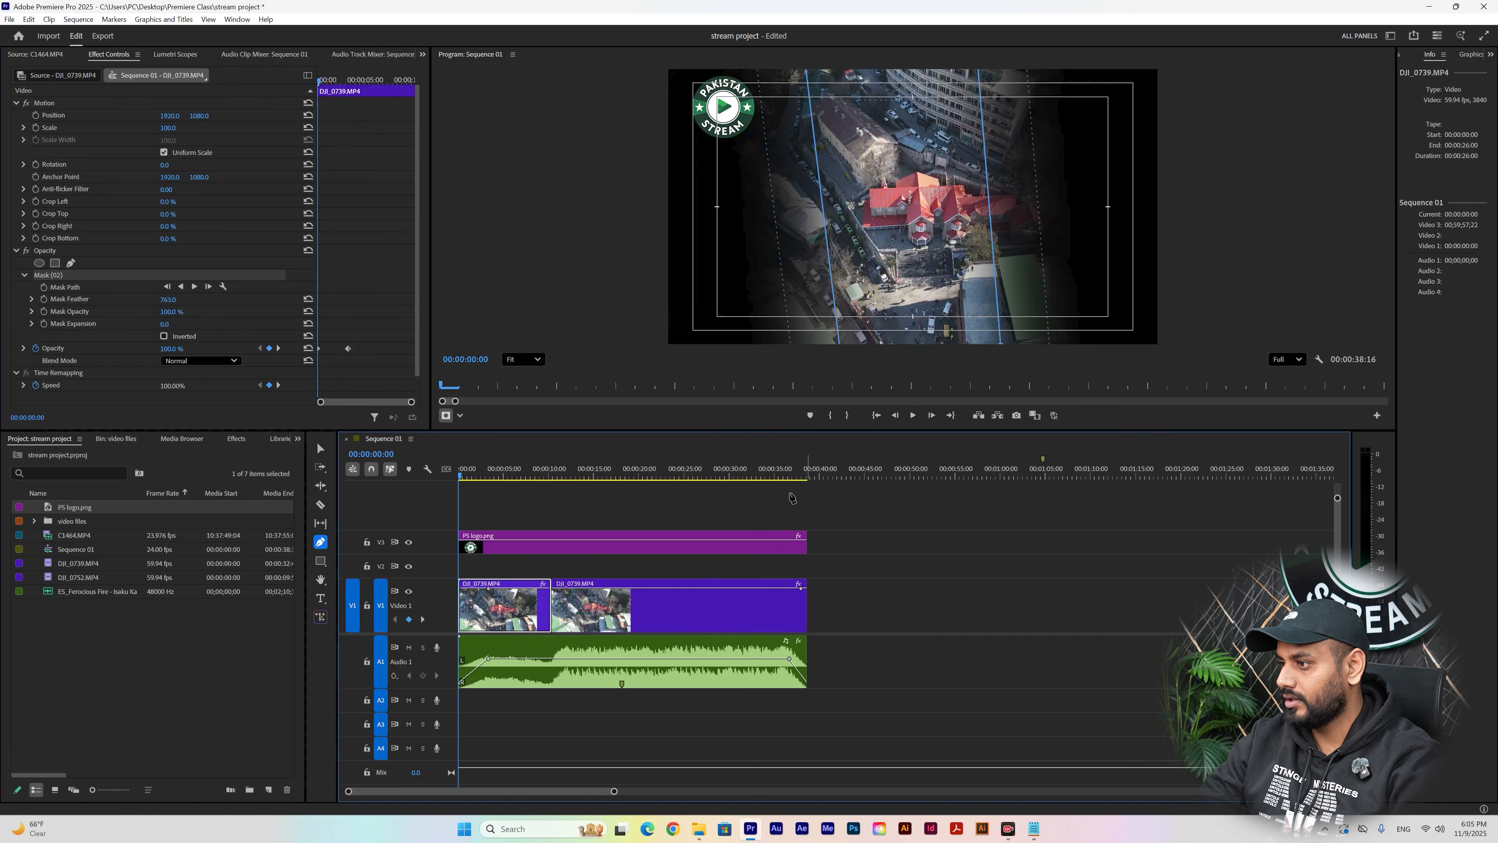
{"action": "left_click_drag", "start_coordinate": [170, 115], "coordinate": [105, 116]}
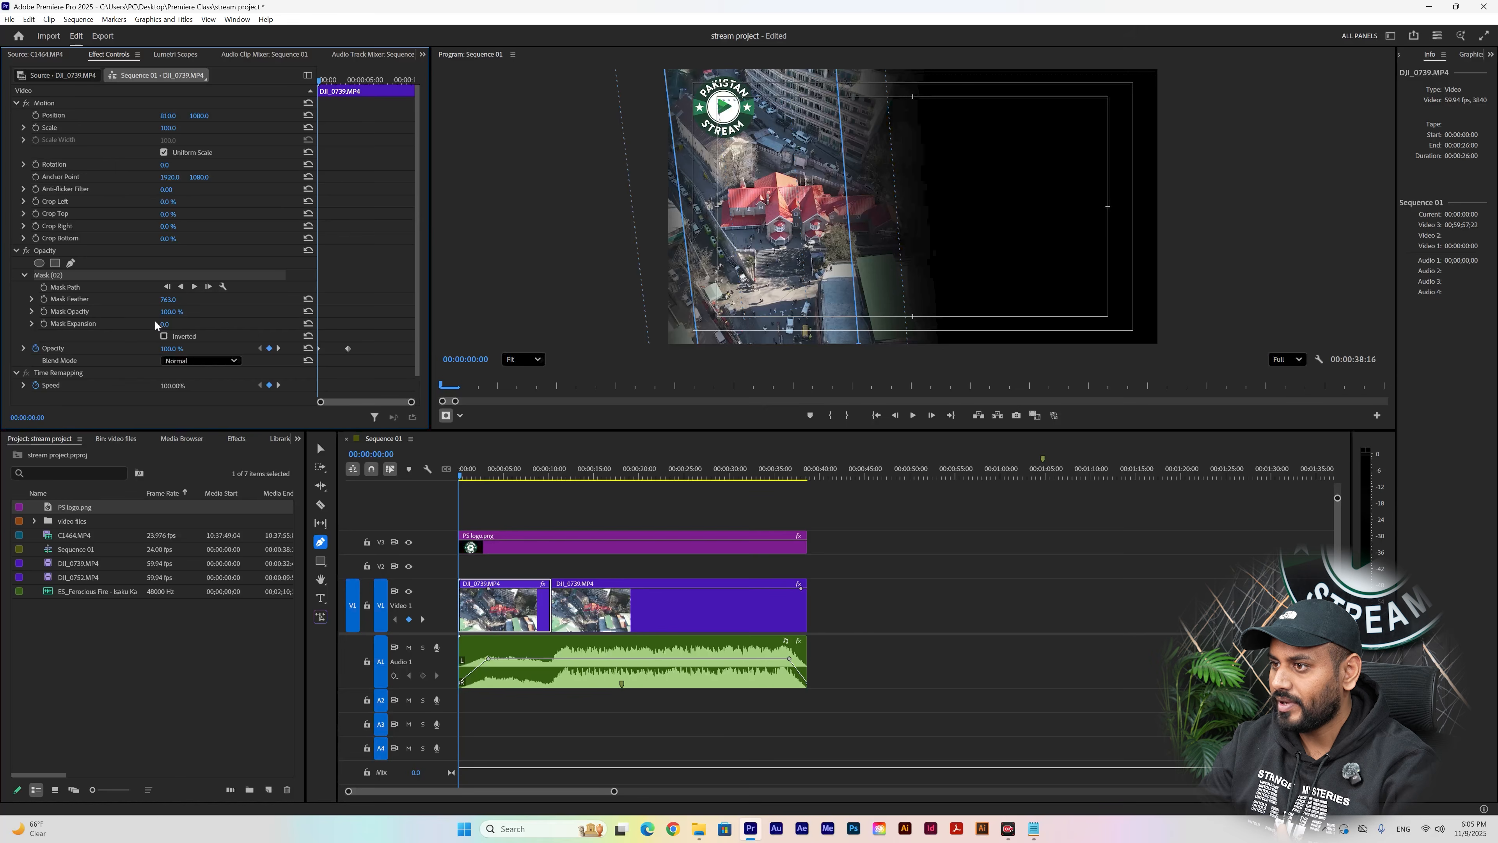
{"action": "left_click_drag", "start_coordinate": [170, 313], "coordinate": [331, 260]}
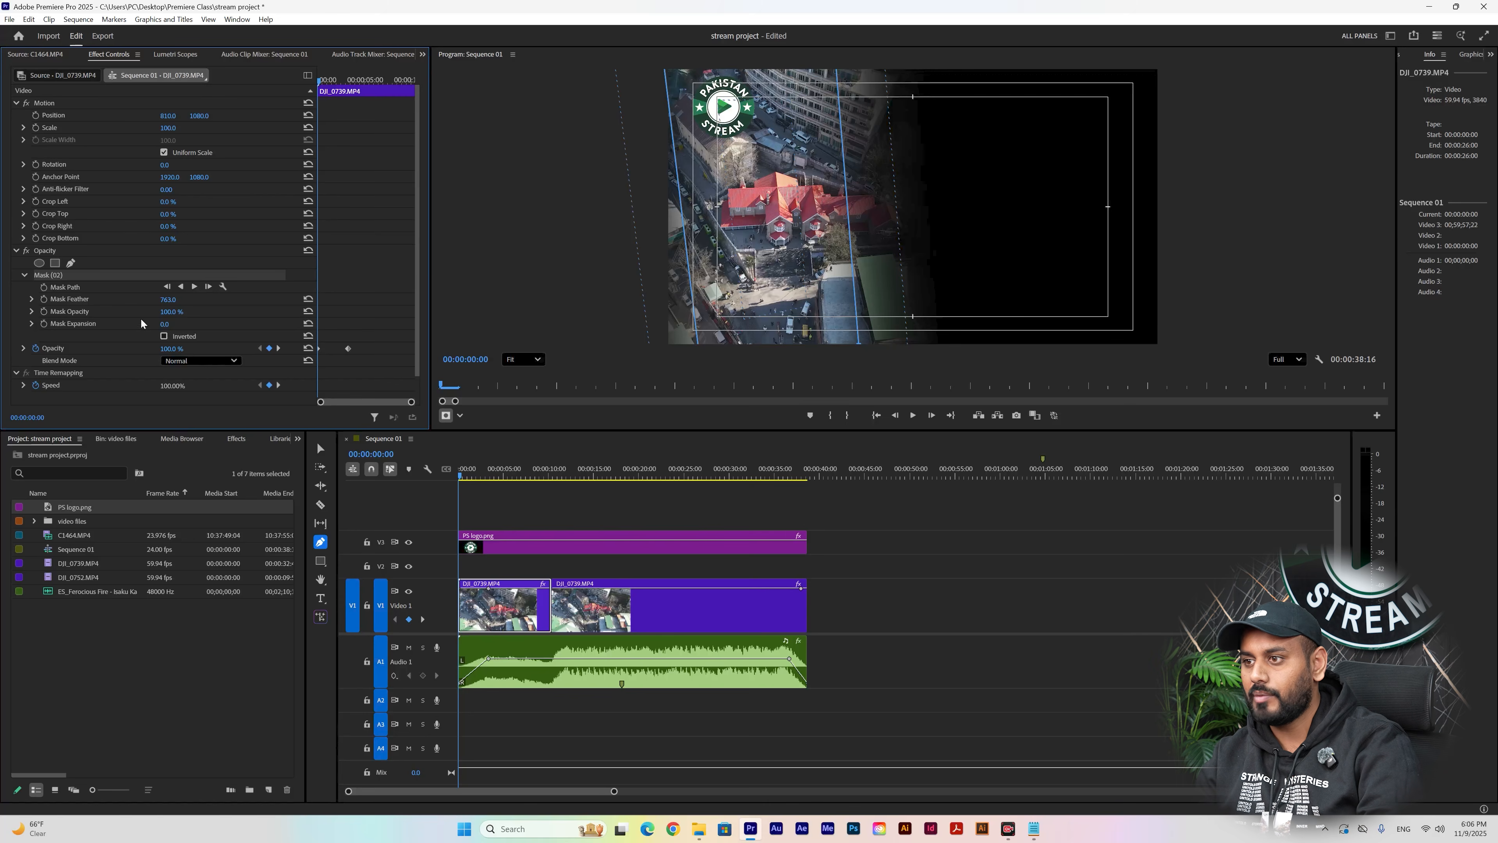
- Try the Dissolve, Lighten and Lighter Color blend modes on the masked first DJI_0739.MP4 clip
{"action": "mouse_move", "coordinate": [175, 312]}
{"action": "left_mouse_down"}
{"action": "mouse_move", "coordinate": [133, 313]}
{"action": "mouse_move", "coordinate": [175, 312]}
{"action": "left_mouse_up"}
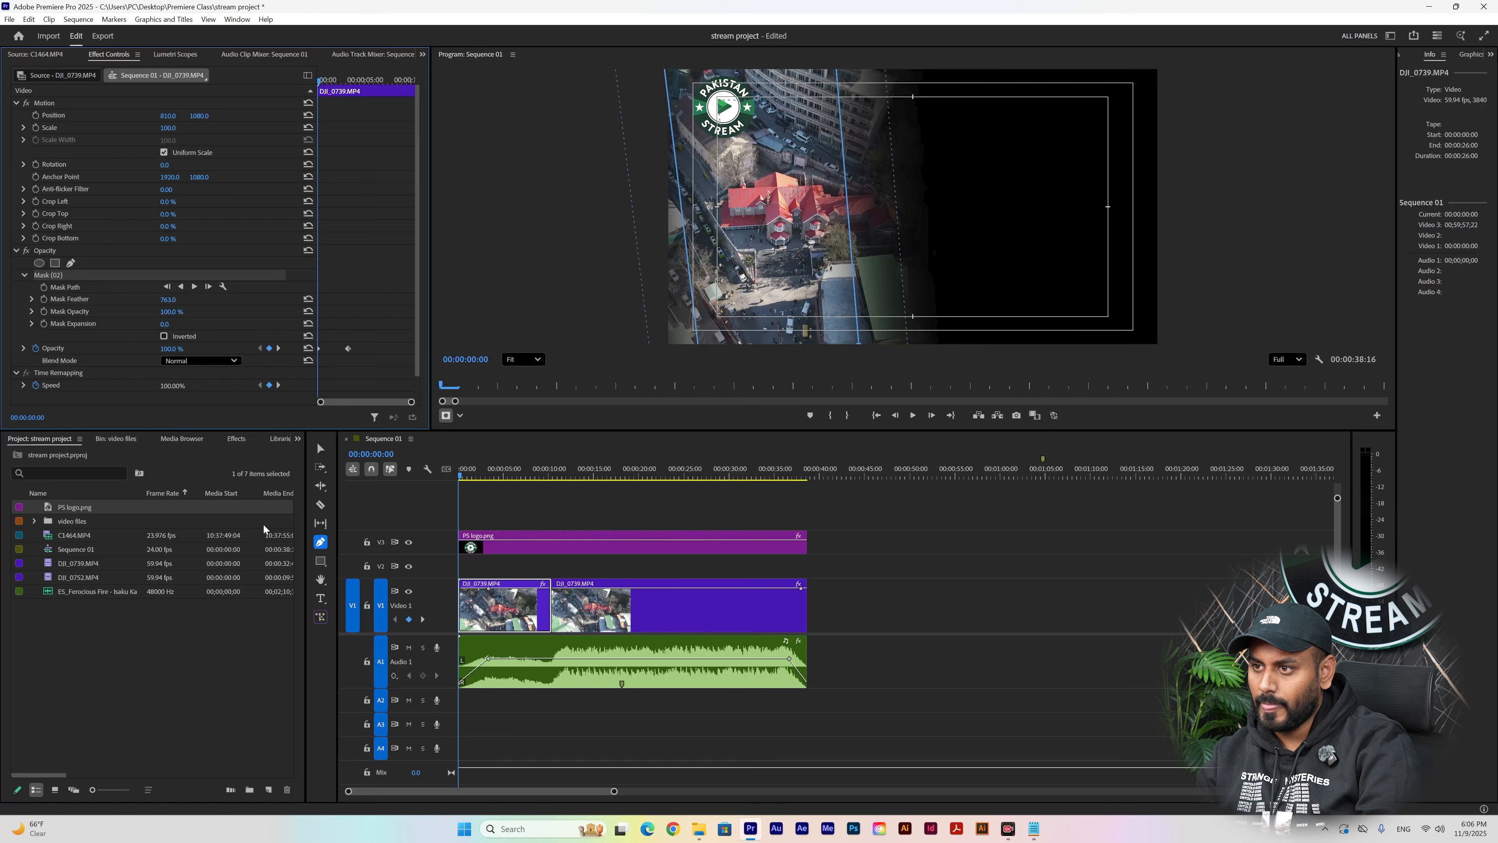
{"action": "left_click", "coordinate": [203, 360]}
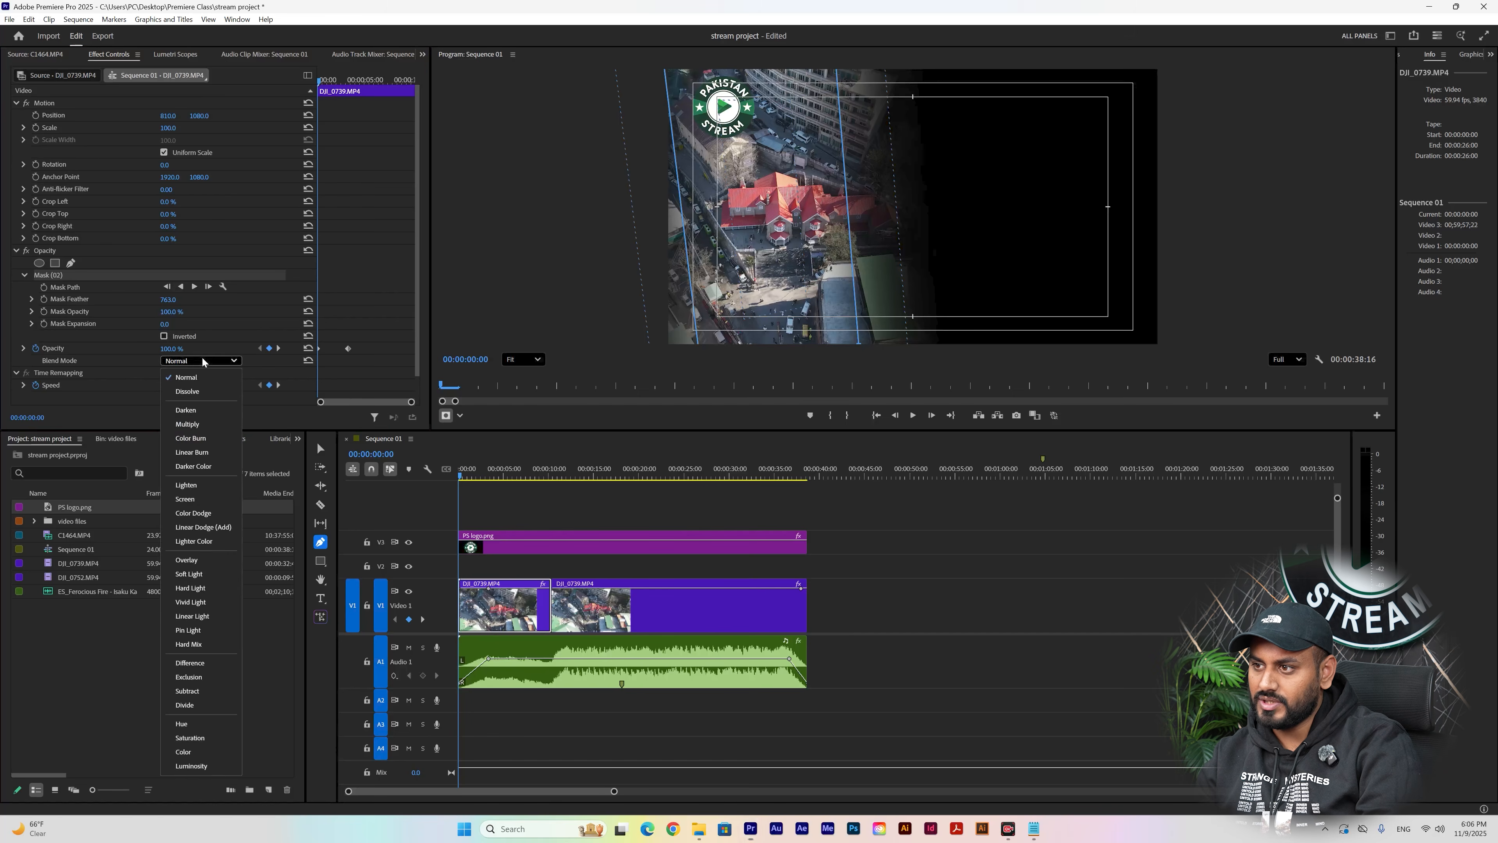
{"action": "left_click", "coordinate": [205, 393]}
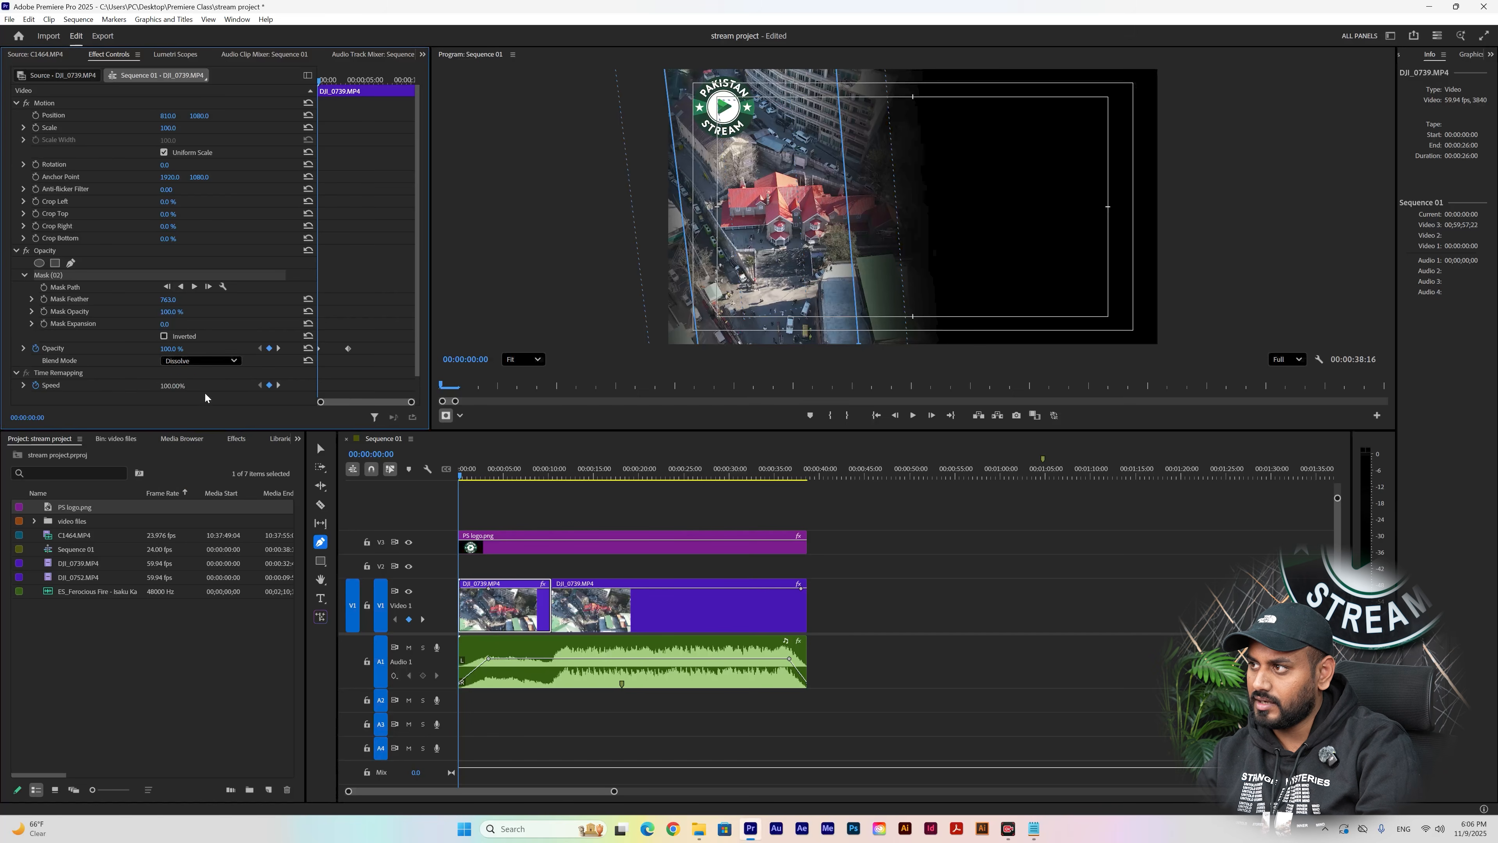
{"action": "left_click", "coordinate": [211, 360]}
{"action": "left_click", "coordinate": [208, 487]}
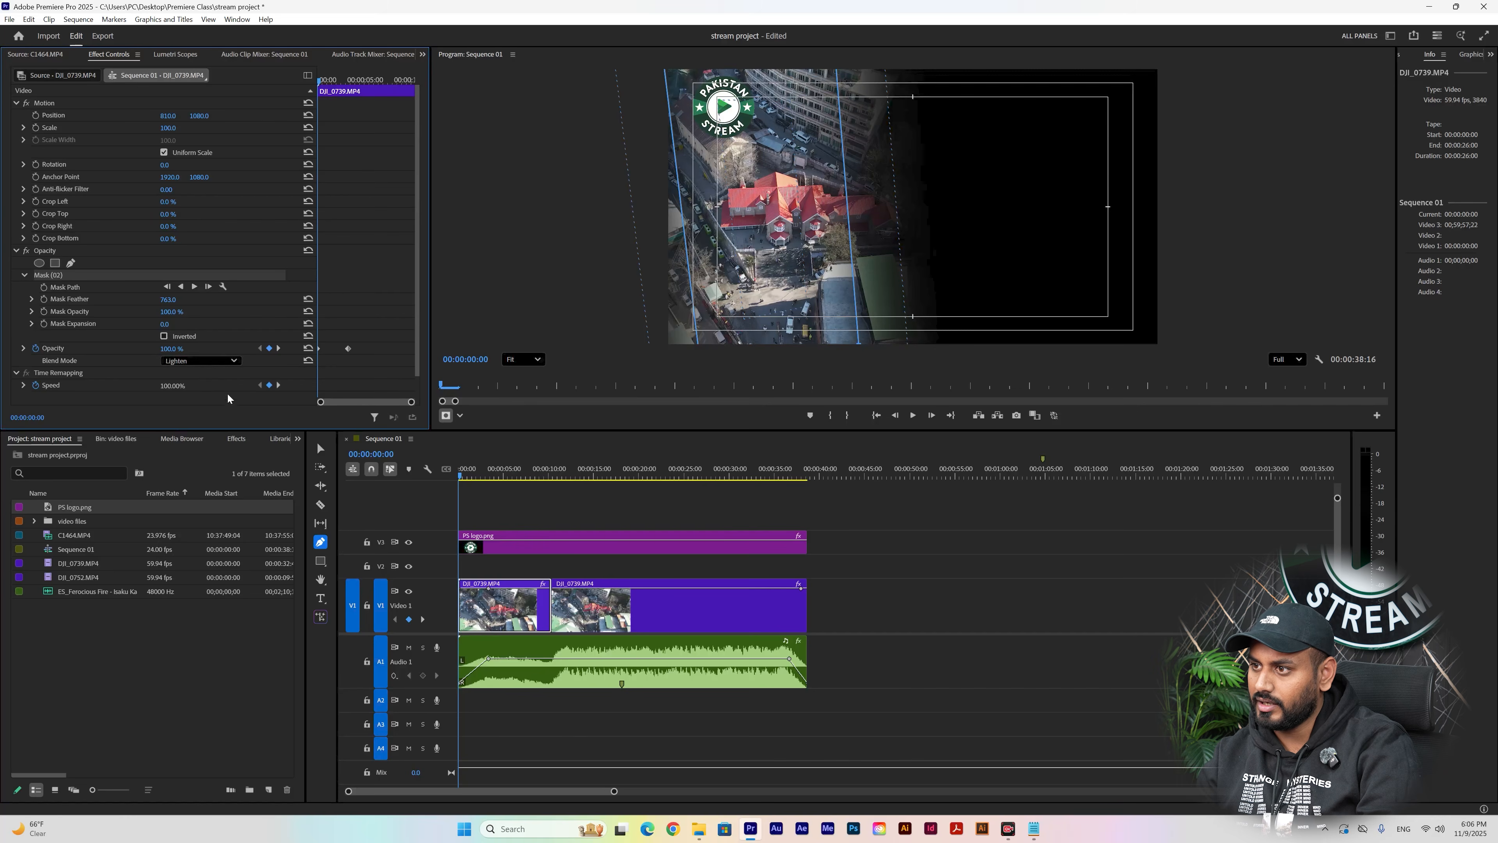
{"action": "left_click", "coordinate": [227, 362]}
{"action": "left_click", "coordinate": [202, 541]}
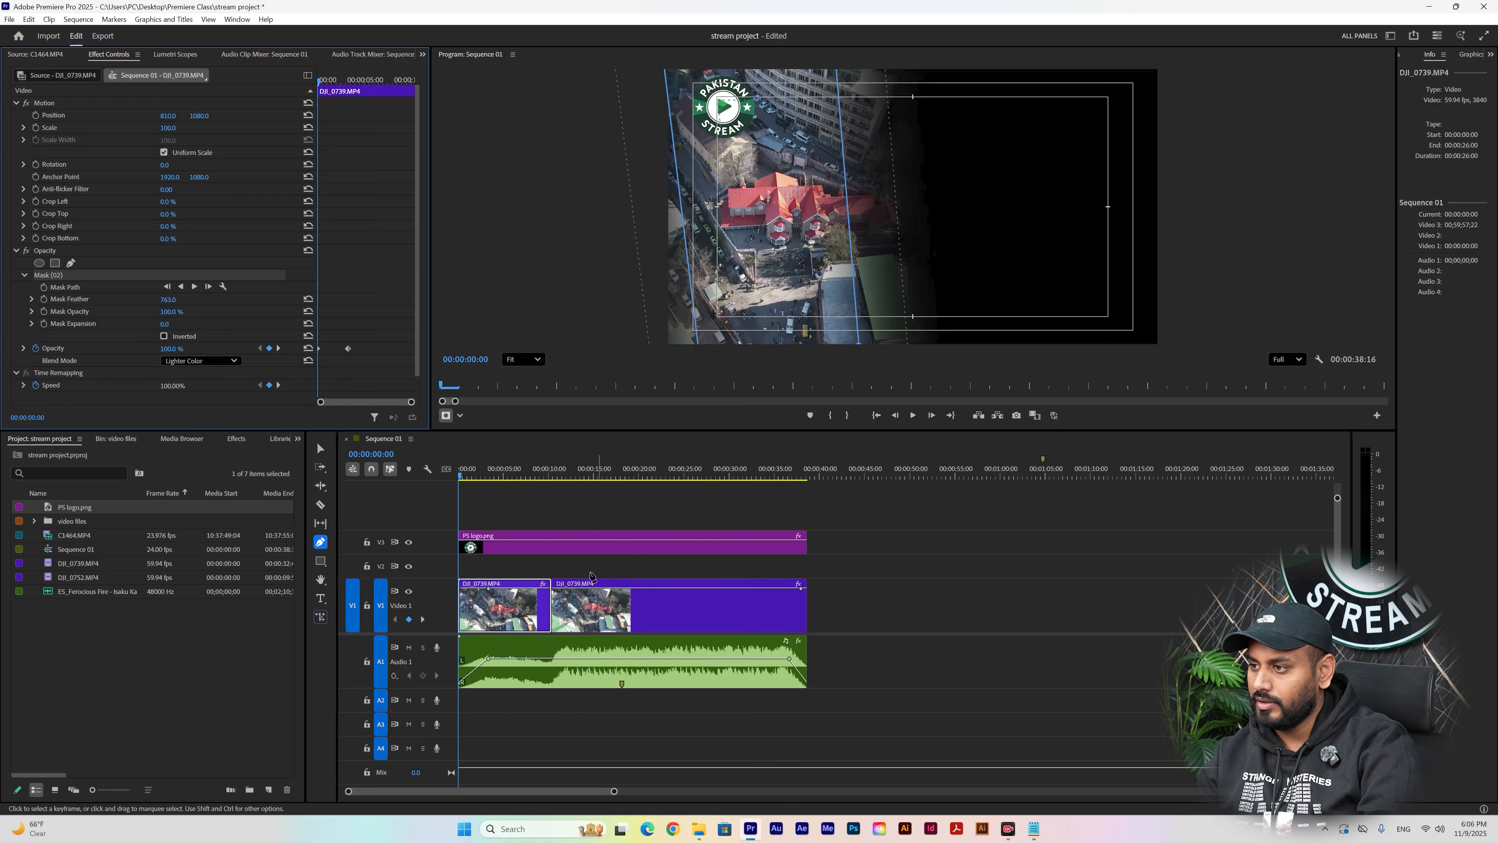
- Move the masked clip up to track V2 and place the second DJI_0739.MP4 clip beneath it at the sequence start on V1
{"action": "left_click", "coordinate": [319, 448]}
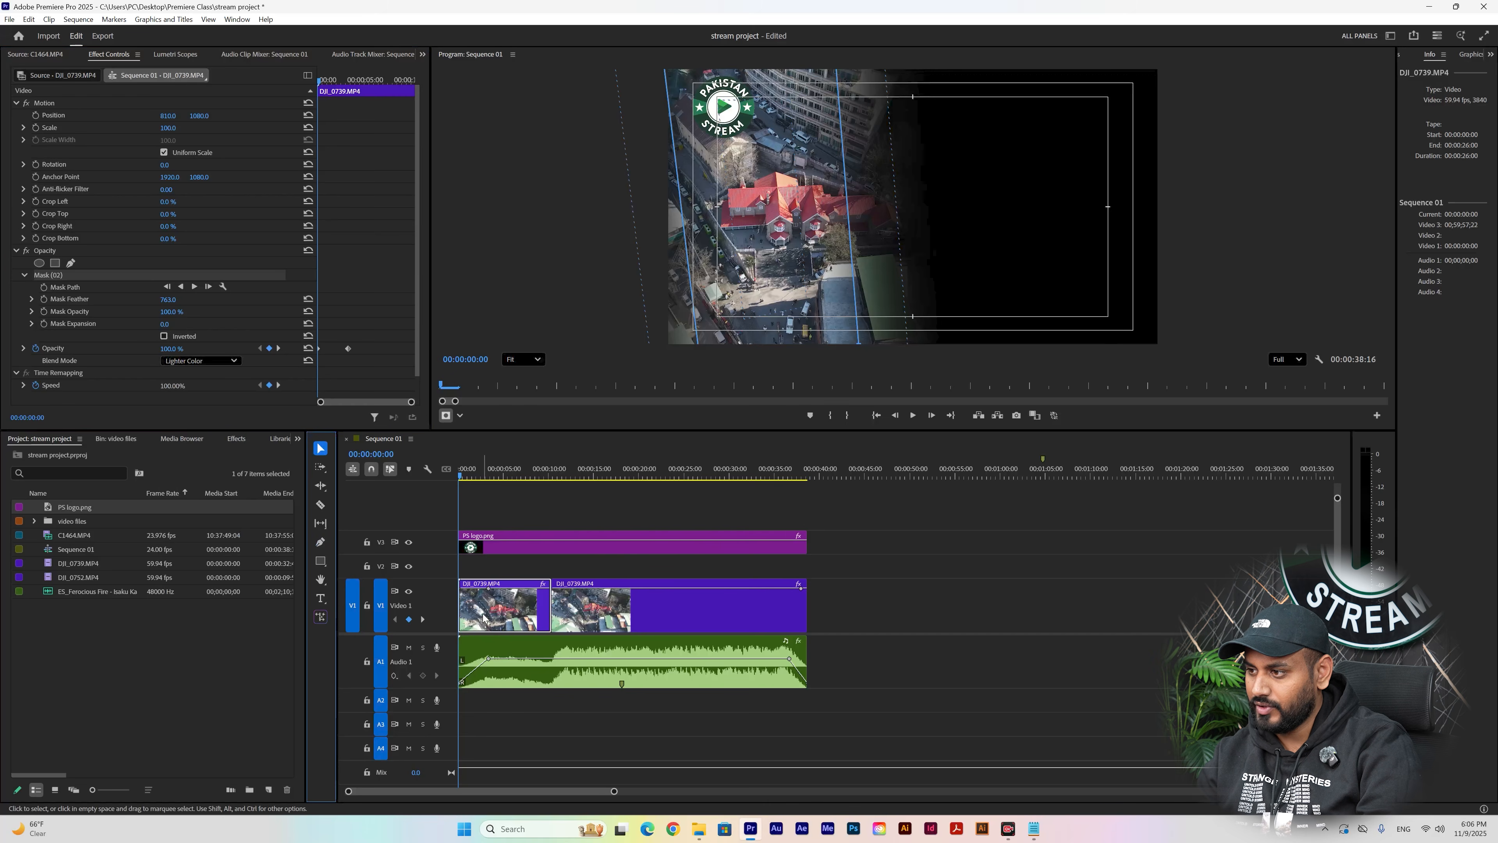
{"action": "left_click_drag", "start_coordinate": [485, 608], "coordinate": [478, 570]}
{"action": "left_click_drag", "start_coordinate": [571, 609], "coordinate": [477, 608]}
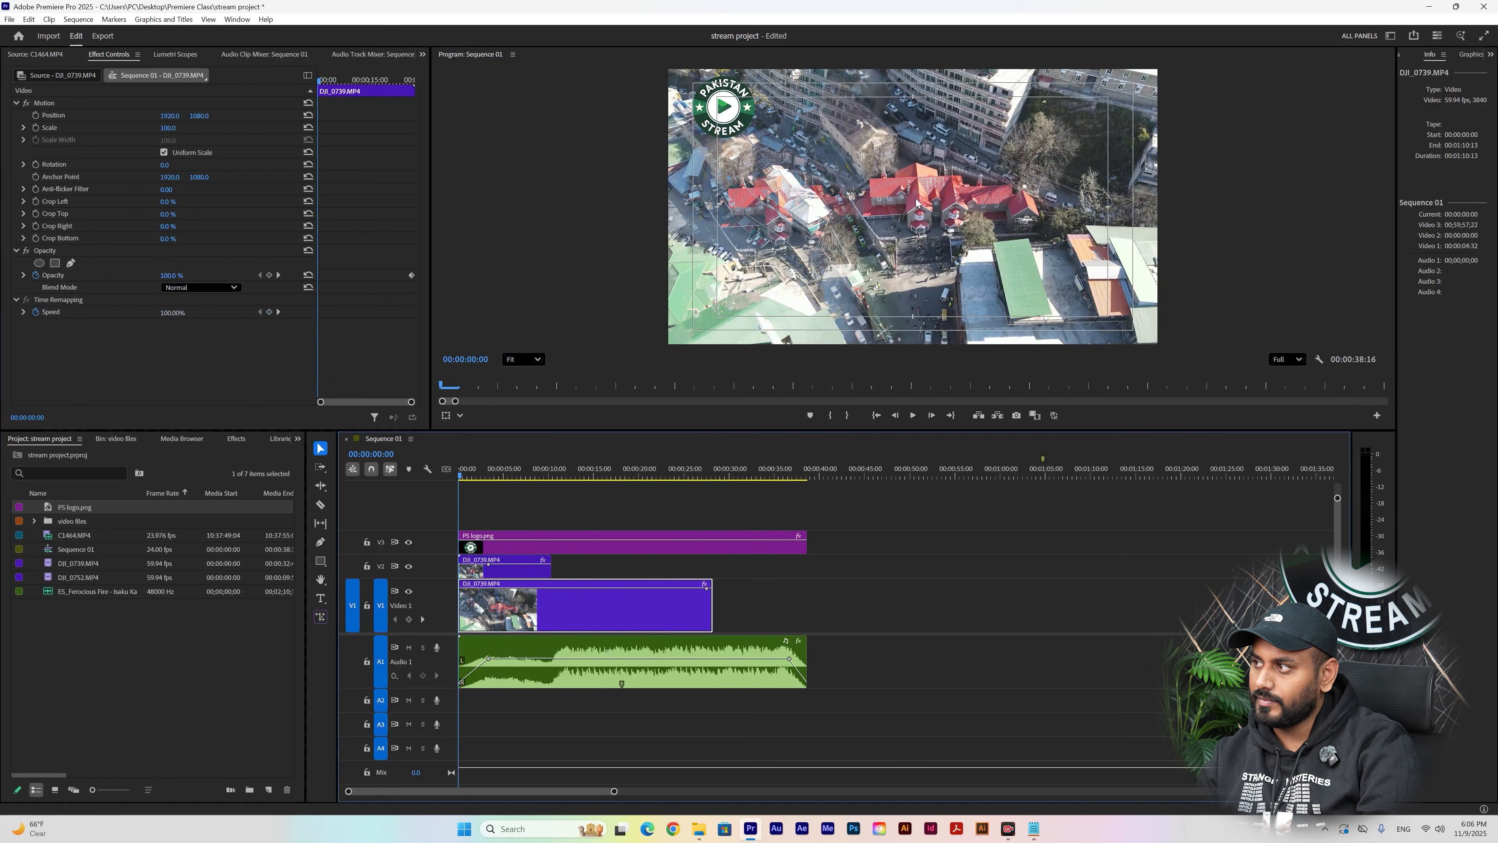
- Try the Normal, Dissolve, Darken, Color Burn and Lighten blend modes on the masked V2 clip over the clip beneath
{"action": "left_click", "coordinate": [513, 566]}
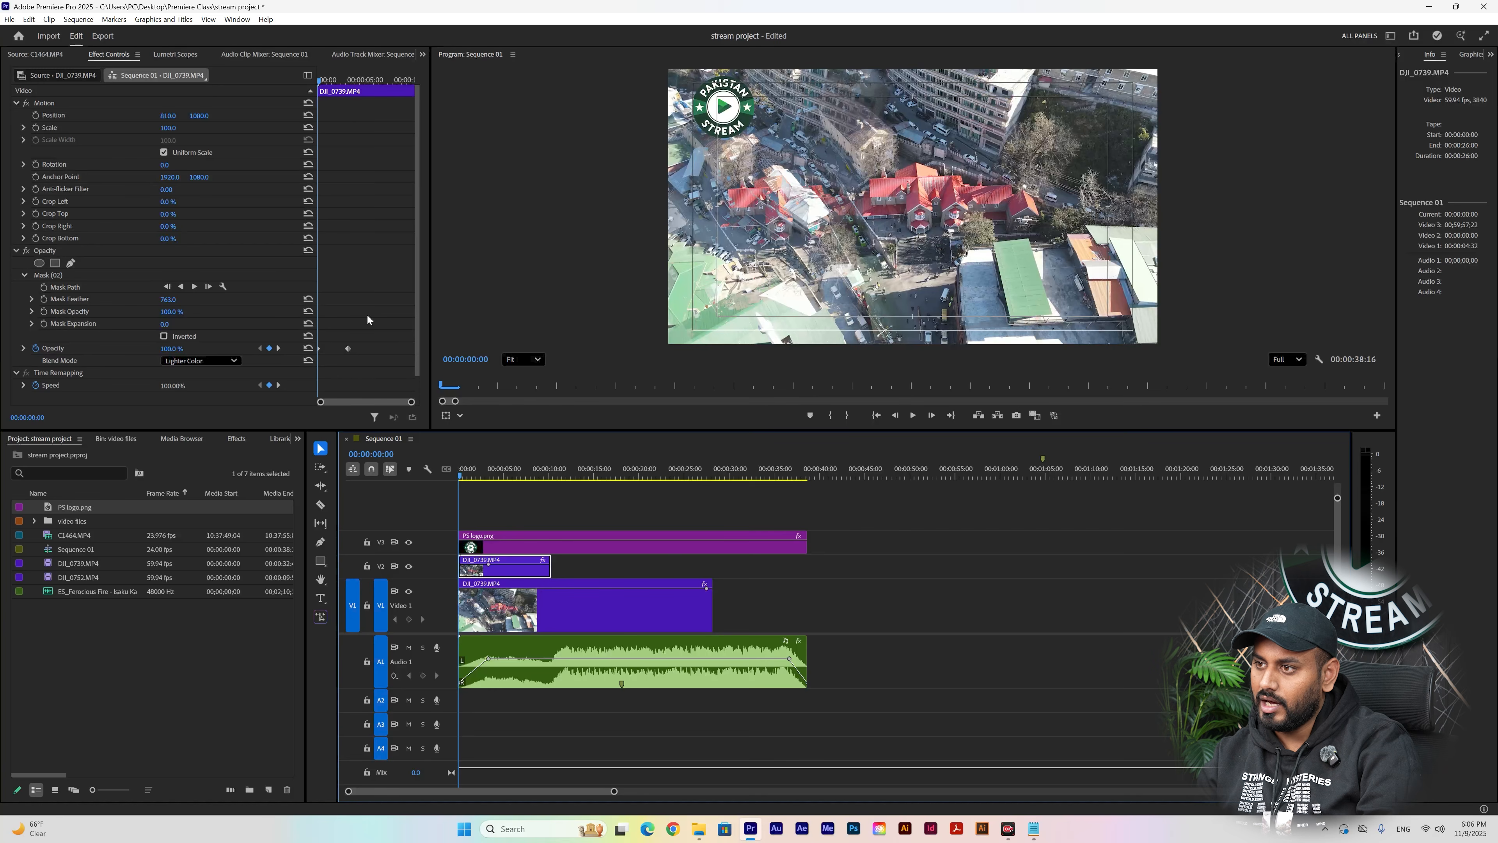
{"action": "left_click", "coordinate": [200, 361]}
{"action": "left_click", "coordinate": [204, 373]}
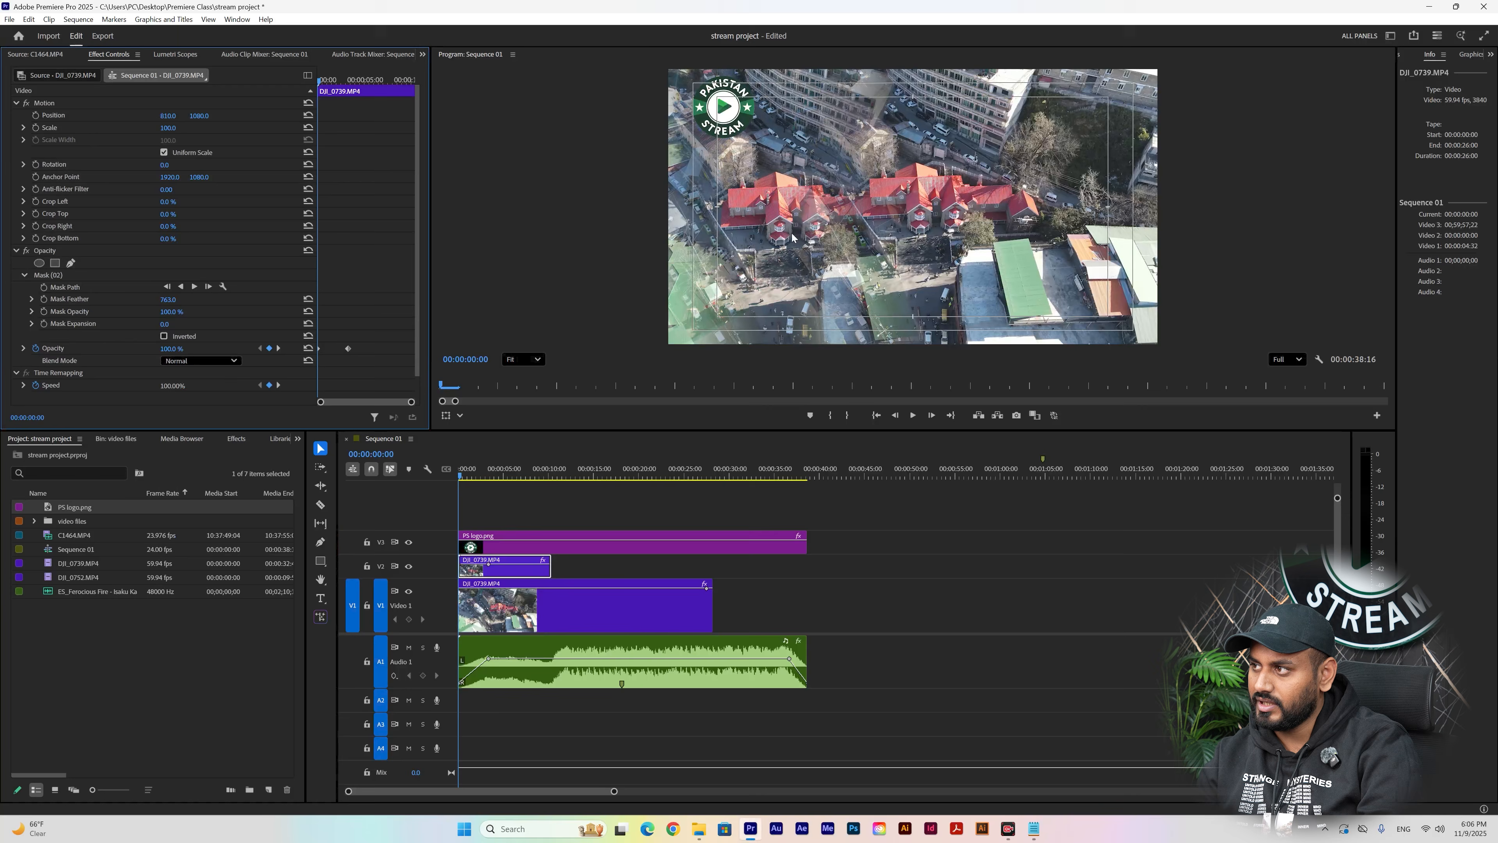
{"action": "left_click", "coordinate": [233, 360]}
{"action": "left_click", "coordinate": [224, 392]}
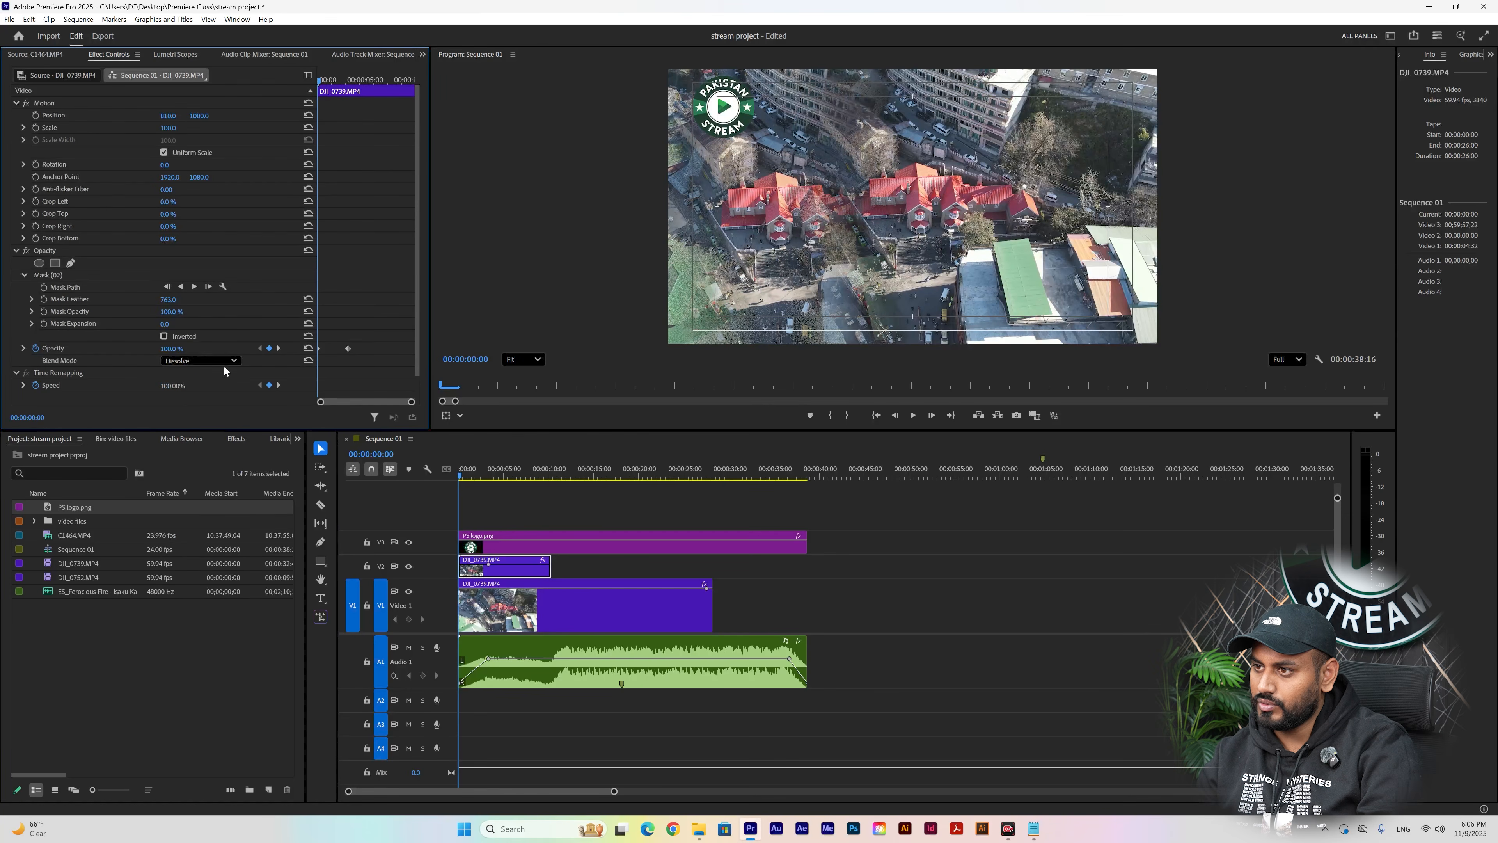
{"action": "left_click", "coordinate": [223, 363]}
{"action": "left_click", "coordinate": [218, 409]}
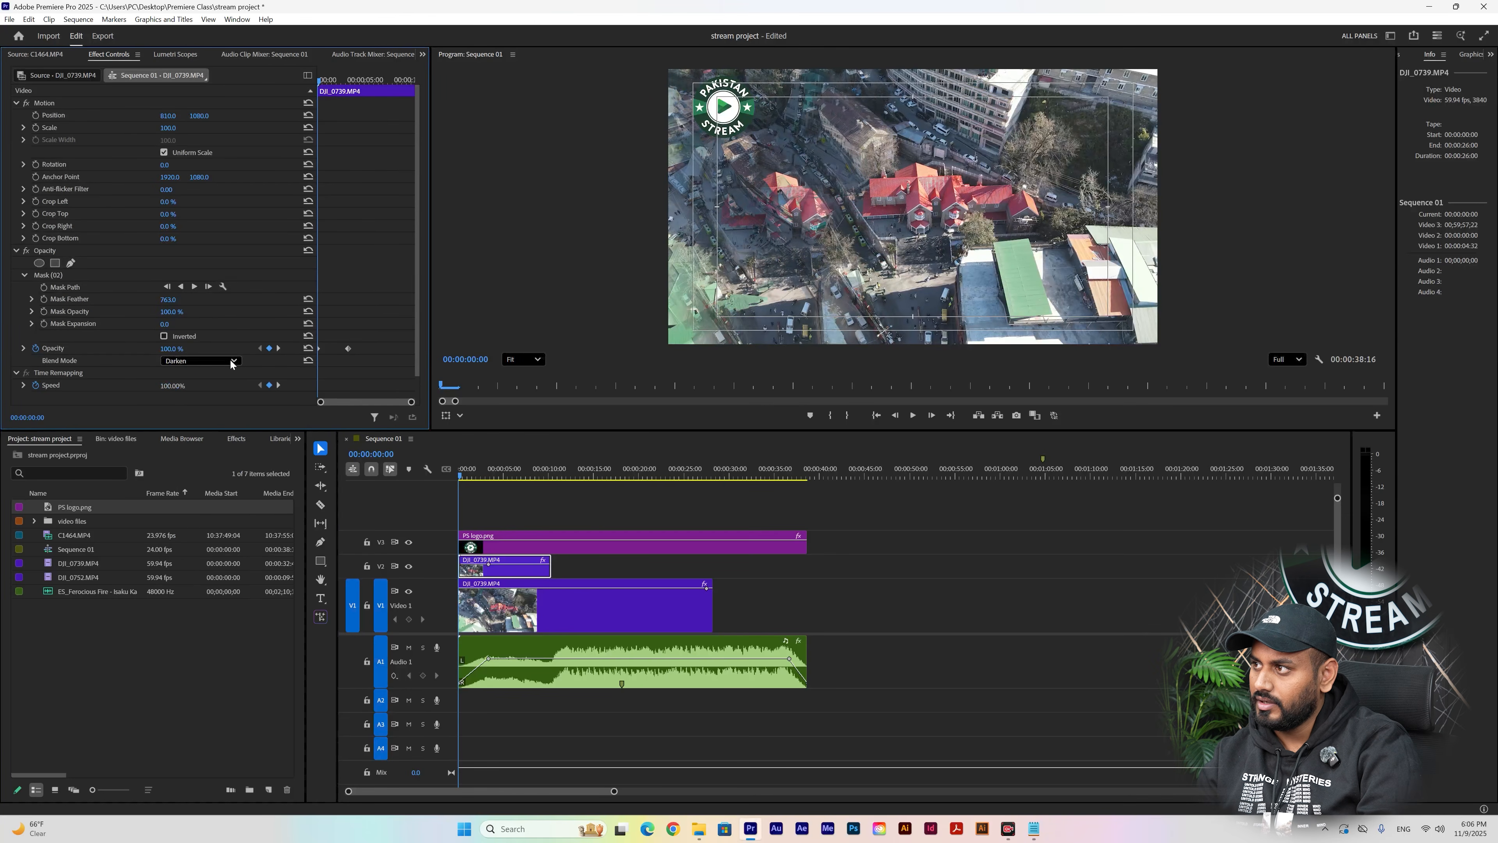
{"action": "left_click", "coordinate": [231, 362]}
{"action": "left_click", "coordinate": [228, 439]}
{"action": "left_click", "coordinate": [233, 363]}
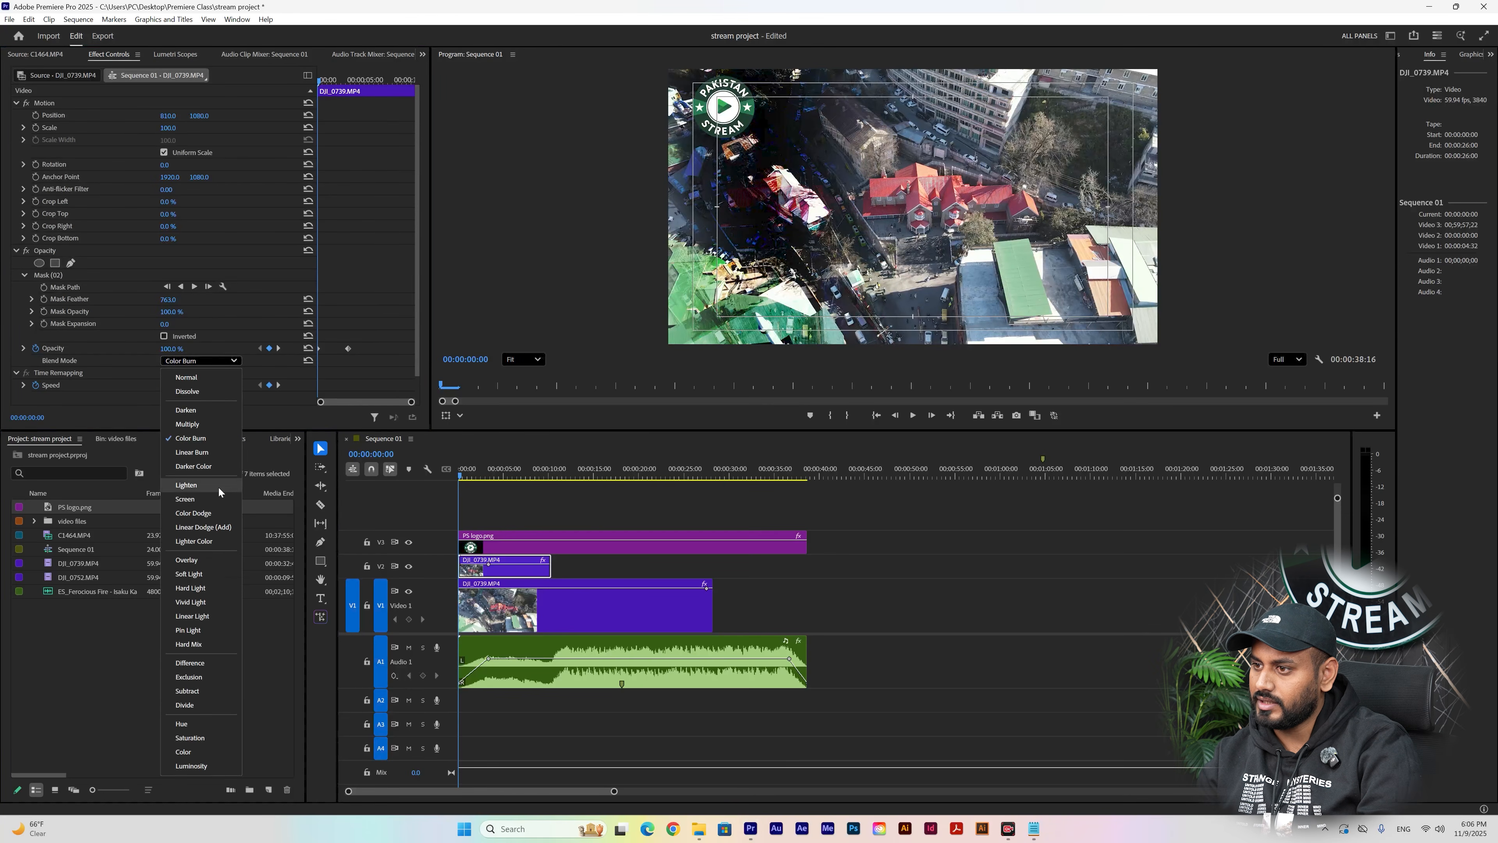
{"action": "left_click", "coordinate": [217, 485]}
{"action": "left_click", "coordinate": [216, 361]}
- Move the V1 clip back behind the masked clip's end and return the masked clip to V1 at the sequence start
{"action": "left_click_drag", "start_coordinate": [589, 617], "coordinate": [680, 619]}
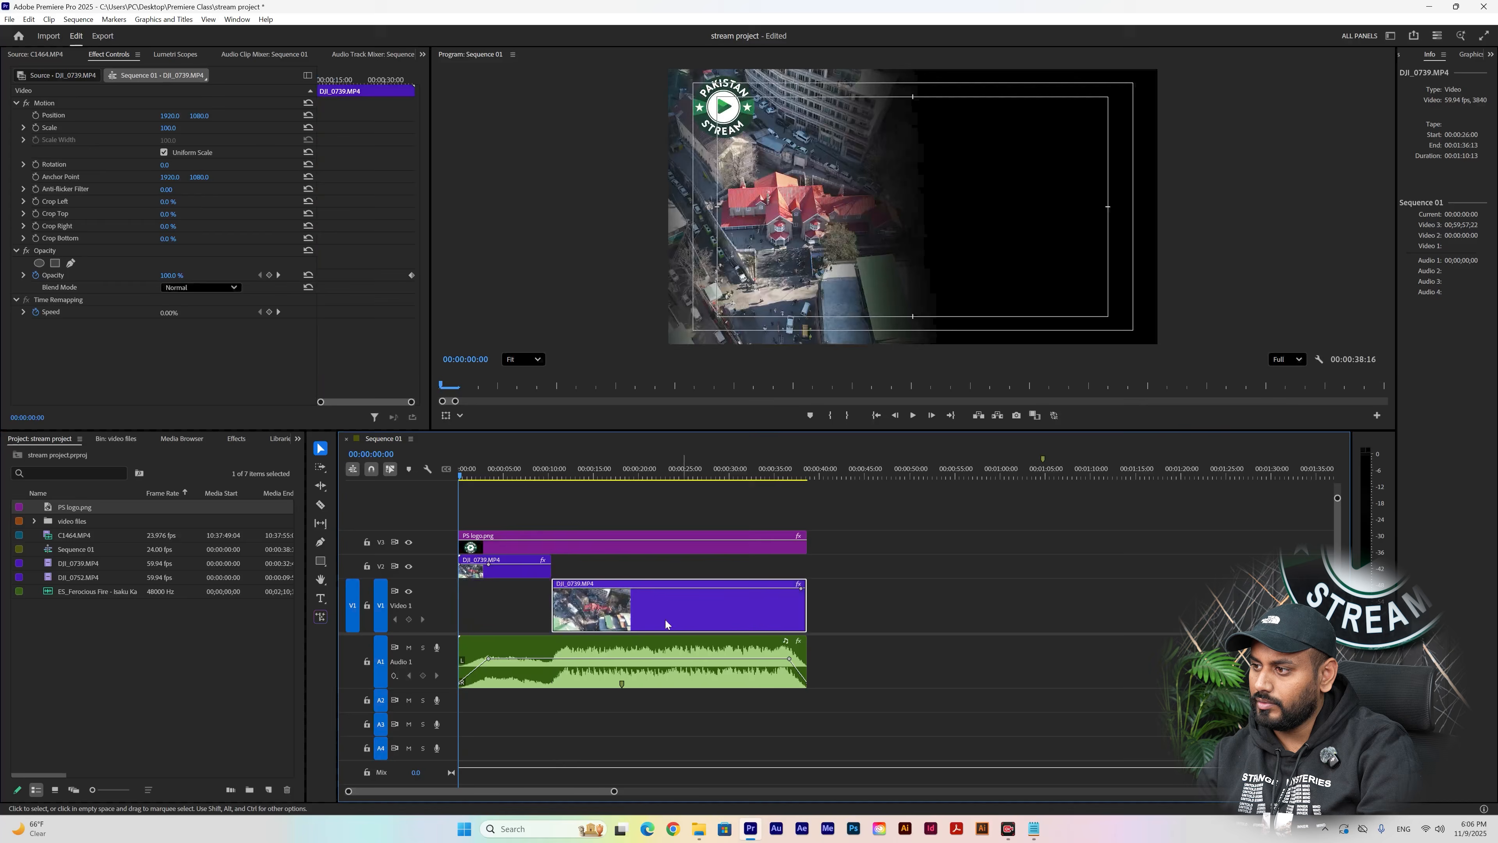
{"action": "left_click", "coordinate": [513, 574]}
{"action": "left_click_drag", "start_coordinate": [511, 629], "coordinate": [512, 627]}
- Try the Lighter Color and Hard Light blend modes on the masked clip and restore its blend mode to Normal
{"action": "left_click", "coordinate": [187, 363]}
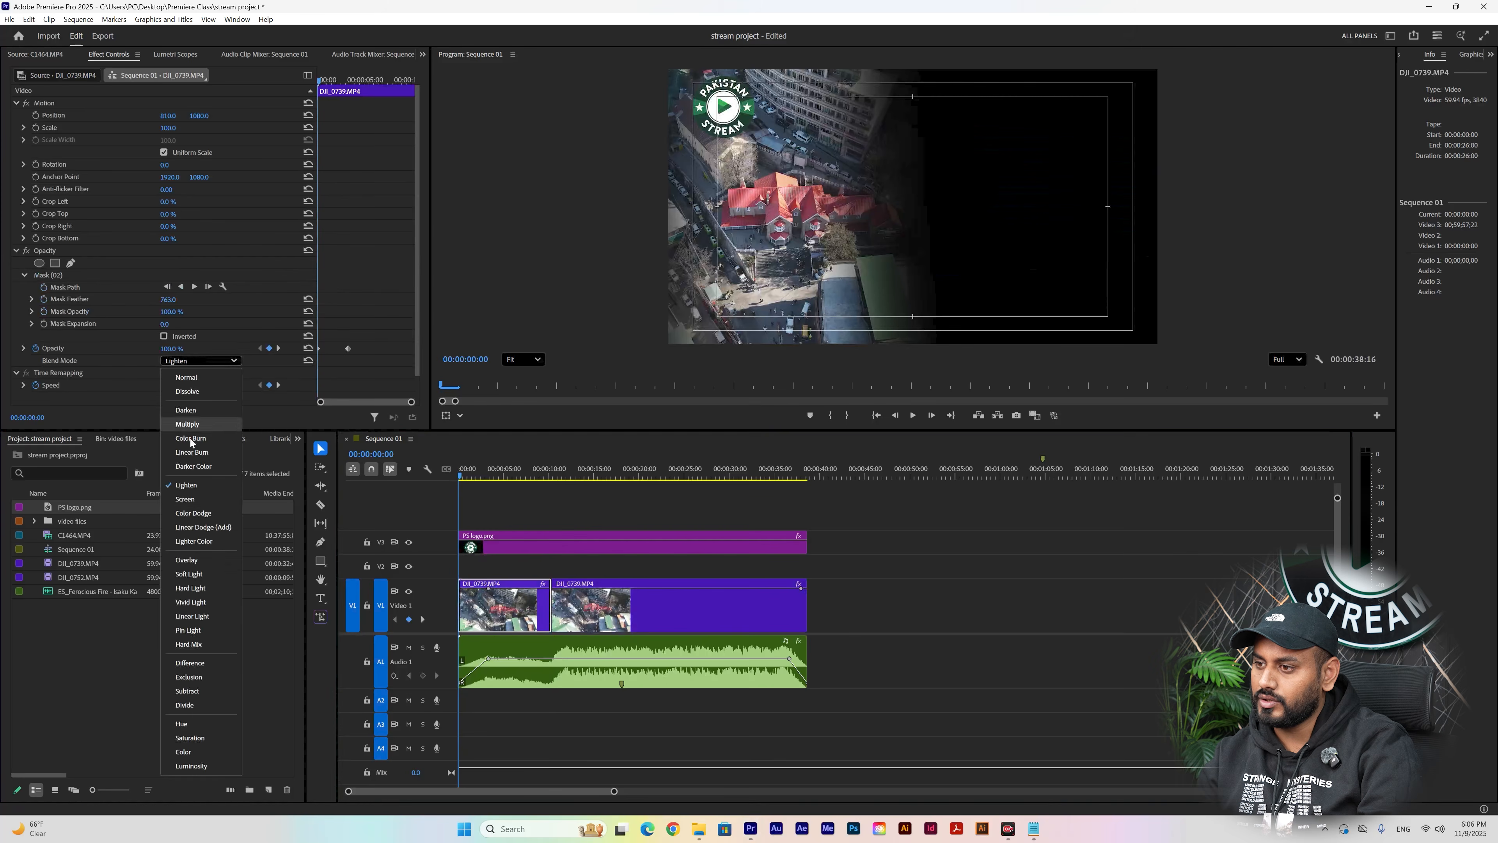
{"action": "left_click", "coordinate": [207, 570]}
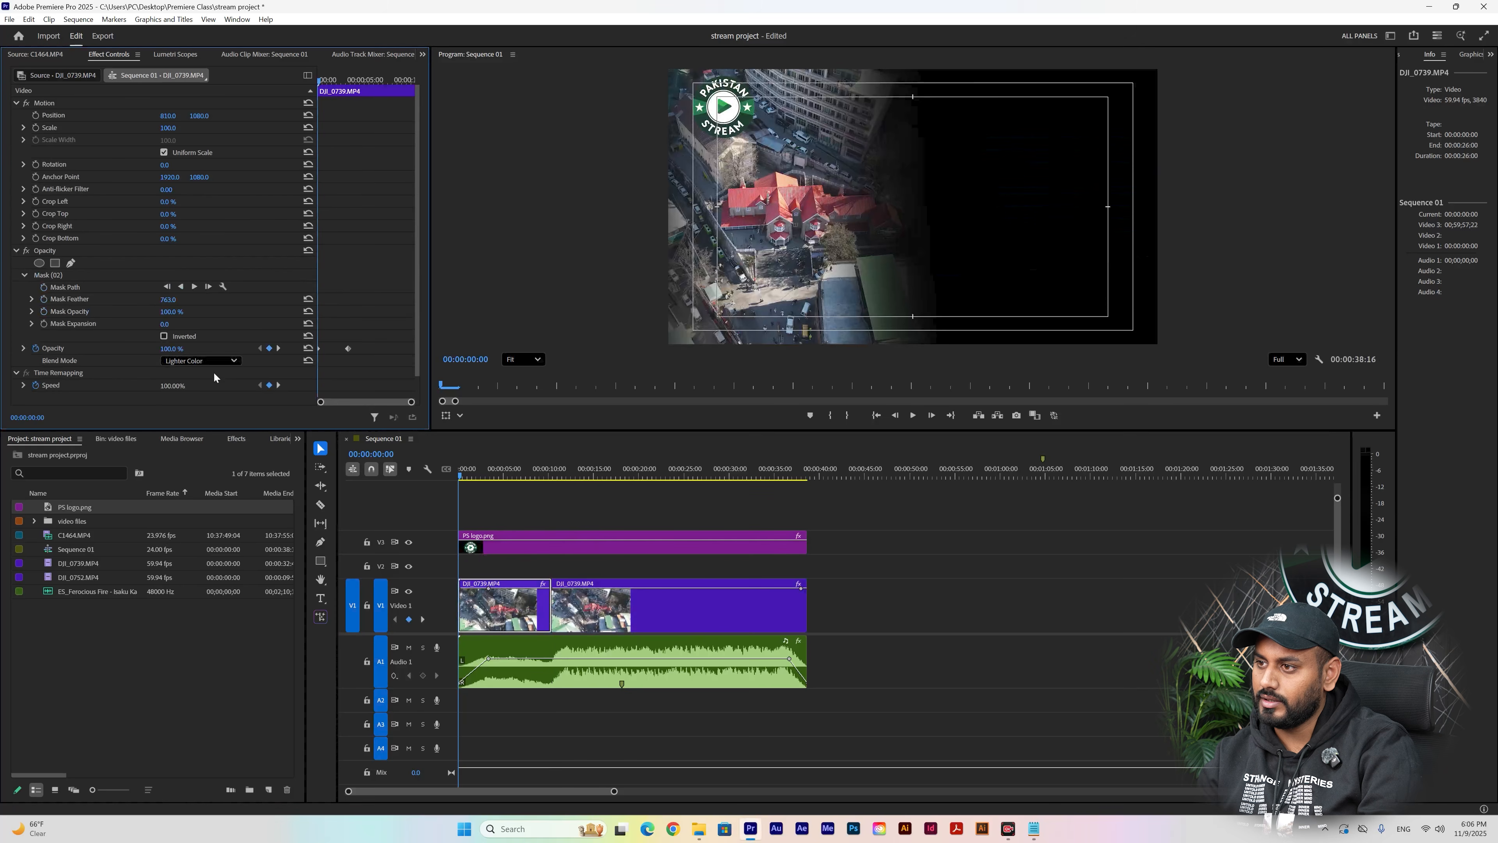
{"action": "left_click", "coordinate": [210, 361]}
{"action": "left_click", "coordinate": [221, 588]}
{"action": "left_click", "coordinate": [237, 360]}
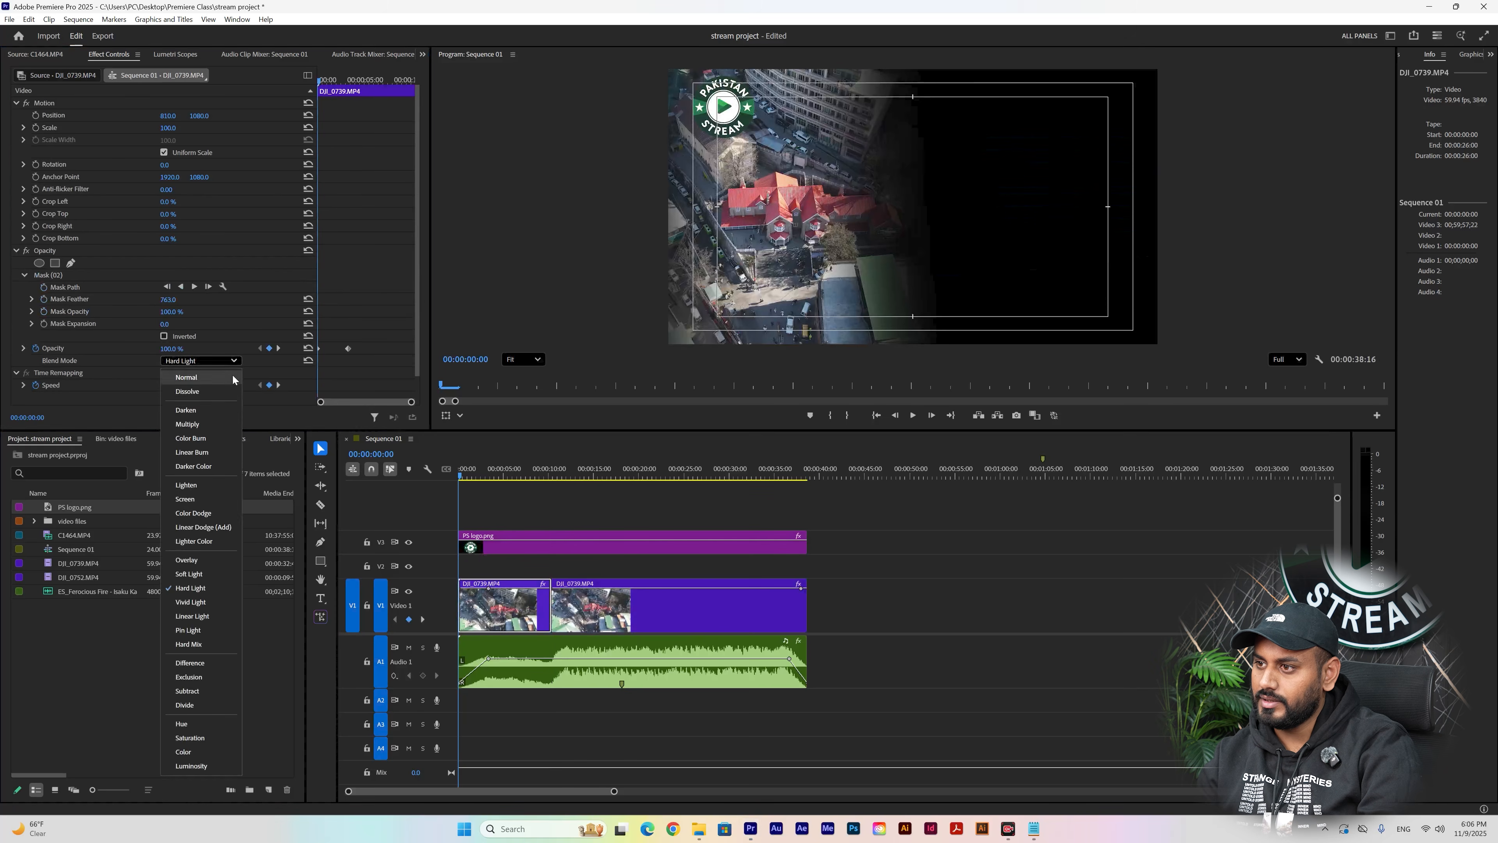
{"action": "left_click", "coordinate": [231, 374]}
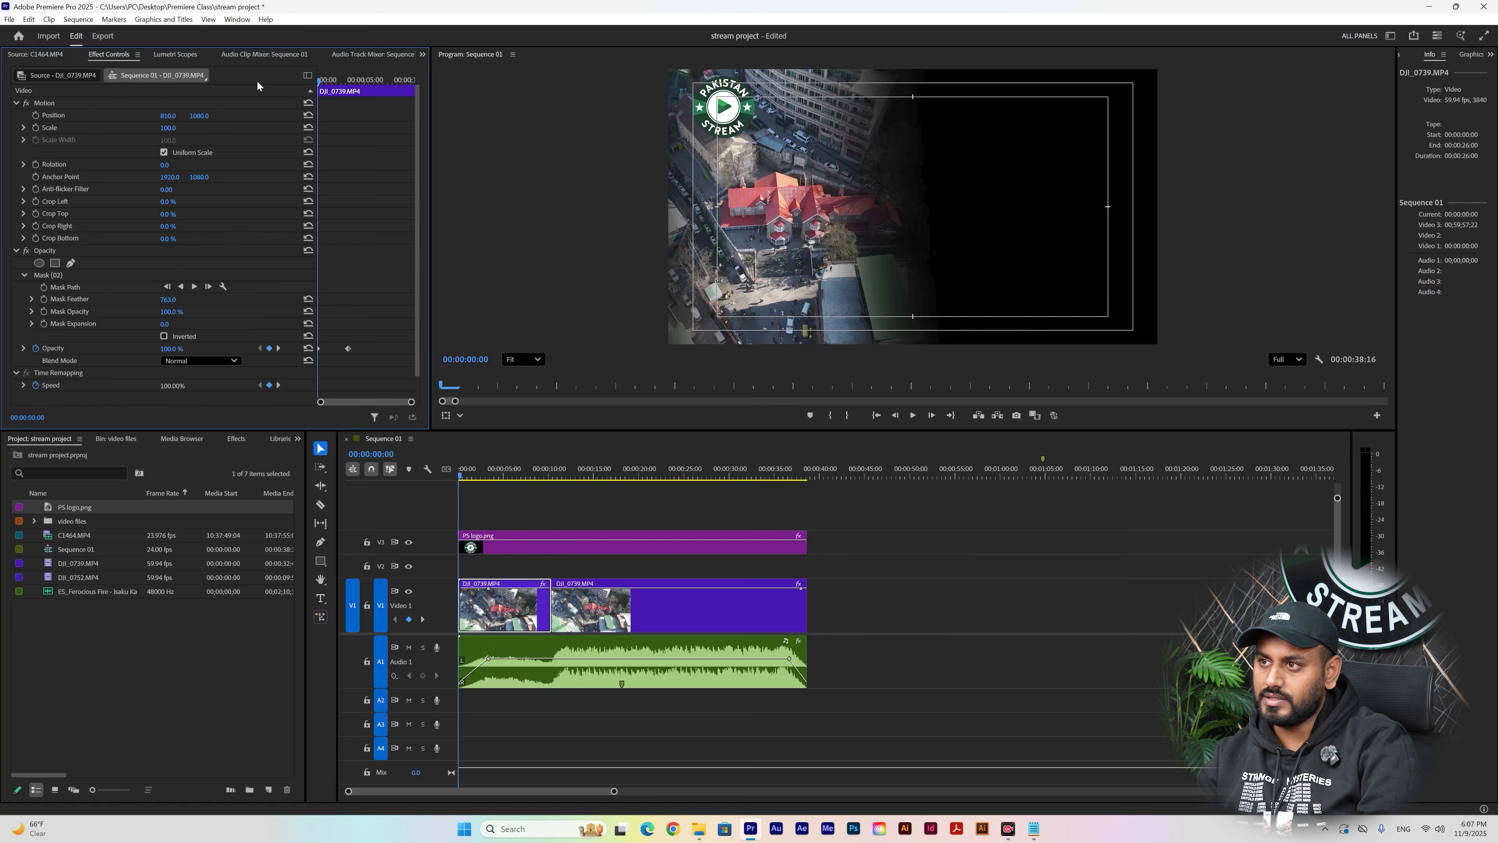
- Select the music clip, PS logo.png and the second DJI_0739.MP4 clip in turn to compare their Effect Controls
{"action": "left_click", "coordinate": [644, 614]}
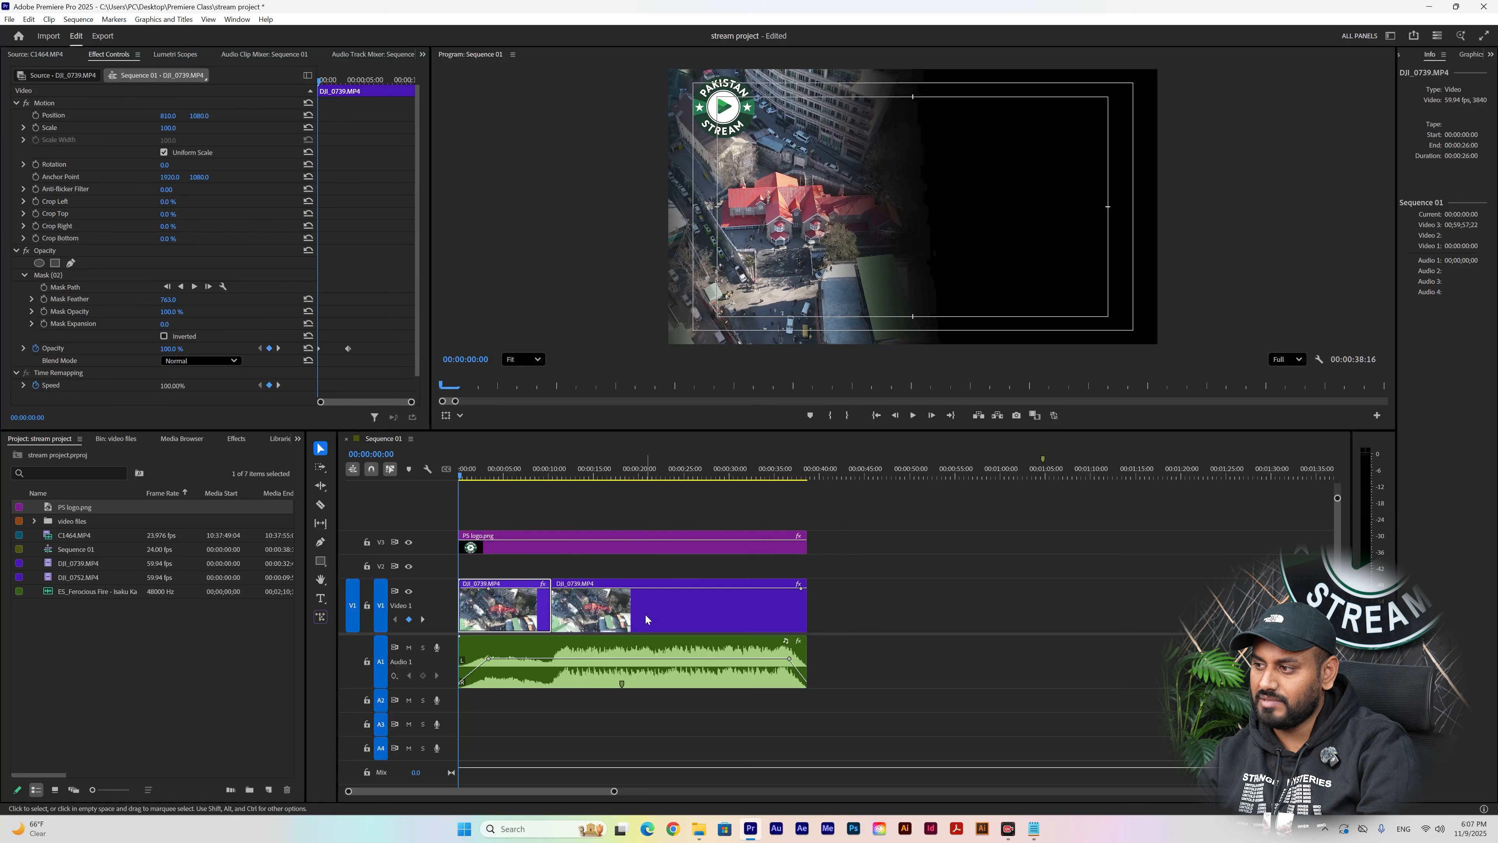
{"action": "left_click", "coordinate": [644, 640]}
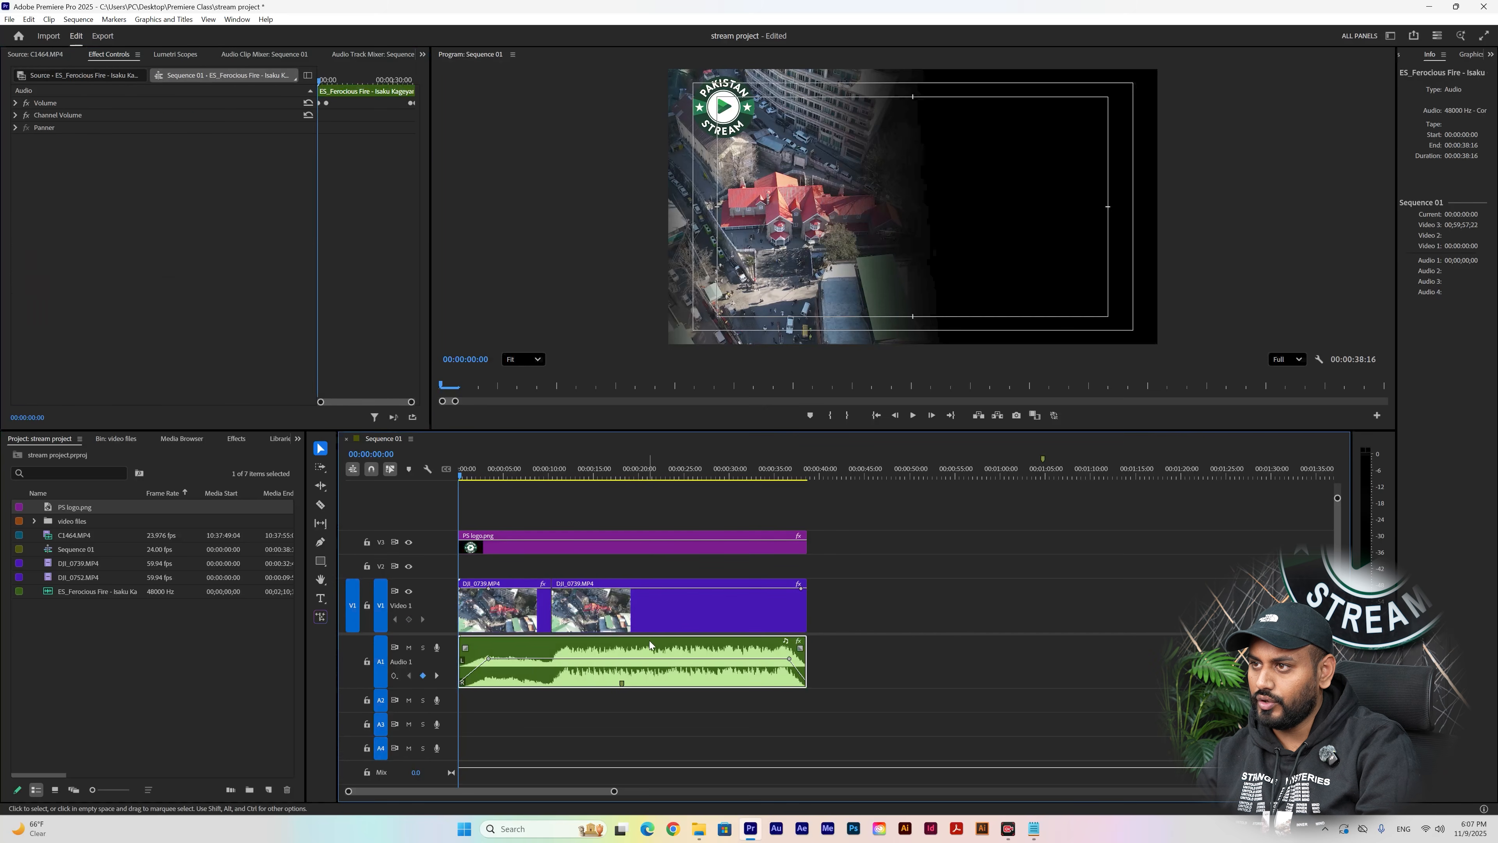
{"action": "left_click", "coordinate": [634, 543]}
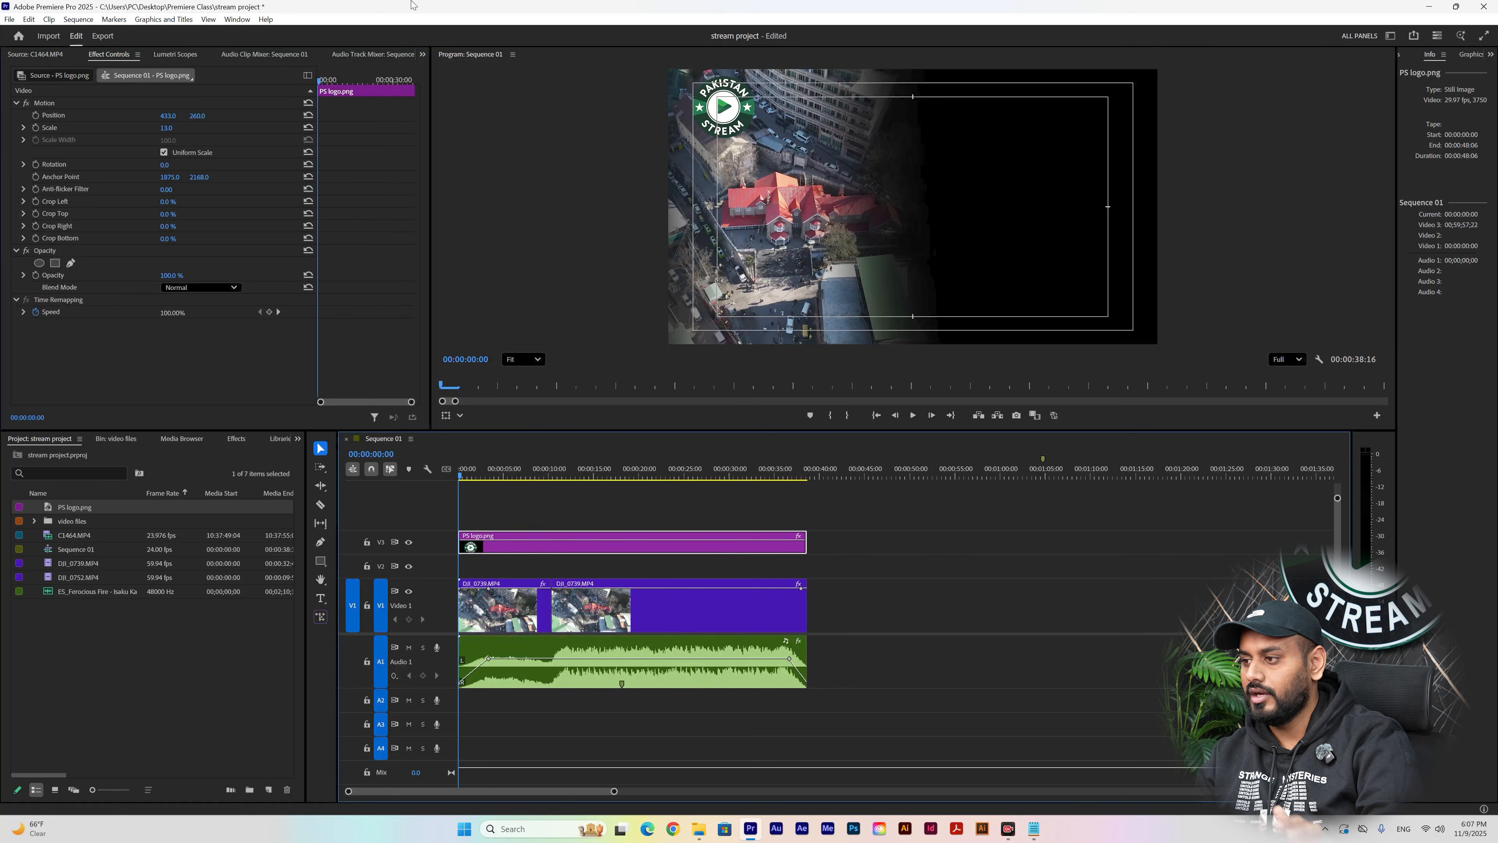
{"action": "left_click", "coordinate": [615, 592]}
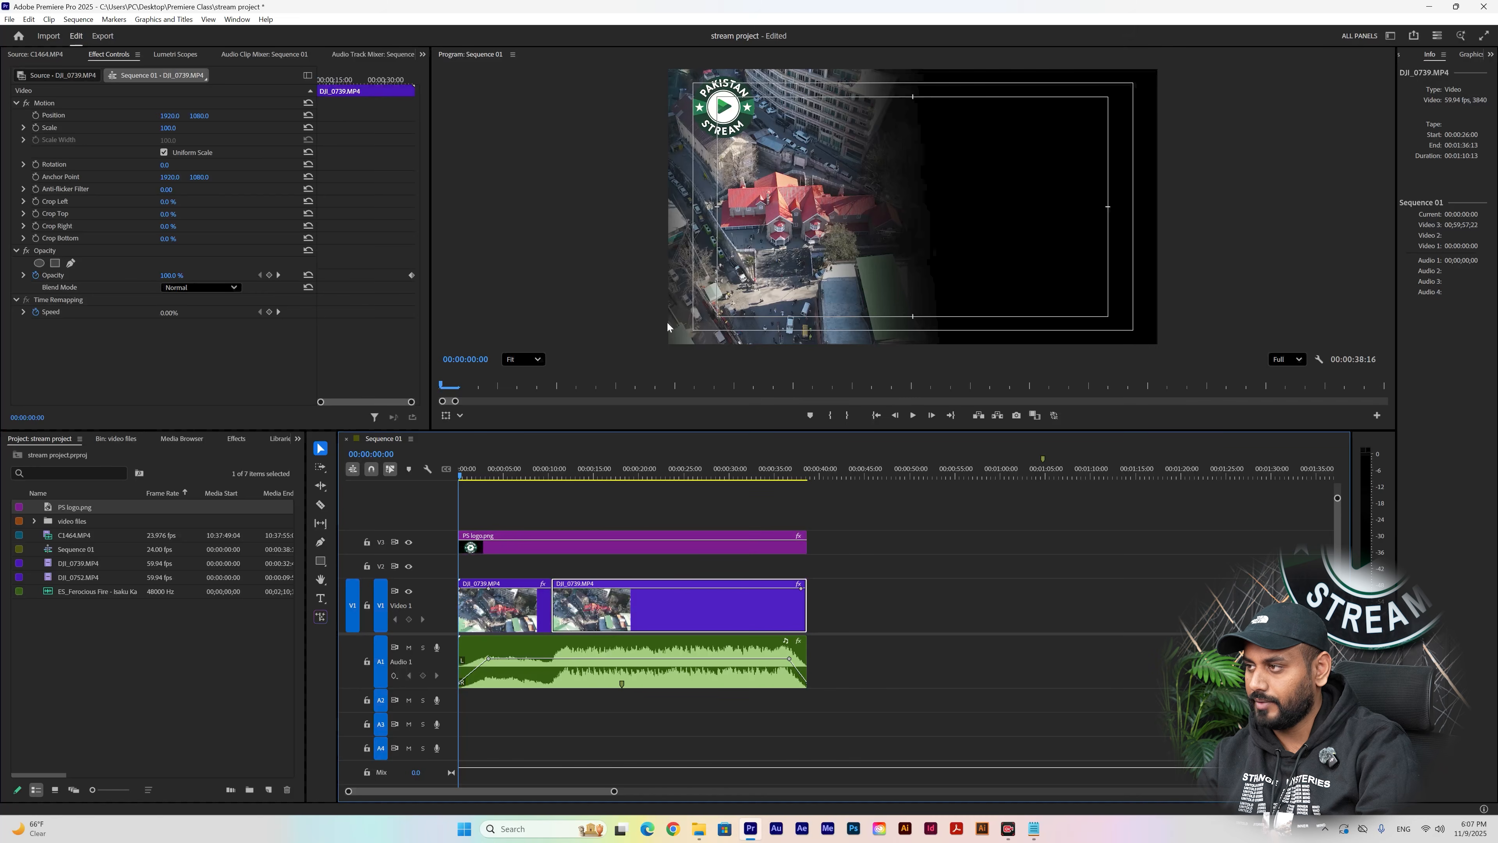
- Undo the blend mode tests, clip moves, opacity mask and earlier trims until DJI_0752.MP4 is back on track V2
{"action": "key", "text": "ctrl+z"}
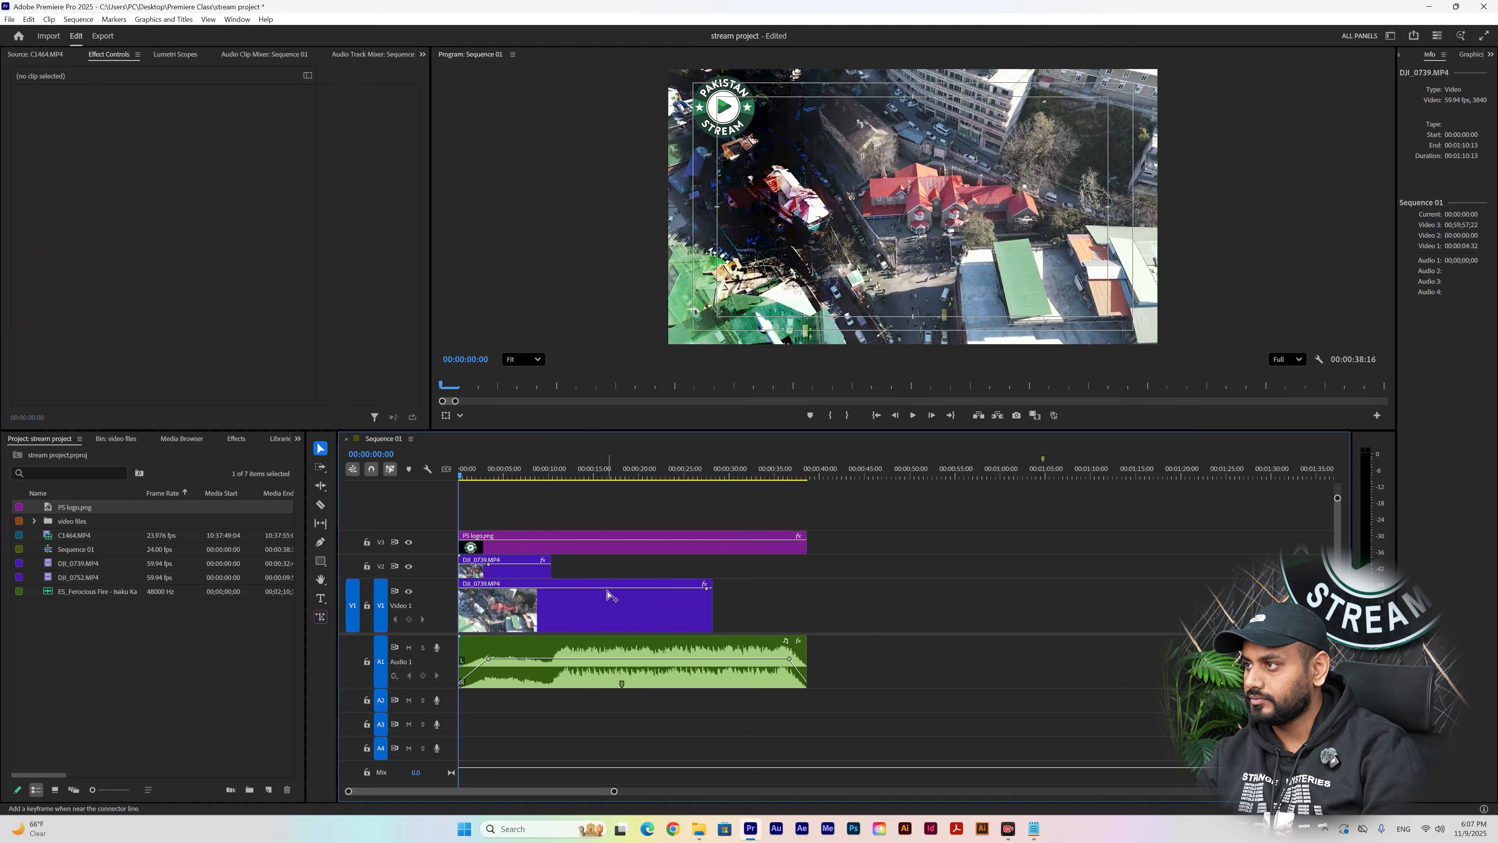
{"action": "key", "text": "ctrl+z"}
{"action": "key", "text": "ctrl+z"}
{"action": "key", "text": "ctrl+z"}
{"action": "key", "text": "ctrl+z"}
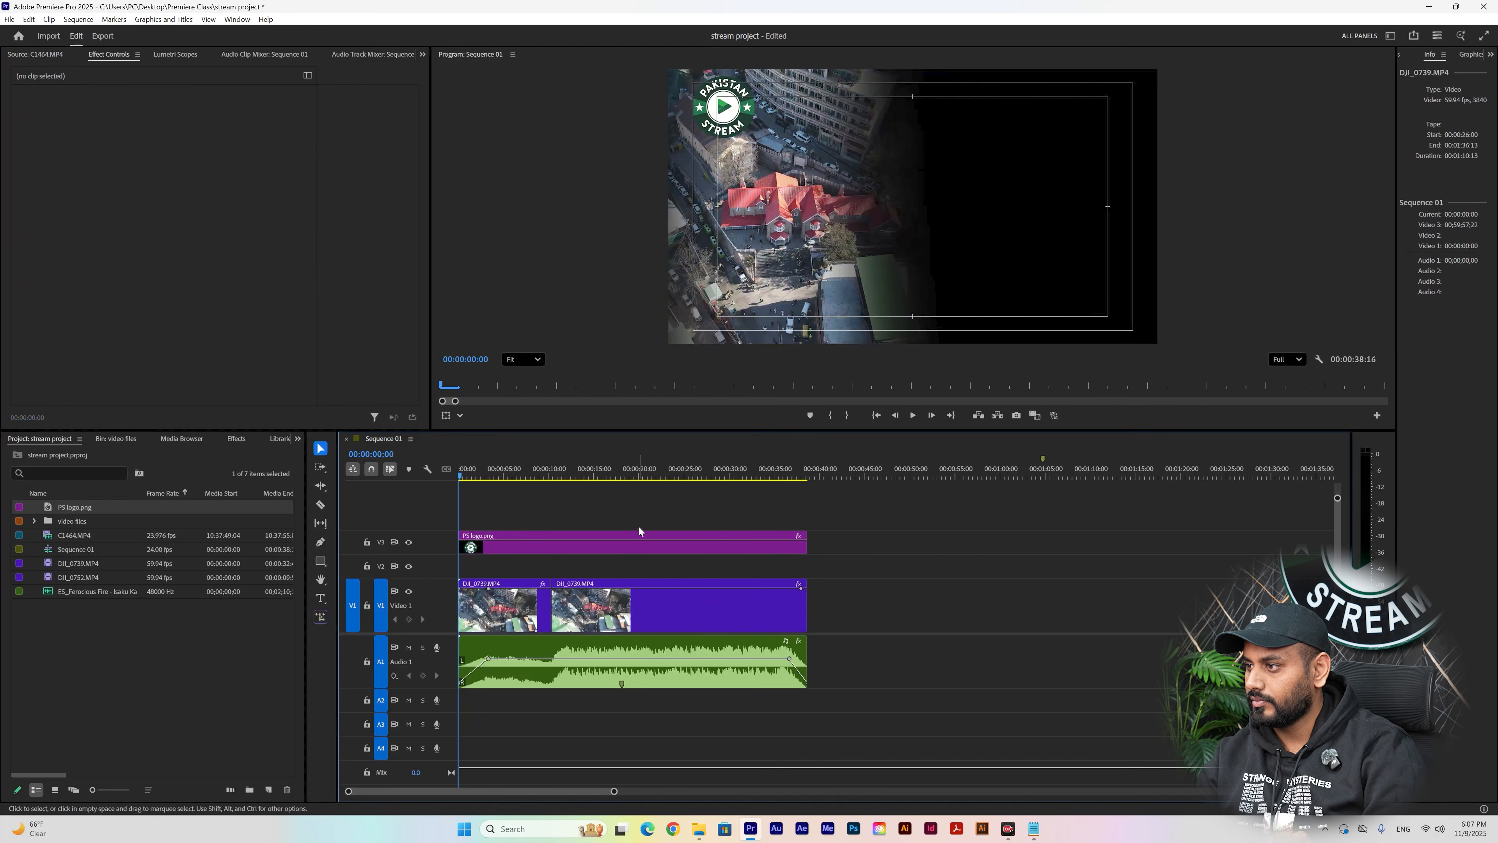
{"action": "key", "text": "ctrl+z"}
{"action": "key", "text": "ctrl+z"}
{"action": "key", "text": "ctrl+z"}
{"action": "key", "text": "ctrl+z"}
{"action": "key", "text": "ctrl+z"}
{"action": "key", "text": "ctrl+z"}
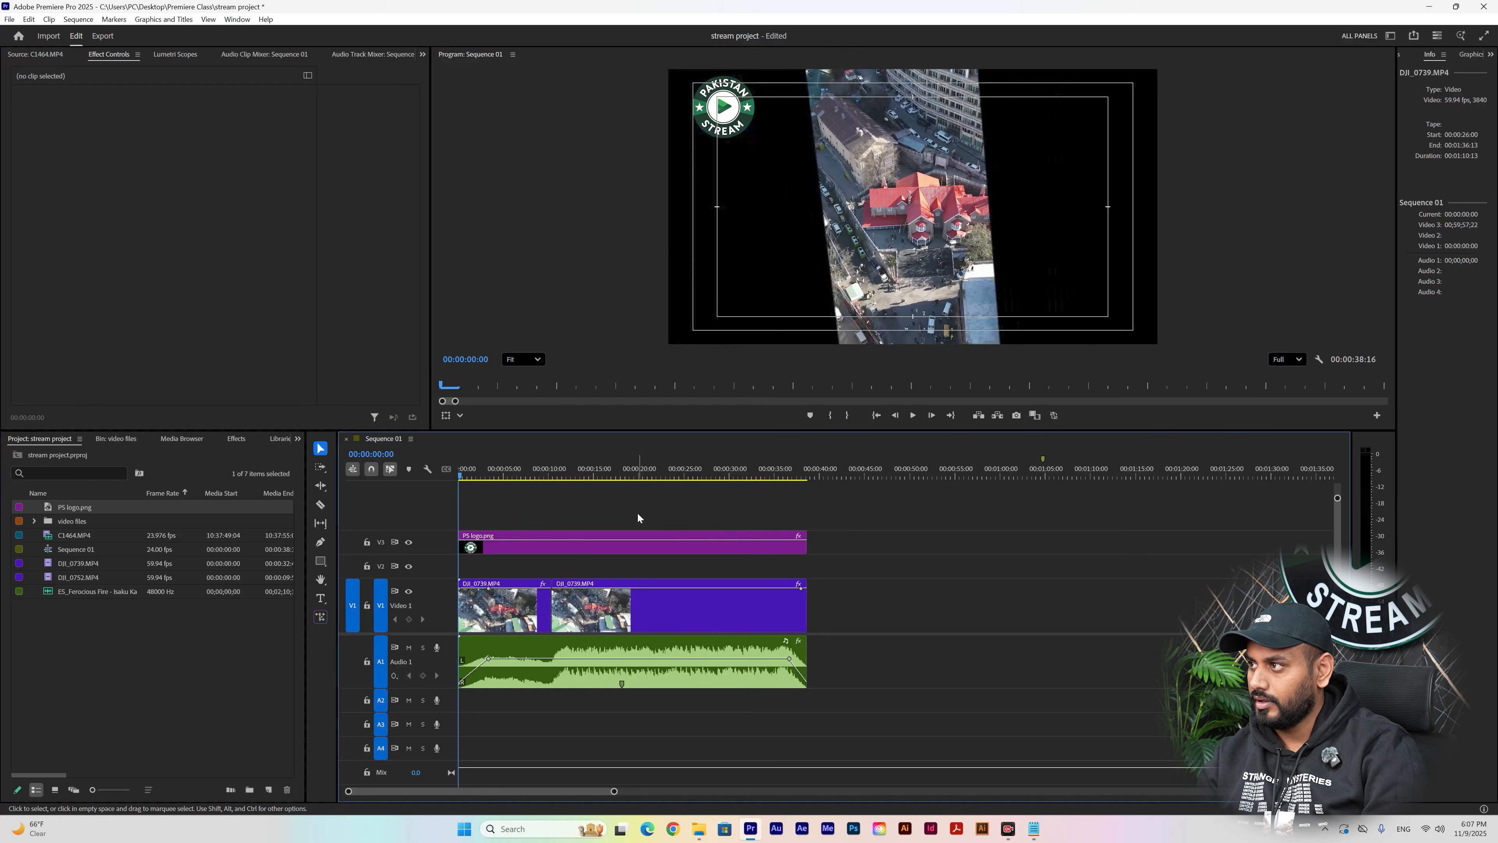
{"action": "key", "text": "ctrl+z"}
{"action": "key", "text": "ctrl+z"}
{"action": "key", "text": "ctrl+z"}
{"action": "key", "text": "ctrl+z"}
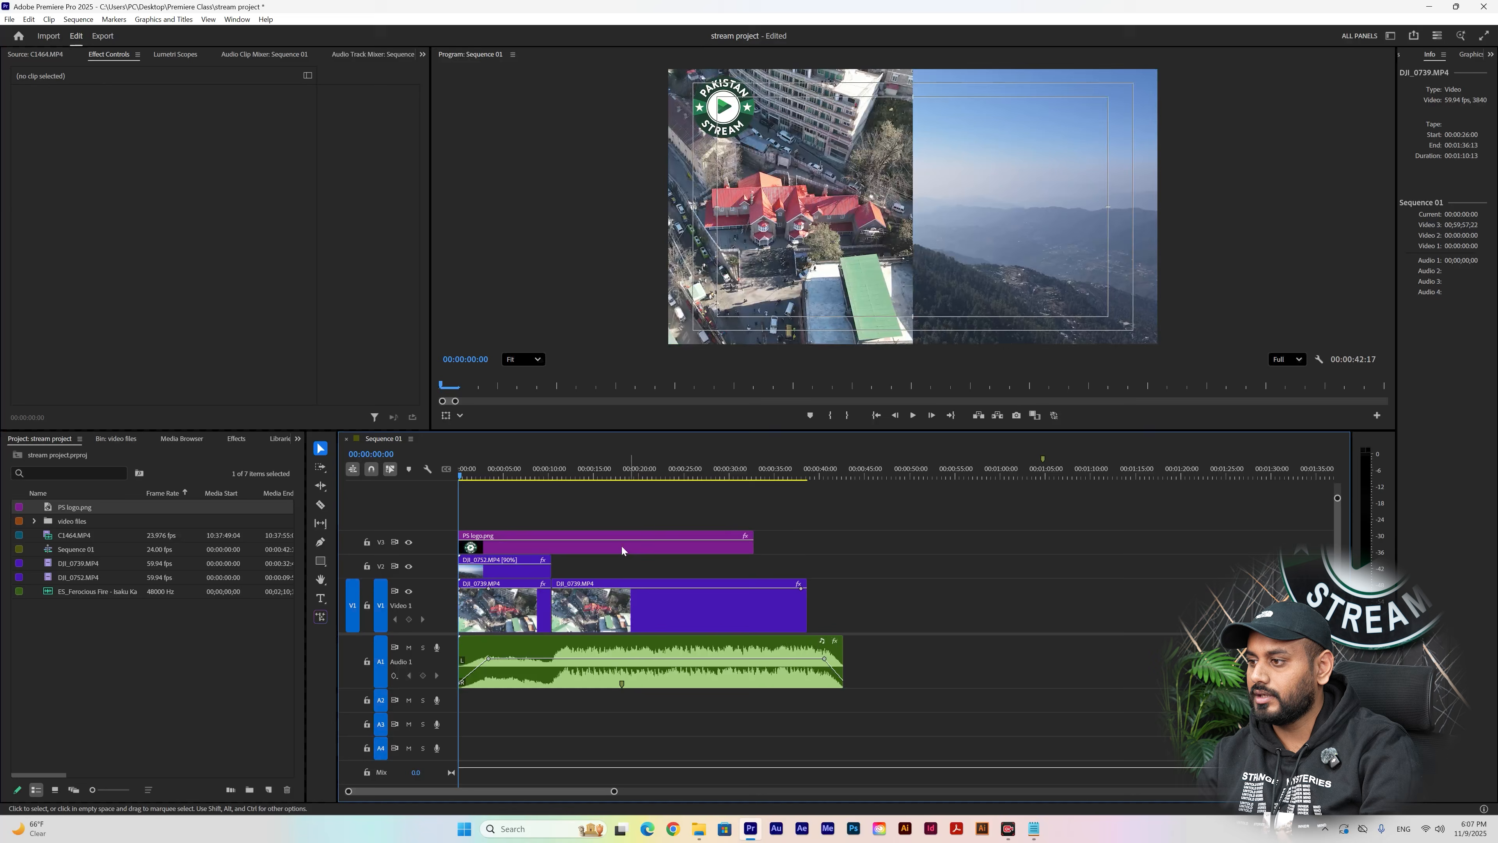
- Reset the Opacity effect of the first DJI_0739.MP4 clip and delete the DJI_0752.MP4 clip from track V2
{"action": "left_click", "coordinate": [513, 604]}
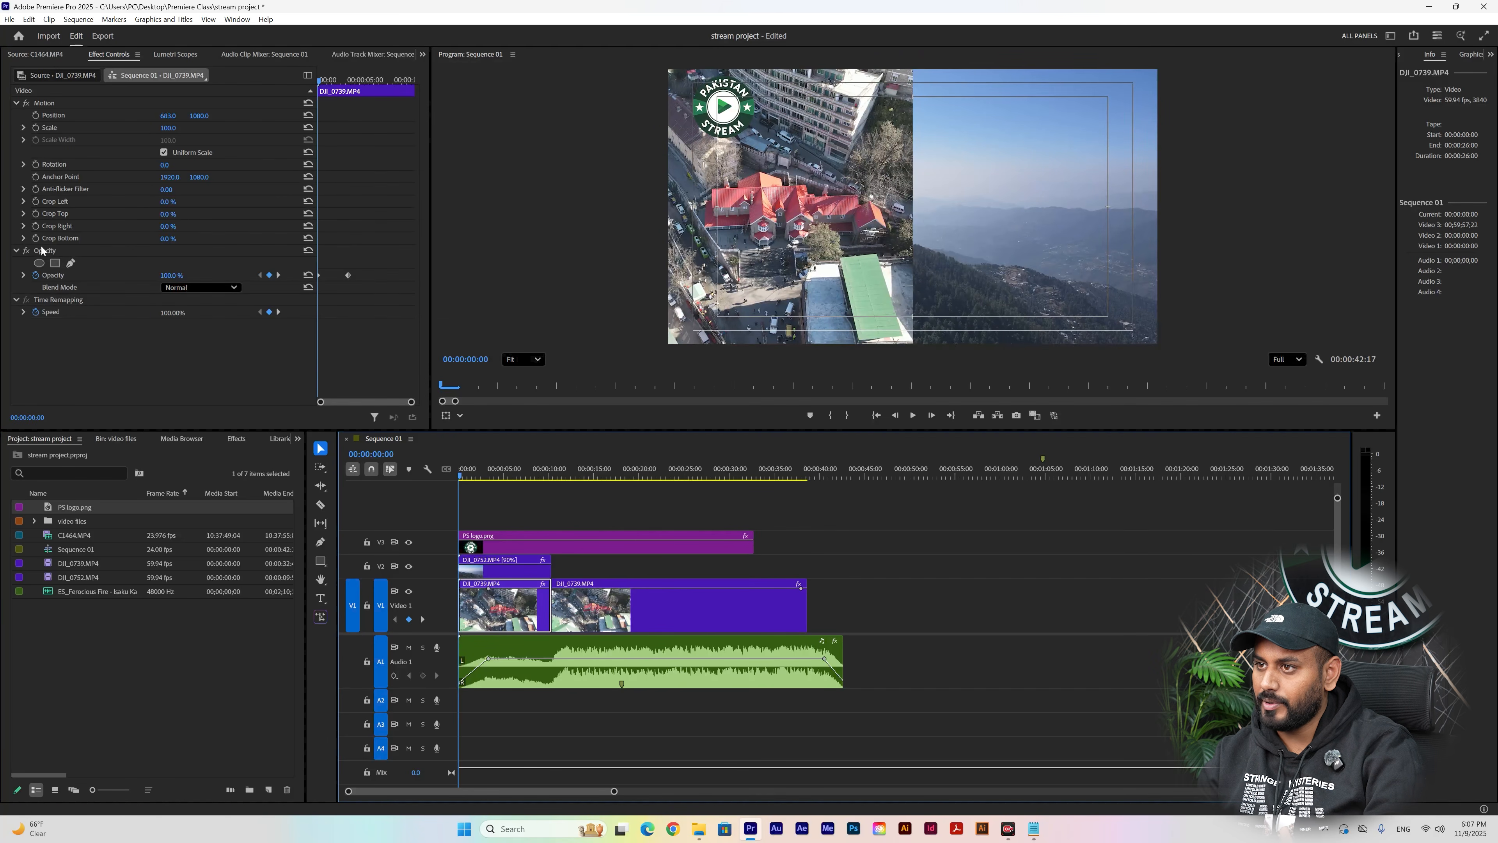
{"action": "left_click", "coordinate": [310, 249]}
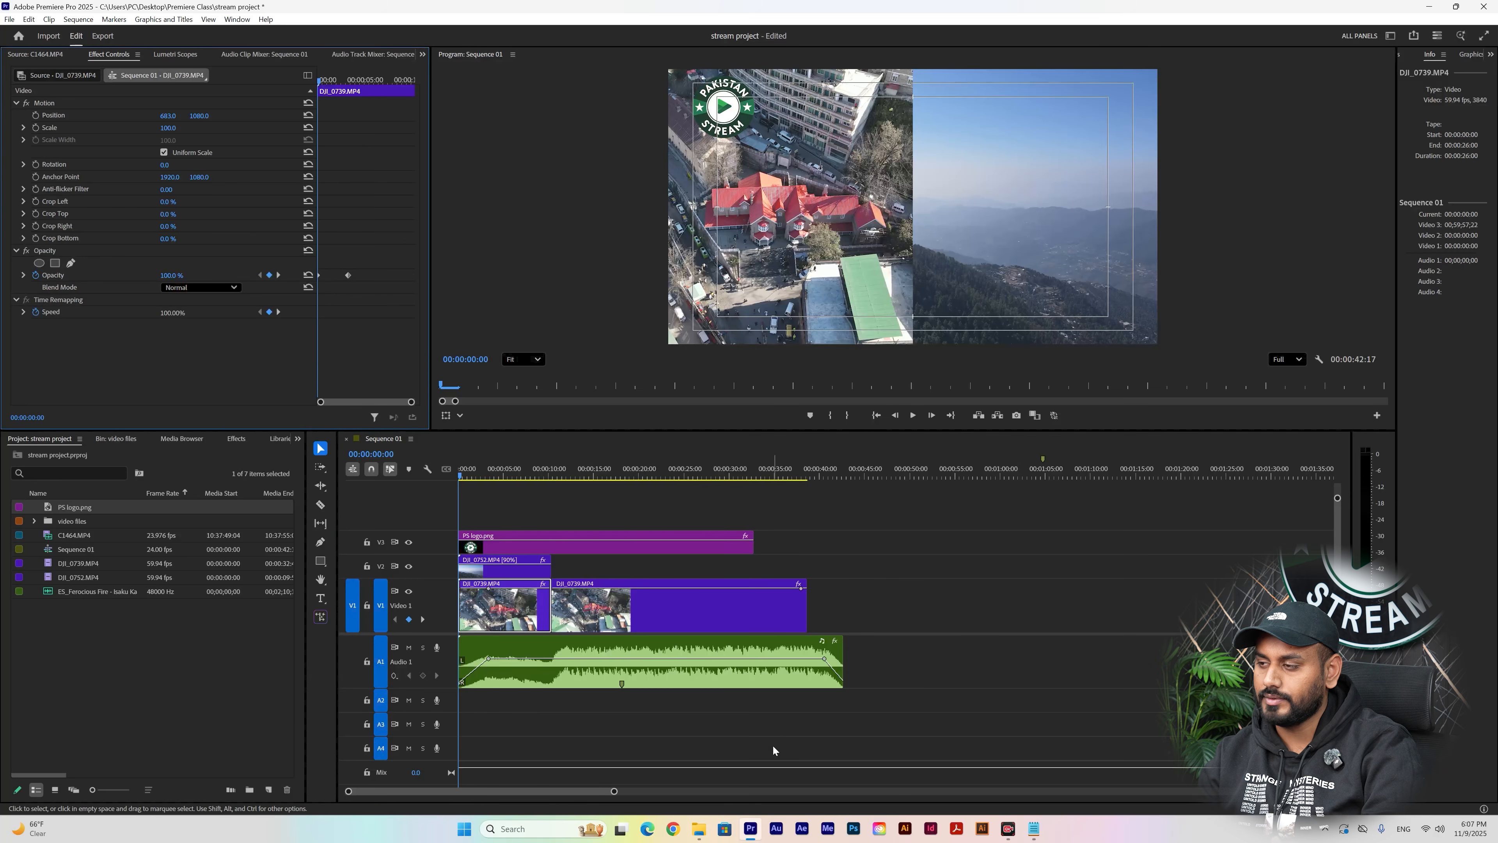
{"action": "left_click", "coordinate": [532, 571]}
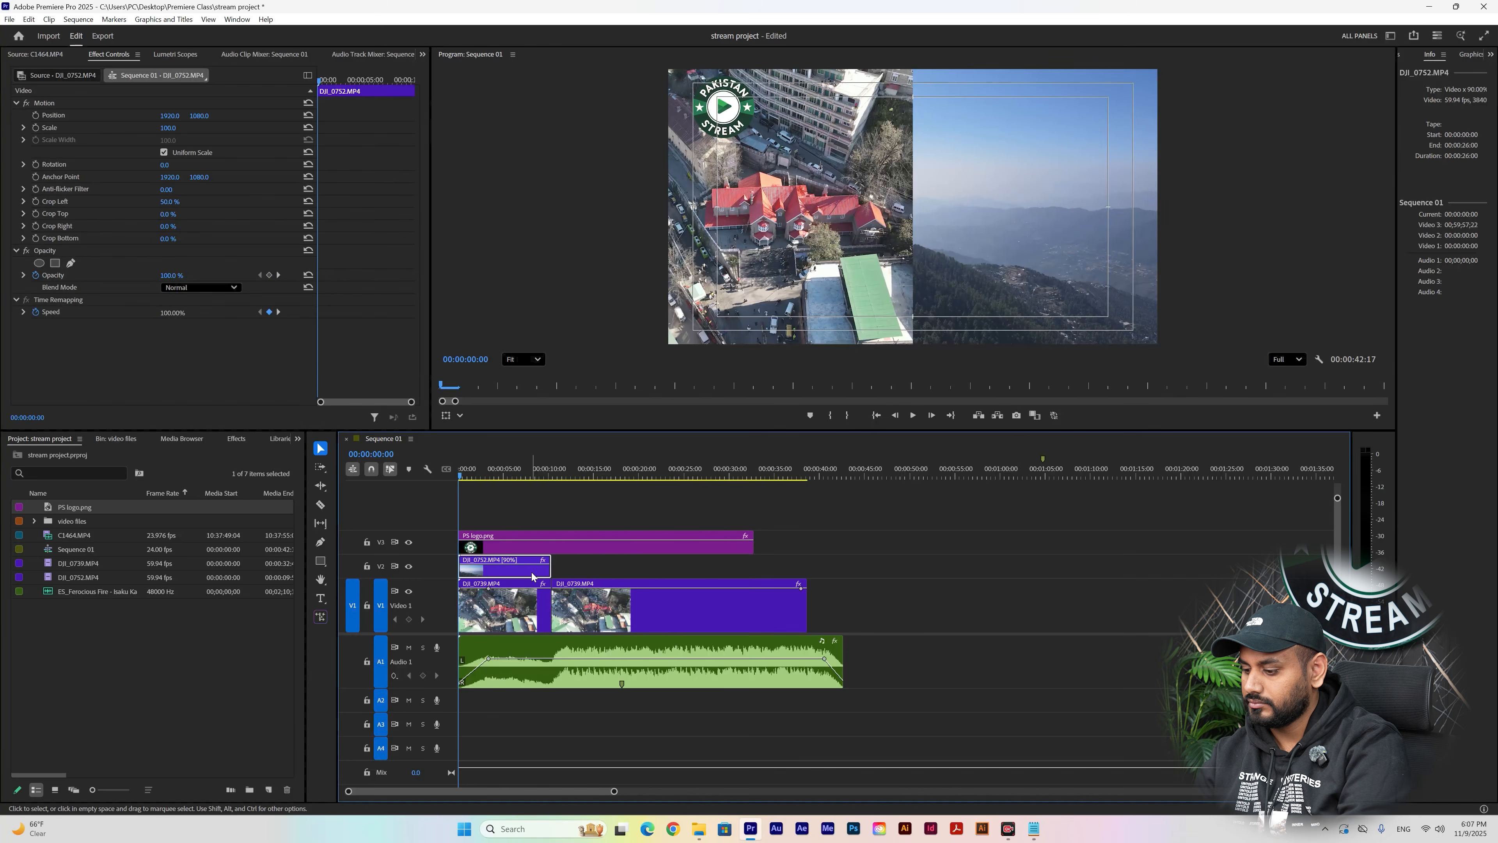
{"action": "key", "text": "Delete"}
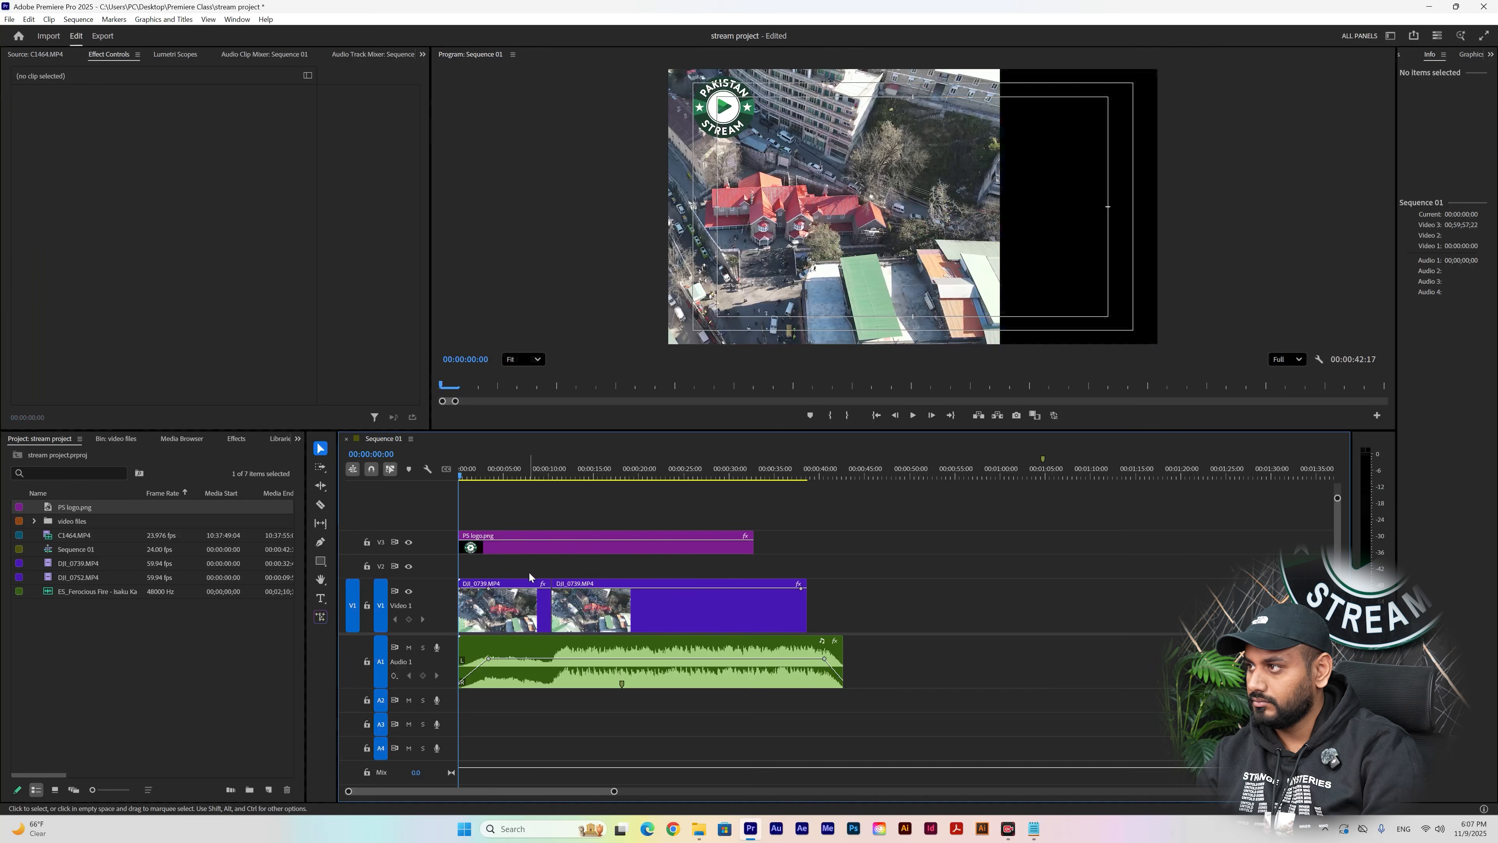
{"action": "key", "text": "ctrl+z"}
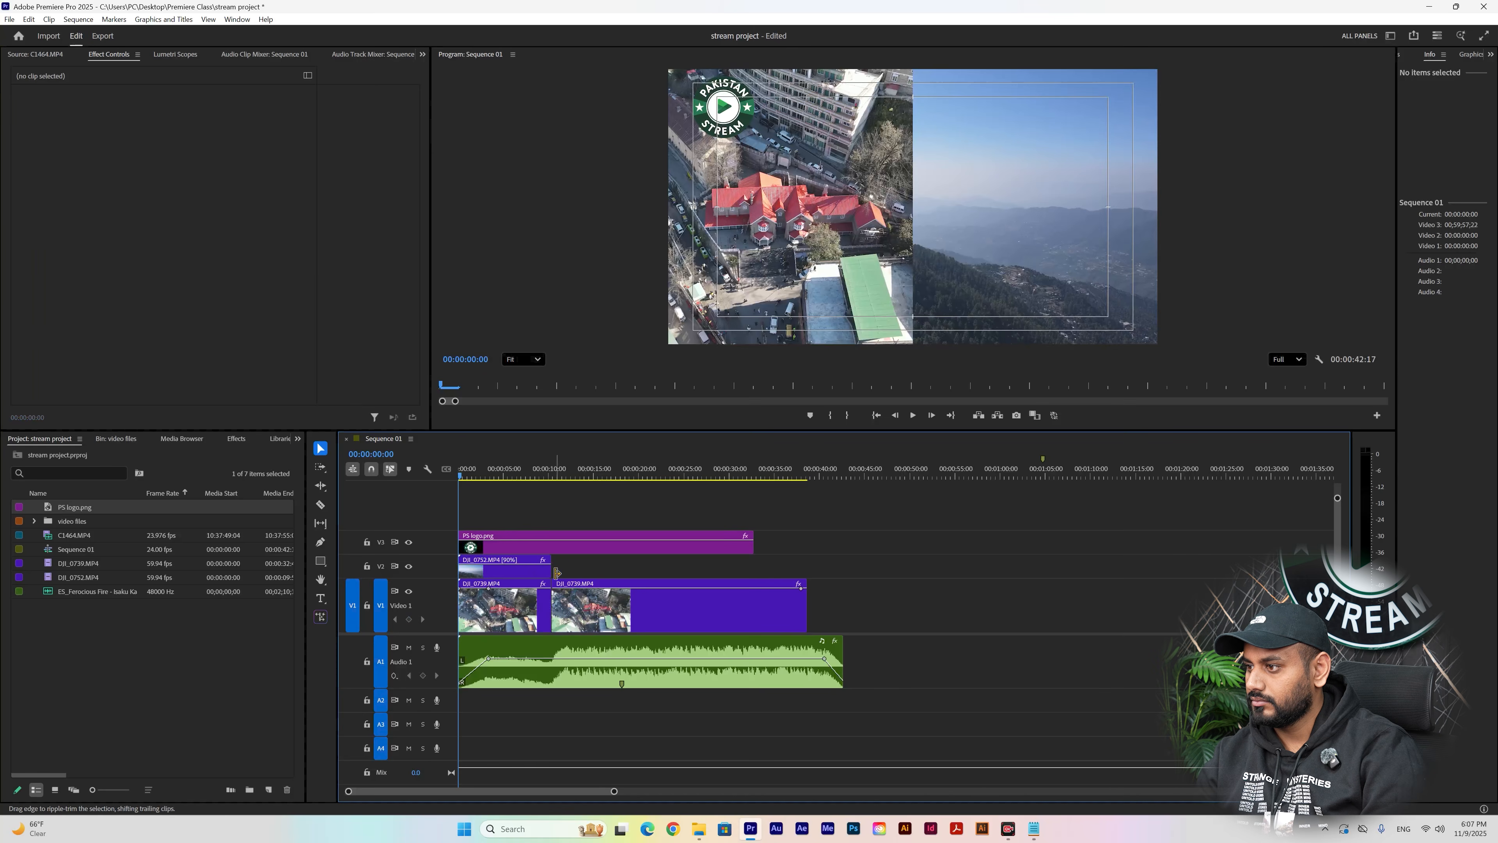
{"action": "left_click", "coordinate": [519, 574]}
{"action": "key", "text": "Delete"}
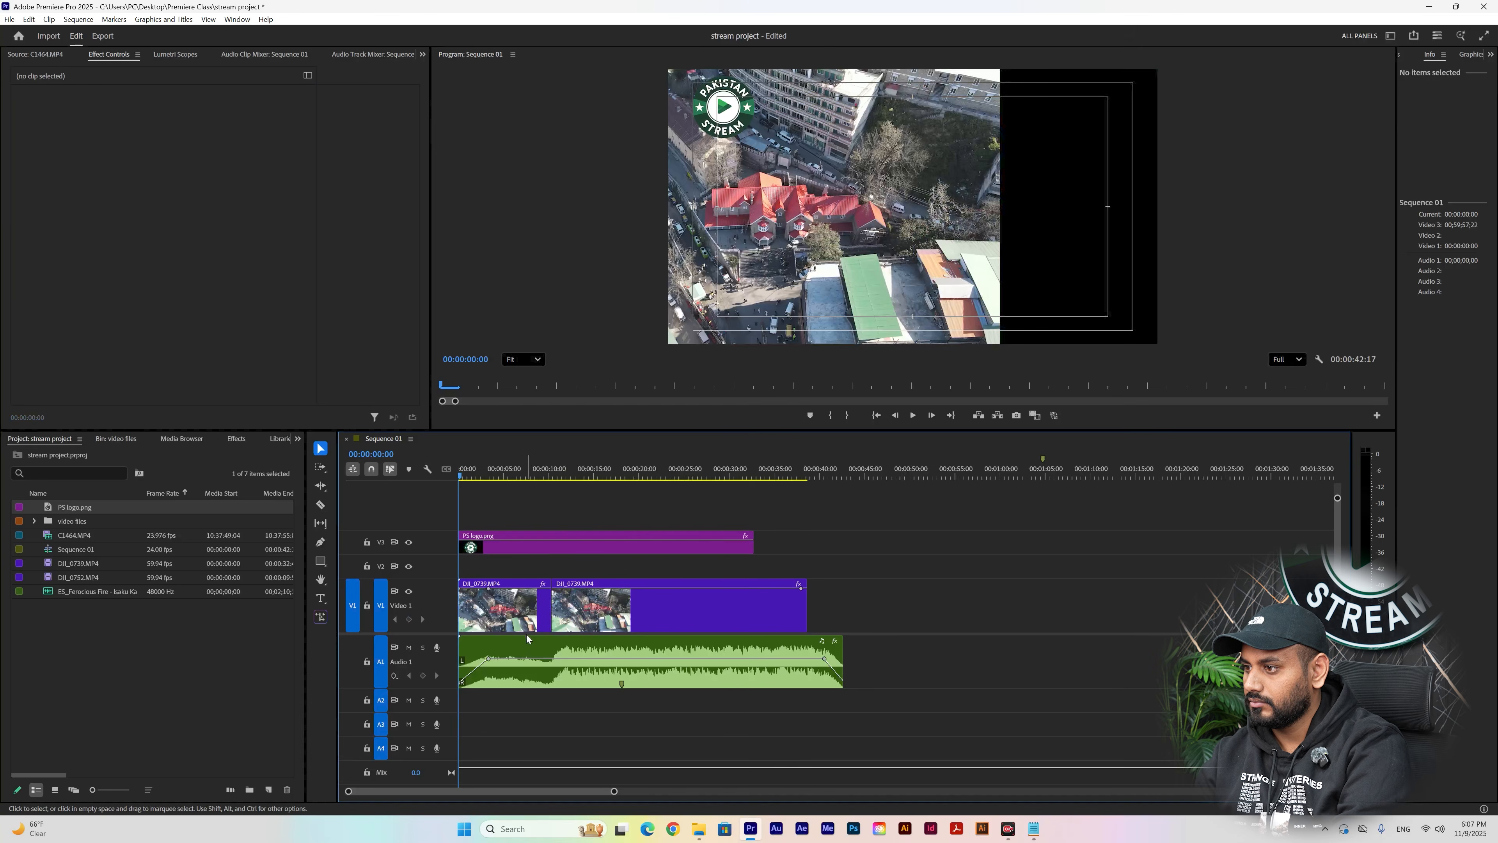
- Reset the Position of the first DJI_0739.MP4 clip to its default of 1920, 1080
{"action": "left_click", "coordinate": [525, 630]}
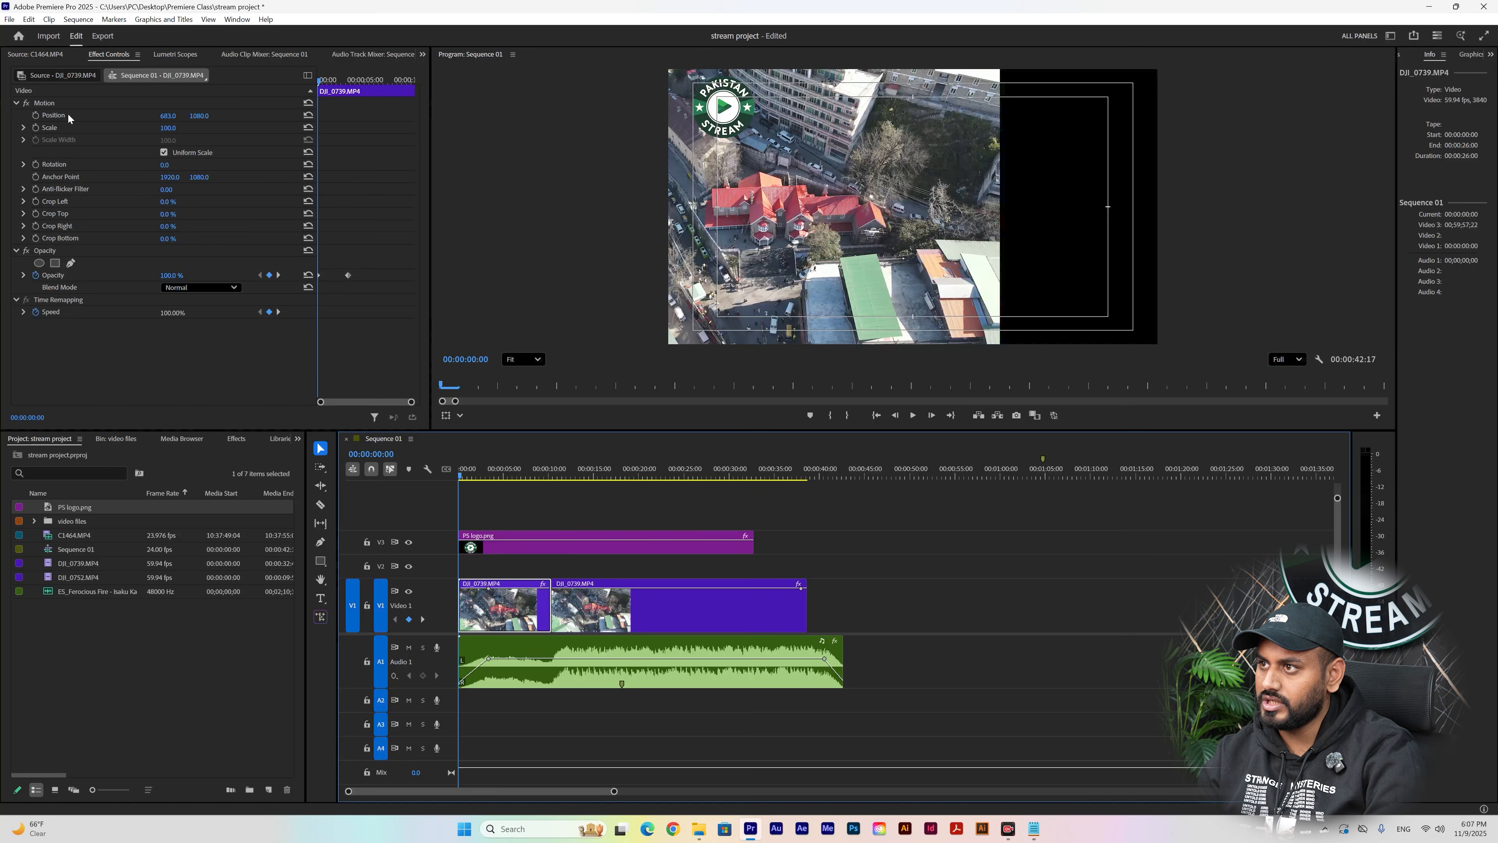
{"action": "left_click", "coordinate": [308, 116]}
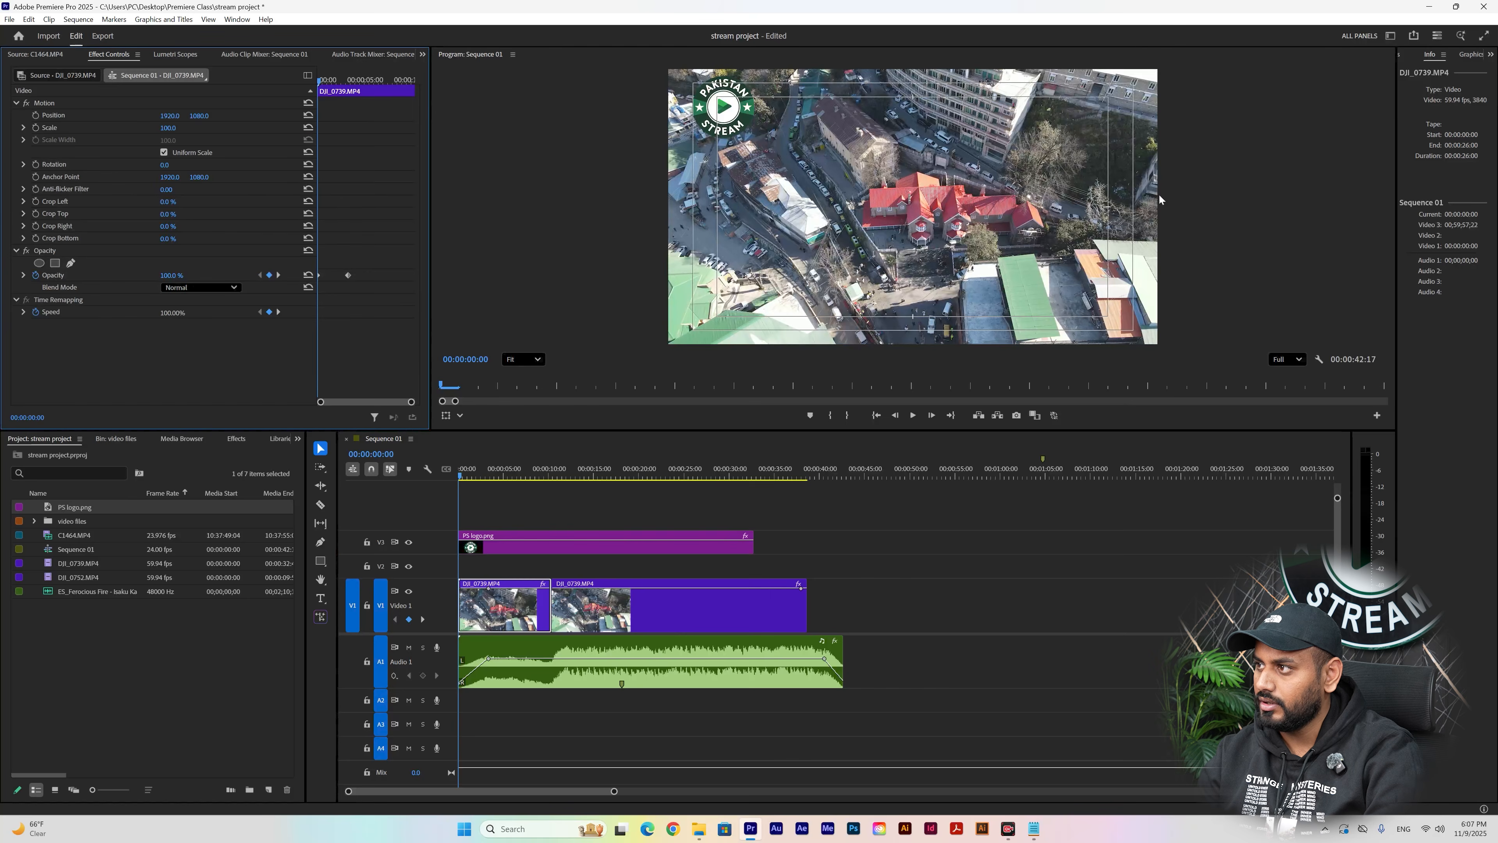
- Move the playhead to 00:00:29:16 and show the Lumetri Scopes for that frame
{"action": "left_click_drag", "start_coordinate": [463, 476], "coordinate": [726, 481]}
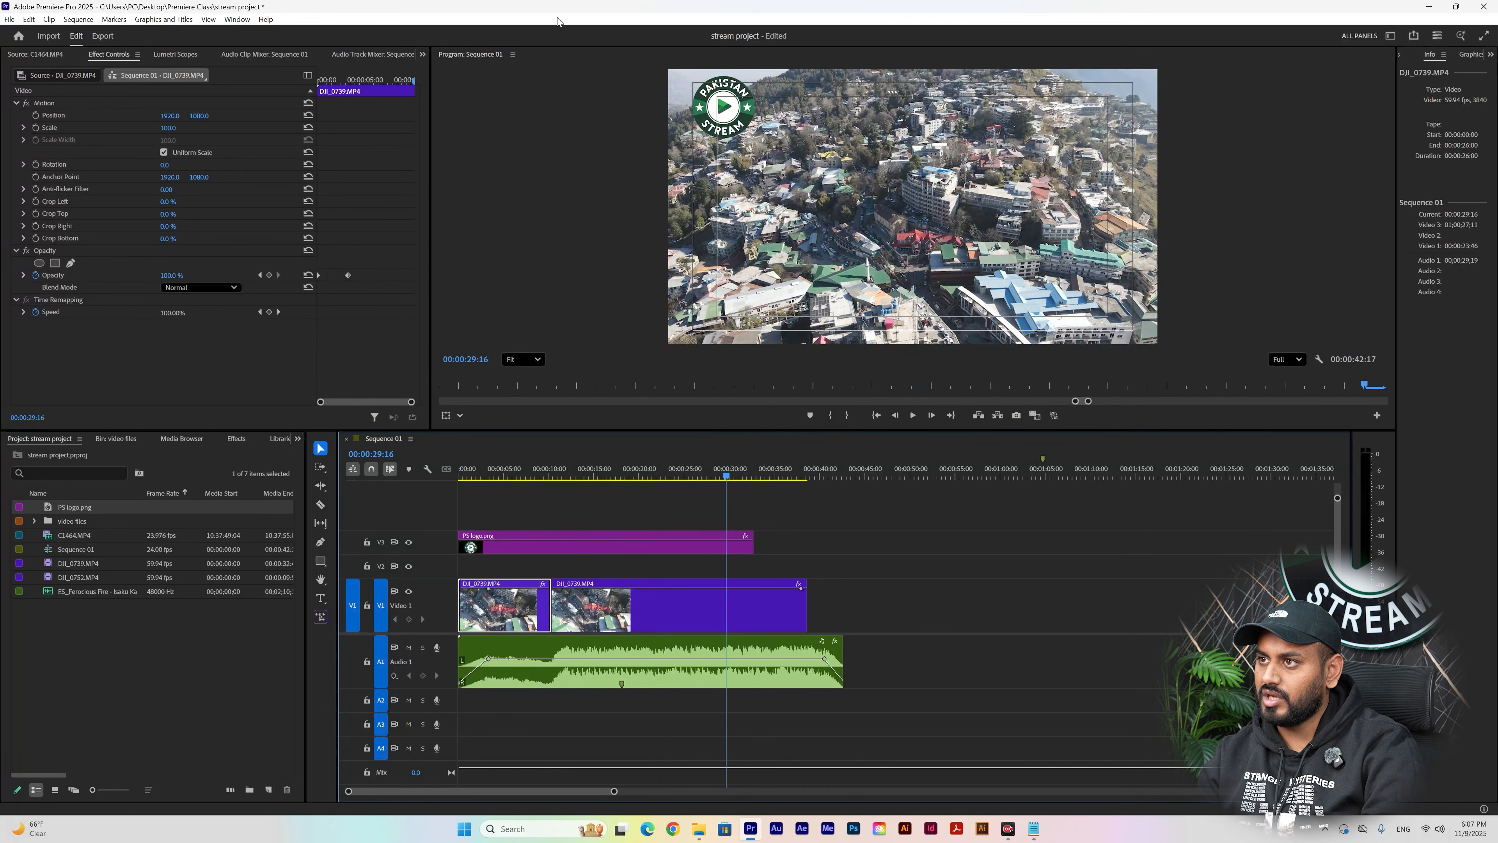
{"action": "left_click", "coordinate": [157, 53]}
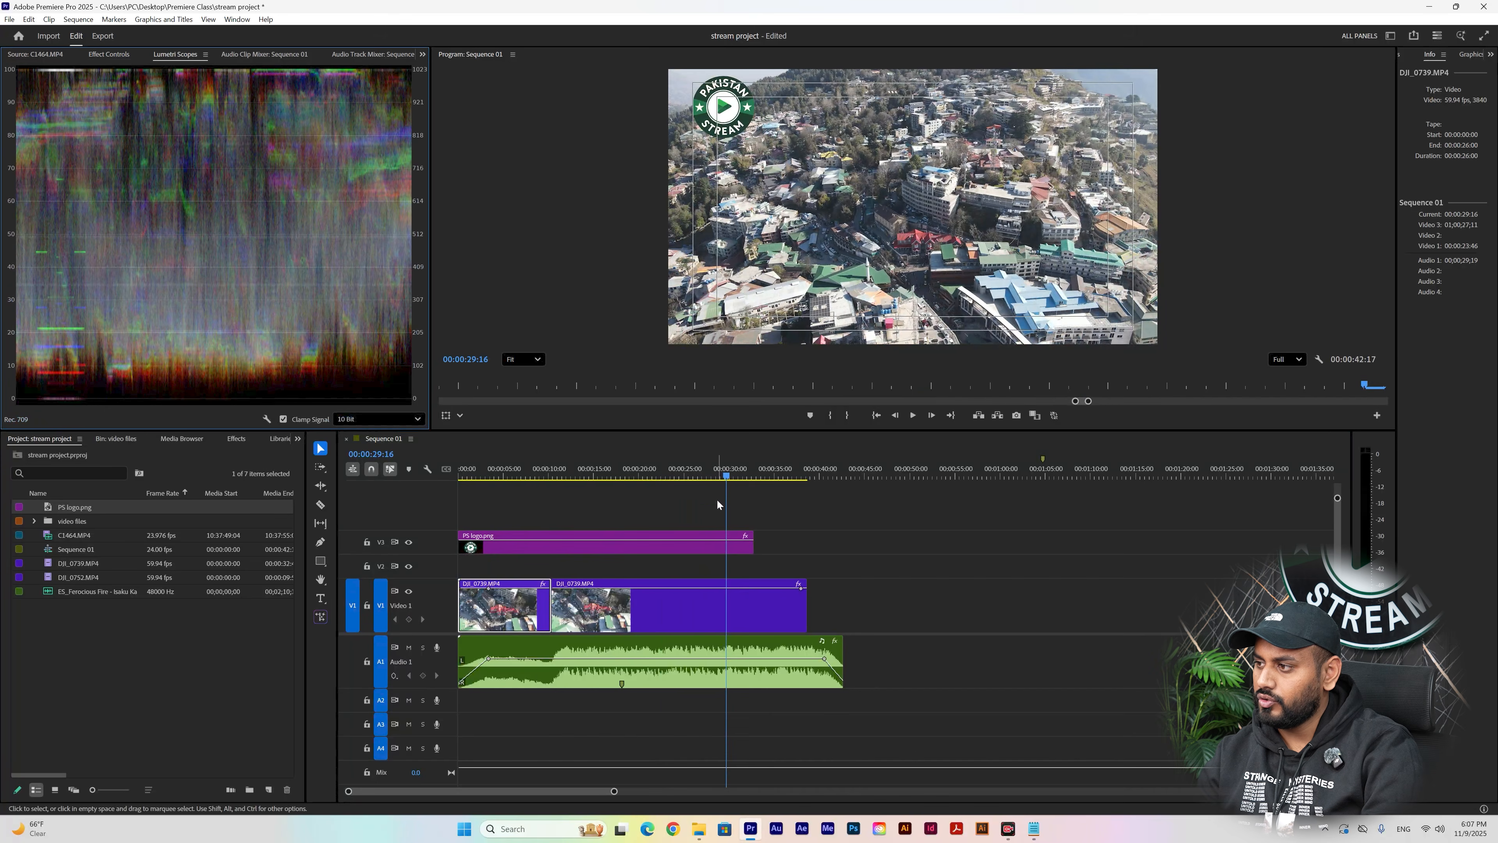
- Check the Lumetri Scopes at 00:00:11:02, and play the sequence from its start with the Audio Track Mixer shown
{"action": "left_click_drag", "start_coordinate": [659, 472], "coordinate": [560, 489]}
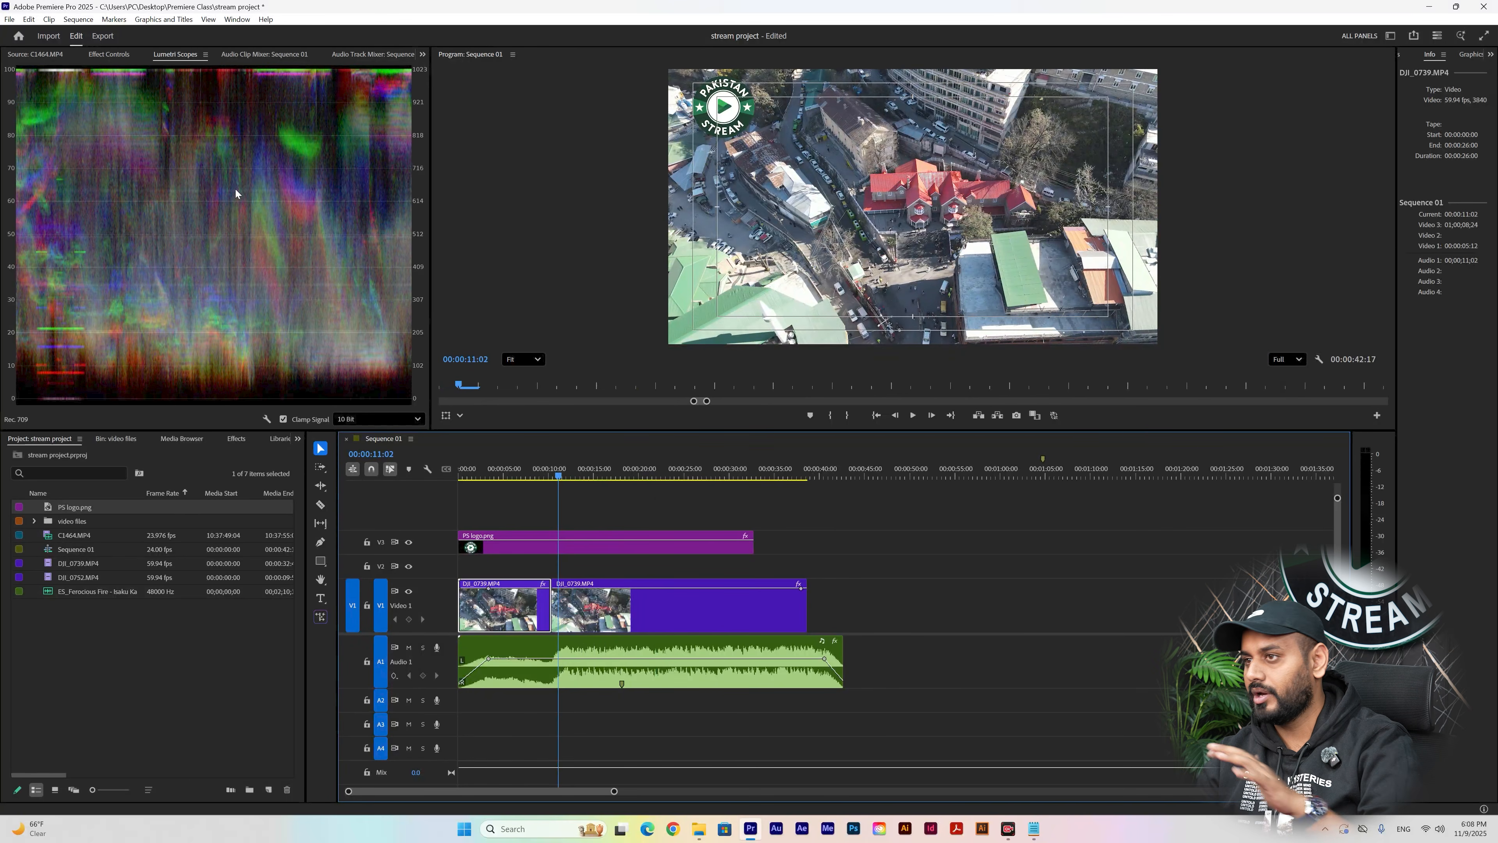
{"action": "left_click", "coordinate": [242, 54]}
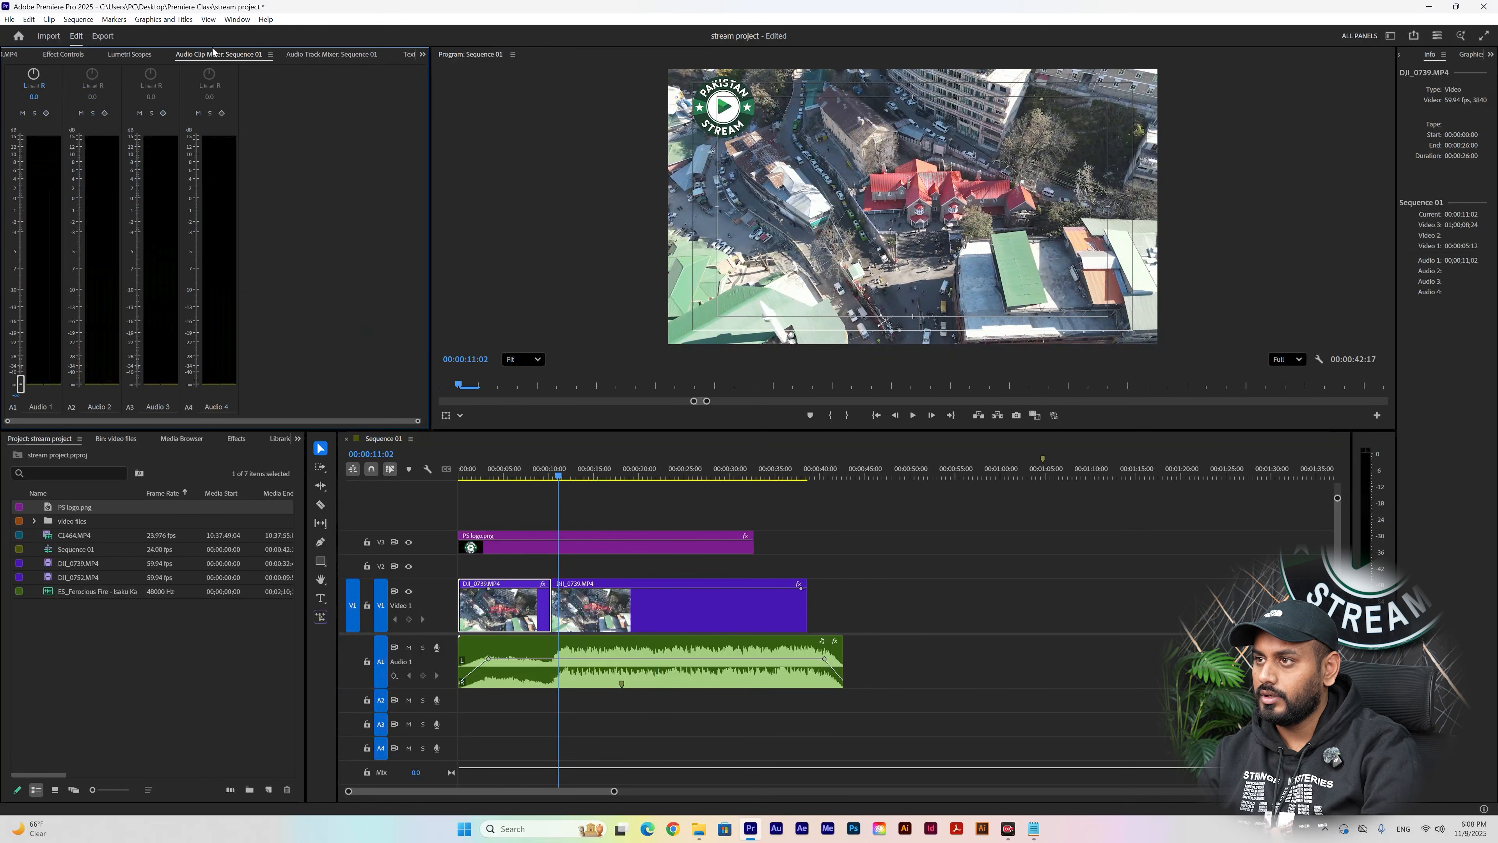
{"action": "left_click", "coordinate": [329, 54]}
{"action": "left_click_drag", "start_coordinate": [543, 479], "coordinate": [428, 483]}
{"action": "key", "text": "space"}
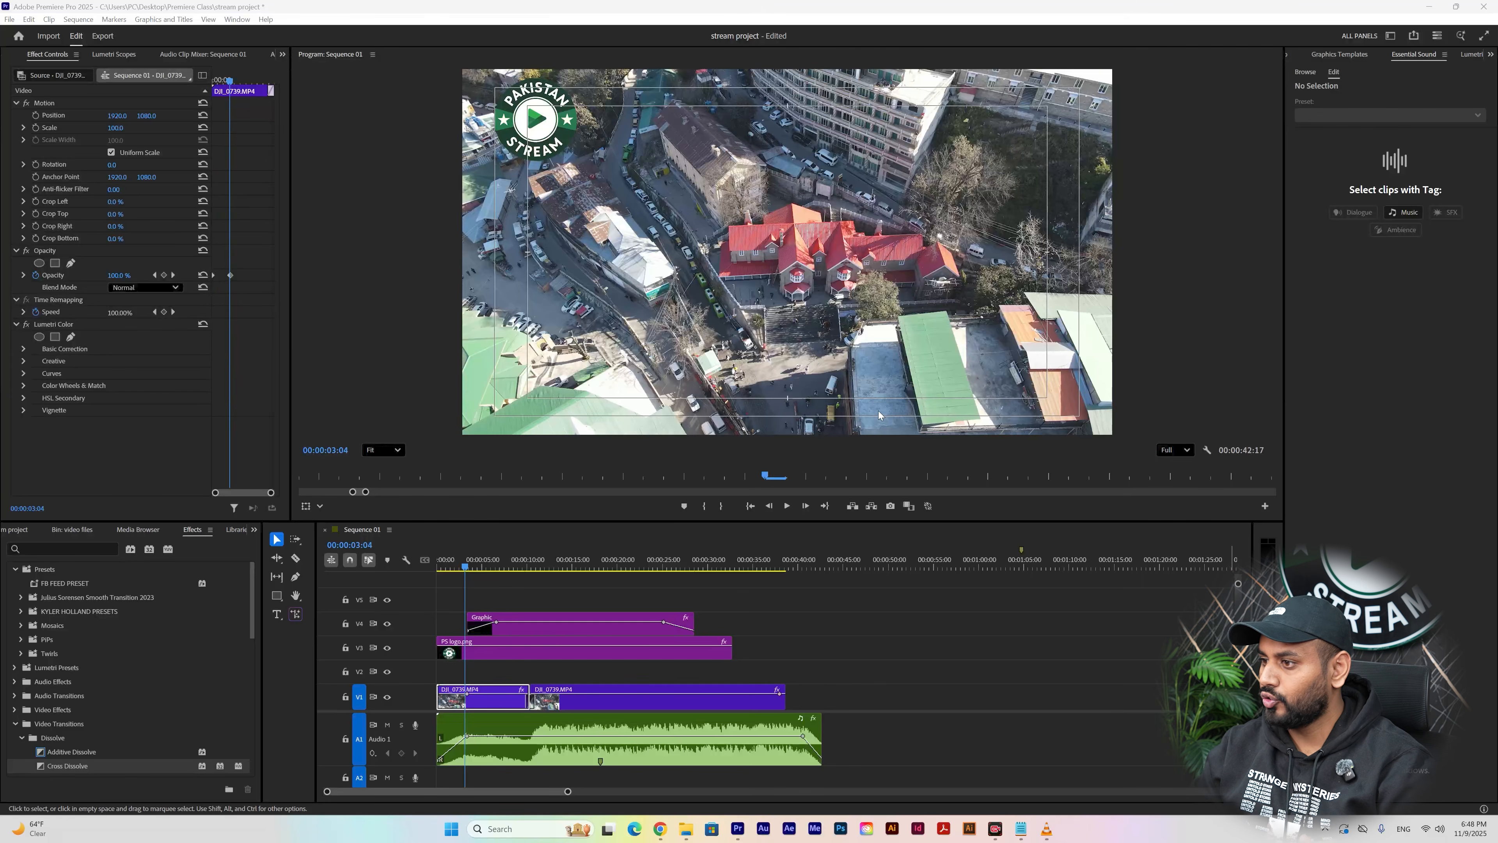
- Add a text layer reading JFGNJFN over the drone footage with the Type tool
{"action": "left_click", "coordinate": [275, 613]}
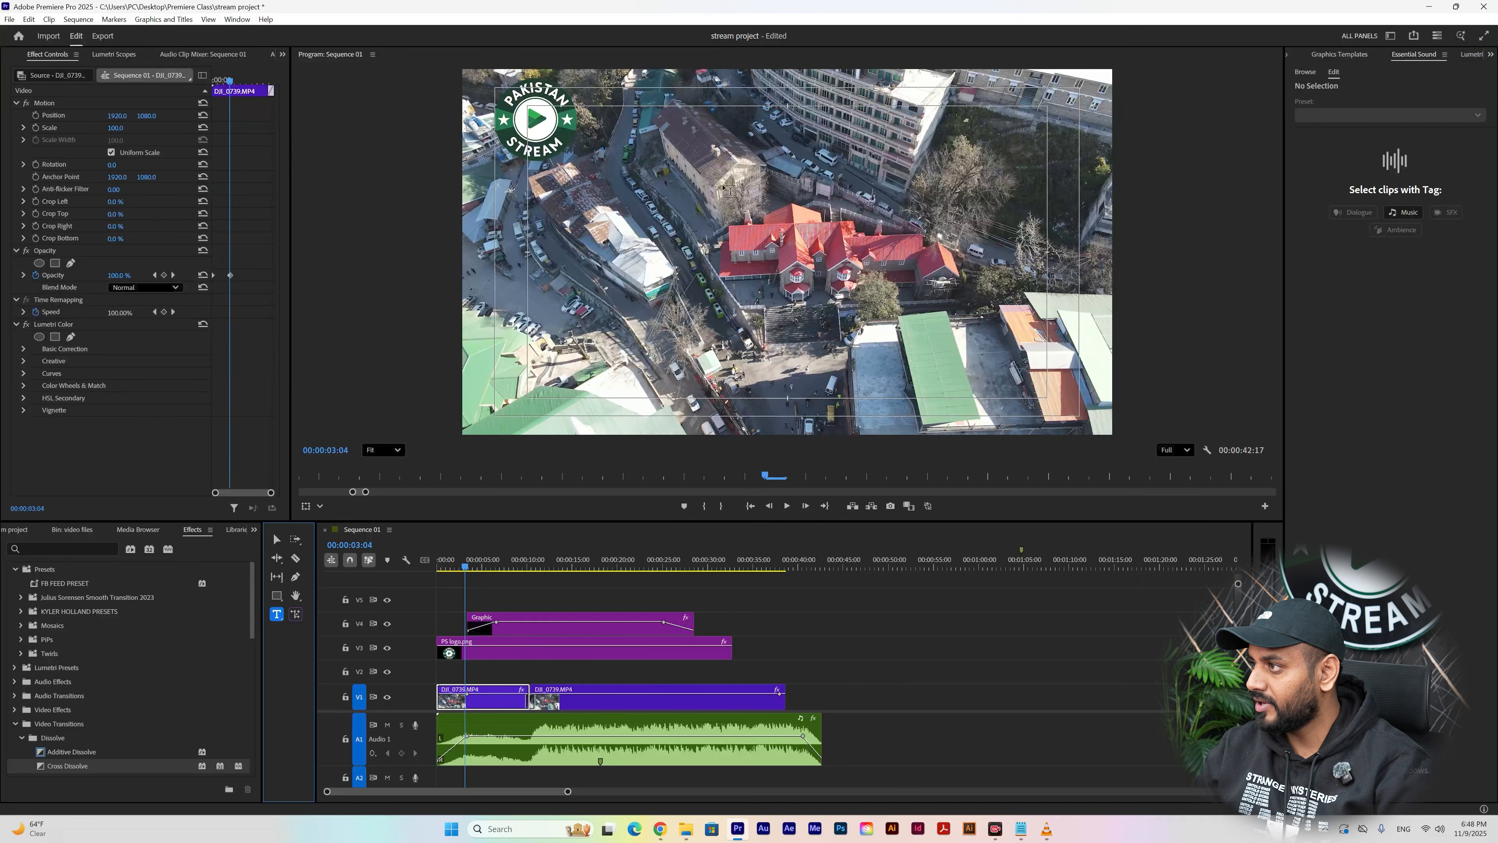
{"action": "left_click", "coordinate": [680, 237]}
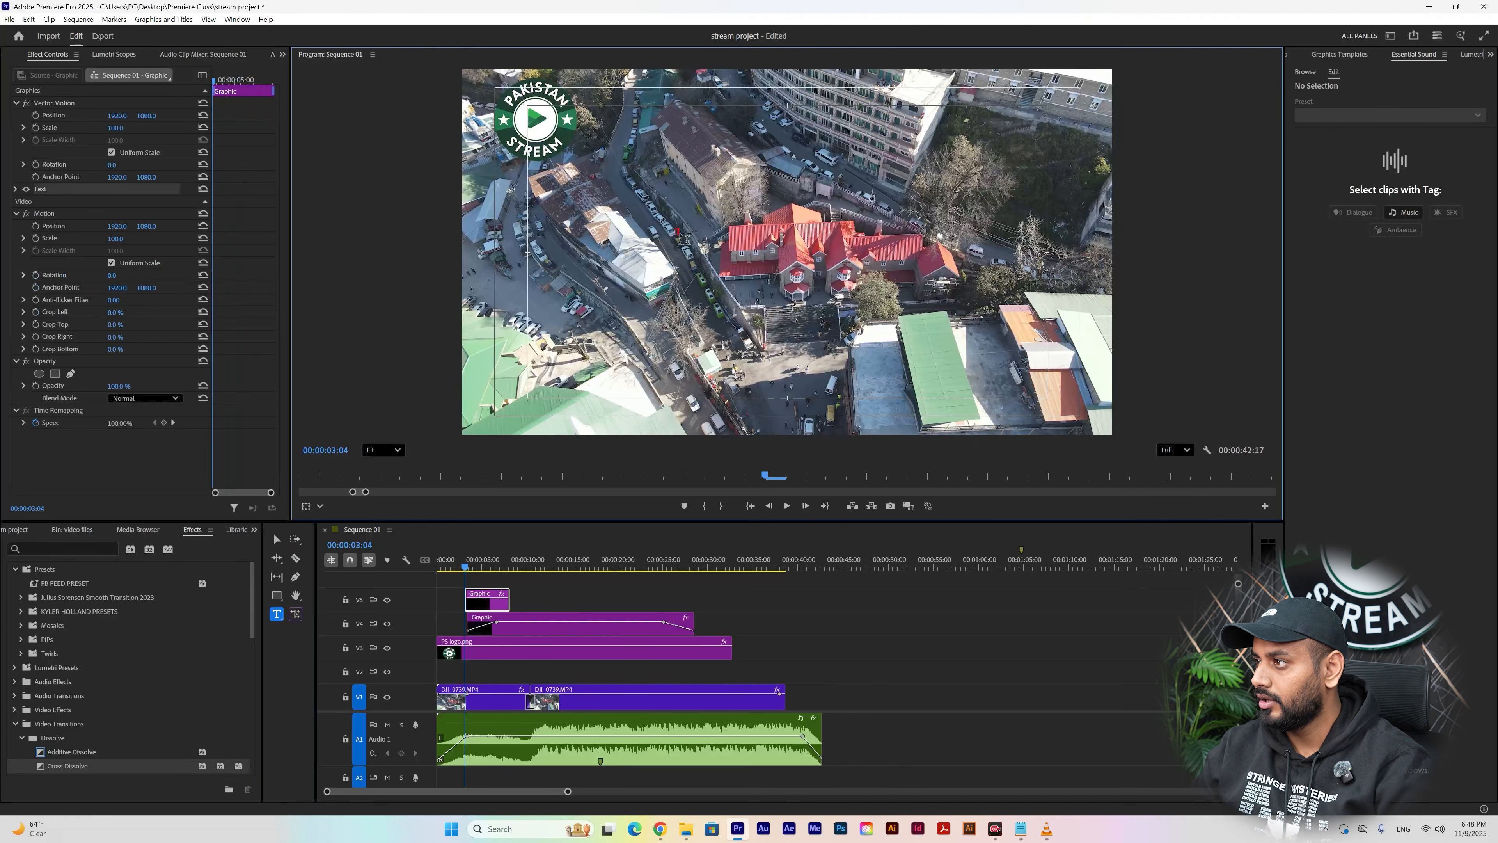
{"action": "type", "text": "JFGNJFN"}
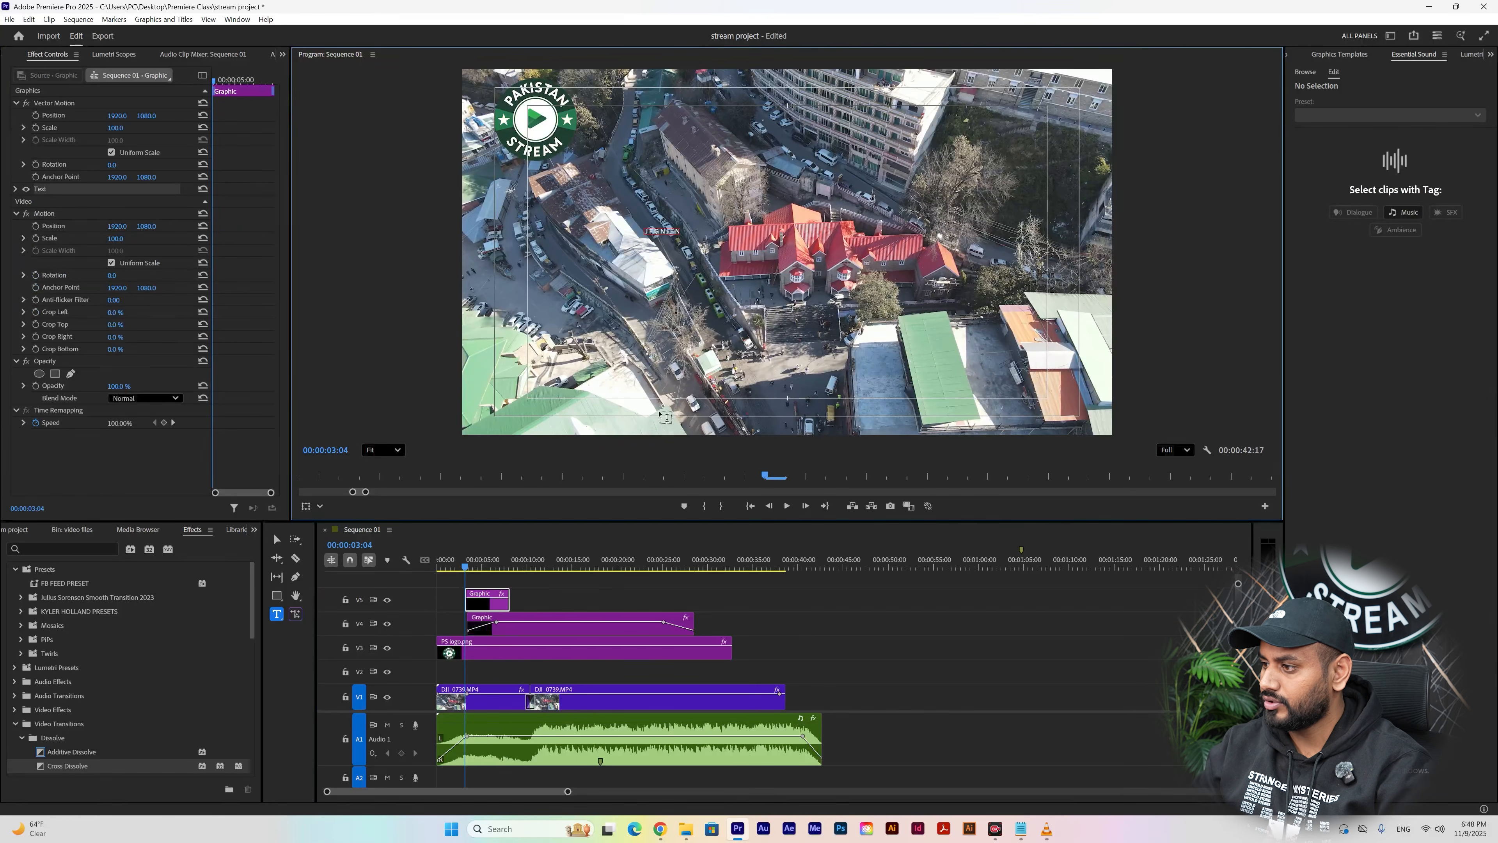
- Move the JFGNJFN text clip to the start of the sequence on track V5 and delete it
{"action": "left_click", "coordinate": [501, 609]}
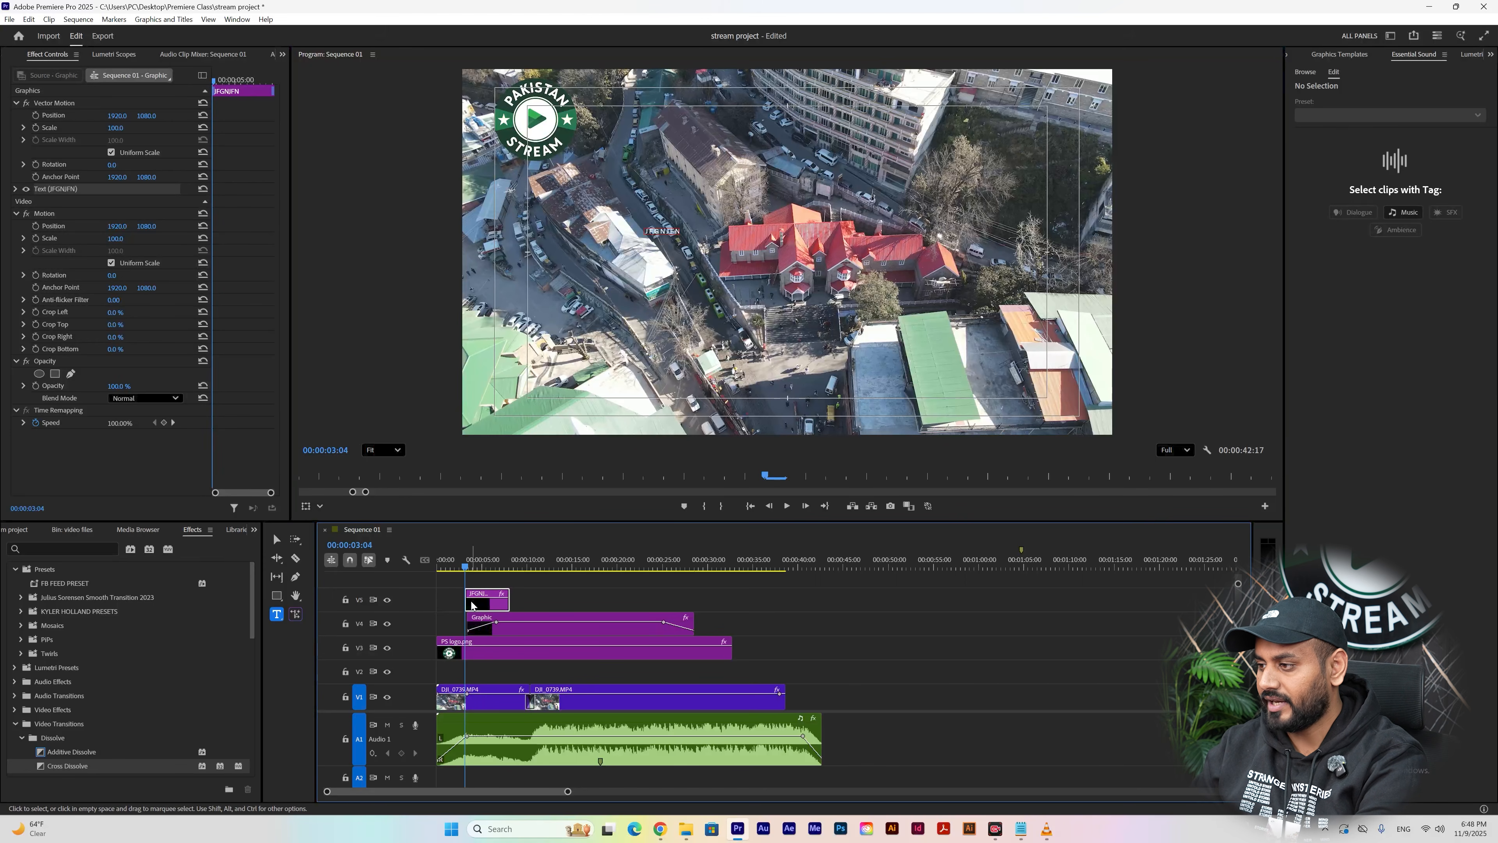
{"action": "left_click_drag", "start_coordinate": [501, 608], "coordinate": [474, 613]}
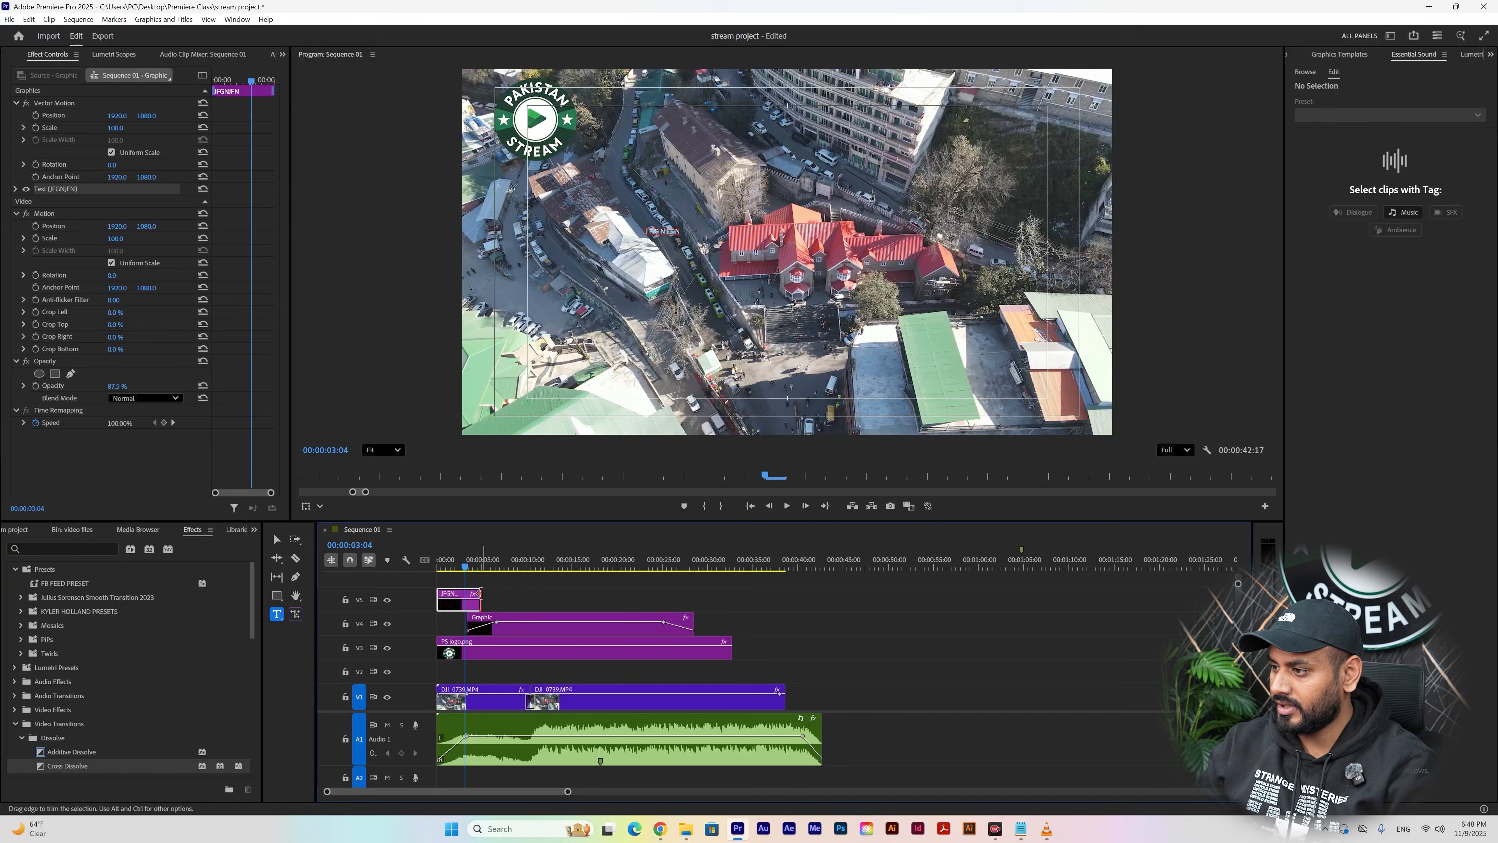
{"action": "mouse_move", "coordinate": [480, 593]}
{"action": "left_mouse_down"}
{"action": "mouse_move", "coordinate": [779, 597]}
{"action": "mouse_move", "coordinate": [497, 611]}
{"action": "left_mouse_up"}
{"action": "key", "text": "Delete"}
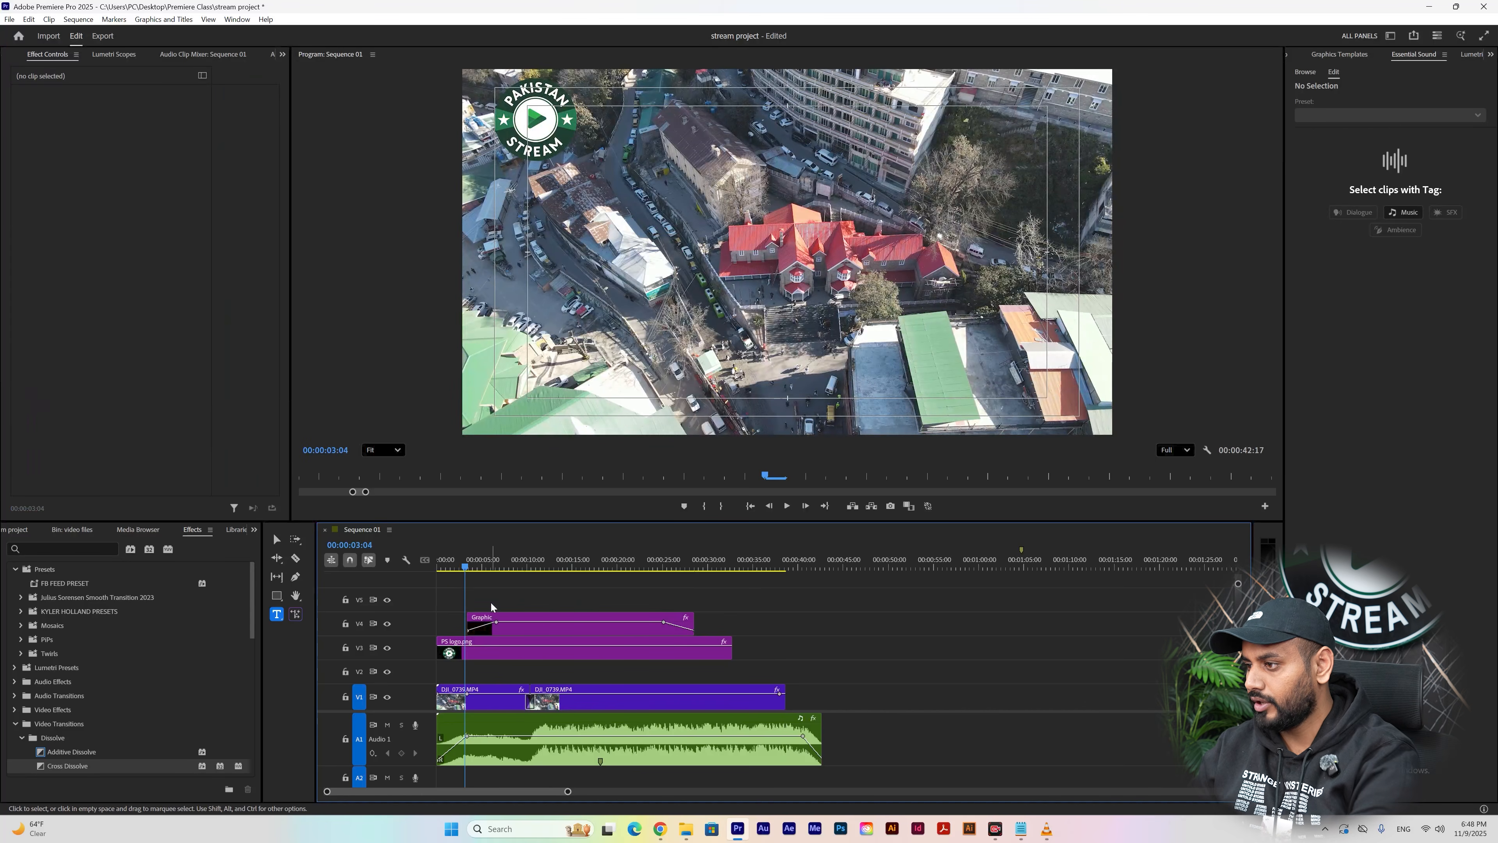
- Create a new text layer at 00:00:03:04 and replace its placeholder text with PAKISTAN
{"action": "left_click", "coordinate": [174, 22]}
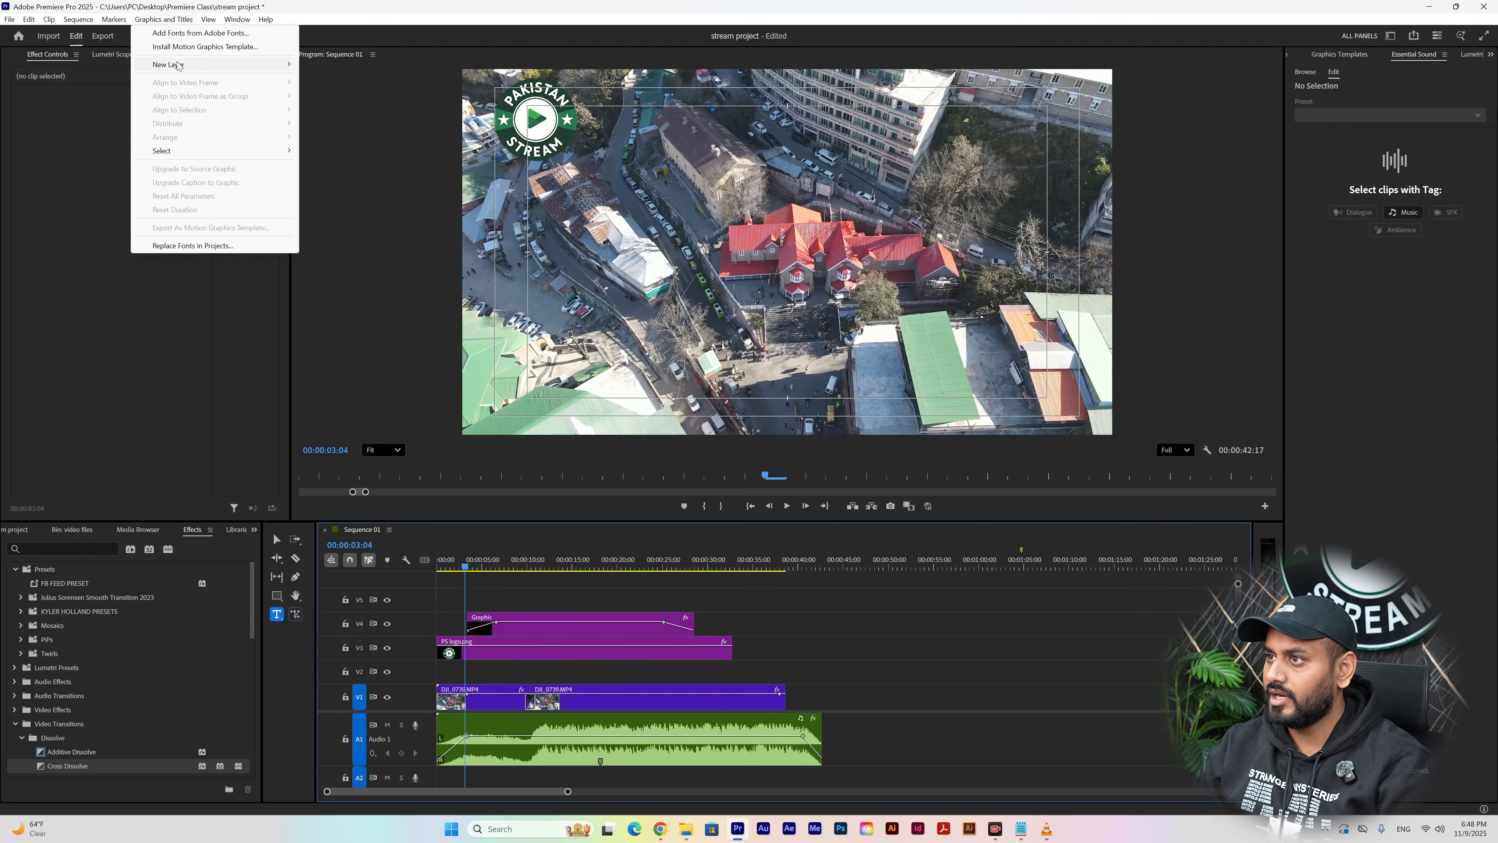
{"action": "mouse_move", "coordinate": [180, 69]}
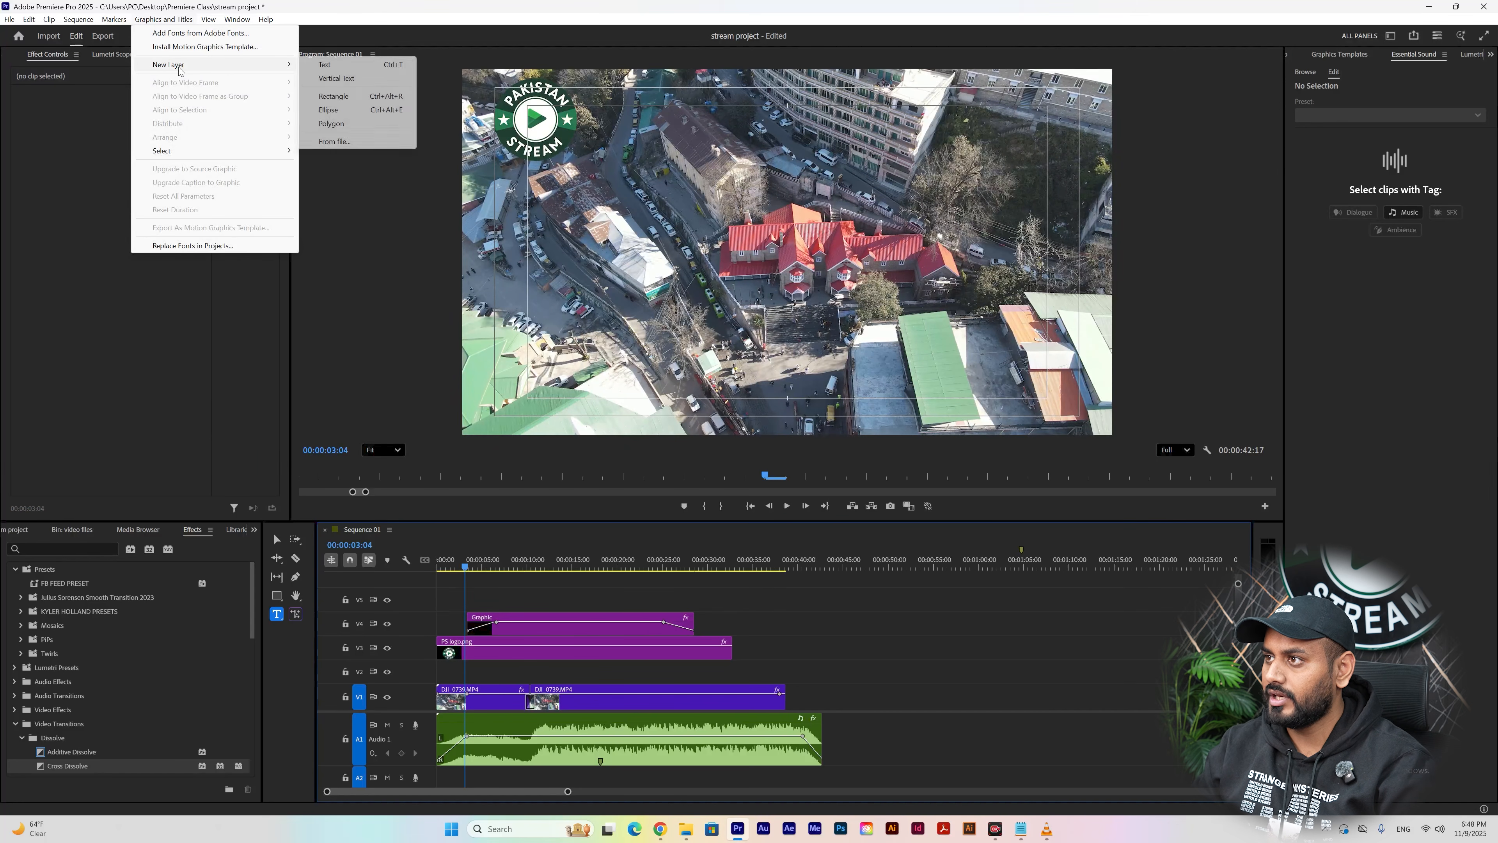
{"action": "left_click", "coordinate": [388, 66]}
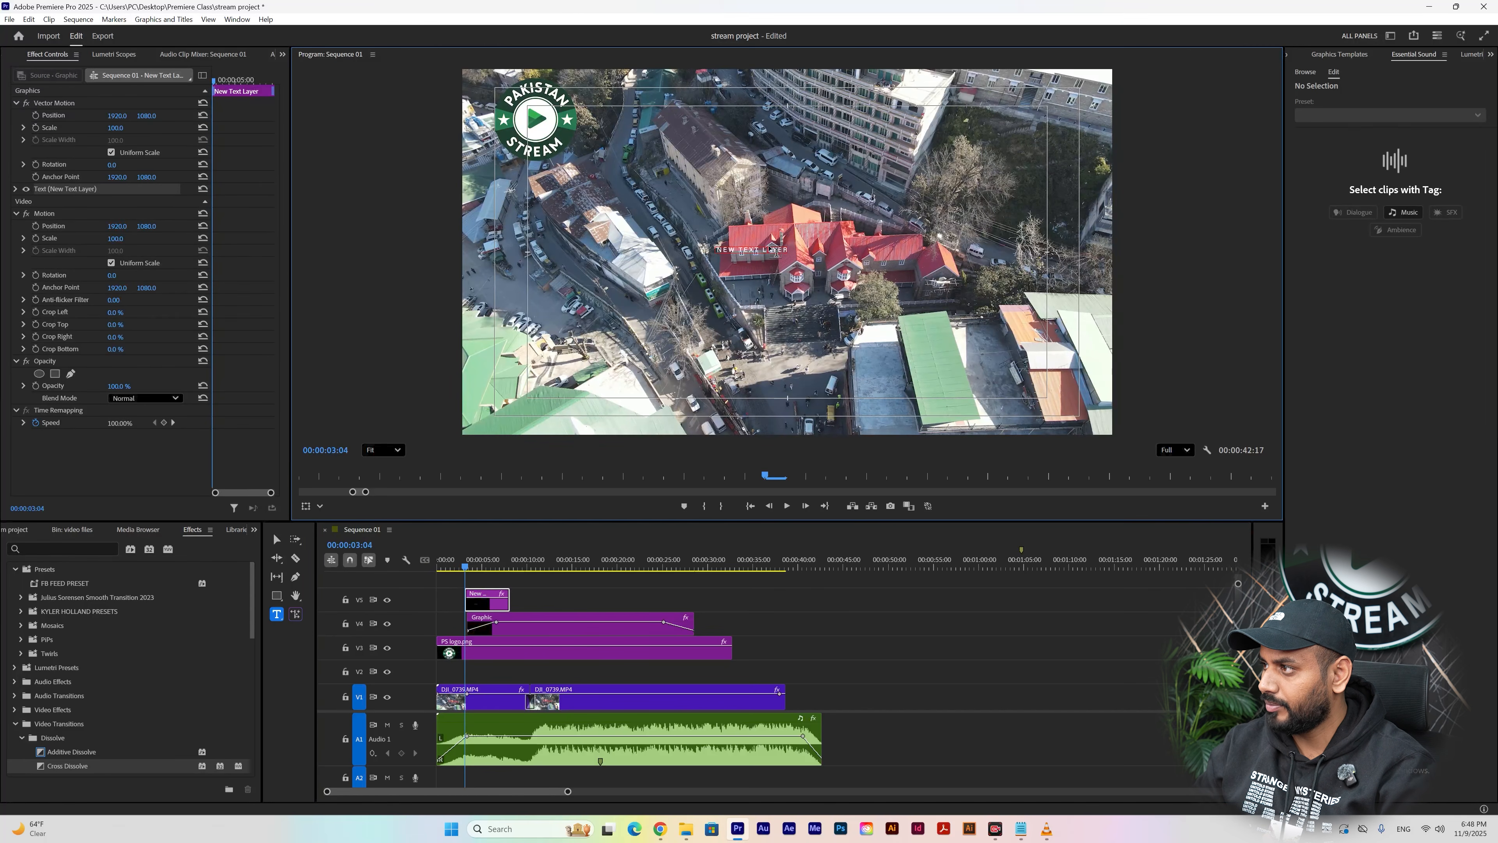
{"action": "triple_click", "coordinate": [776, 250]}
{"action": "type", "text": "P"}
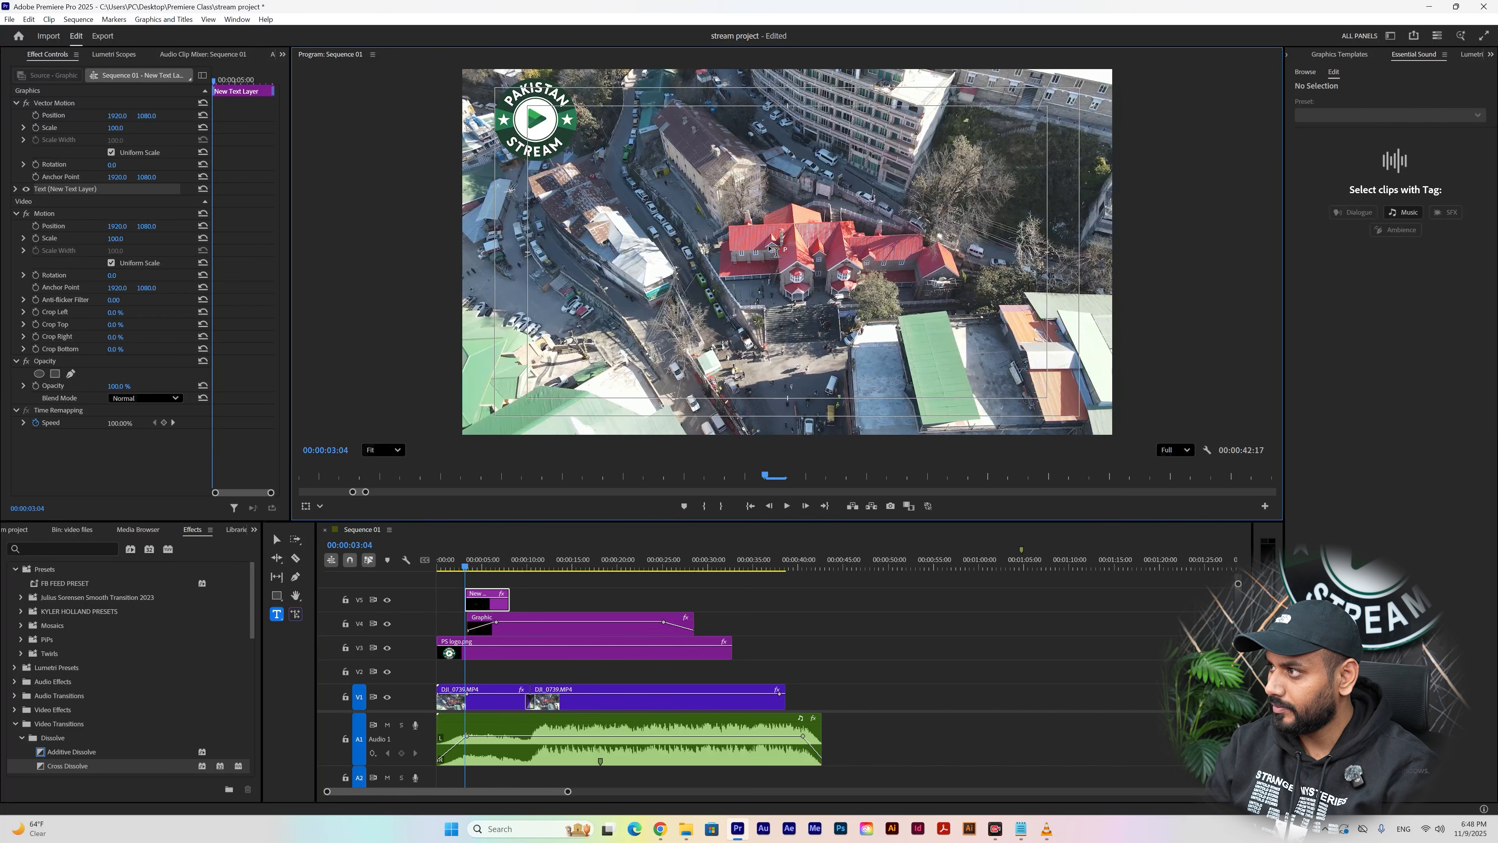
{"action": "type", "text": "AKIST"}
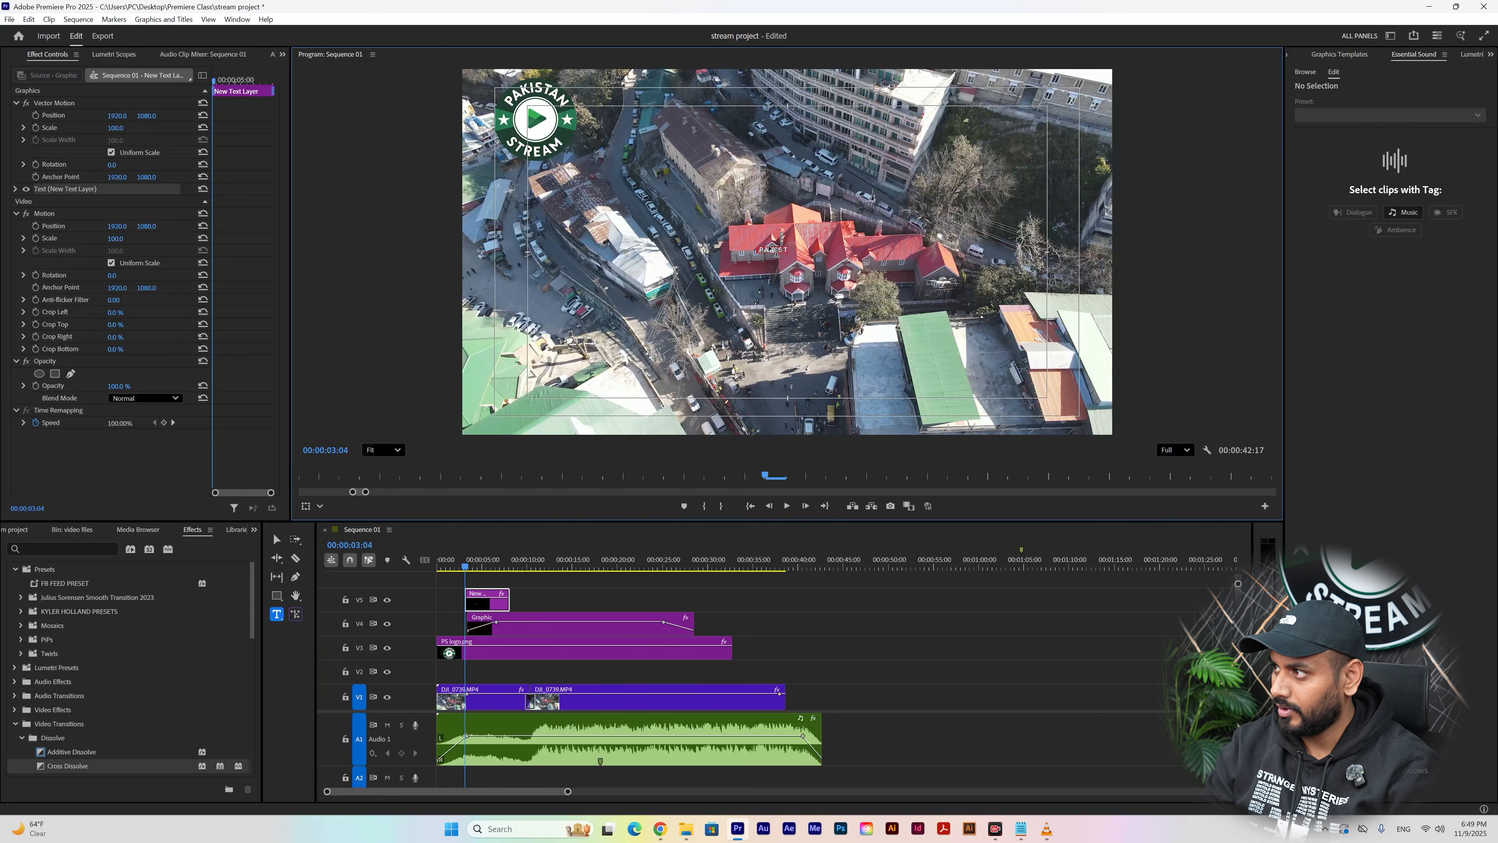
{"action": "type", "text": "AN"}
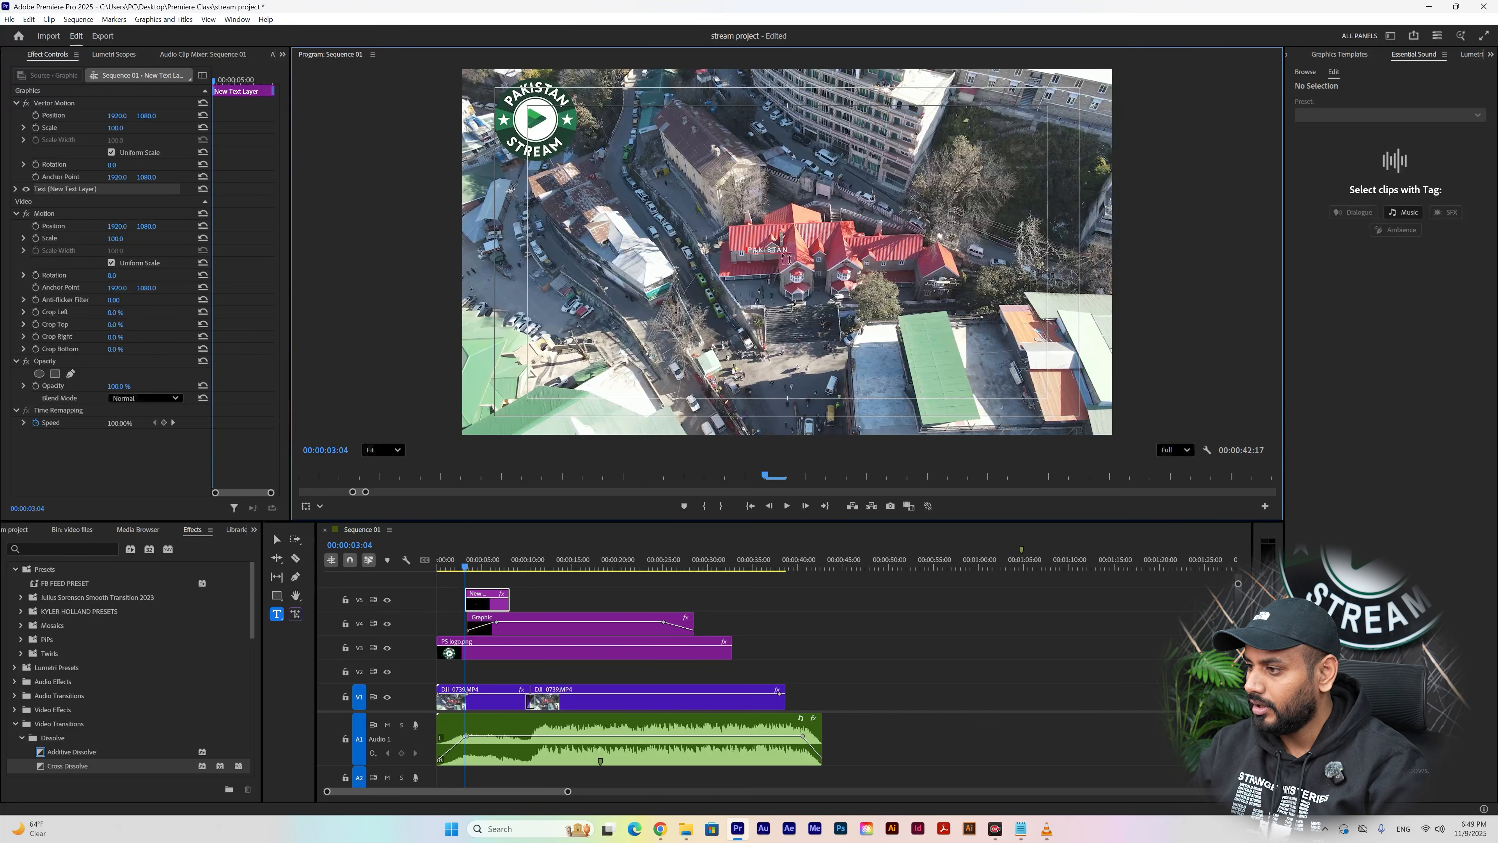
{"action": "left_click", "coordinate": [497, 606]}
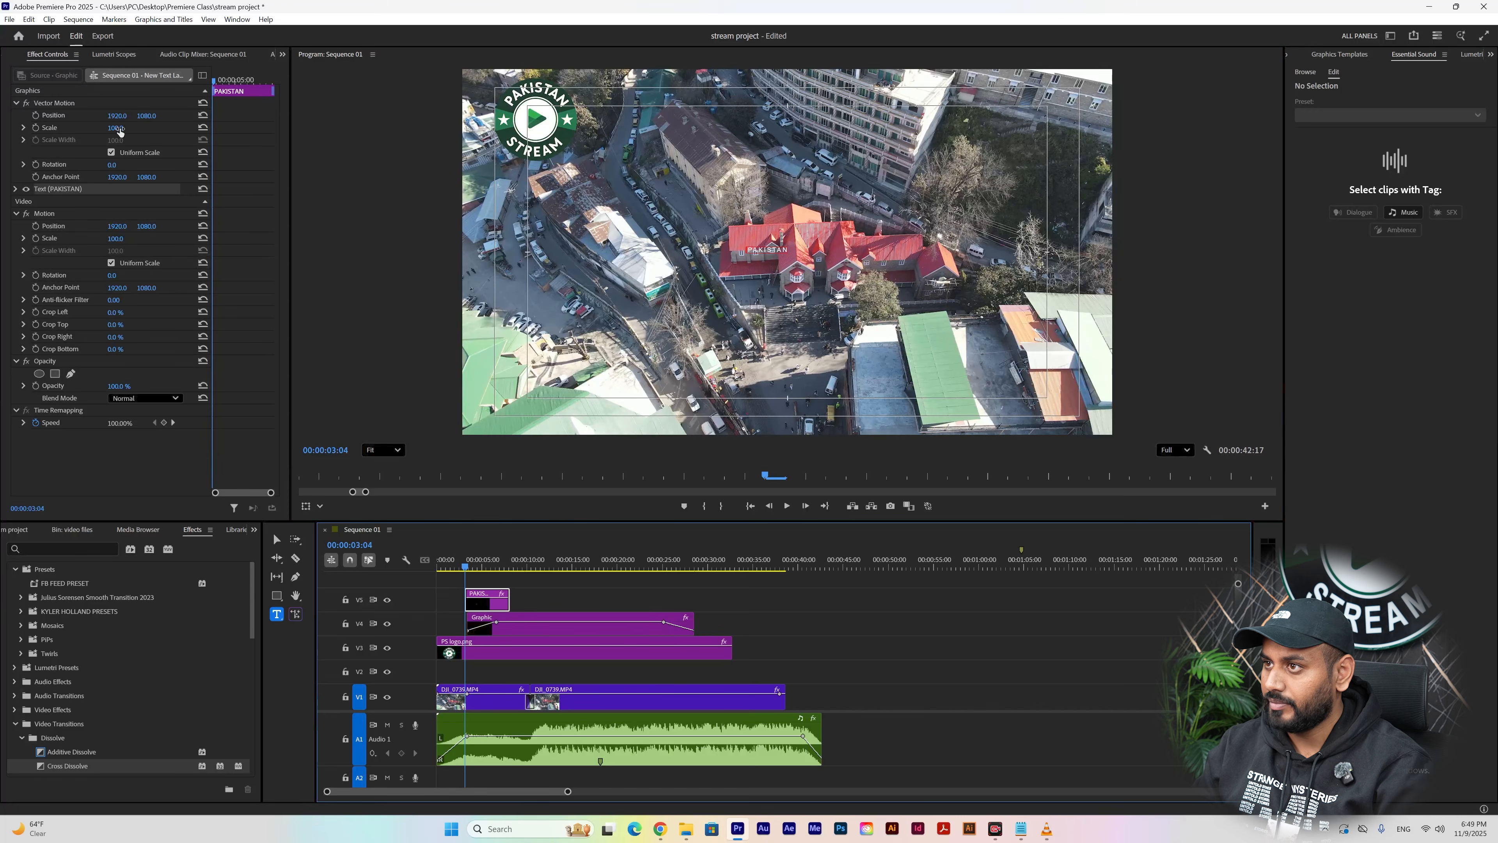
- Set the PAKISTAN graphic's Vector Motion Scale to 425 and its font to Acumin Pro Bold
{"action": "left_click_drag", "start_coordinate": [115, 128], "coordinate": [308, 128]}
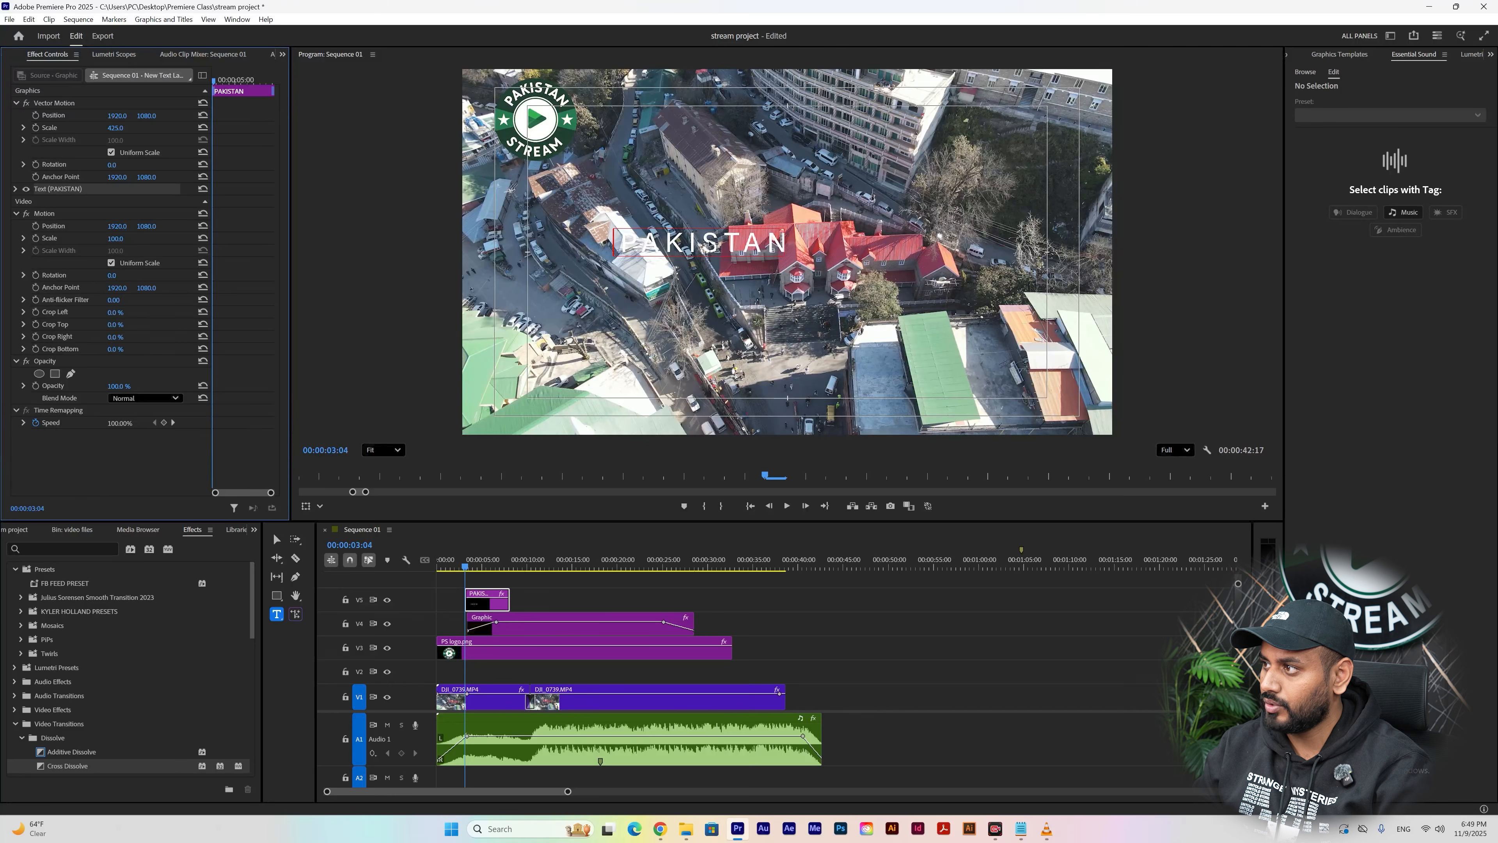
{"action": "left_click", "coordinate": [692, 243]}
{"action": "double_click", "coordinate": [693, 243]}
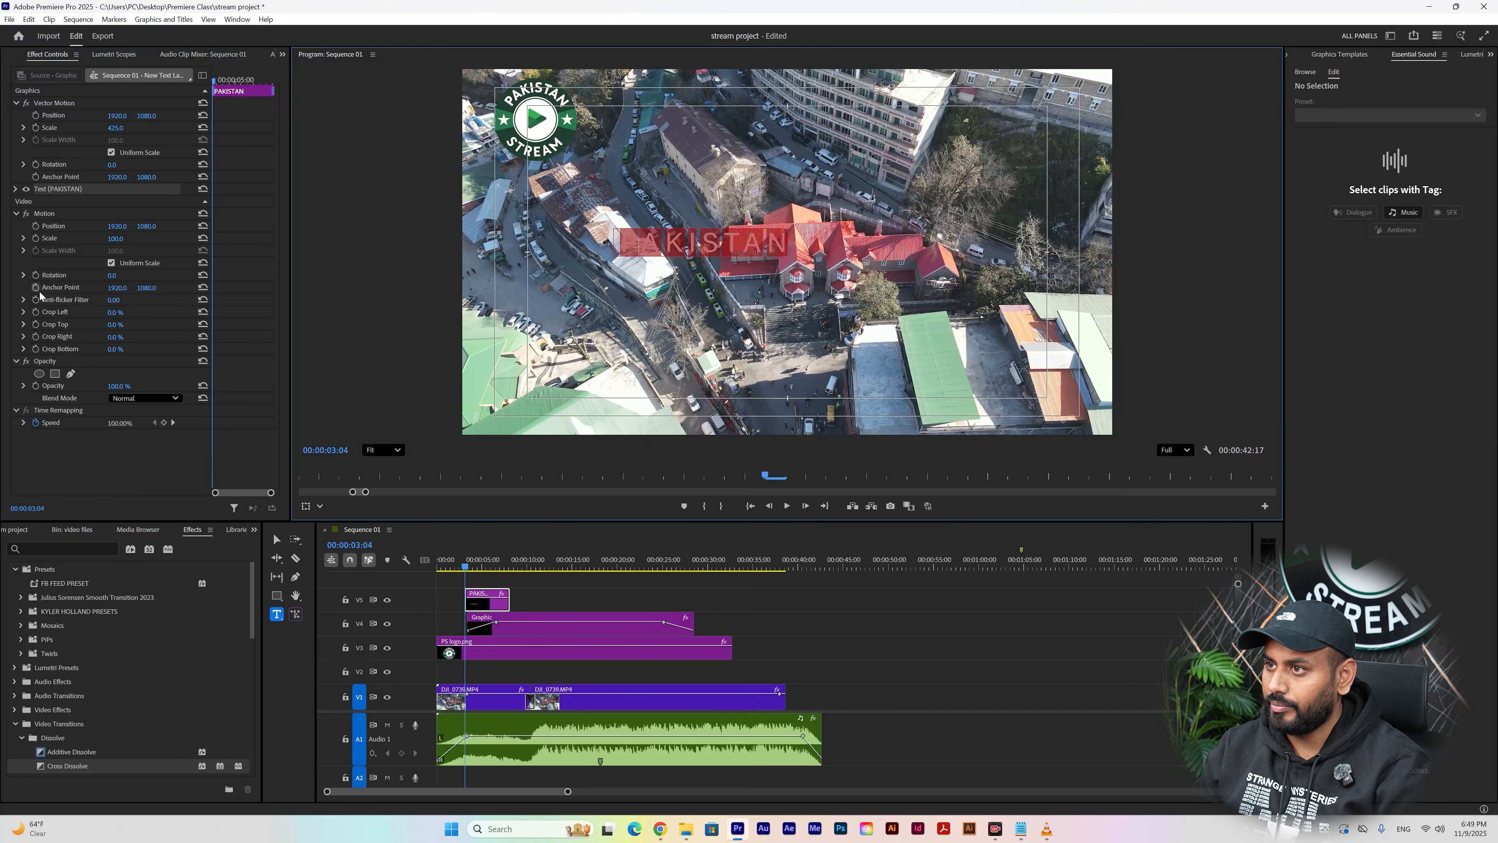
{"action": "left_click", "coordinate": [16, 189]}
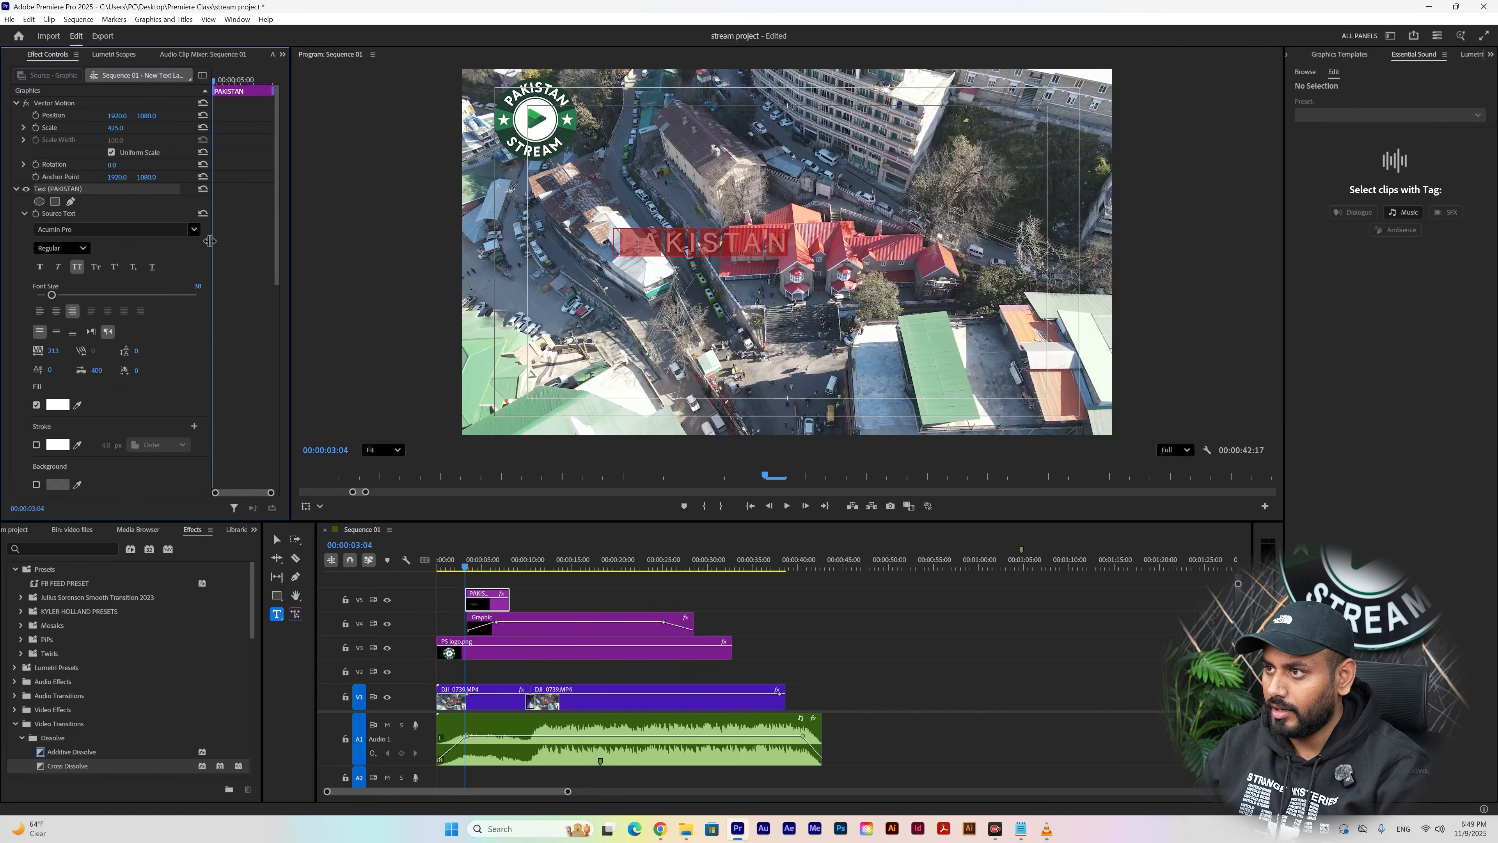
{"action": "left_click", "coordinate": [193, 229]}
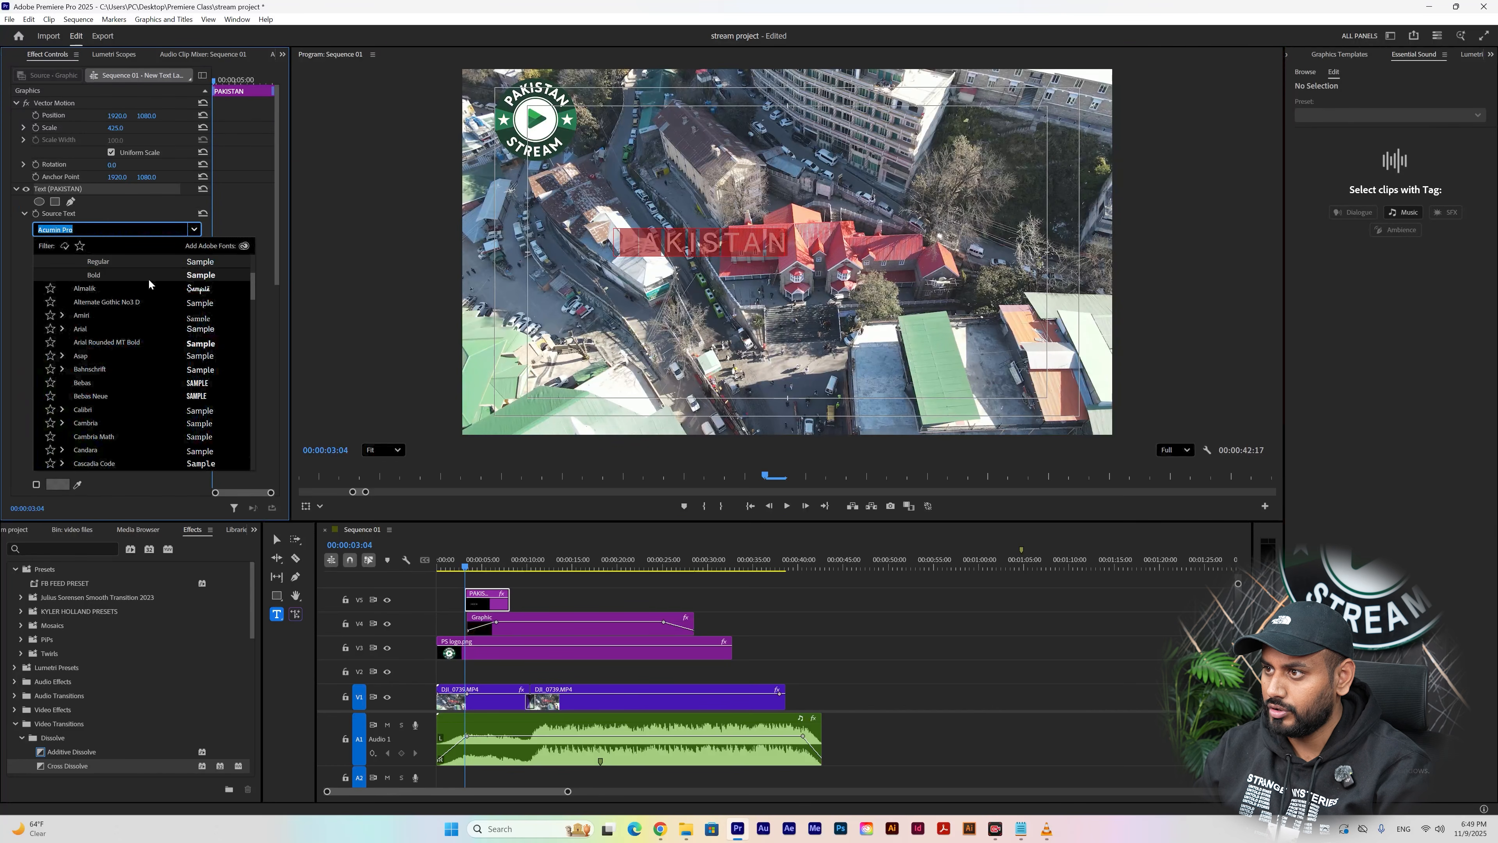
{"action": "left_click", "coordinate": [146, 273]}
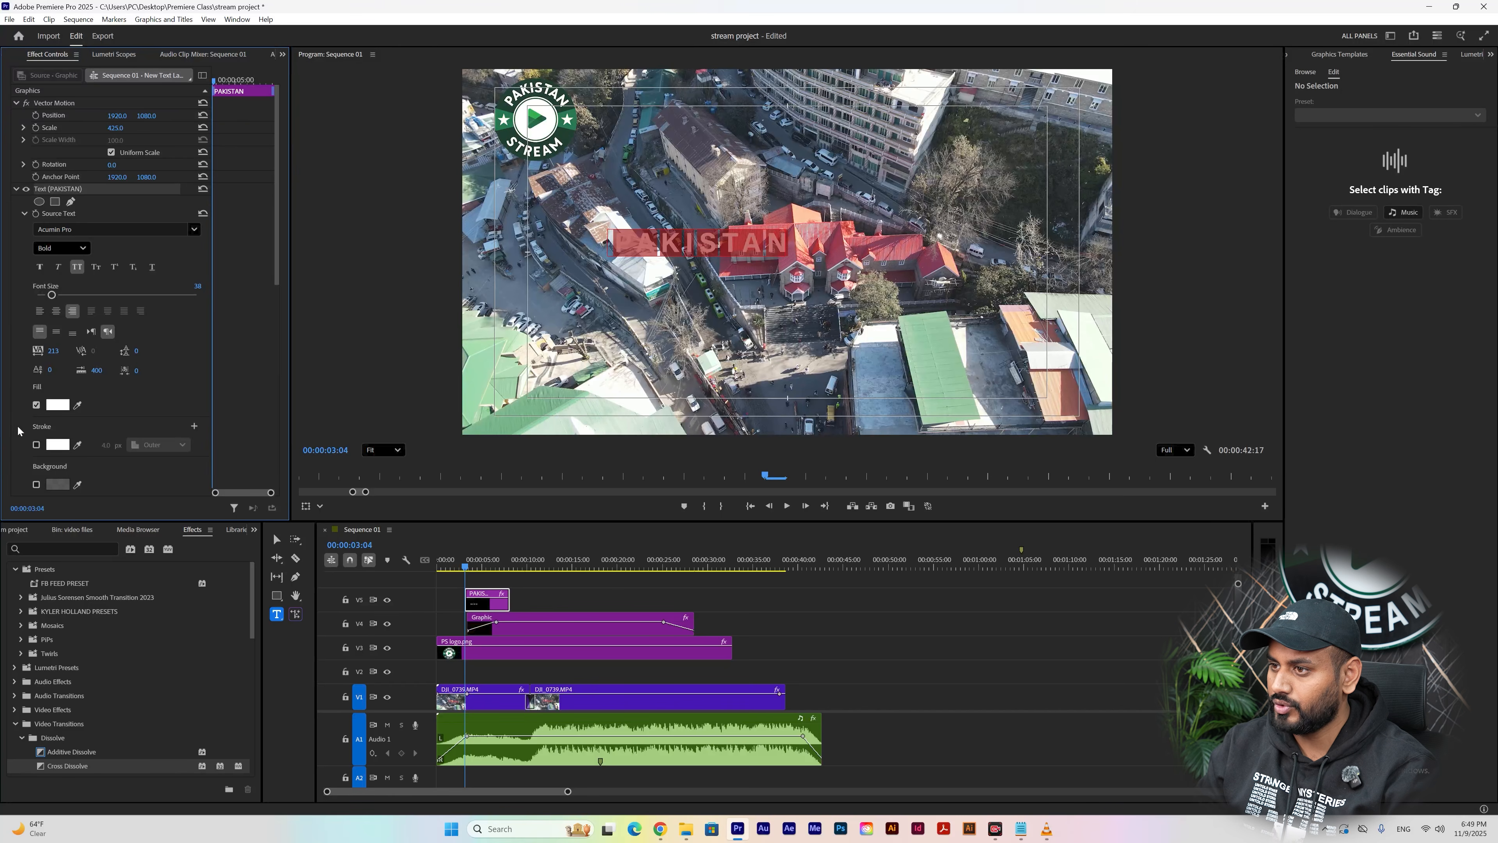
- Try a tracking of 100 on the PAKISTAN text and widen it to 258
{"action": "left_click_drag", "start_coordinate": [52, 350], "coordinate": [2, 350]}
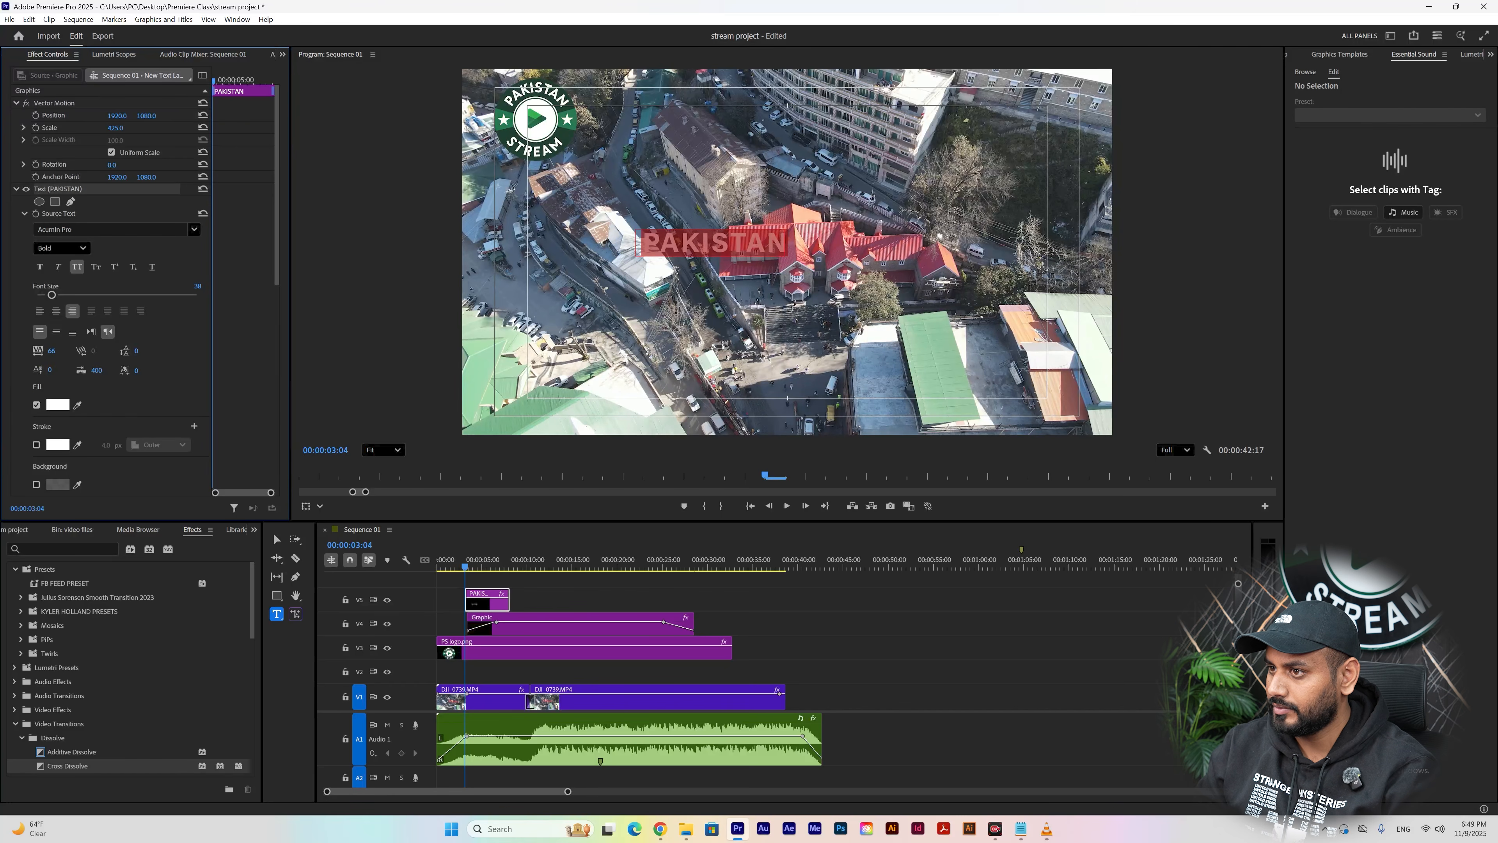
{"action": "left_click", "coordinate": [59, 348]}
{"action": "type", "text": "1"}
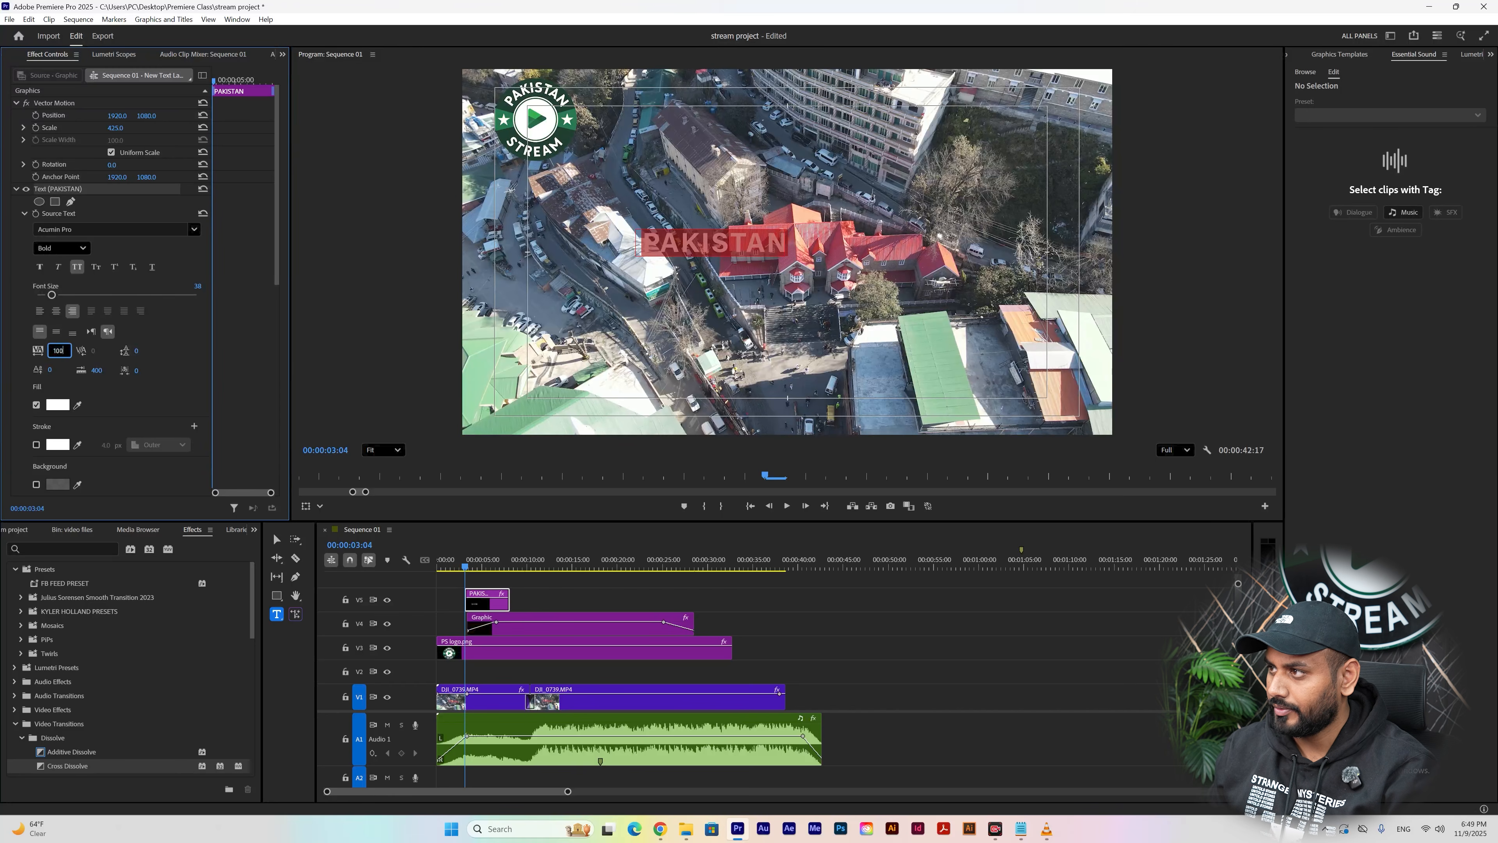
{"action": "type", "text": "00"}
{"action": "key", "text": "Return"}
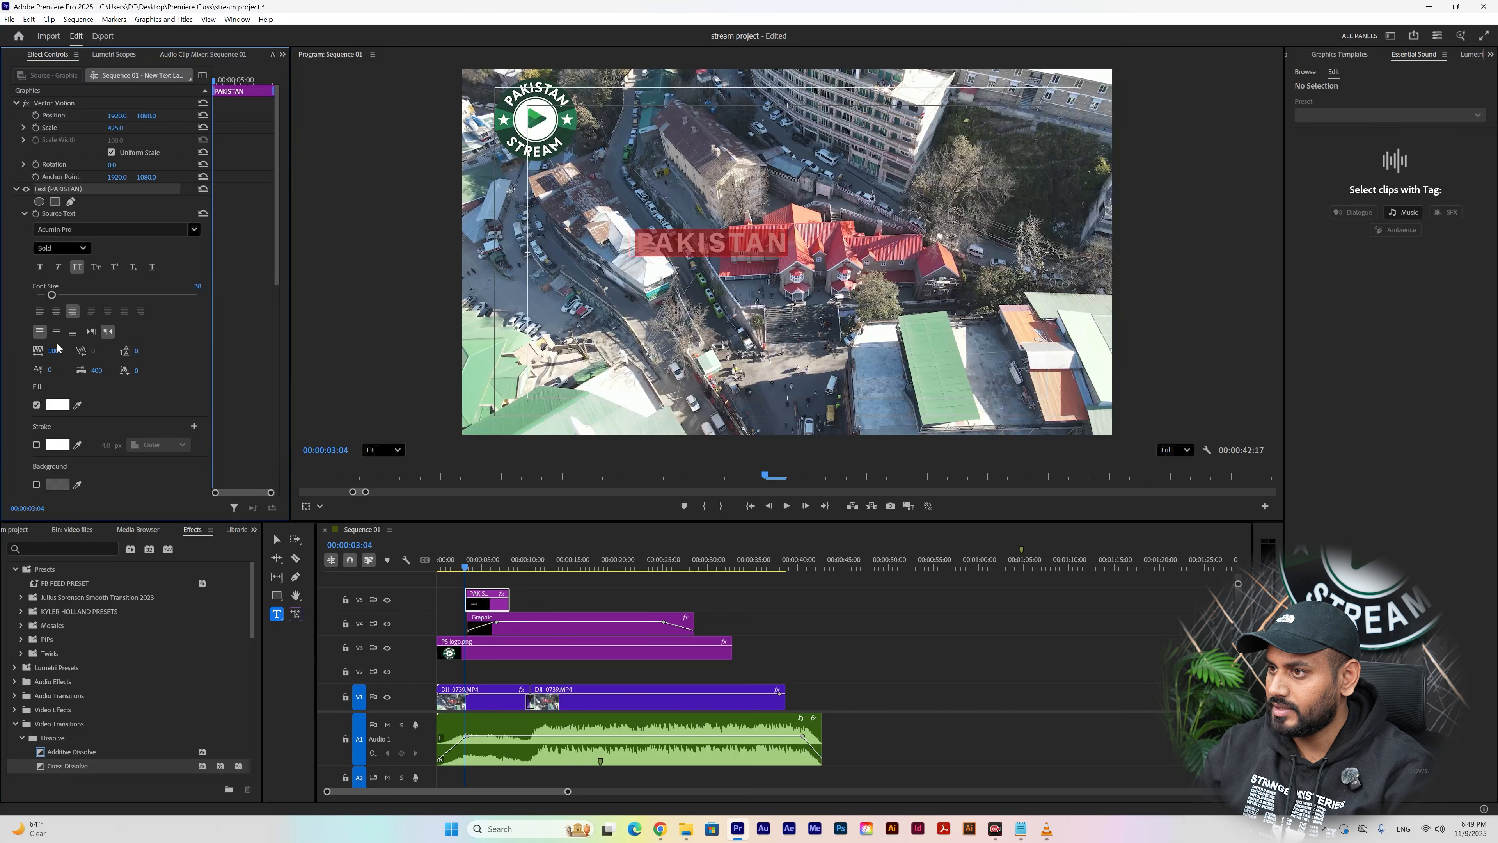
{"action": "left_click_drag", "start_coordinate": [53, 350], "coordinate": [146, 350]}
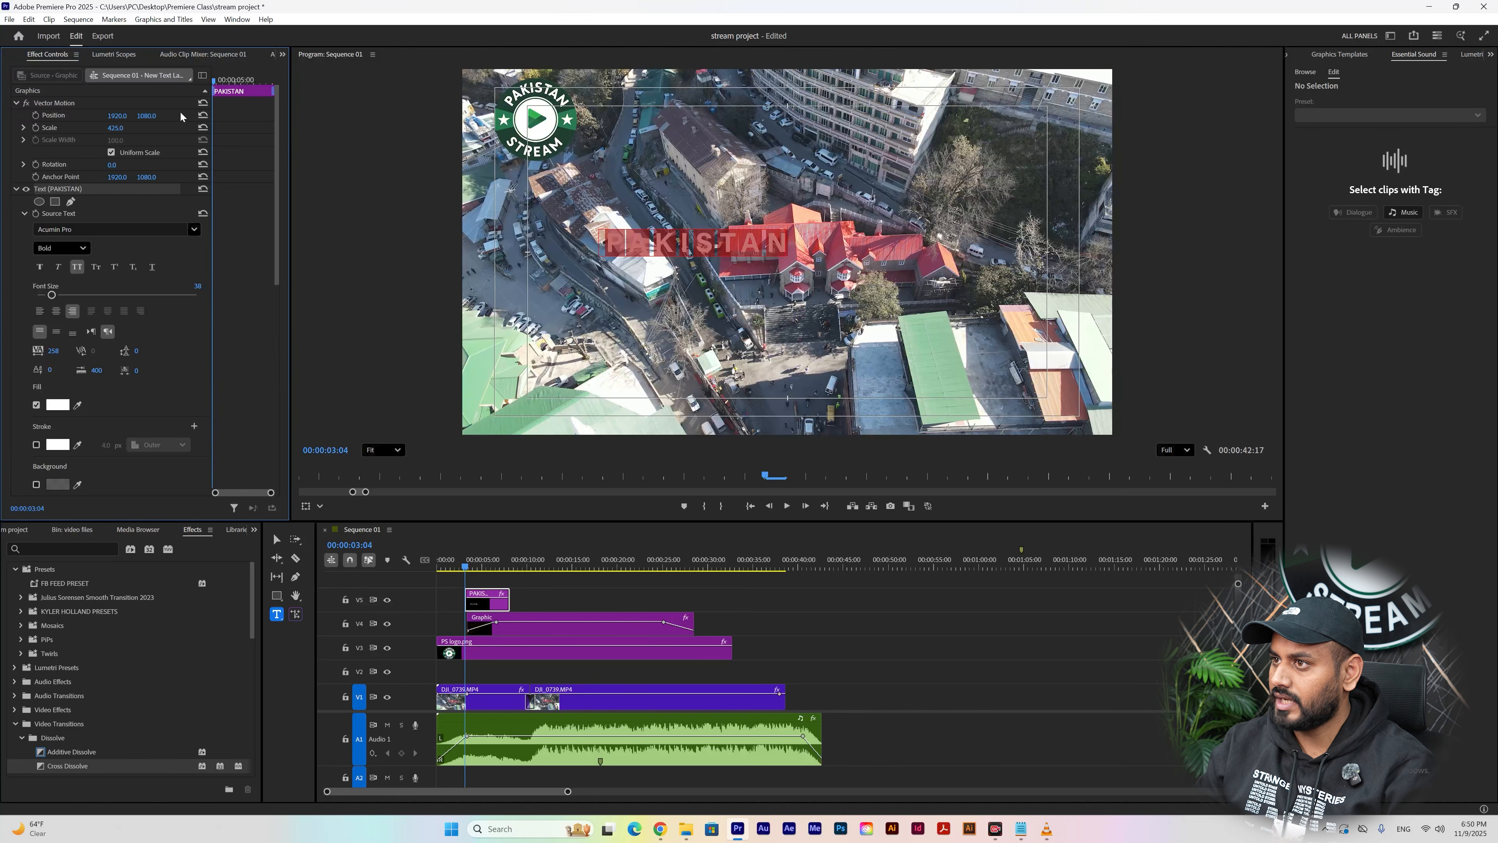
- Enlarge the PAKISTAN graphic with Vector Motion Scale and set its Position to 3128, 1263
{"action": "left_click_drag", "start_coordinate": [115, 128], "coordinate": [236, 128]}
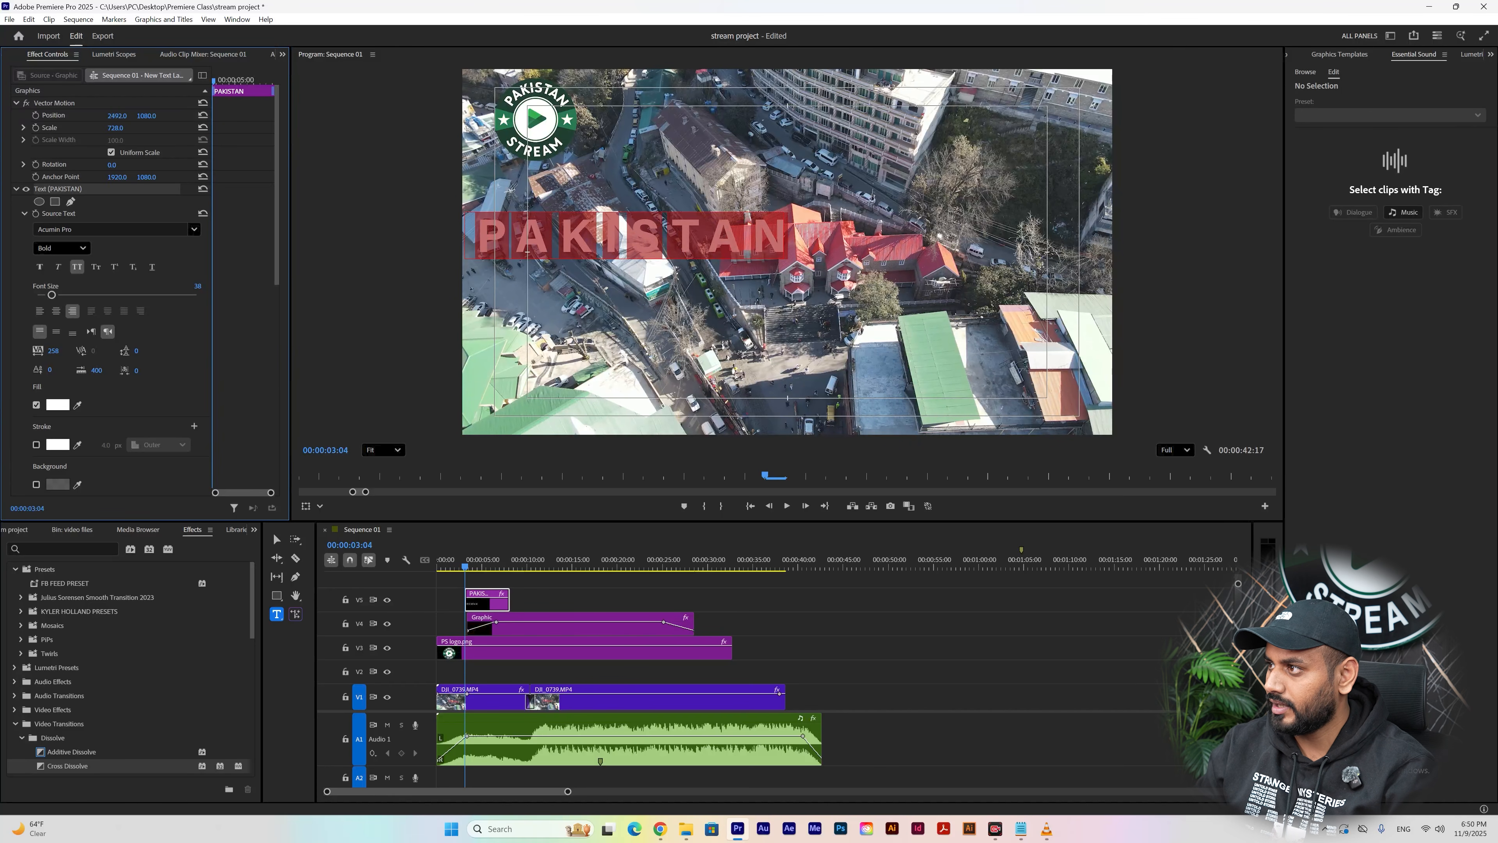
{"action": "left_click_drag", "start_coordinate": [116, 116], "coordinate": [236, 115]}
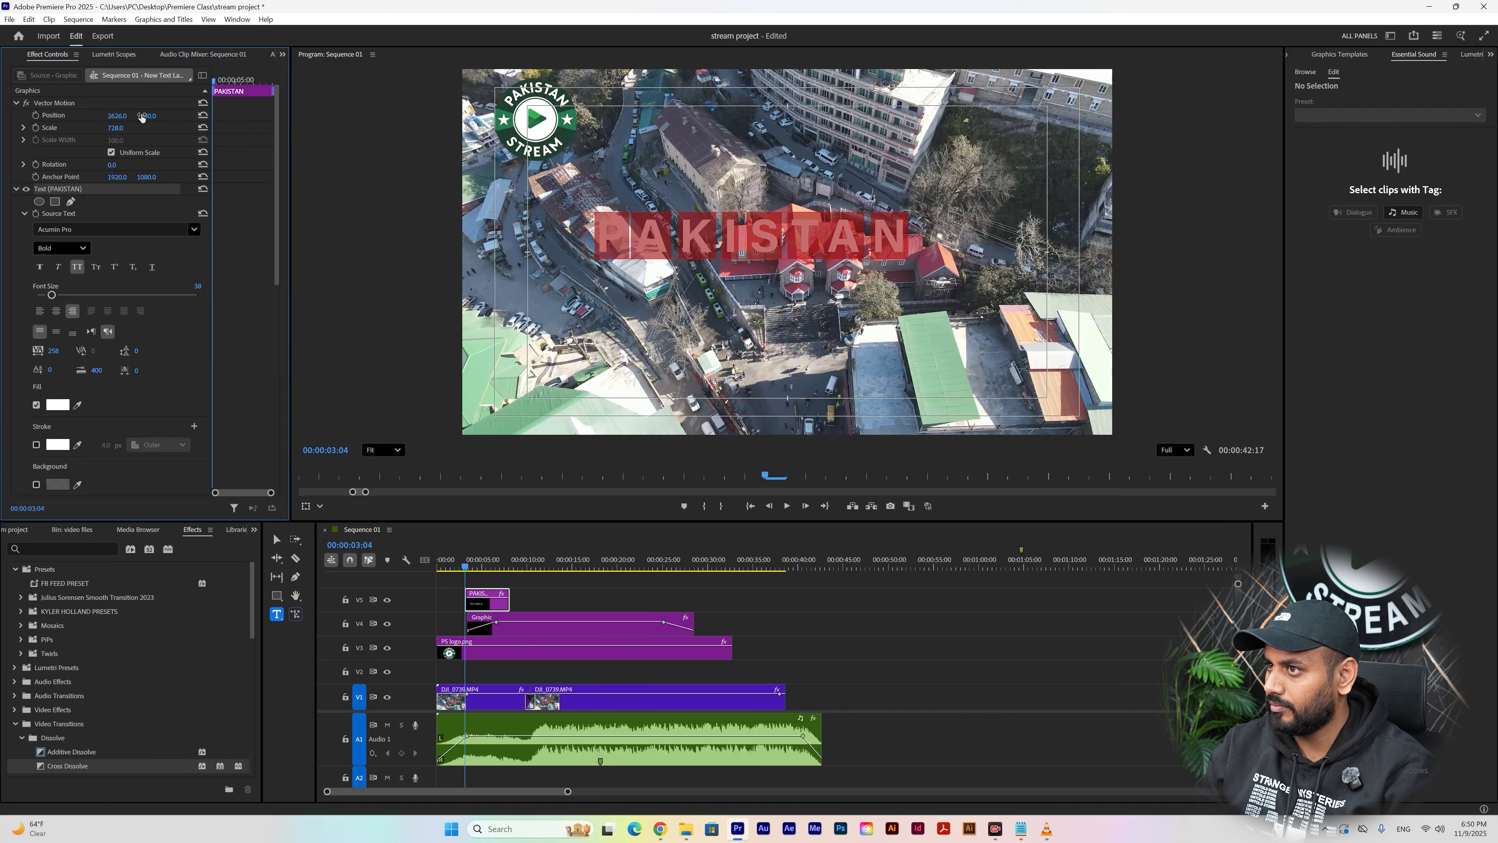
{"action": "left_click_drag", "start_coordinate": [142, 116], "coordinate": [293, 117]}
{"action": "left_click_drag", "start_coordinate": [146, 115], "coordinate": [212, 116]}
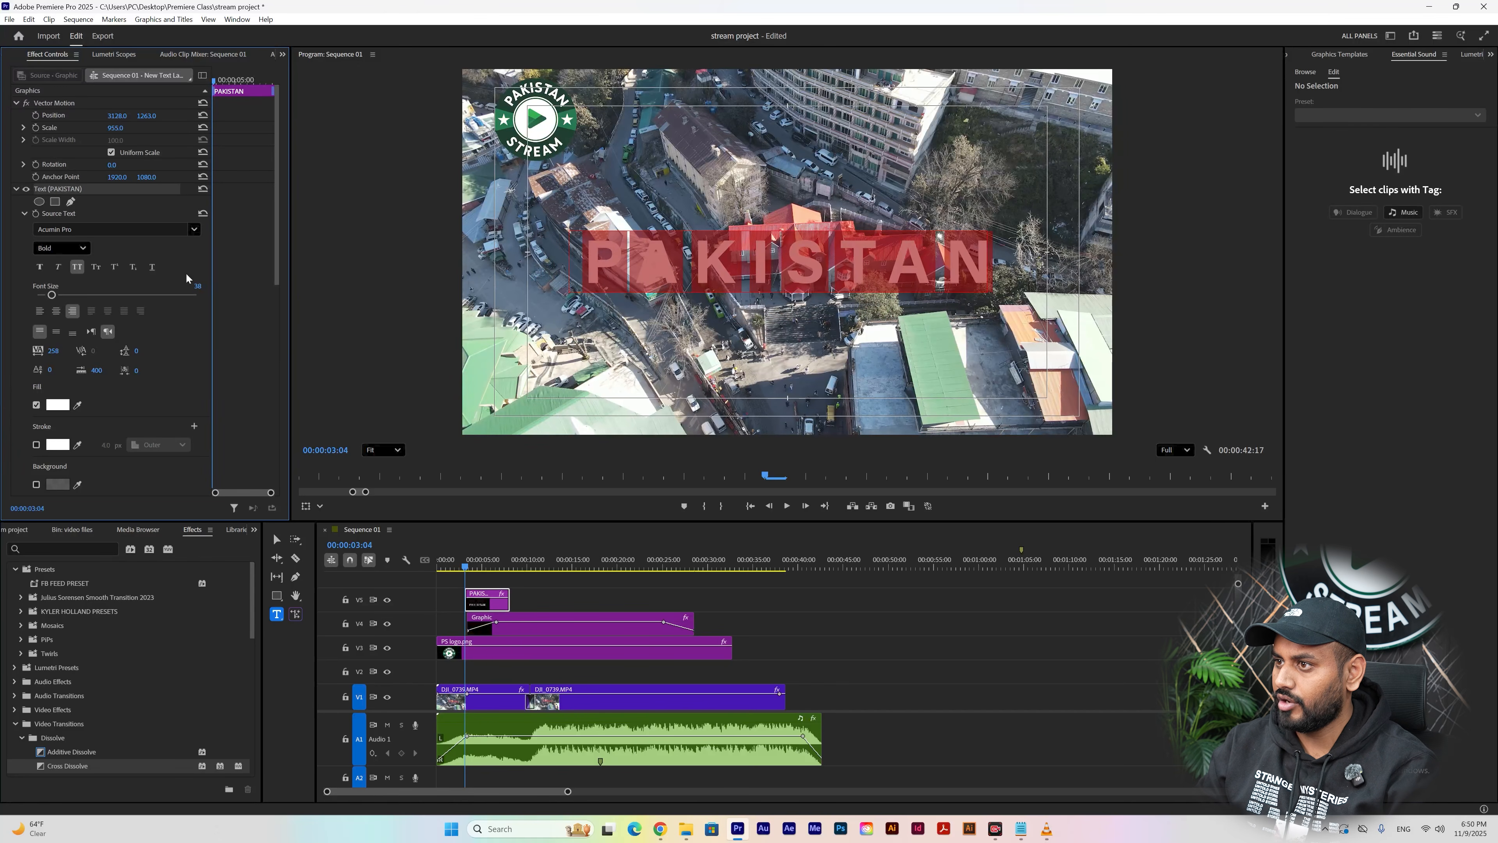
- Apply Faux Bold and Faux Italic to the PAKISTAN text
{"action": "left_click", "coordinate": [40, 267]}
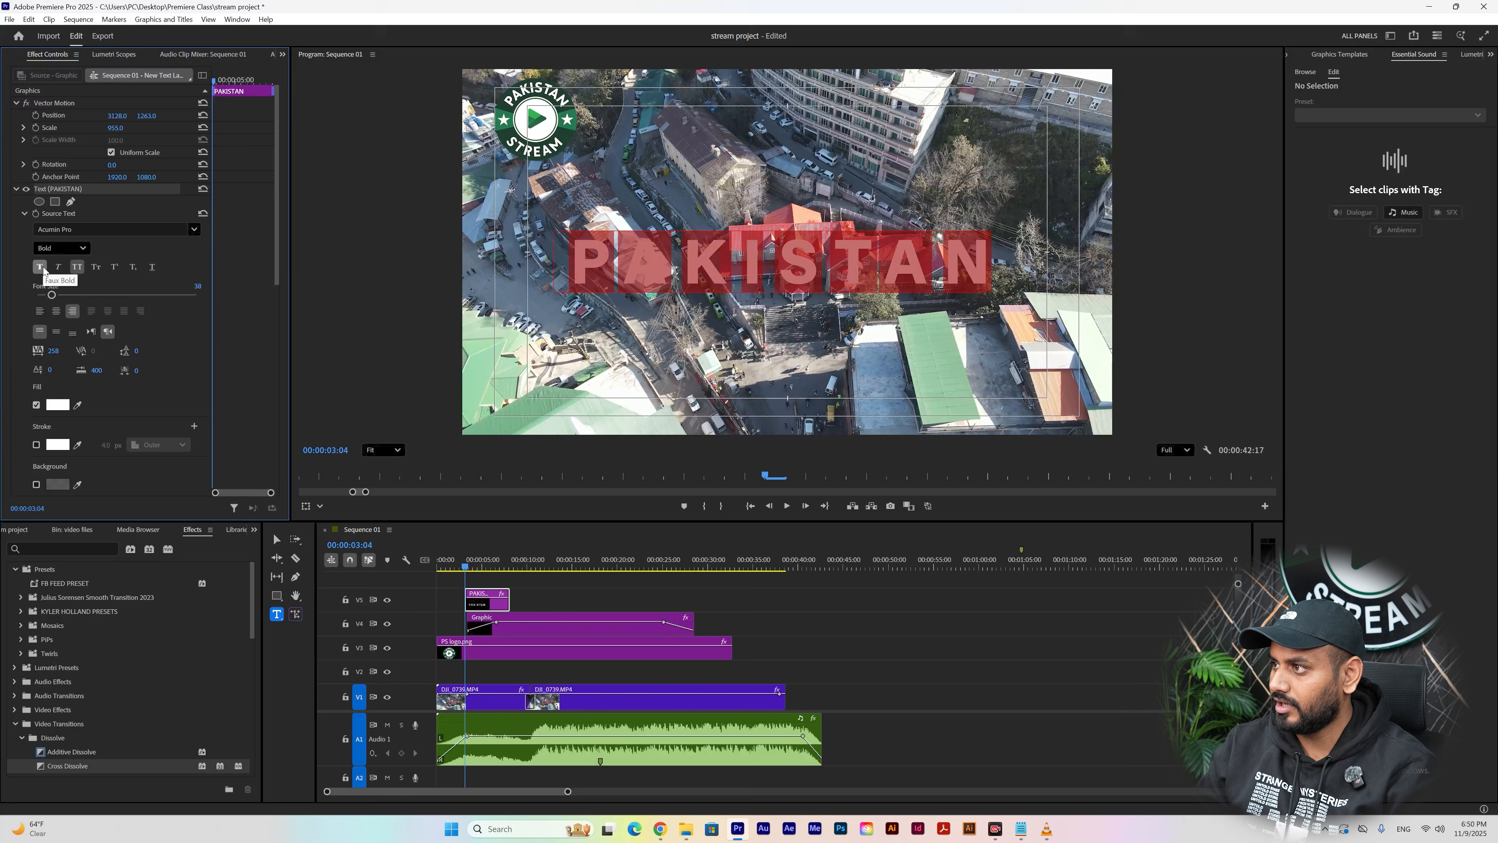
{"action": "left_click", "coordinate": [59, 267]}
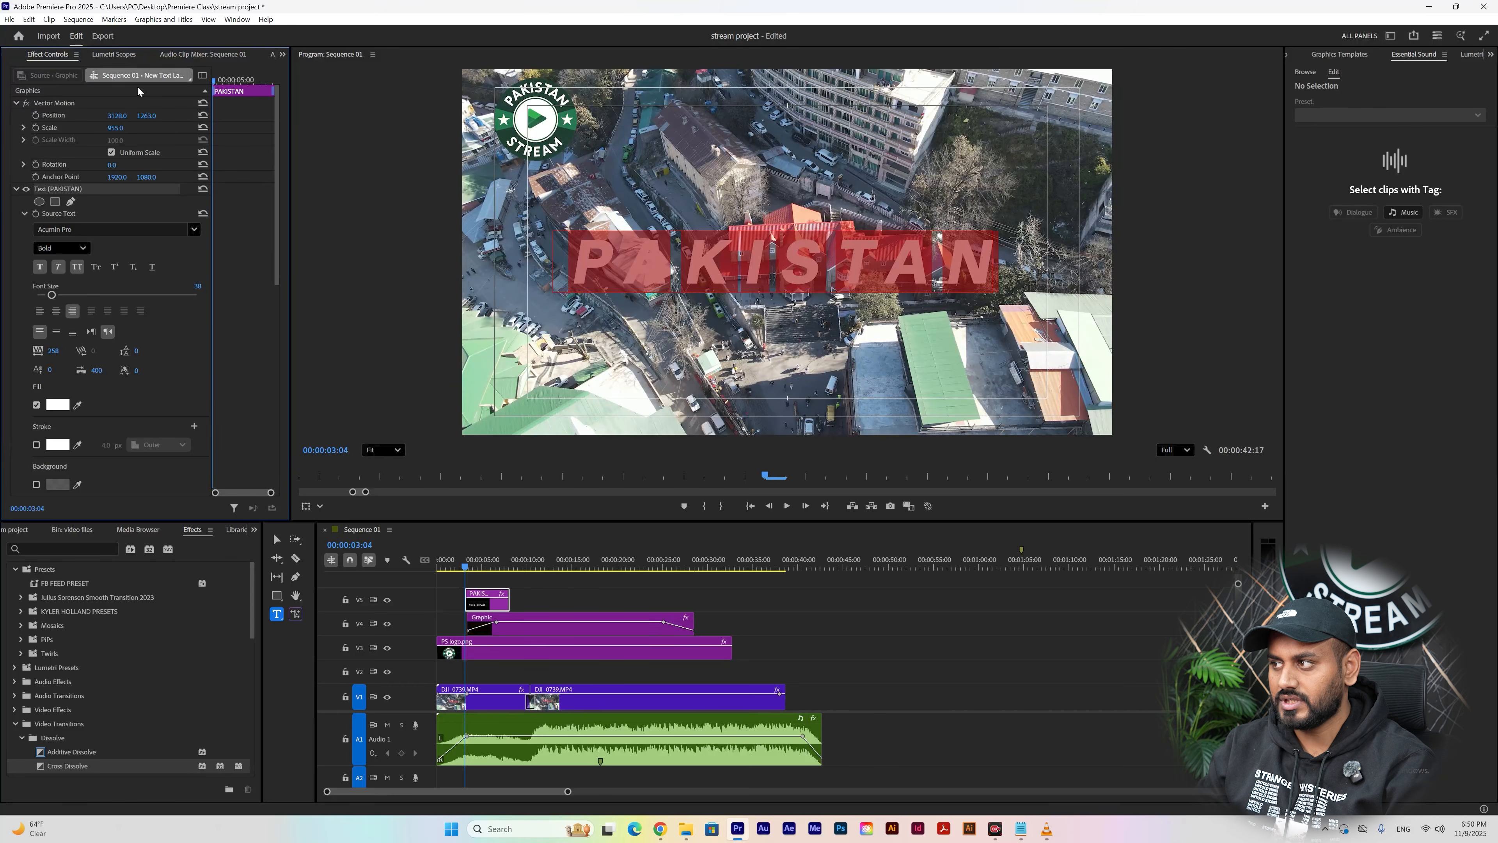
- Try a black 000000 fill on the PAKISTAN text and set the fill back to white FFFFFF
{"action": "scroll", "coordinate": [147, 456], "scroll_direction": "down", "scroll_amount": 2}
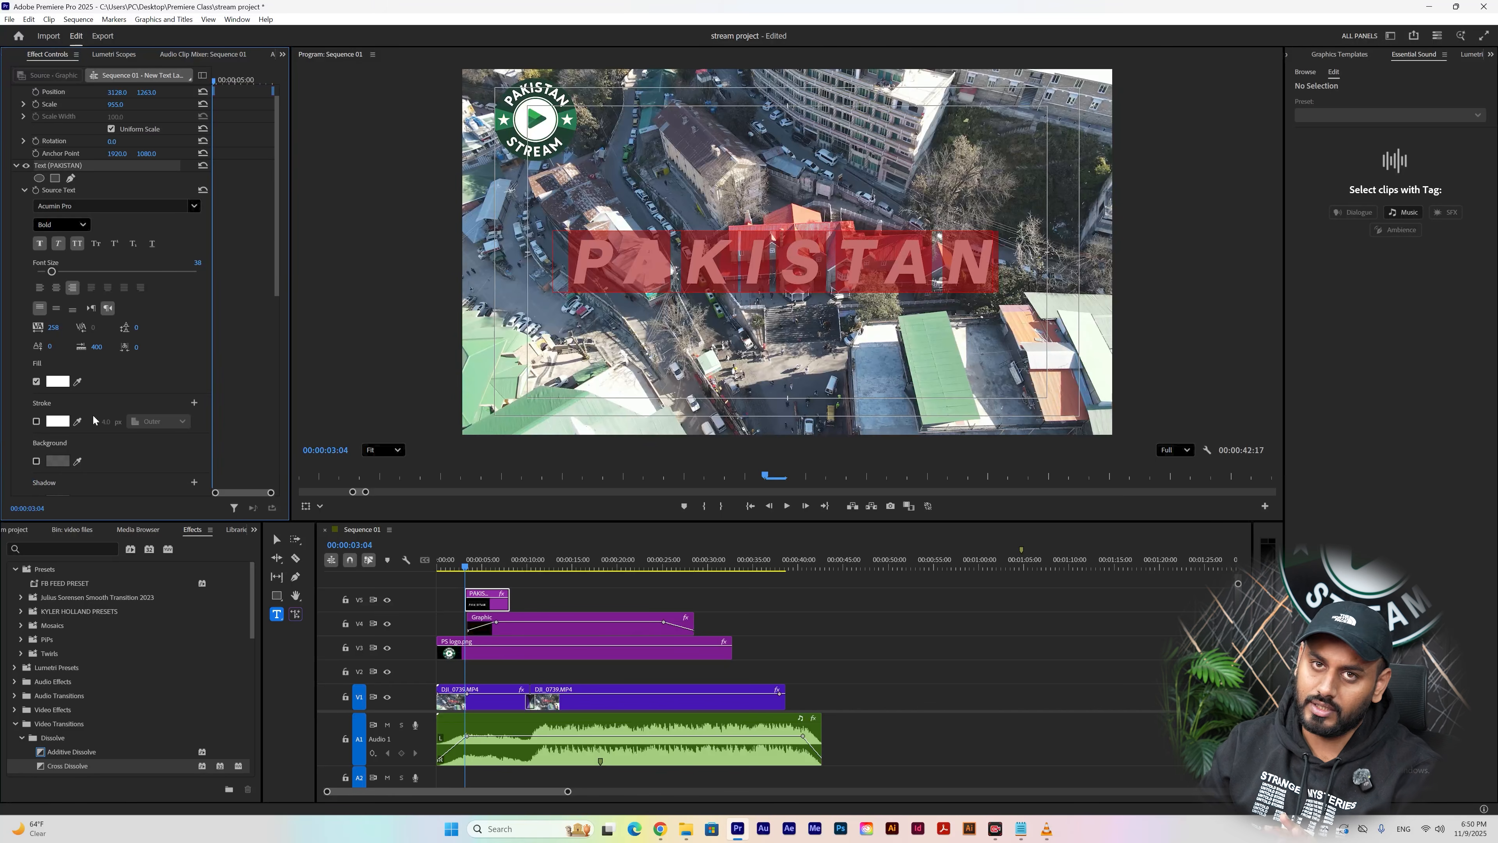
{"action": "left_click", "coordinate": [58, 380]}
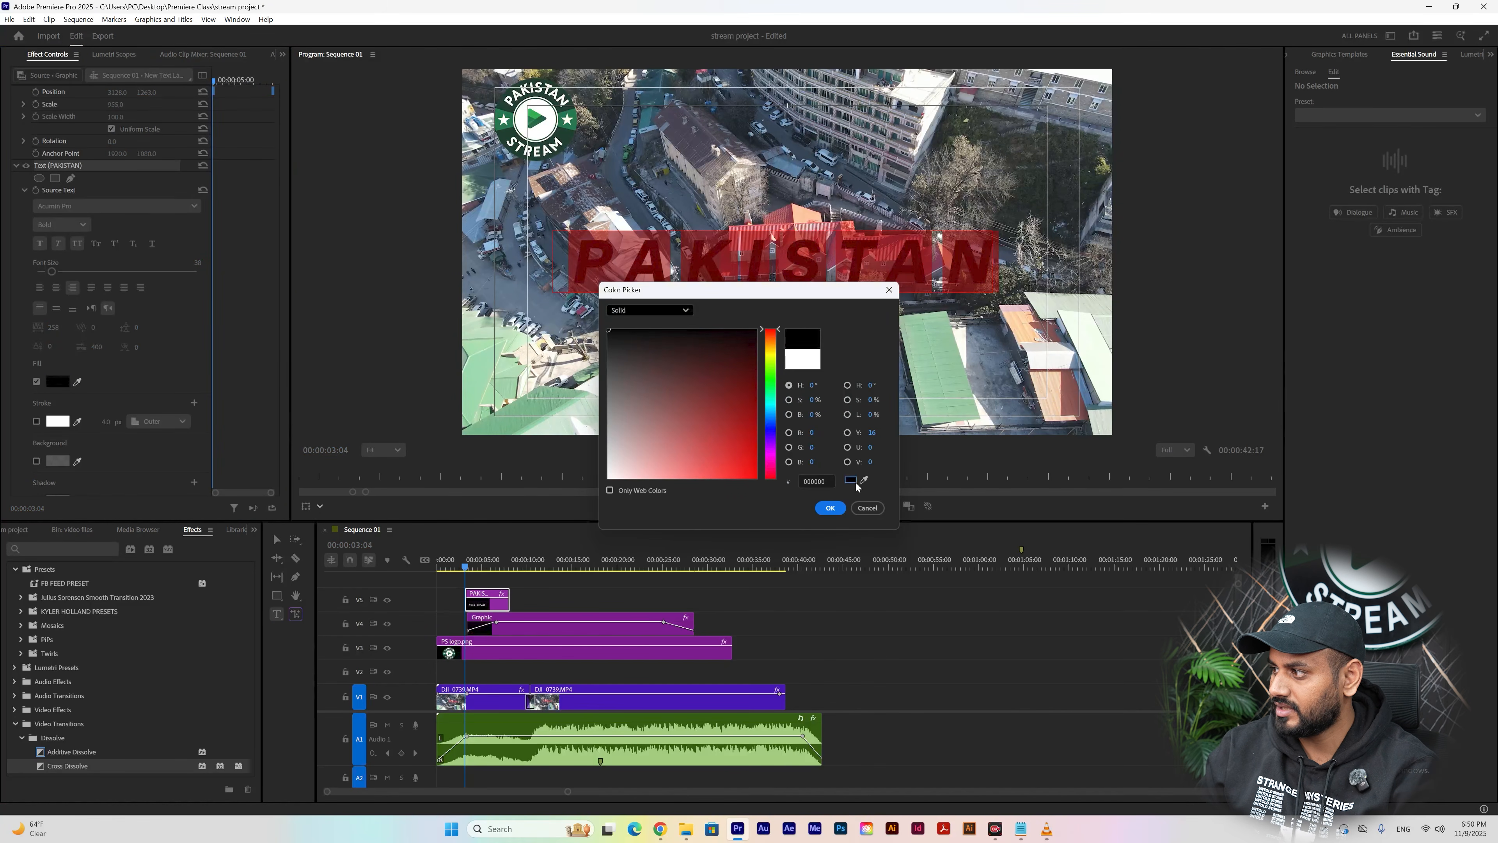
{"action": "left_click", "coordinate": [830, 507]}
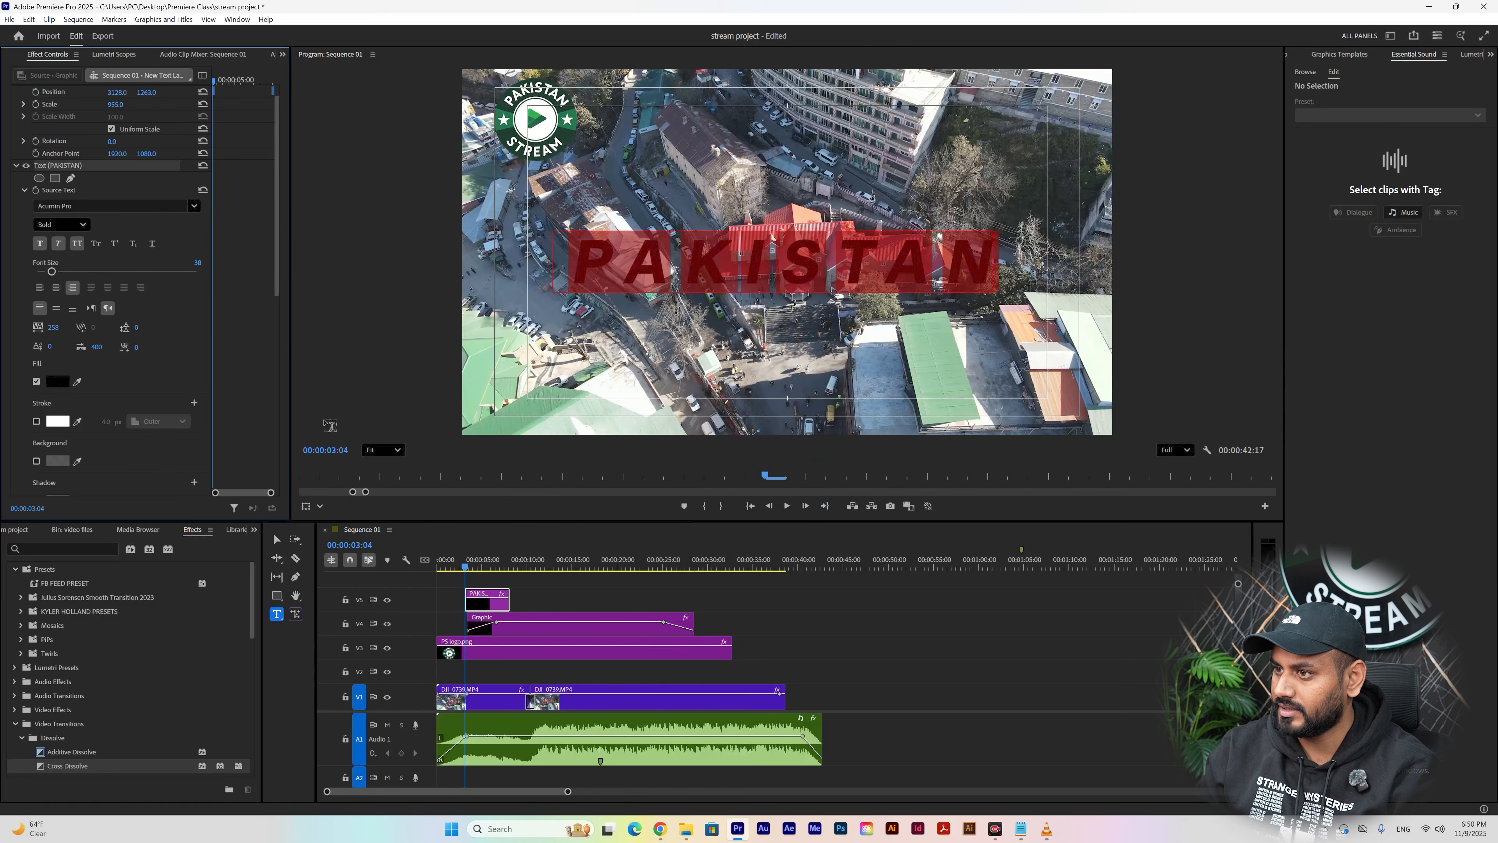
{"action": "left_click", "coordinate": [57, 381]}
{"action": "left_click", "coordinate": [609, 477]}
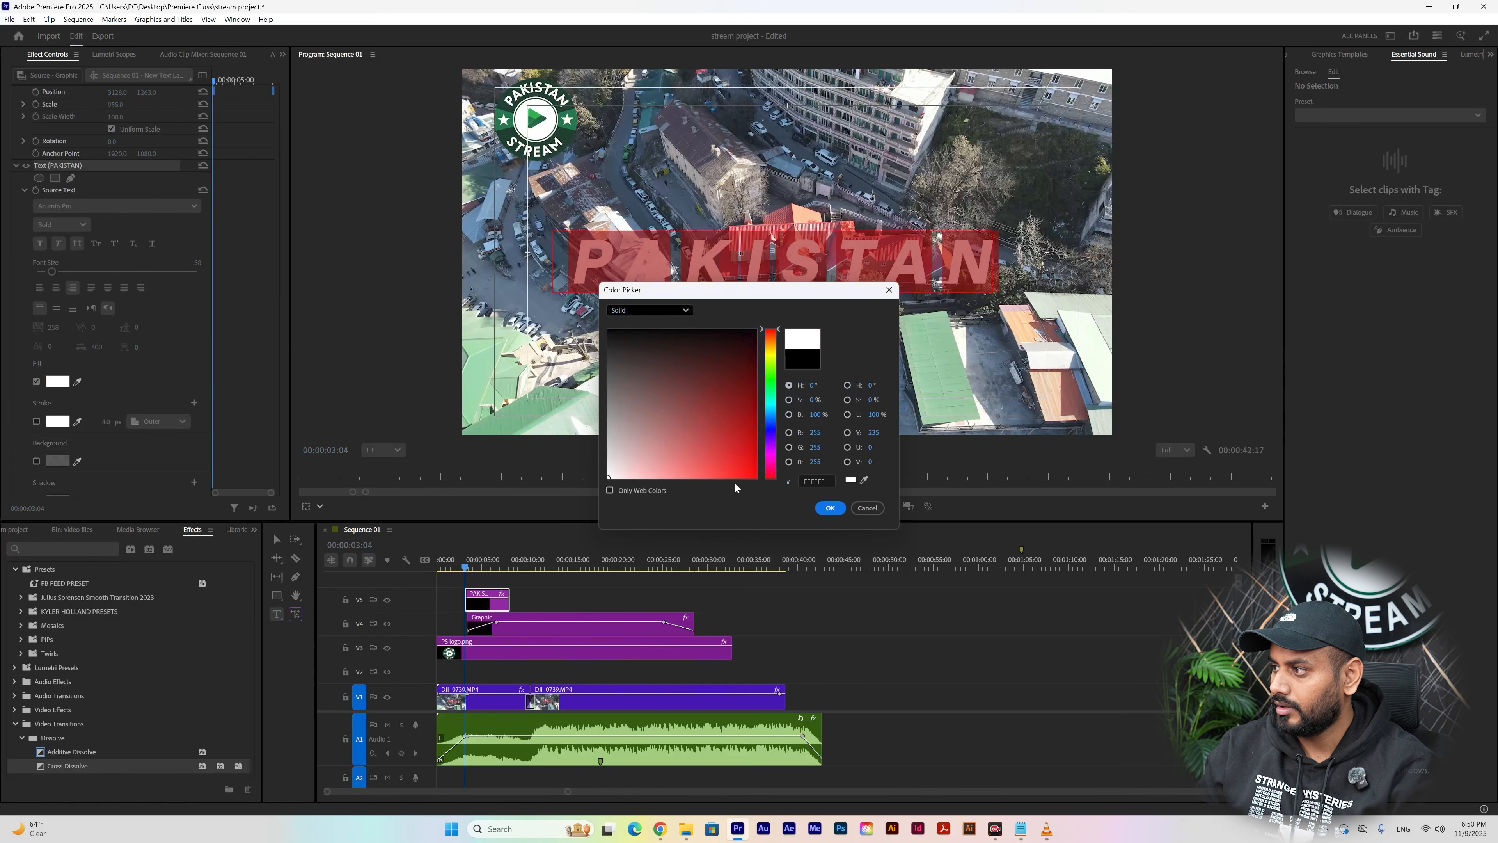
{"action": "left_click", "coordinate": [830, 507]}
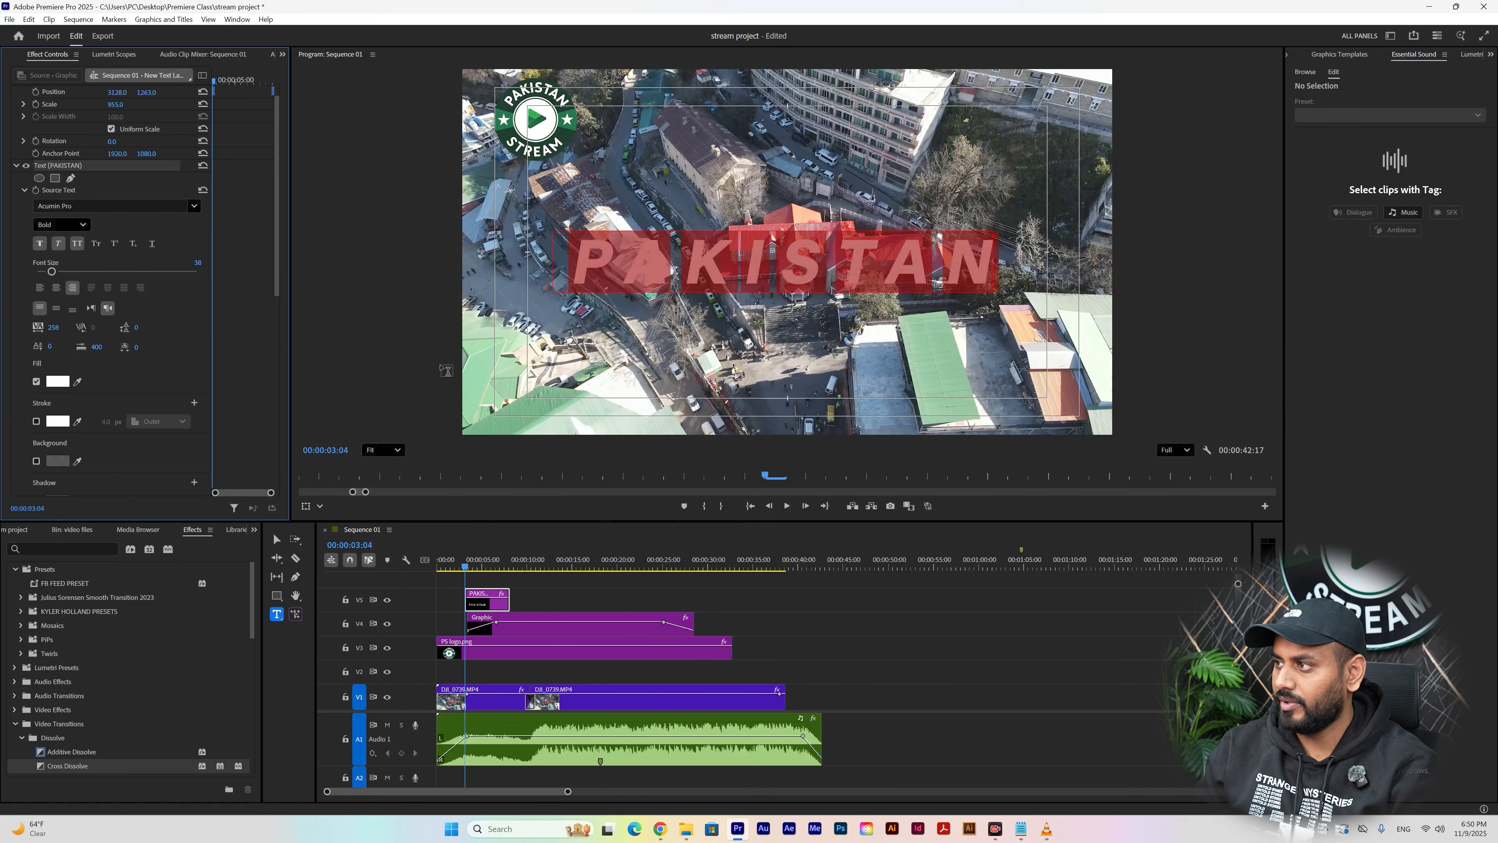
- Remove Faux Italic from the PAKISTAN text
{"action": "left_click", "coordinate": [542, 570]}
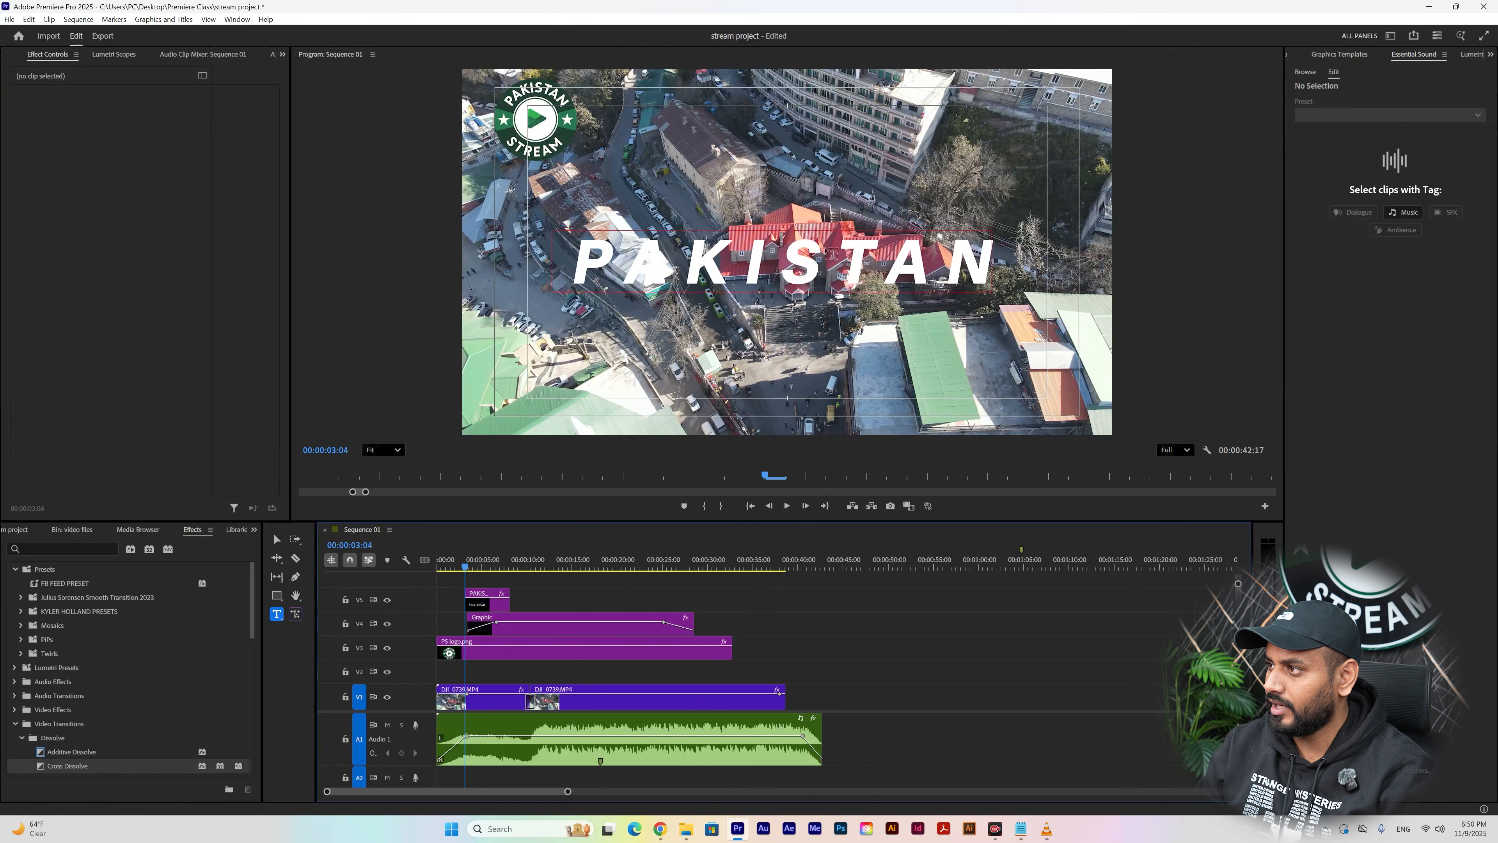
{"action": "left_click", "coordinate": [762, 264]}
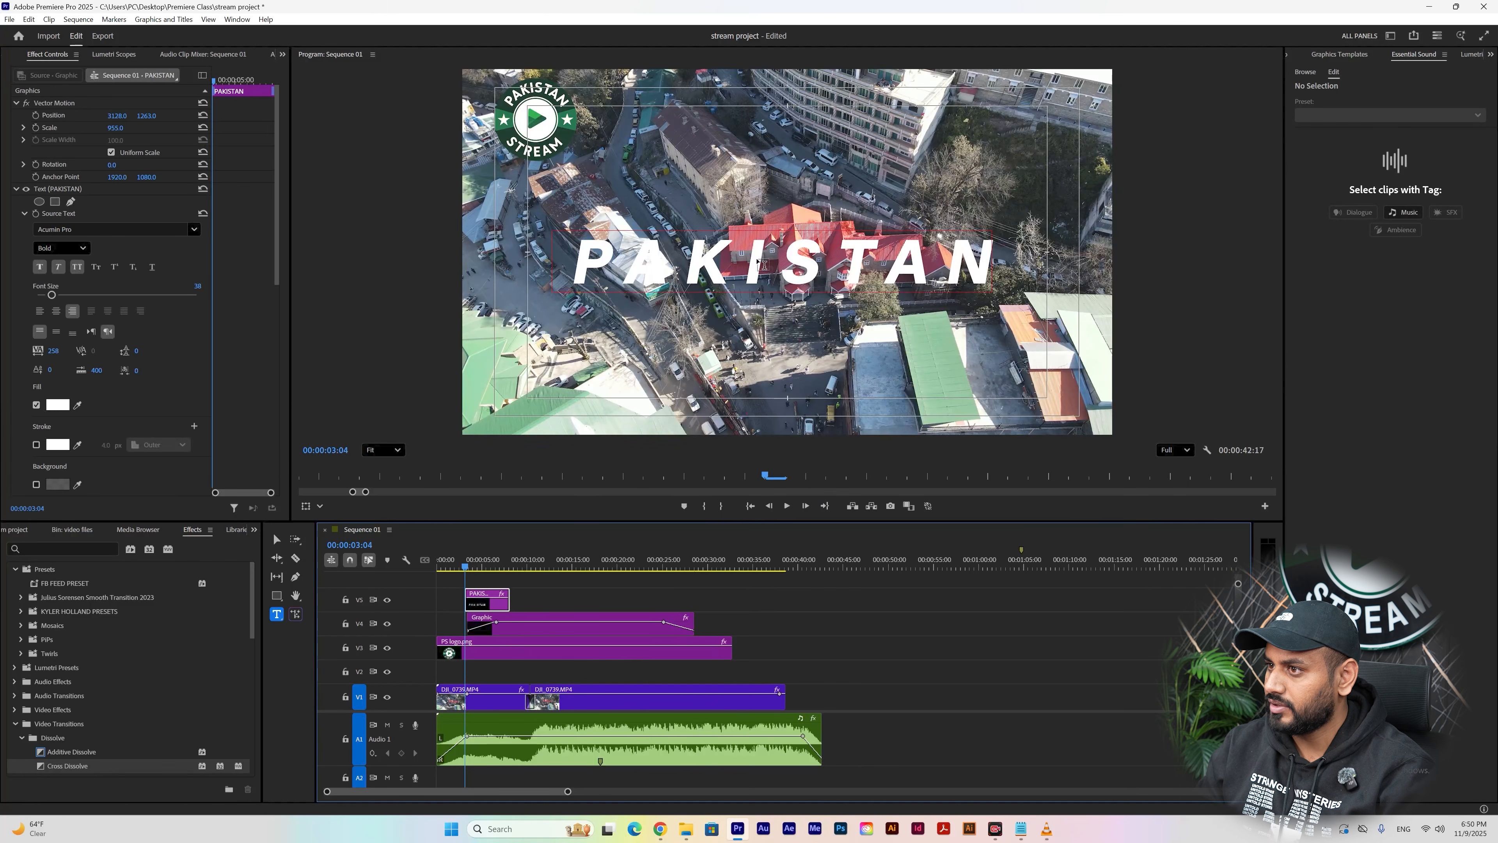
{"action": "left_click", "coordinate": [59, 268]}
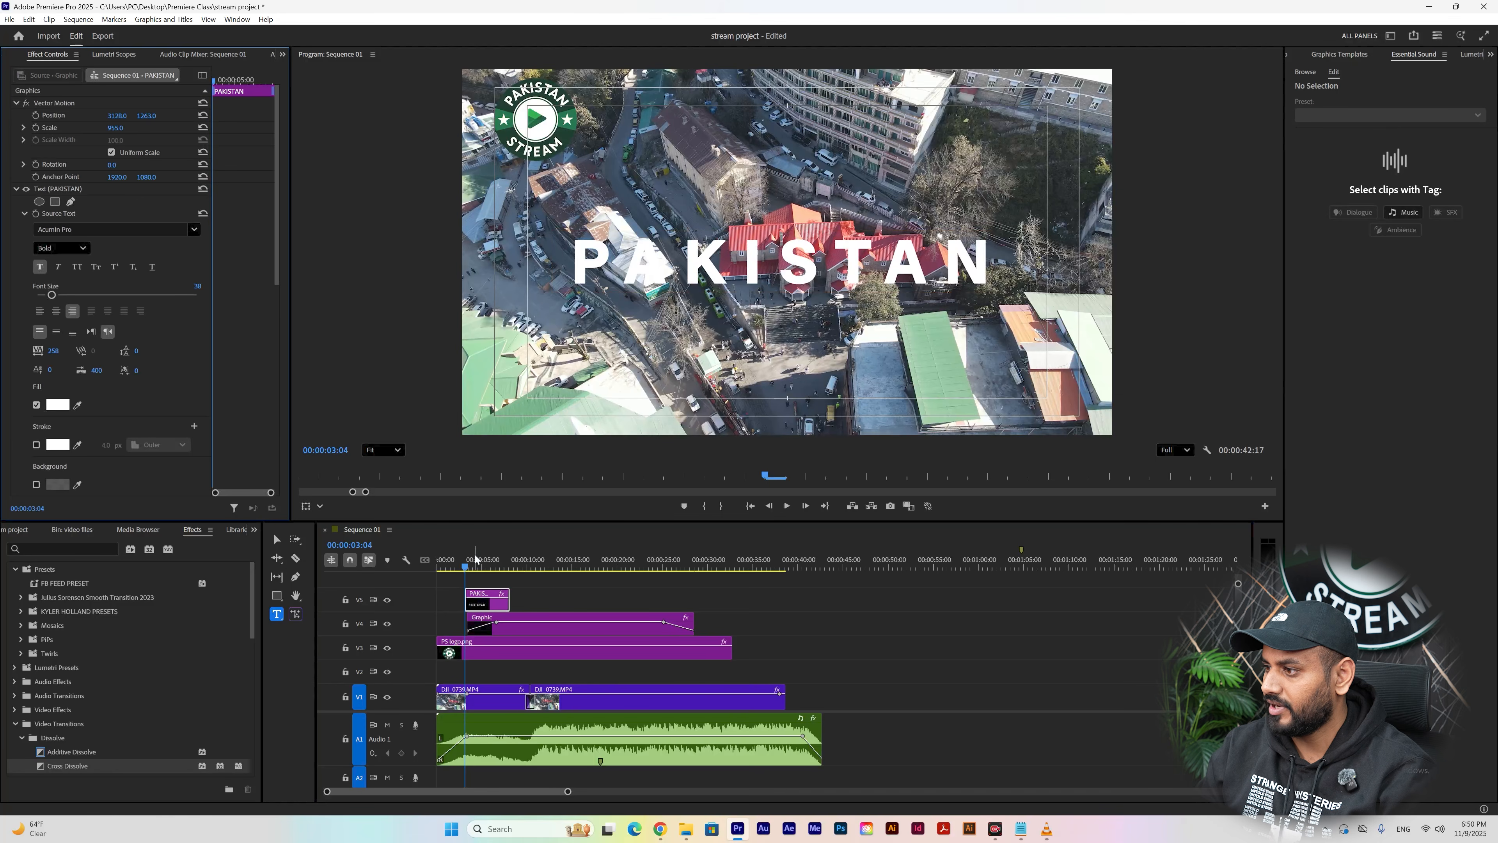
- Stretch the PAKISTAN title clip from the sequence start to the end of the drone footage
{"action": "left_click_drag", "start_coordinate": [472, 558], "coordinate": [419, 562]}
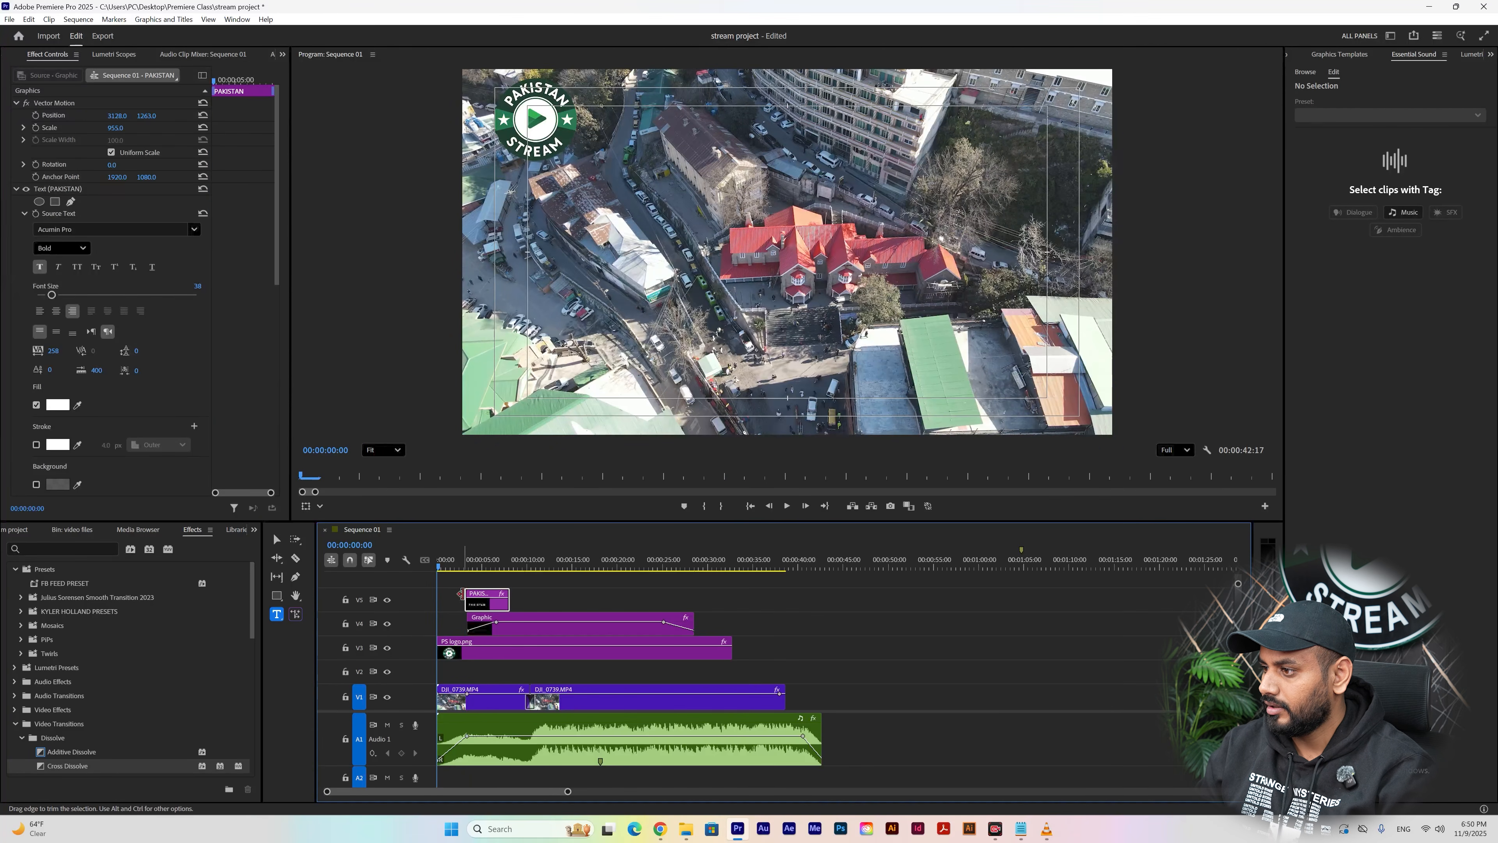
{"action": "left_click_drag", "start_coordinate": [467, 590], "coordinate": [785, 590]}
- Trim the music on A1 to the end of the drone footage and add a volume fade-out with the Pen tool
{"action": "left_click_drag", "start_coordinate": [818, 725], "coordinate": [785, 724]}
{"action": "left_click", "coordinate": [295, 577]}
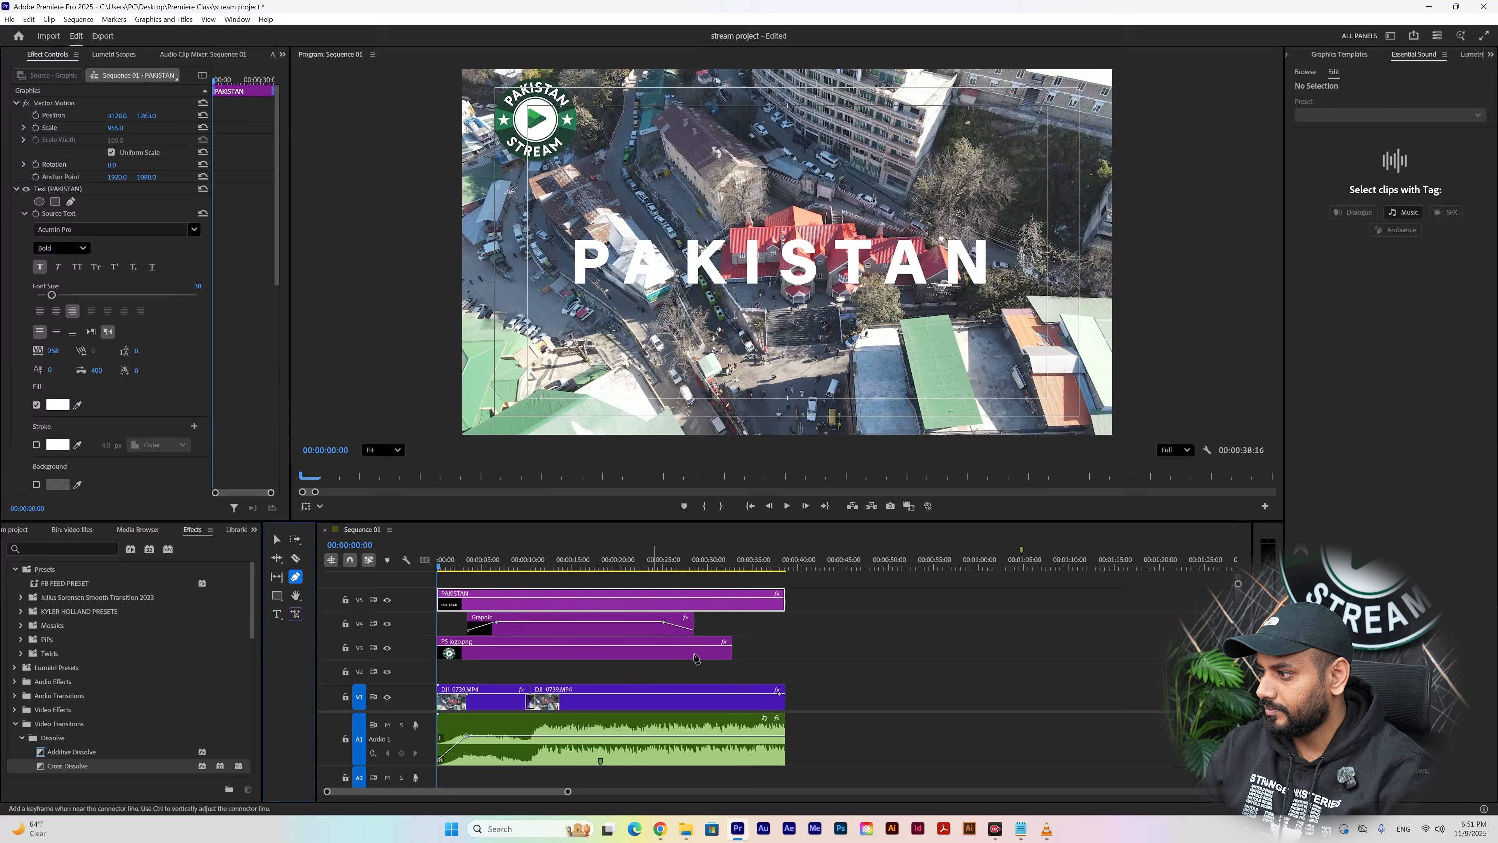
{"action": "left_click", "coordinate": [767, 736]}
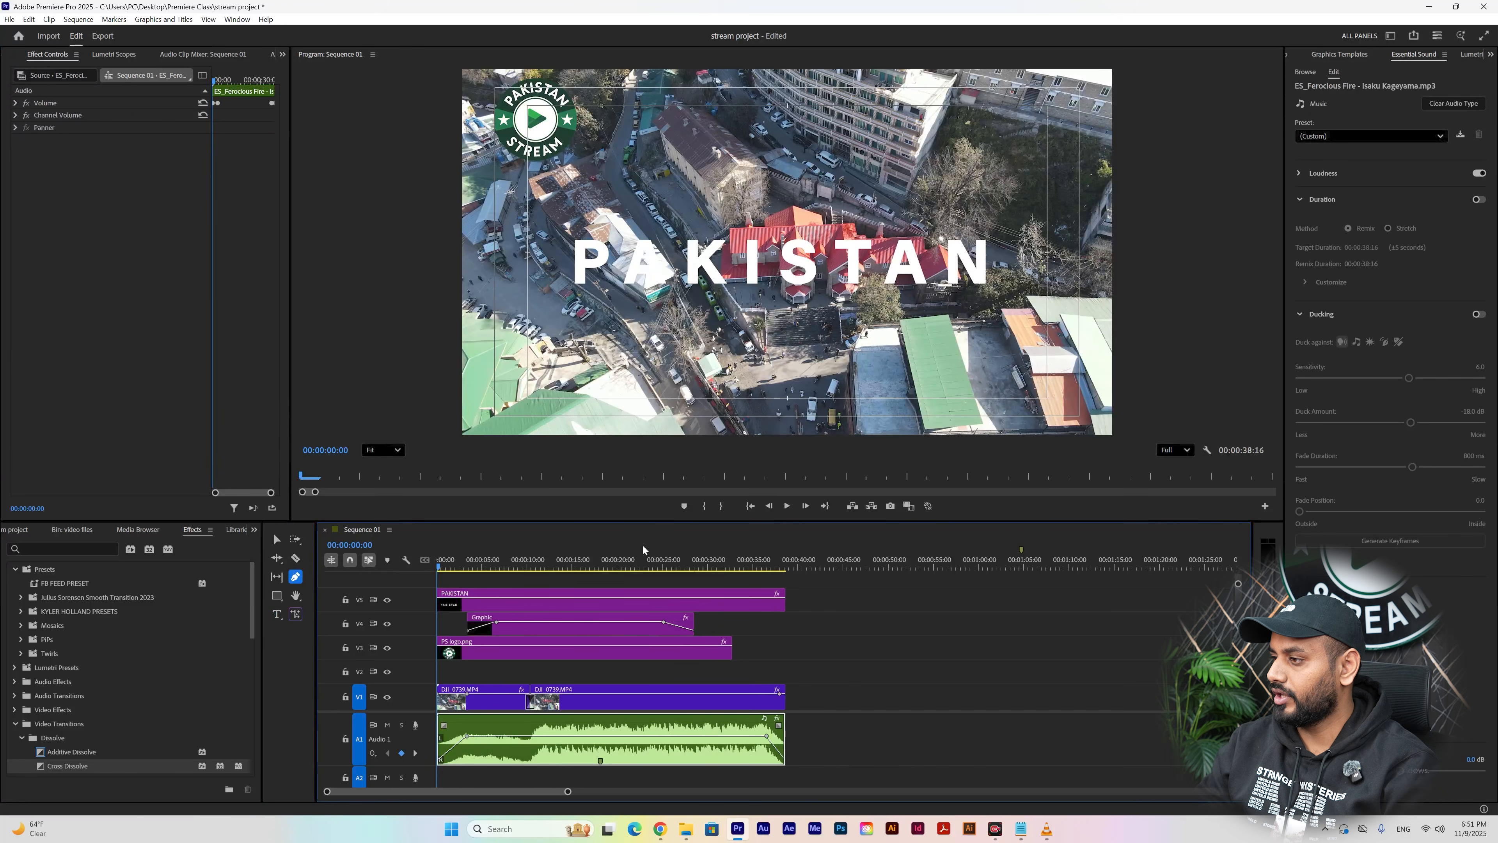
- Delete the old overlapping Graphic title clip from V4 and move the PAKISTAN title down from V5 to V4
{"action": "left_click_drag", "start_coordinate": [531, 568], "coordinate": [633, 570]}
{"action": "left_click", "coordinate": [615, 634]}
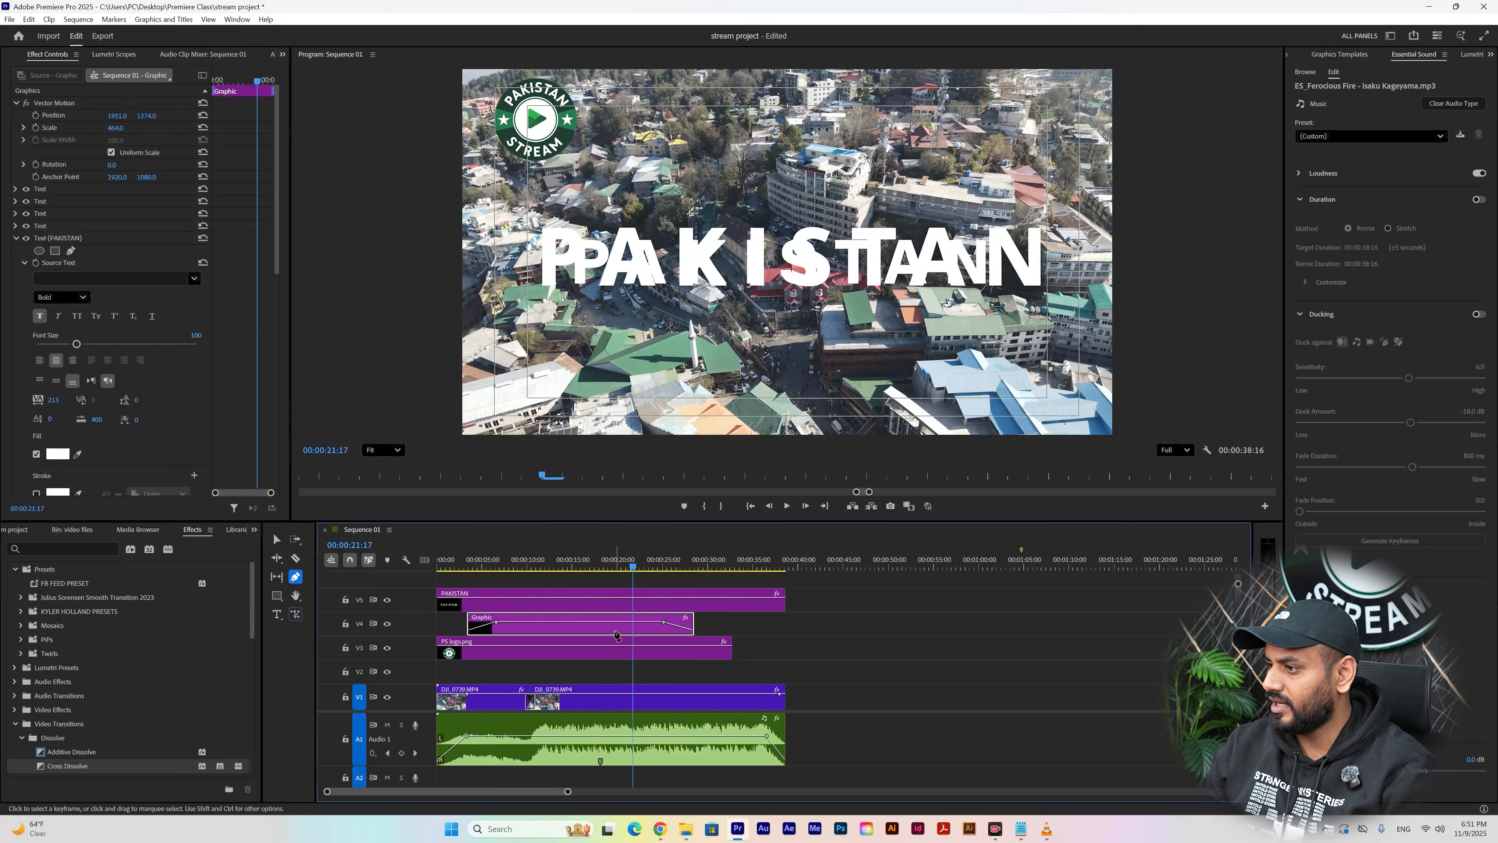
{"action": "key", "text": "Delete"}
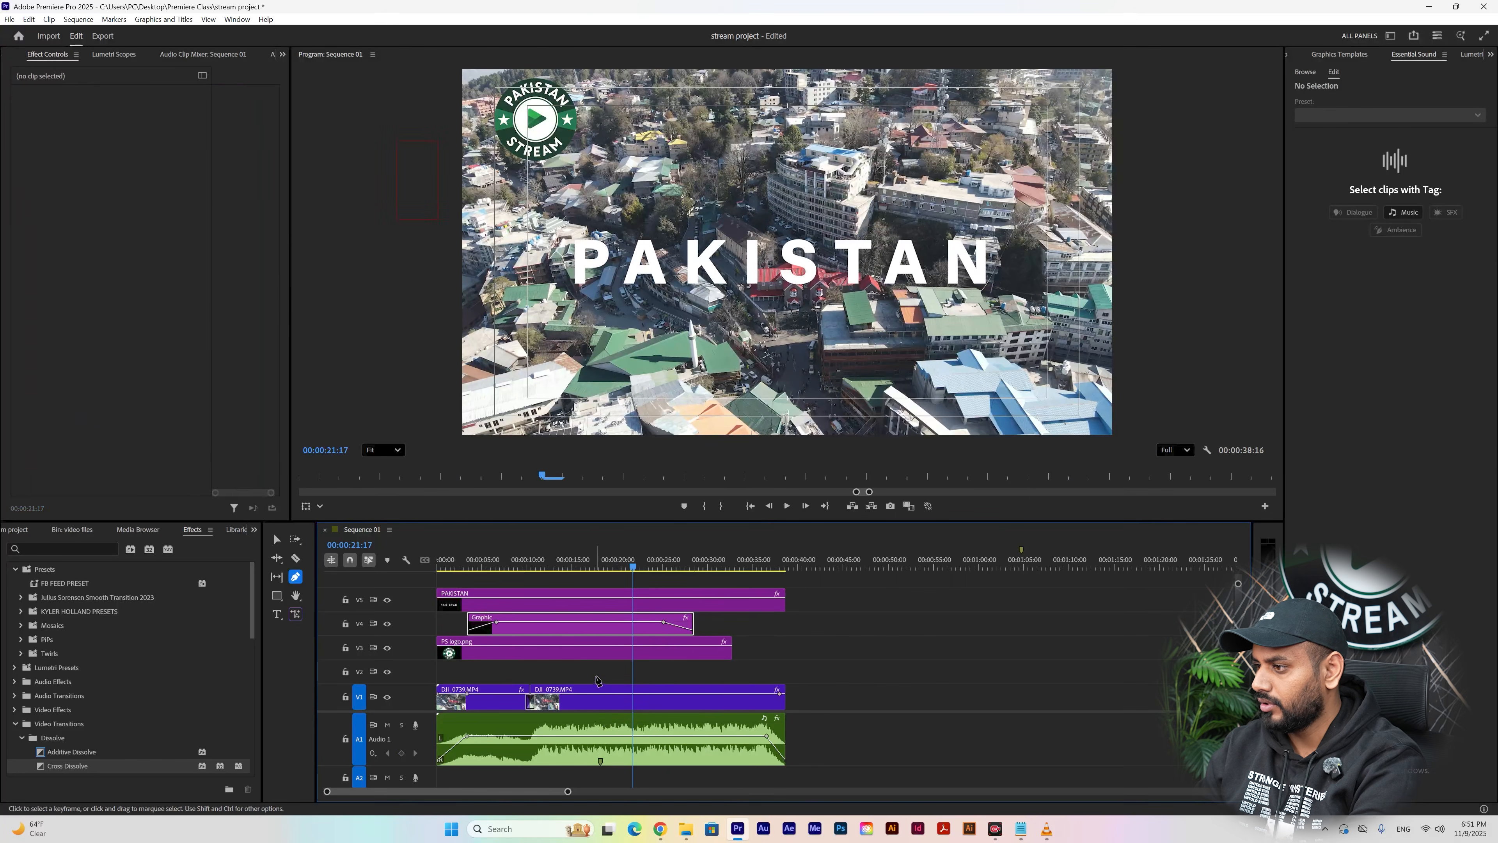
{"action": "left_click", "coordinate": [276, 539]}
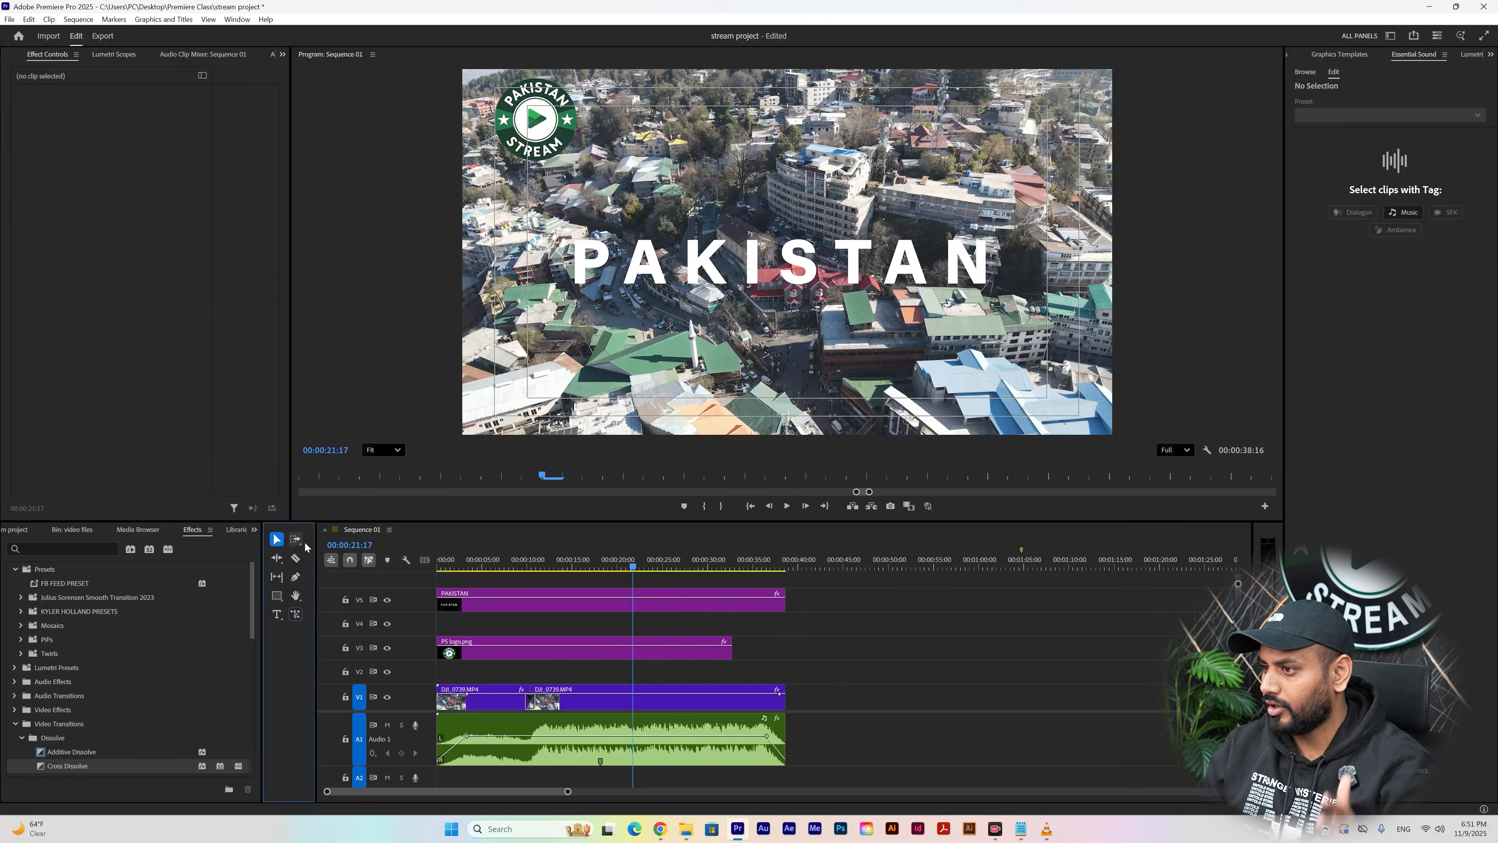
{"action": "mouse_move", "coordinate": [629, 608]}
{"action": "left_mouse_down"}
{"action": "mouse_move", "coordinate": [613, 611]}
{"action": "mouse_move", "coordinate": [617, 633]}
{"action": "left_mouse_up"}
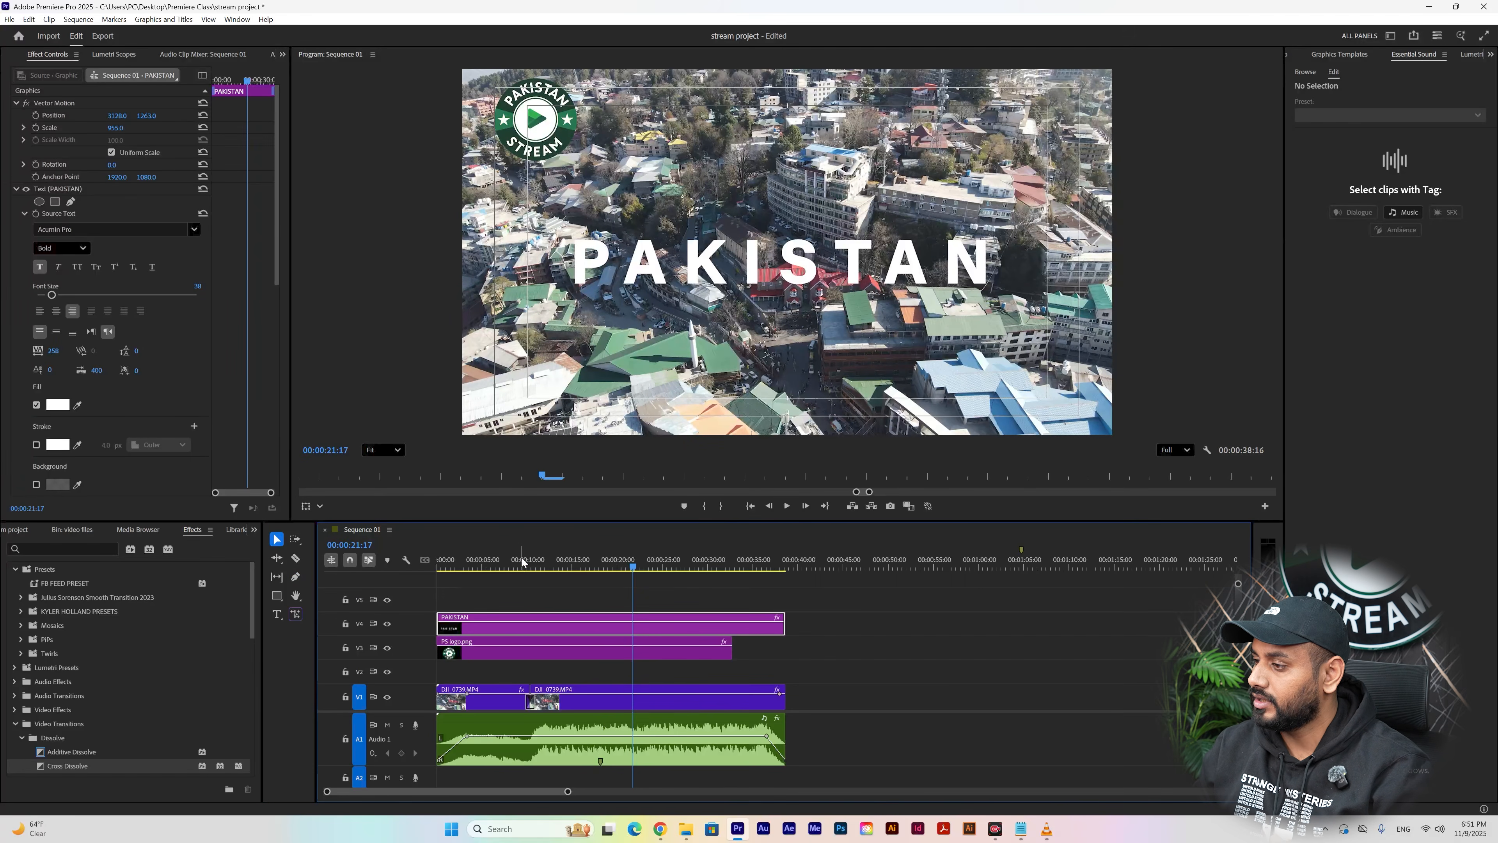
- Add opacity keyframes on the PAKISTAN title to fade it in at the start and out at the end, and play back the opening
{"action": "left_click_drag", "start_coordinate": [522, 562], "coordinate": [438, 566]}
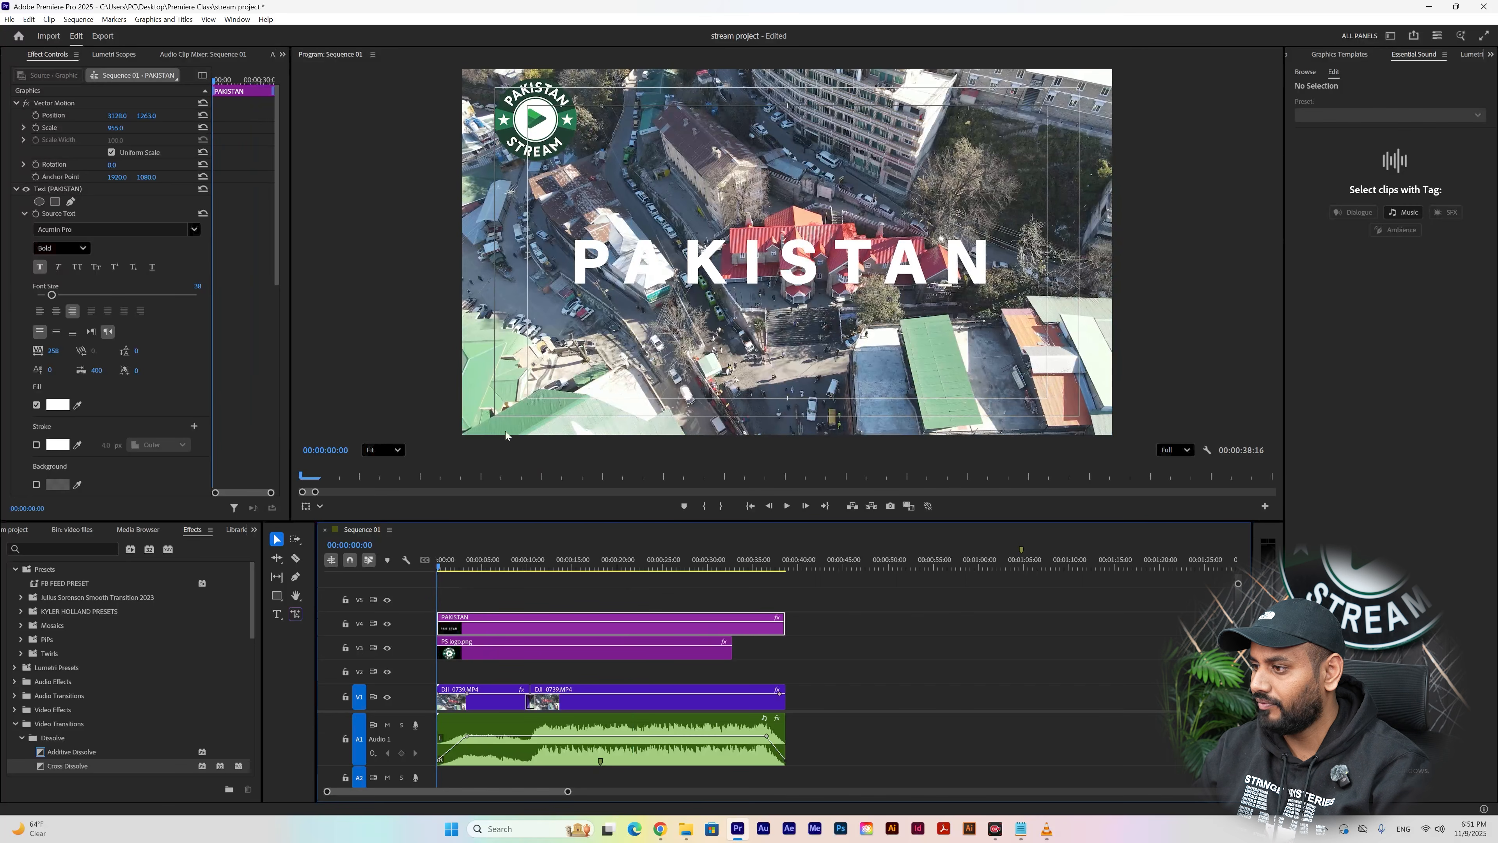
{"action": "double_click", "coordinate": [417, 616]}
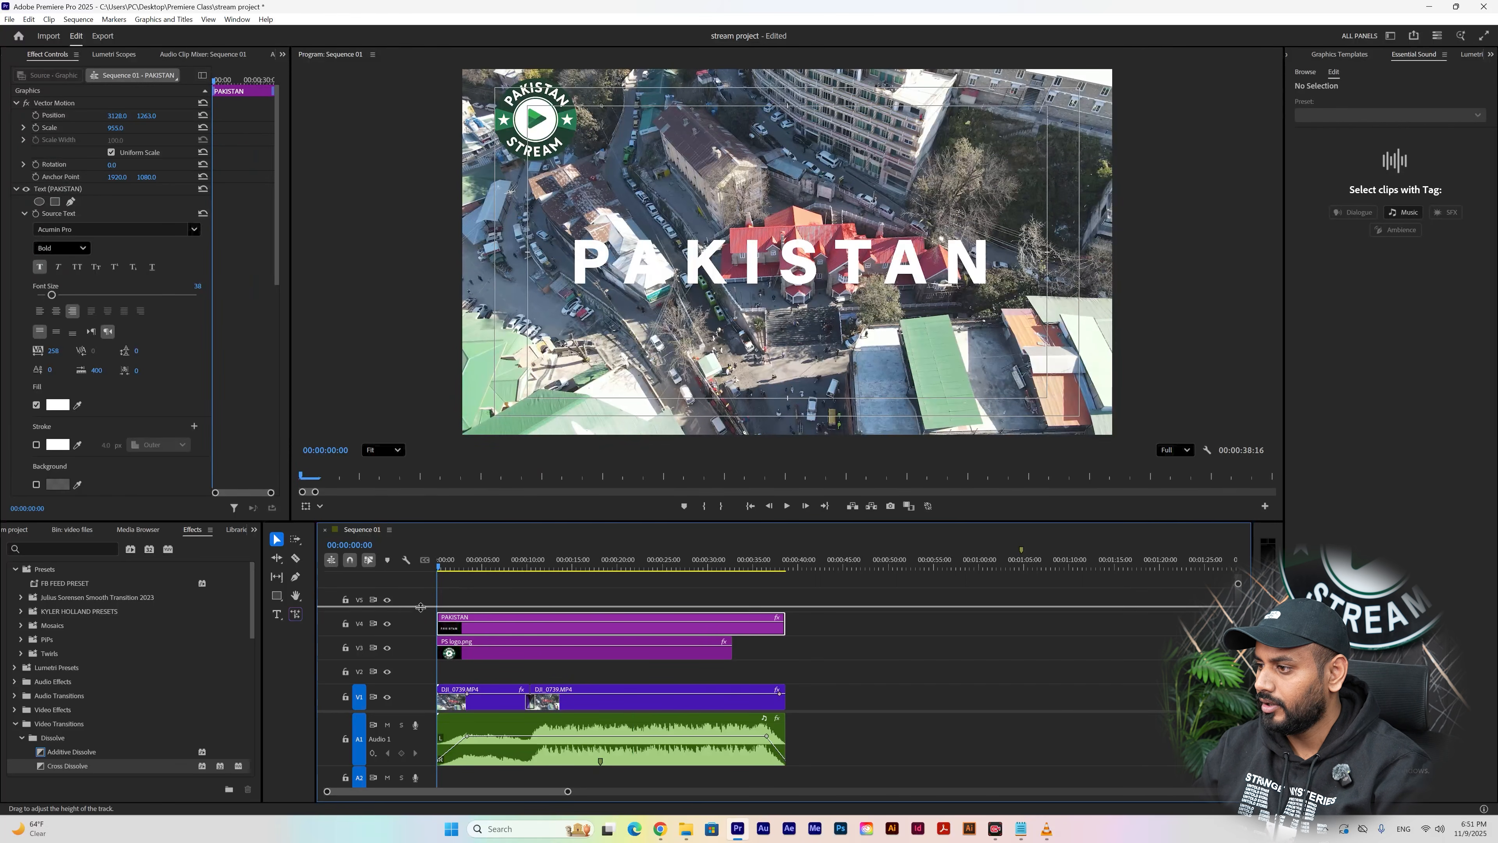
{"action": "left_click", "coordinate": [293, 579]}
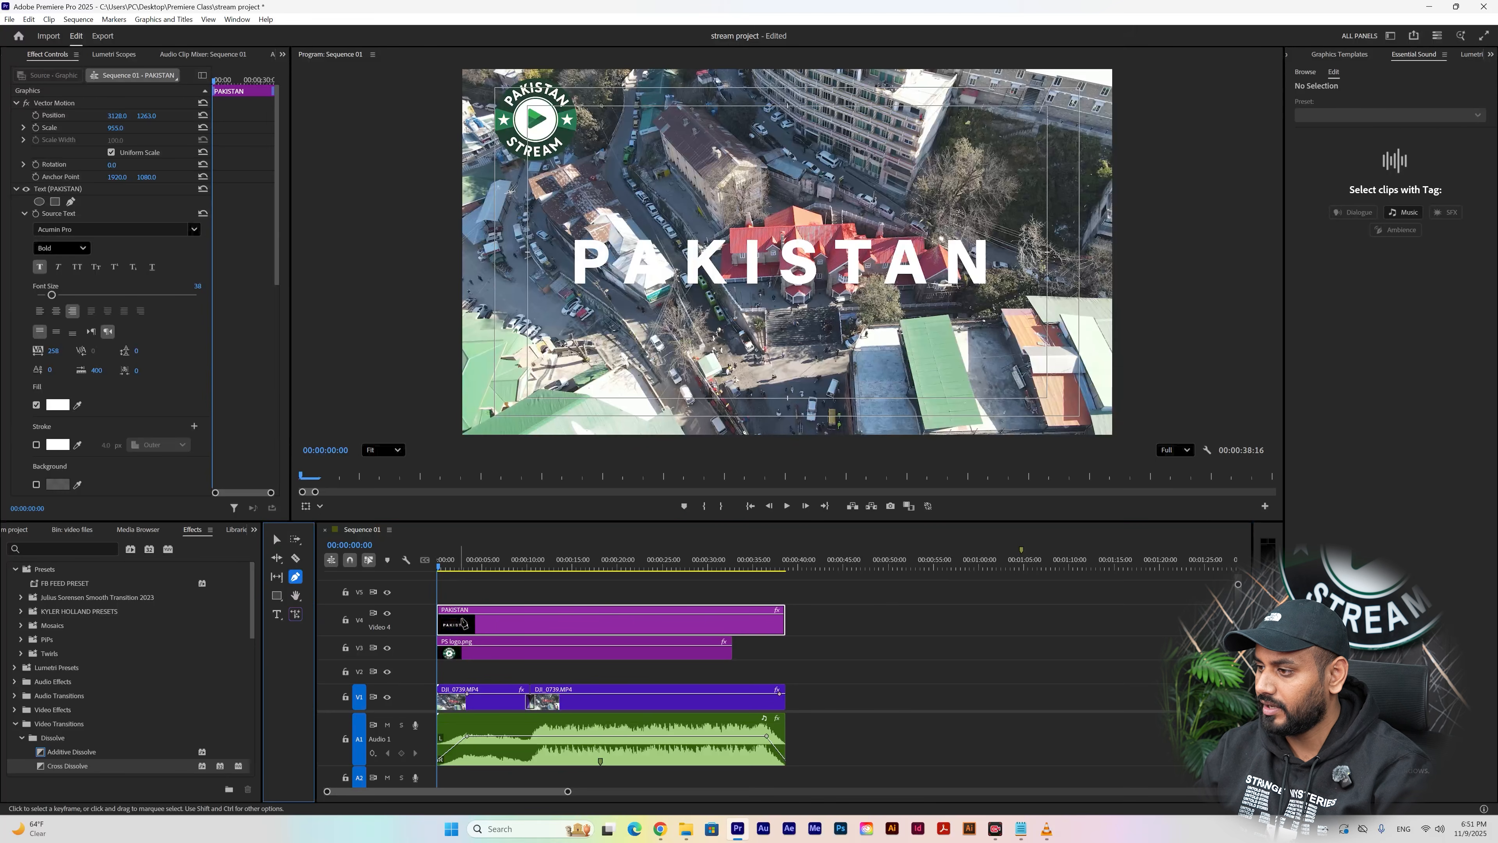
{"action": "left_click_drag", "start_coordinate": [439, 614], "coordinate": [440, 647]}
{"action": "left_click", "coordinate": [759, 615]}
{"action": "left_click", "coordinate": [784, 615]}
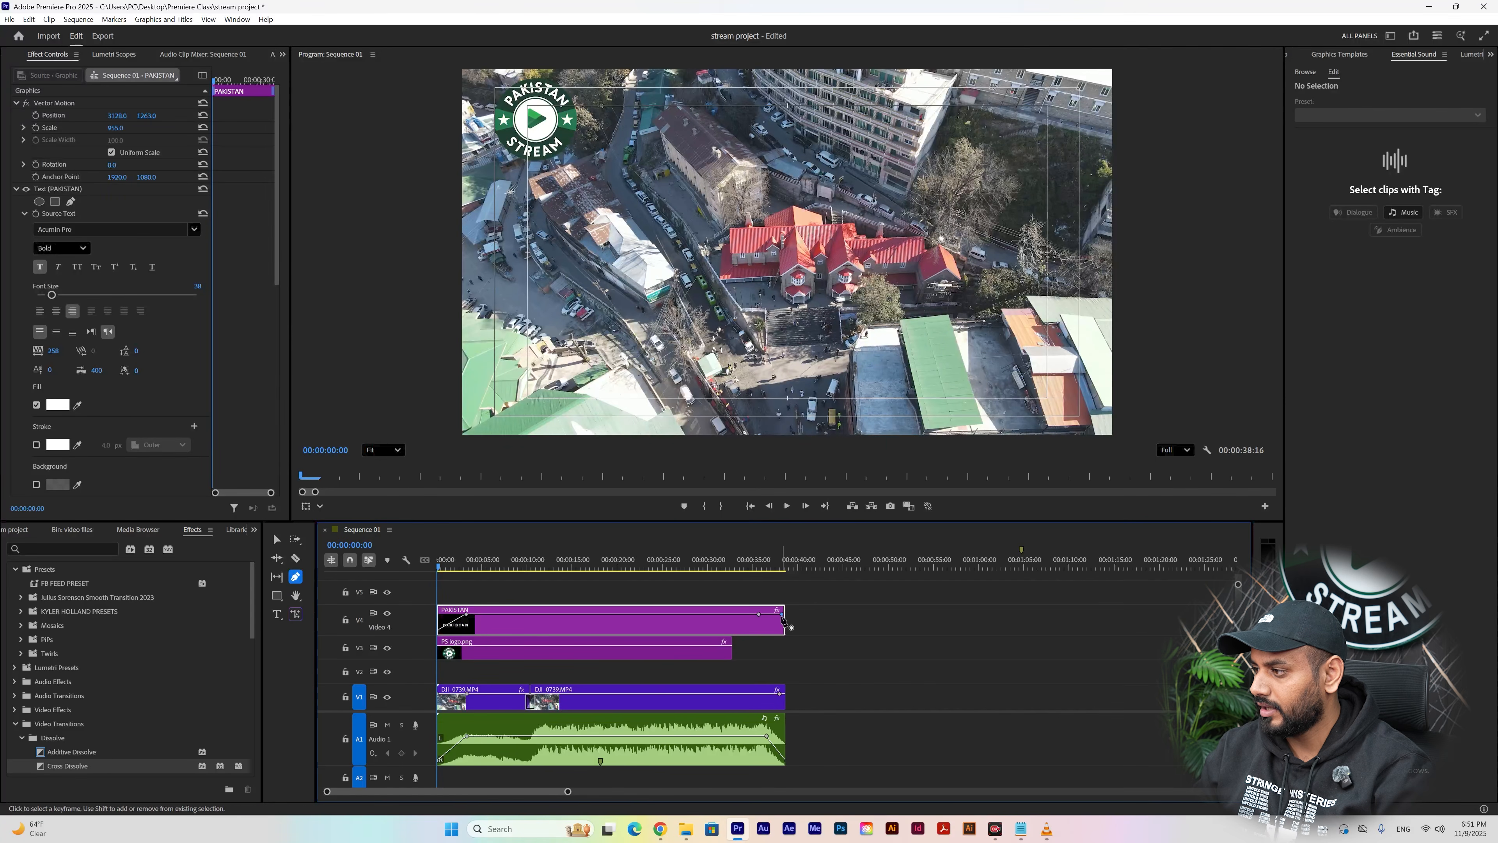
{"action": "left_click_drag", "start_coordinate": [785, 615], "coordinate": [794, 645]}
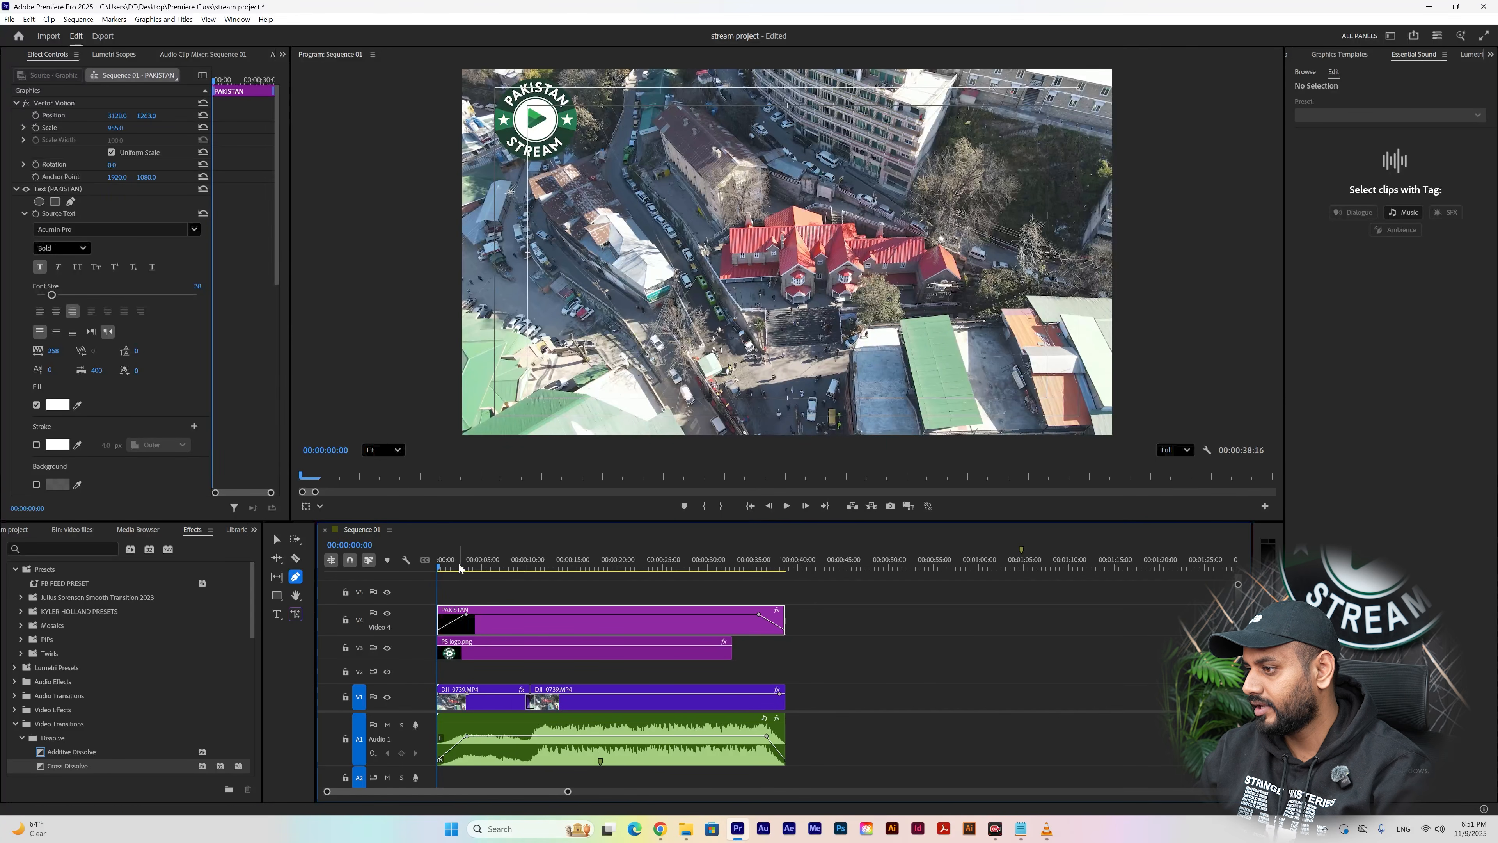
{"action": "key", "text": "space"}
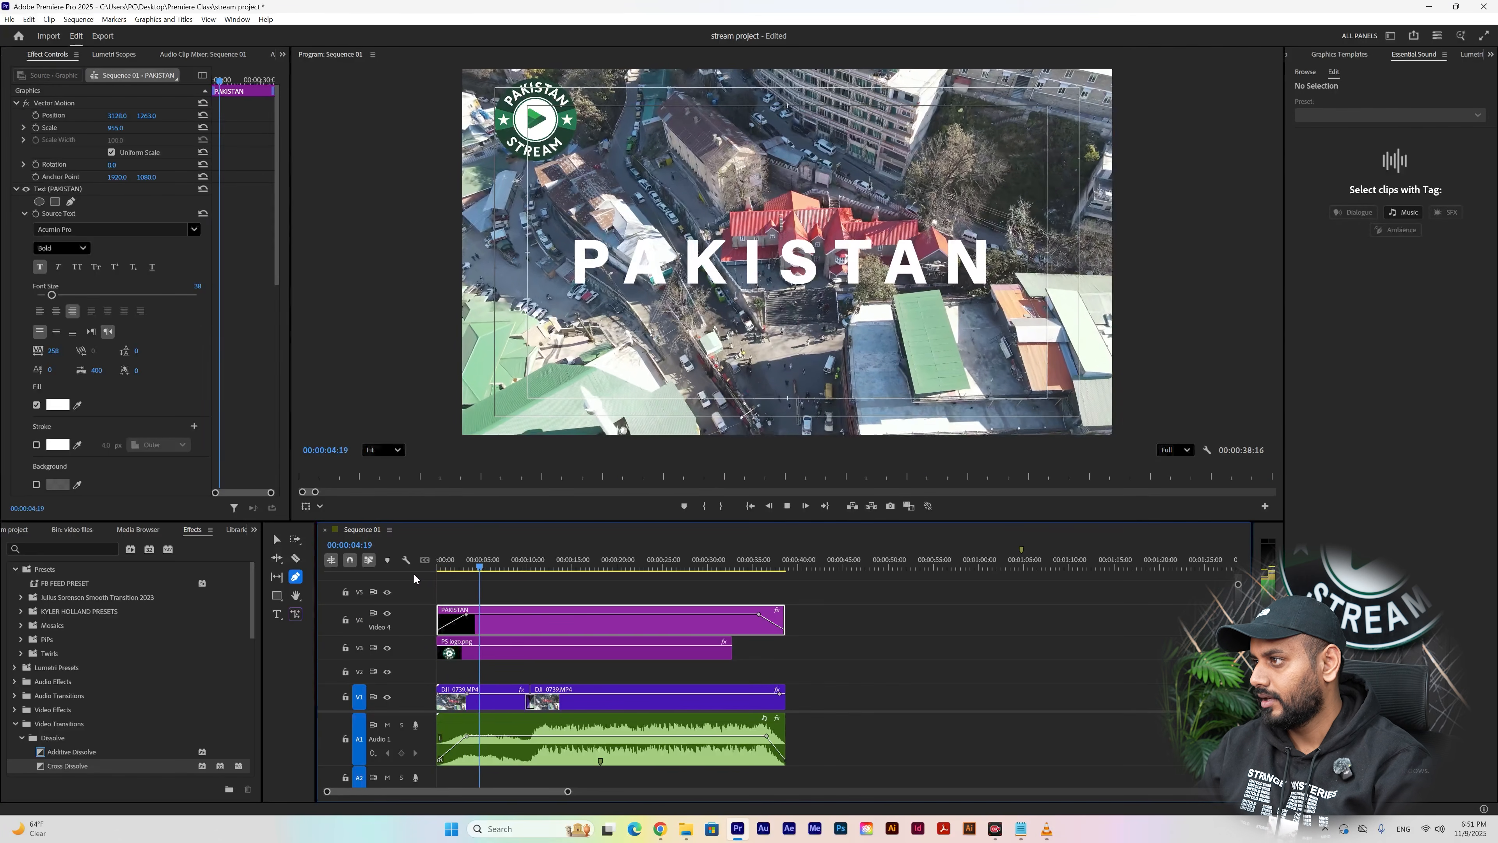
{"action": "key", "text": "space"}
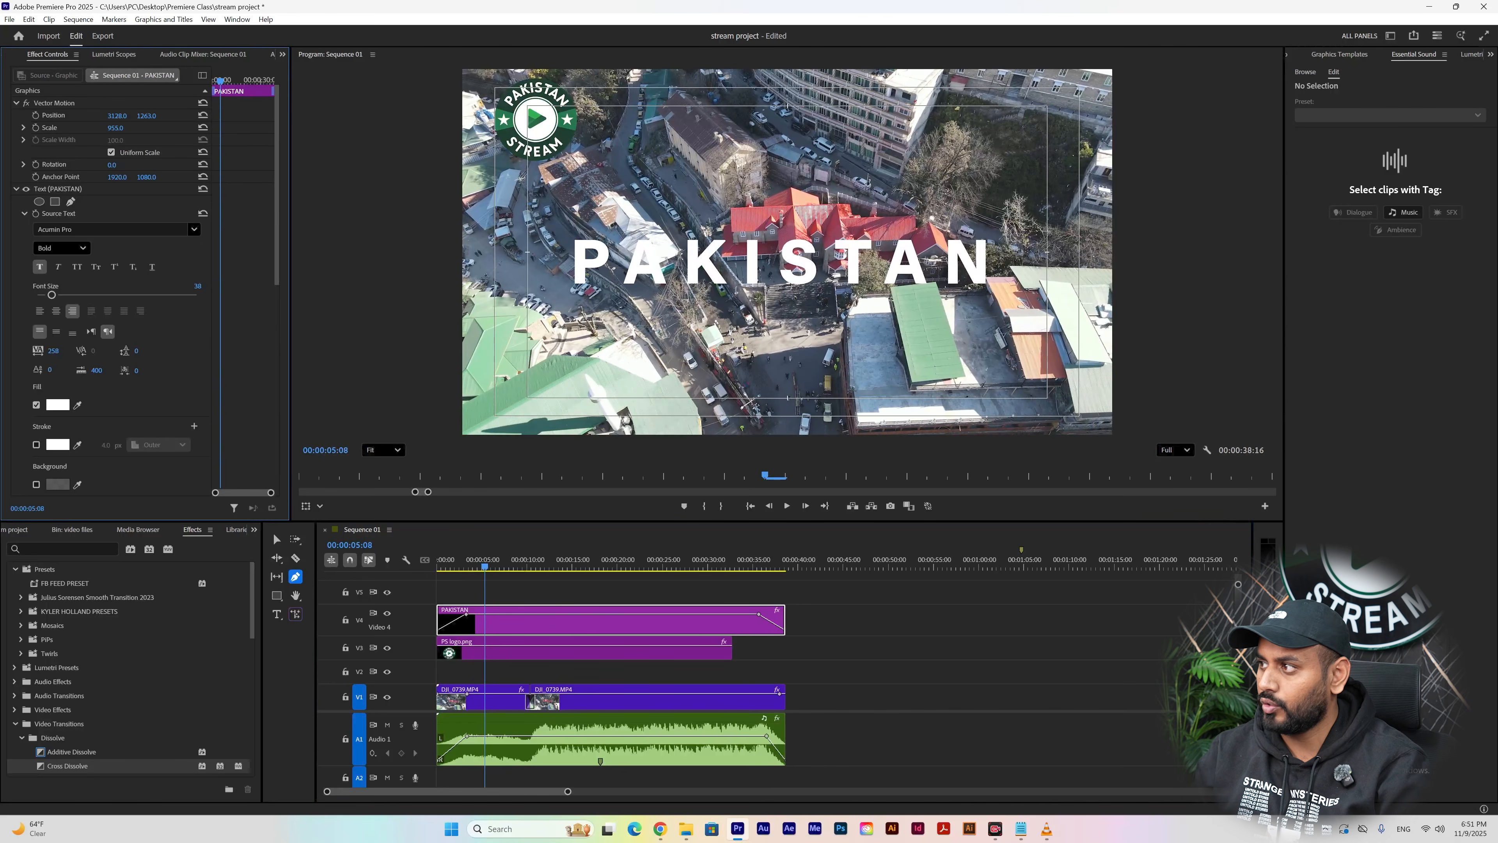
- Try a Vector Motion rotation on the PAKISTAN title and undo it
{"action": "mouse_move", "coordinate": [112, 165]}
{"action": "left_mouse_down"}
{"action": "mouse_move", "coordinate": [136, 165]}
{"action": "mouse_move", "coordinate": [121, 165]}
{"action": "left_mouse_up"}
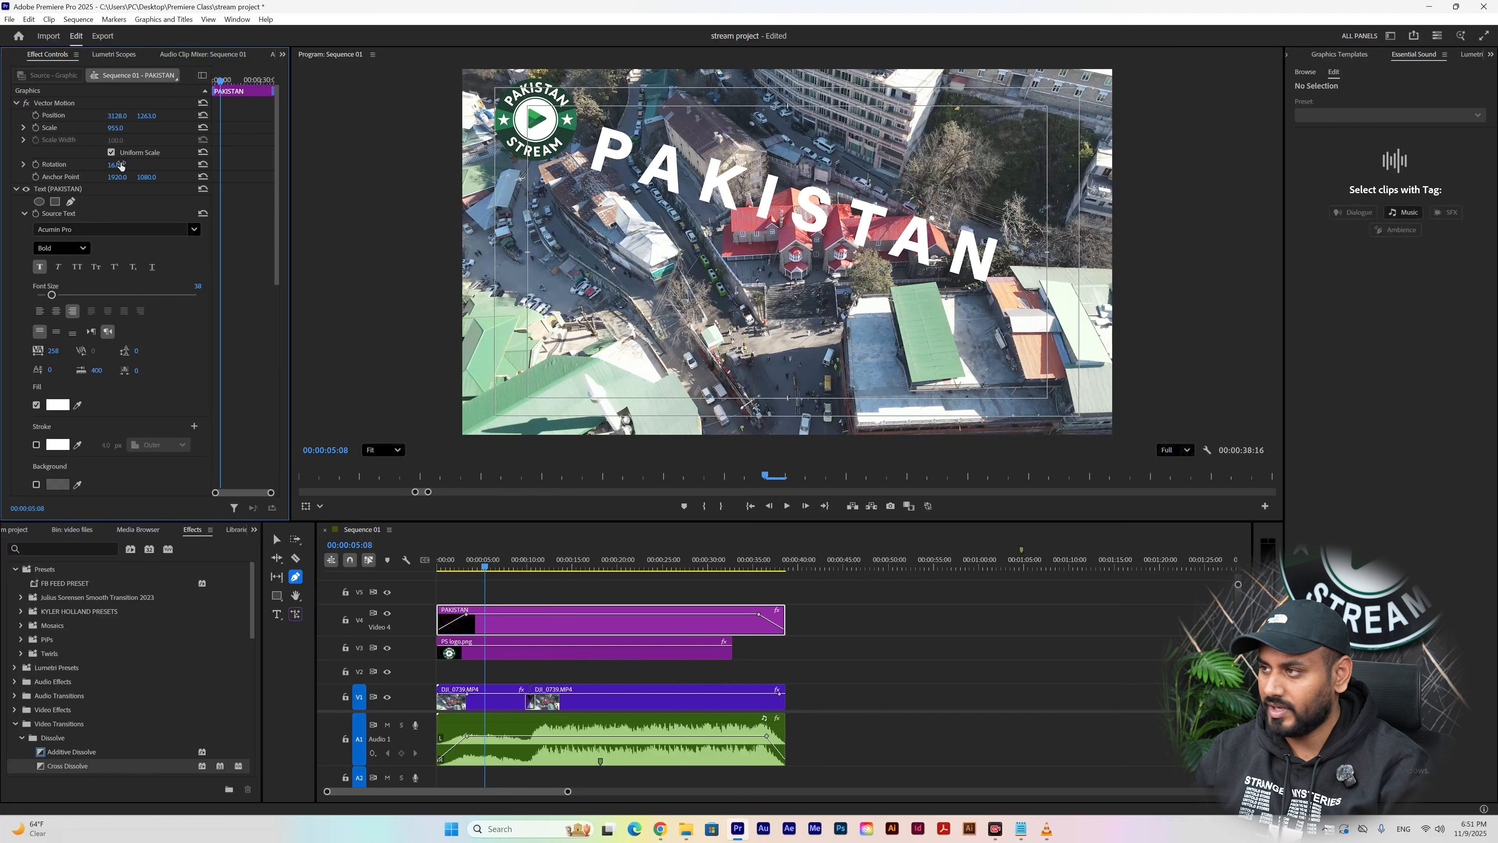
{"action": "key", "text": "ctrl+z"}
{"action": "scroll", "coordinate": [121, 493], "scroll_direction": "down", "scroll_amount": 5}
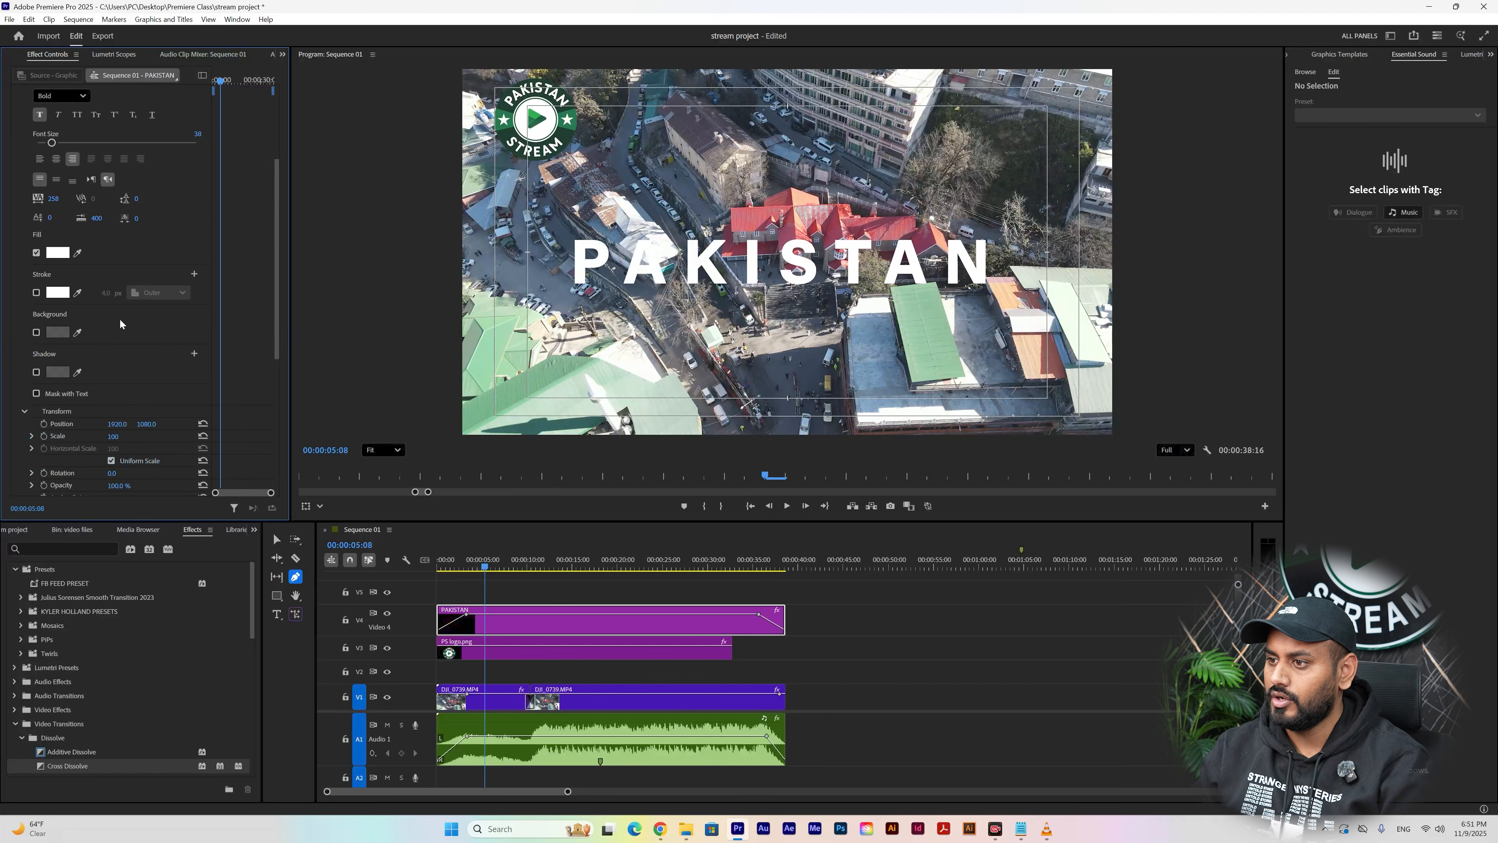
{"action": "scroll", "coordinate": [121, 311], "scroll_direction": "up", "scroll_amount": 5}
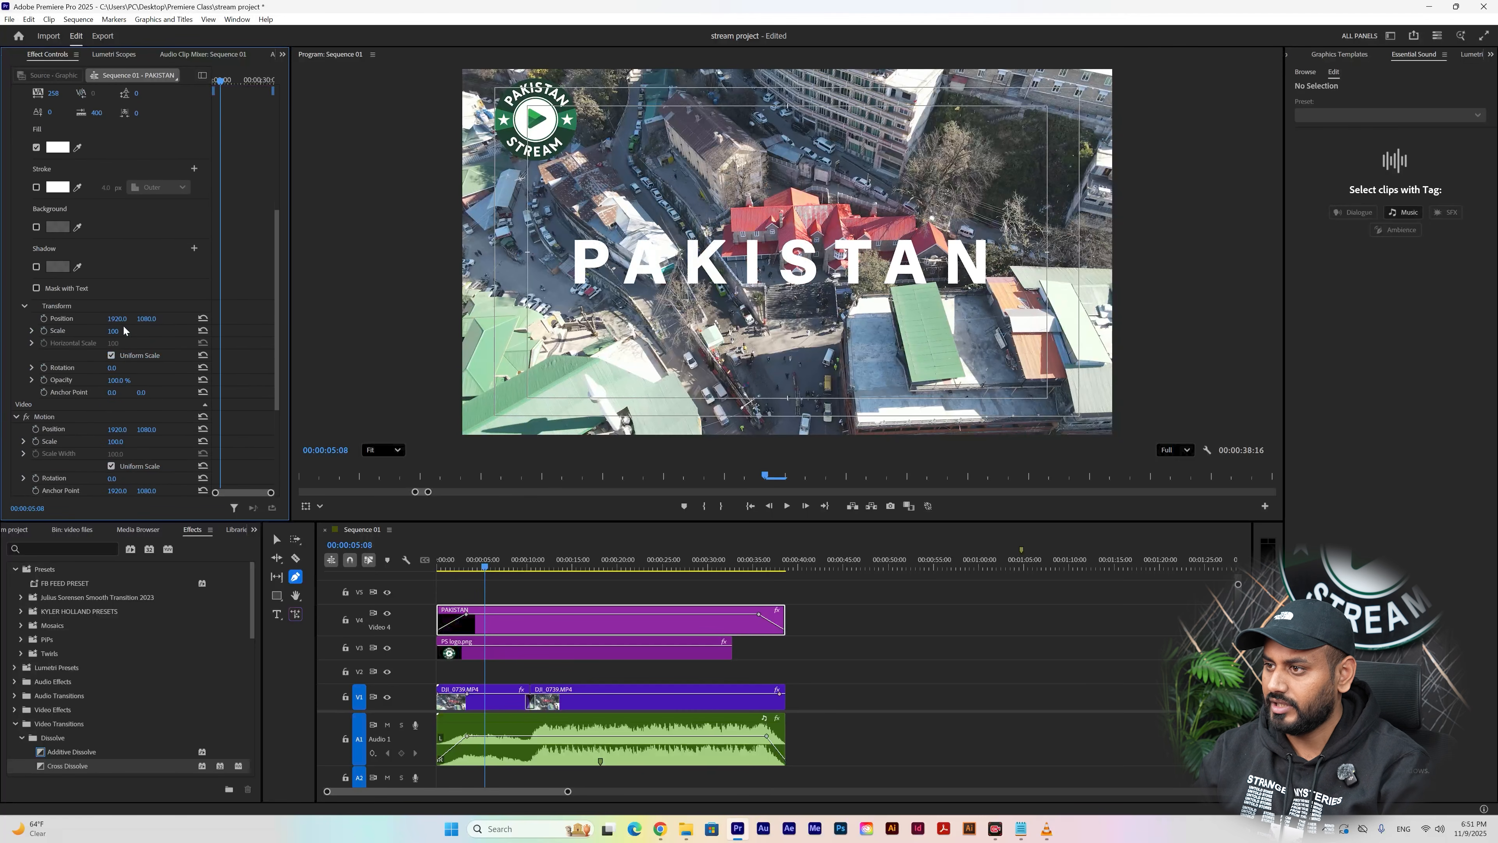
{"action": "scroll", "coordinate": [121, 311], "scroll_direction": "up", "scroll_amount": 1}
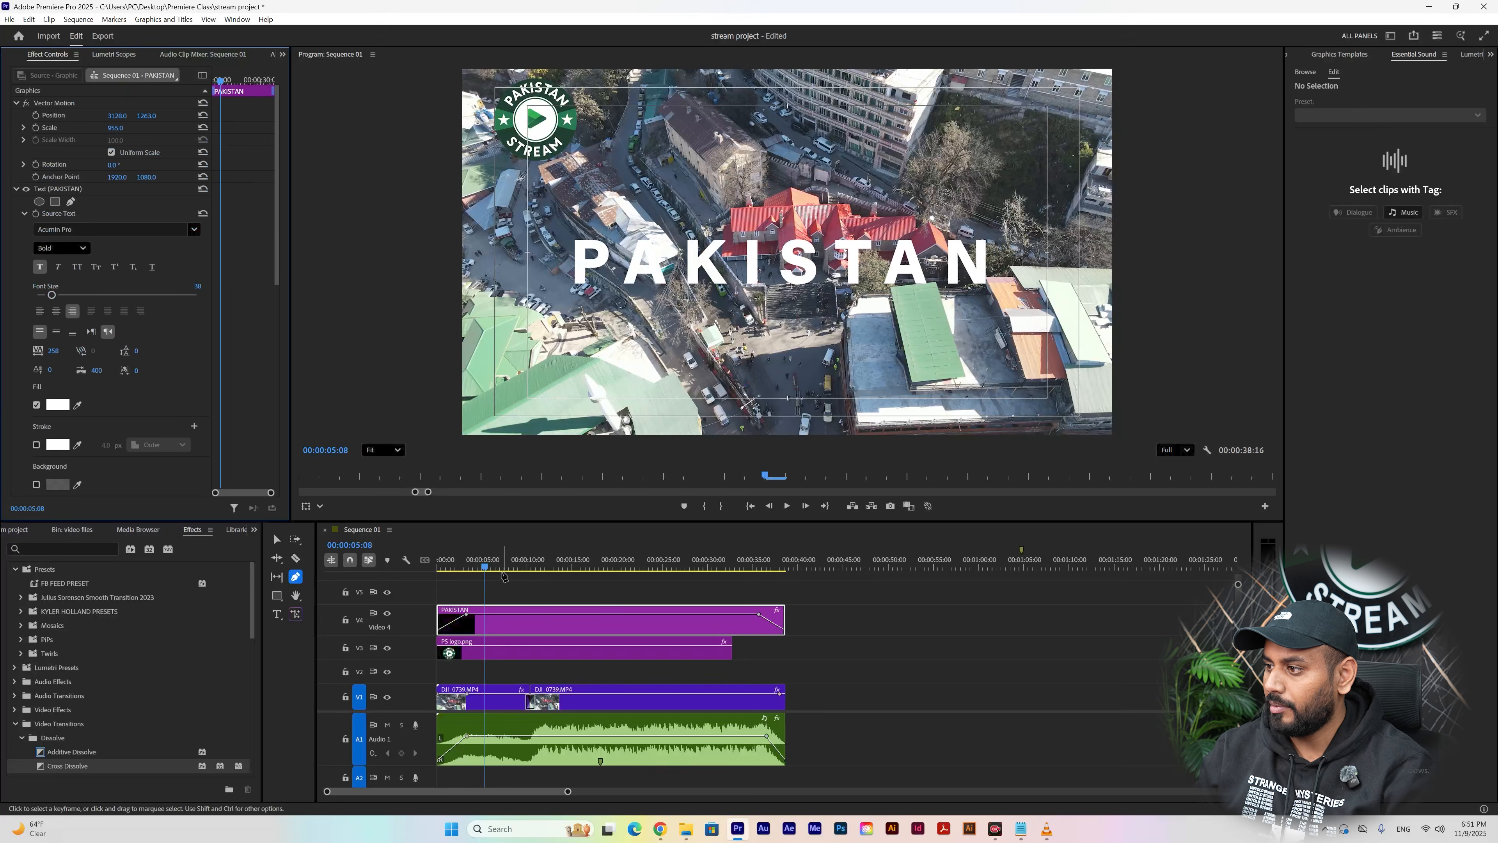
- Widen the Essential Sound panel group and look through Graphics Templates, Metadata and Markers, finishing on Lumetri Color
{"action": "left_click", "coordinate": [472, 566]}
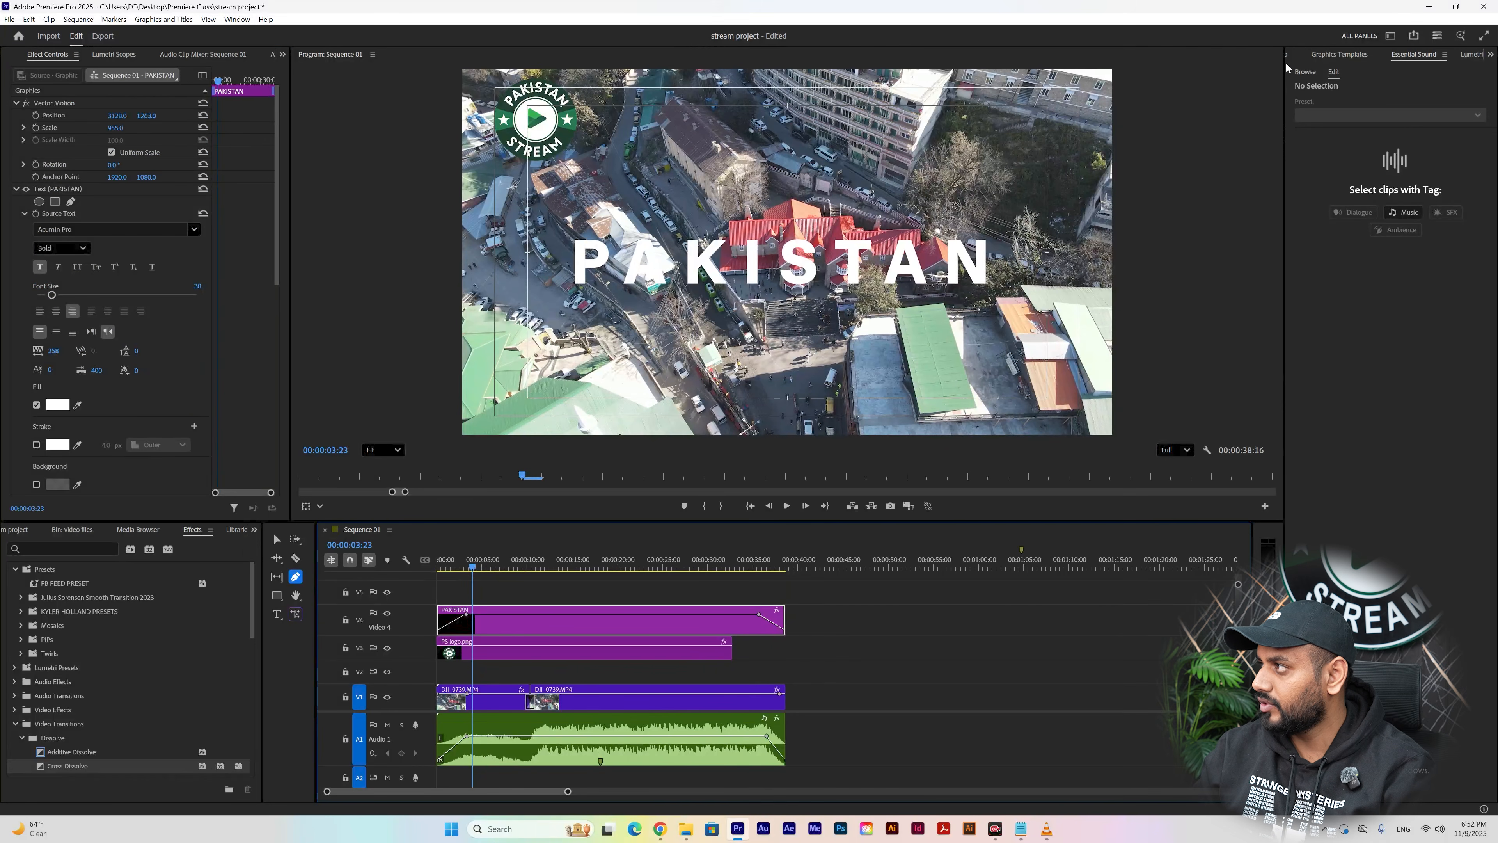
{"action": "left_click_drag", "start_coordinate": [1285, 71], "coordinate": [1139, 98]}
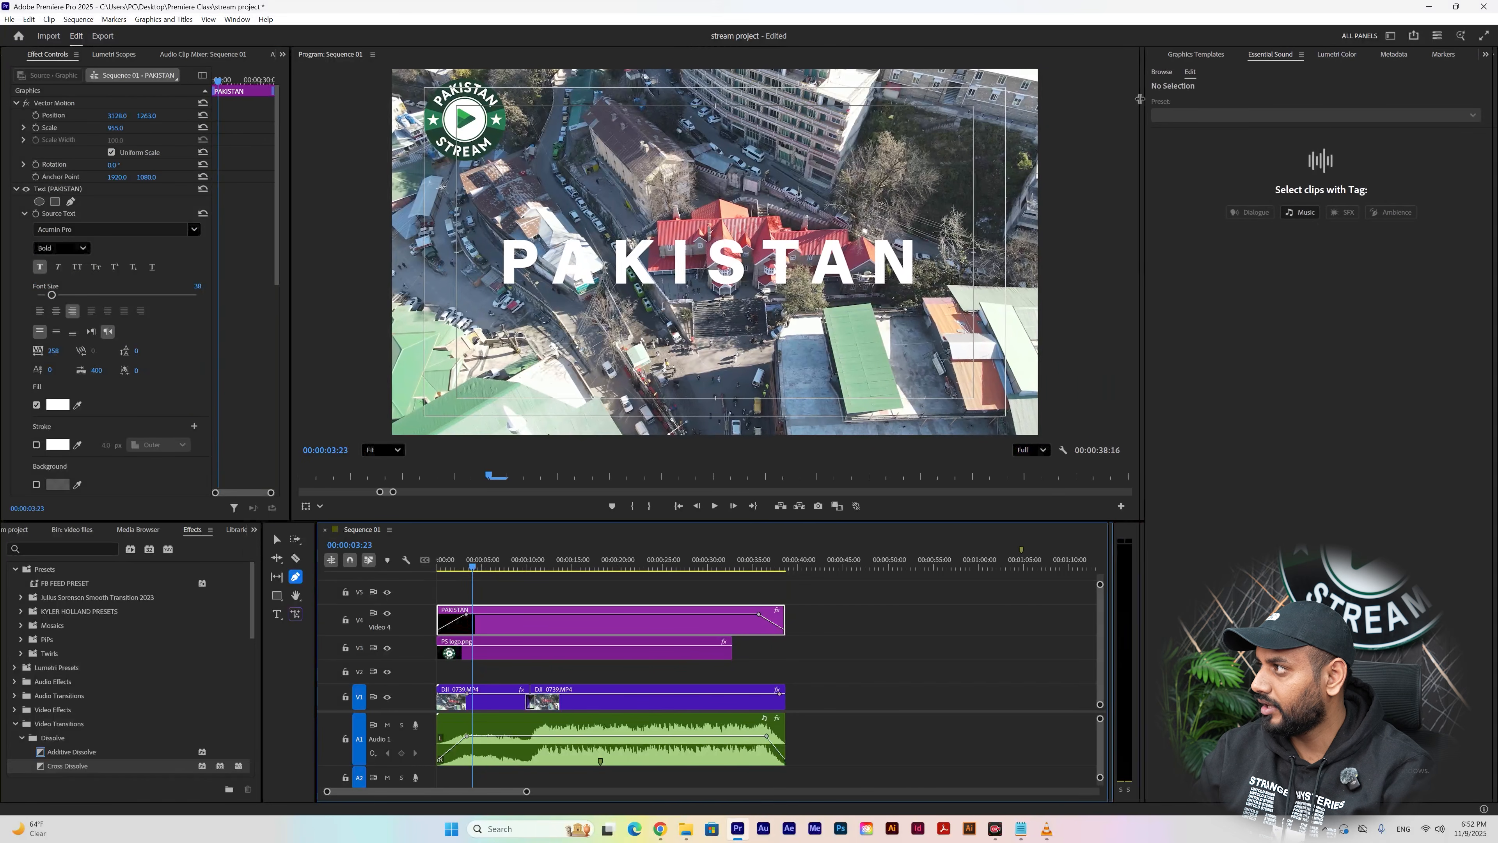
{"action": "left_click", "coordinate": [1189, 58]}
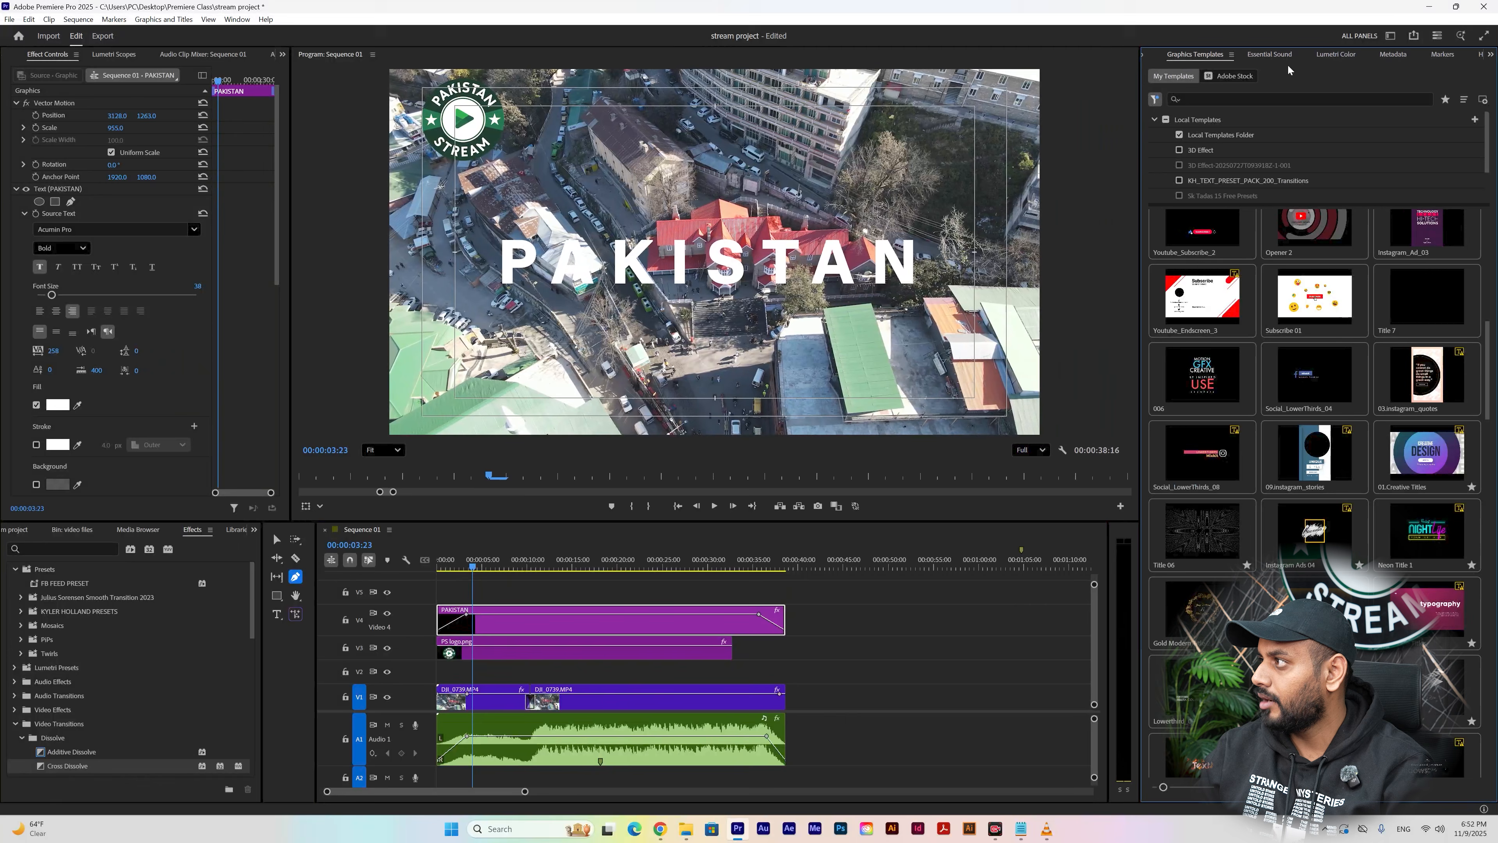
{"action": "left_click", "coordinate": [1325, 53]}
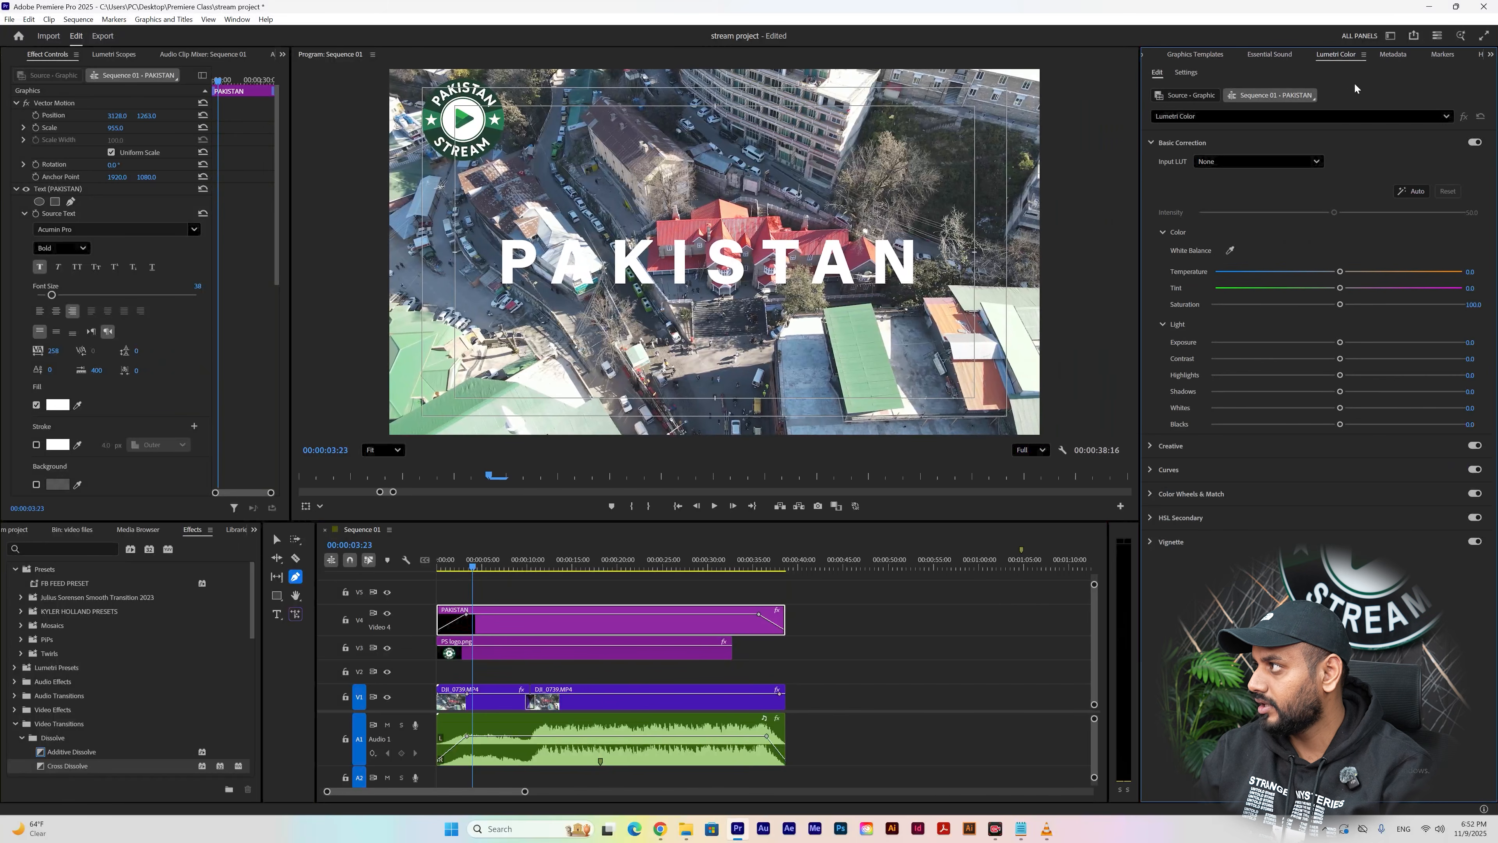
{"action": "left_click", "coordinate": [1399, 55]}
{"action": "left_click", "coordinate": [1442, 54]}
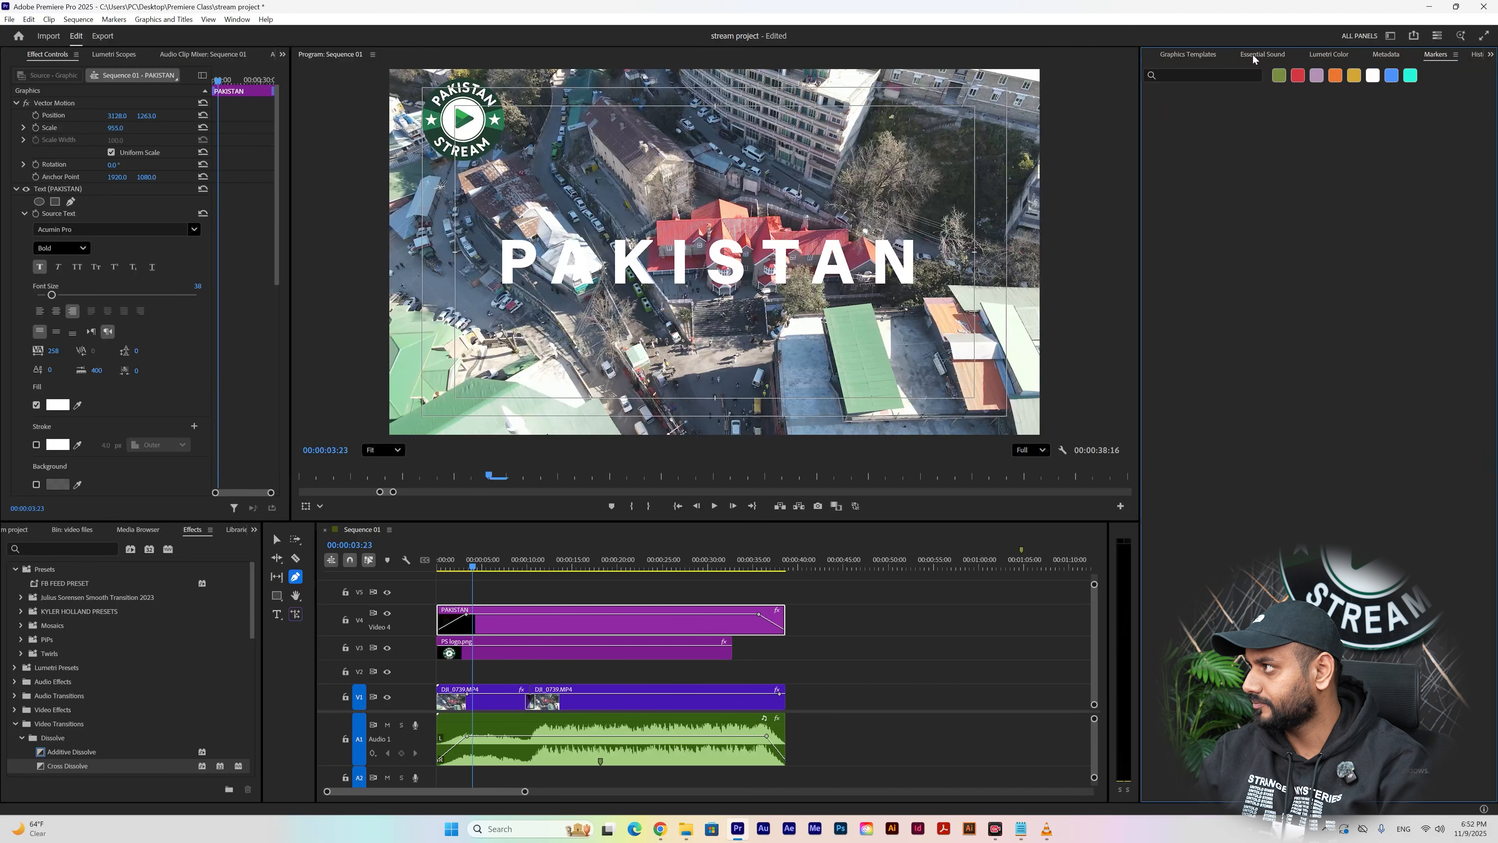
{"action": "left_click", "coordinate": [1317, 55]}
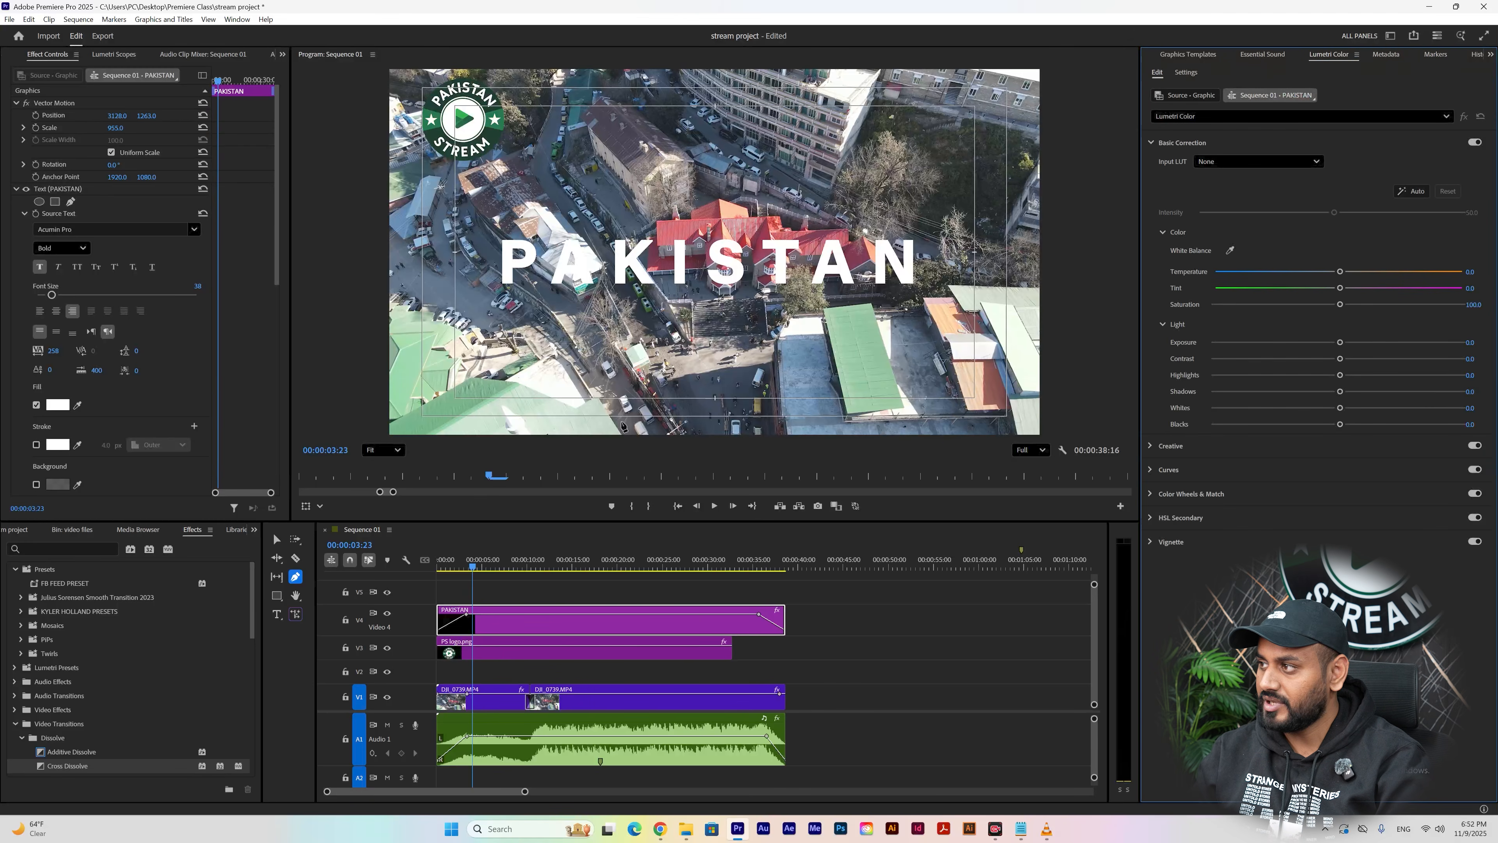
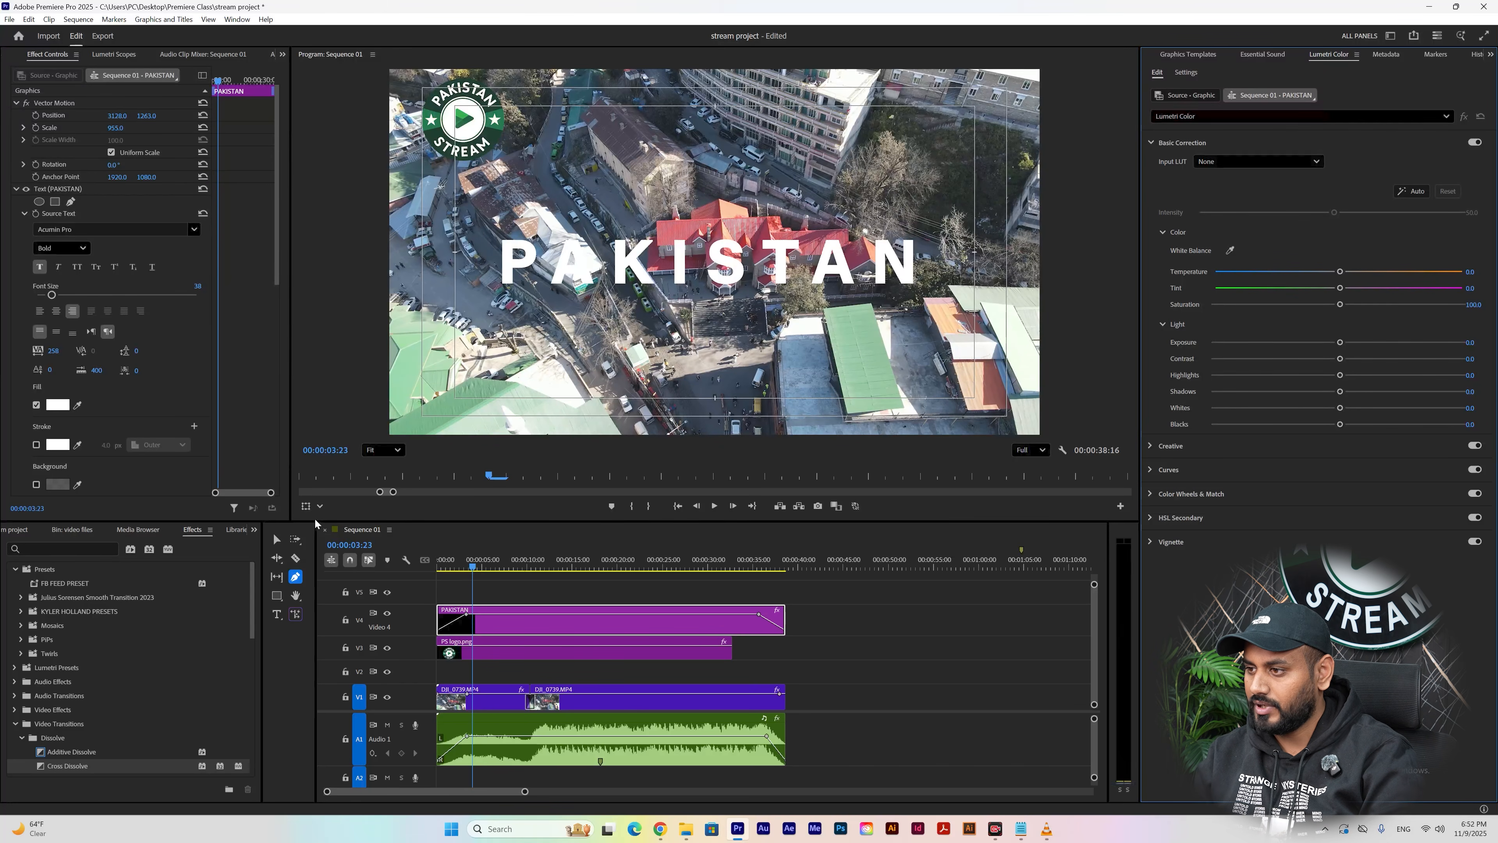
- Enlarge the timeline area by shrinking the Effects area and the Program monitor
{"action": "left_click_drag", "start_coordinate": [314, 520], "coordinate": [72, 639]}
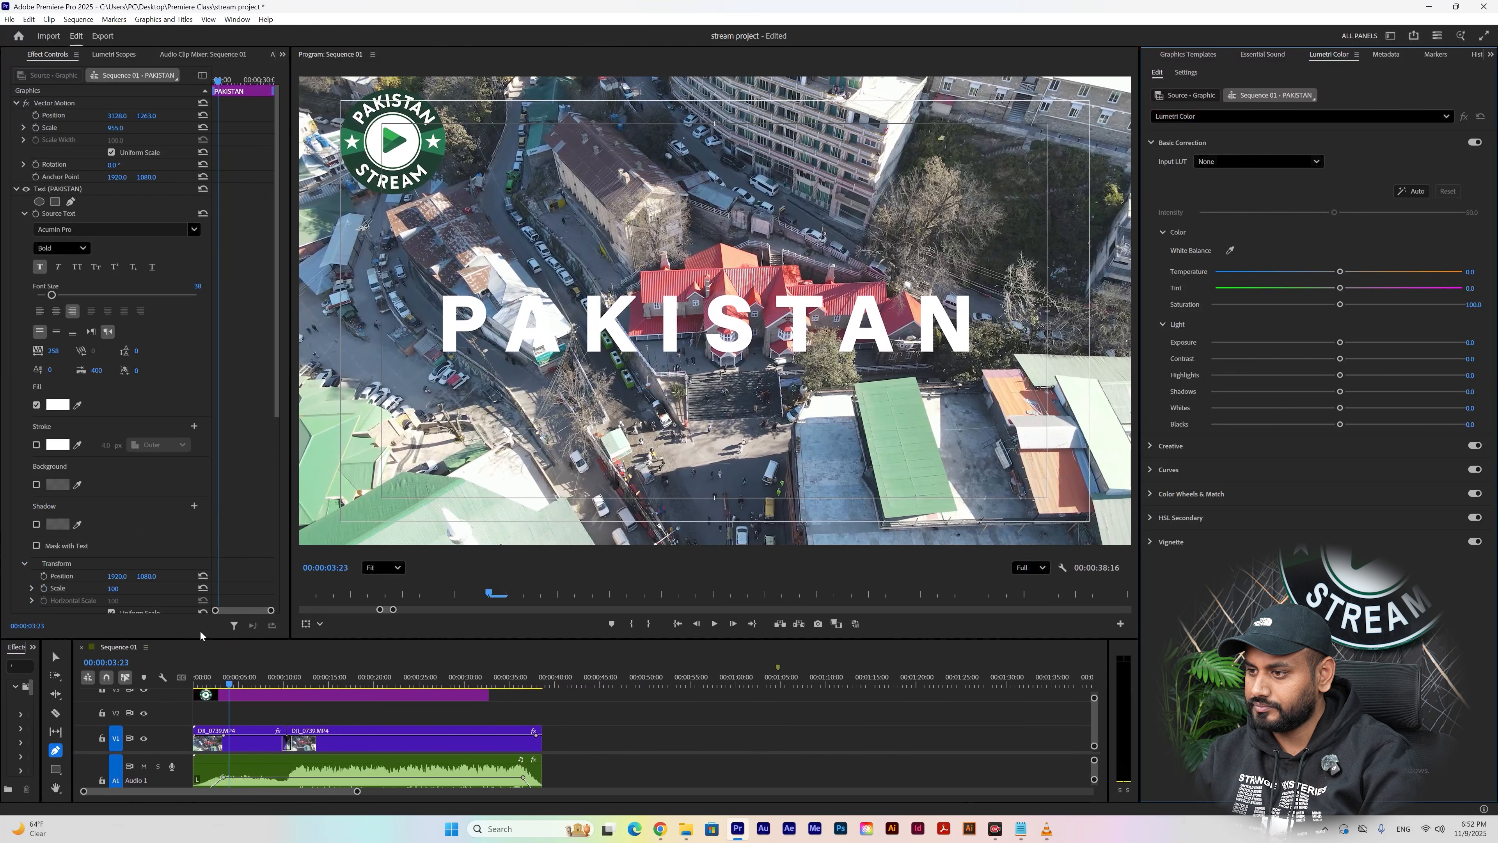
{"action": "left_click", "coordinate": [208, 644]}
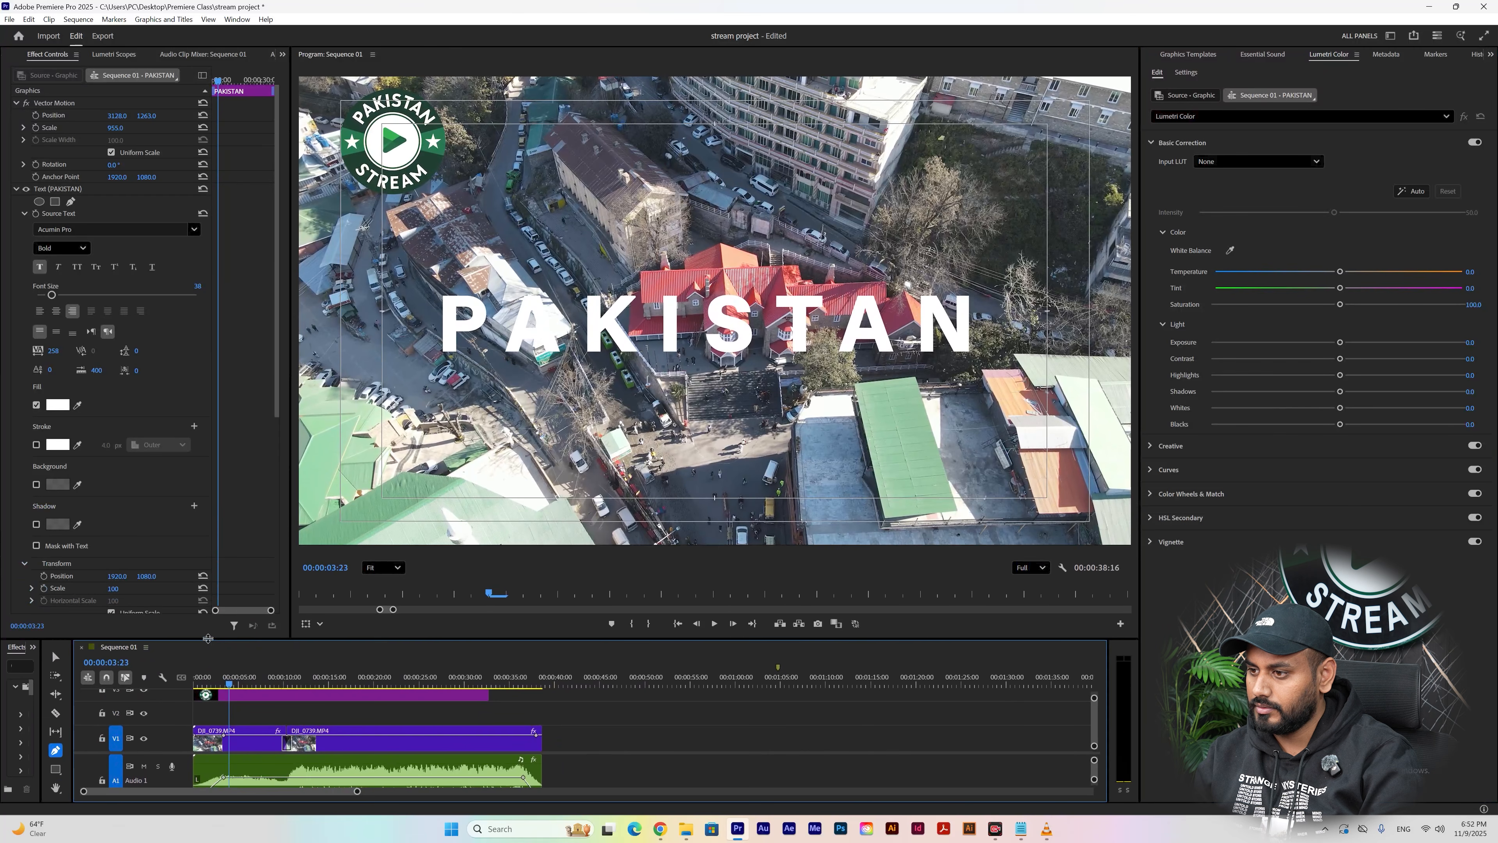
{"action": "left_click_drag", "start_coordinate": [209, 639], "coordinate": [198, 286]}
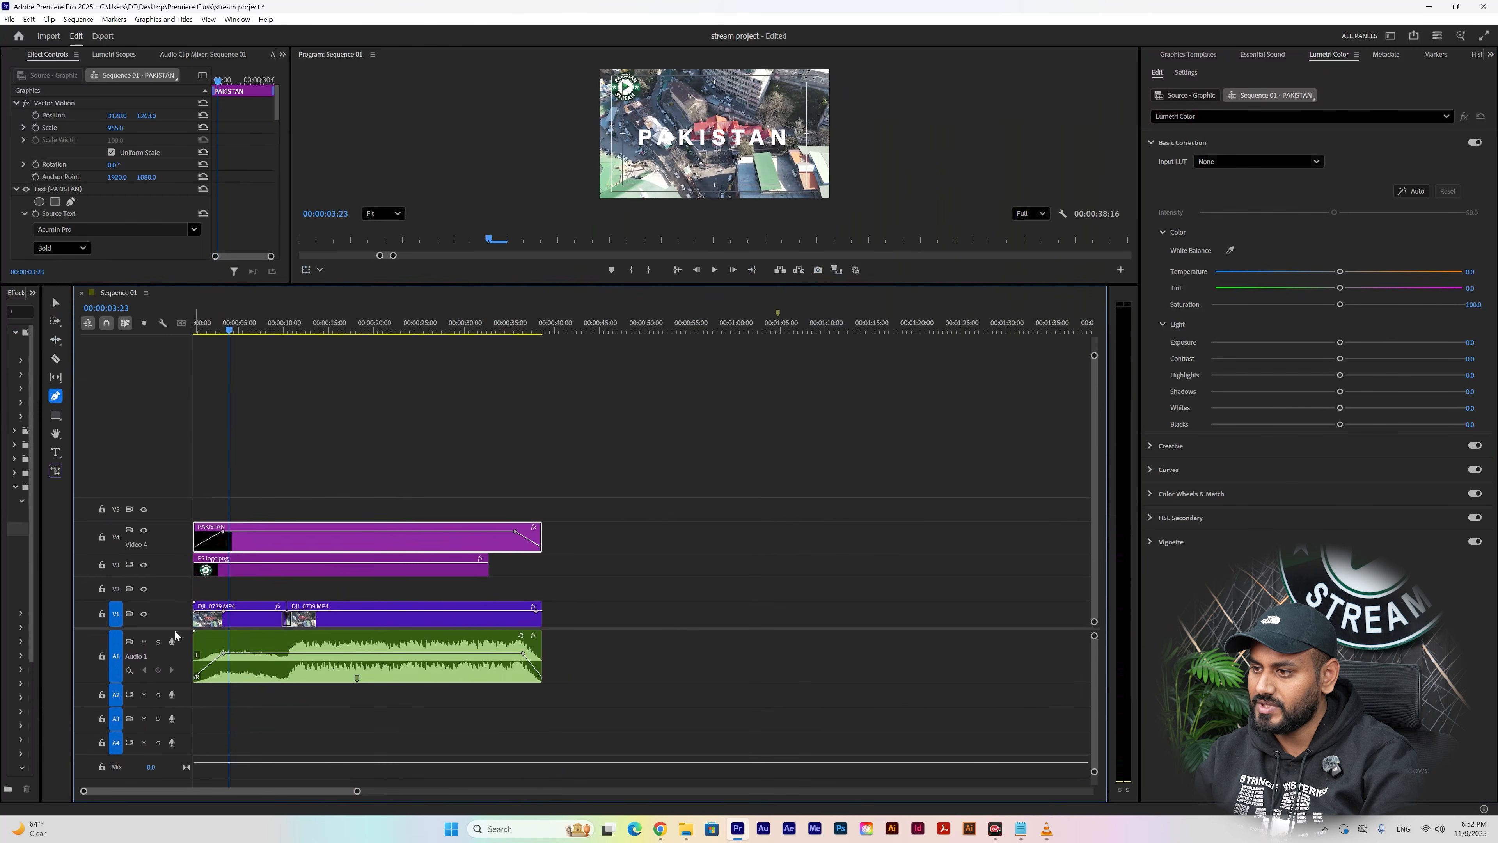
- Make more room for the video tracks, reduce the V4 track's height and enlarge V1 to show bigger drone-clip thumbnails
{"action": "left_click_drag", "start_coordinate": [176, 629], "coordinate": [172, 722]}
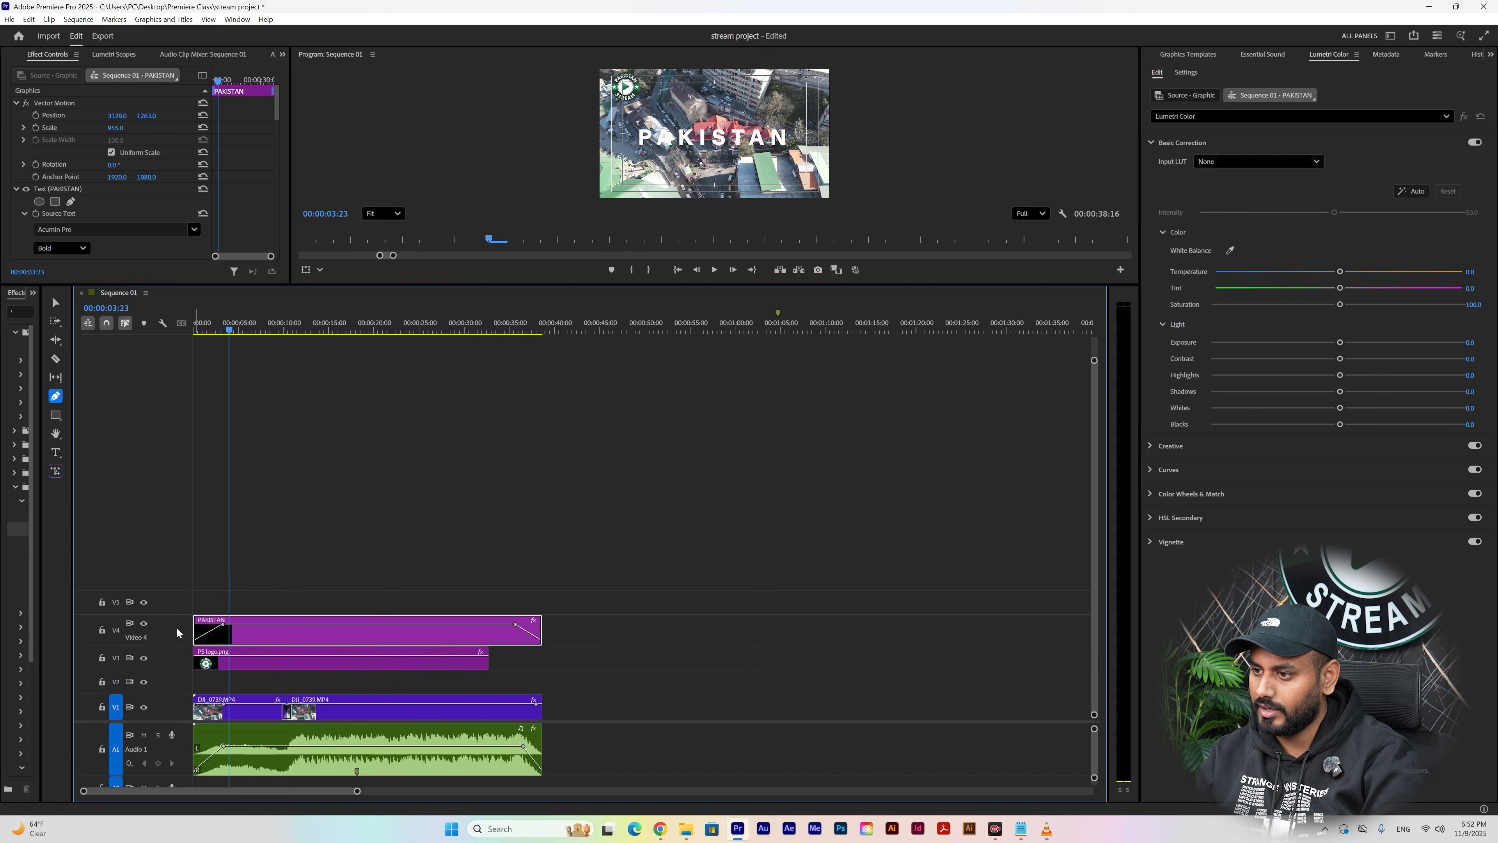
{"action": "left_click_drag", "start_coordinate": [175, 616], "coordinate": [173, 644]}
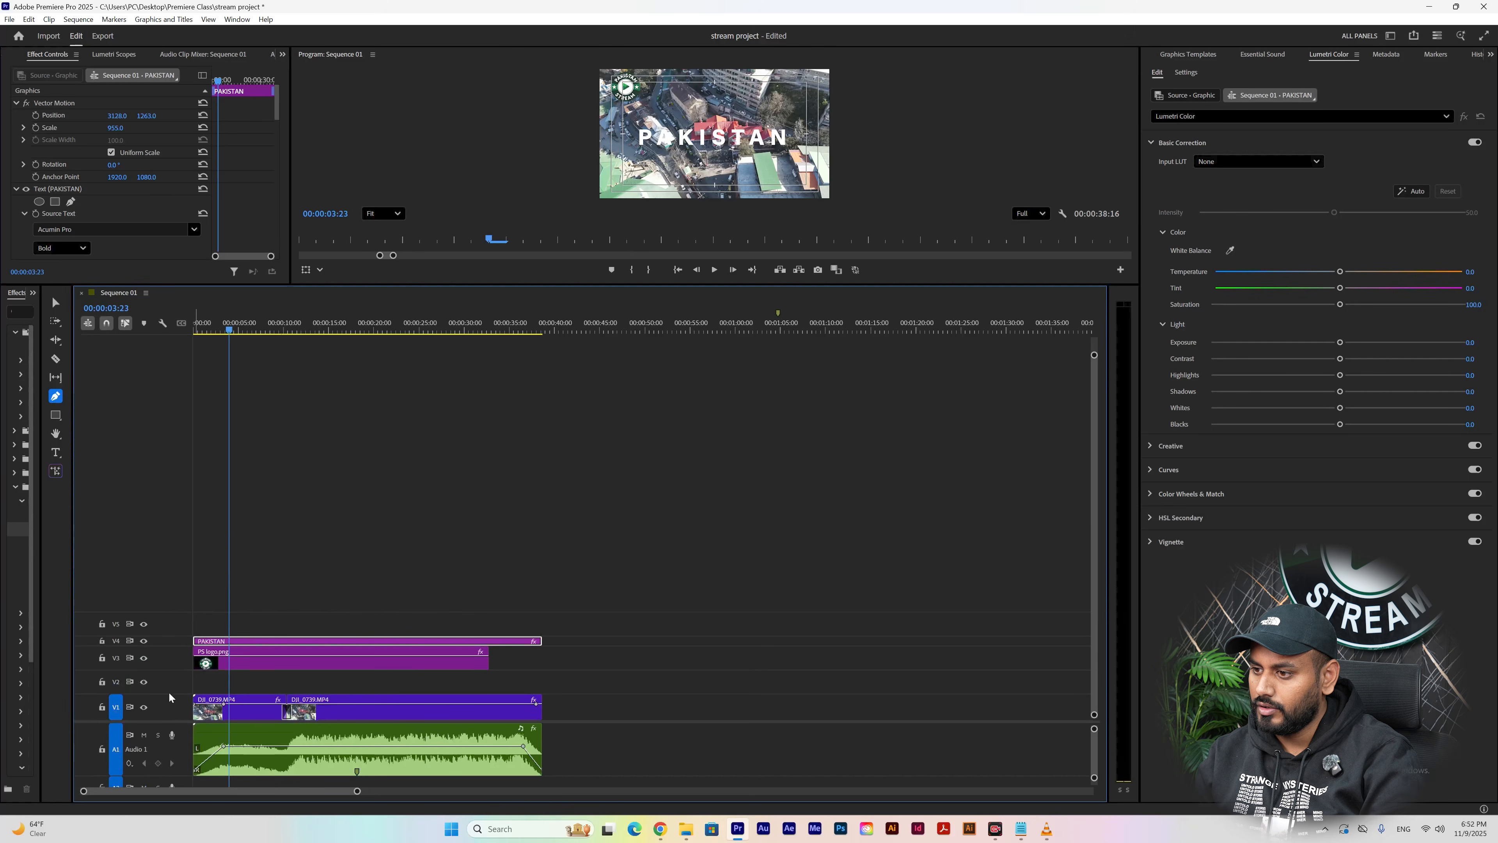
{"action": "left_click_drag", "start_coordinate": [170, 697], "coordinate": [170, 664]}
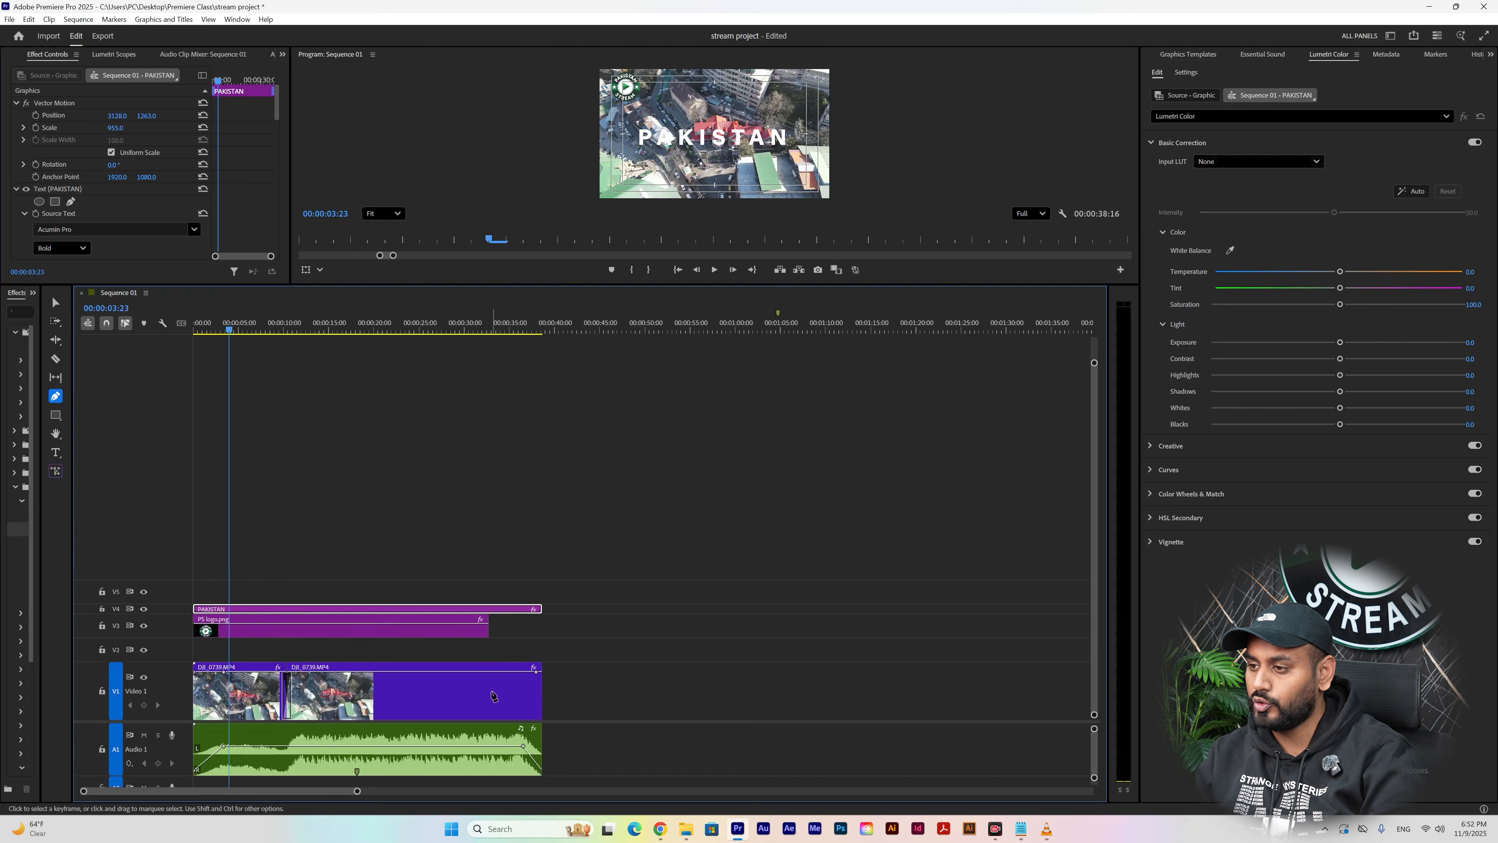
- Hide the V4 title and V3 logo tracks, and enlarge the Program monitor for a bigger view of the drone footage
{"action": "left_click", "coordinate": [143, 610]}
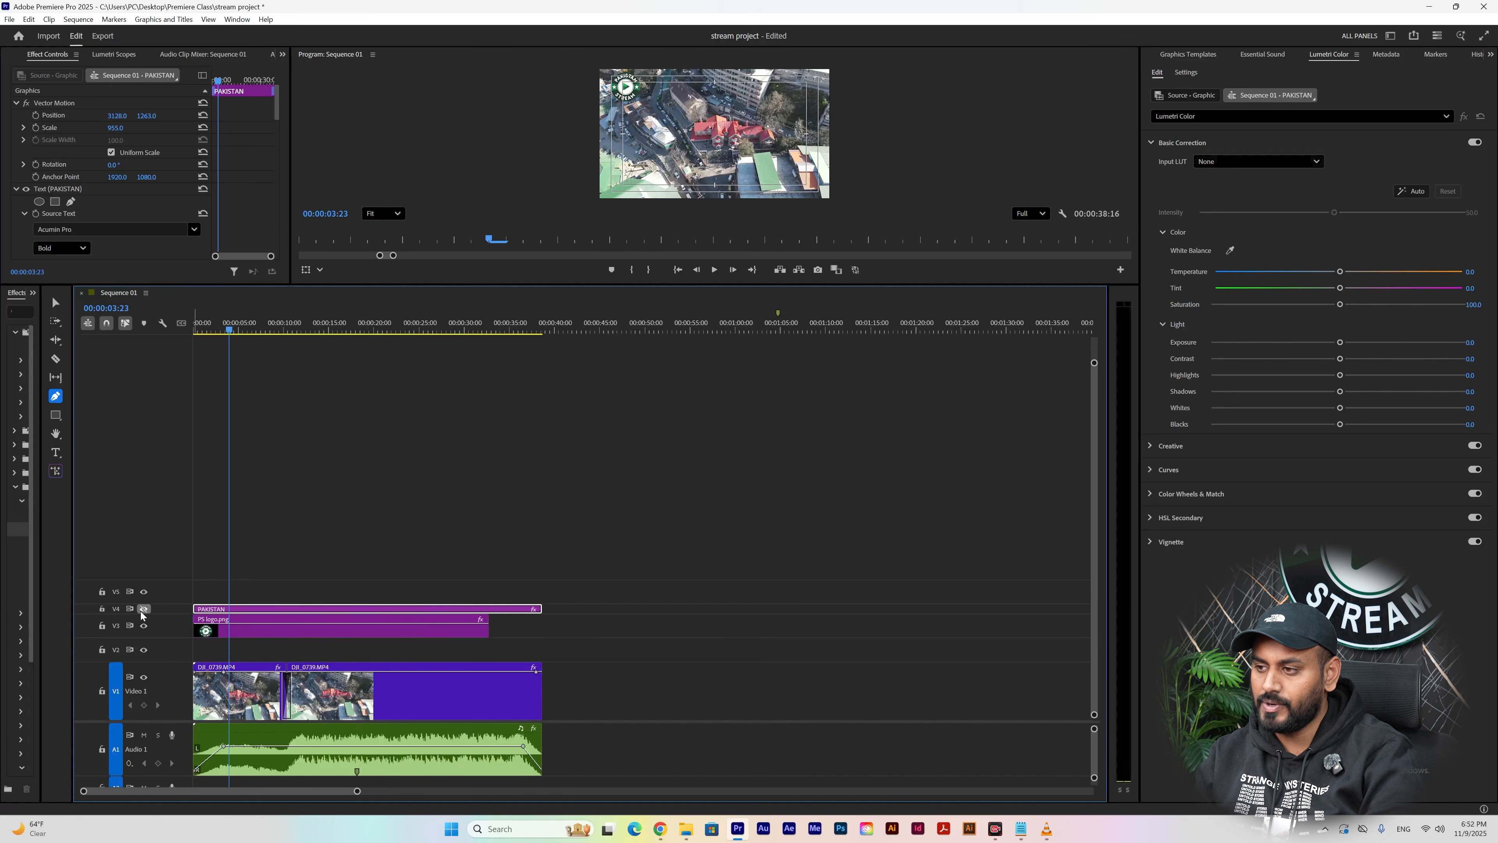
{"action": "left_click", "coordinate": [143, 625]}
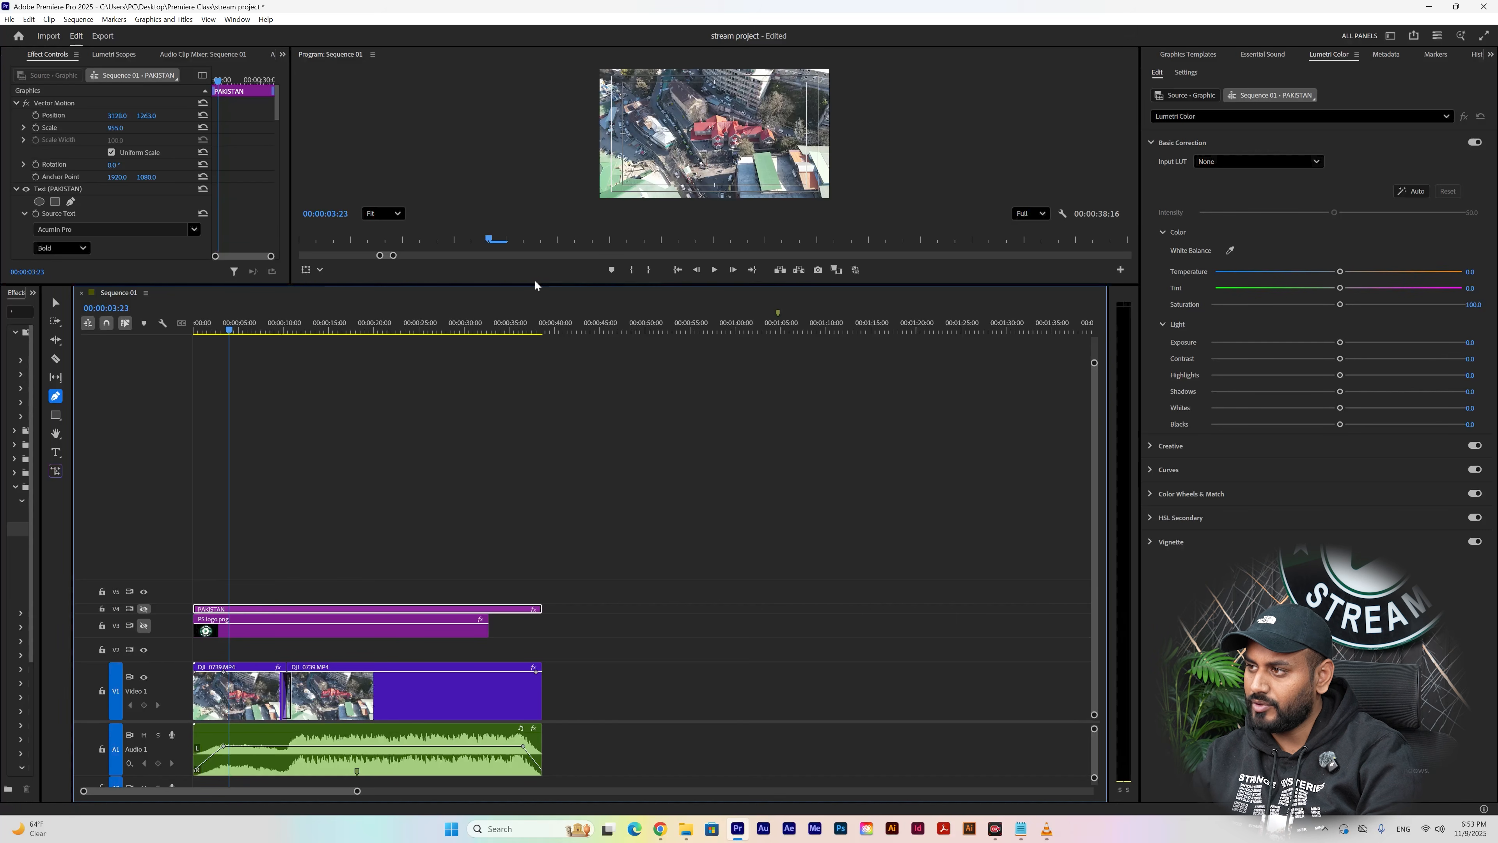
{"action": "left_click_drag", "start_coordinate": [535, 280], "coordinate": [662, 655]}
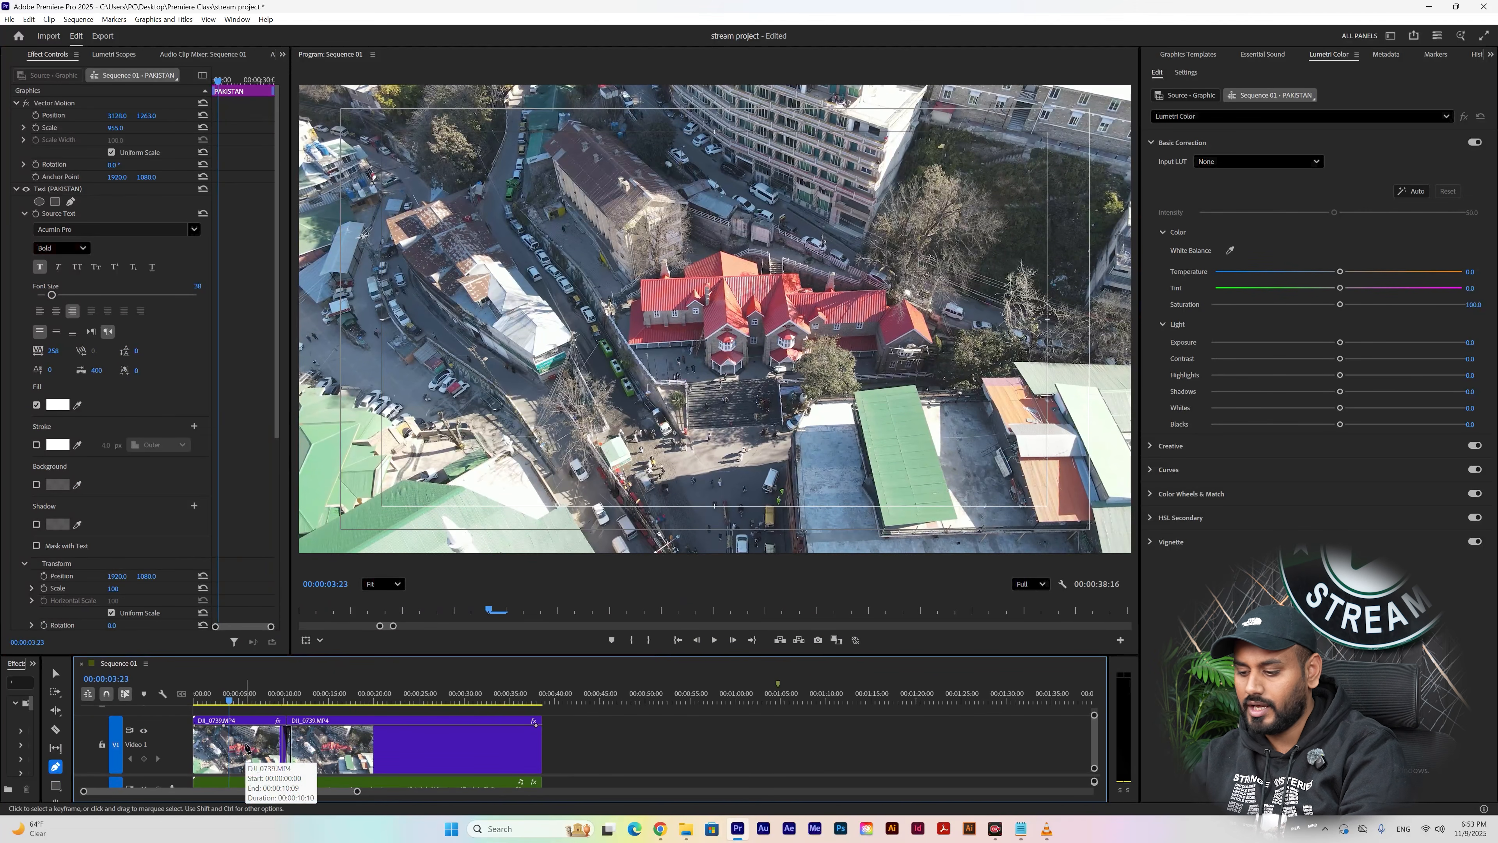
- Select the first DJI_0739.MP4 clip on V1 with the Selection tool and park the playhead at 00:00:05:00
{"action": "key", "text": "="}
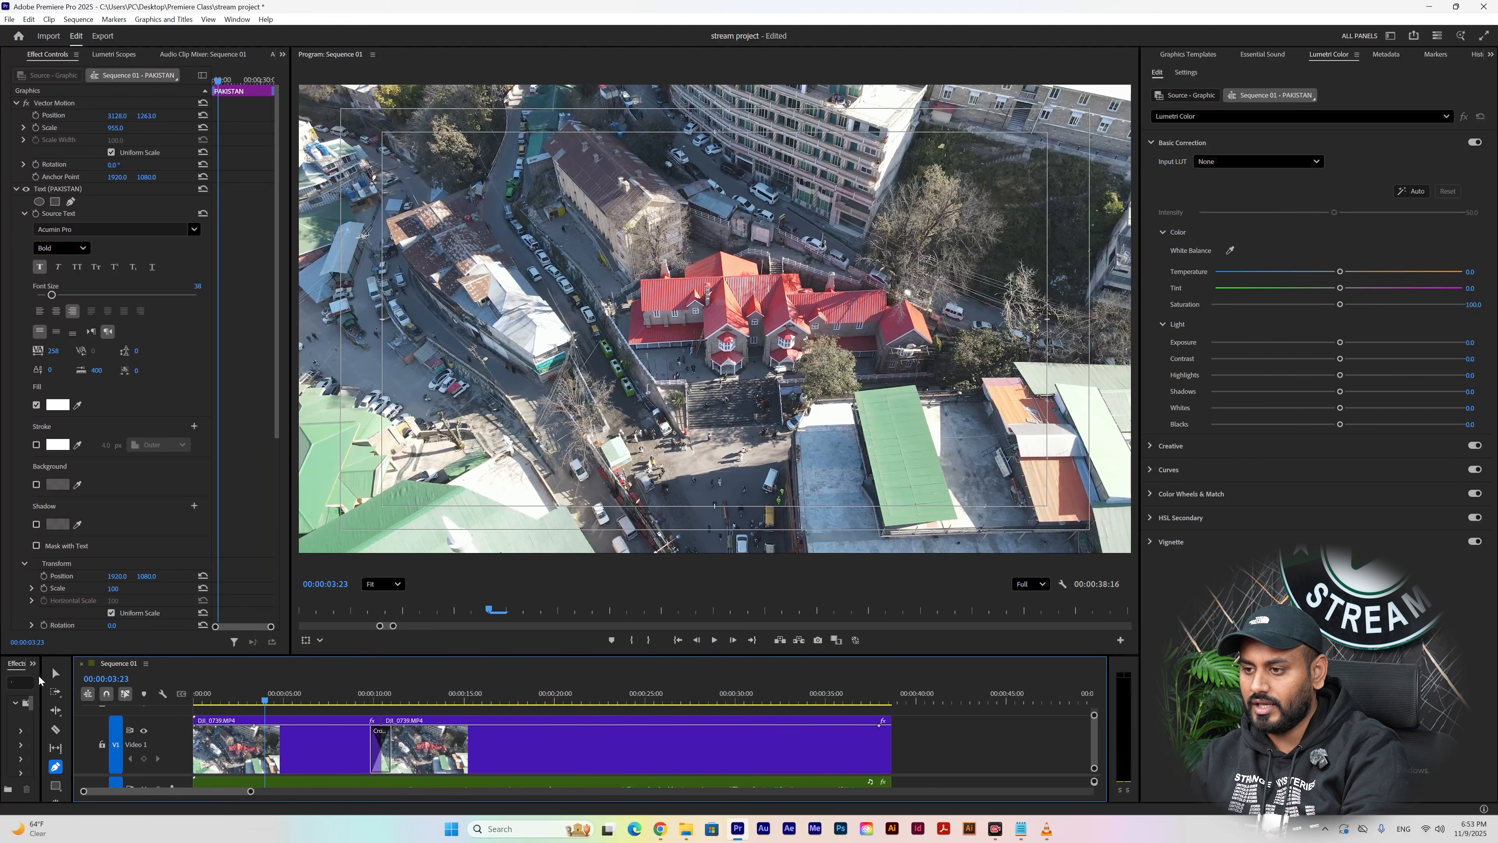
{"action": "left_click", "coordinate": [56, 673]}
{"action": "left_click", "coordinate": [303, 767]}
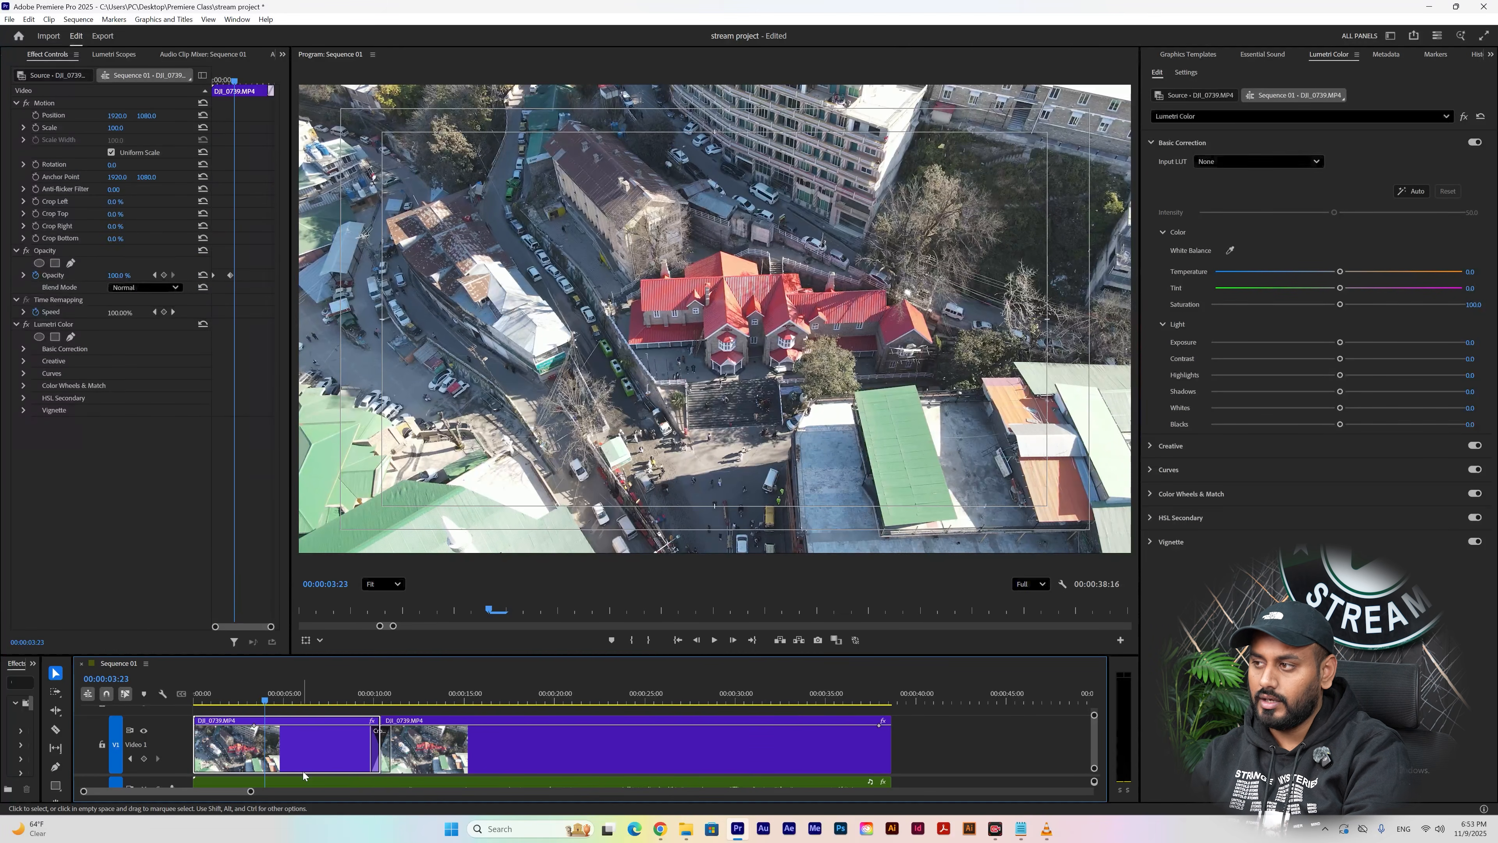
{"action": "mouse_move", "coordinate": [293, 700]}
{"action": "left_mouse_down"}
{"action": "mouse_move", "coordinate": [255, 699]}
{"action": "mouse_move", "coordinate": [284, 702]}
{"action": "left_mouse_up"}
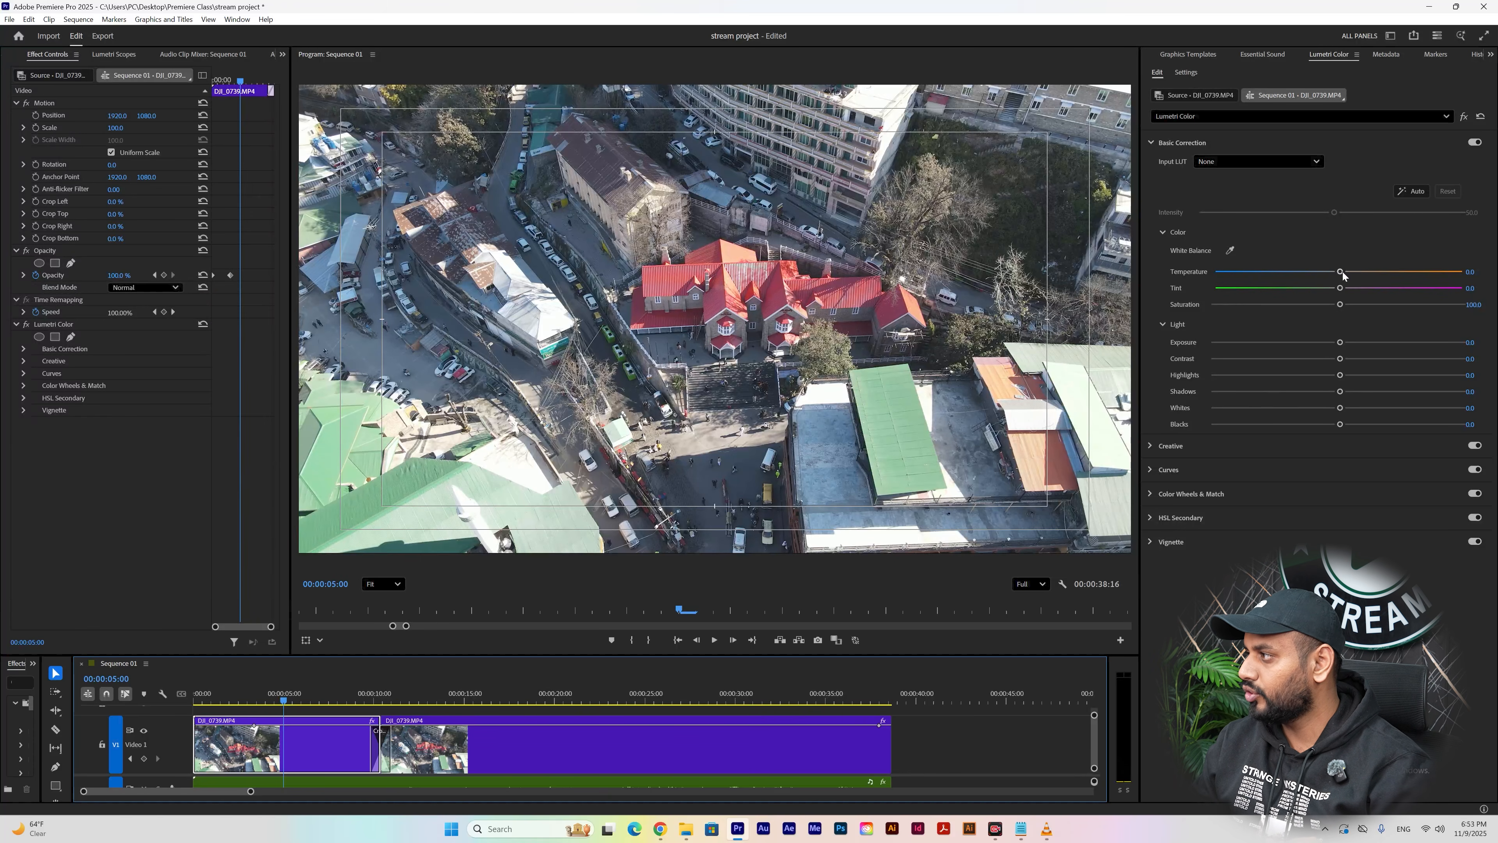
- Try warmer and cooler Lumetri Temperature values on the first drone clip and reset Temperature to 0
{"action": "left_click_drag", "start_coordinate": [1340, 272], "coordinate": [1344, 272]}
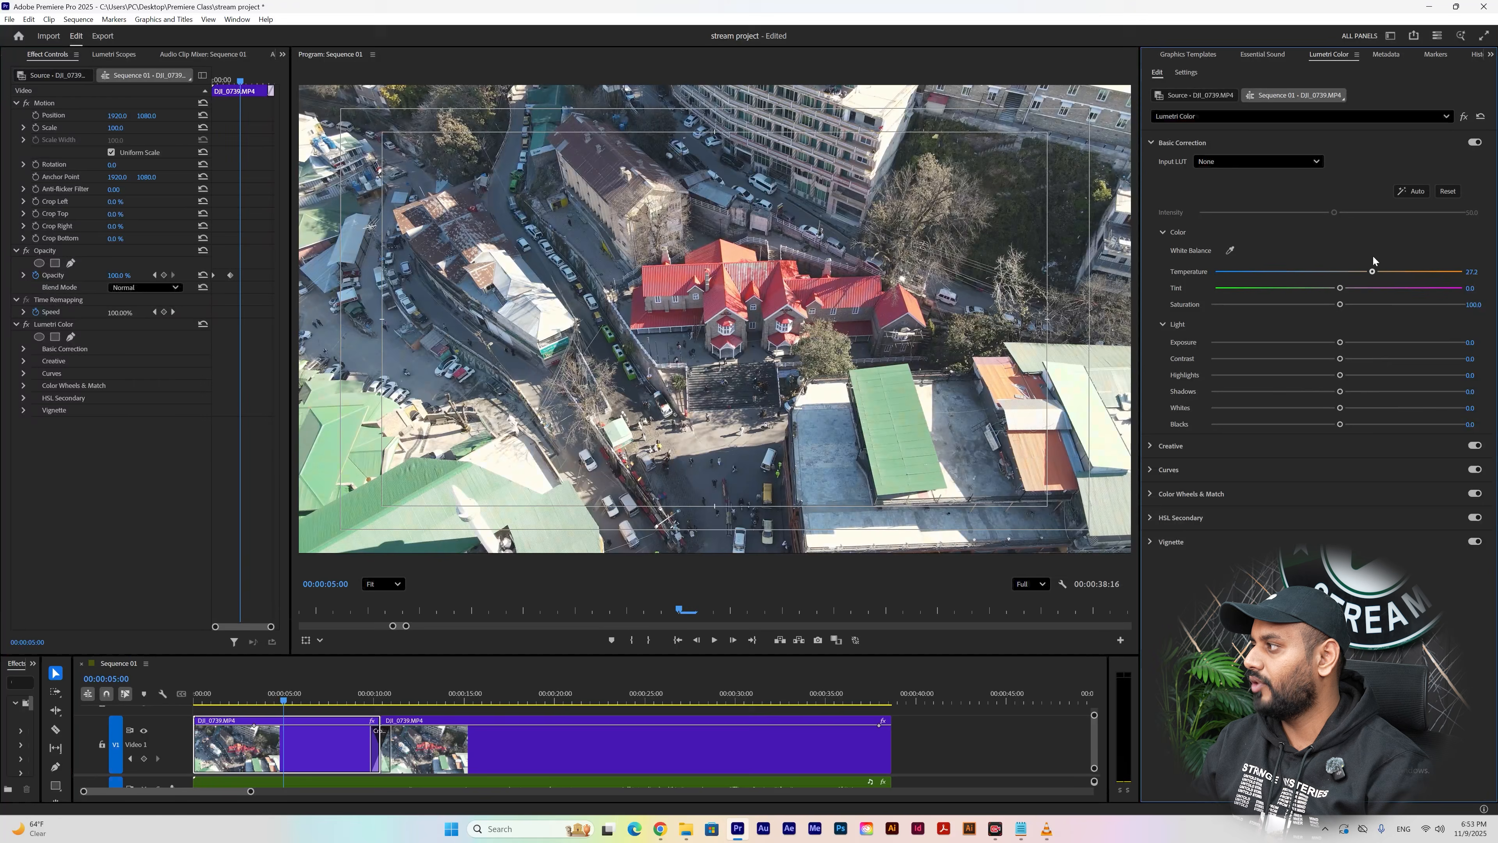
{"action": "left_click", "coordinate": [1268, 266]}
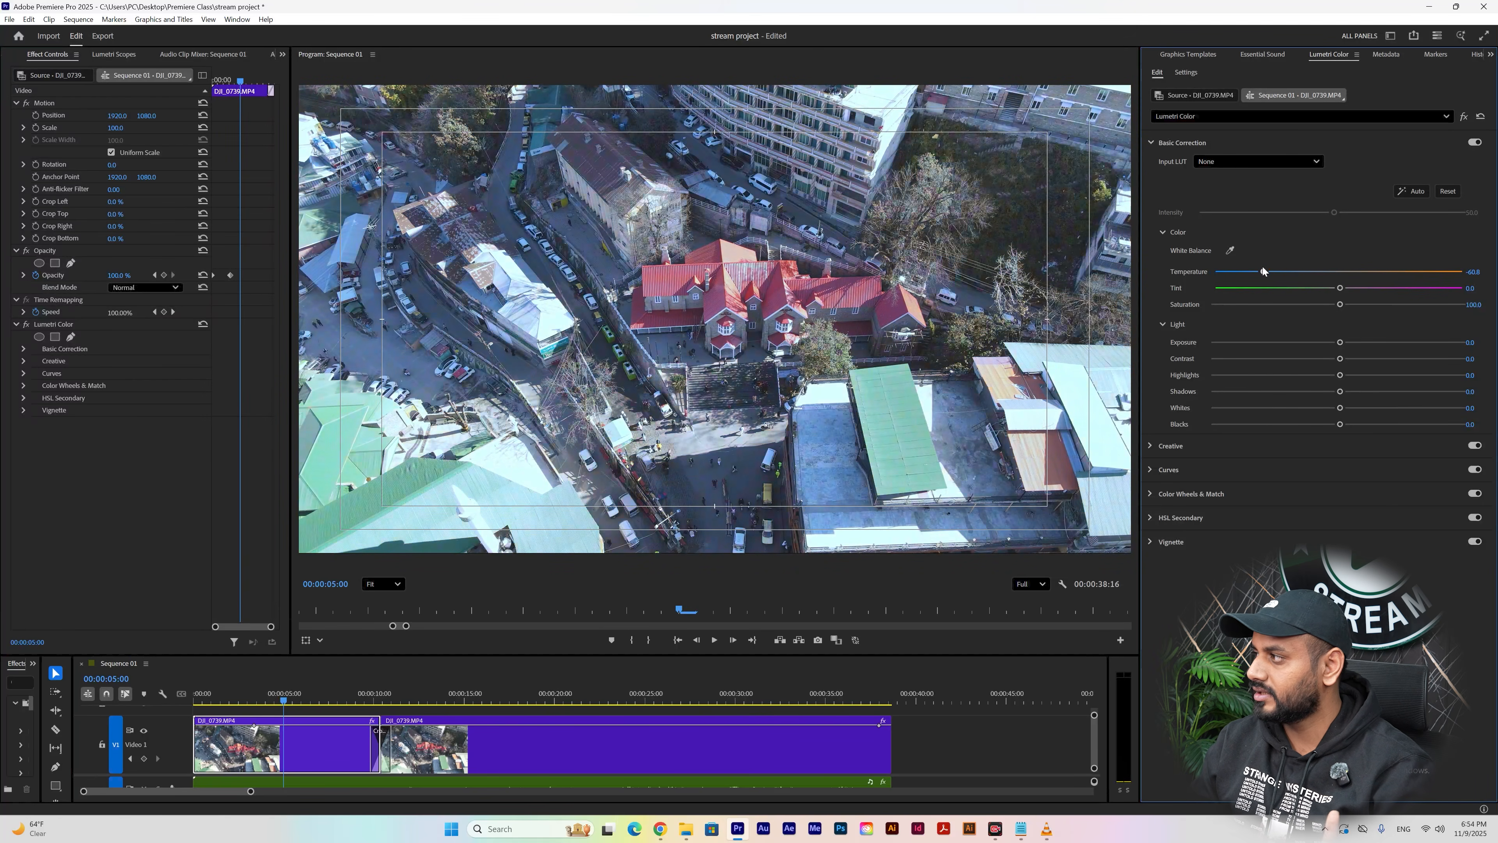
{"action": "left_click_drag", "start_coordinate": [1263, 271], "coordinate": [1341, 296]}
{"action": "double_click", "coordinate": [1344, 272]}
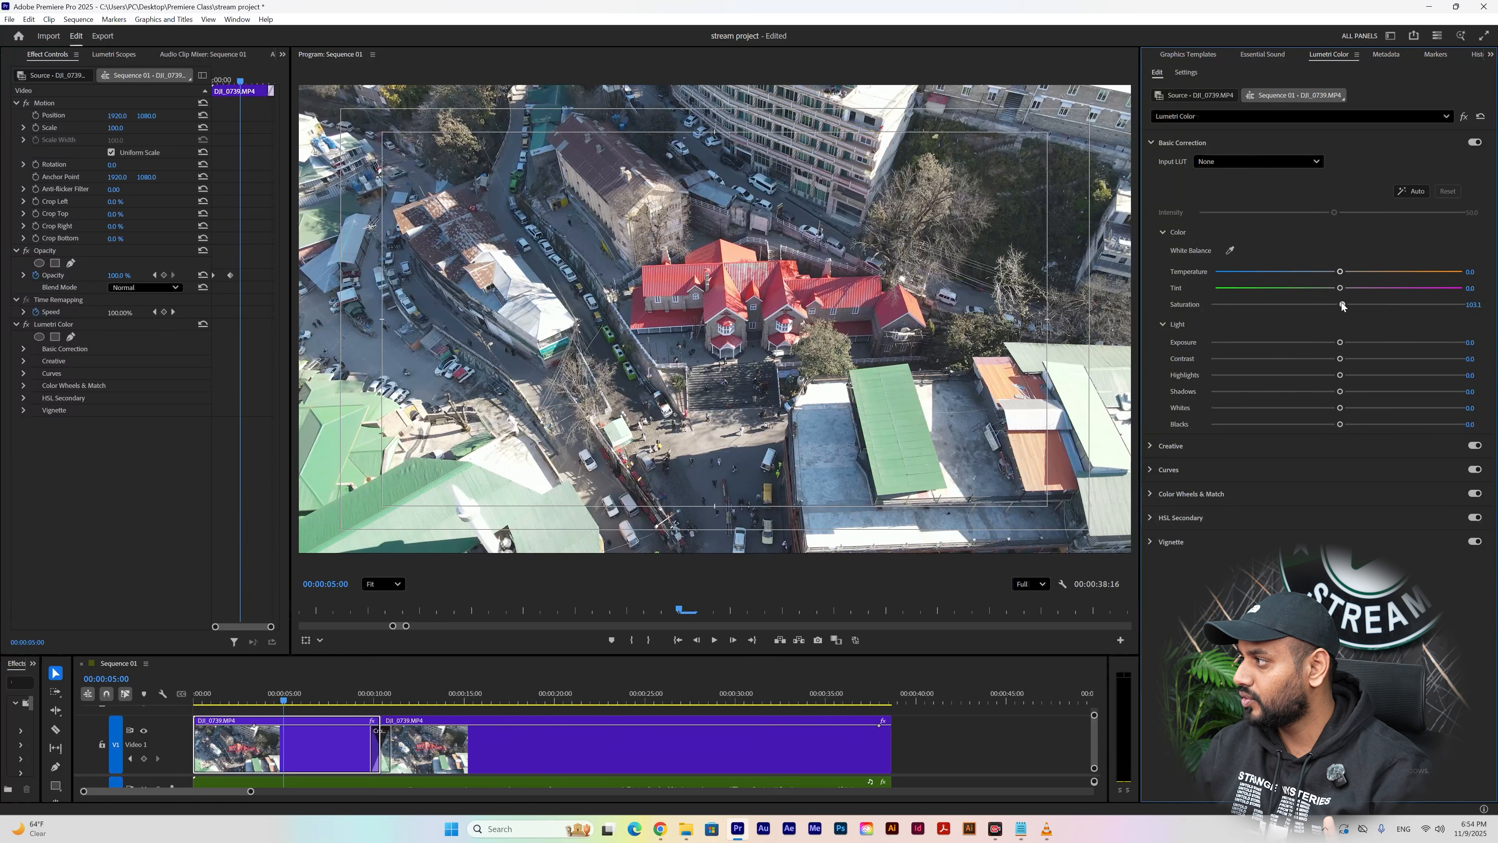
- Try extreme Saturation values on the clip and settle at about 108, then try a brighter Exposure and reset it to 0
{"action": "left_click_drag", "start_coordinate": [1346, 302], "coordinate": [1213, 308]}
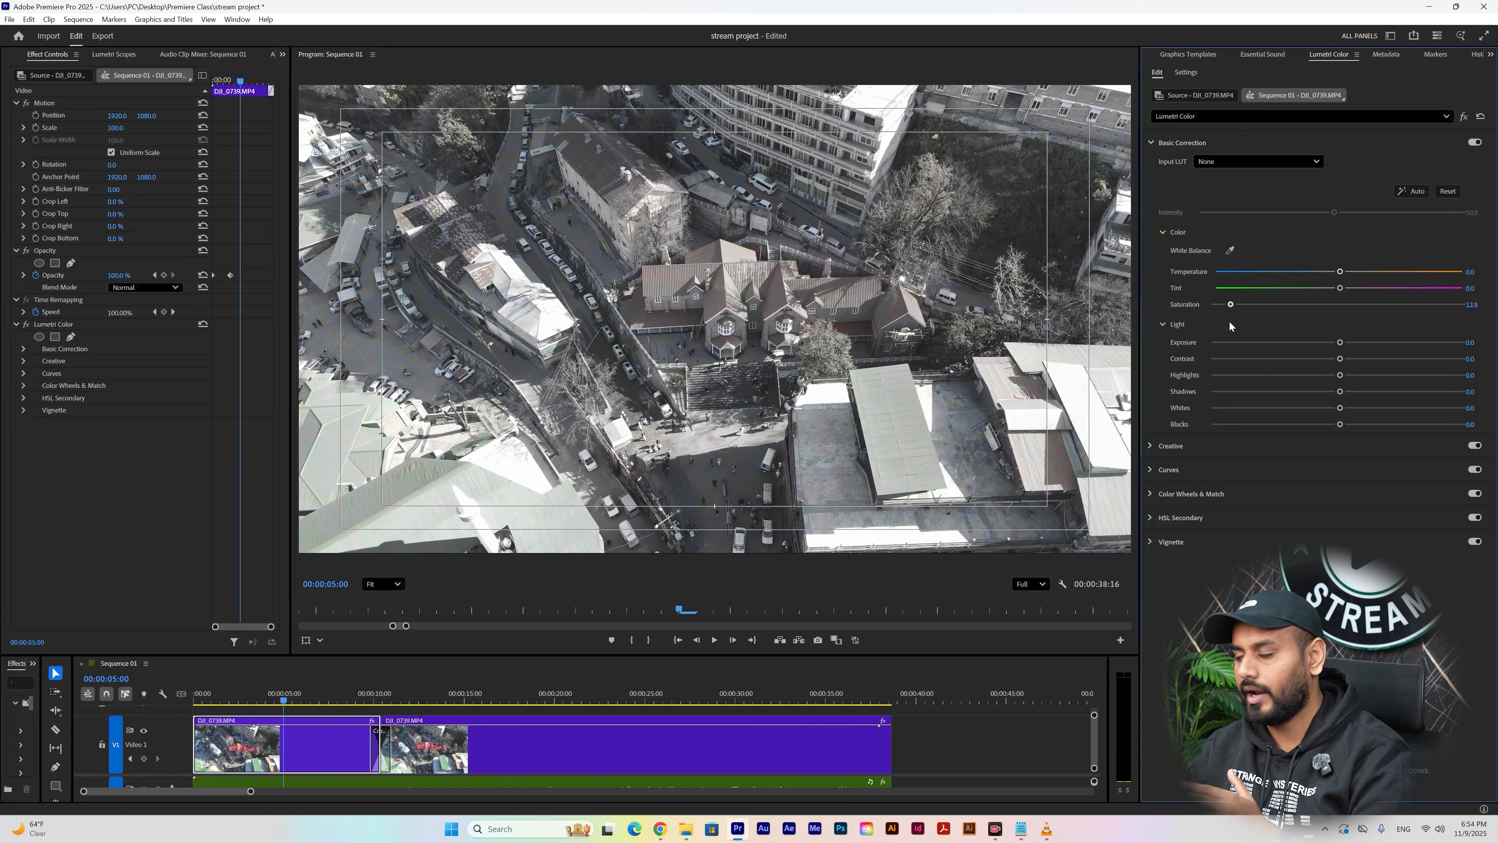
{"action": "left_click_drag", "start_coordinate": [1280, 326], "coordinate": [1358, 320]}
{"action": "left_click_drag", "start_coordinate": [1454, 326], "coordinate": [1367, 325]}
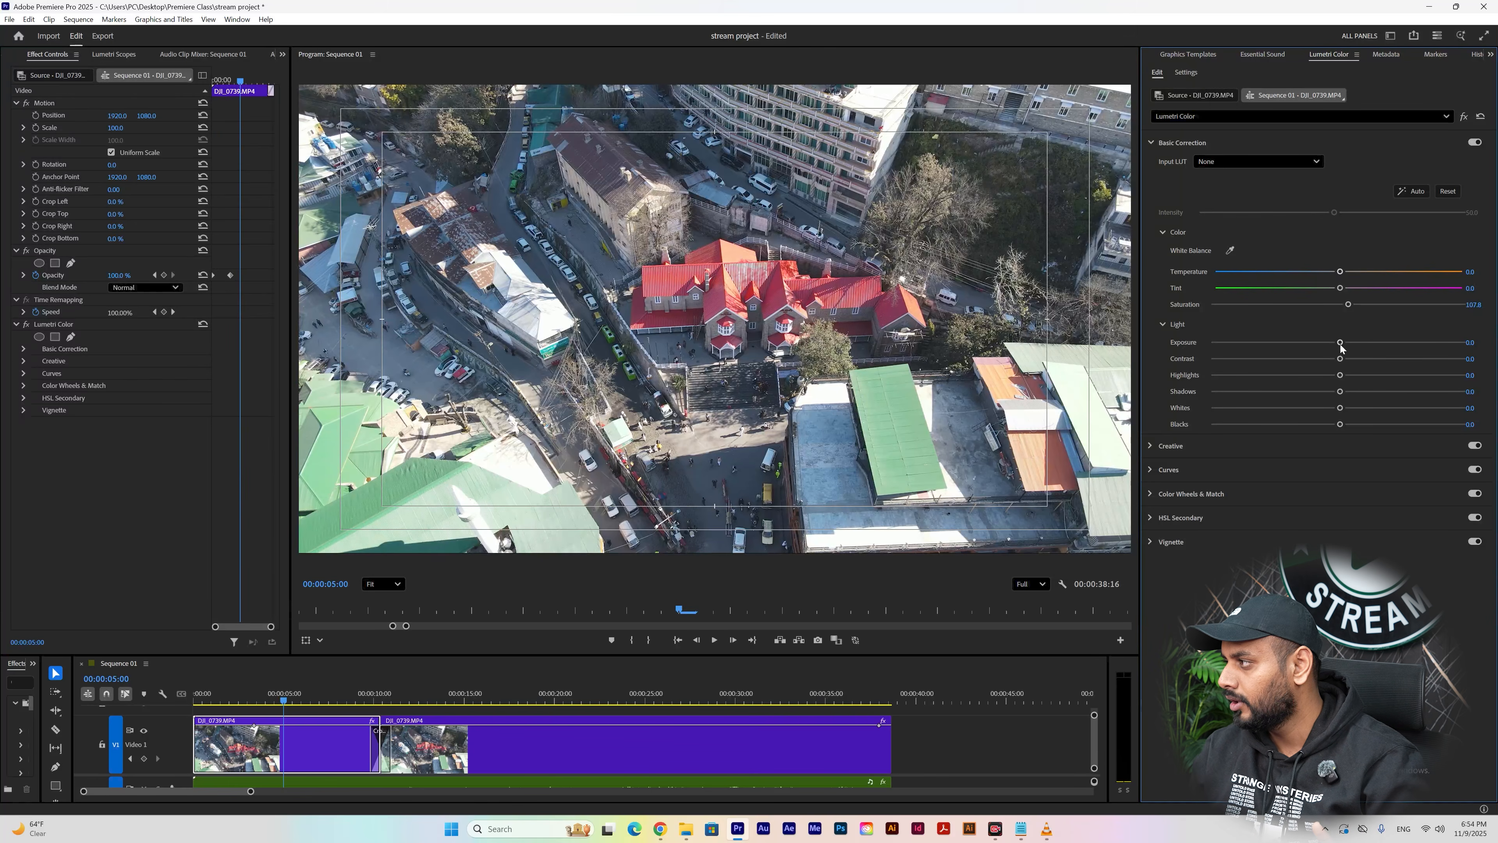
{"action": "left_click_drag", "start_coordinate": [1341, 347], "coordinate": [1381, 352]}
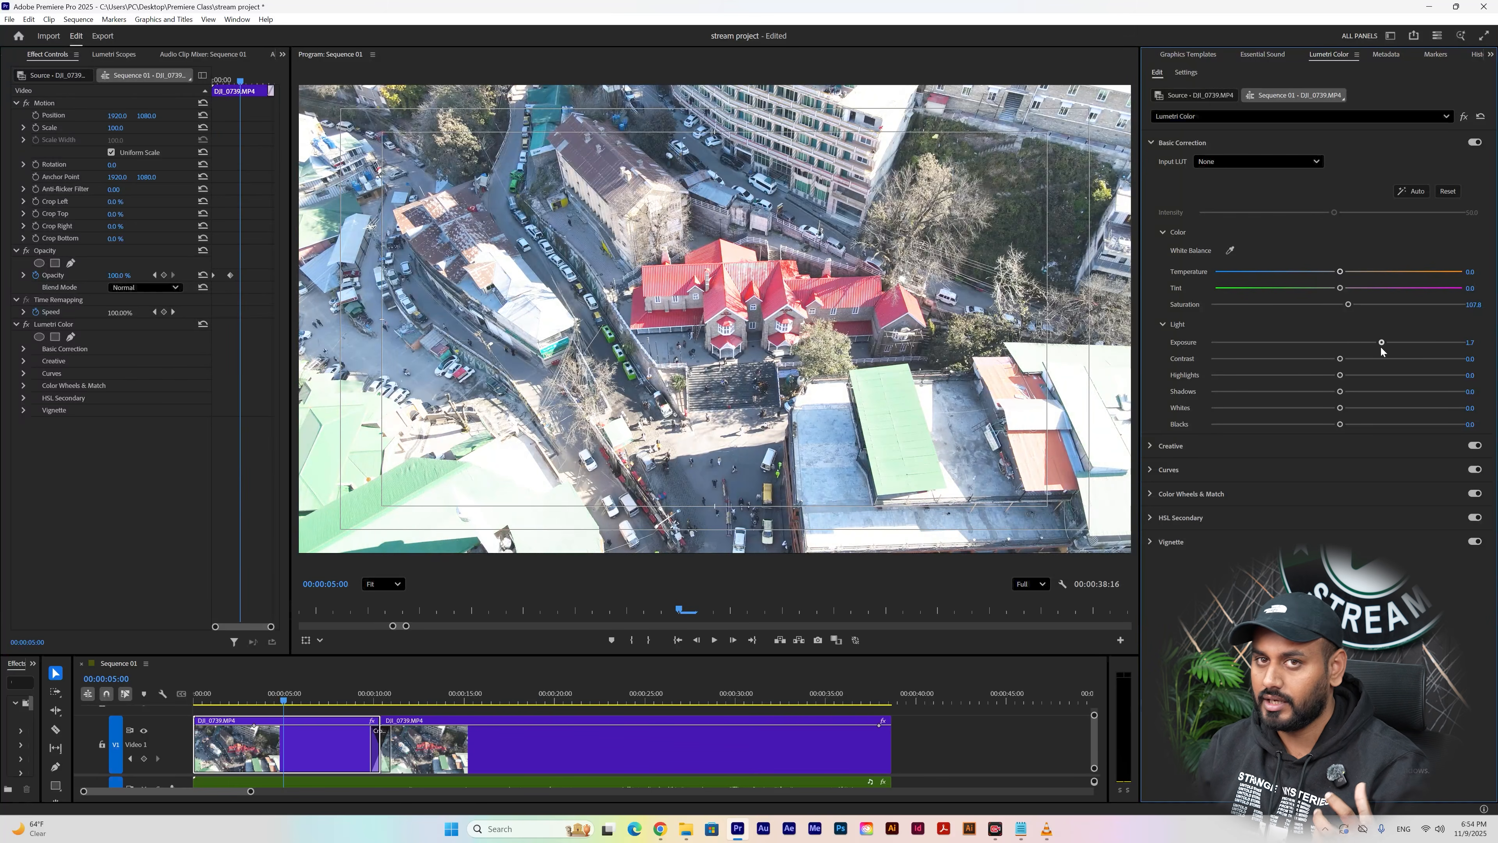
{"action": "double_click", "coordinate": [1362, 342]}
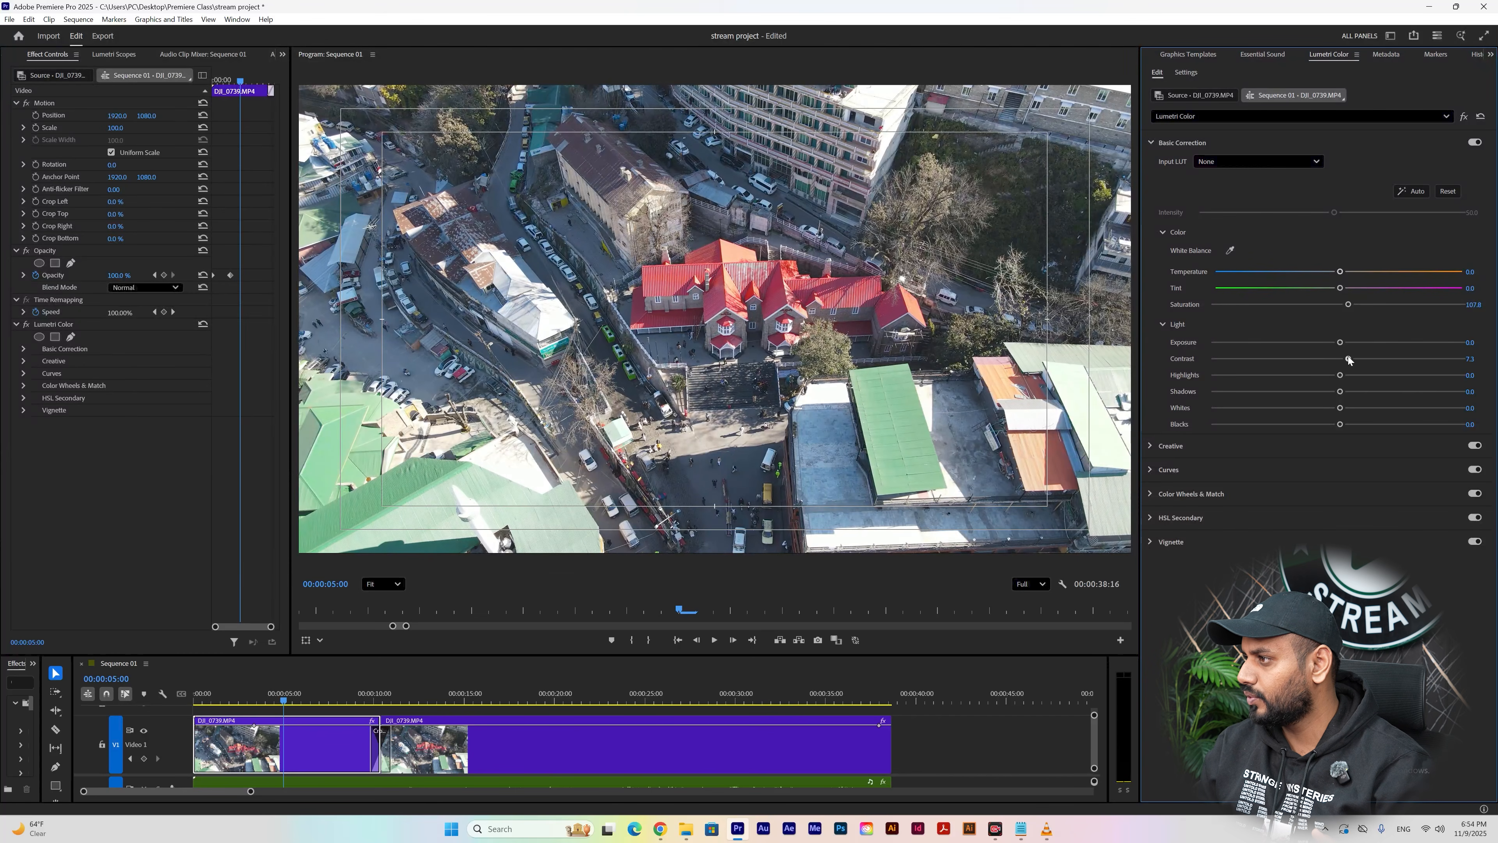
- Try a higher Contrast, then set the clip's Contrast to about -9 and Highlights to about -69
{"action": "left_click_drag", "start_coordinate": [1358, 361], "coordinate": [1381, 392]}
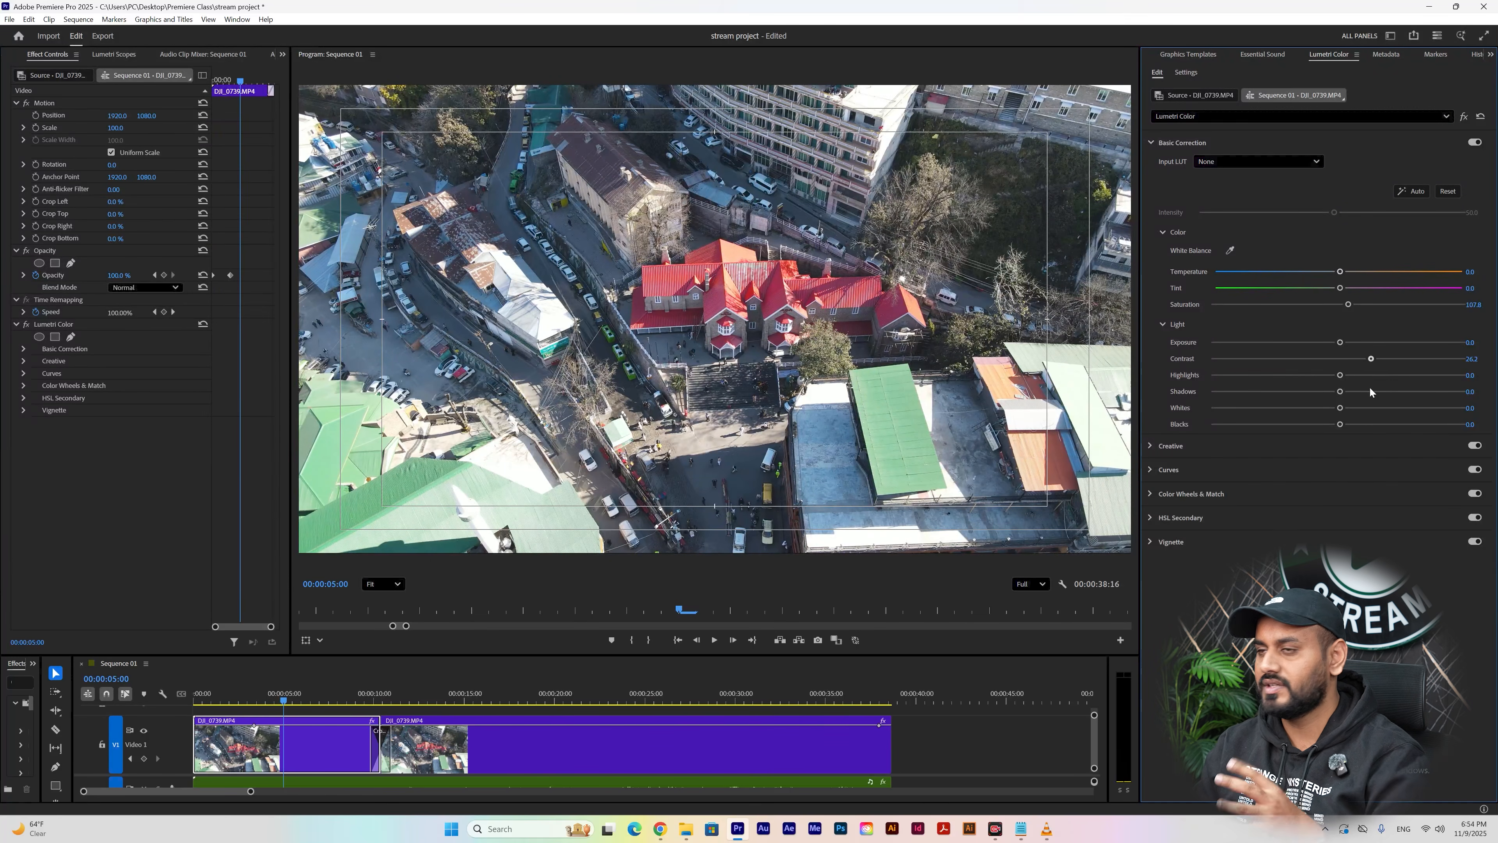
{"action": "left_click_drag", "start_coordinate": [1369, 390], "coordinate": [1326, 368]}
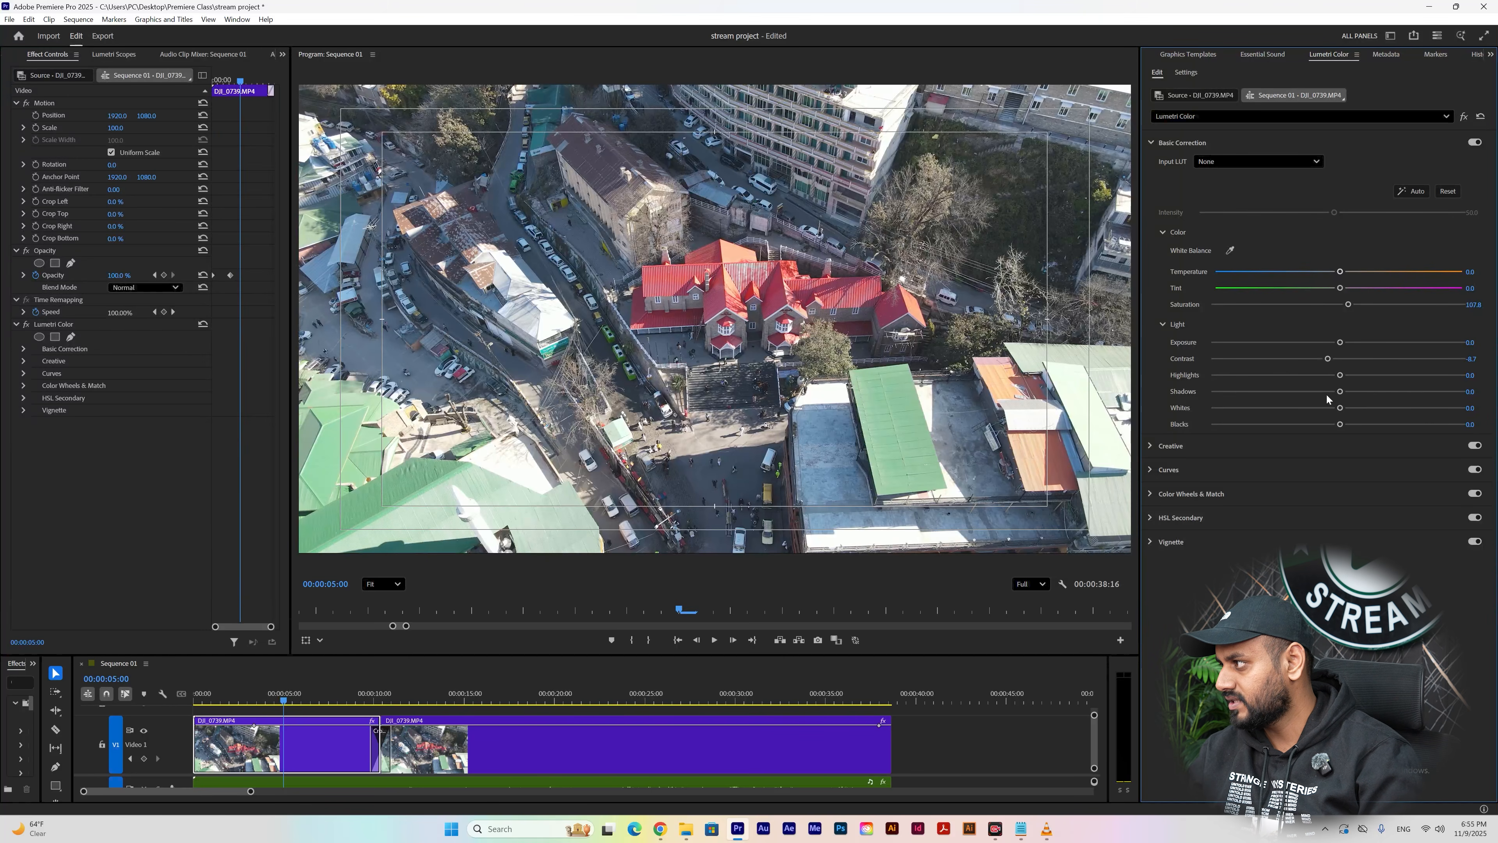
{"action": "left_click_drag", "start_coordinate": [1339, 375], "coordinate": [1253, 375]}
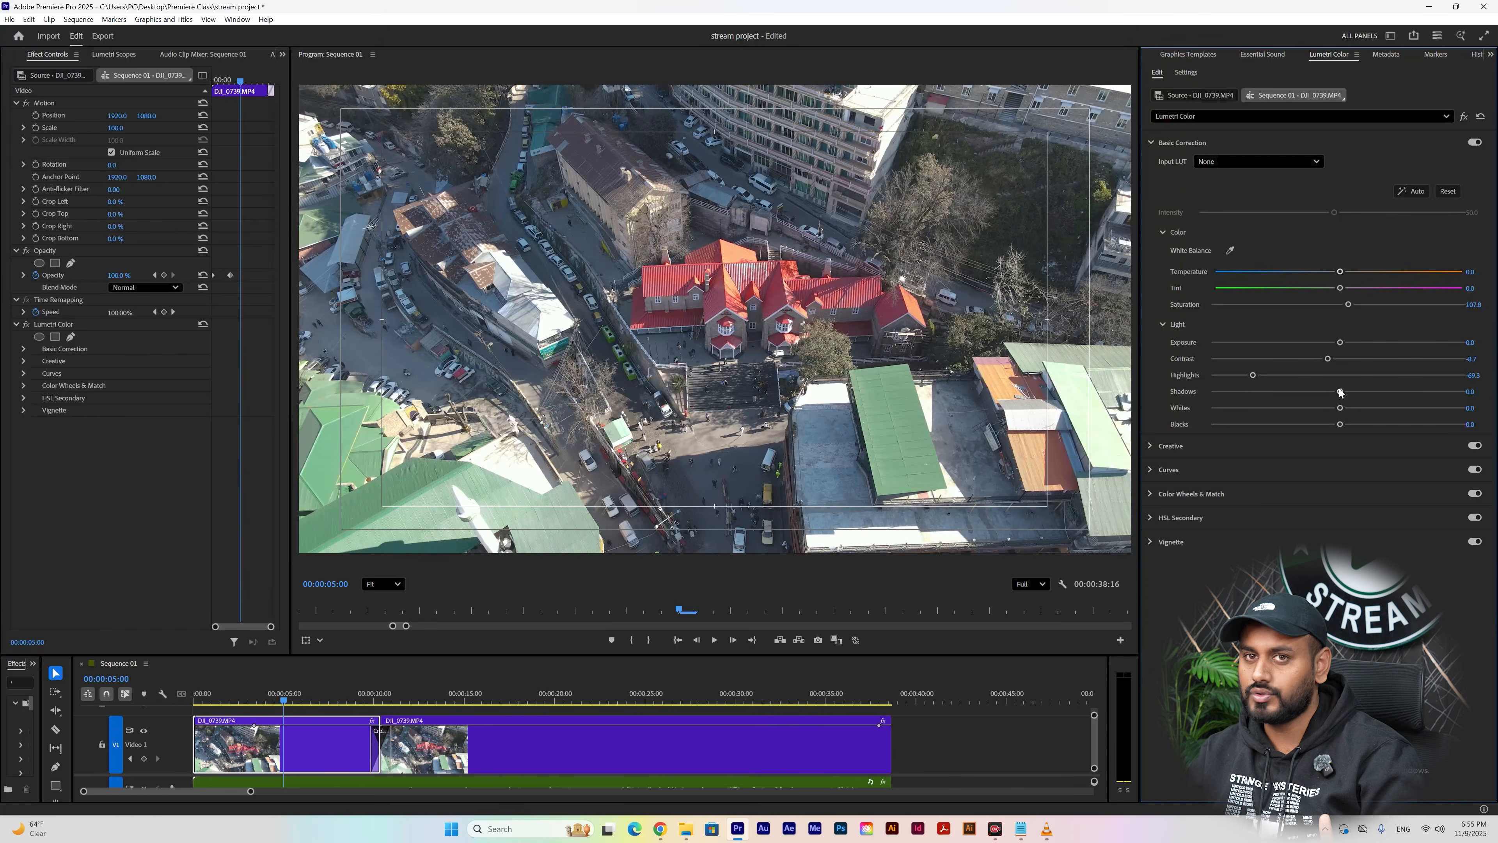
- Raise the clip's Shadows to about 17, and try the Whites and Blacks adjustments, resetting both to 0
{"action": "left_click_drag", "start_coordinate": [1340, 392], "coordinate": [1297, 406]}
{"action": "double_click", "coordinate": [1297, 407]}
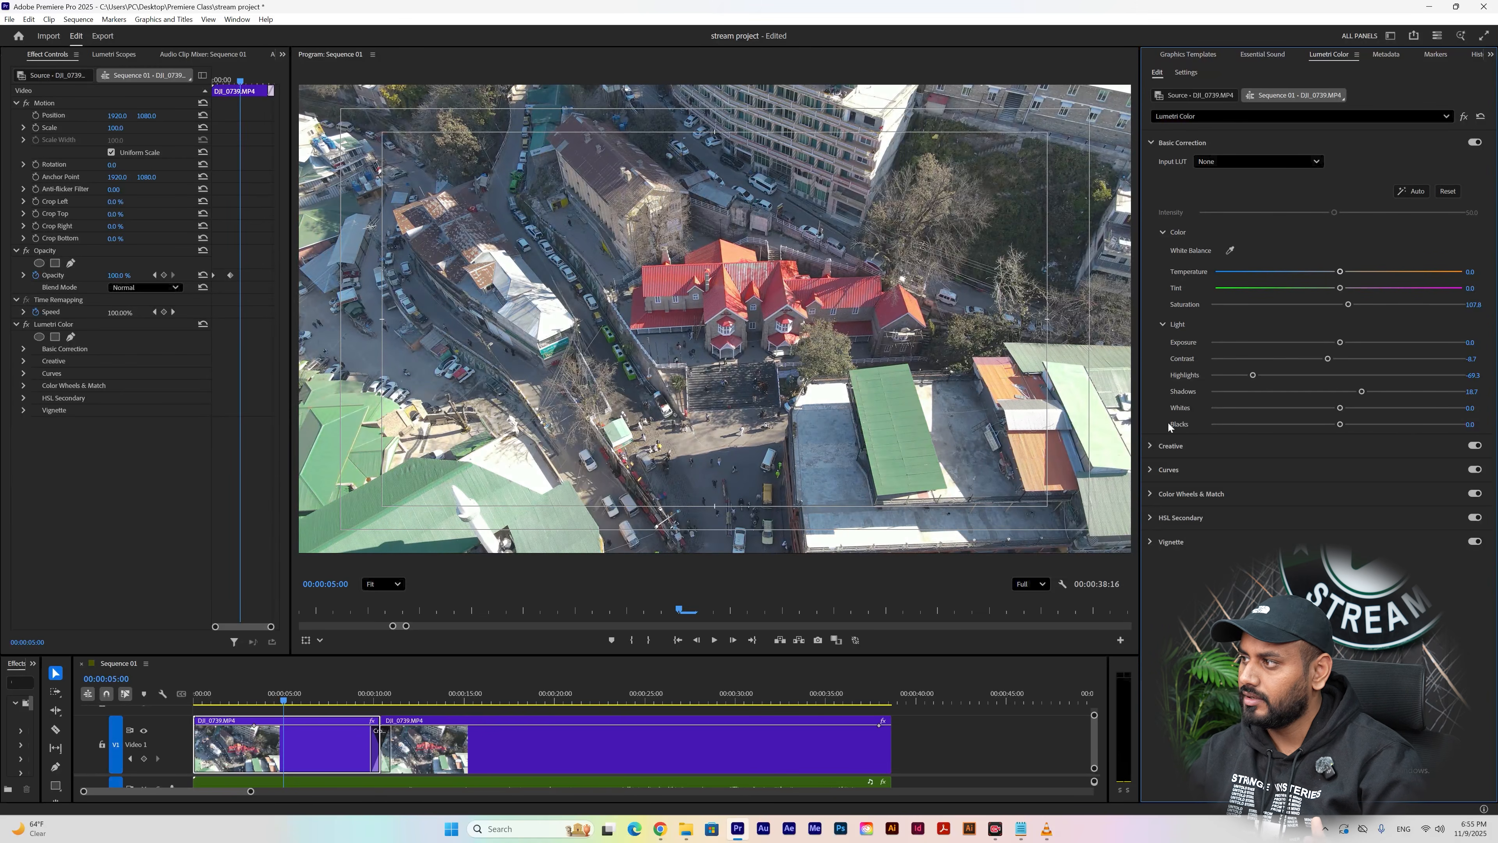
{"action": "left_click_drag", "start_coordinate": [1341, 424], "coordinate": [1442, 412]}
{"action": "double_click", "coordinate": [1440, 424]}
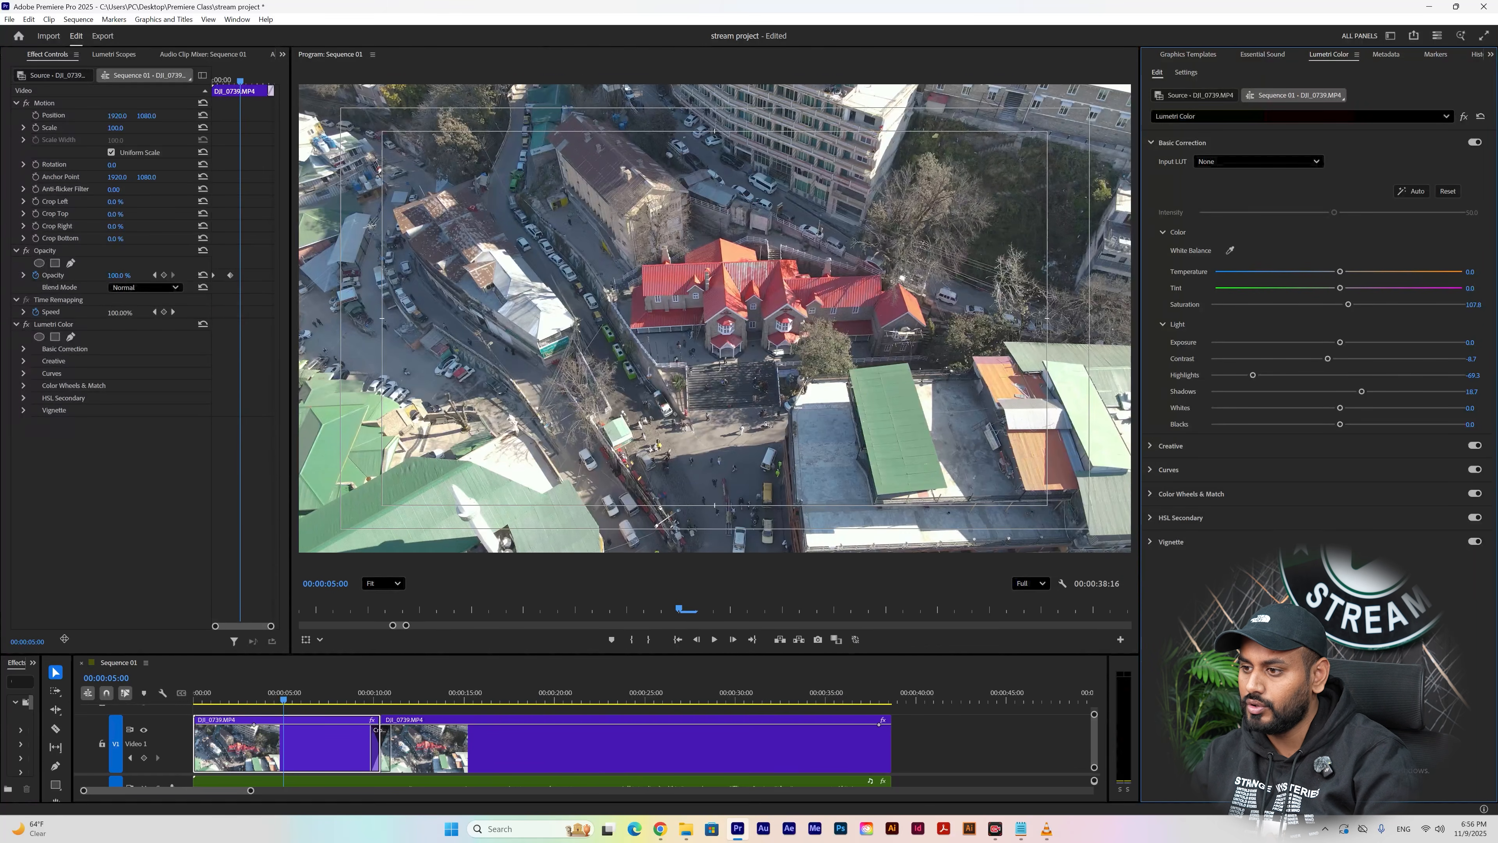
- Bring the stream project's item list into view and create a 3840 x 2160 adjustment layer at 24.00 fps with square pixels
{"action": "left_click_drag", "start_coordinate": [43, 655], "coordinate": [452, 399]}
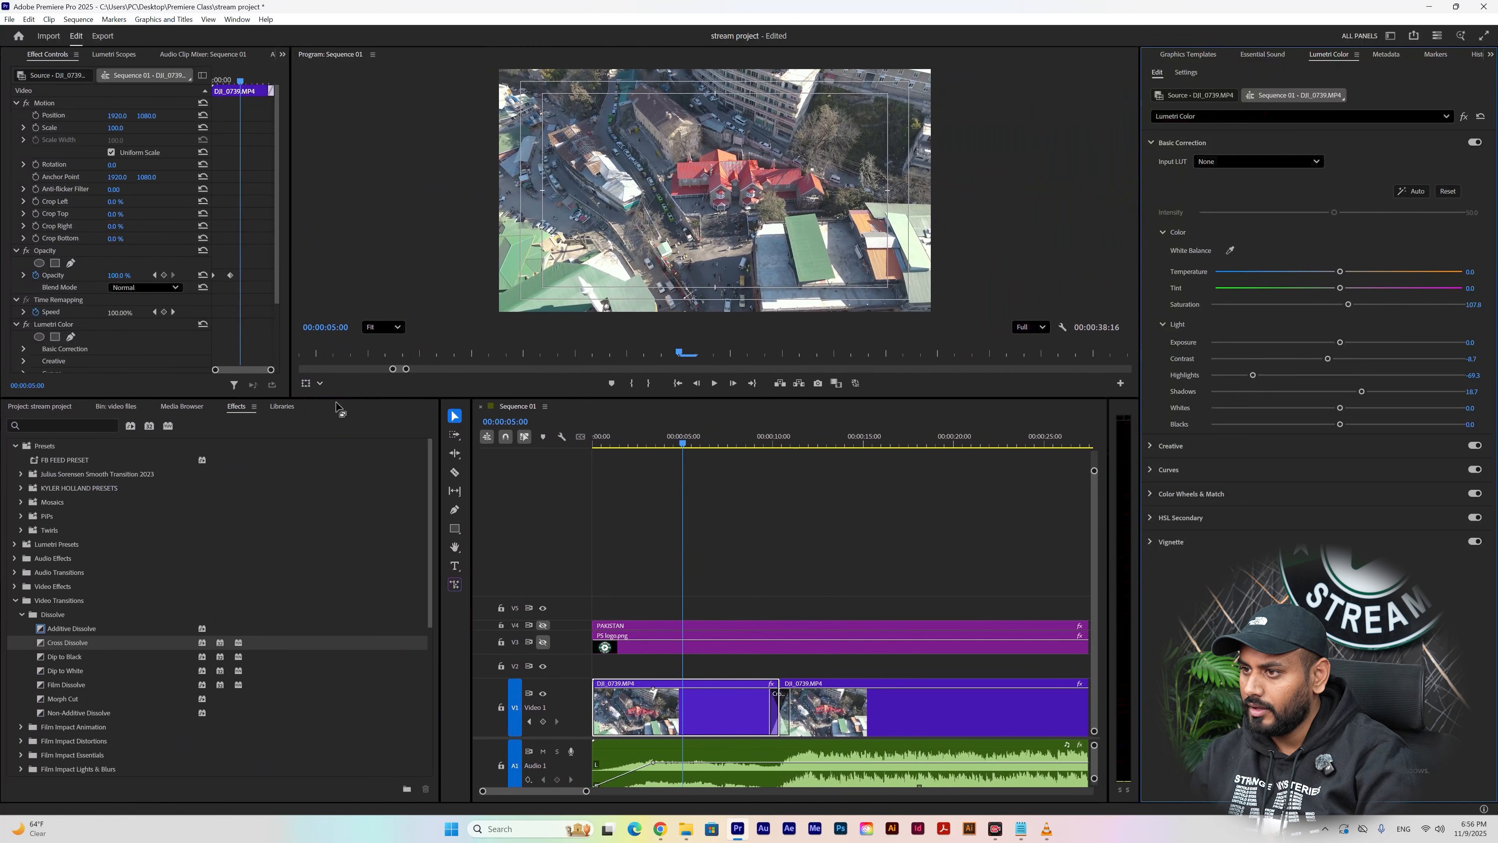
{"action": "left_click", "coordinate": [61, 408]}
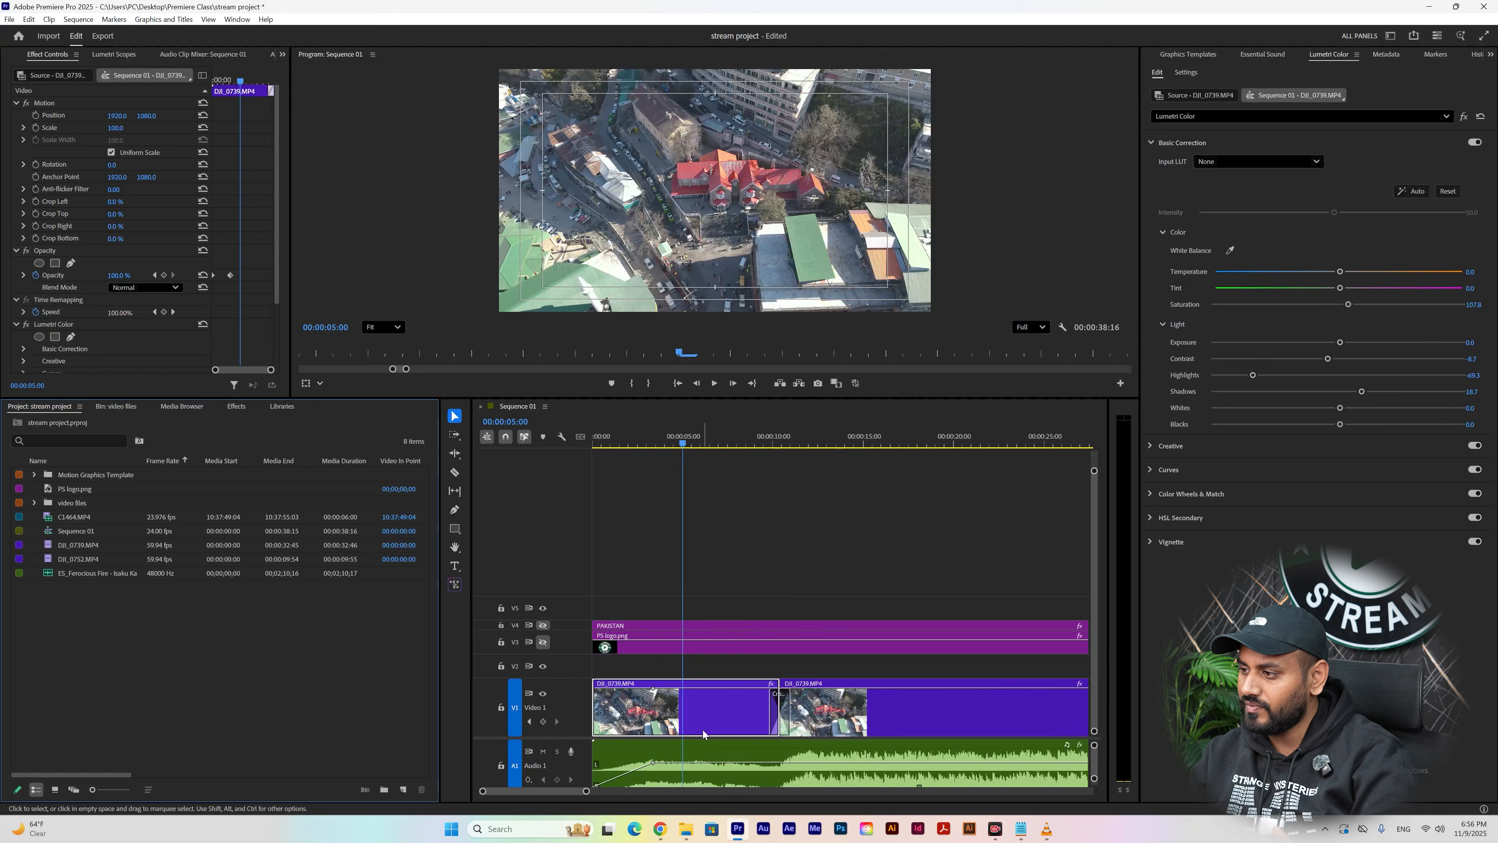
{"action": "mouse_move", "coordinate": [712, 438]}
{"action": "left_mouse_down"}
{"action": "mouse_move", "coordinate": [885, 420]}
{"action": "mouse_move", "coordinate": [711, 412]}
{"action": "mouse_move", "coordinate": [861, 422]}
{"action": "mouse_move", "coordinate": [729, 434]}
{"action": "left_mouse_up"}
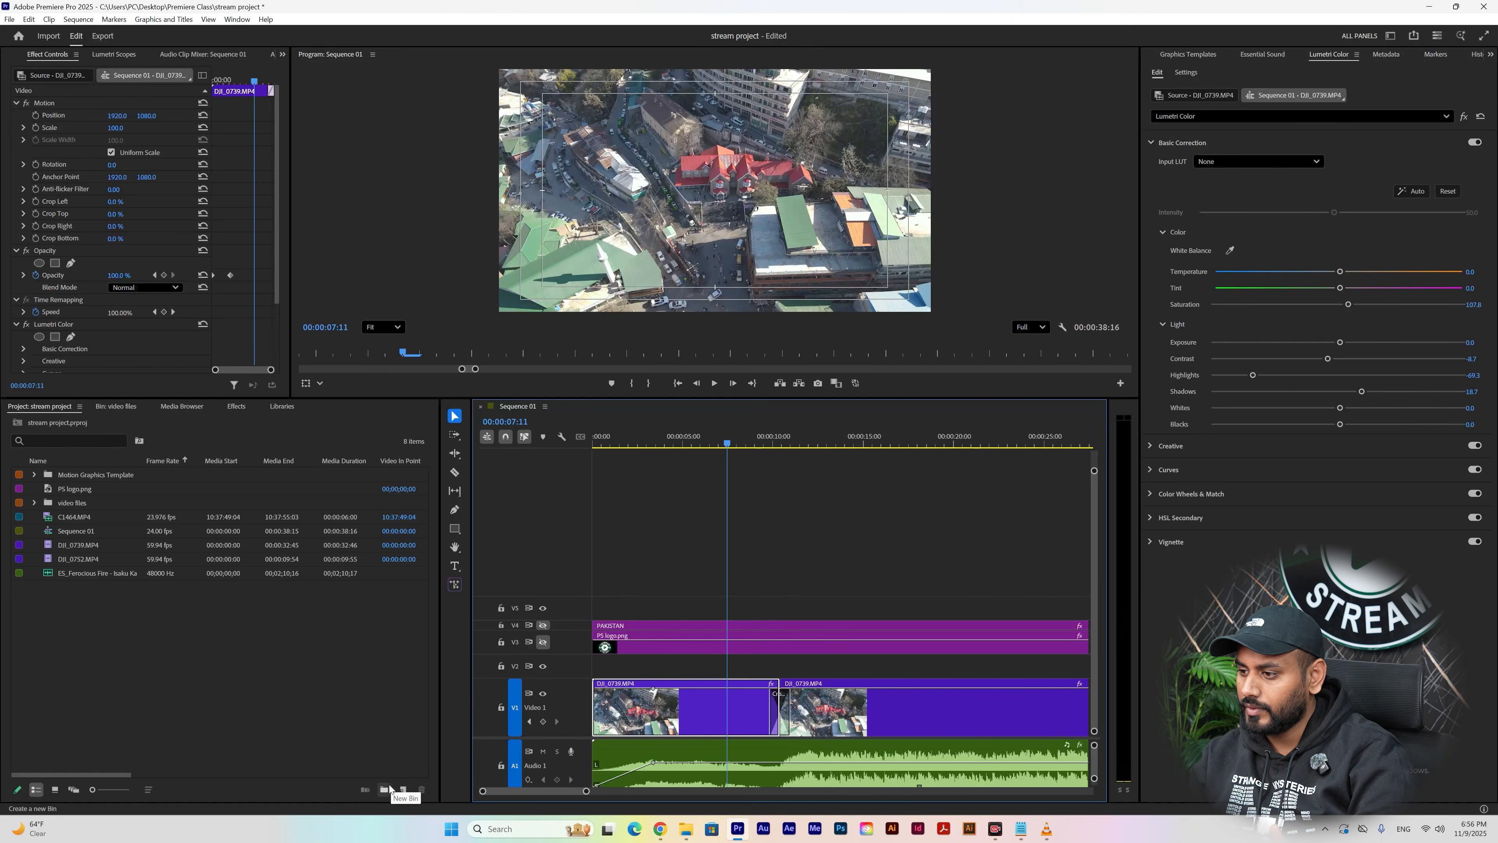
{"action": "left_click", "coordinate": [404, 791]}
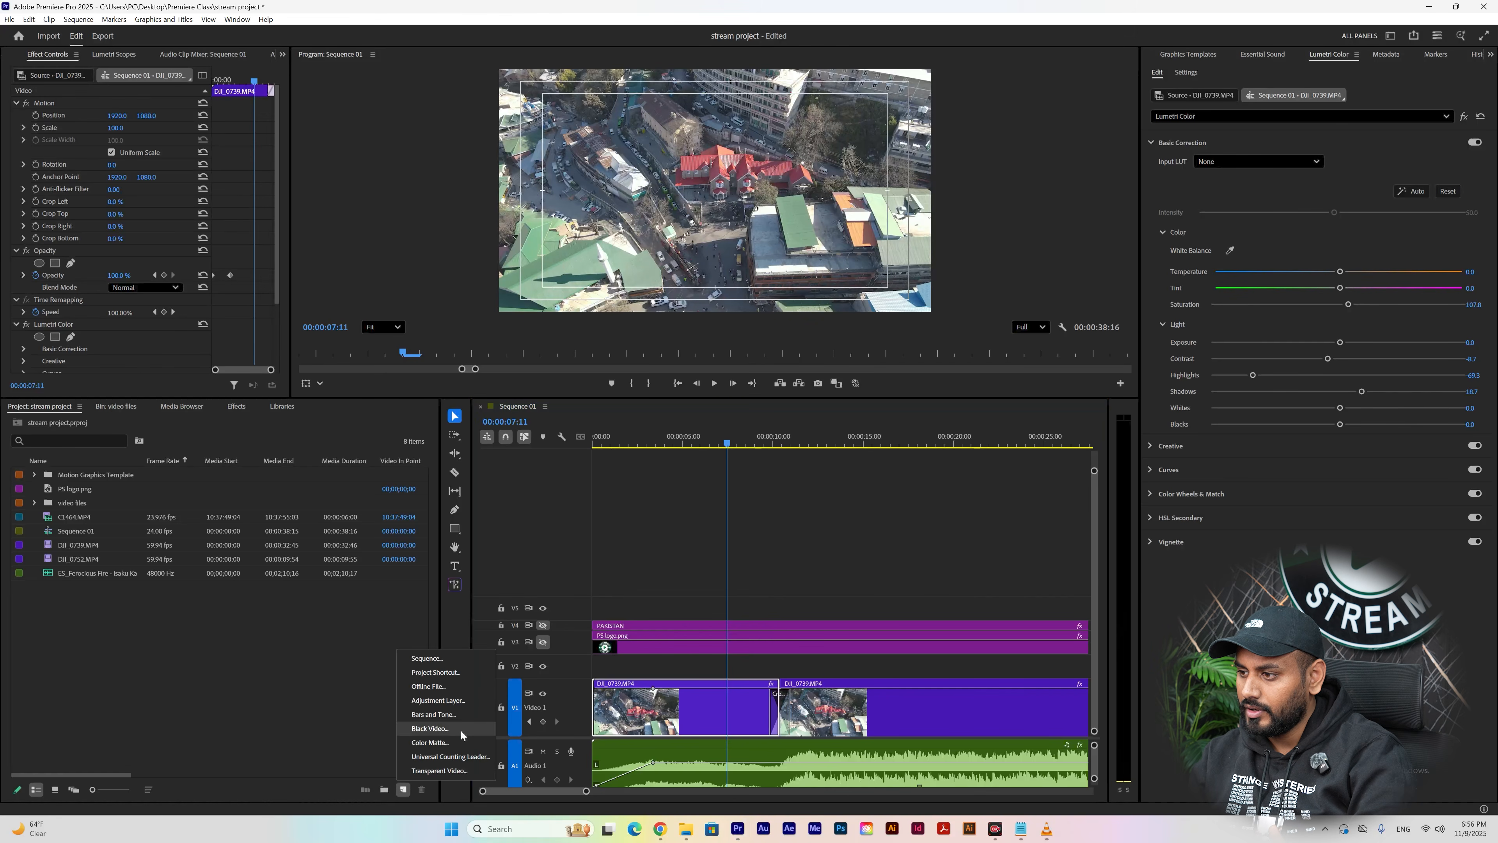
{"action": "left_click", "coordinate": [470, 704]}
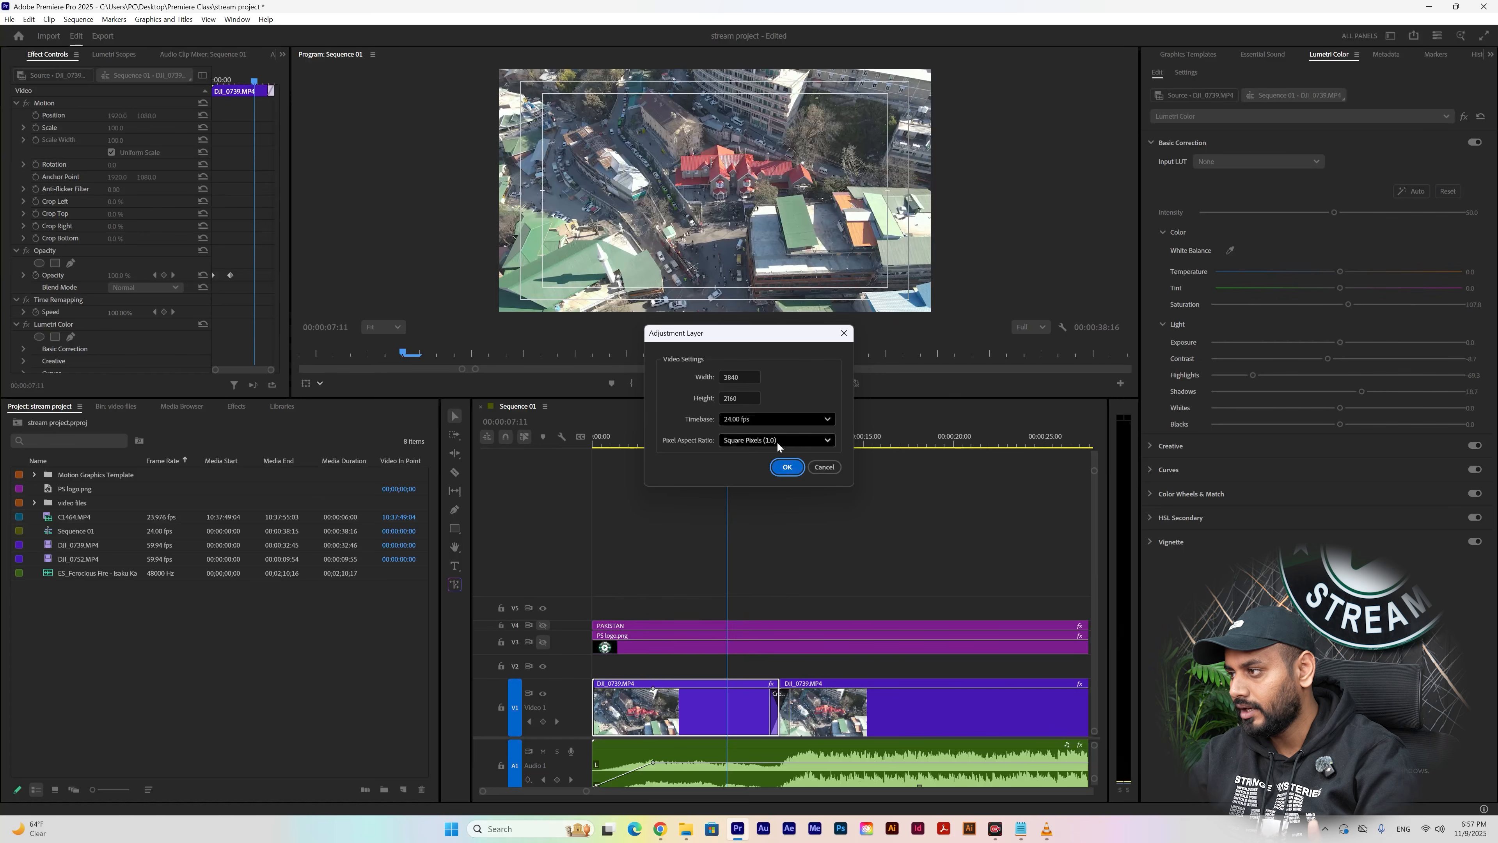
{"action": "left_click", "coordinate": [791, 471]}
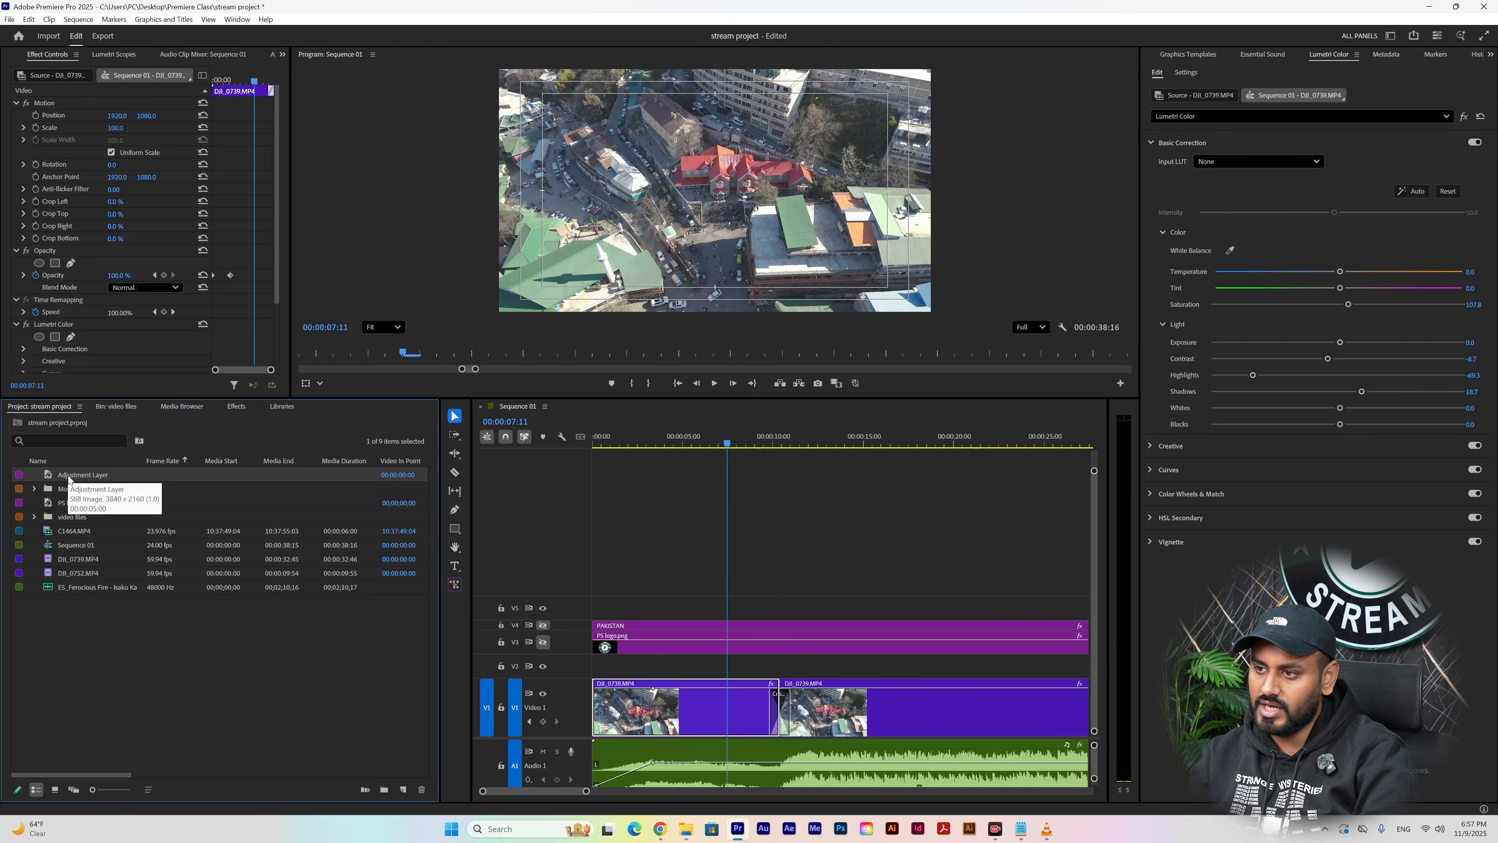
- Place the adjustment layer on V5 at the sequence start and extend it to the end of the drone clips
{"action": "left_click_drag", "start_coordinate": [70, 475], "coordinate": [592, 606]}
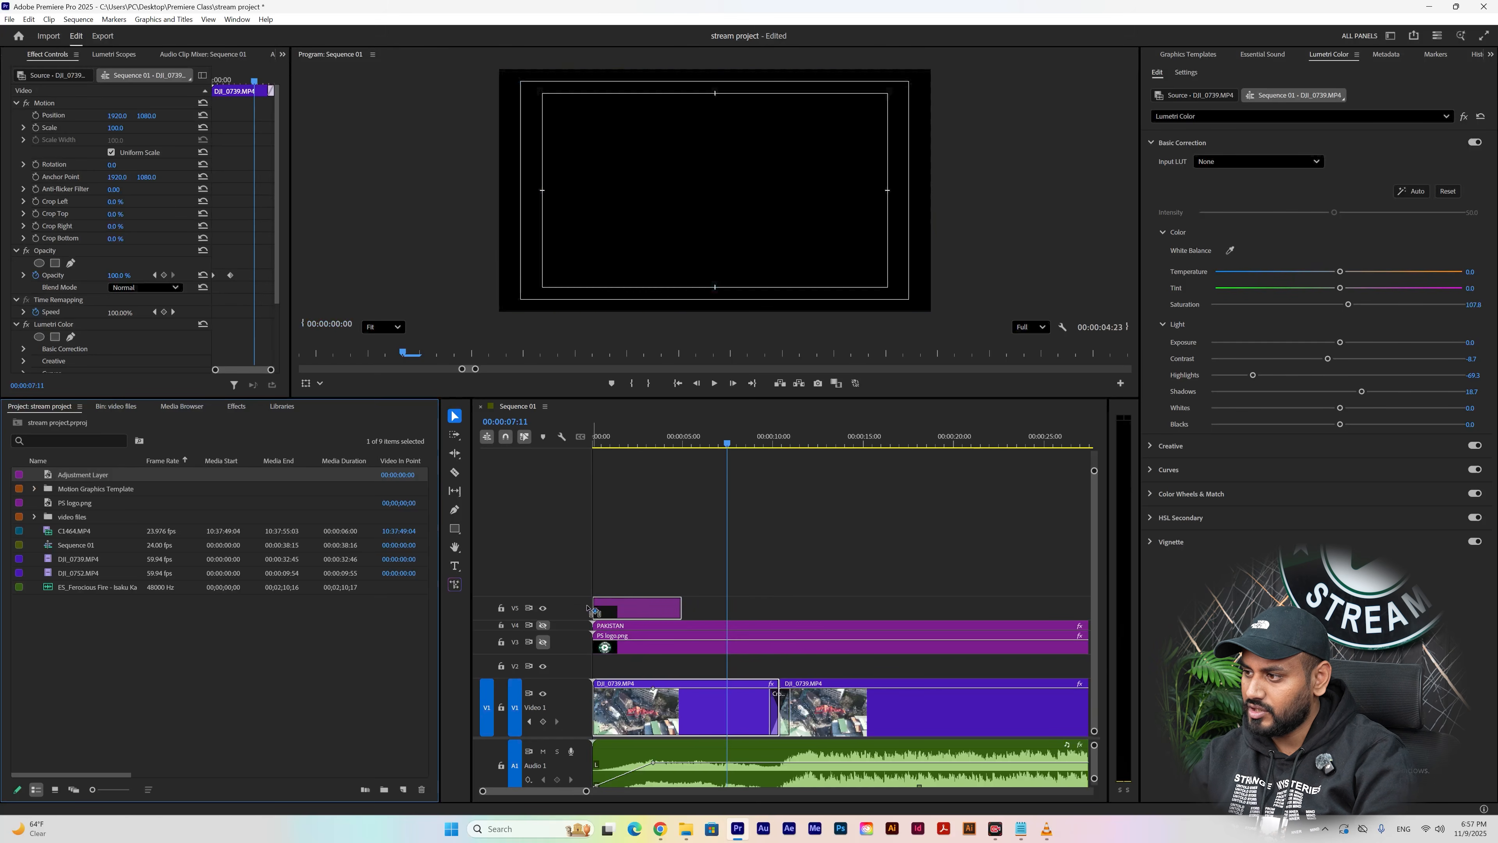
{"action": "key", "text": "minus"}
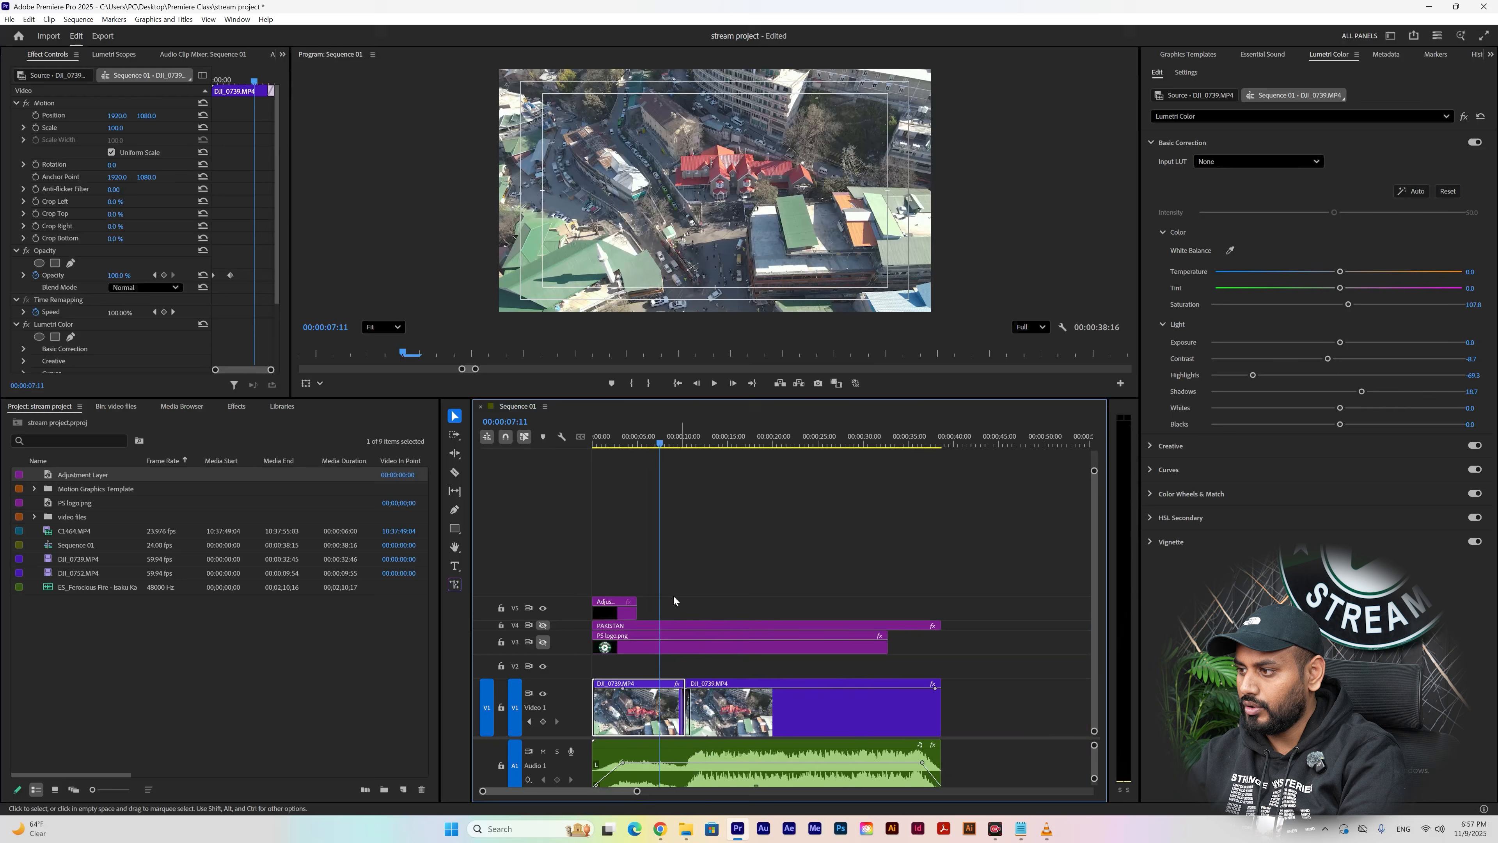
{"action": "left_click_drag", "start_coordinate": [632, 599], "coordinate": [941, 589]}
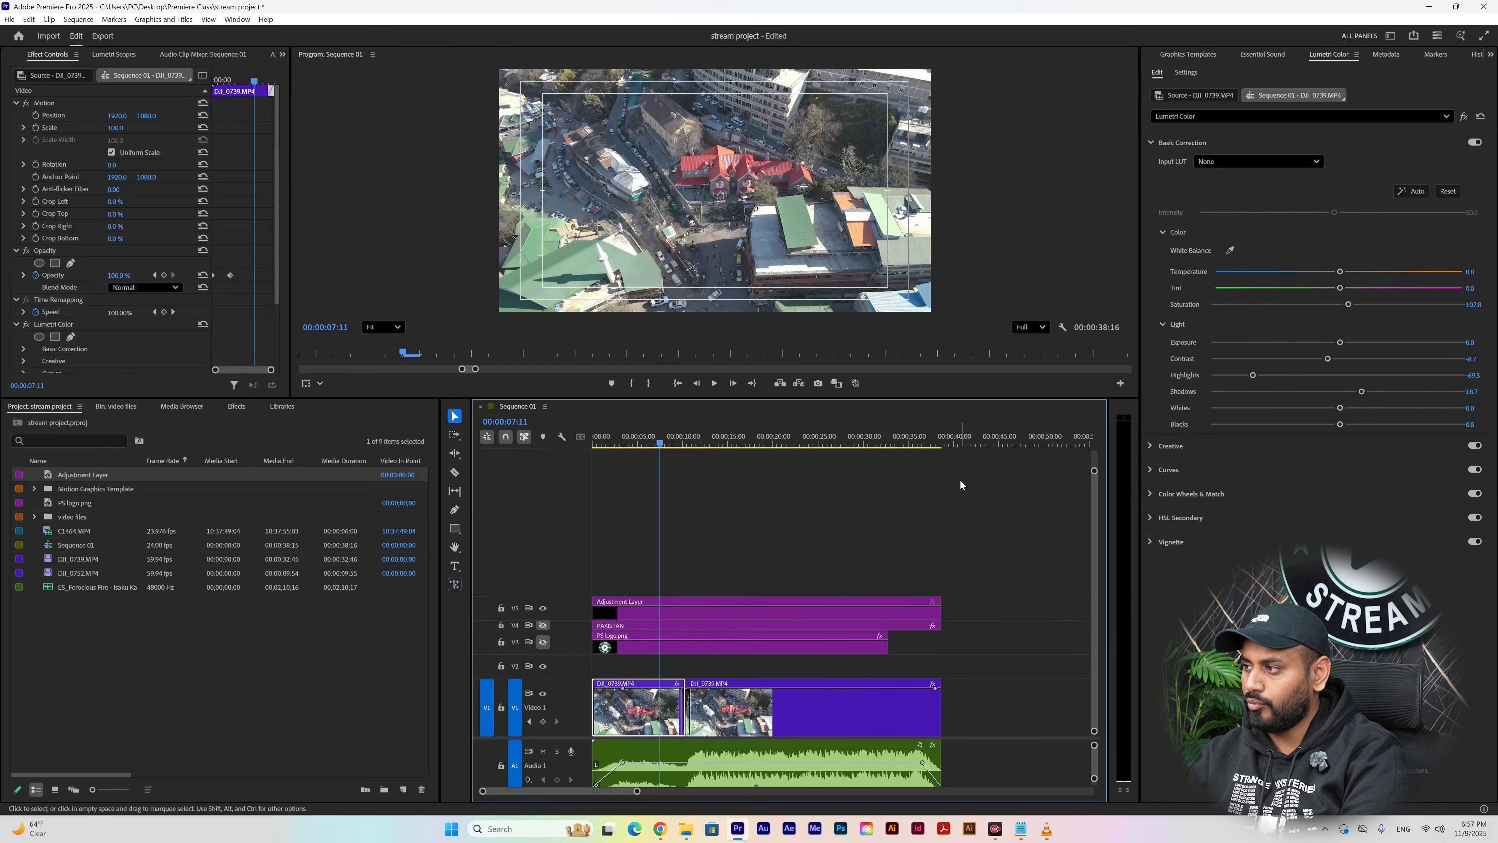
- With the playhead near the start and a larger Program monitor, set the adjustment layer's Contrast to about -12, Highlights -38 and Shadows 10
{"action": "left_click", "coordinate": [599, 442]}
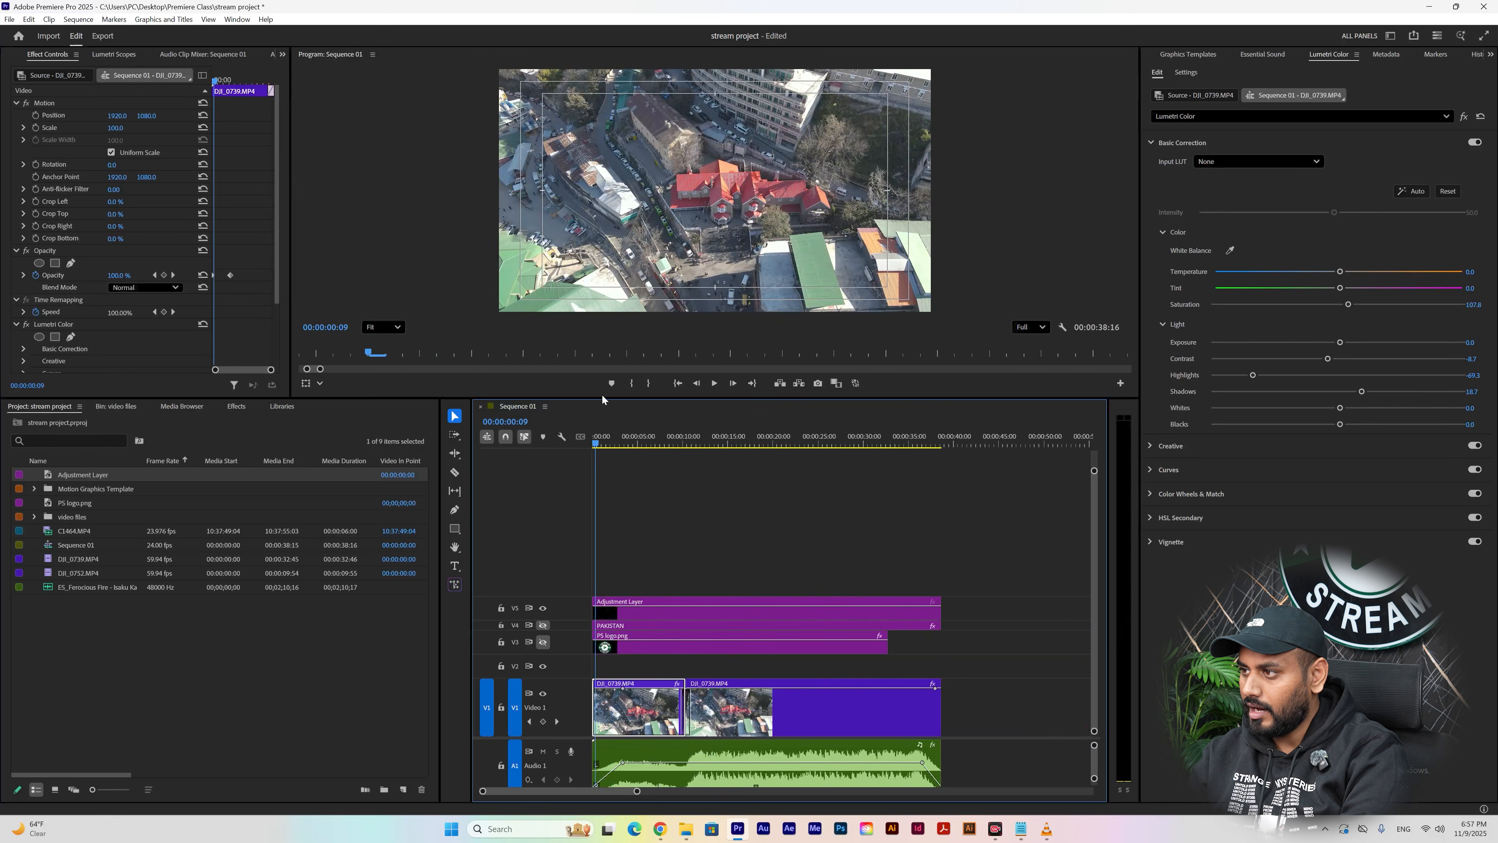
{"action": "left_click_drag", "start_coordinate": [605, 398], "coordinate": [647, 494]}
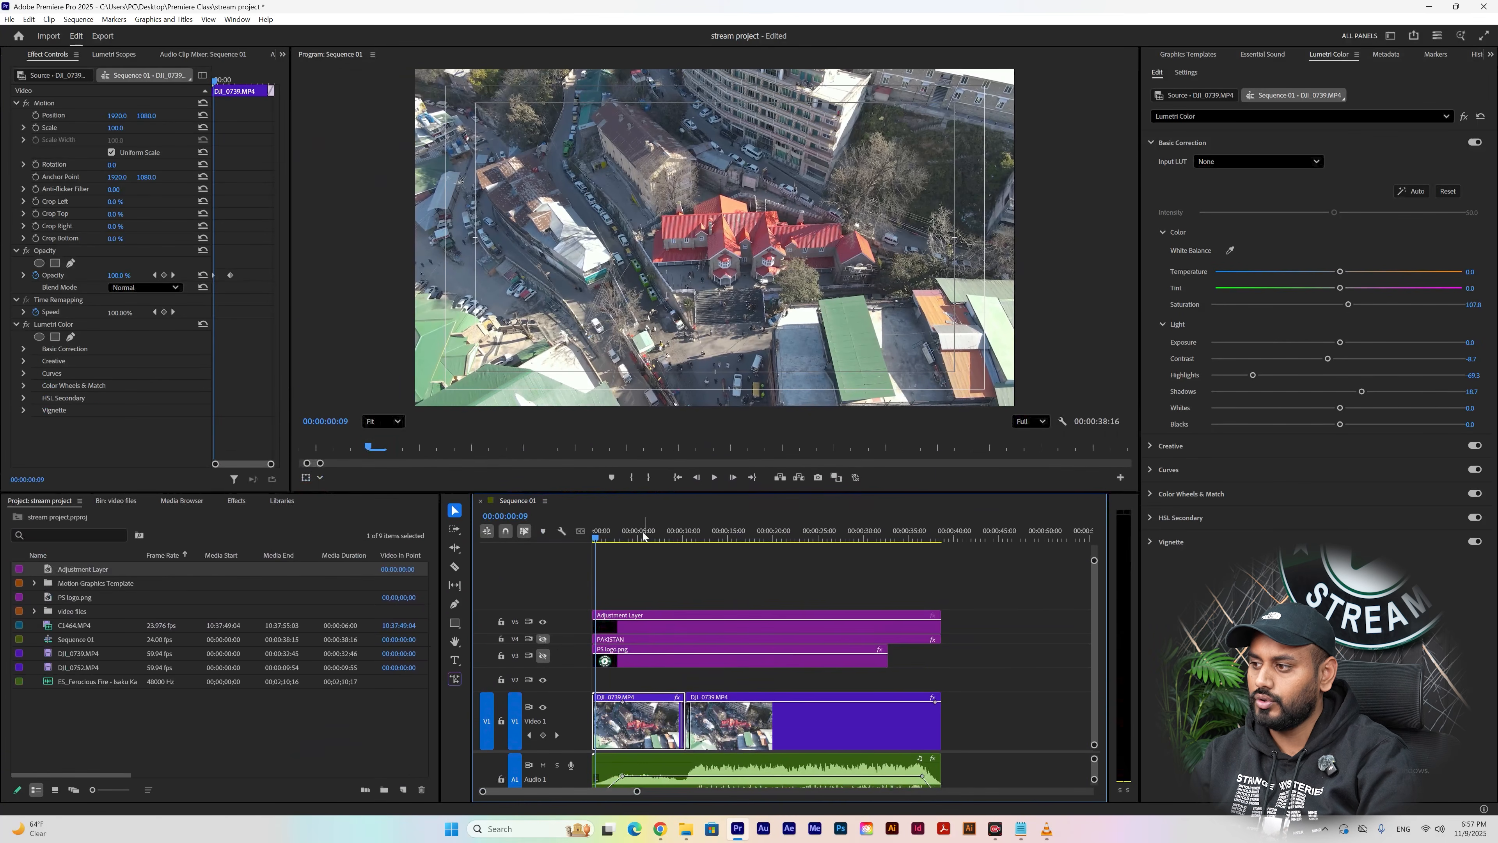
{"action": "left_click", "coordinate": [683, 629]}
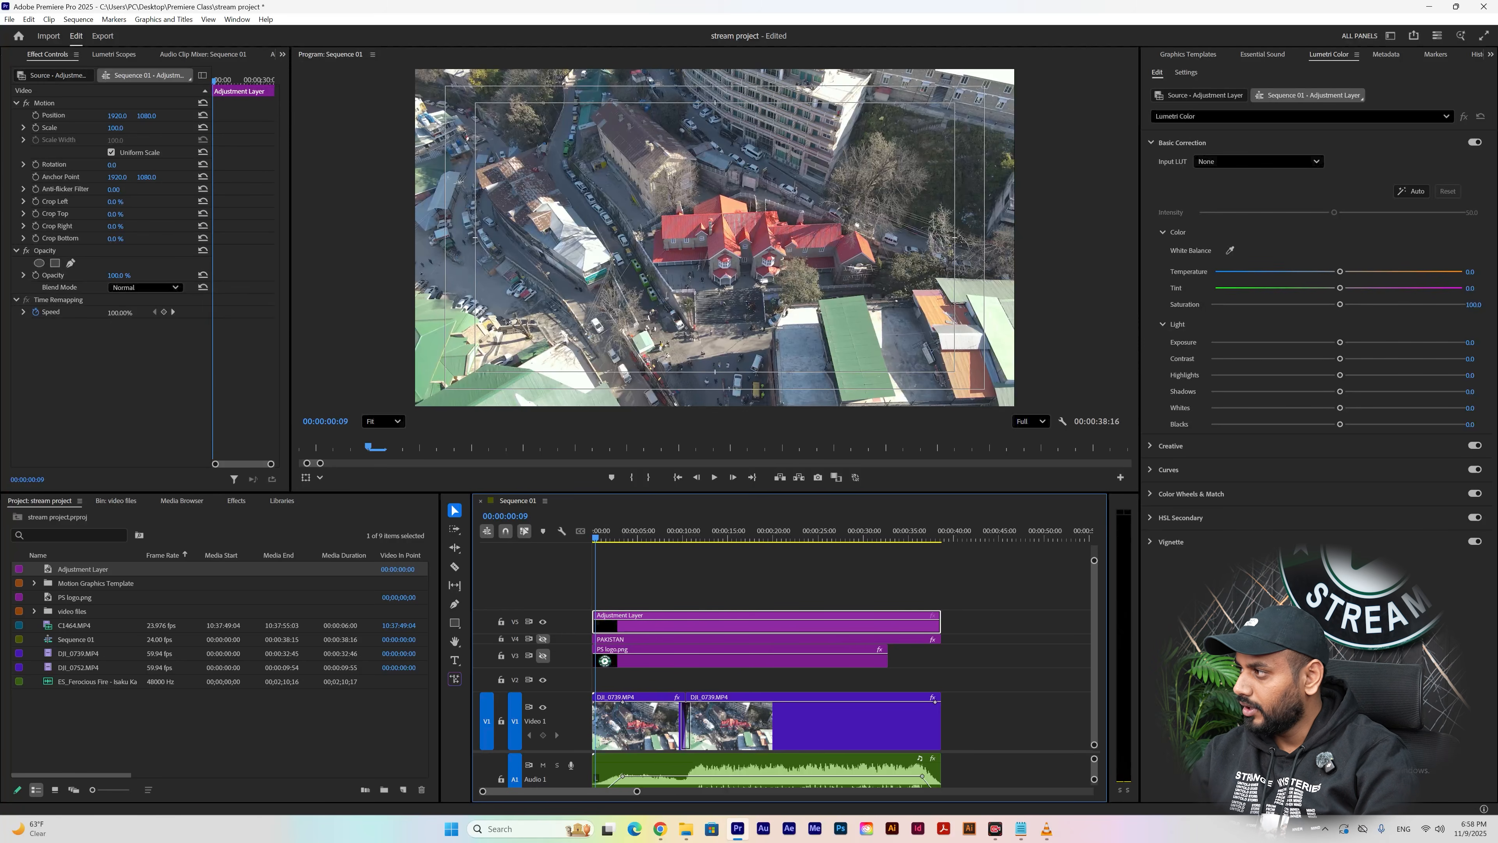
{"action": "left_click_drag", "start_coordinate": [1339, 358], "coordinate": [1351, 390]}
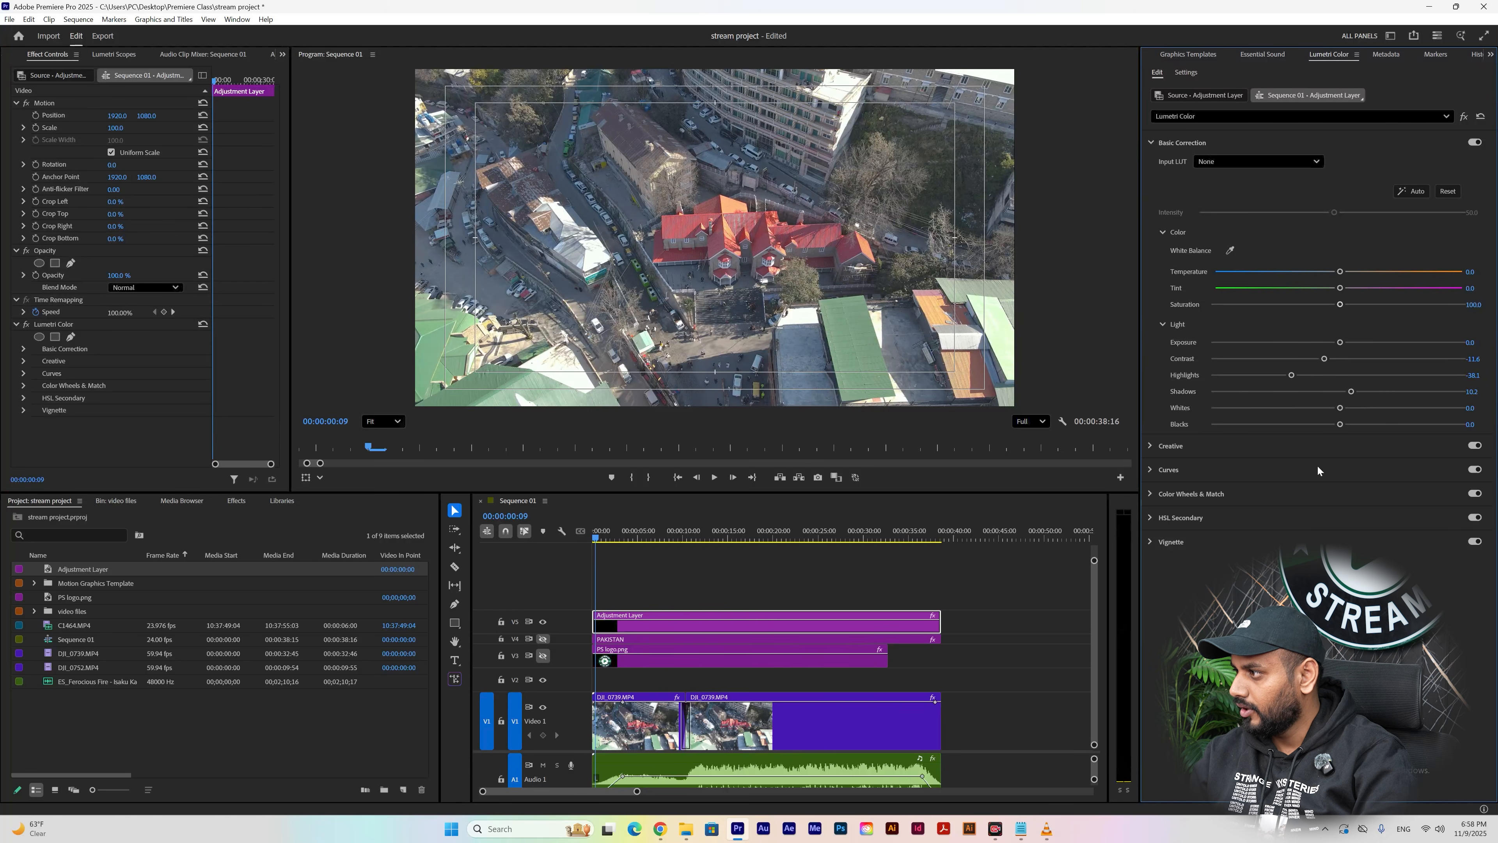
- Try the SL BIG Creative look on the adjustment layer, then replace it with SL CROSS HDR
{"action": "left_click", "coordinate": [1205, 446]}
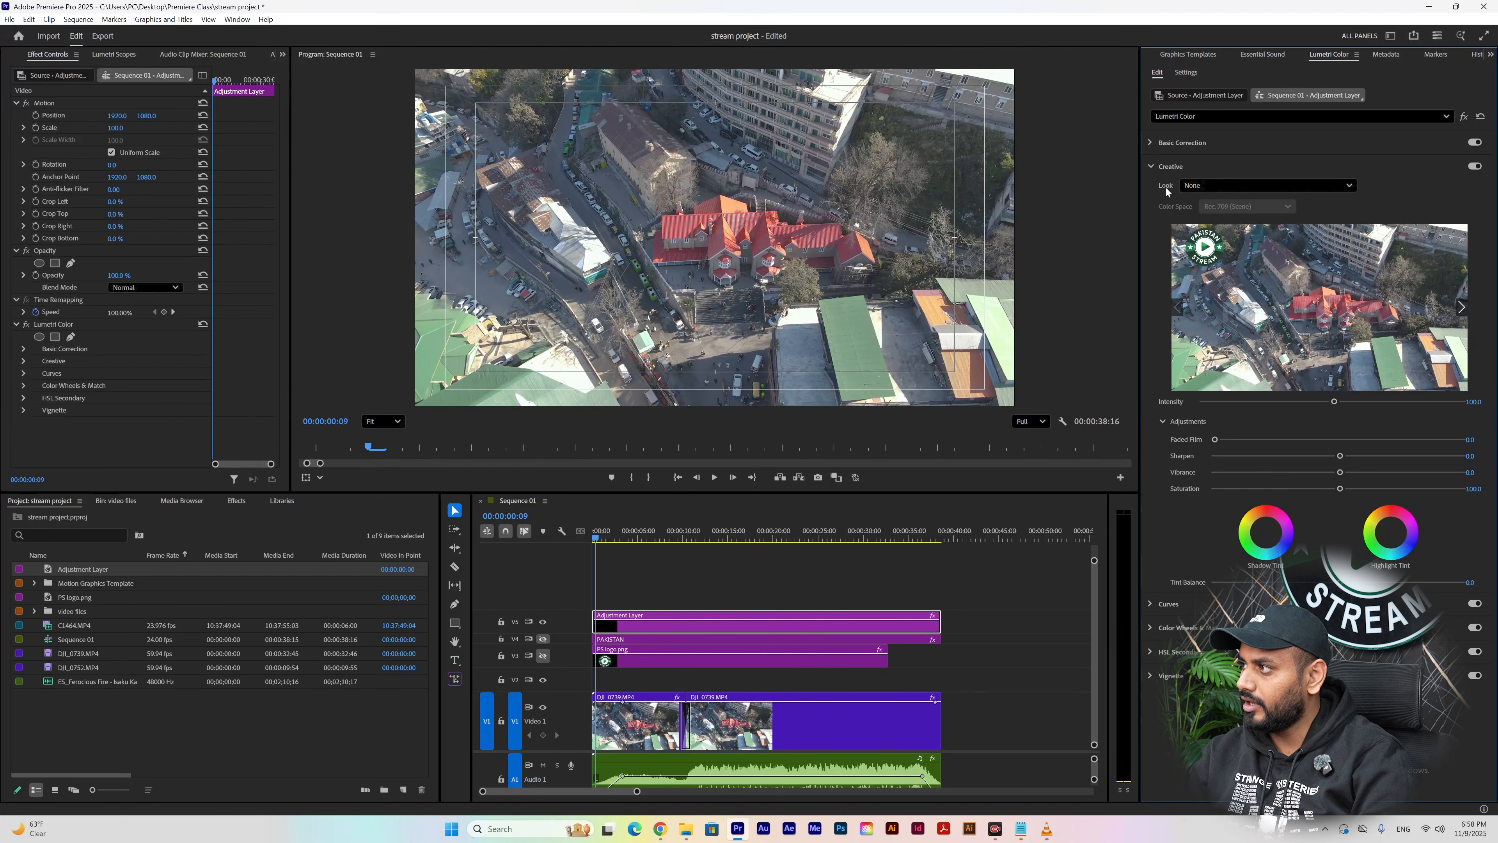
{"action": "left_click", "coordinate": [1204, 184]}
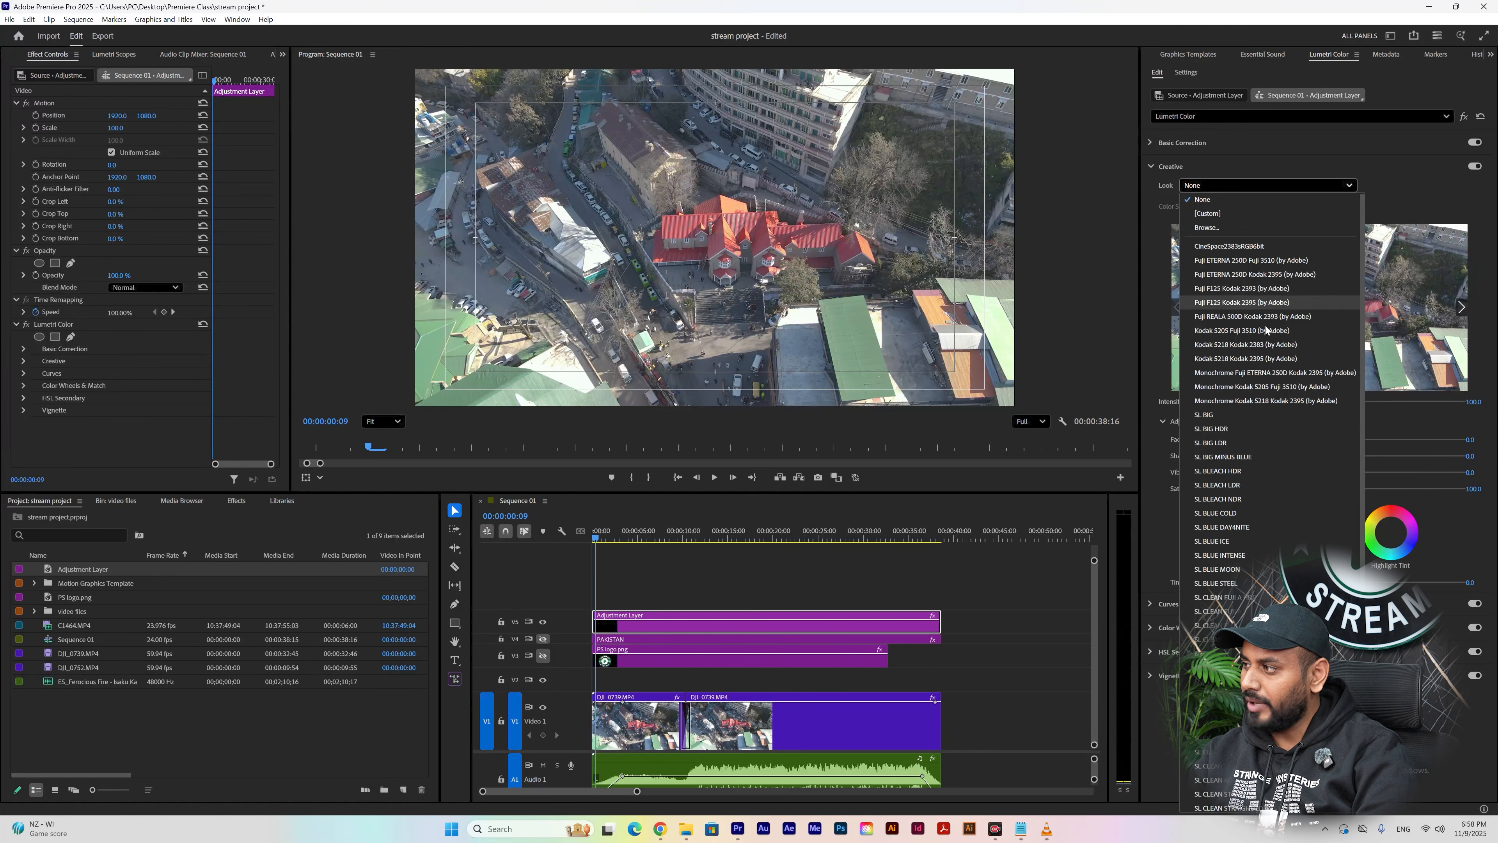
{"action": "left_click", "coordinate": [1296, 413]}
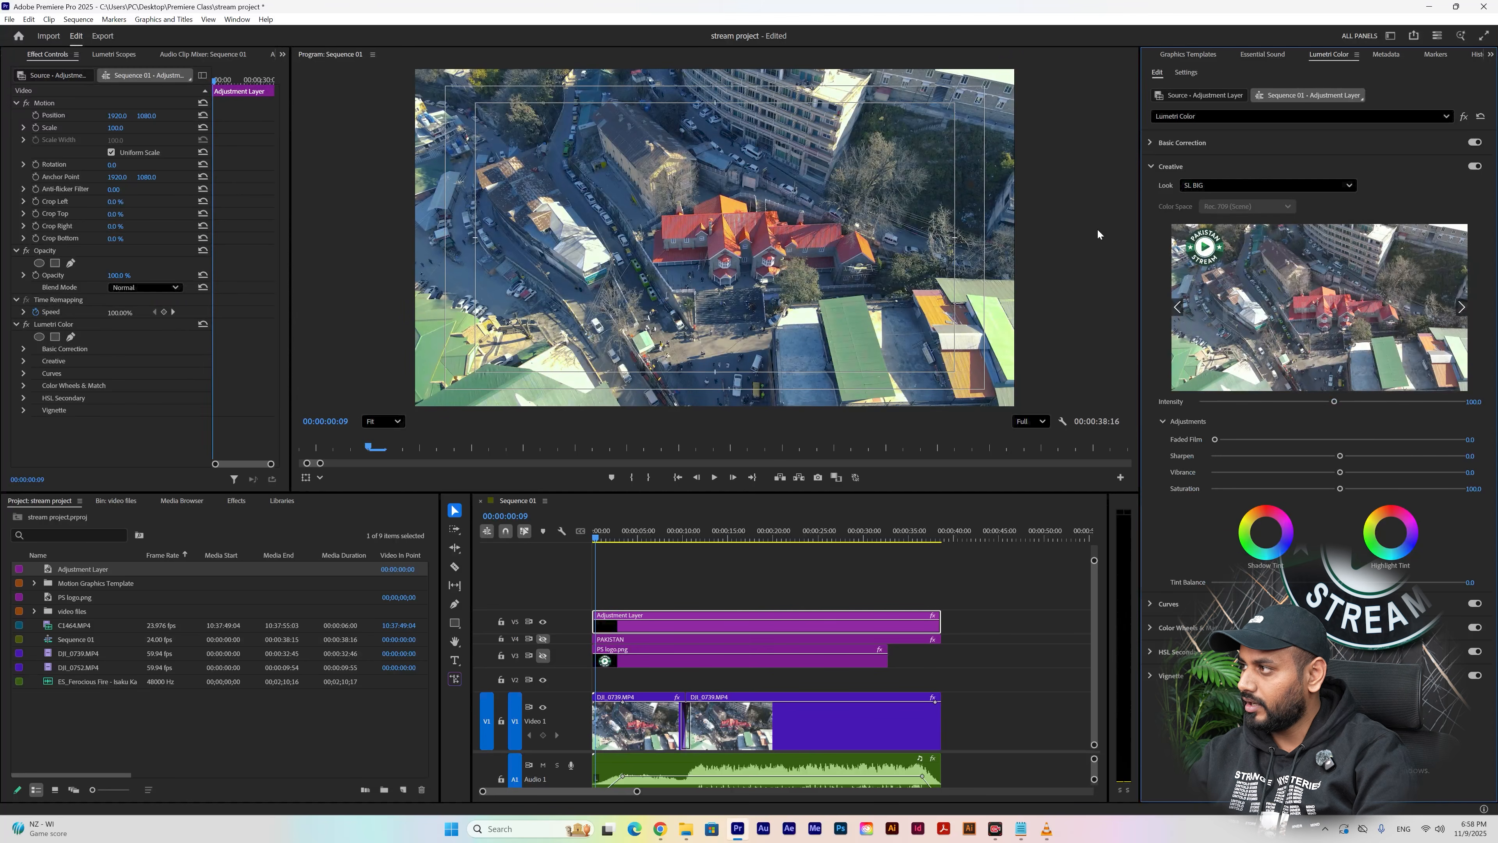
{"action": "left_click", "coordinate": [1296, 185]}
{"action": "left_click", "coordinate": [1215, 621]}
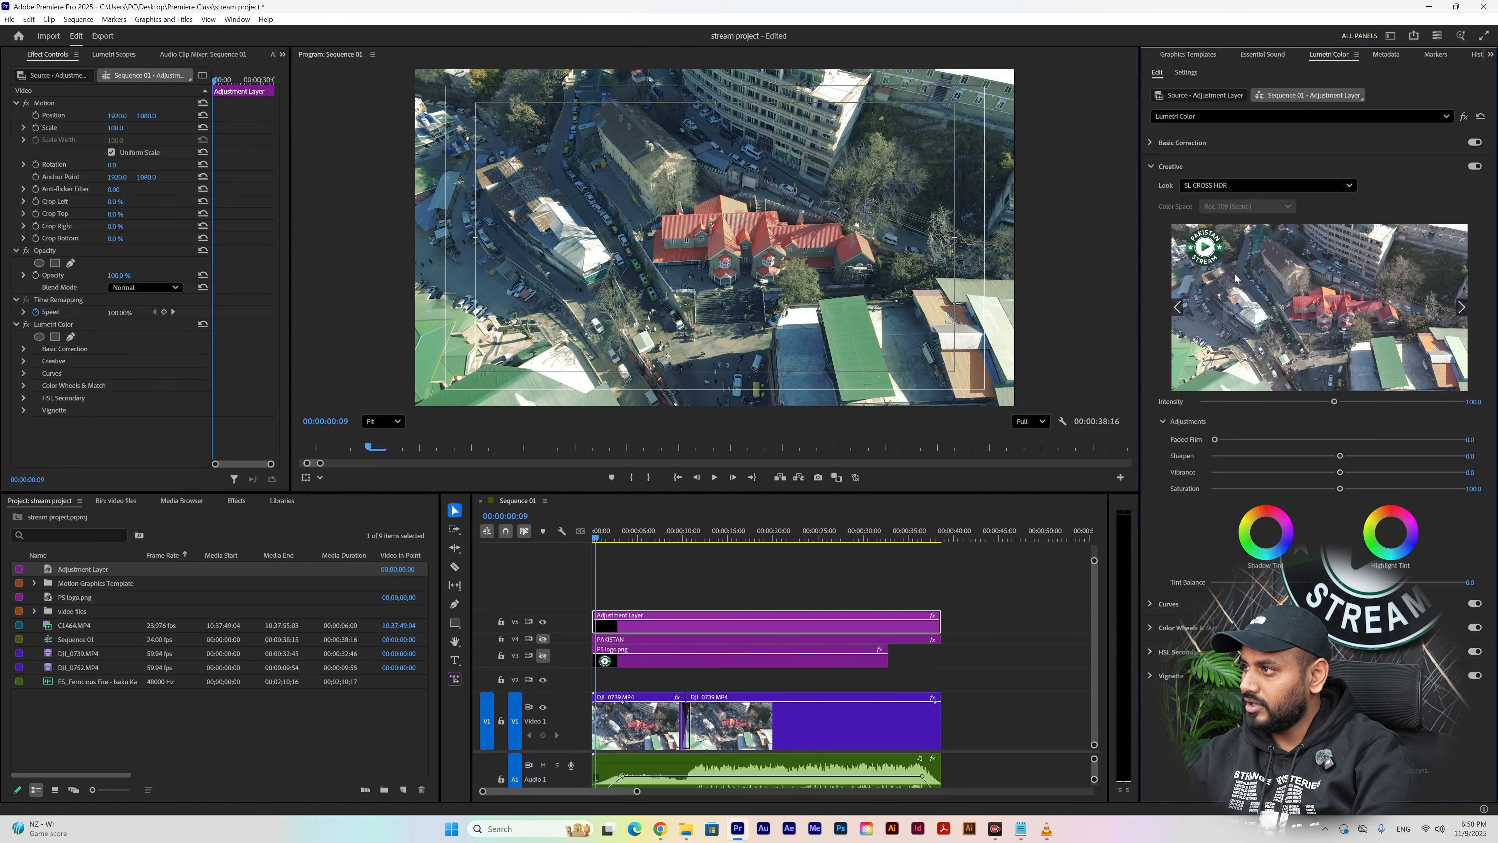
- Replace the adjustment layer's Creative look with SL BIG
{"action": "left_click", "coordinate": [1274, 186]}
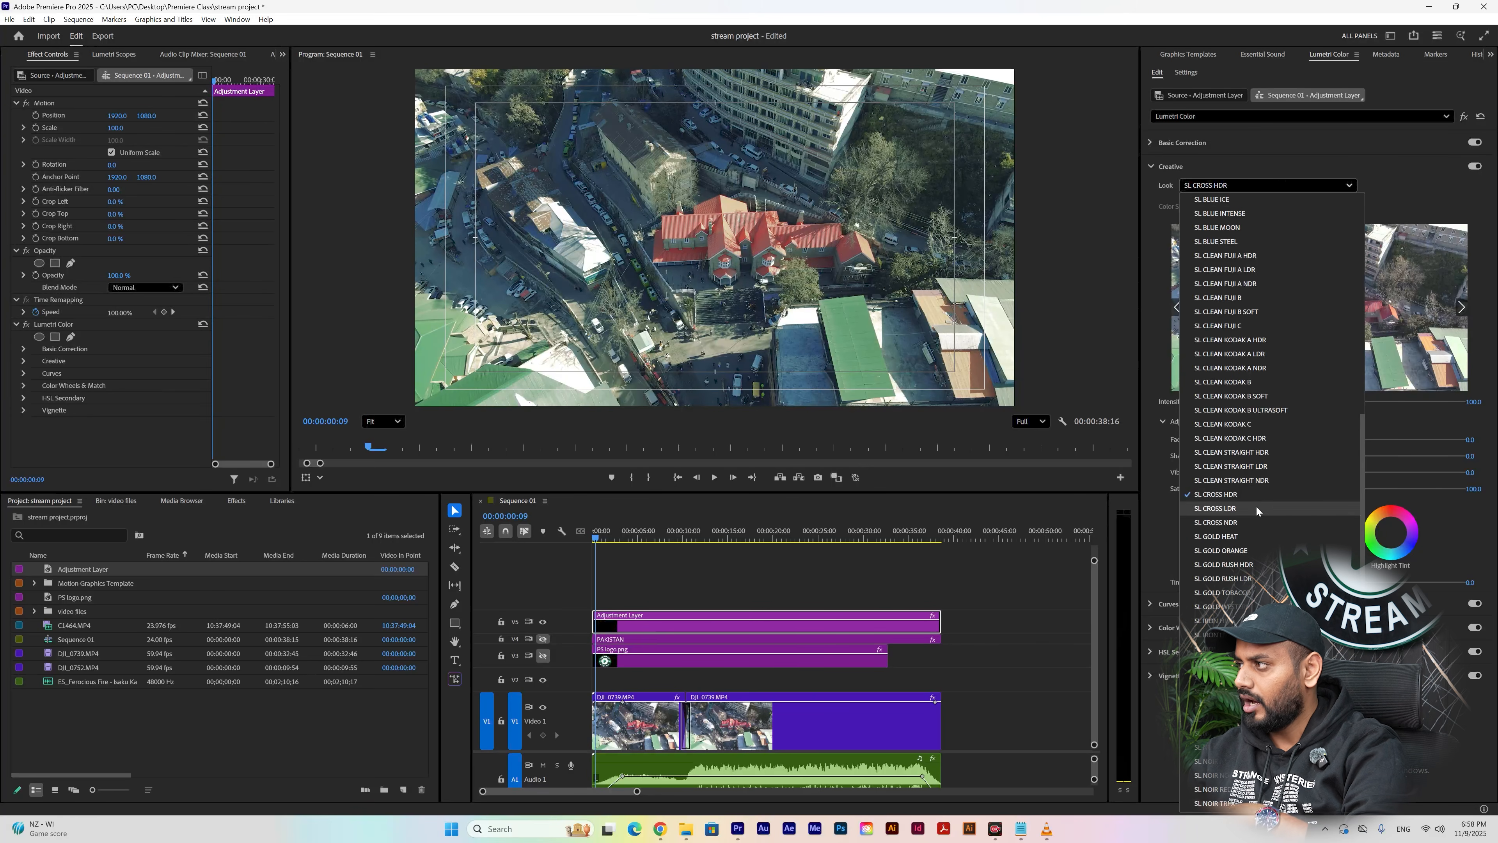
{"action": "scroll", "coordinate": [1253, 476], "scroll_direction": "up", "scroll_amount": 4}
{"action": "scroll", "coordinate": [1252, 473], "scroll_direction": "up", "scroll_amount": 4}
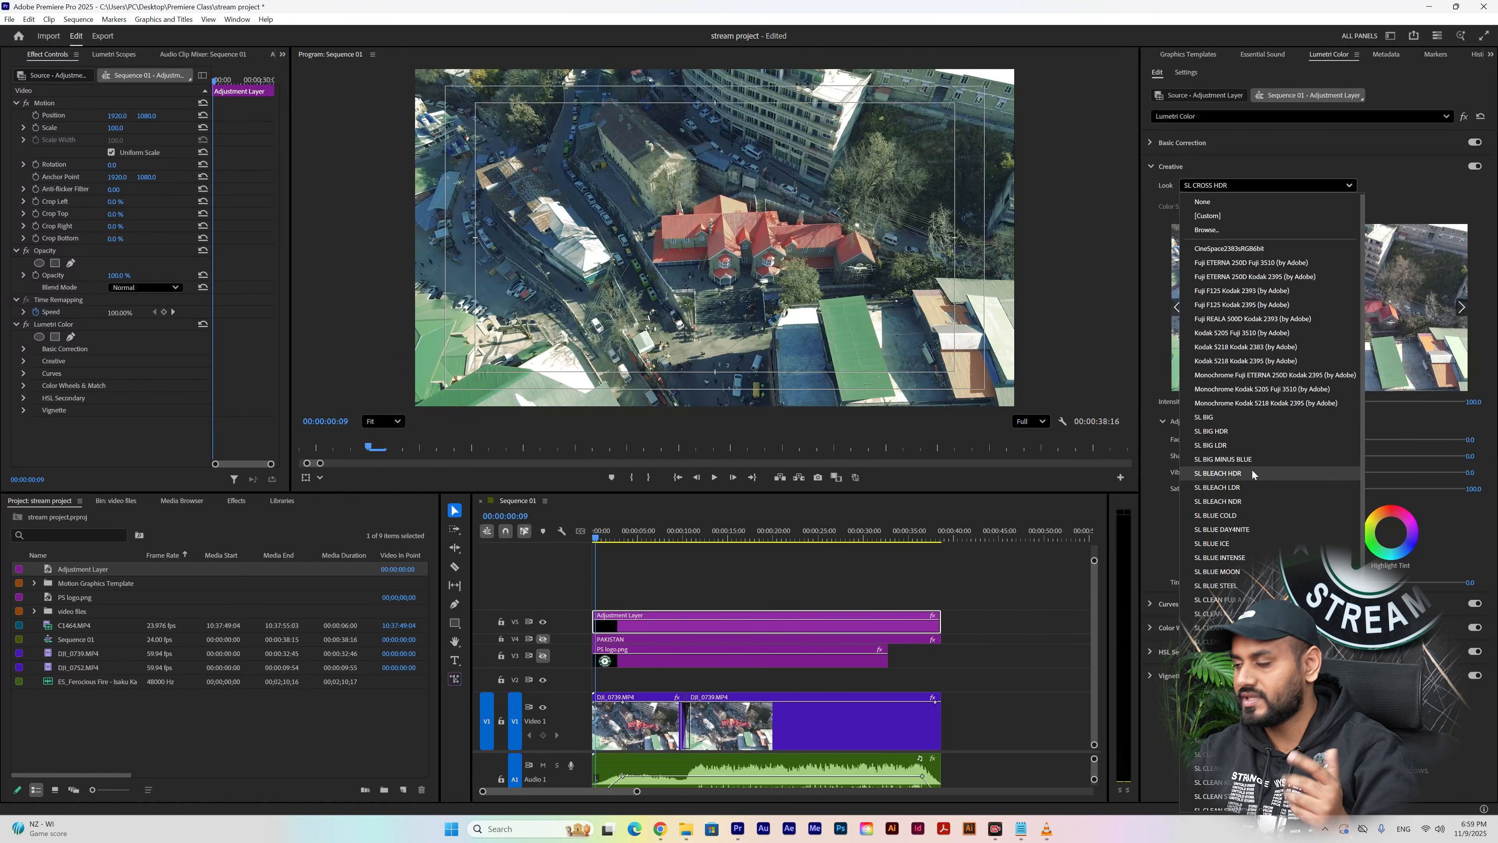
{"action": "left_click", "coordinate": [1272, 416]}
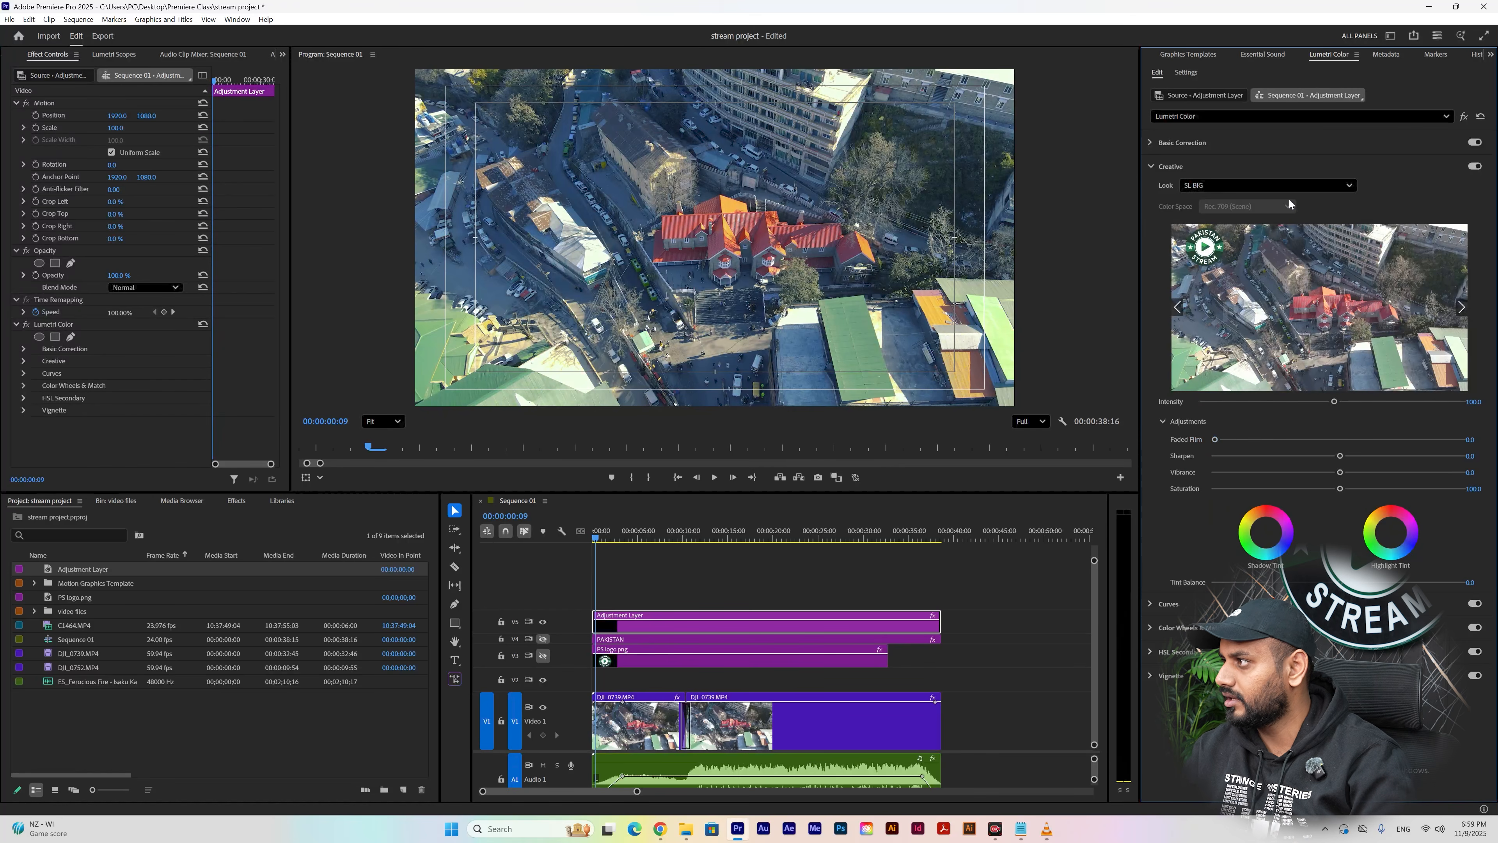
{"action": "left_click", "coordinate": [1292, 185]}
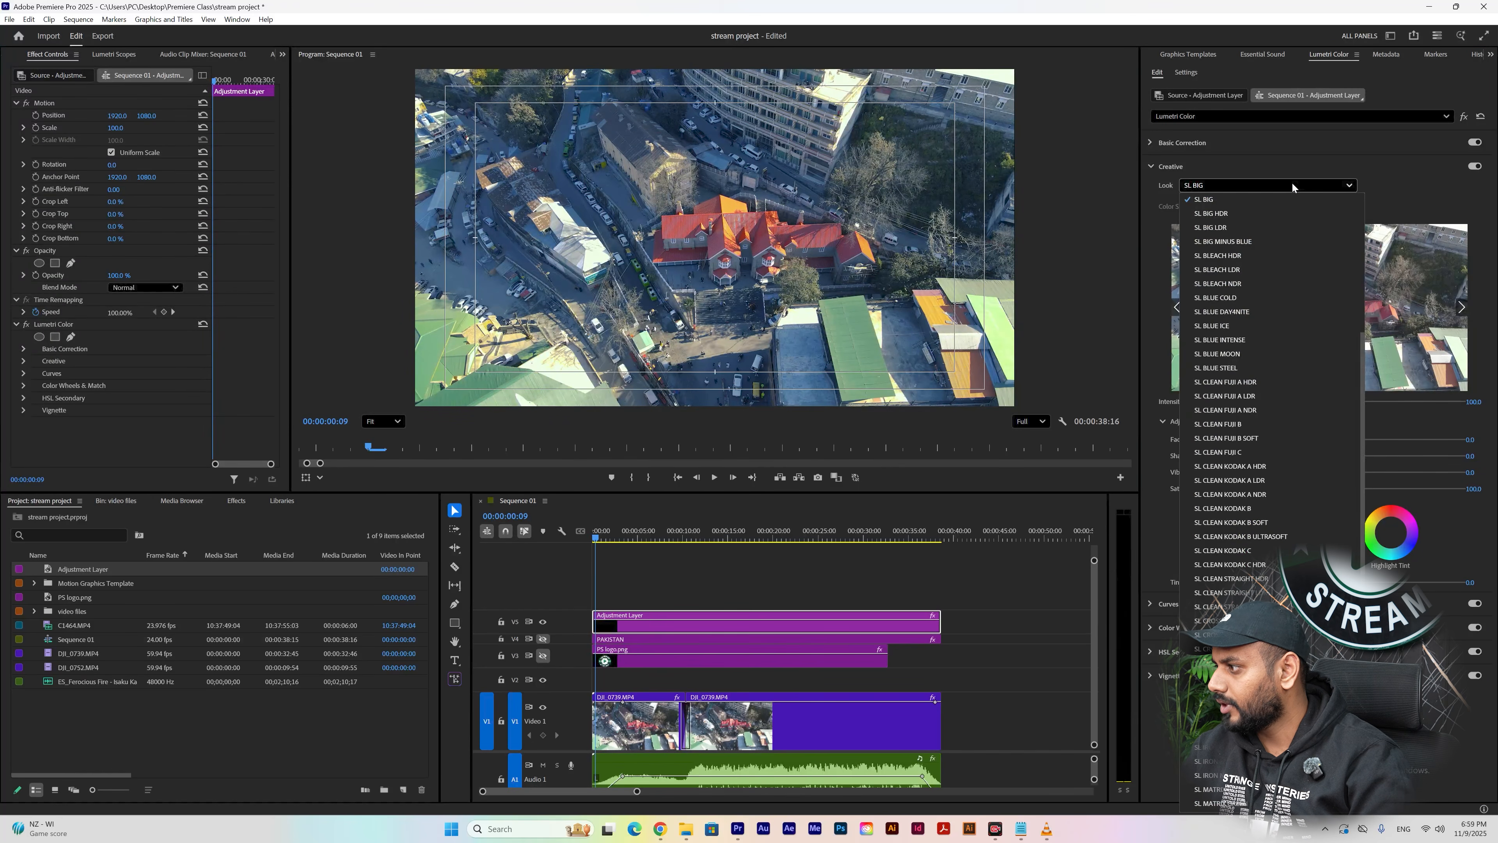
{"action": "left_click", "coordinate": [1292, 185]}
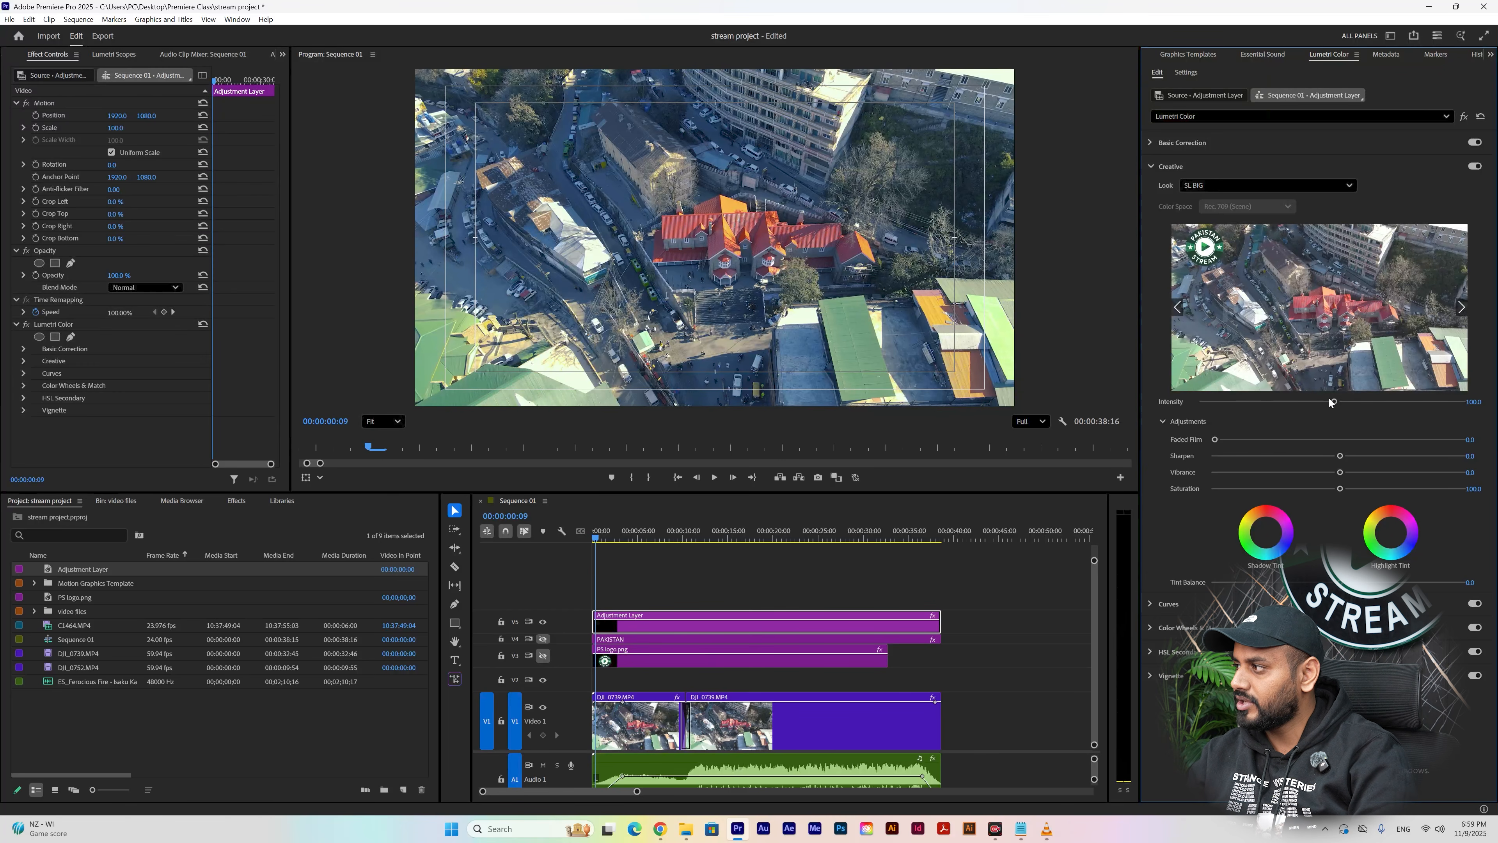
- Try weaker intensities for the SL BIG look, then set its Intensity to exactly 30
{"action": "left_click_drag", "start_coordinate": [1334, 403], "coordinate": [1332, 405]}
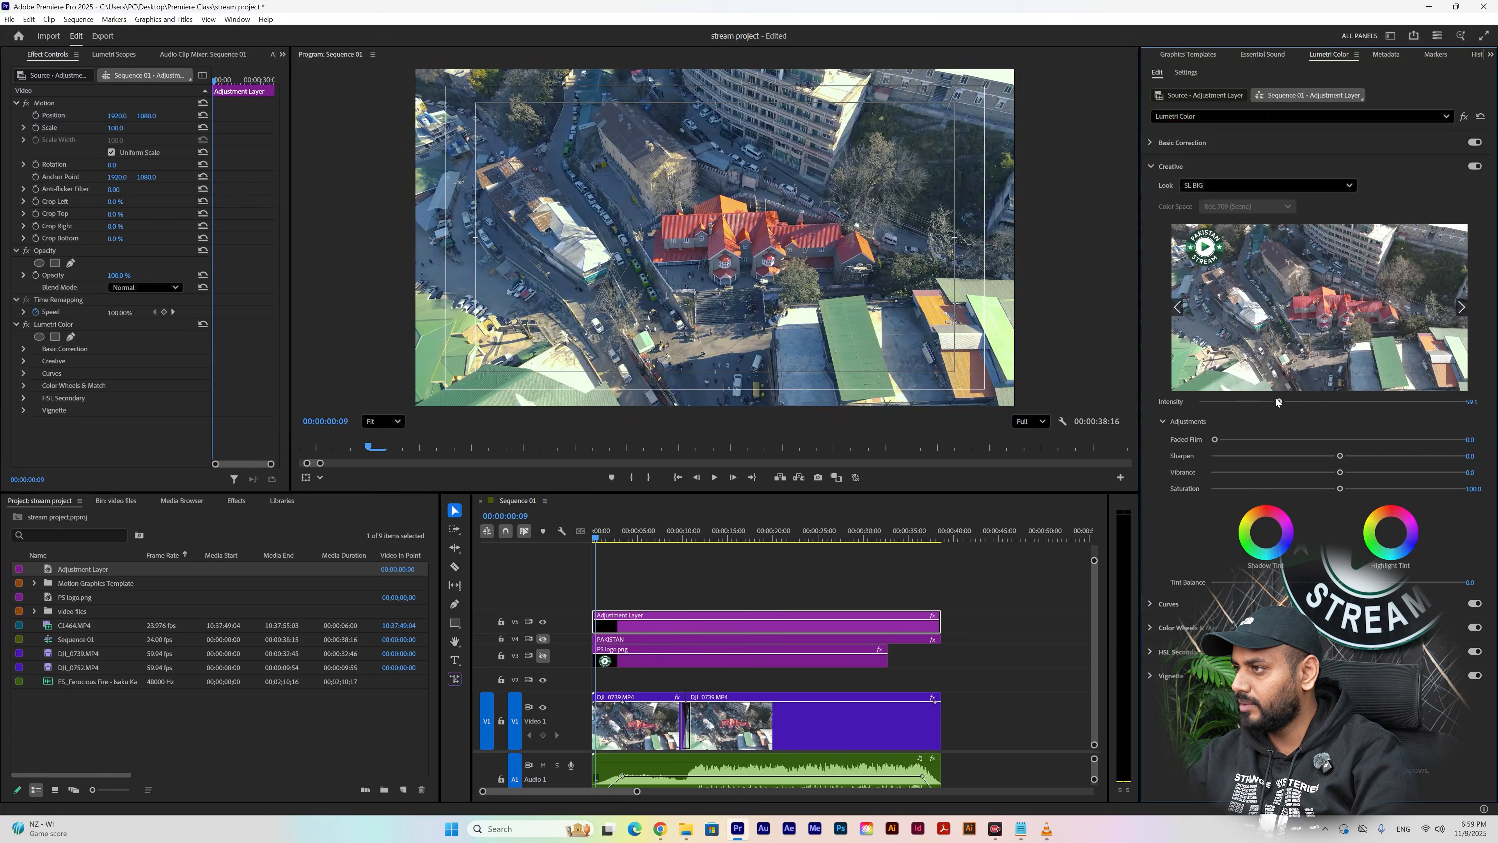
{"action": "left_click_drag", "start_coordinate": [1200, 408], "coordinate": [1244, 403]}
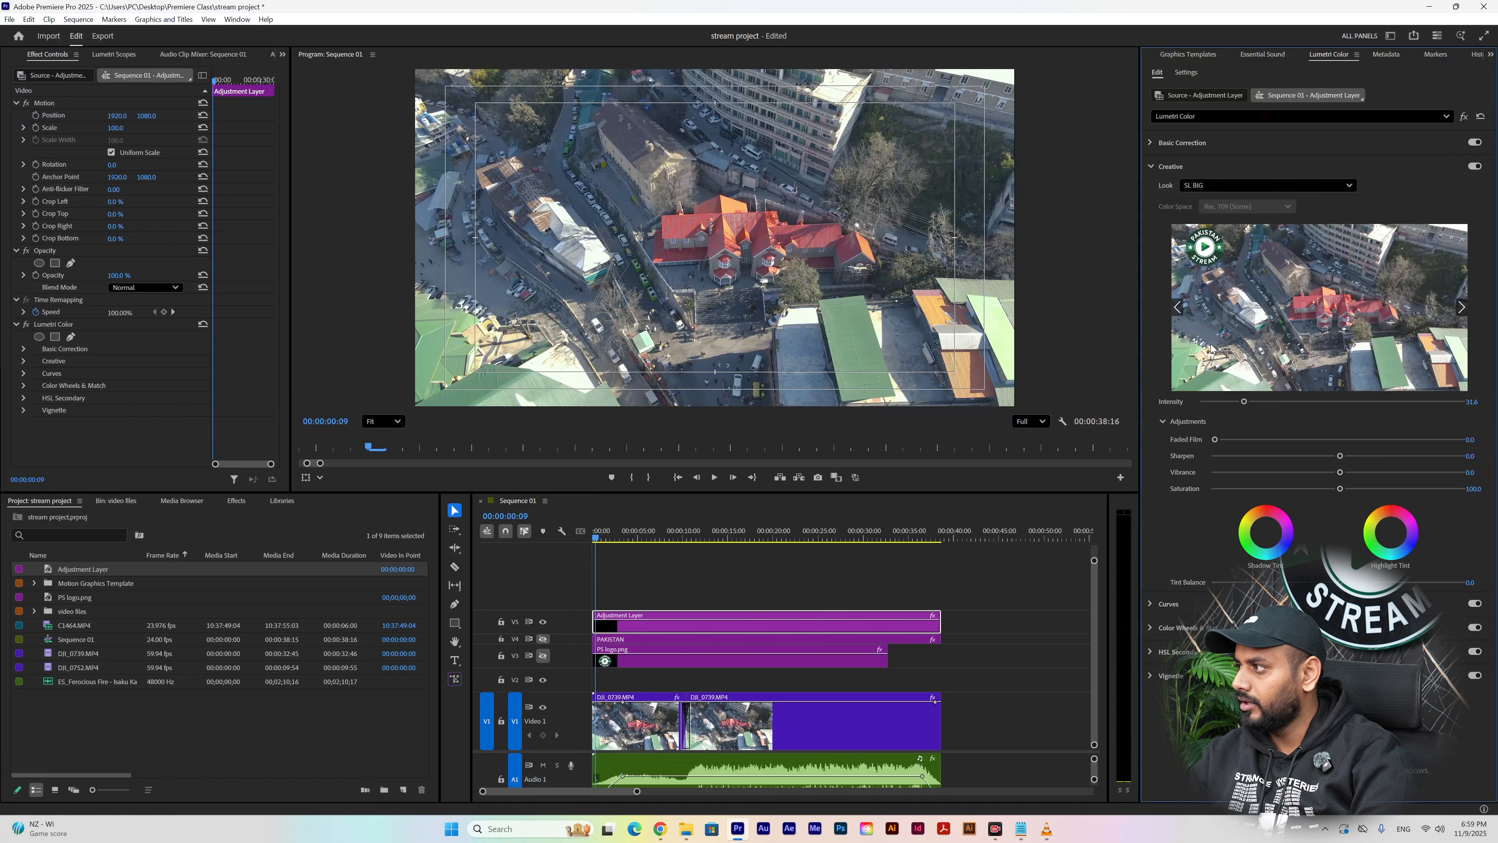
{"action": "left_click", "coordinate": [1476, 401]}
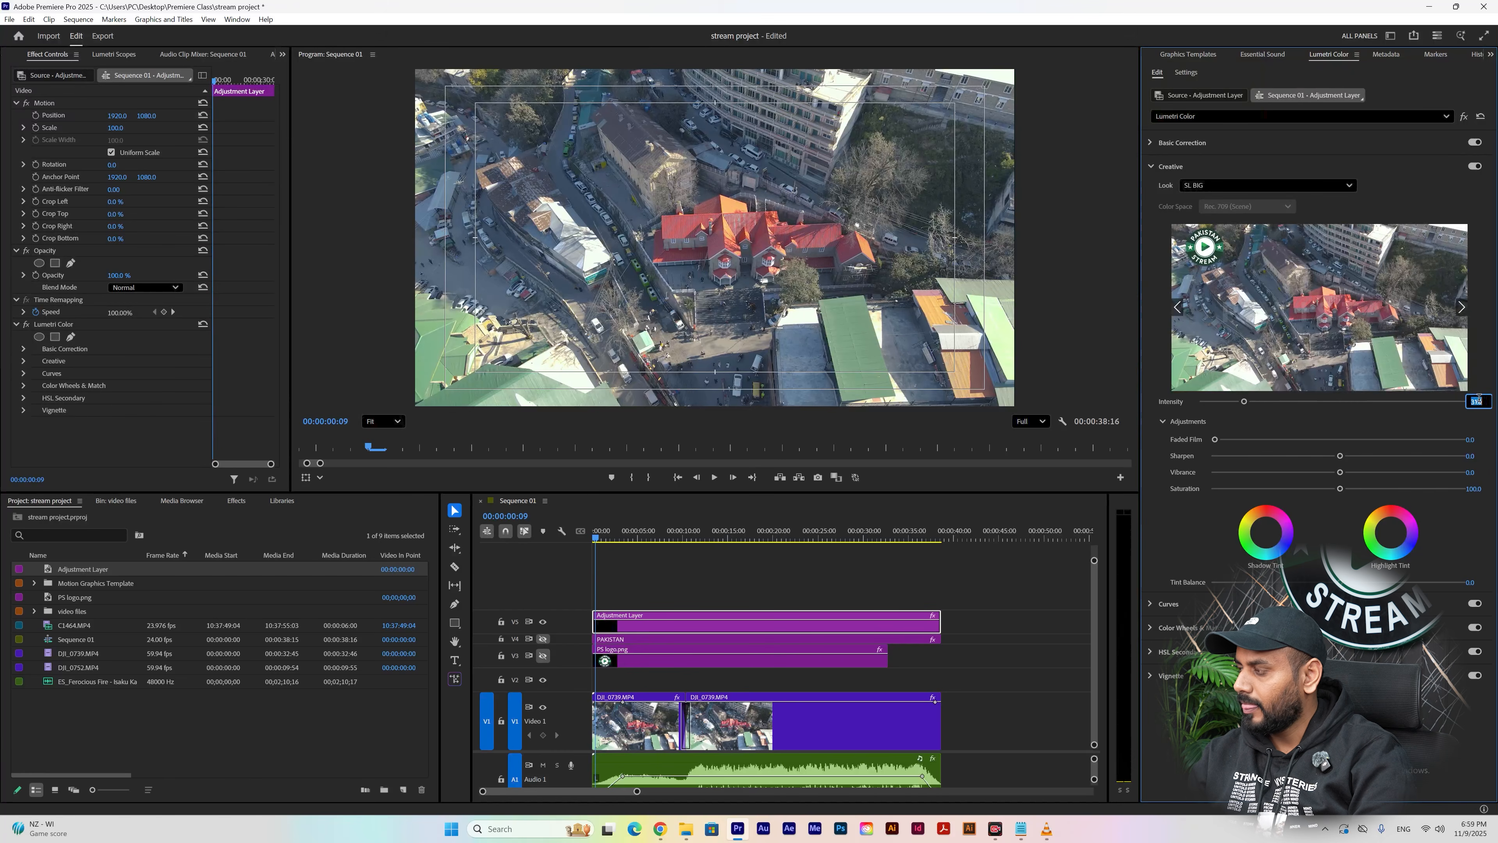
{"action": "type", "text": "30"}
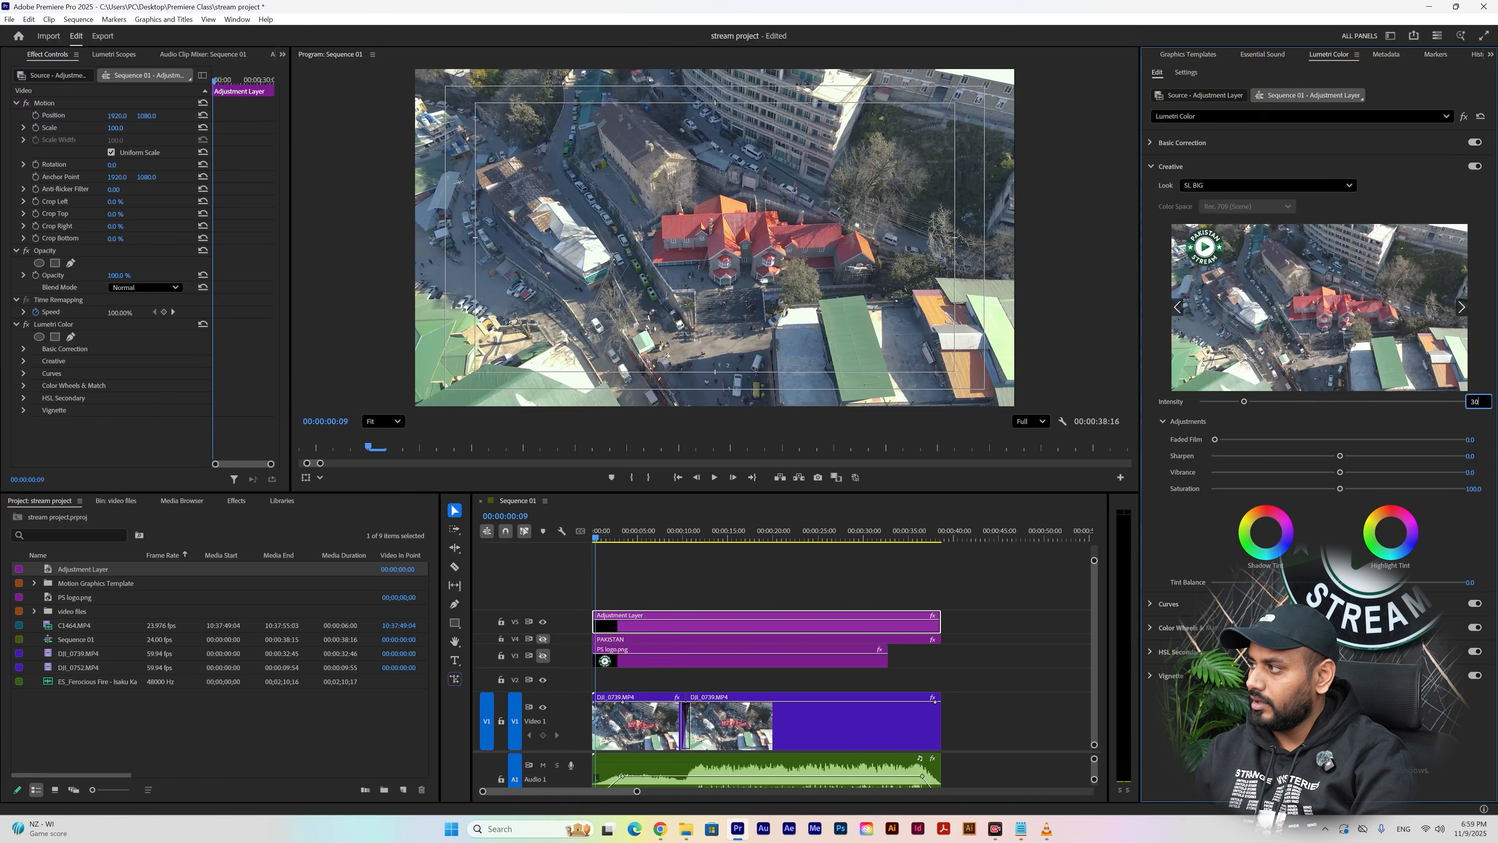
{"action": "key", "text": "Return"}
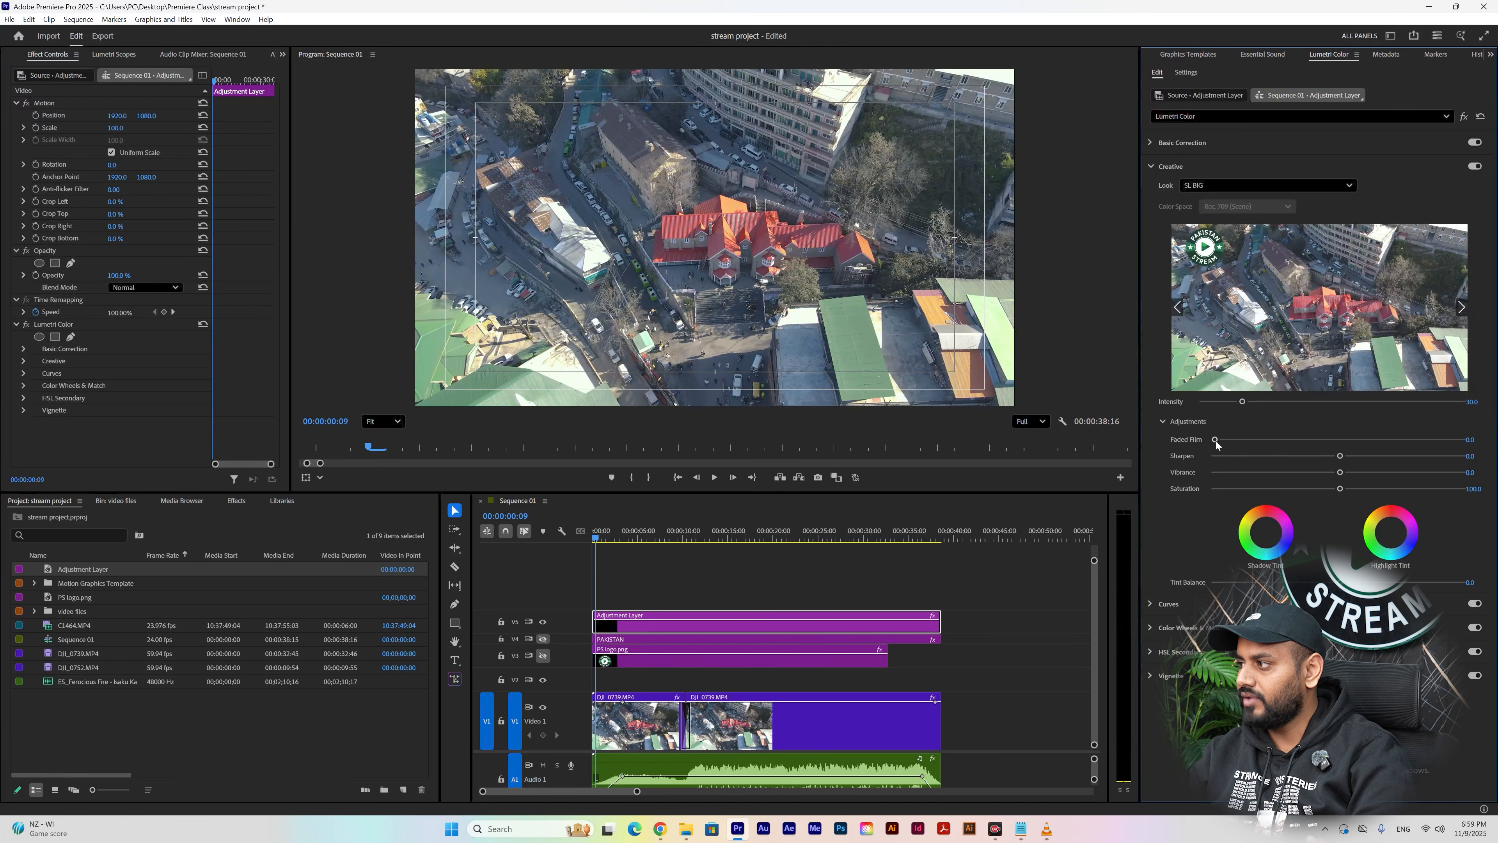
- Set the adjustment layer's Creative adjustments to about Faded Film 12, Sharpen 45, Vibrance 14 and Saturation 149, with a short preview playback
{"action": "left_click_drag", "start_coordinate": [1217, 444], "coordinate": [1462, 460]}
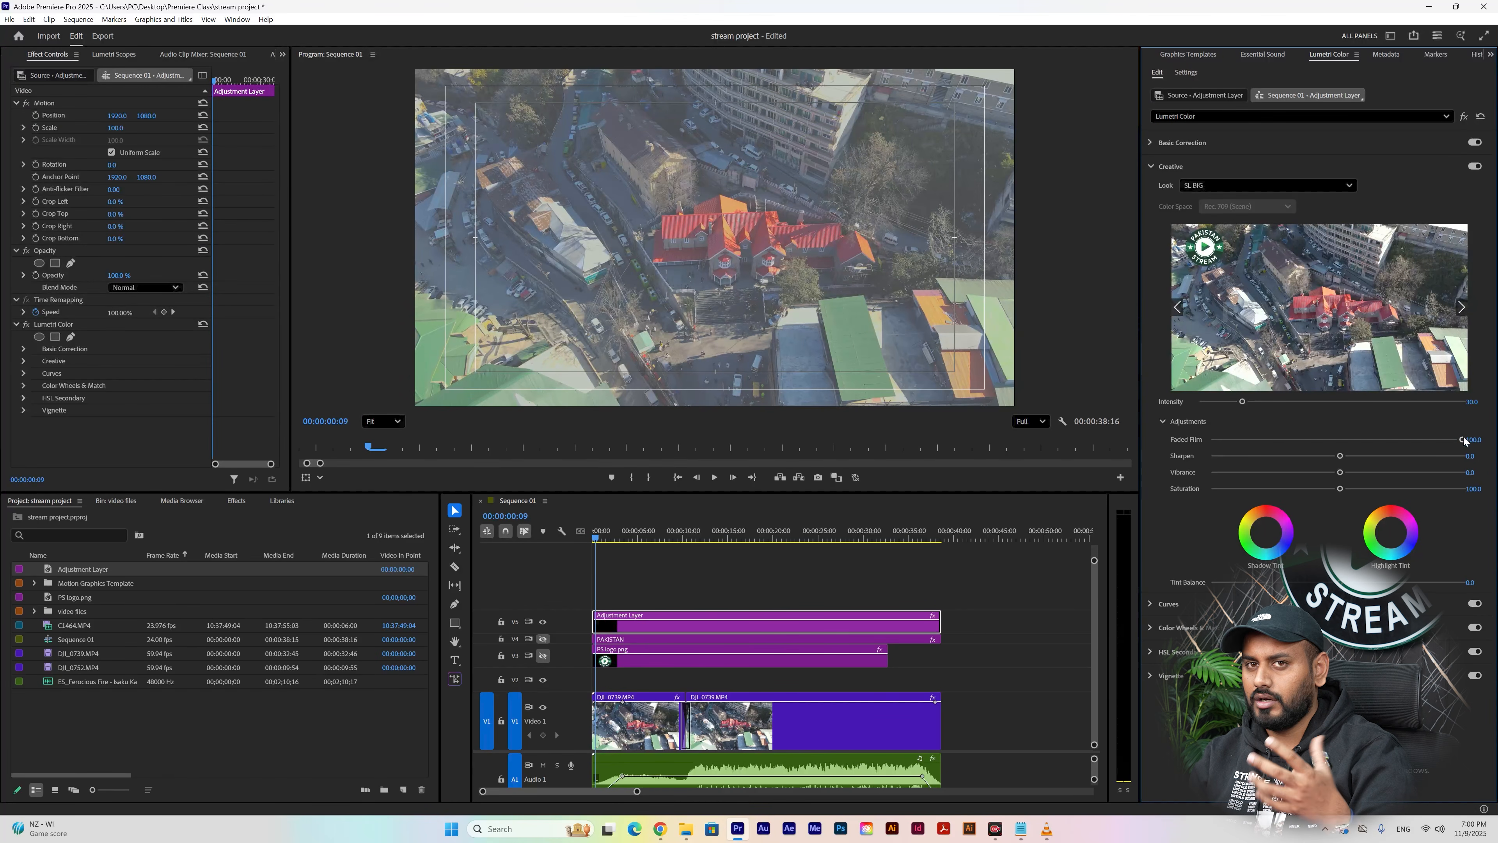
{"action": "left_click_drag", "start_coordinate": [1464, 441], "coordinate": [1255, 475]}
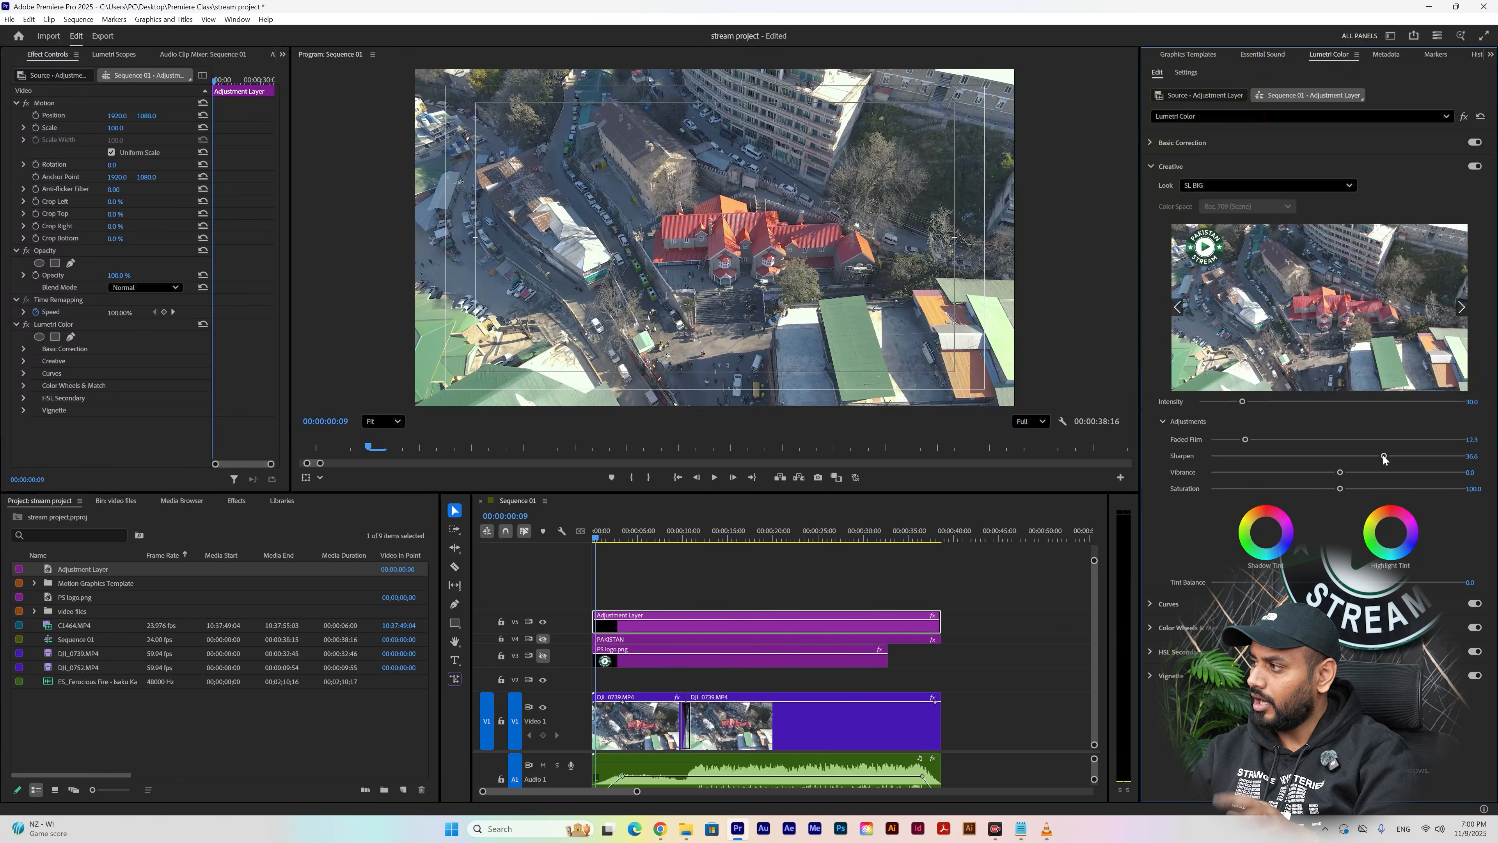
{"action": "left_click_drag", "start_coordinate": [1384, 456], "coordinate": [1394, 456]}
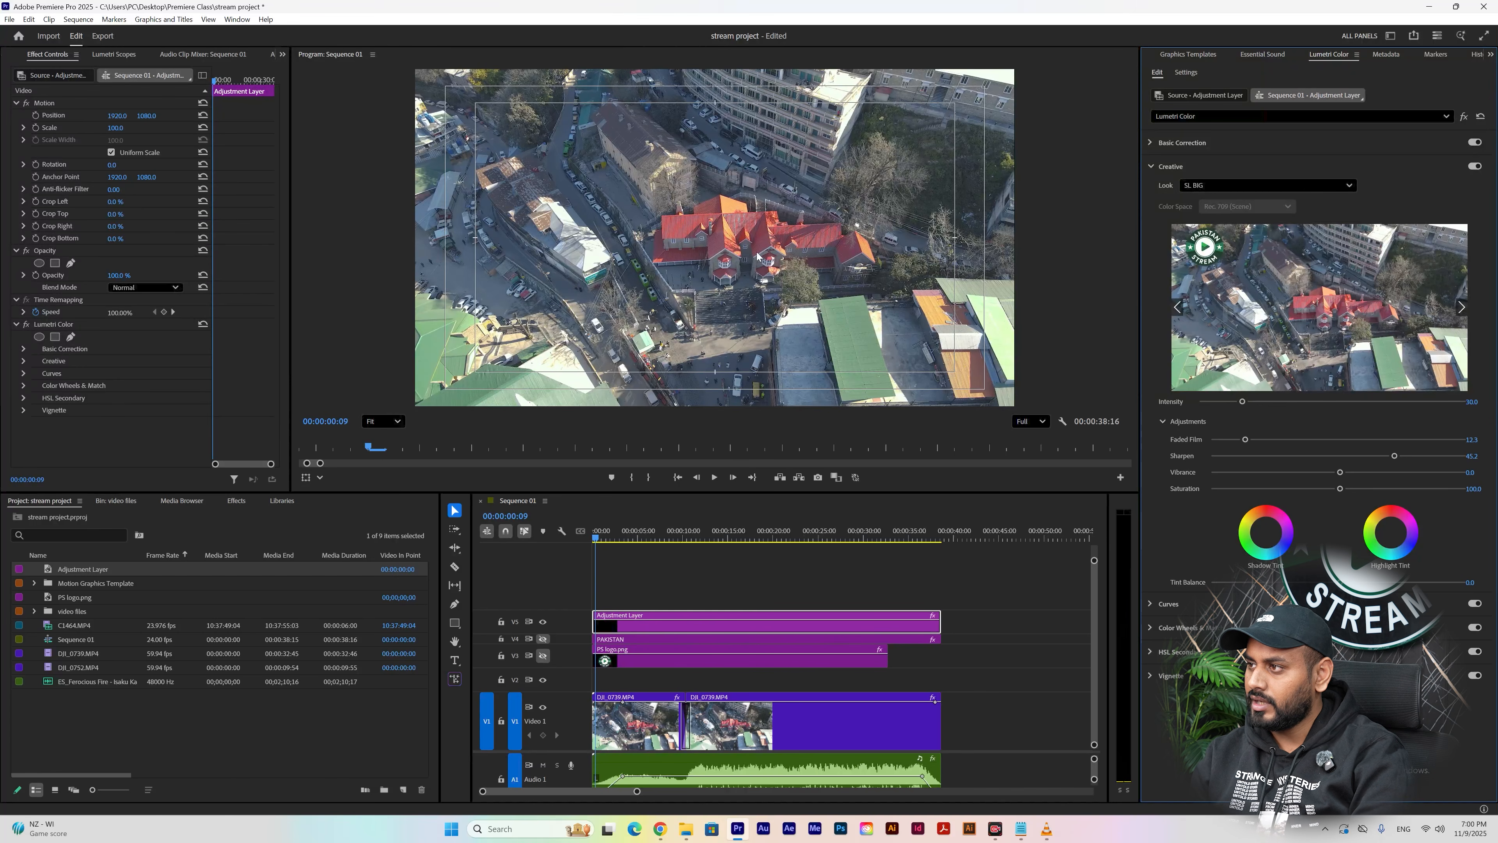
{"action": "key", "text": "space"}
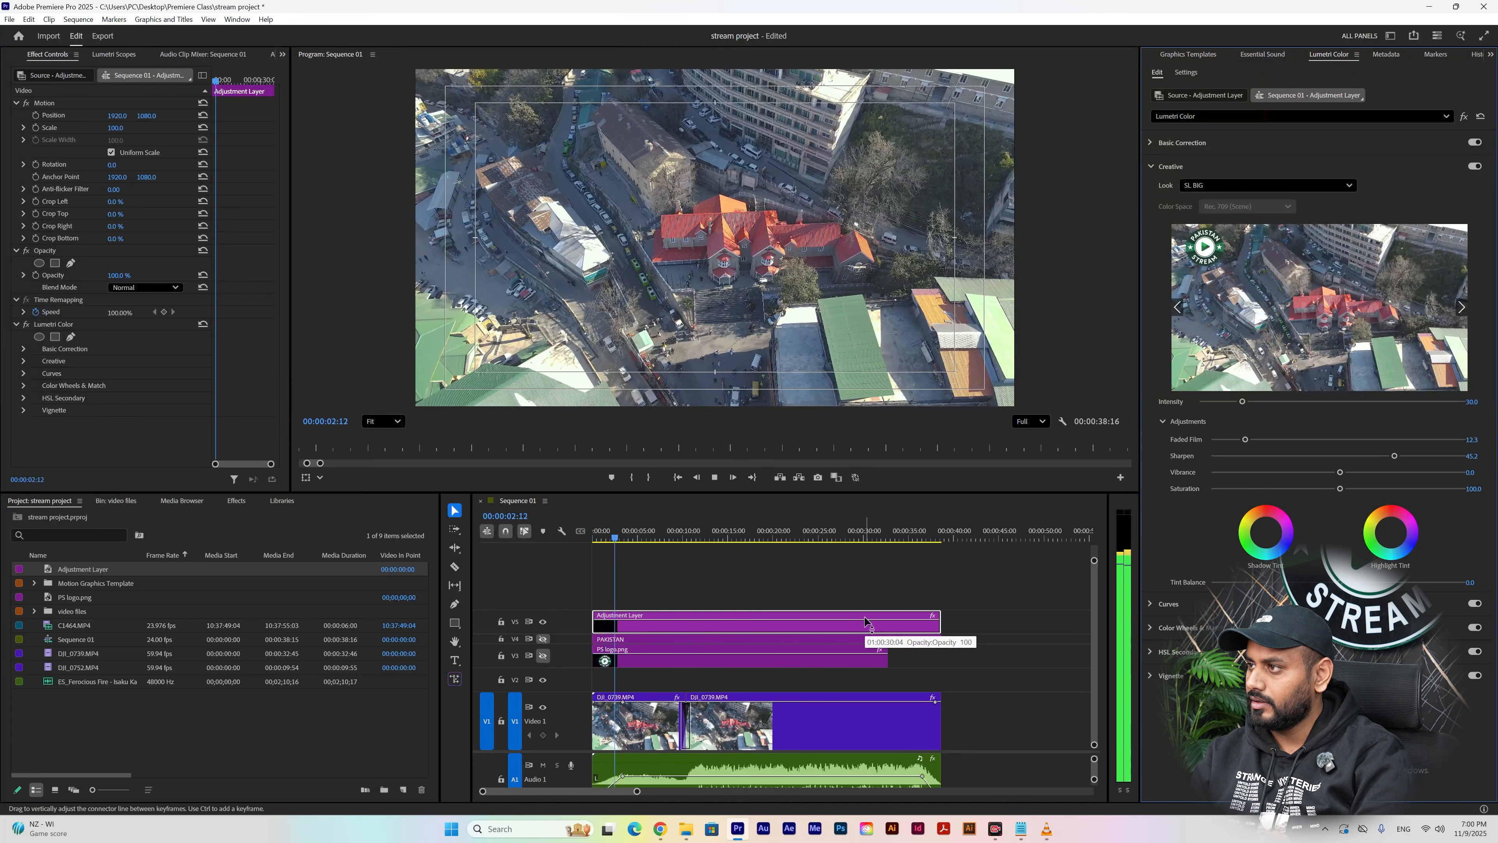
{"action": "key", "text": "space"}
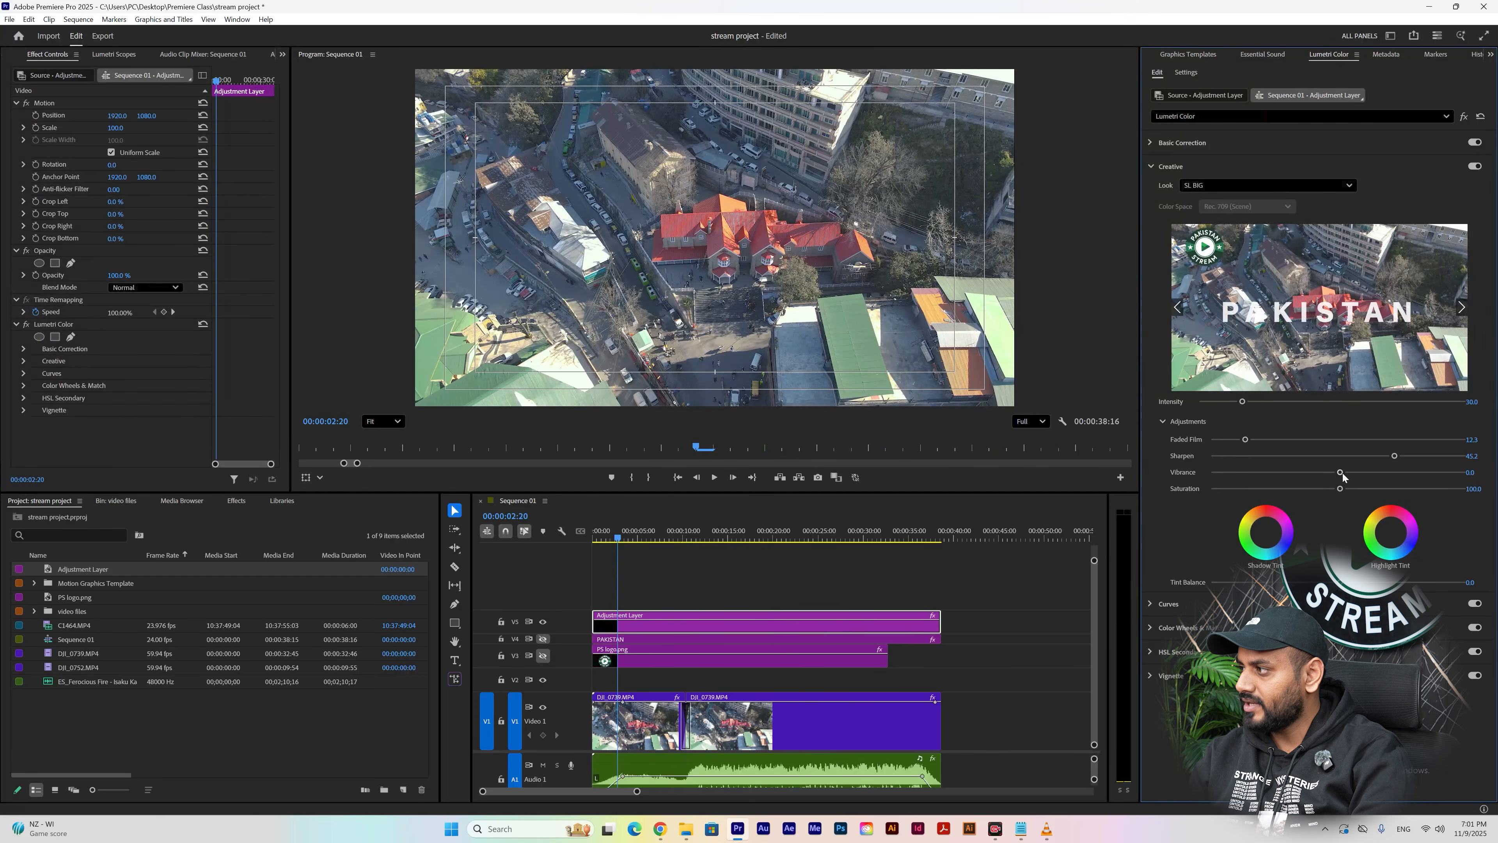
{"action": "left_click_drag", "start_coordinate": [1342, 473], "coordinate": [1386, 498]}
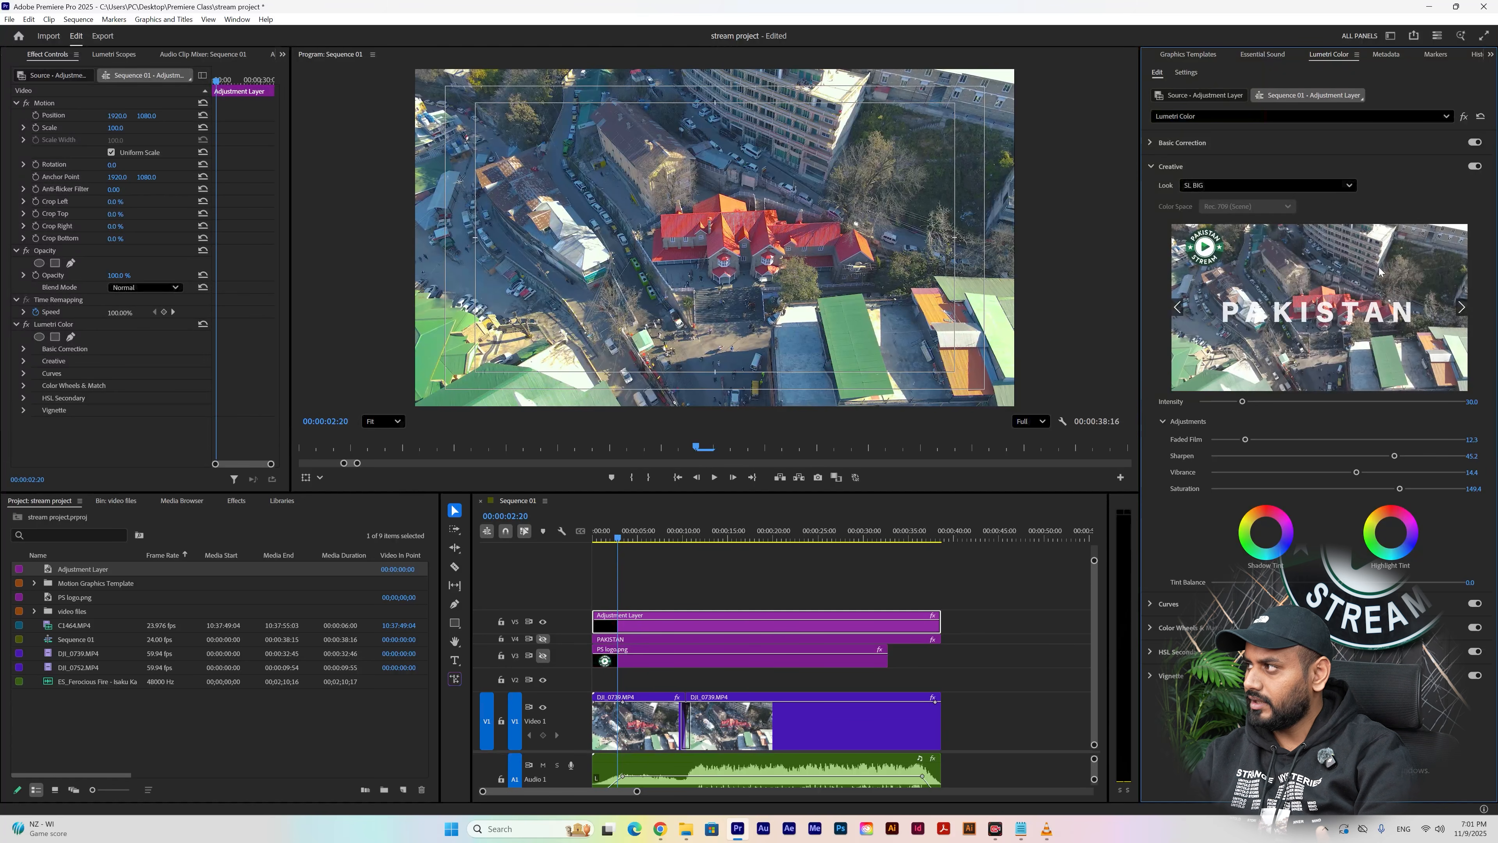
{"action": "left_click", "coordinate": [1155, 165]}
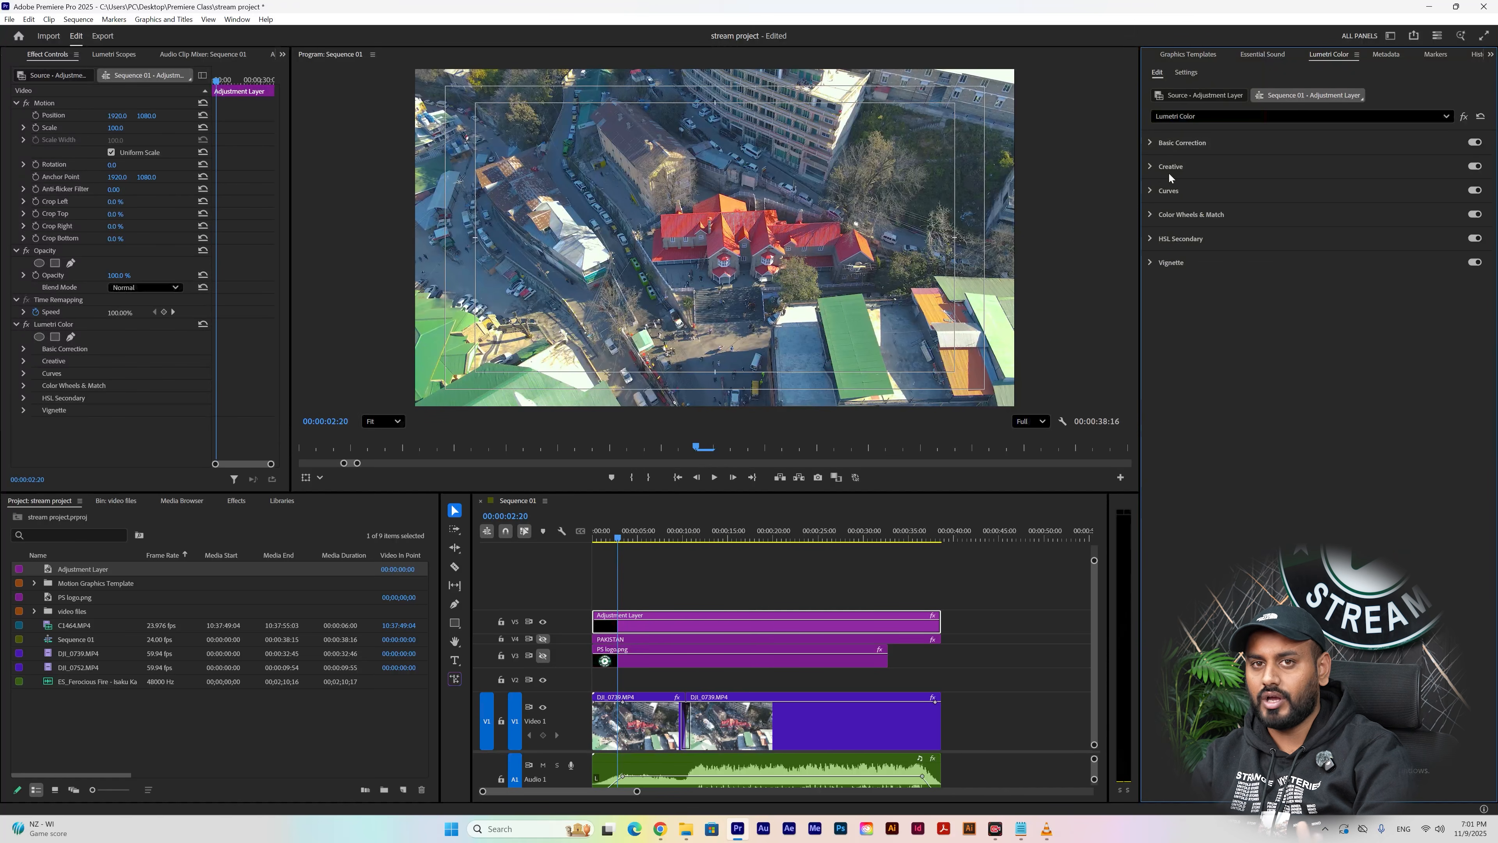
- Give the adjustment layer a dark vignette with Amount about -1.3 and Feather about 72
{"action": "left_click", "coordinate": [1198, 263]}
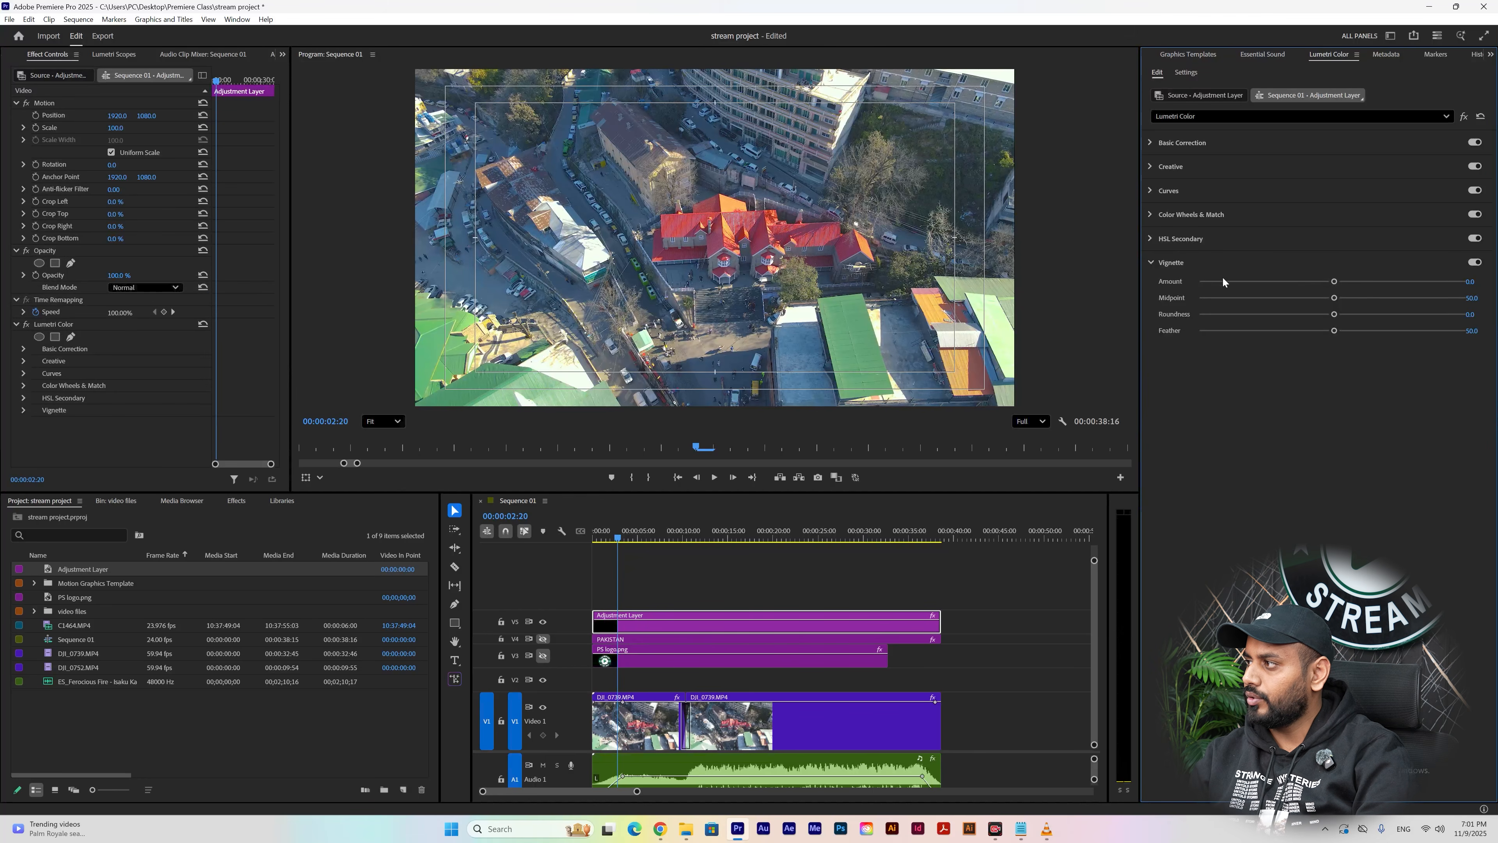
{"action": "left_click_drag", "start_coordinate": [1334, 281], "coordinate": [1275, 290]}
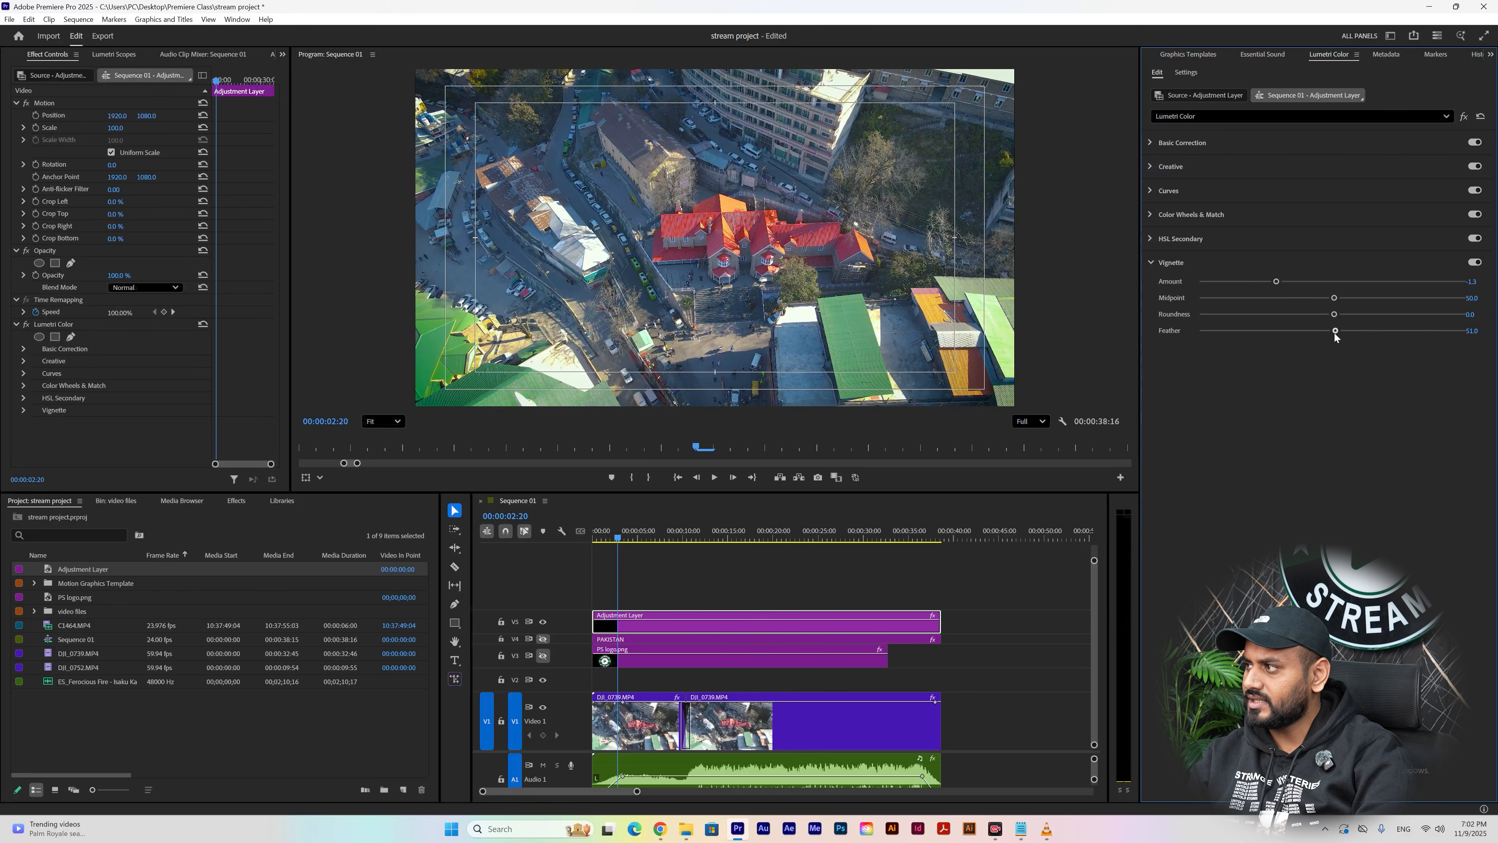
{"action": "left_click_drag", "start_coordinate": [1334, 333], "coordinate": [1390, 341]}
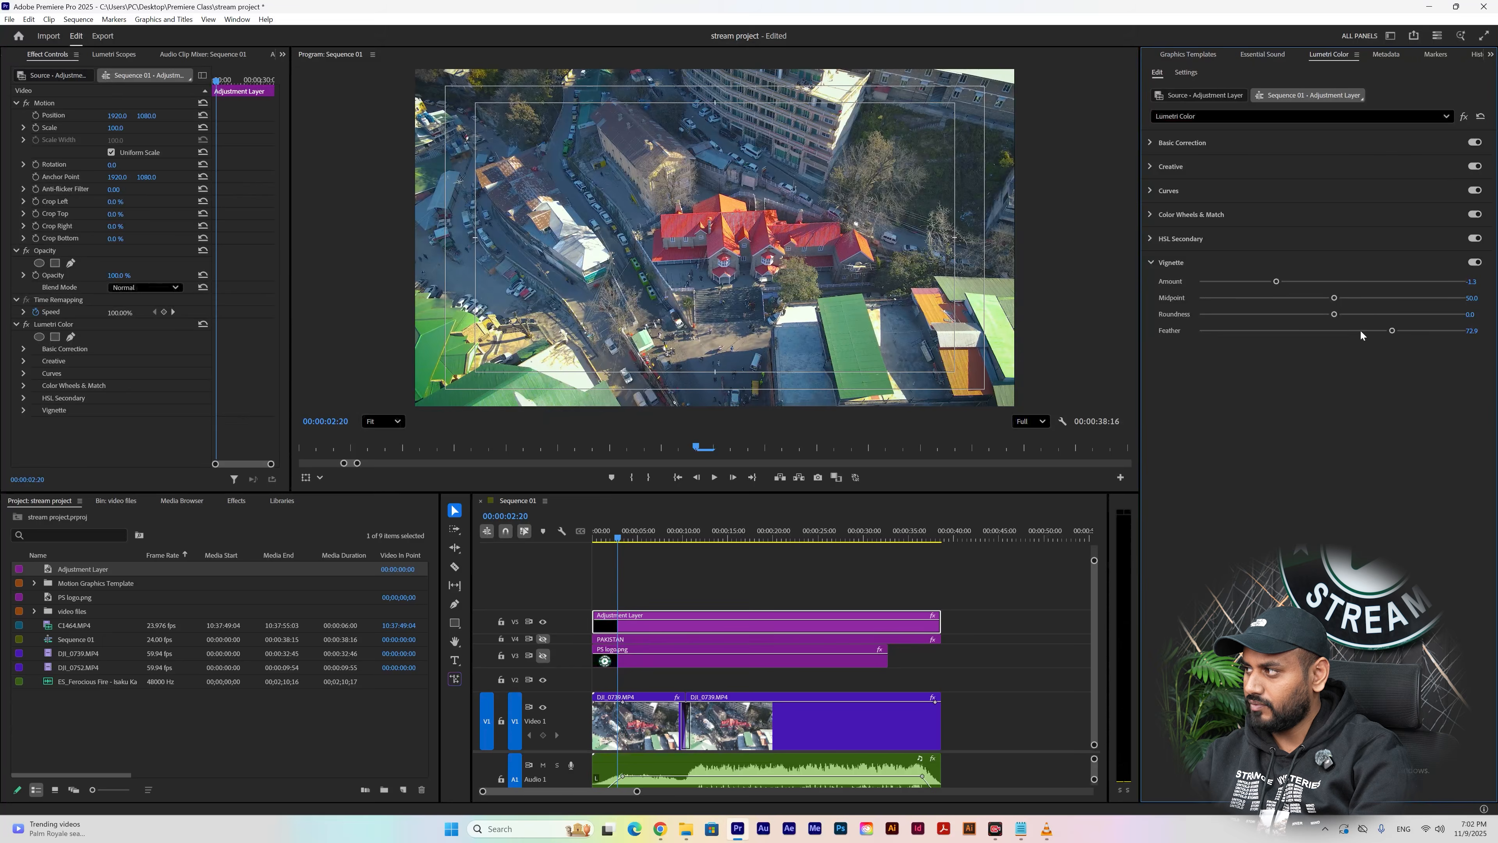
- Look over the HSL Secondary and Color Wheels & Match controls of the adjustment layer
{"action": "left_click", "coordinate": [1155, 238]}
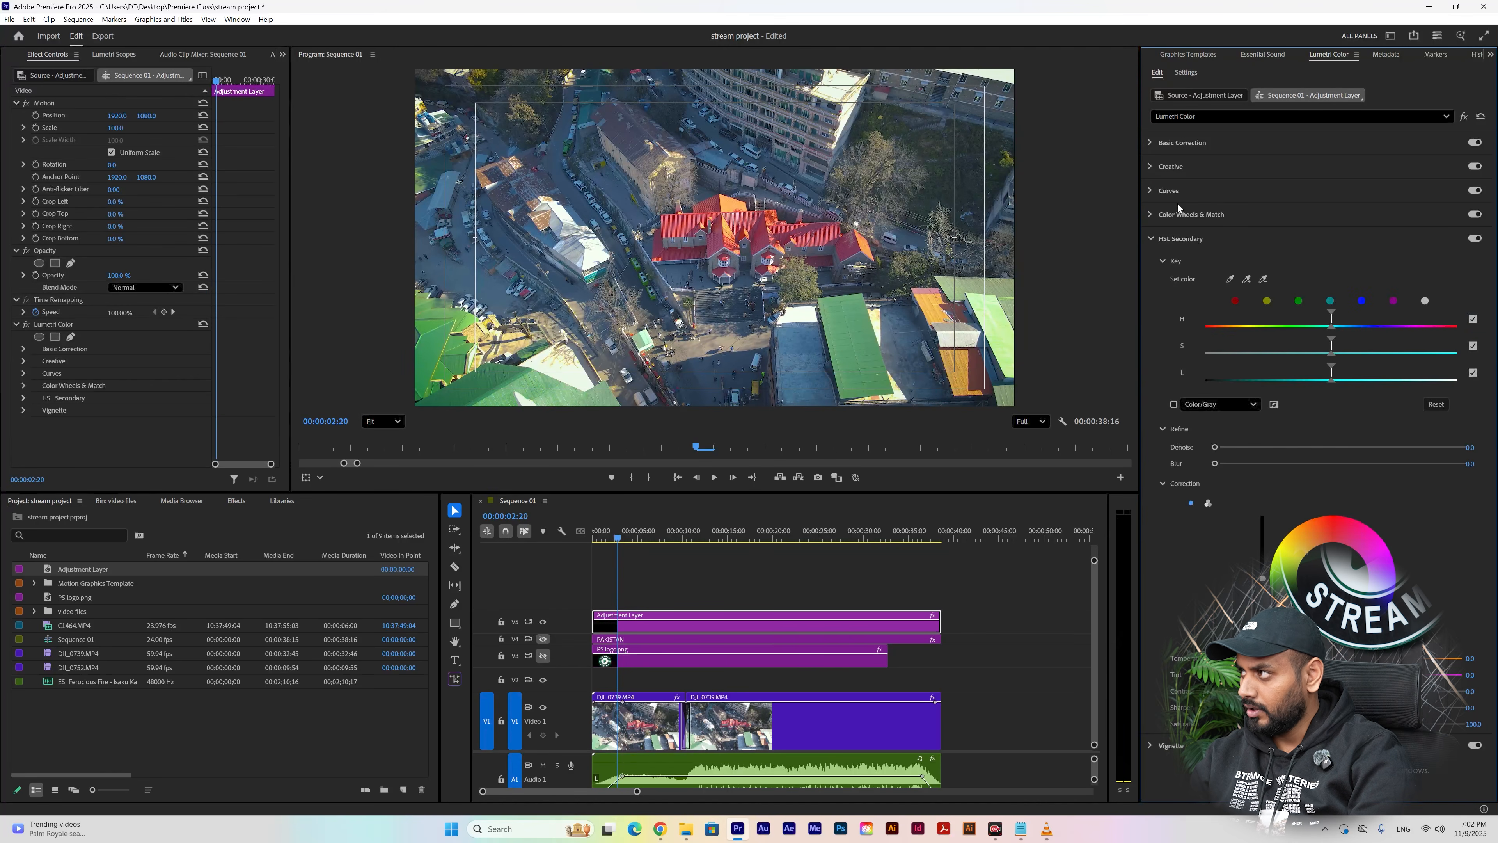
{"action": "left_click", "coordinate": [1151, 216]}
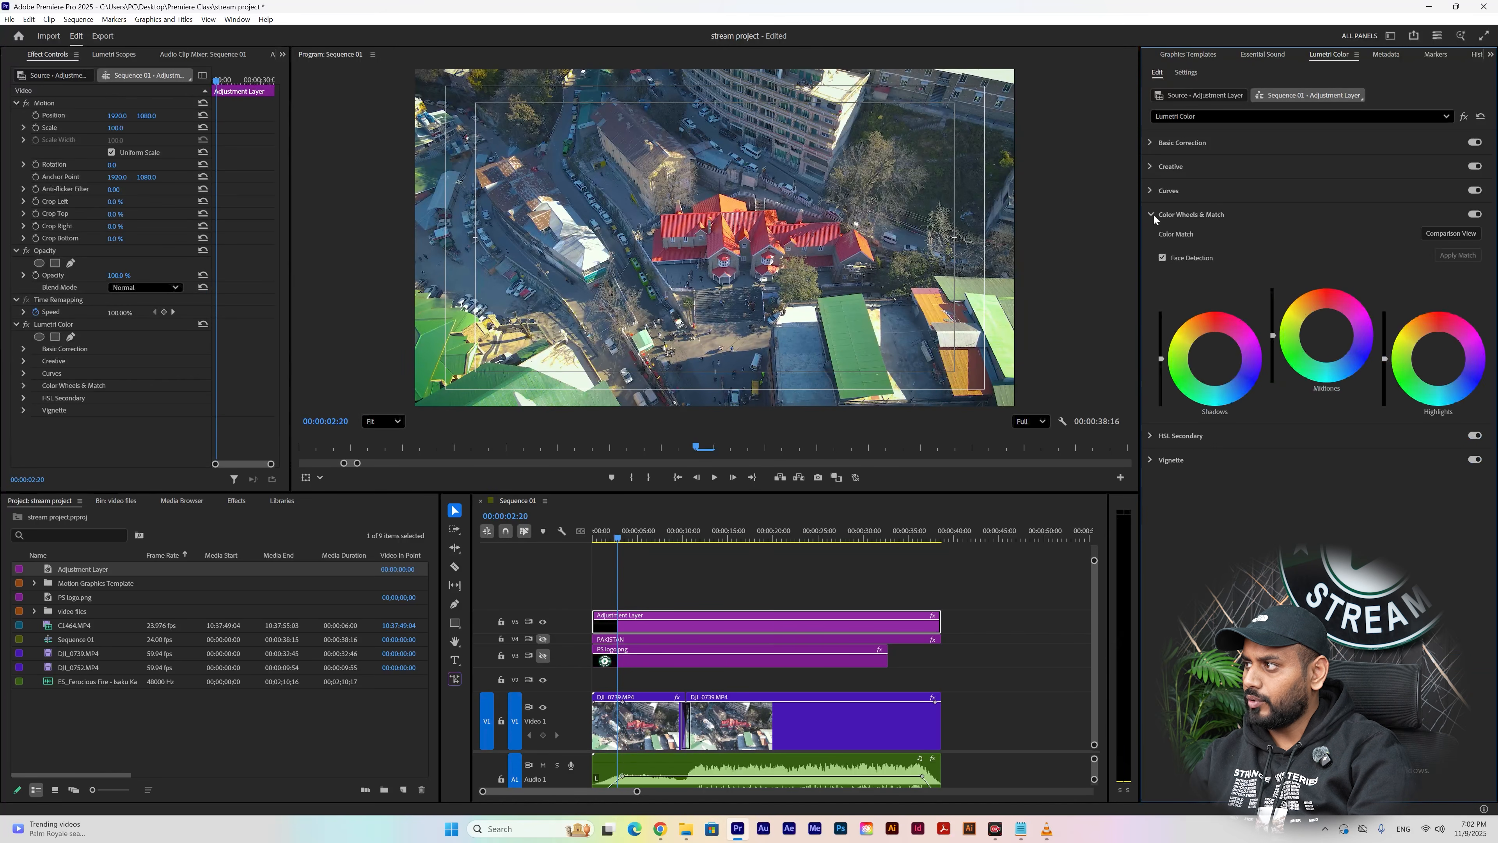
{"action": "left_click", "coordinate": [1152, 215]}
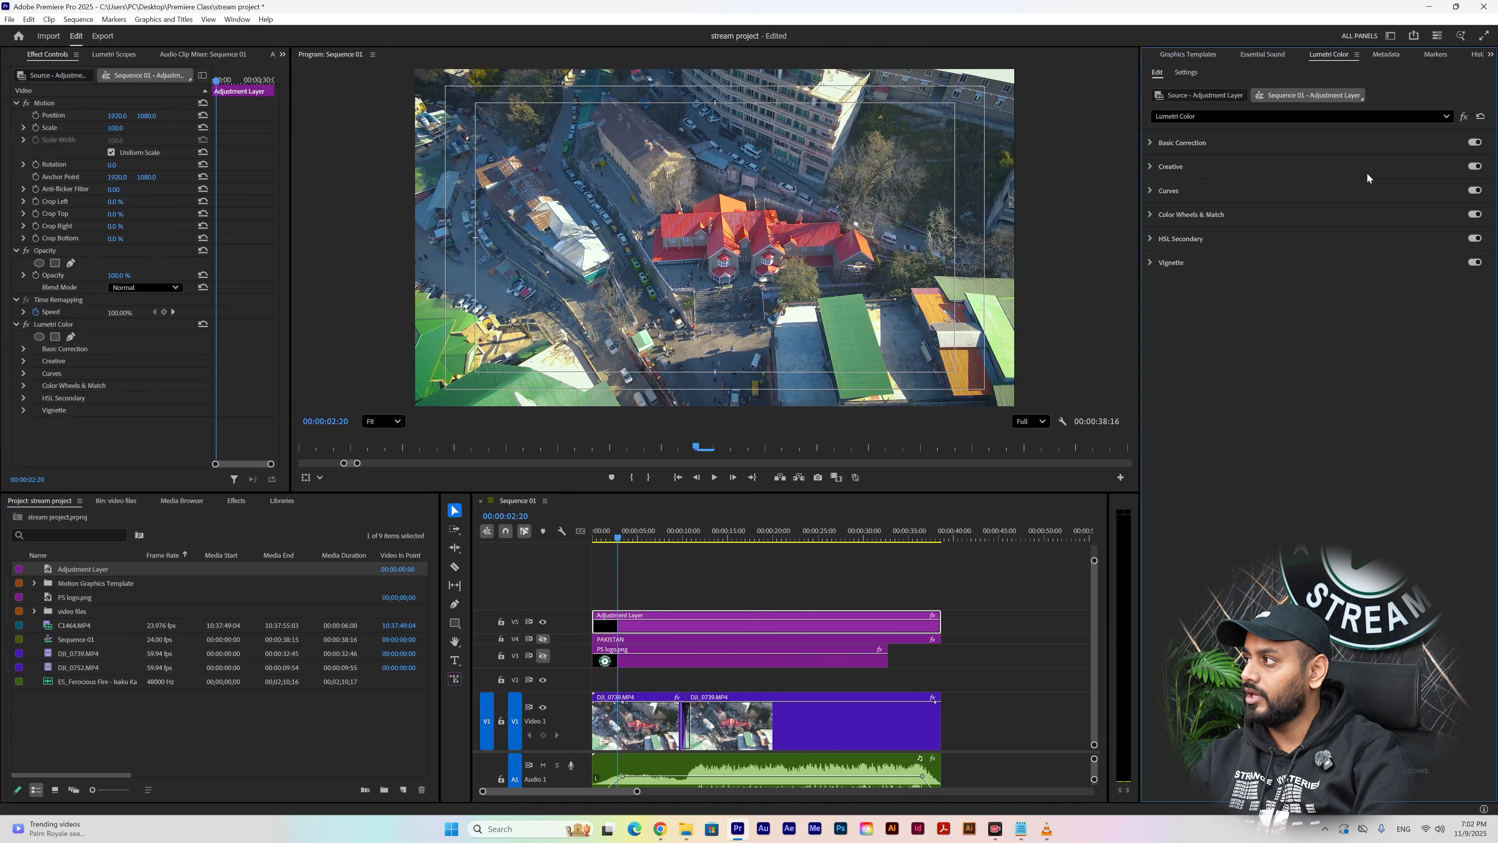
- Compare the image with and without the Basic Correction and Creative sections, leaving both enabled
{"action": "left_click", "coordinate": [1473, 145]}
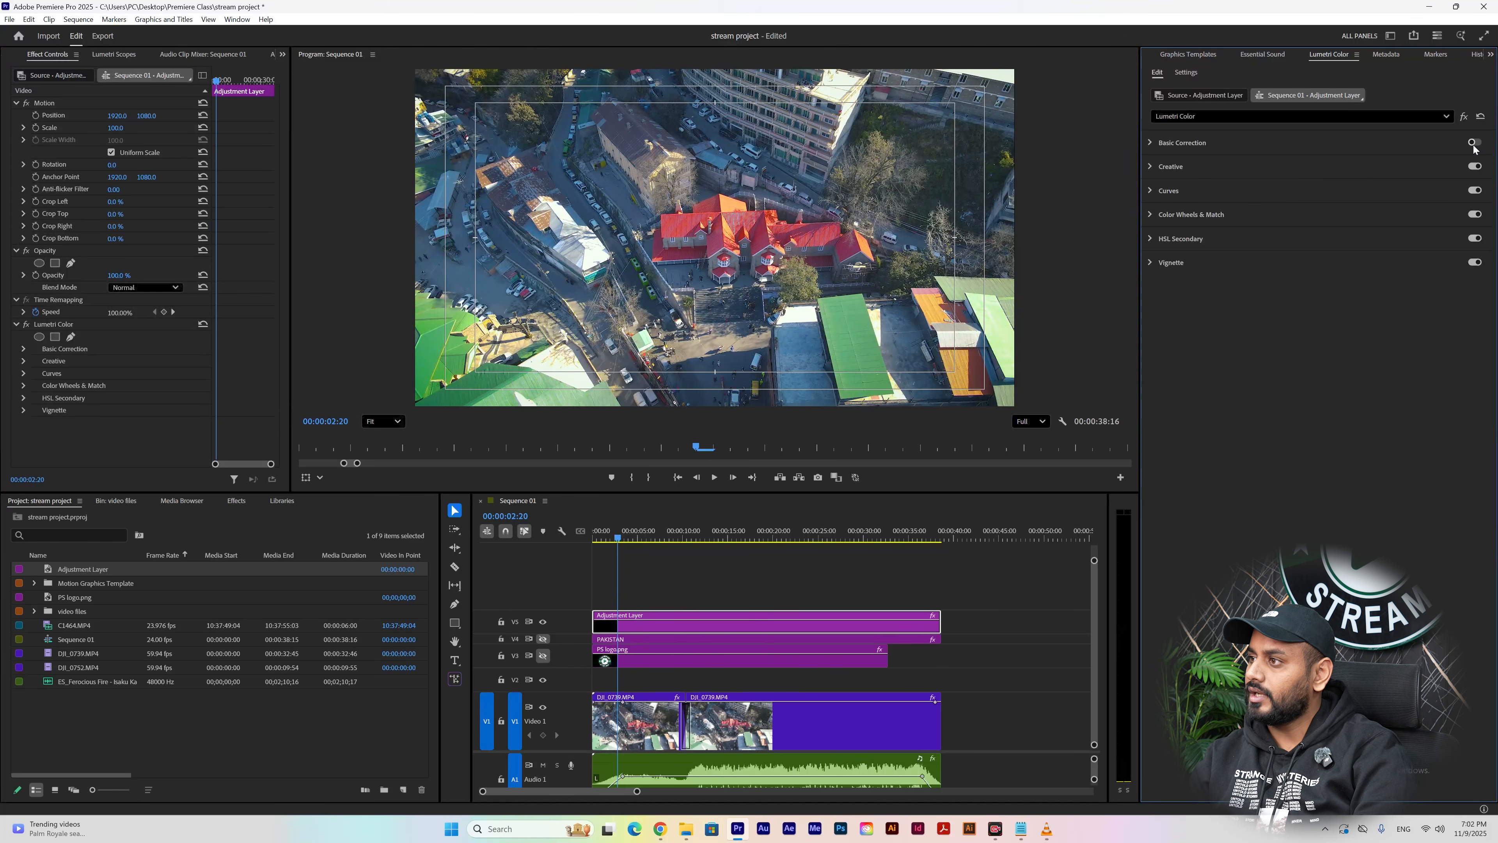
{"action": "left_click", "coordinate": [1473, 146]}
{"action": "left_click", "coordinate": [1474, 146]}
{"action": "left_click", "coordinate": [1474, 145]}
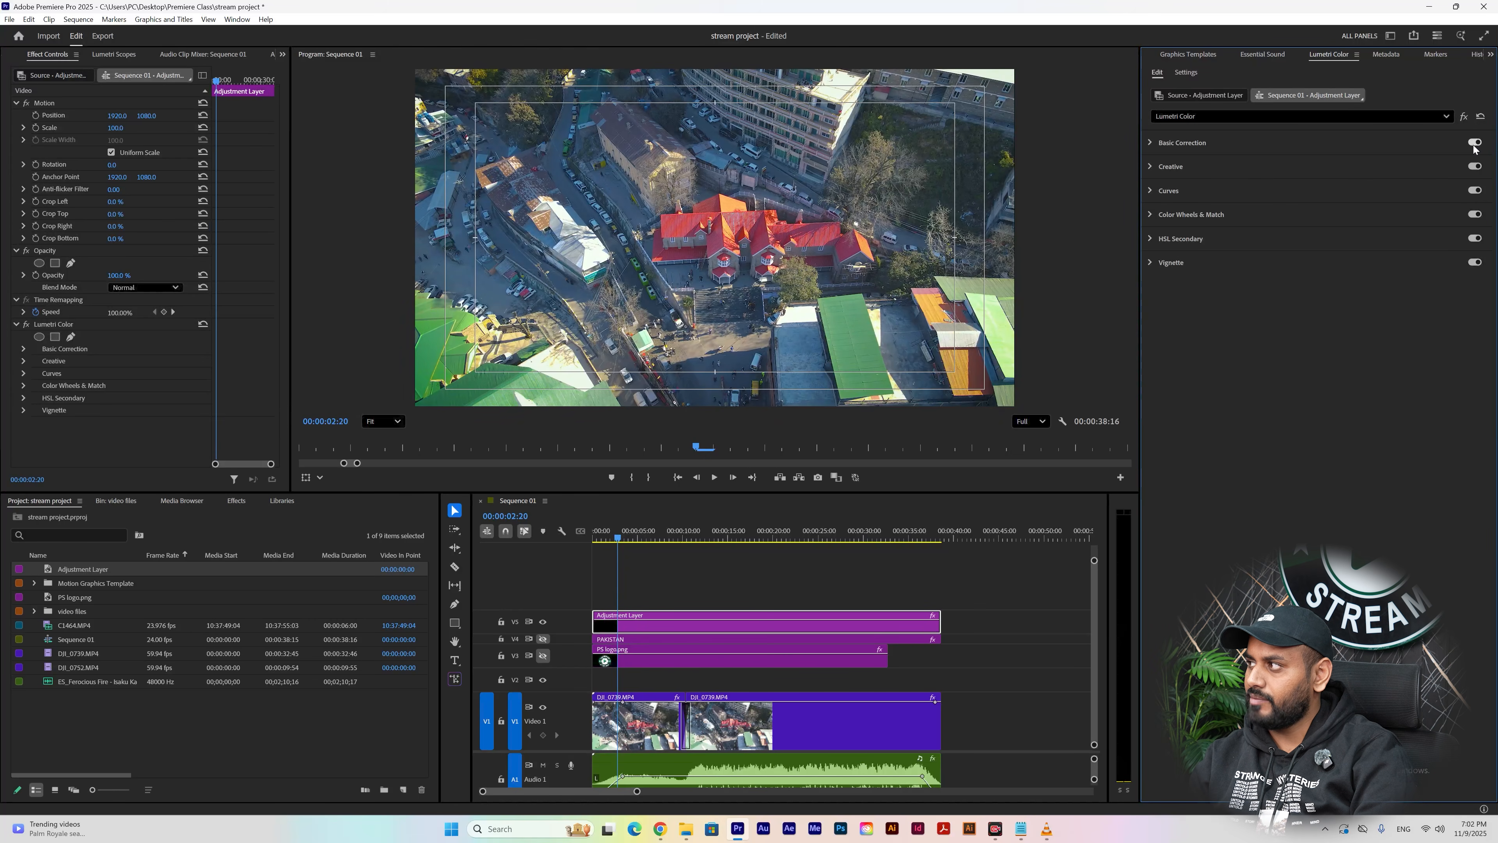
{"action": "left_click", "coordinate": [1475, 170]}
{"action": "left_click", "coordinate": [1476, 171]}
{"action": "left_click", "coordinate": [1475, 170]}
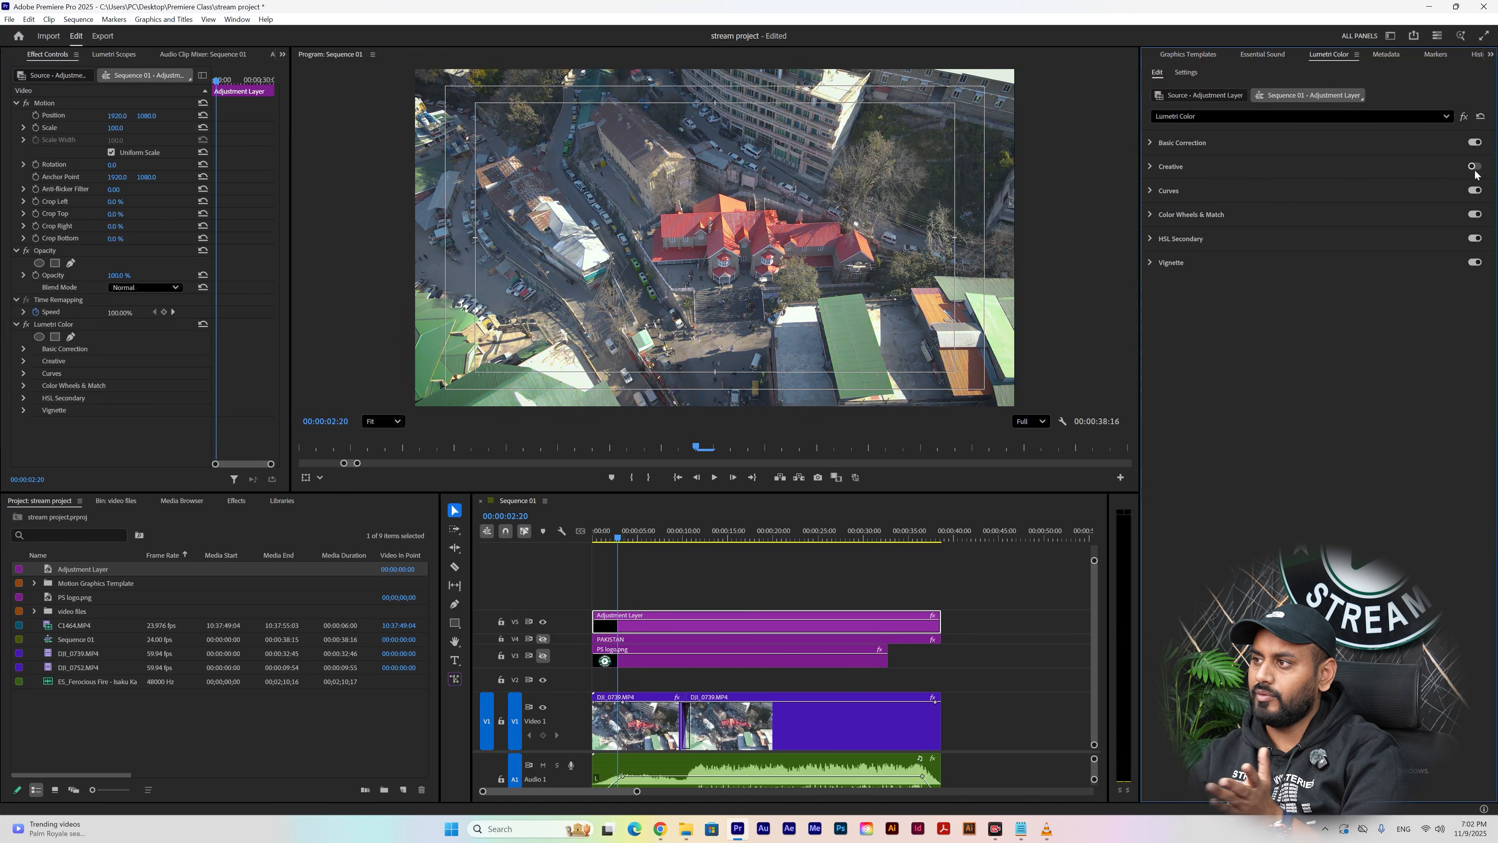
{"action": "left_click", "coordinate": [1476, 173]}
{"action": "left_click", "coordinate": [1479, 170]}
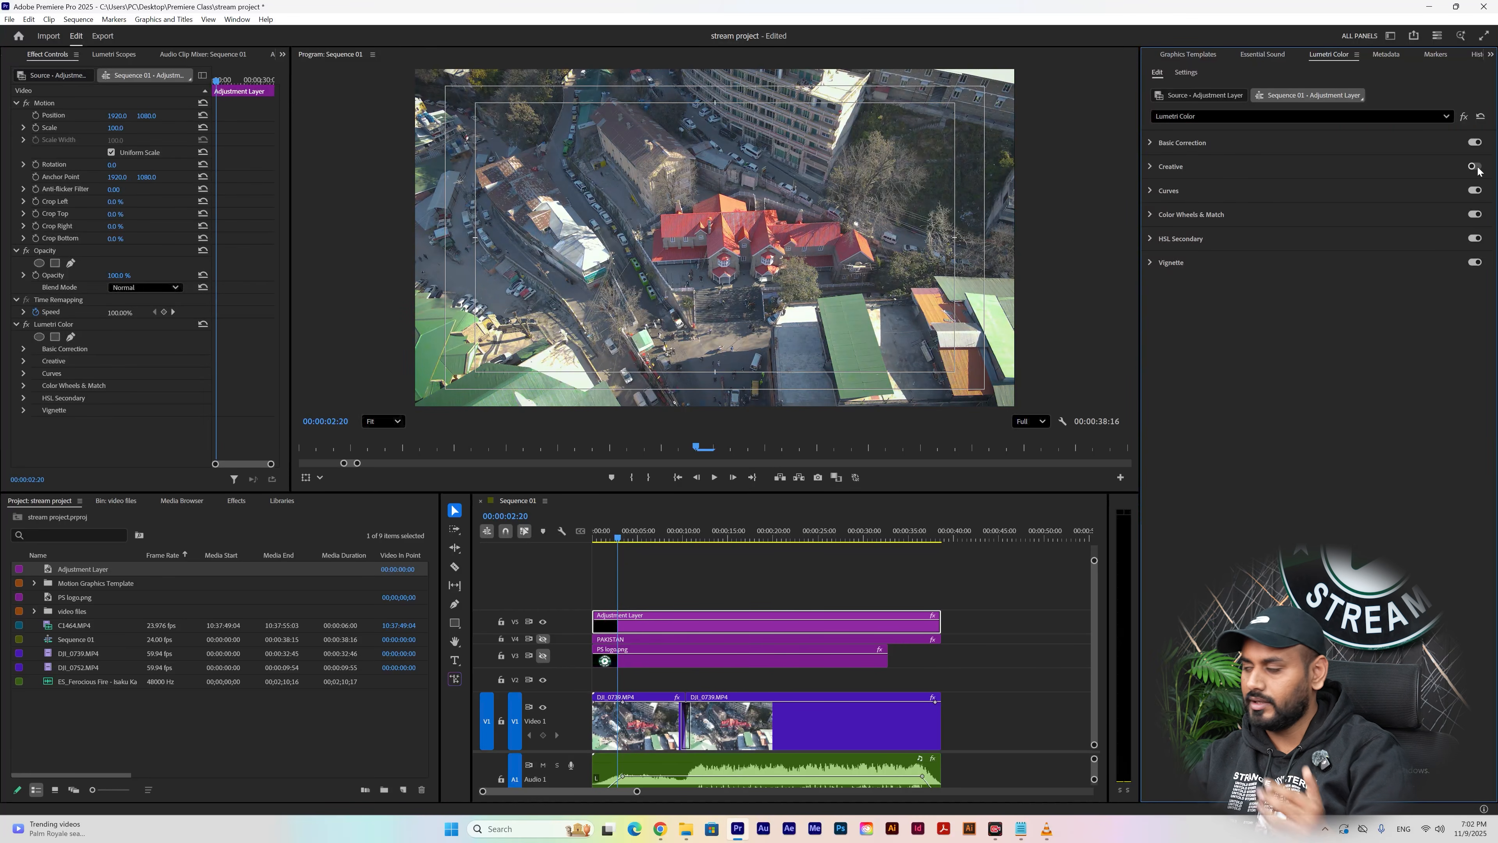
{"action": "left_click", "coordinate": [1477, 170]}
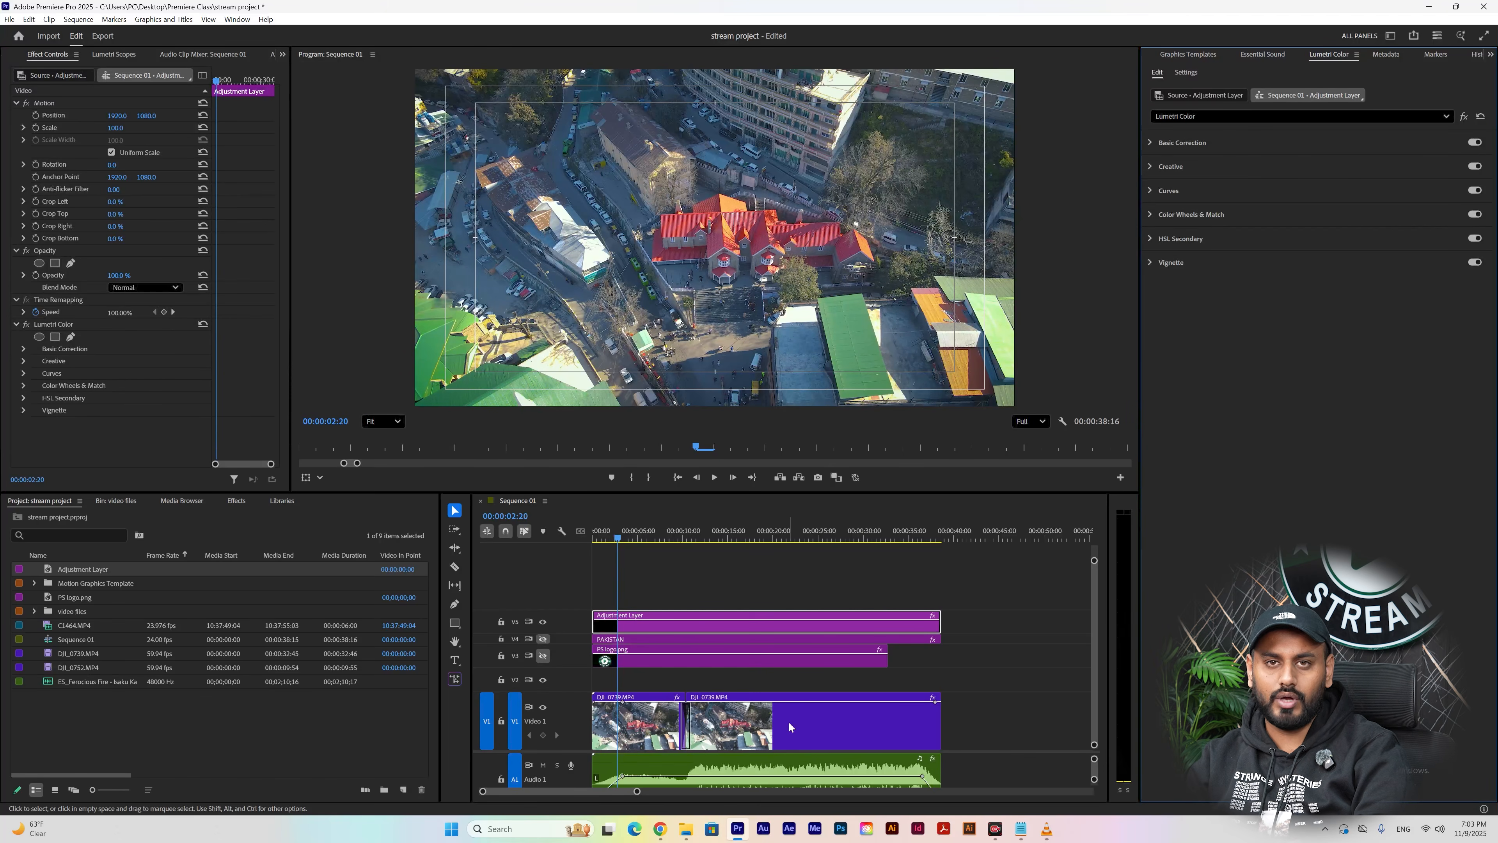
- Play the graded sequence briefly from its start and set the Program monitor's playback resolution to 1/4
{"action": "key", "text": "Home"}
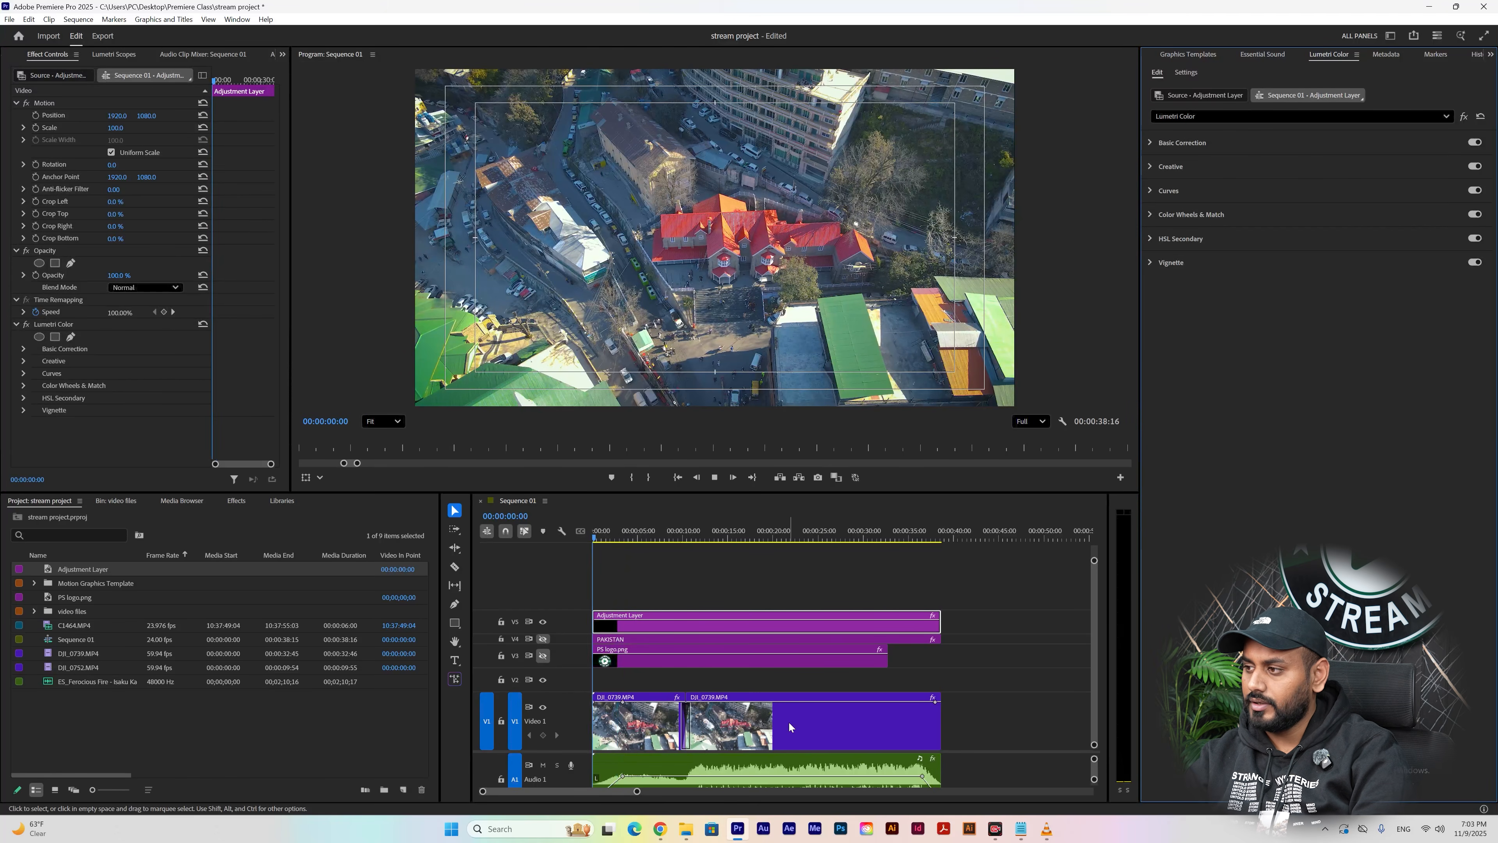
{"action": "key", "text": "space"}
{"action": "key", "text": "space"}
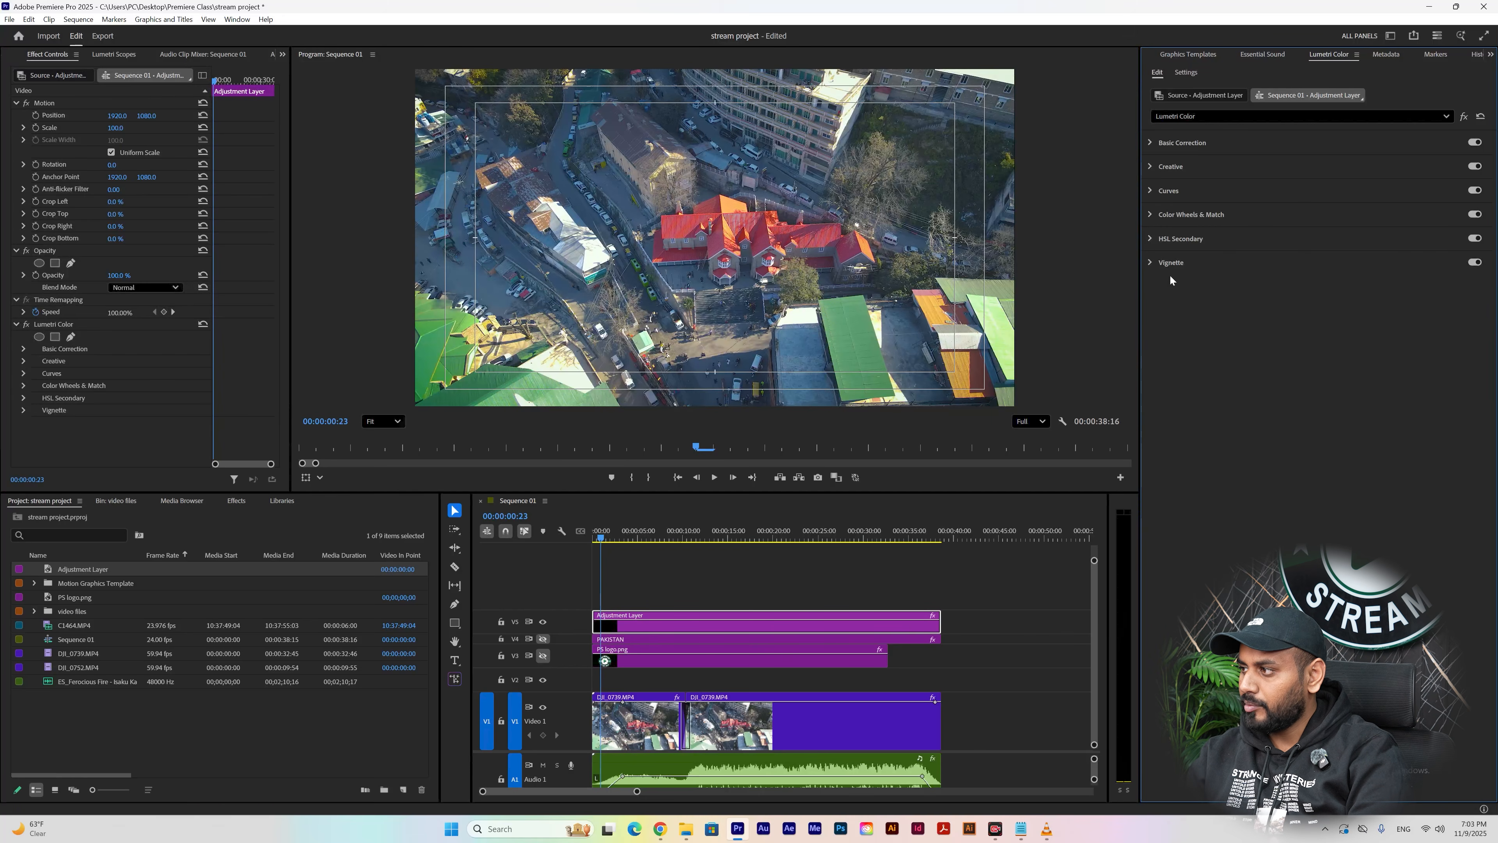
{"action": "left_click", "coordinate": [1041, 423]}
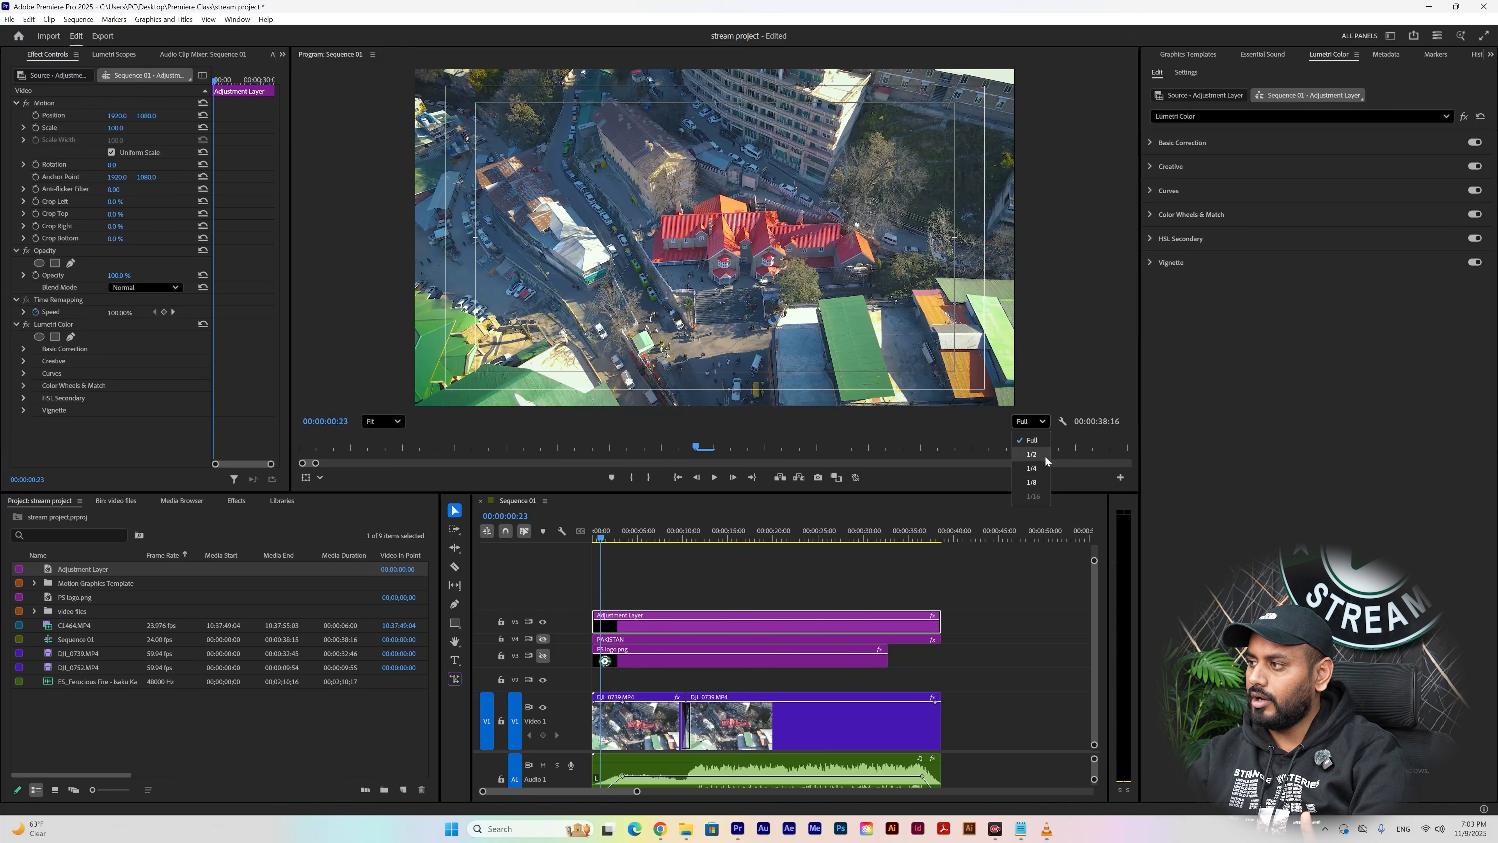
{"action": "left_click", "coordinate": [1044, 468]}
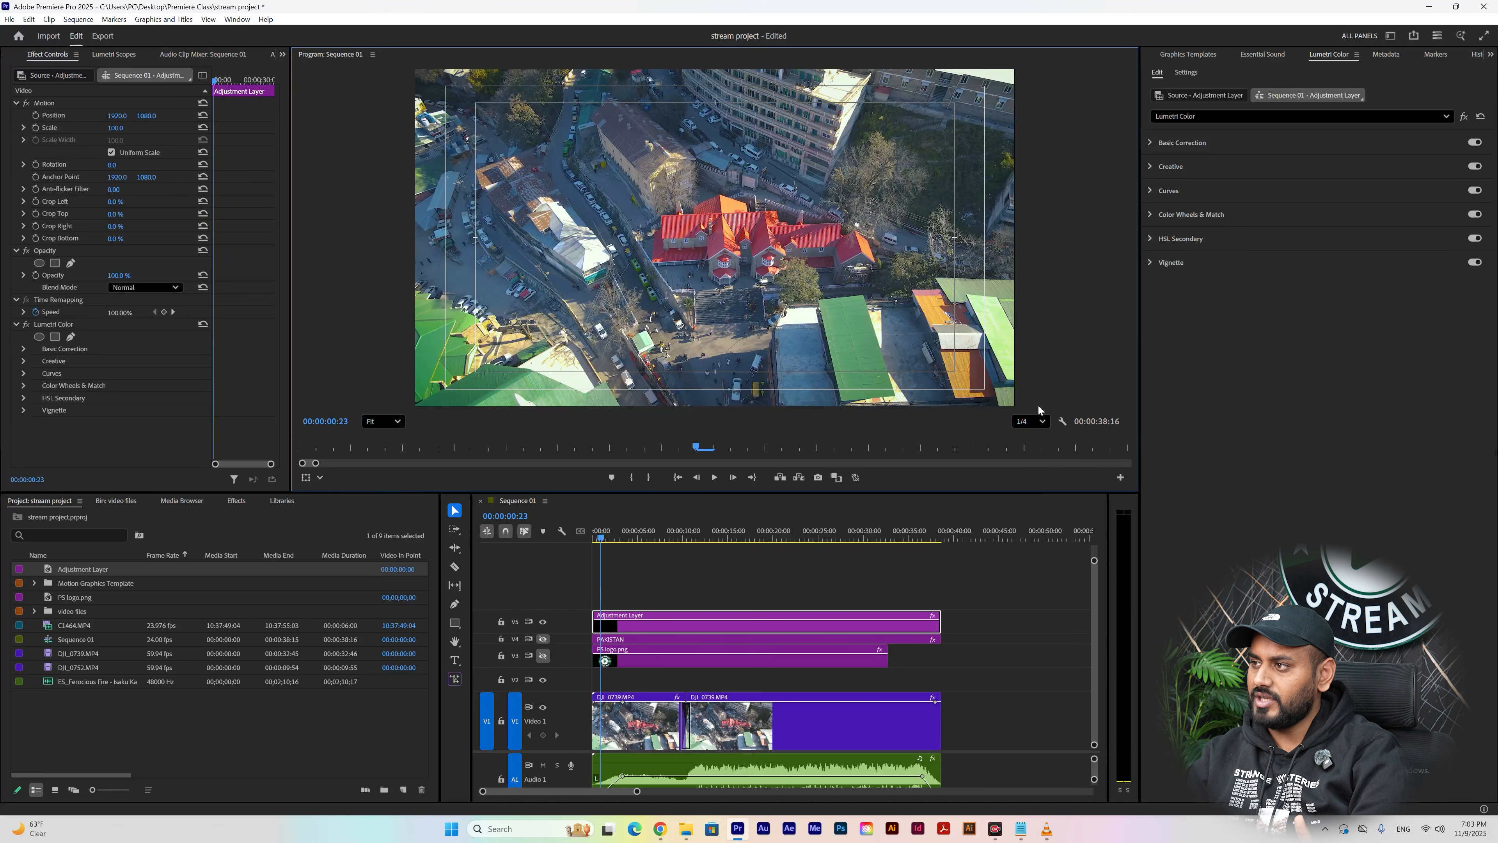
- Enlarge the Program monitor to preview the graded drone shot, then shrink it to give the timeline more room
{"action": "left_click_drag", "start_coordinate": [896, 494], "coordinate": [896, 777]}
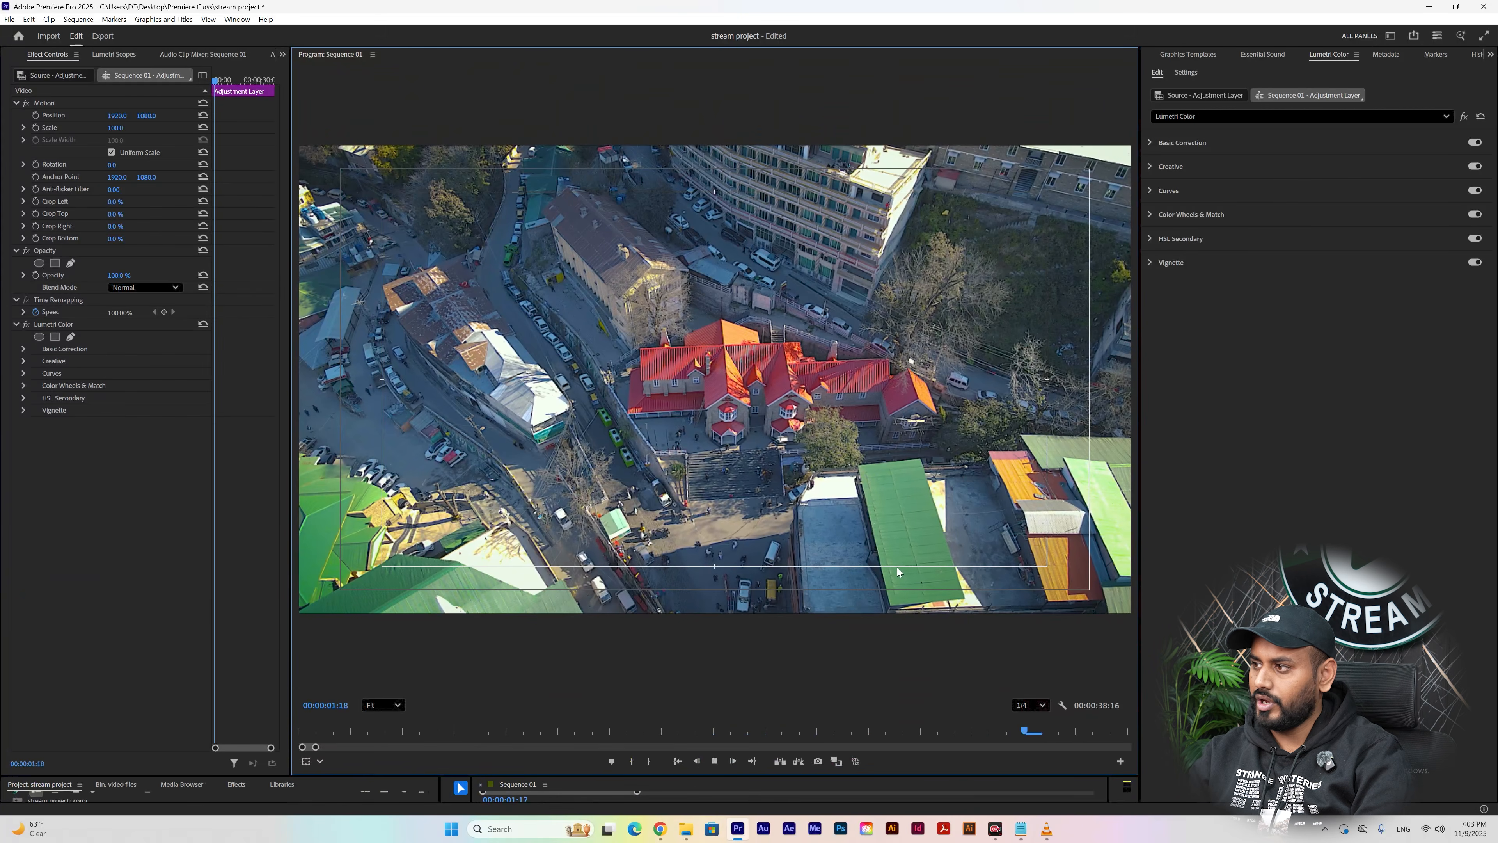
{"action": "key", "text": "space"}
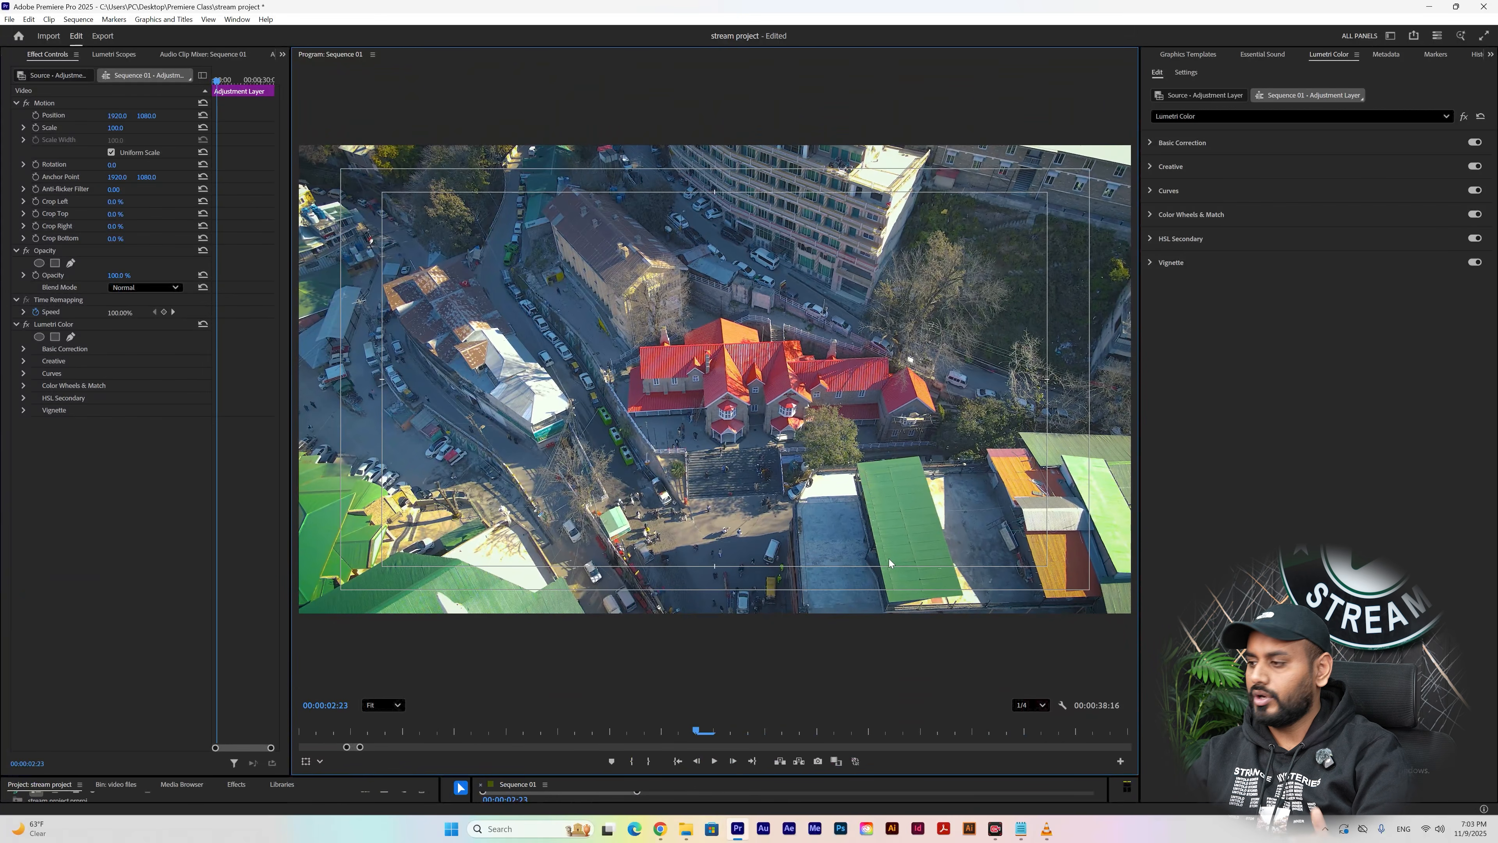
{"action": "left_click_drag", "start_coordinate": [836, 777], "coordinate": [867, 396]}
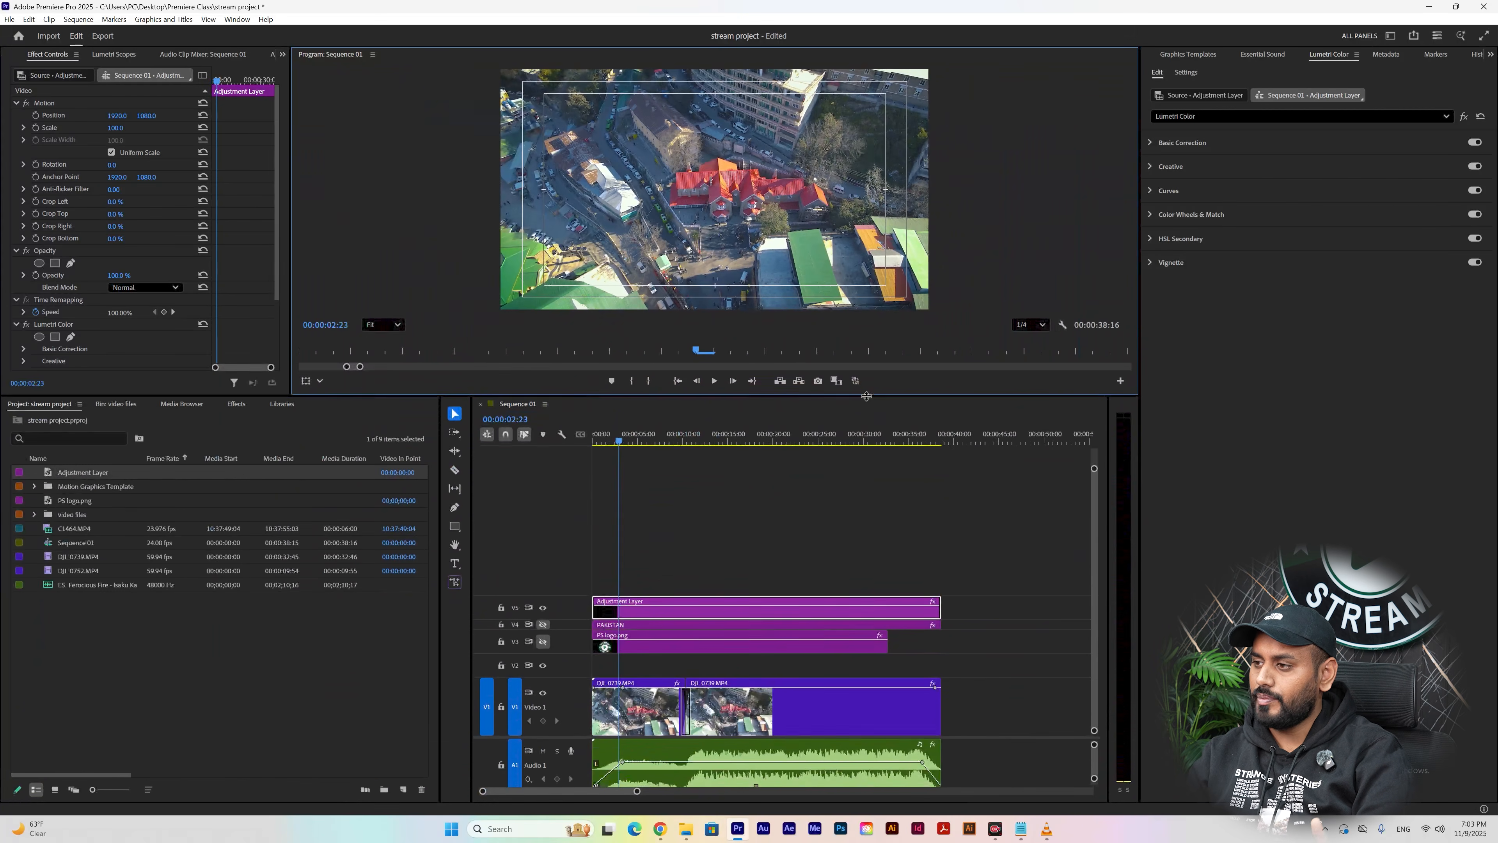
- Set the Program monitor's playback resolution to Full, then widen the timeline and give its audio tracks more room
{"action": "left_click", "coordinate": [1030, 324]}
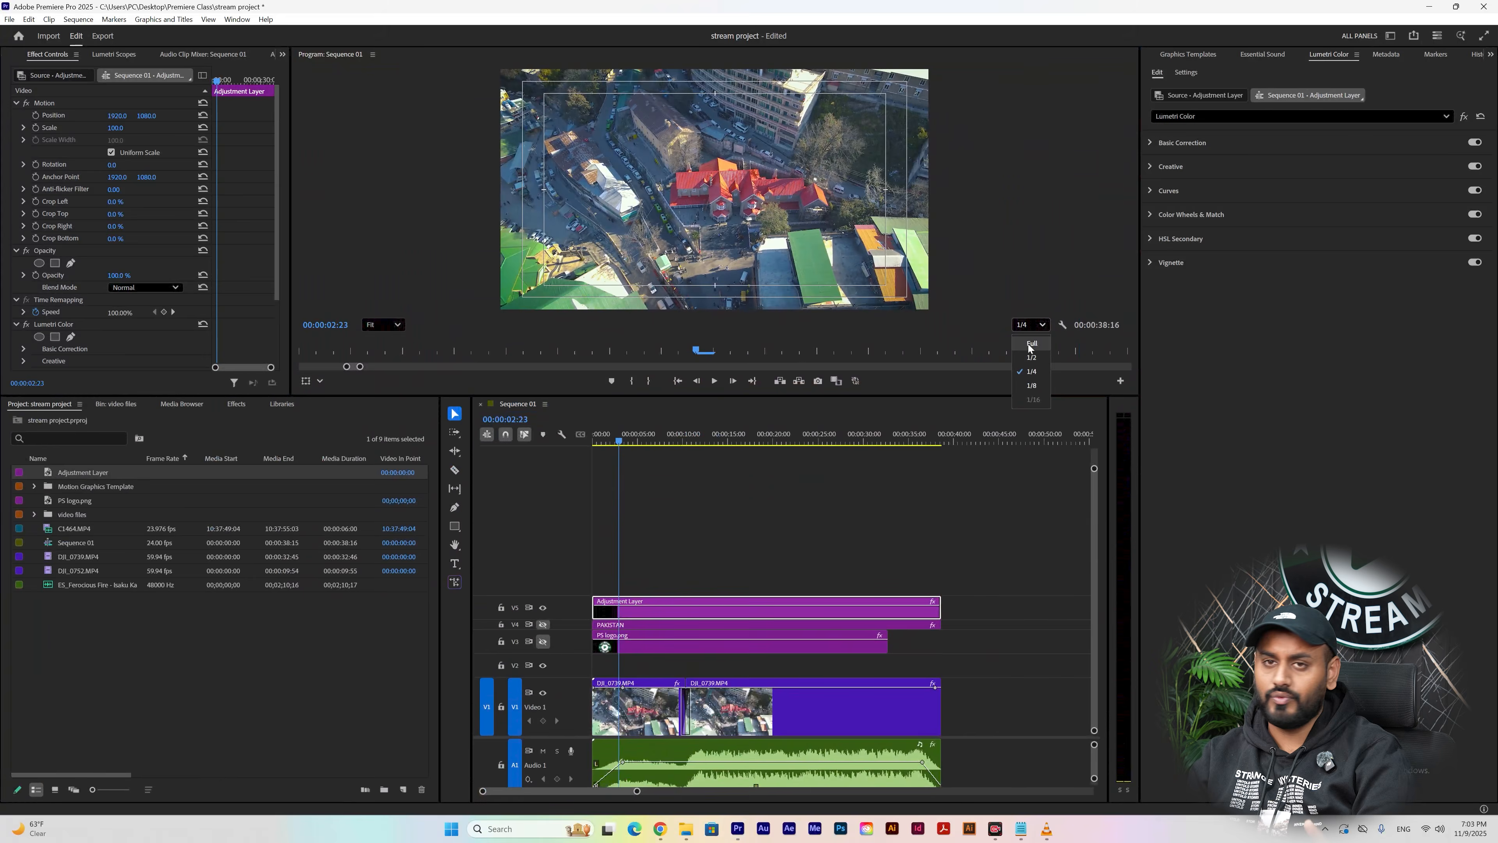
{"action": "left_click", "coordinate": [1030, 344]}
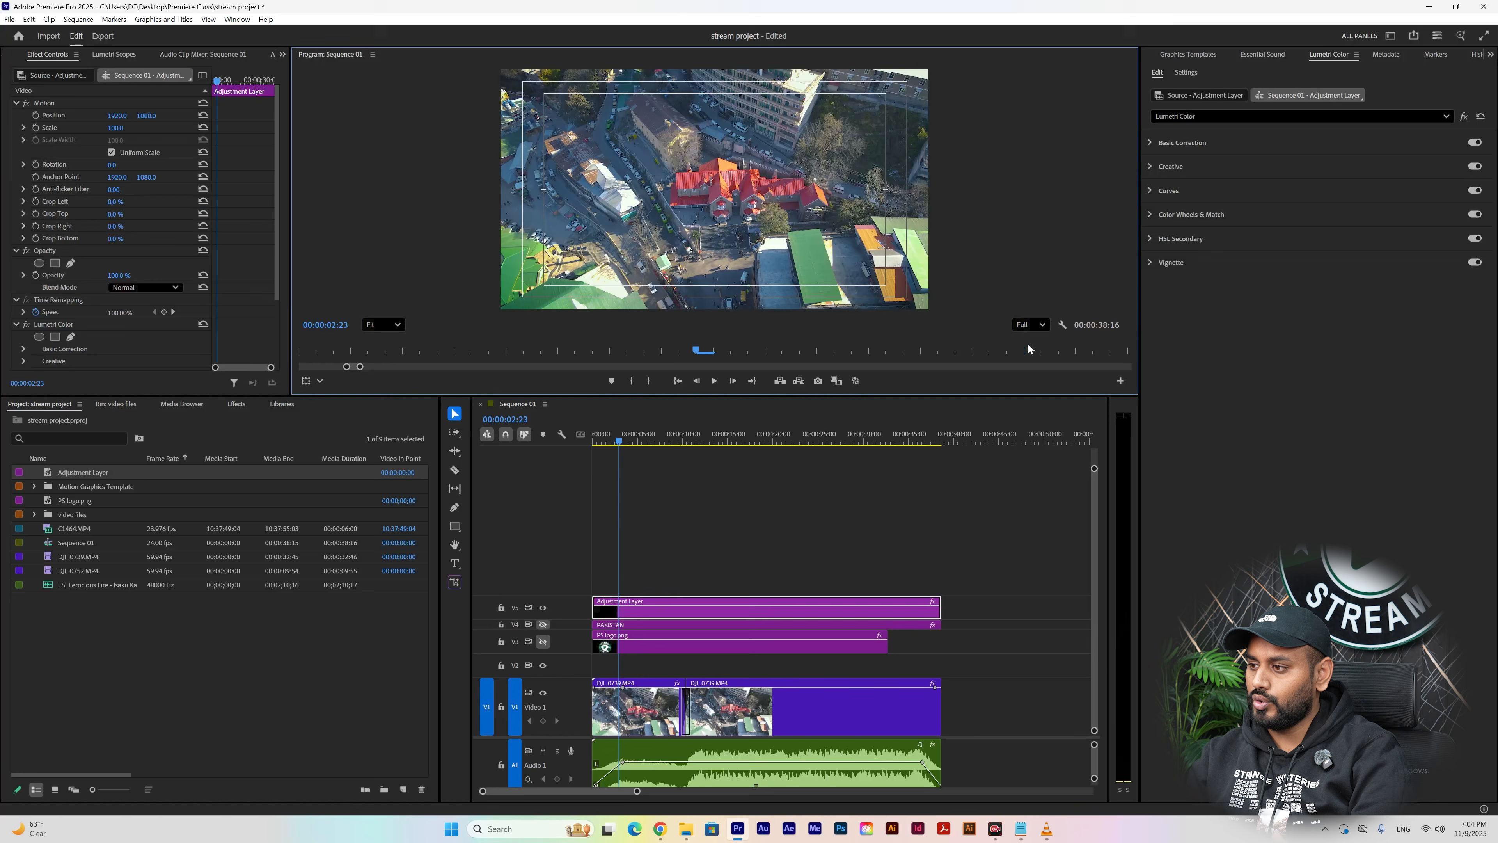
{"action": "left_click_drag", "start_coordinate": [470, 498], "coordinate": [255, 531]}
{"action": "left_click_drag", "start_coordinate": [362, 738], "coordinate": [381, 639]}
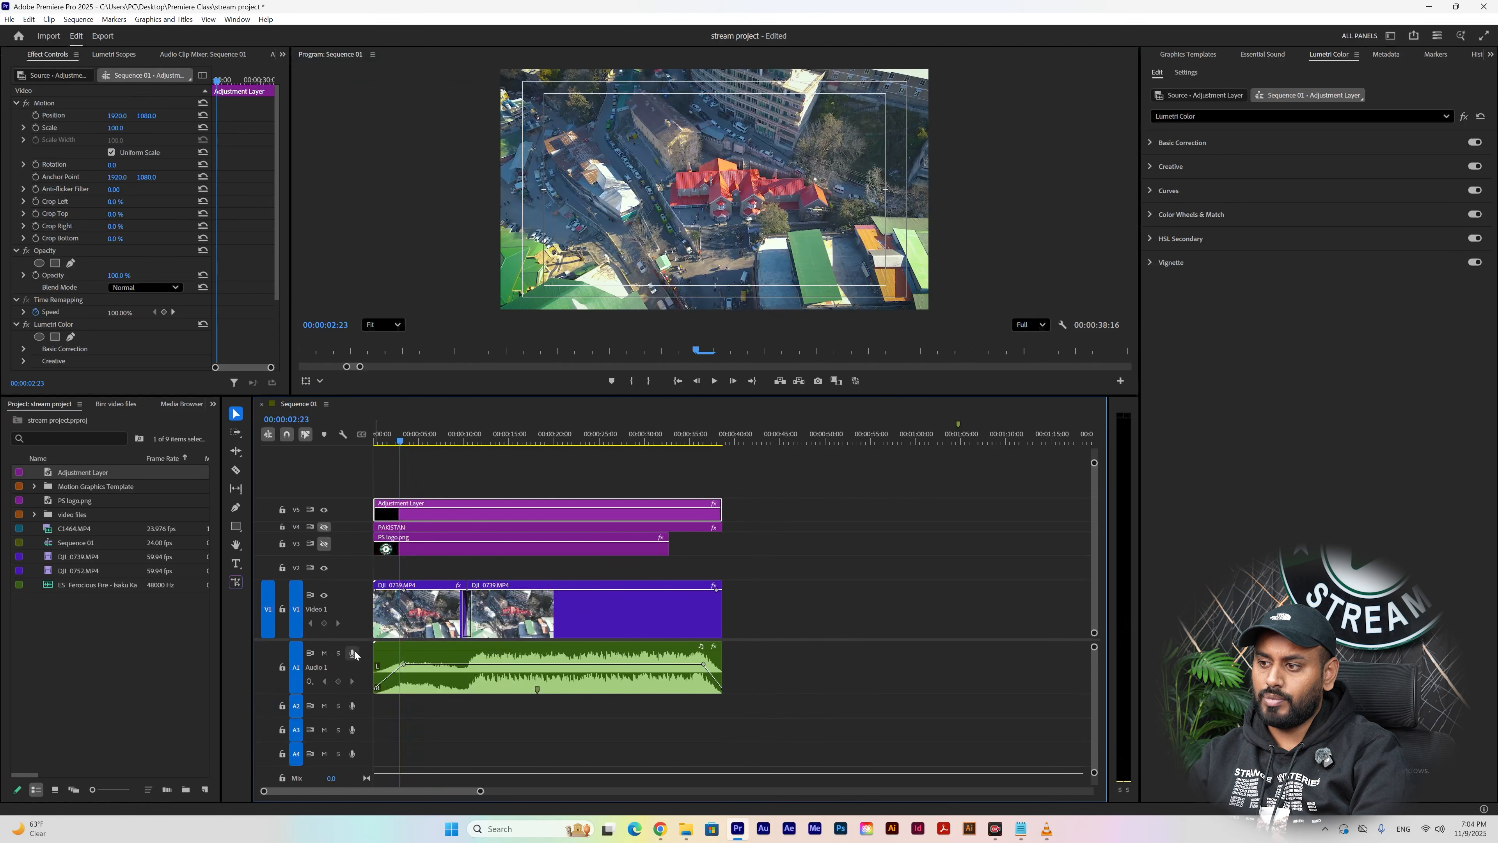
- Turn the PAKISTAN title and logo tracks back on and play the sequence from its start for about seven seconds
{"action": "left_click", "coordinate": [323, 527]}
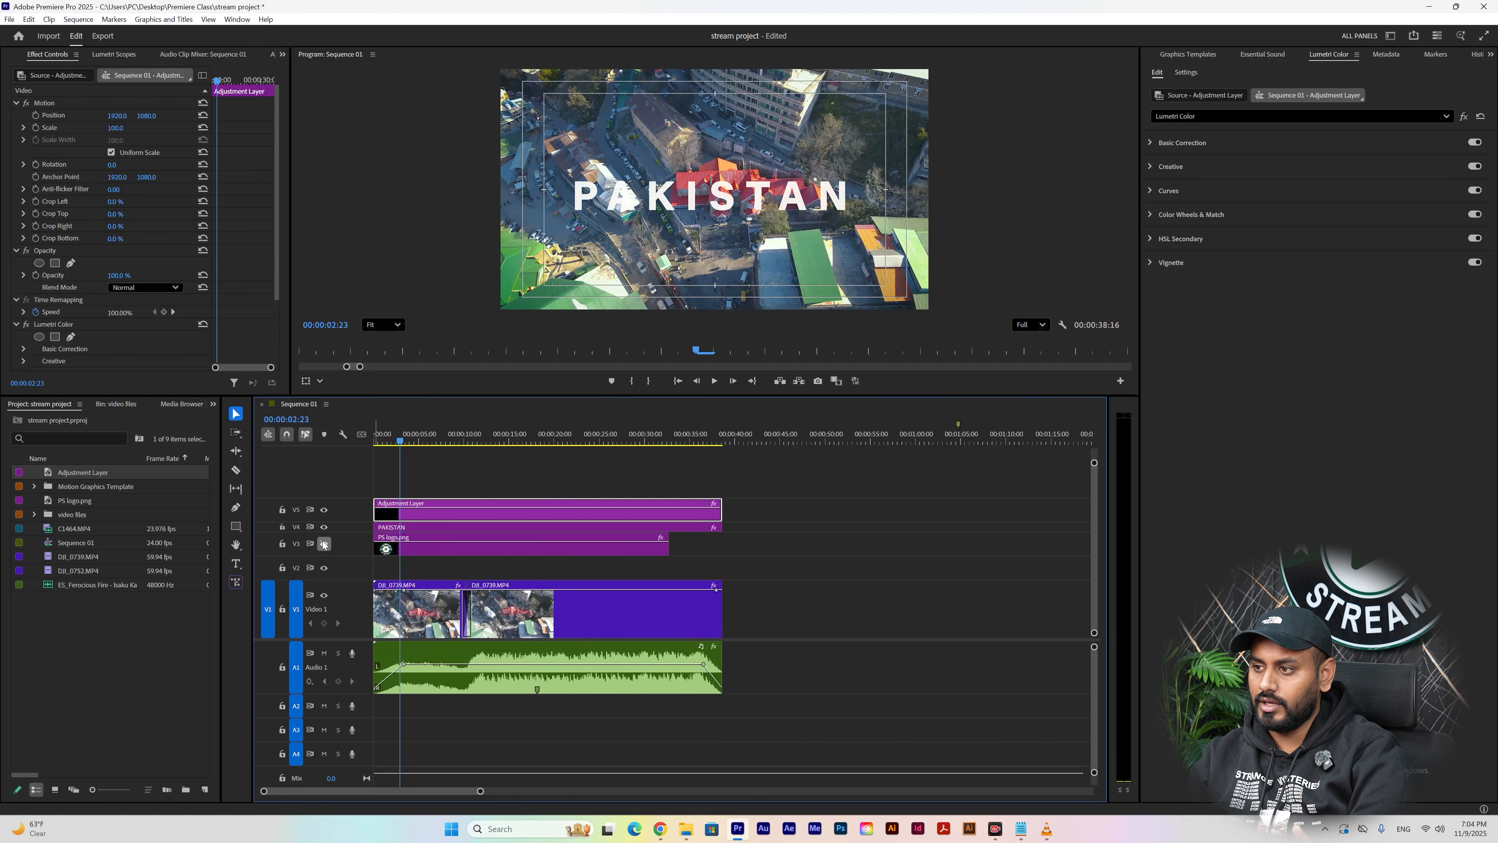
{"action": "left_click", "coordinate": [324, 544]}
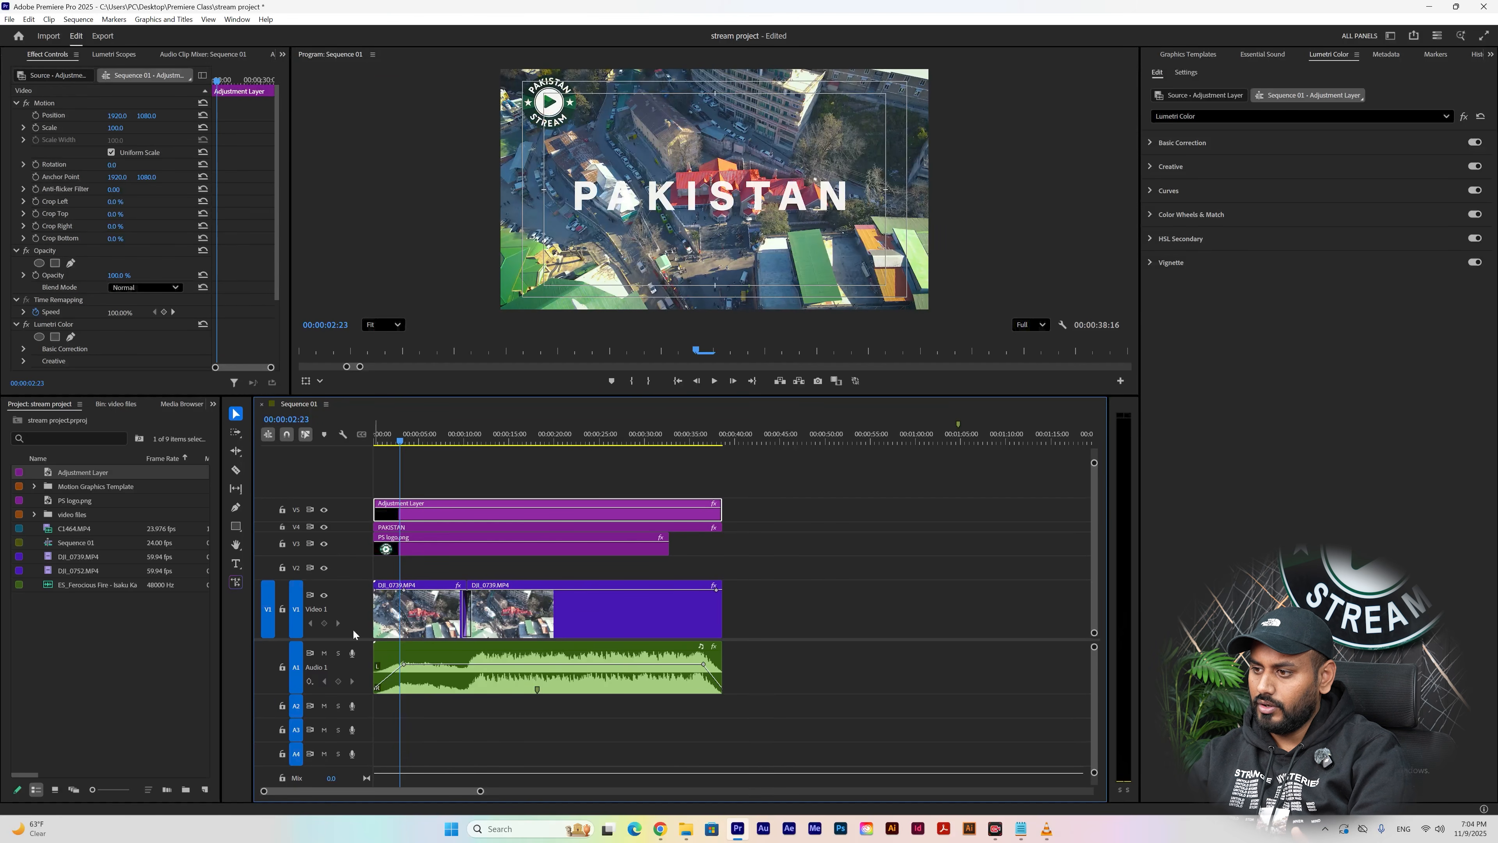
{"action": "key", "text": "Home"}
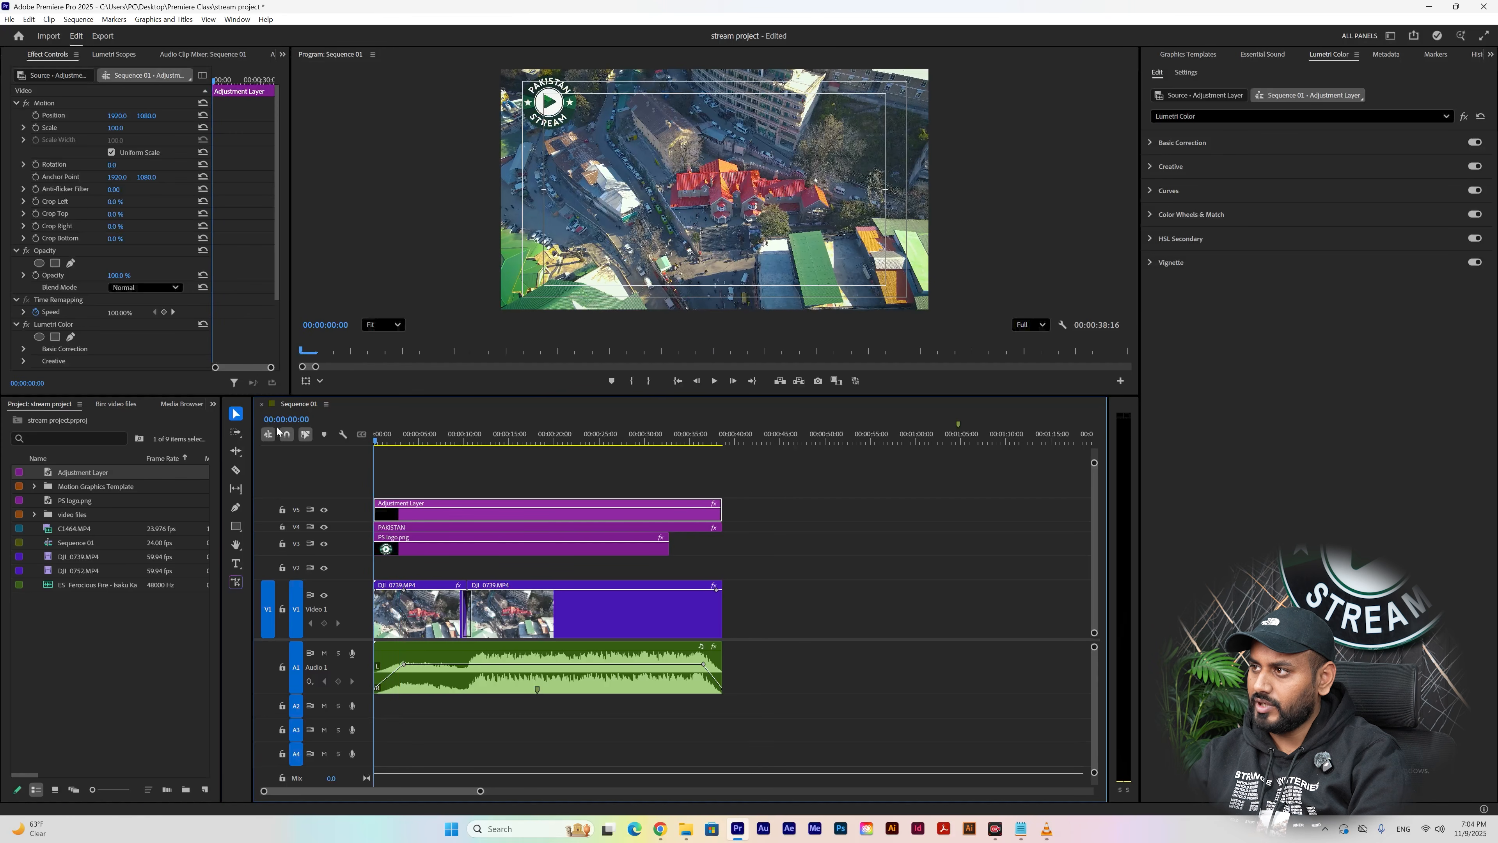
{"action": "key", "text": "space"}
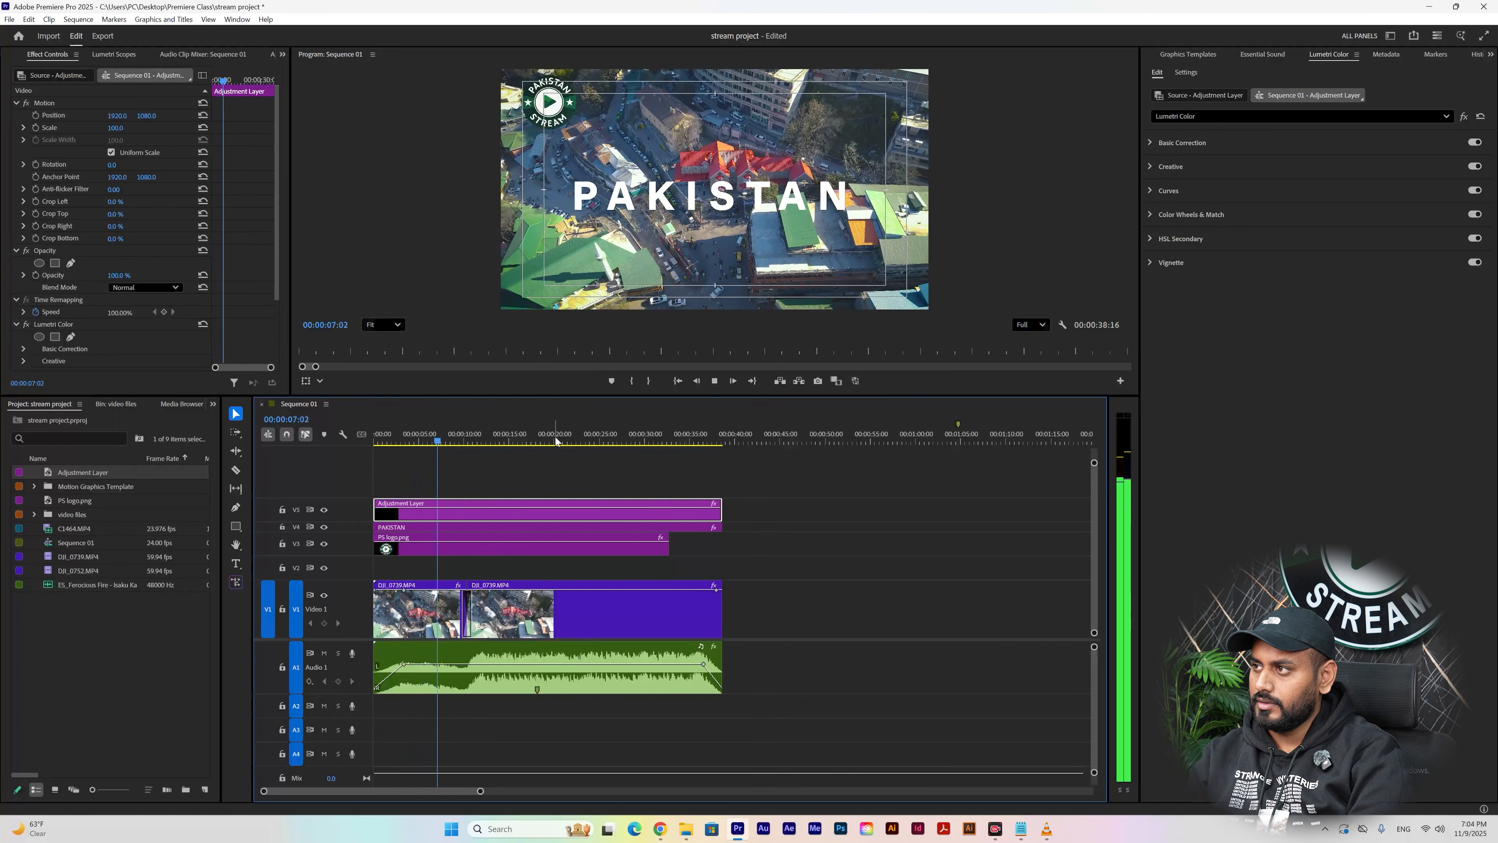
{"action": "key", "text": "space"}
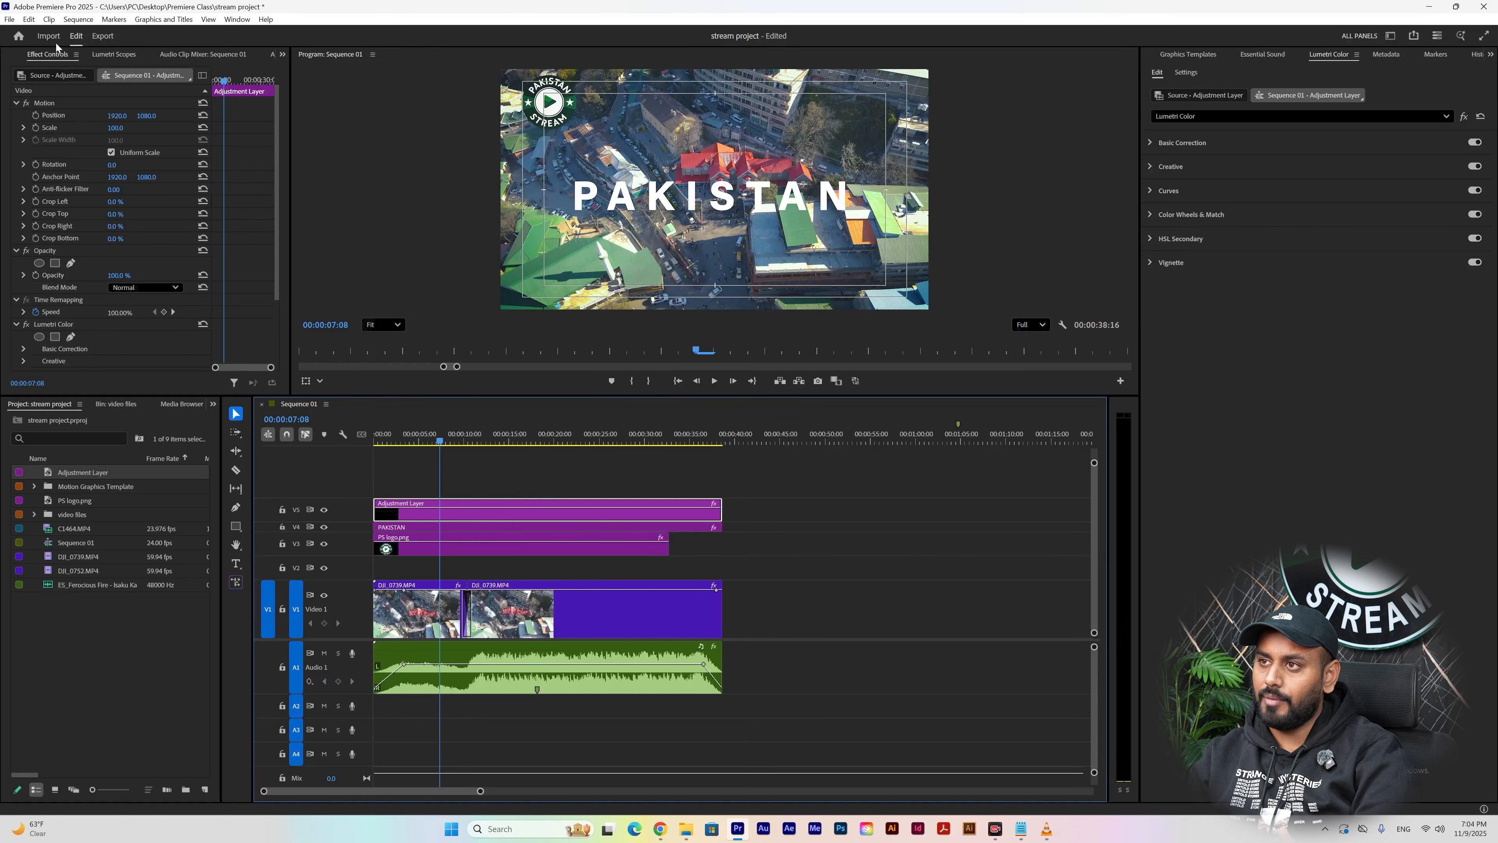
- Open the export settings for the sequence and name the output file STREAM VIDEO 4K
{"action": "left_click", "coordinate": [101, 37]}
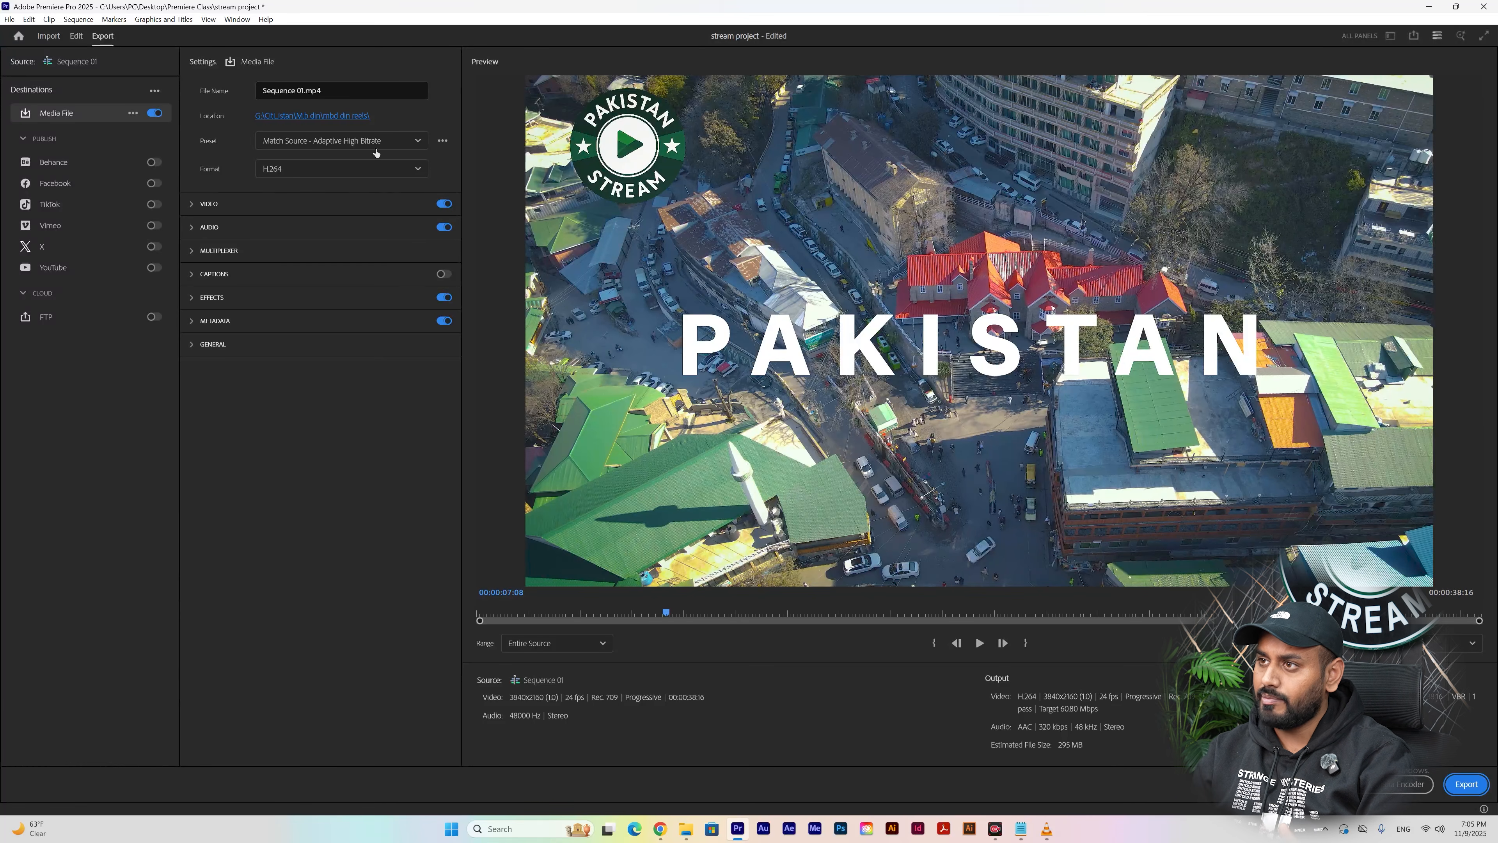
{"action": "double_click", "coordinate": [329, 90]}
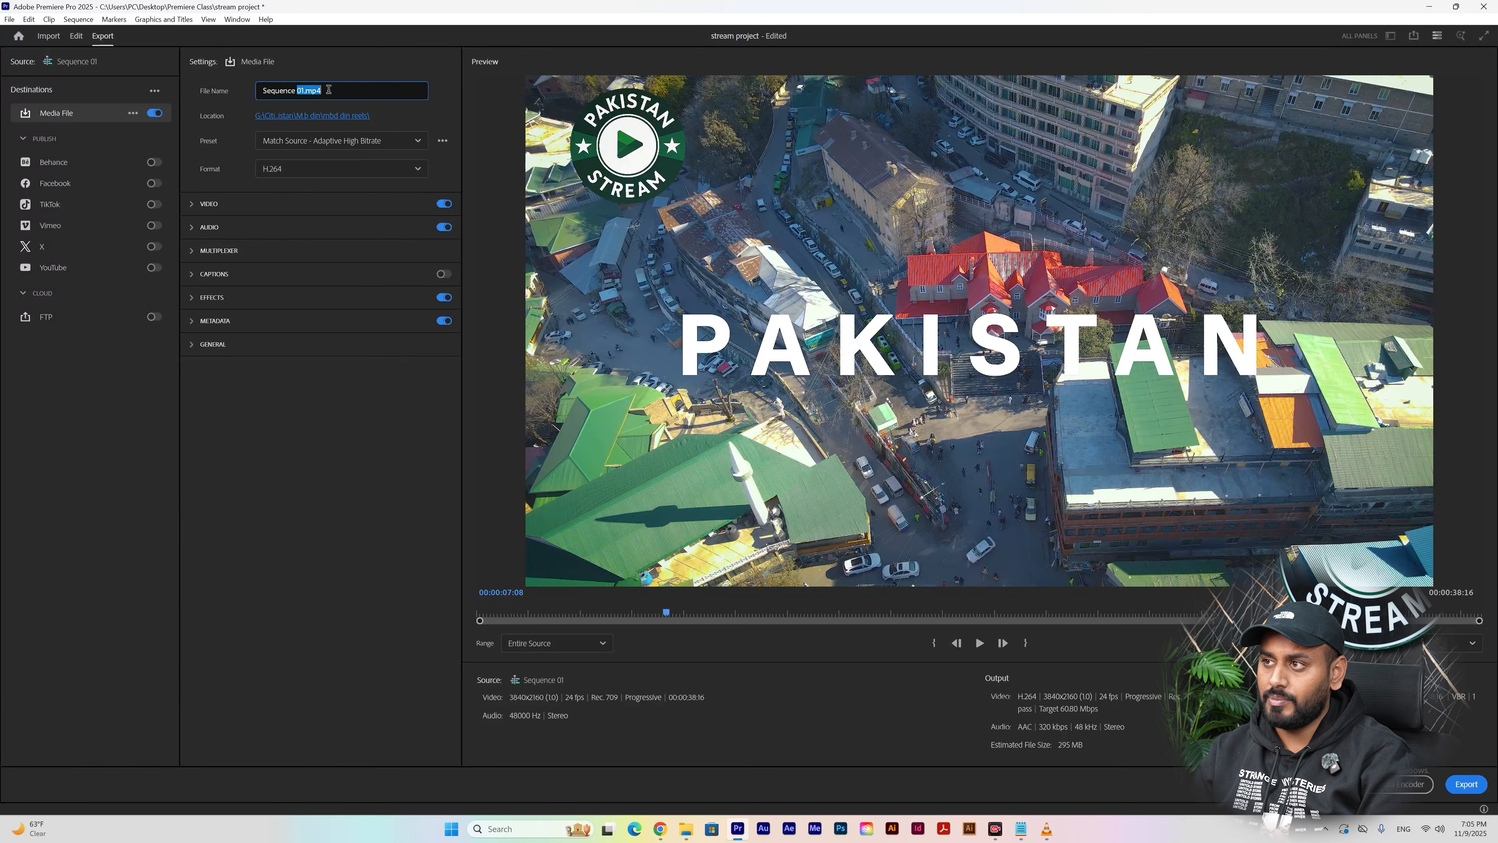
{"action": "triple_click", "coordinate": [325, 89]}
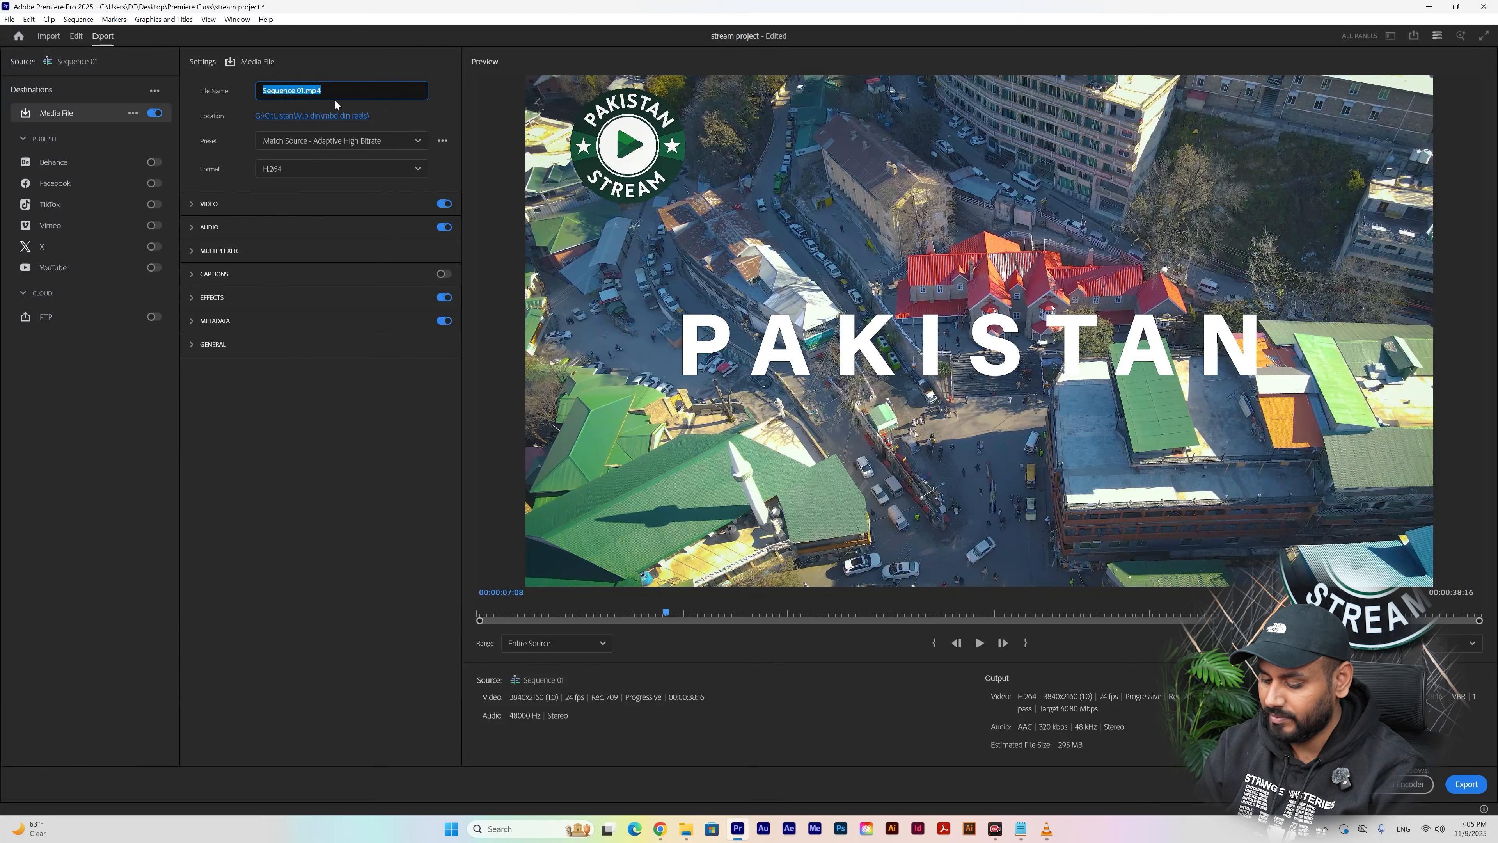
{"action": "type", "text": "STREAM"}
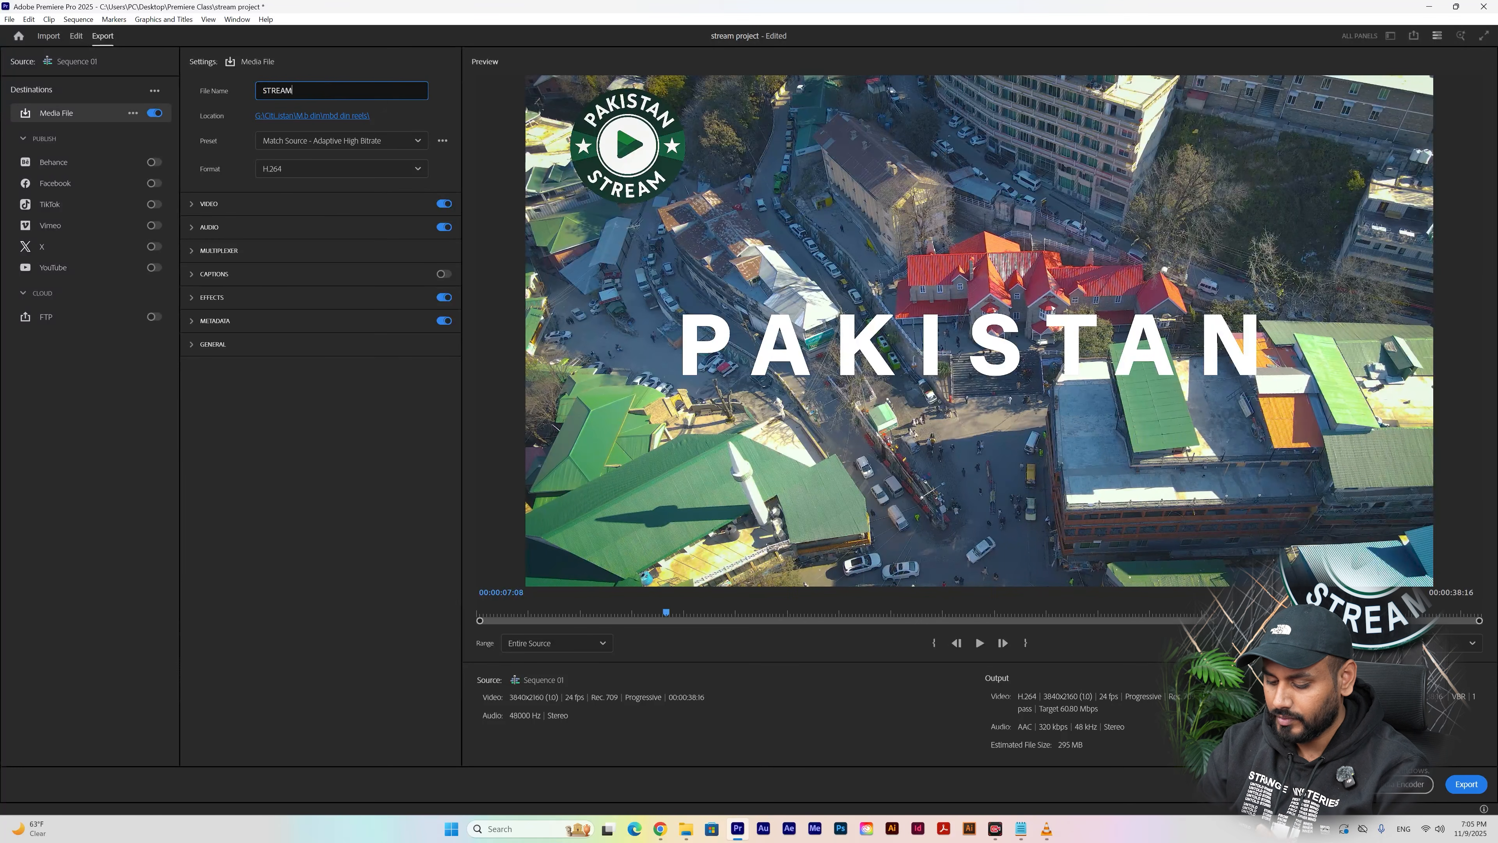
{"action": "type", "text": " VIDEO 4K"}
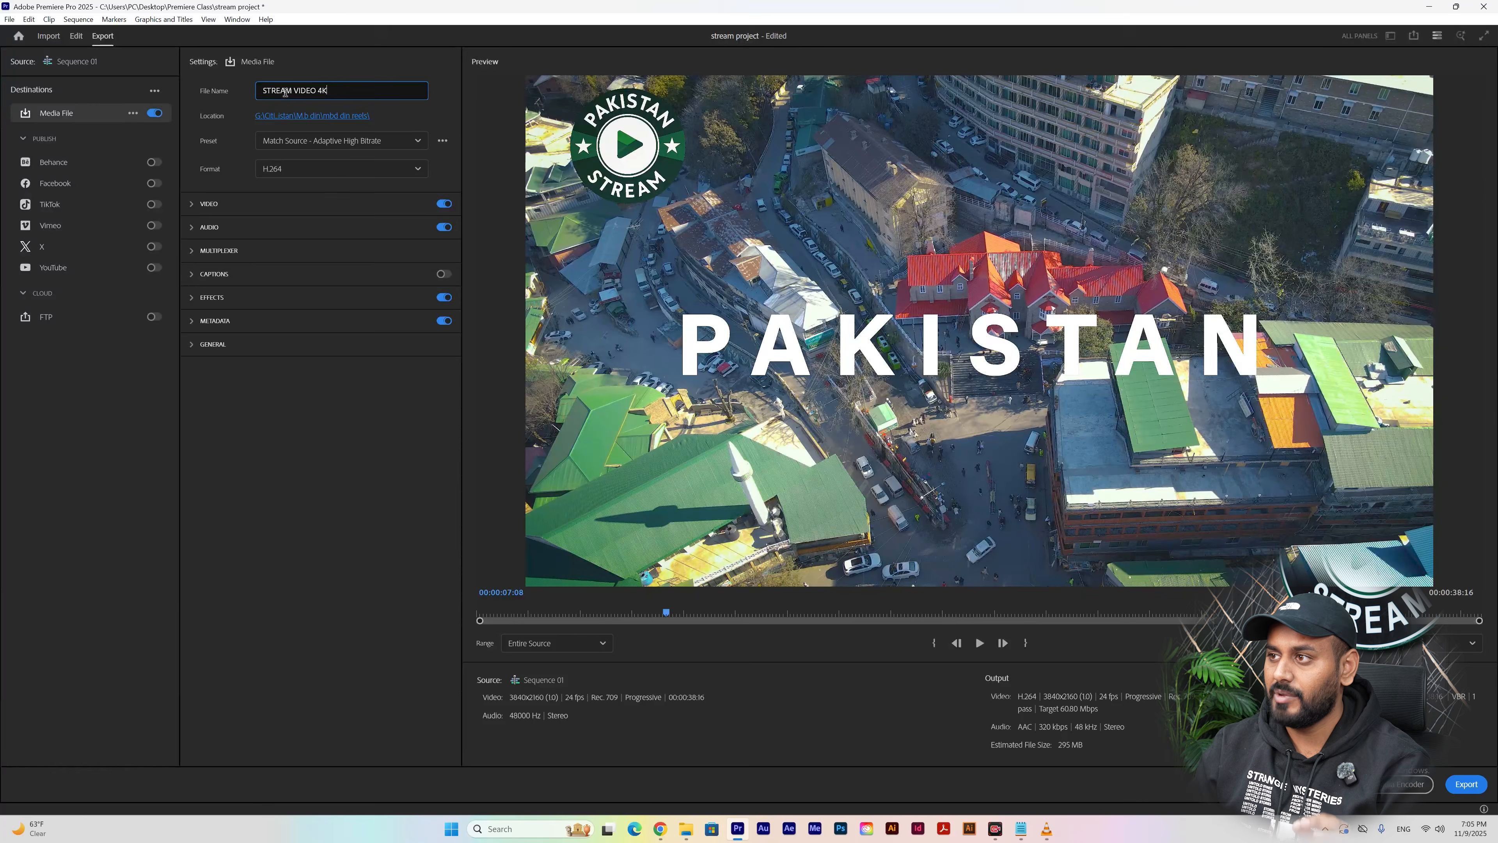
- Set the export location to the Premiere Class folder on the Desktop
{"action": "left_click", "coordinate": [292, 116]}
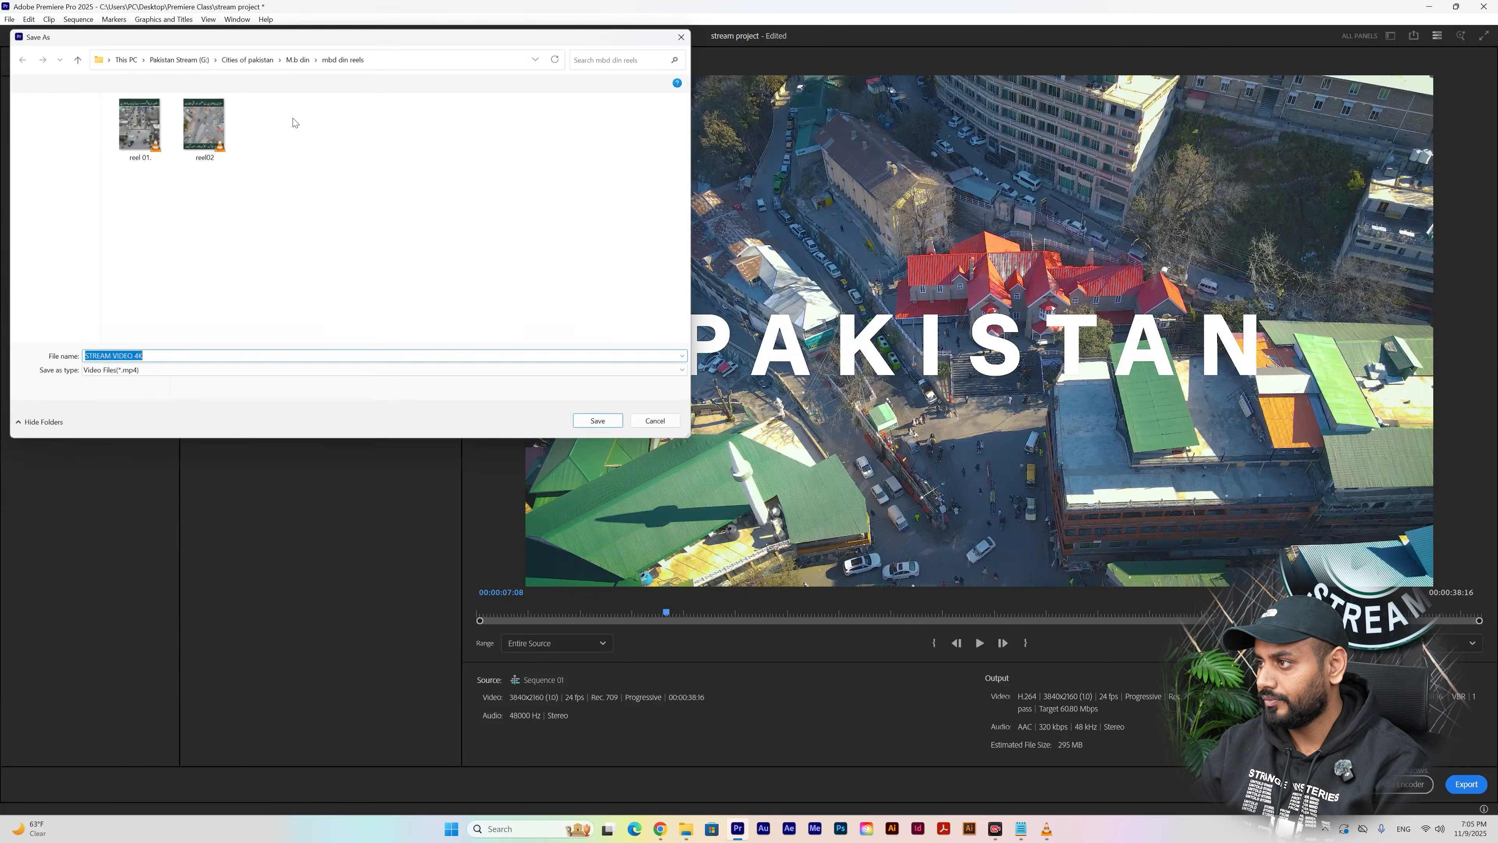
{"action": "scroll", "coordinate": [56, 172], "scroll_direction": "up", "scroll_amount": 3}
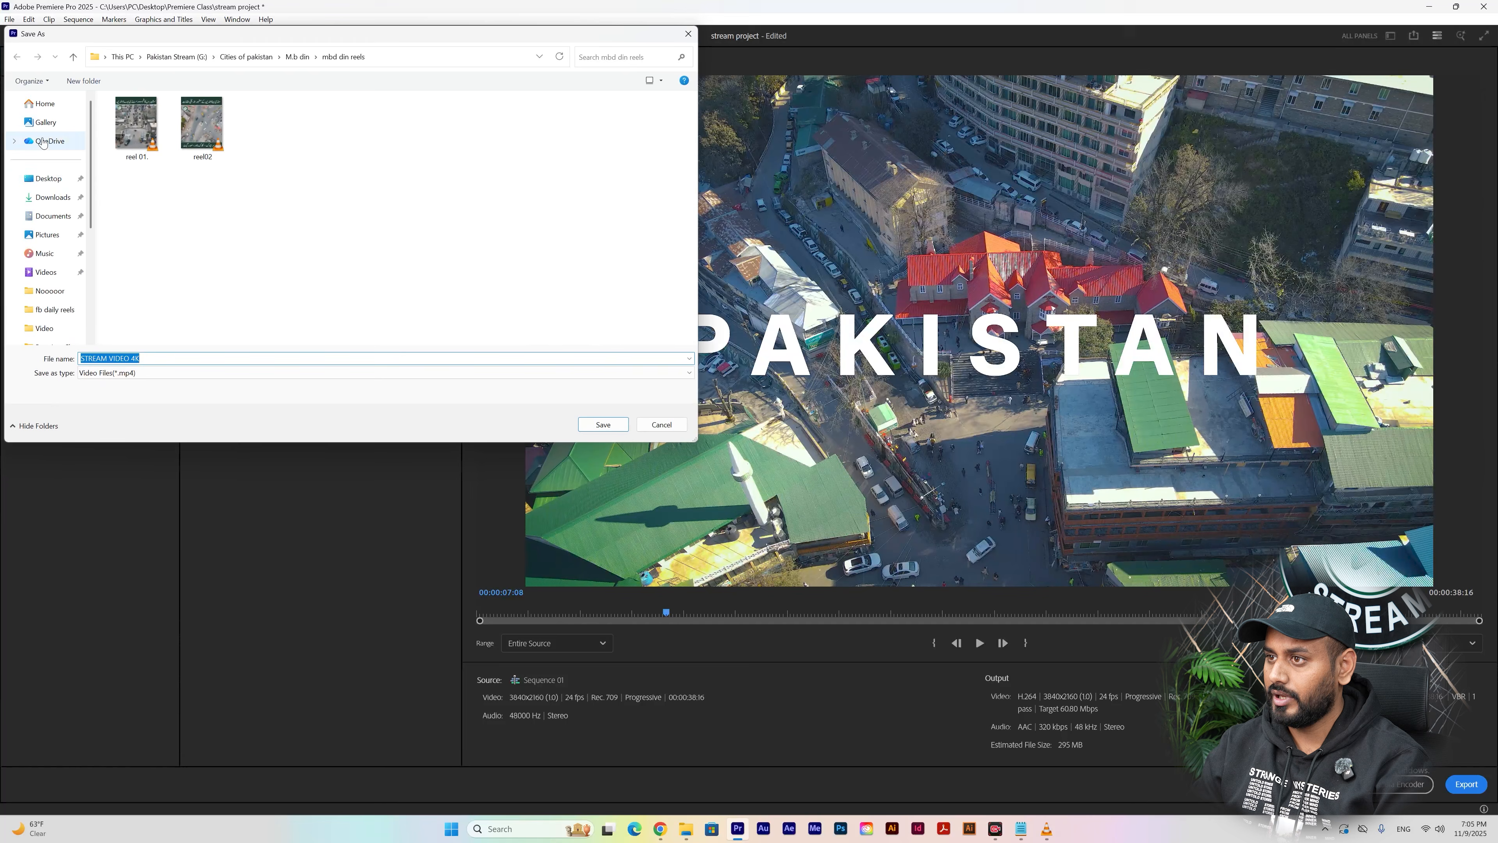
{"action": "left_click", "coordinate": [54, 186]}
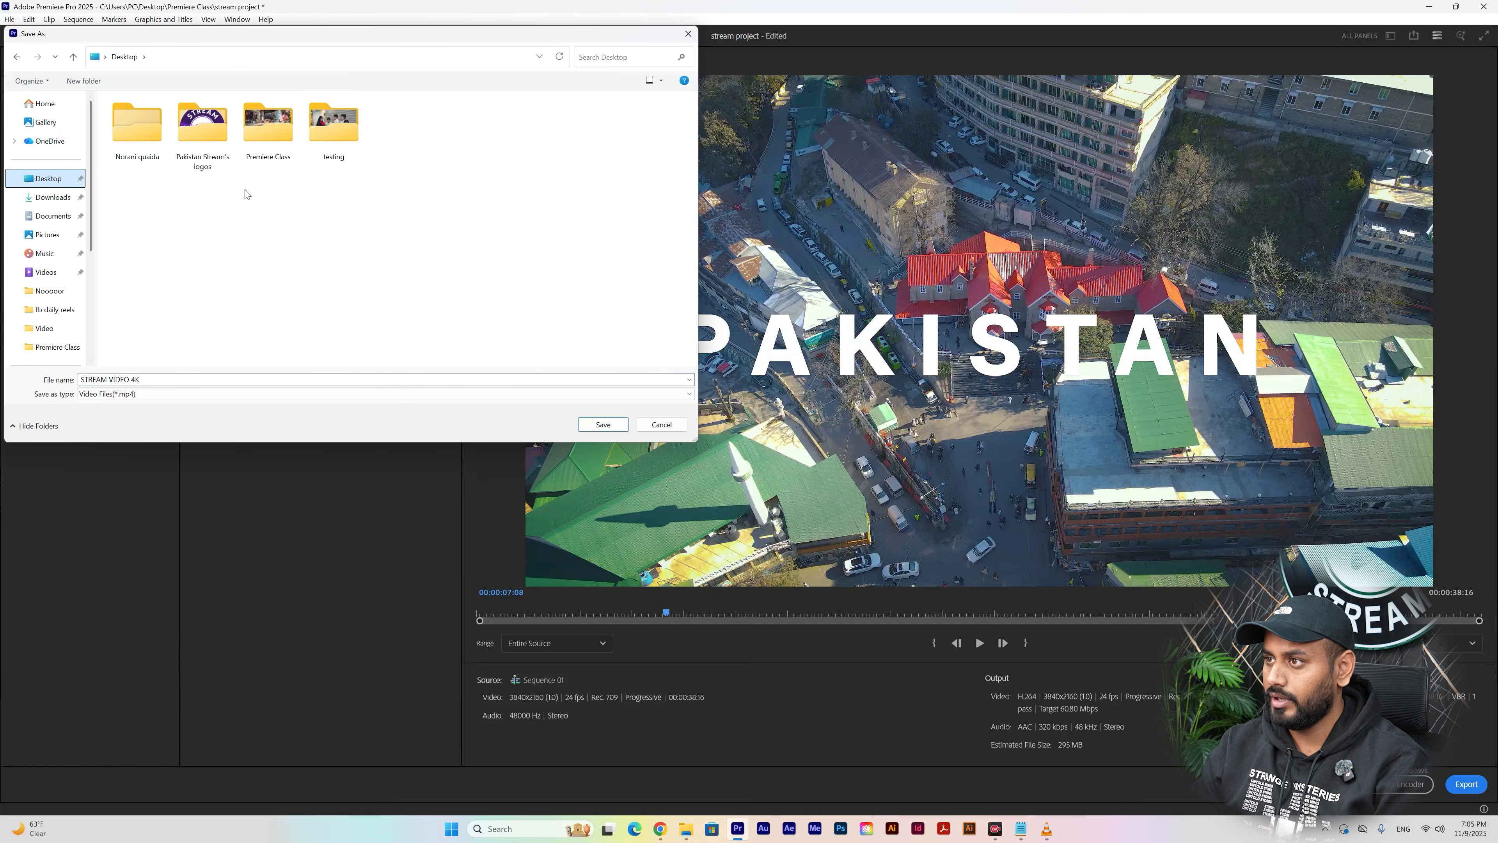
{"action": "double_click", "coordinate": [282, 157]}
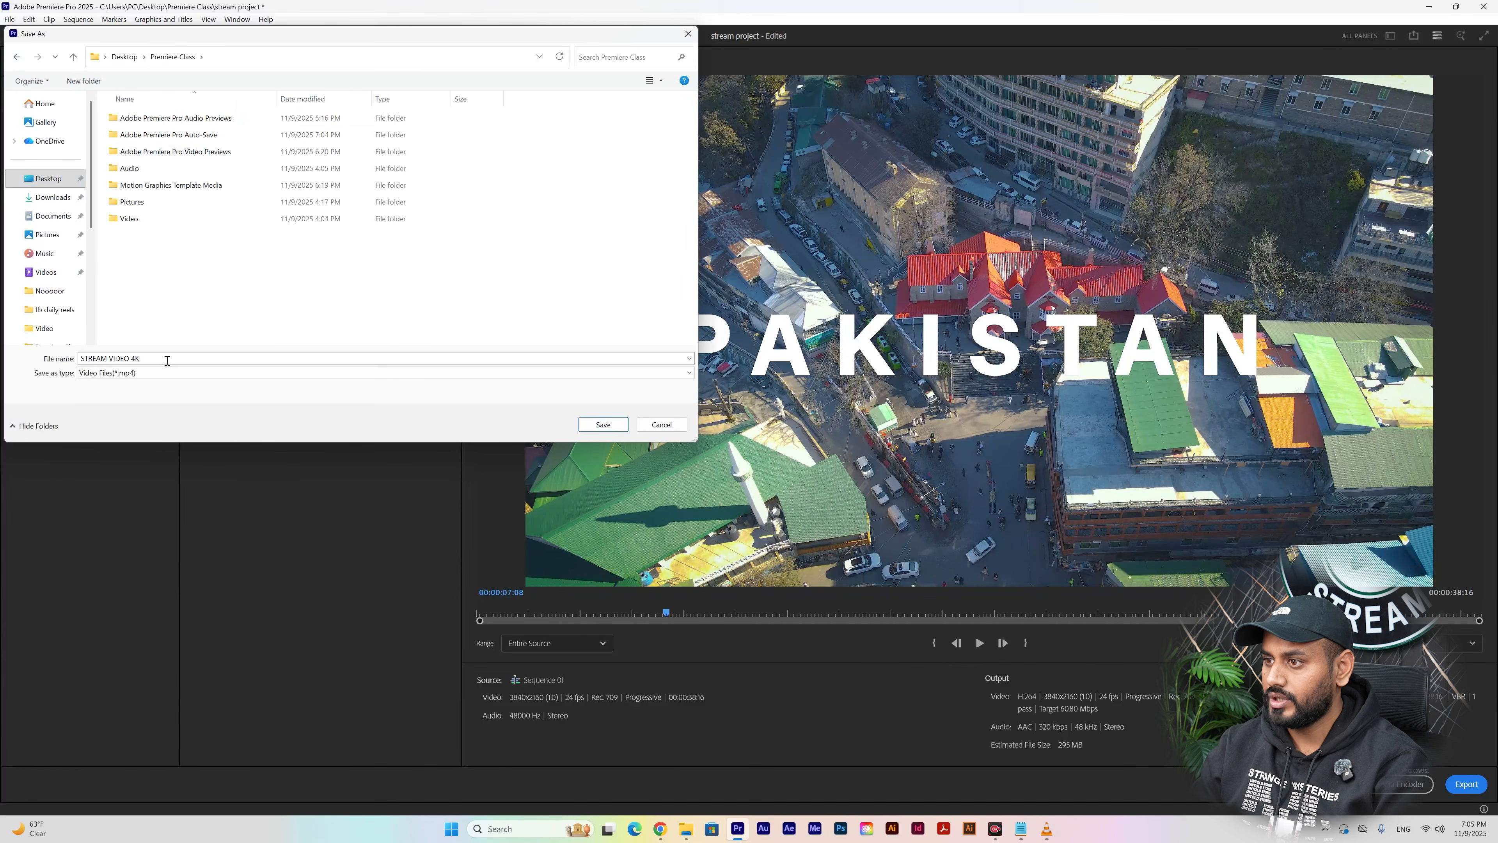
{"action": "left_click", "coordinate": [582, 427]}
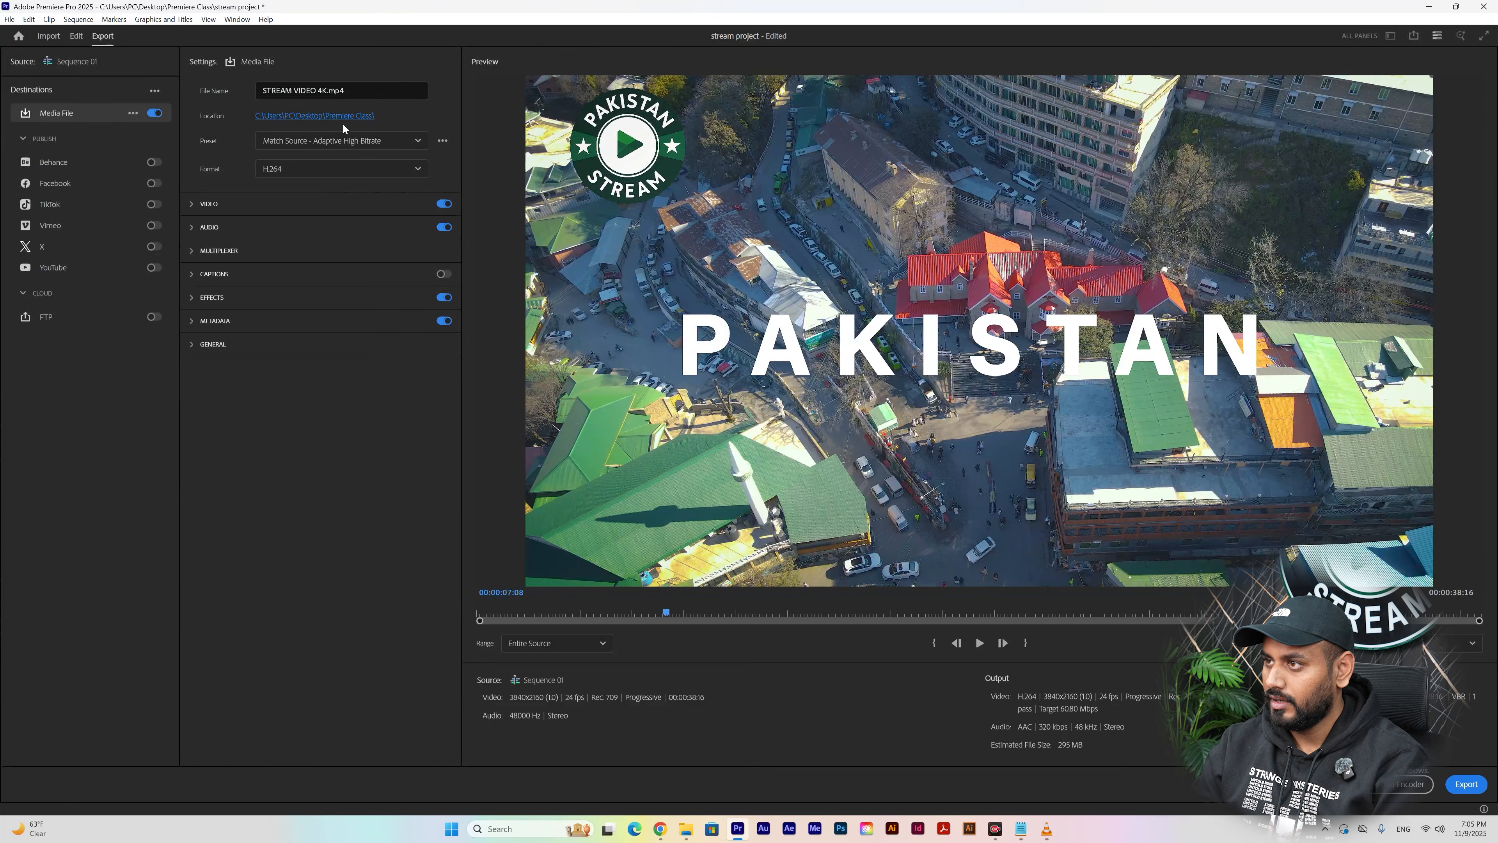
- Look through the export presets and choose High Quality 2160p 4K
{"action": "left_click", "coordinate": [412, 145]}
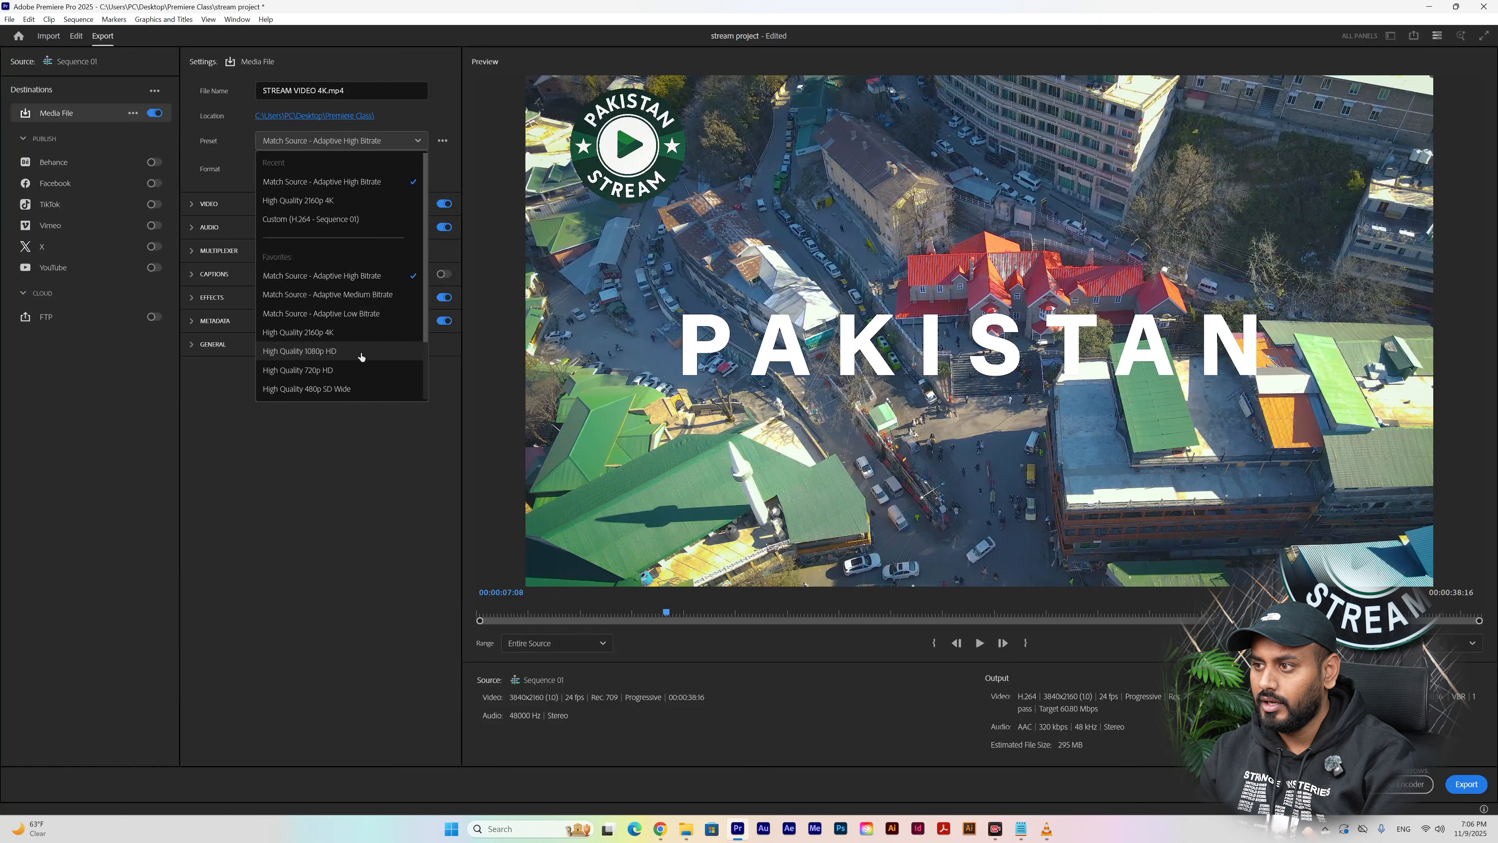
{"action": "scroll", "coordinate": [365, 357], "scroll_direction": "down", "scroll_amount": 3}
{"action": "scroll", "coordinate": [366, 358], "scroll_direction": "up", "scroll_amount": 3}
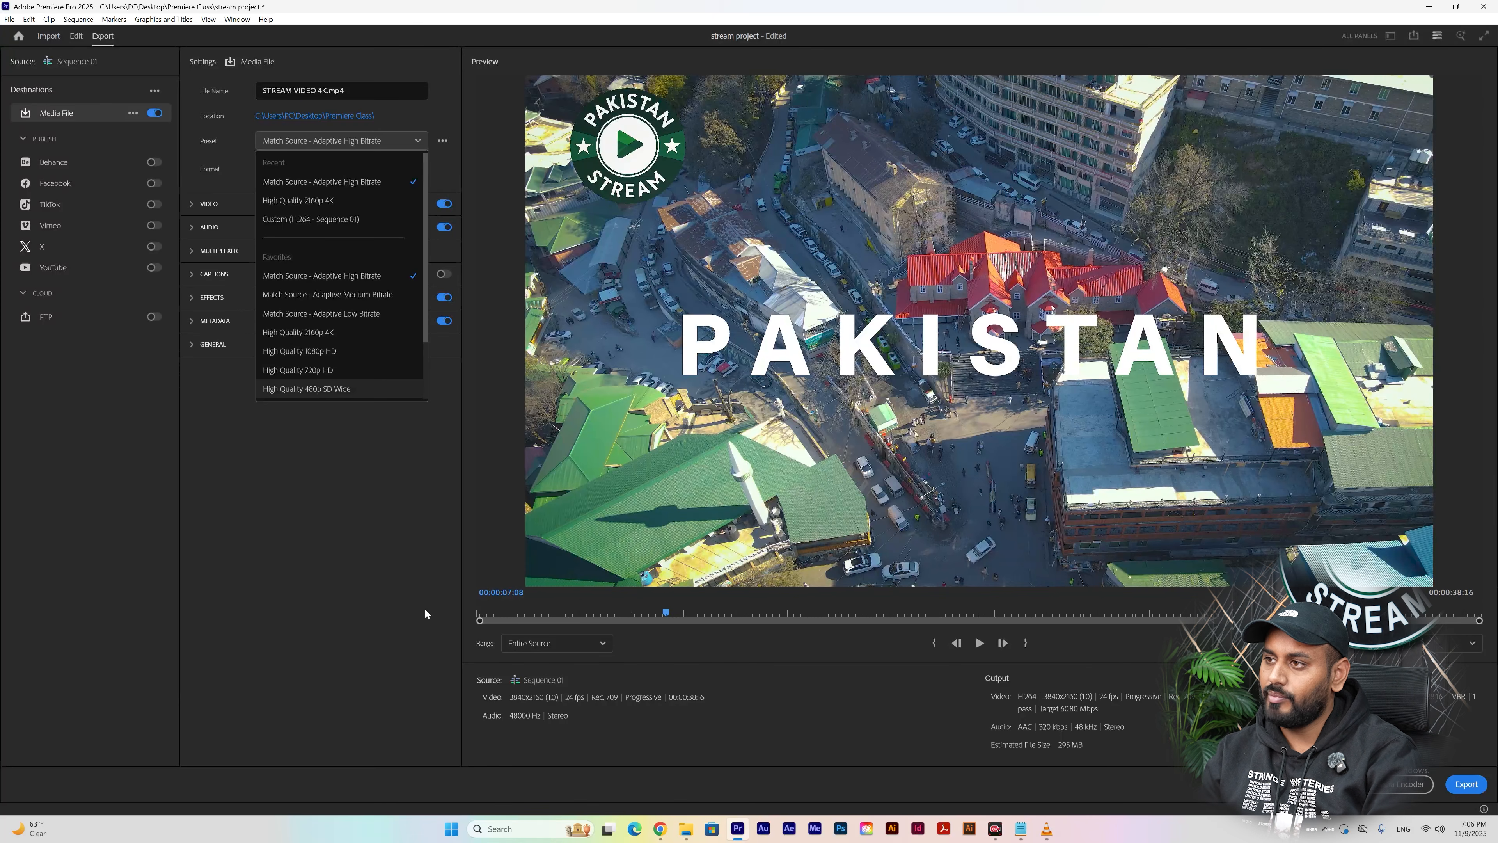
{"action": "left_click", "coordinate": [324, 200]}
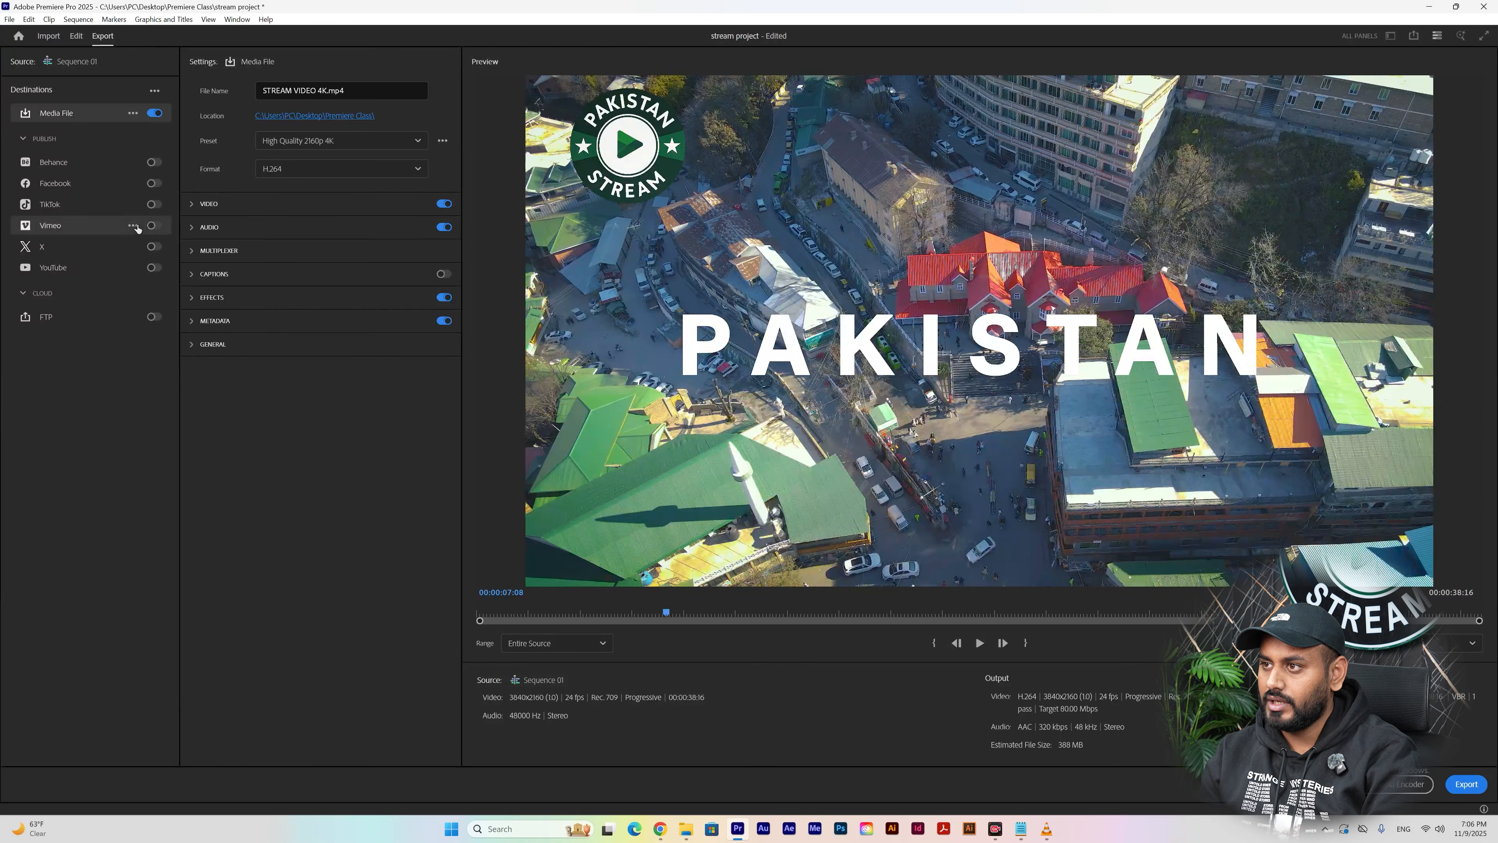
- Look through the available export formats for the media file
{"action": "left_click", "coordinate": [416, 169]}
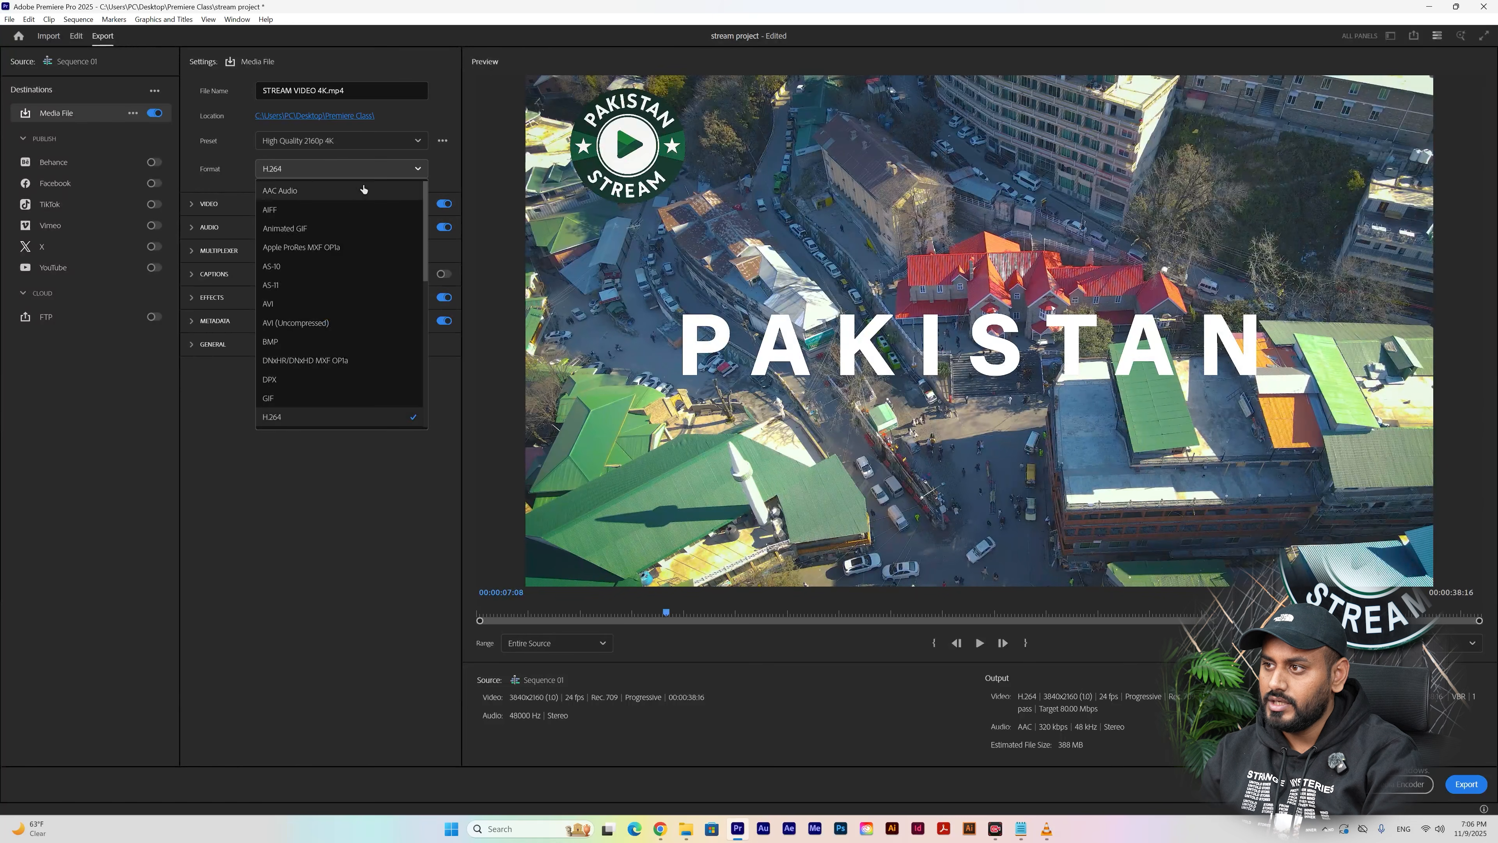
{"action": "scroll", "coordinate": [353, 399], "scroll_direction": "down", "scroll_amount": 3}
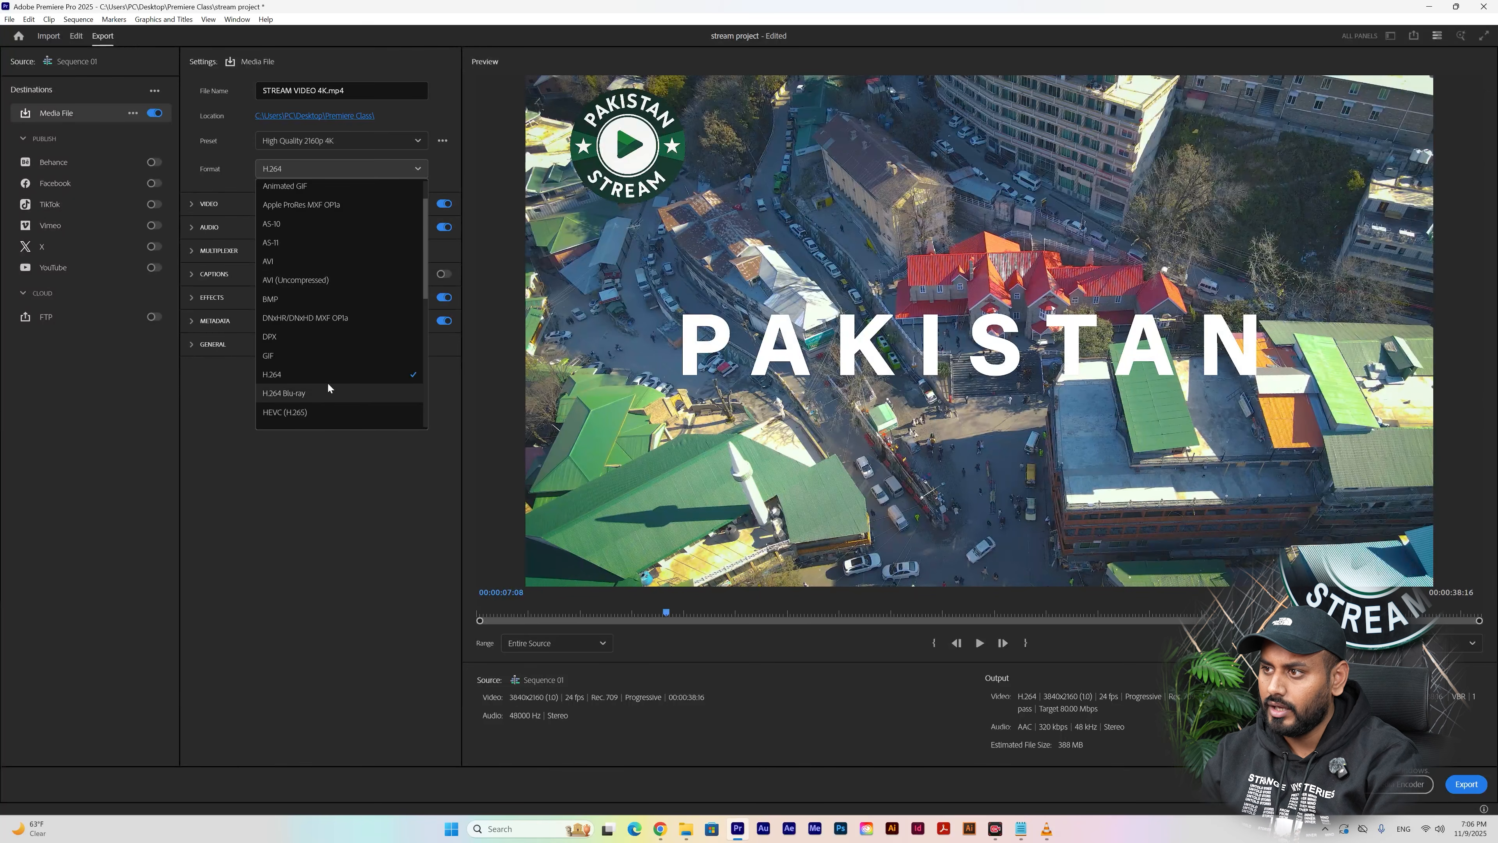
{"action": "scroll", "coordinate": [329, 382], "scroll_direction": "up", "scroll_amount": 2}
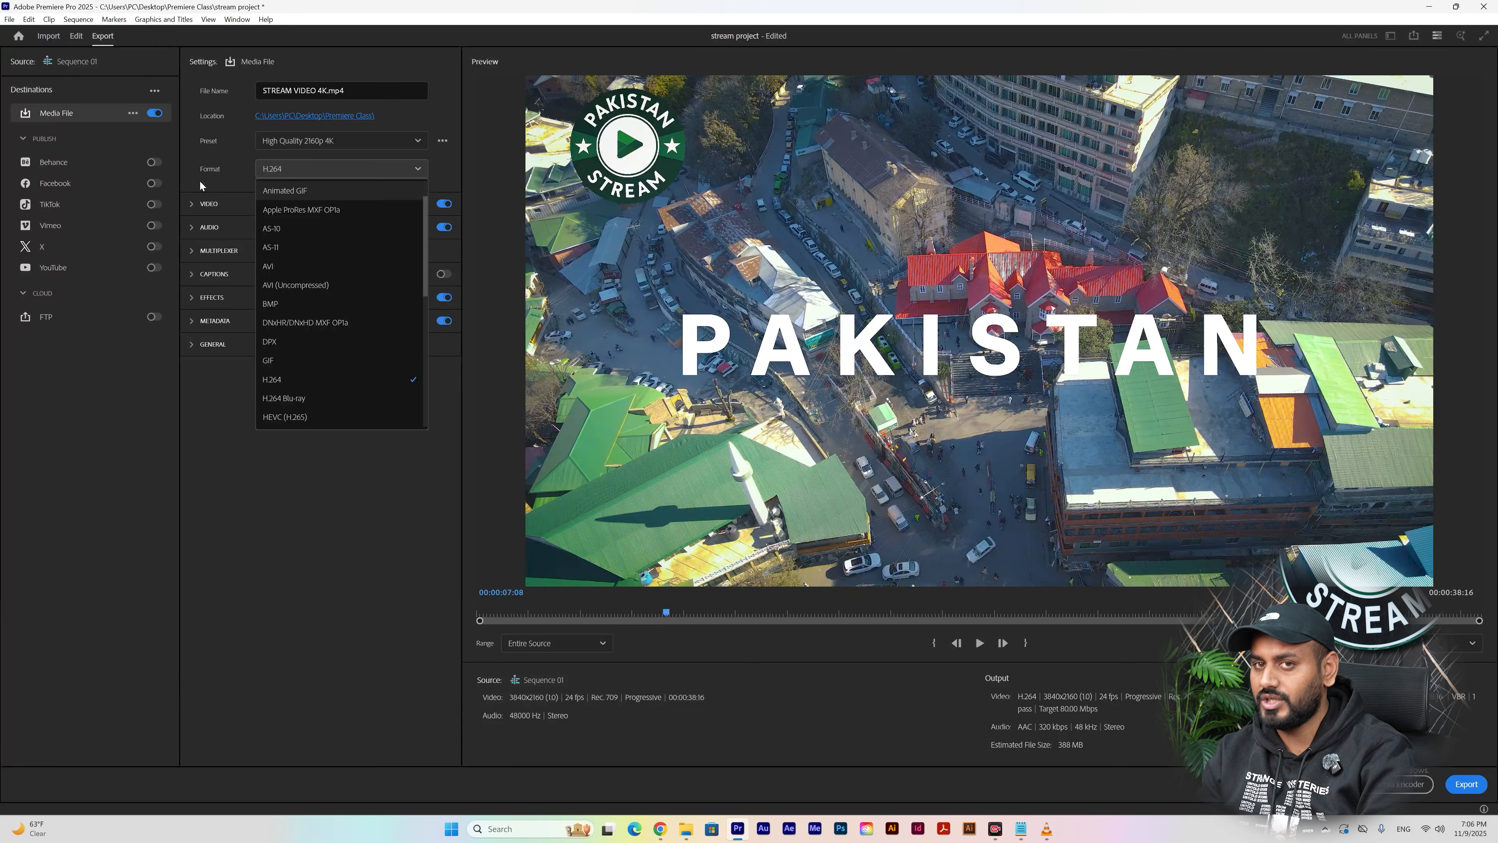
{"action": "scroll", "coordinate": [340, 266], "scroll_direction": "down", "scroll_amount": 1}
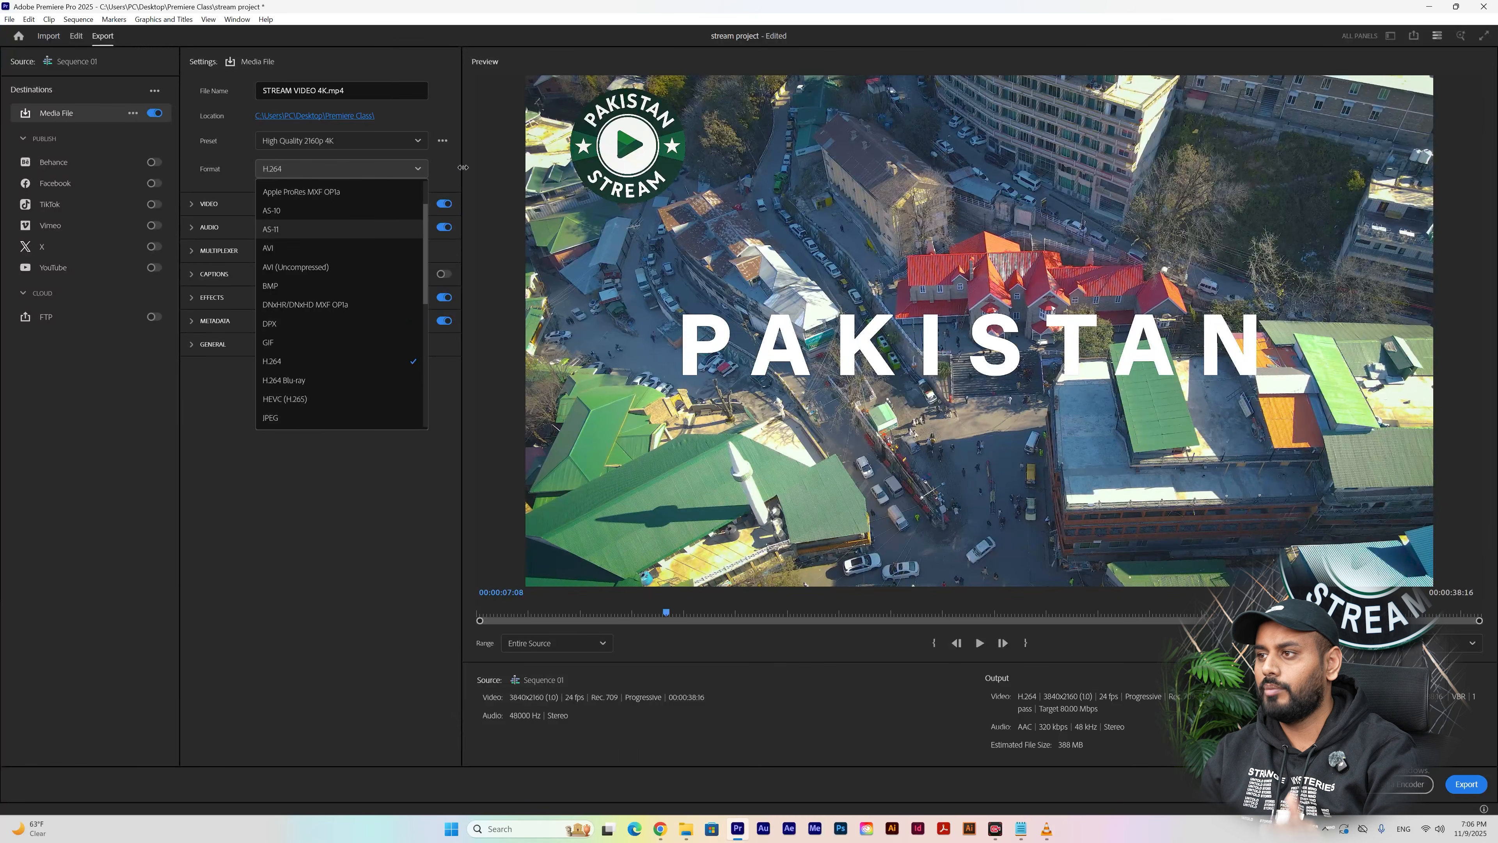
{"action": "left_click", "coordinate": [455, 173]}
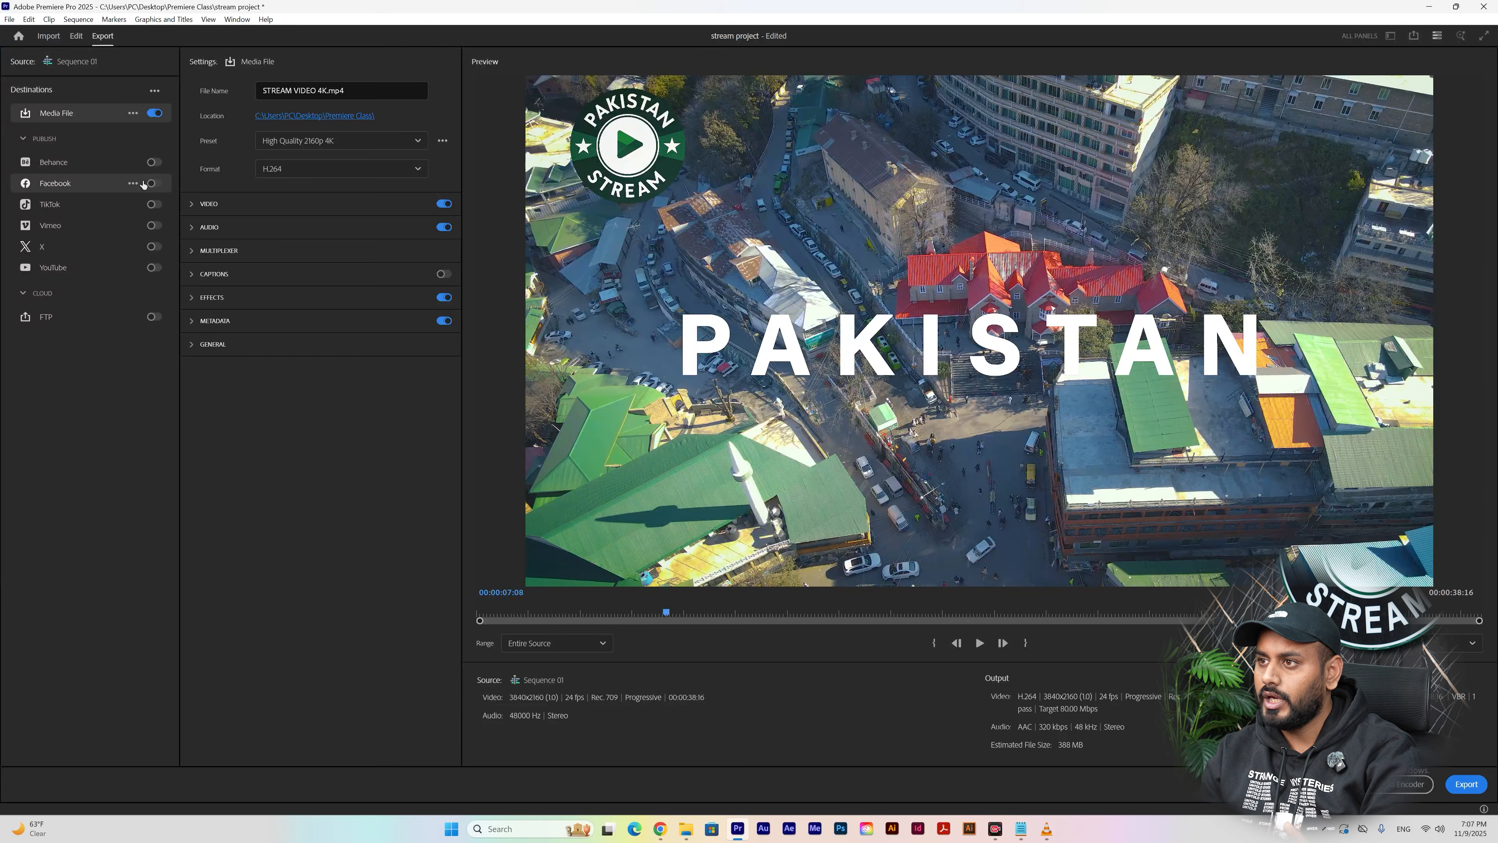
- Expand the export's video settings and set the frame size to 4K (4096 x 2160)
{"action": "left_click", "coordinate": [197, 206]}
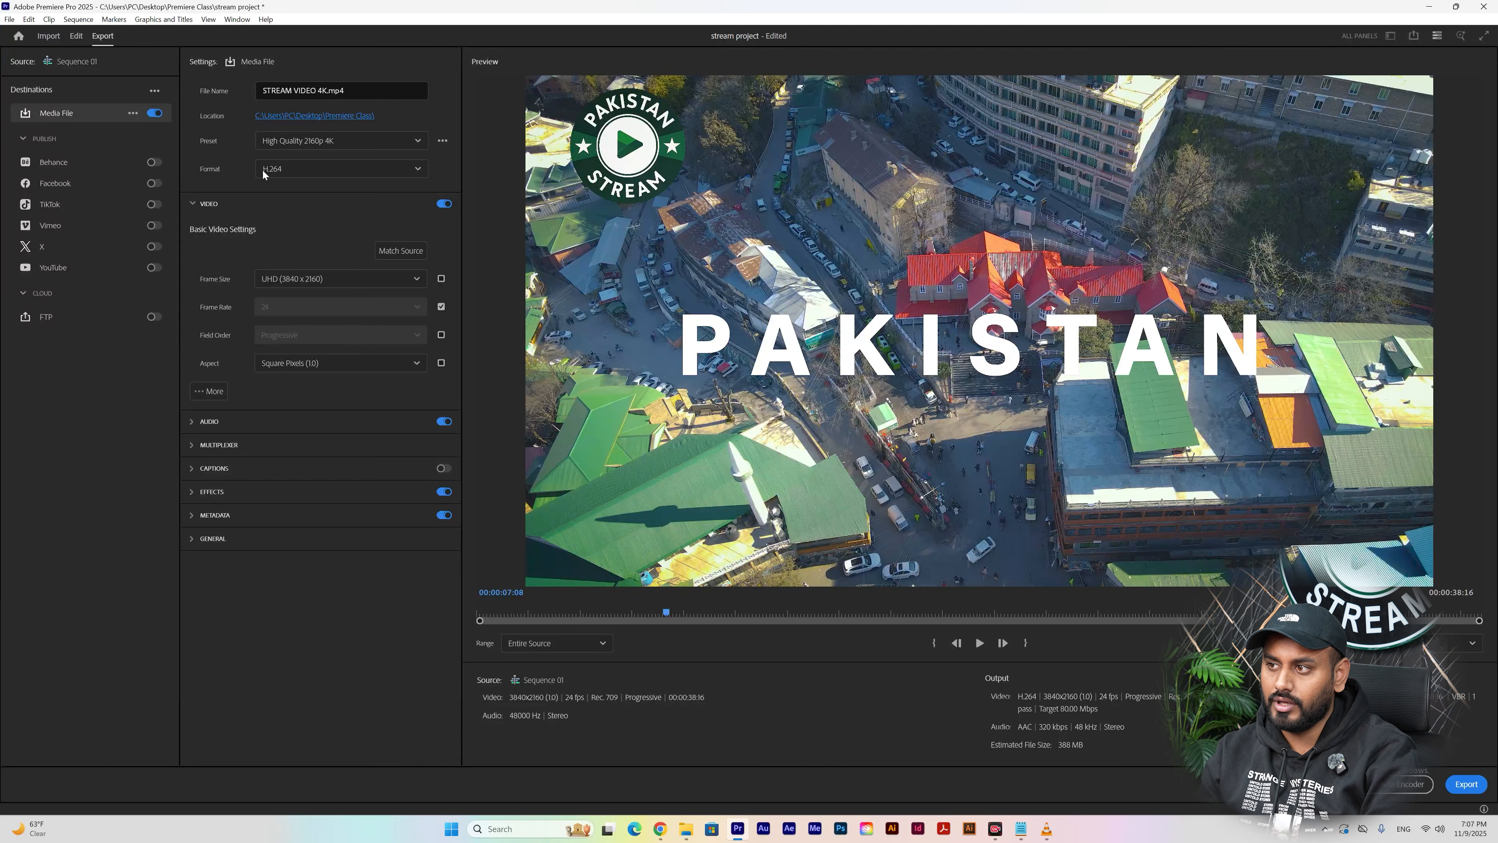
{"action": "left_click", "coordinate": [405, 282]}
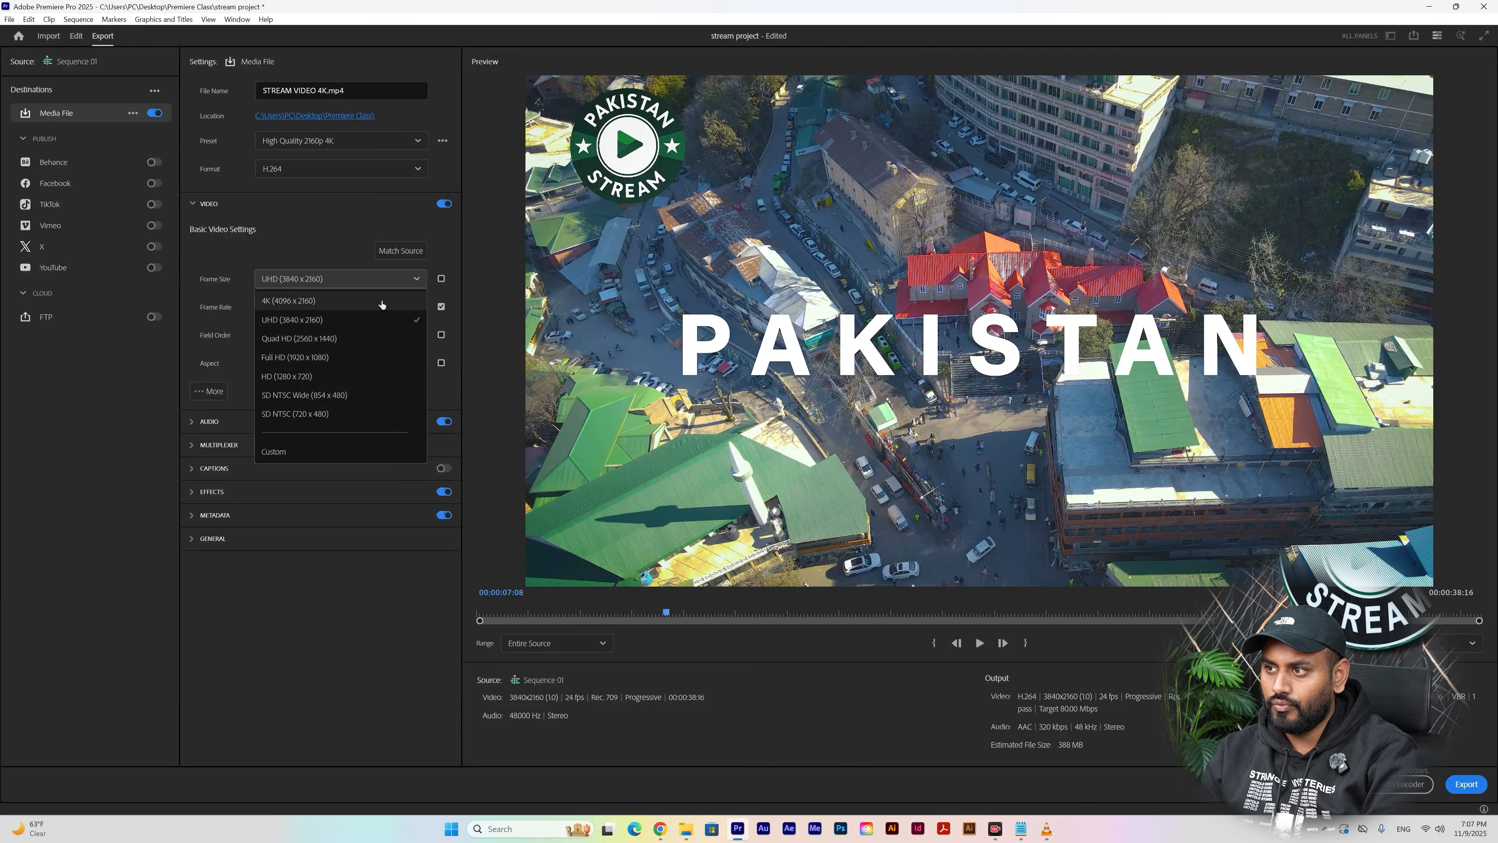
{"action": "left_click", "coordinate": [382, 301]}
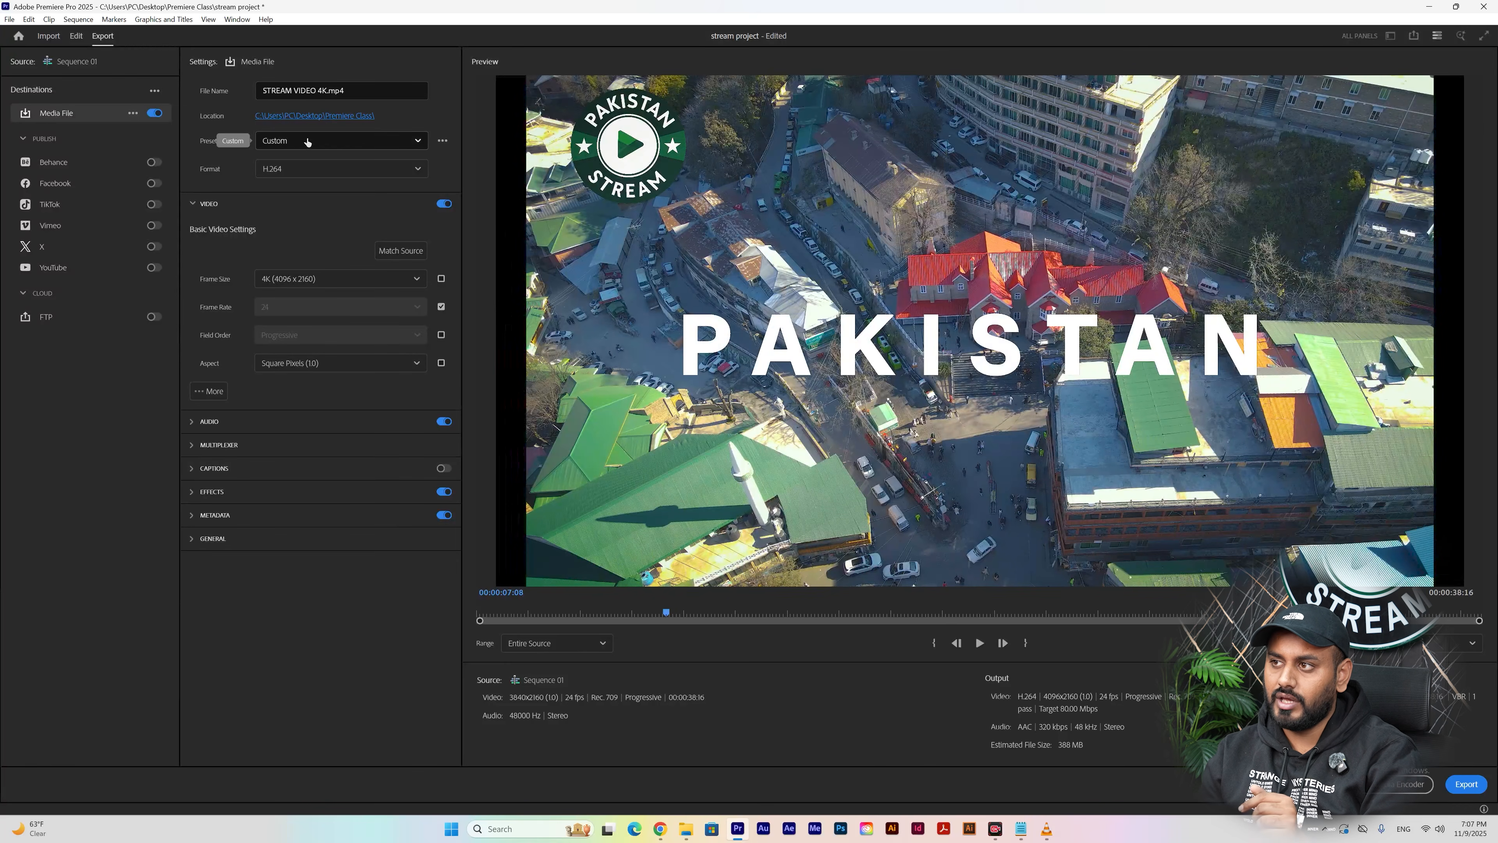
{"action": "left_click", "coordinate": [306, 143]}
{"action": "left_click", "coordinate": [181, 404]}
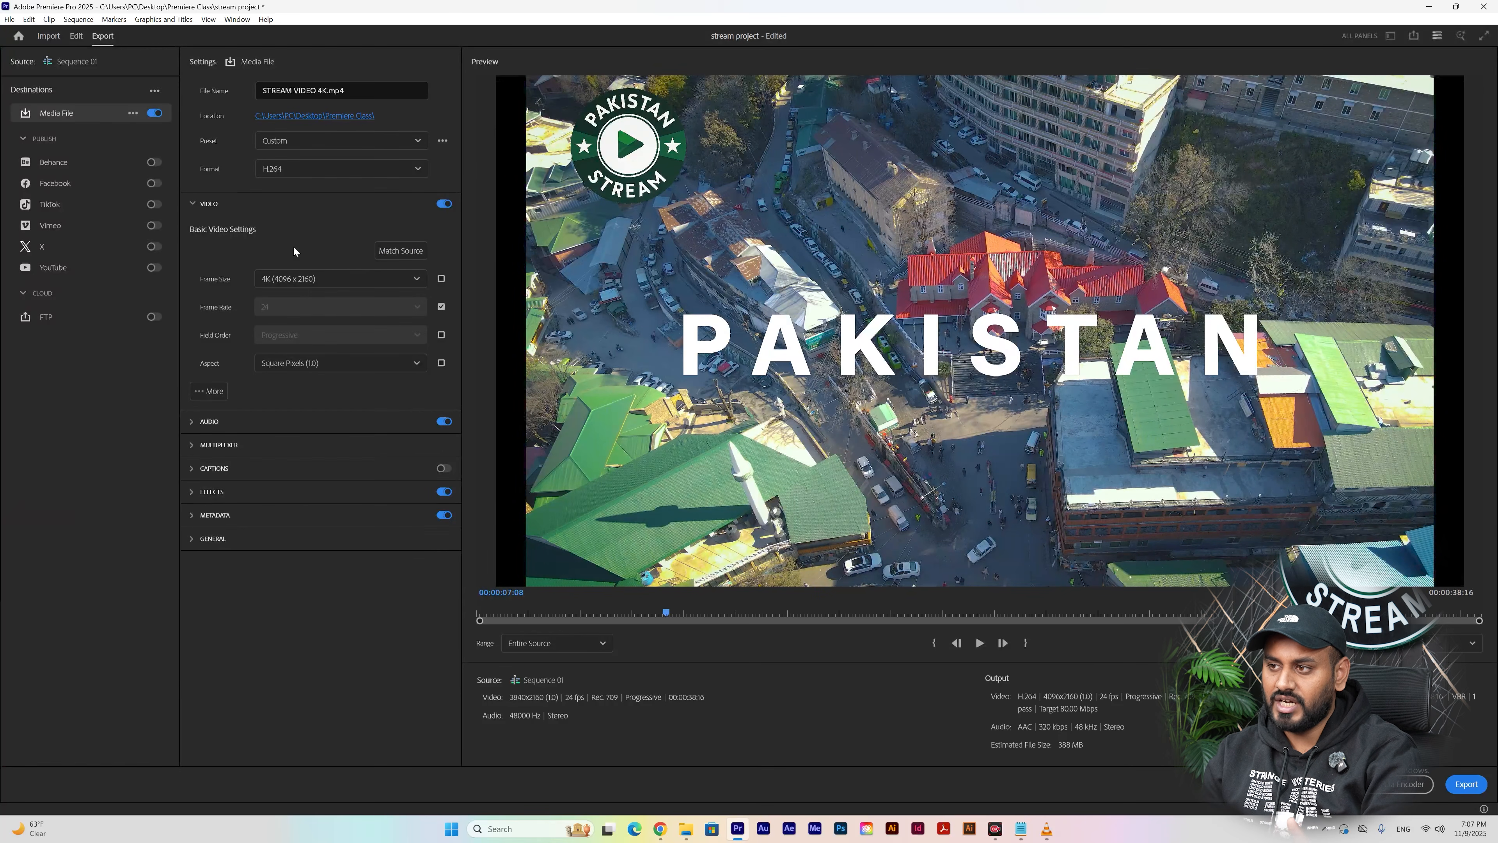
- Show the additional video settings, reapply the High Quality 2160p 4K preset and make the frame size match the source
{"action": "left_click", "coordinate": [209, 390]}
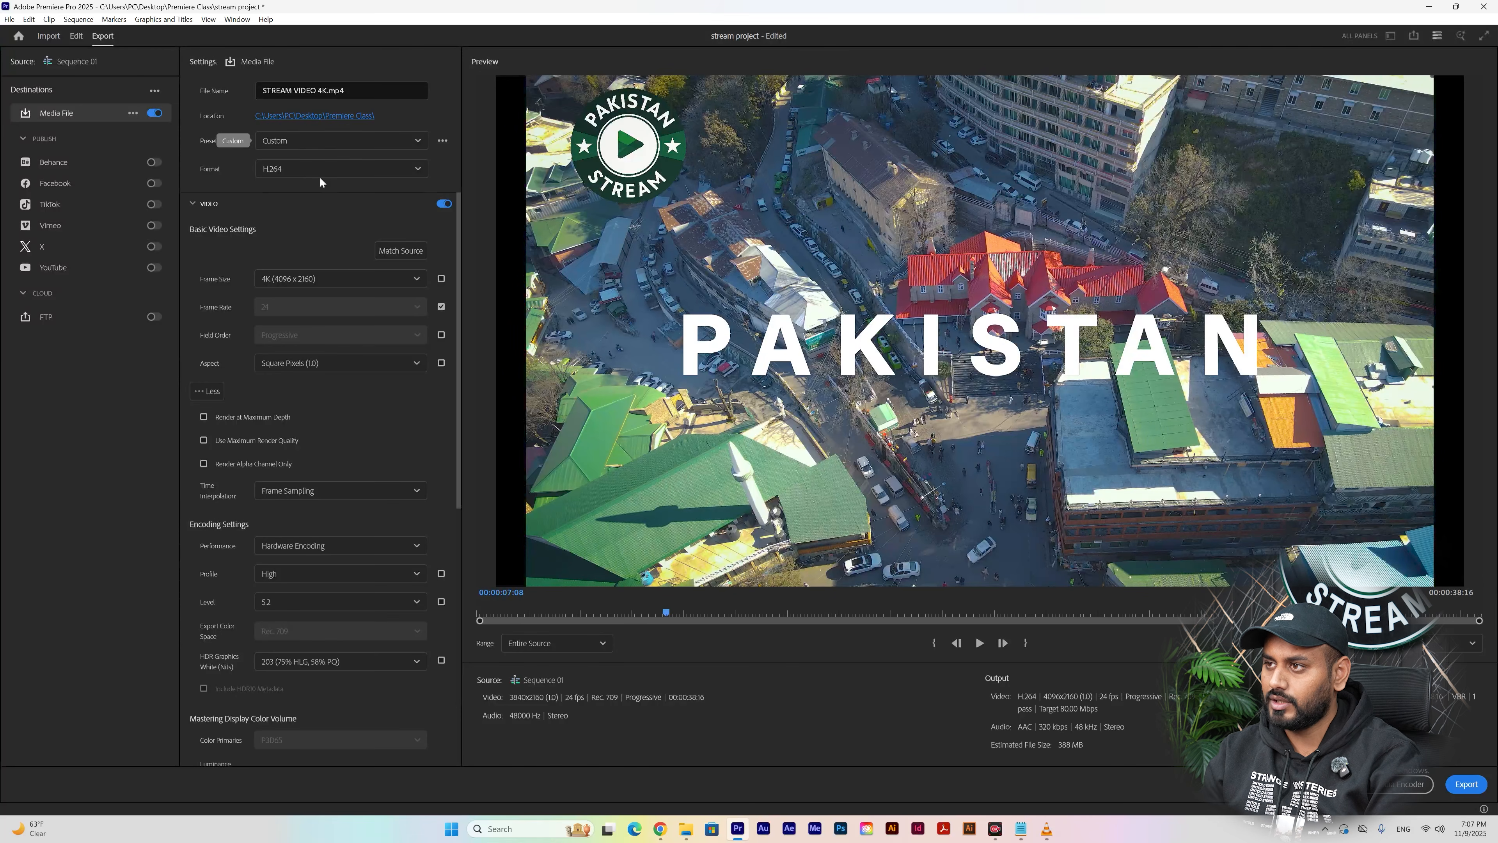
{"action": "left_click", "coordinate": [368, 139]}
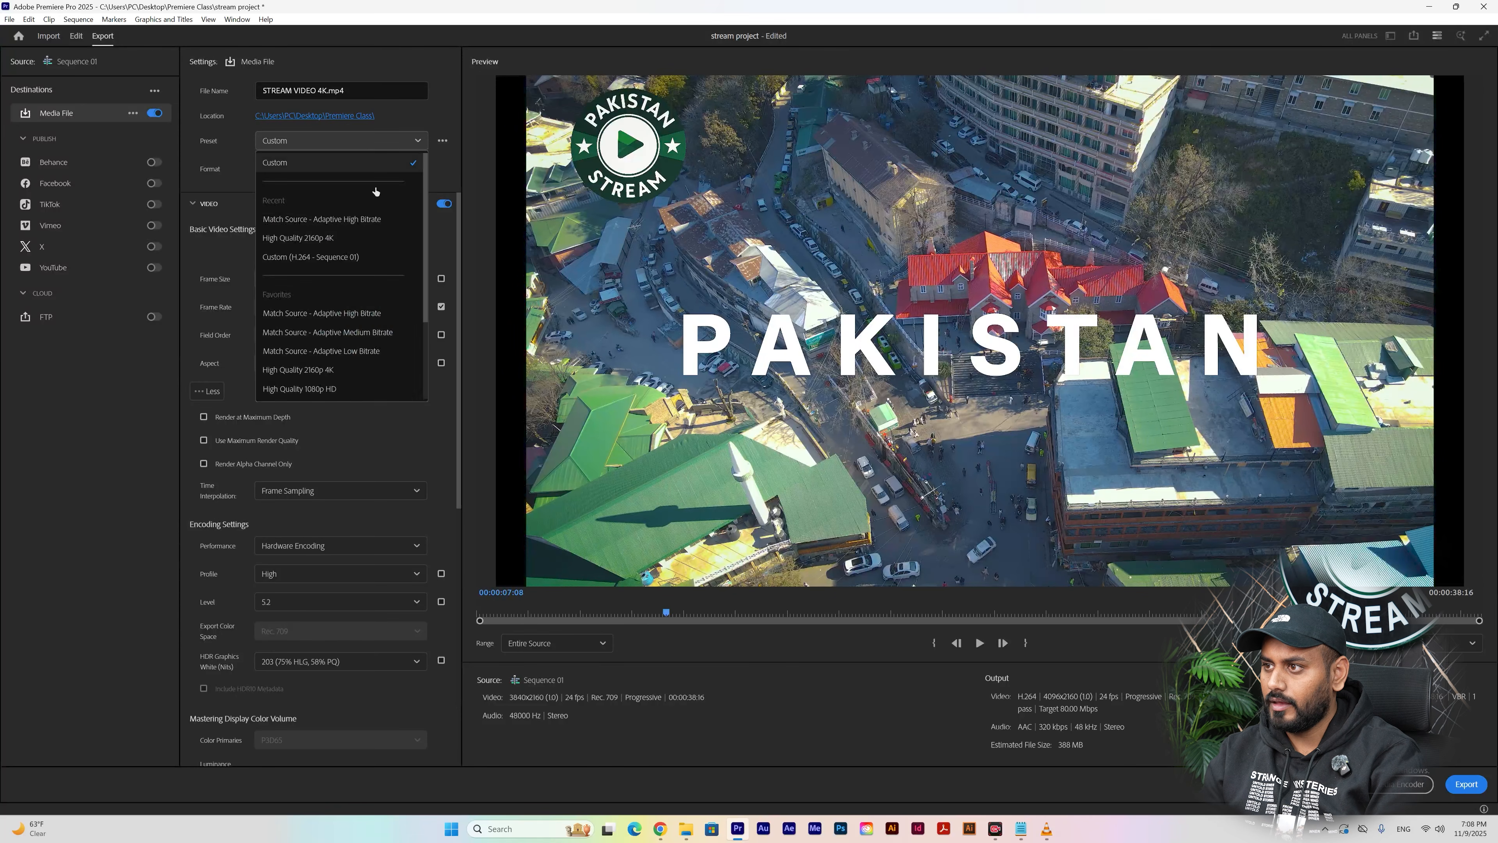
{"action": "left_click", "coordinate": [369, 238]}
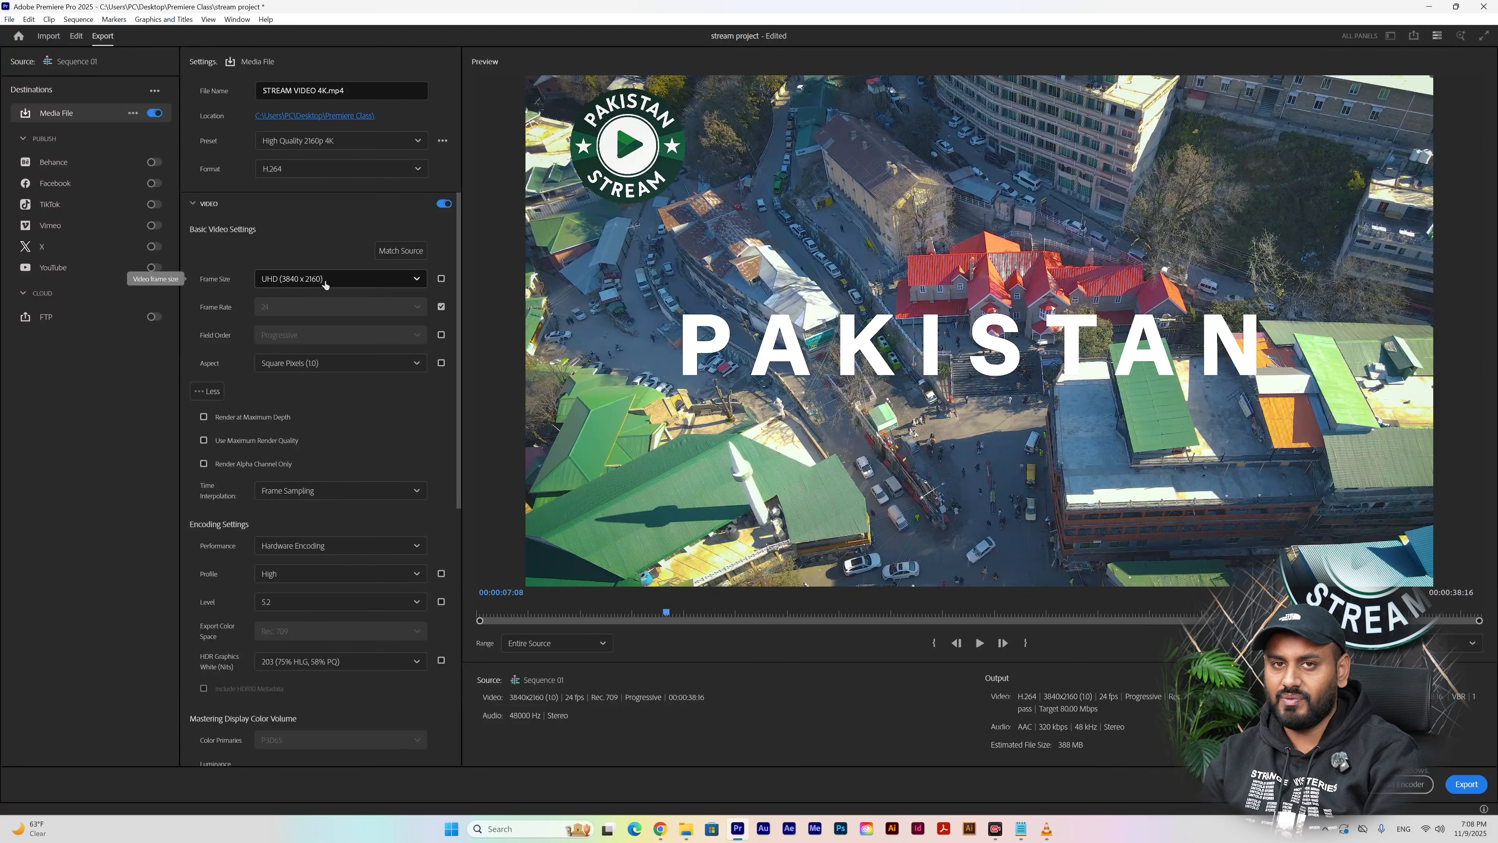
{"action": "left_click", "coordinate": [442, 279]}
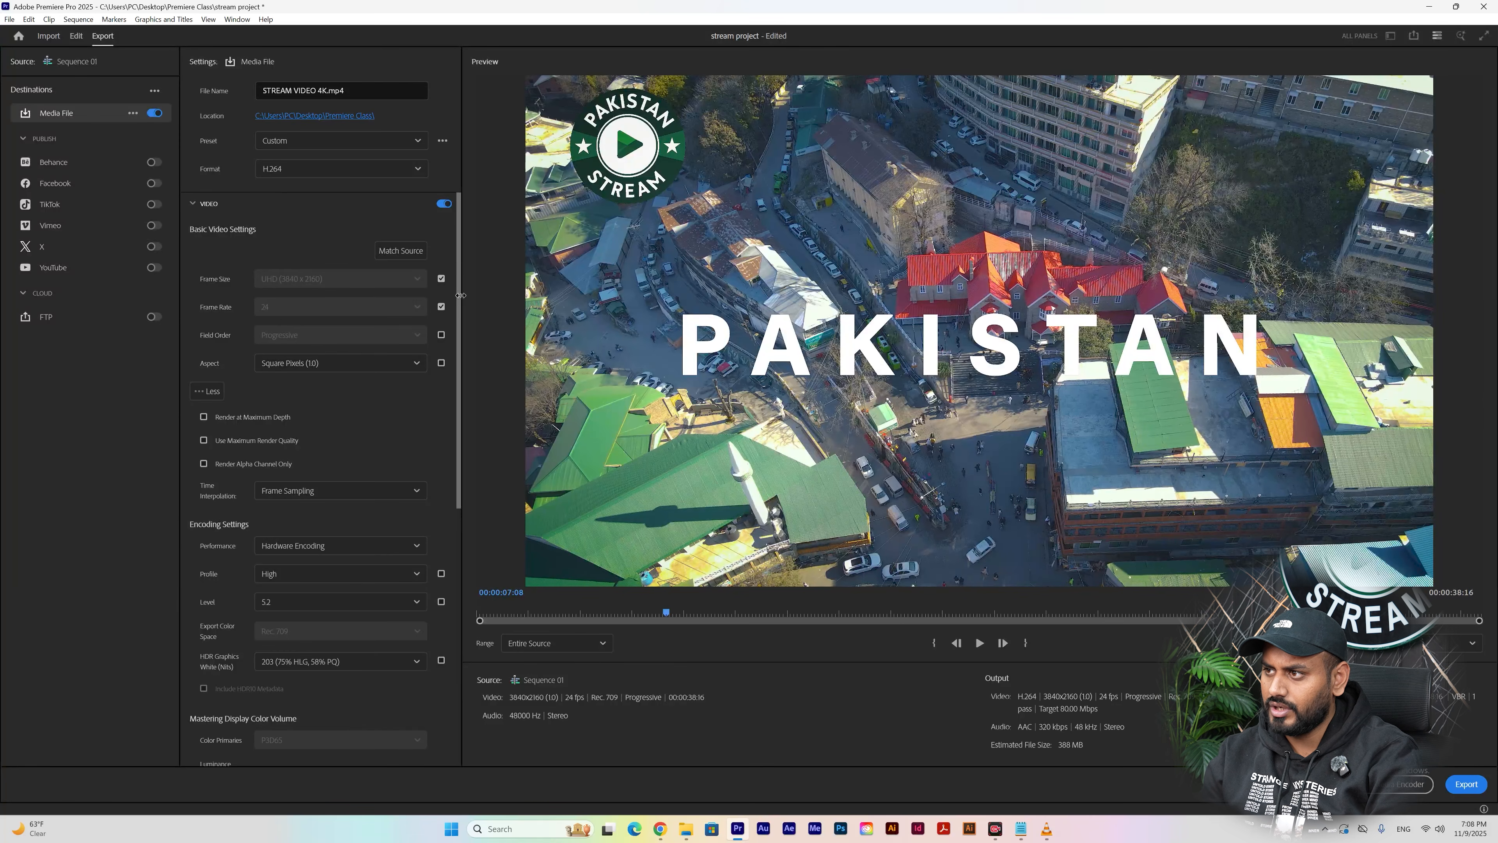
{"action": "scroll", "coordinate": [434, 412], "scroll_direction": "down", "scroll_amount": 2}
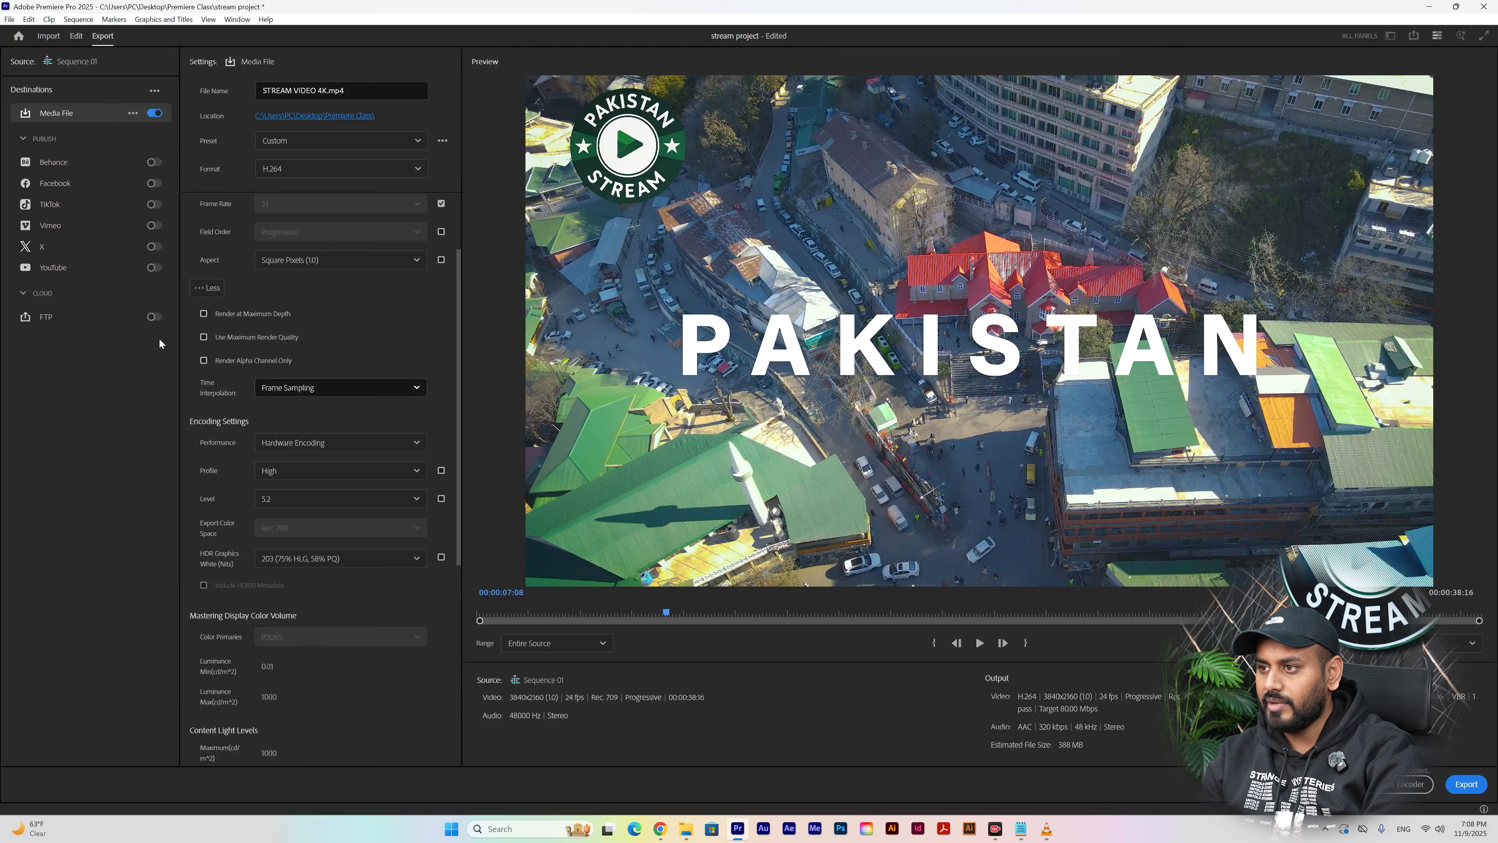
- Enable Render at Maximum Depth and Use Maximum Render Quality for the export
{"action": "left_click", "coordinate": [203, 314]}
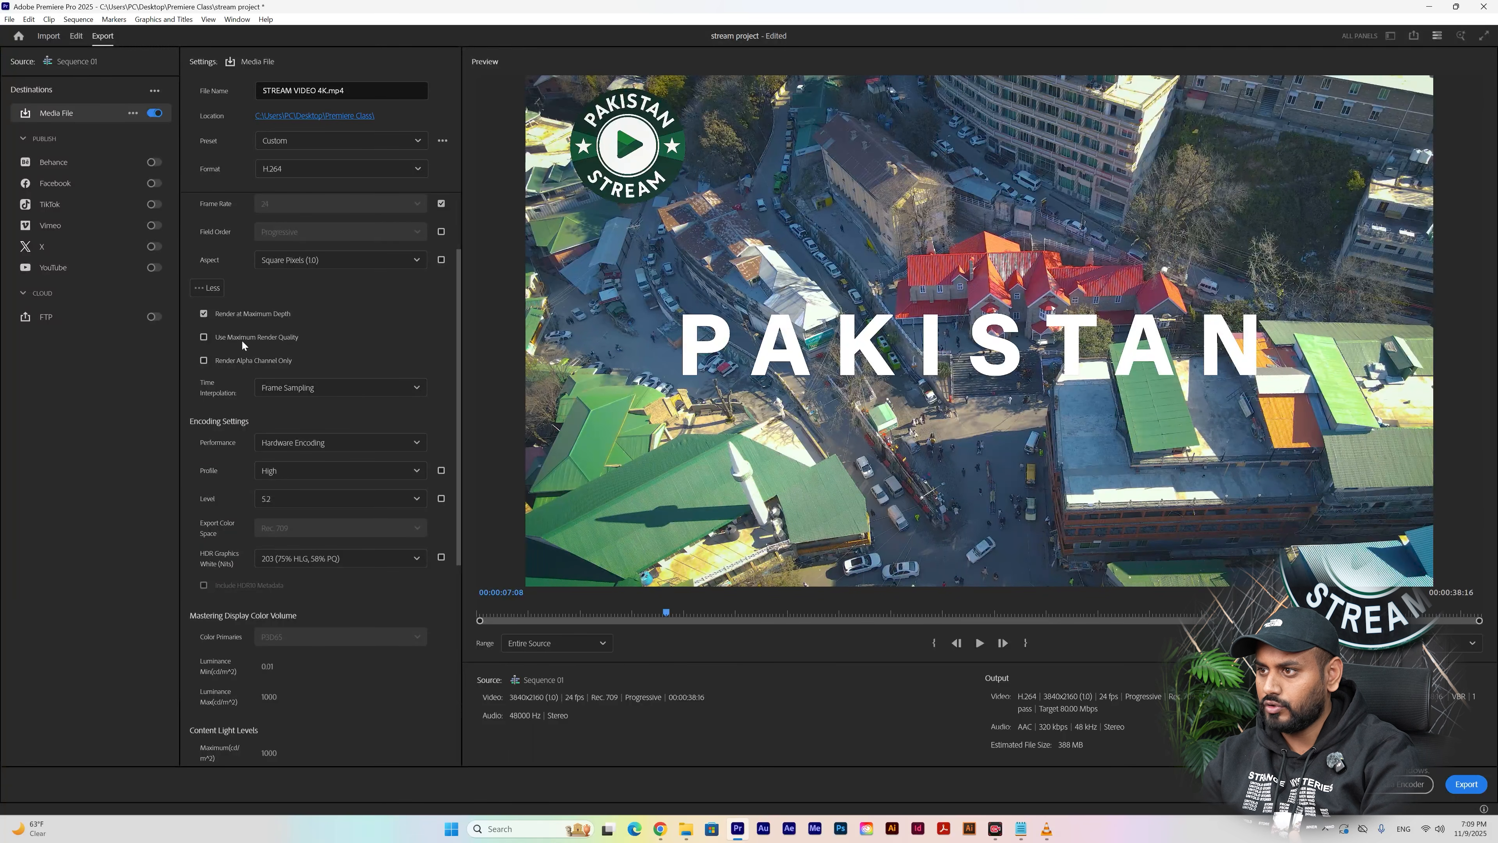
{"action": "left_click", "coordinate": [216, 337]}
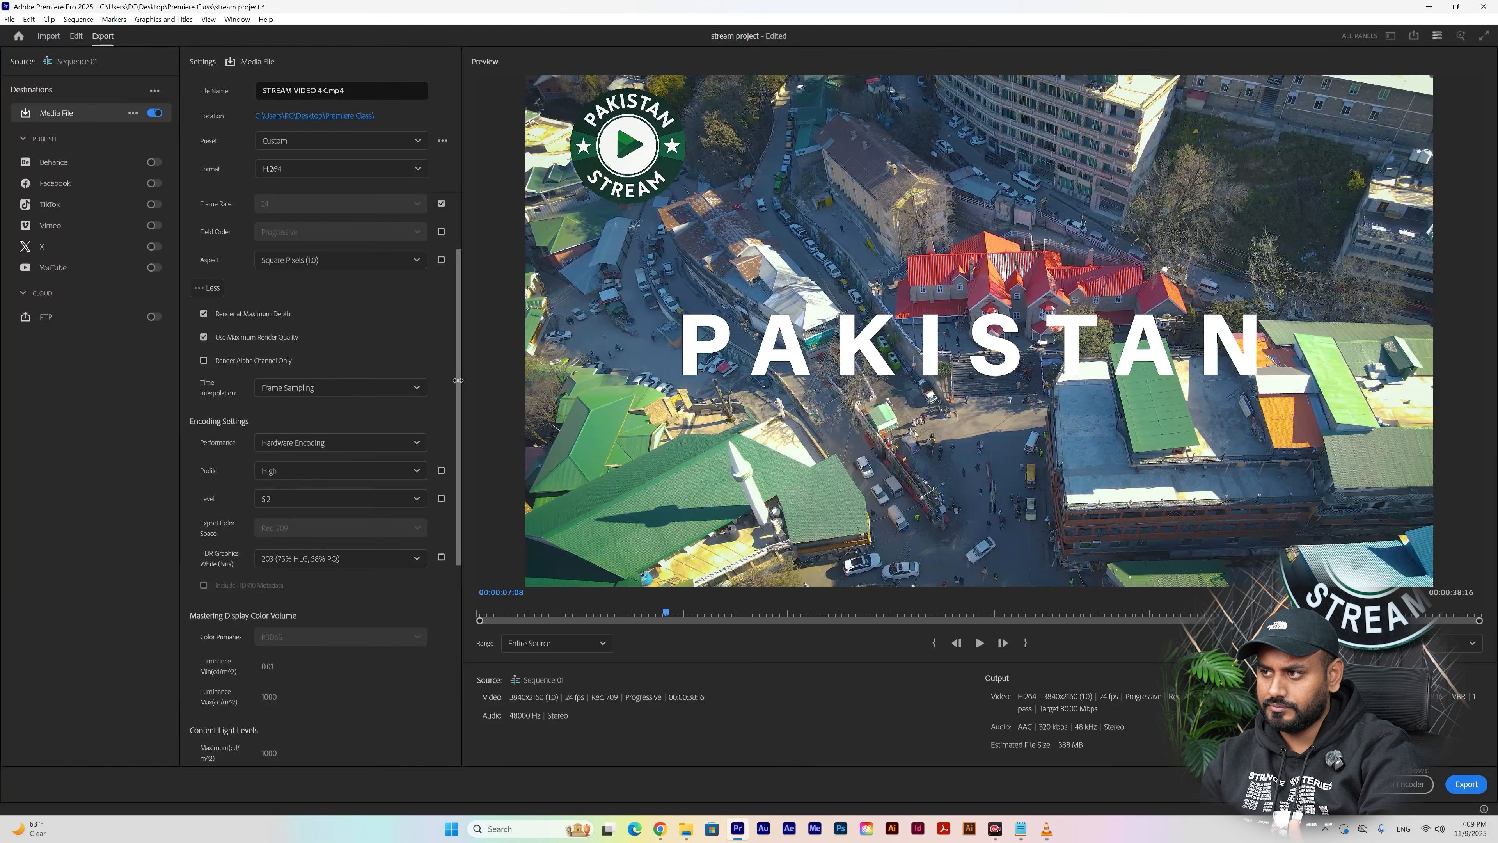
- Set the export's bitrate encoding to VBR, 2 pass and raise the target bitrate to 201.87 Mbps
{"action": "scroll", "coordinate": [412, 395], "scroll_direction": "down", "scroll_amount": 5}
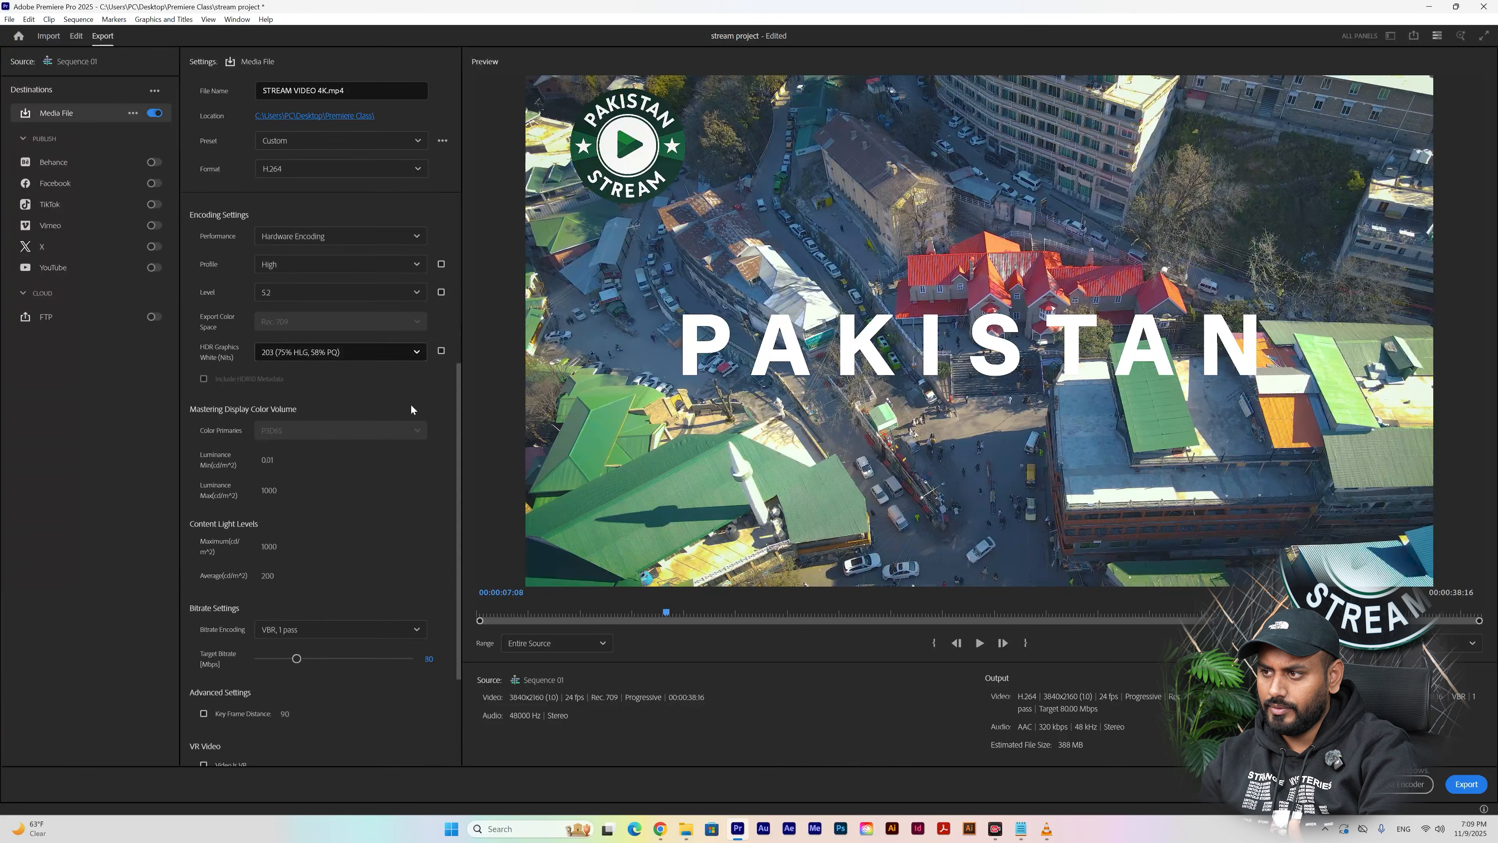
{"action": "scroll", "coordinate": [411, 405], "scroll_direction": "down", "scroll_amount": 3}
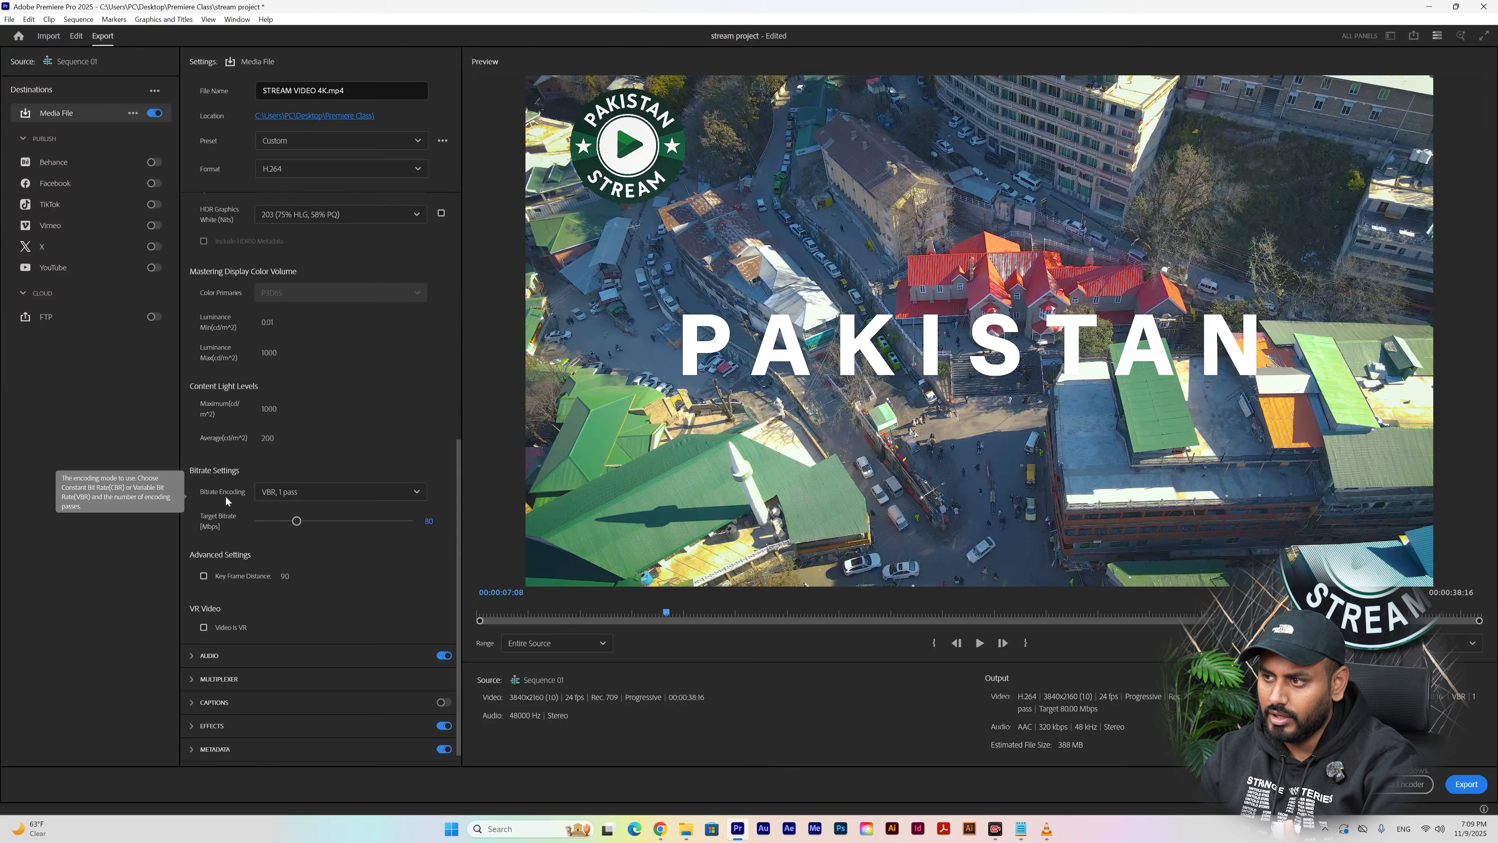
{"action": "left_click", "coordinate": [321, 495]}
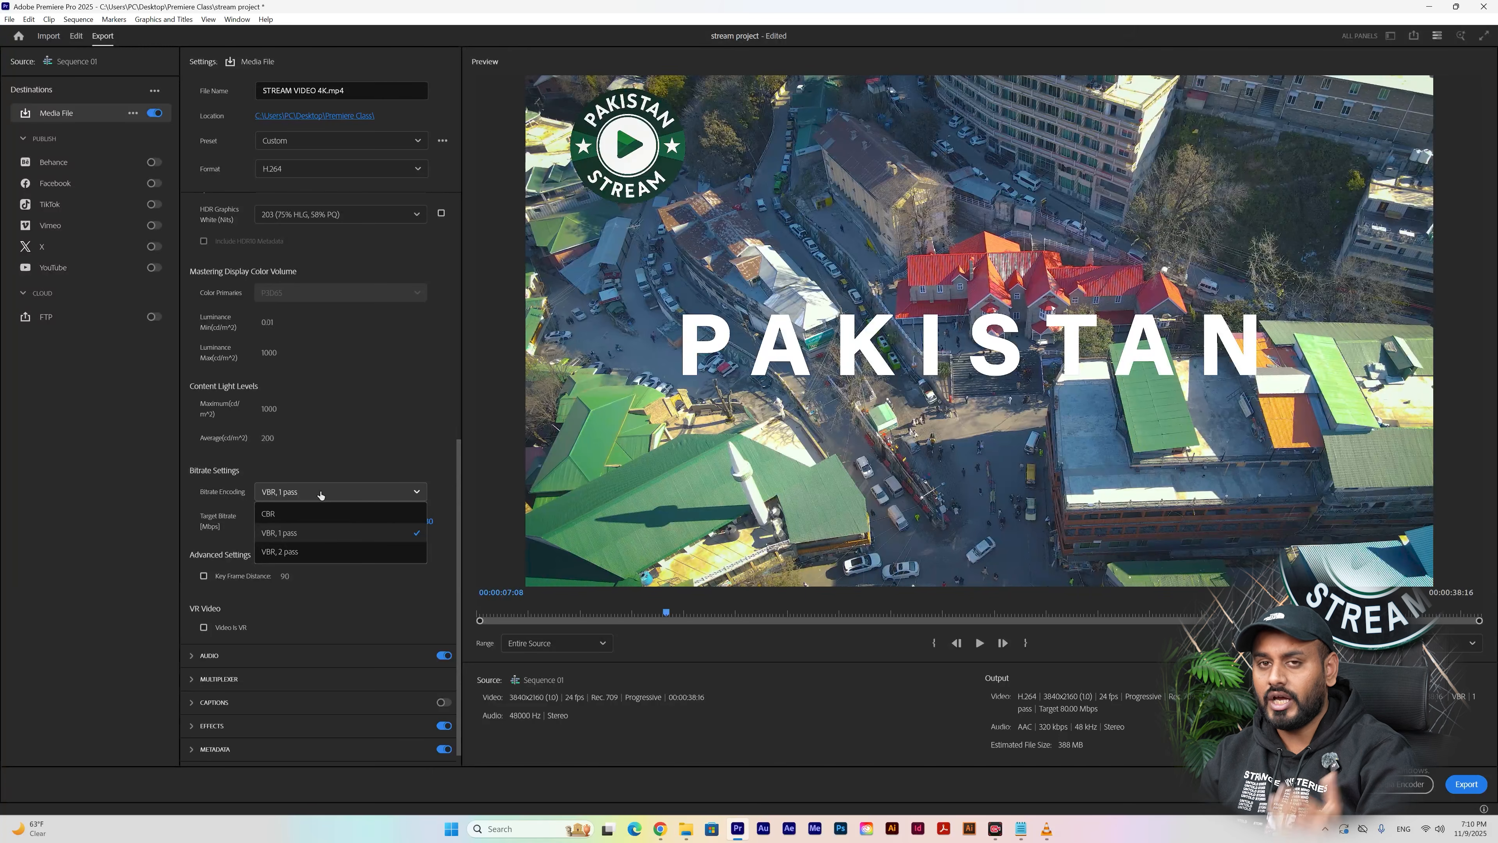
{"action": "left_click", "coordinate": [337, 552]}
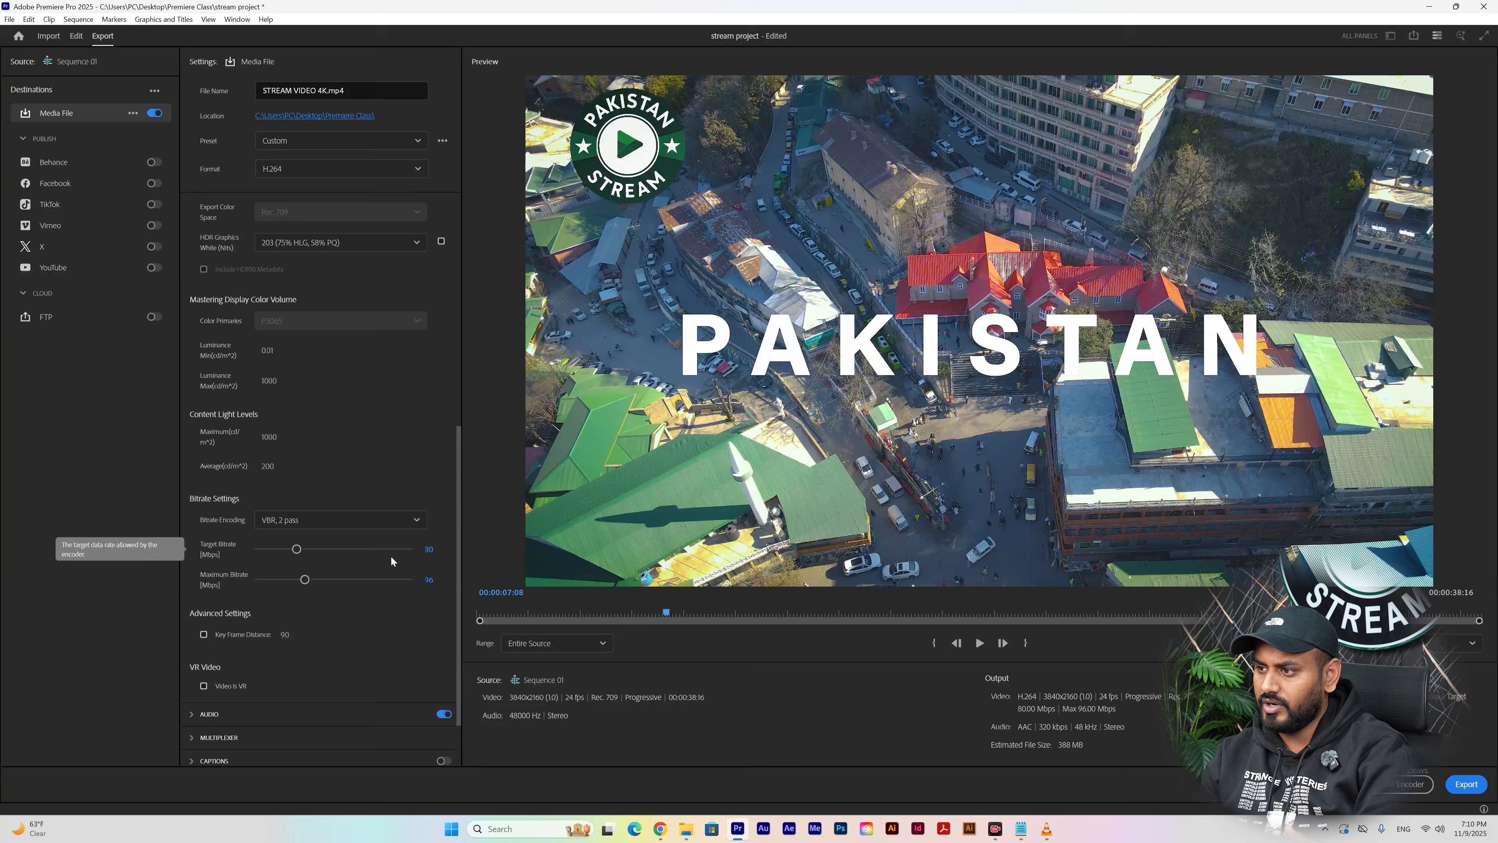
{"action": "left_click", "coordinate": [300, 549]}
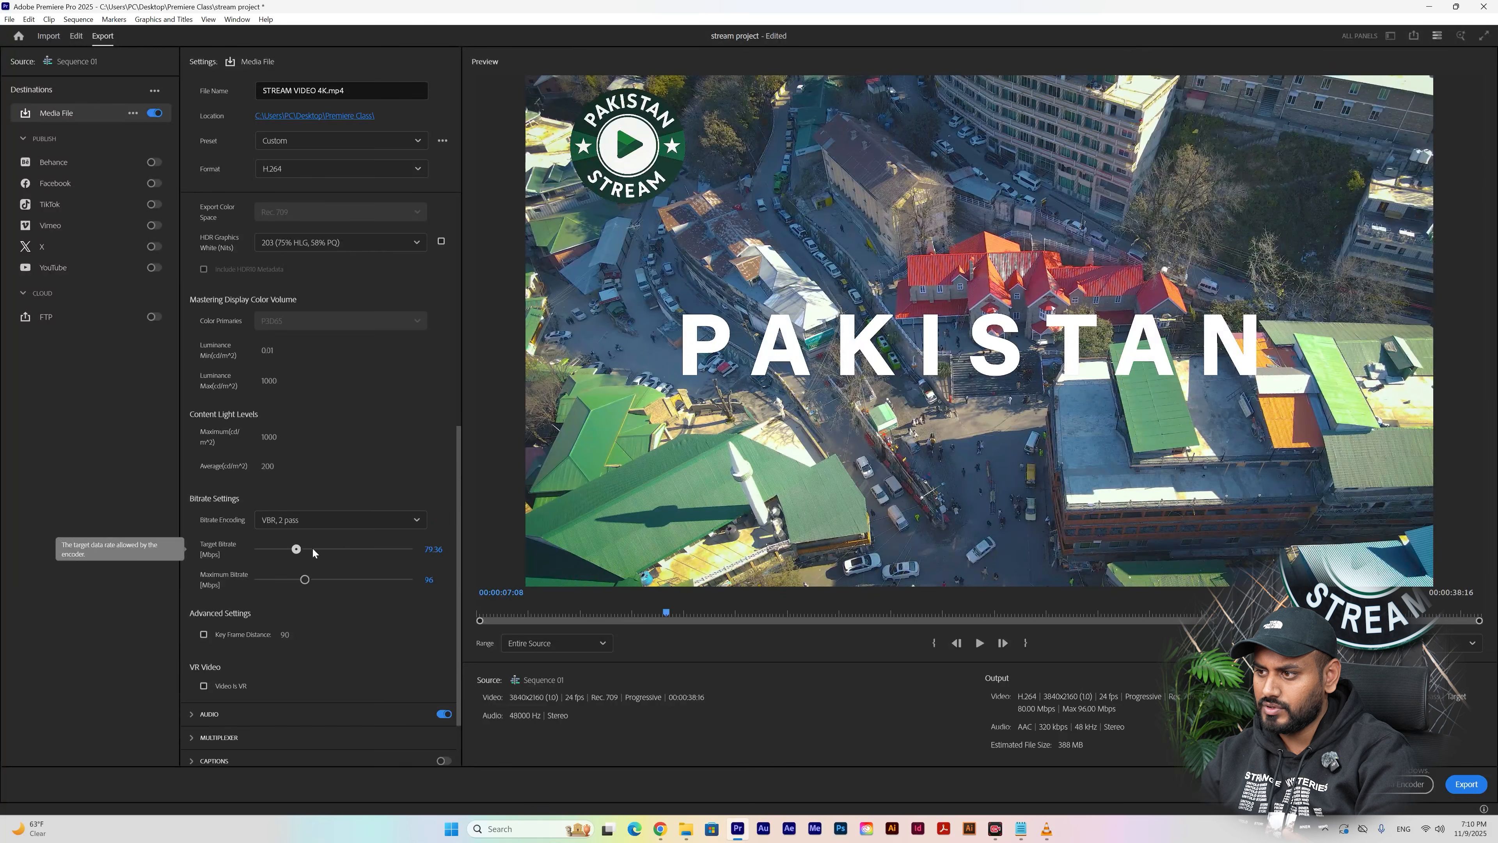
{"action": "mouse_move", "coordinate": [361, 550]}
{"action": "left_mouse_down"}
{"action": "mouse_move", "coordinate": [376, 551]}
{"action": "mouse_move", "coordinate": [364, 547]}
{"action": "left_mouse_up"}
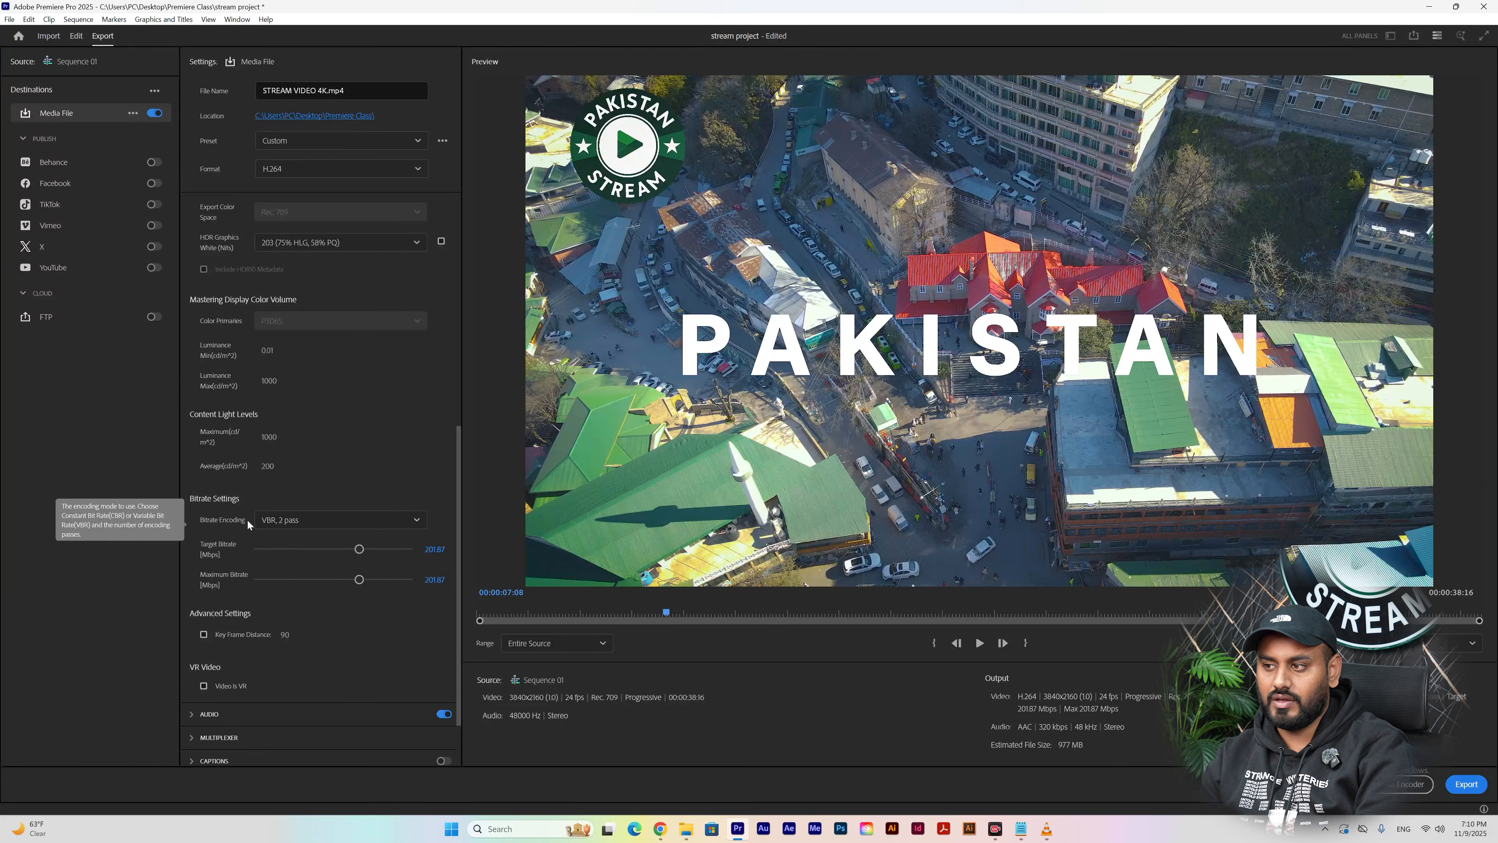
- Set the export's bitrate encoding to VBR, 1 pass with a target bitrate of 92.25 Mbps
{"action": "left_click", "coordinate": [286, 519]}
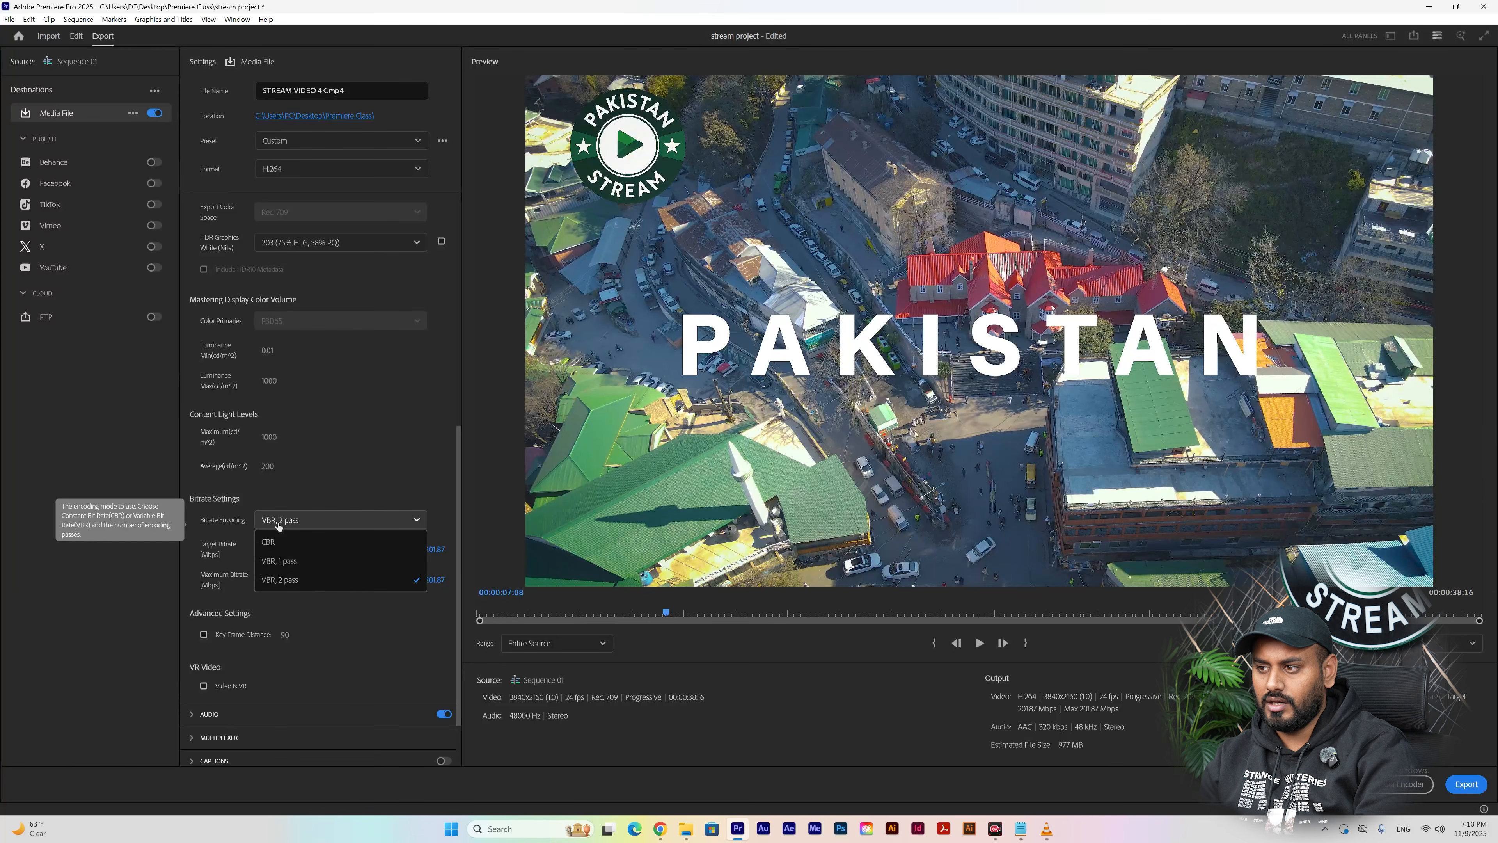
{"action": "left_click", "coordinate": [307, 562]}
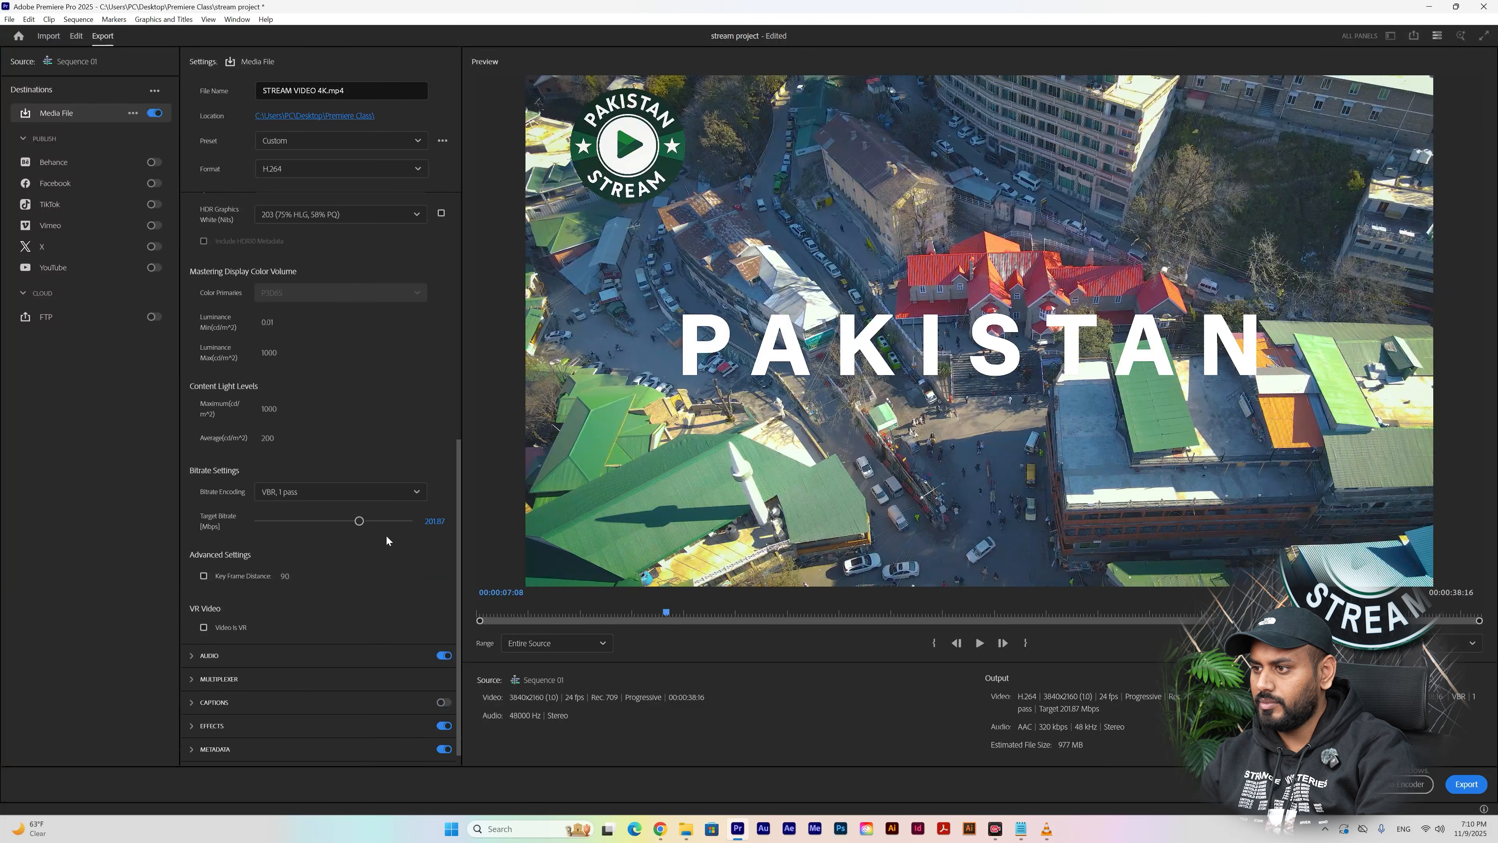
{"action": "left_click", "coordinate": [289, 521]}
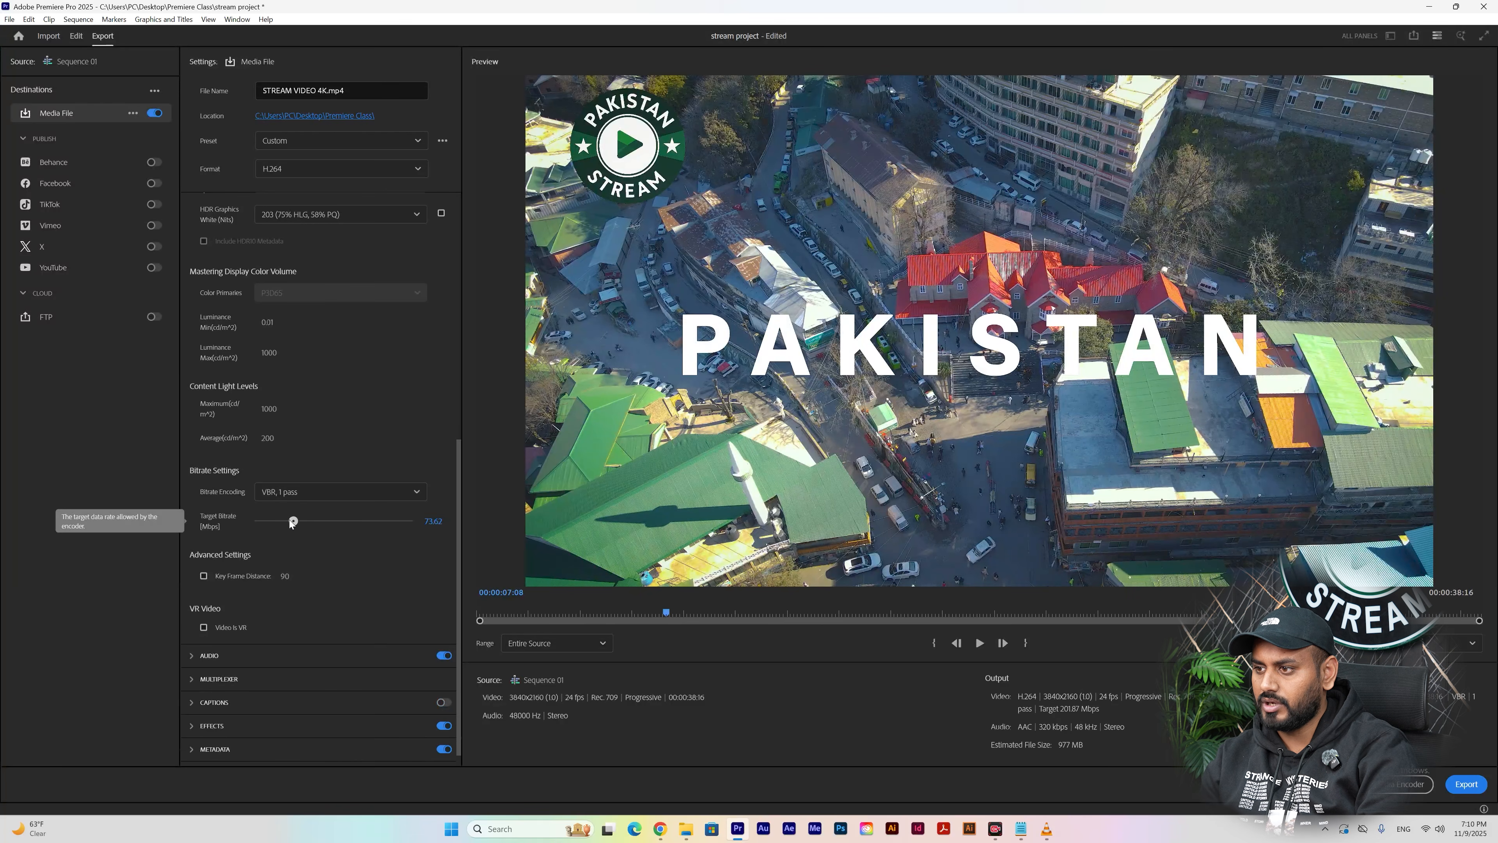
{"action": "left_click_drag", "start_coordinate": [288, 522], "coordinate": [279, 522]}
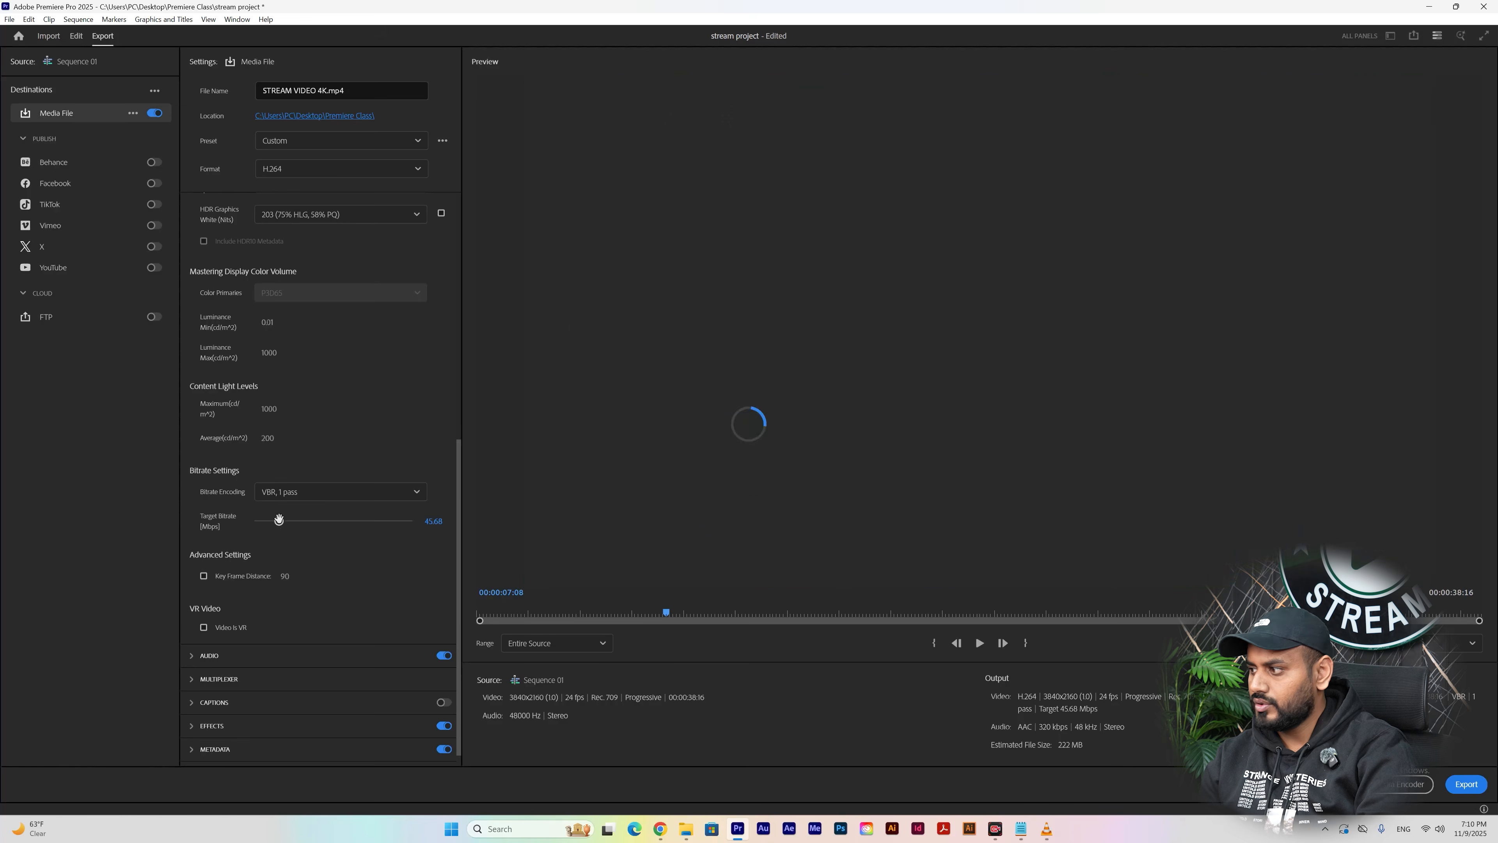
{"action": "left_click", "coordinate": [293, 521]}
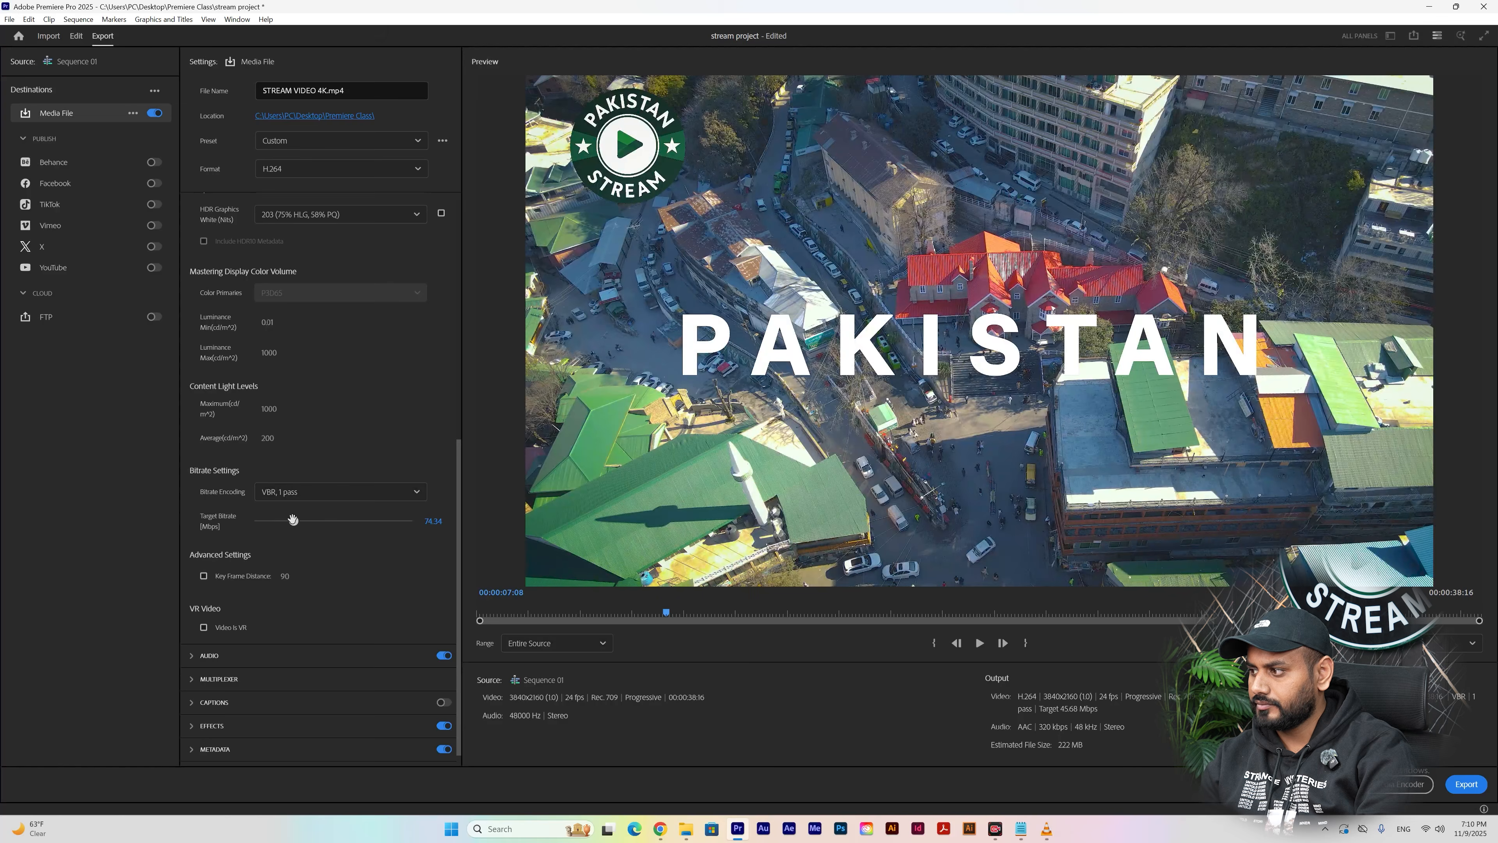
{"action": "left_click_drag", "start_coordinate": [293, 520], "coordinate": [303, 521]}
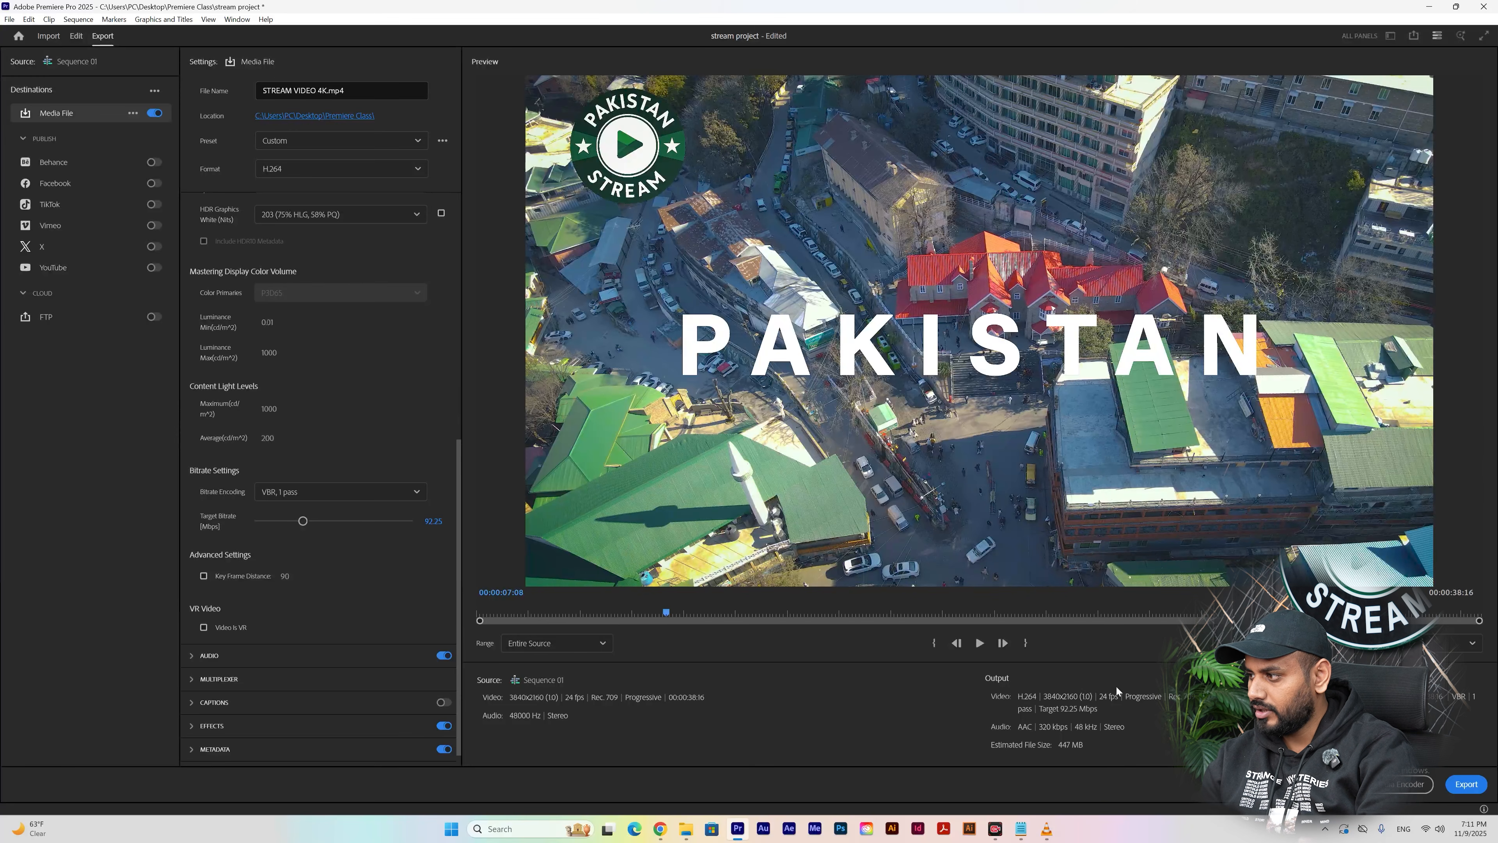
- Export the sequence as STREAM VIDEO 4K.mp4 and move the encoding progress window up while it renders
{"action": "left_click", "coordinate": [1467, 783]}
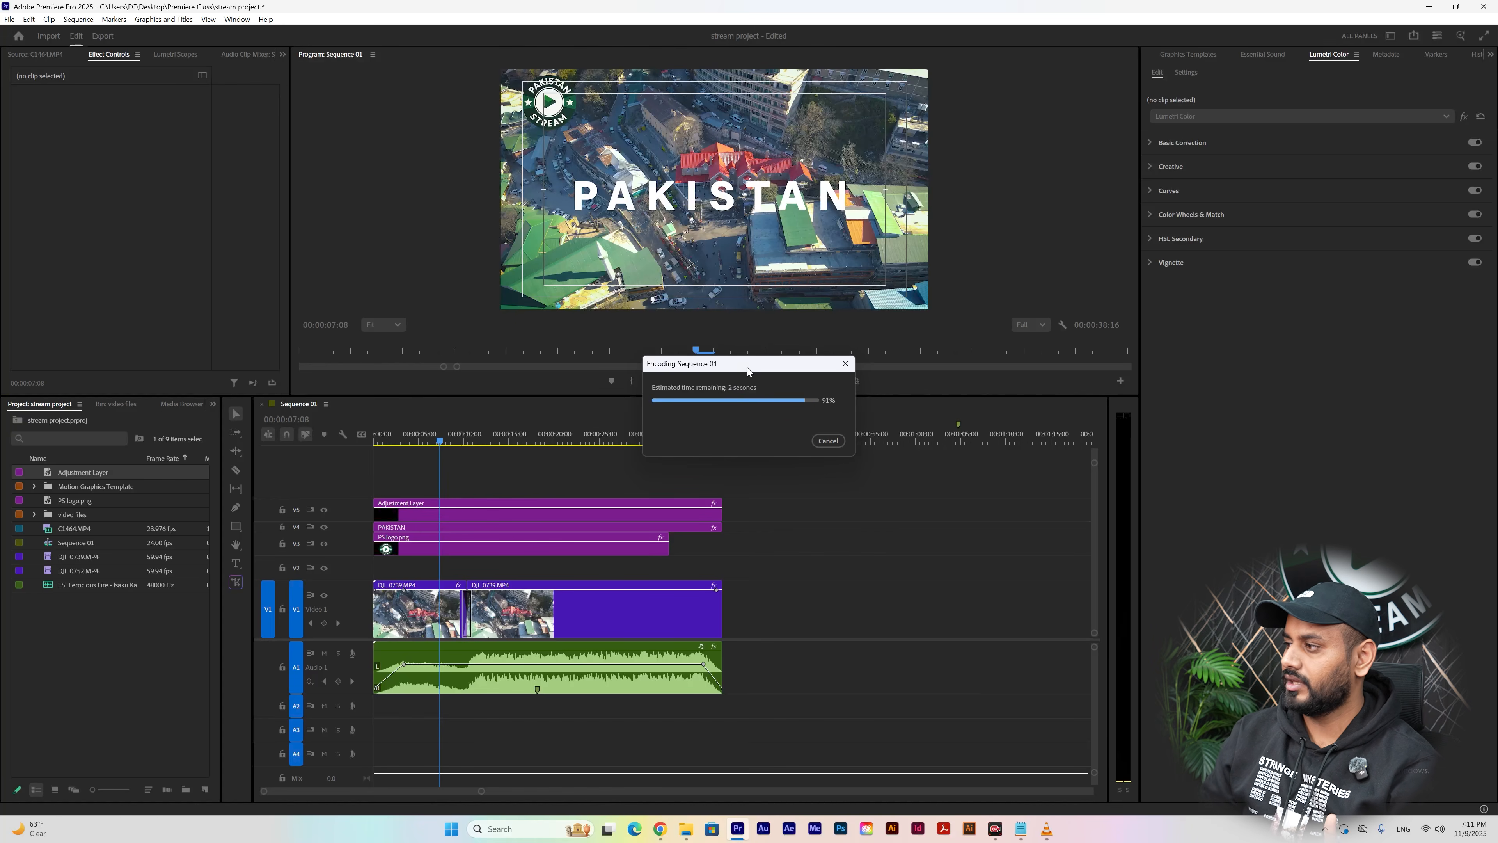
{"action": "left_click_drag", "start_coordinate": [746, 368], "coordinate": [744, 316]}
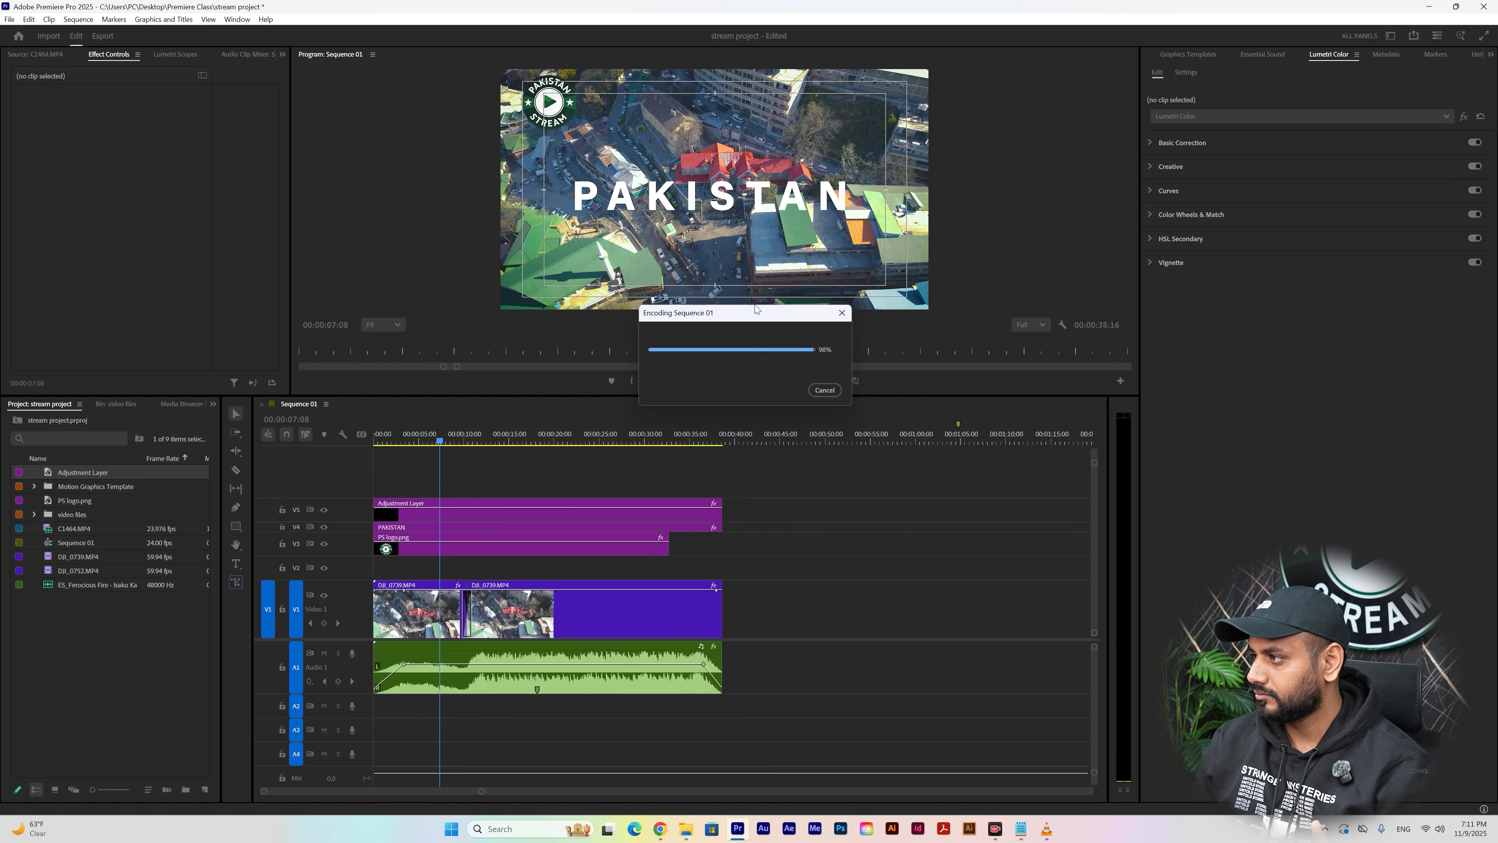
{"action": "left_click_drag", "start_coordinate": [755, 317], "coordinate": [751, 331]}
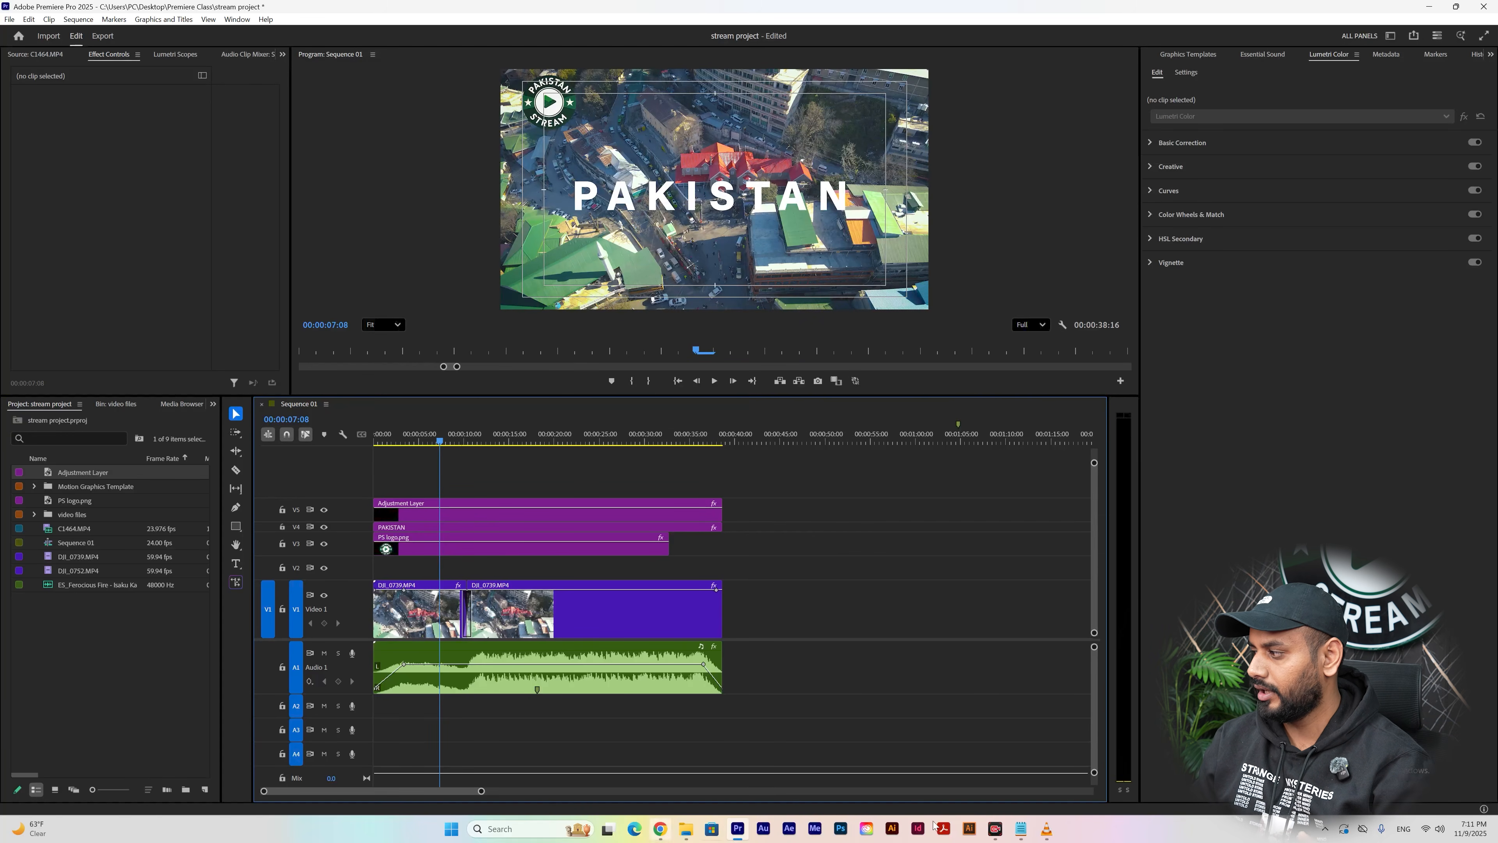
- Open the Premiere Class folder on the desktop and play STREAM VIDEO 4K in VLC, adjusting the volume to 120%
{"action": "key", "text": "super+d"}
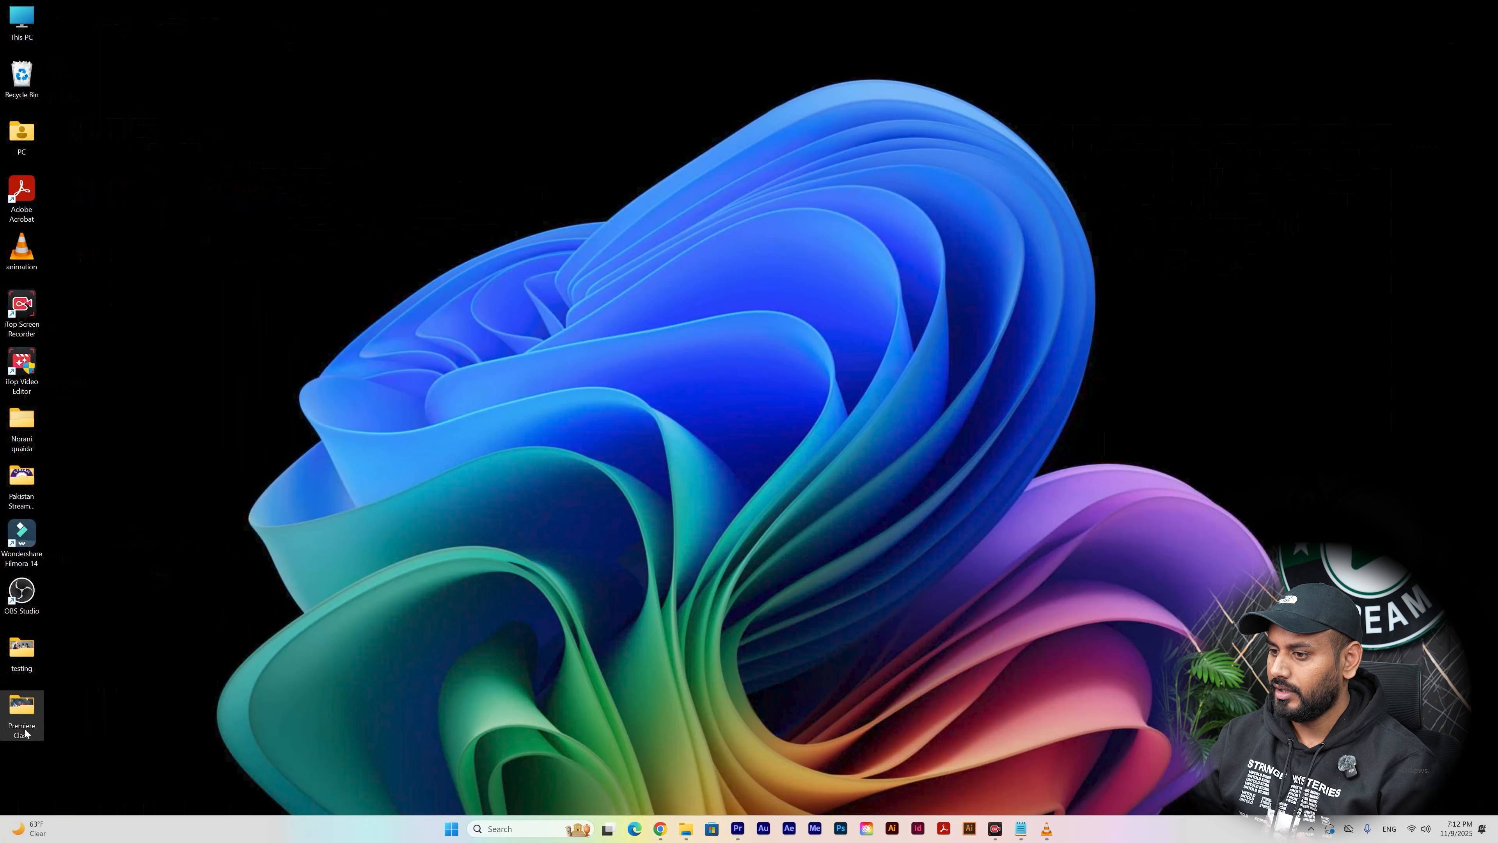
{"action": "double_click", "coordinate": [30, 715]}
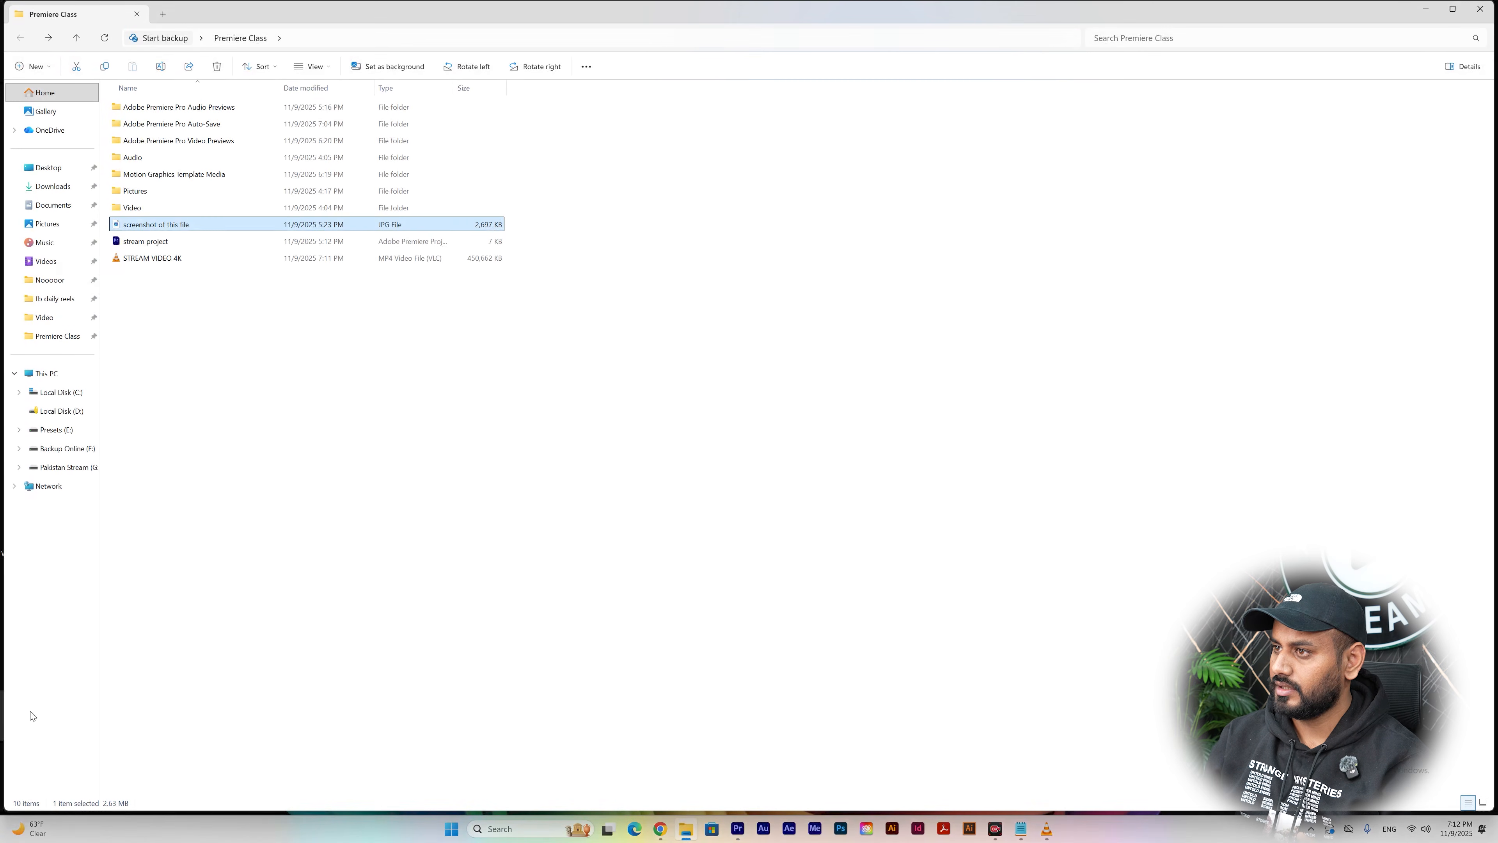
{"action": "left_click", "coordinate": [144, 257]}
{"action": "double_click", "coordinate": [144, 257]}
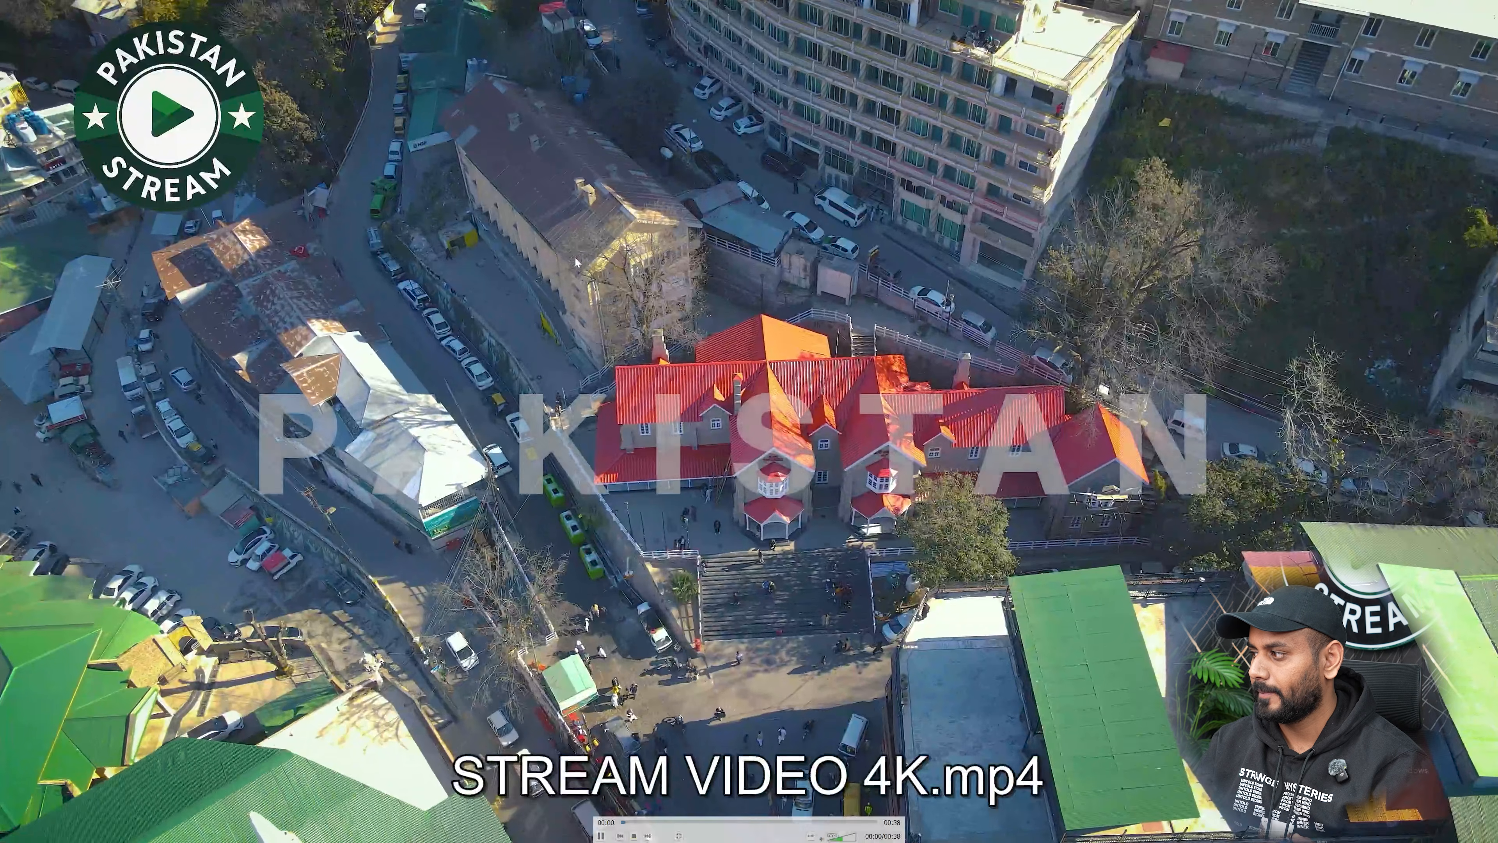
{"action": "scroll", "coordinate": [577, 260], "scroll_direction": "down", "scroll_amount": 2}
{"action": "scroll", "coordinate": [577, 259], "scroll_direction": "up", "scroll_amount": 6}
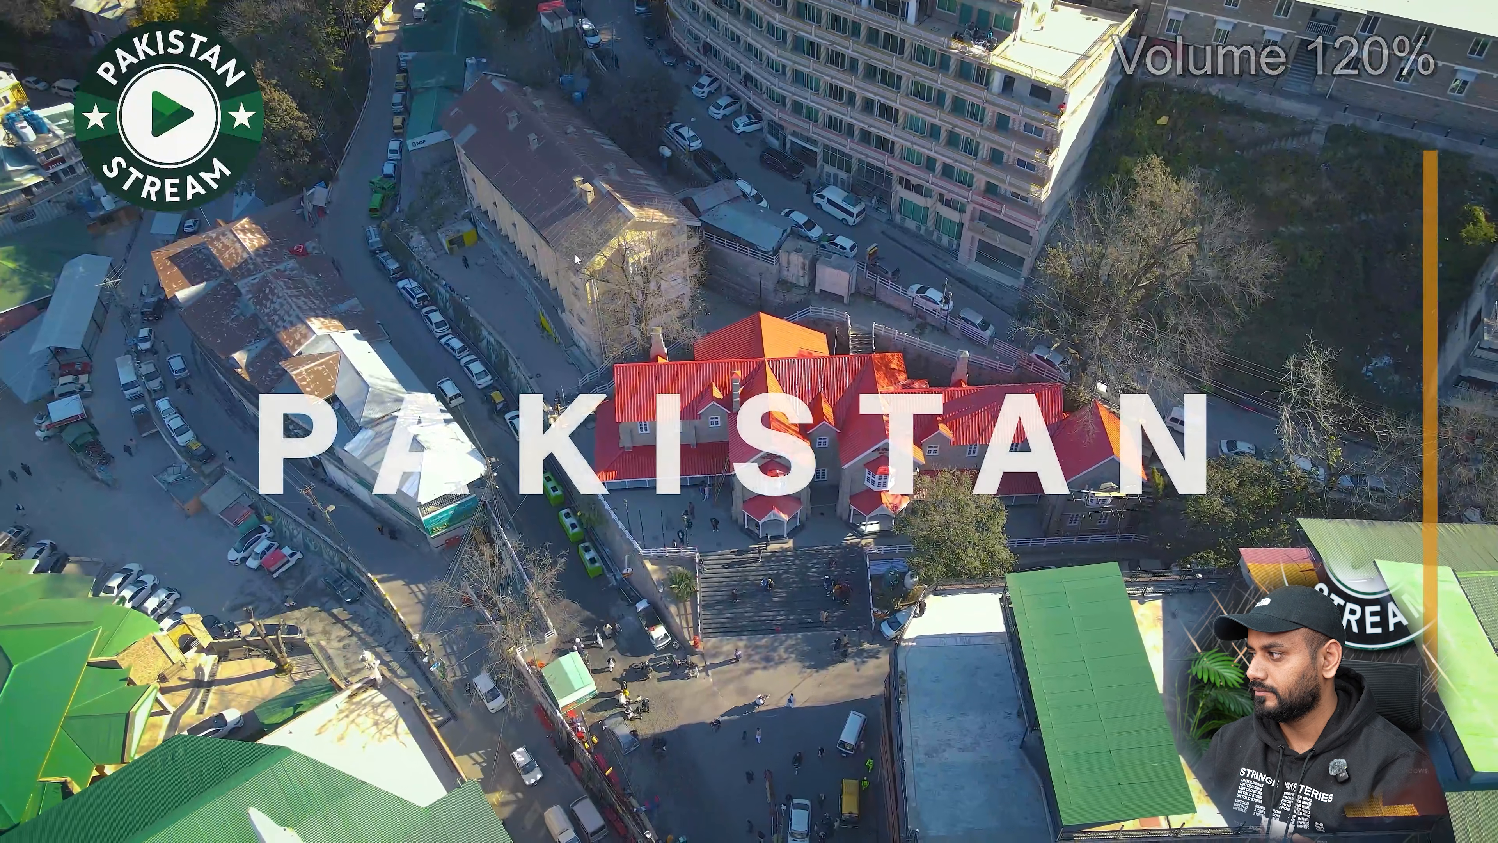